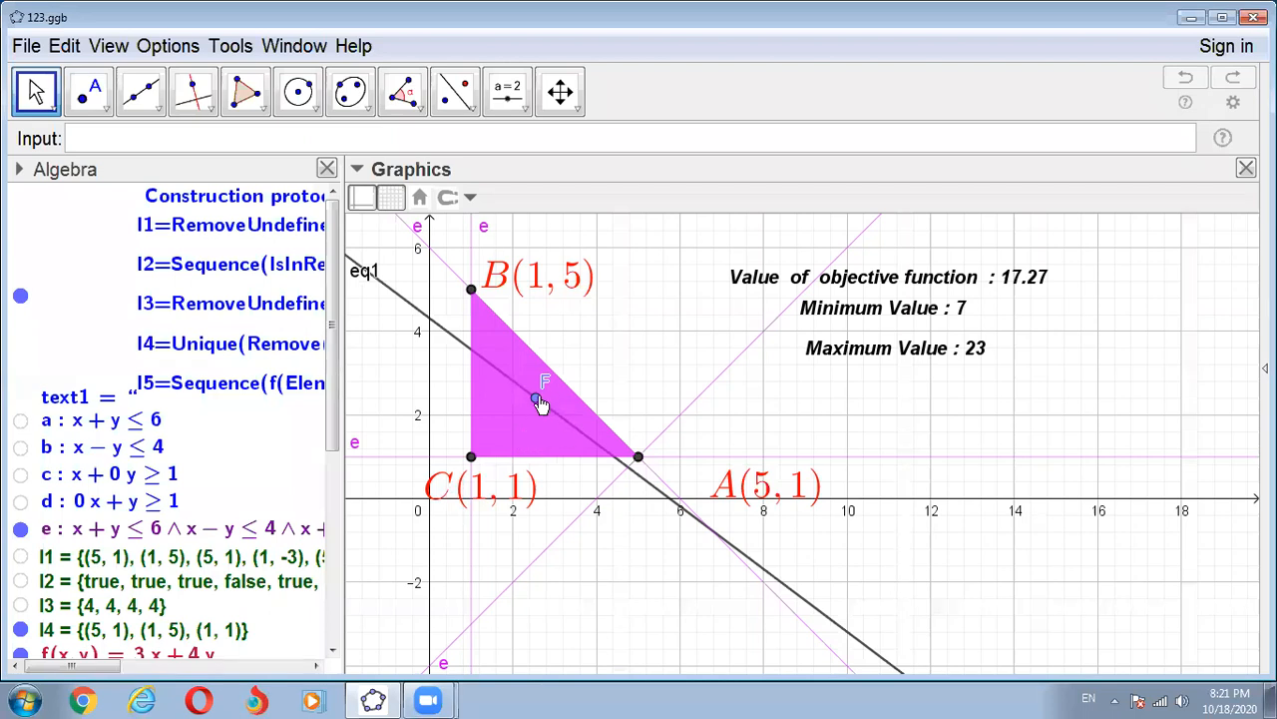
- Move point F through the feasible region to vertex C (1, 1) and back inside to examine the objective function's value
mouse_move(539, 404)
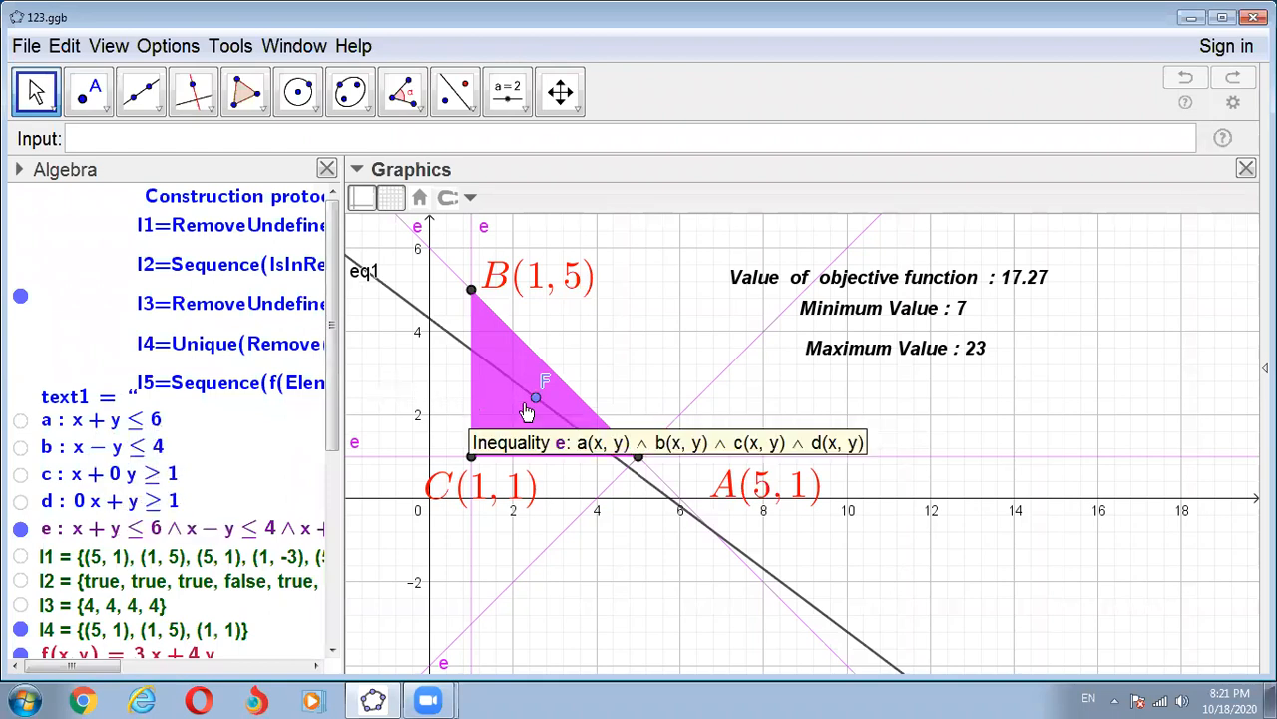
drag(537, 401, 493, 424)
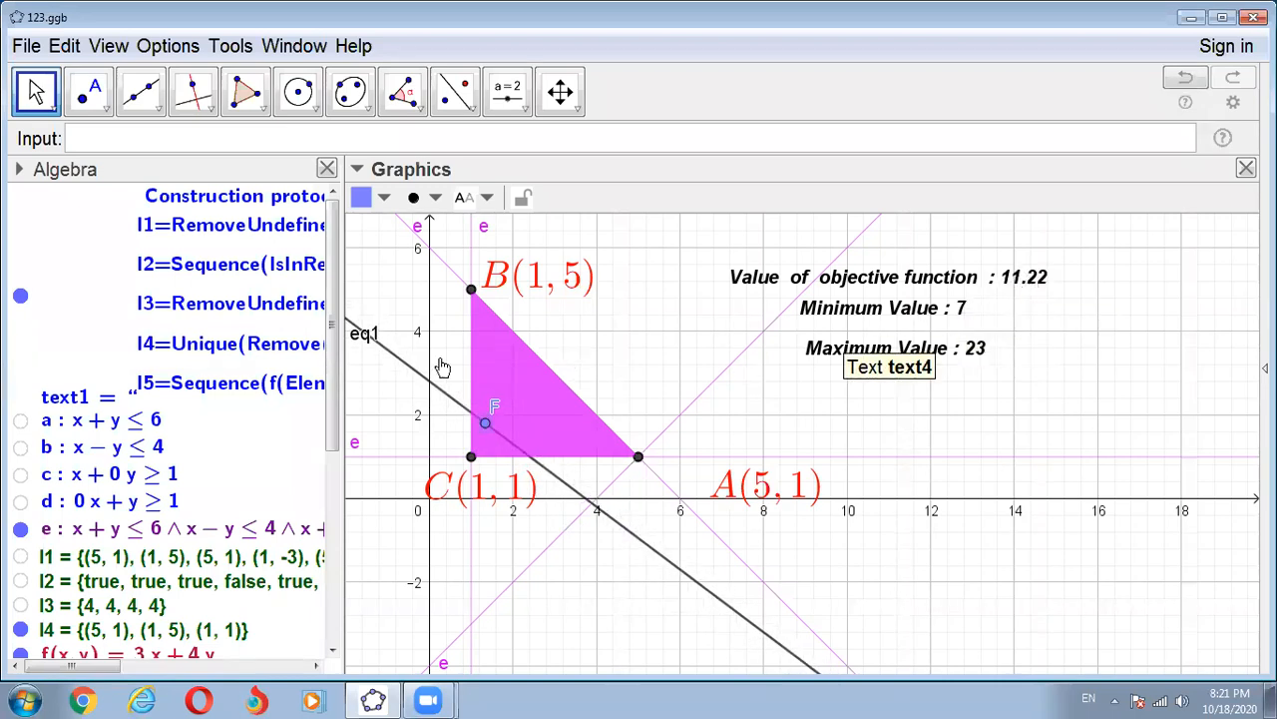
drag(479, 425, 470, 467)
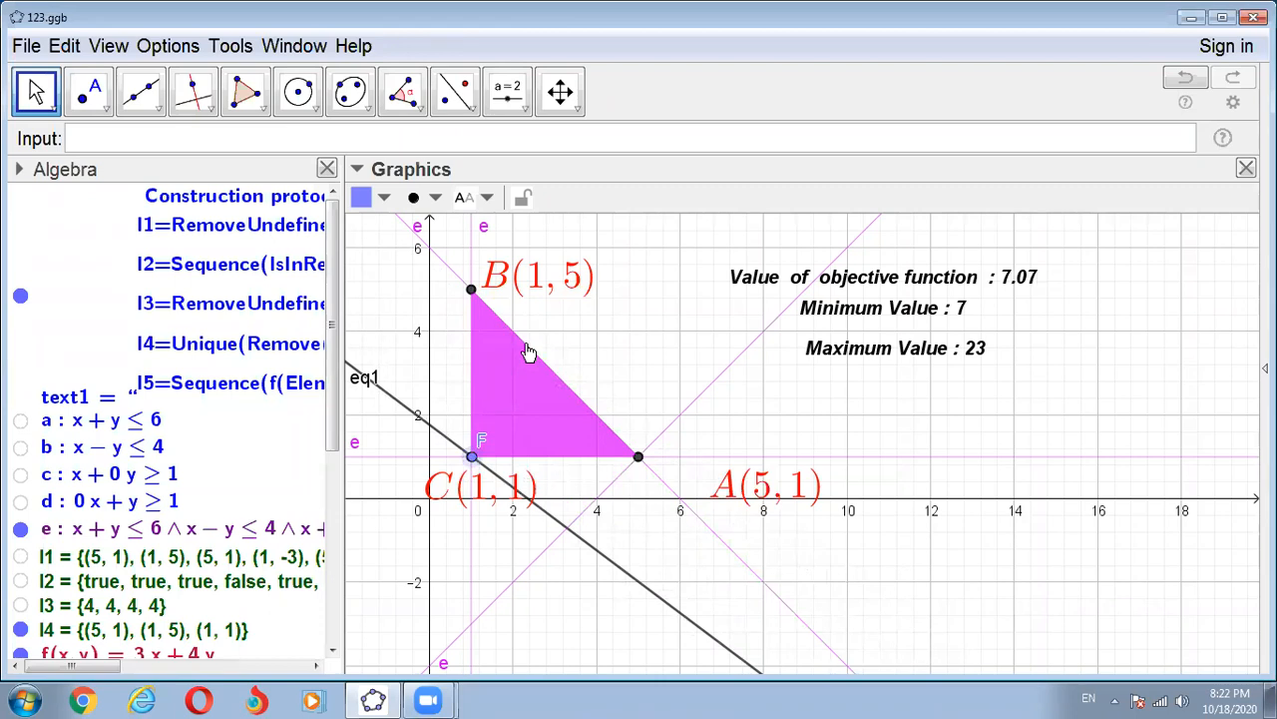
drag(472, 461, 536, 413)
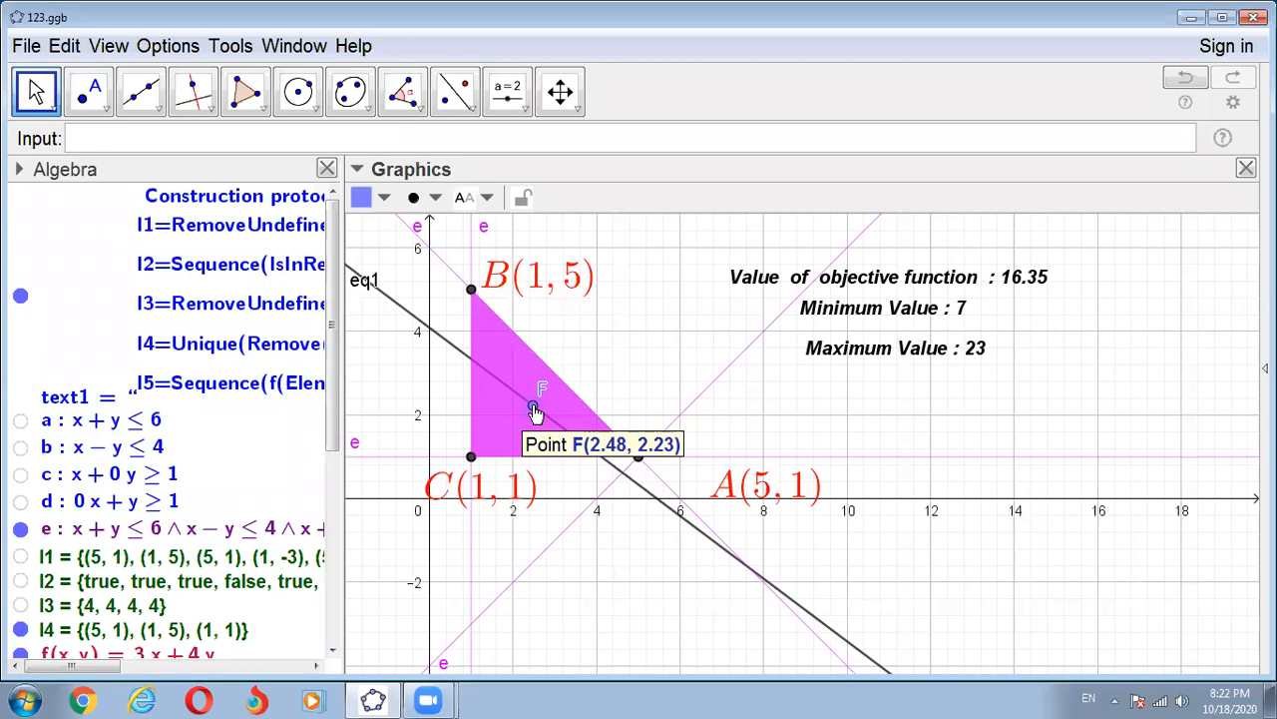
mouse_move(536, 411)
mouse_down()
mouse_move(548, 388)
mouse_move(469, 296)
mouse_move(556, 425)
mouse_move(668, 458)
mouse_move(655, 489)
mouse_move(530, 445)
mouse_move(515, 401)
mouse_up()
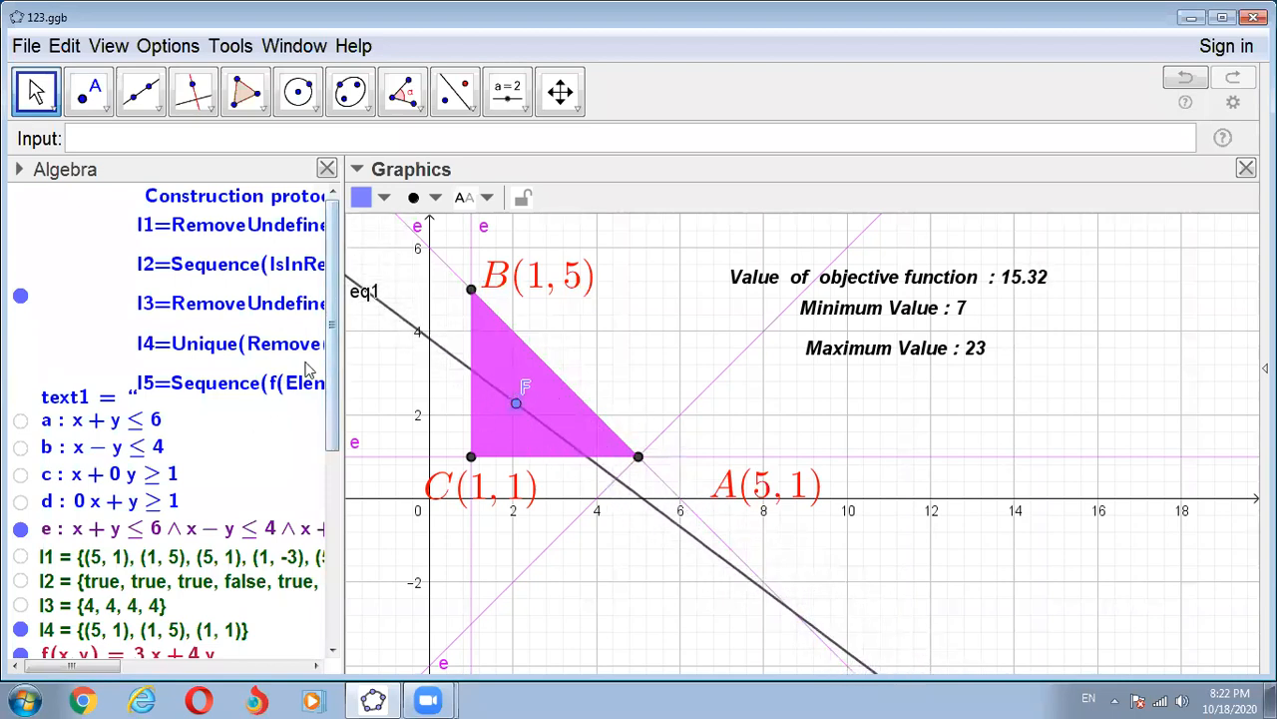
- Show the Graphics 2 view in place of Graphics and narrow the Algebra view to read the full construction protocol text
scroll(250, 489, down, 5)
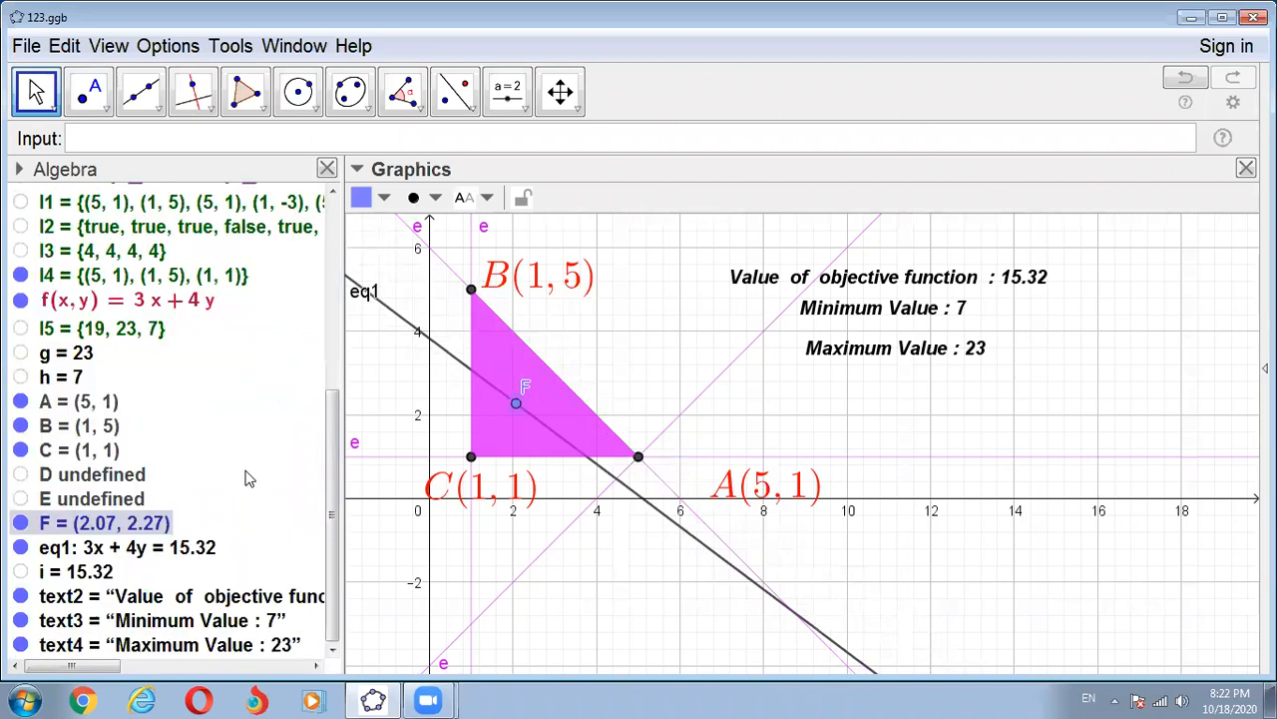
scroll(245, 467, up, 5)
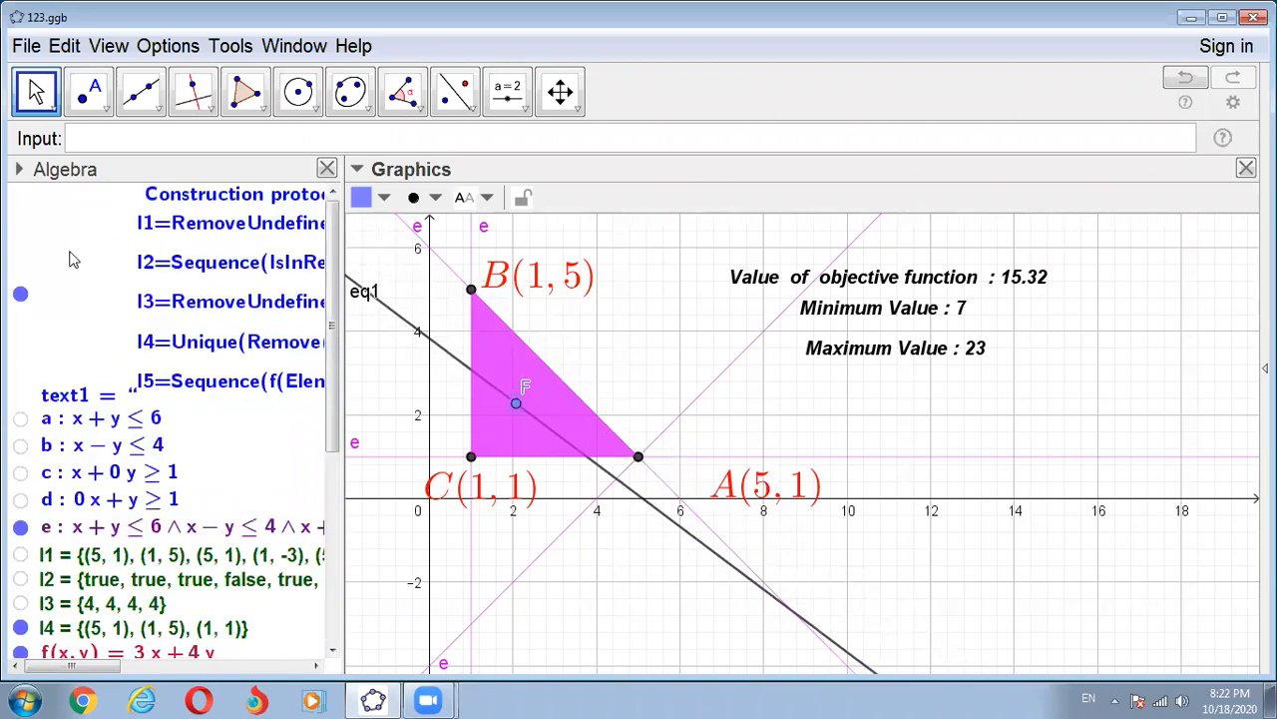
click(110, 46)
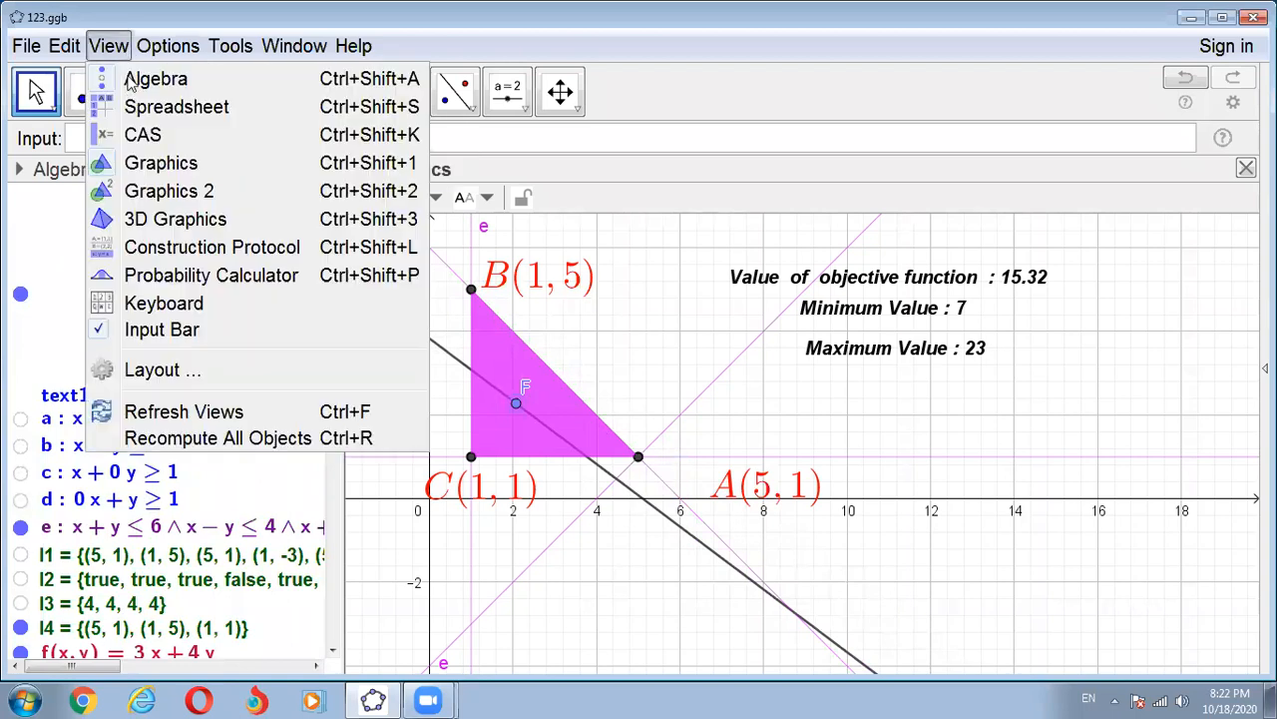
click(160, 190)
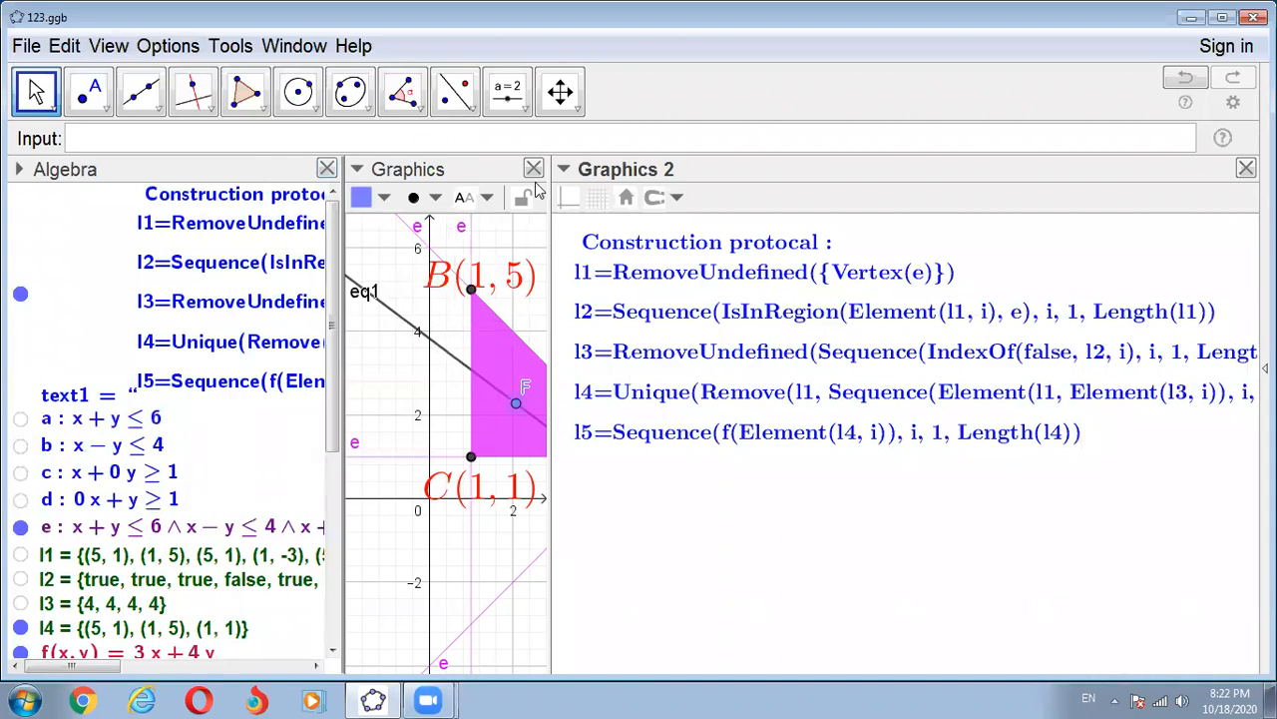
click(534, 171)
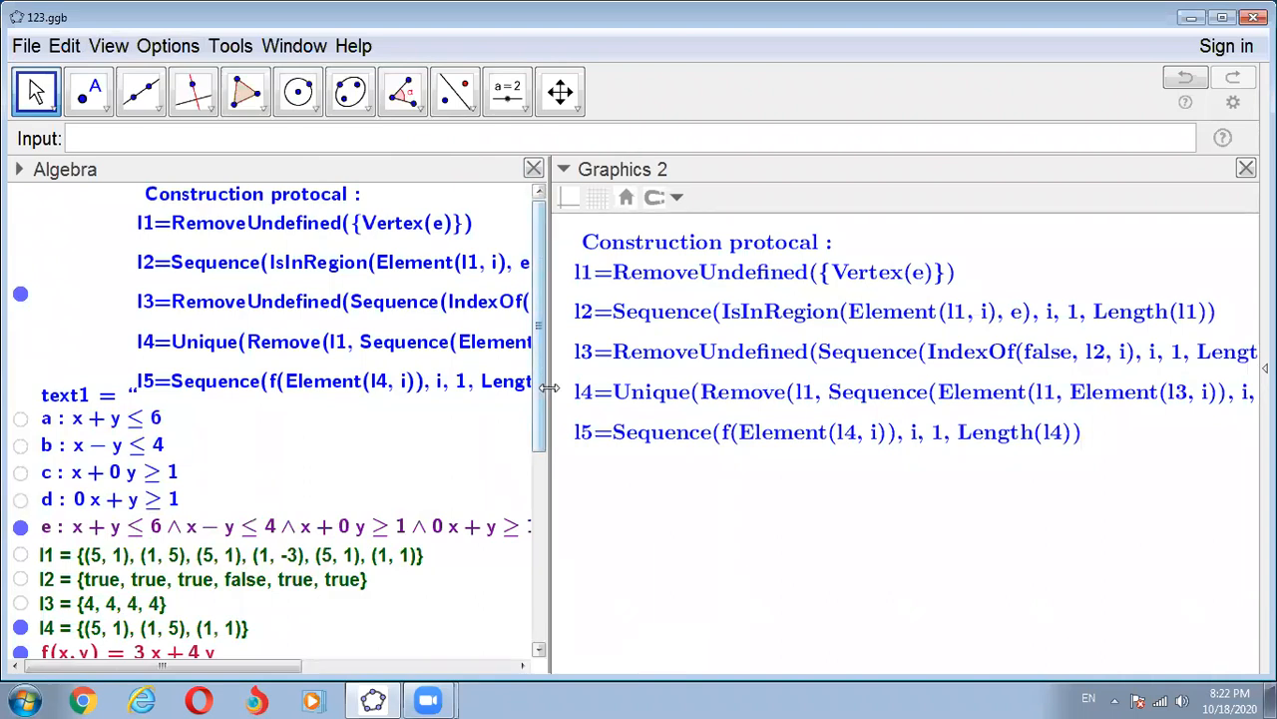
drag(549, 402, 253, 418)
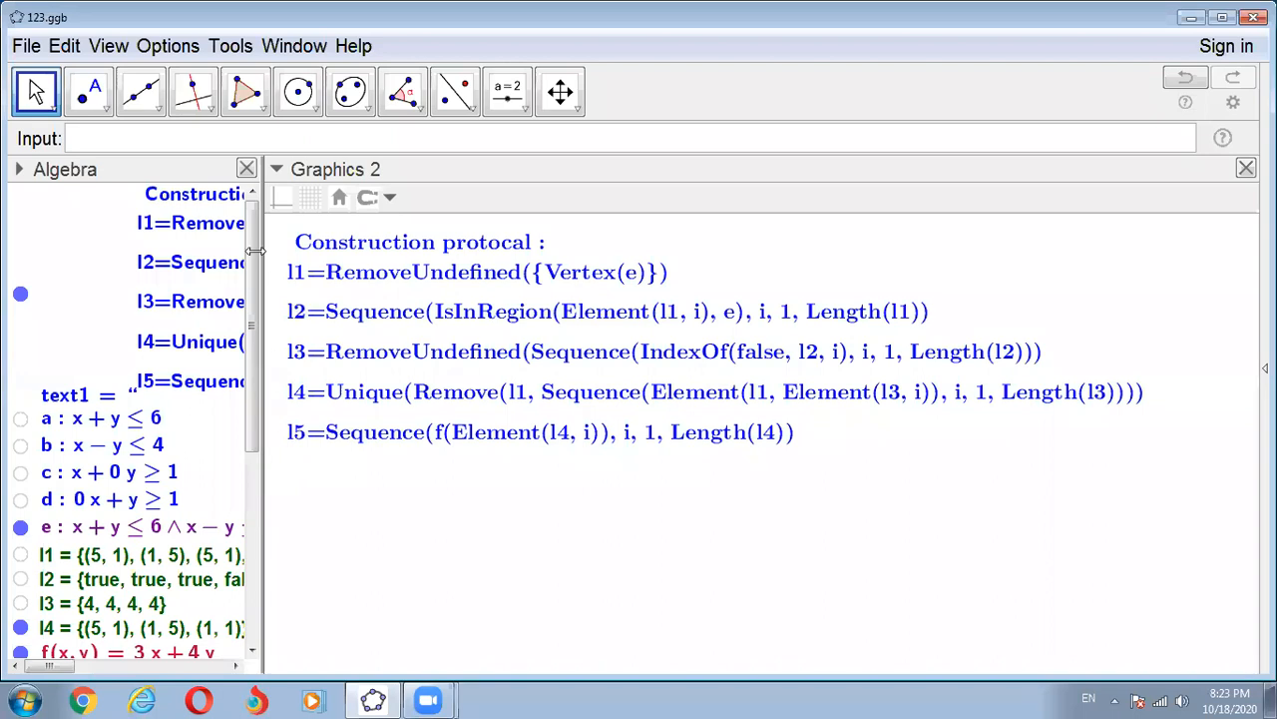
- Reopen the Graphics view beside Graphics 2 and resize the views so the shaded triangle and the algebra list are readable
click(96, 48)
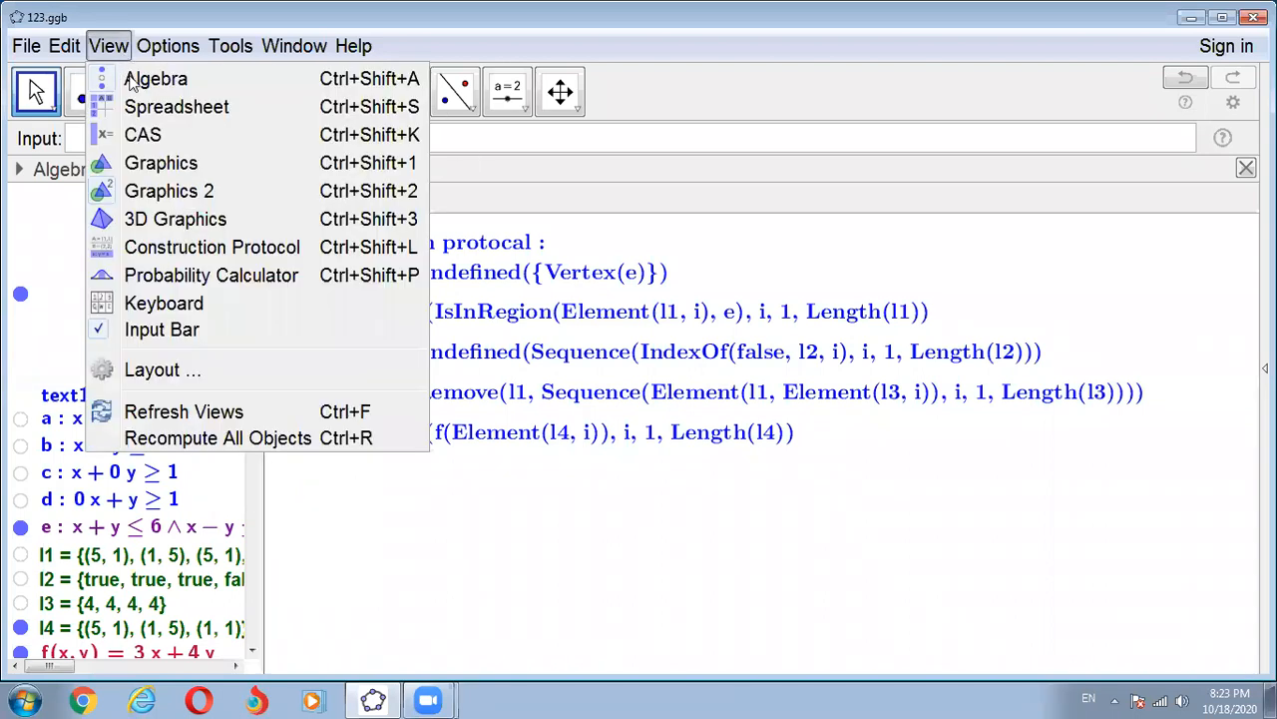
click(158, 166)
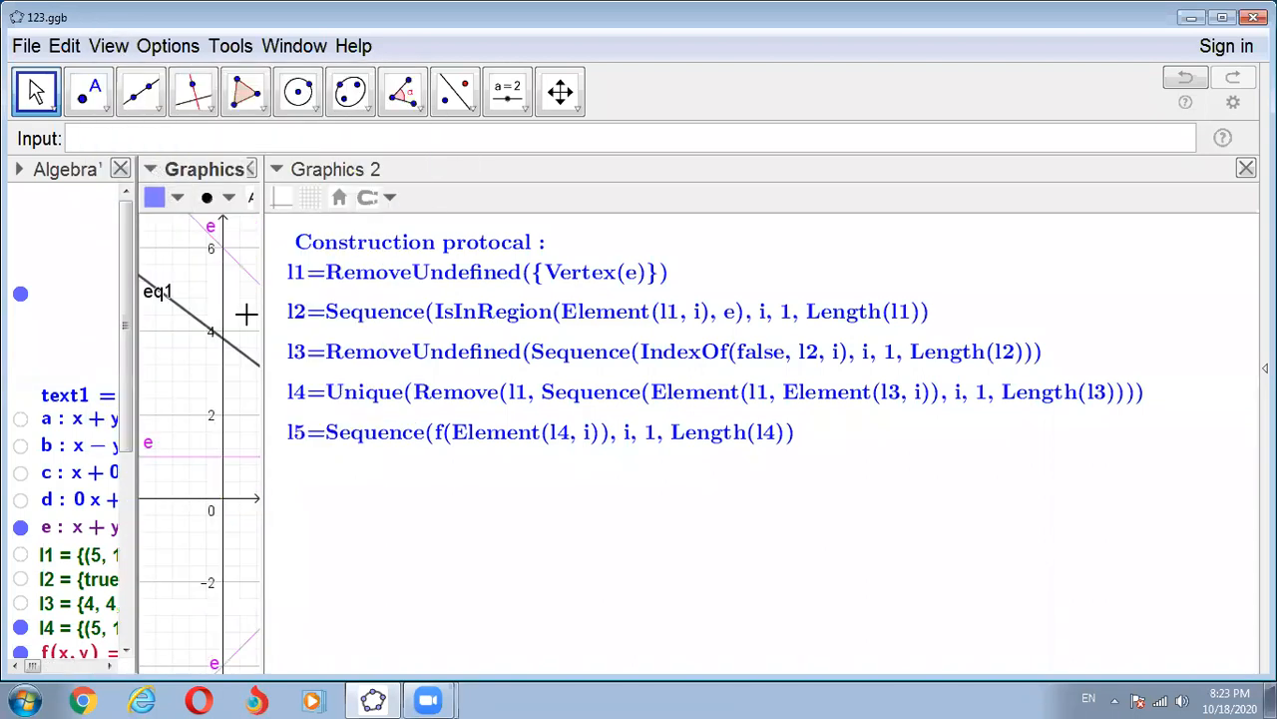
drag(260, 327, 559, 365)
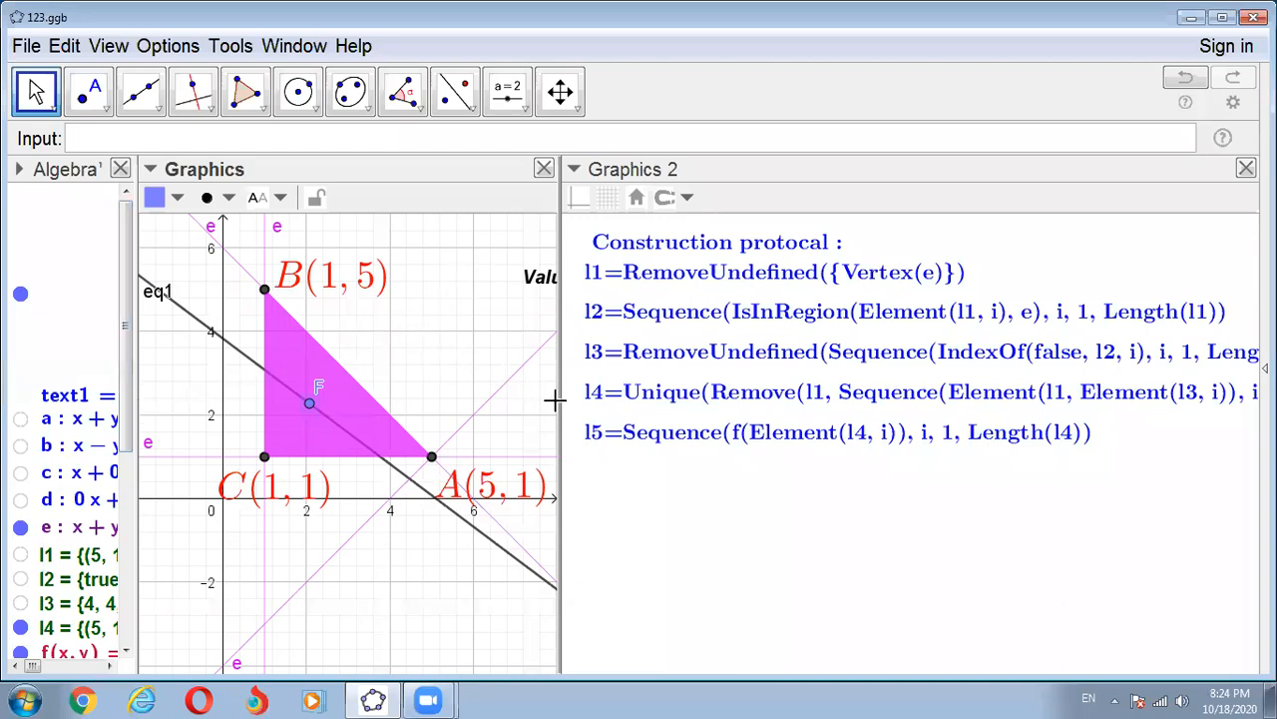
drag(562, 396, 660, 446)
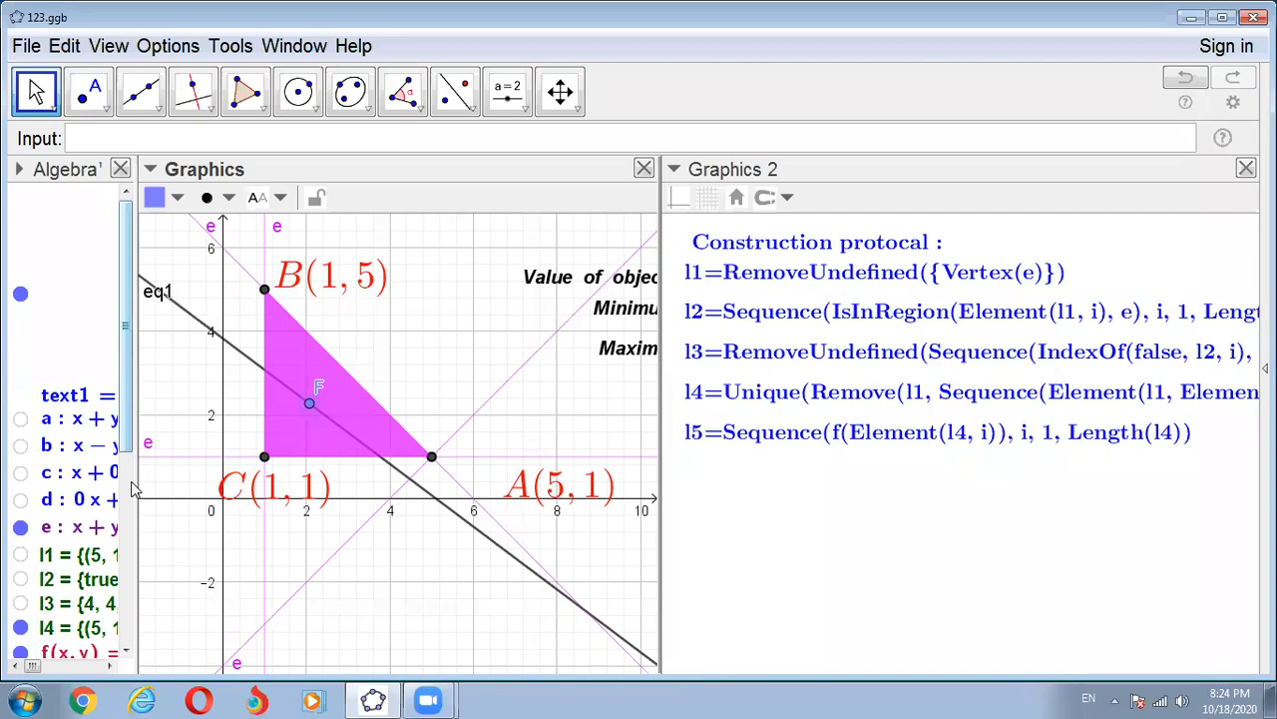
drag(136, 489, 262, 504)
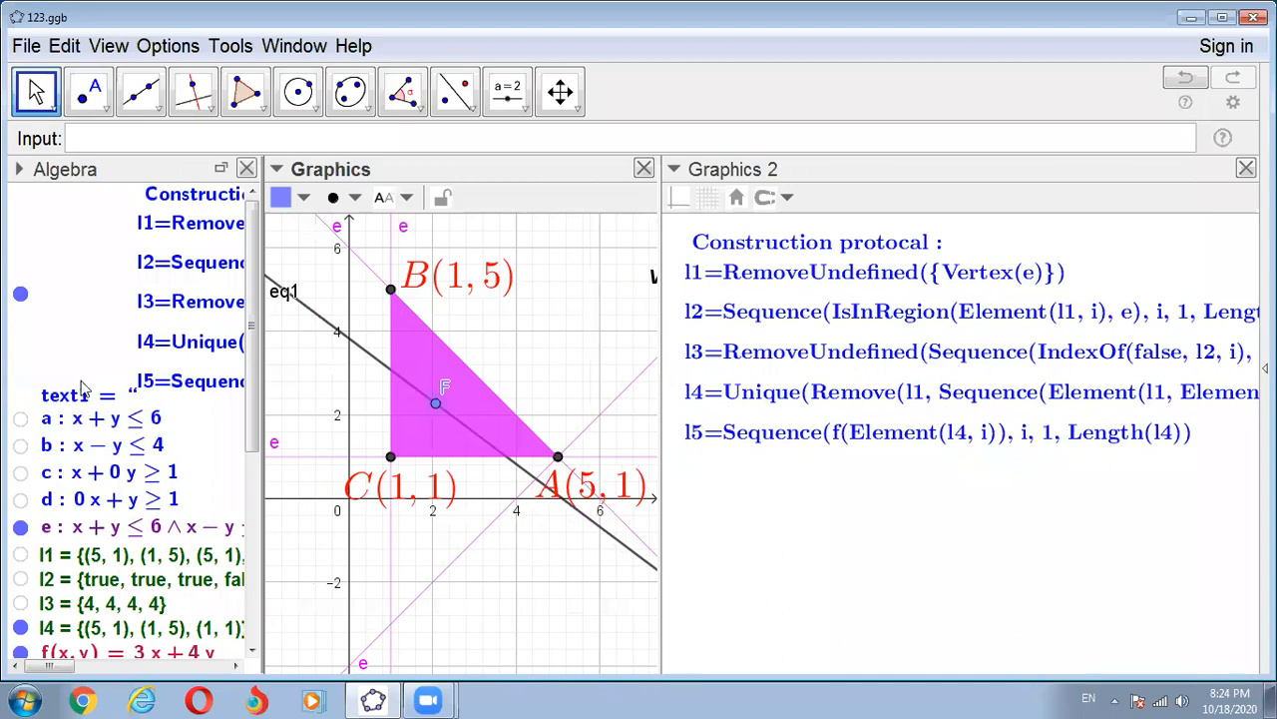
- Hide and show the construction protocol text again, and close the Graphics 2 view
click(19, 297)
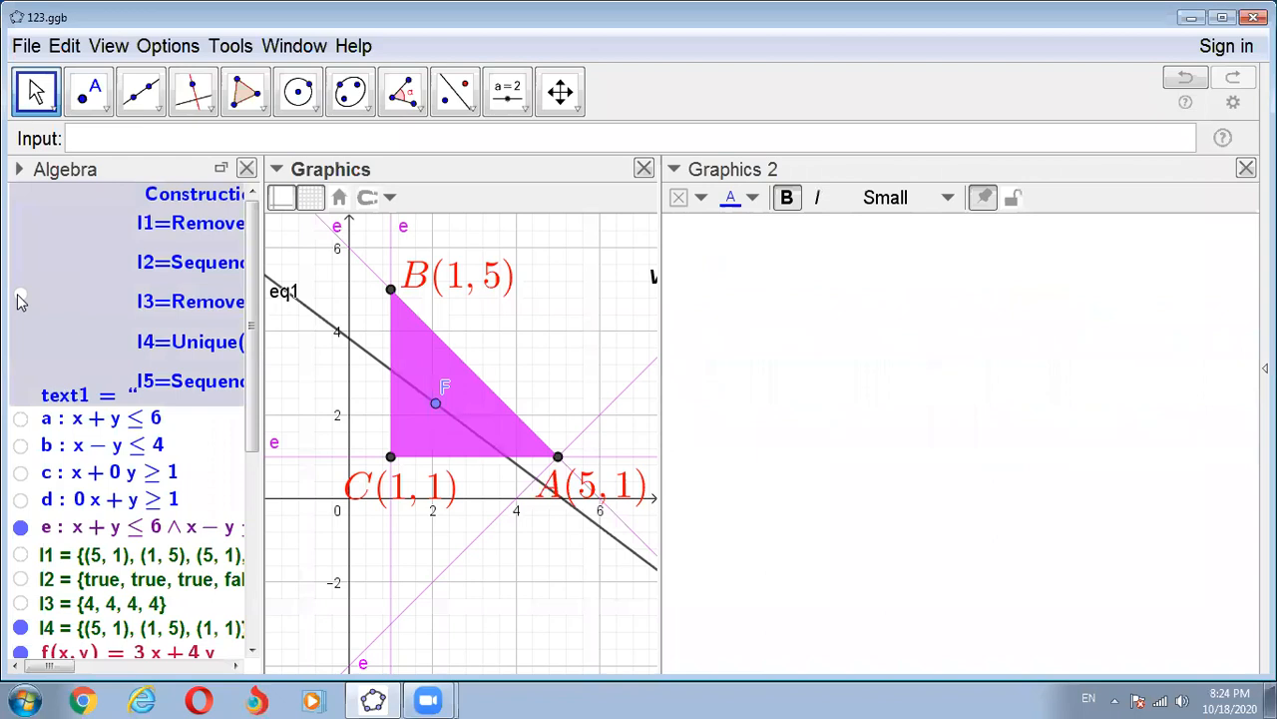
click(20, 296)
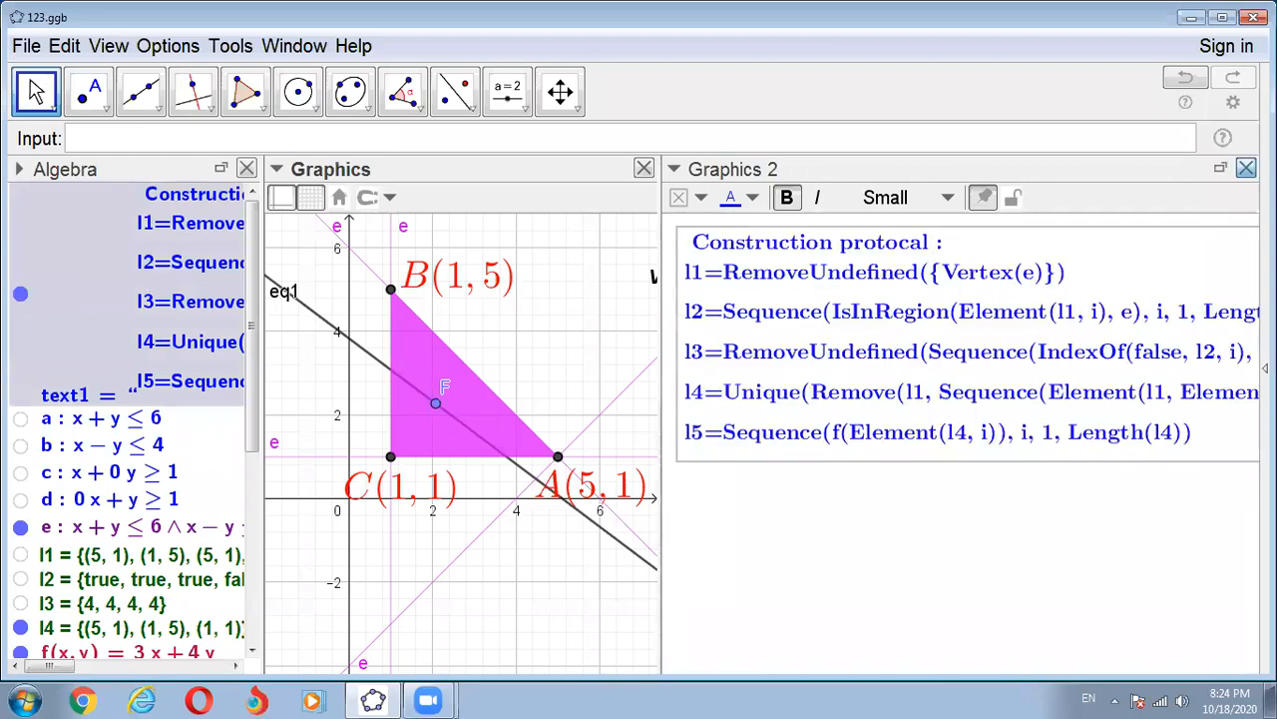
click(1247, 167)
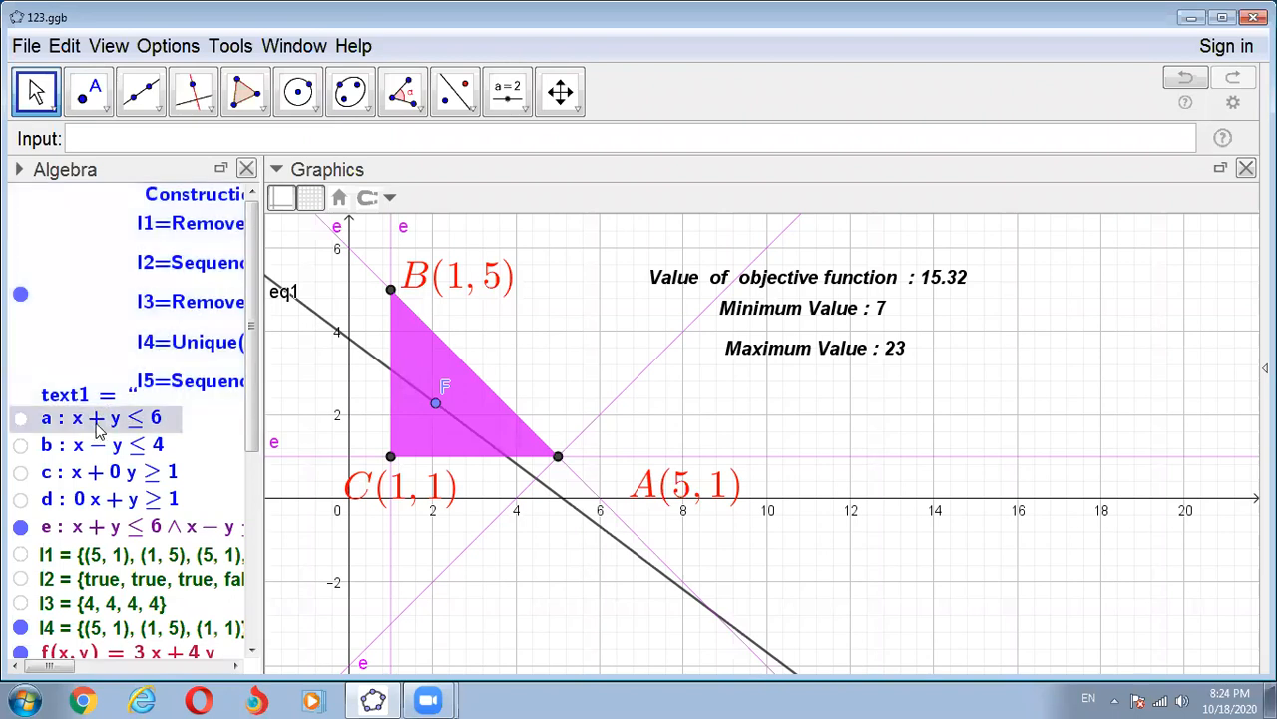
- Delete the inequalities, lists, points, objective line and value texts of the existing construction all at once
scroll(98, 431, down, 3)
scroll(98, 431, down, 1)
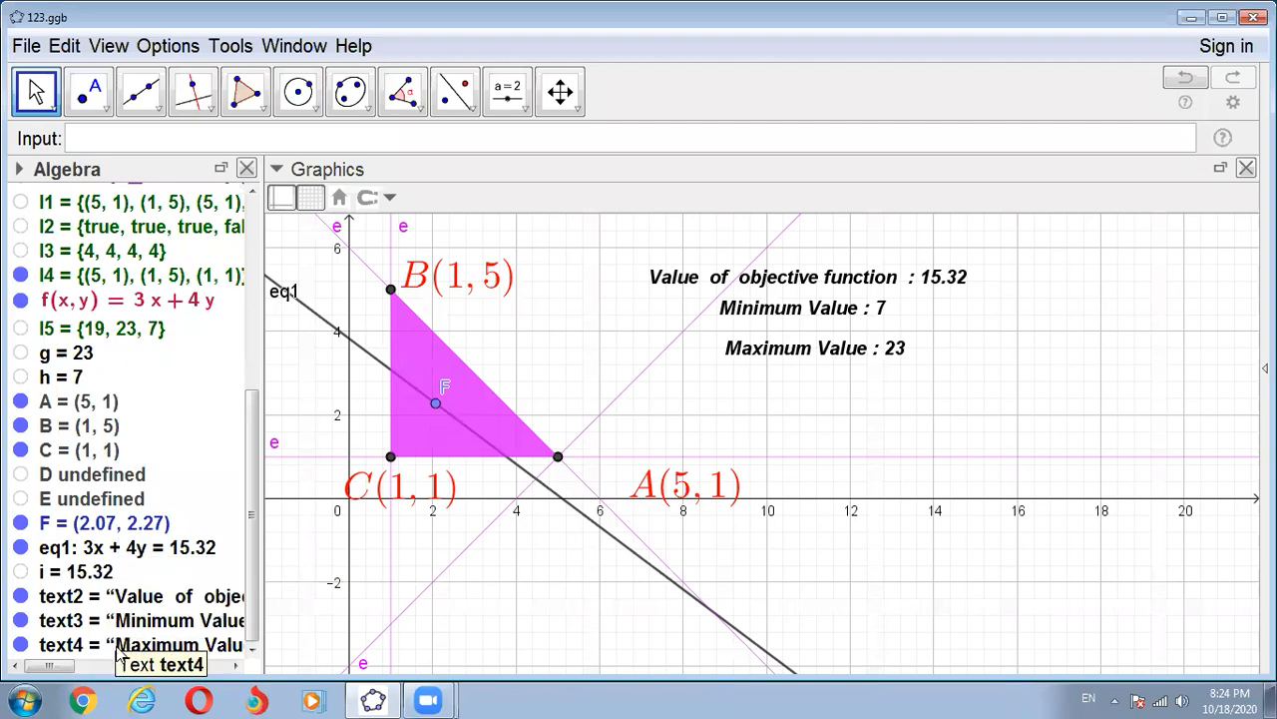
key(ctrl+a)
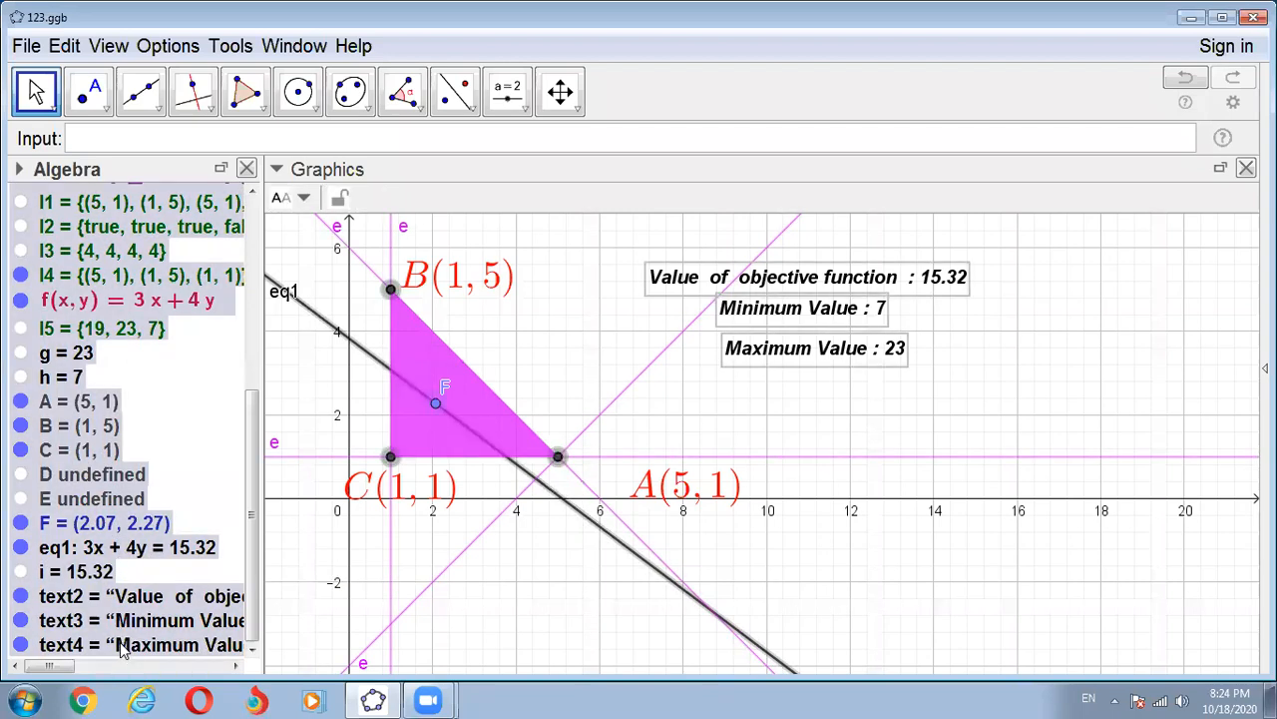
key(Delete)
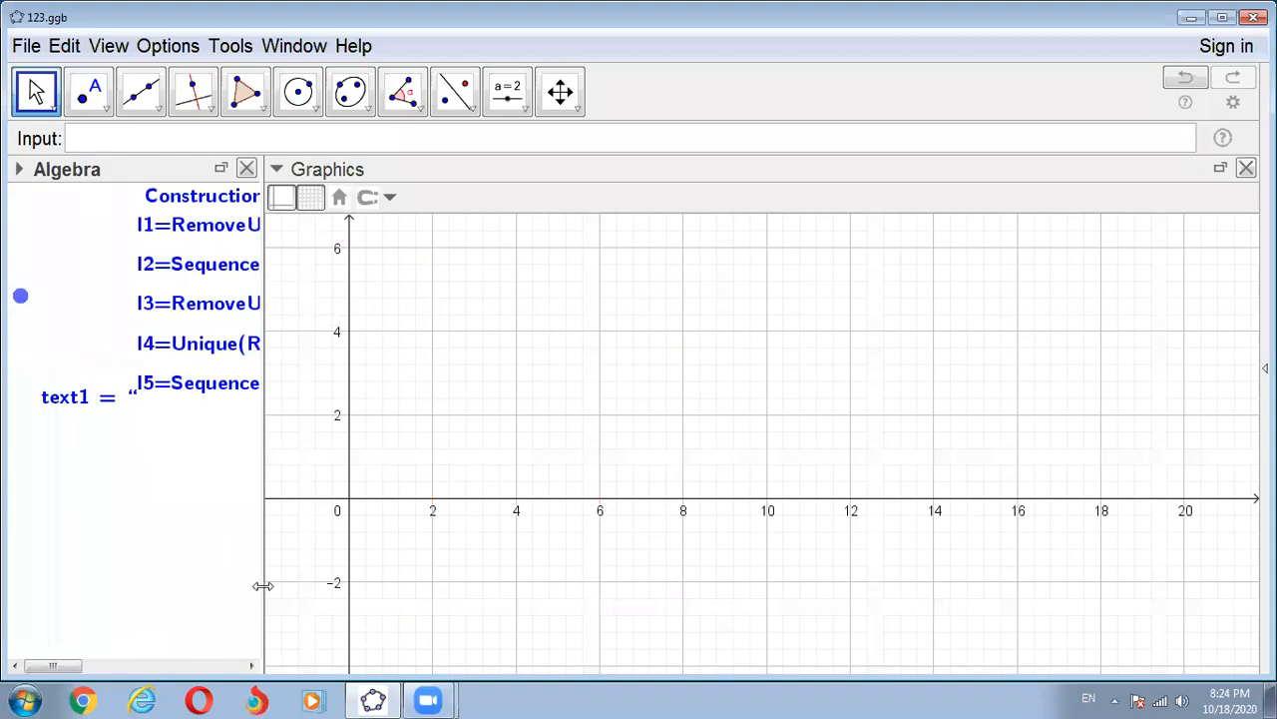
- Enter the first constraint inequality x + y ≤ 6
scroll(521, 467, down, 1)
scroll(521, 467, down, 4)
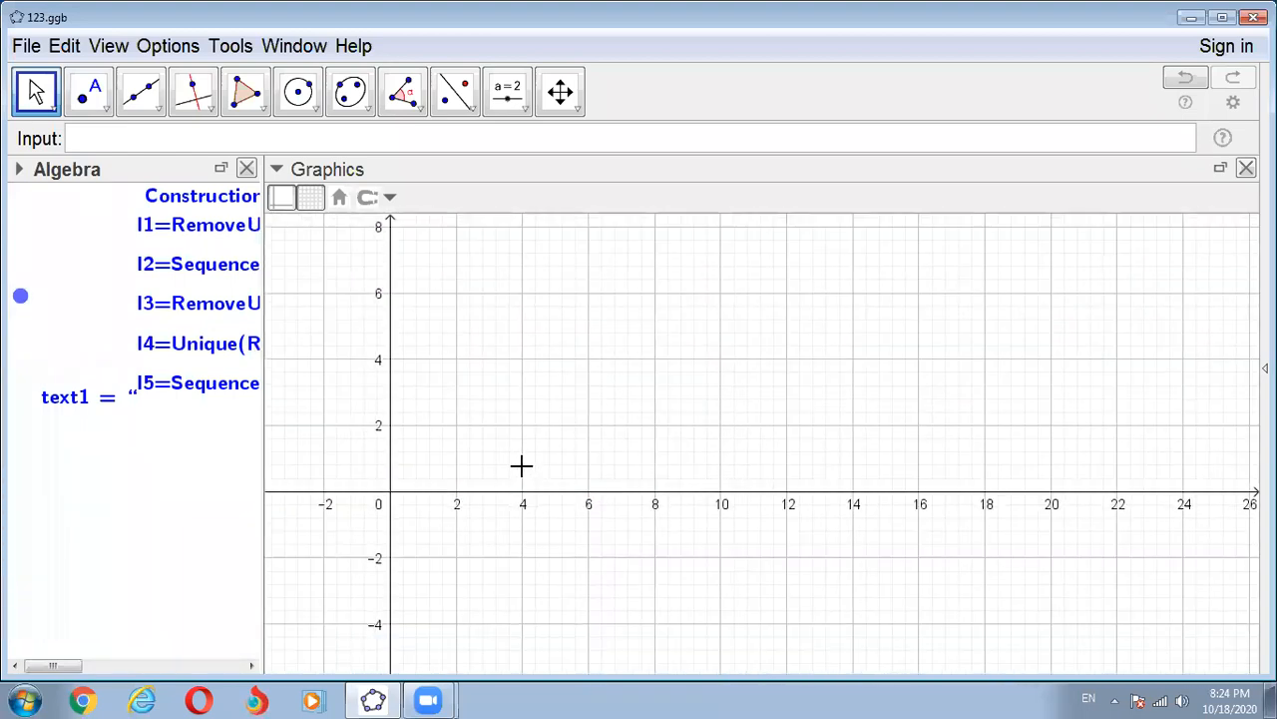
scroll(396, 416, down, 1)
scroll(579, 450, up, 4)
scroll(362, 218, up, 4)
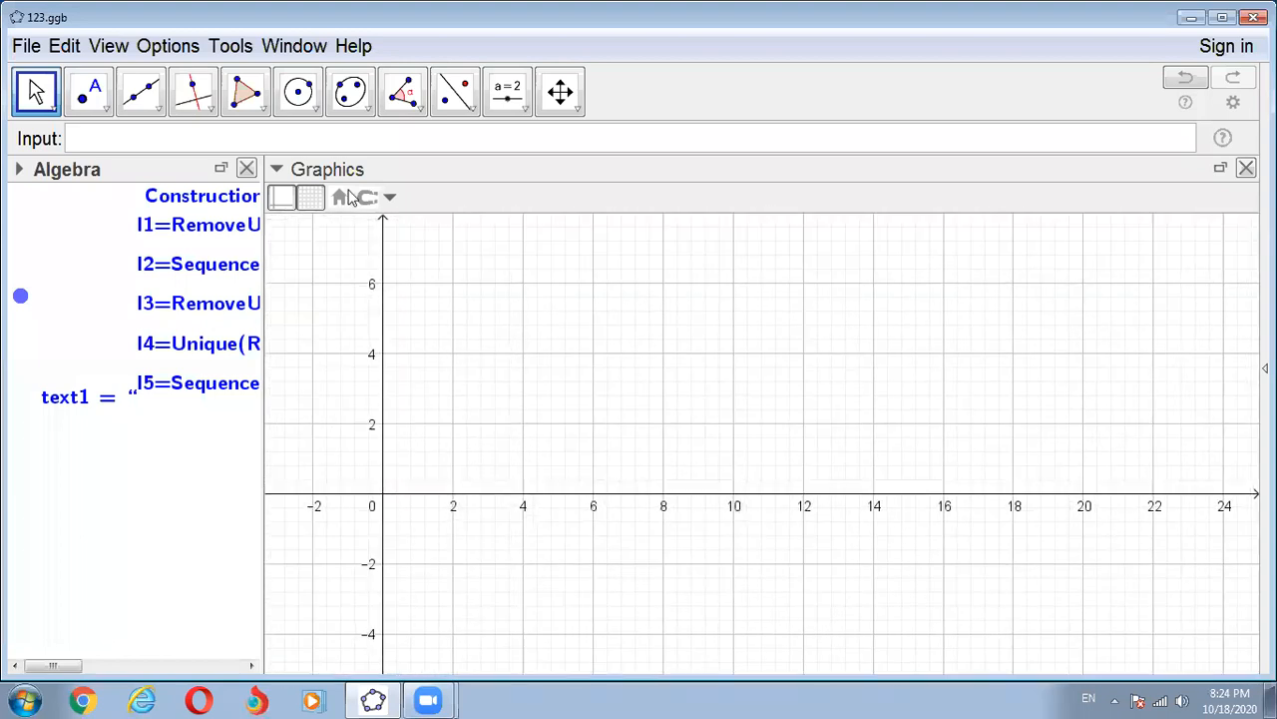
scroll(462, 458, up, 2)
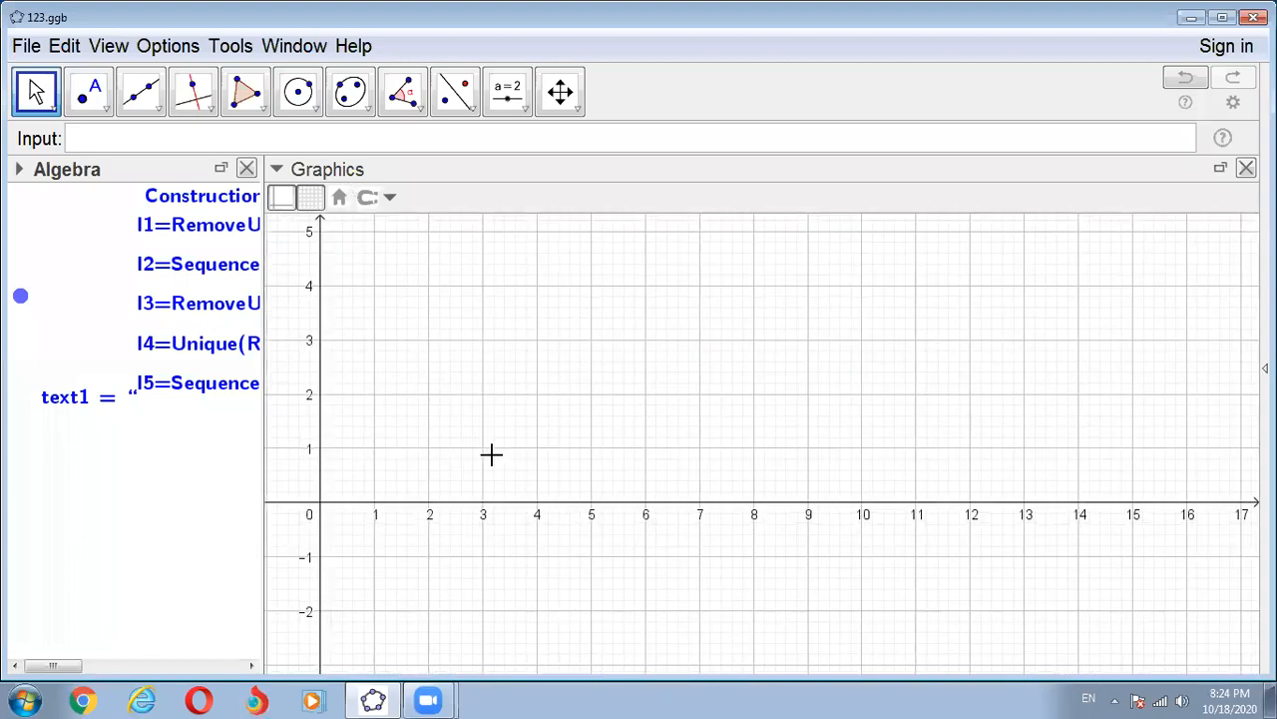
drag(881, 214, 1148, 181)
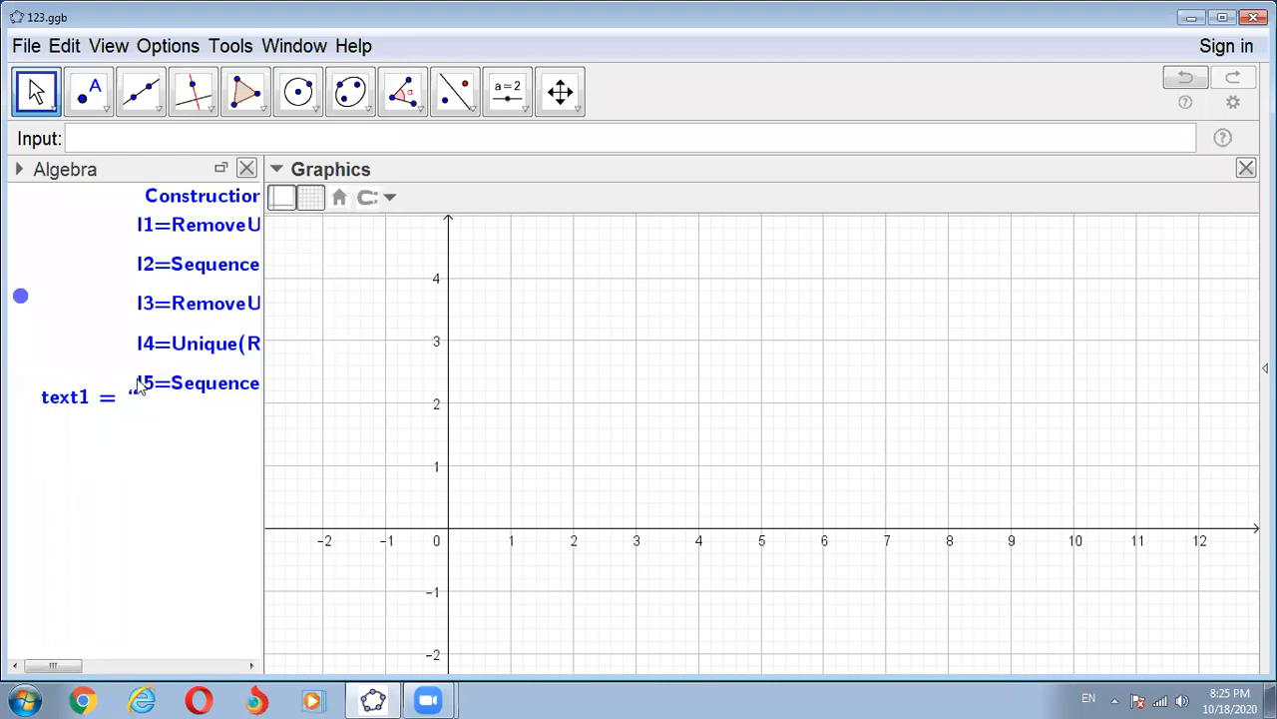
click(84, 138)
text(x )
text(+)
text( y)
text( <=)
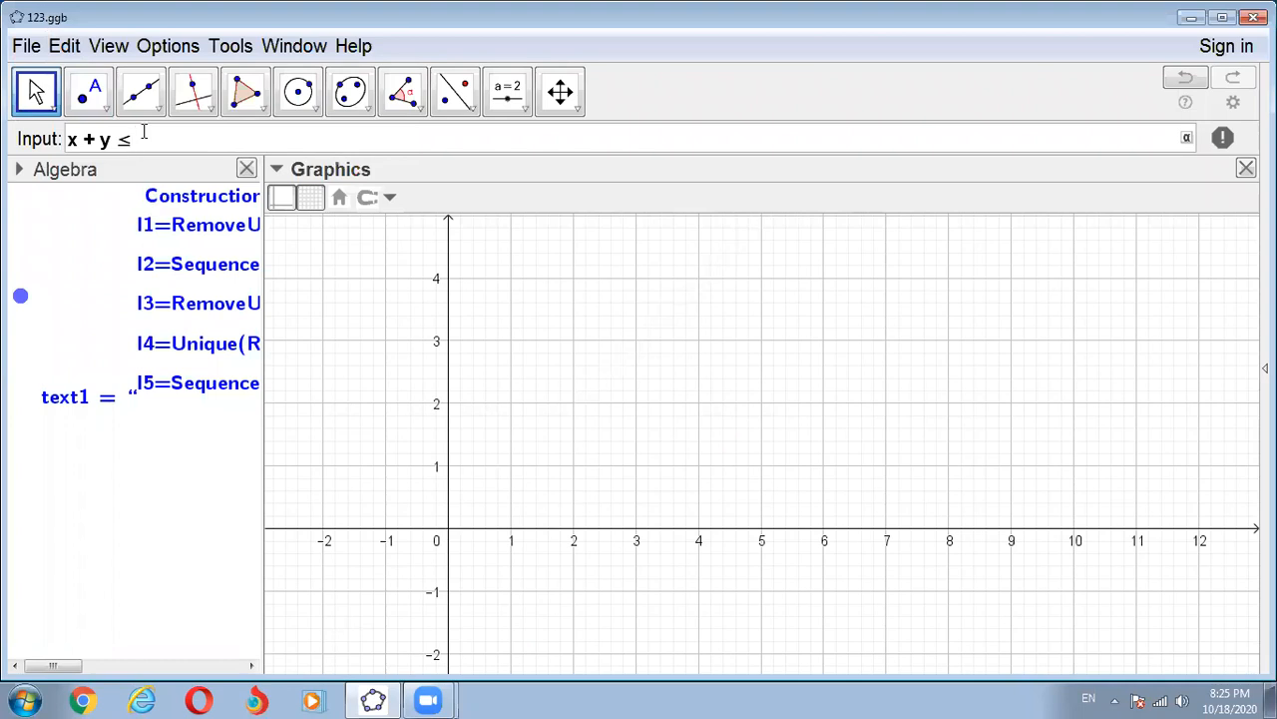
text(6)
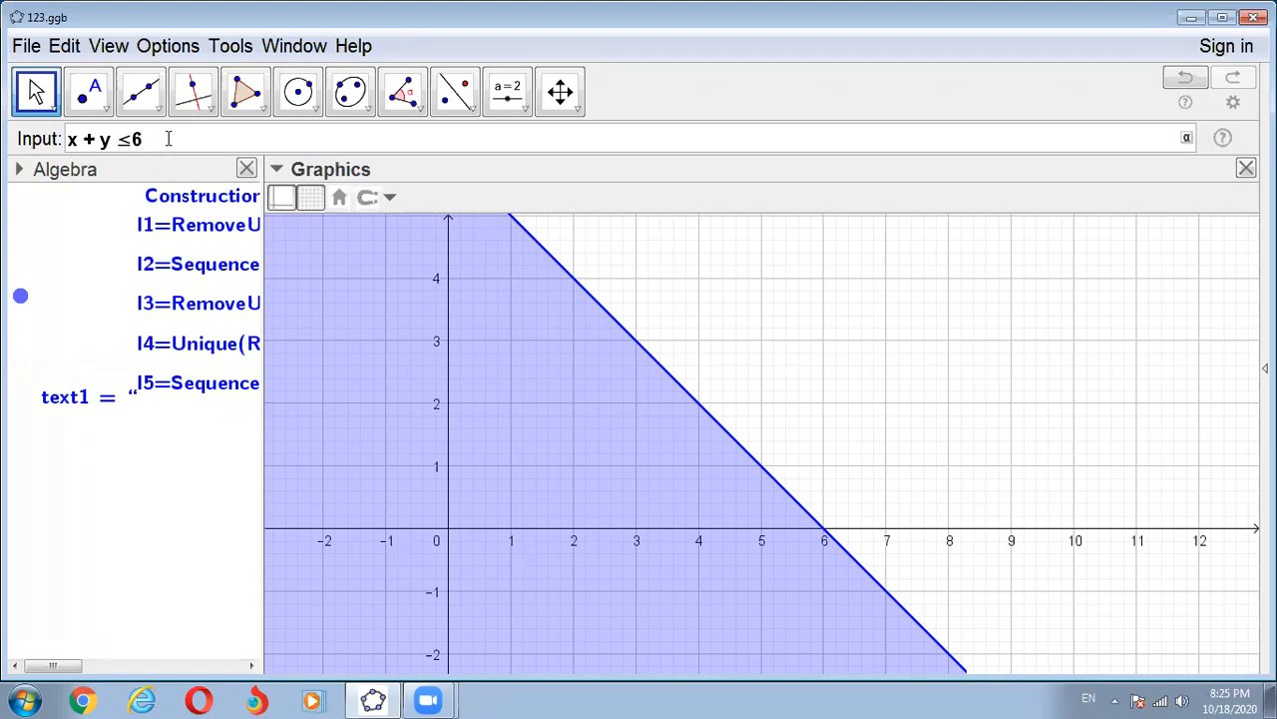
key(Return)
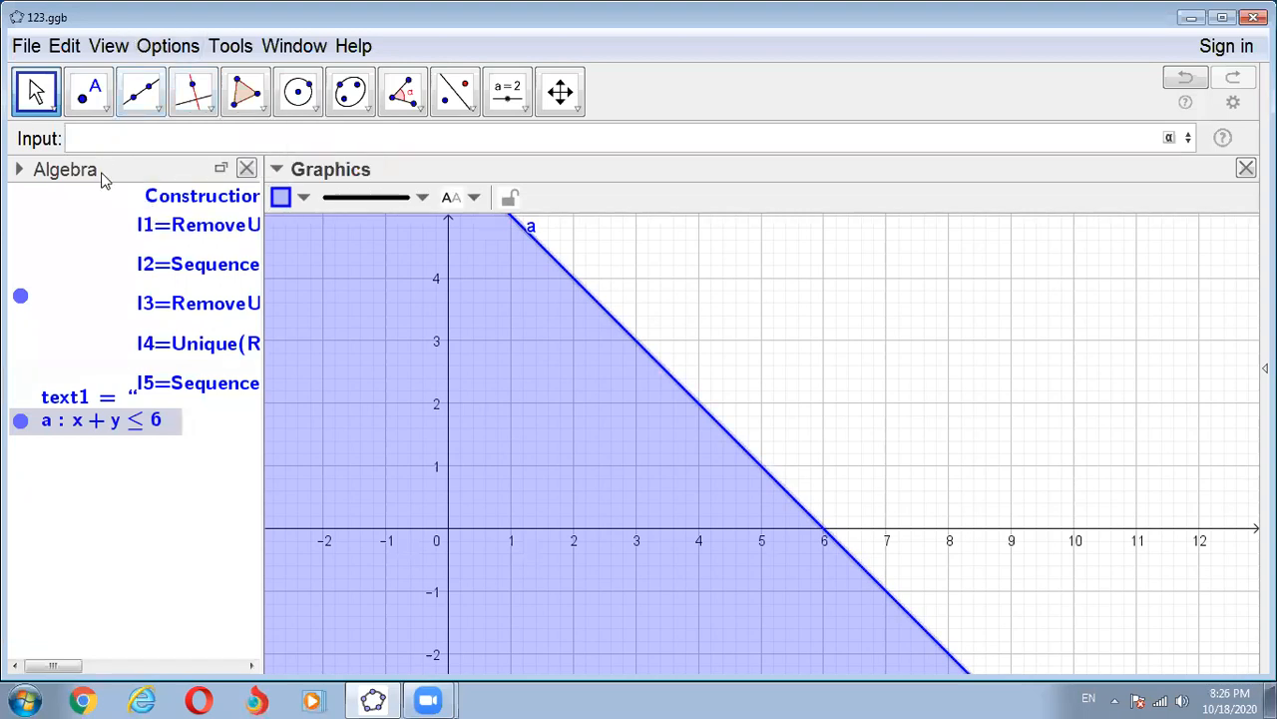
- Set the Algebra view's descriptions to Definition
click(20, 171)
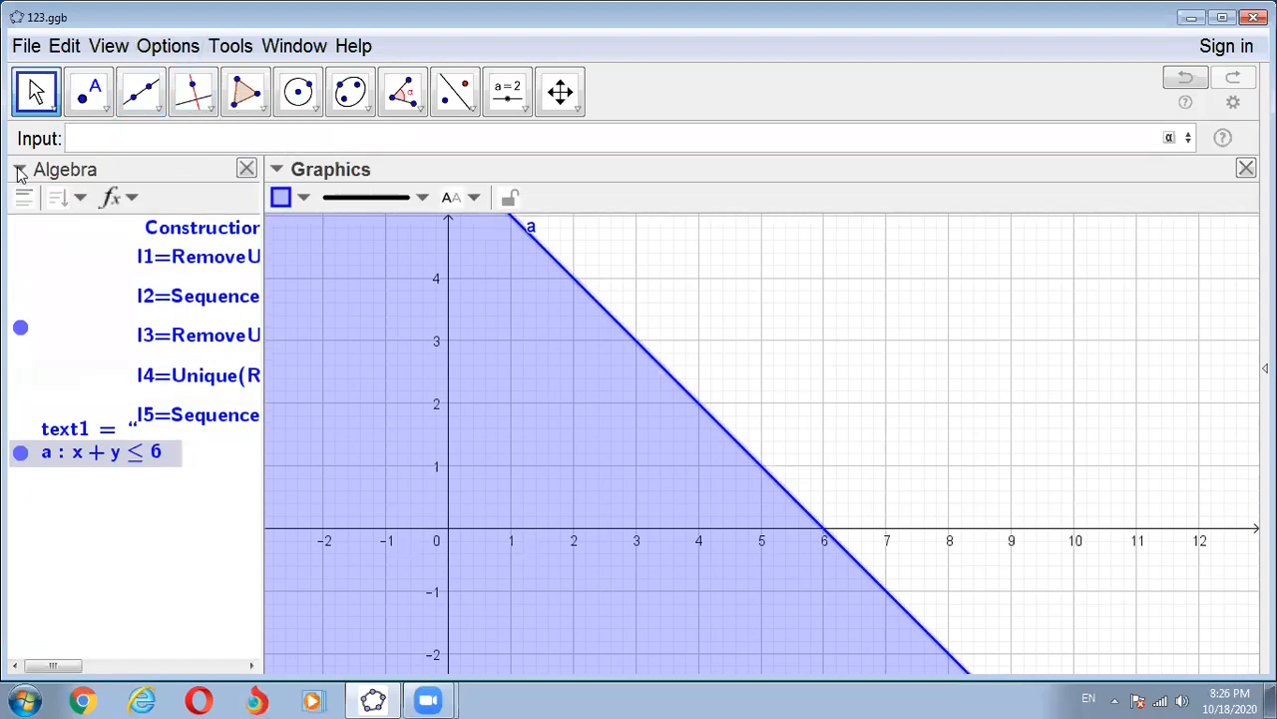
click(129, 196)
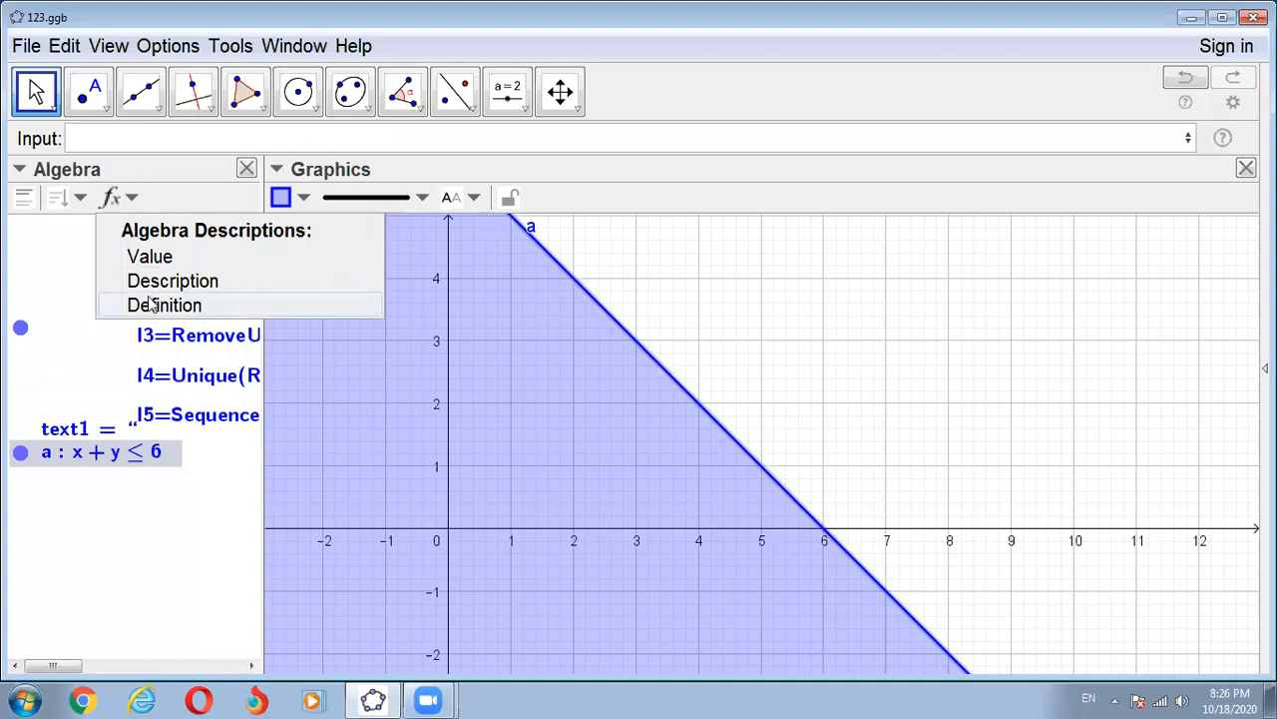
click(148, 303)
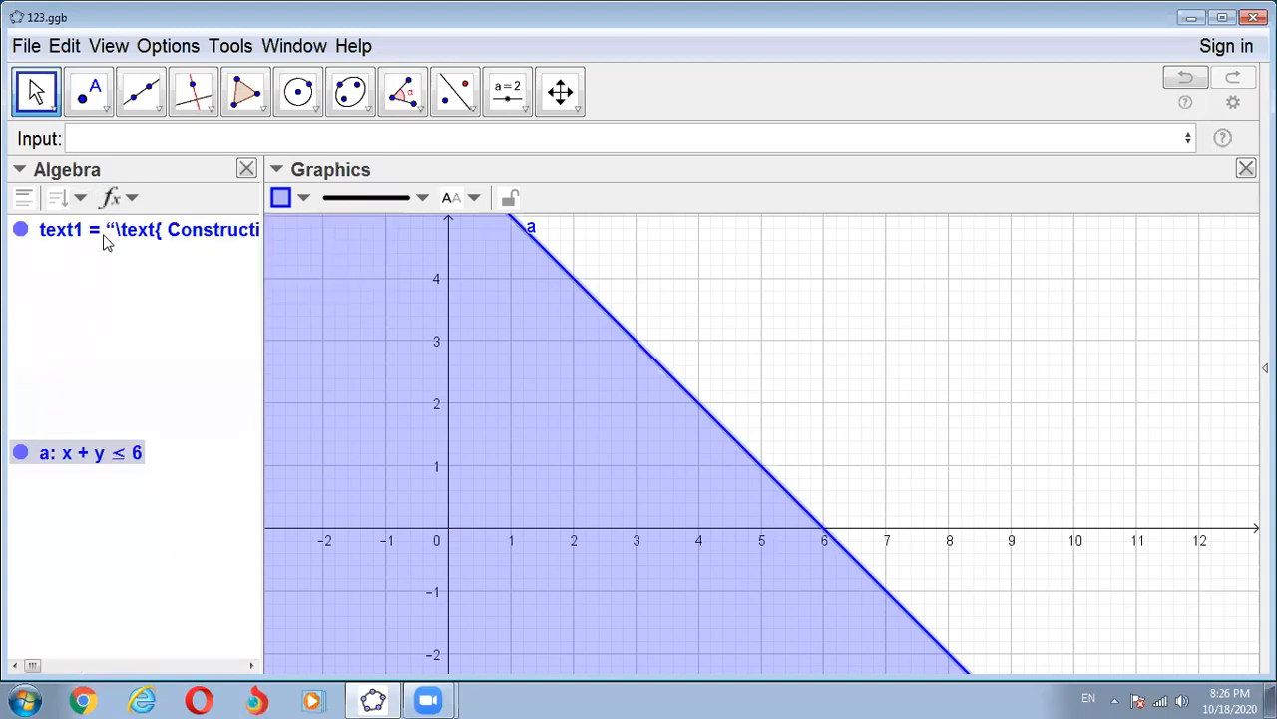
- Enter the second constraint inequality x - y ≤ 4
click(93, 141)
text(x)
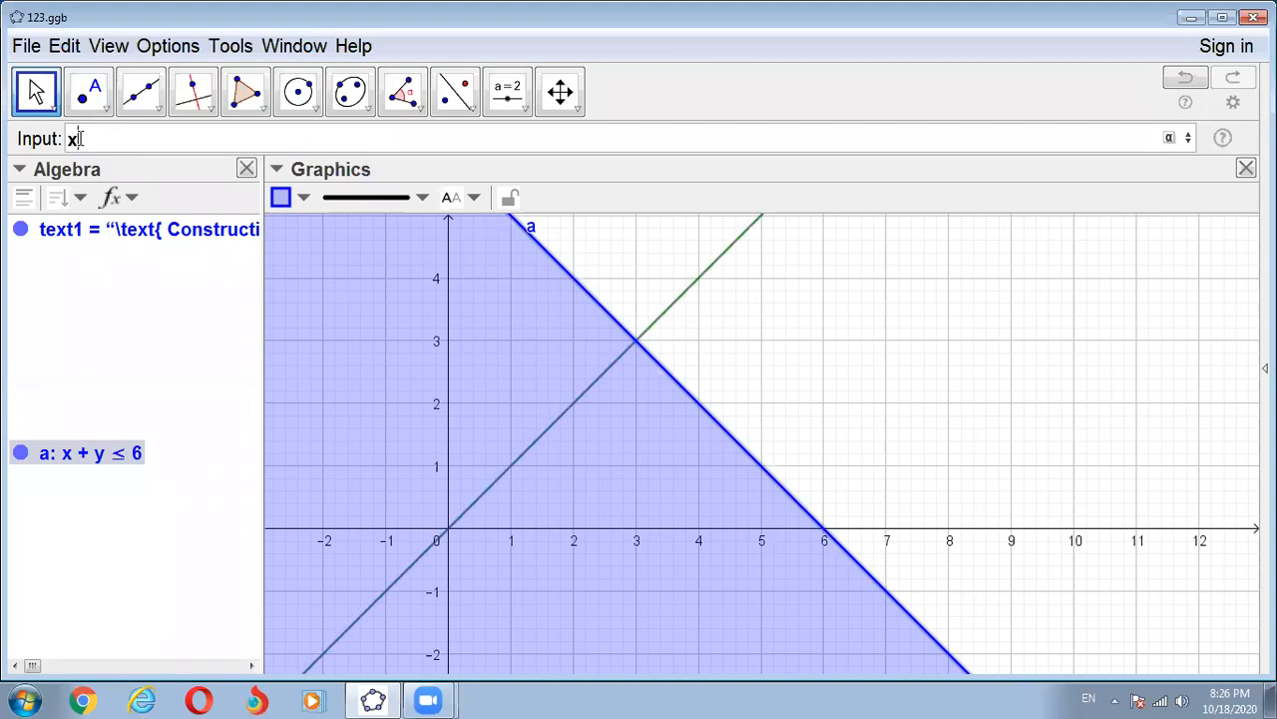
text(+y)
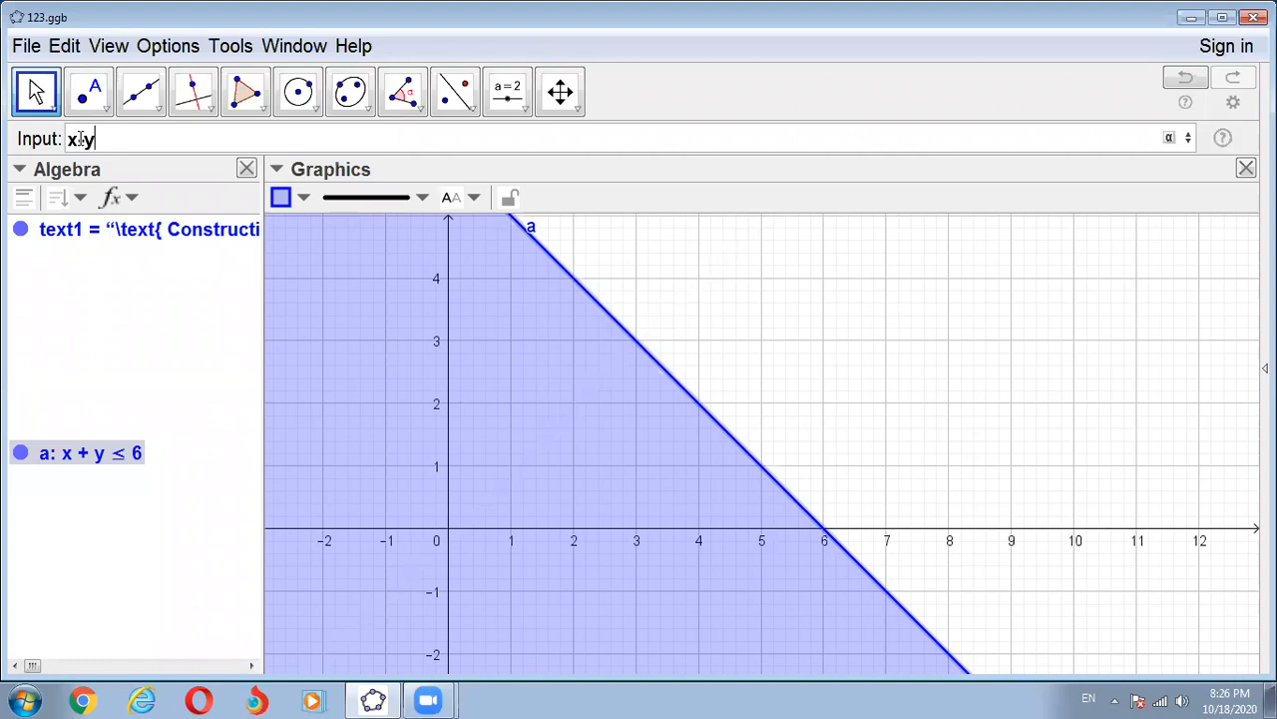
text(<=)
text(4)
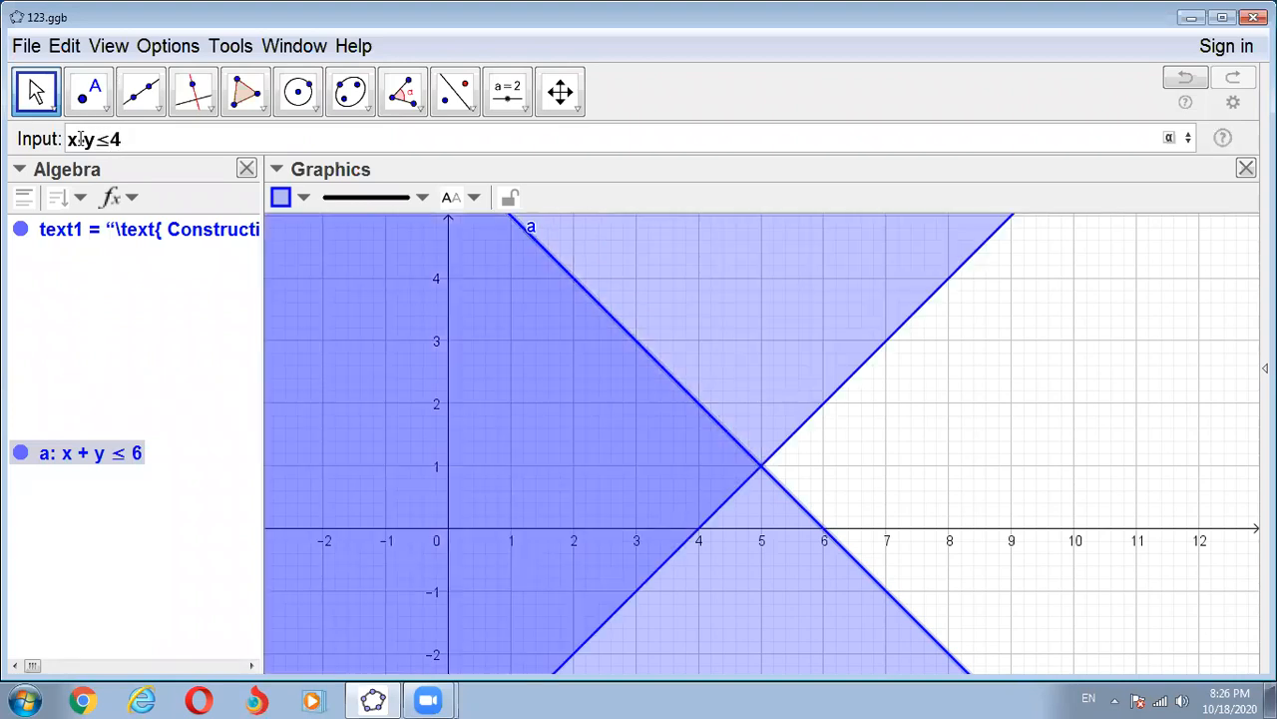
key(Return)
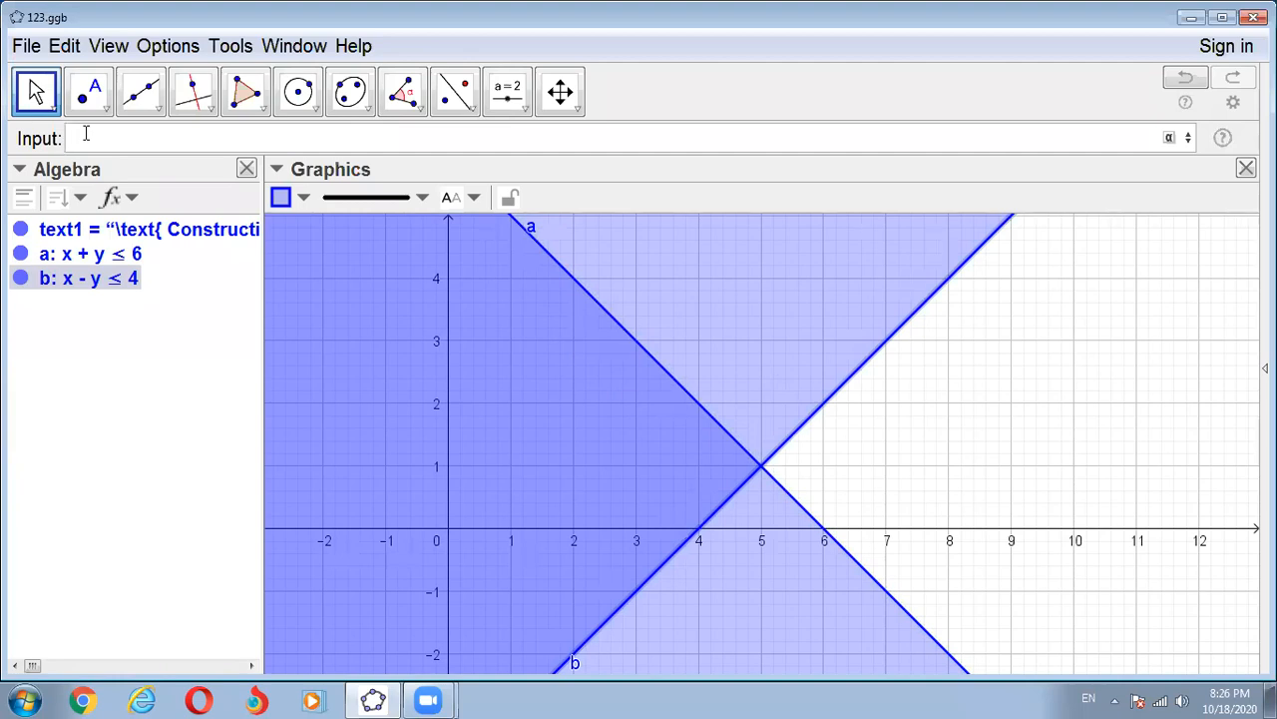
- Enter the third constraint inequality x + 0y ≥ 0, limiting the region to non-negative x
text(x)
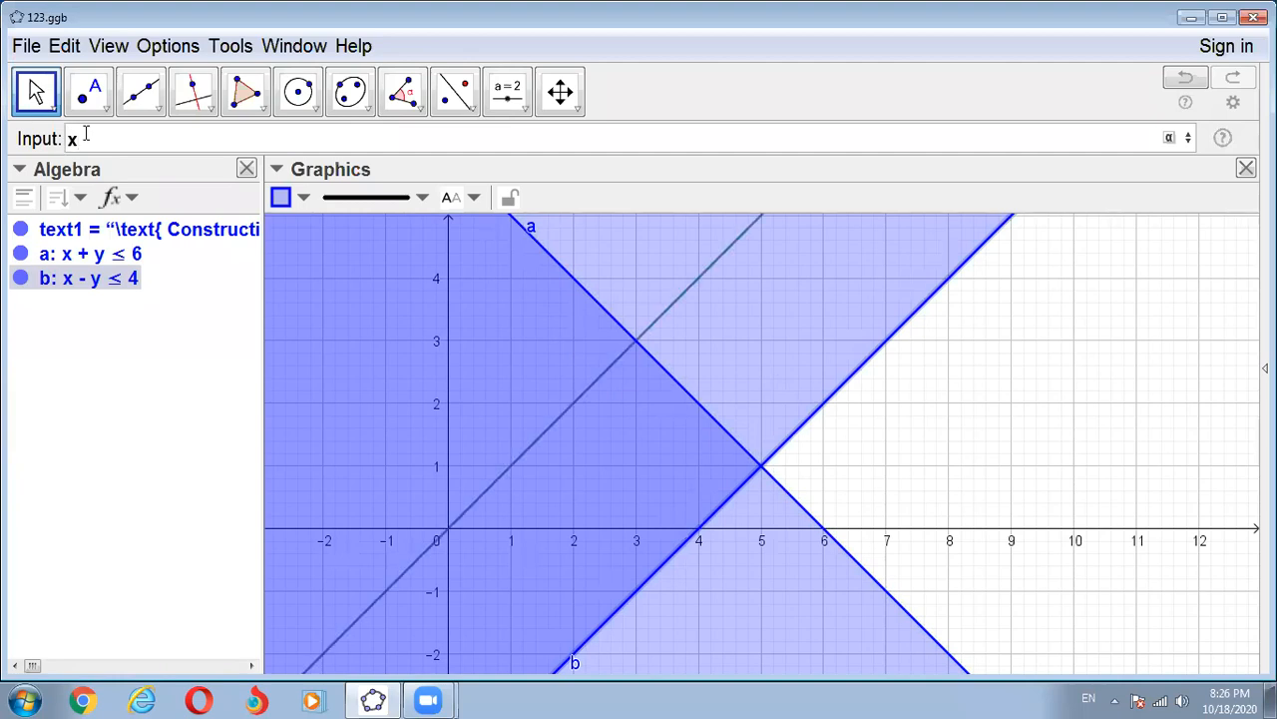
text( + 0y)
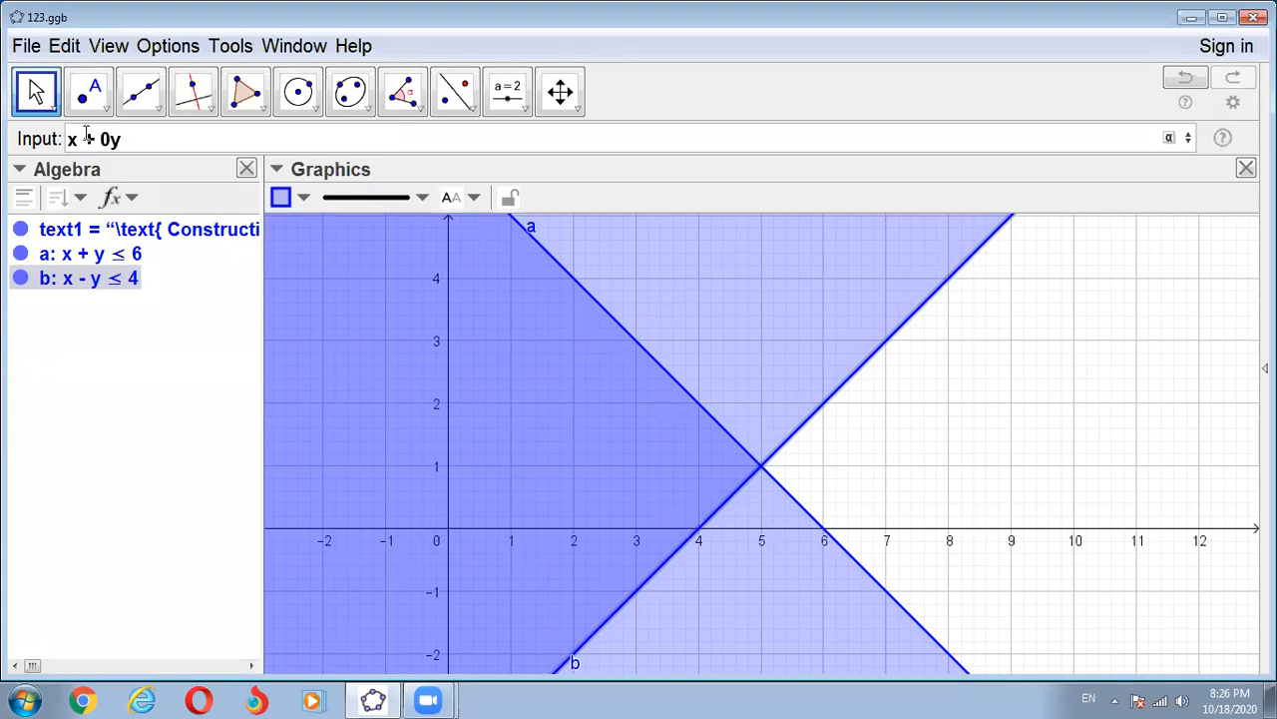
text(≥)
text(0)
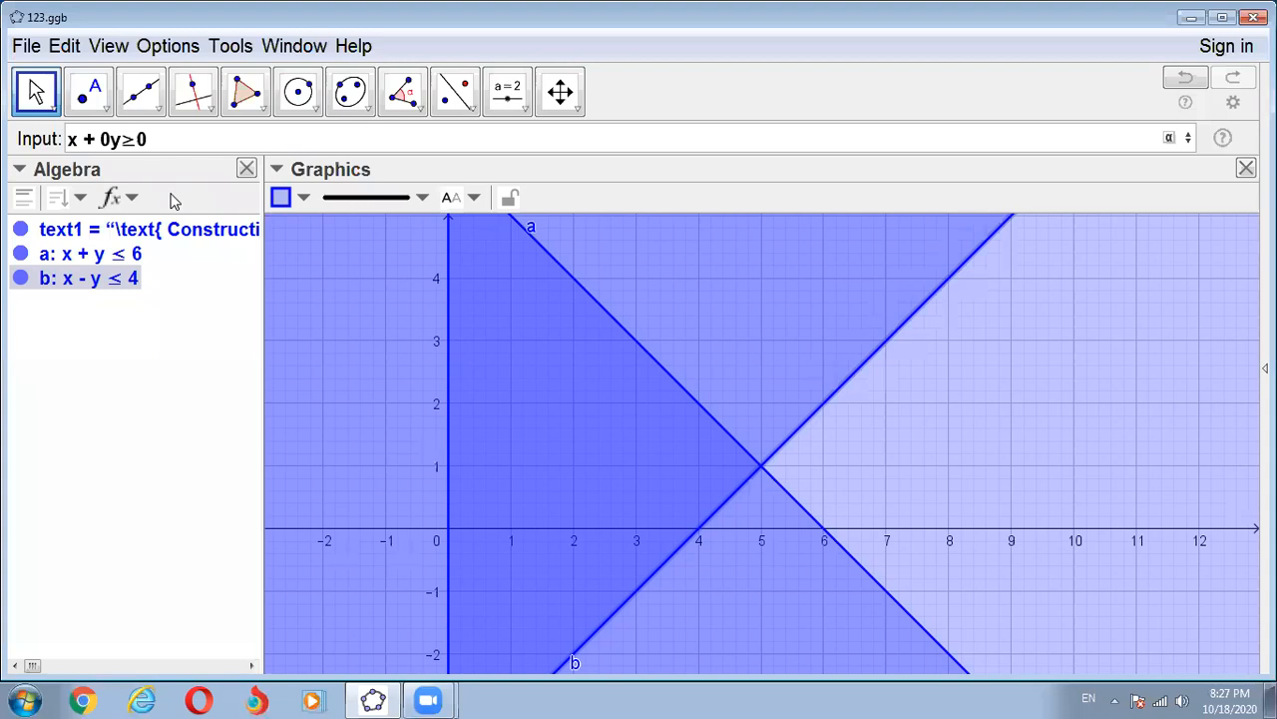
key(Return)
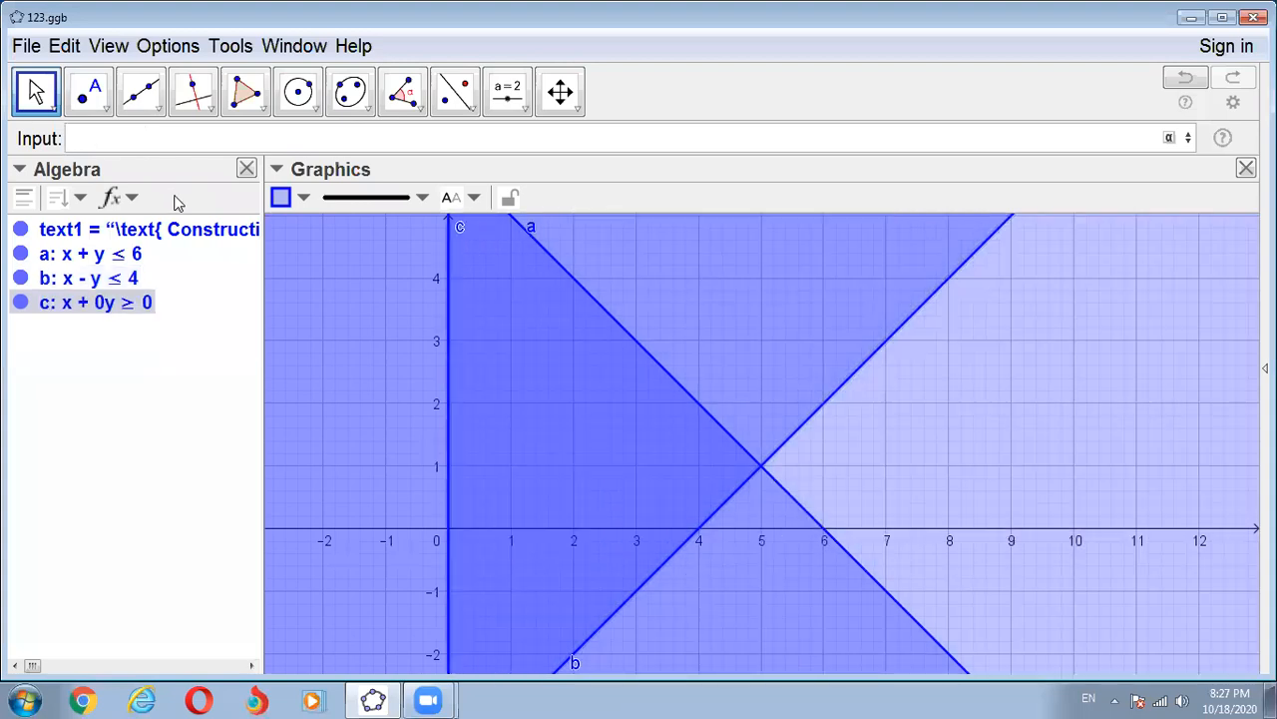
- Enter the fourth constraint inequality 0x + y ≥ 0 and clear the selection
text(0)
text(x +)
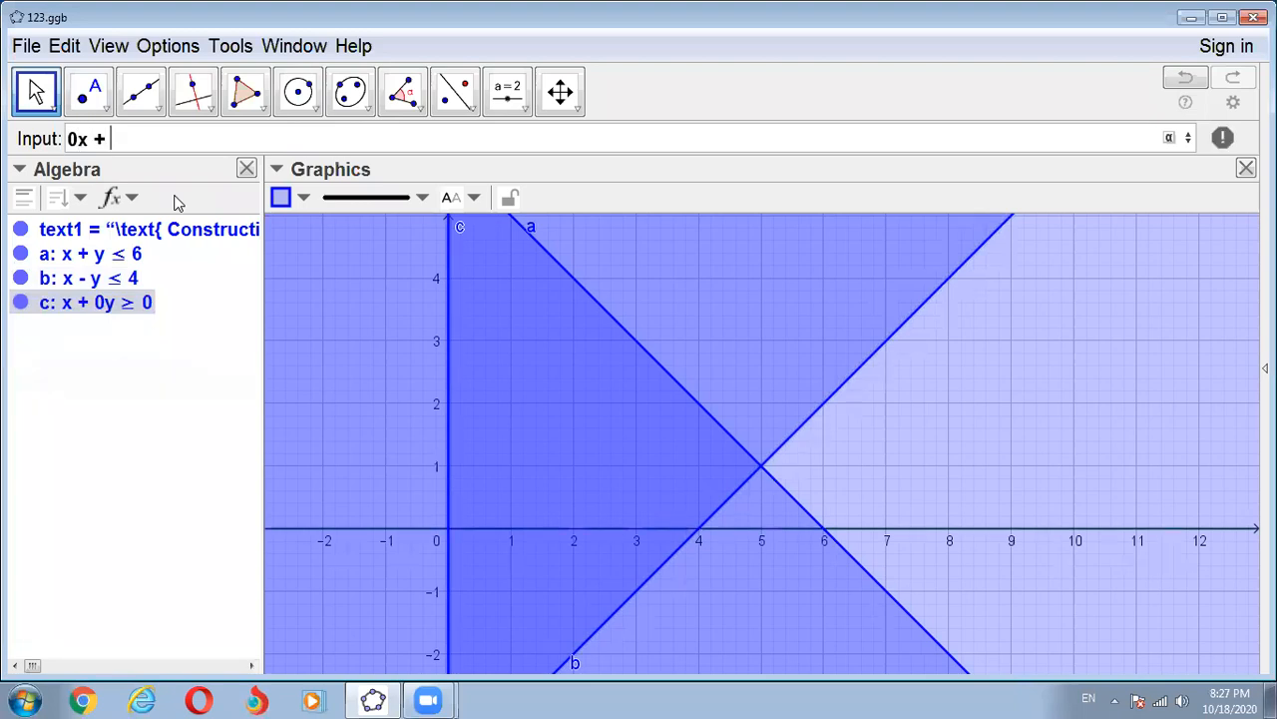
text( y)
text(>=)
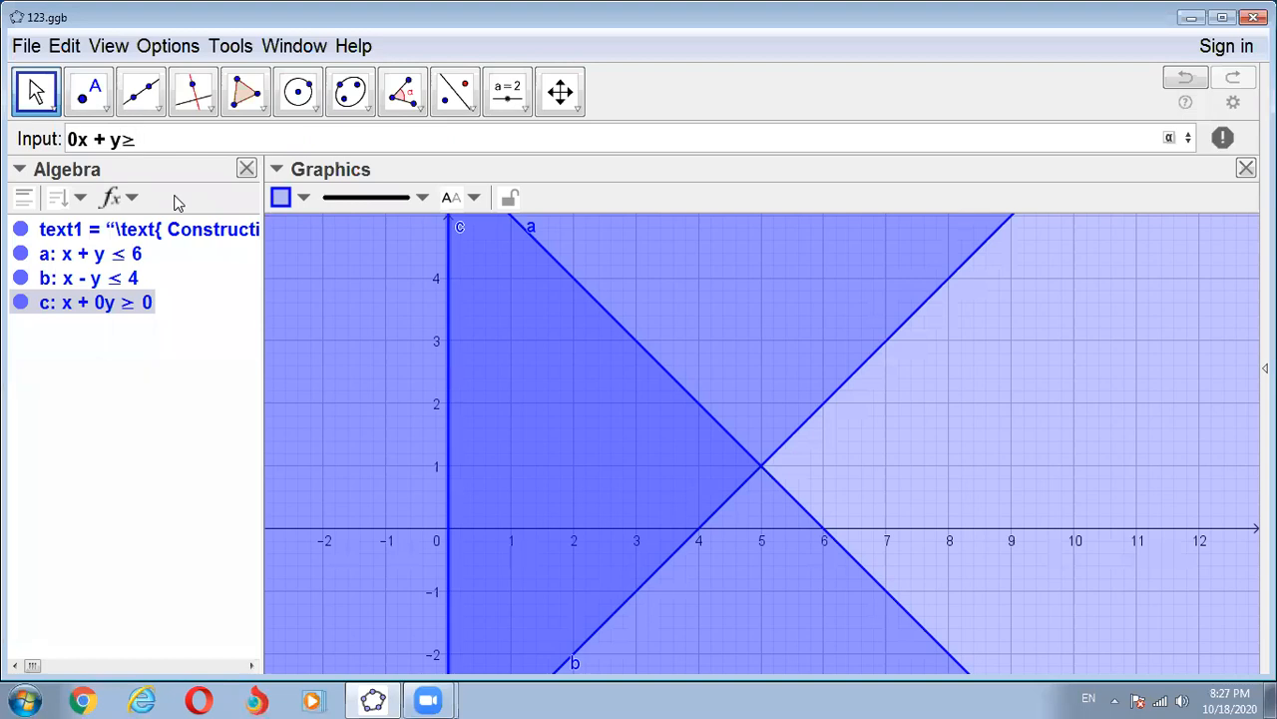
text(0)
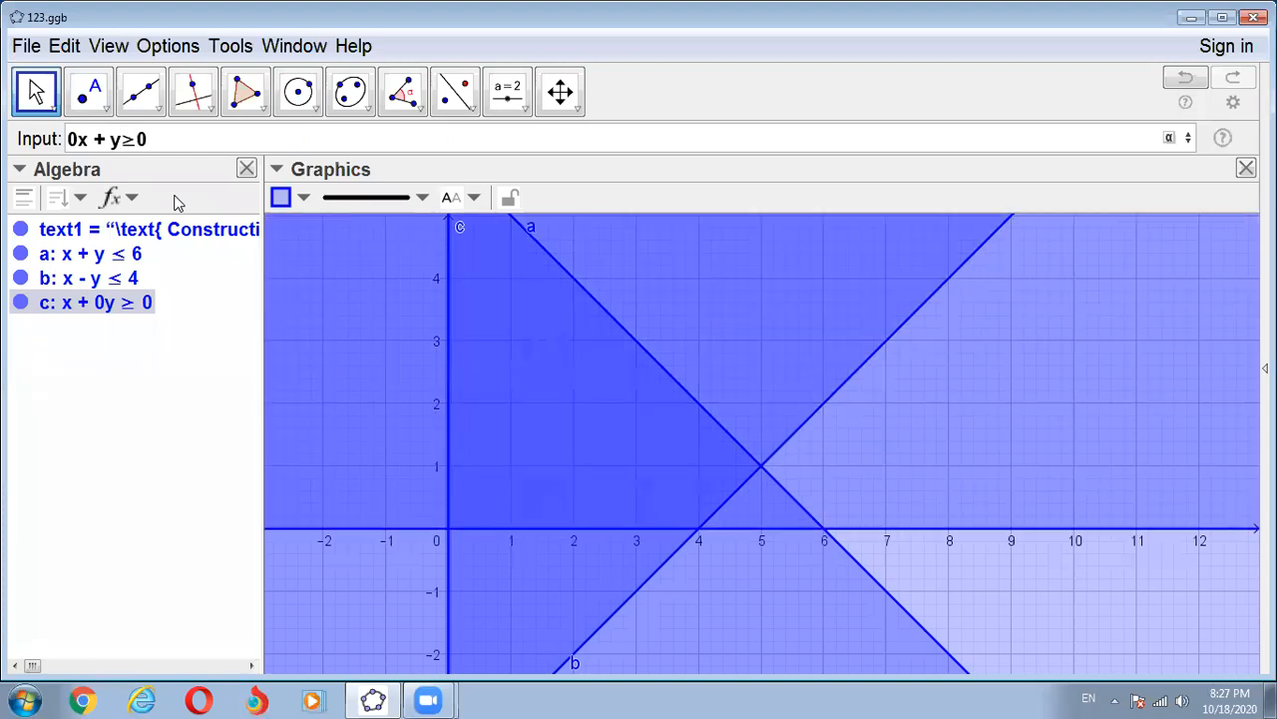
key(Return)
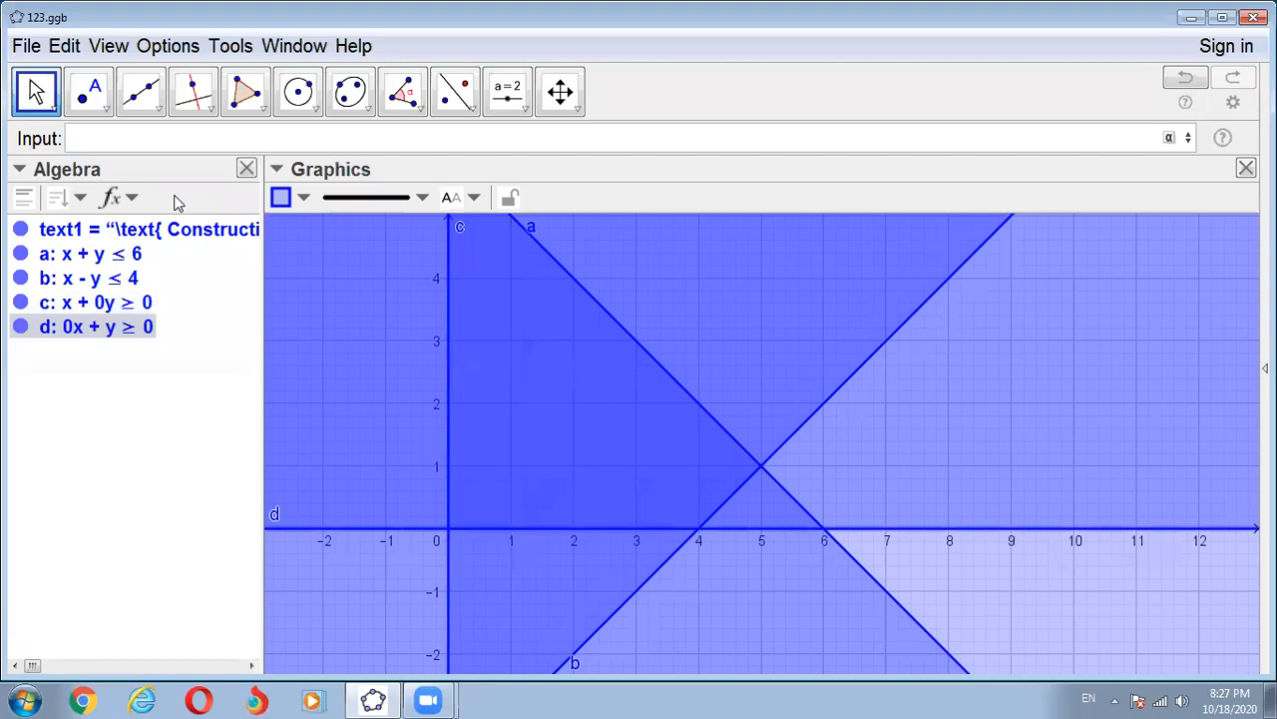
click(132, 423)
click(135, 429)
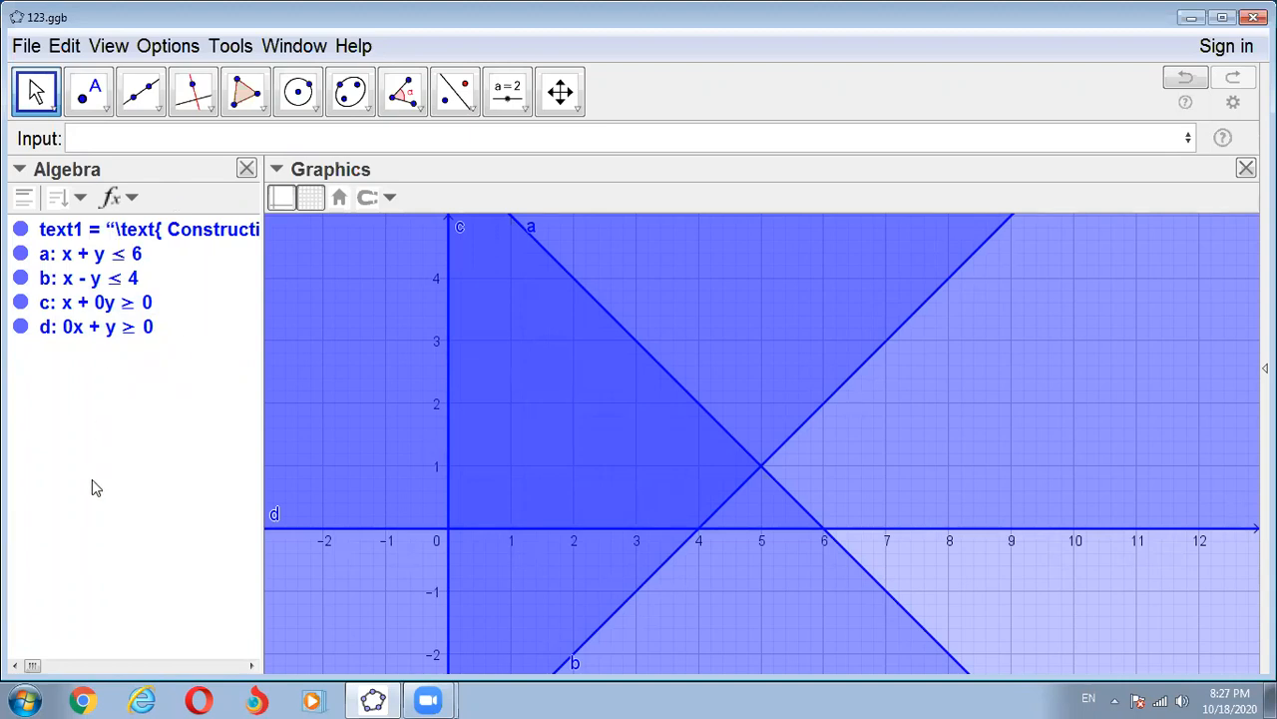
- Zoom out in the Graphics view to examine the area where all four inequalities overlap
click(78, 133)
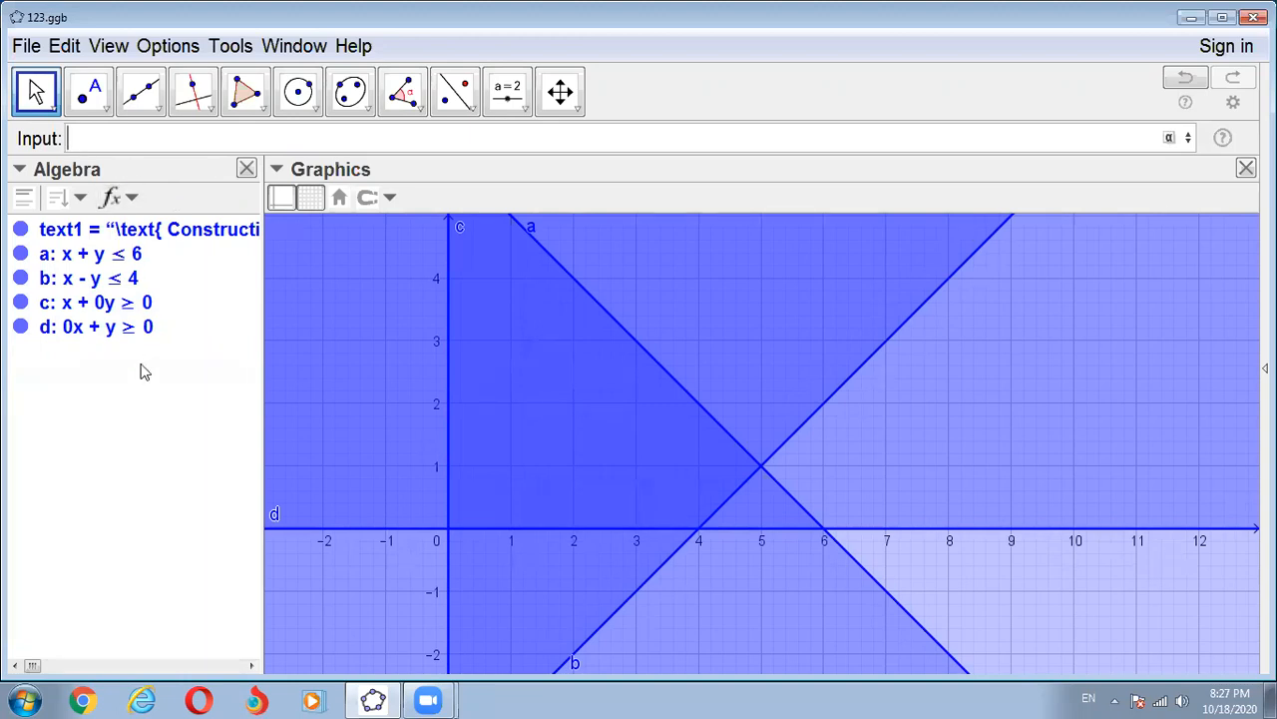
scroll(419, 422, down, 2)
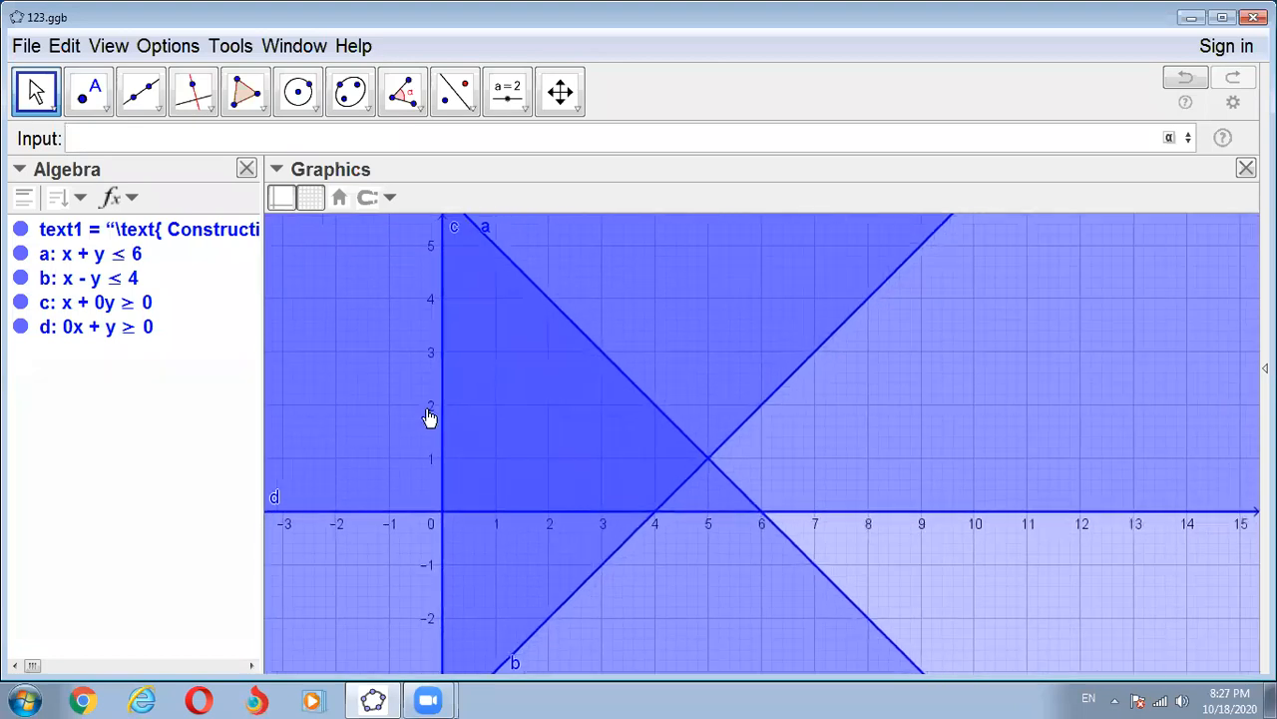
scroll(469, 409, down, 2)
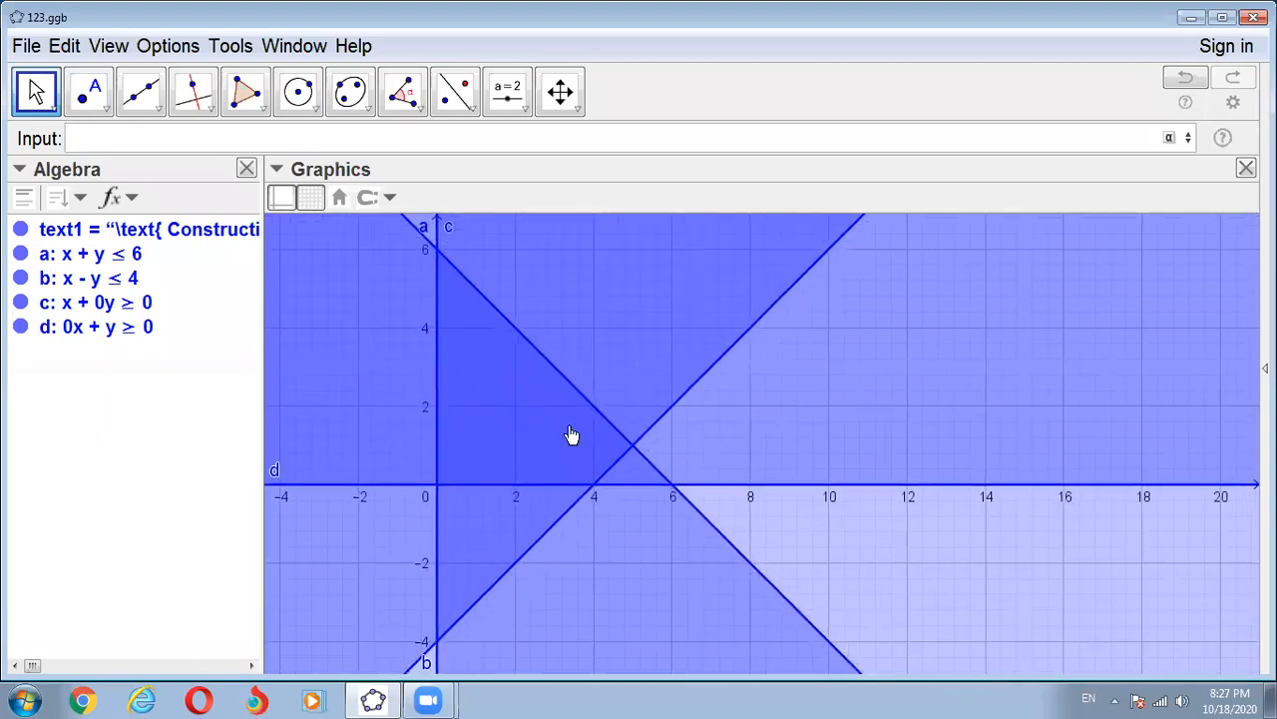
click(487, 416)
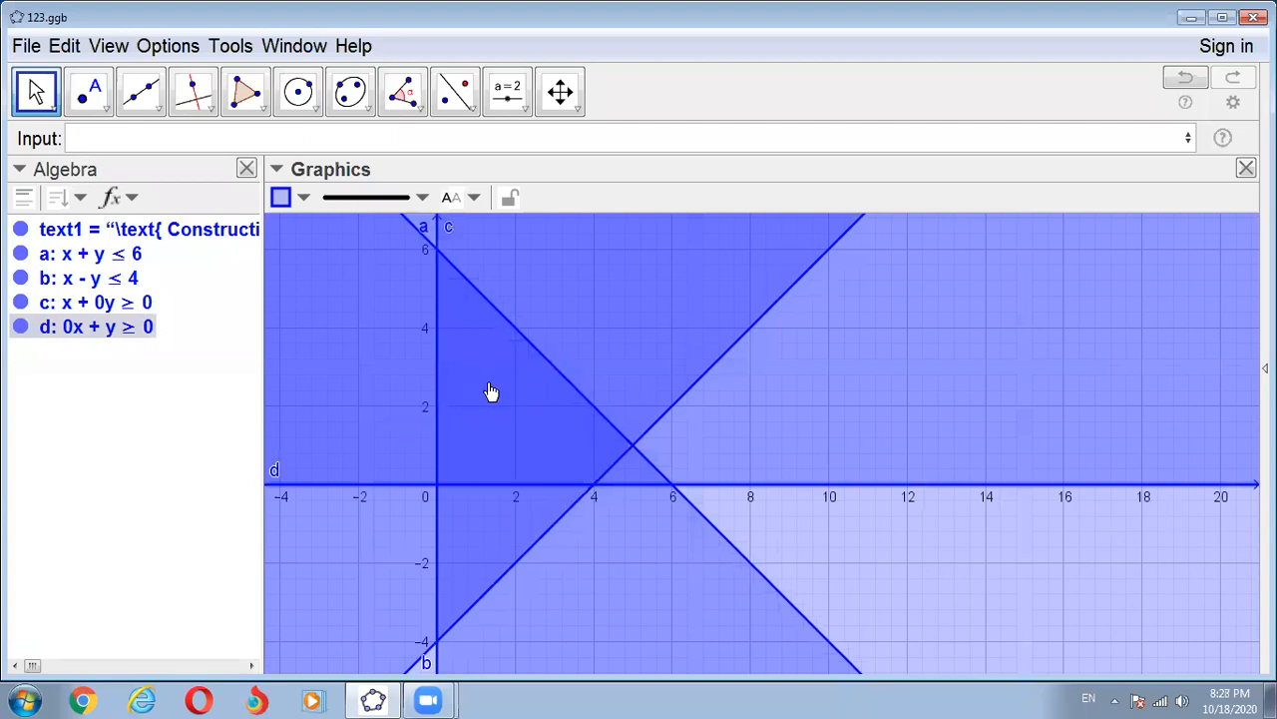
click(81, 138)
text(a)
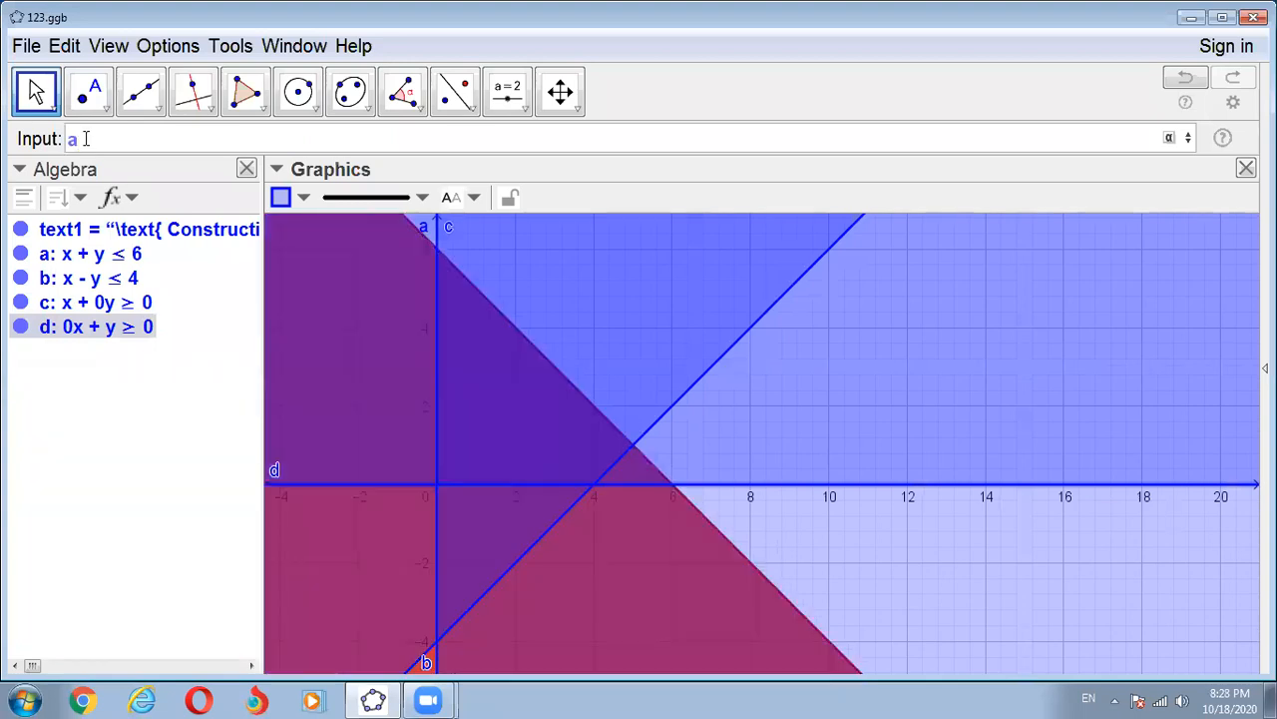
text(&&)
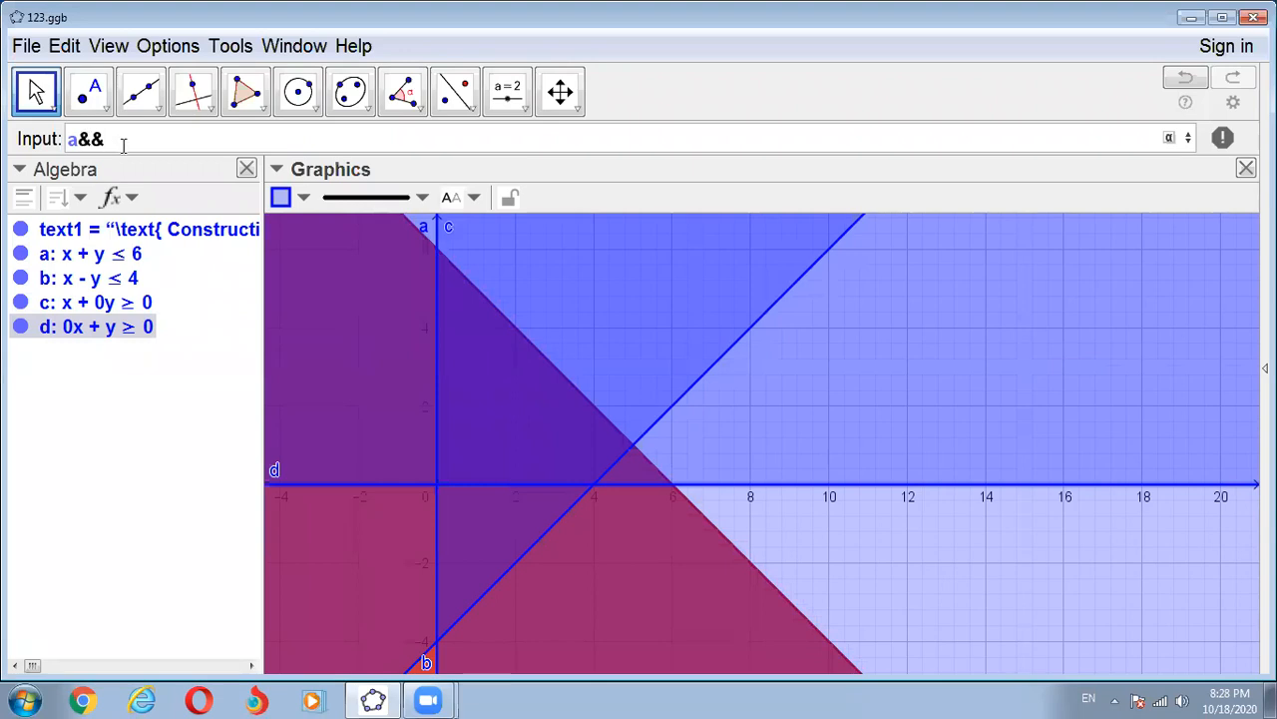
key(BackSpace)
key(BackSpace)
key(BackSpace)
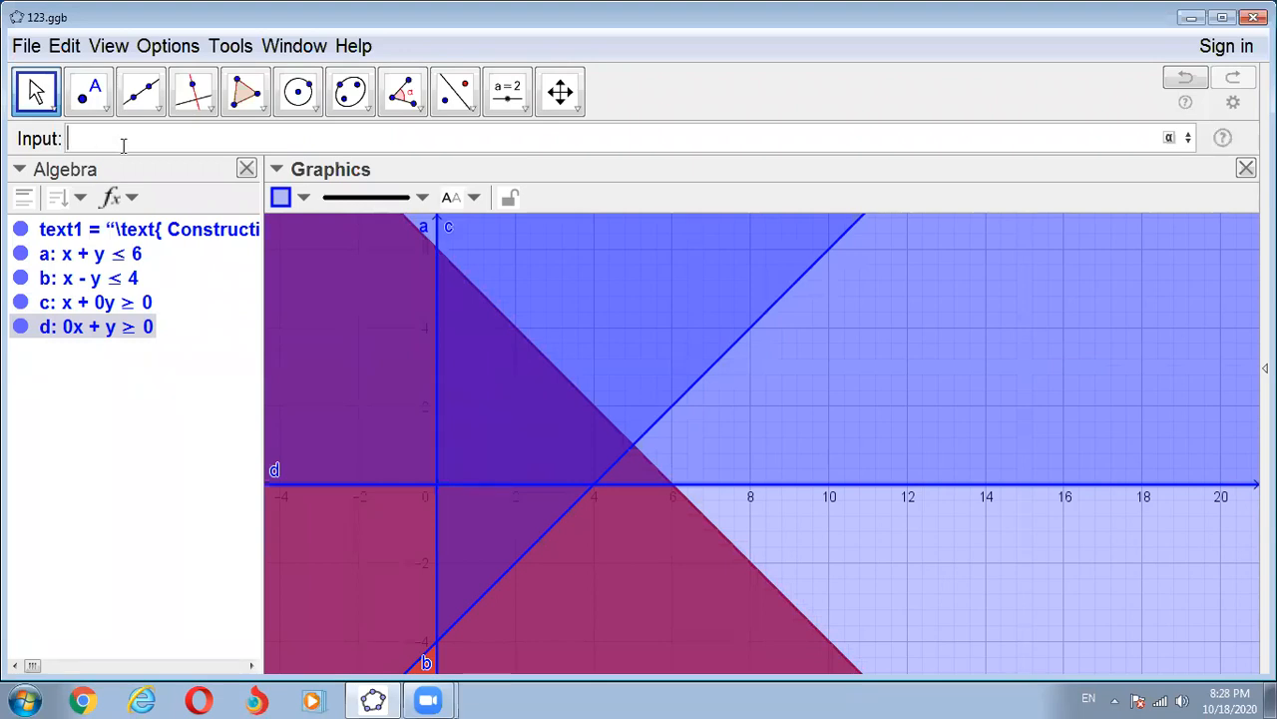
- Enter the conjunction a&&b&&c&&d to create the feasible region common to all four constraints
text(a&&)
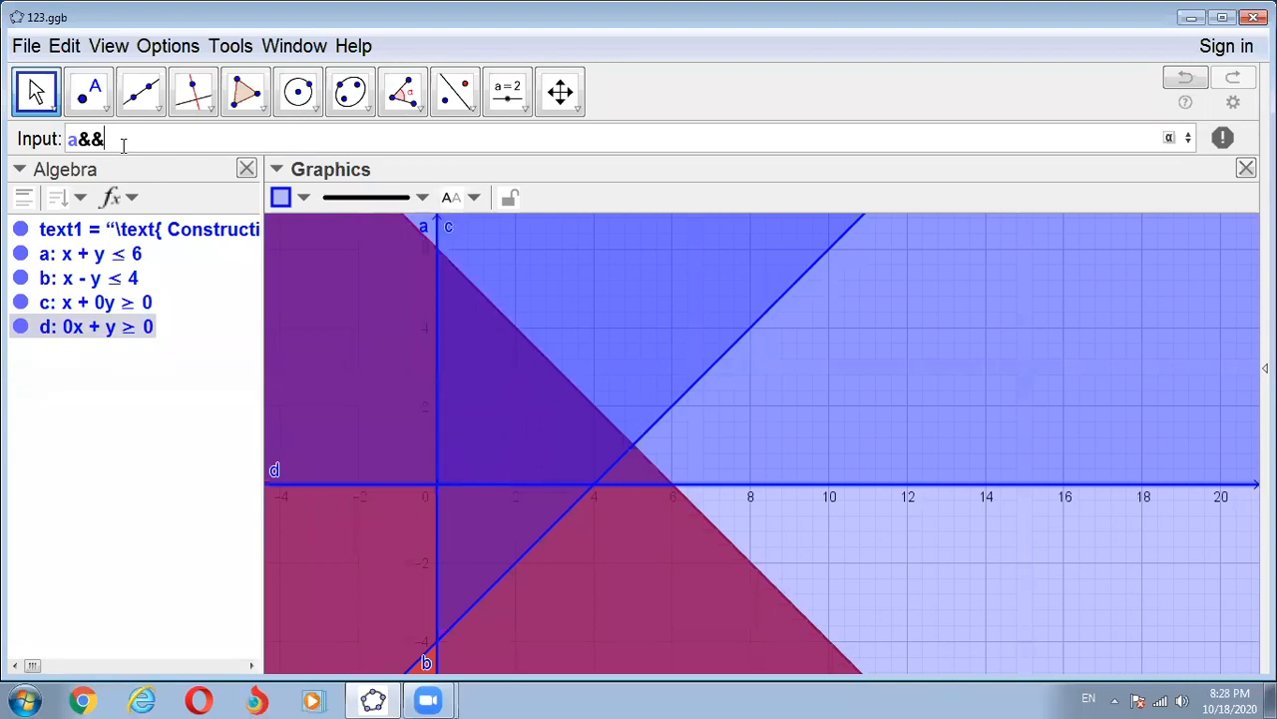
text(b)
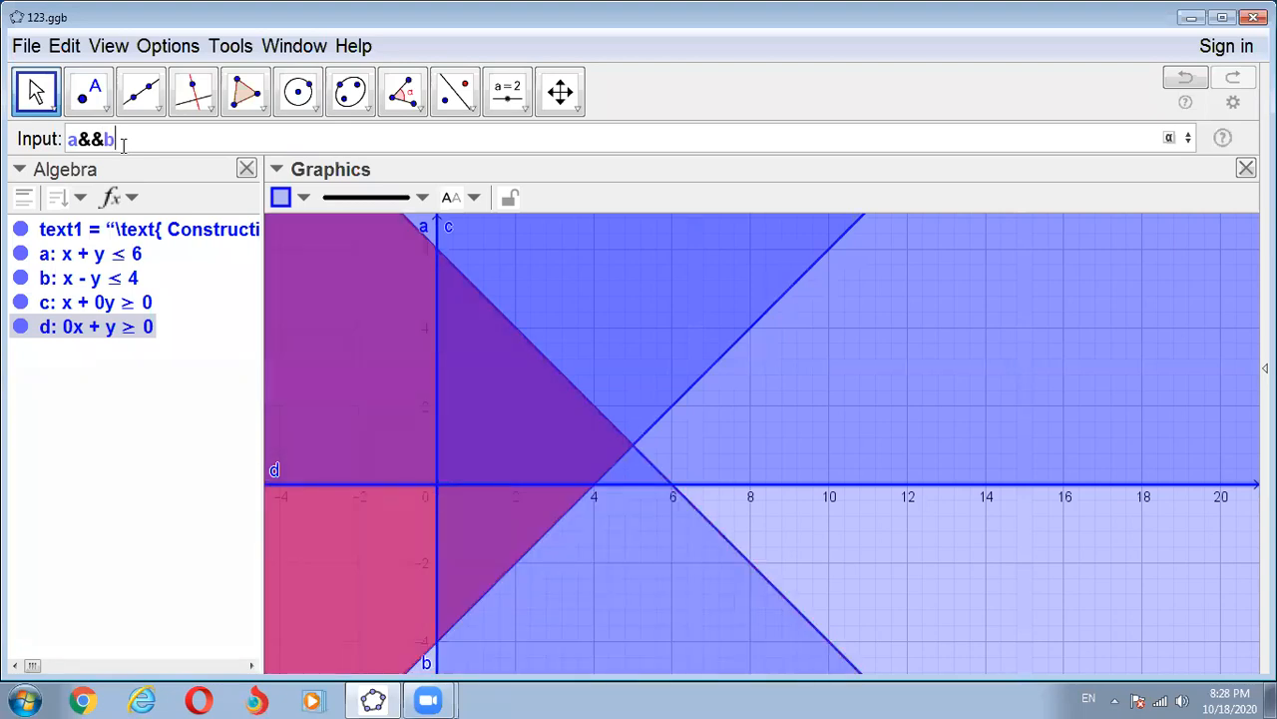
text(&&)
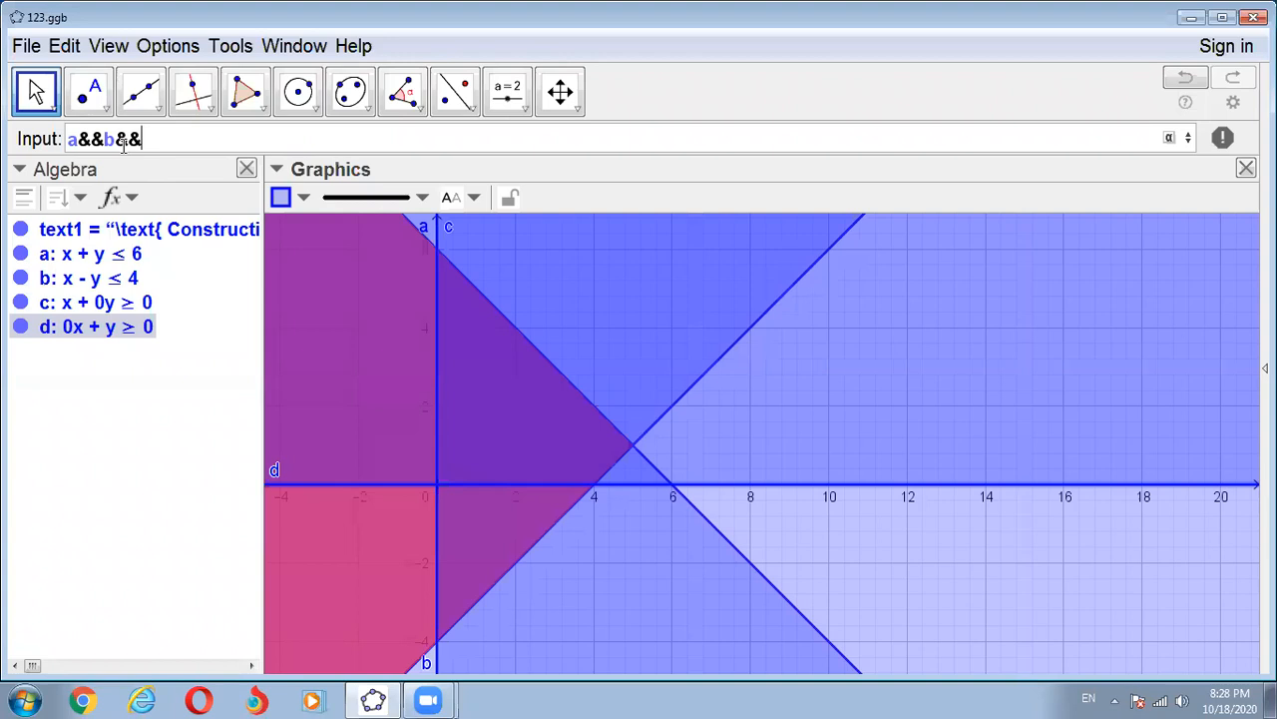
text(c&&)
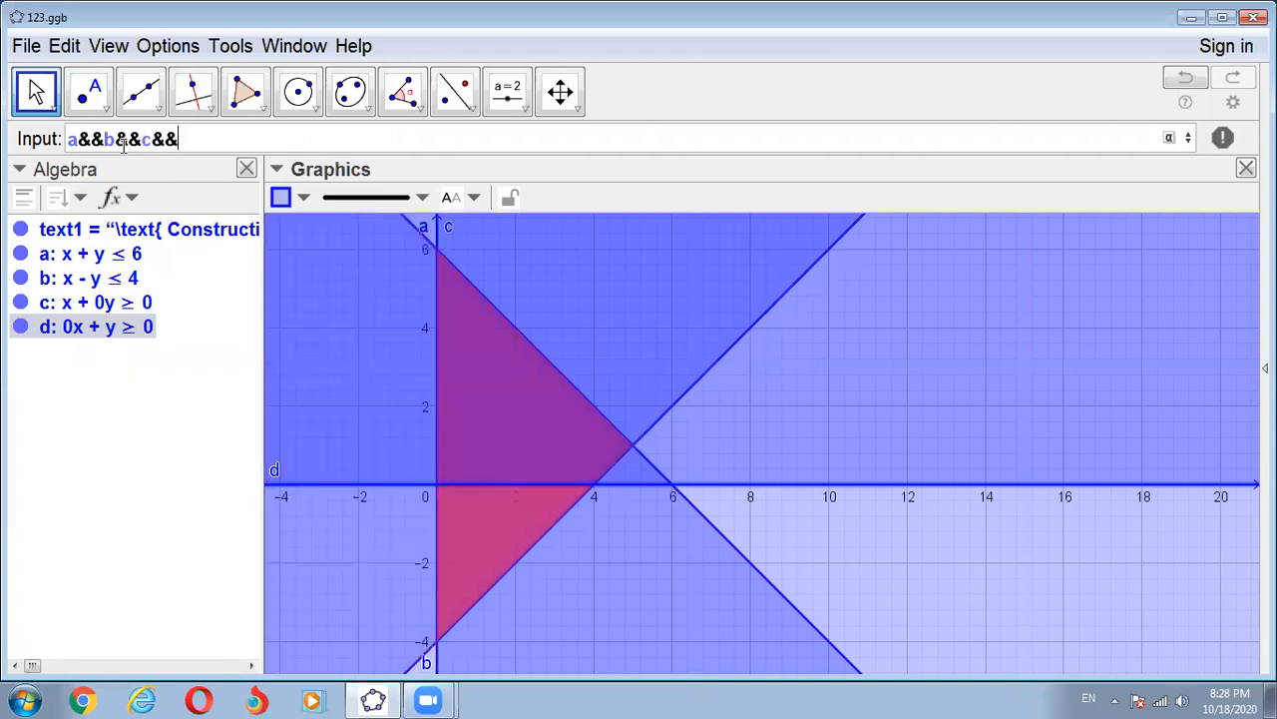
text(d)
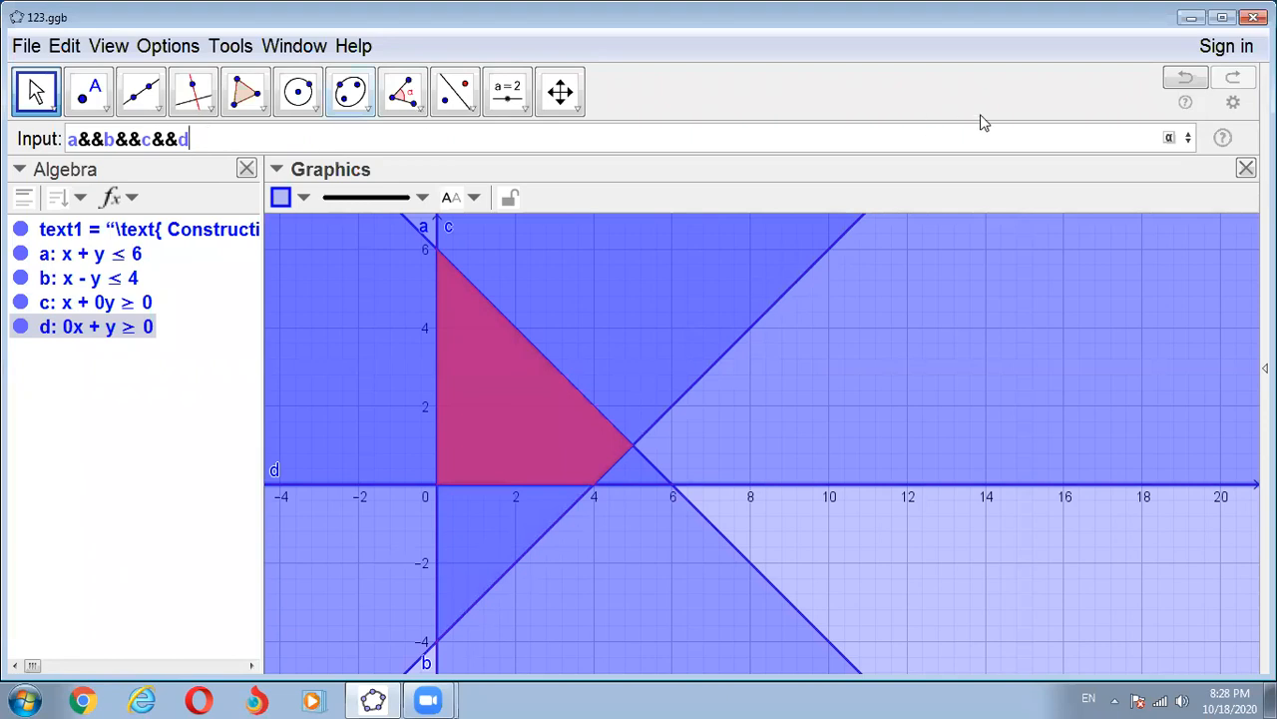
click(1172, 138)
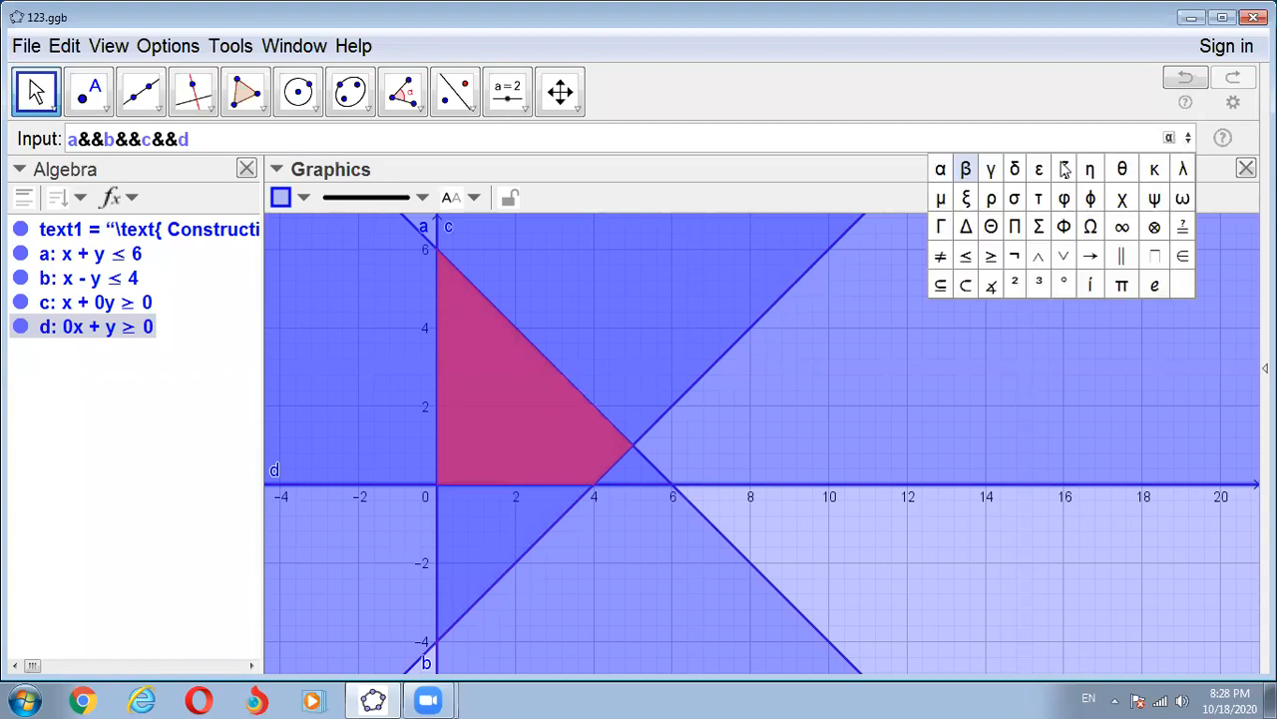
click(1040, 257)
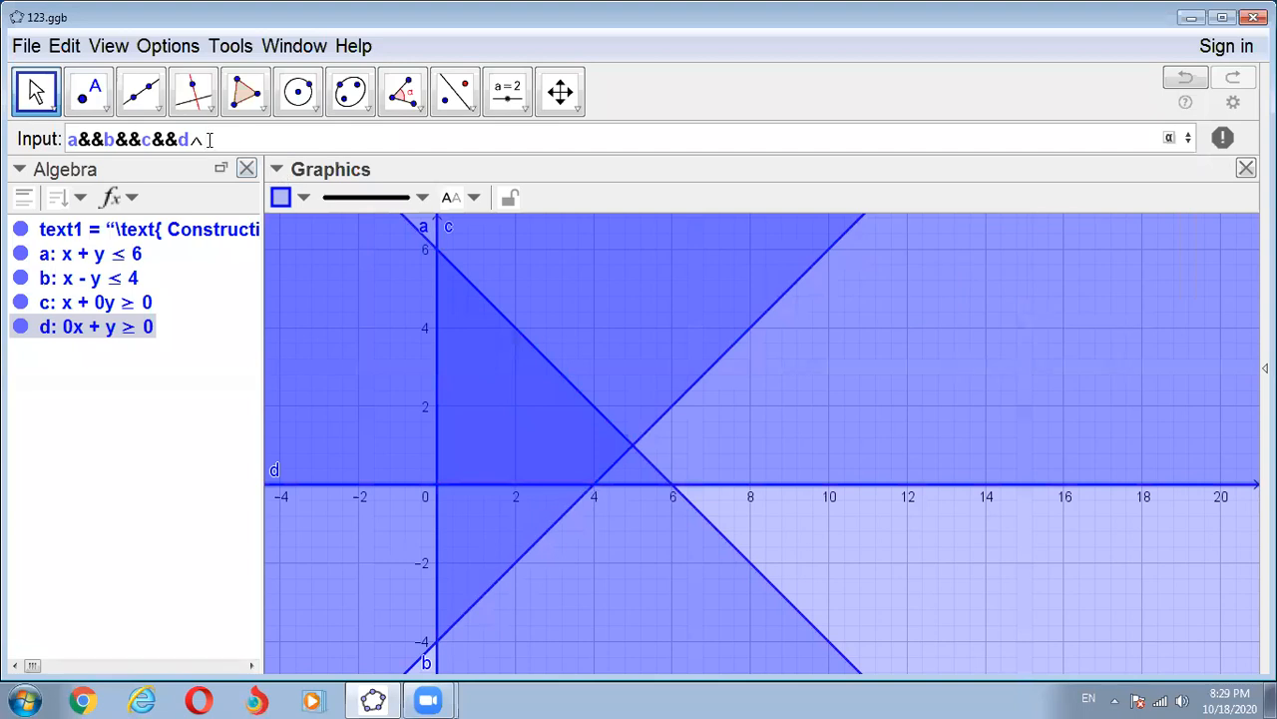
key(BackSpace)
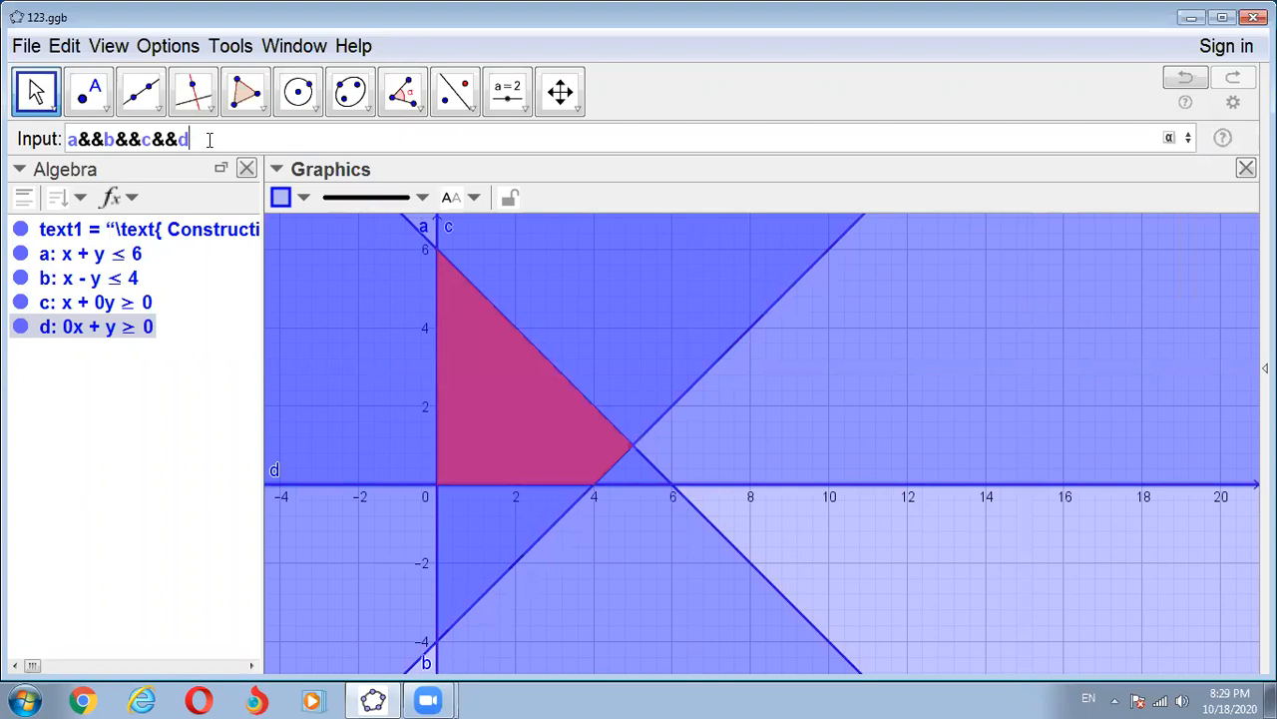
key(Return)
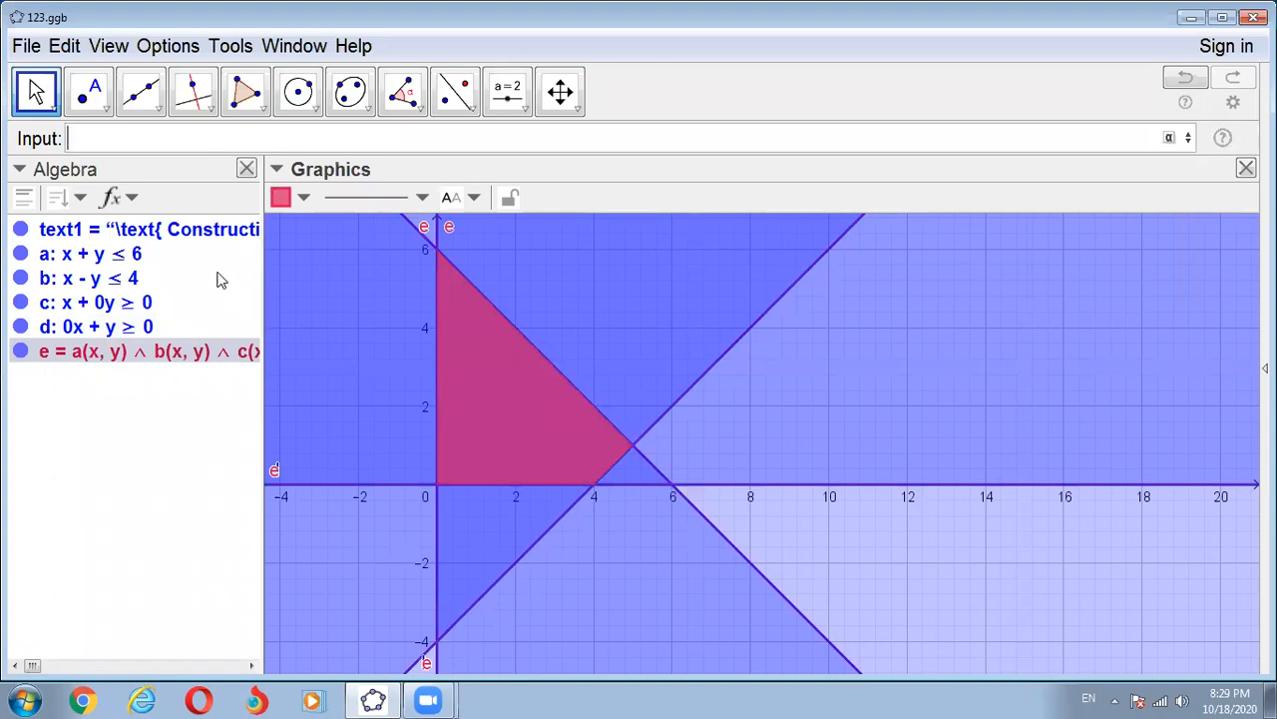
- Set the Algebra view's descriptions to Value and widen the view to give the combined inequality more room
click(137, 199)
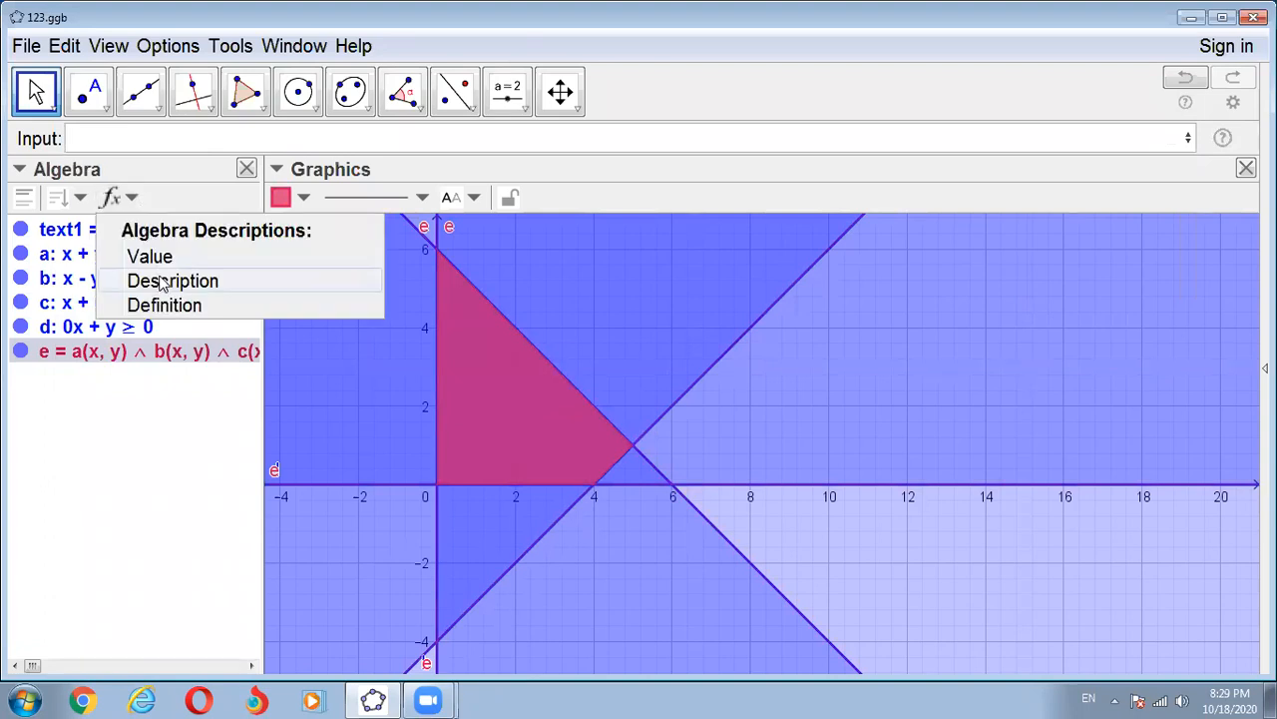
click(83, 197)
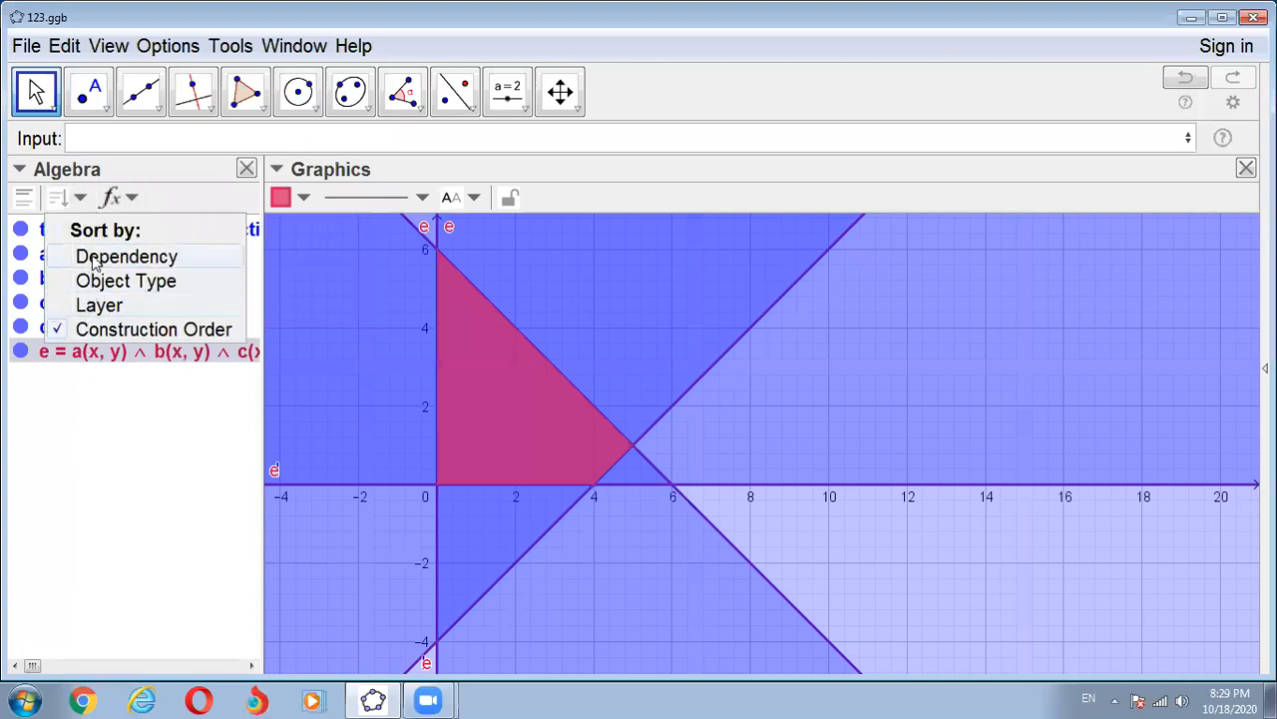
click(133, 198)
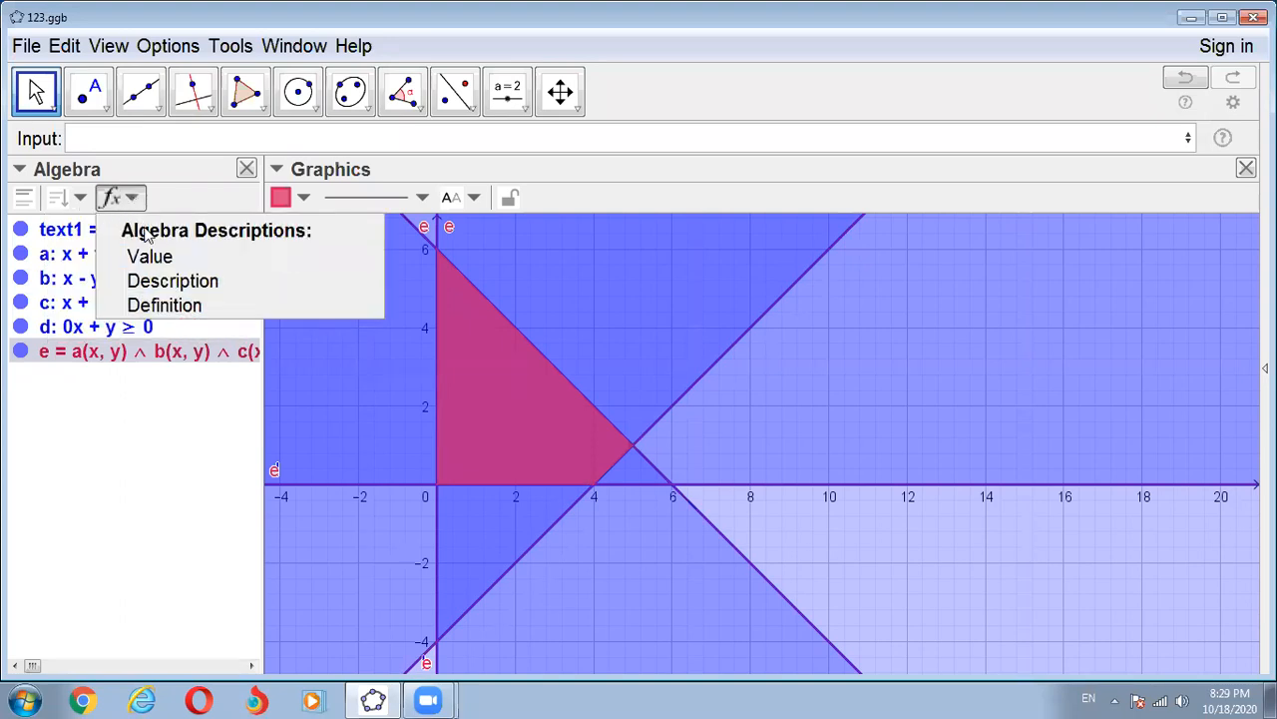
click(150, 283)
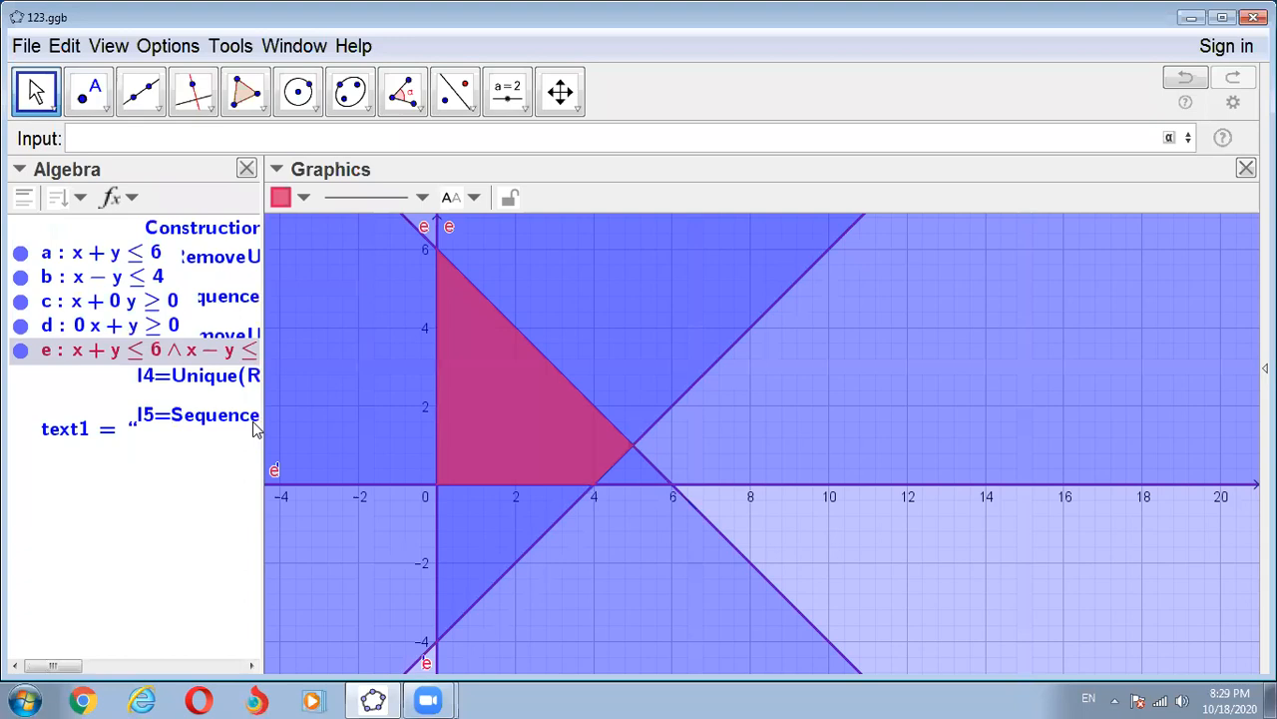
drag(260, 447, 471, 447)
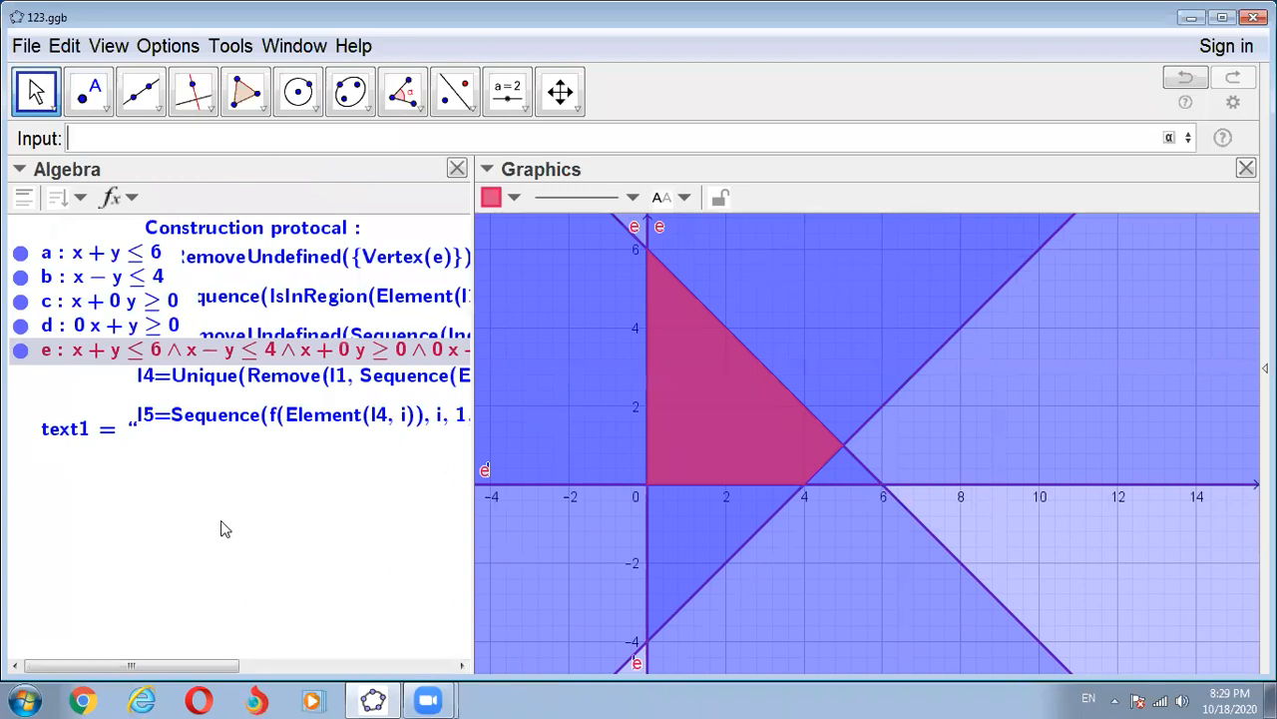
- Set the Algebra view's descriptions to Definition so the combined inequality is listed in terms of constraints a, b, c and d
click(122, 198)
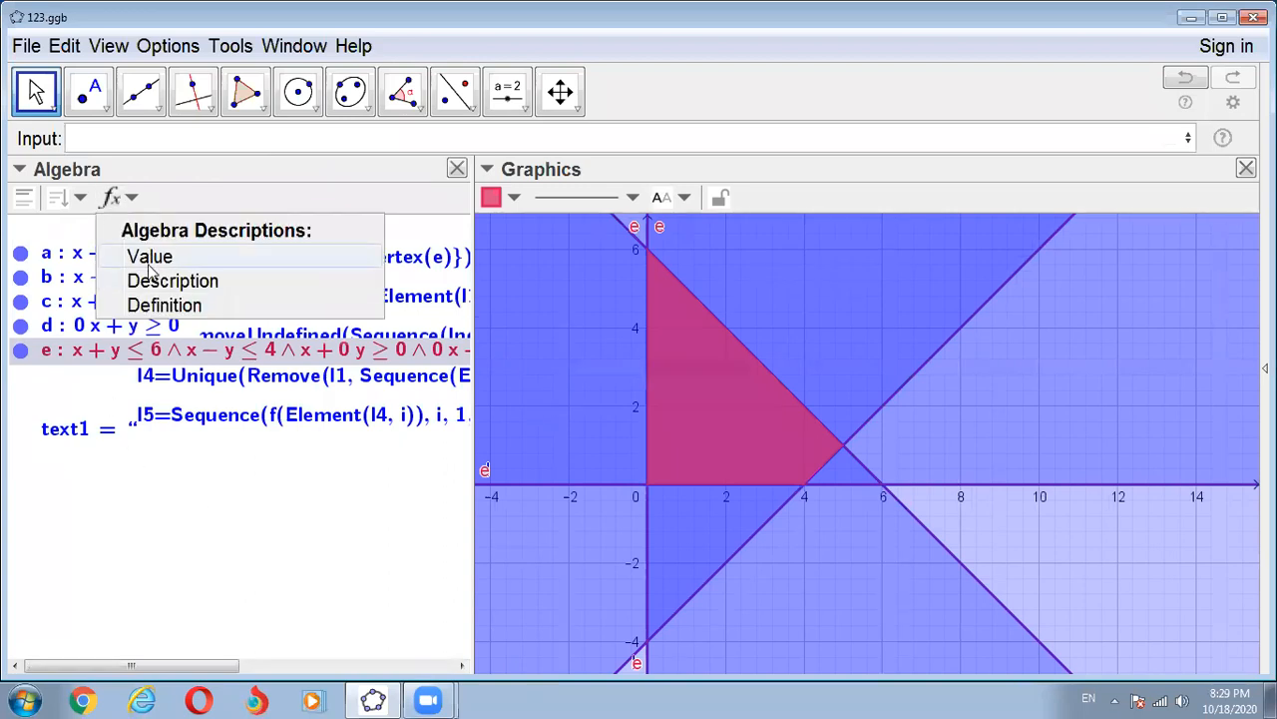
click(57, 195)
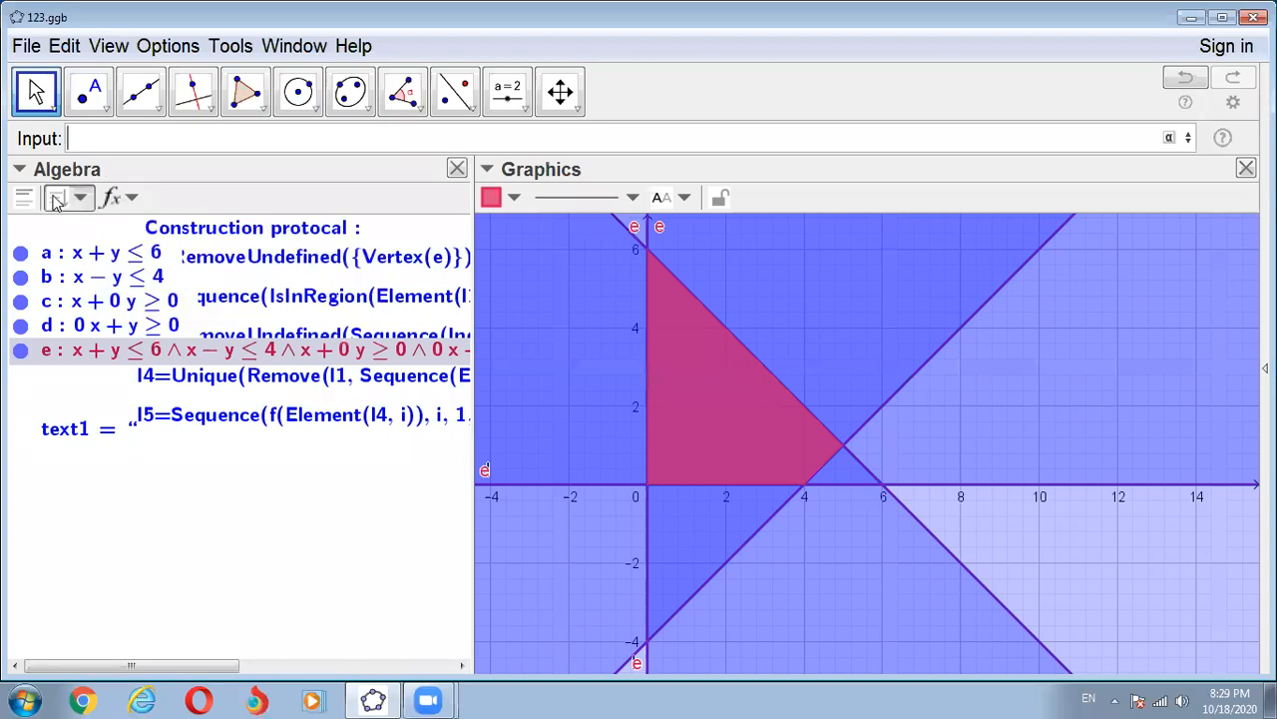
click(32, 199)
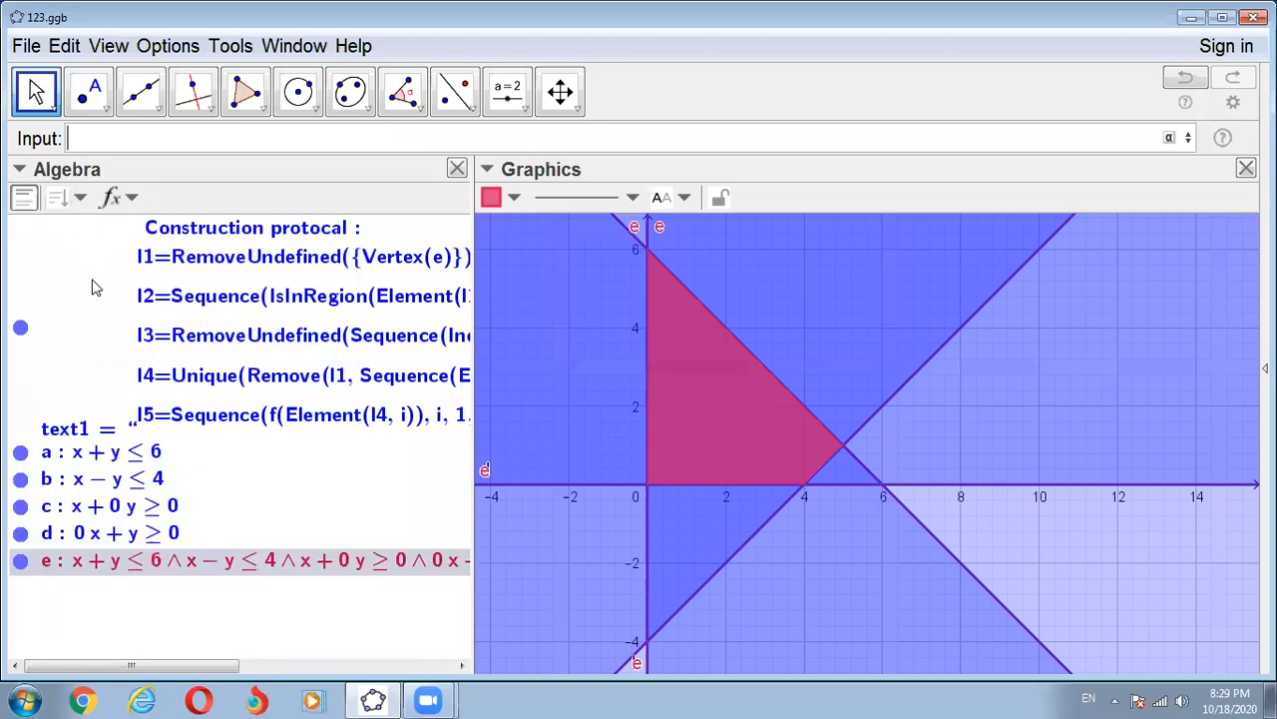
click(136, 199)
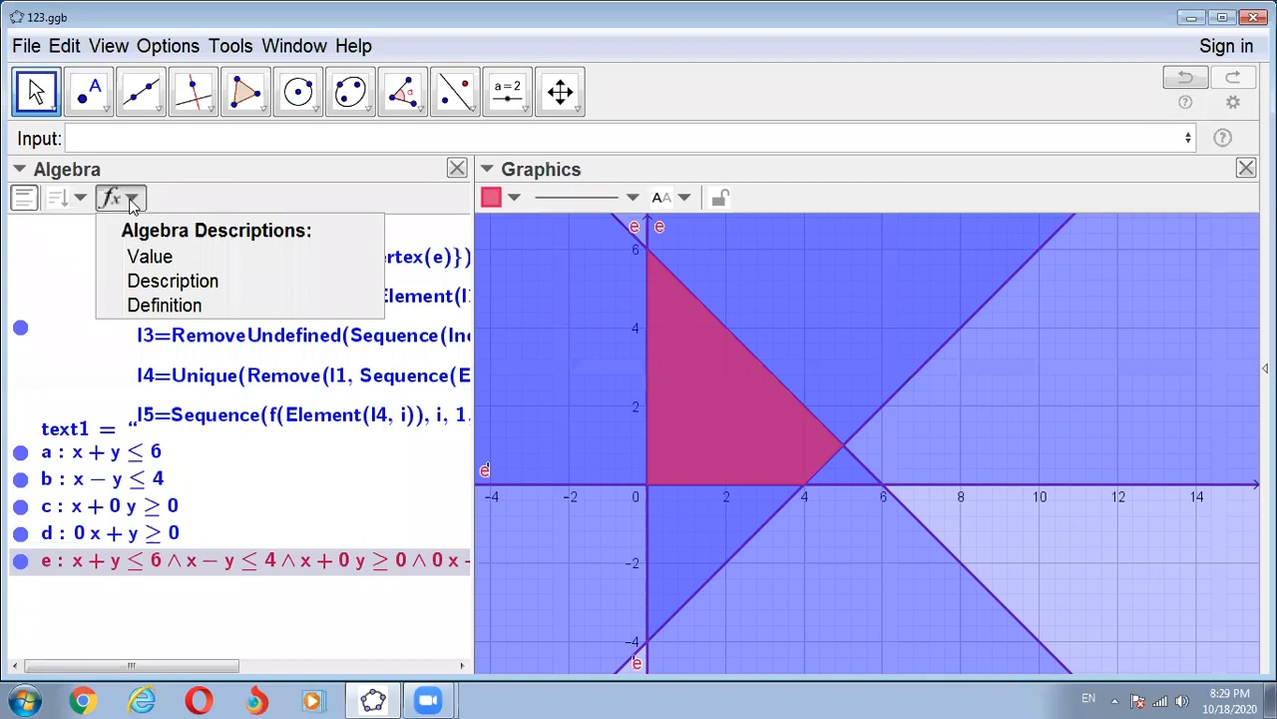
click(148, 259)
click(130, 202)
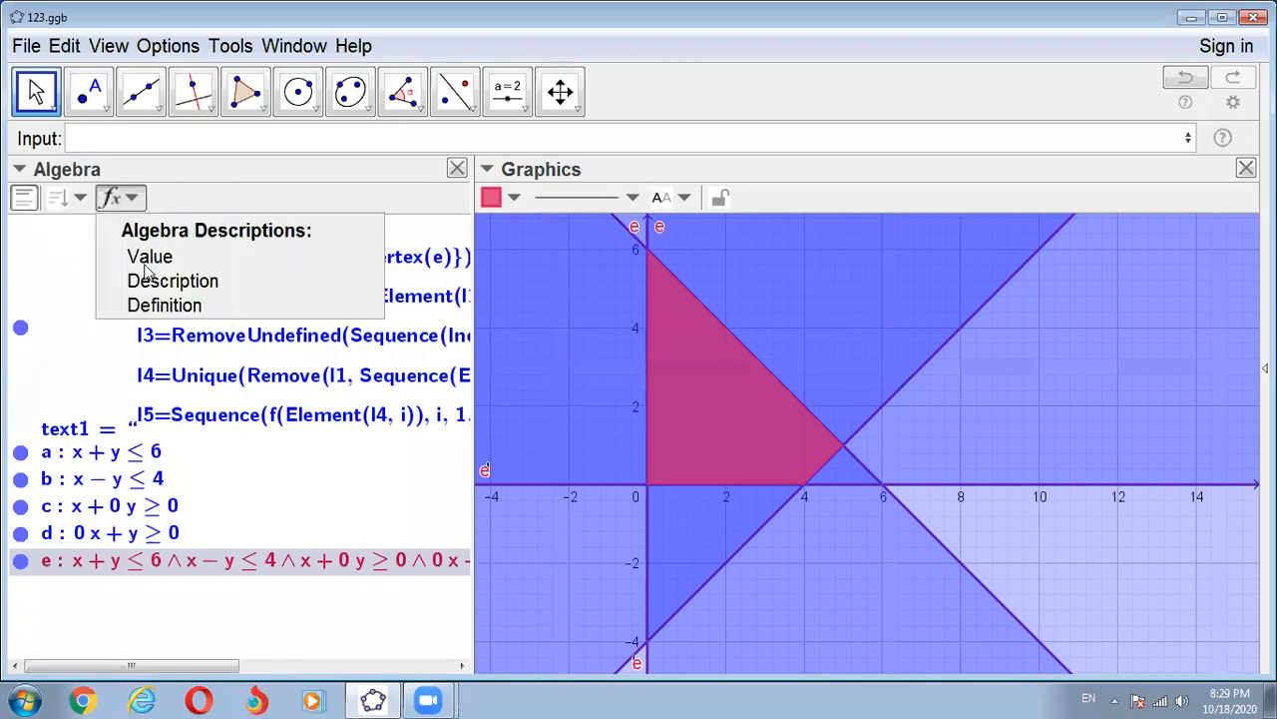
click(146, 305)
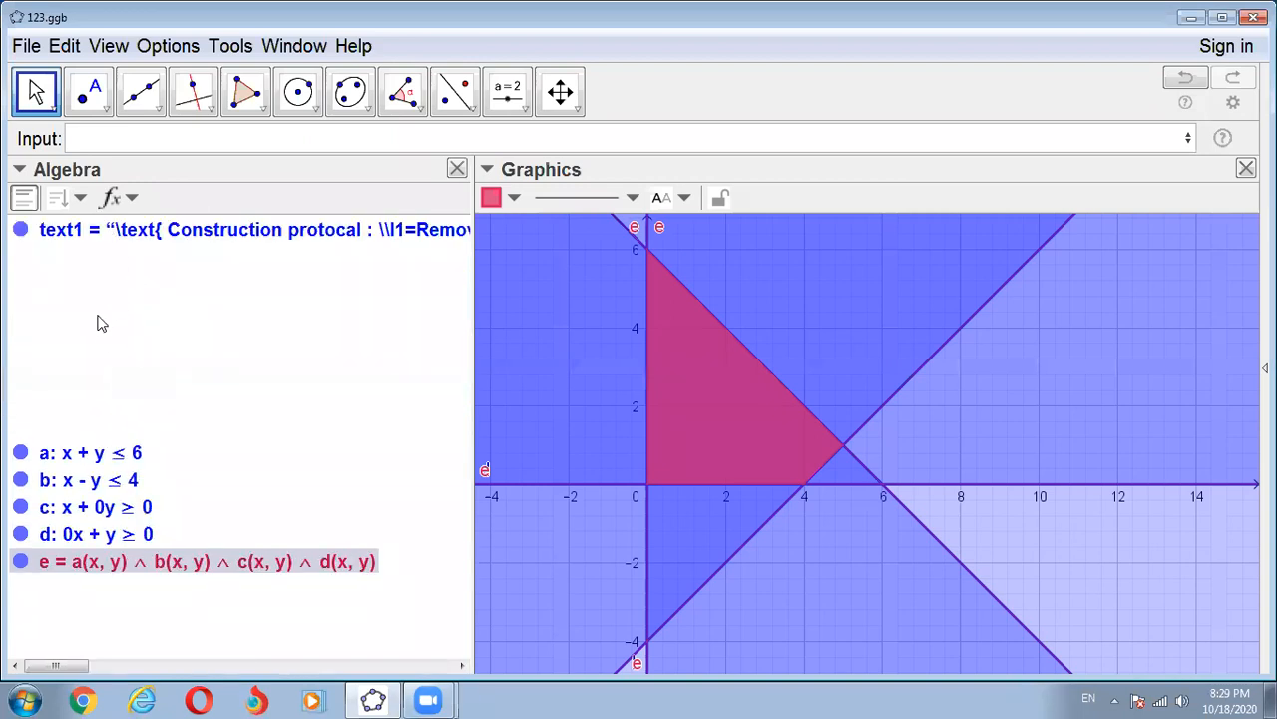
click(126, 200)
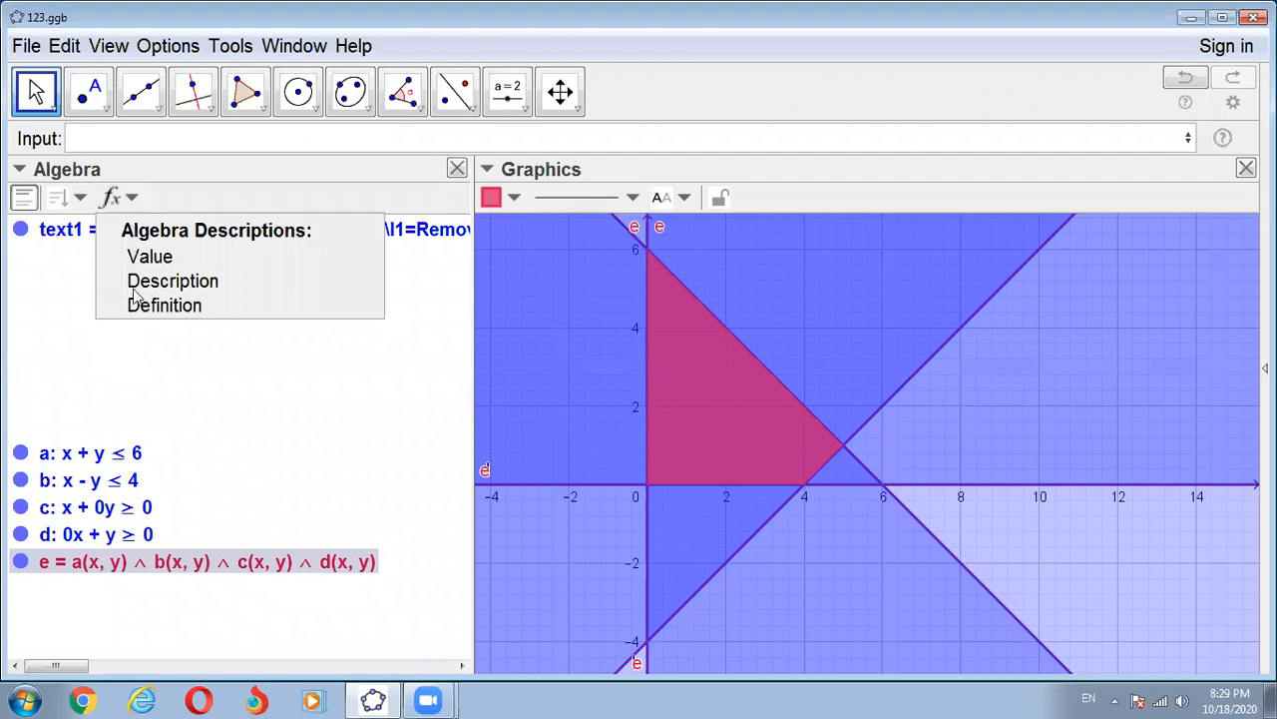
click(142, 304)
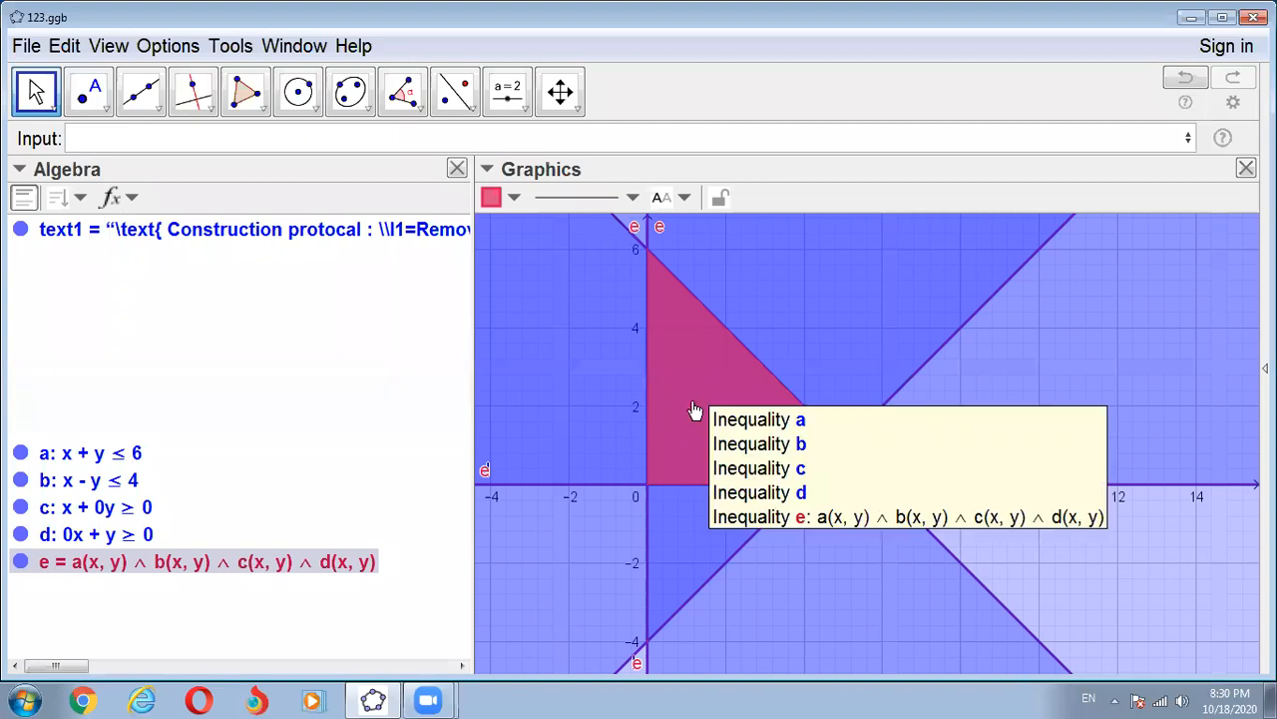
- Hide the four individual constraint inequalities a, b, c and d, leaving only the combined region e displayed
click(21, 454)
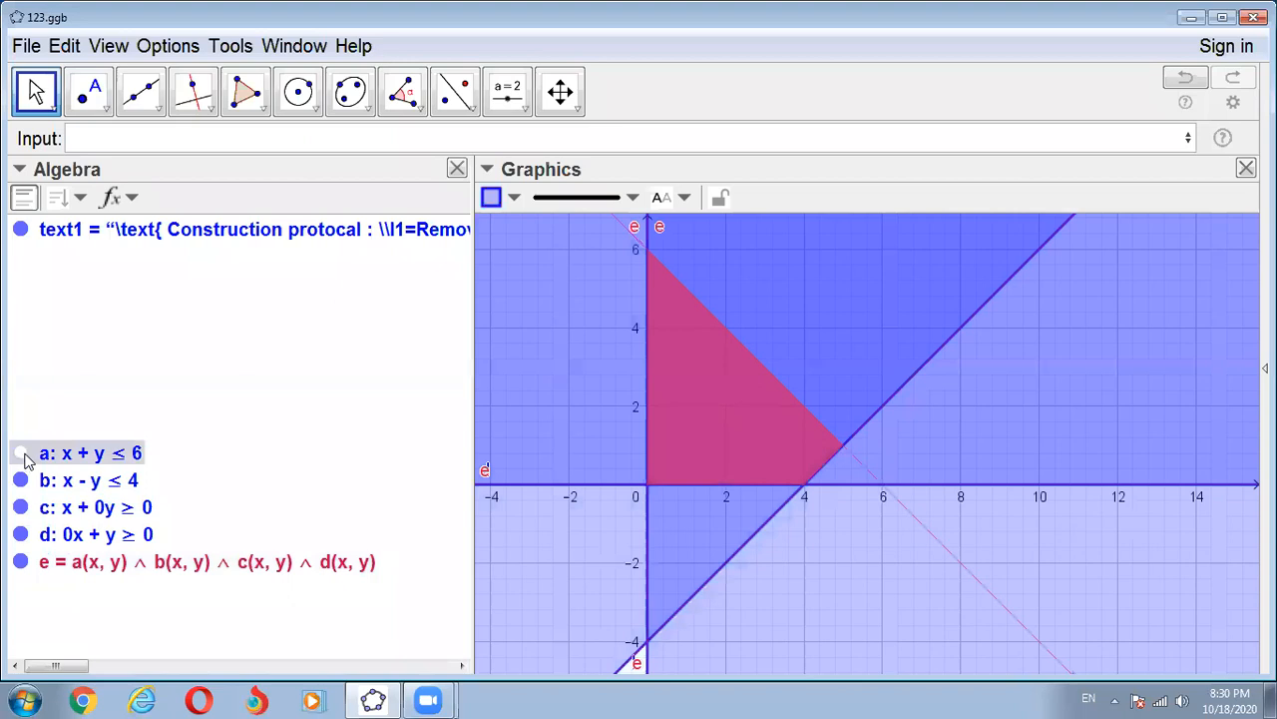
click(21, 480)
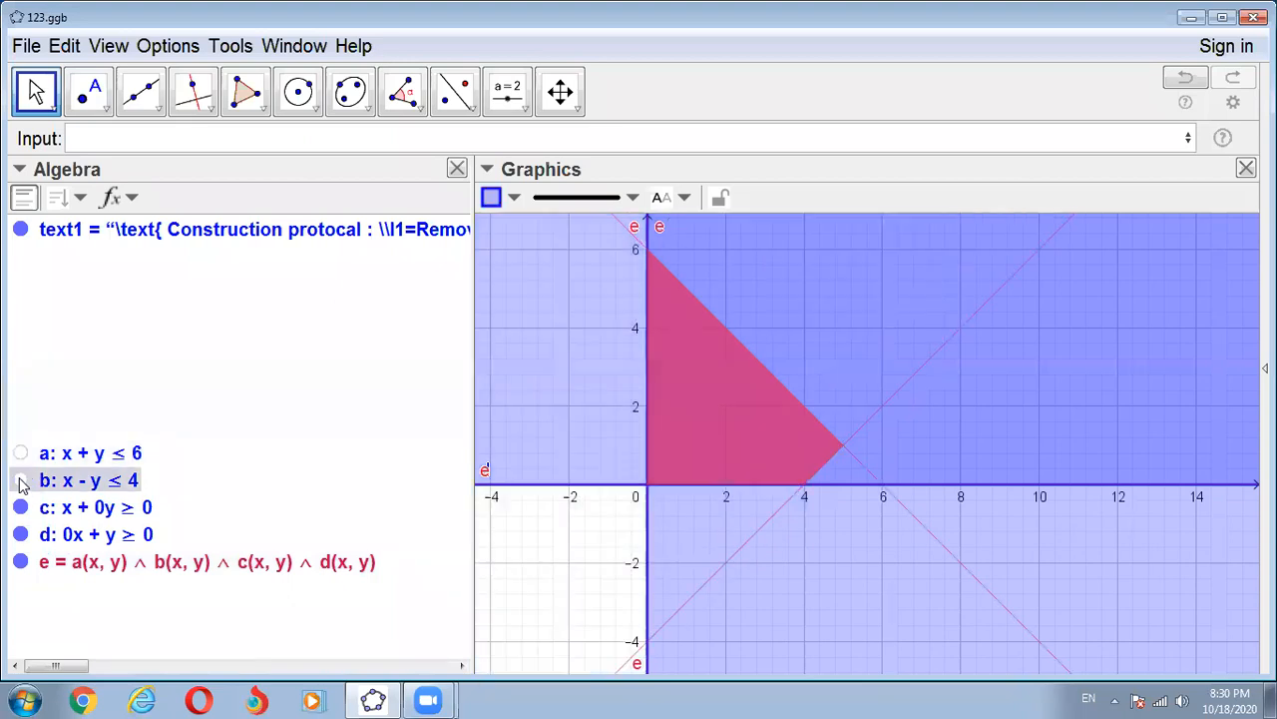
click(22, 508)
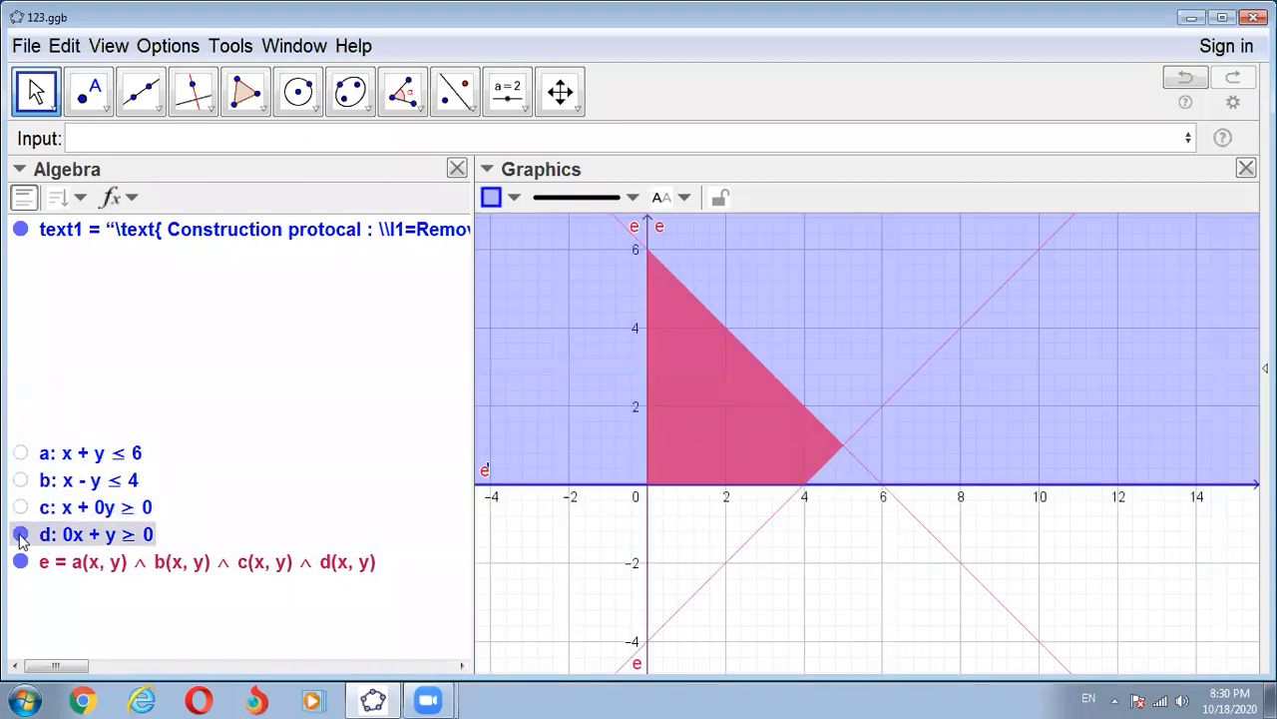
click(21, 533)
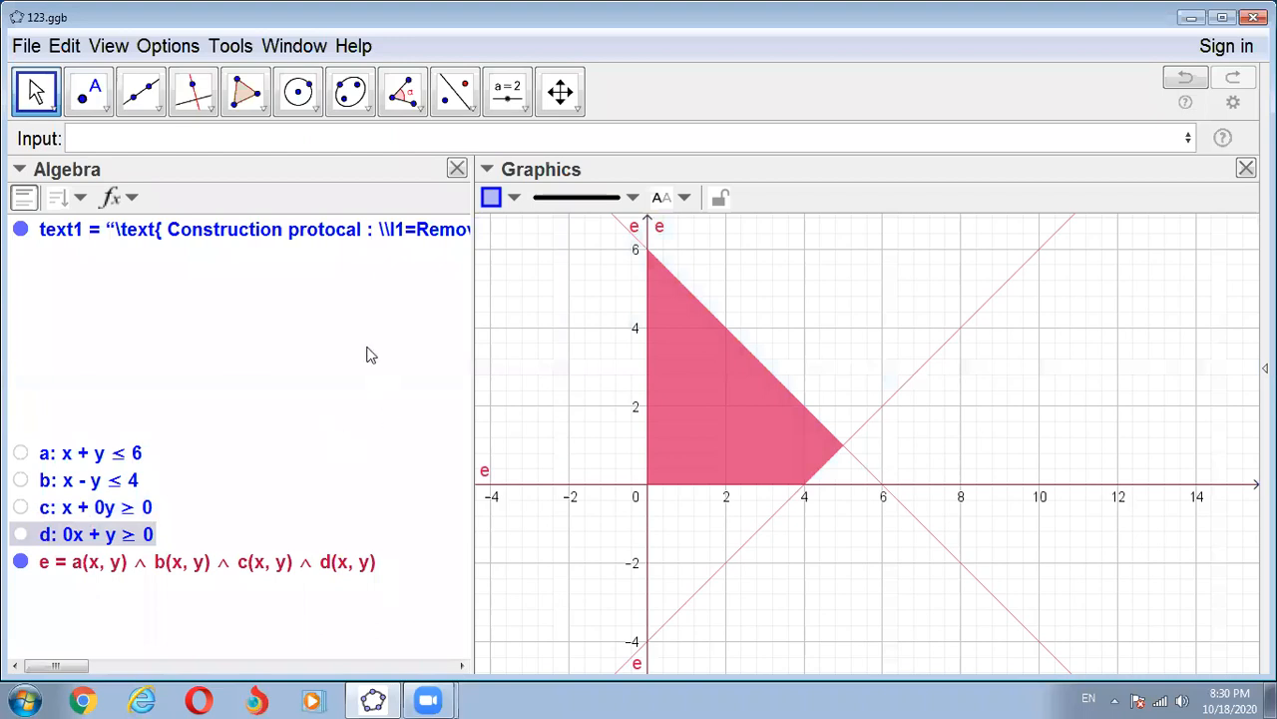
- Turn off the display of auxiliary objects in the Algebra view and clear the selection
click(80, 198)
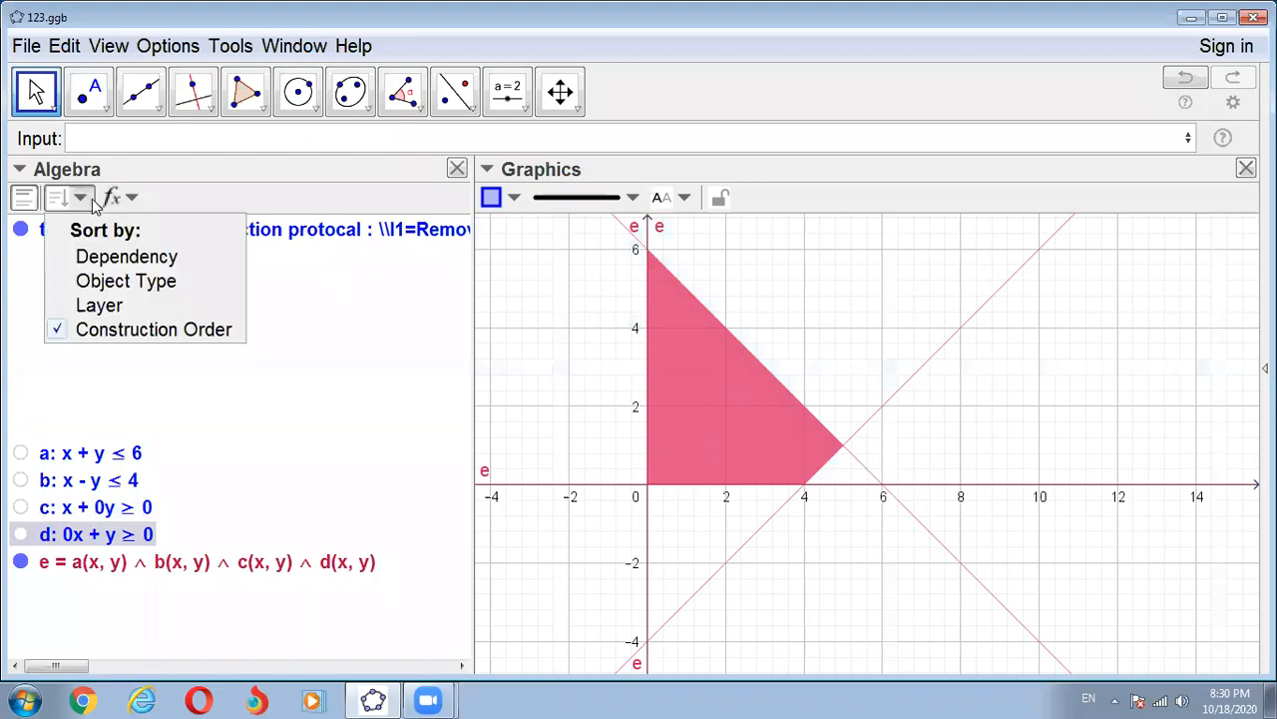
click(37, 198)
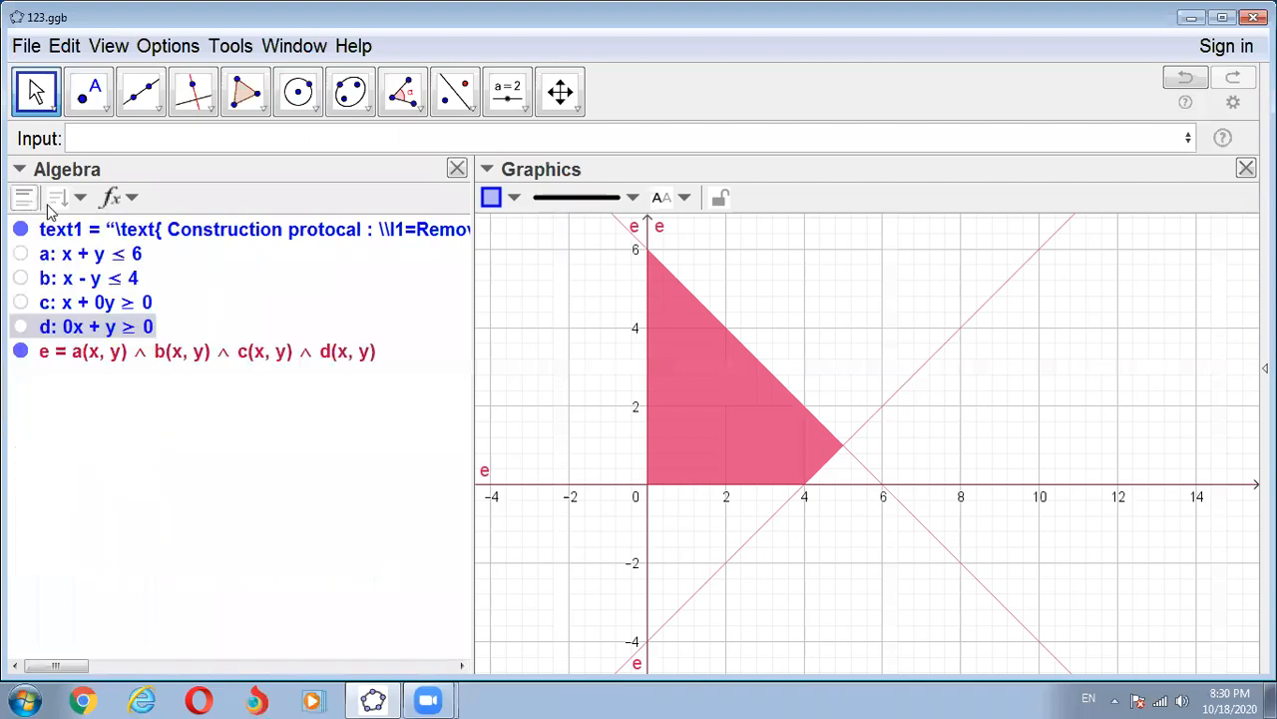
click(204, 341)
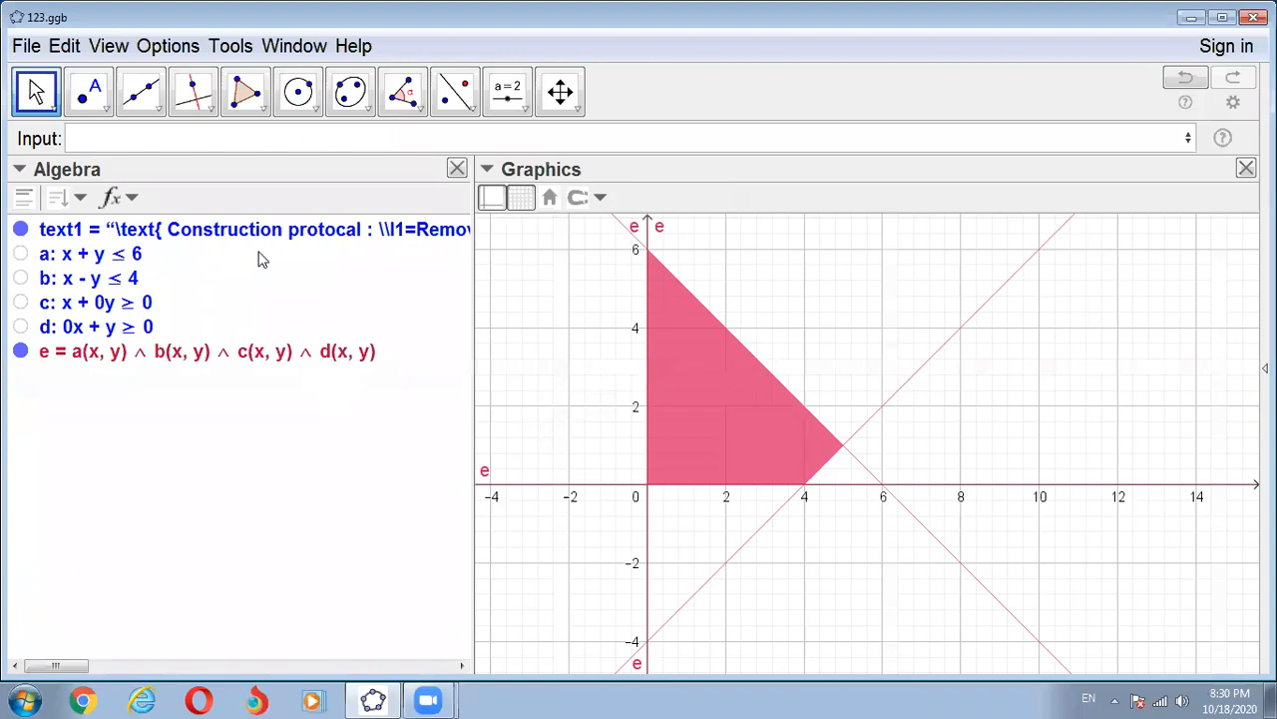
- Create a point confined to the feasible region with the command PointIn(e)
click(91, 139)
text(Poin)
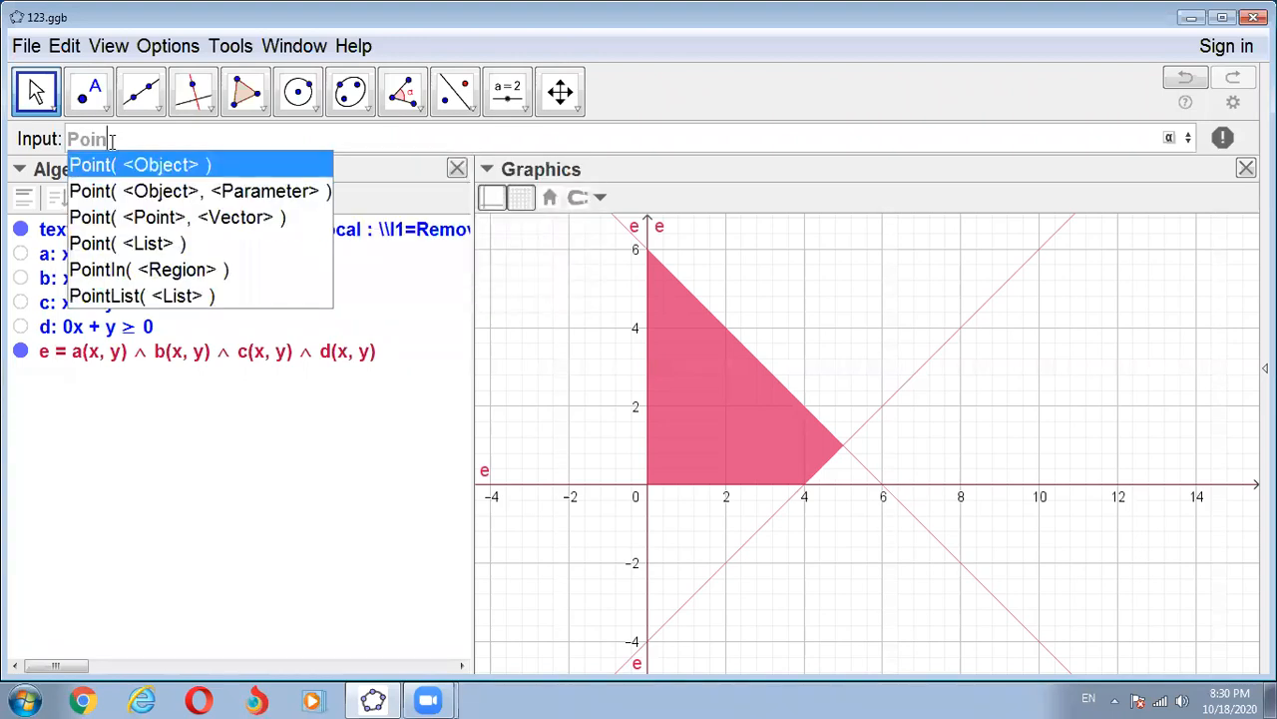
click(132, 273)
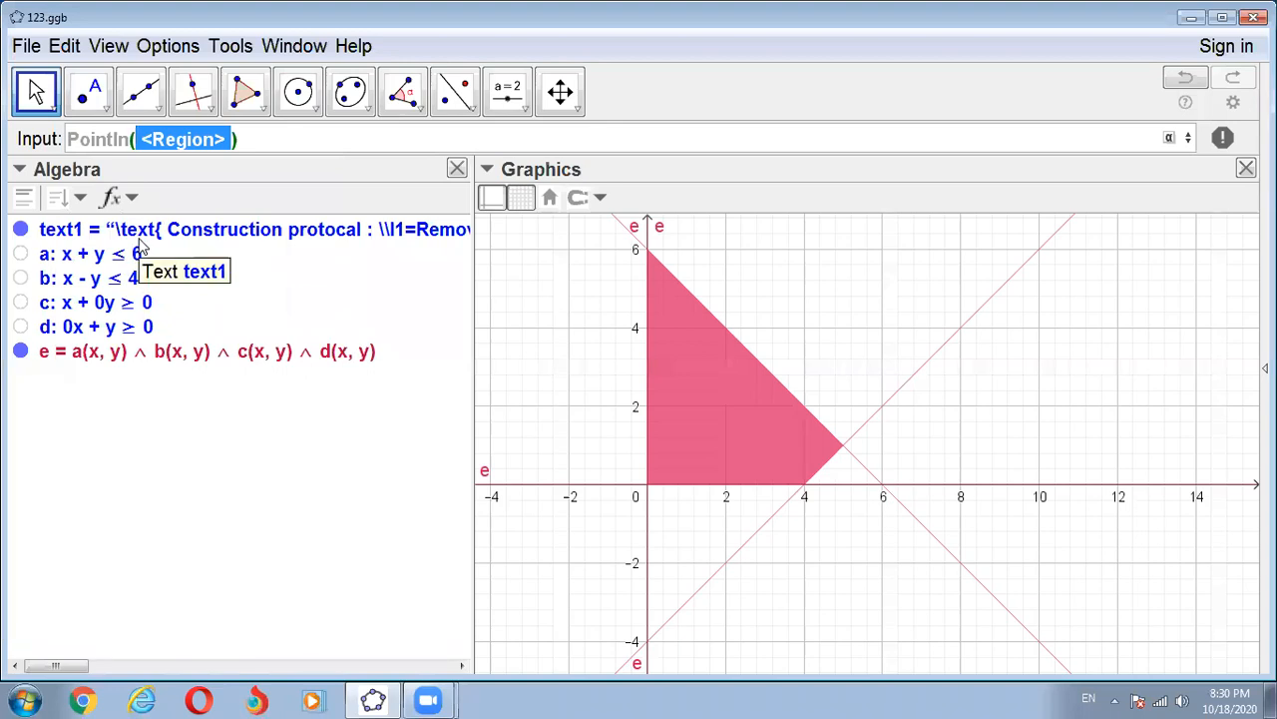
text(e)
key(Return)
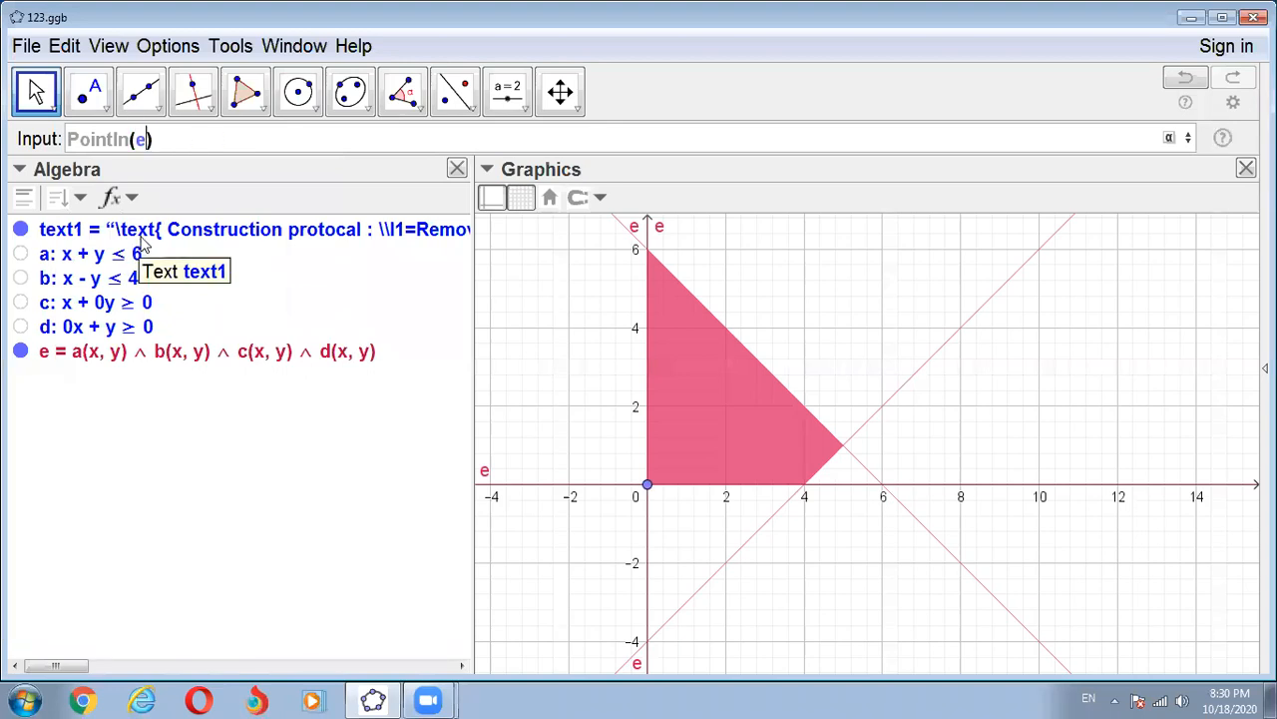
key(Return)
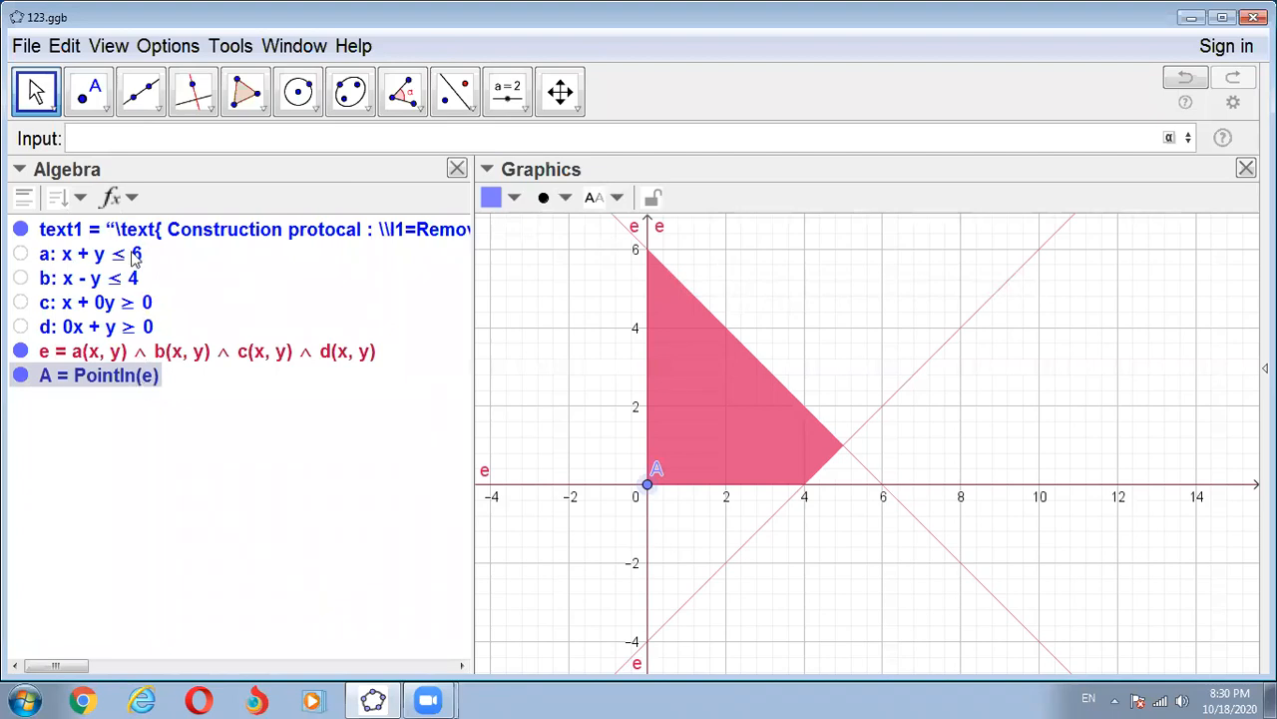
- Delete the point that was created in the feasible region
click(751, 412)
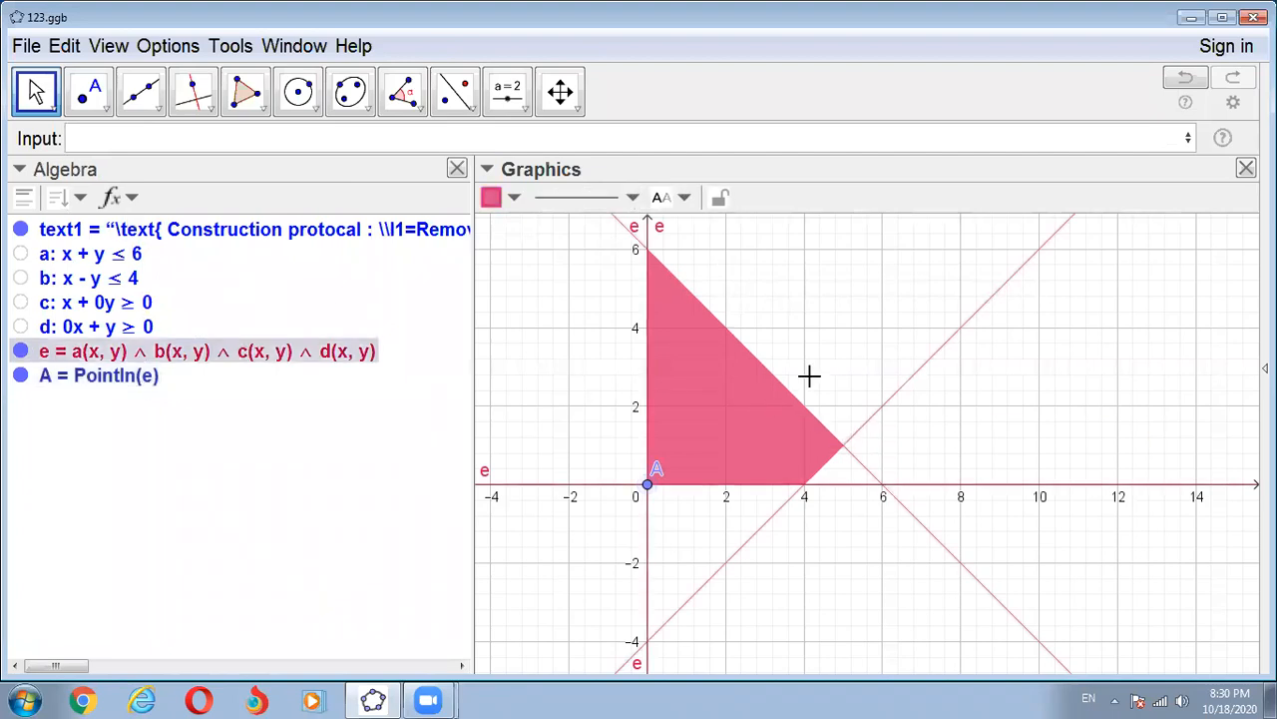
scroll(861, 359, down, 1)
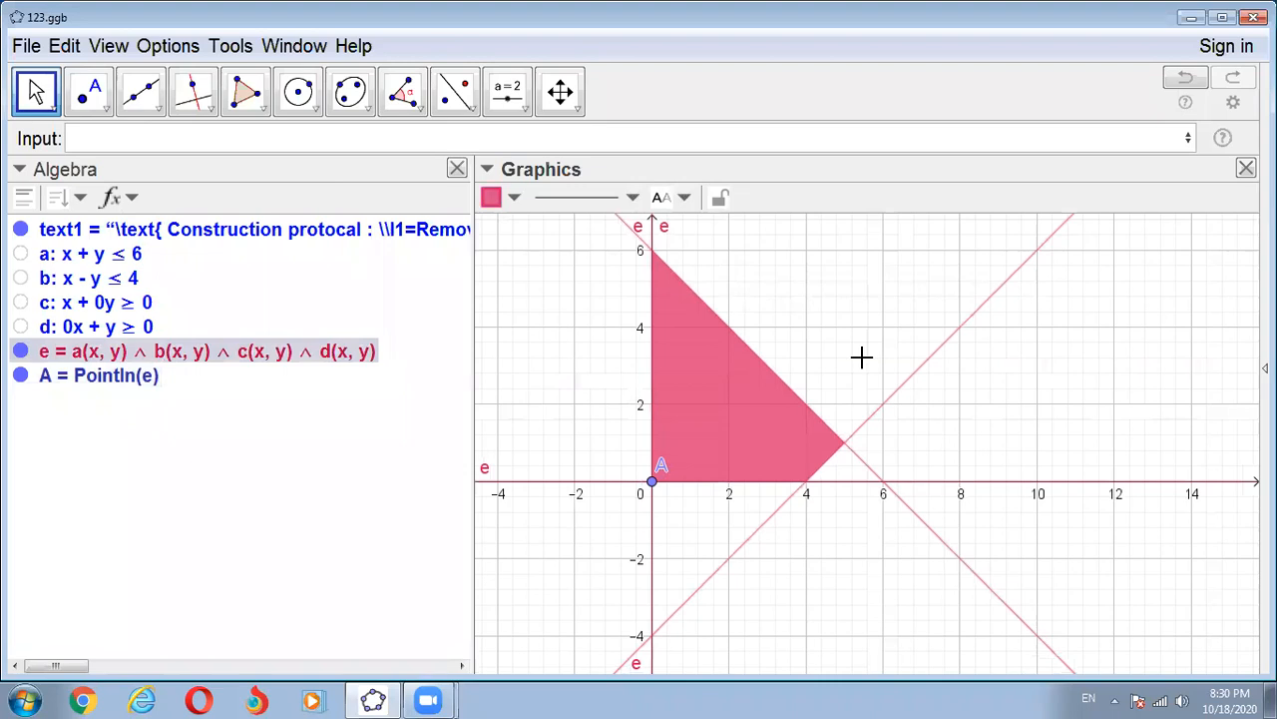
click(123, 381)
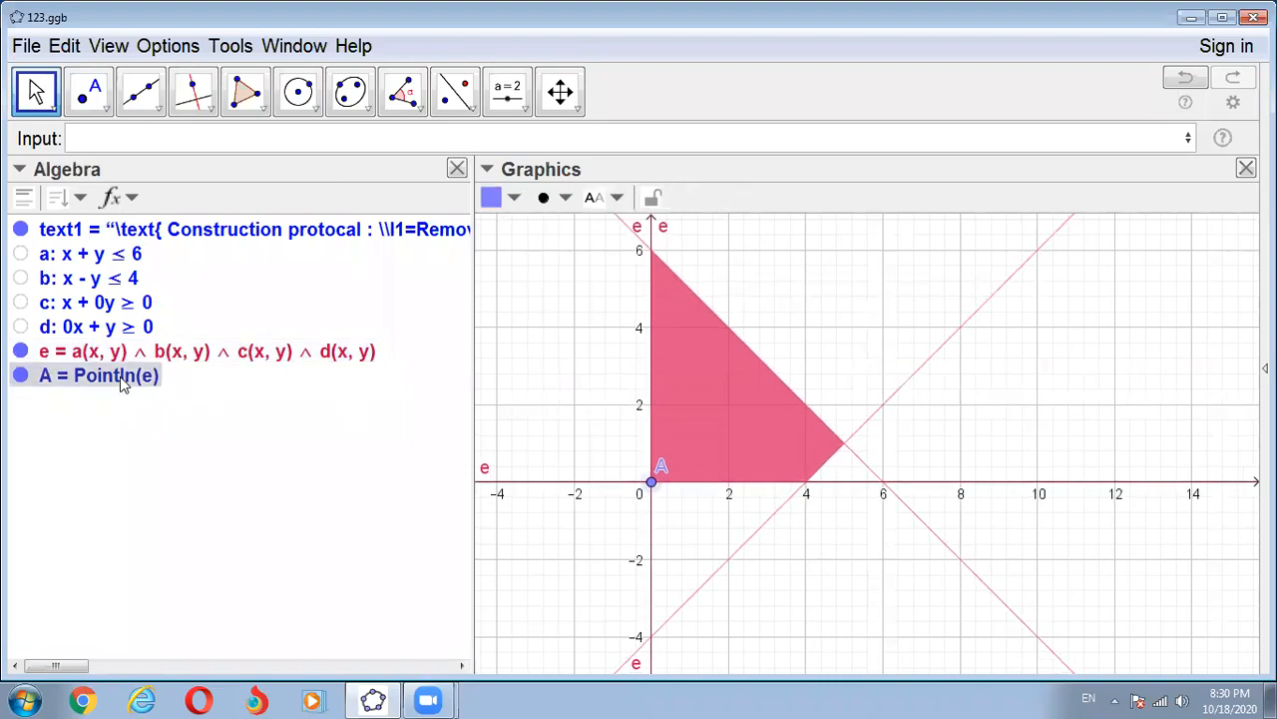
key(Delete)
- Try to create a point on the combined inequality with the command Point(e) and dismiss the resulting dialog
click(85, 140)
text(point)
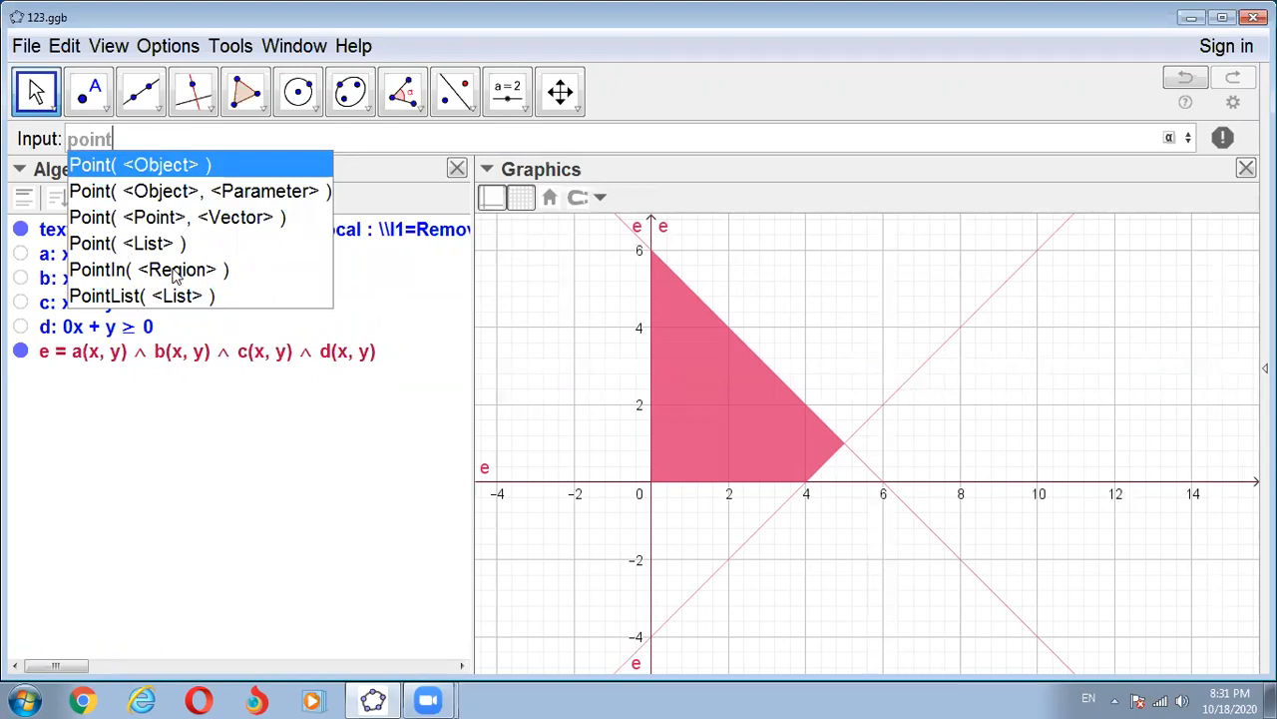
click(145, 165)
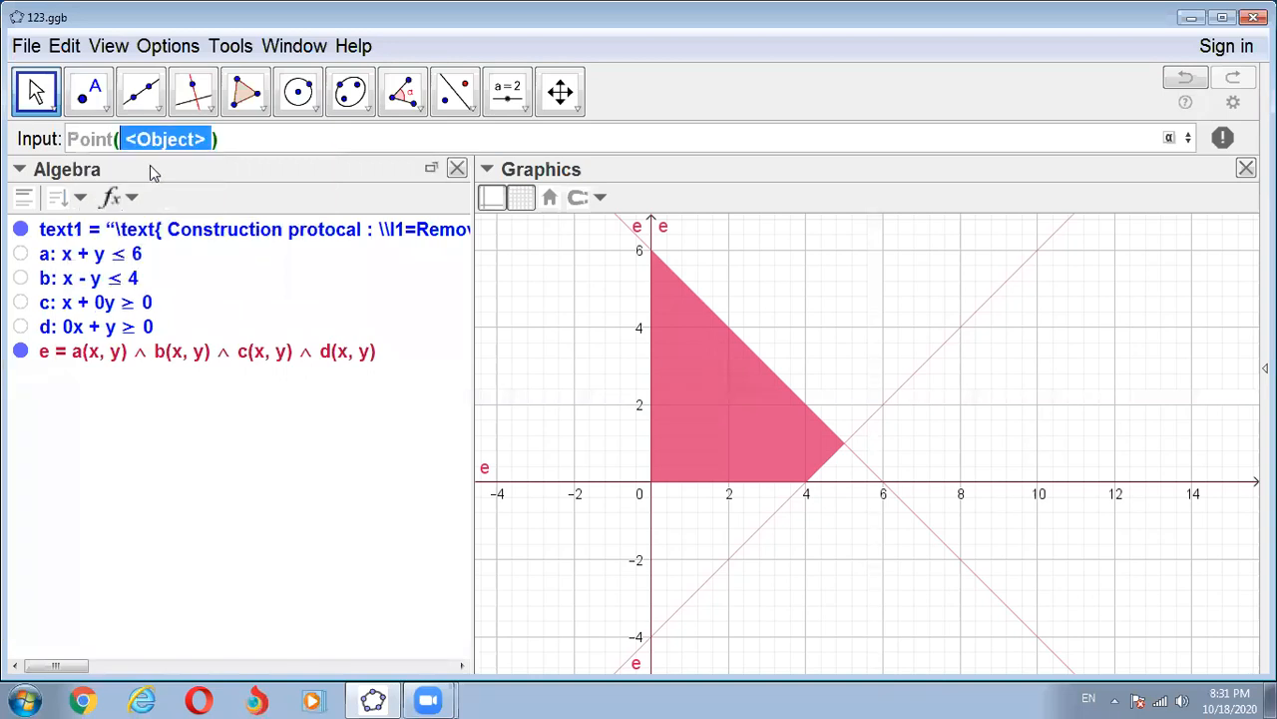
text(e)
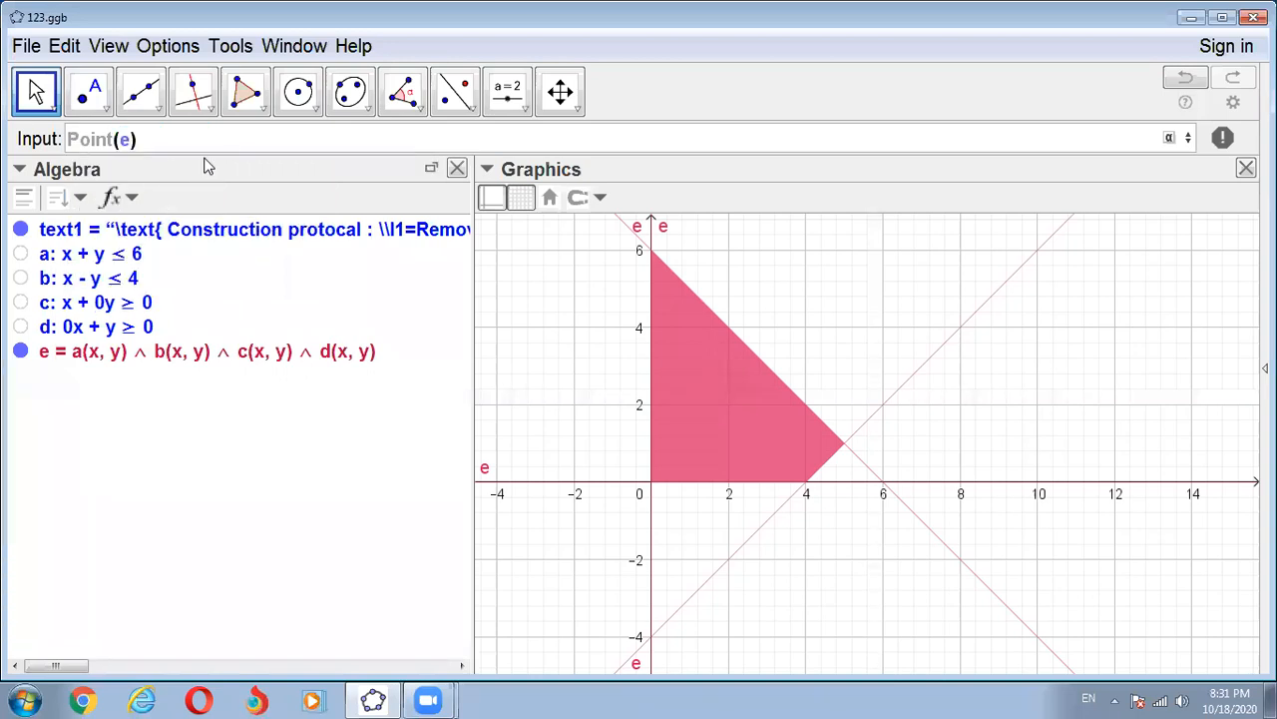
key(Return)
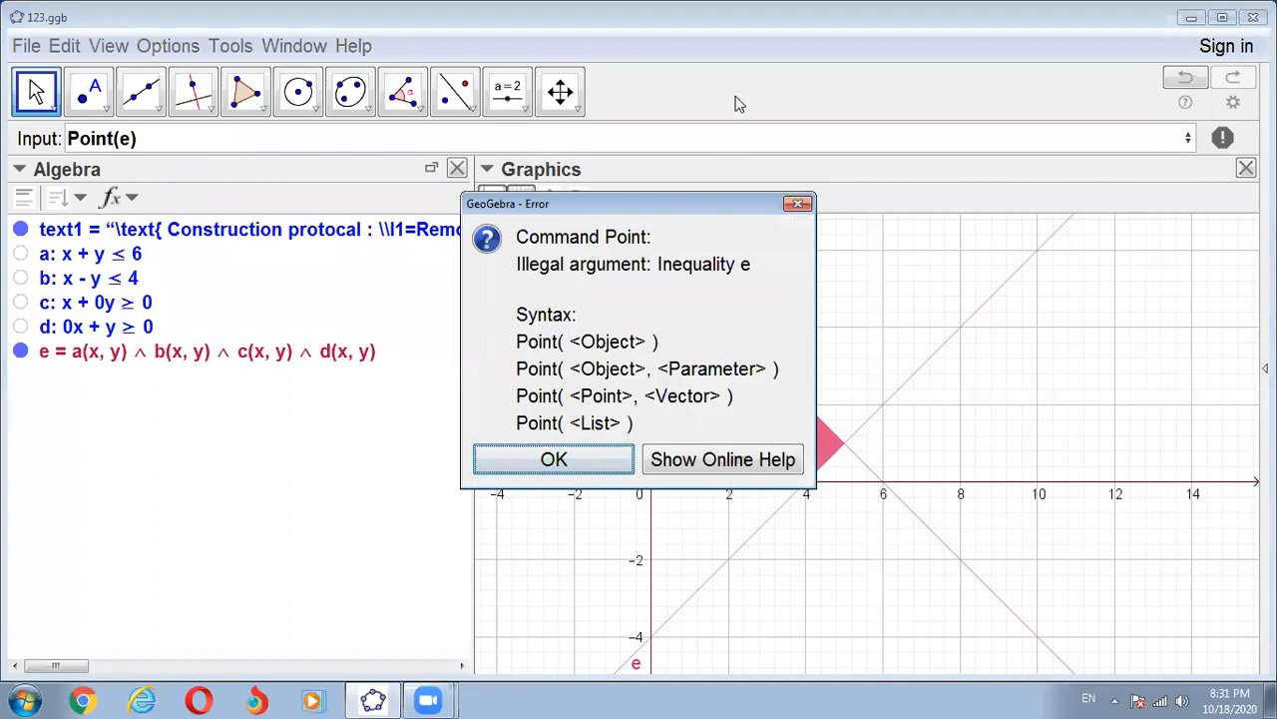
click(586, 461)
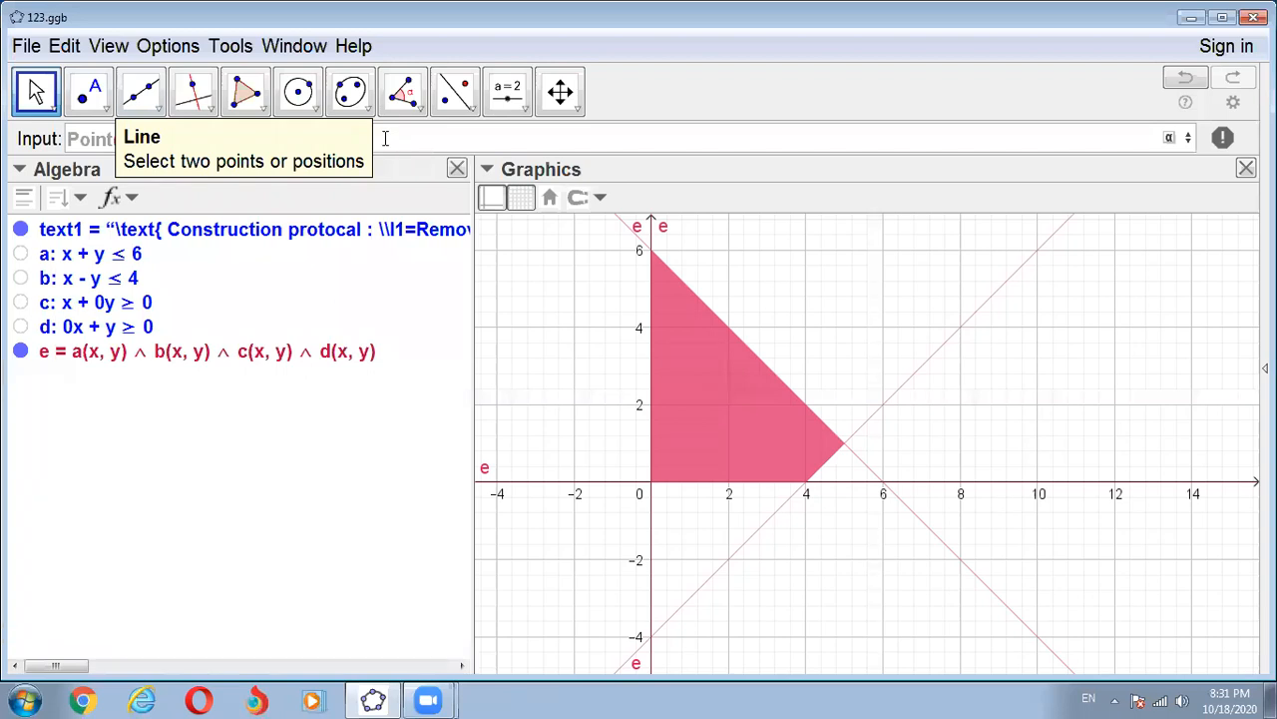
- Clear the Point command entry completely, including the retyped beginning of the command name
click(204, 137)
key(BackSpace)
key(BackSpace)
key(BackSpace)
key(BackSpace)
key(BackSpace)
key(BackSpace)
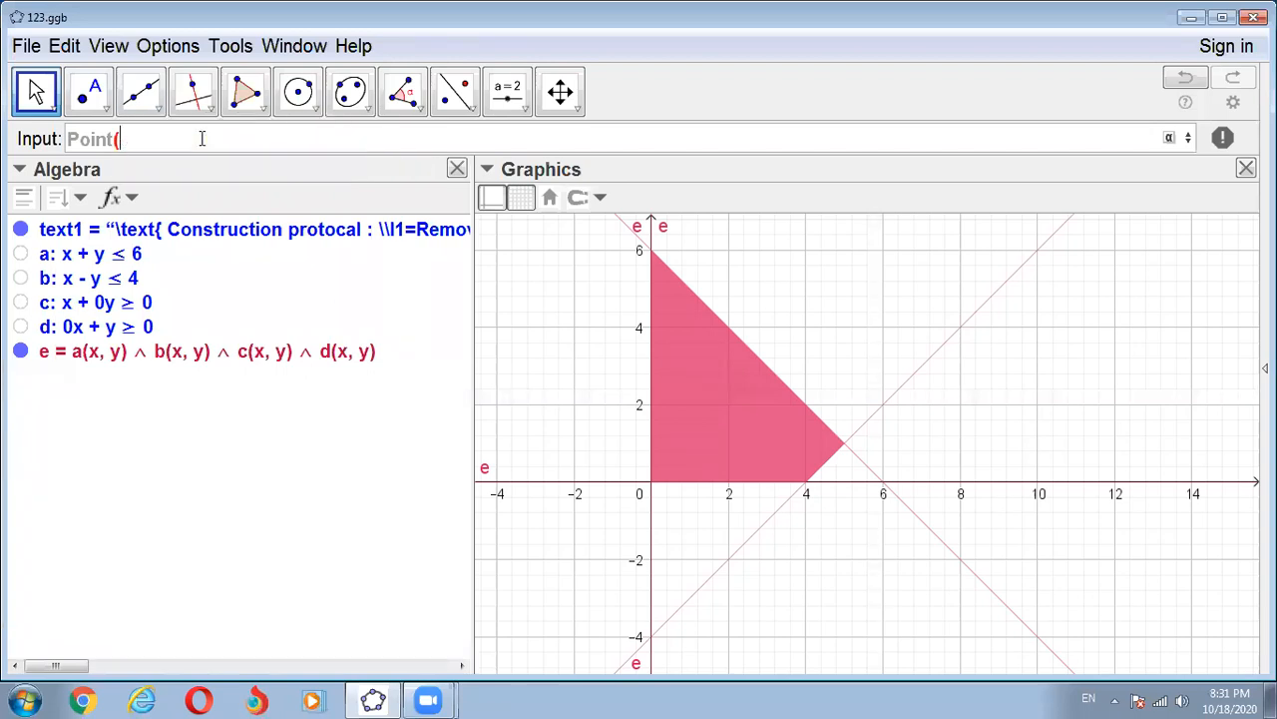
key(BackSpace)
text(oin)
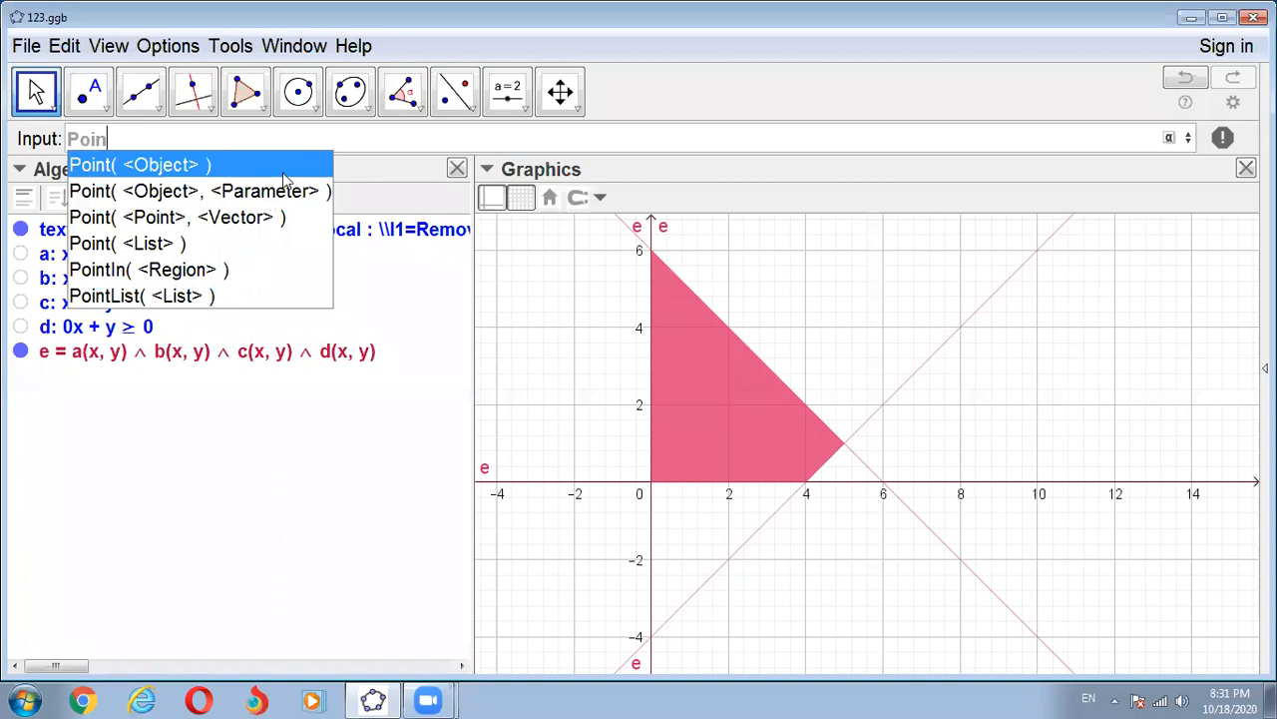
key(BackSpace)
key(BackSpace)
key(BackSpace)
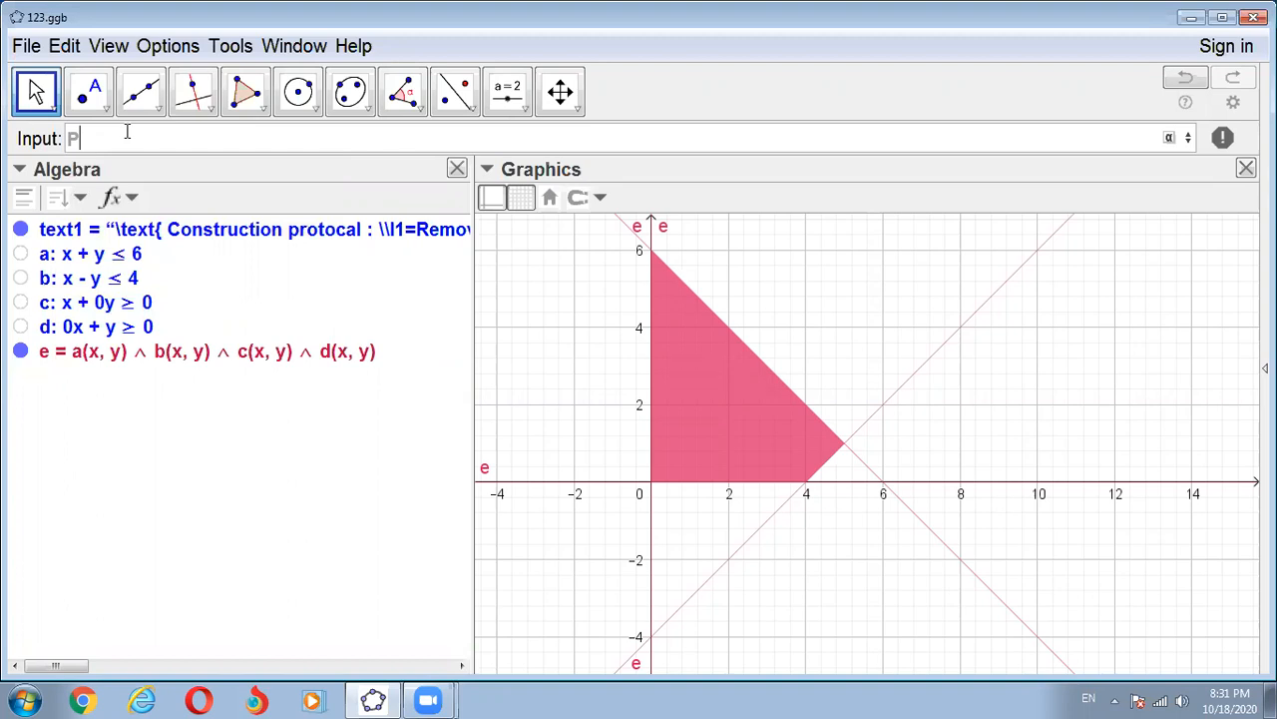
key(BackSpace)
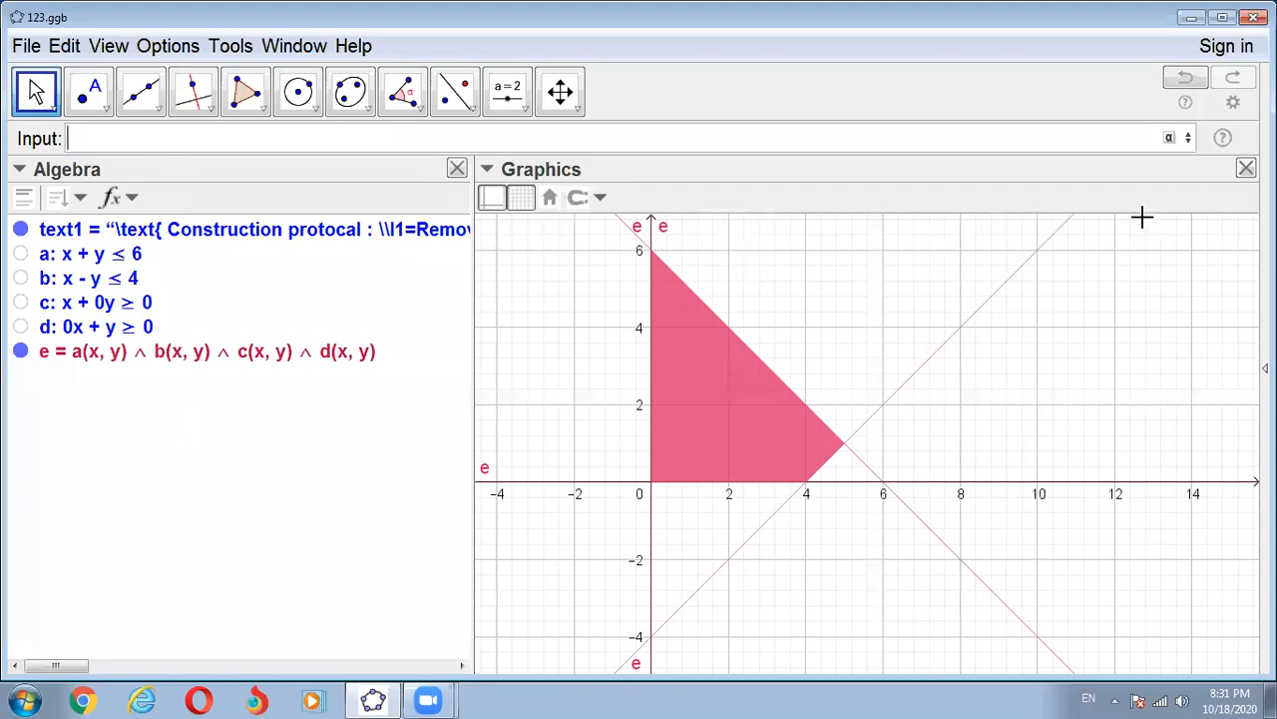
- Show the Graphics 2 view and narrow the Algebra and Graphics views so the list of construction commands has more room
click(114, 55)
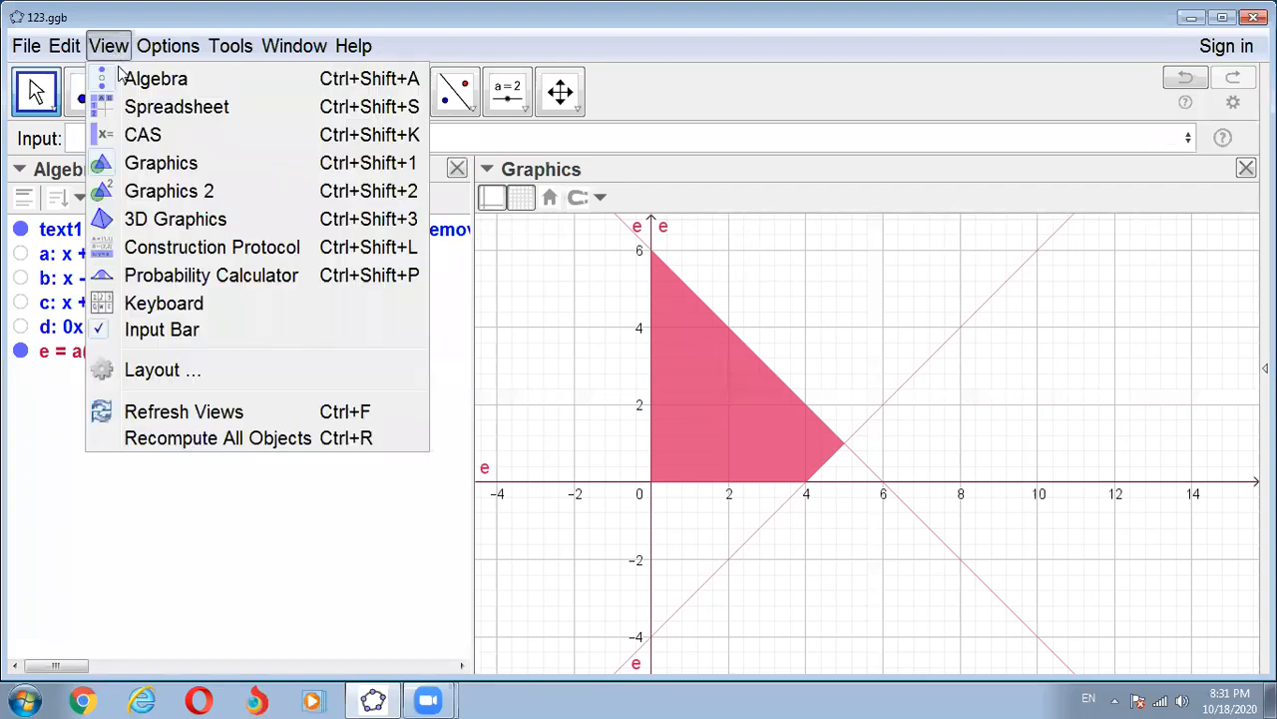
click(160, 192)
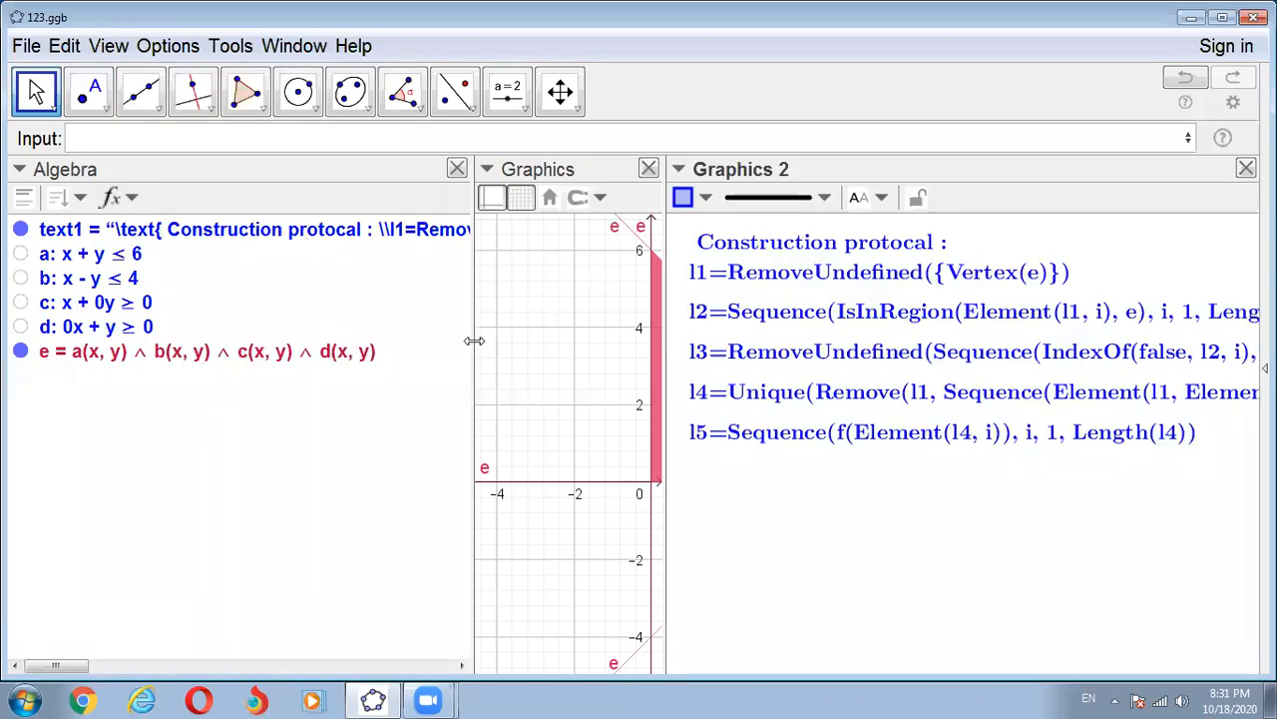
drag(475, 340, 217, 335)
drag(530, 347, 479, 337)
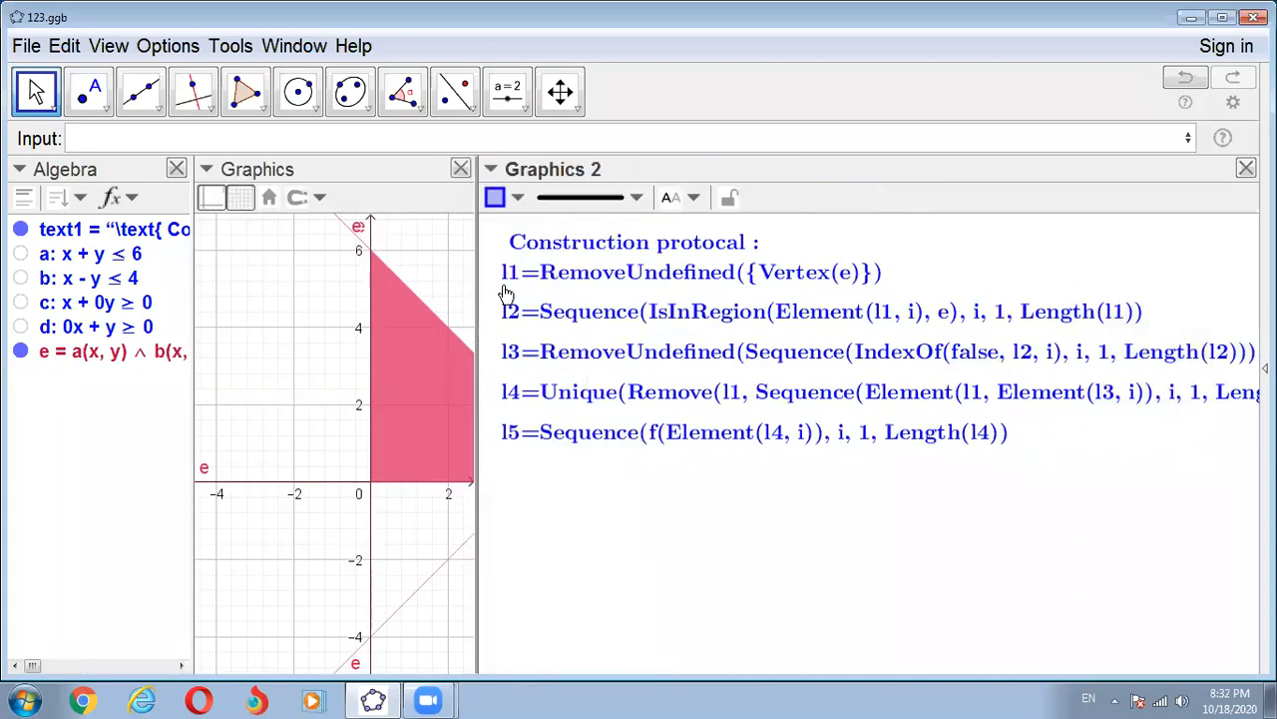
click(84, 140)
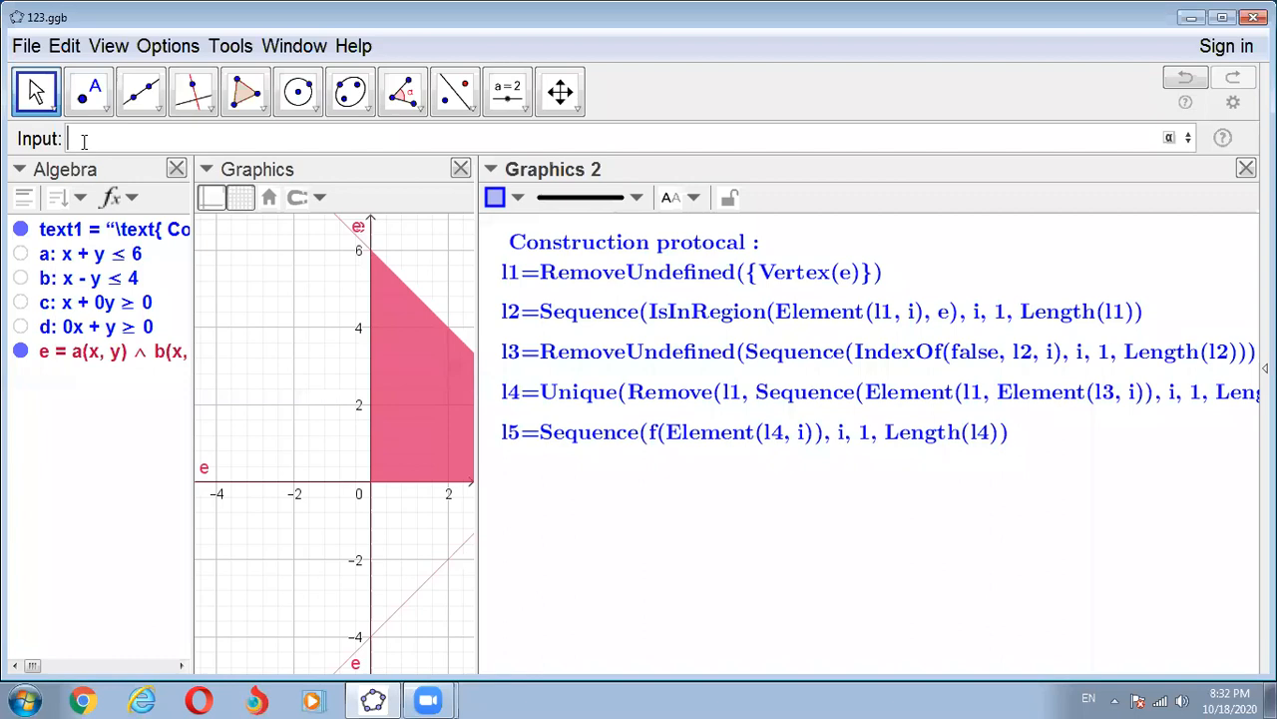
text(Remove)
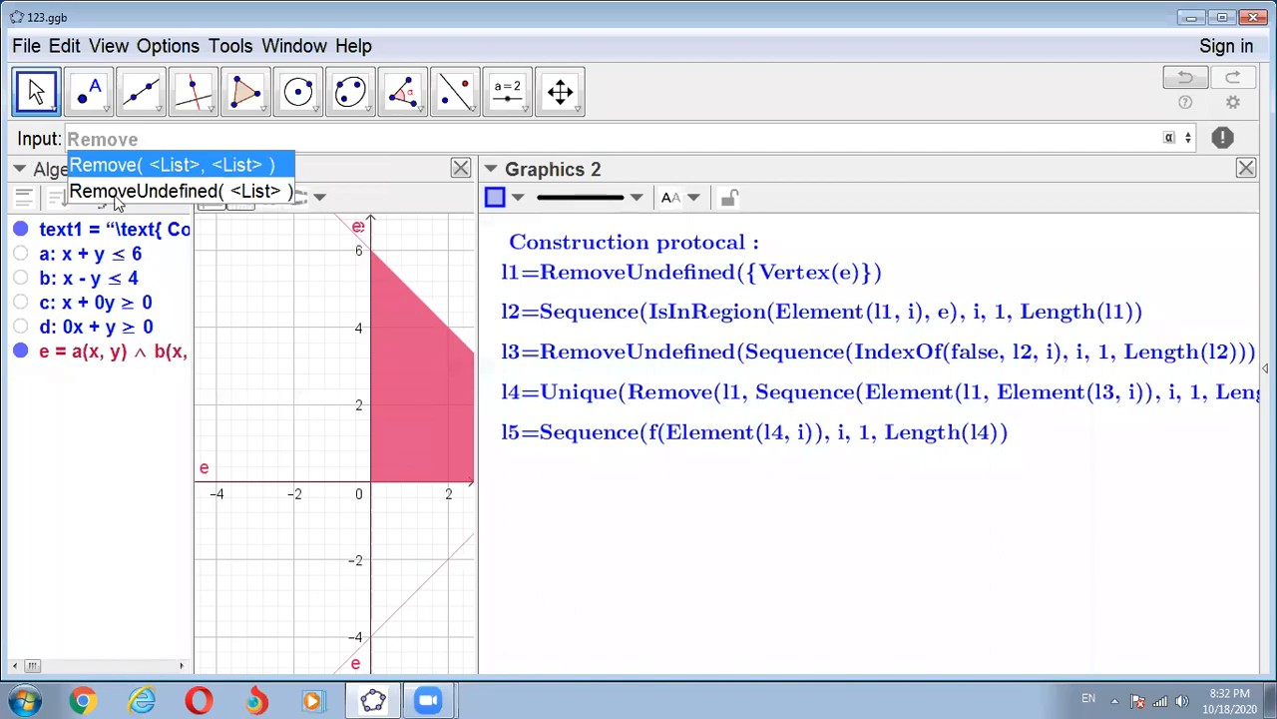
click(183, 195)
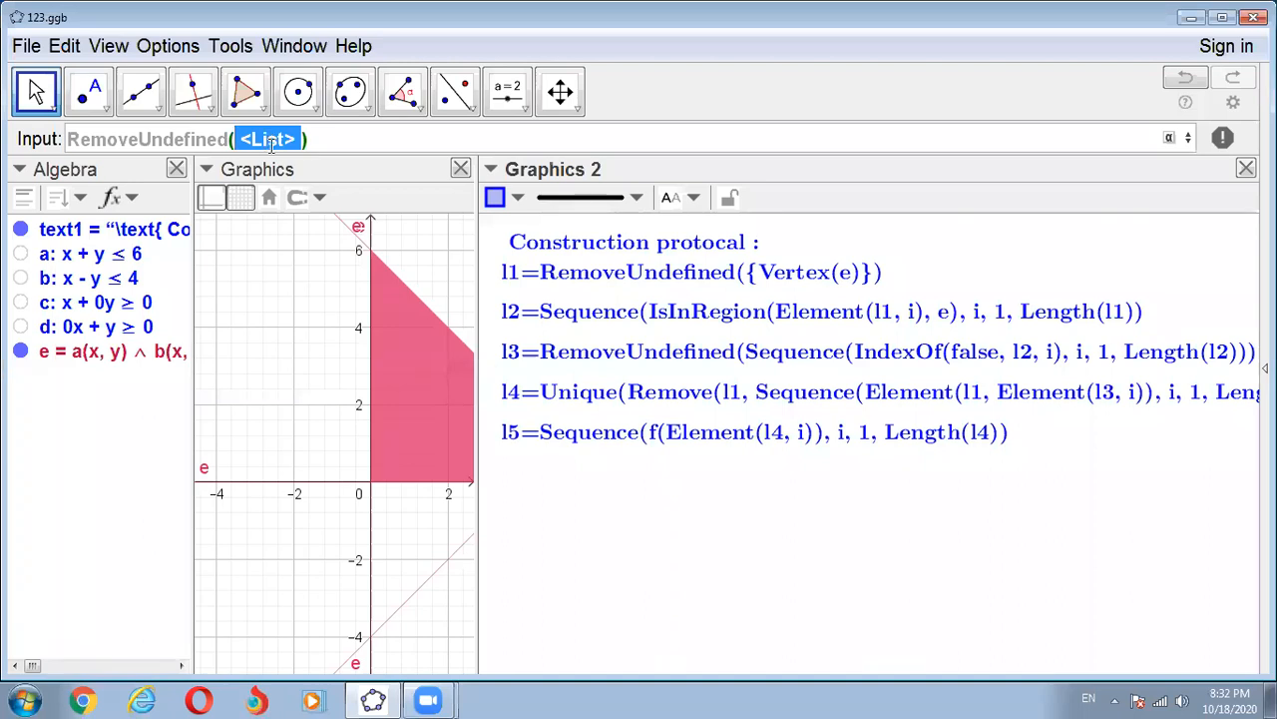
text({)
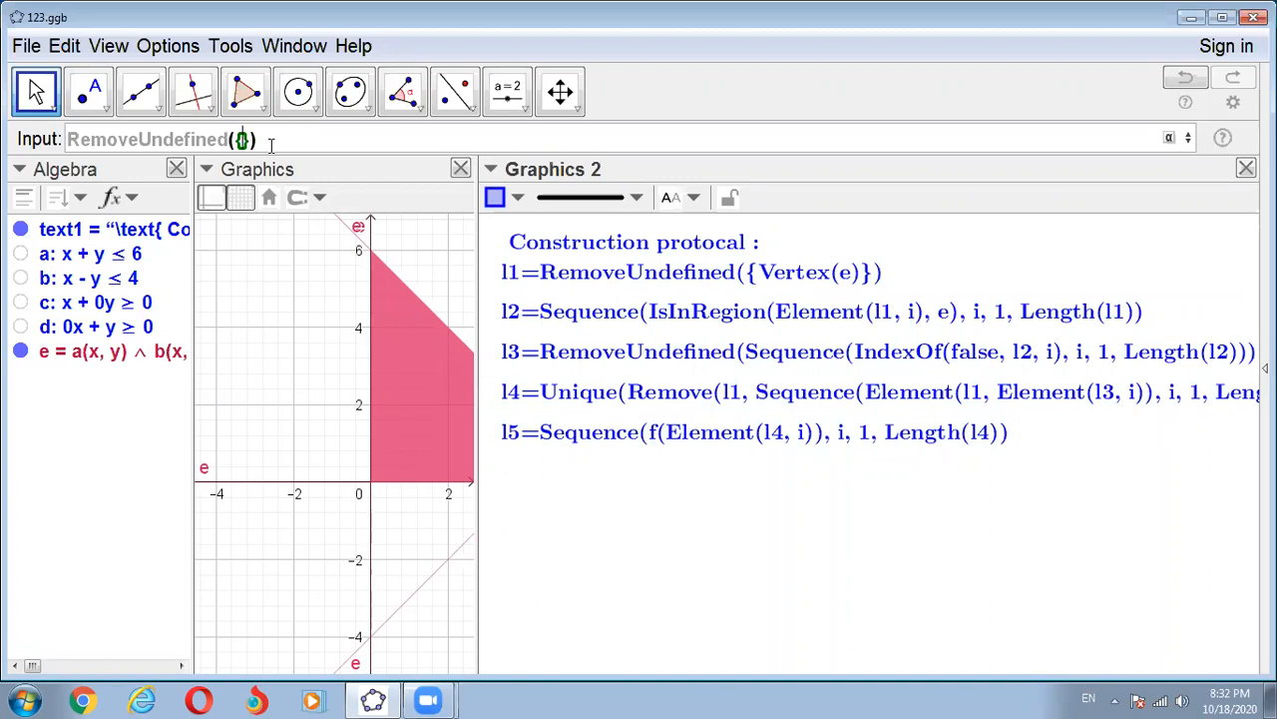
text(ver)
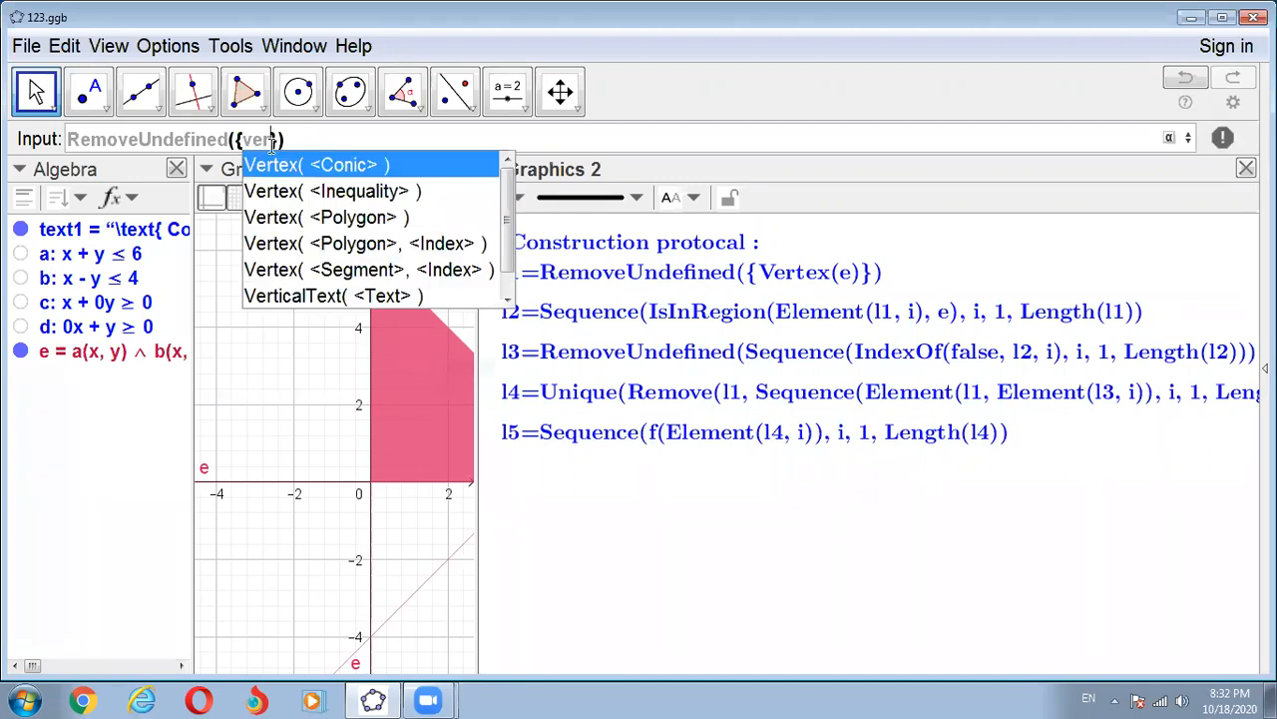
click(299, 192)
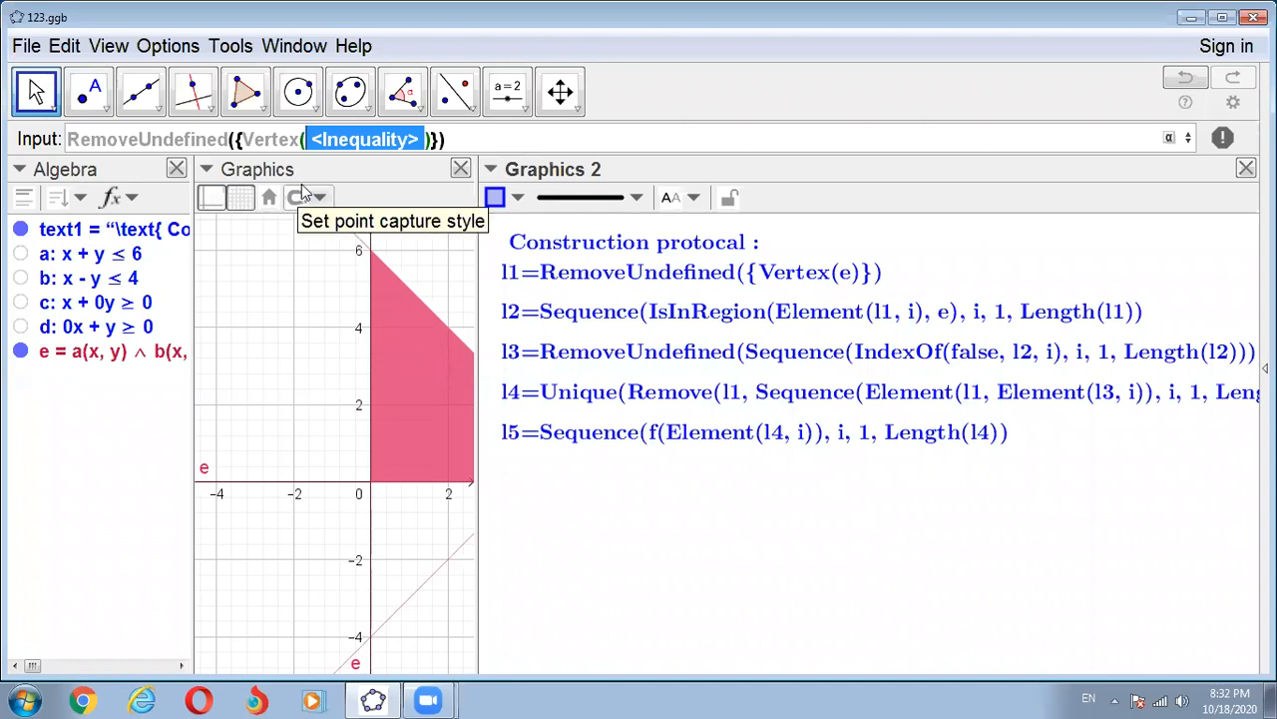
text(e)
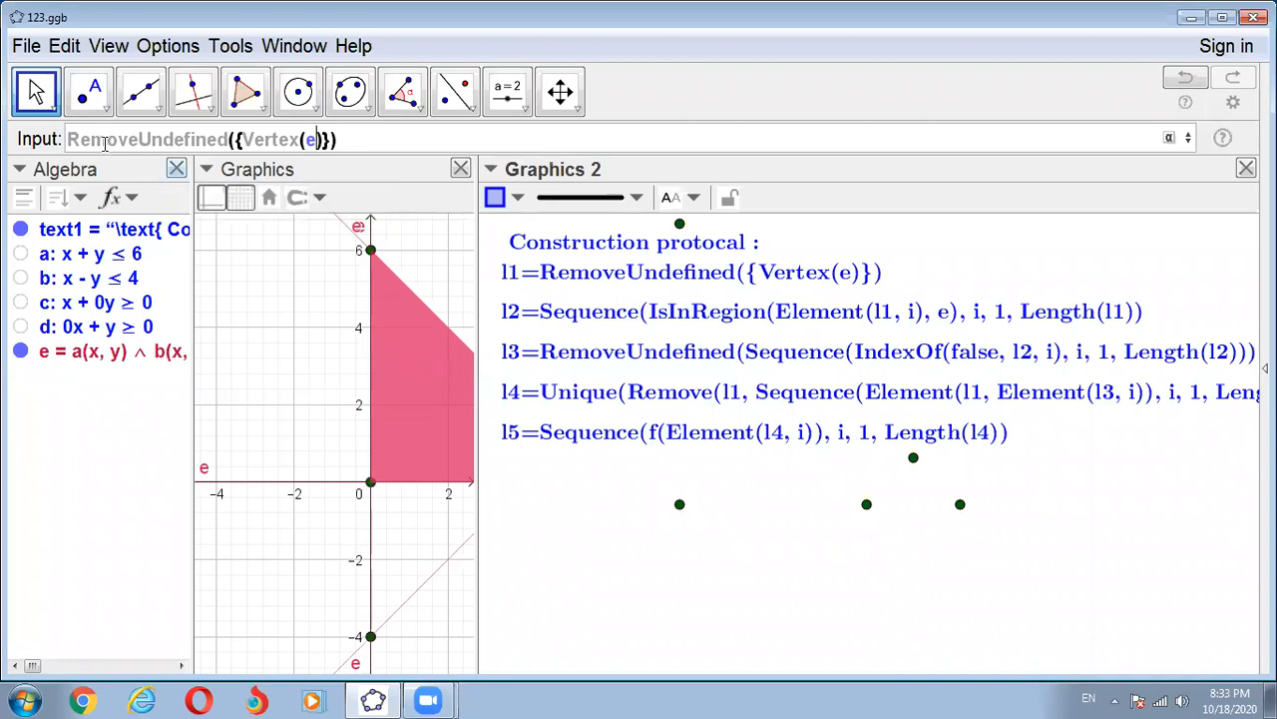
drag(104, 141, 73, 140)
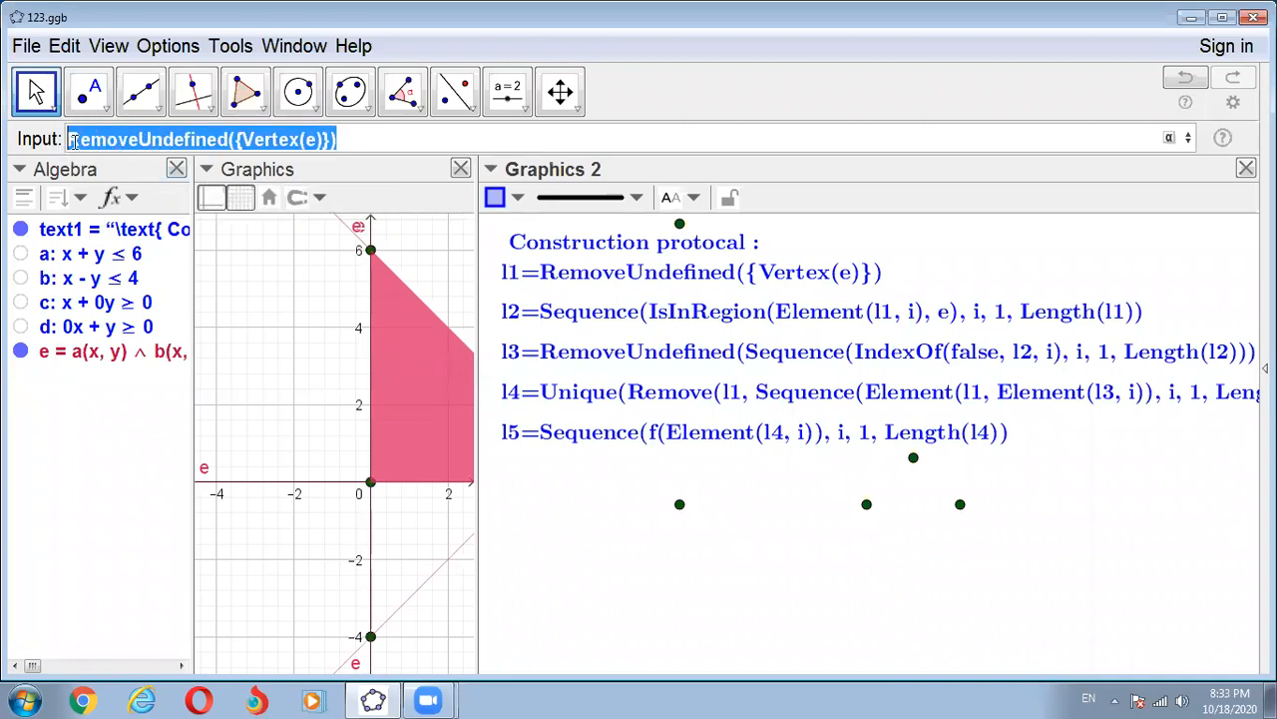
key(BackSpace)
- Create the list of the combined inequality's vertices with the command RemoveUndefined({Vertex(e)})
text(Remove)
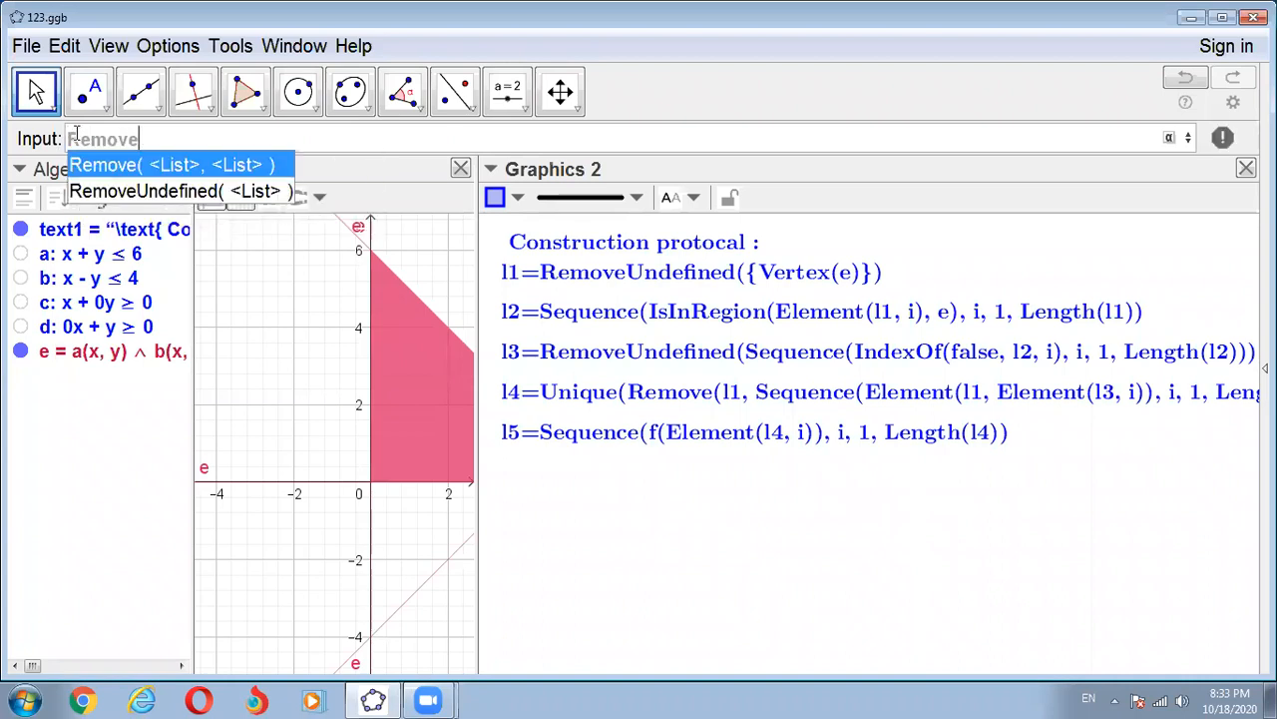
click(141, 194)
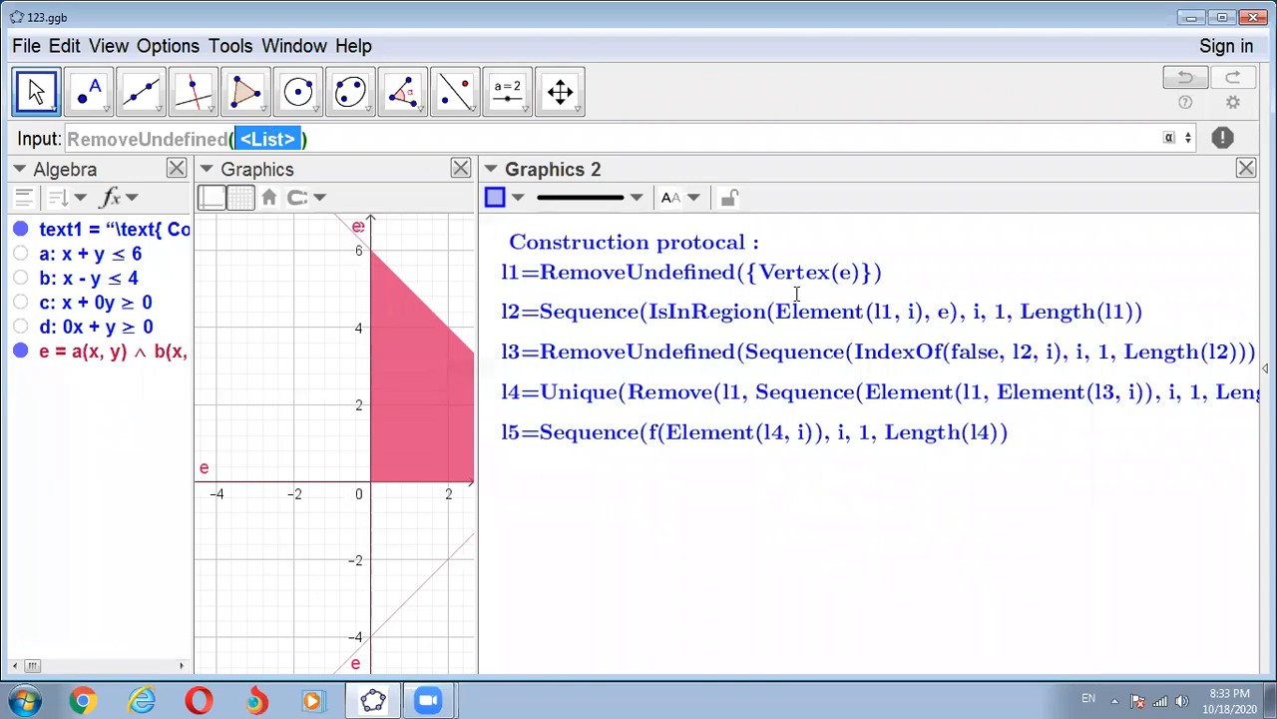
key(BackSpace)
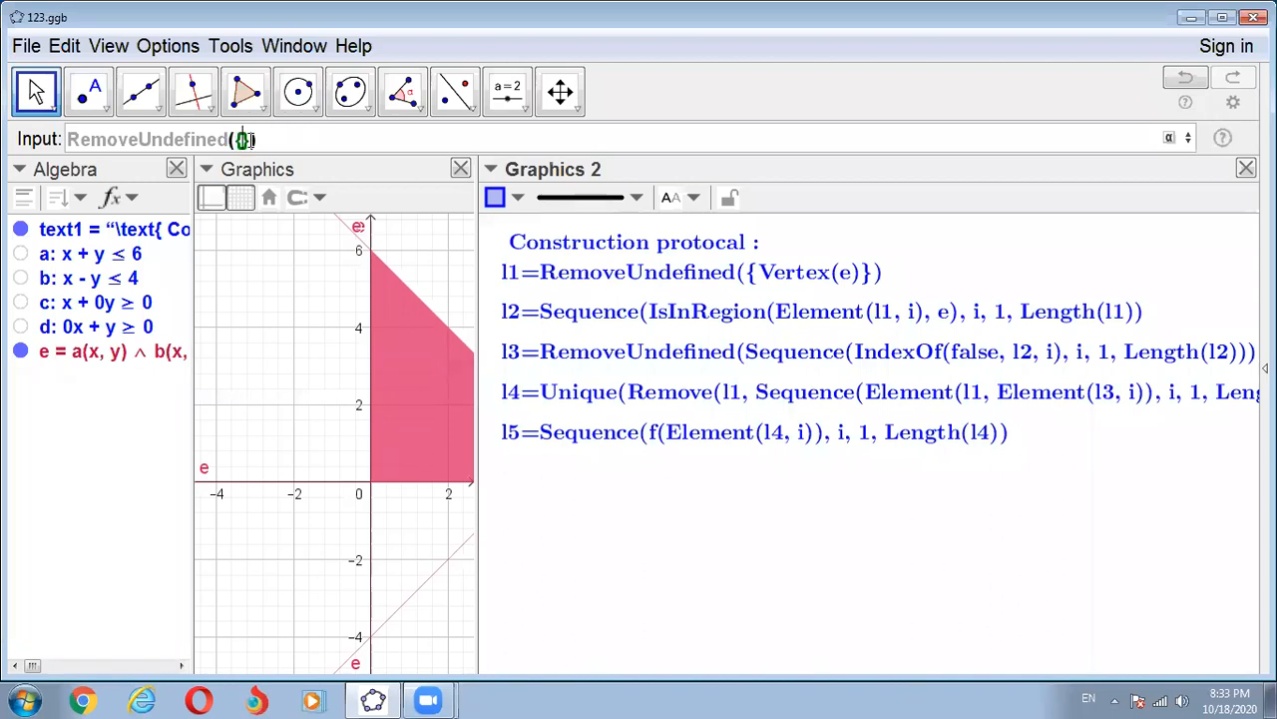
text({Verte)
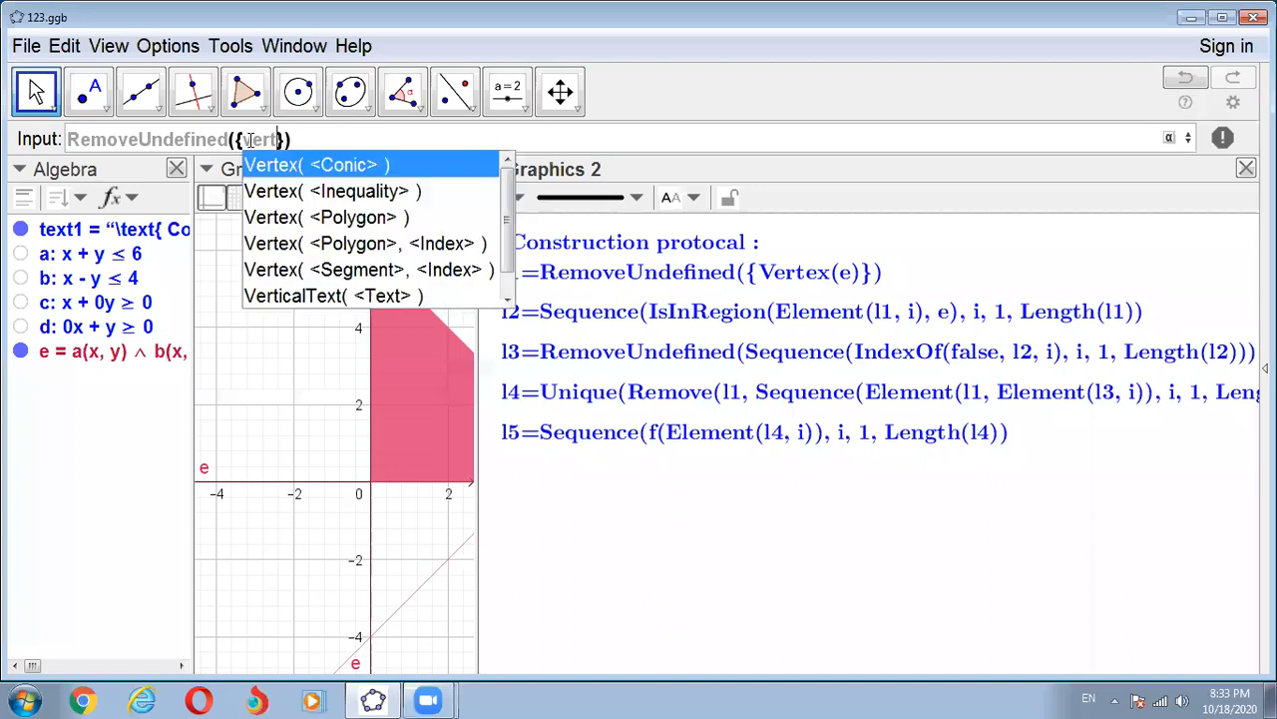
click(286, 191)
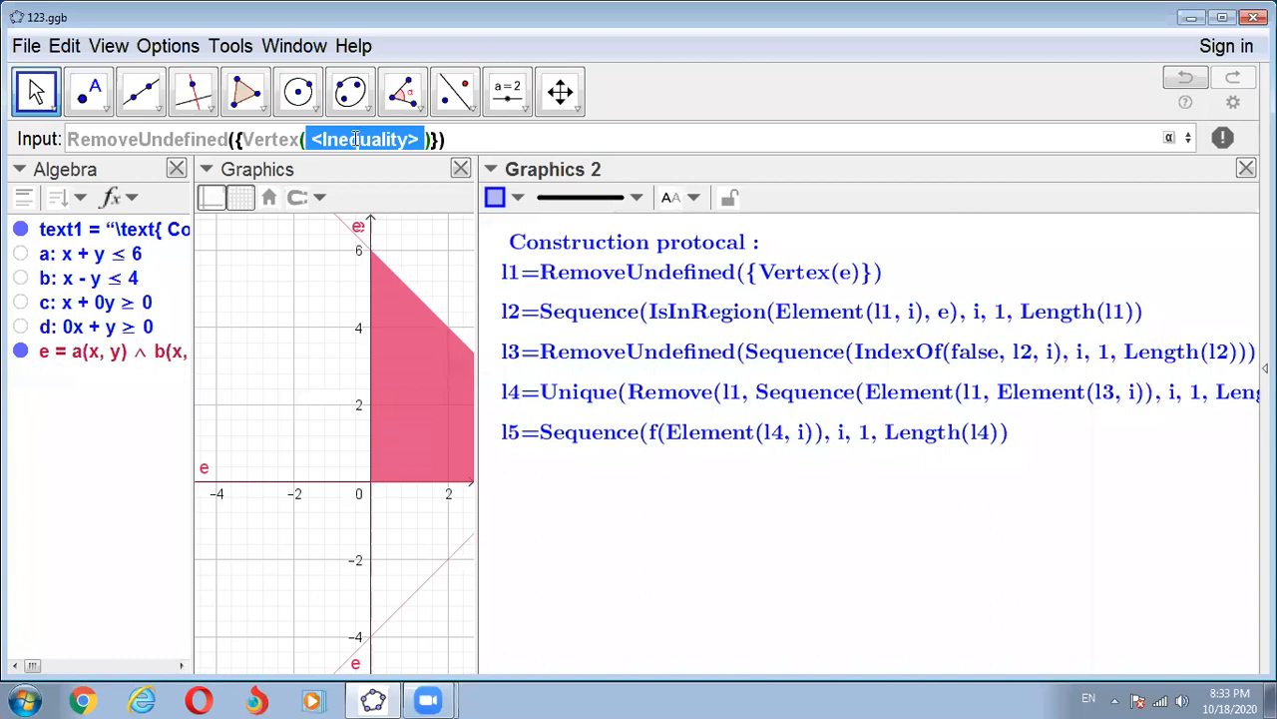
text(e)
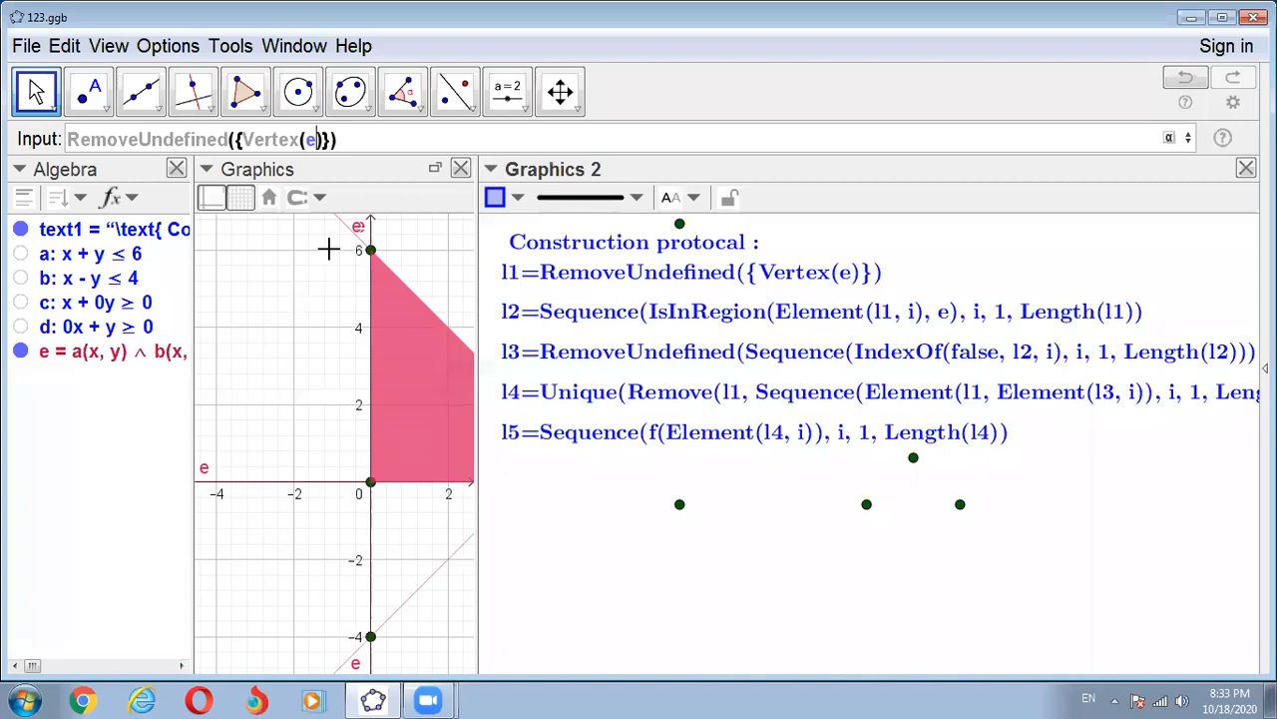
key(Return)
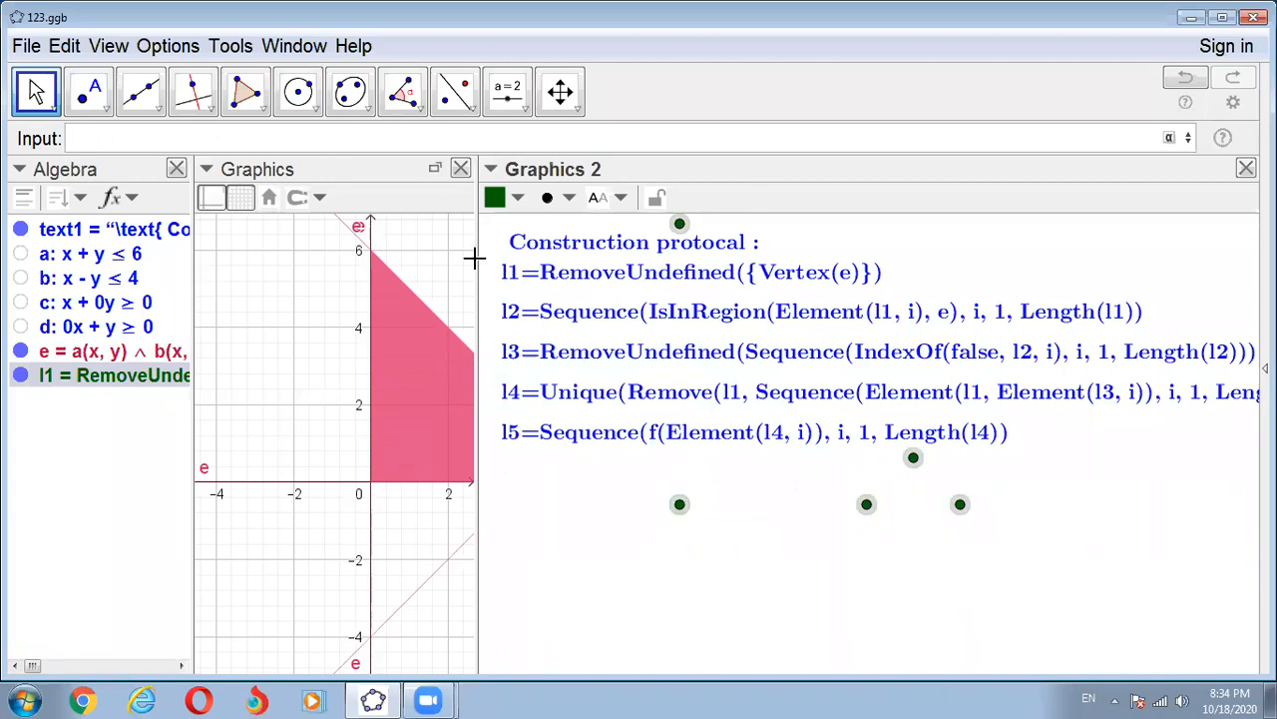
- Set the location of list l1 to Graphics instead of Graphics 2, then close its properties and deselect it
right_click(106, 379)
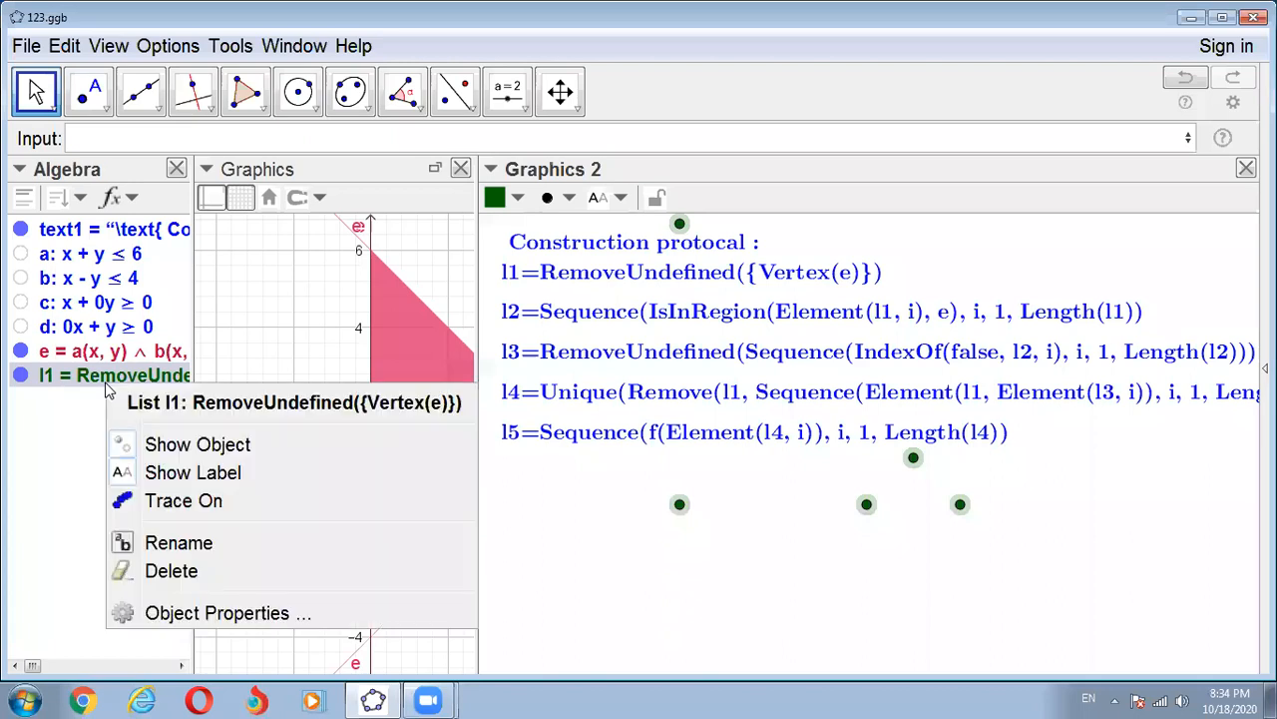
click(184, 614)
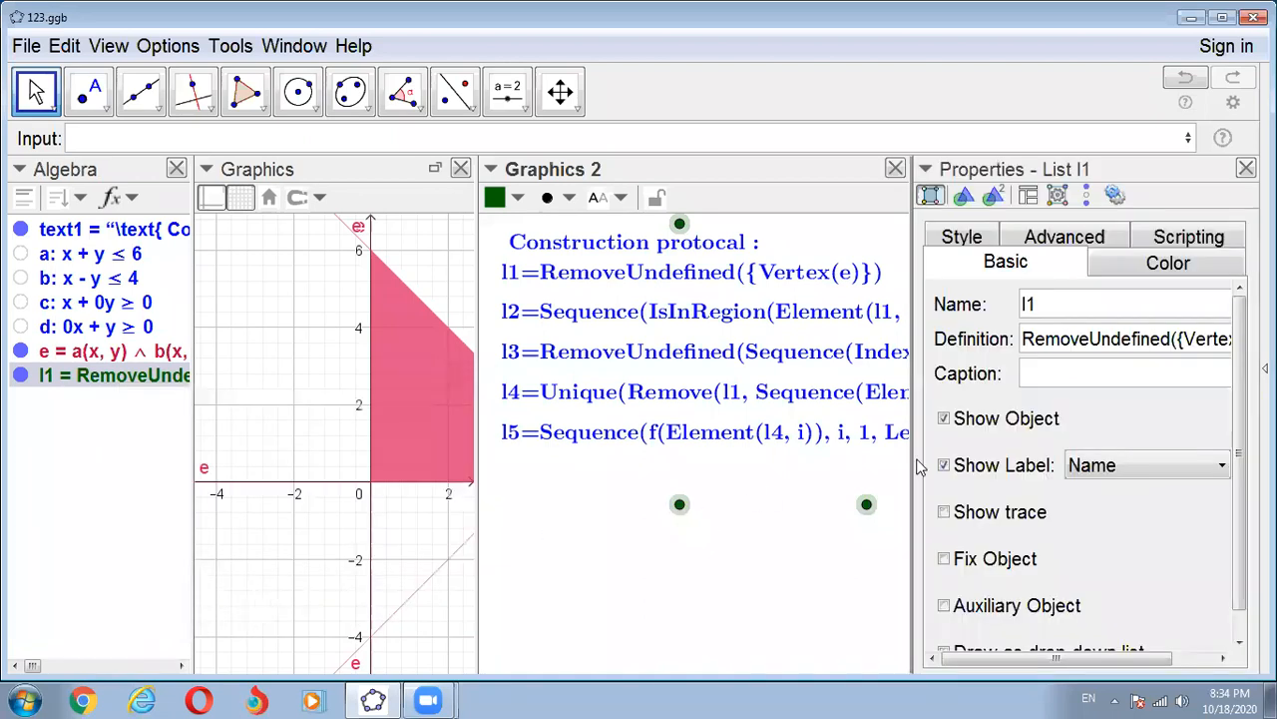
click(1058, 247)
scroll(1006, 542, down, 5)
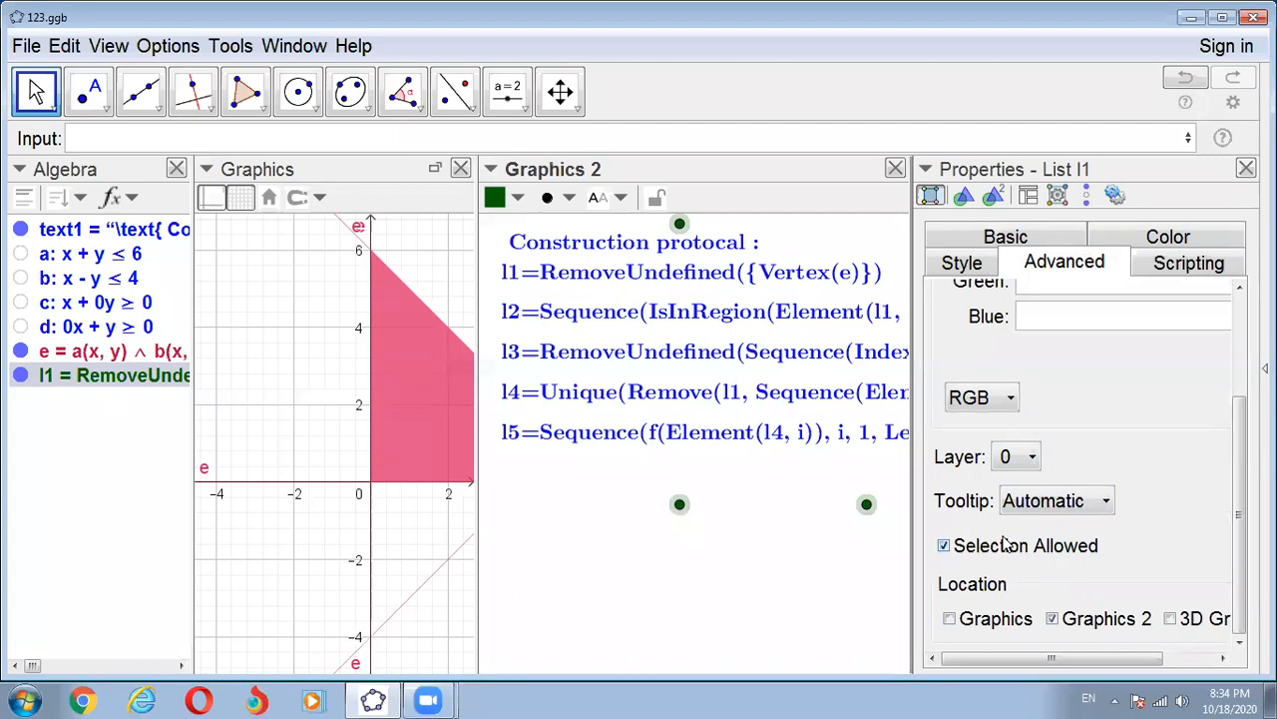
click(949, 619)
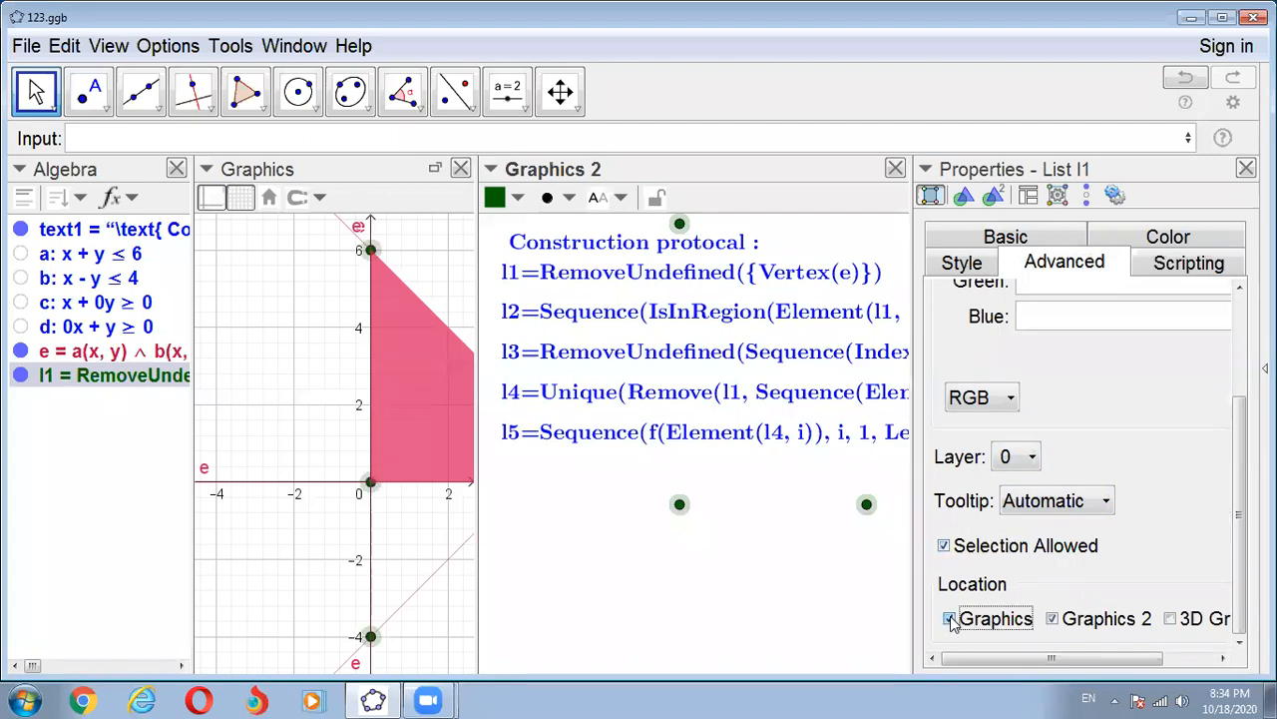
click(1053, 619)
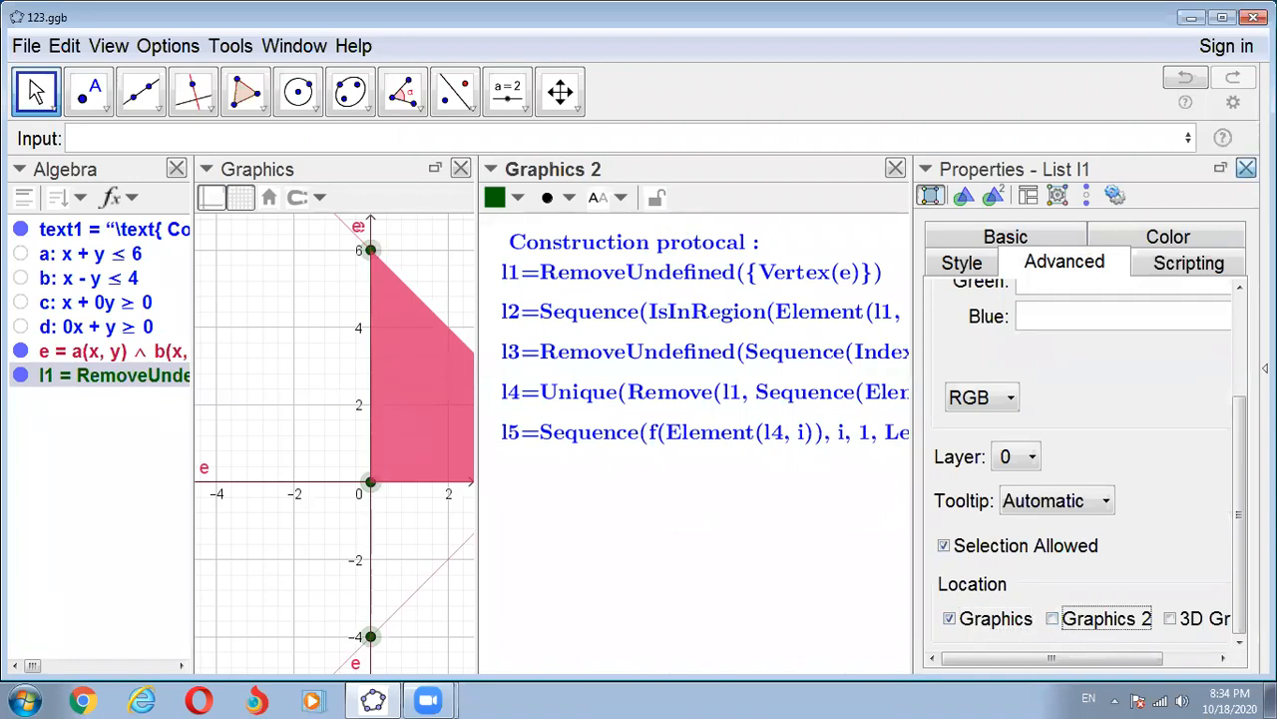
click(1246, 169)
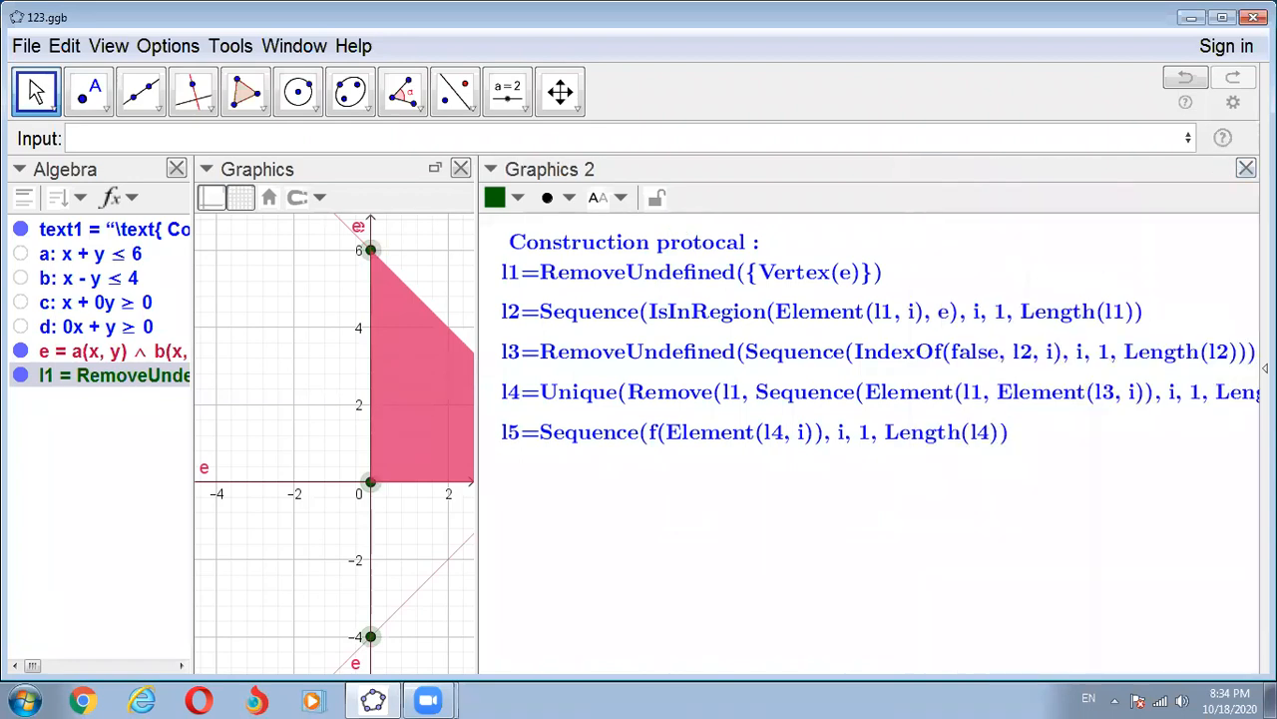
click(326, 370)
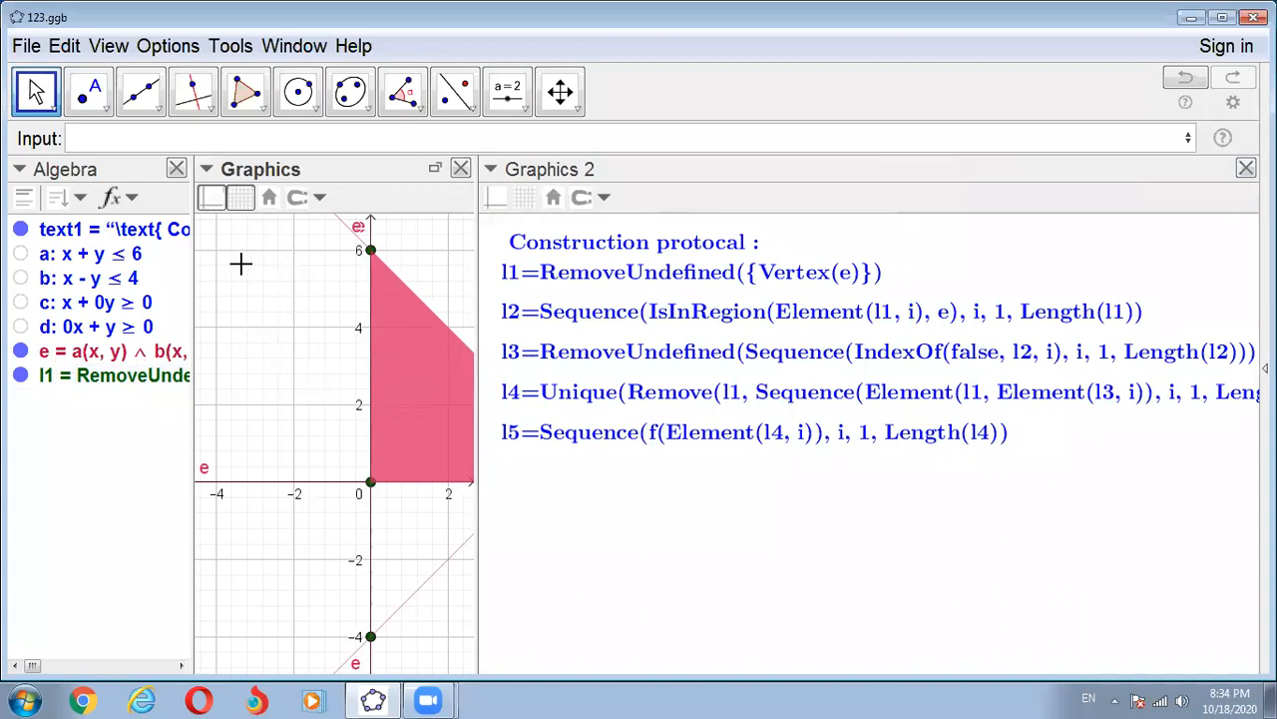
- Show the regions of the four constraints a, b, c and d in the Graphics view, then hide all four again
click(89, 137)
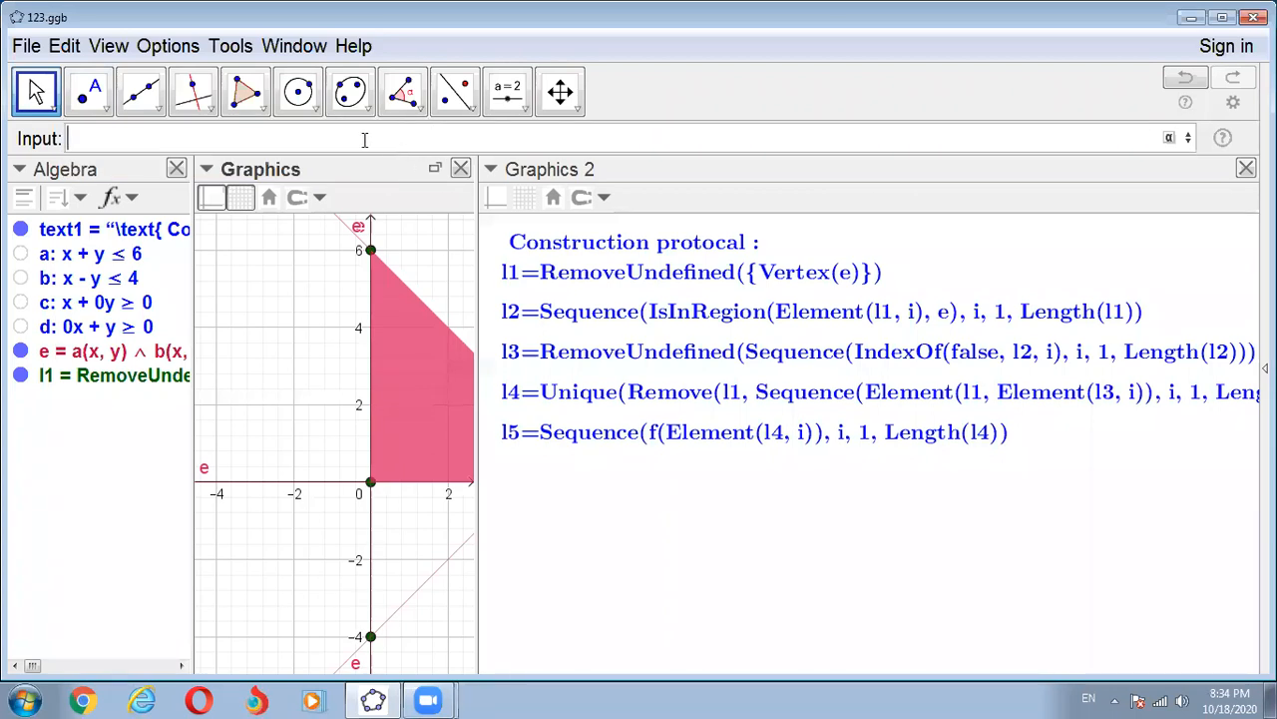
click(24, 258)
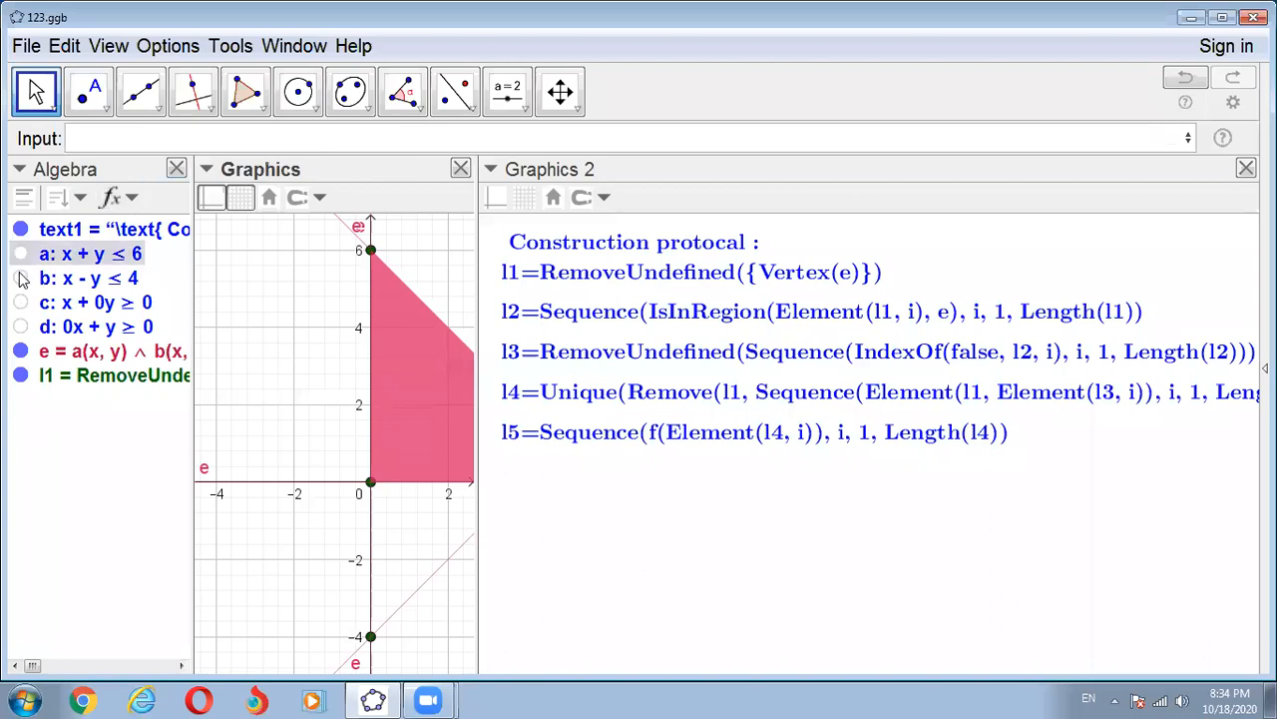
click(21, 278)
click(21, 304)
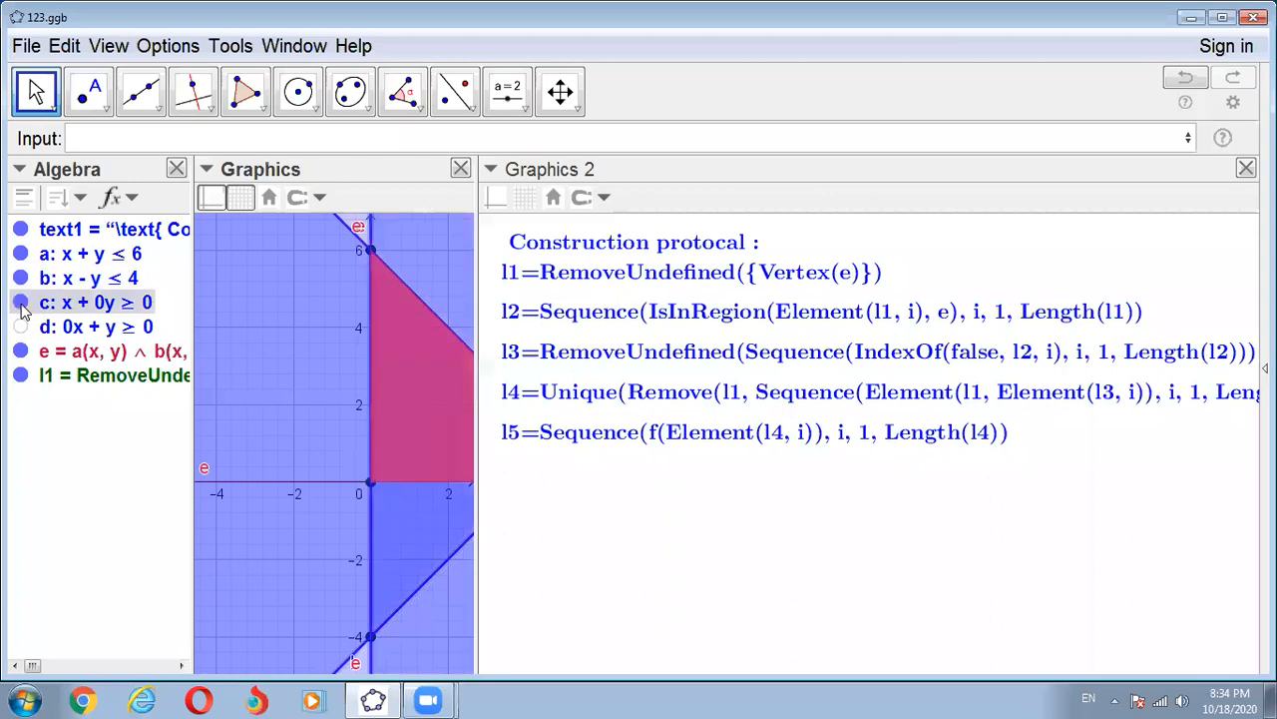
click(22, 327)
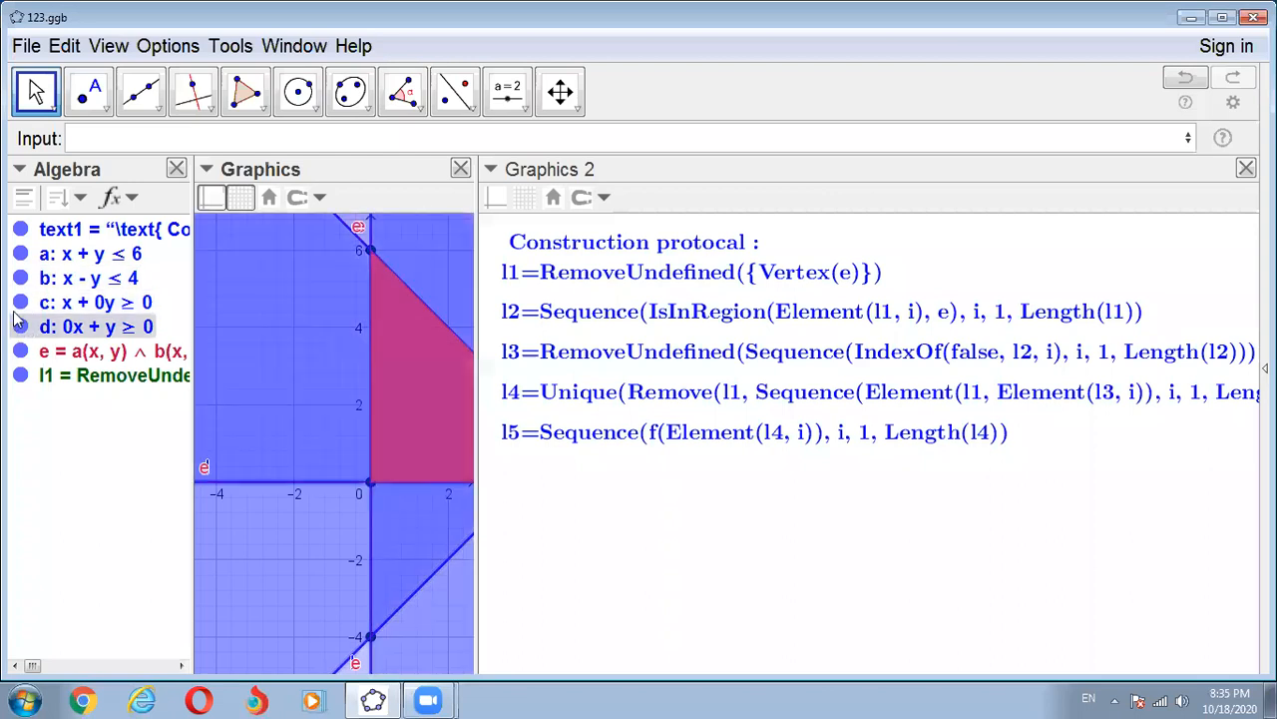
click(21, 256)
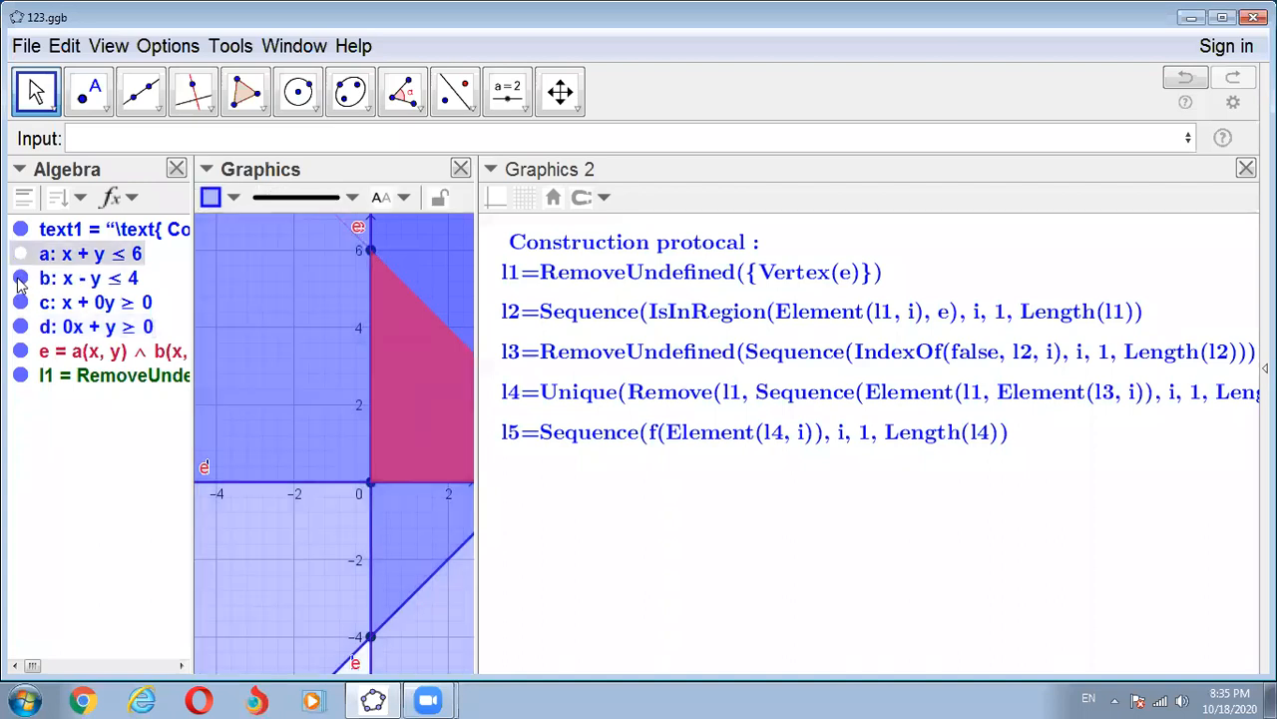
click(21, 280)
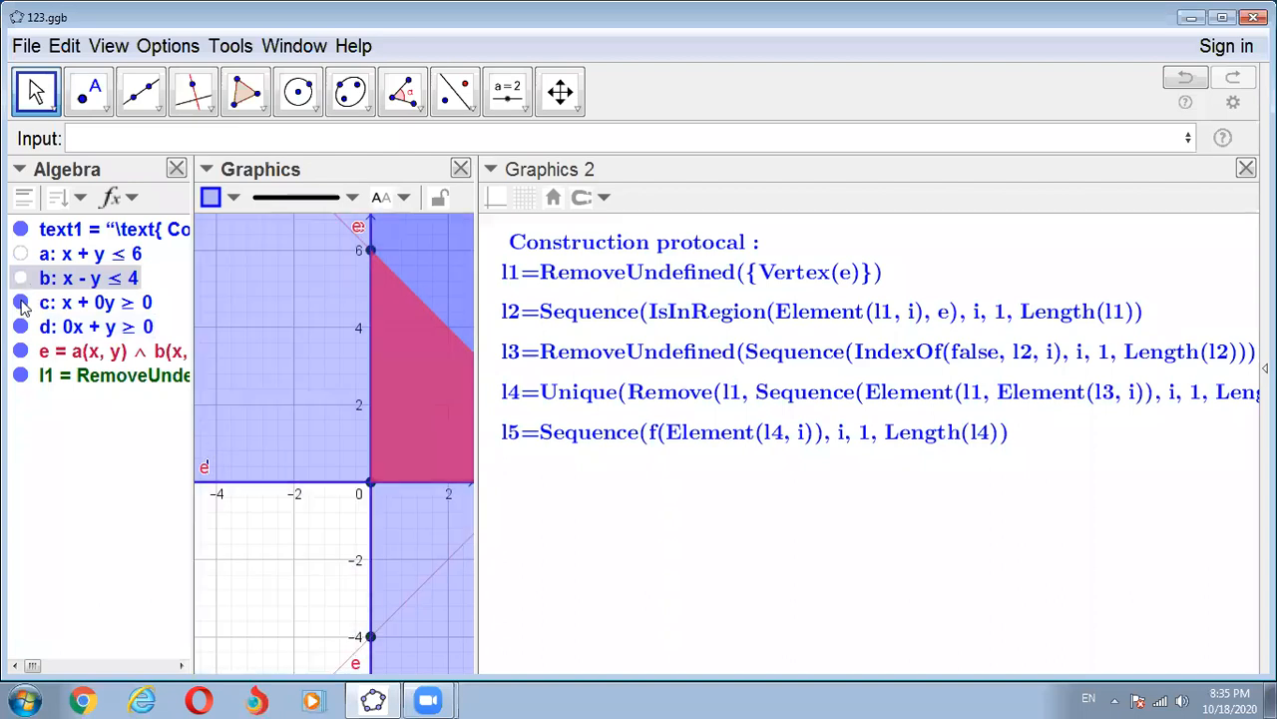
click(21, 304)
click(21, 328)
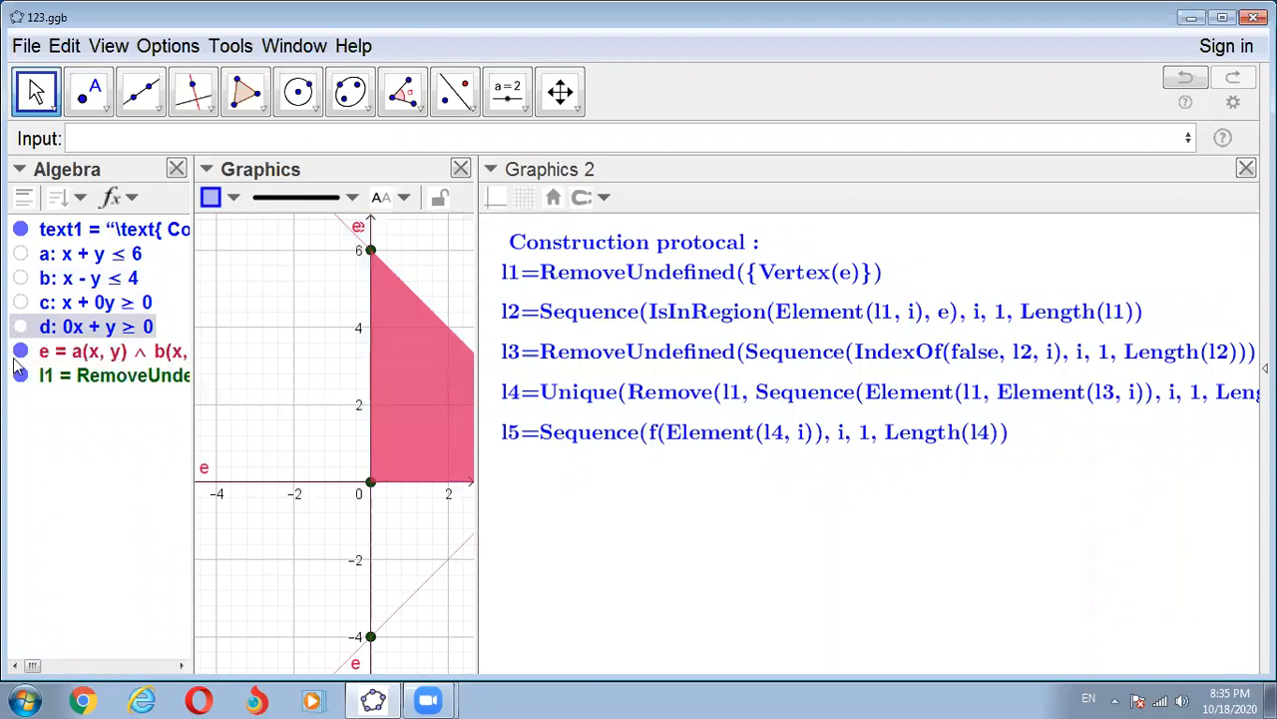
- Toggle the visibility of the combined inequality e and of constraint a, returning each to its original state
click(21, 353)
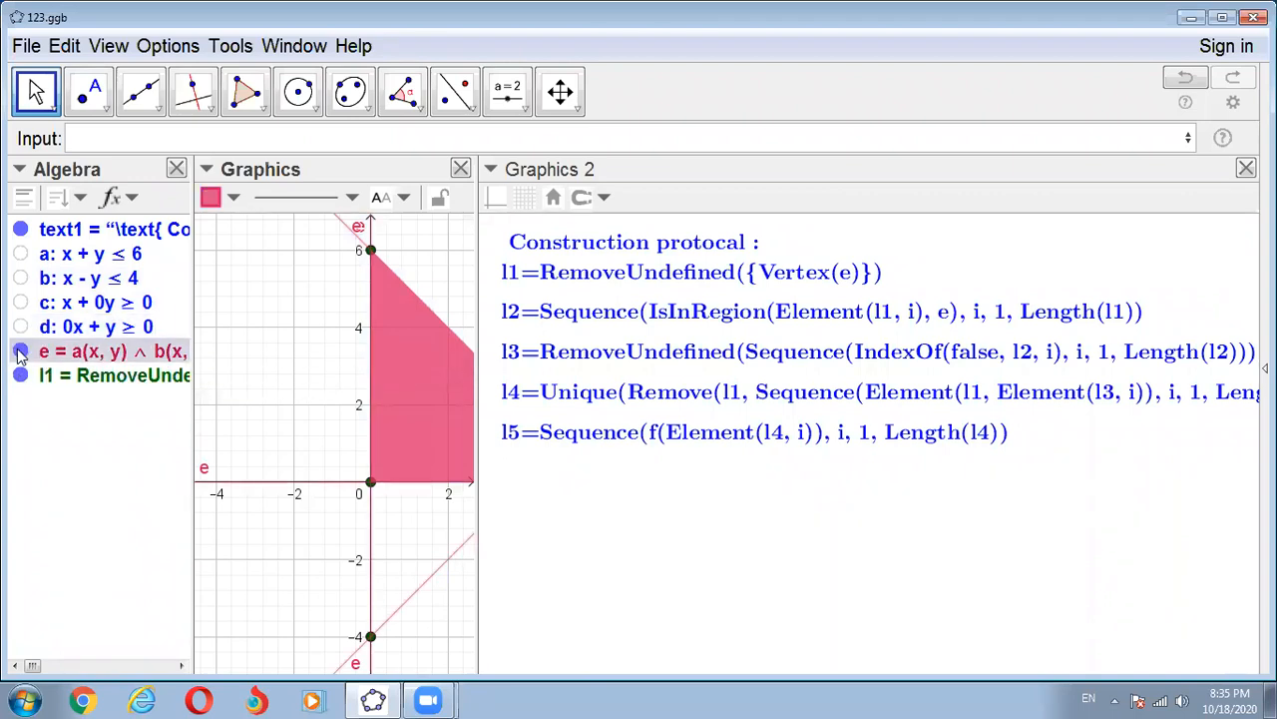
click(21, 353)
click(20, 353)
click(21, 254)
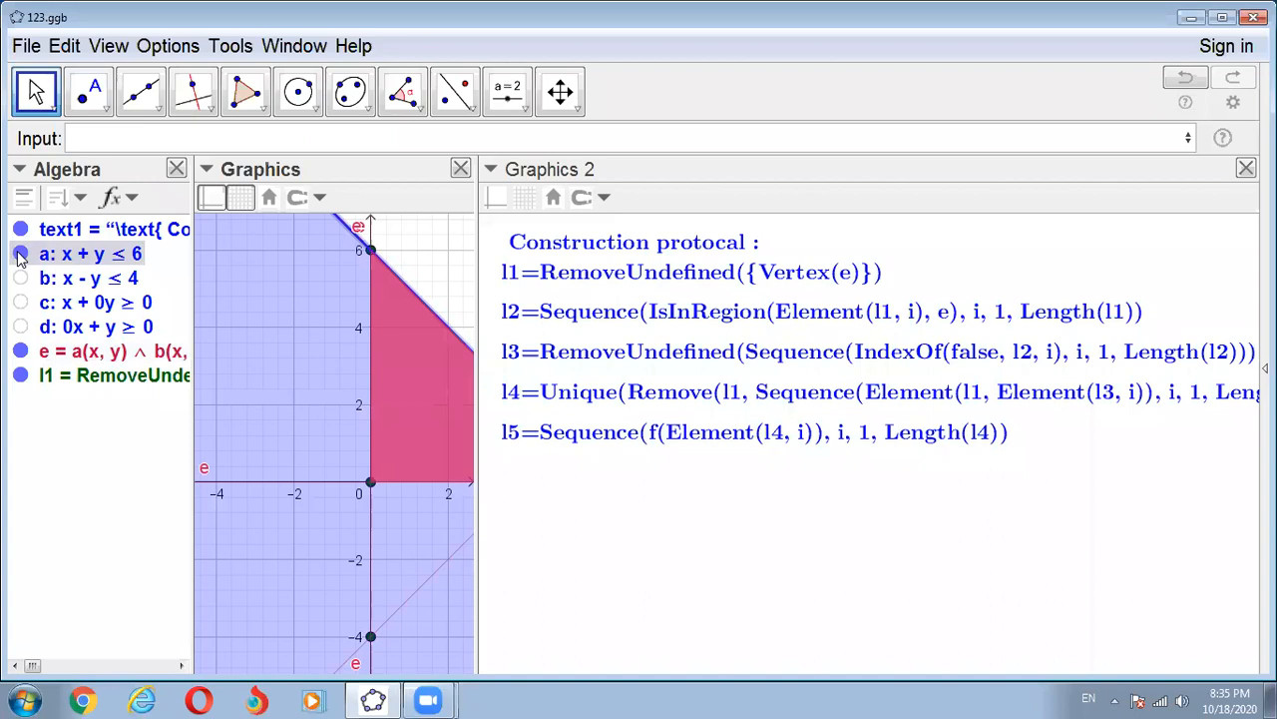
click(20, 255)
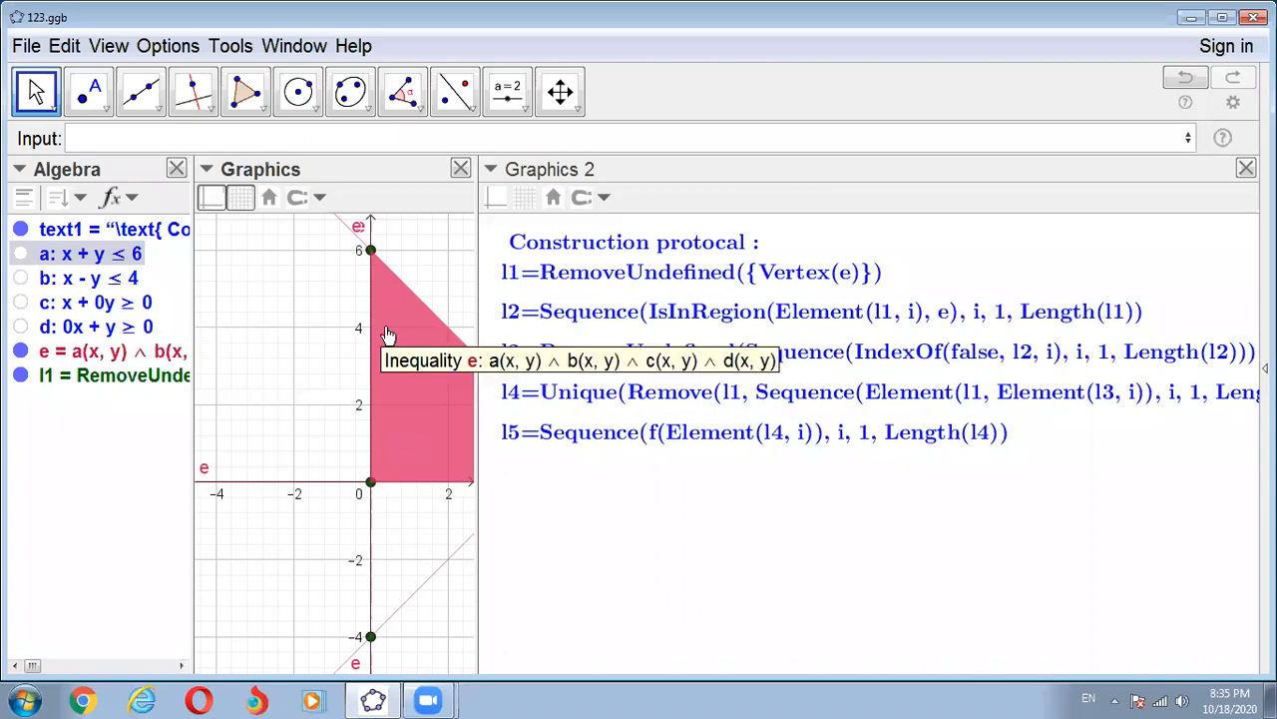
- Start a four-argument Sequence command (expression, variable, start value, end value) with IsInRegion as its expression
click(80, 138)
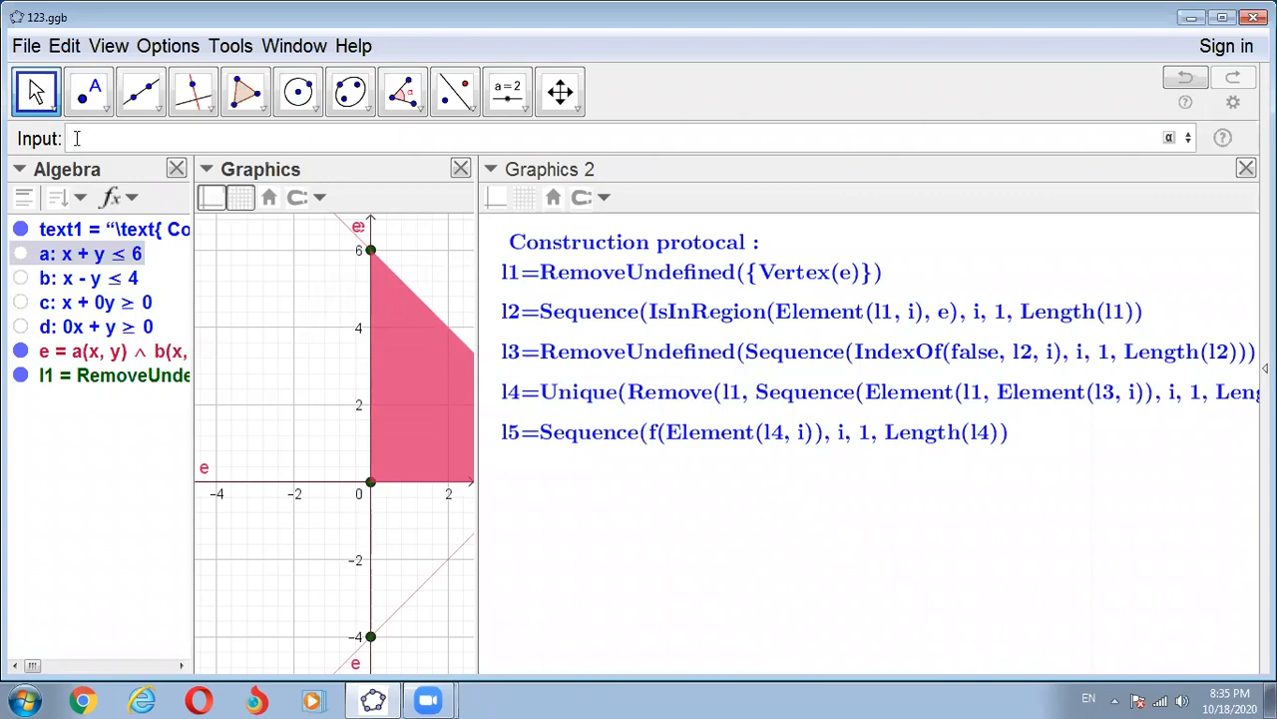
text(Seque)
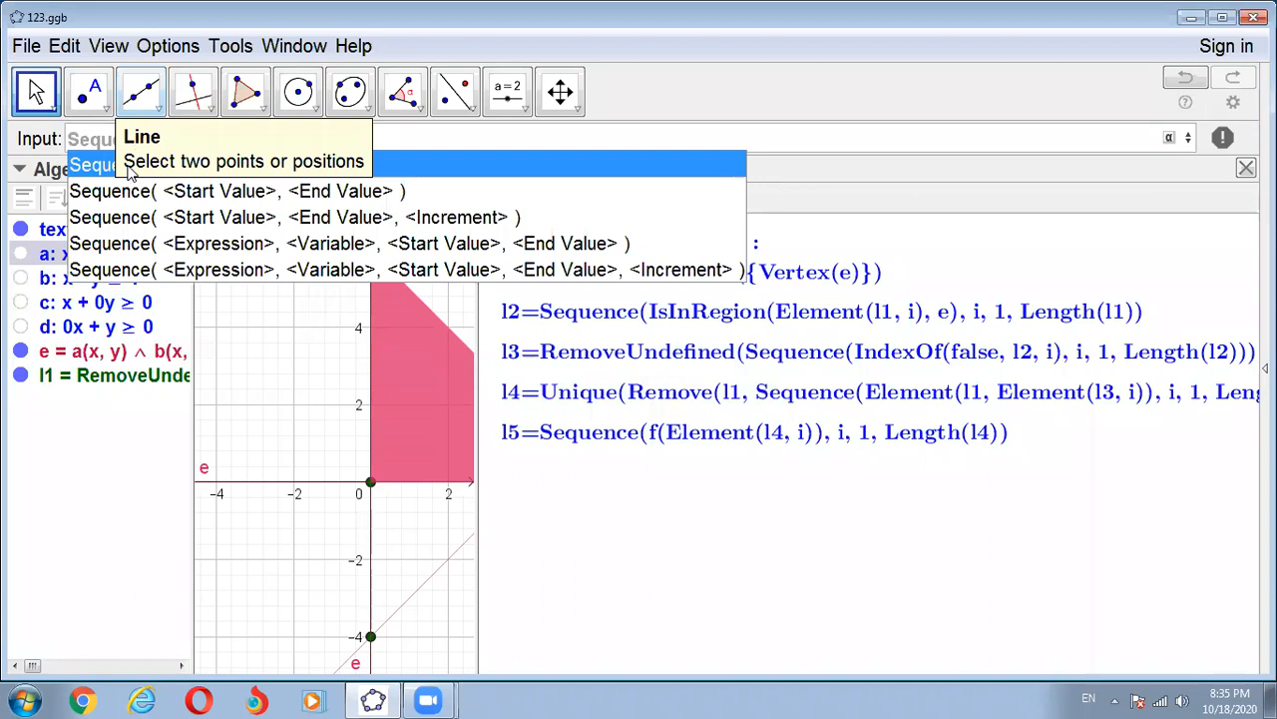
click(135, 249)
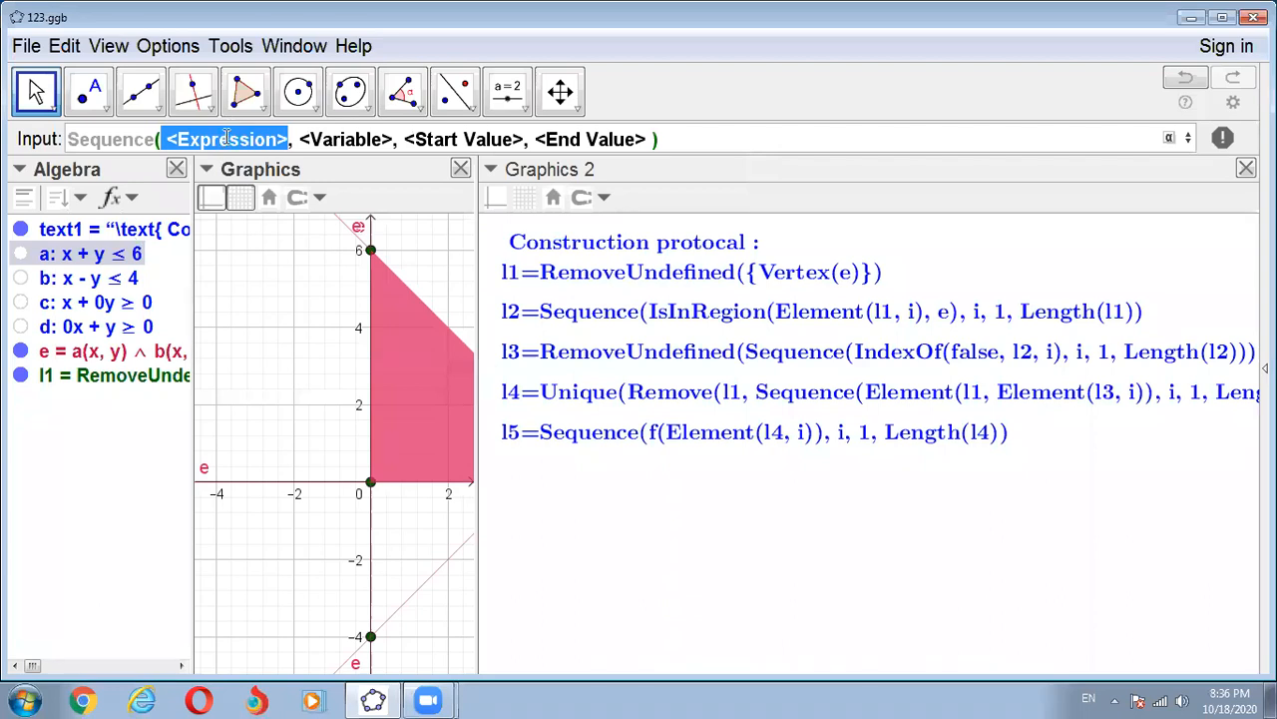
text(Is)
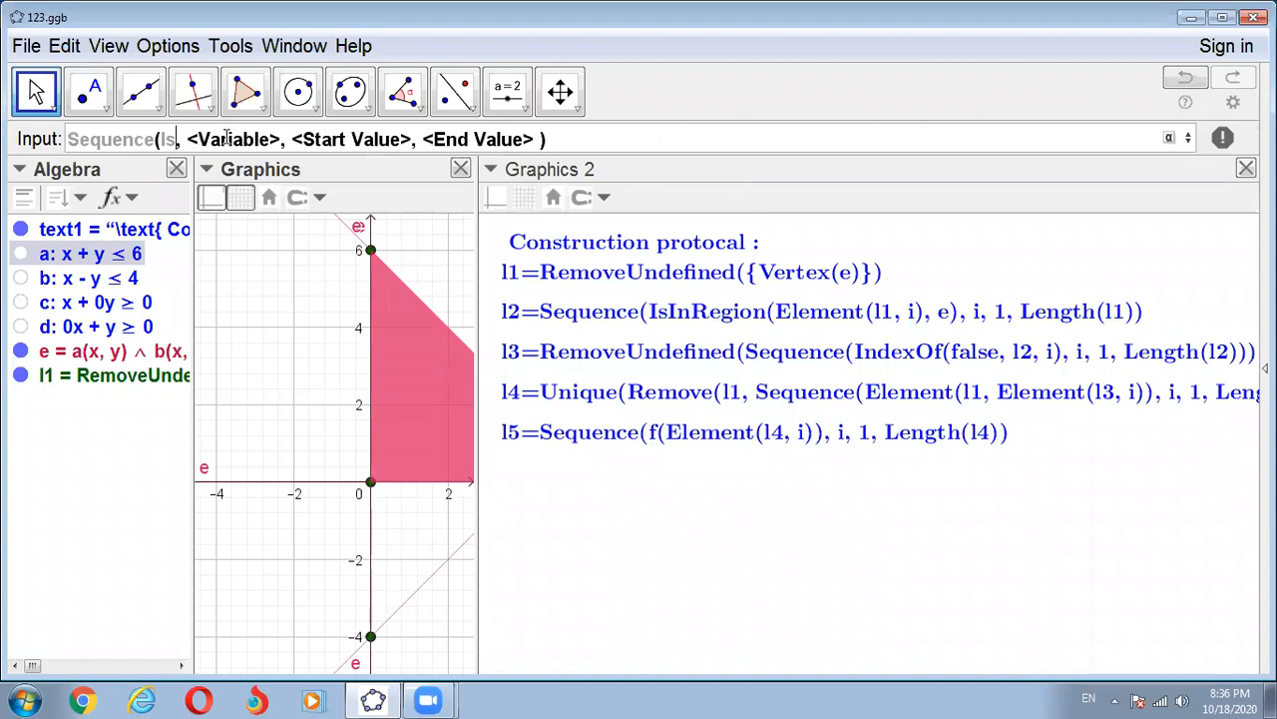
text(in)
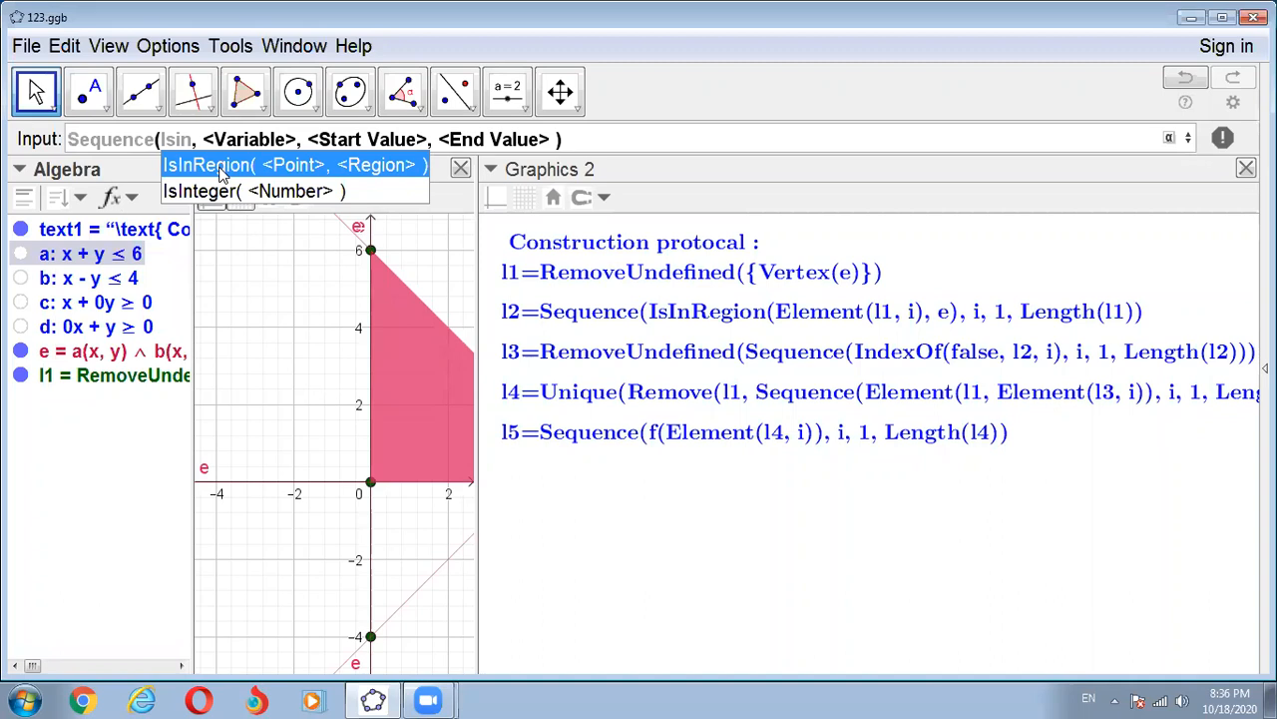
click(224, 175)
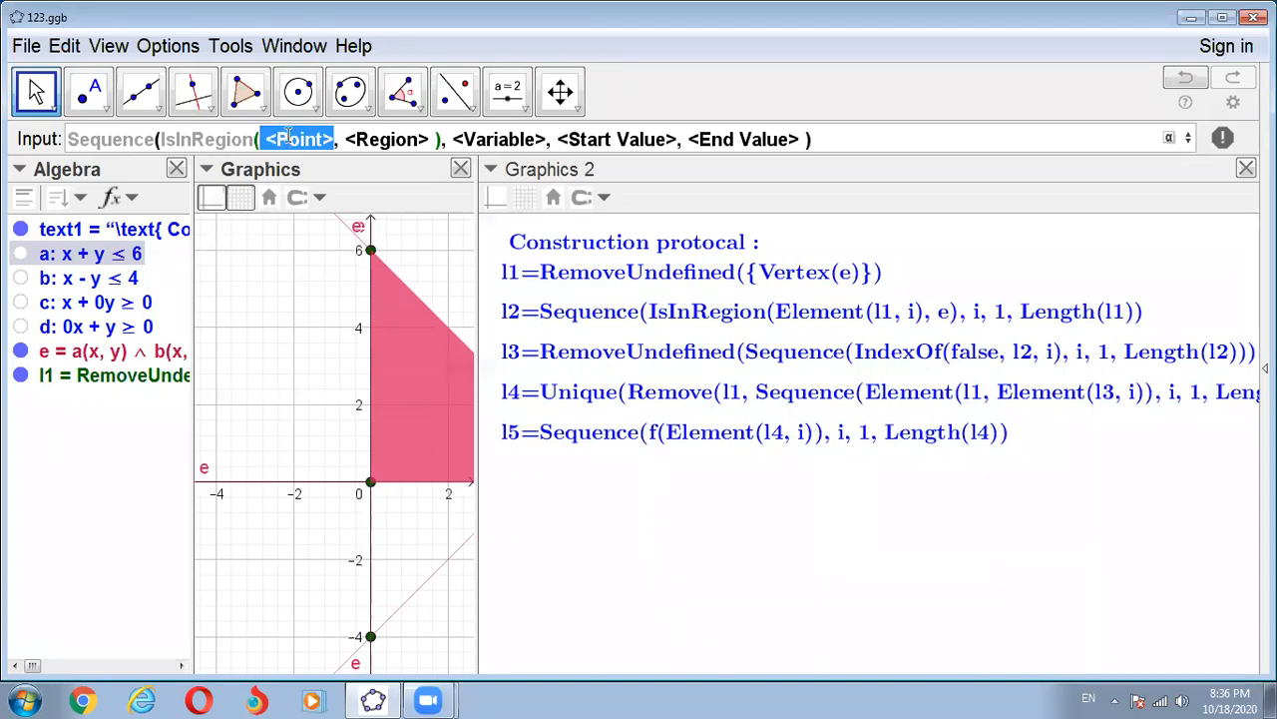
- Fill the IsInRegion arguments with Element(l1, i) as the point and inequality e as the region
text(Eleme)
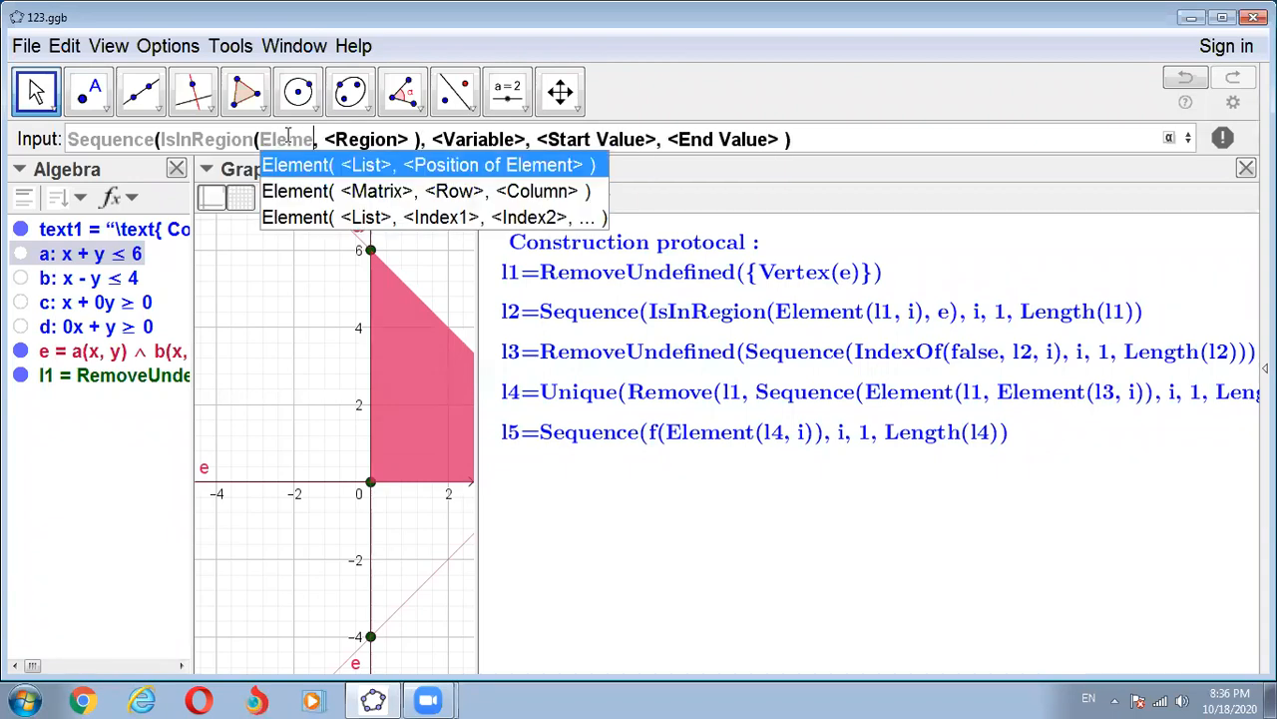
text(n)
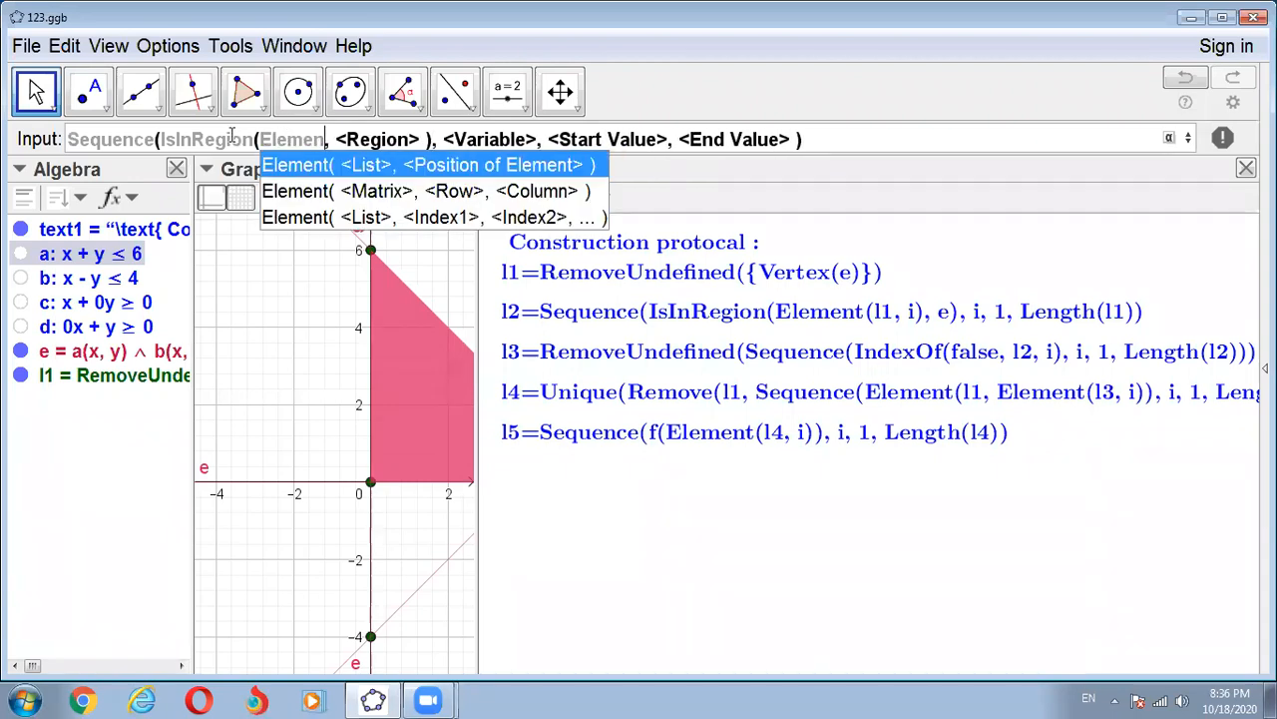
click(332, 170)
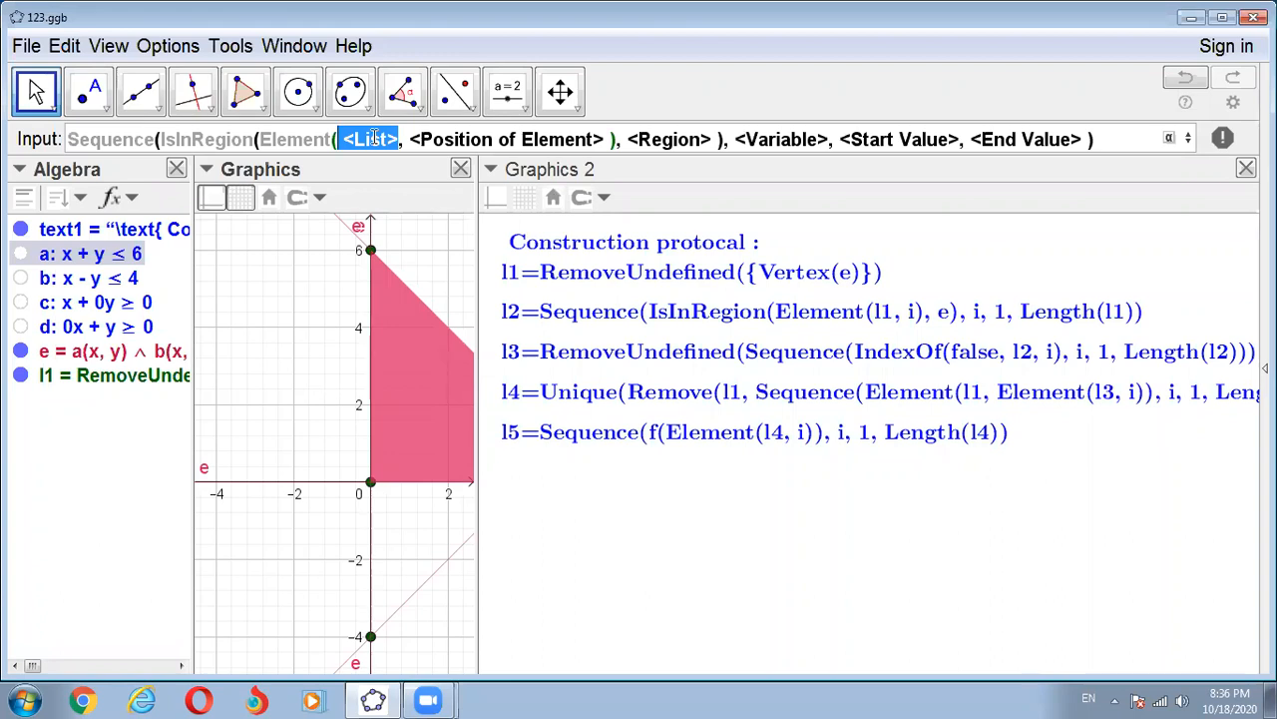
text(l1)
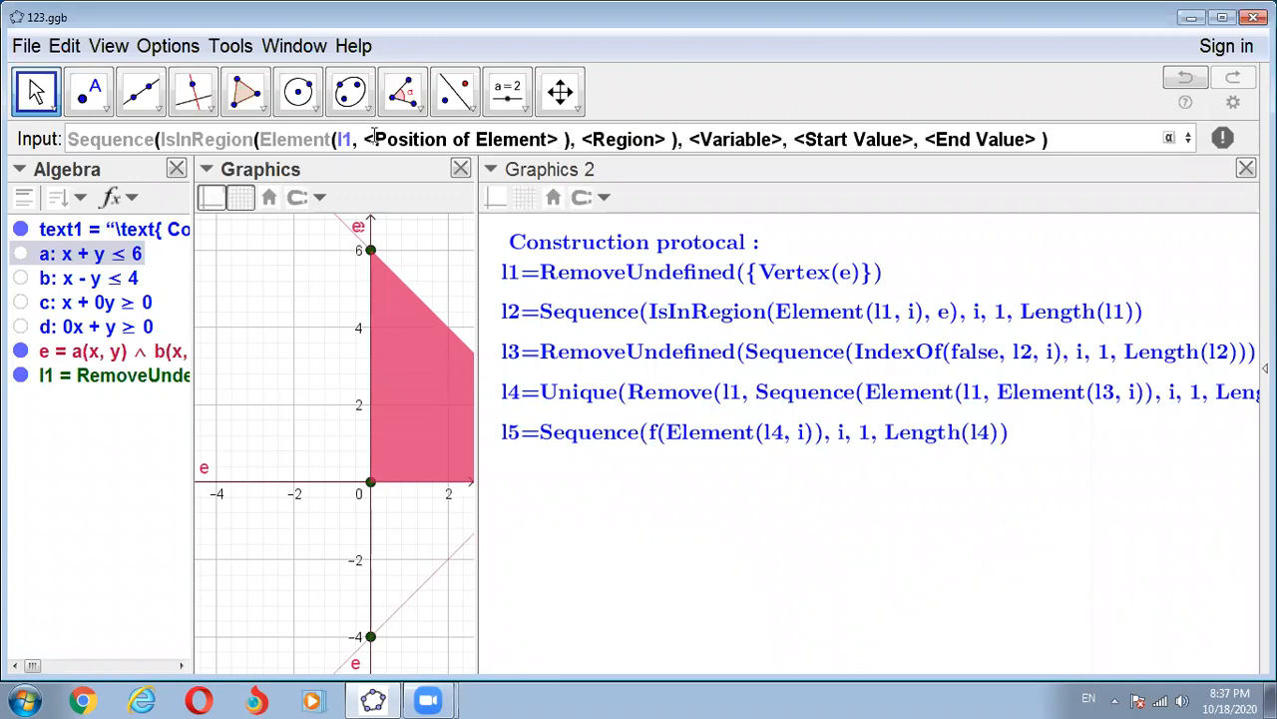
click(372, 138)
text(i)
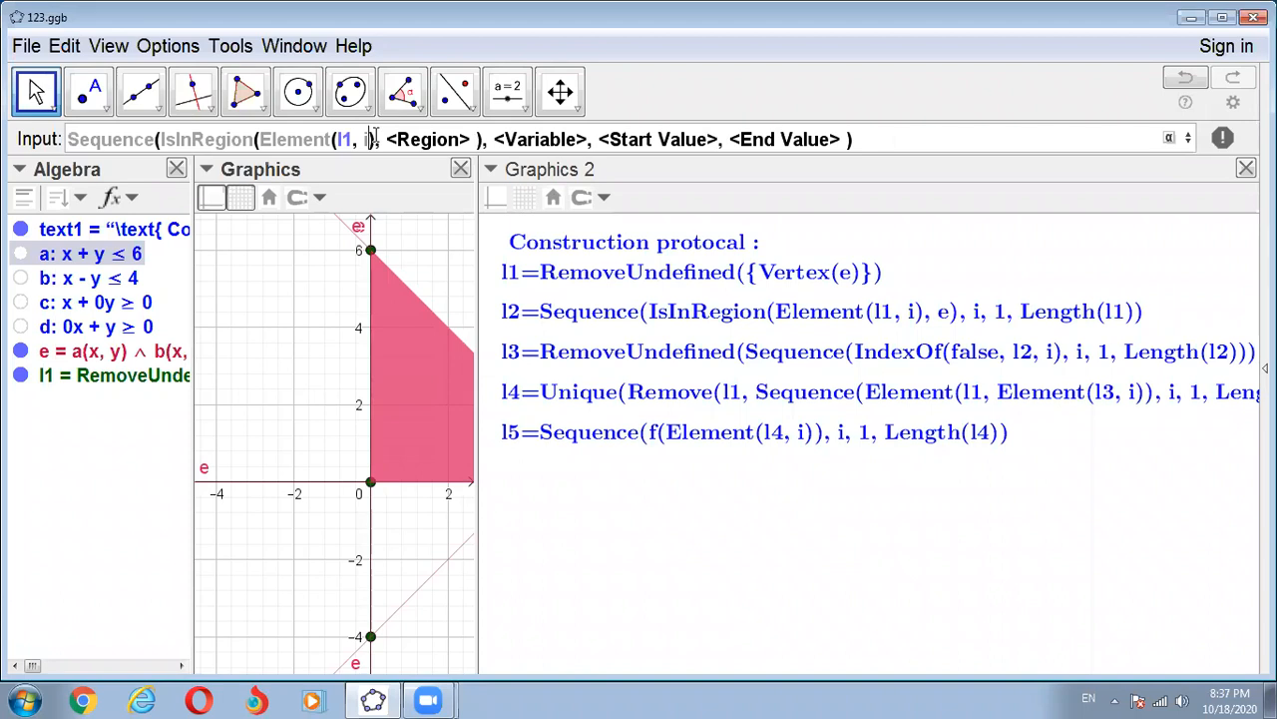
key(Tab)
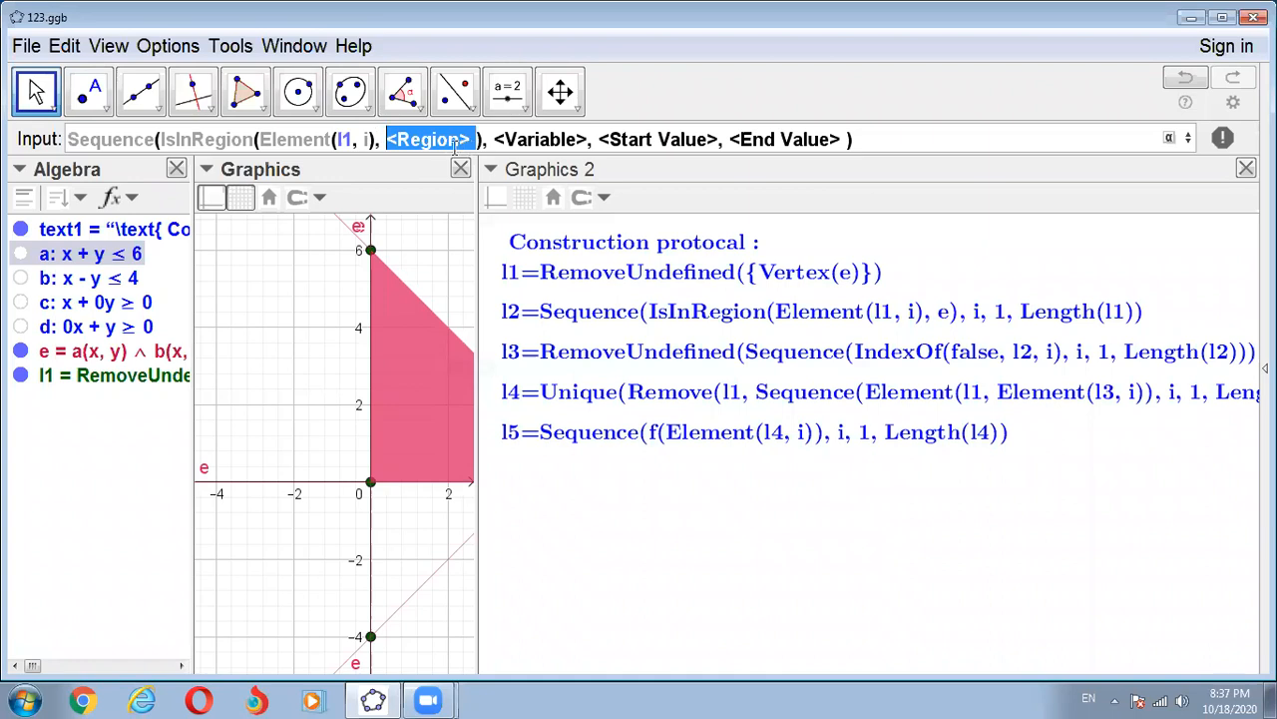
text(e)
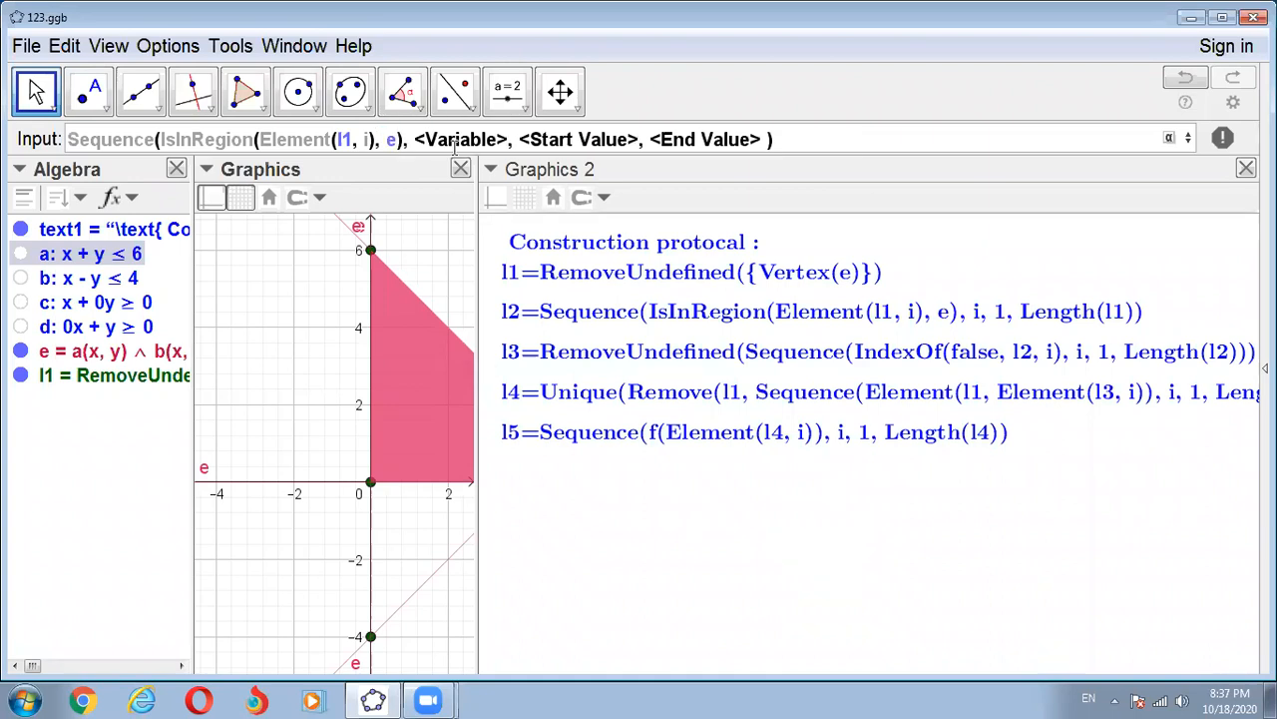
- Complete the Sequence arguments with variable i, start value 1 and end value Length(l1), then clear the whole command without executing it
key(Tab)
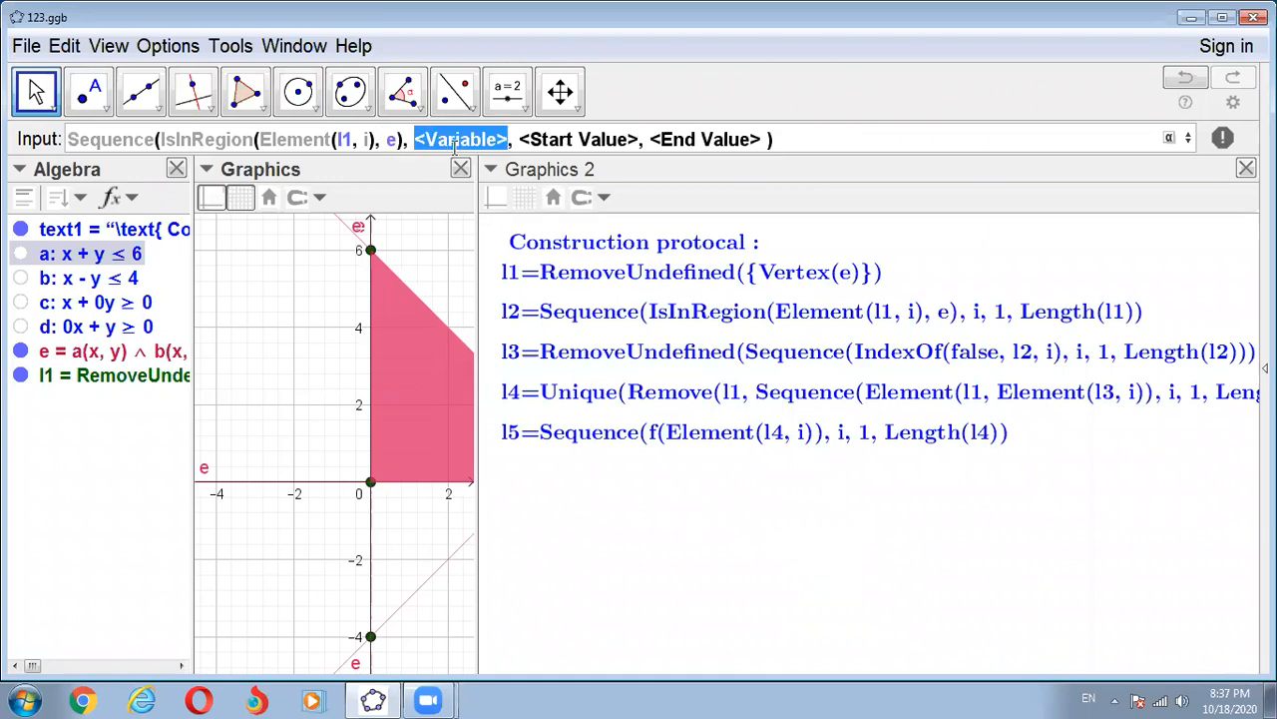
text(i)
key(Tab)
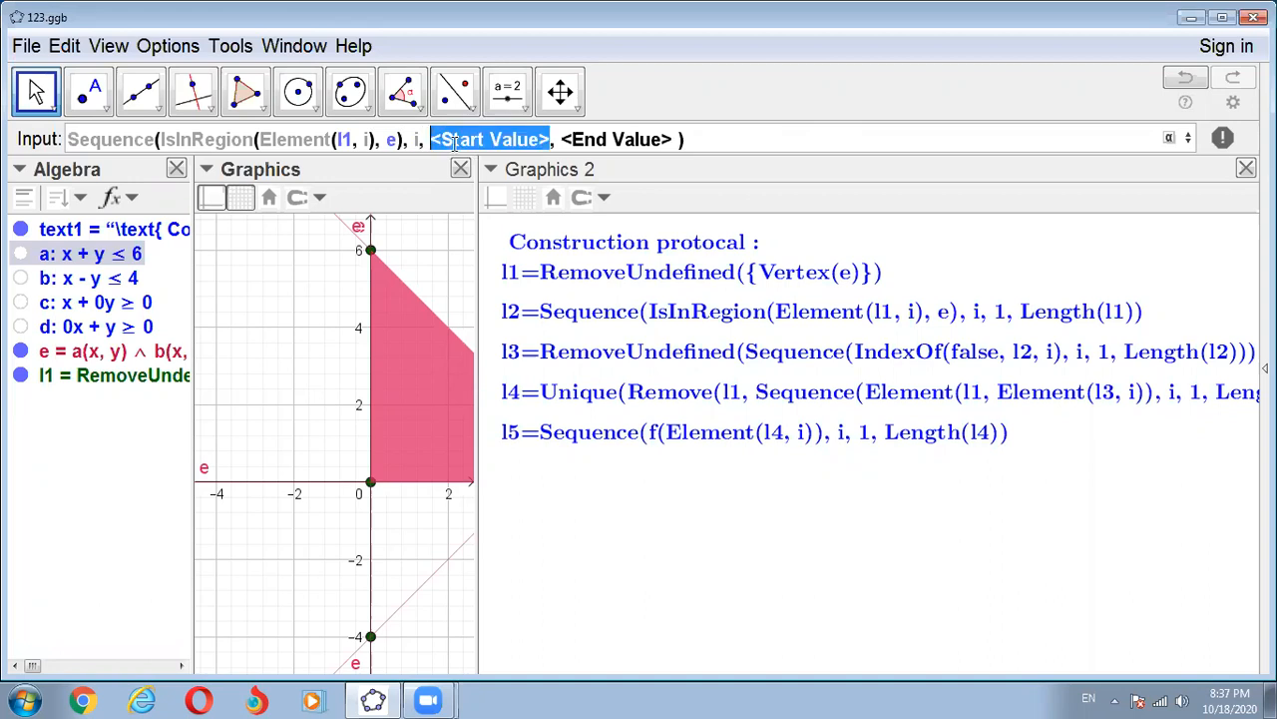
text(1)
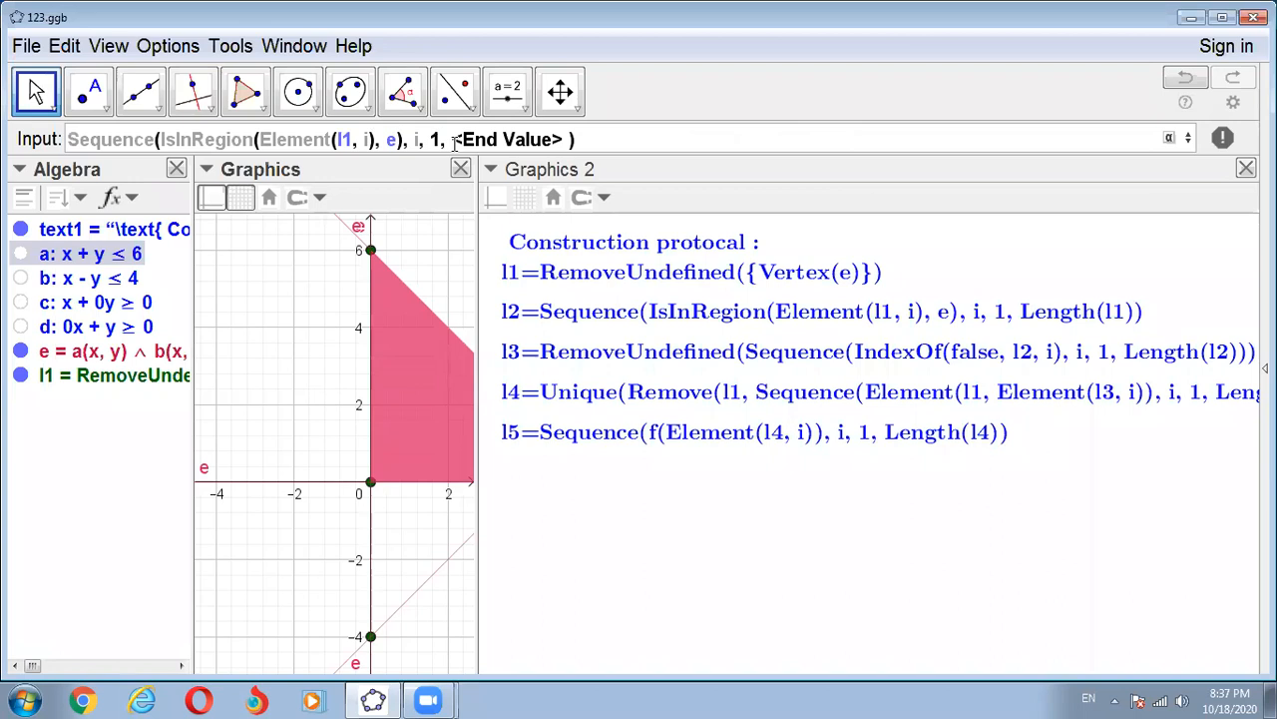
click(455, 142)
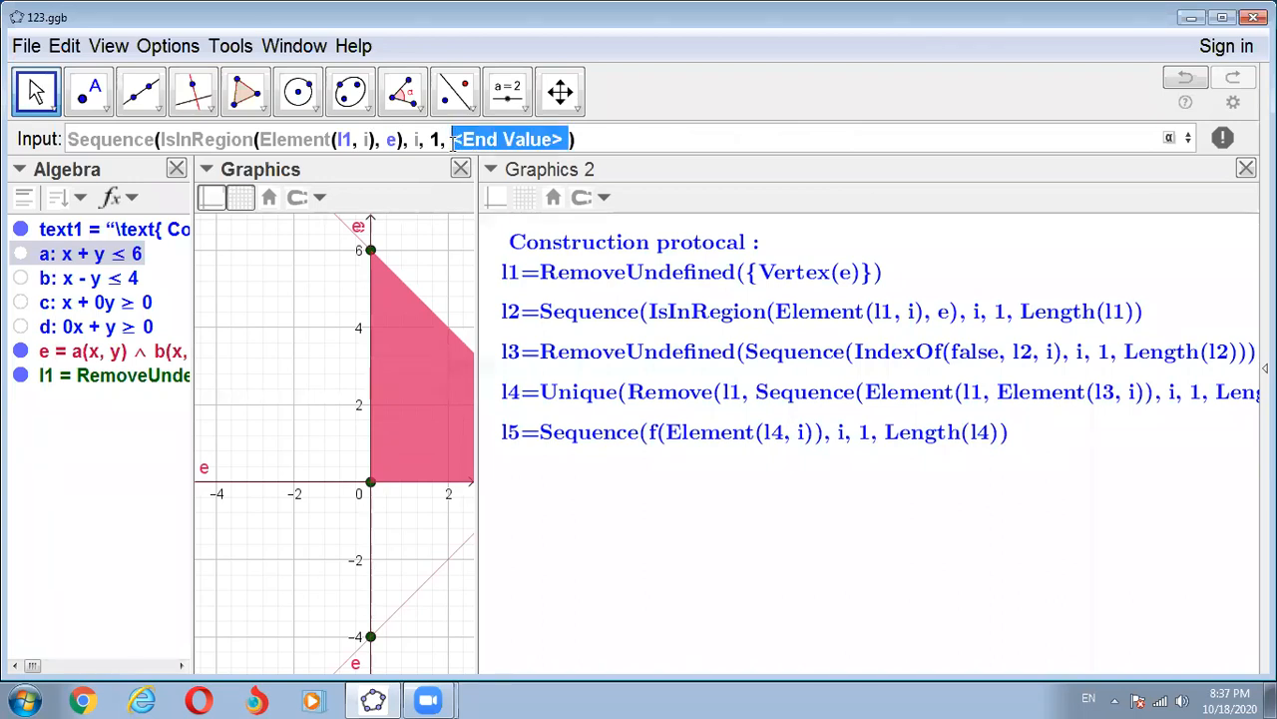
text(Leng)
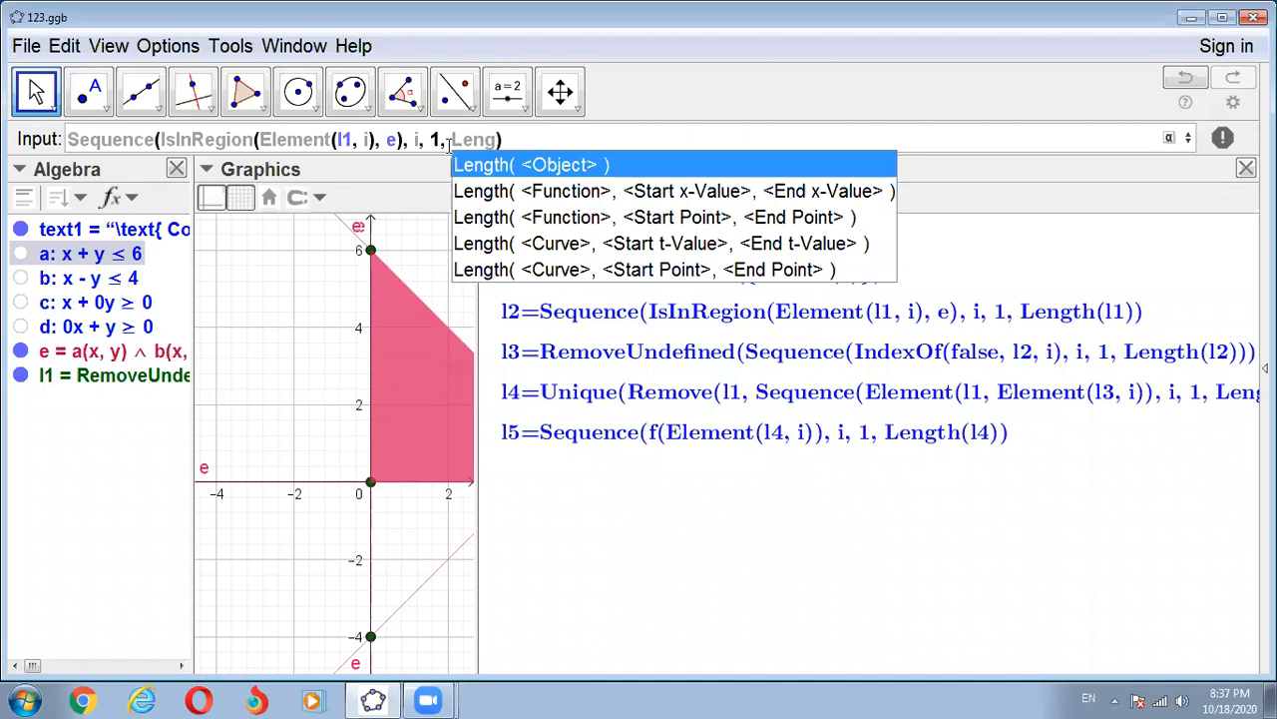
click(496, 166)
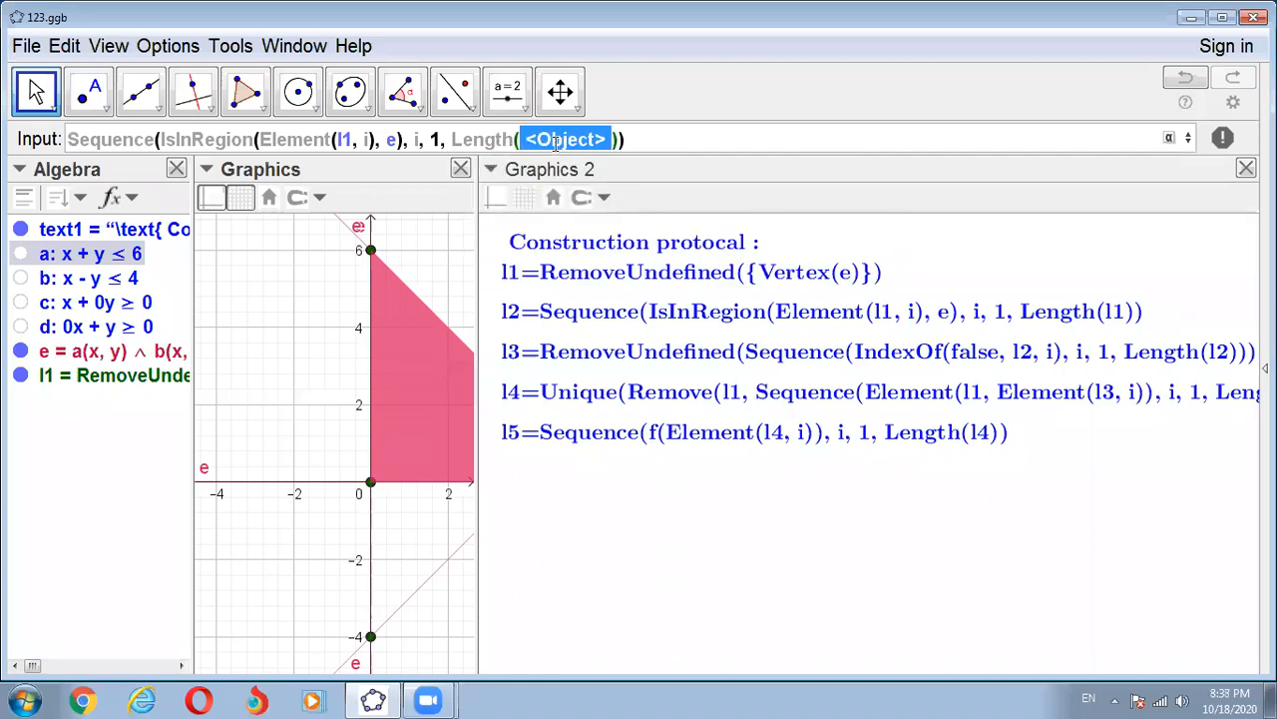
key(BackSpace)
text(l1)
key(End)
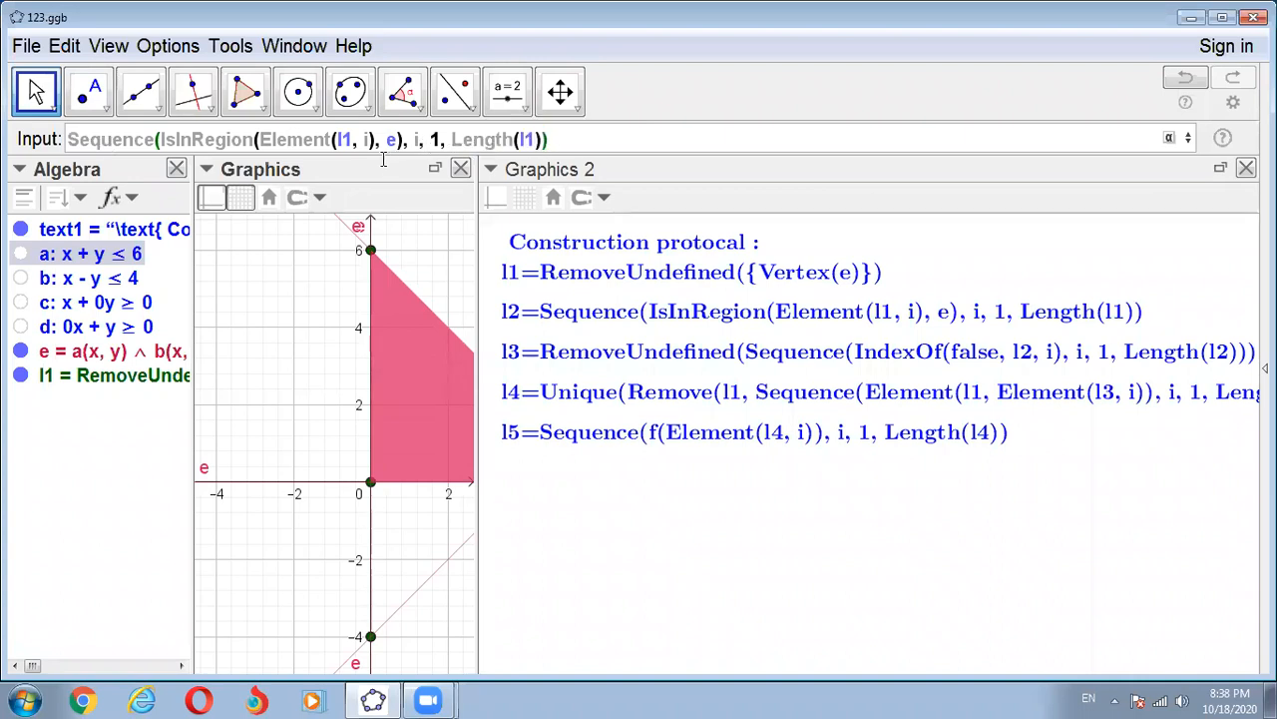
triple_click(67, 139)
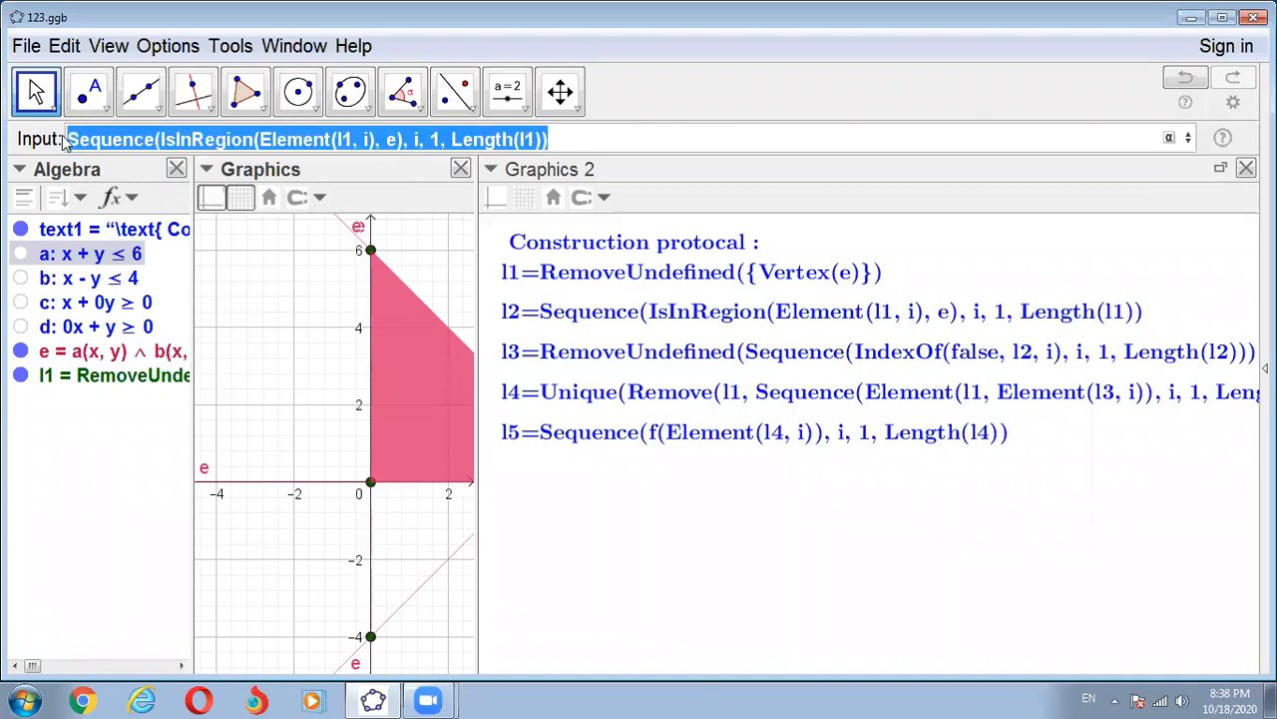
key(BackSpace)
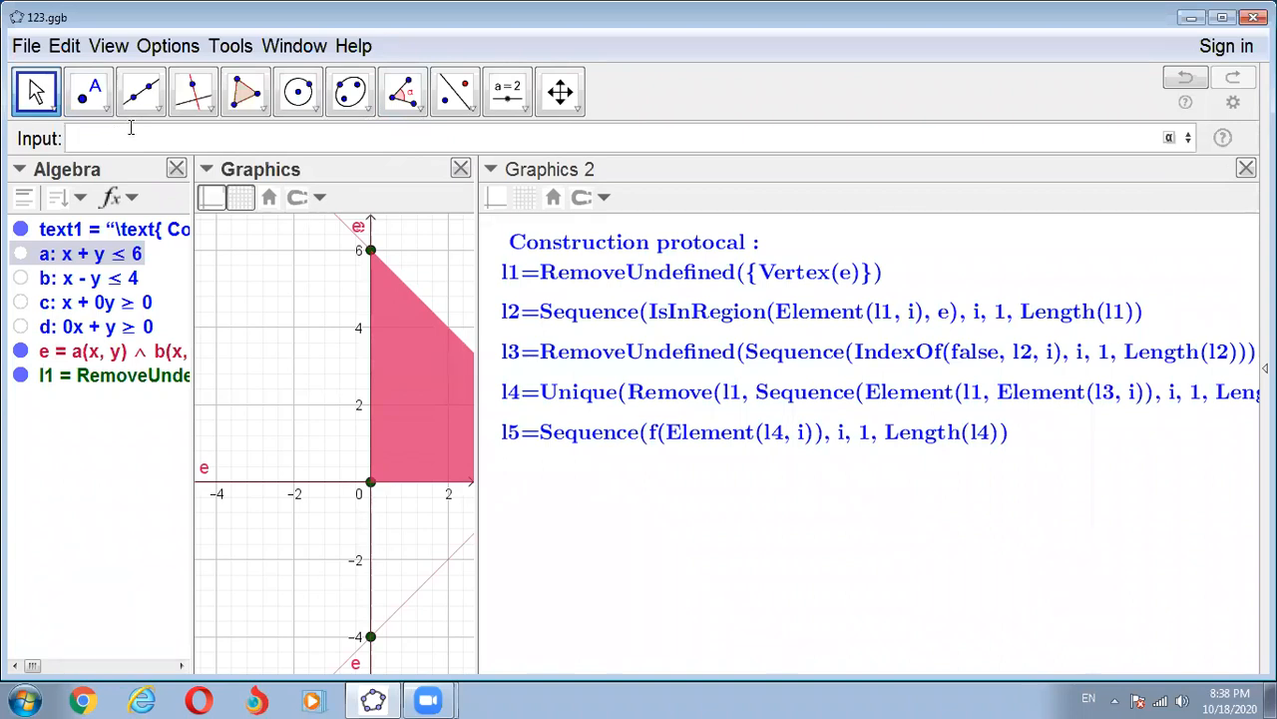
- Begin the command for l2 again as a four-argument Sequence containing IsInRegion as its expression
text(Seq)
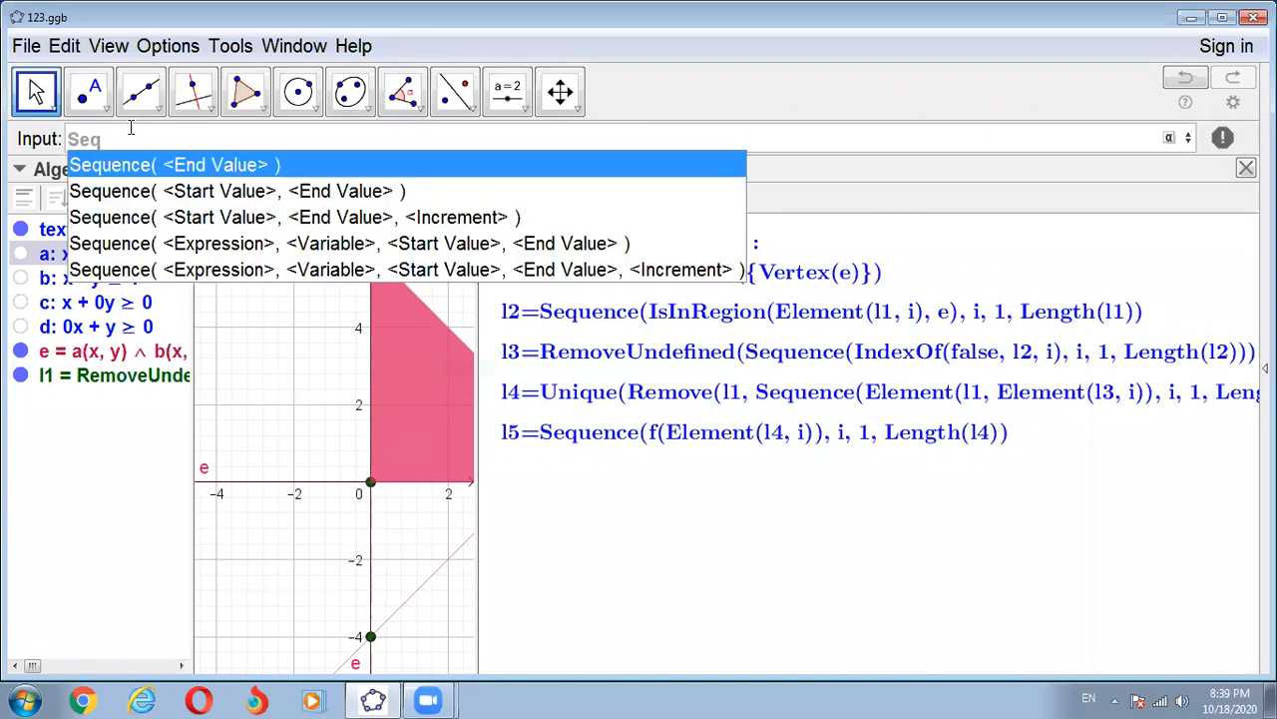
click(231, 245)
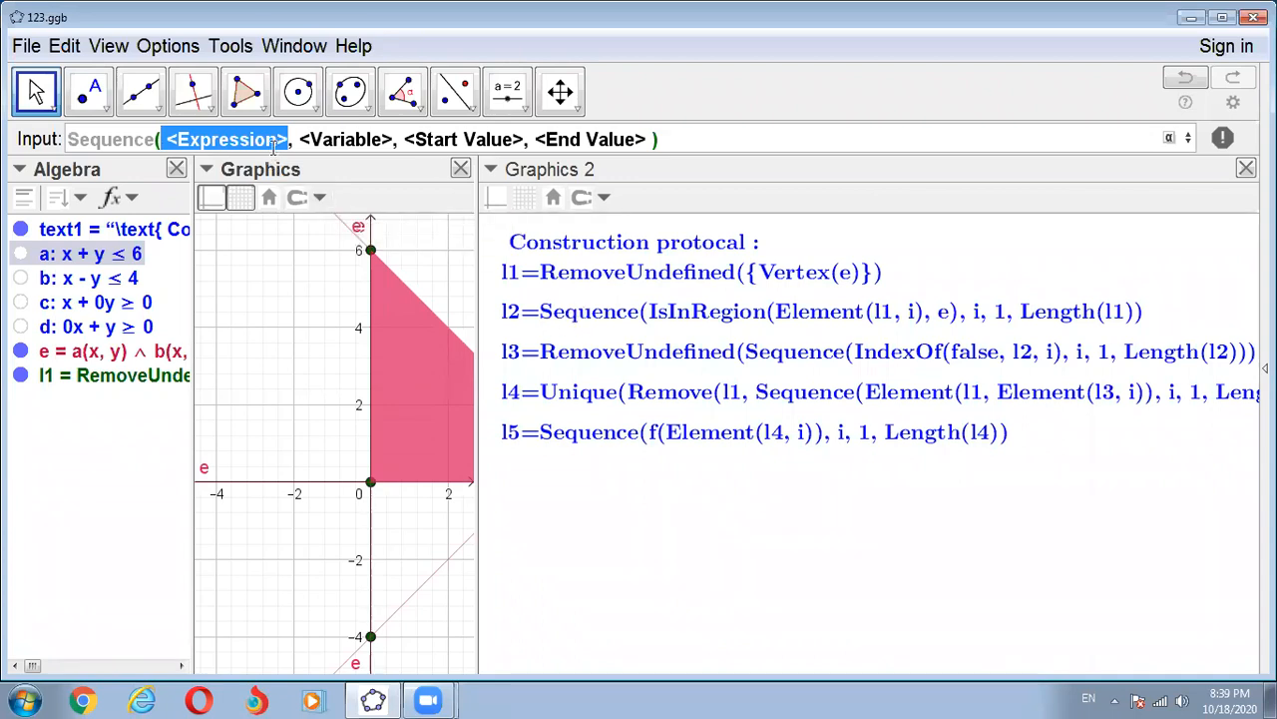
text(ls)
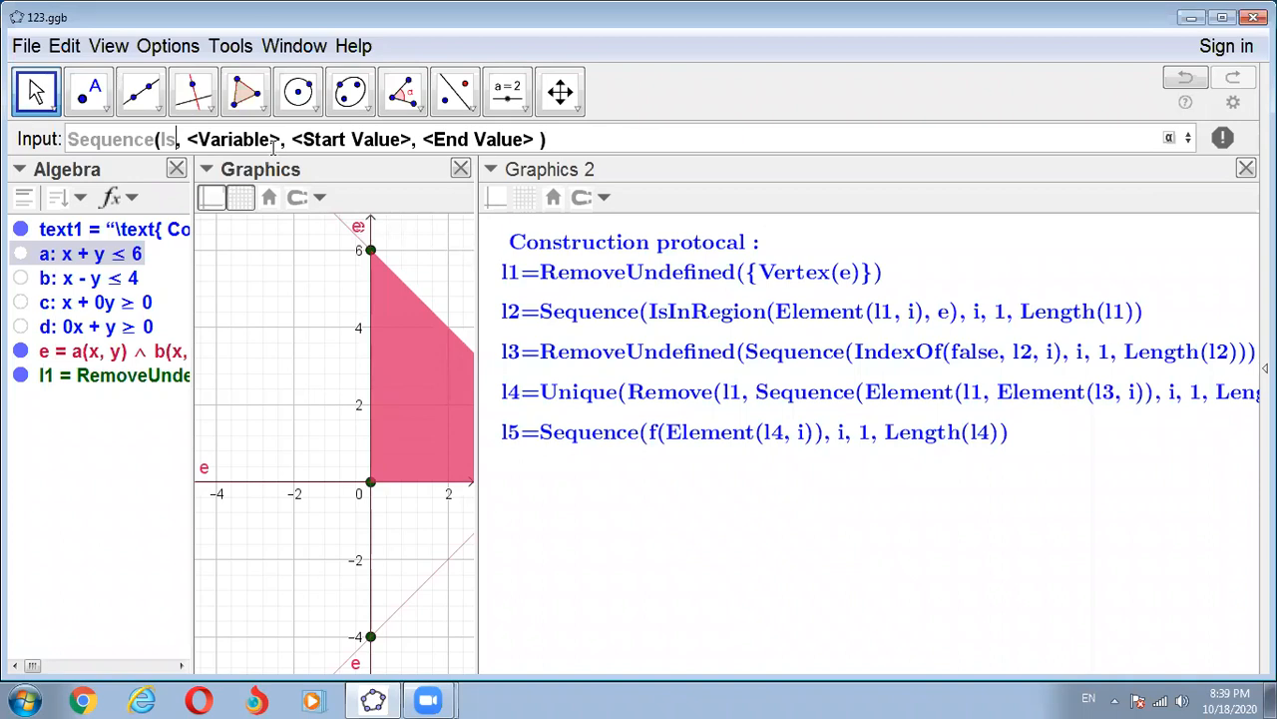
text(I)
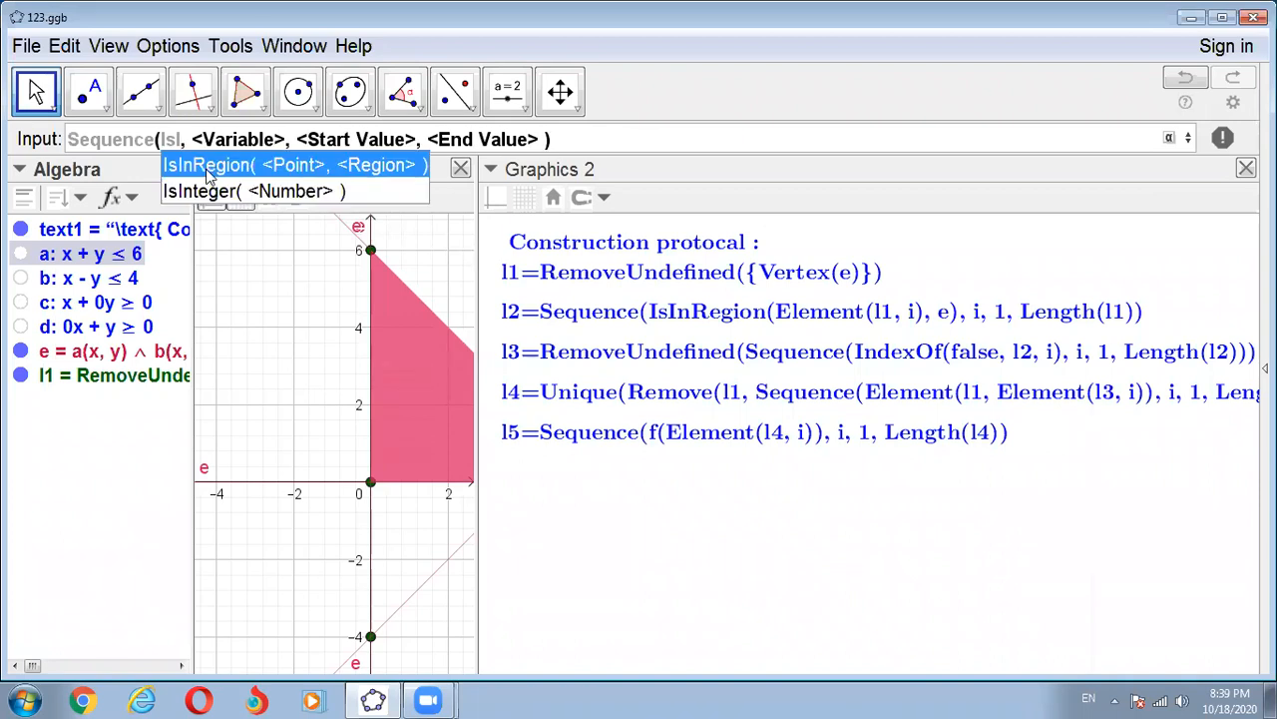
click(210, 174)
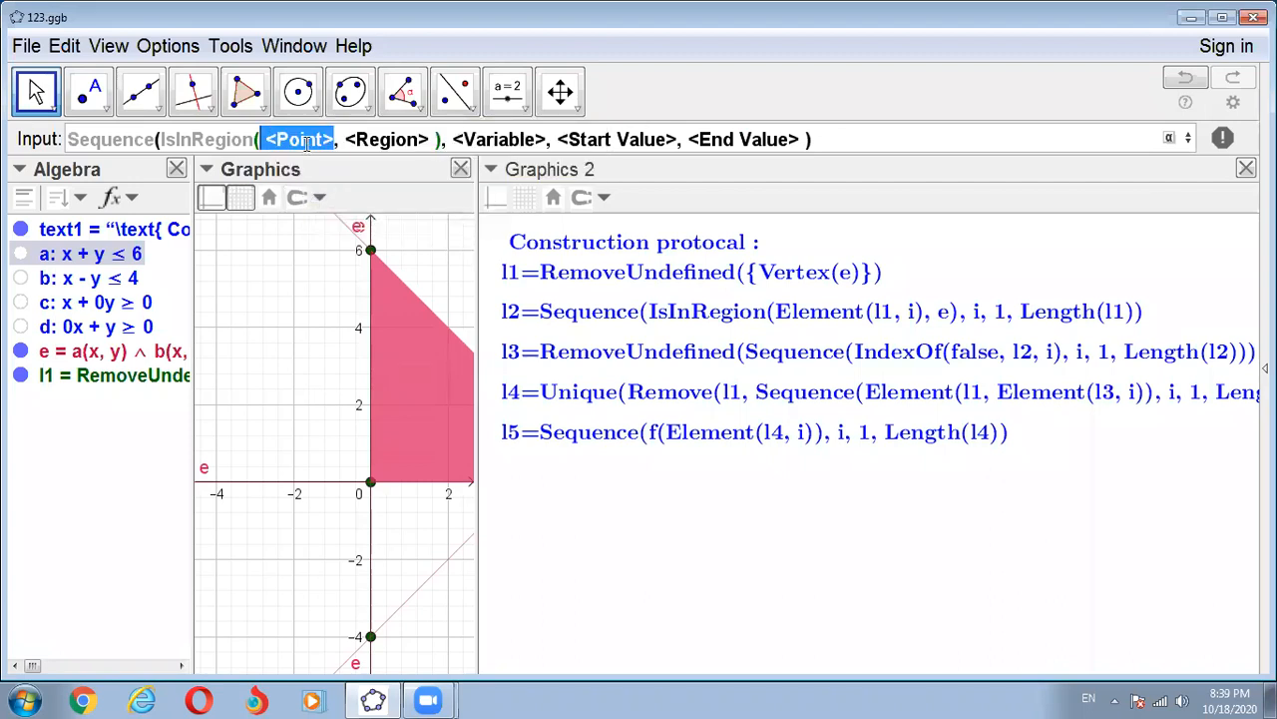
- Fill the IsInRegion arguments of the l2 command with Element(l1, i) as the point and e as the region
text(El)
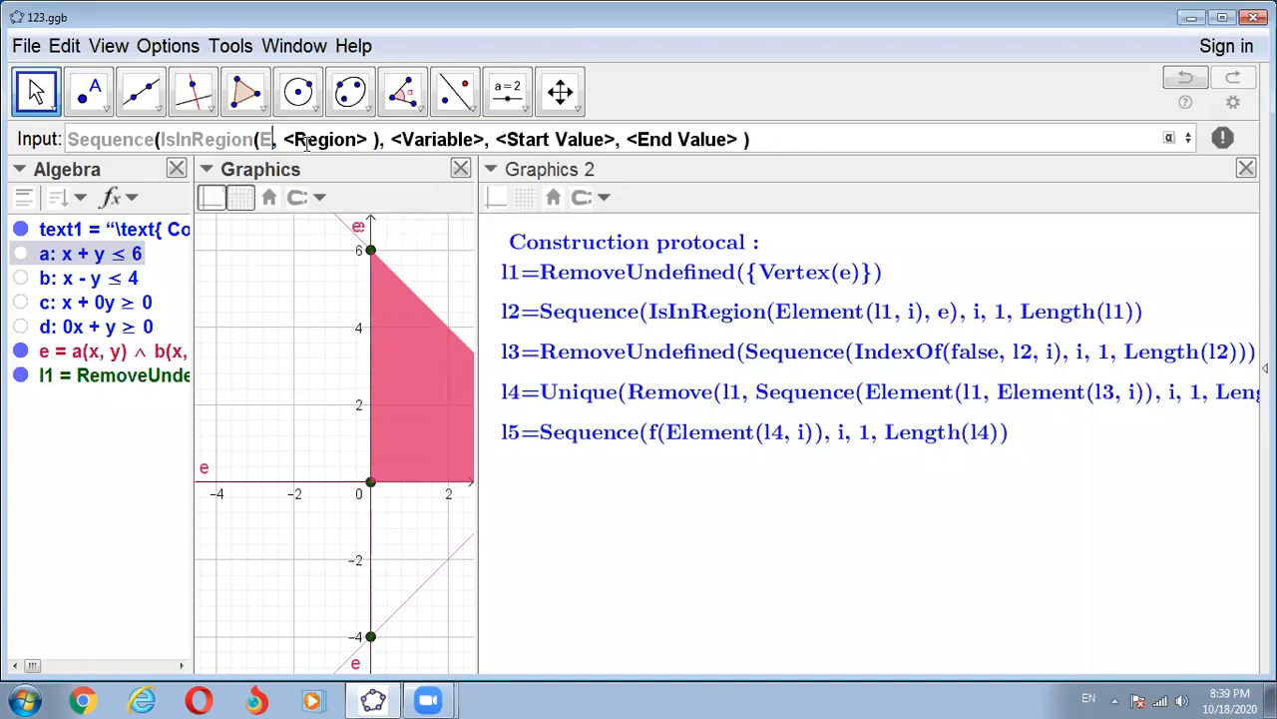
text(e)
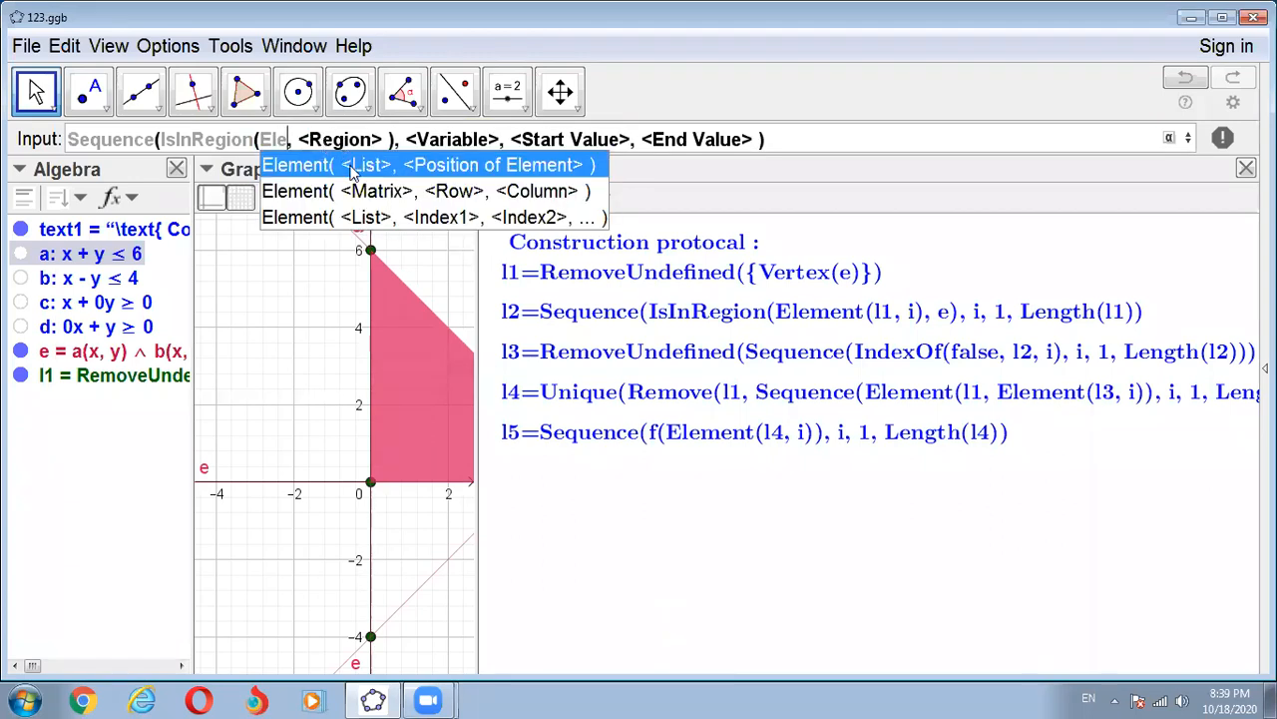
click(349, 165)
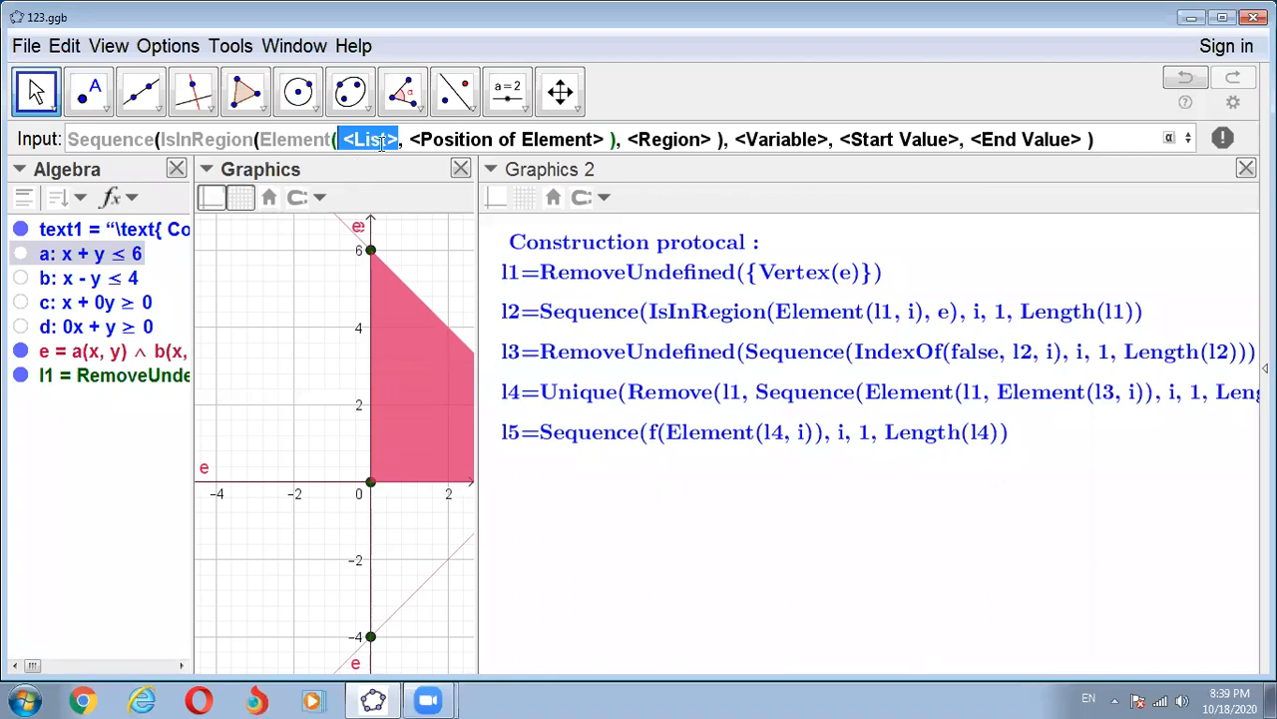
text(l)
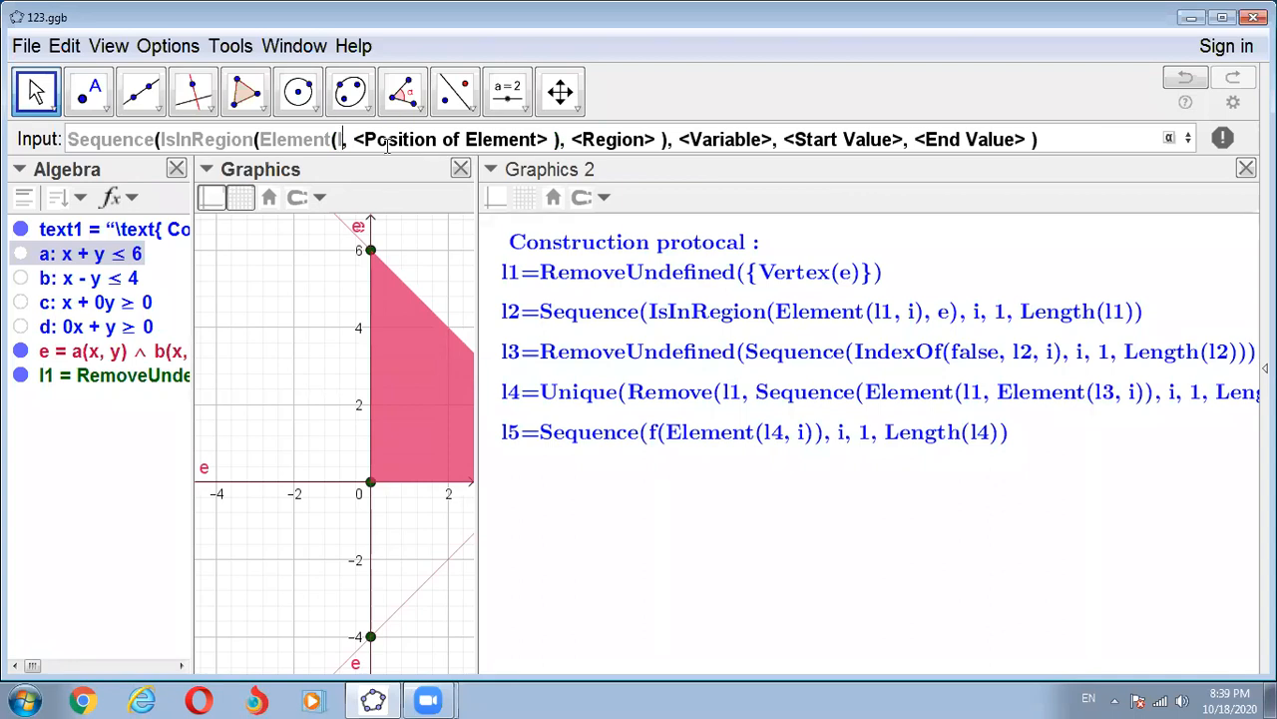
text(1)
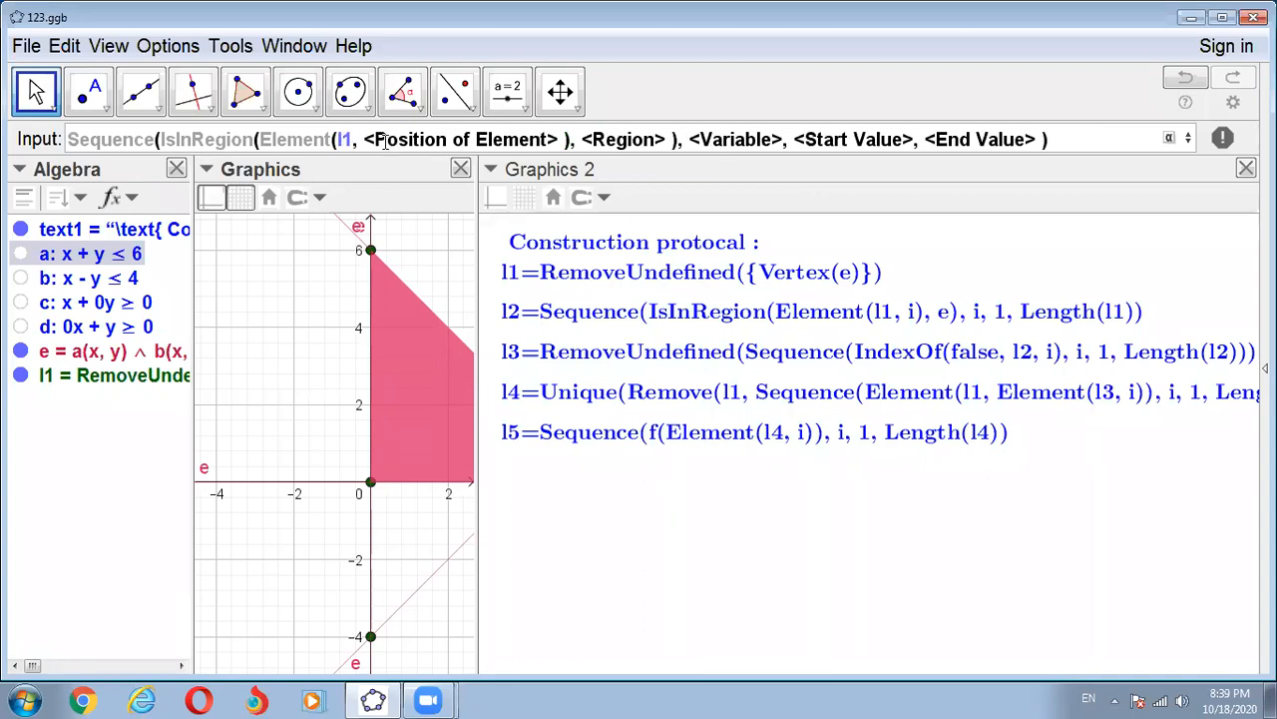
click(384, 140)
text(i)
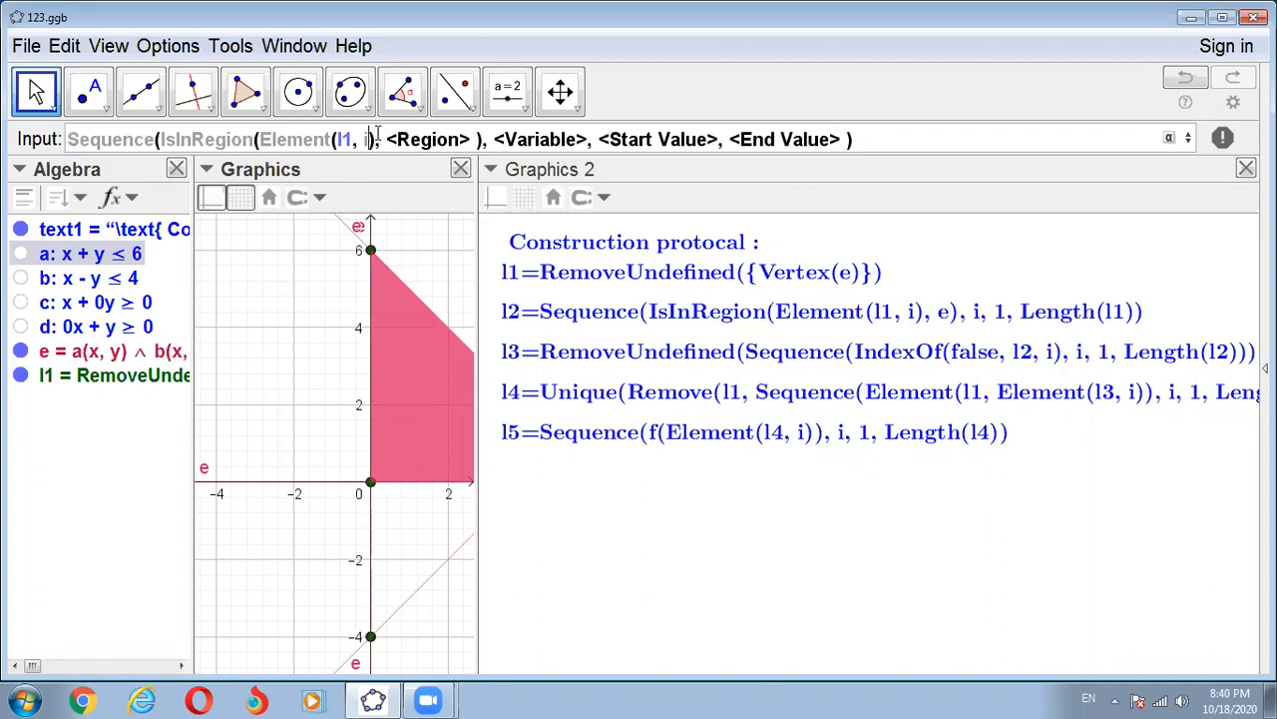
click(379, 136)
text(e)
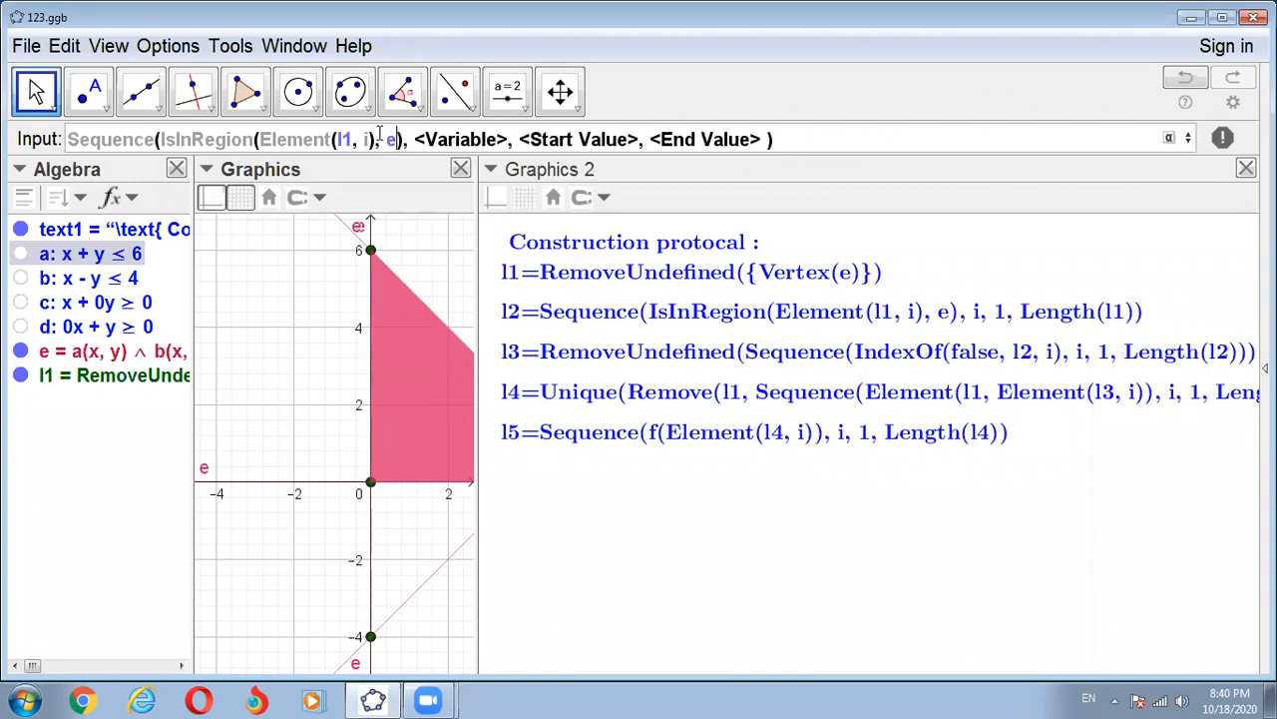
- Complete the Sequence with variable i, start value 1 and end value Length(l1), and execute it to create list l2
key(Tab)
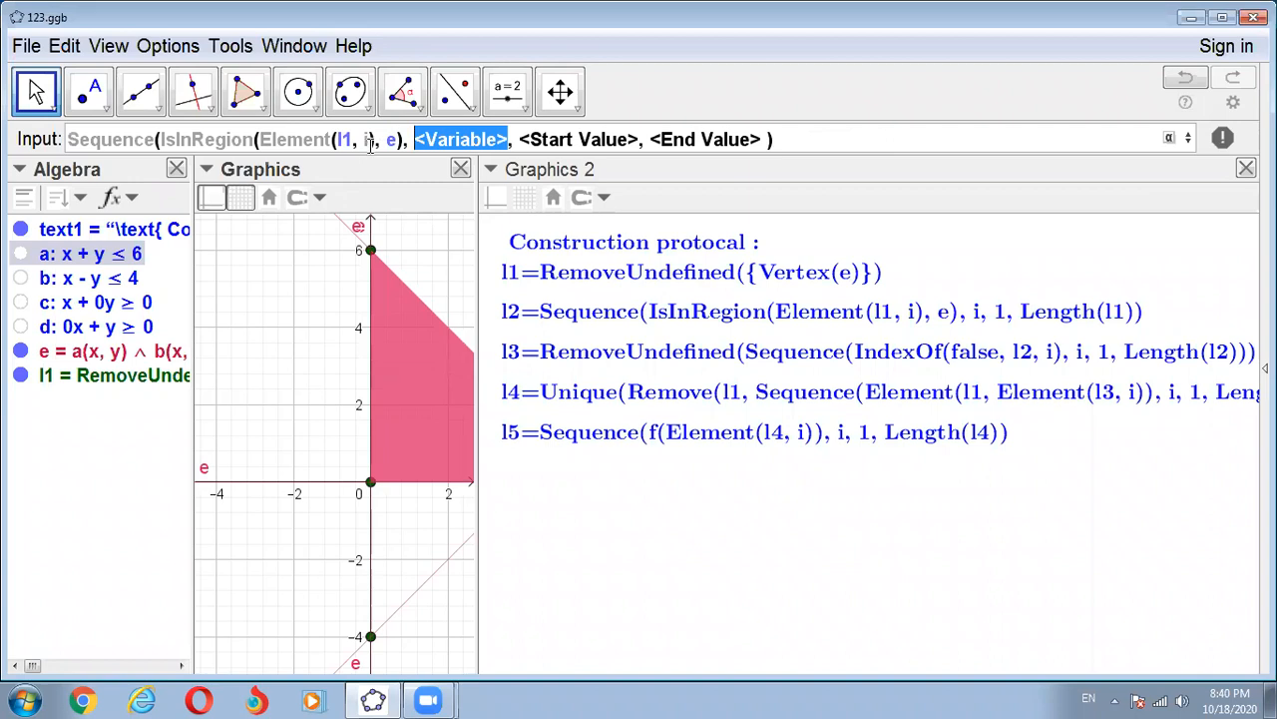
text(i)
key(Tab)
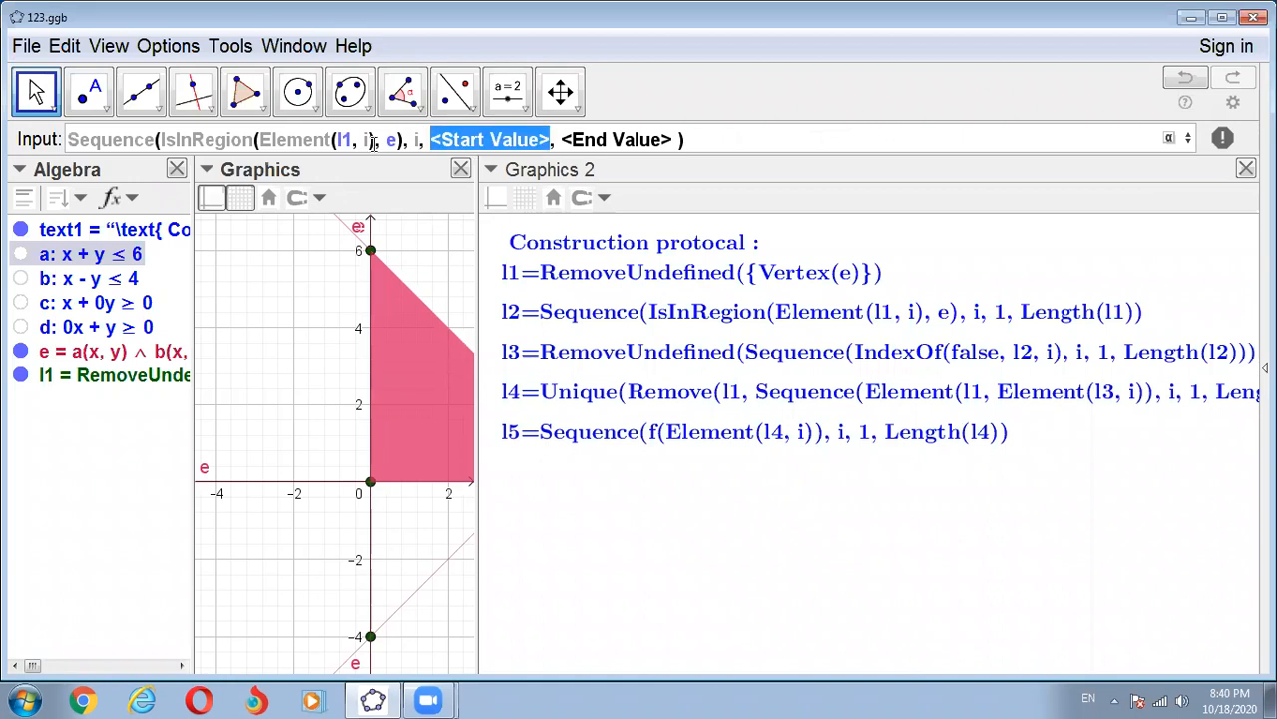
text(1)
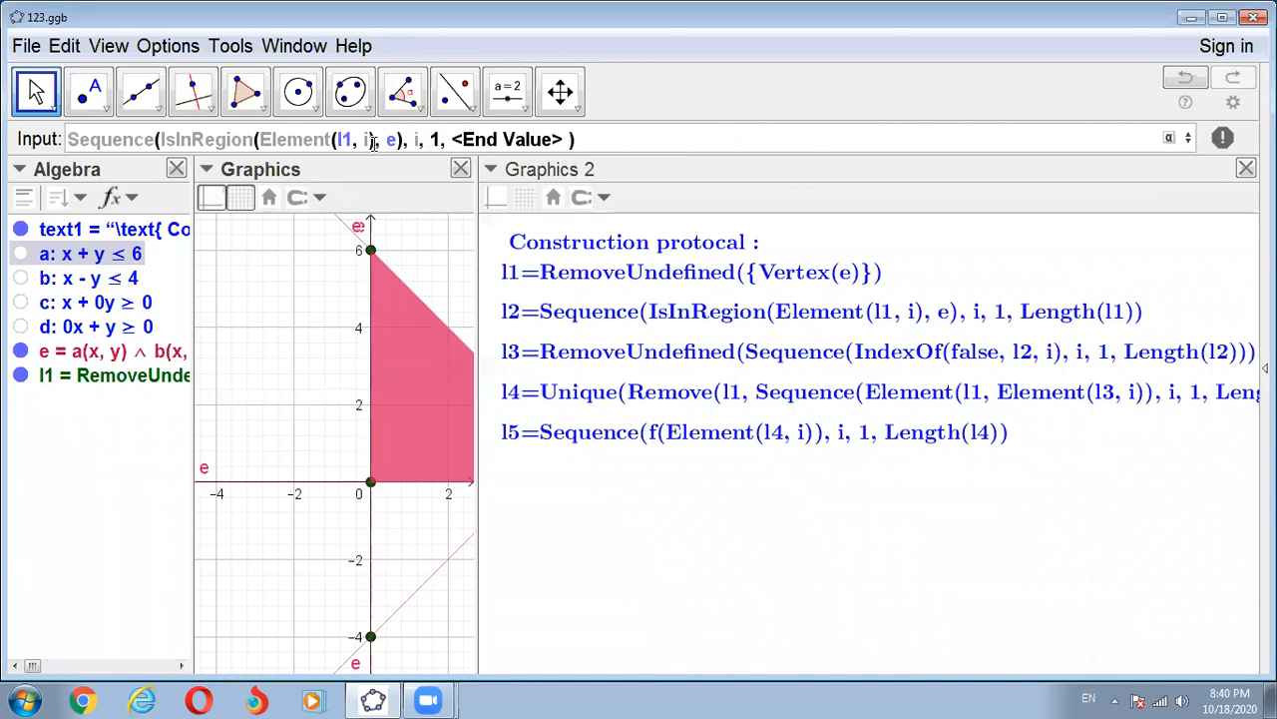
key(Tab)
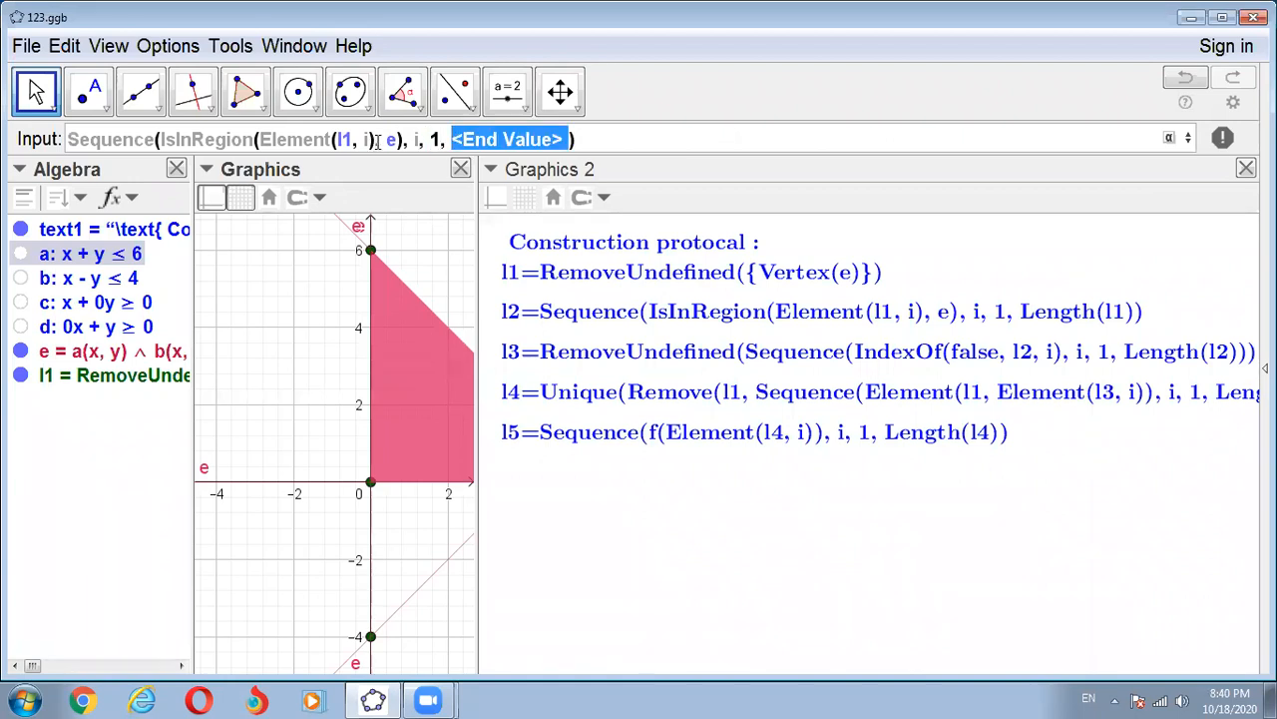
text(Le)
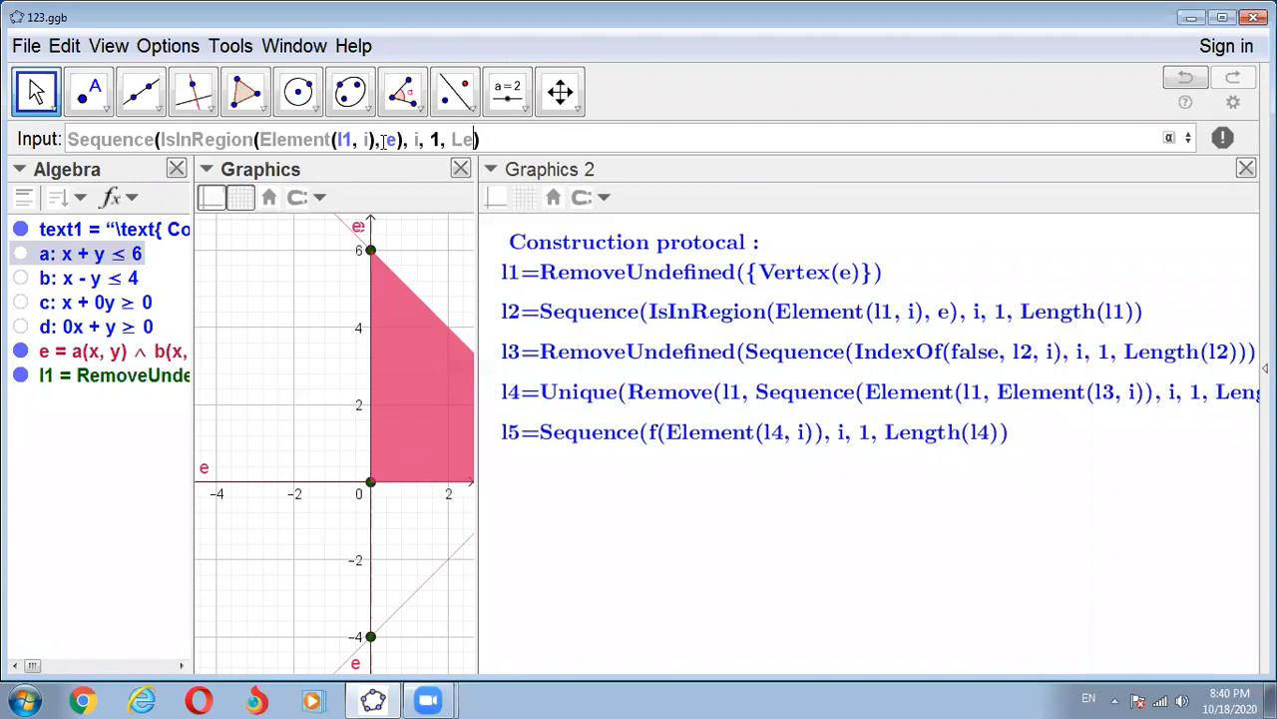
text(n)
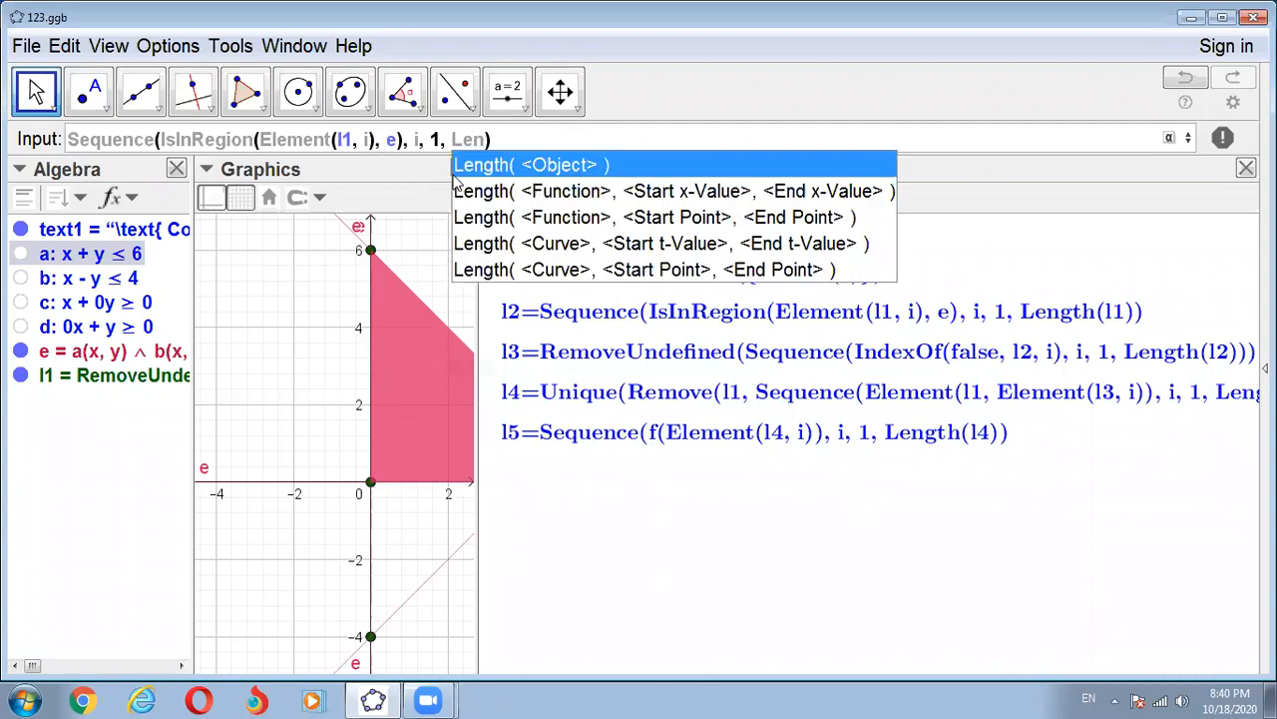
click(485, 168)
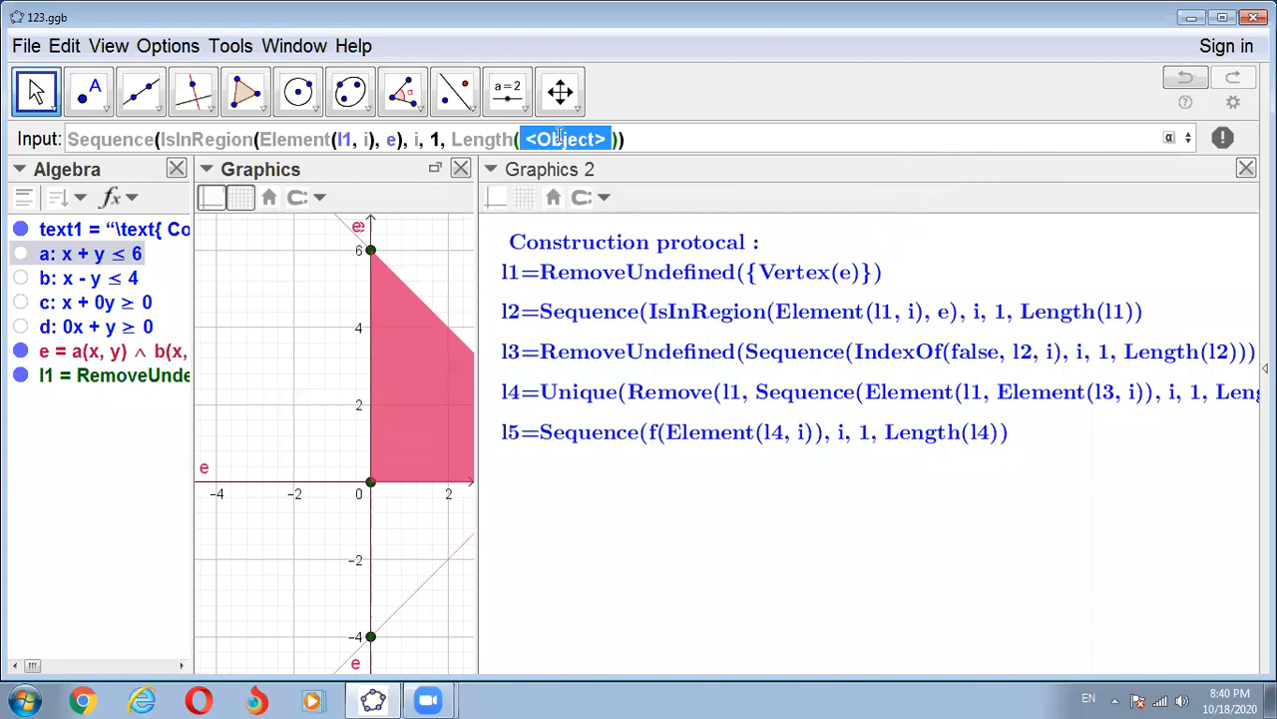
key(BackSpace)
text(l1)
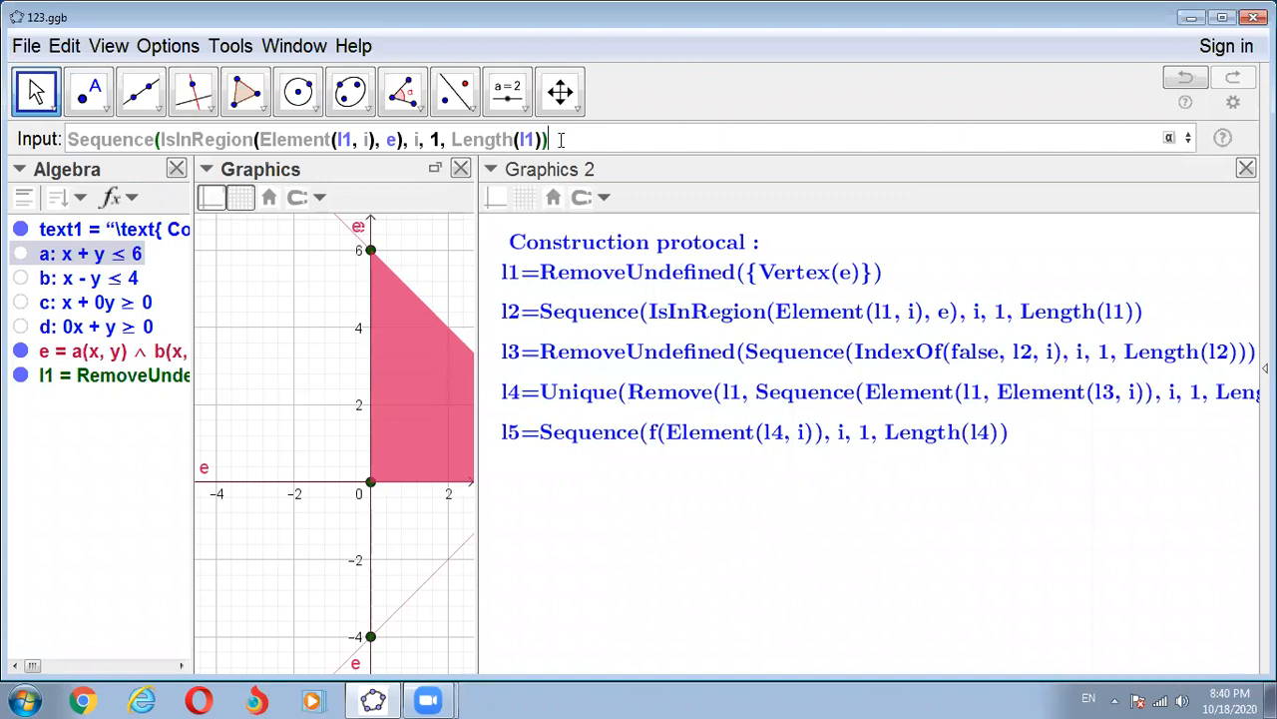
key(Return)
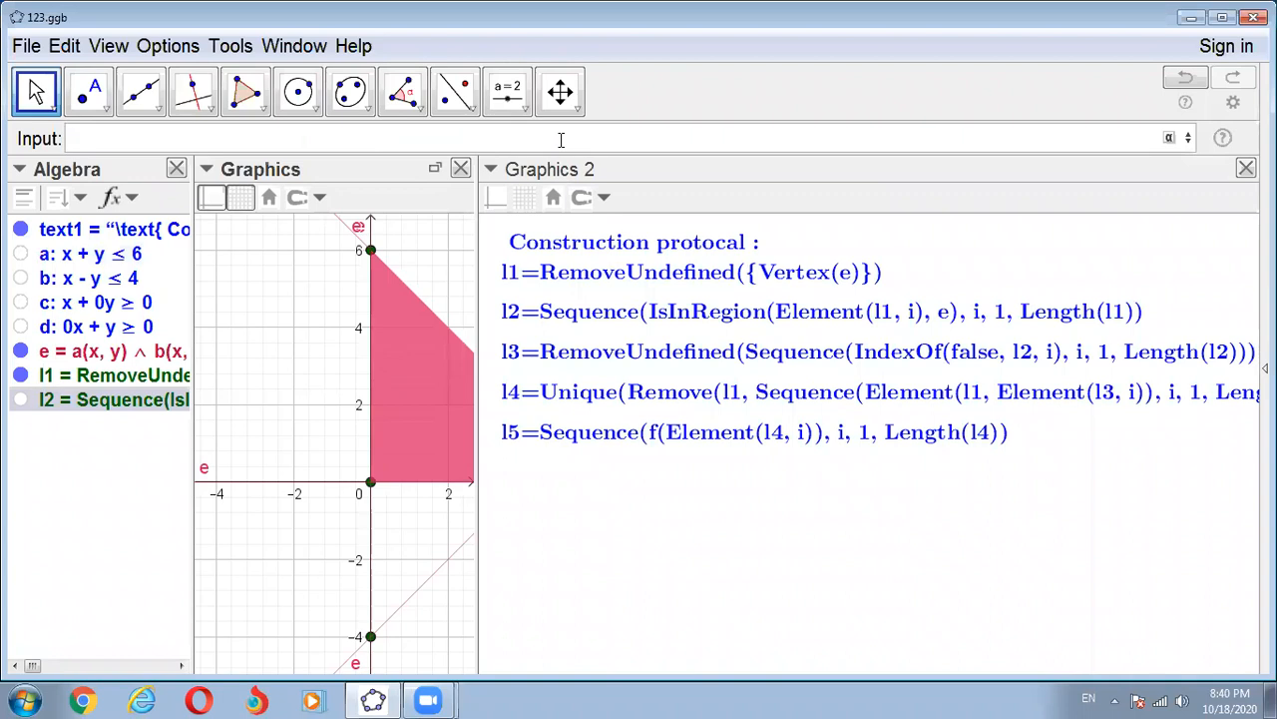
- Show the algebra objects as values and widen the Algebra view to read the entries of lists l1 and l2
click(136, 199)
click(147, 258)
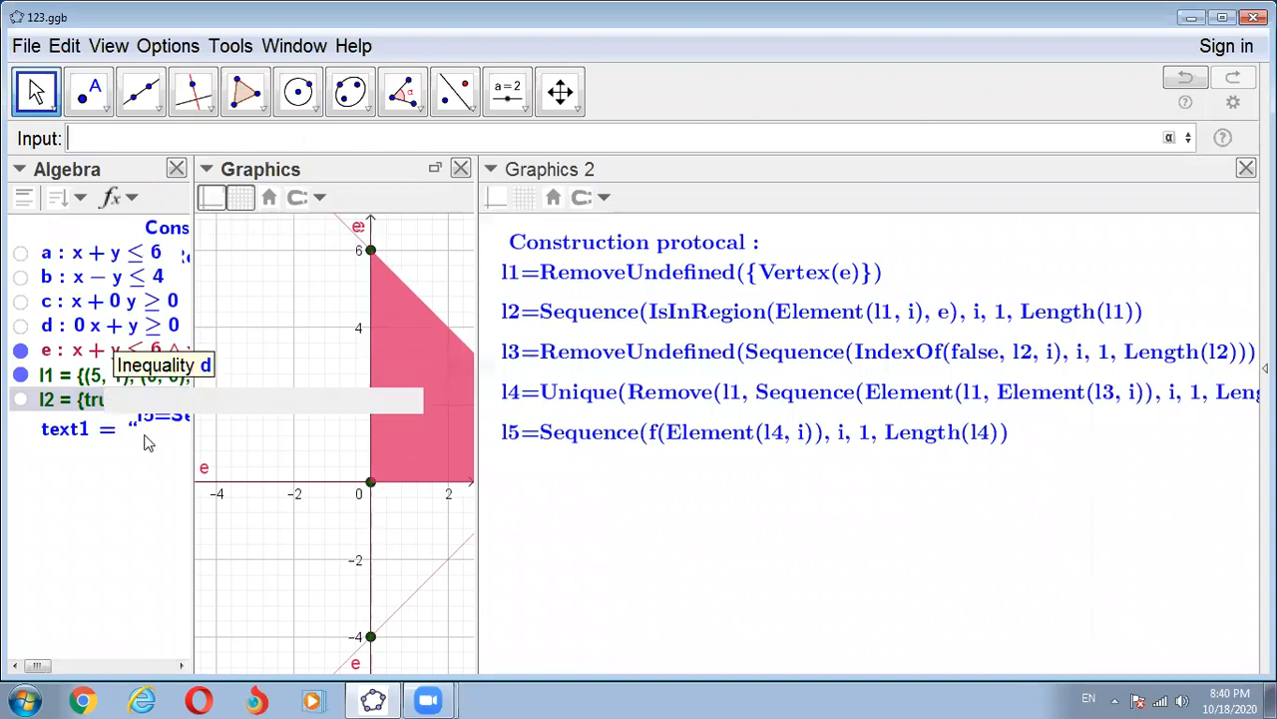
drag(190, 430, 250, 447)
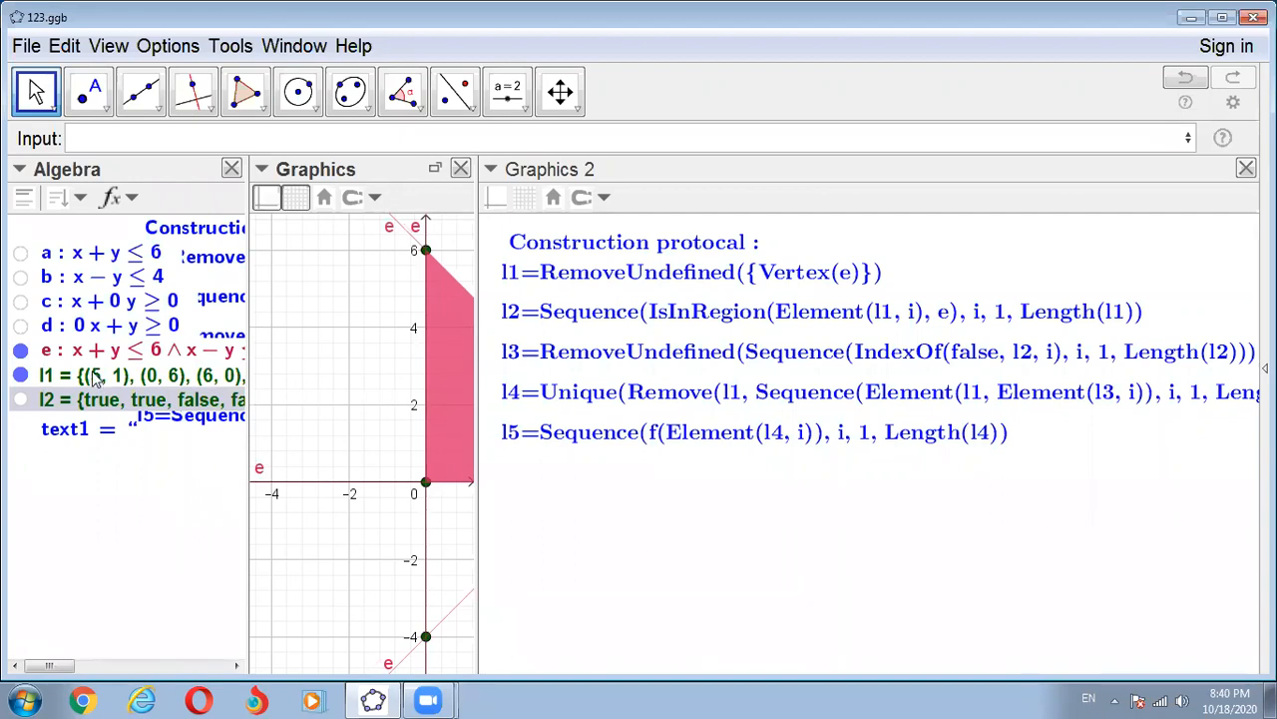
click(24, 202)
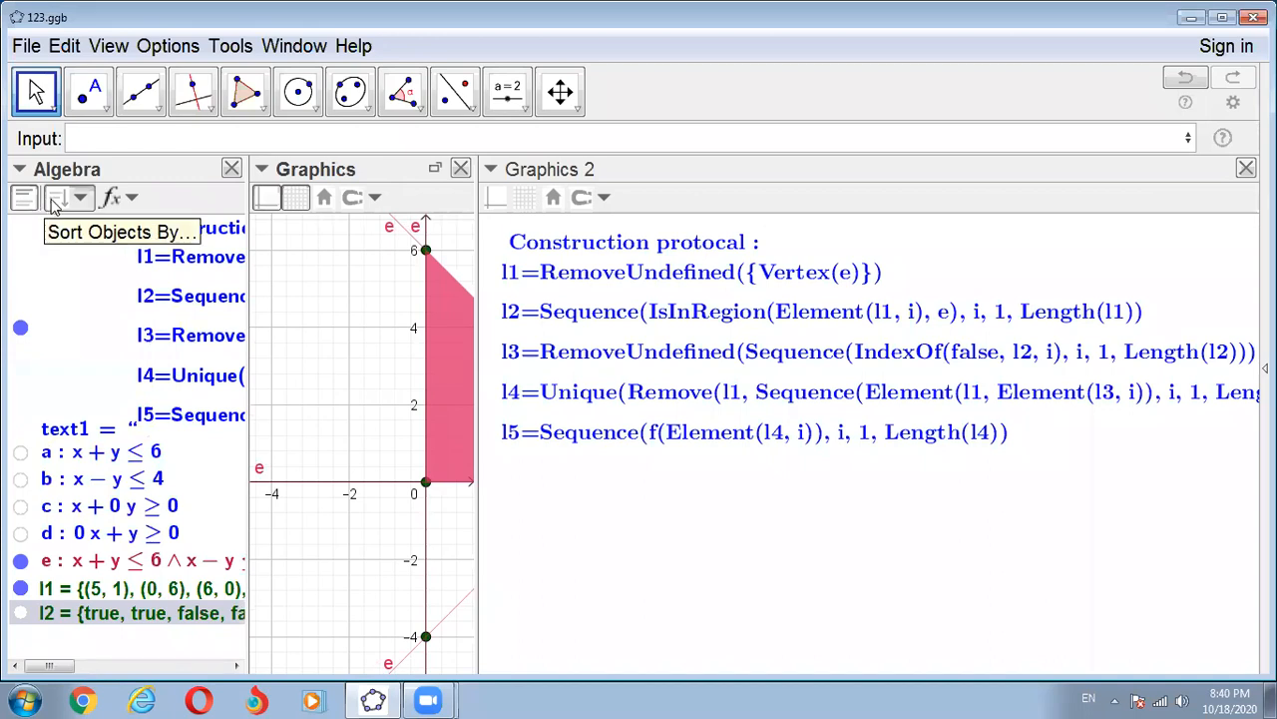
click(56, 201)
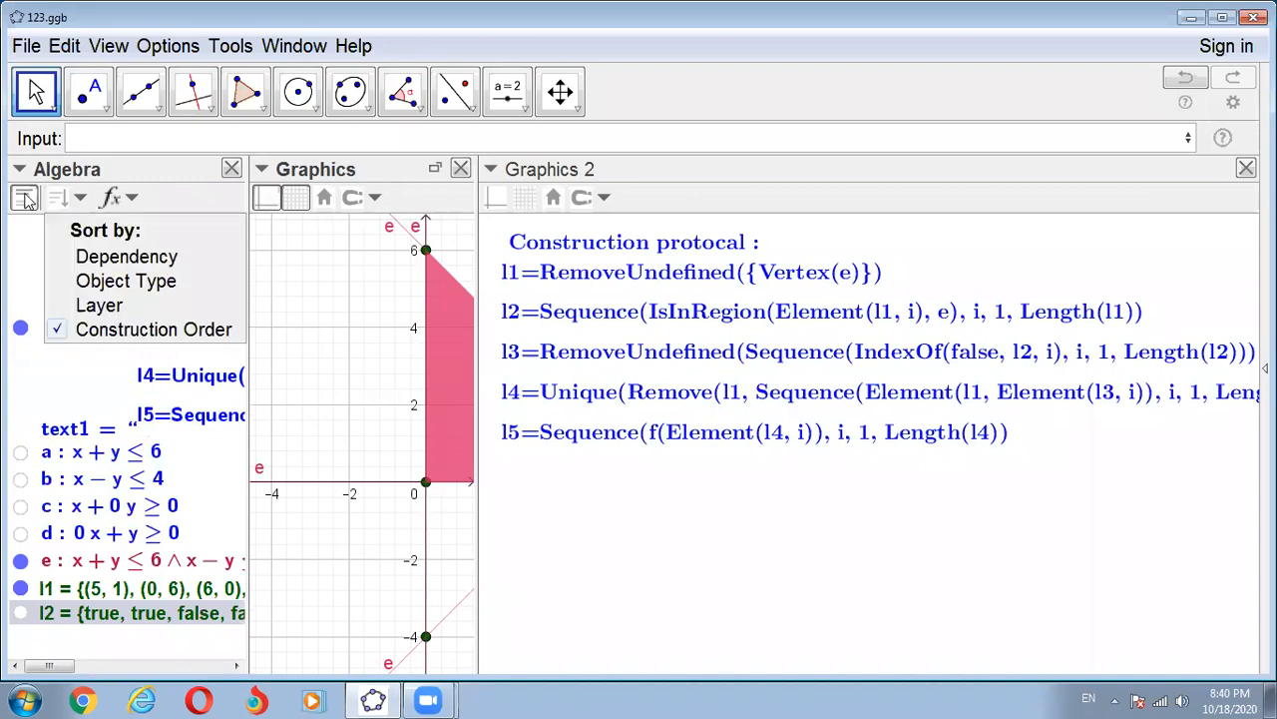
click(28, 198)
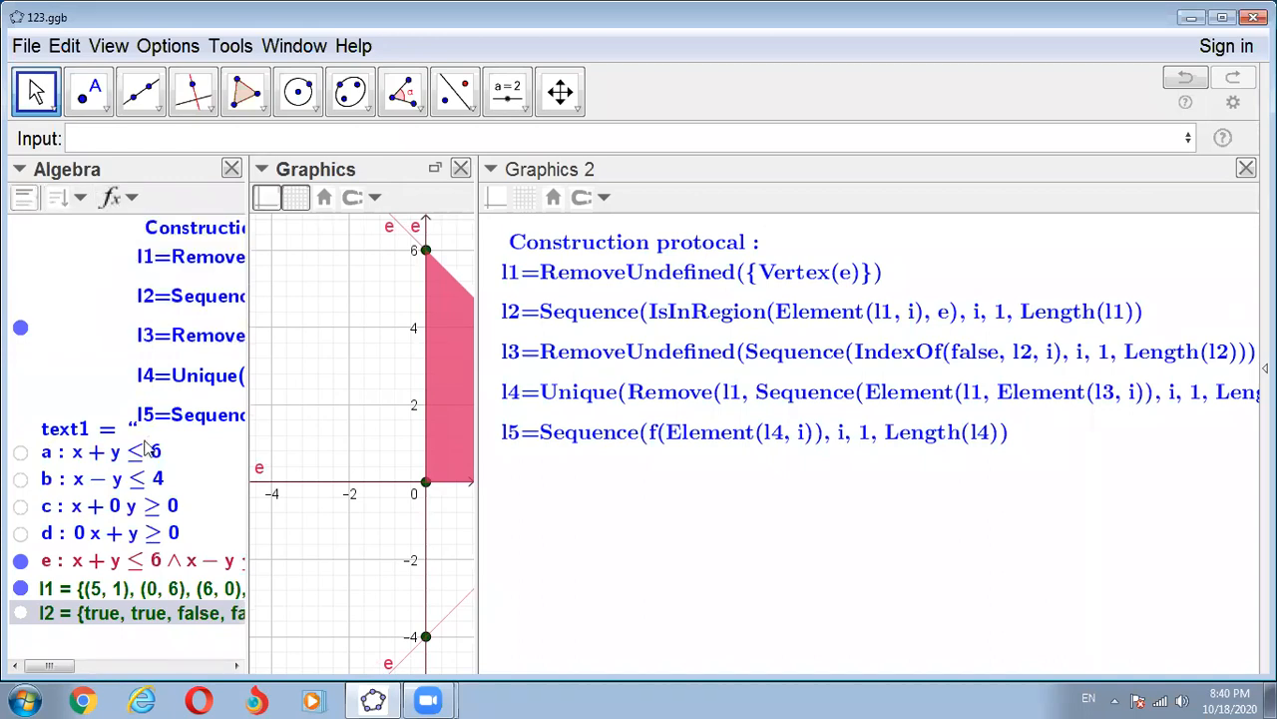
scroll(150, 461, right, 3)
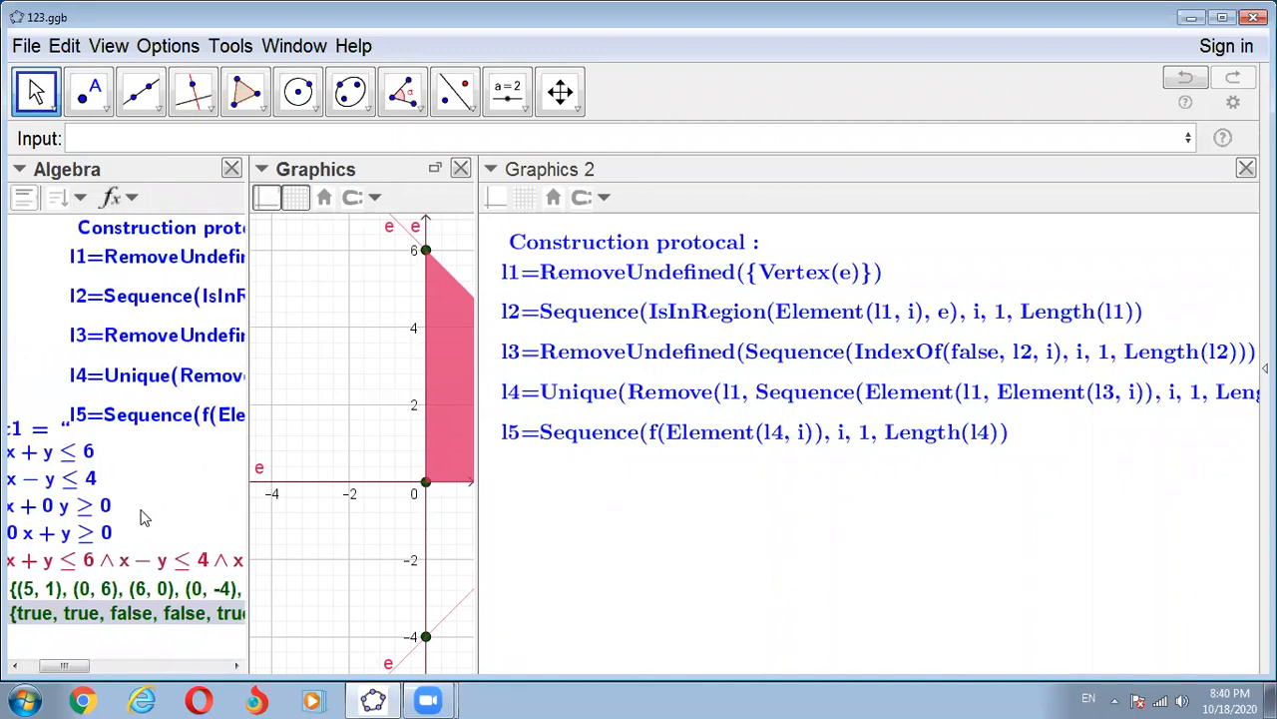
scroll(142, 516, left, 3)
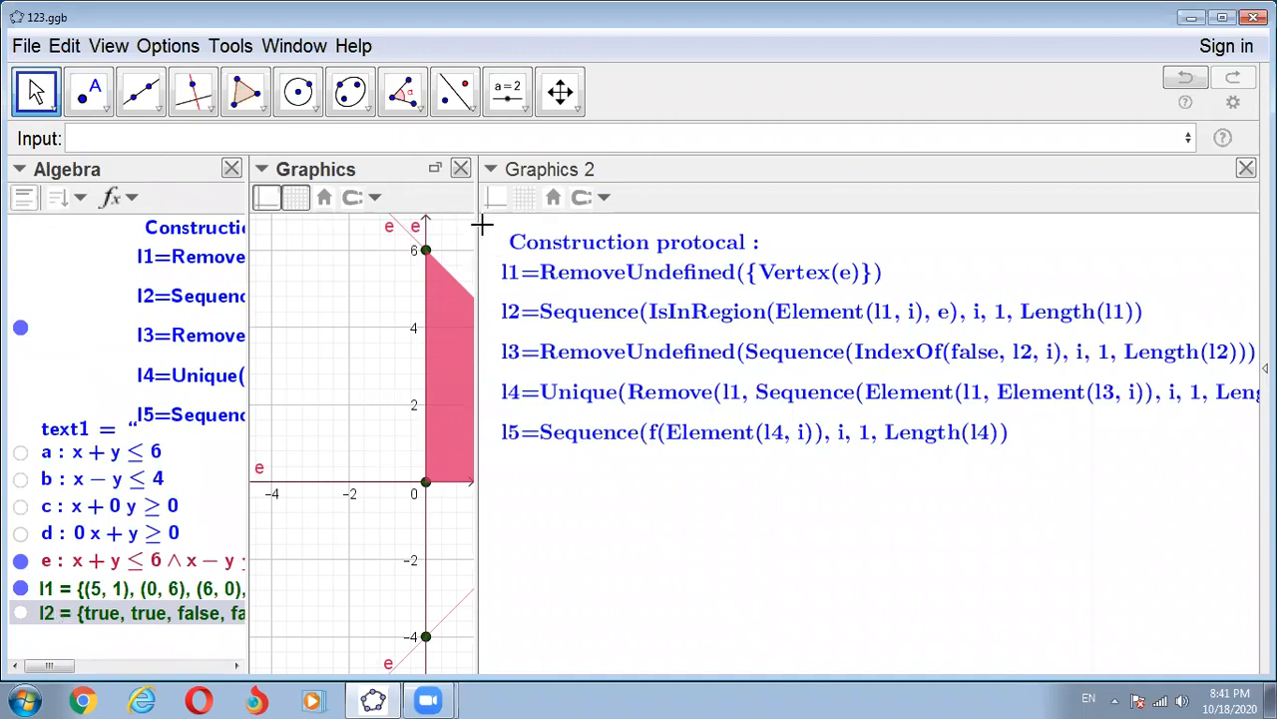
- Widen the Graphics view to show the whole feasible region, and hide the points of list l1
drag(476, 233, 791, 236)
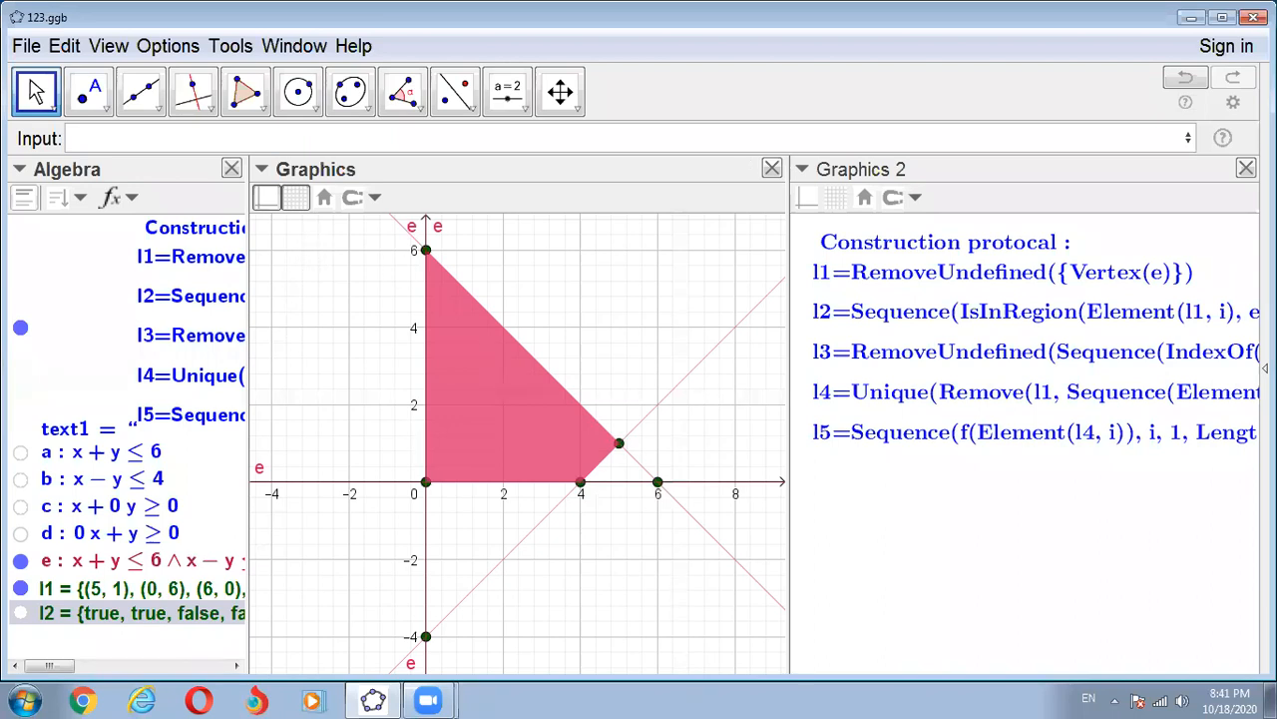
click(21, 589)
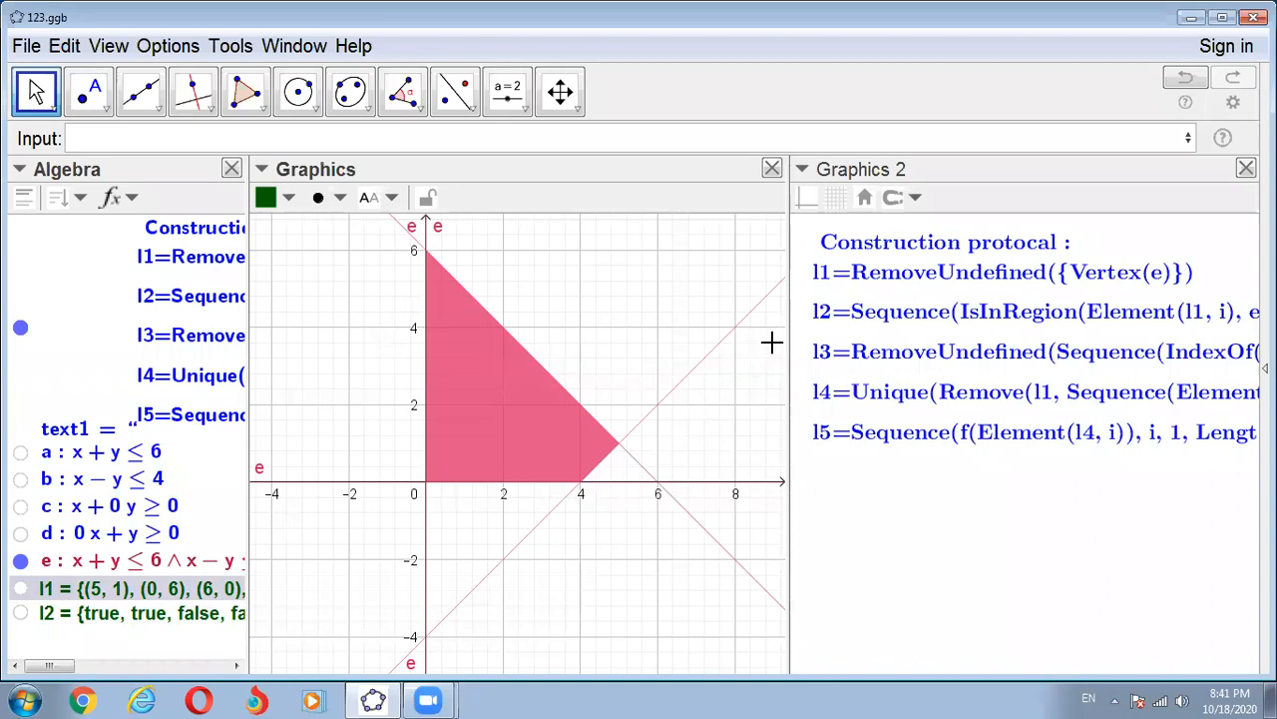
- Widen Graphics 2 to show the complete construction protocol and outline its l3 line with a rectangle
drag(790, 337, 342, 404)
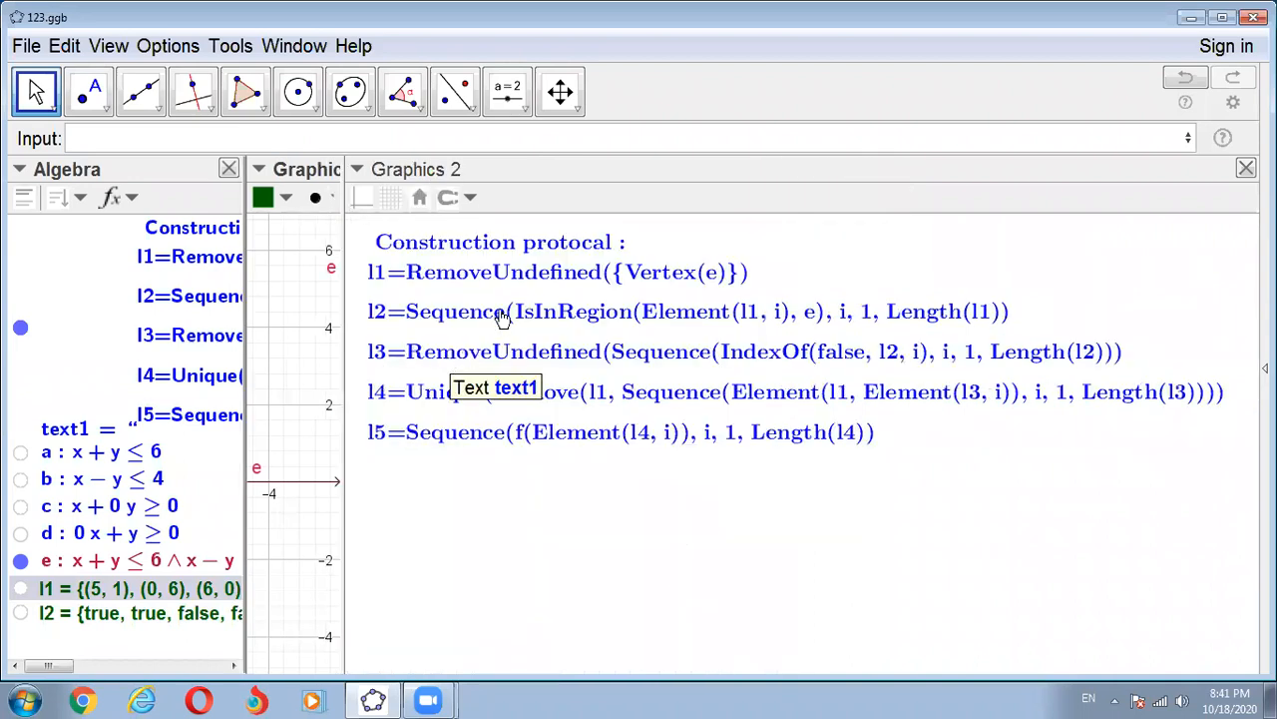
click(813, 122)
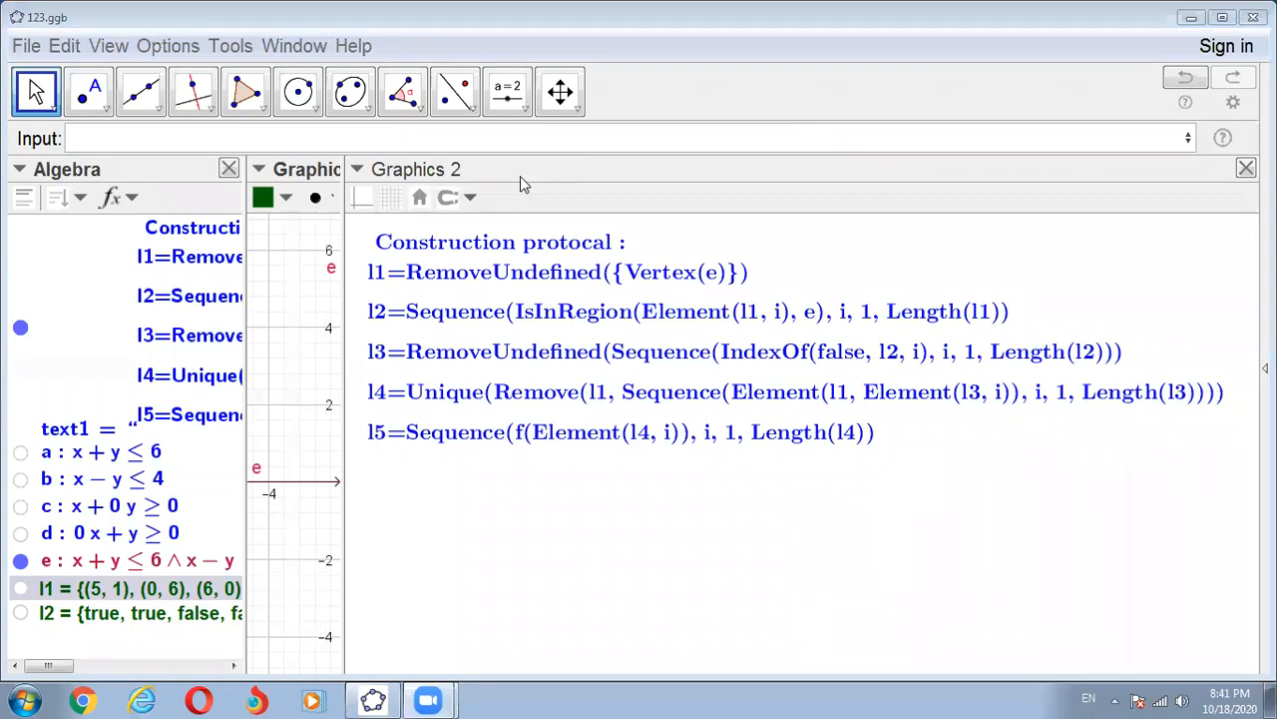
drag(359, 338, 1135, 371)
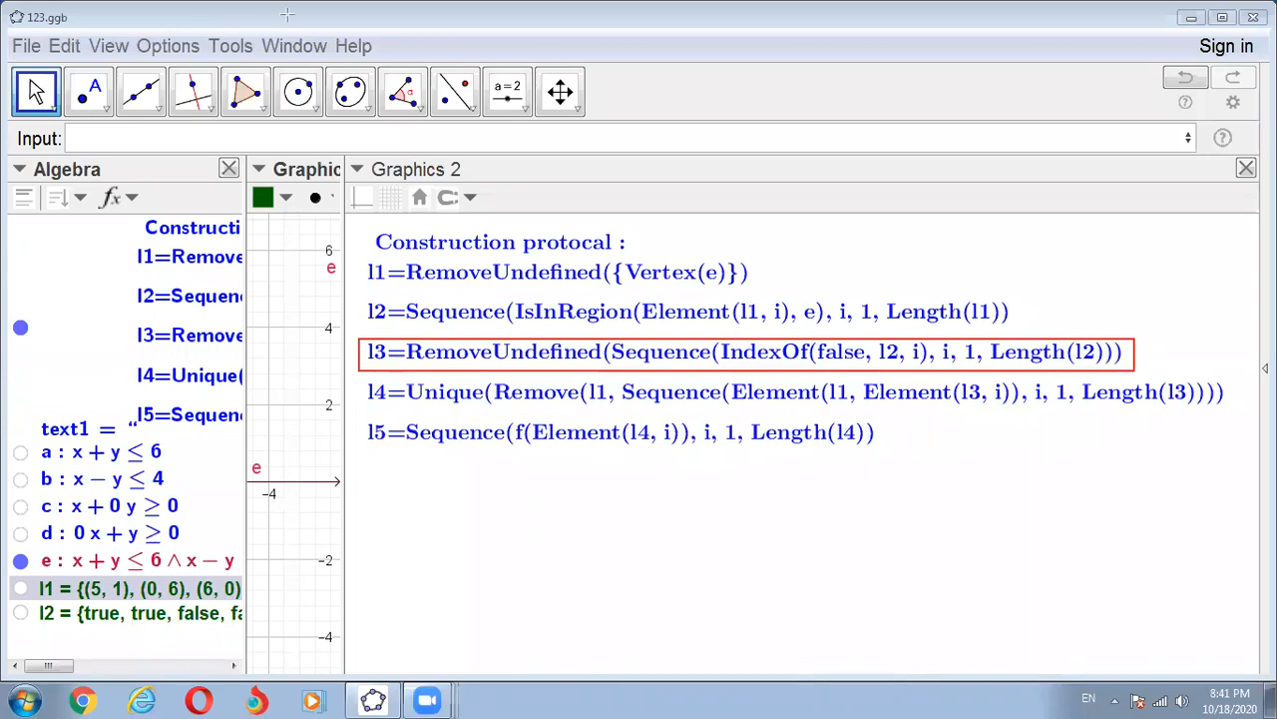
- Start a RemoveUndefined command and nest in it a Sequence with expression, variable, start value and end value
click(86, 140)
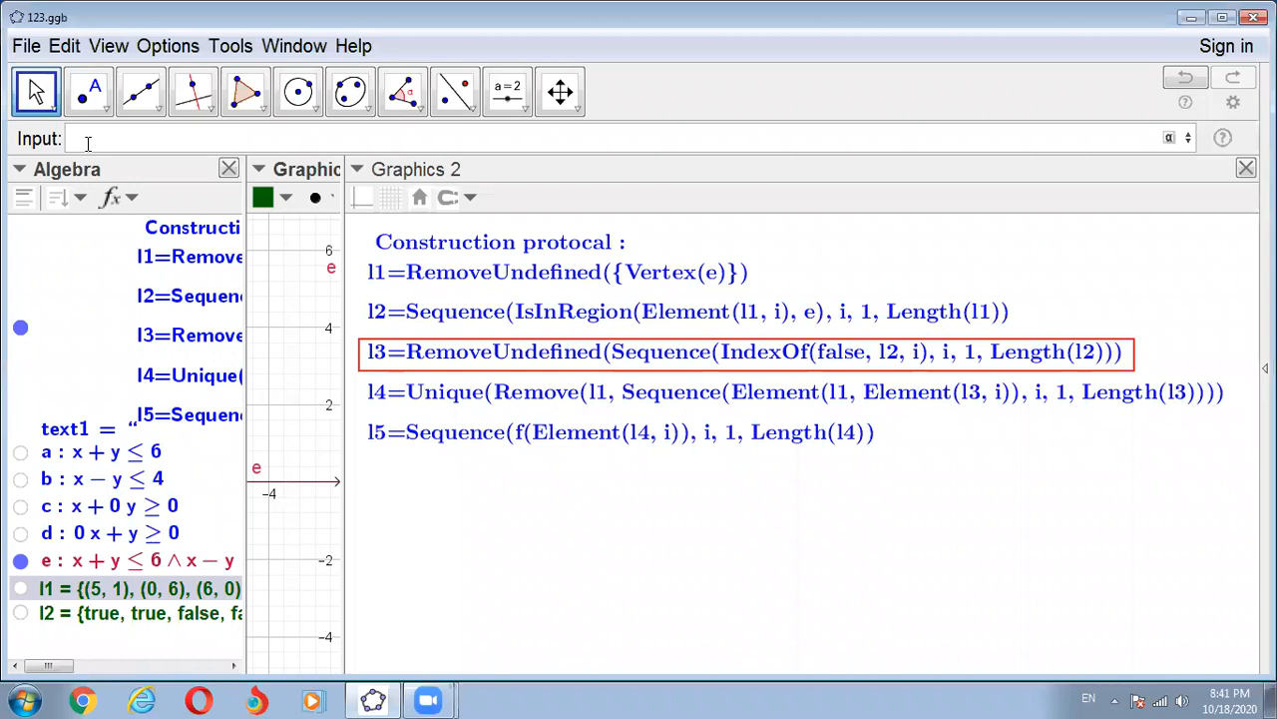
text(Re)
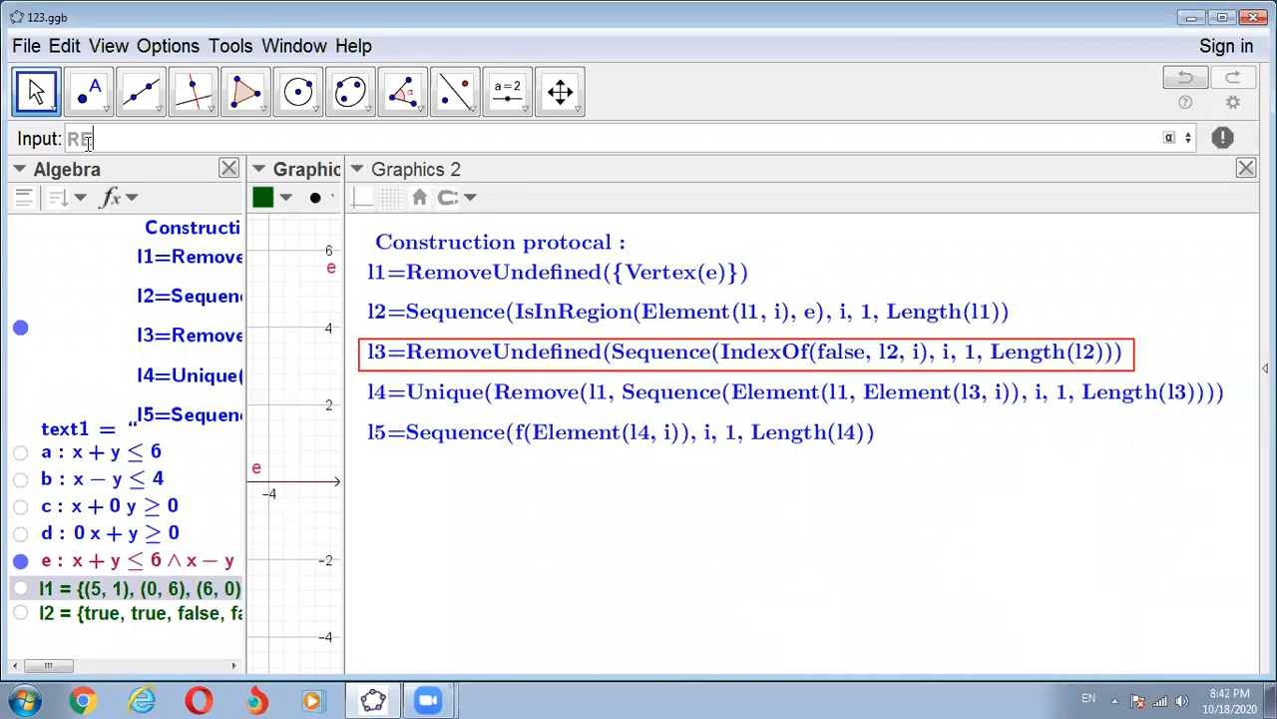
key(BackSpace)
text(emov)
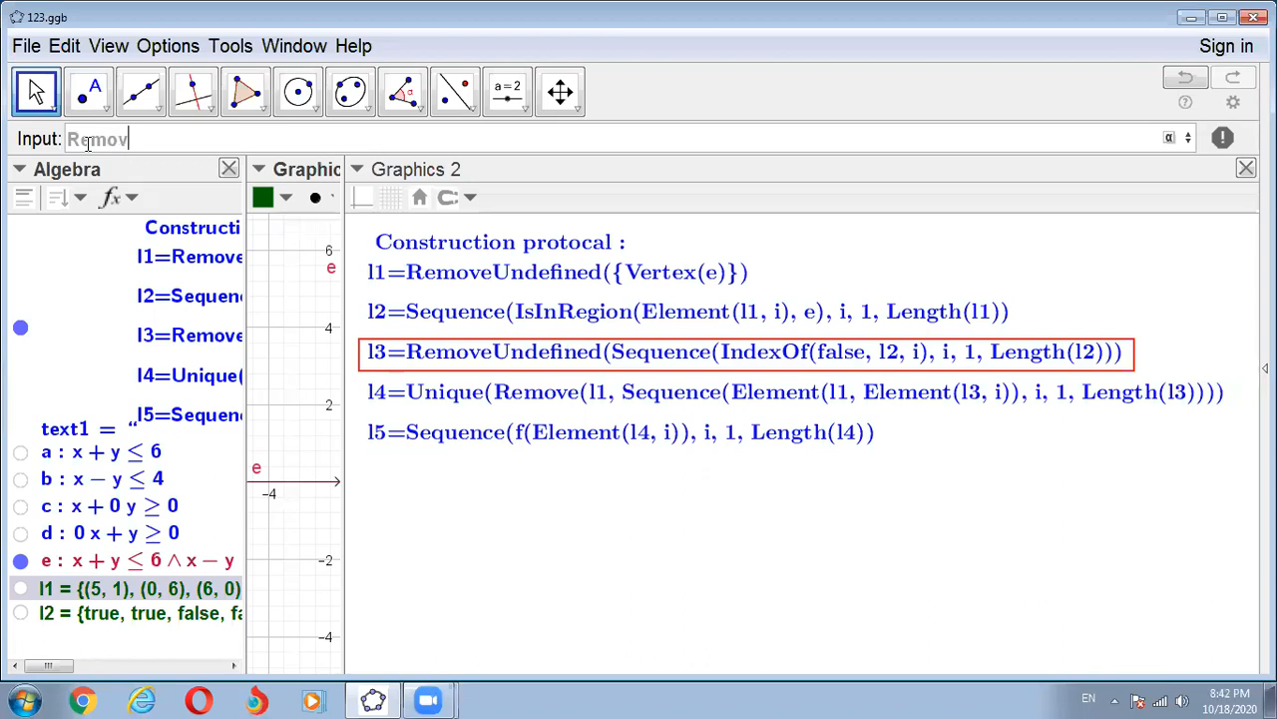
text(e)
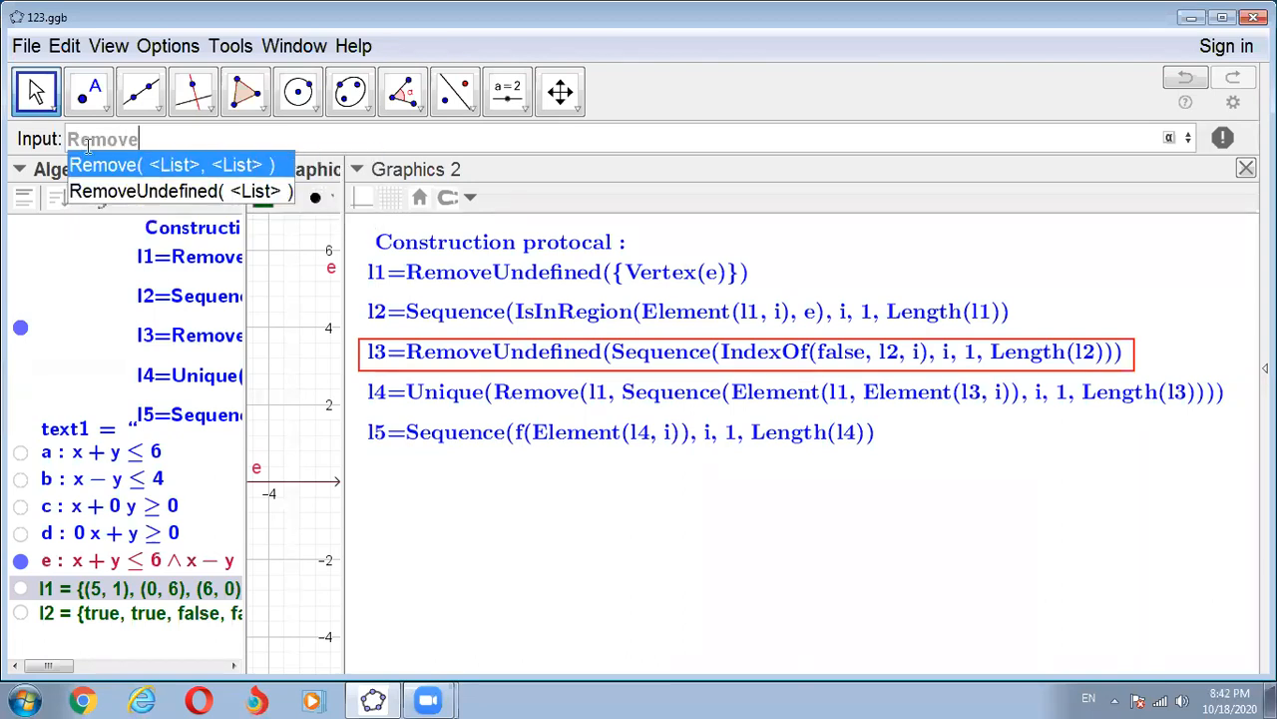
click(112, 193)
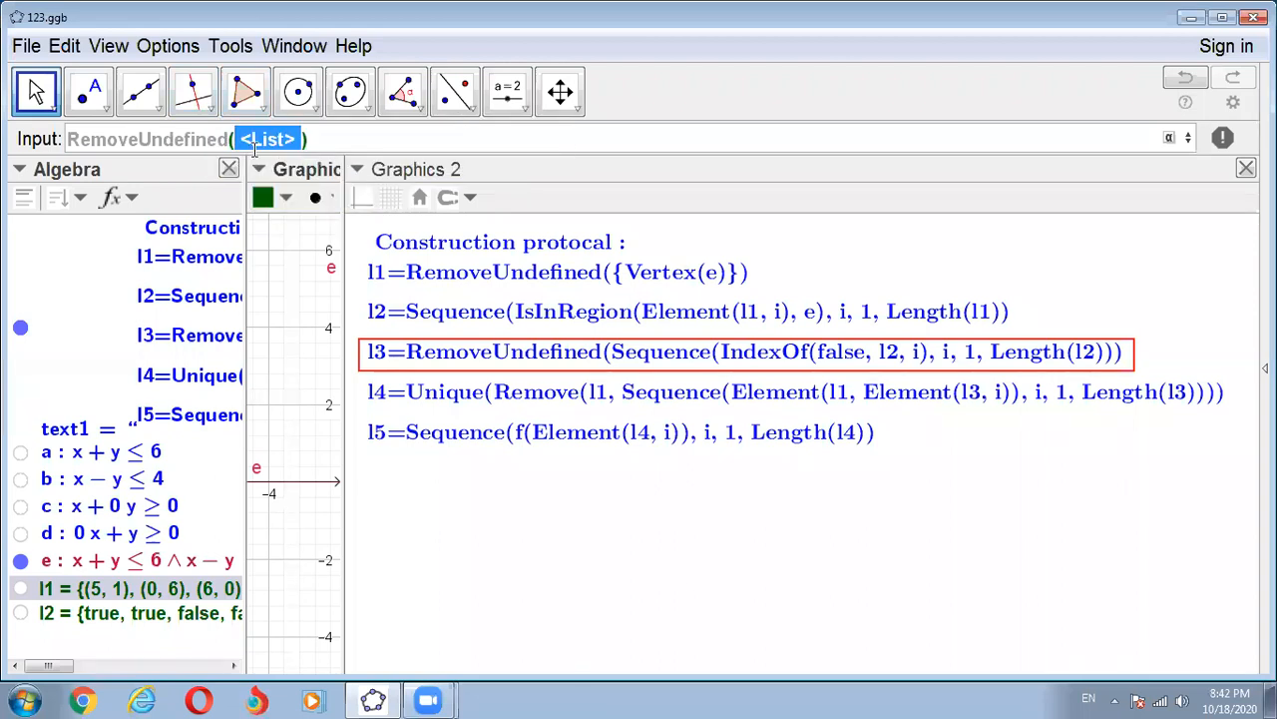
text(Se)
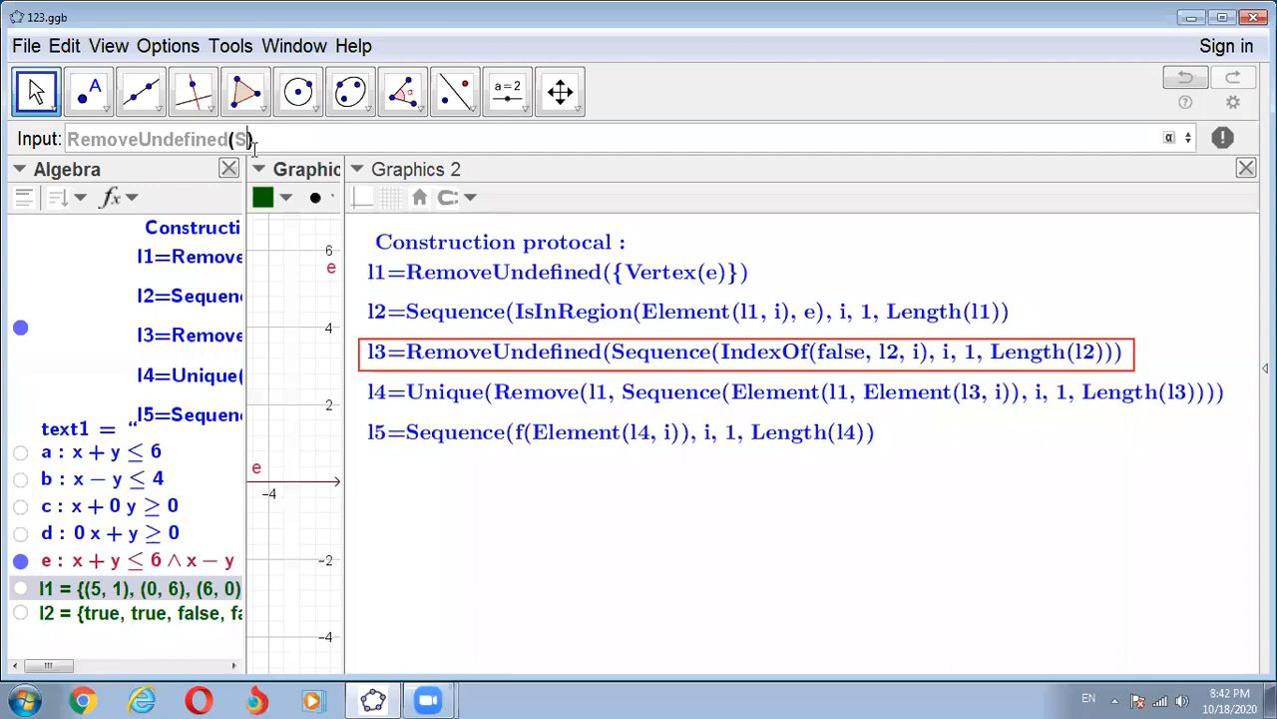
text(qu)
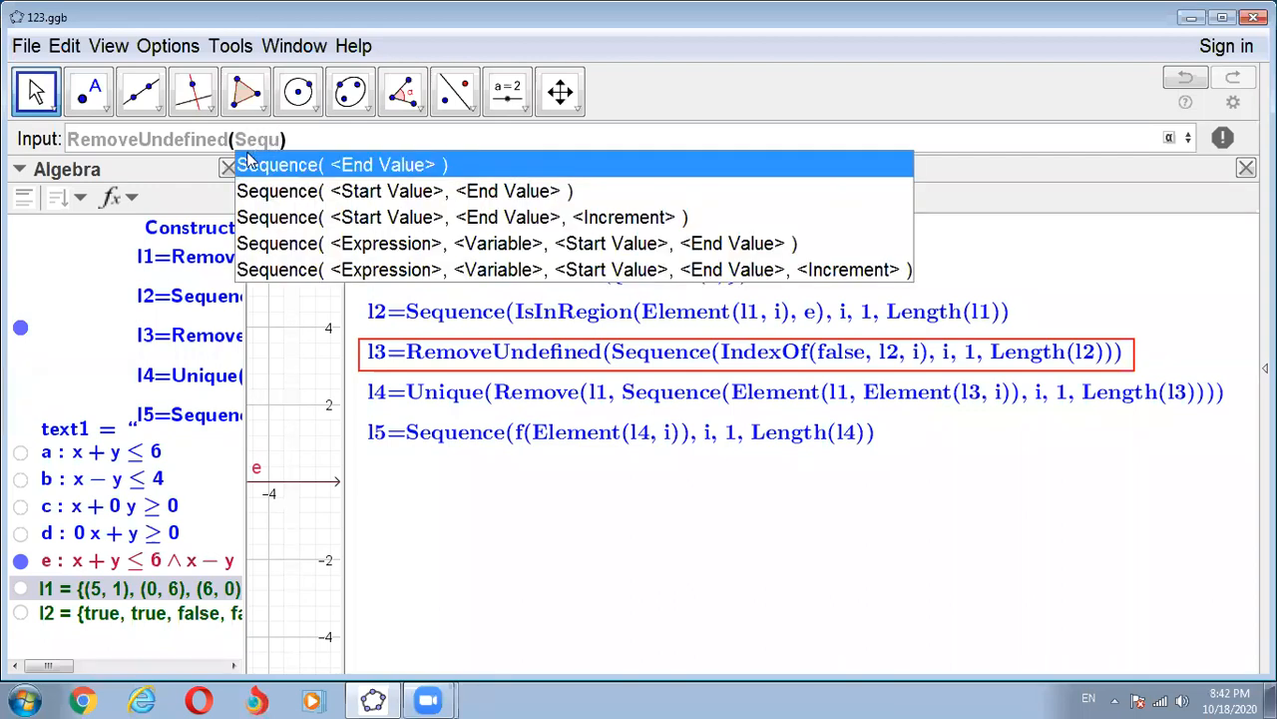
click(344, 244)
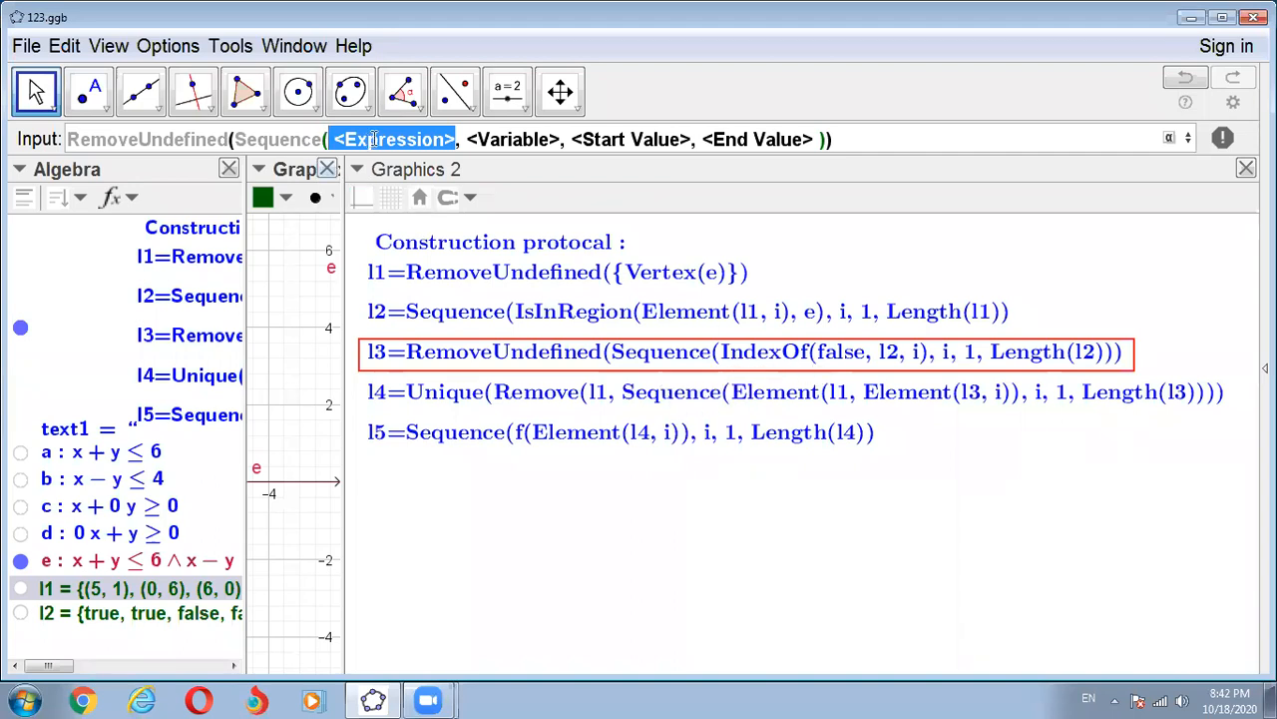
- Fill in the Sequence expression as IndexOf(false, l2, i), using the IndexOf form with object, list and start index
text(Ind)
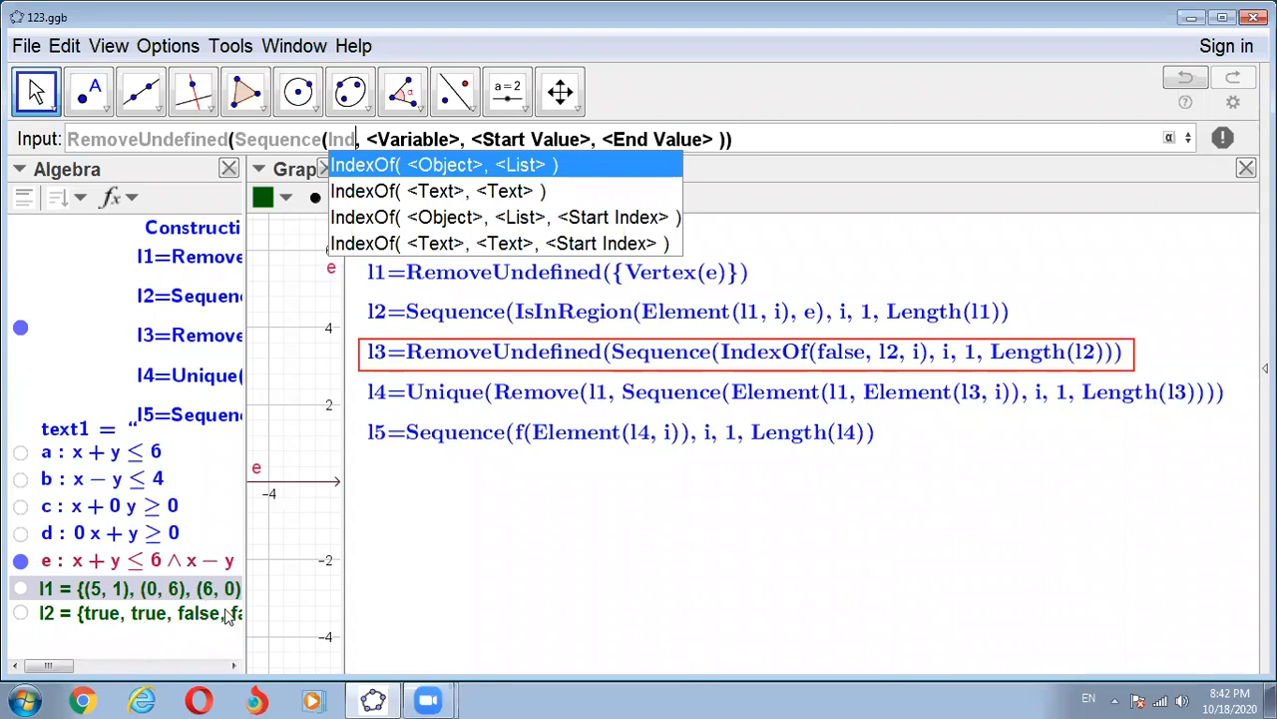
click(420, 224)
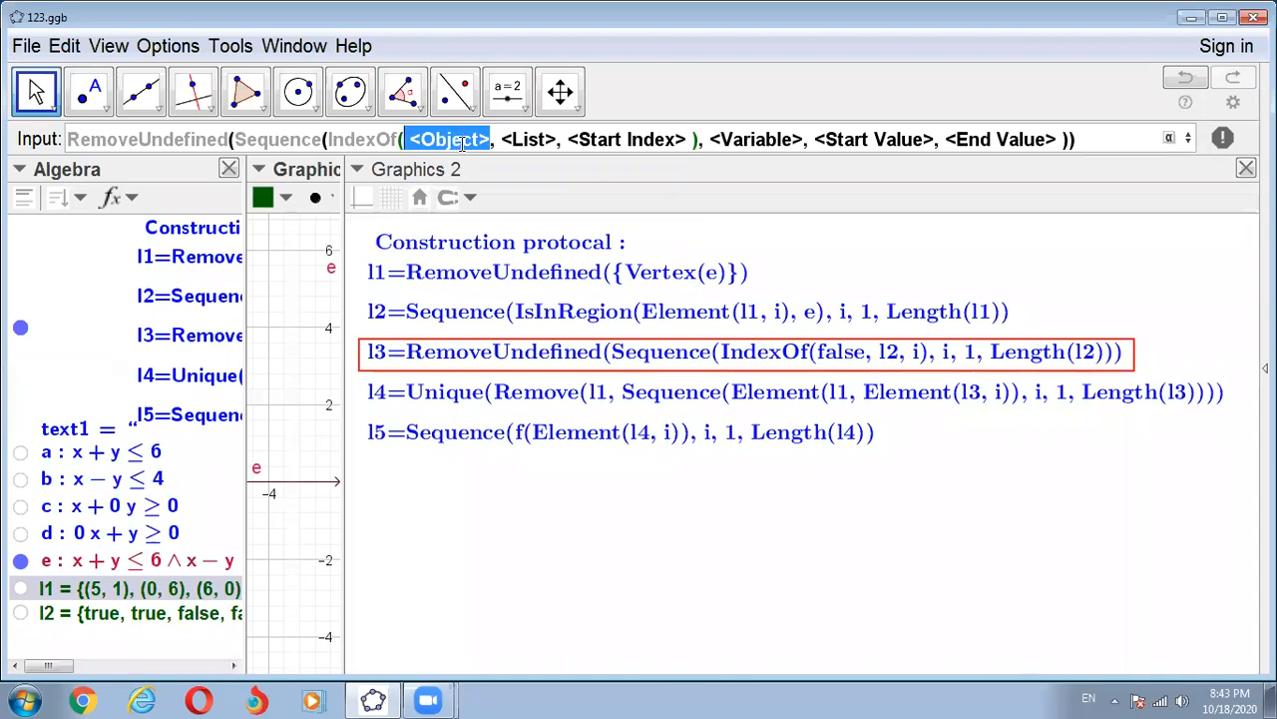
text(false)
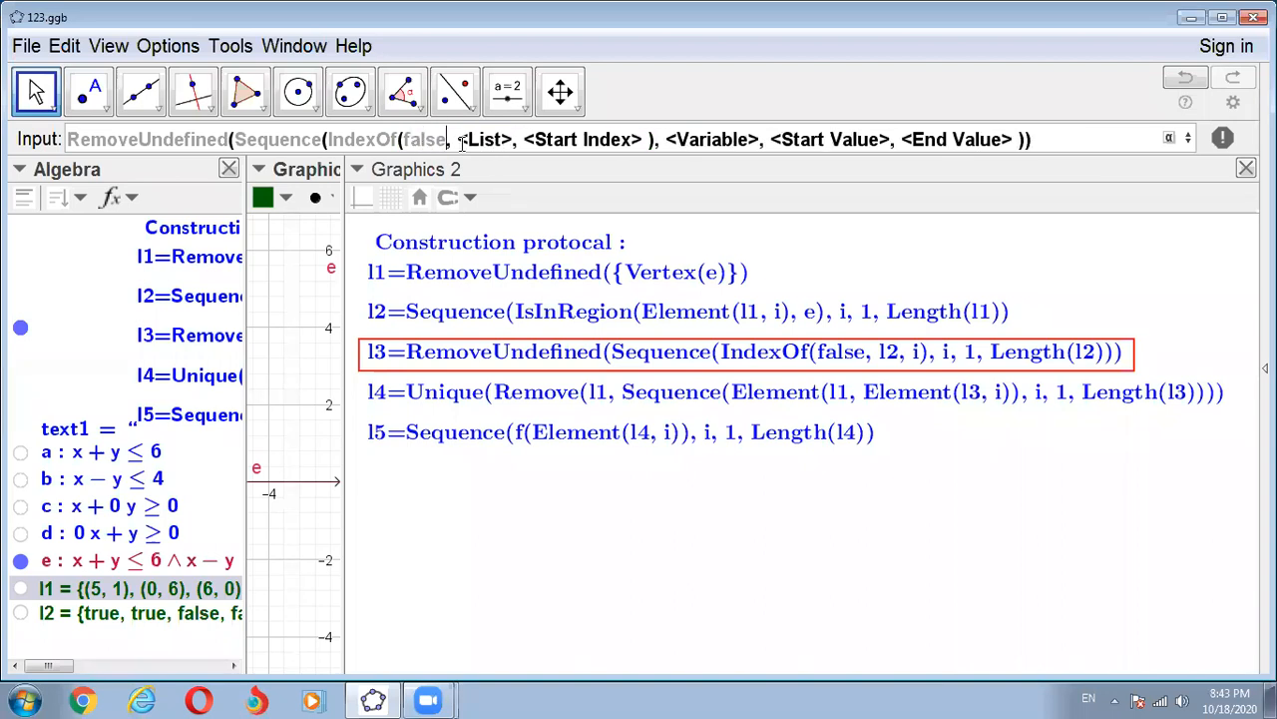
click(462, 141)
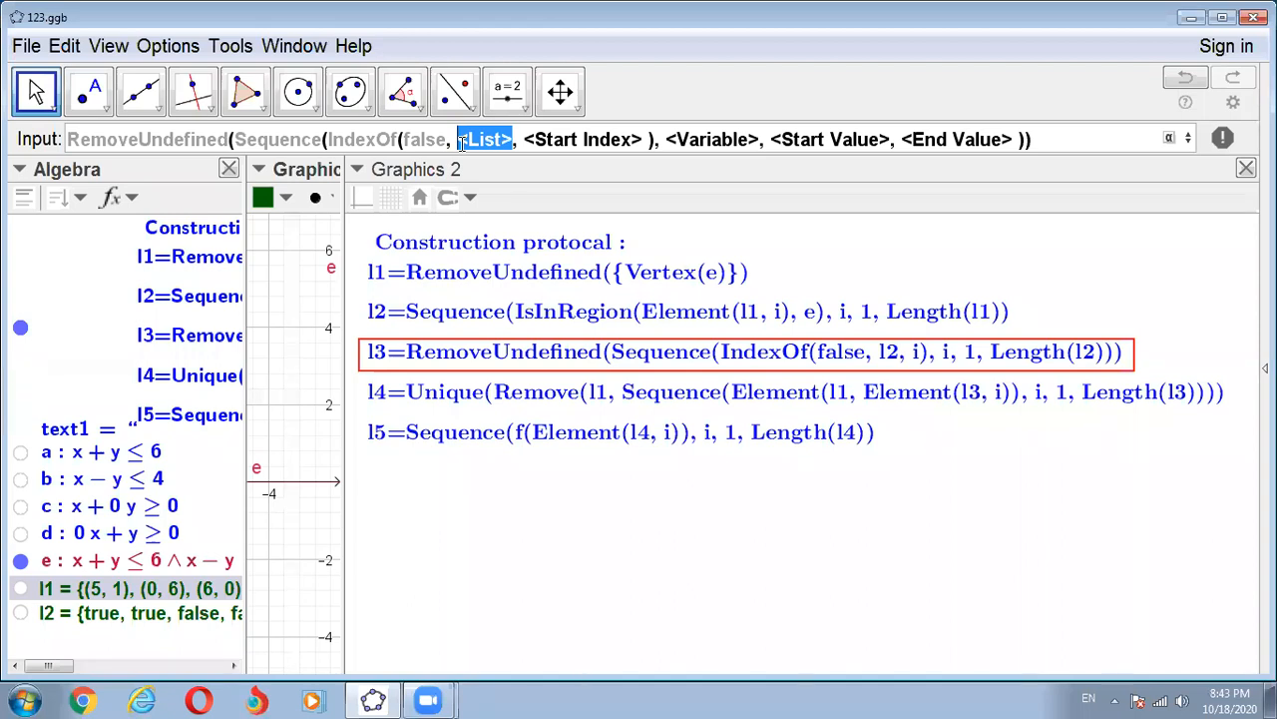
text(l2)
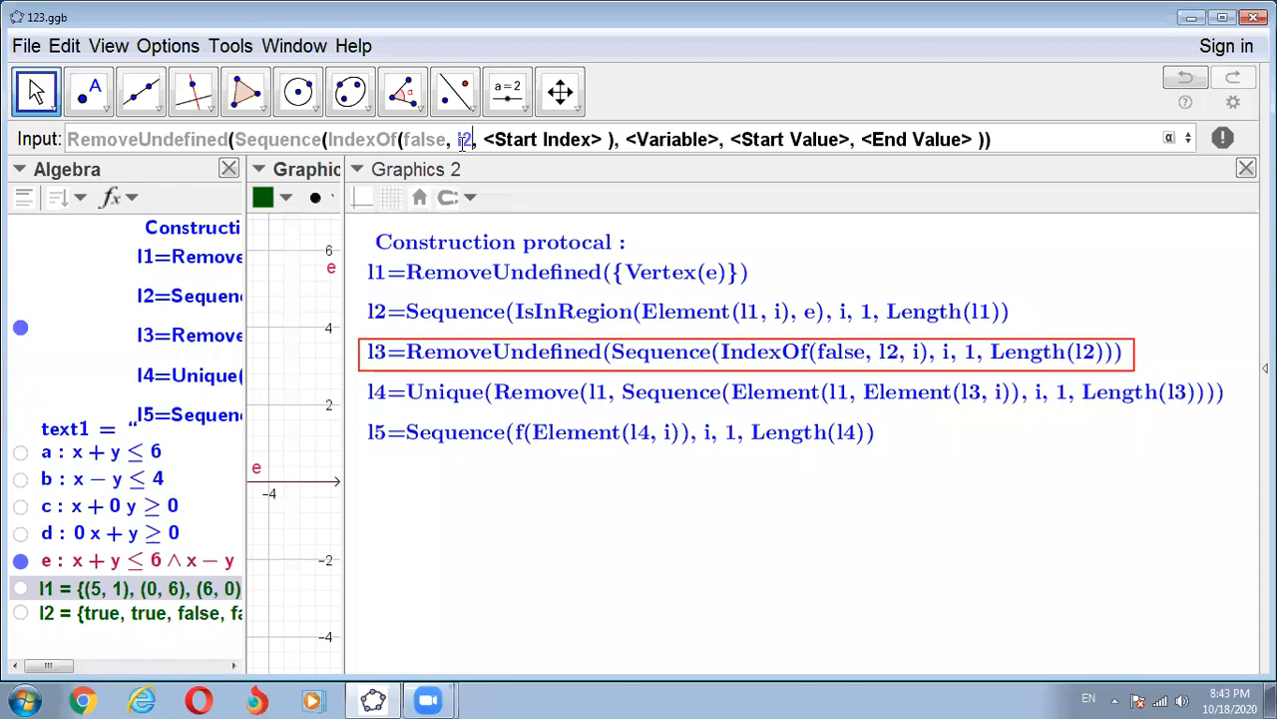
key(Tab)
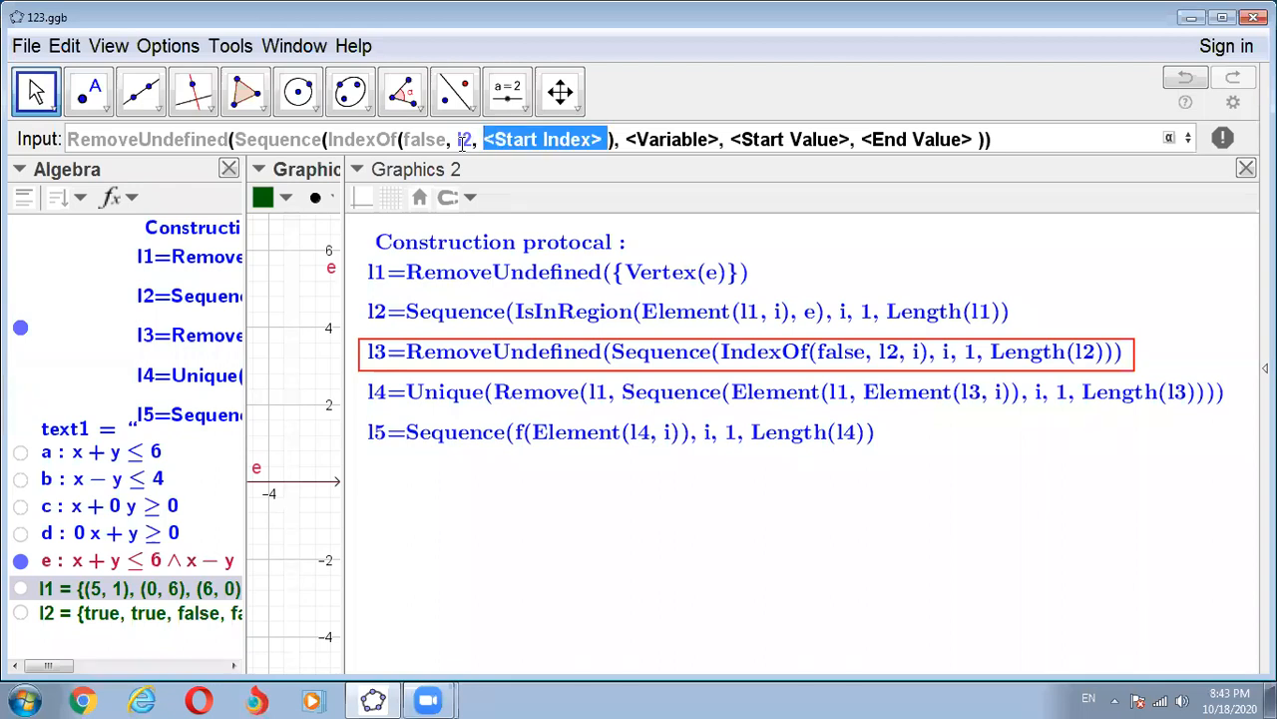
text(i)
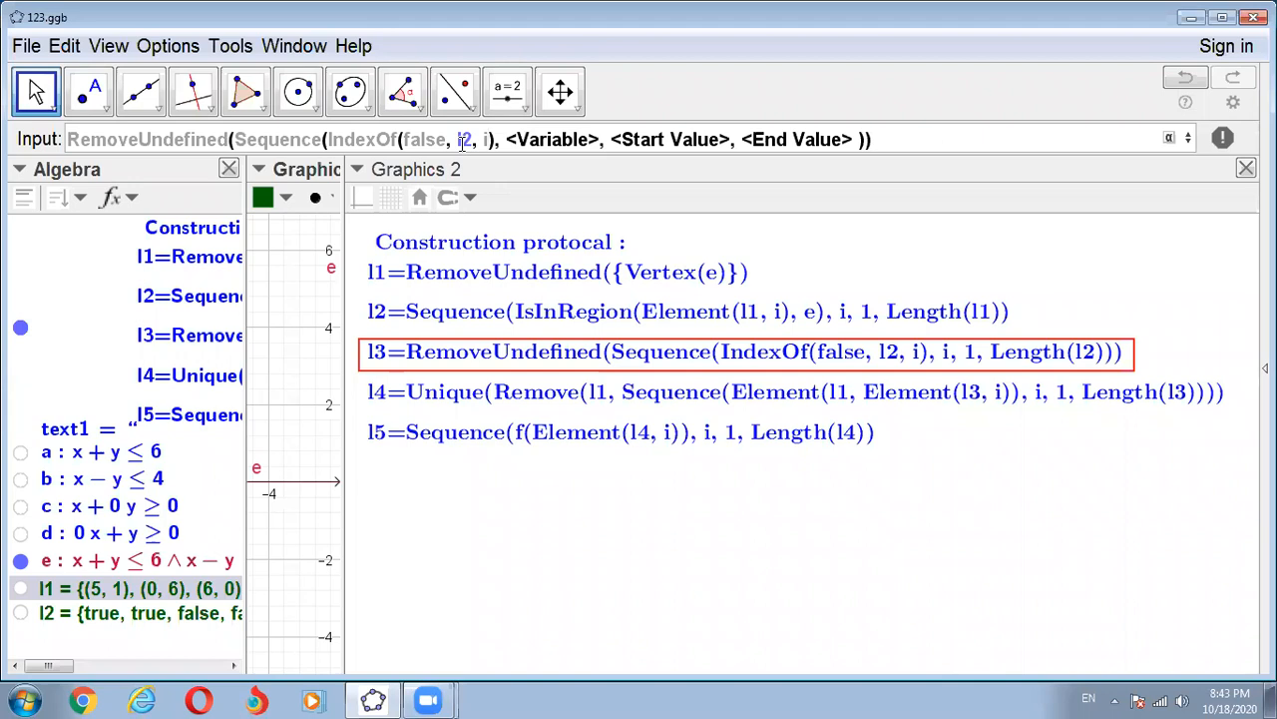
- Complete the Sequence with variable i, start value 1 and end value Length(l2), and execute the command to create list l3
key(Tab)
text(i)
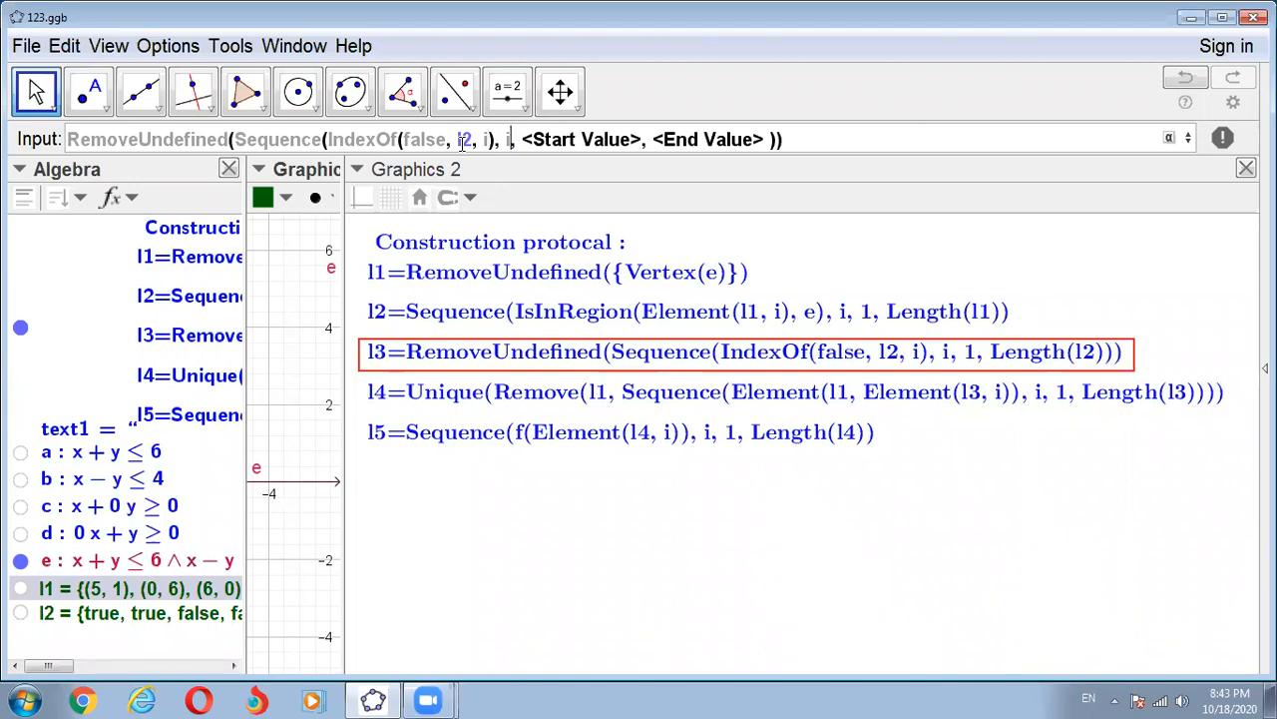
key(Tab)
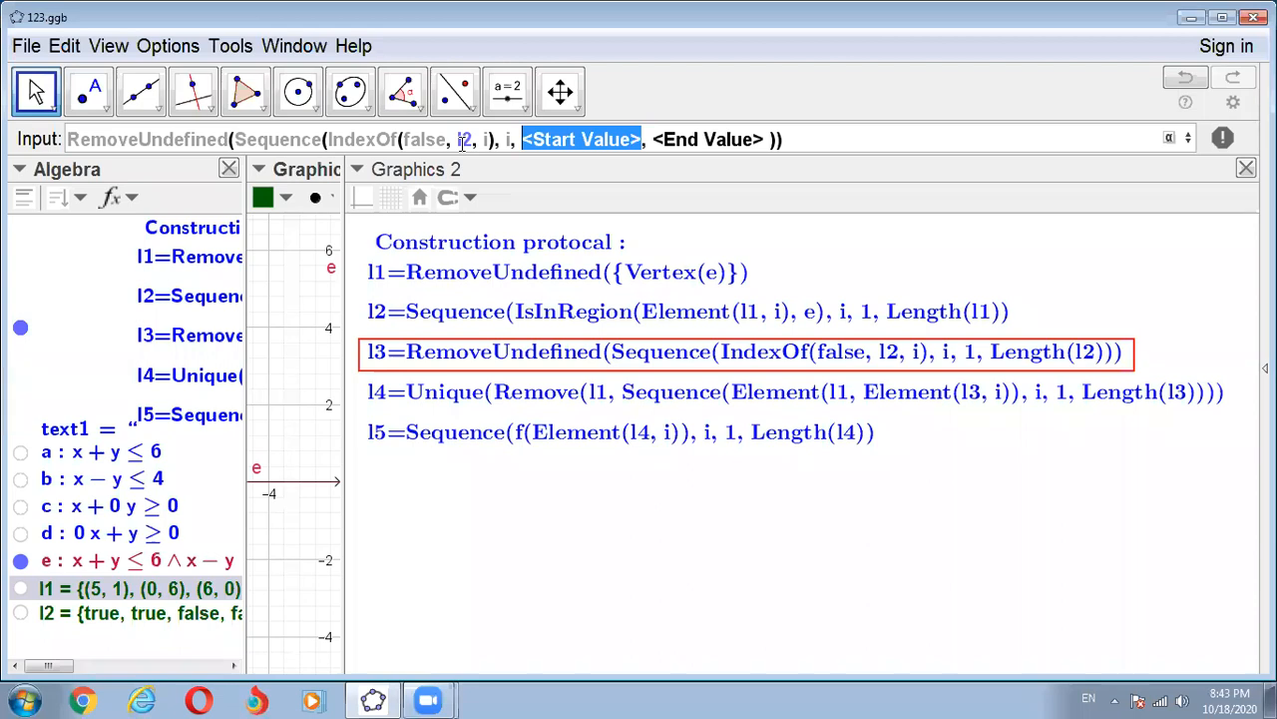
text(1)
key(Tab)
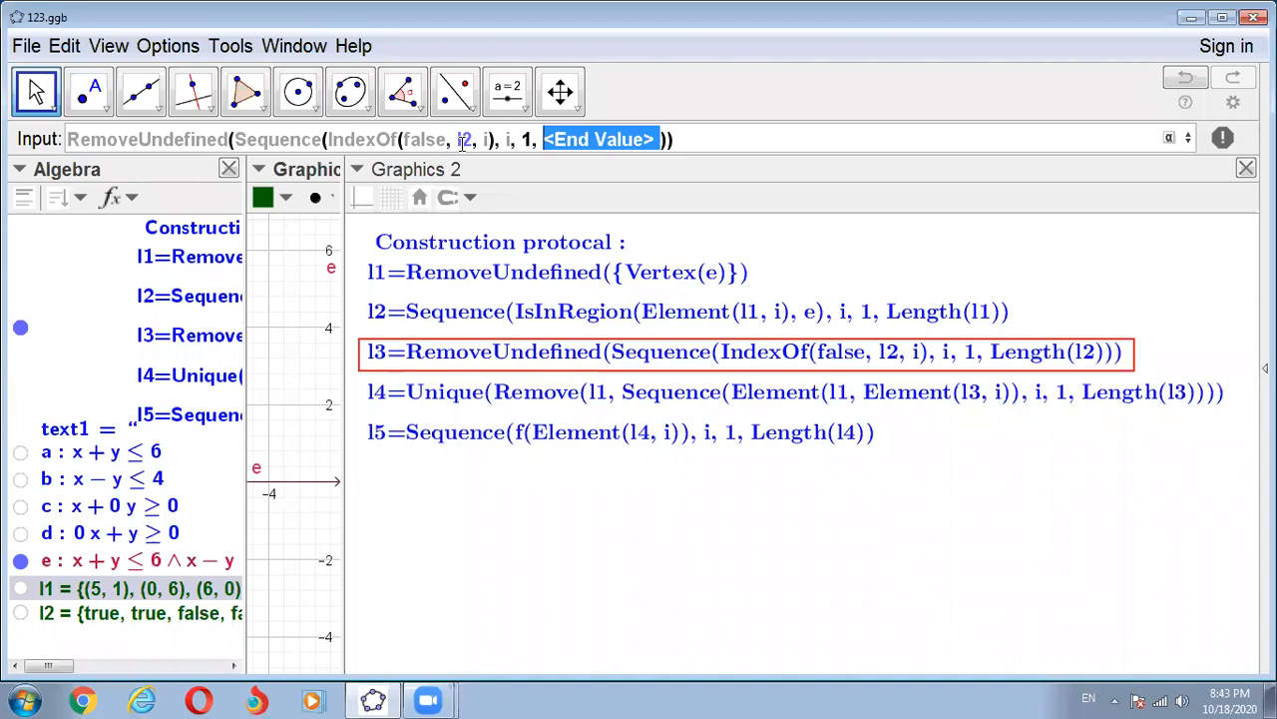
text(Length)
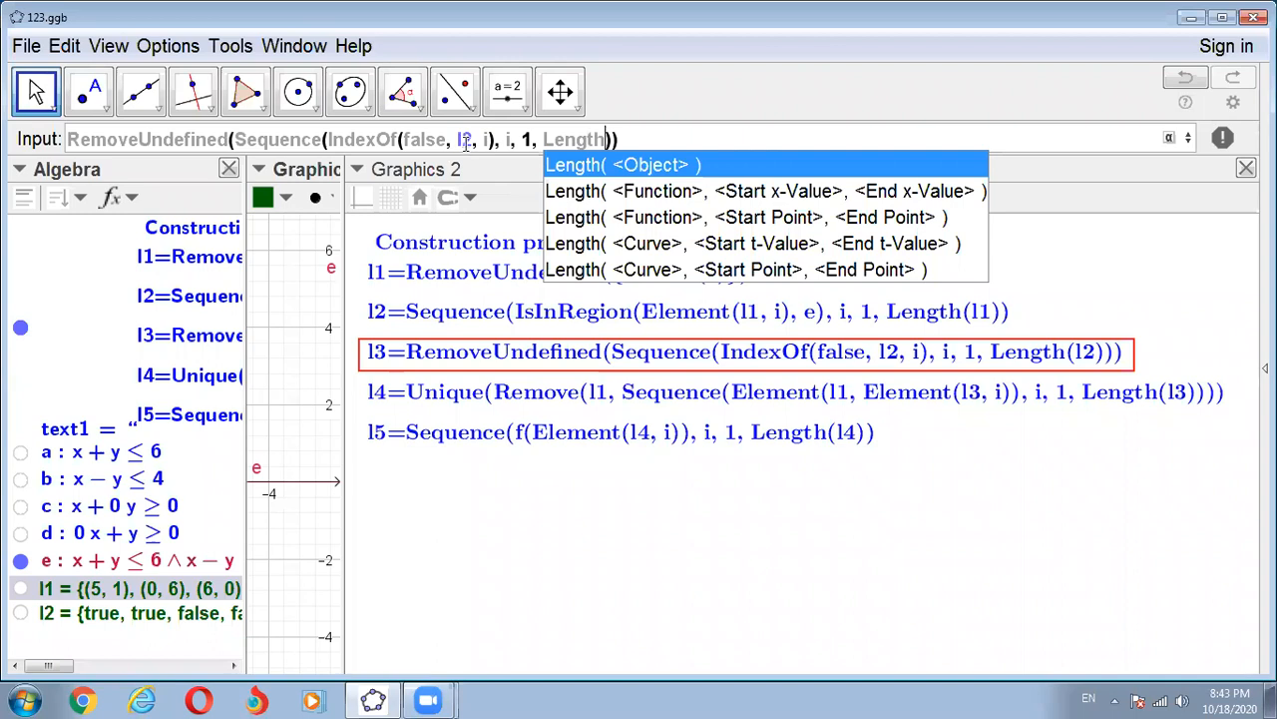
click(663, 169)
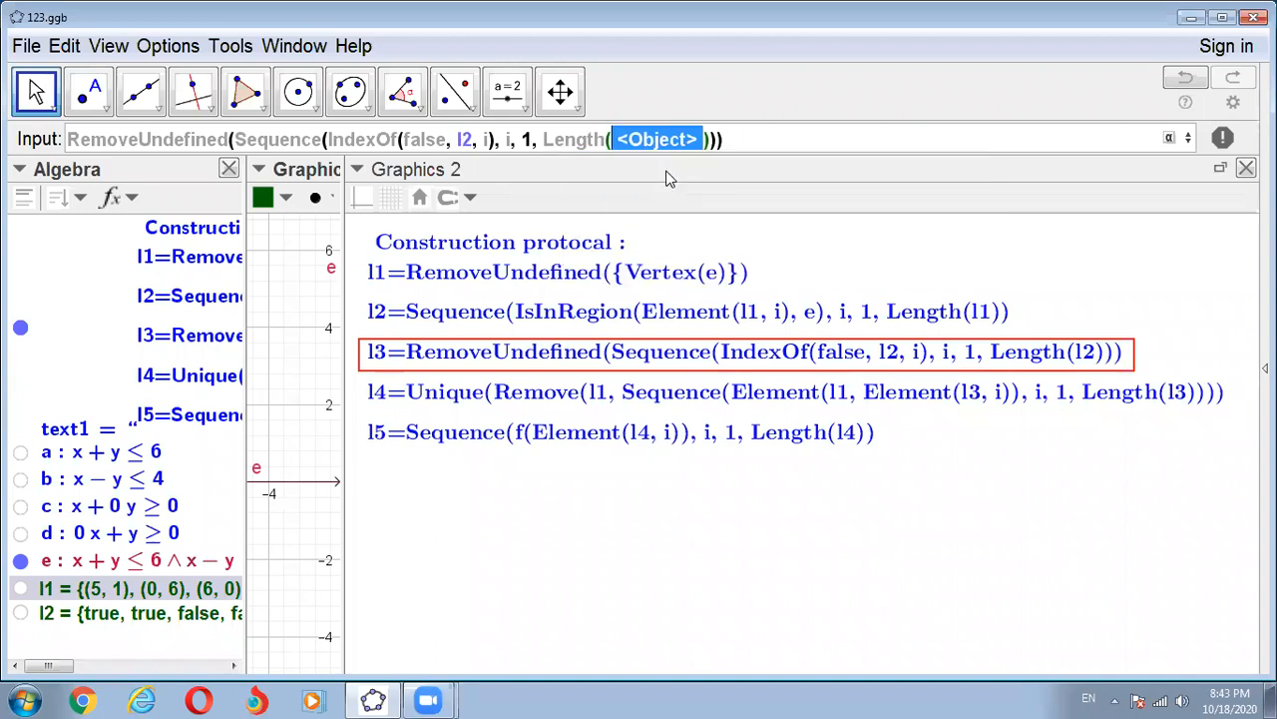
key(BackSpace)
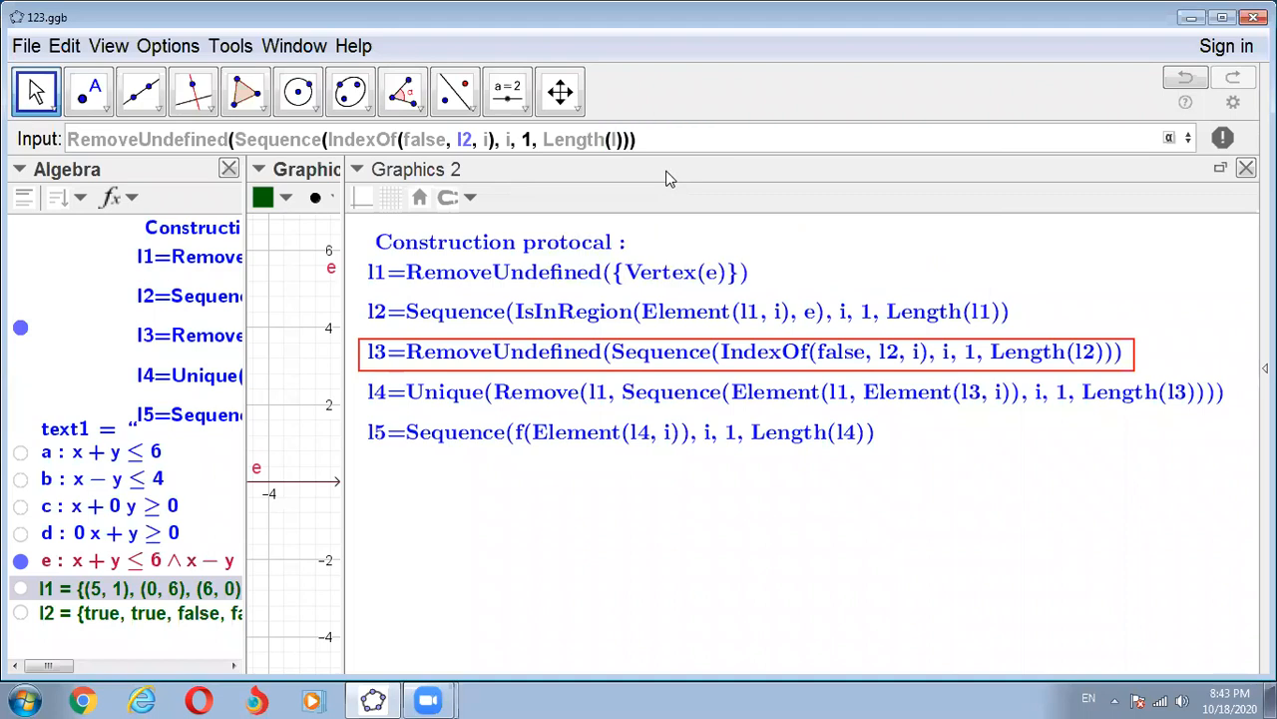
text(l2)
click(665, 143)
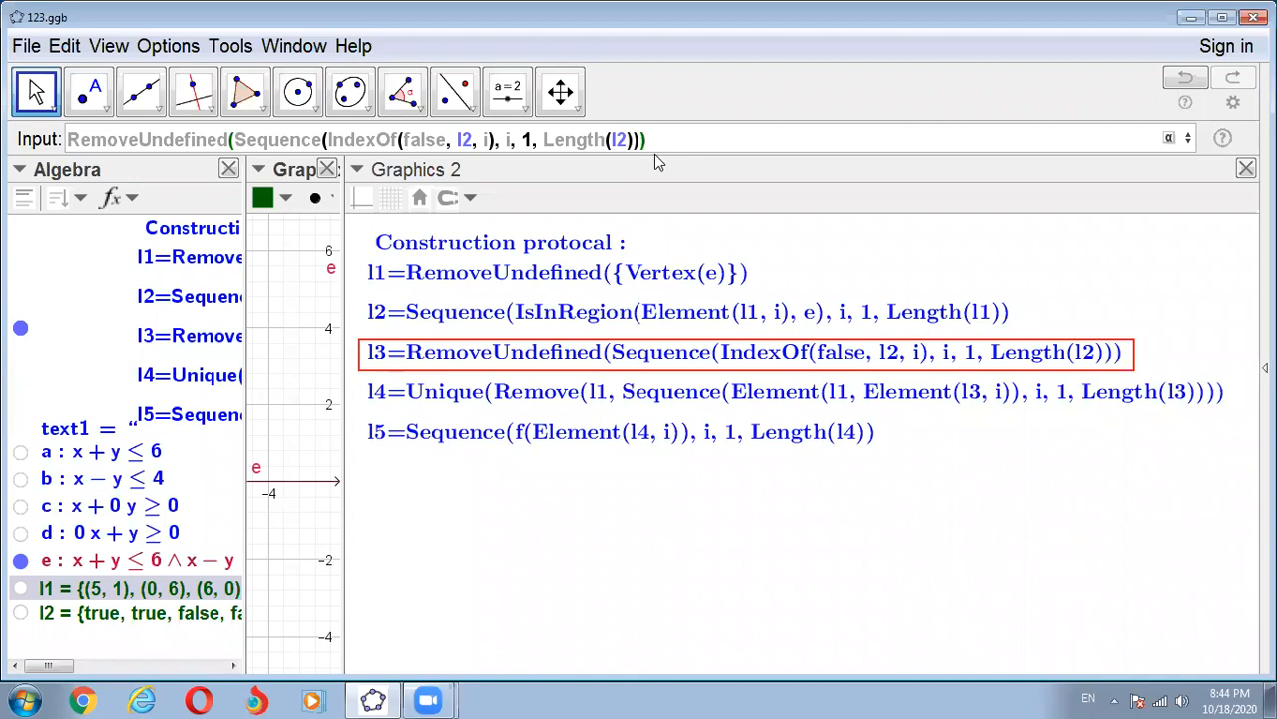
key(Return)
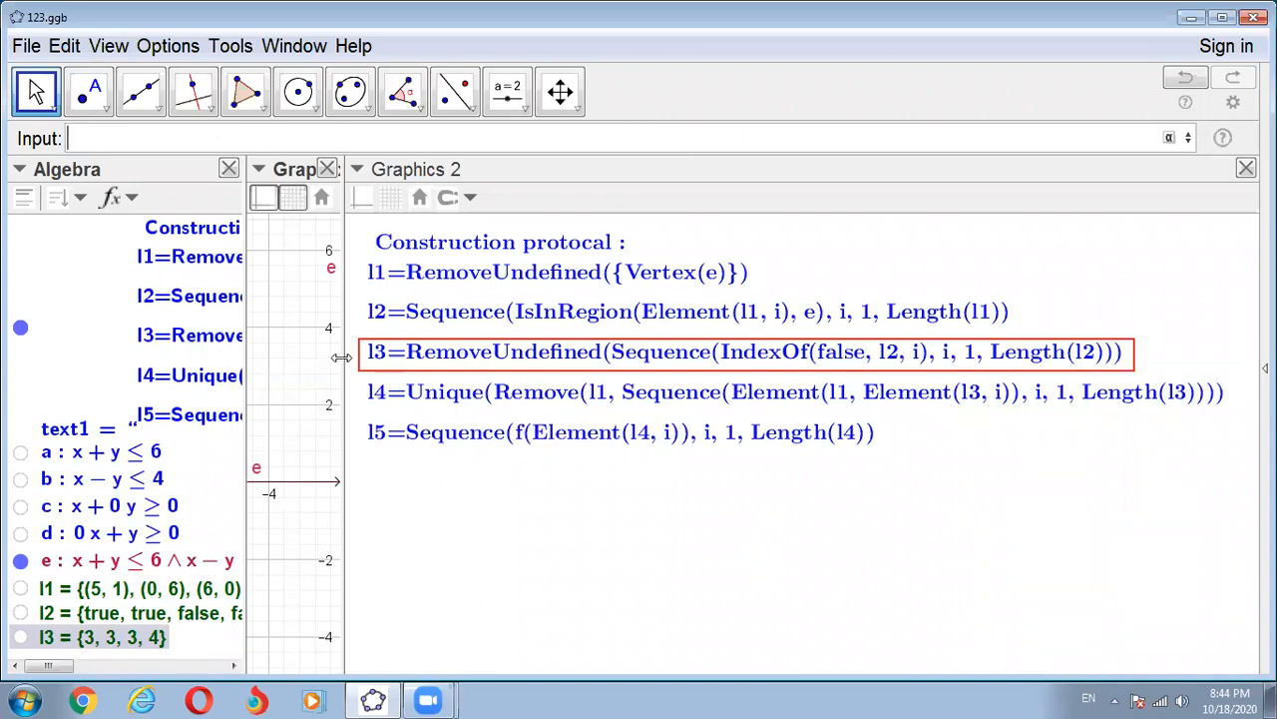
- Adjust the Graphics 2 width to show the full construction protocol and outline its l4 line with a rectangle
drag(342, 356, 446, 357)
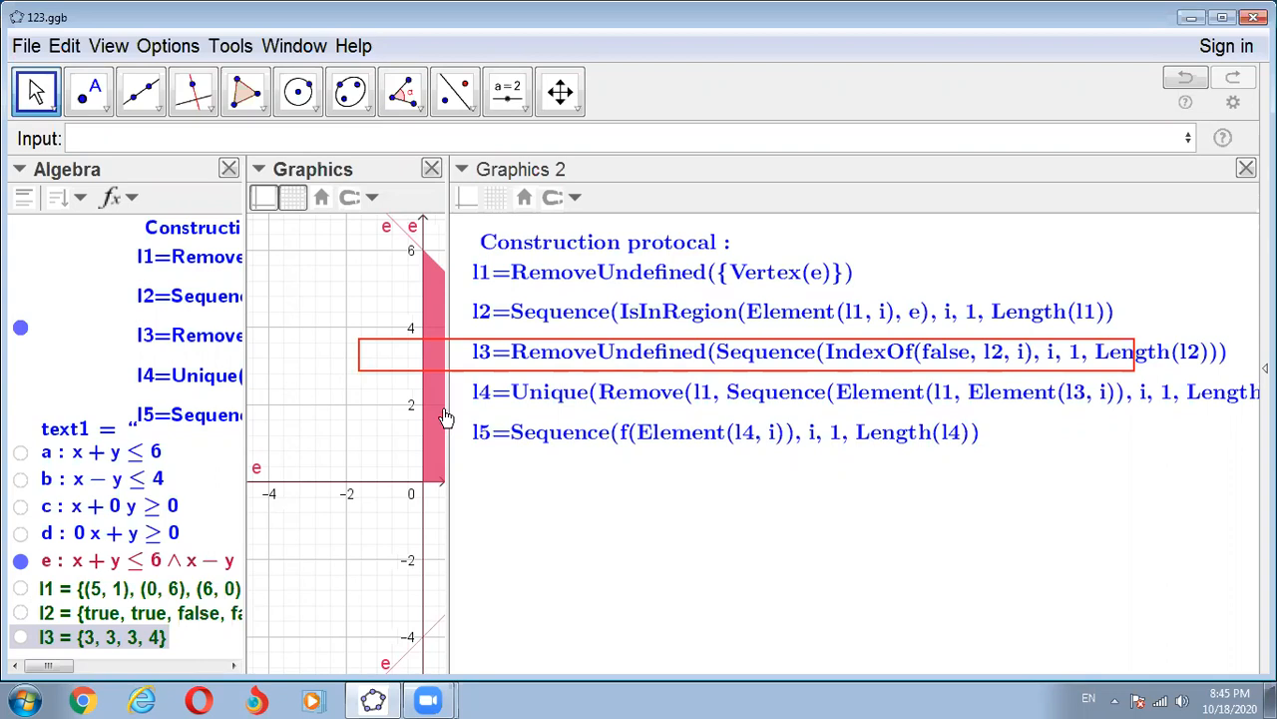
drag(446, 417, 336, 404)
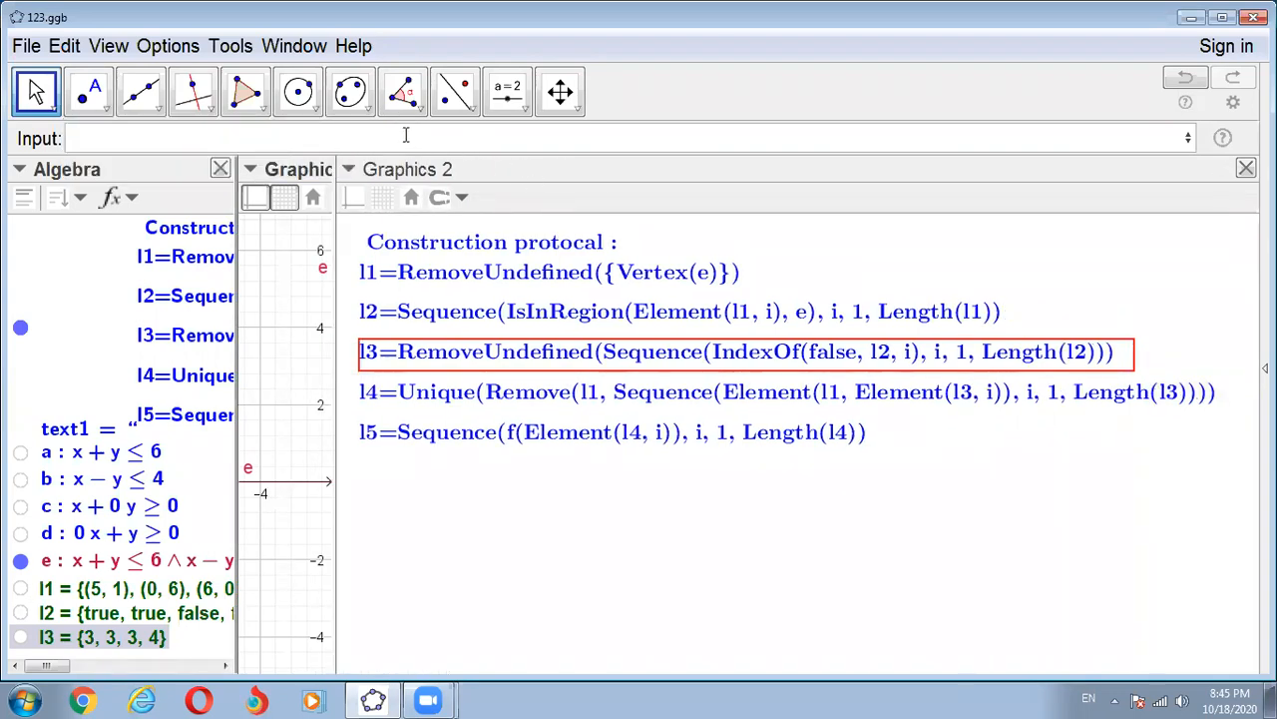
click(249, 138)
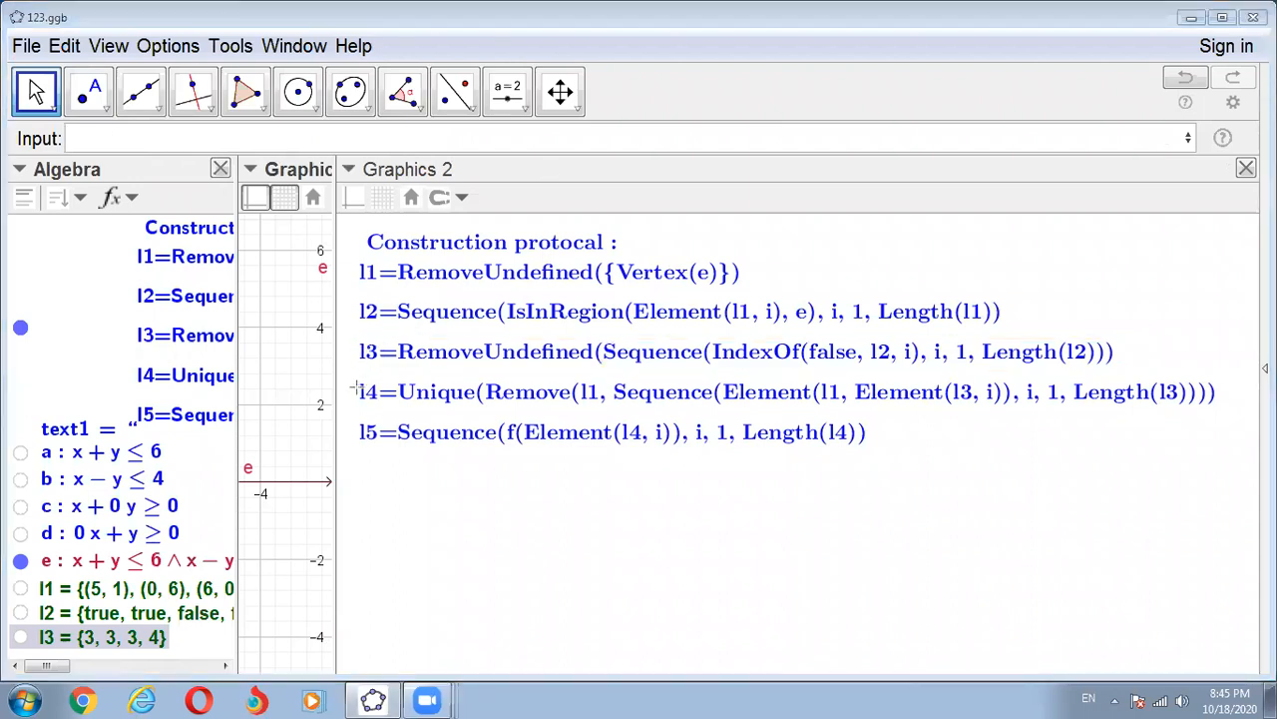
mouse_move(354, 380)
mouse_down()
mouse_move(796, 427)
mouse_move(1235, 417)
mouse_up()
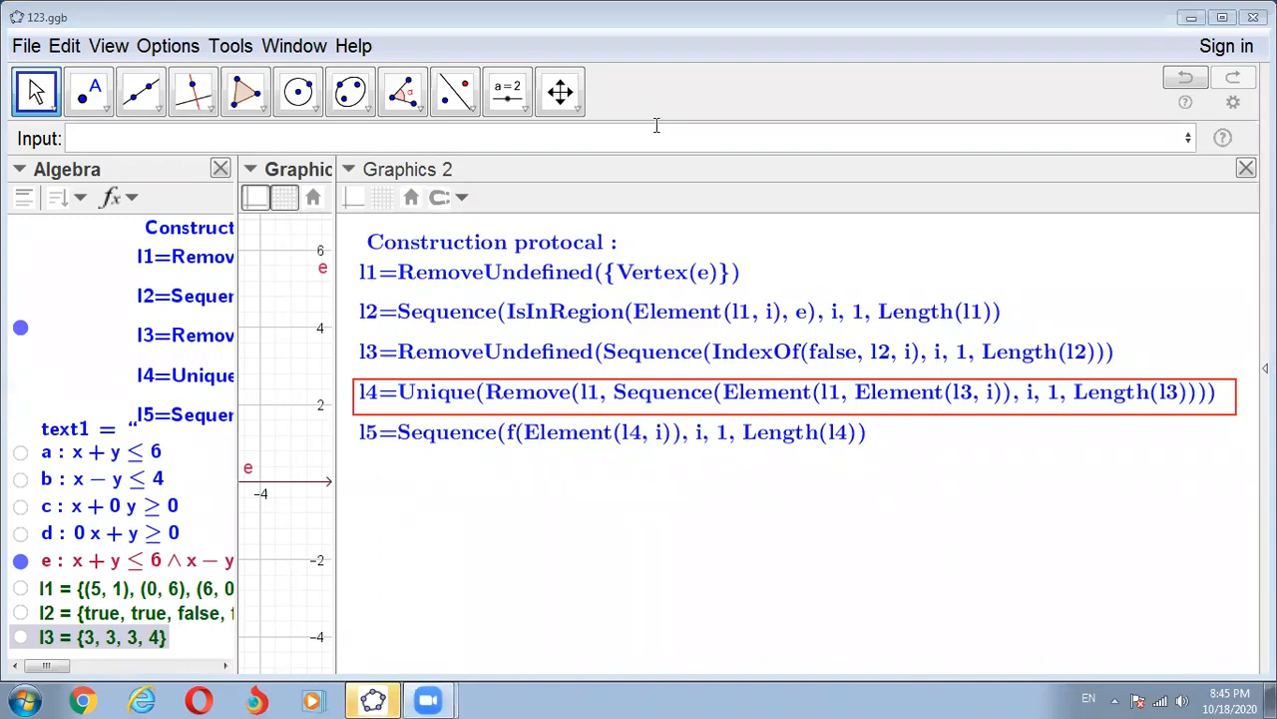
- Start a Unique command, nest the two-list Remove command in it, and enter l1 as the first list
click(109, 140)
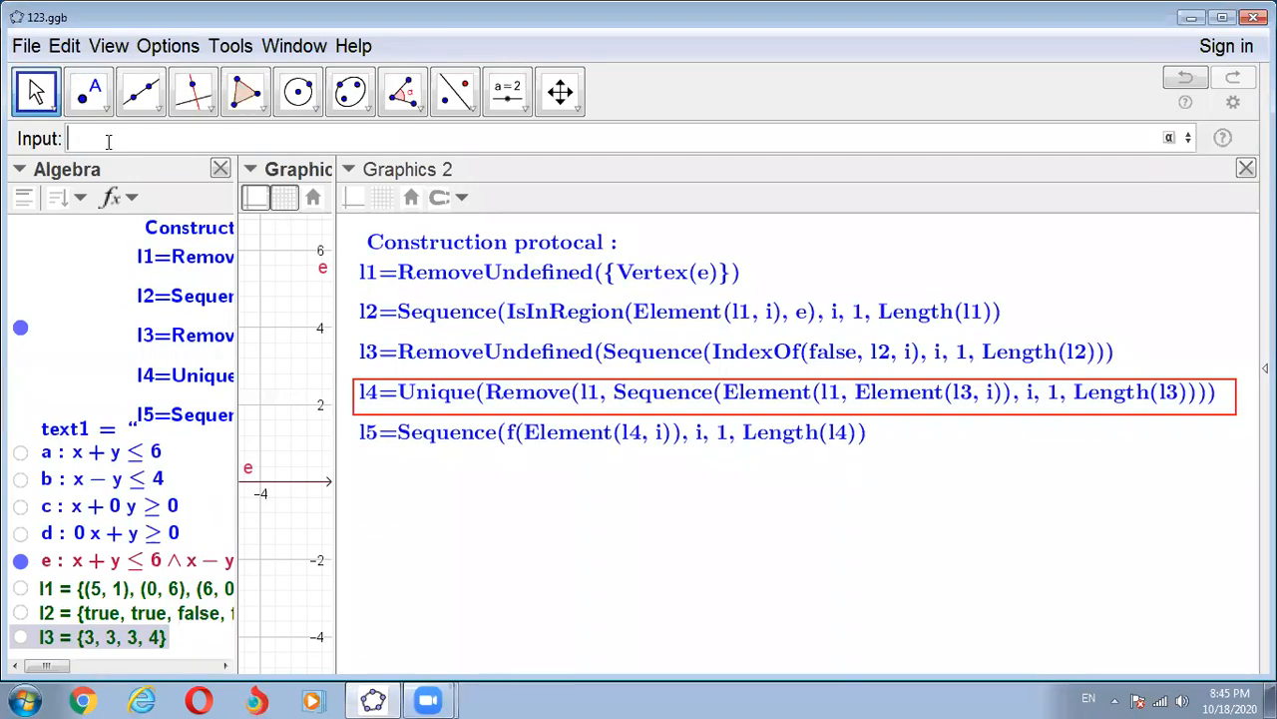
text(Uniqu)
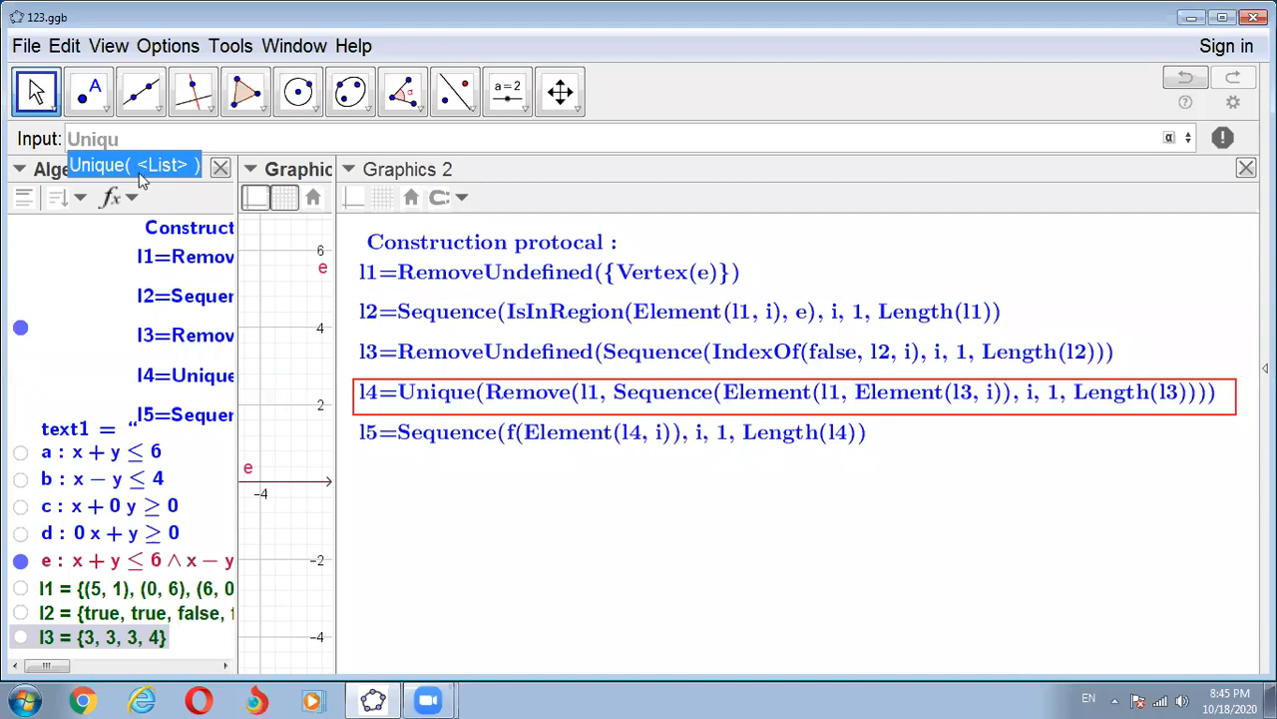
click(137, 172)
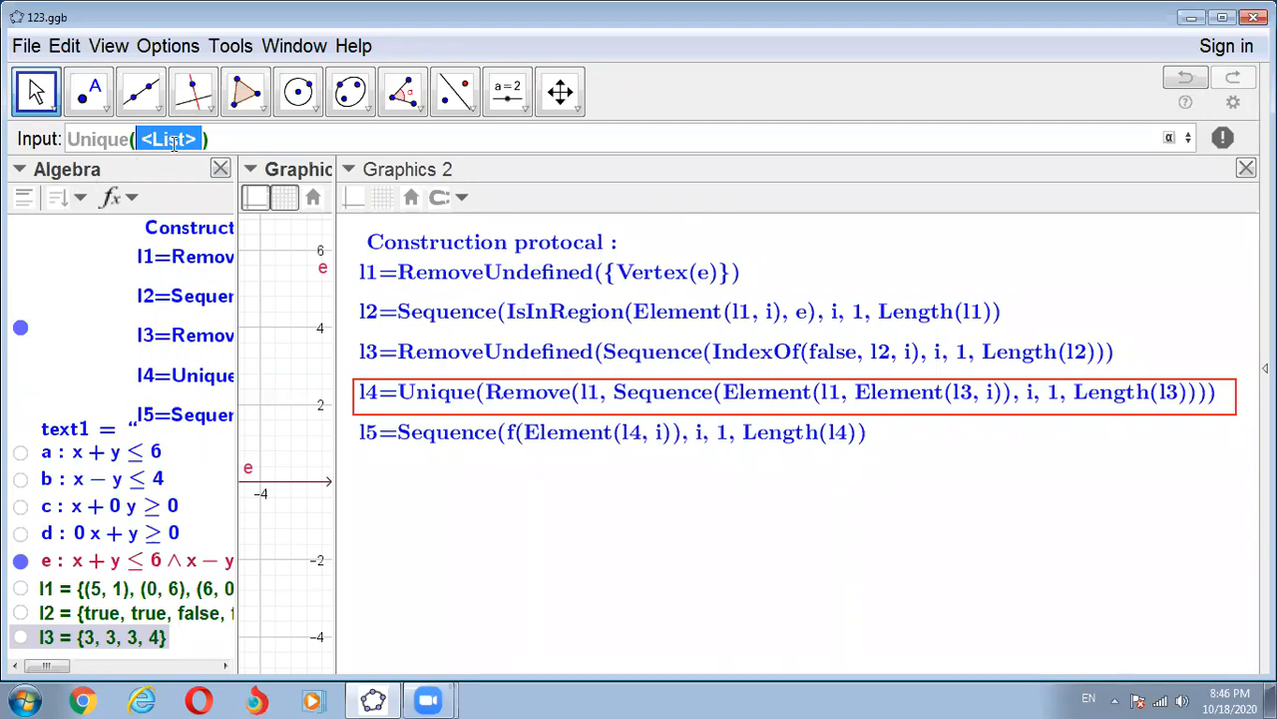
text(Remo)
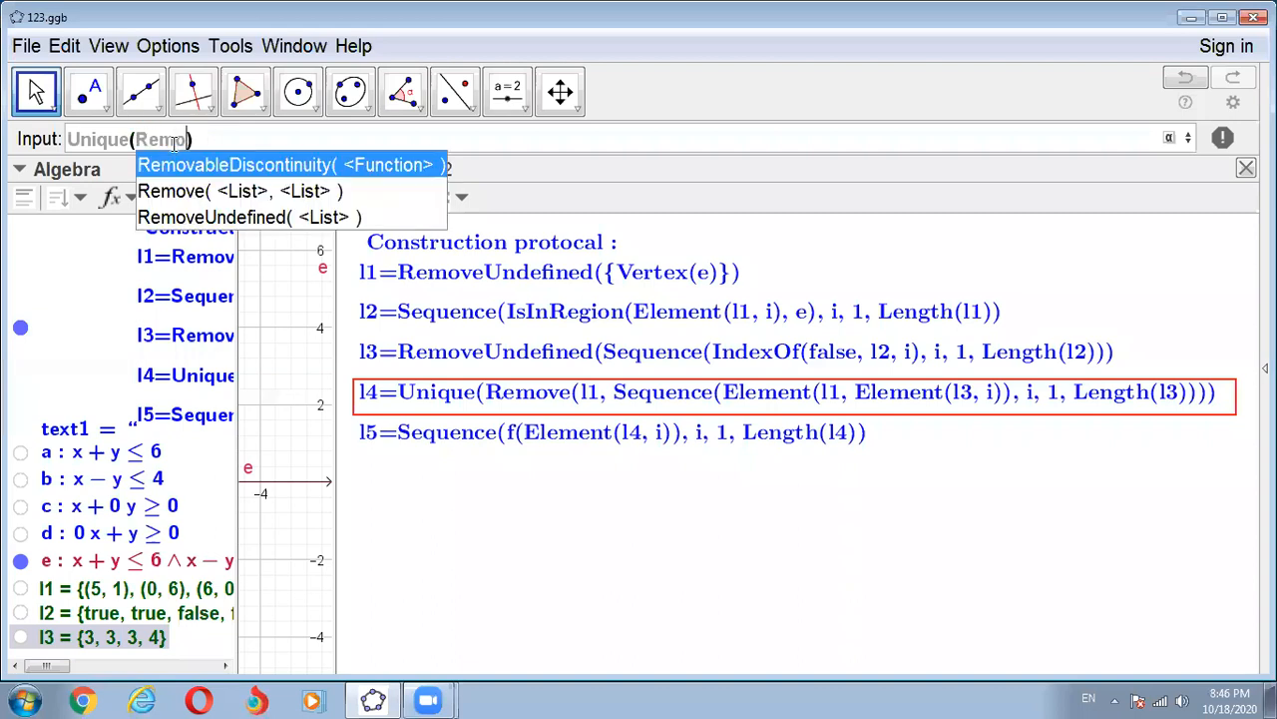
text(ve)
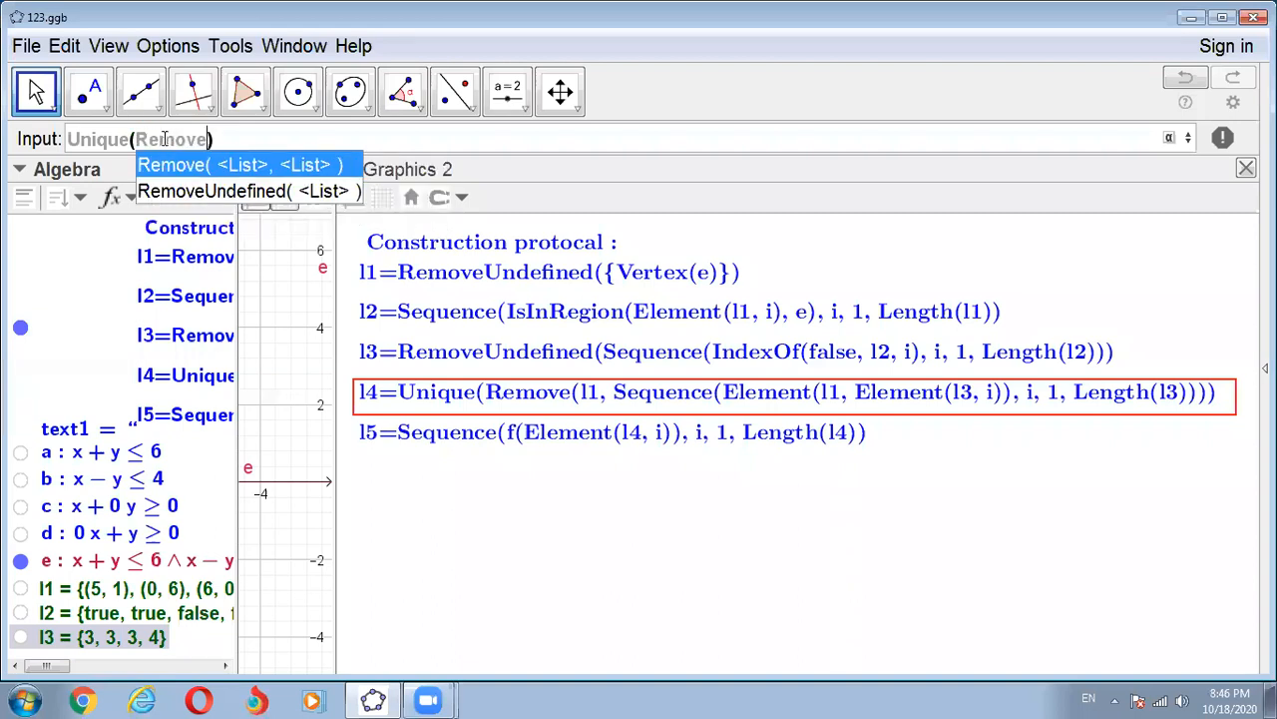
click(213, 170)
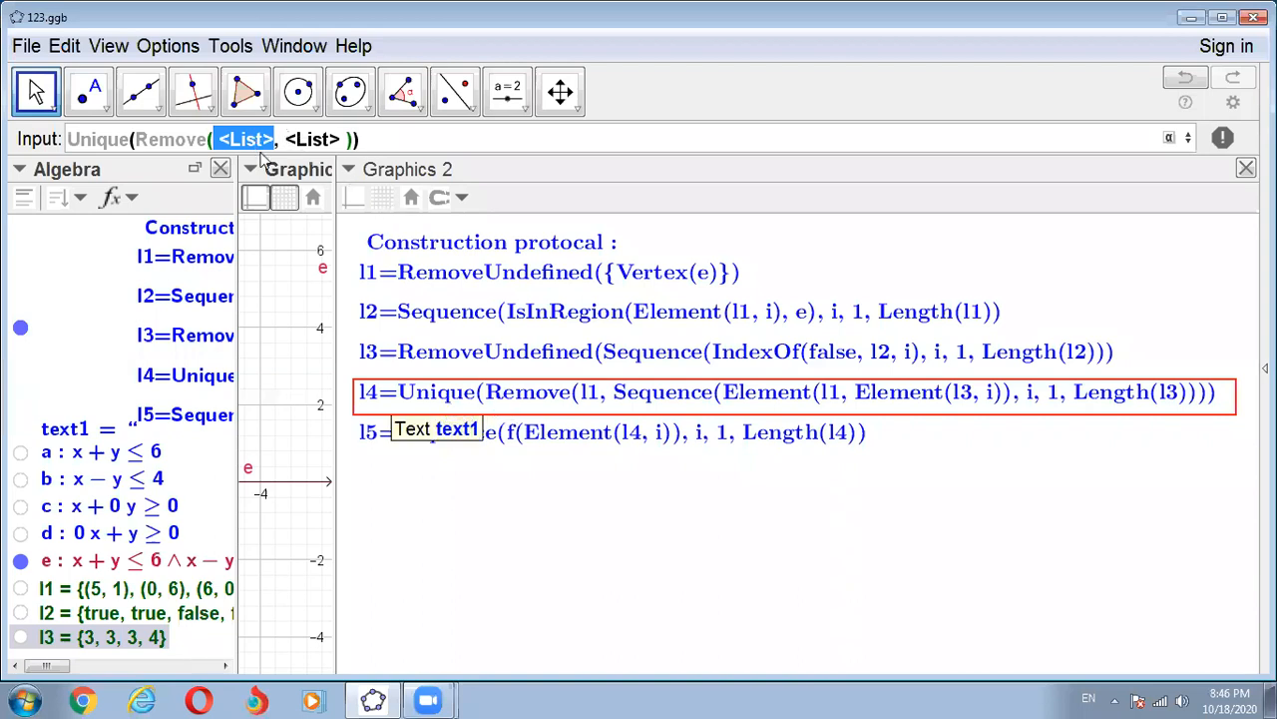
text(l)
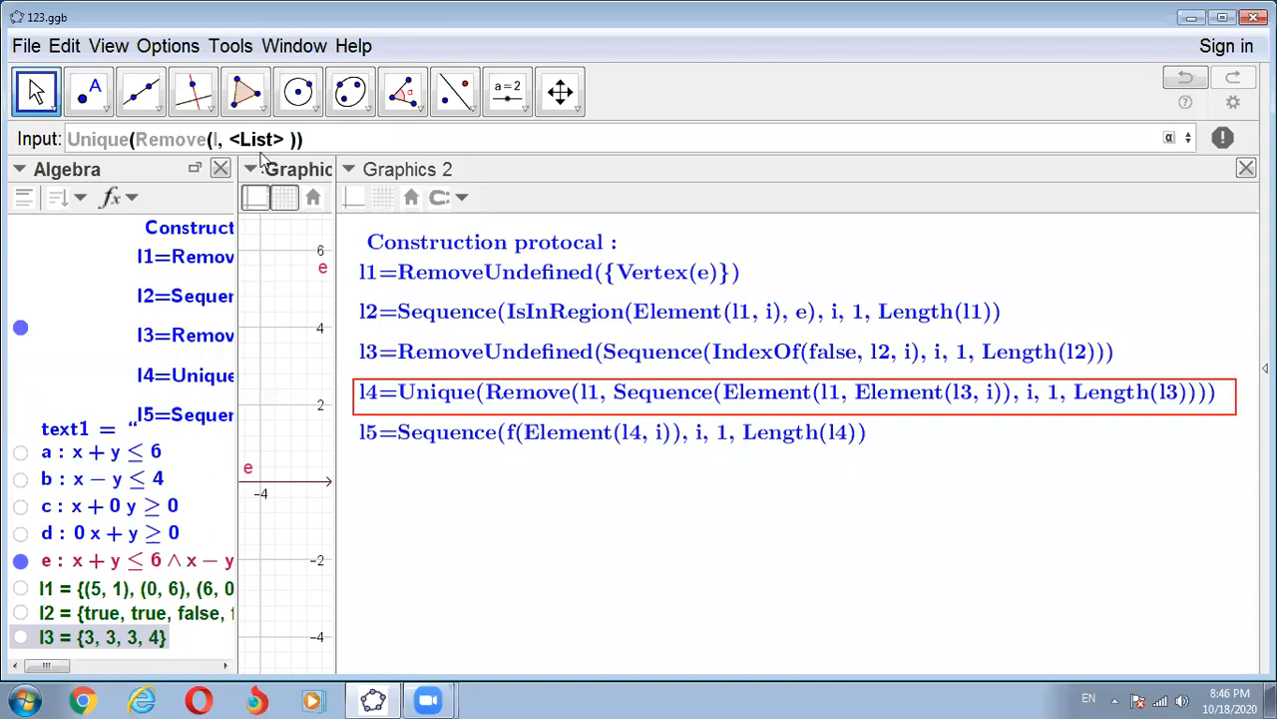
text(1)
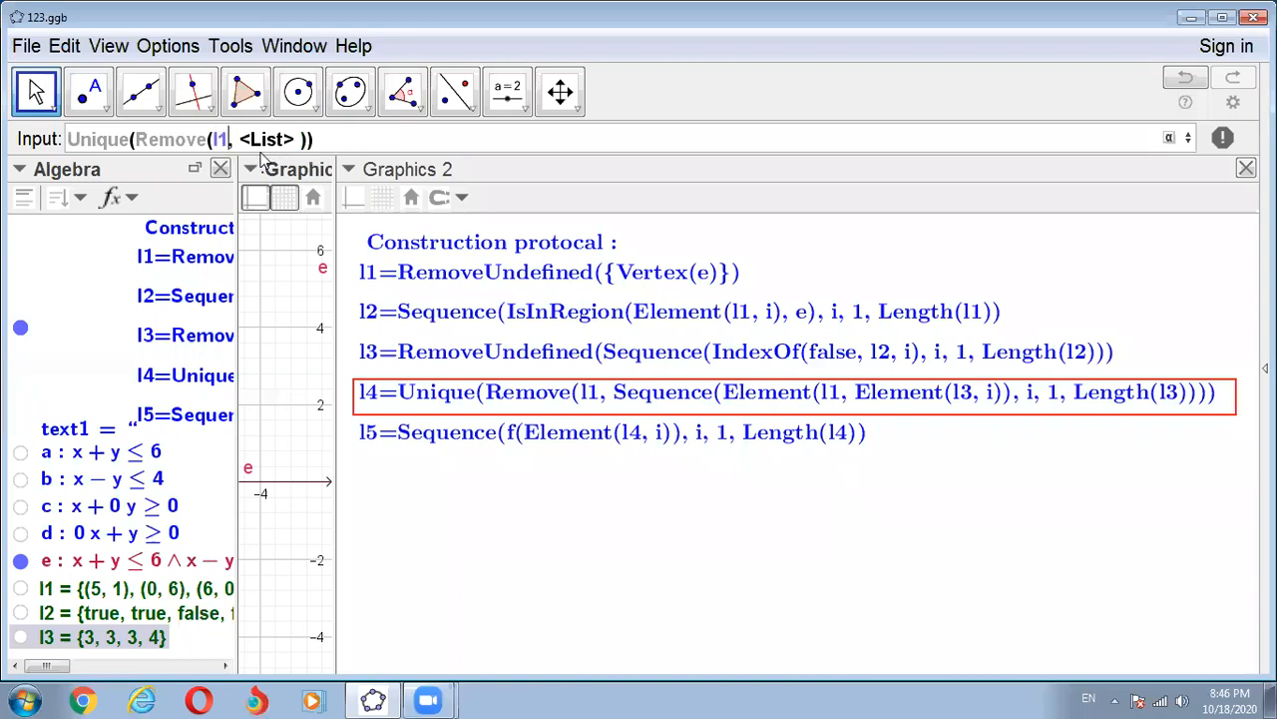
- Nest a Sequence with expression, variable, start and end value as Remove's second list, and begin its expression with Element of list l1
key(Tab)
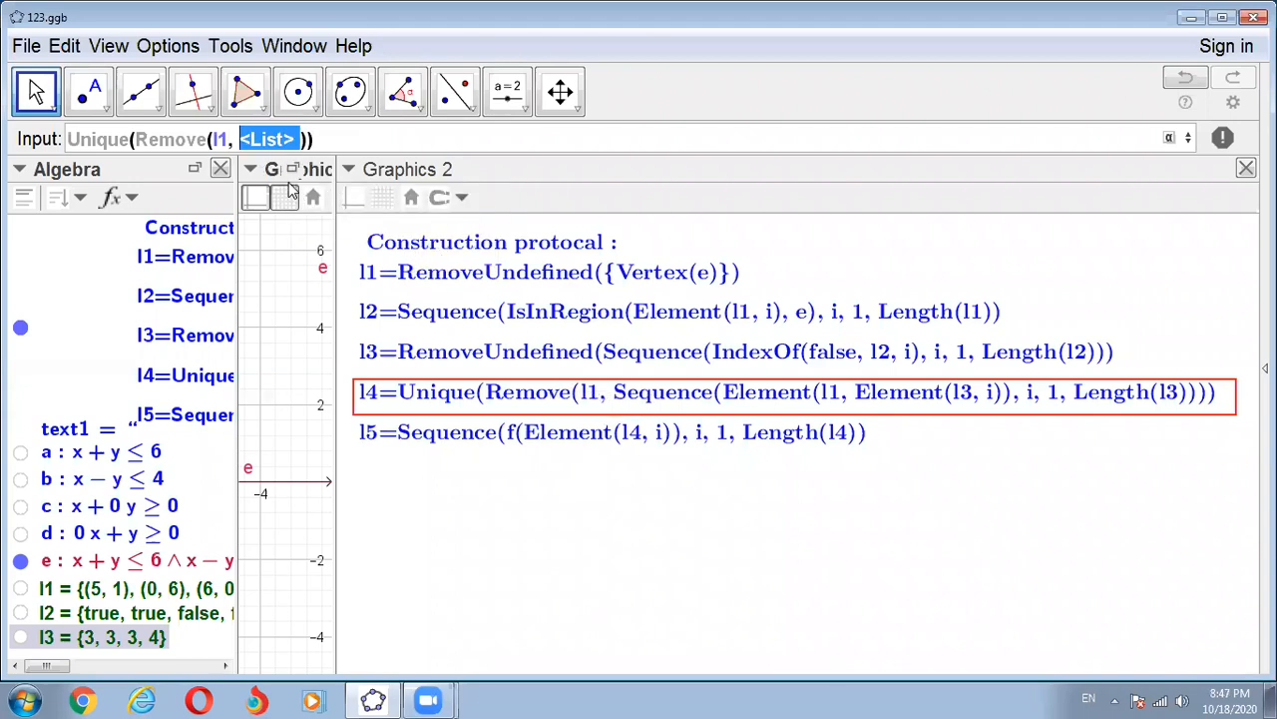
text(Seq)
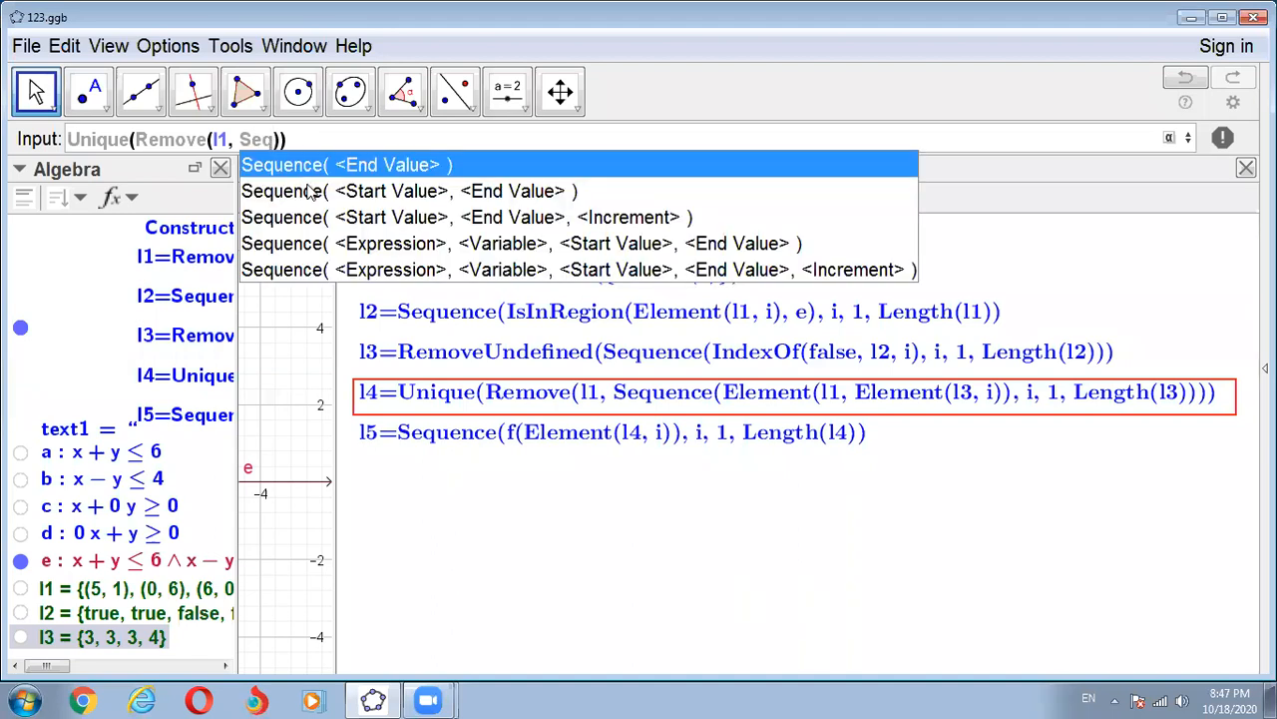
click(348, 243)
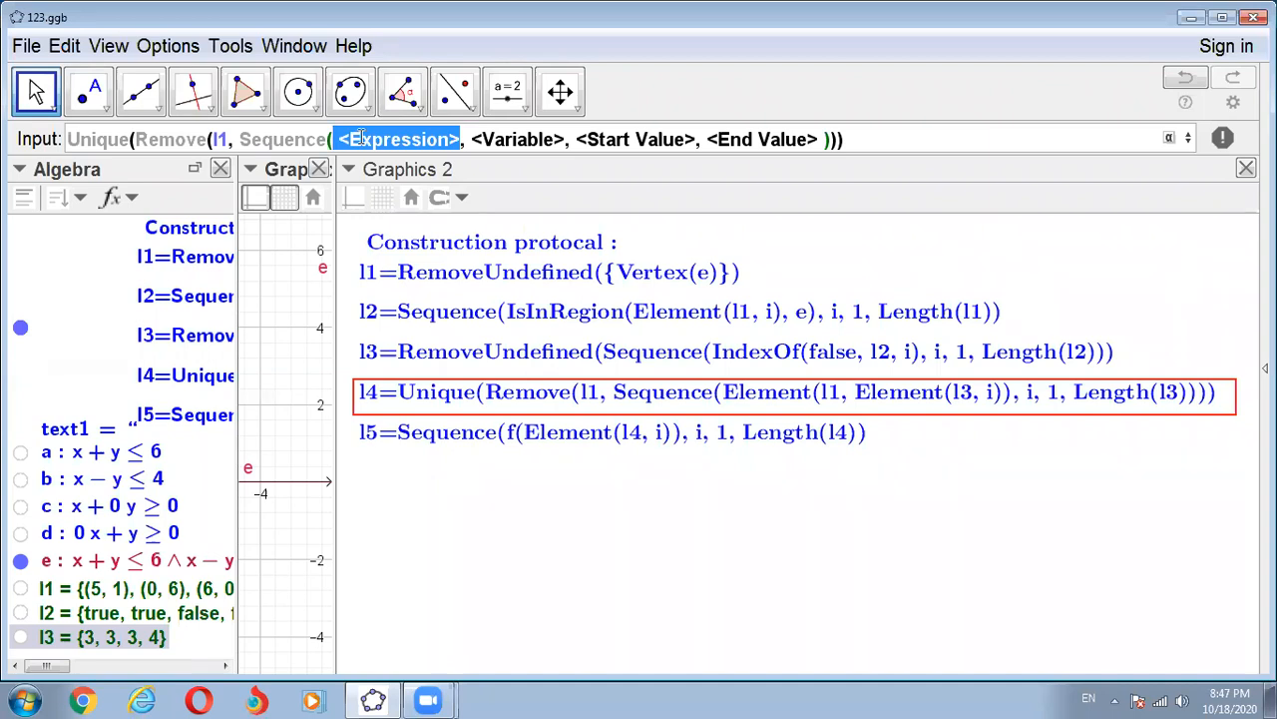
text(Elemen)
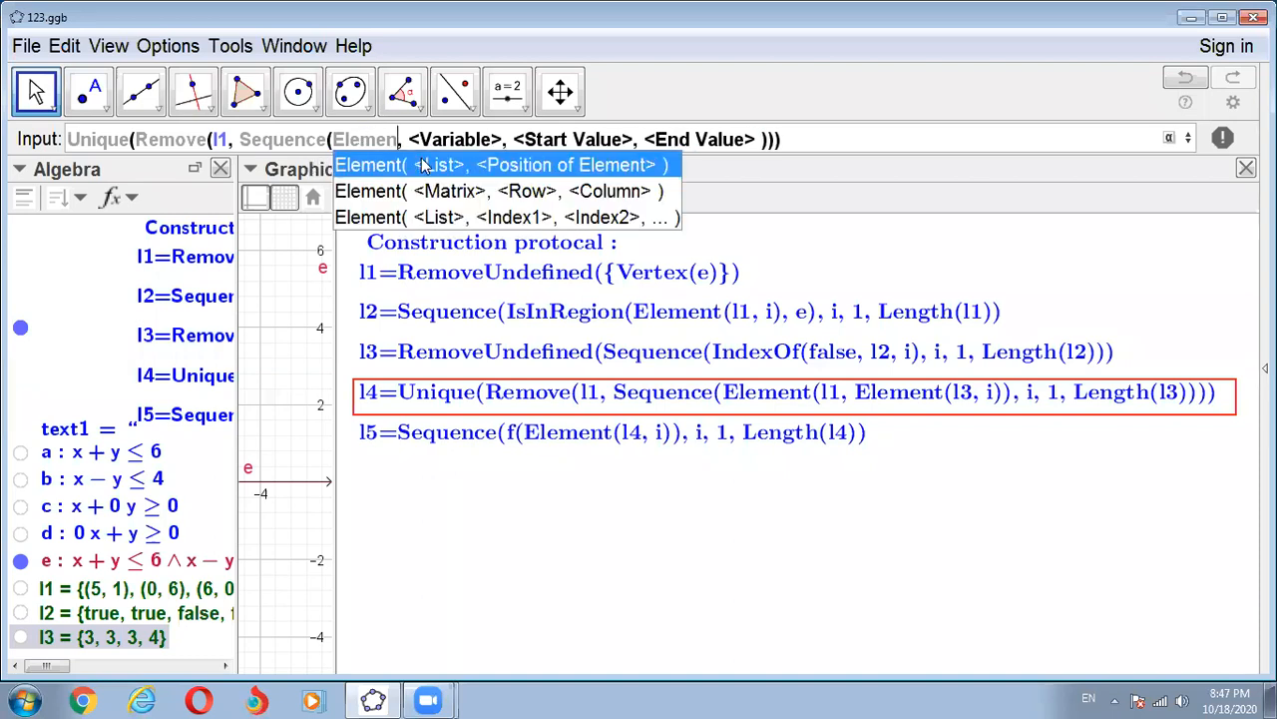
click(423, 164)
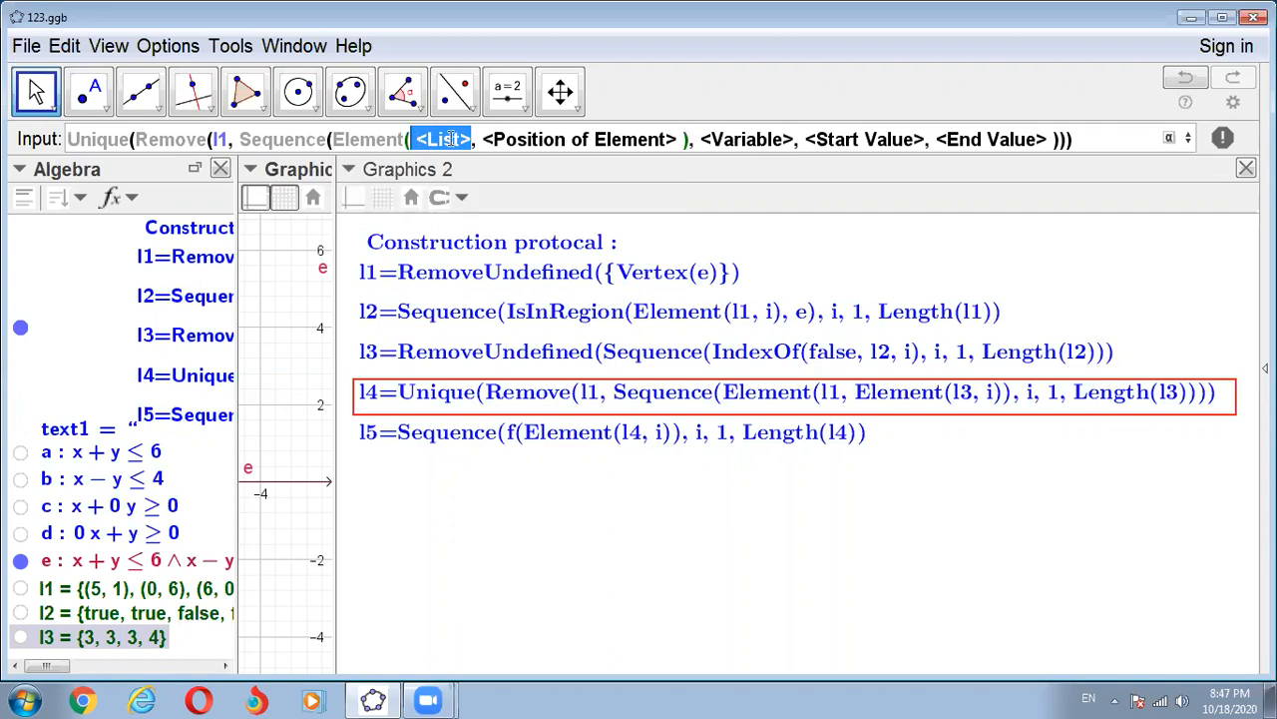
text(l1)
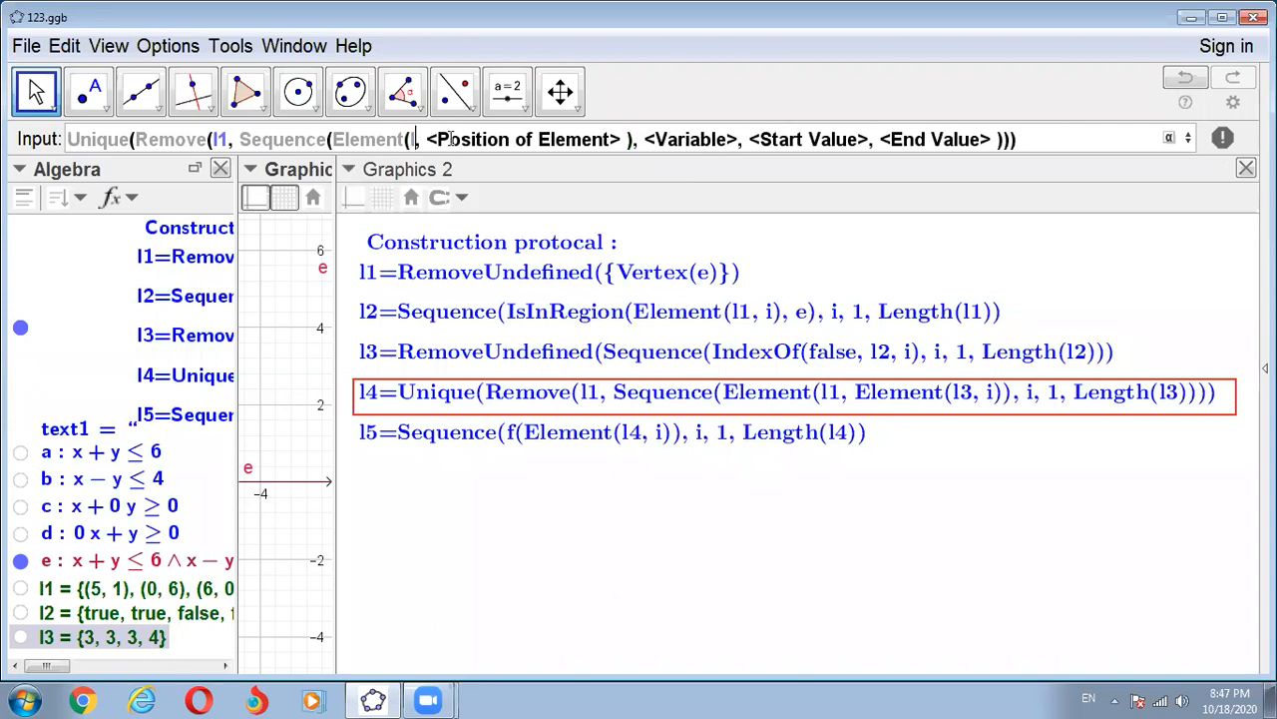
- Fill in the position of element with a nested Element(l3, i), using the list and position form
click(452, 139)
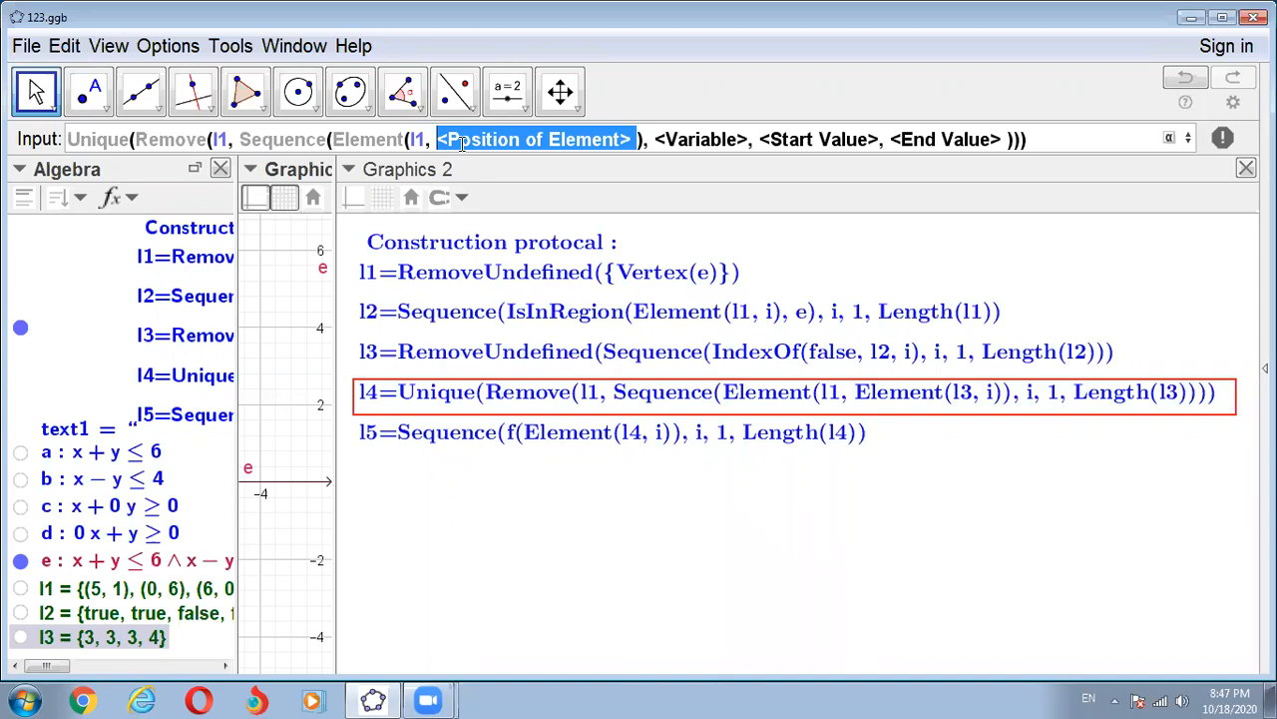
text(Eleme)
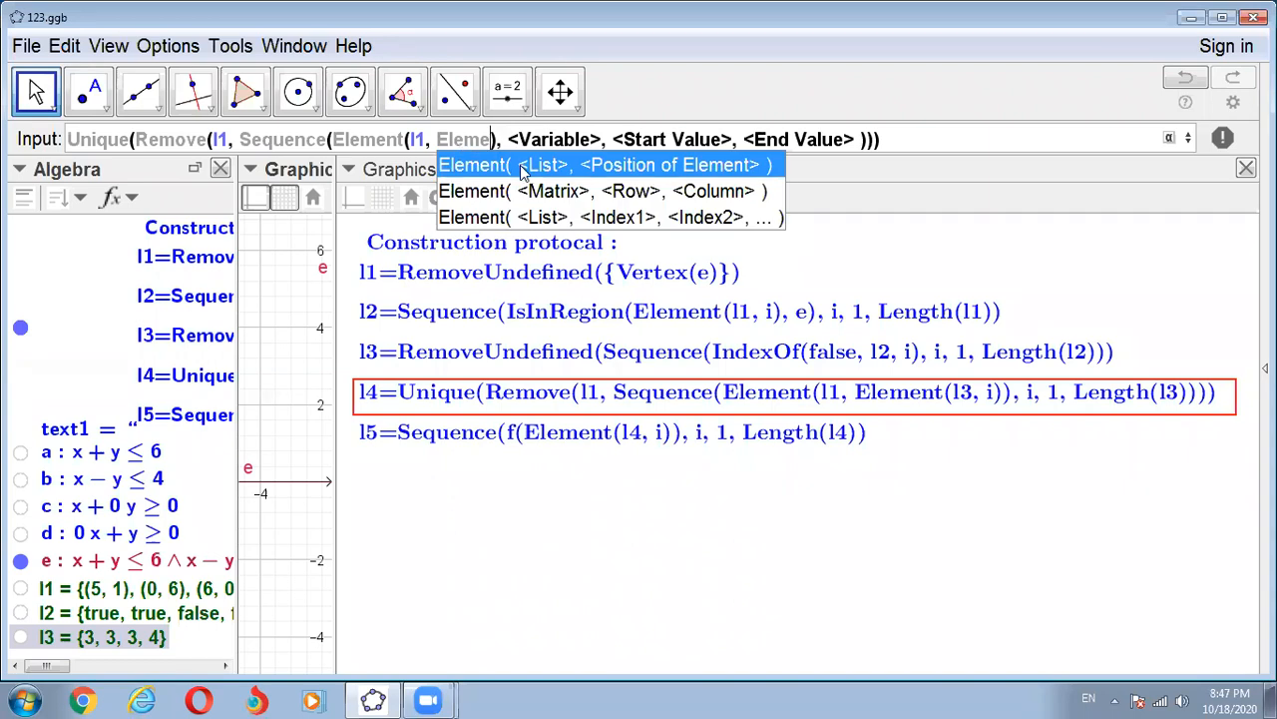
click(521, 169)
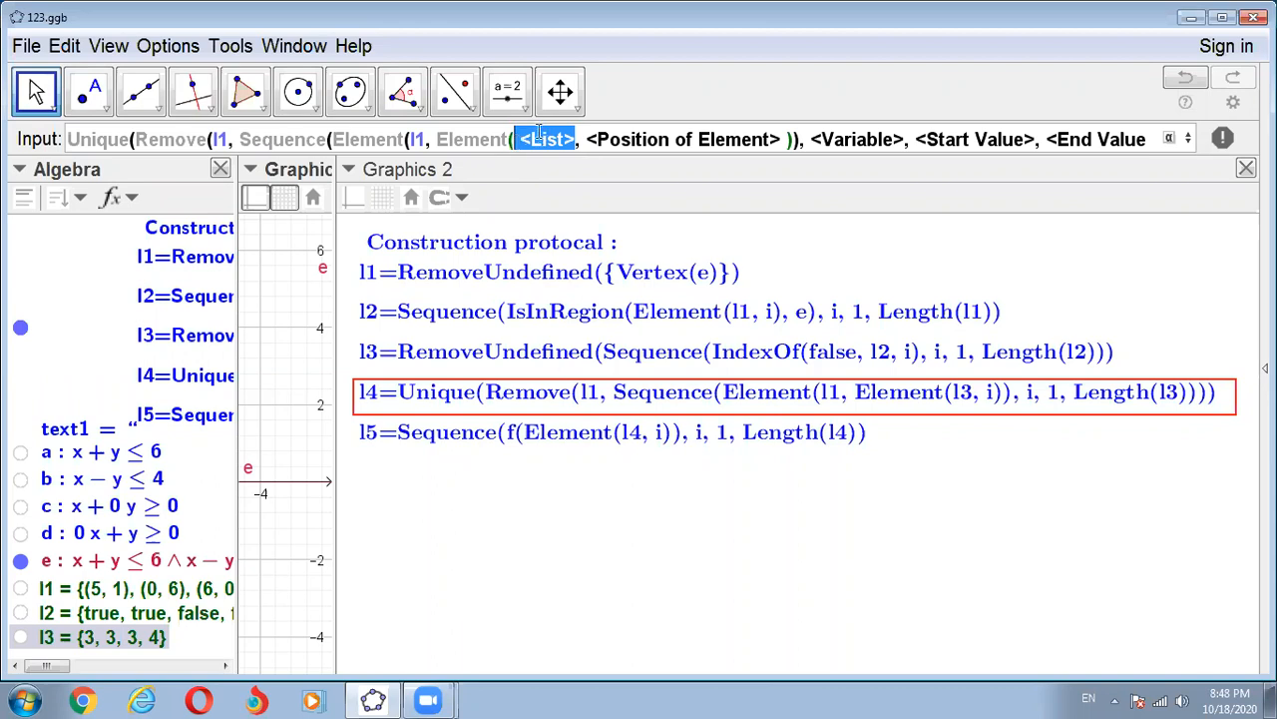
text(l3)
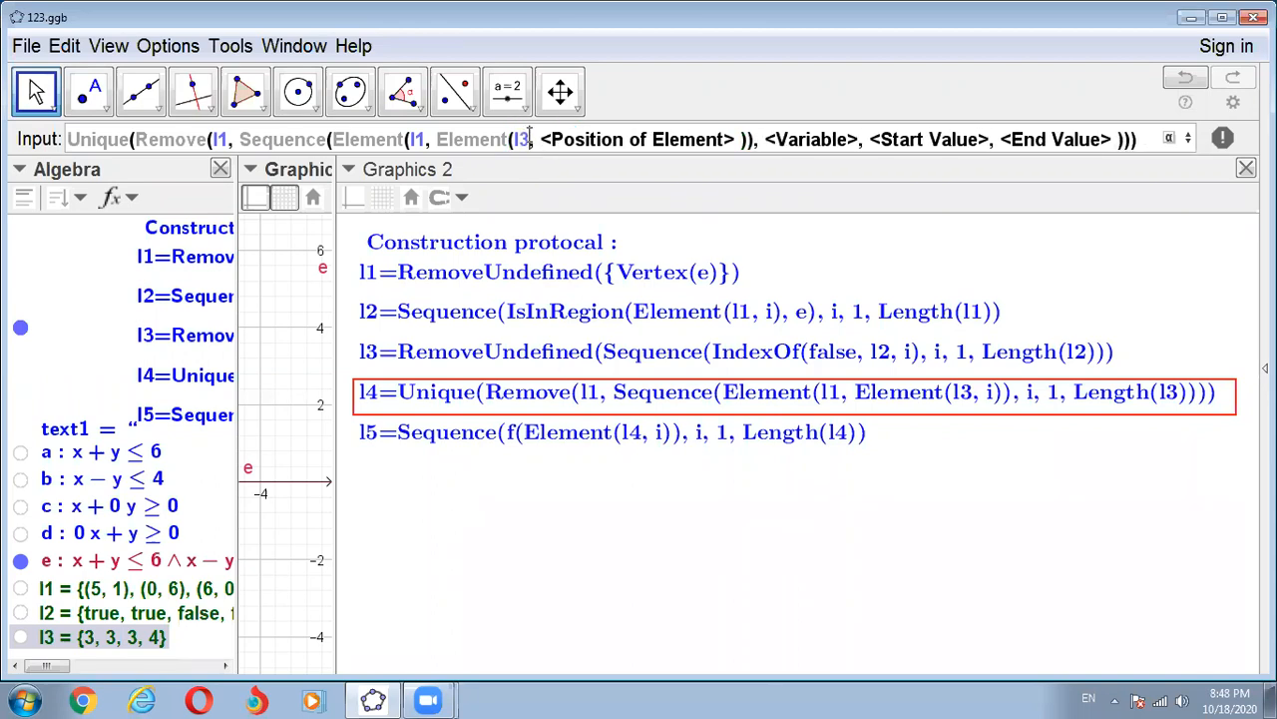
key(Tab)
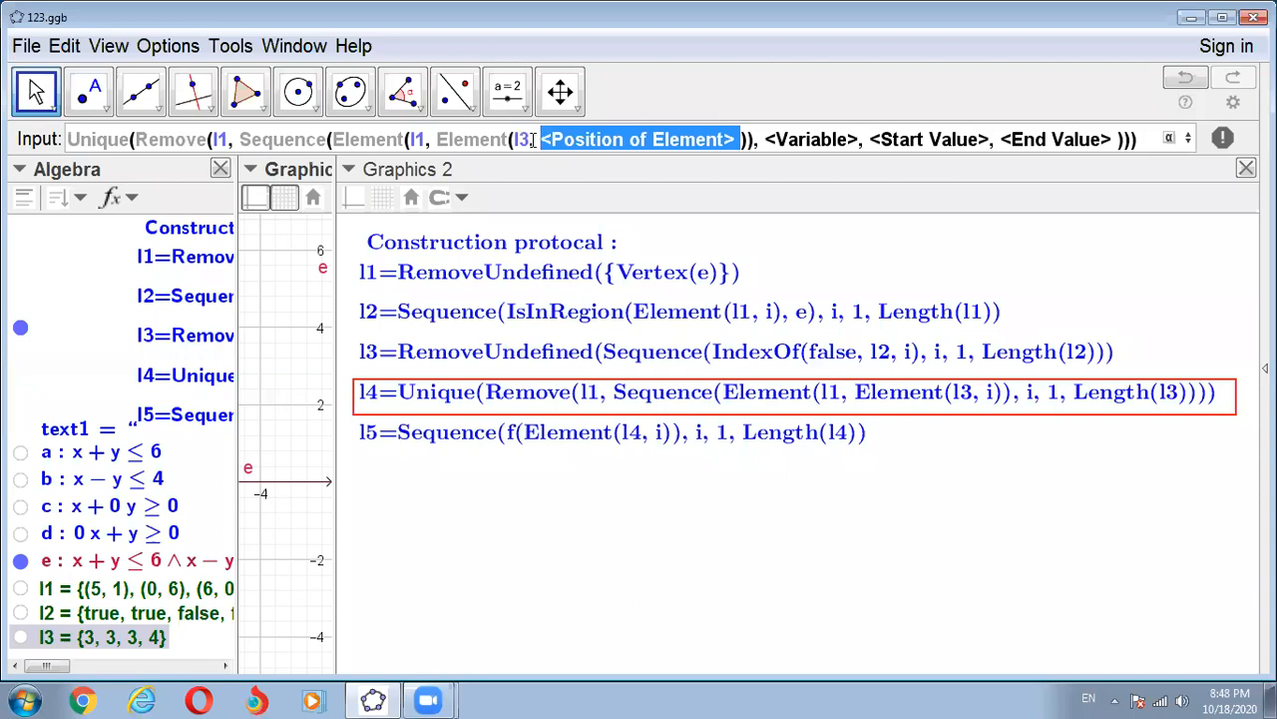
text(i)
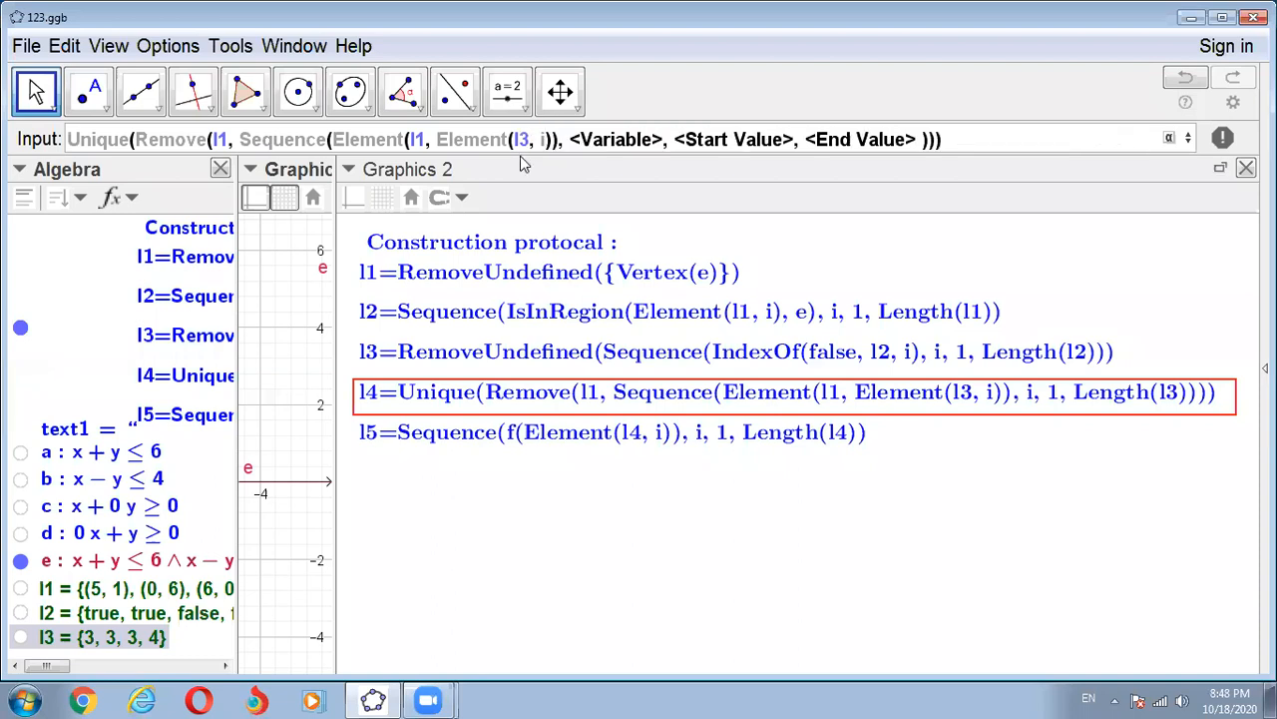
- Complete the Sequence with variable i, start value 1 and end value Length(l3), and execute the command to create list l4
key(Tab)
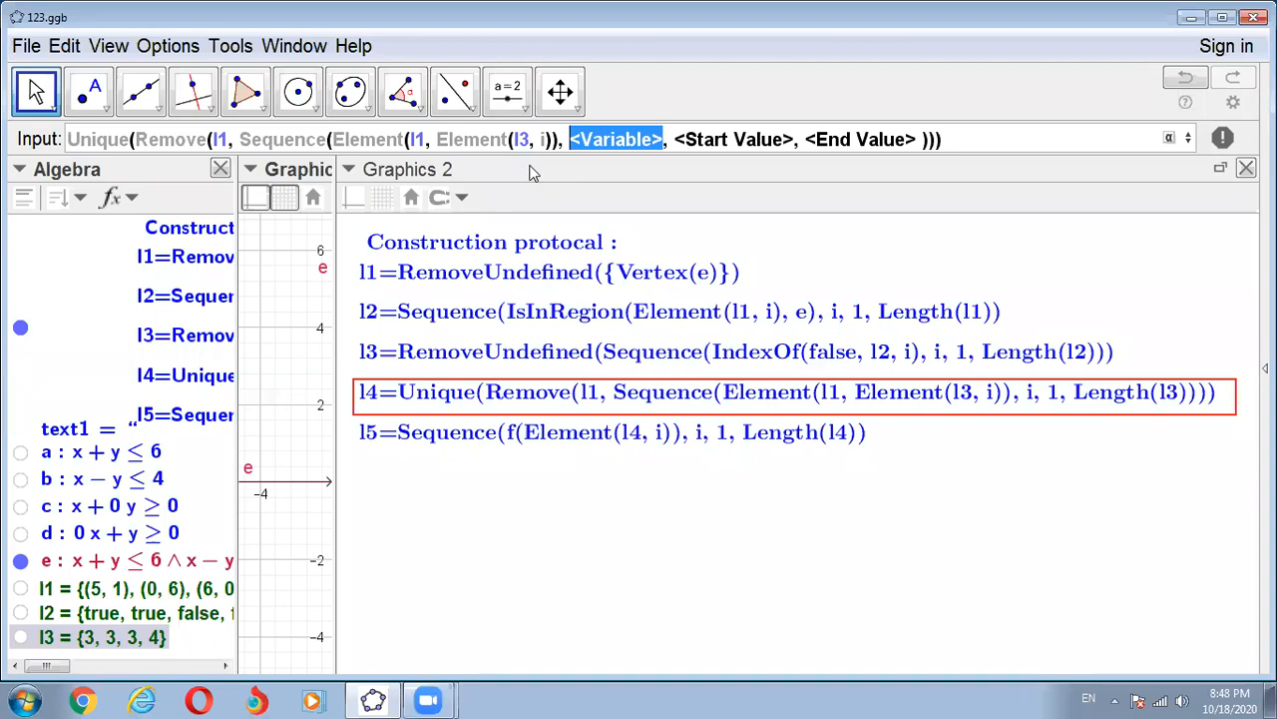
text(i)
key(Tab)
text(1)
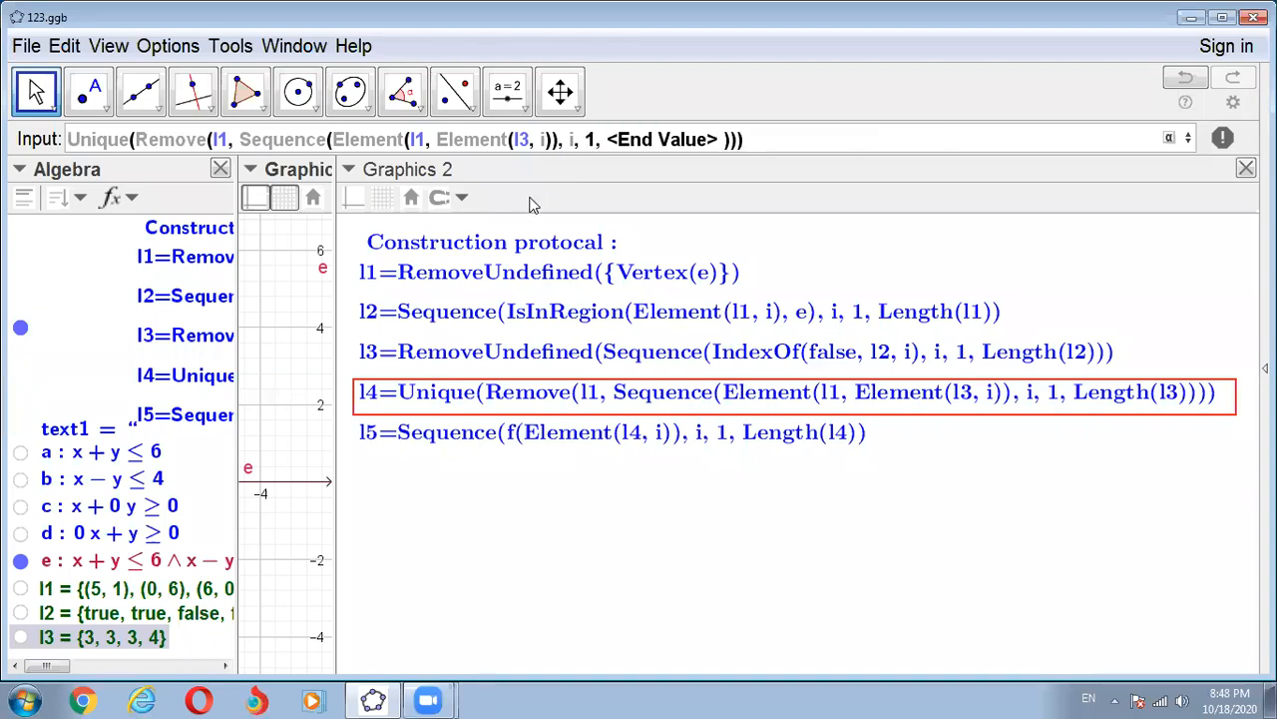
key(Tab)
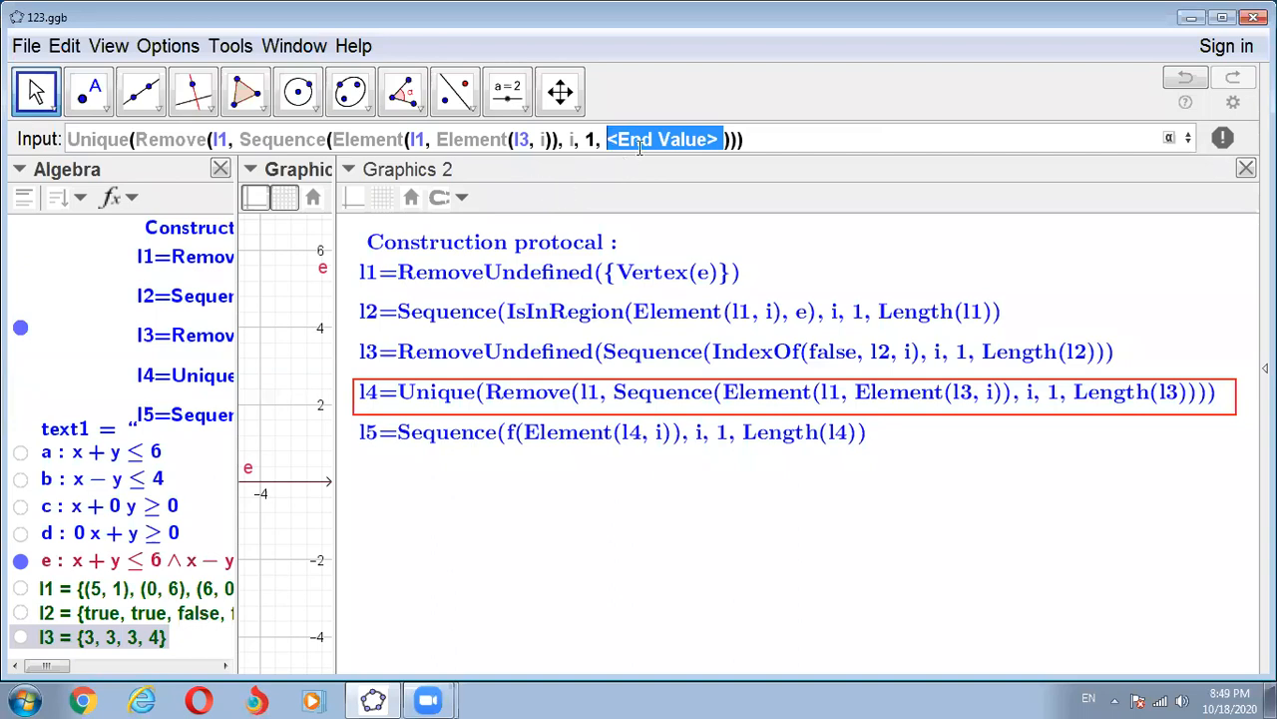
text(Lengt)
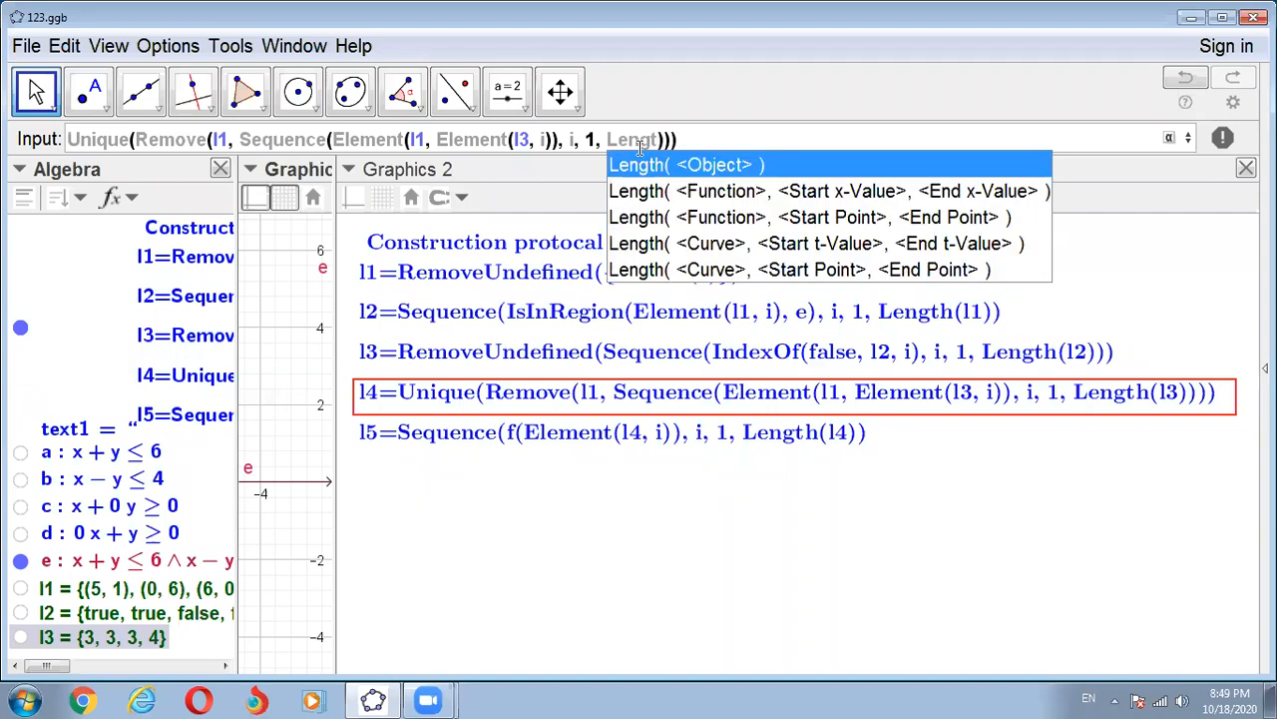
click(744, 174)
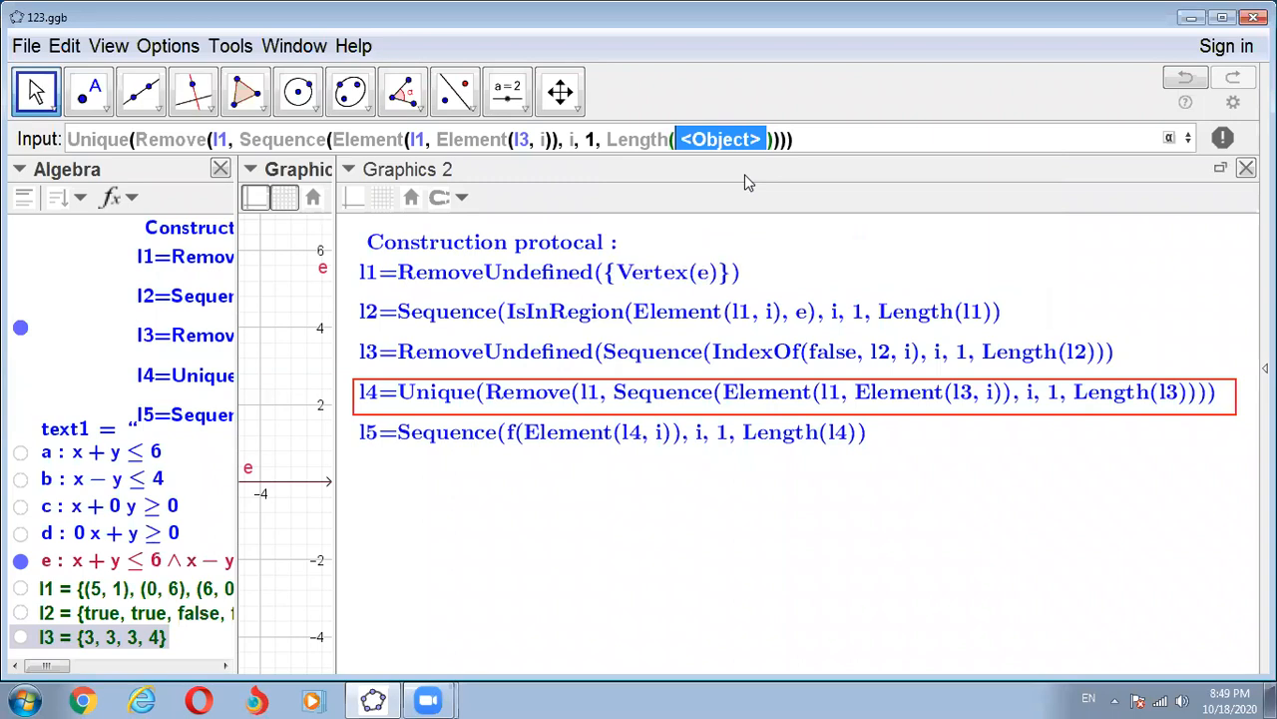
text(l3)
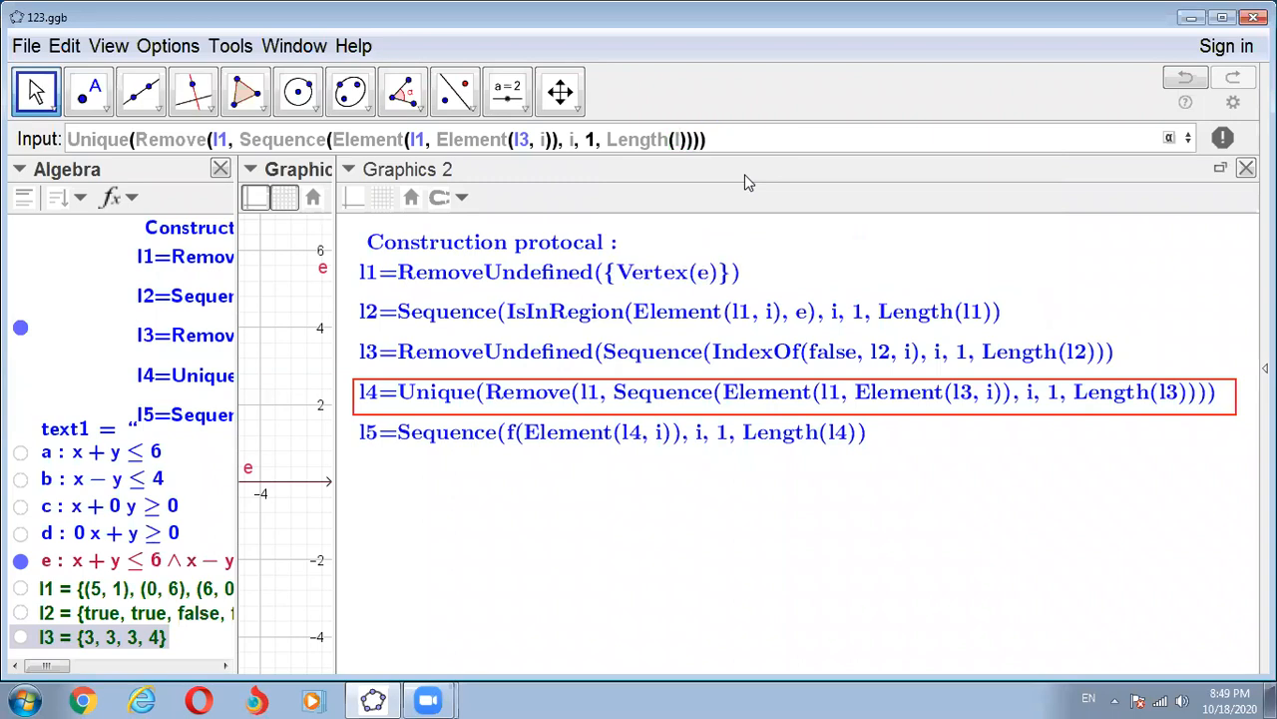
click(739, 132)
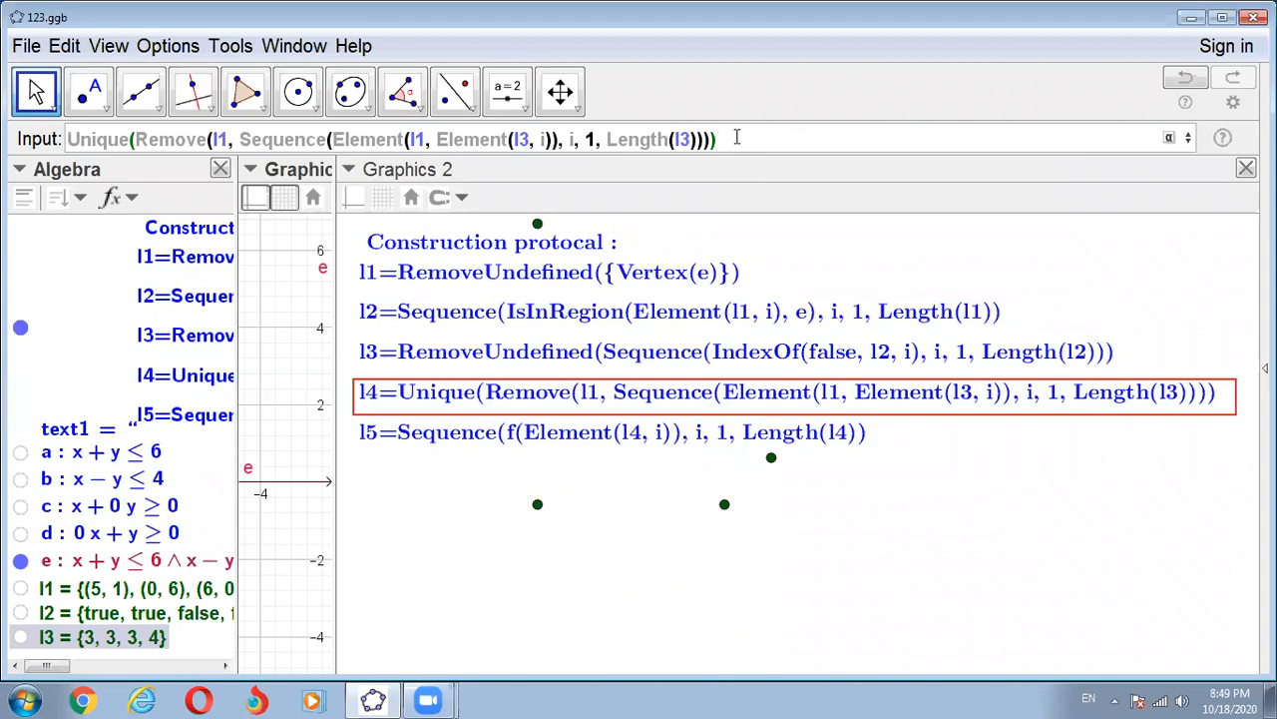
key(Return)
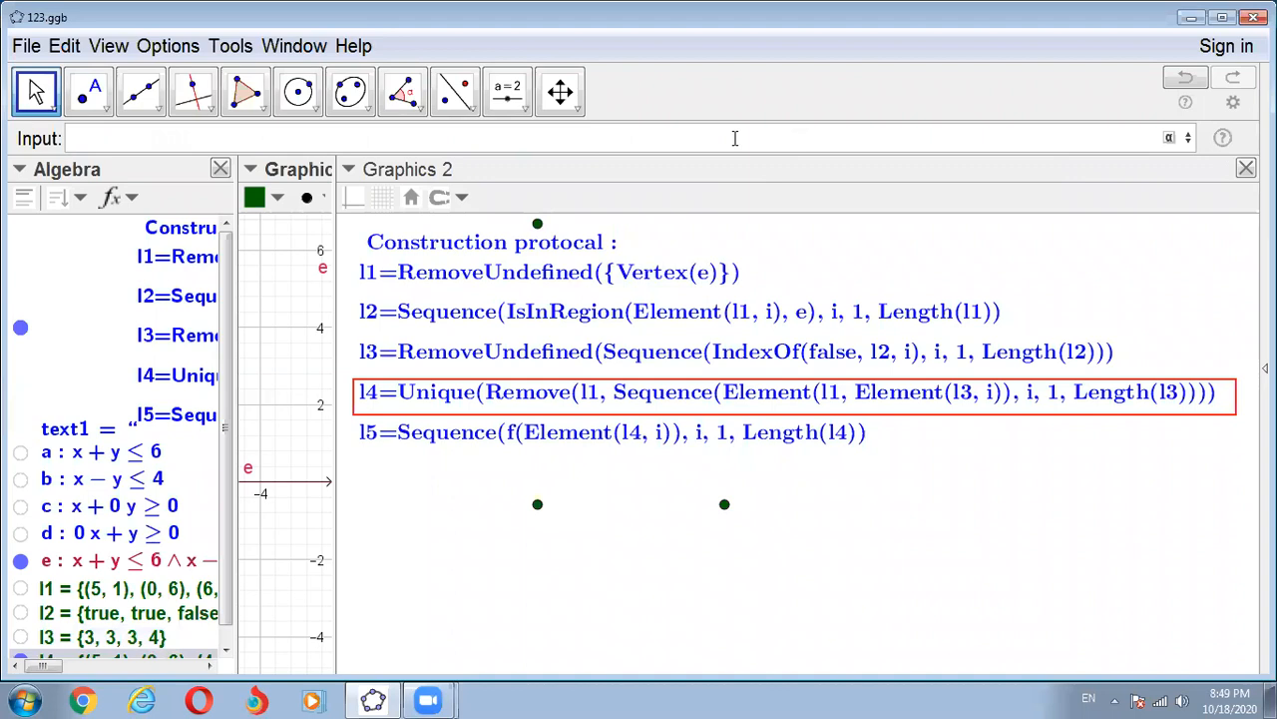
- Compare the points of l1 and l4 by temporarily showing l1, and widen the Algebra and Graphics views to show the lists and feasible region
drag(337, 444, 679, 490)
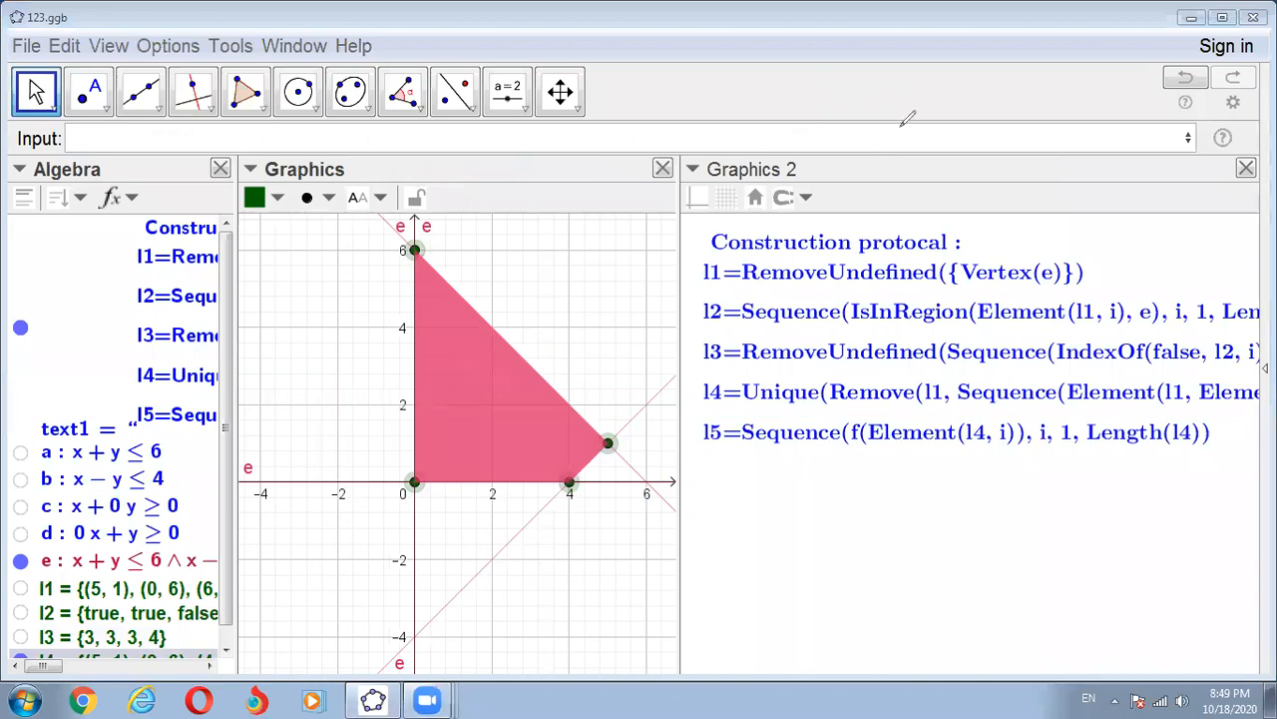
click(20, 590)
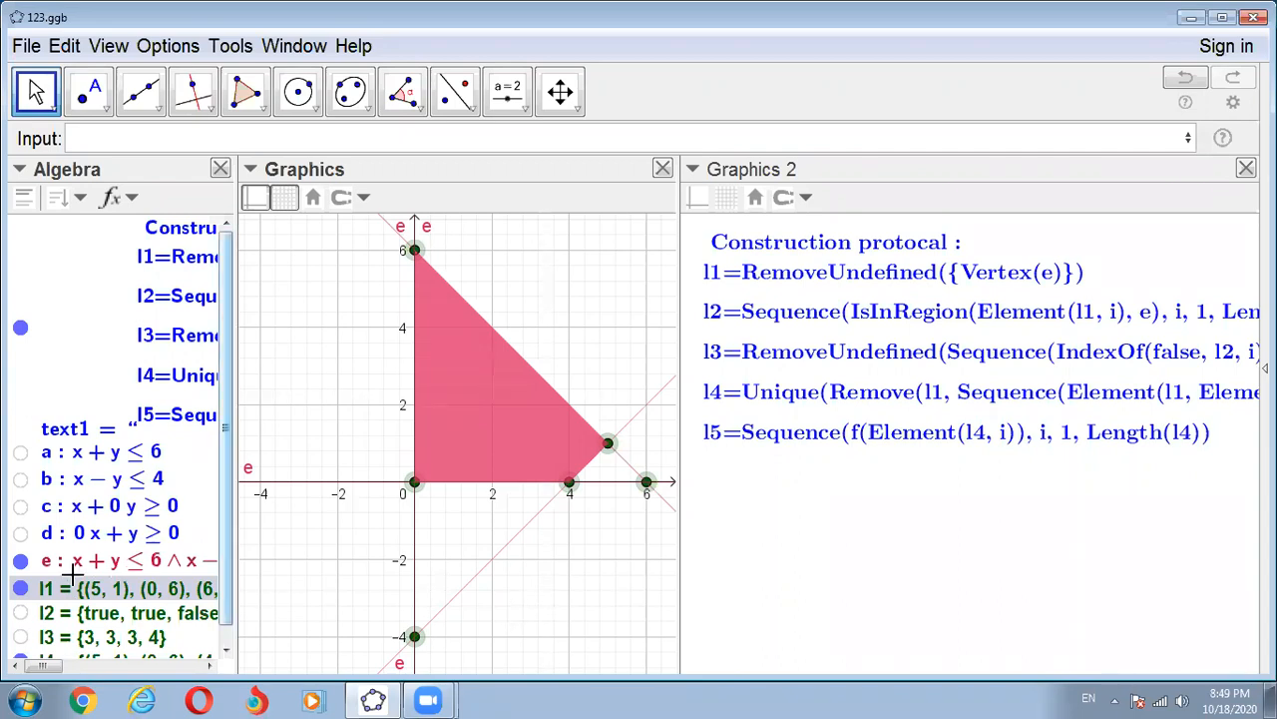
click(21, 586)
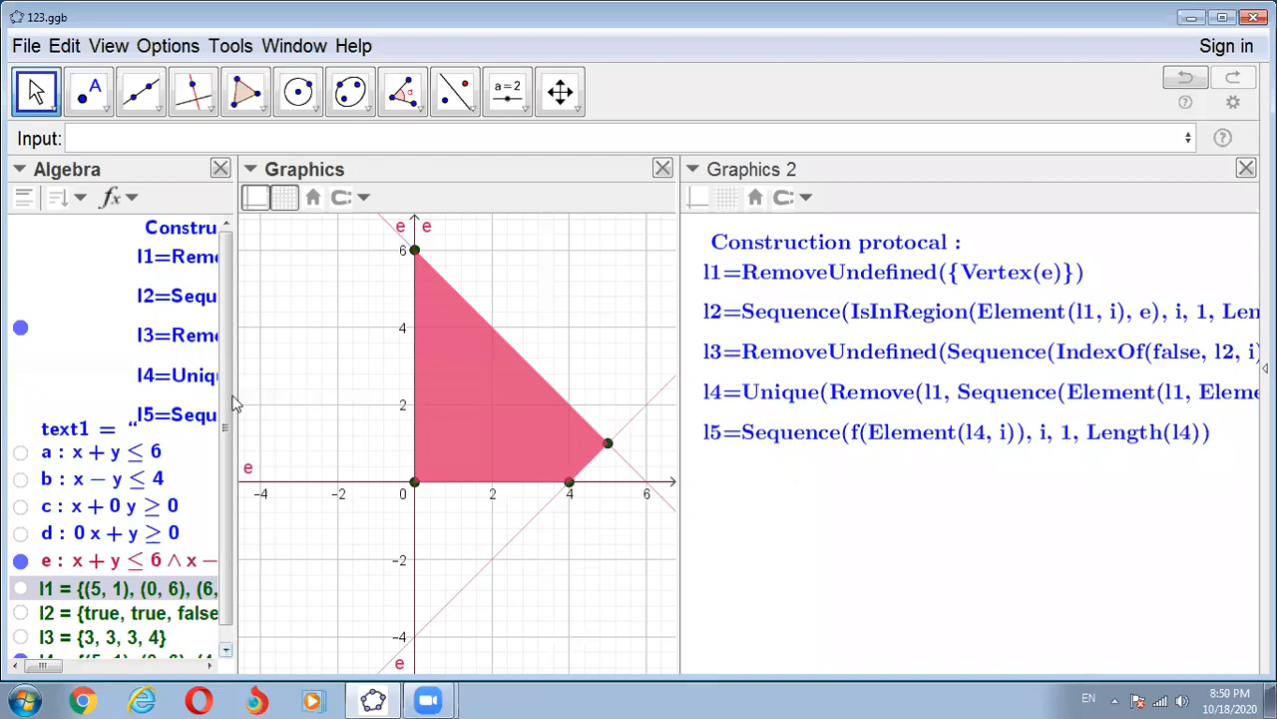
drag(233, 390, 377, 402)
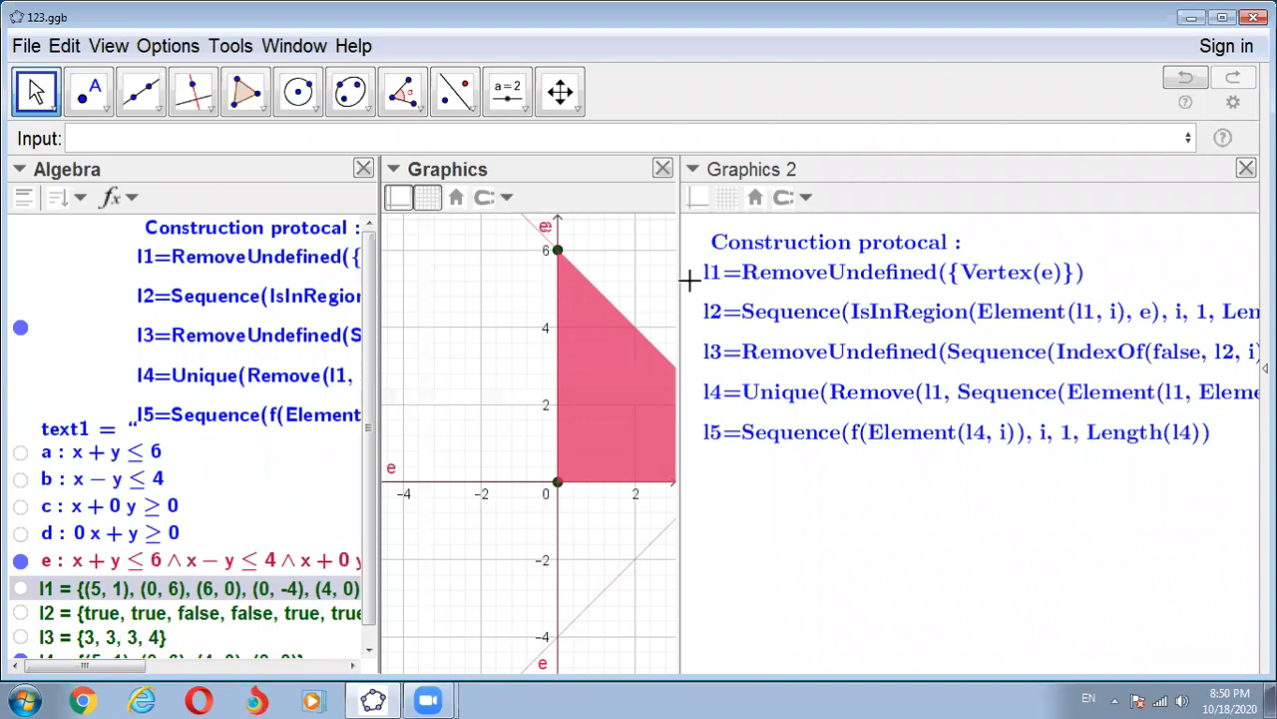
drag(678, 280, 860, 302)
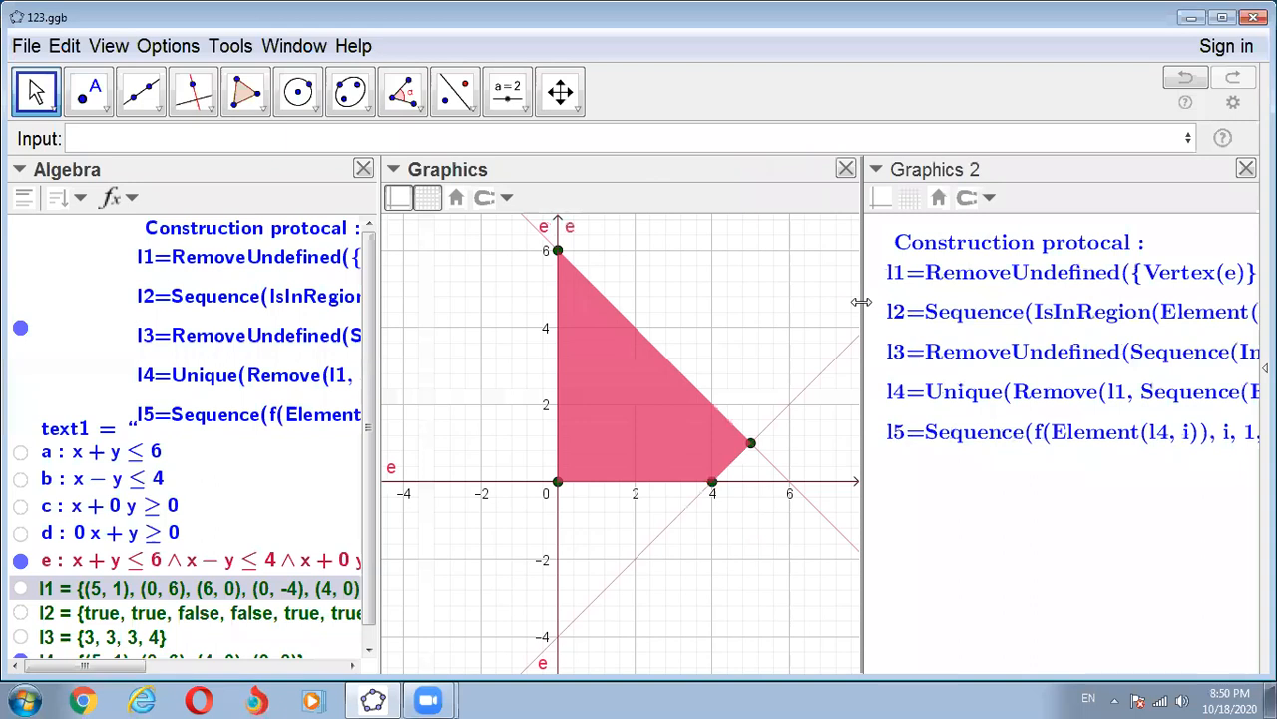
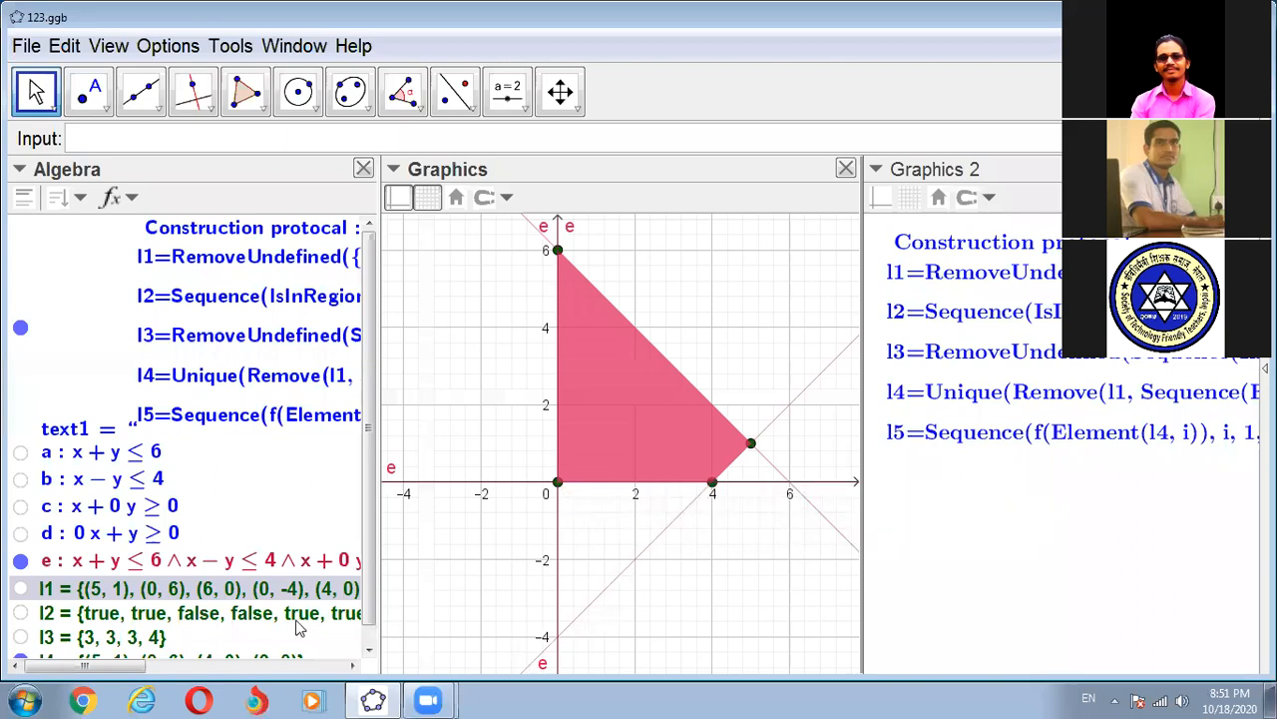
- Compare the points of l1 and l4 in the Graphics view by temporarily showing l1, and dismiss the desktop notification
scroll(265, 609, down, 1)
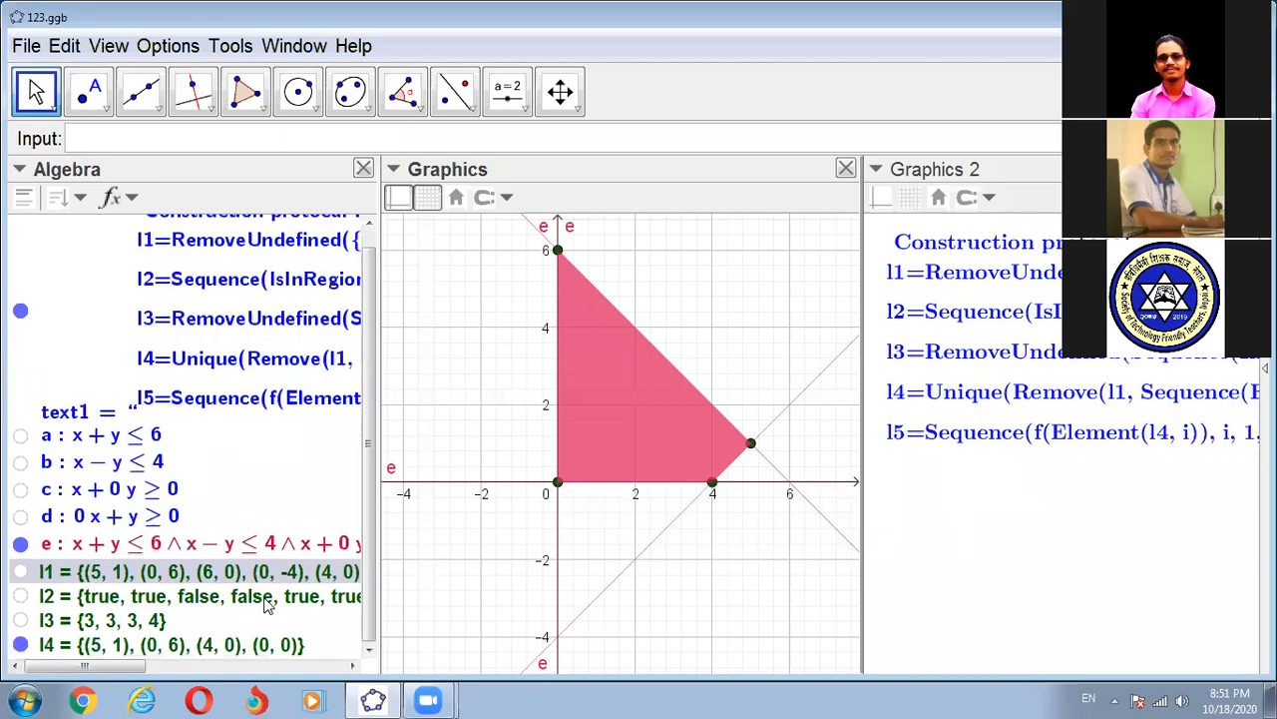
click(22, 597)
click(19, 572)
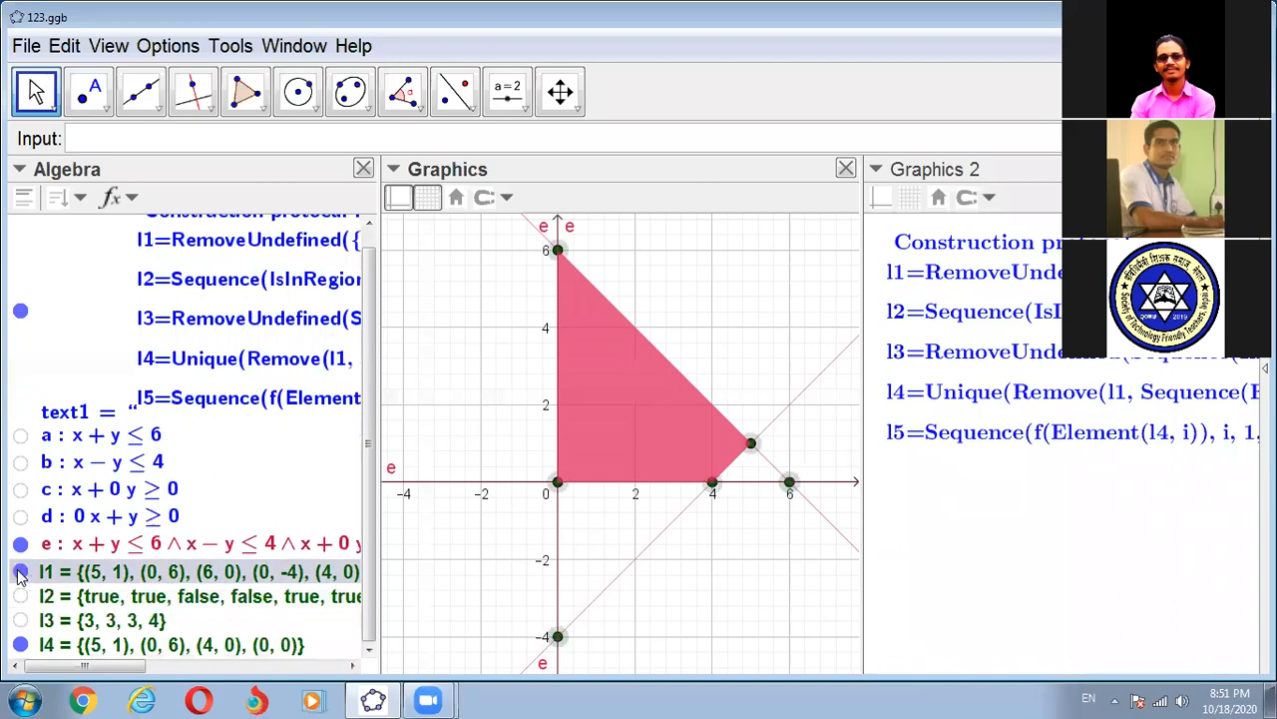
click(20, 572)
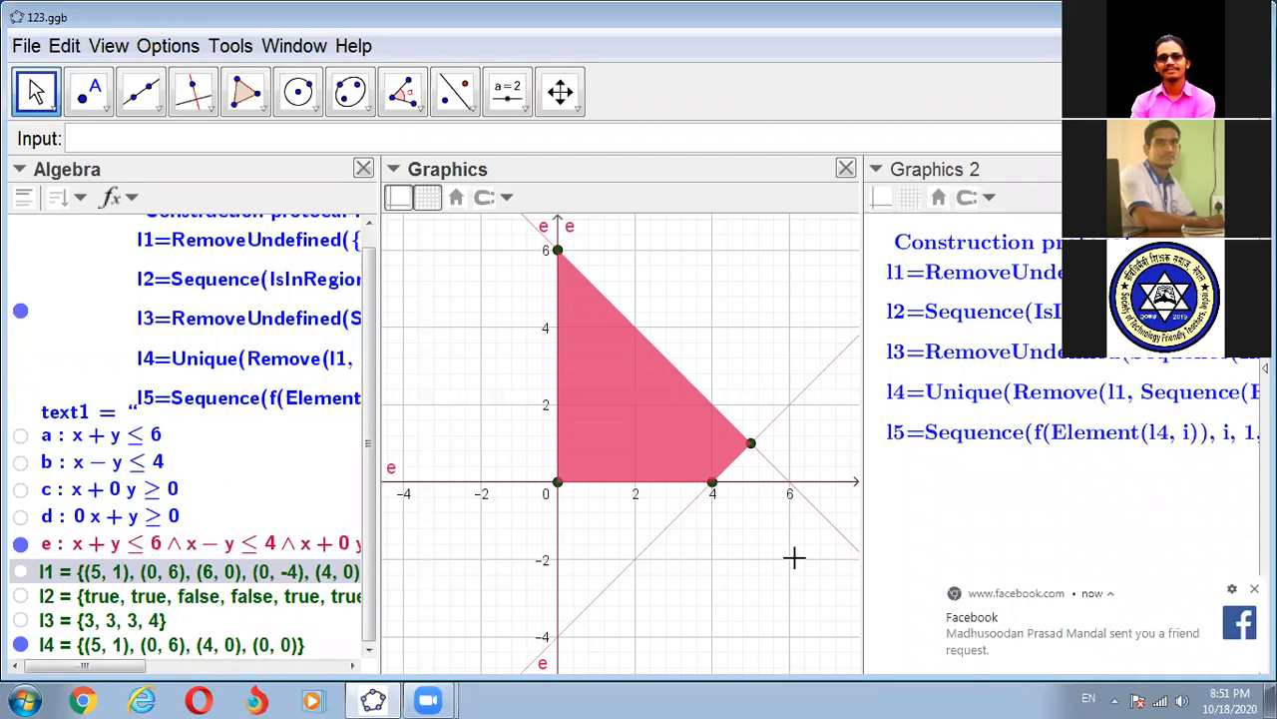
click(1254, 589)
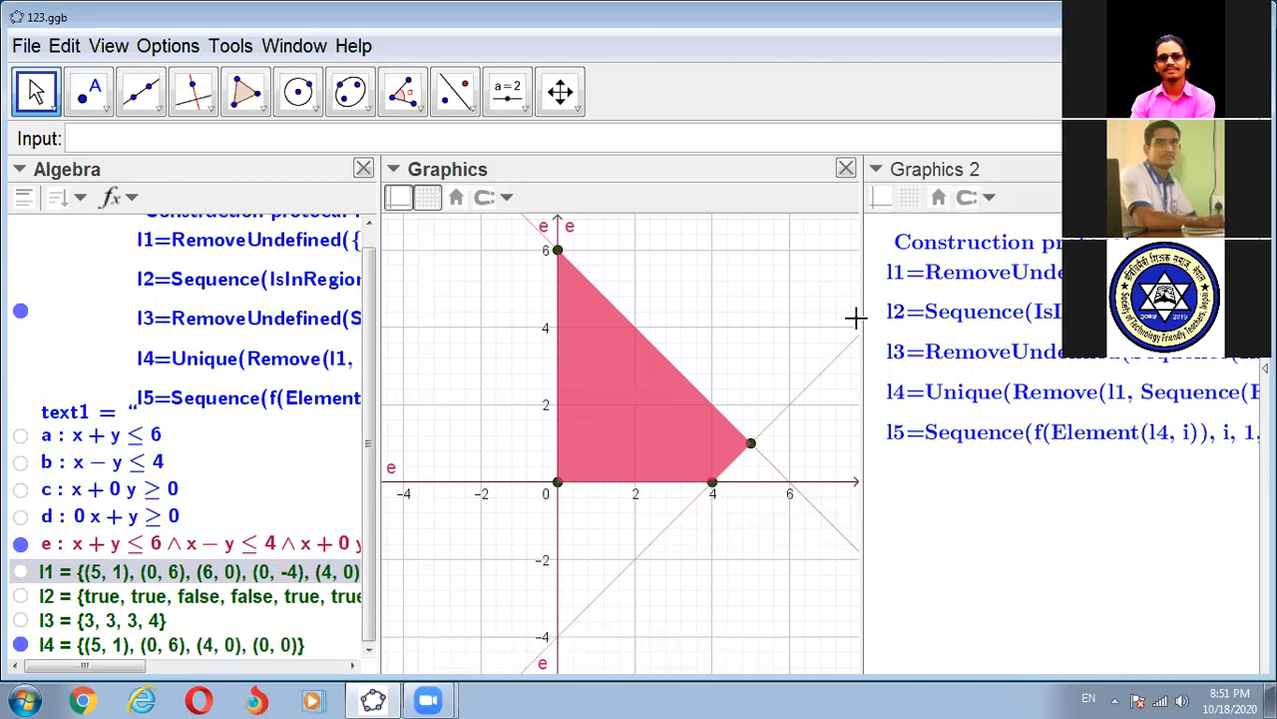
- Widen Graphics 2 to read the construction protocol, then enlarge the Graphics view again and briefly show l1's points
drag(860, 314, 505, 326)
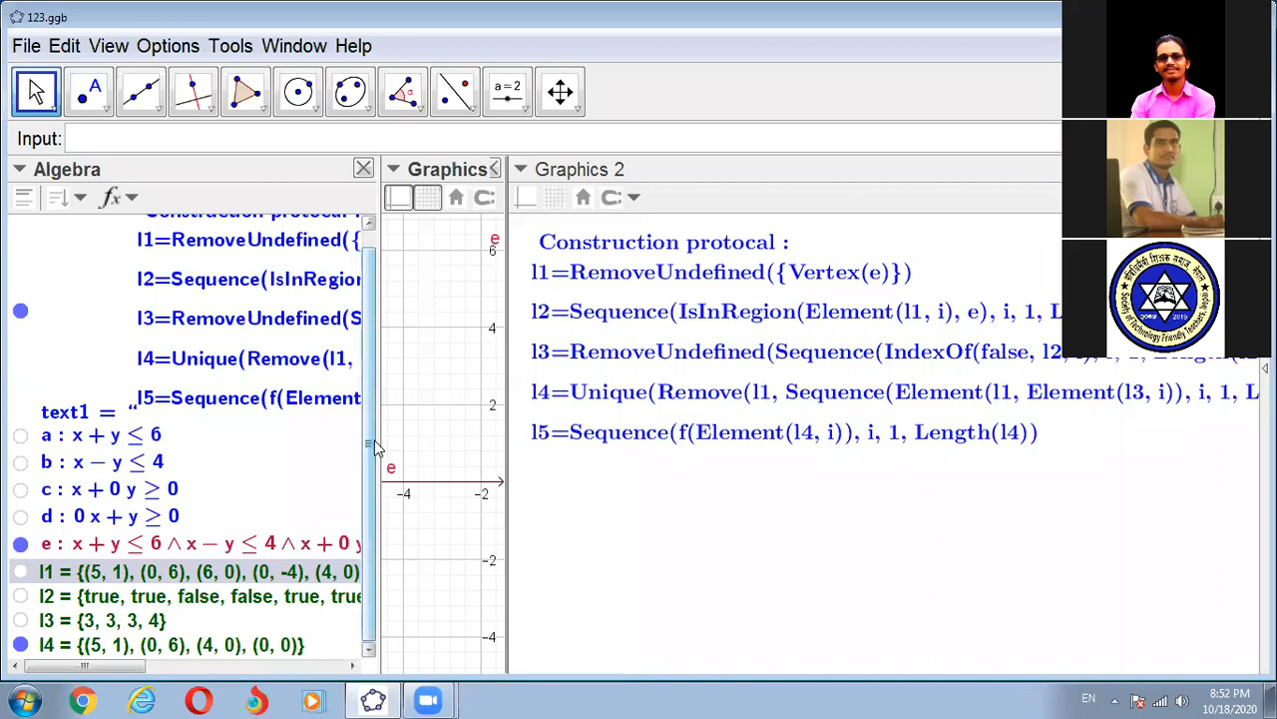
drag(375, 440, 291, 440)
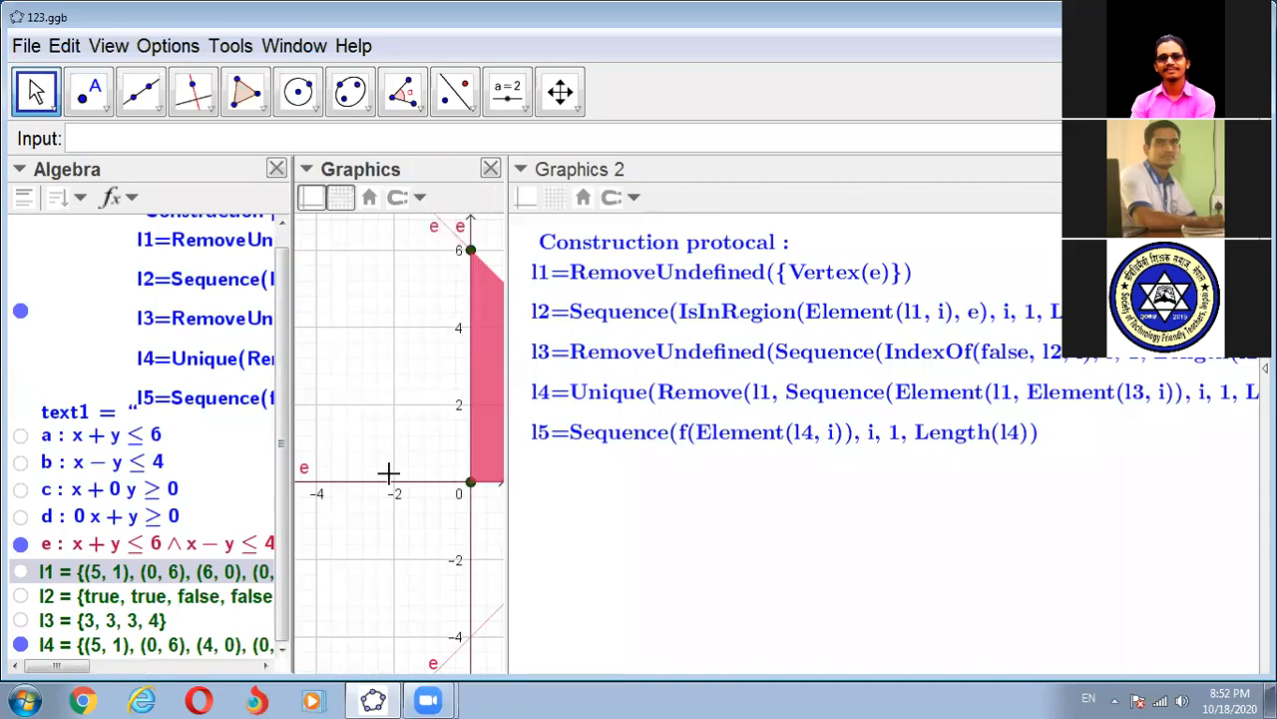
click(506, 507)
drag(506, 507, 423, 511)
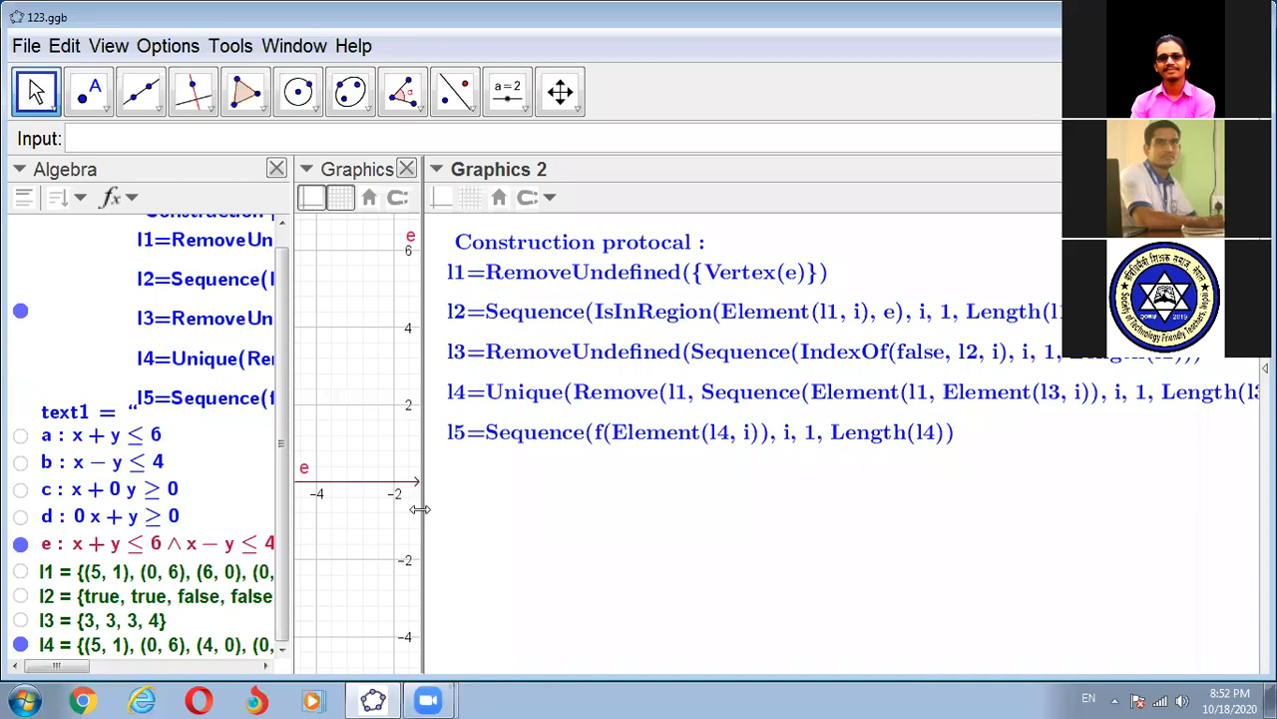
drag(578, 518, 842, 541)
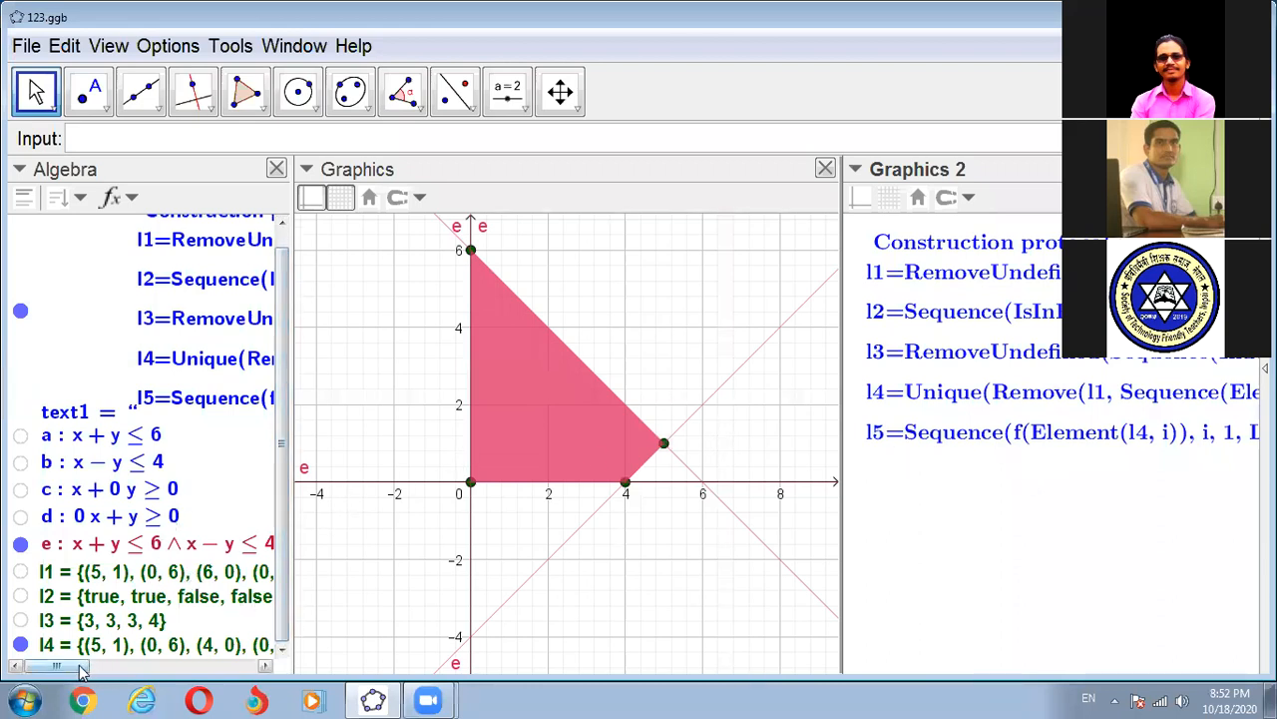
click(21, 573)
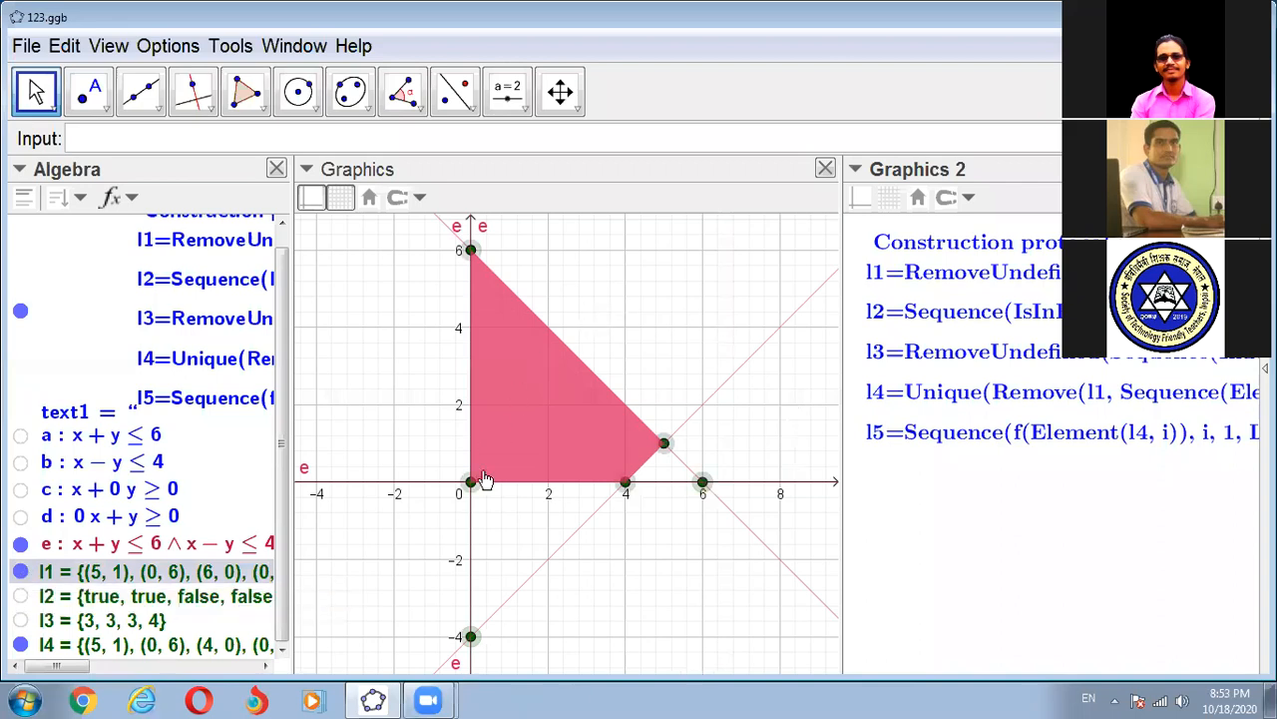
click(20, 572)
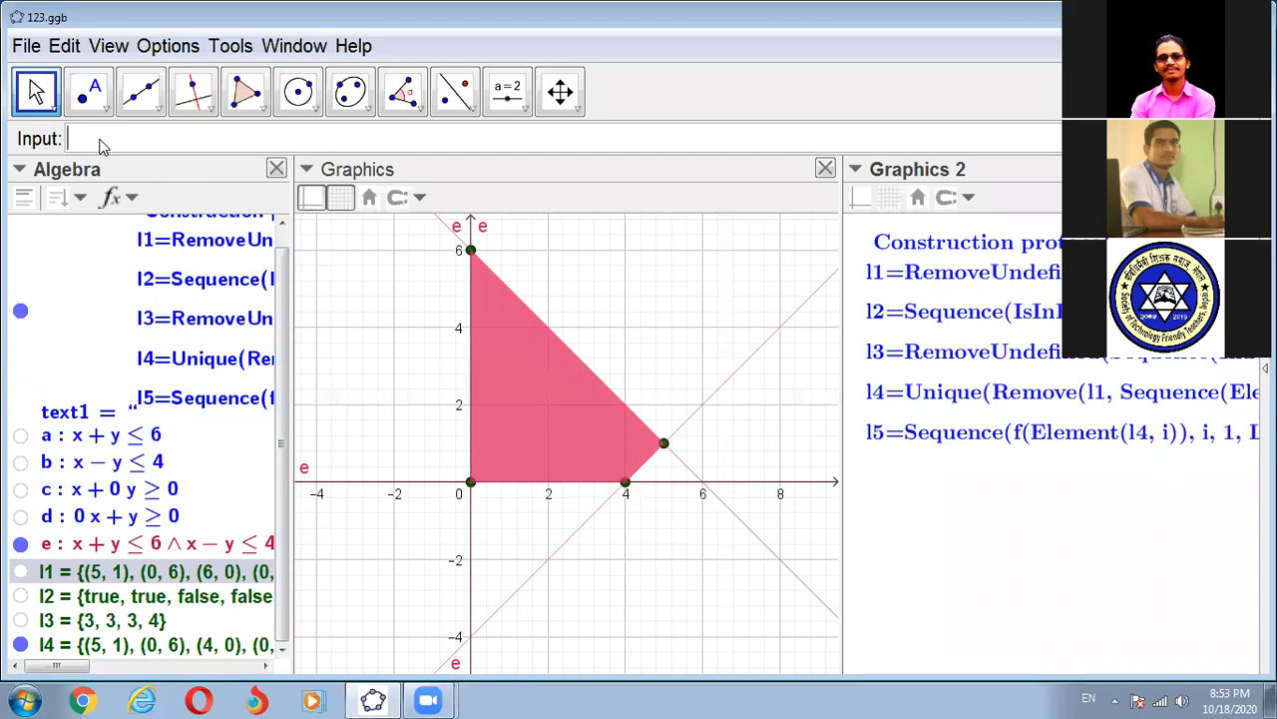
text(3x - 2y)
key(Return)
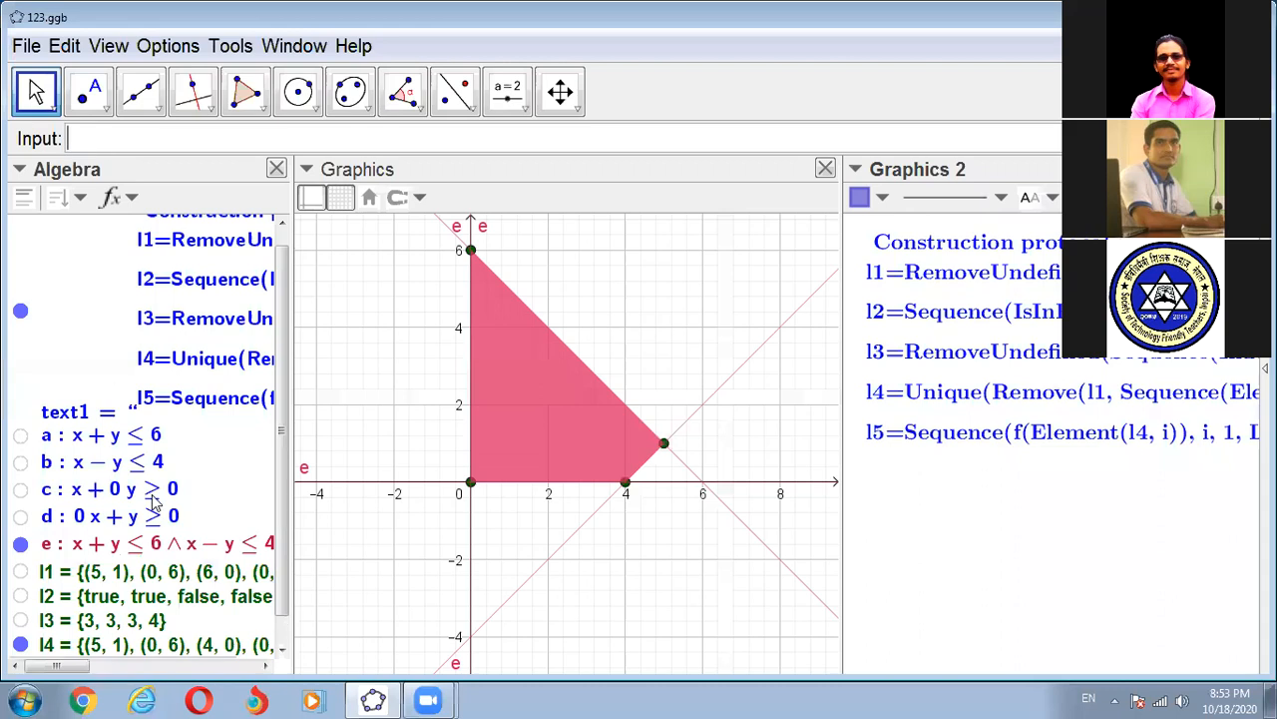
scroll(150, 501, down, 1)
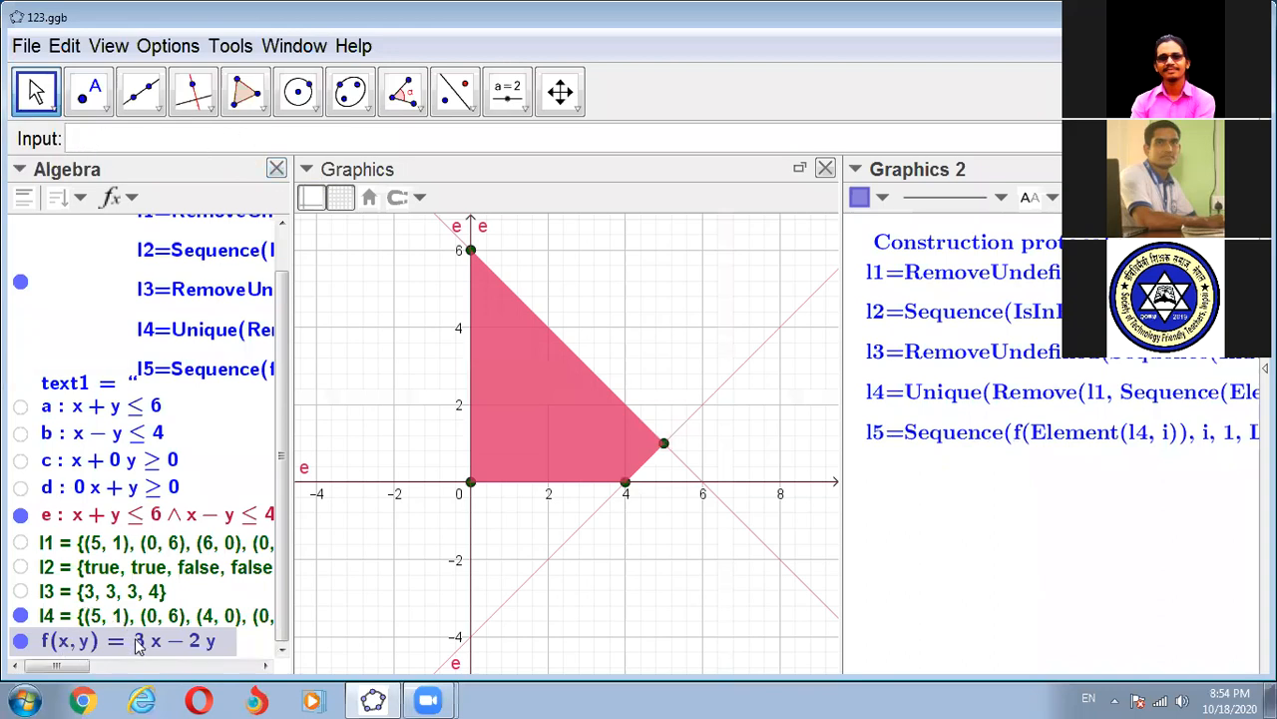
key(Delete)
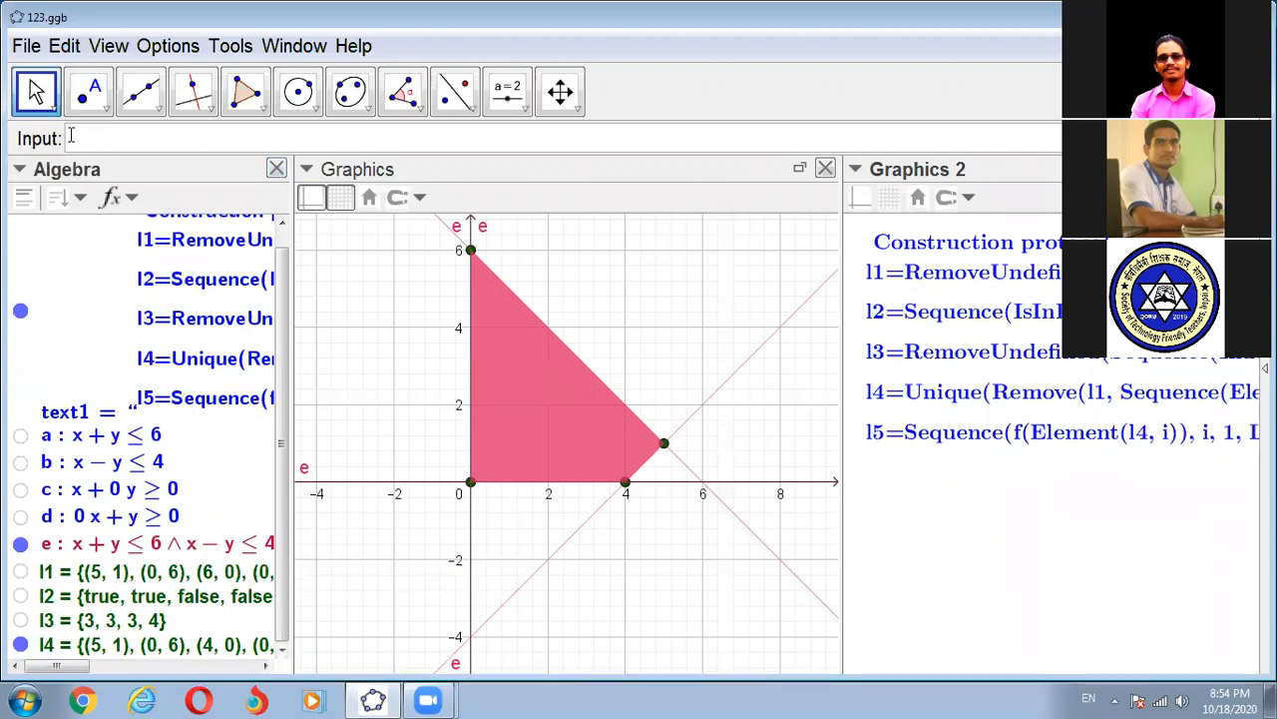
- Define the objective function by entering the expression 3x - 2y
text(3x -)
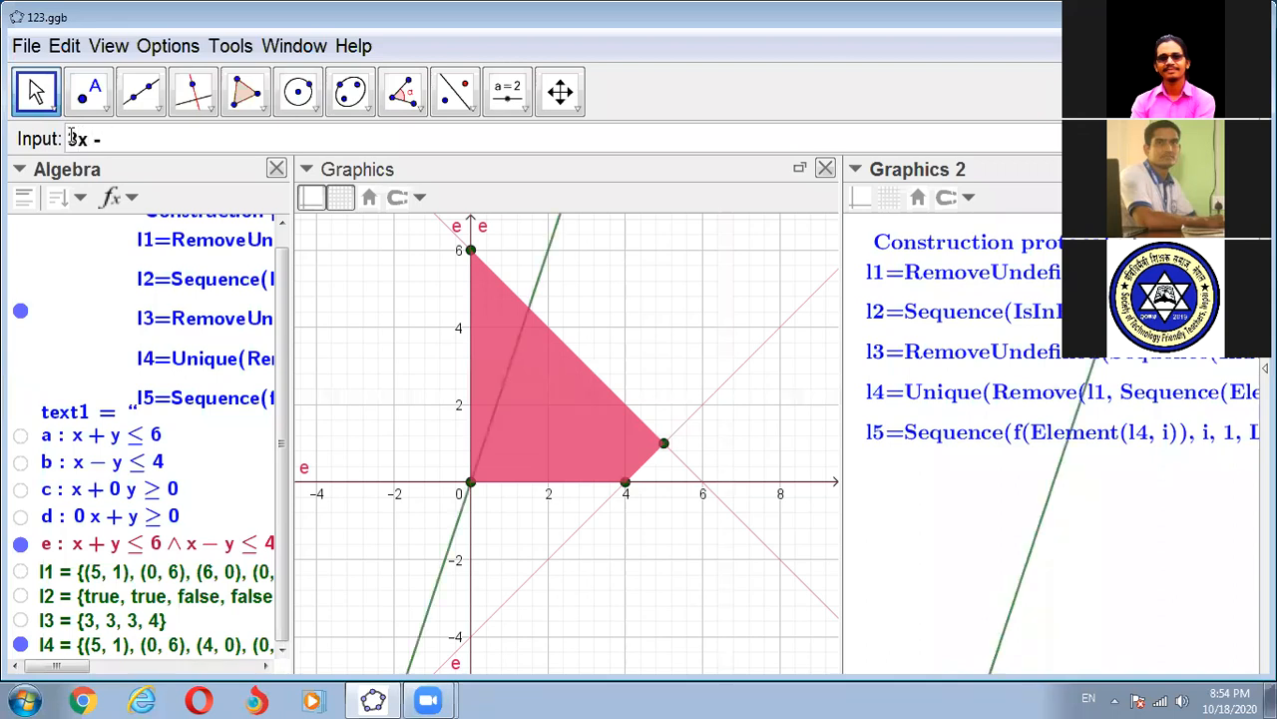
text( 2)
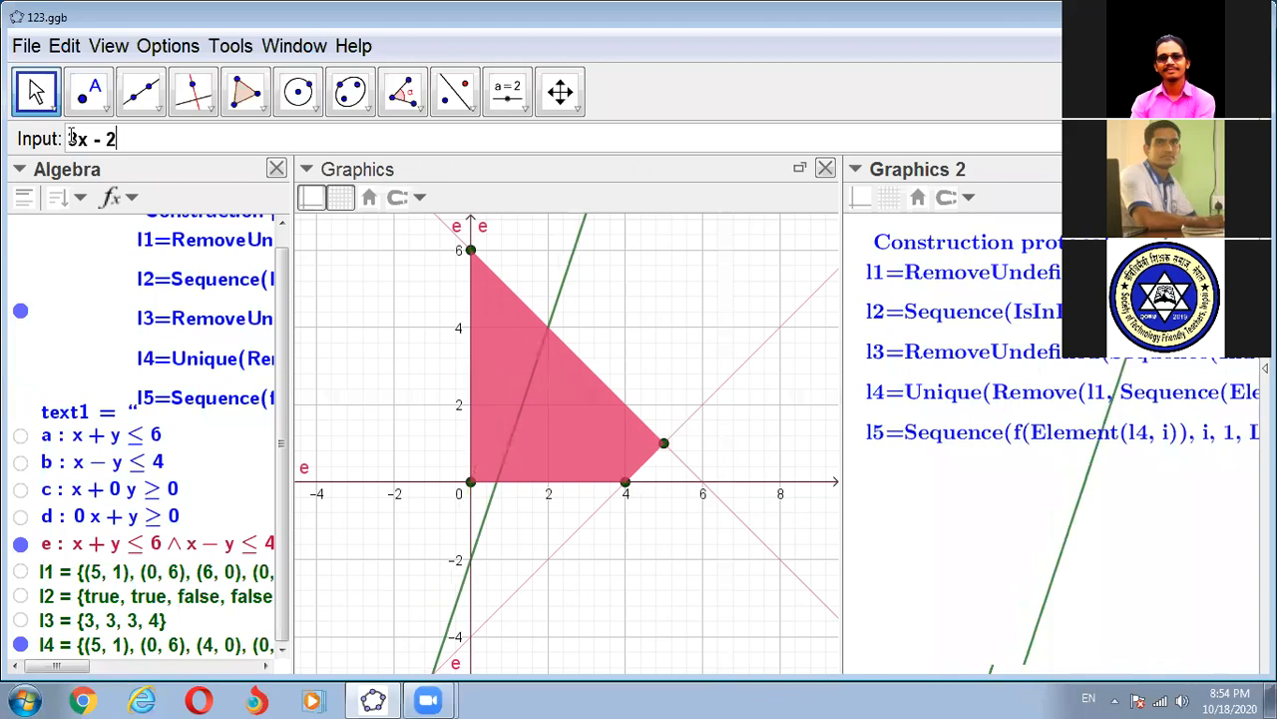
key(Escape)
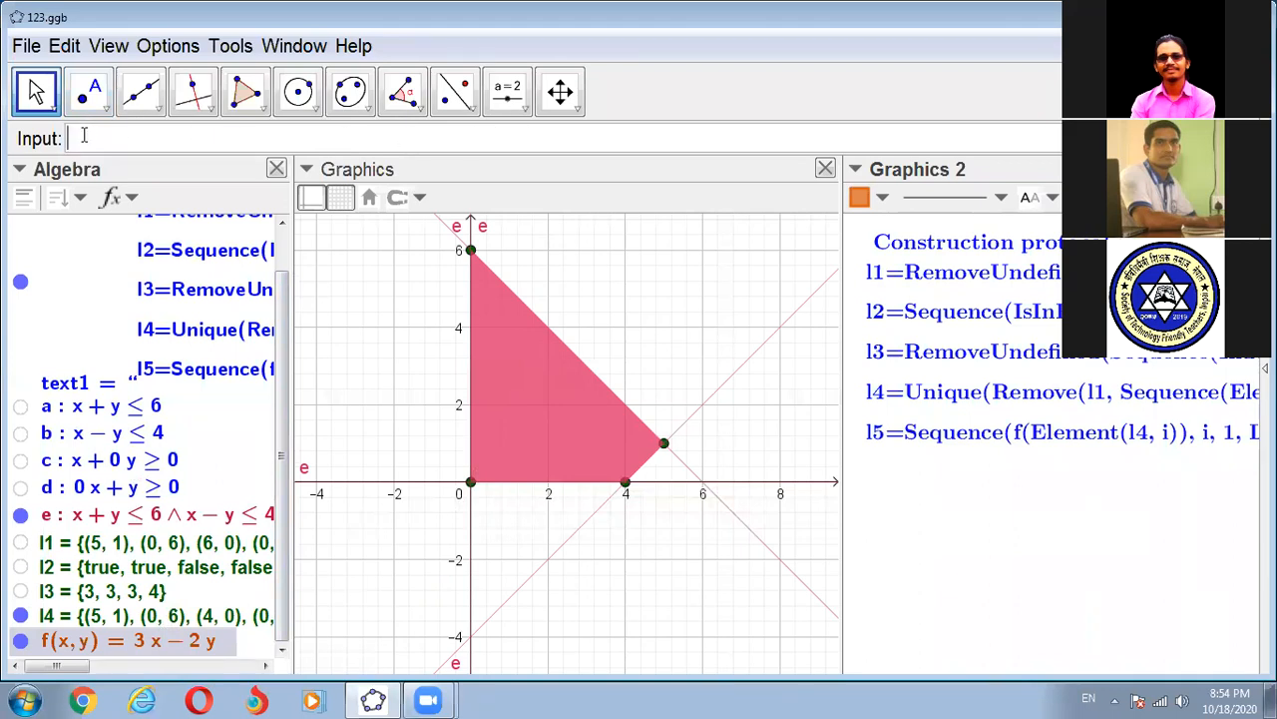
text(Seq)
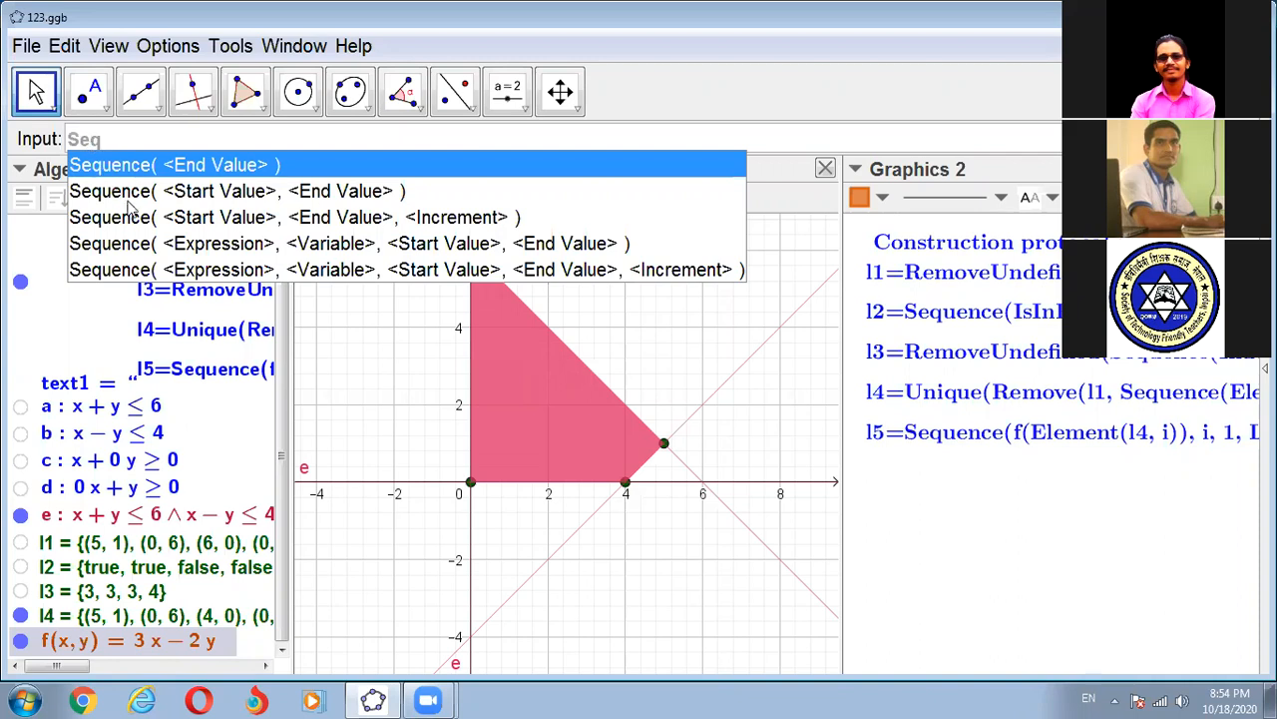
click(167, 247)
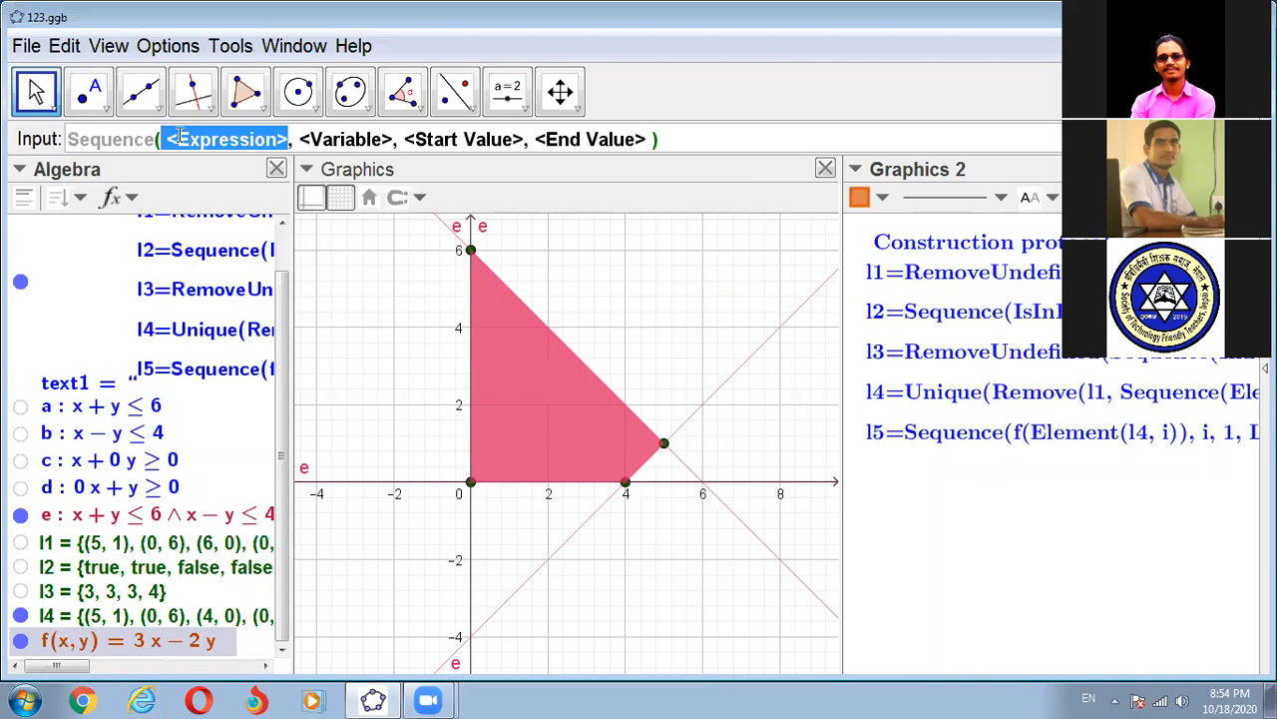
text(f)
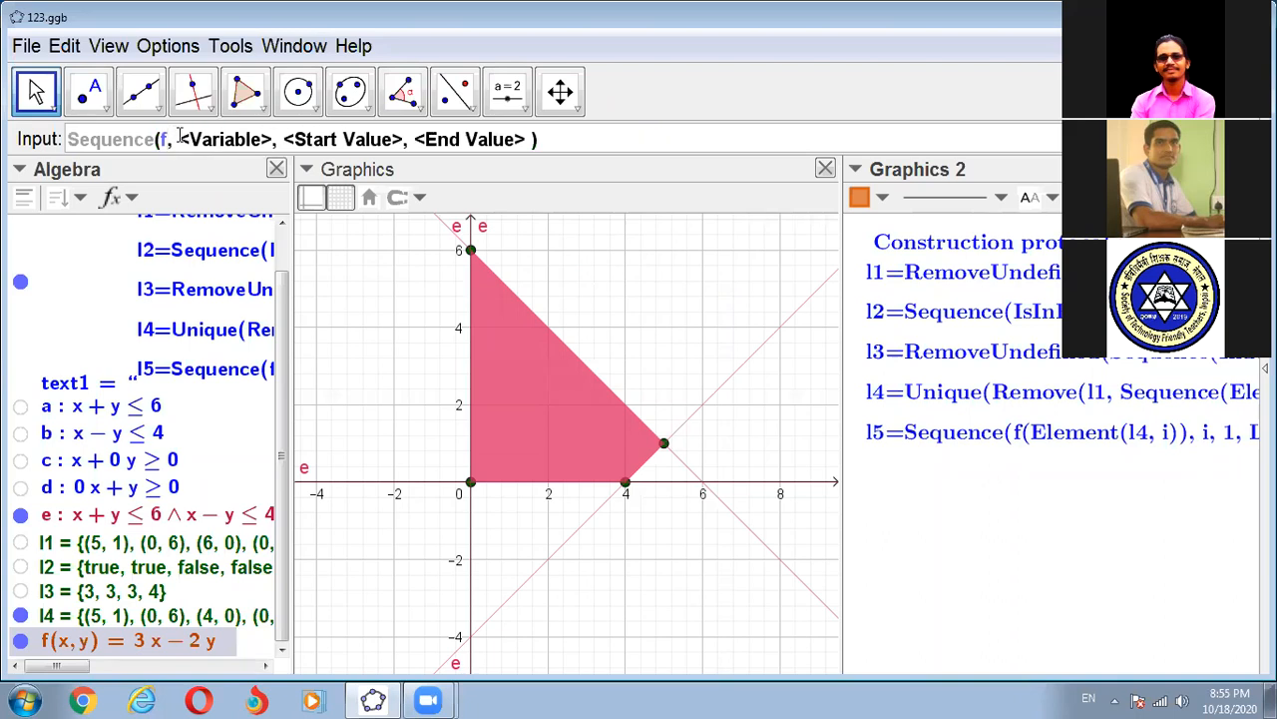
text(()
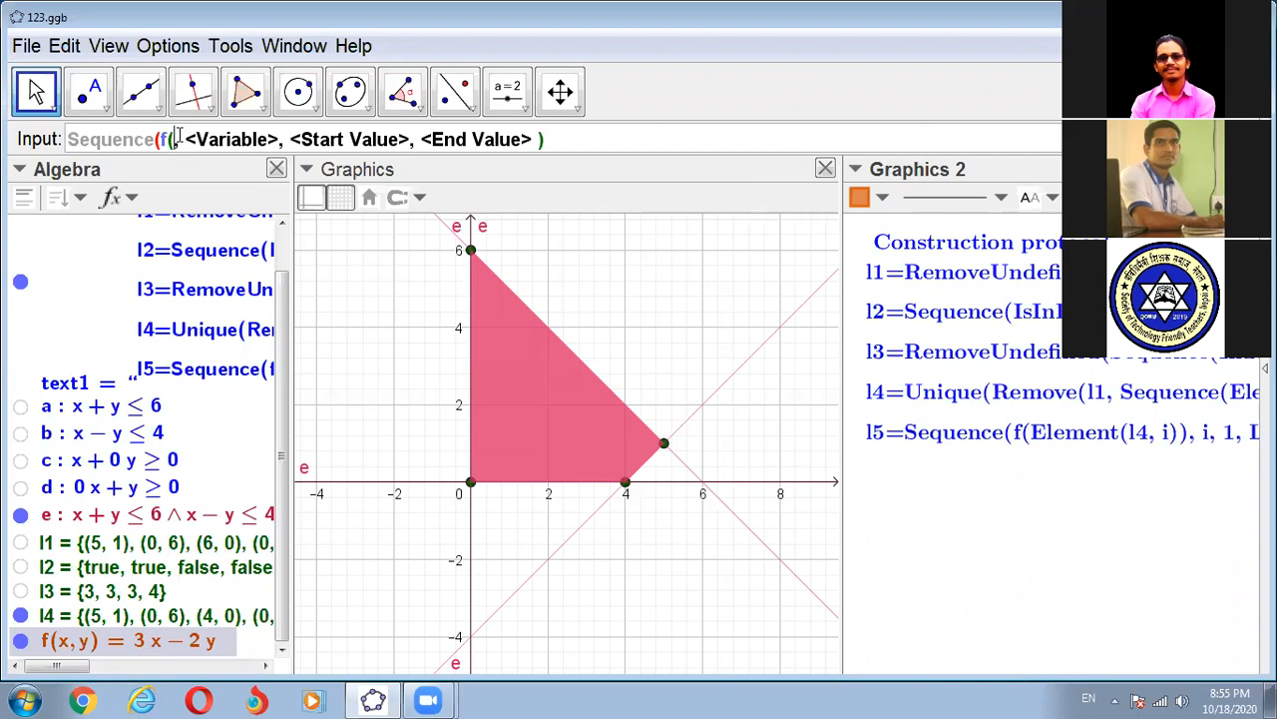
text())
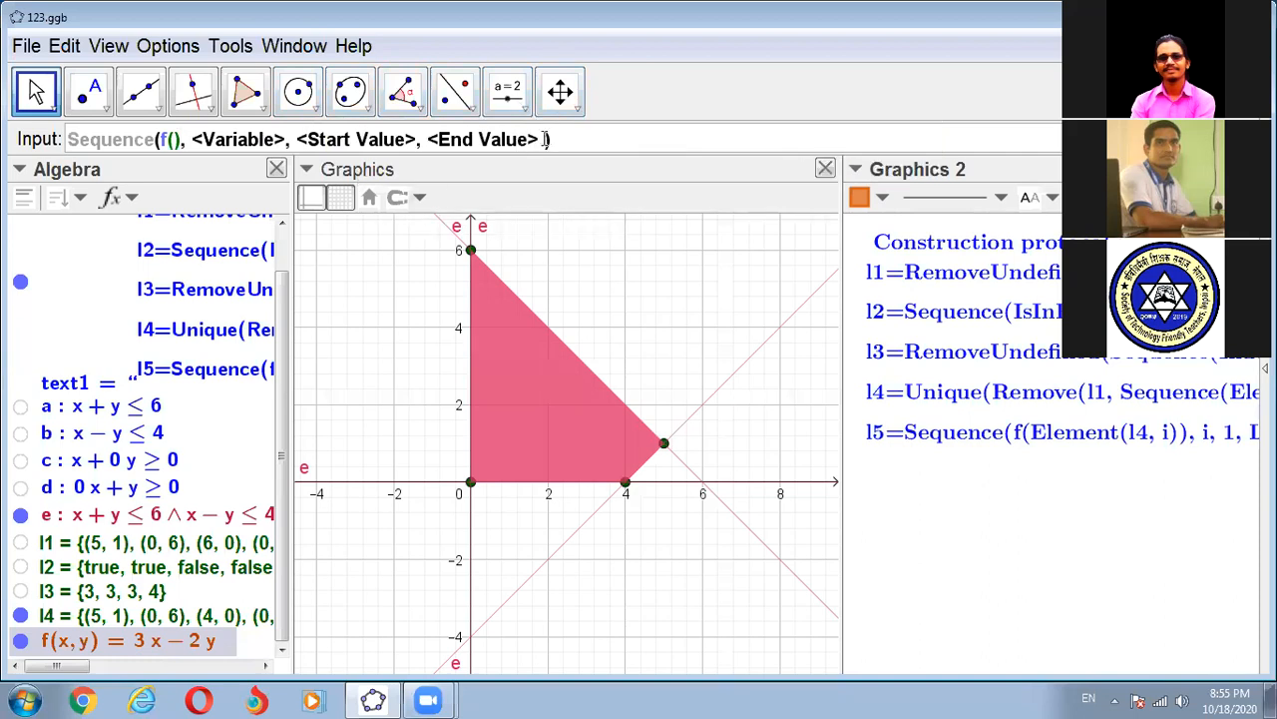
drag(547, 139, 68, 126)
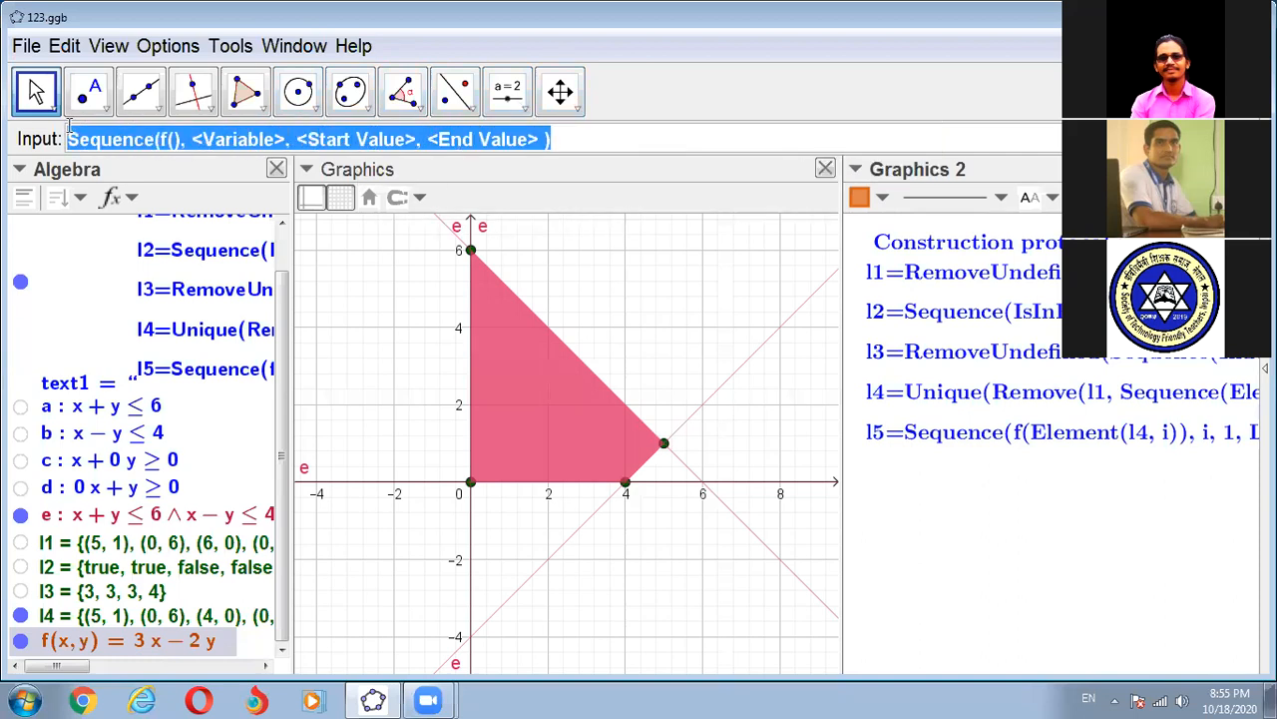
key(BackSpace)
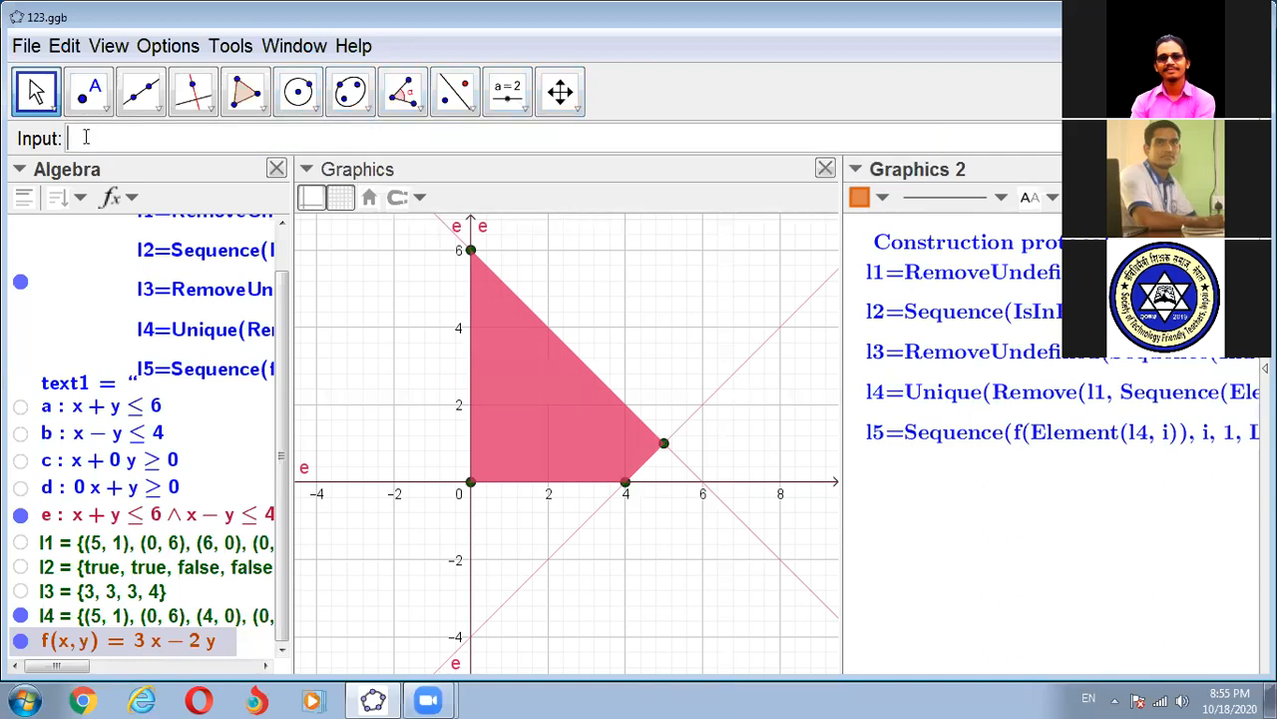
- Start a Sequence command with expression, variable, start and end value, and enter f() as its expression
text(Seq)
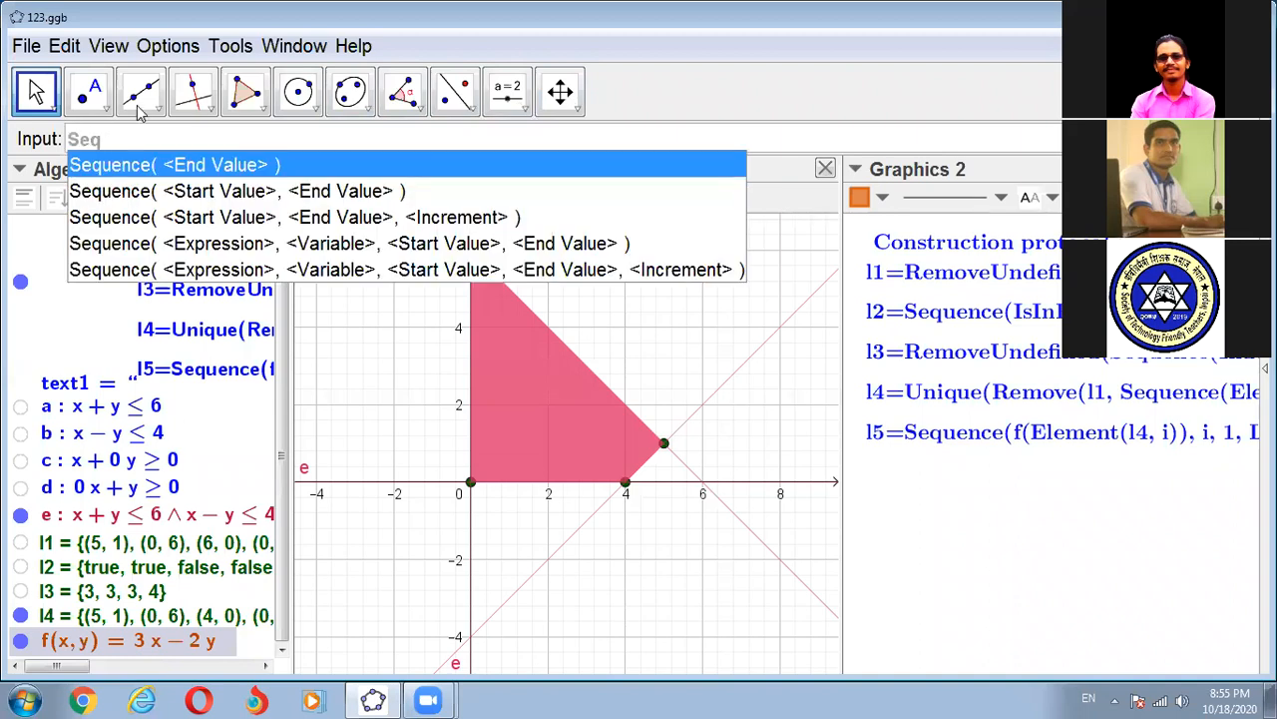
click(151, 244)
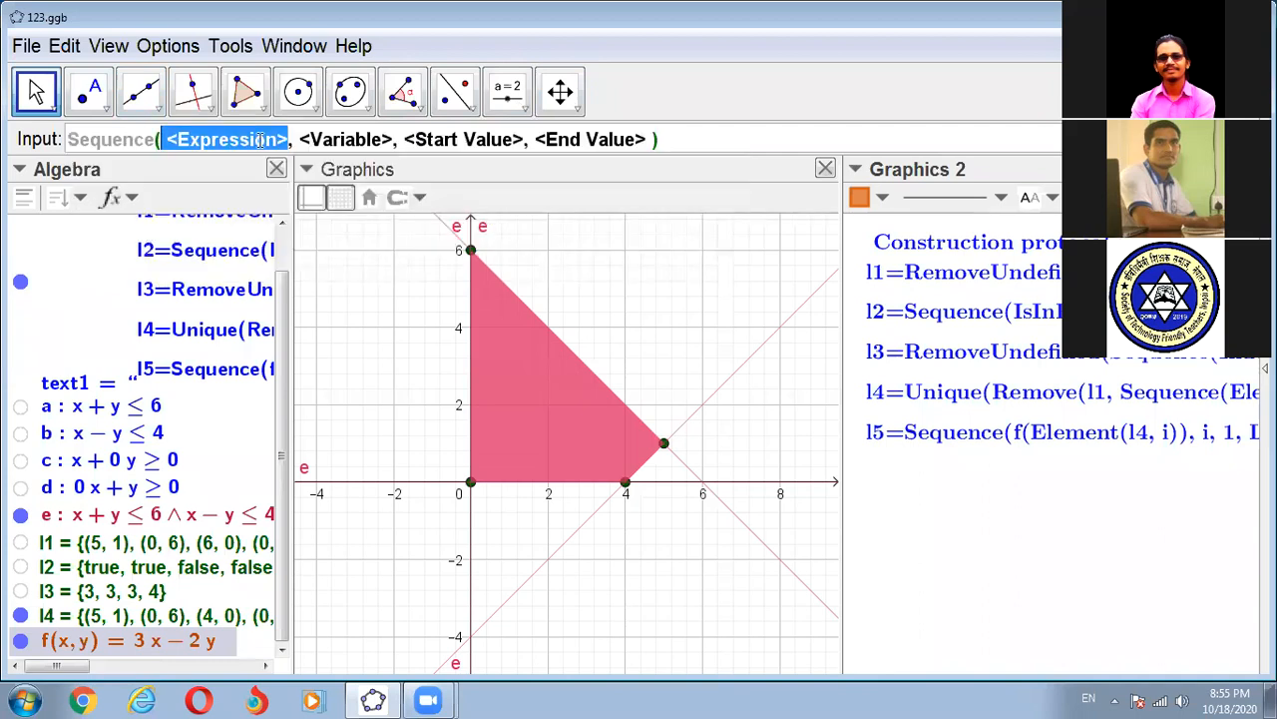
text(f)
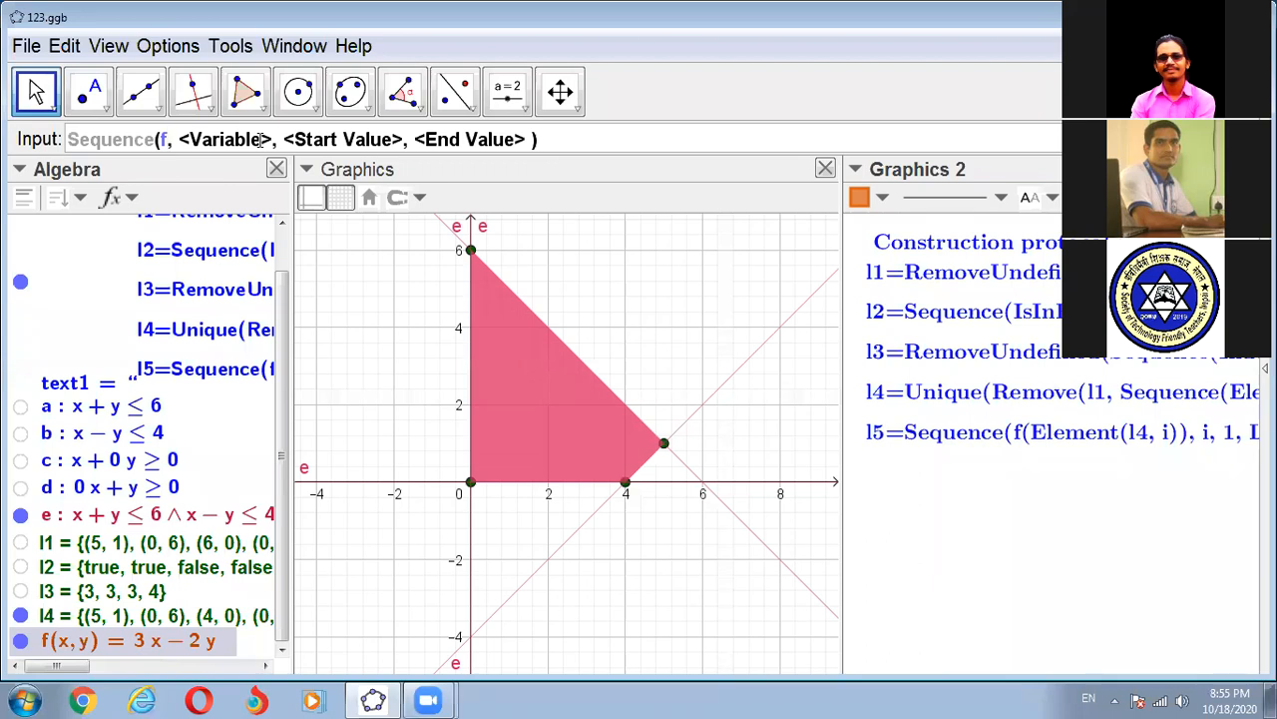
text(()
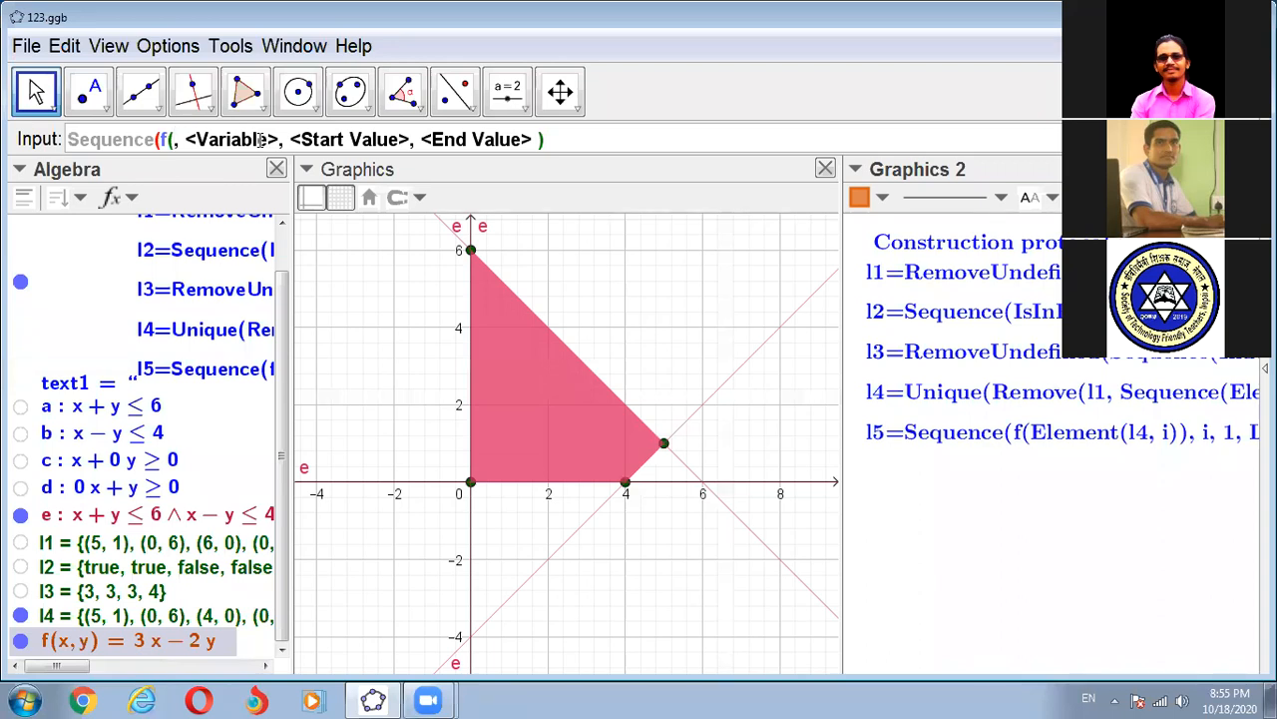
text())
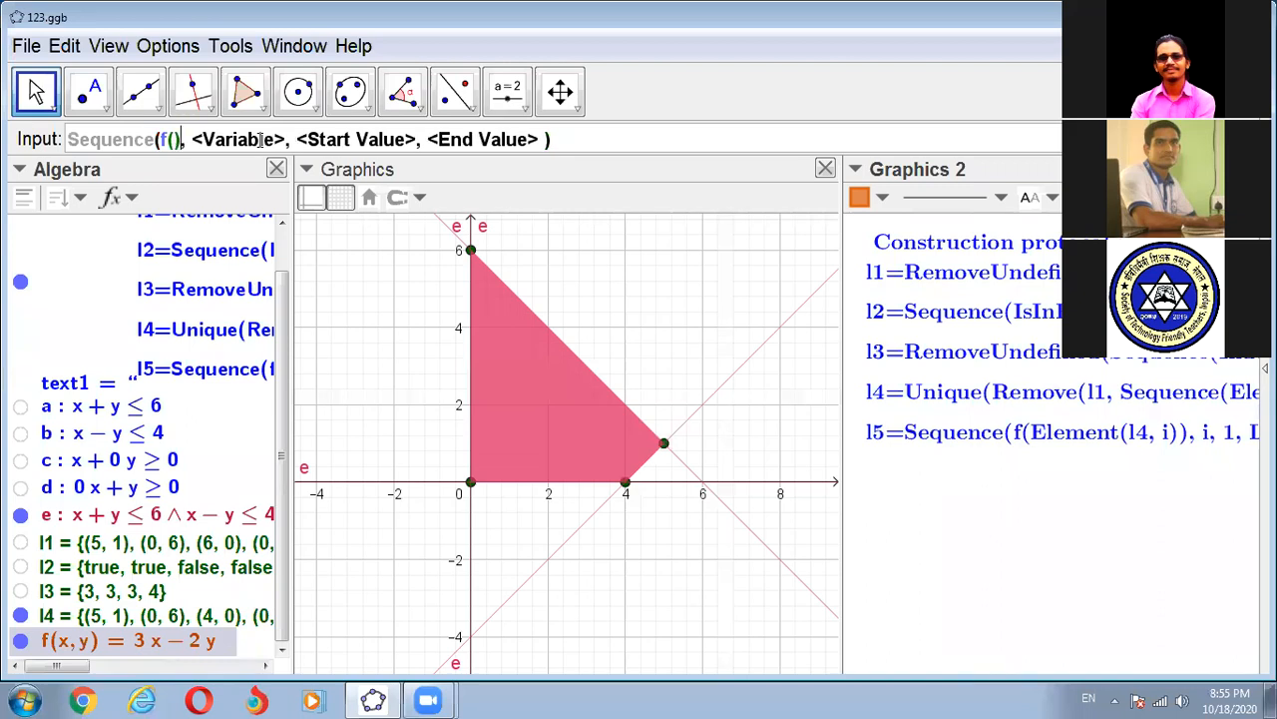
- Complete the Sequence command's expression as f(Element(l4, i)), using the list and position form of Element
key(Left)
text(Elem)
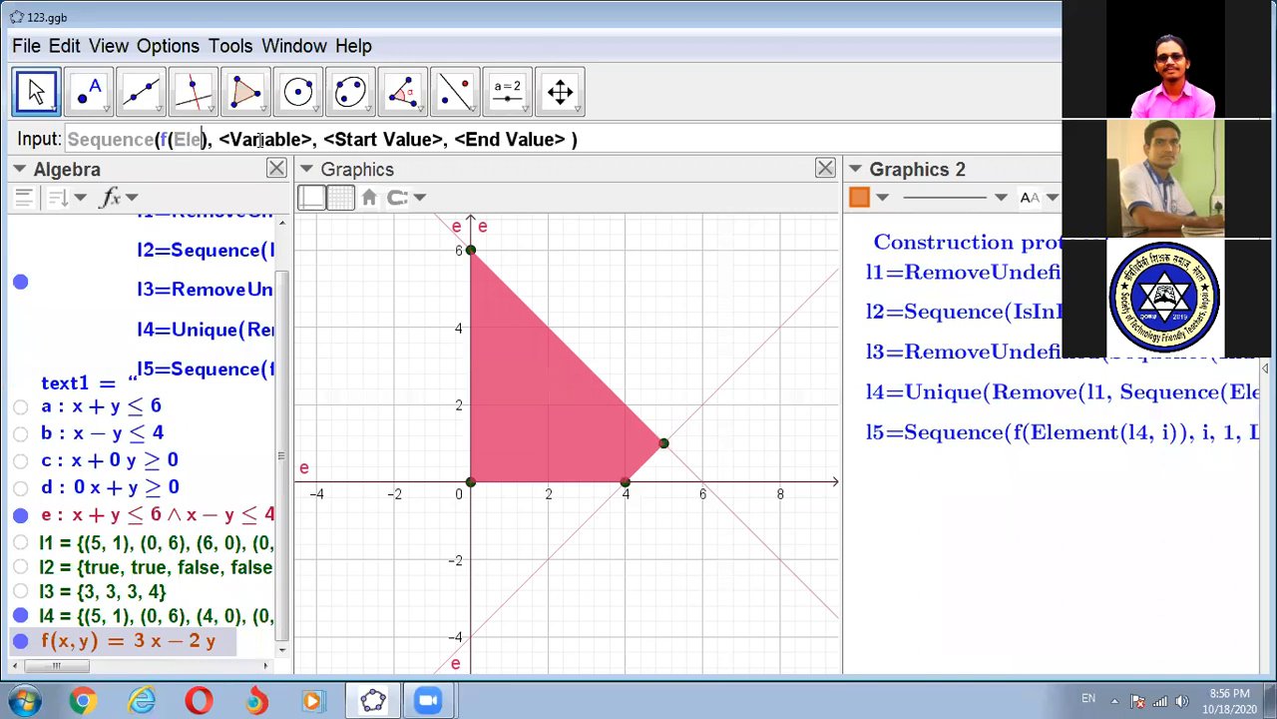
text(ent)
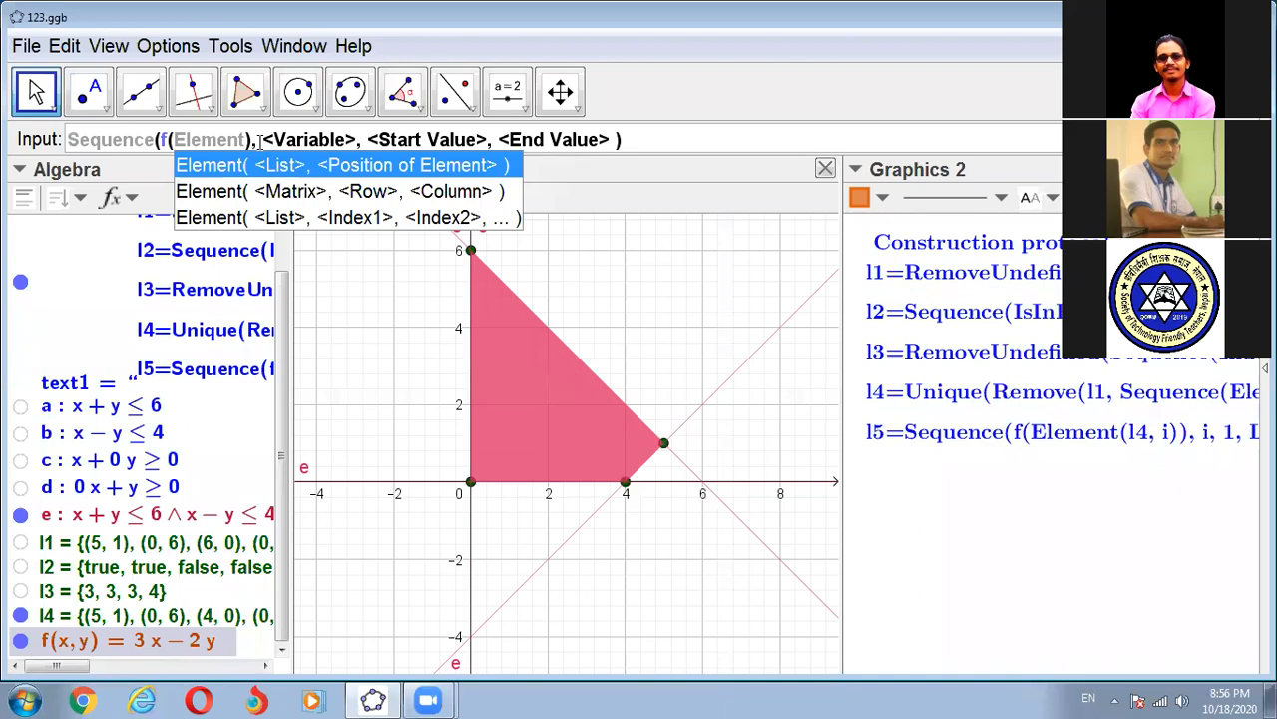
click(328, 169)
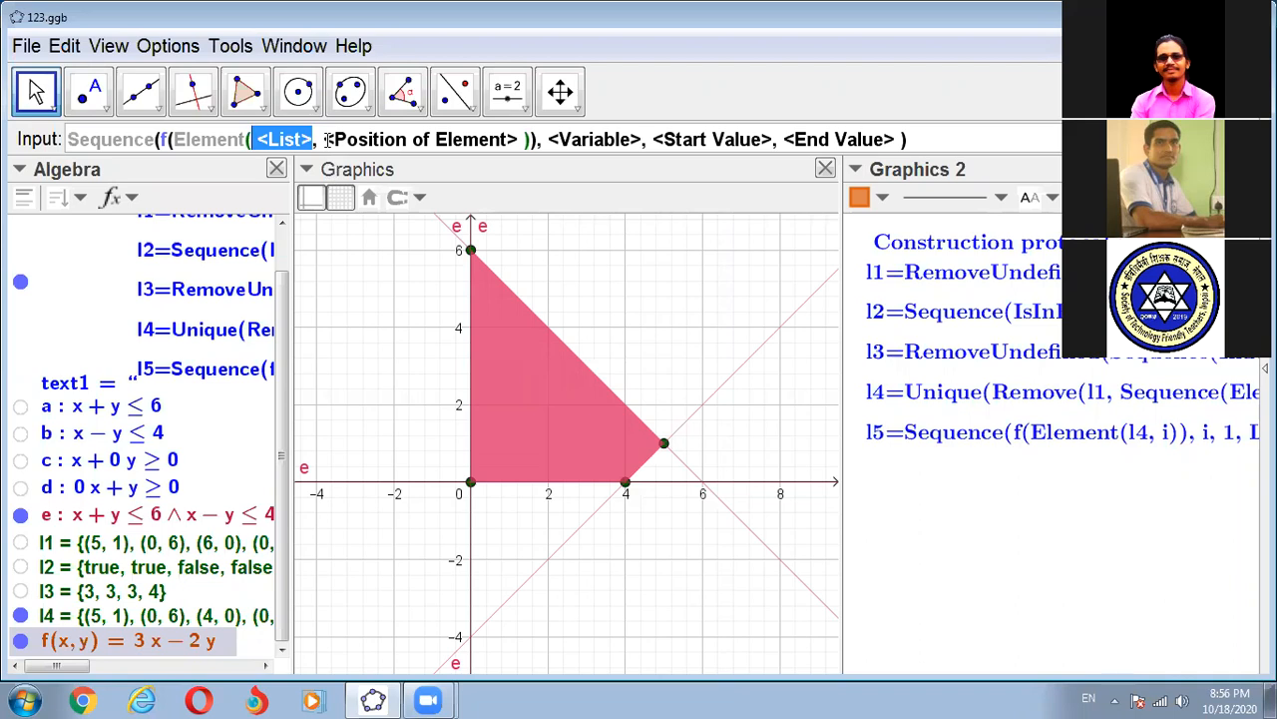
text(l4)
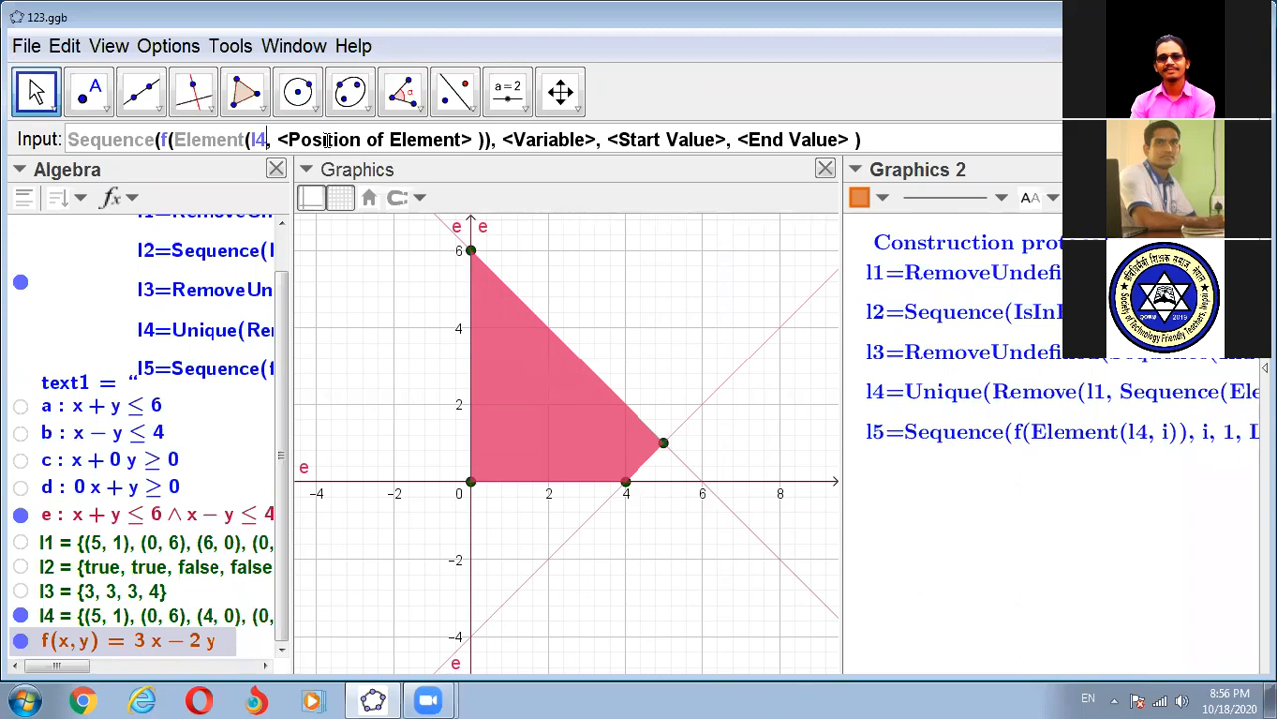
click(326, 140)
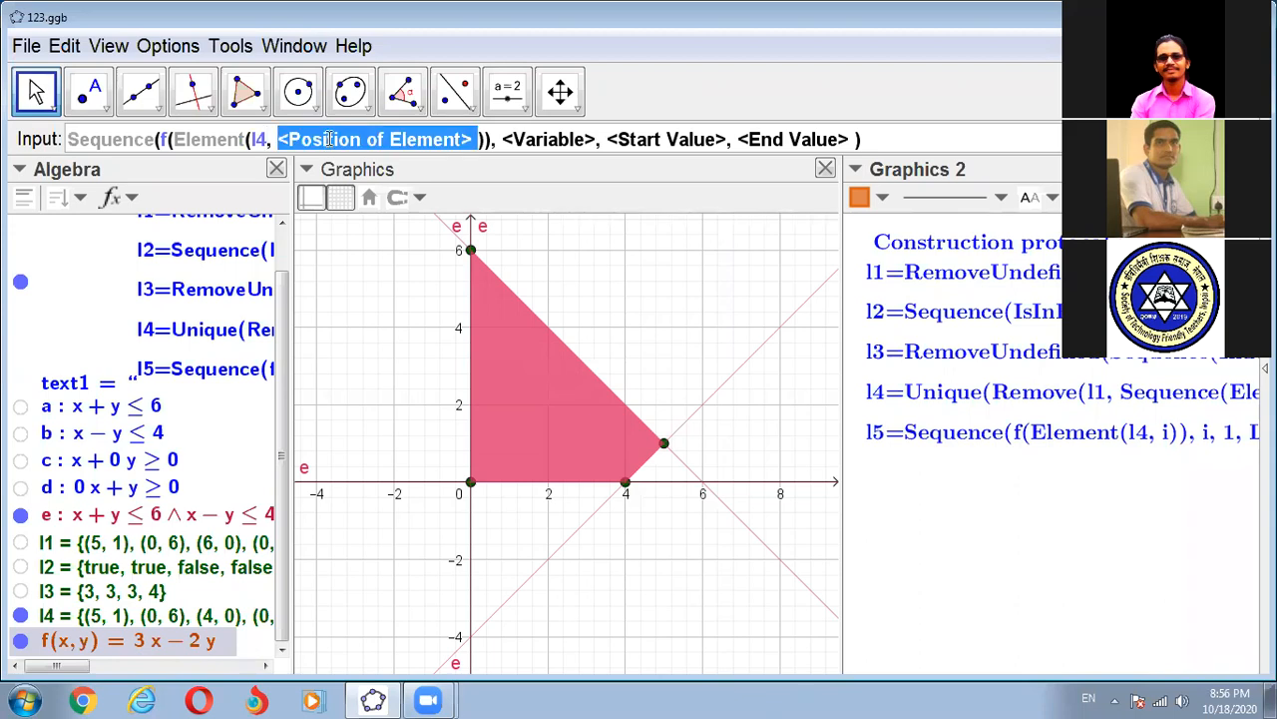
text(i)
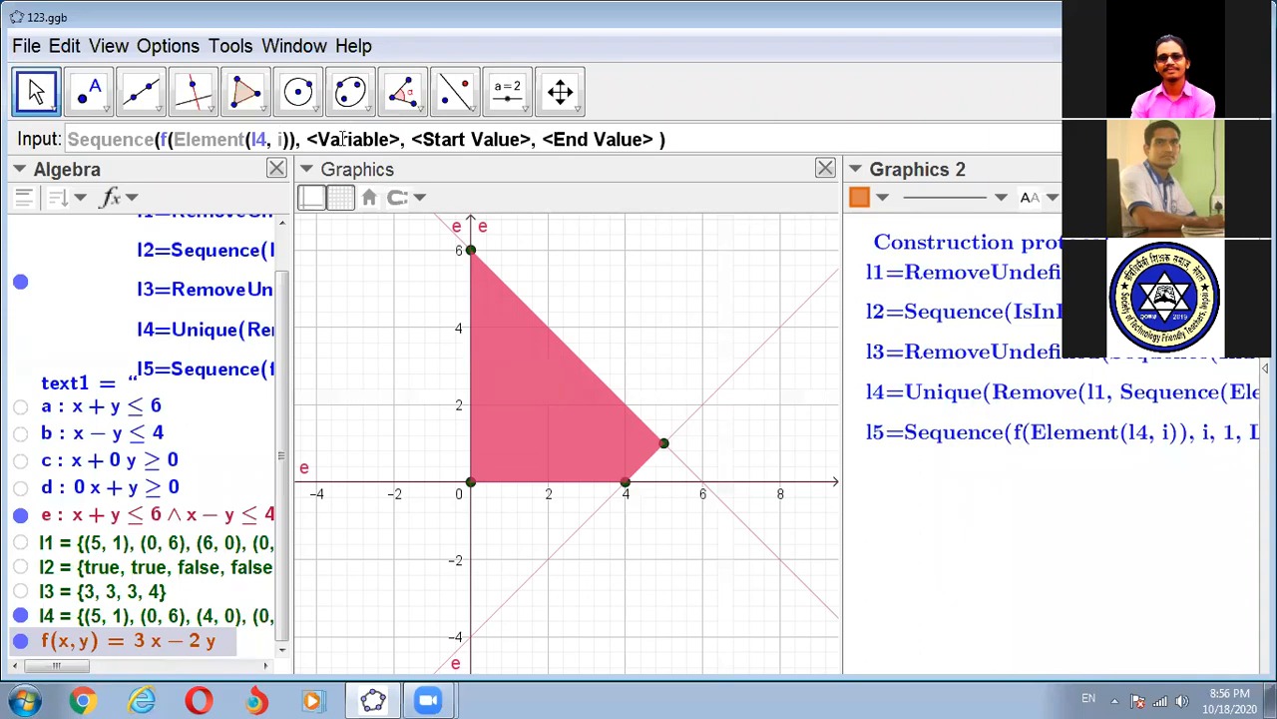
- Set the Sequence command's variable to i and its start value to 1
click(341, 139)
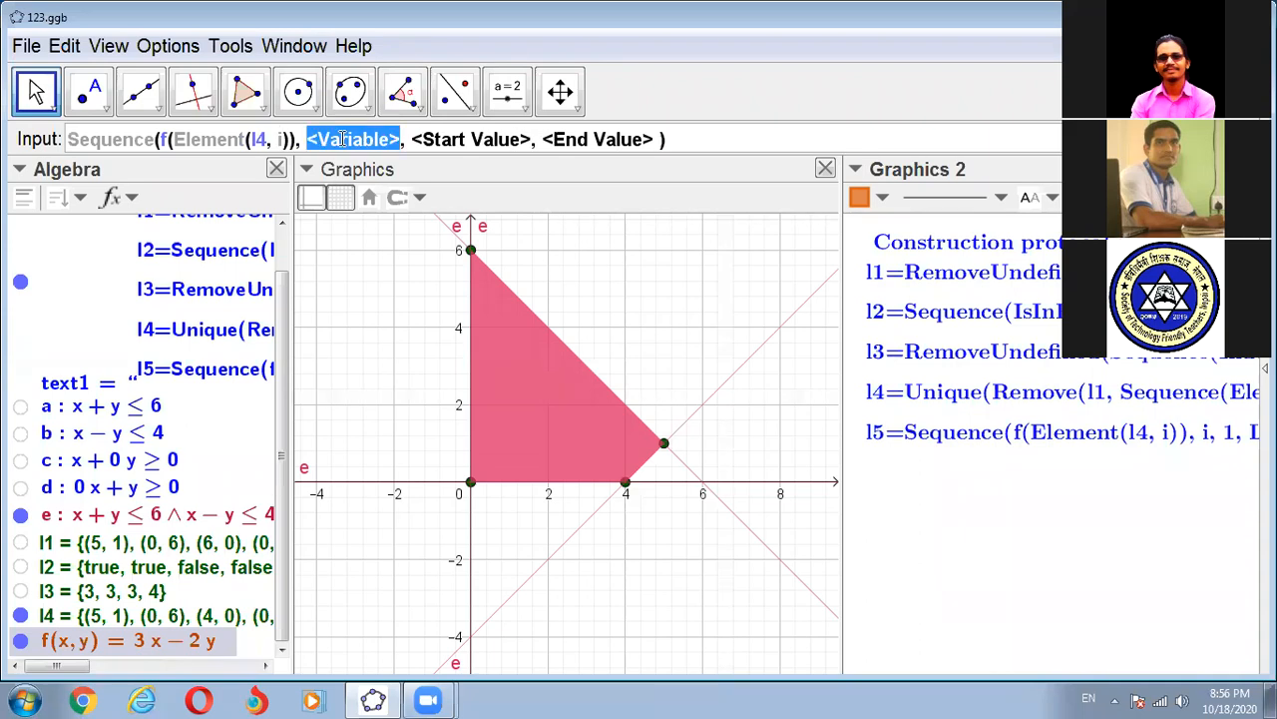
text(i)
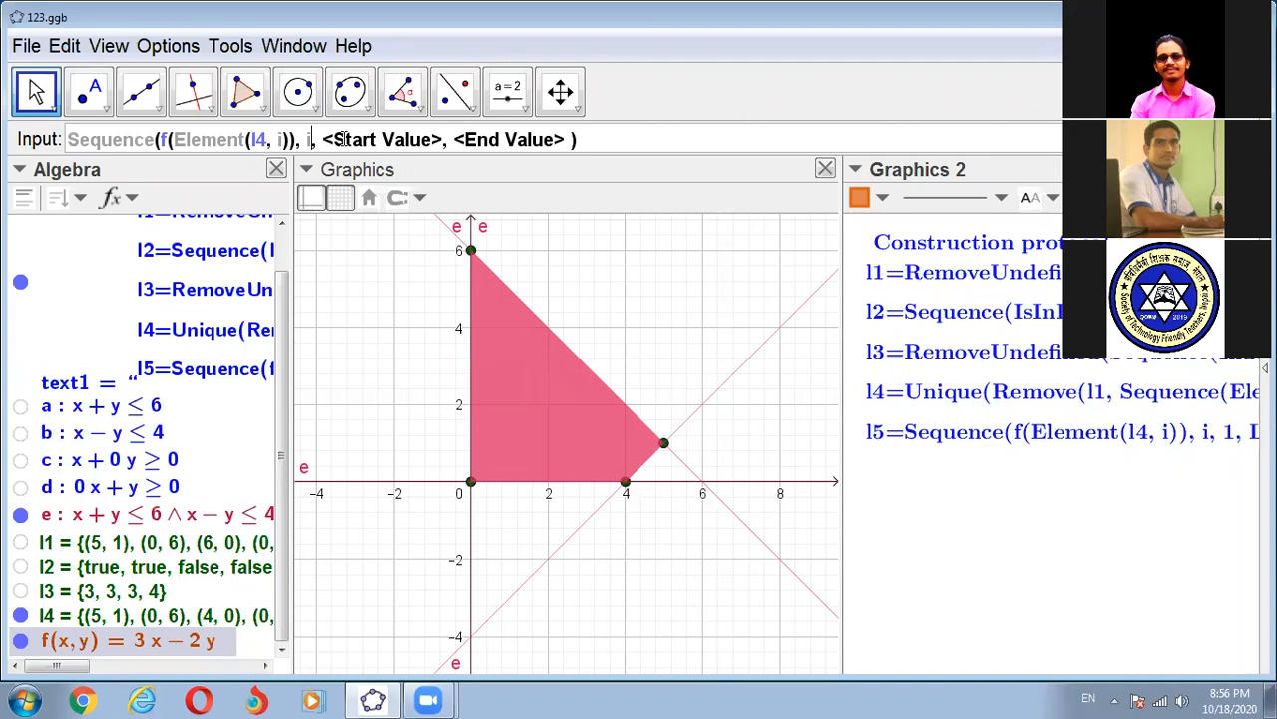
click(339, 140)
text(1)
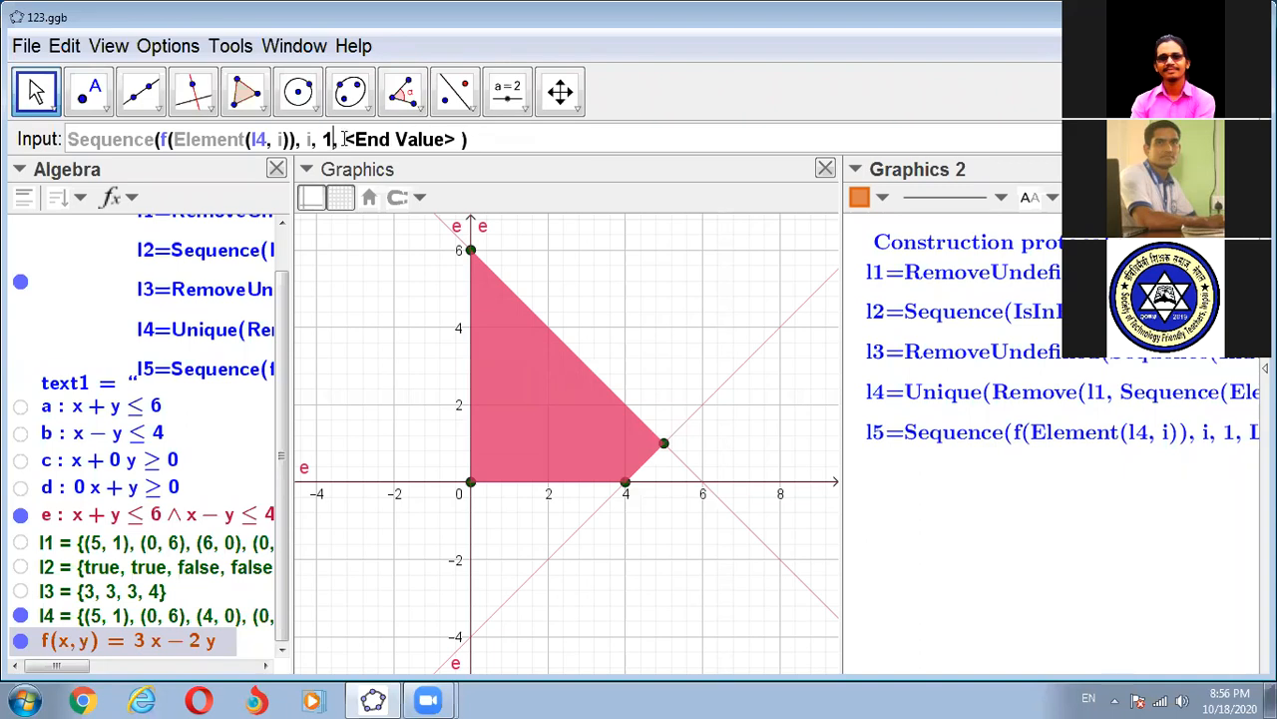
- Widen Graphics 2 to consult the construction protocol, set the sequence's end value to Length(l4), and create the list
click(345, 140)
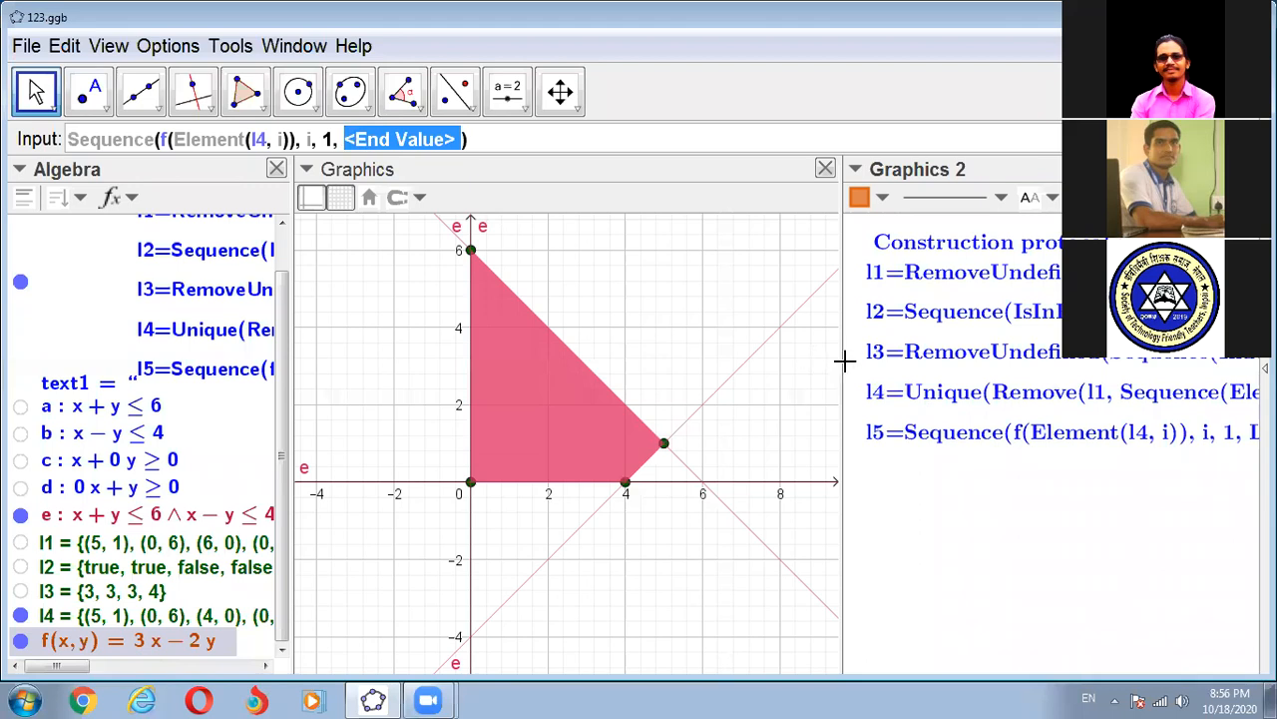
drag(842, 361, 657, 357)
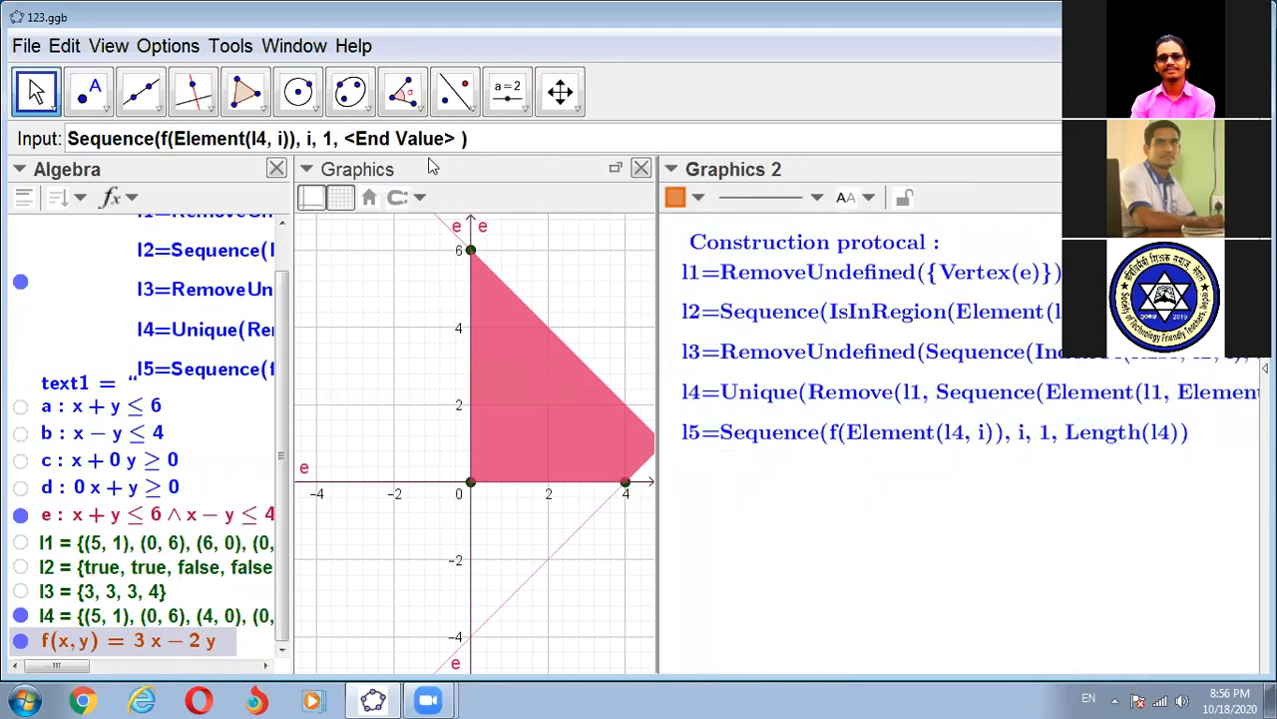
click(380, 134)
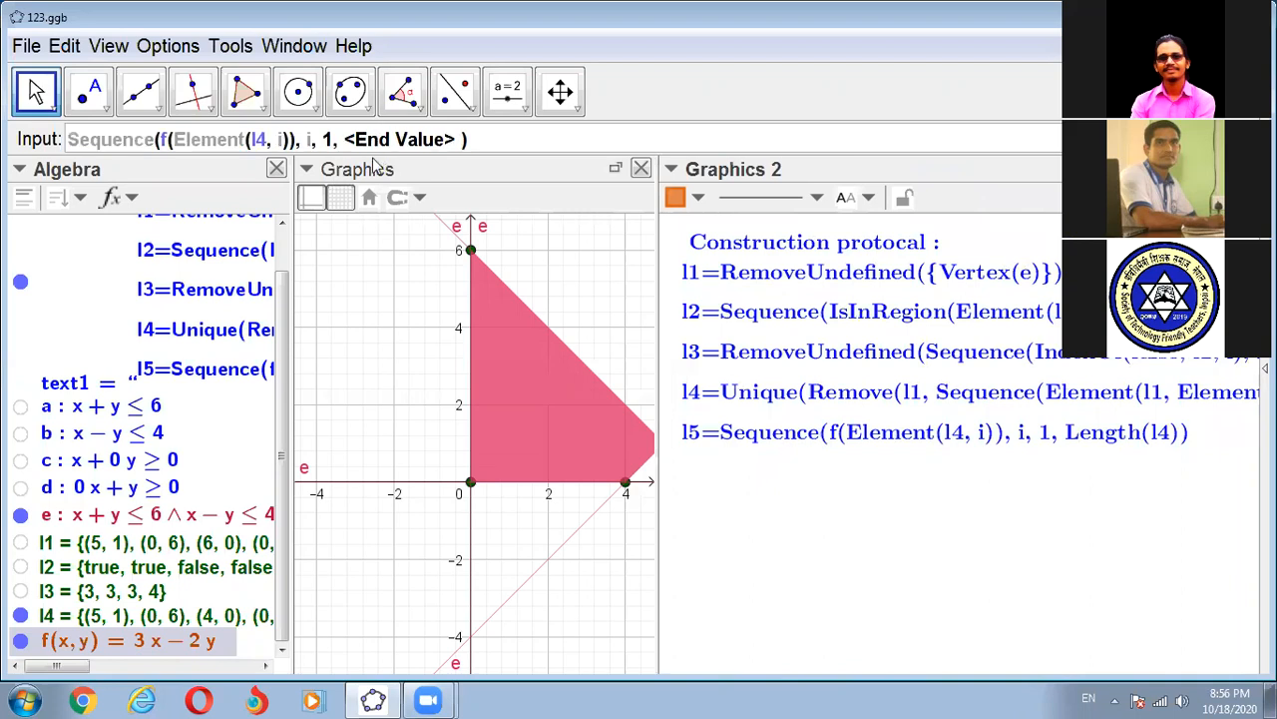
key(Tab)
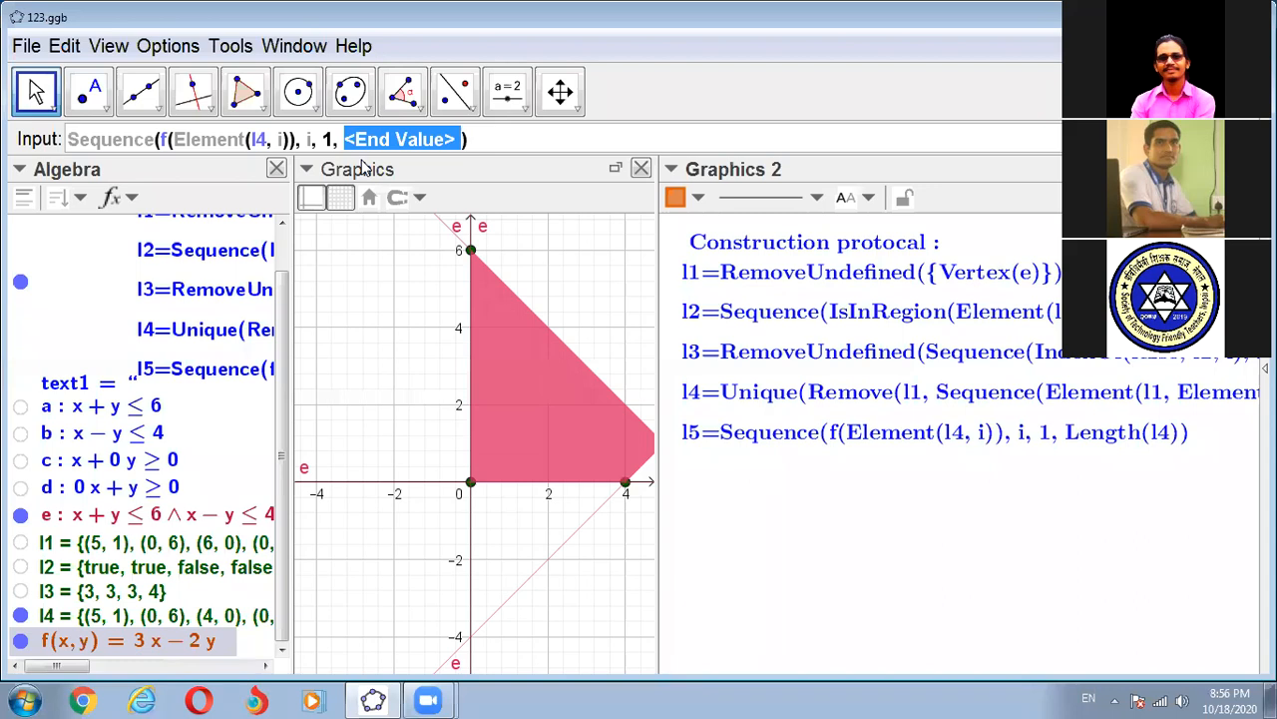
key(BackSpace)
text(Len)
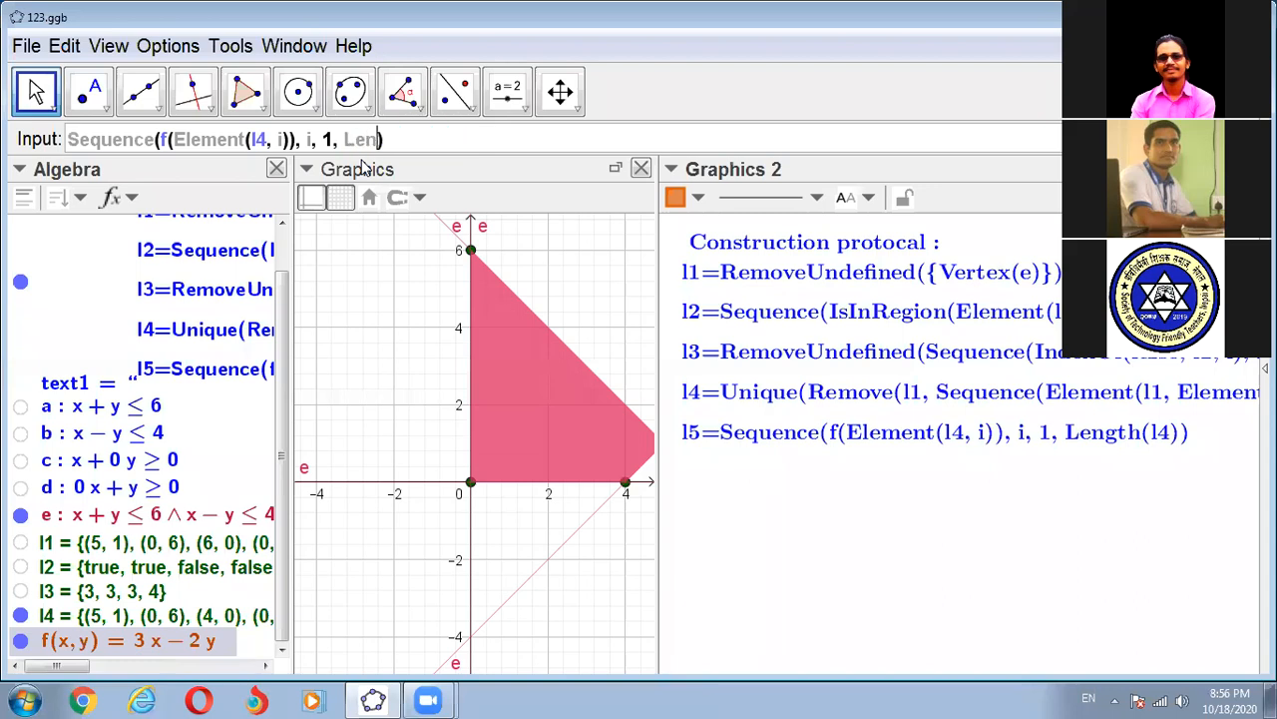
text(gt)
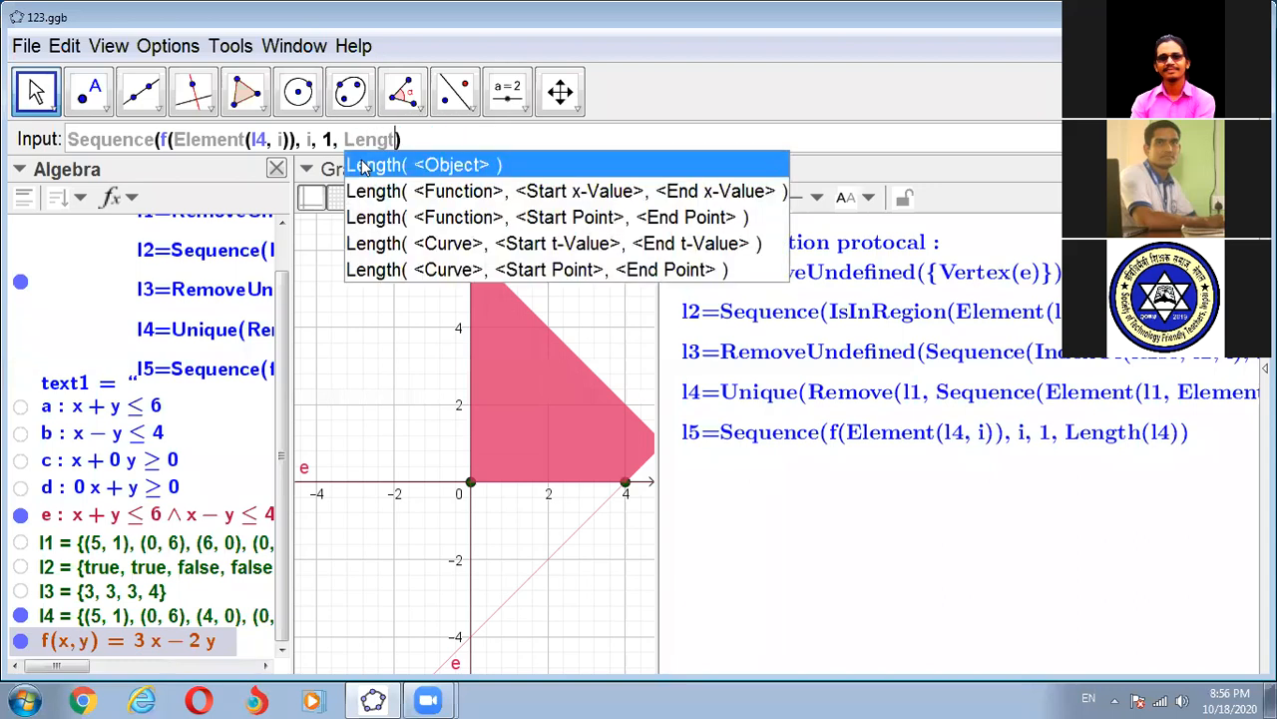
click(434, 166)
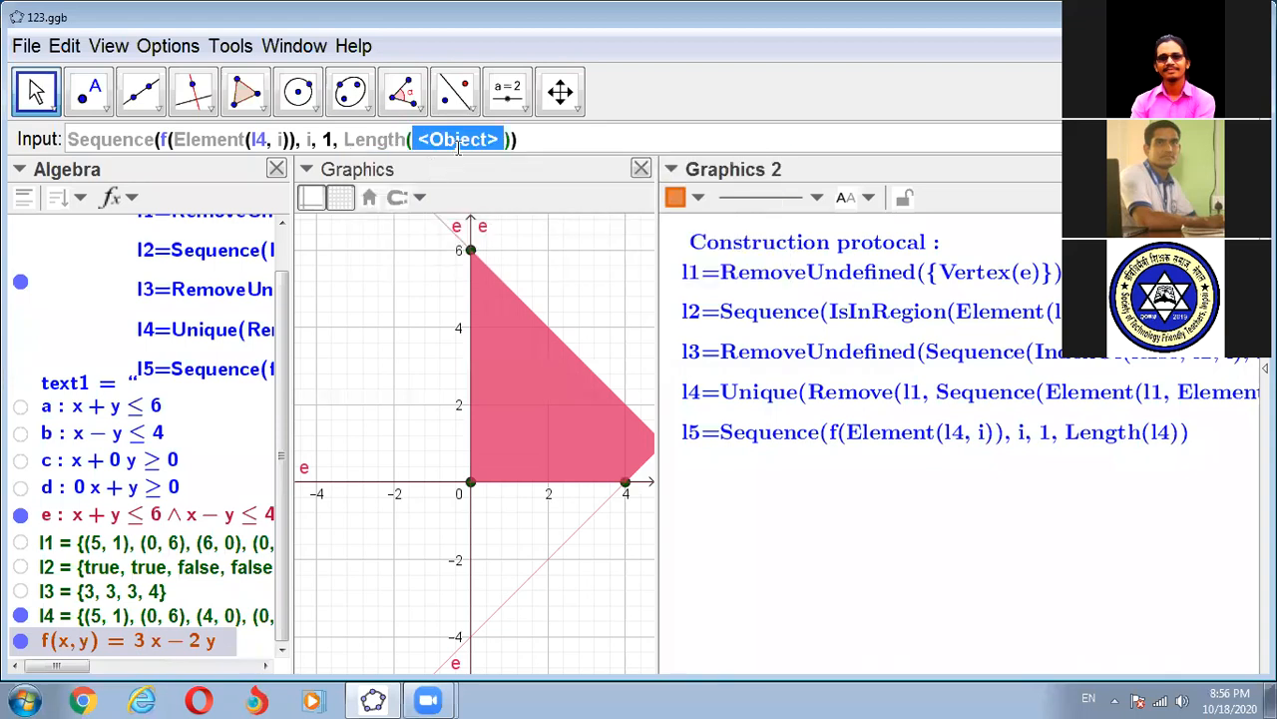
text(l4)
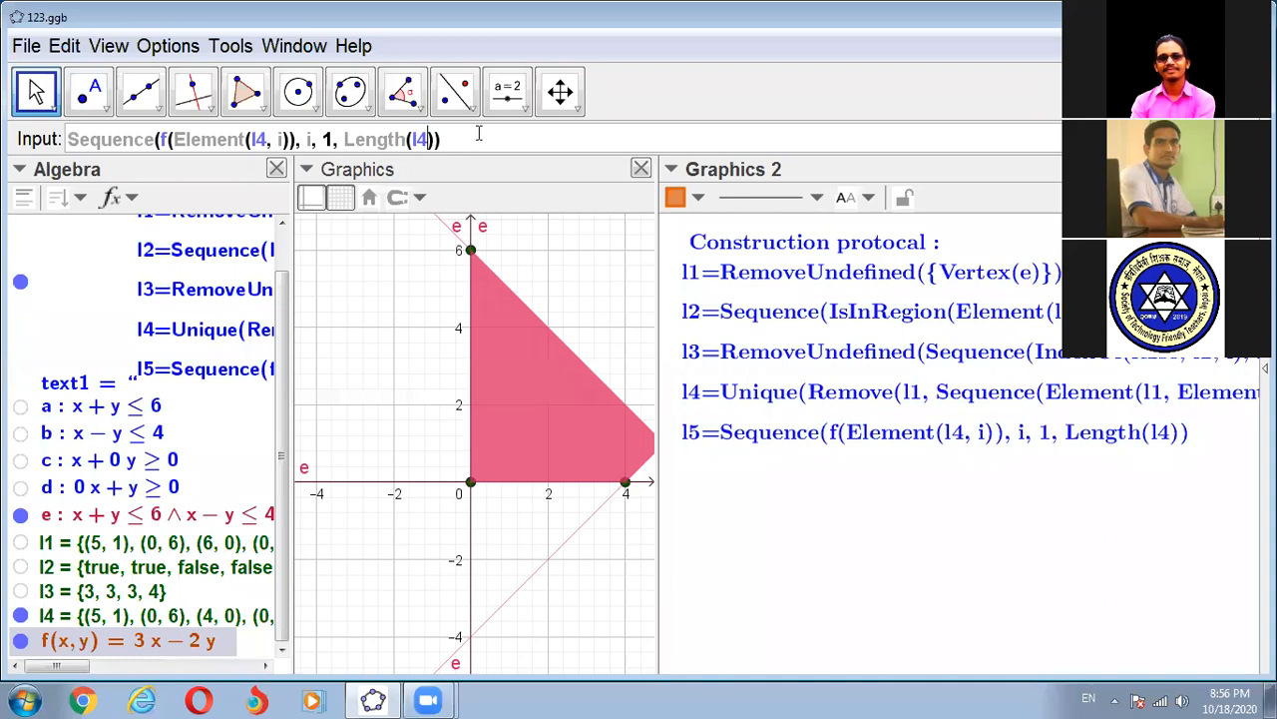
click(460, 135)
key(Return)
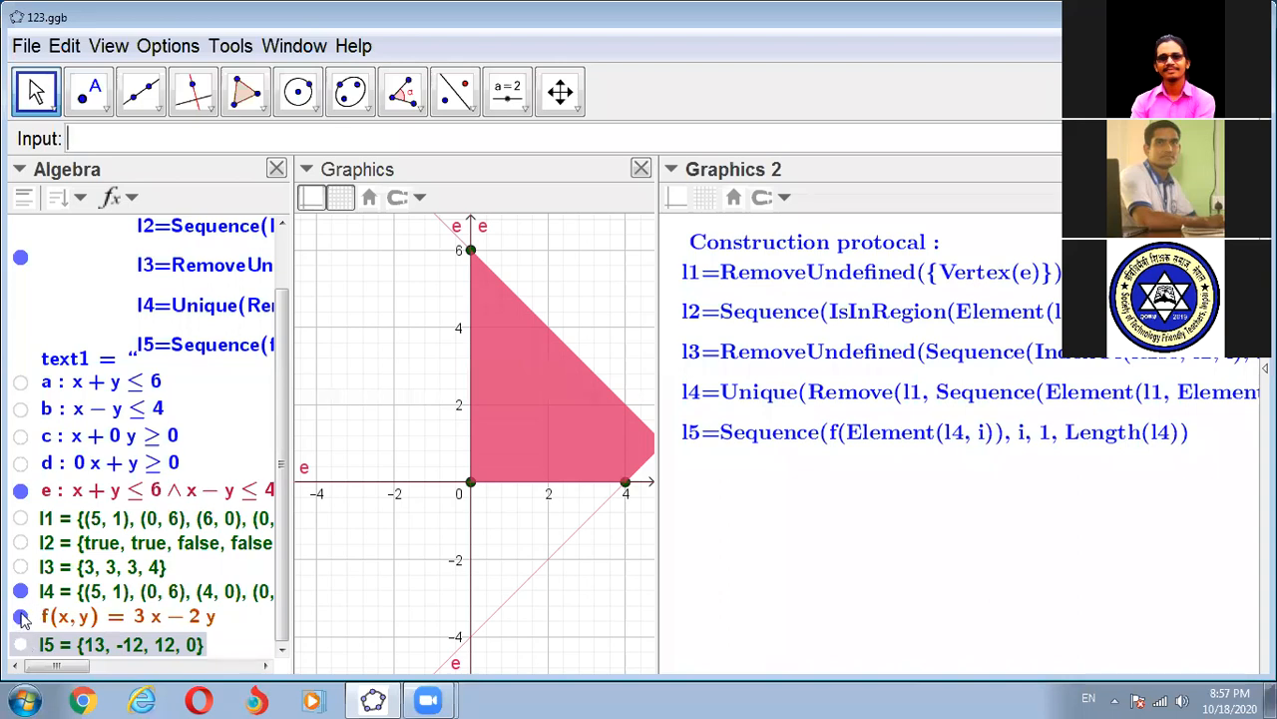
- Compare the points of l1 and l4 in the Graphics view by briefly switching each list's visibility
click(21, 519)
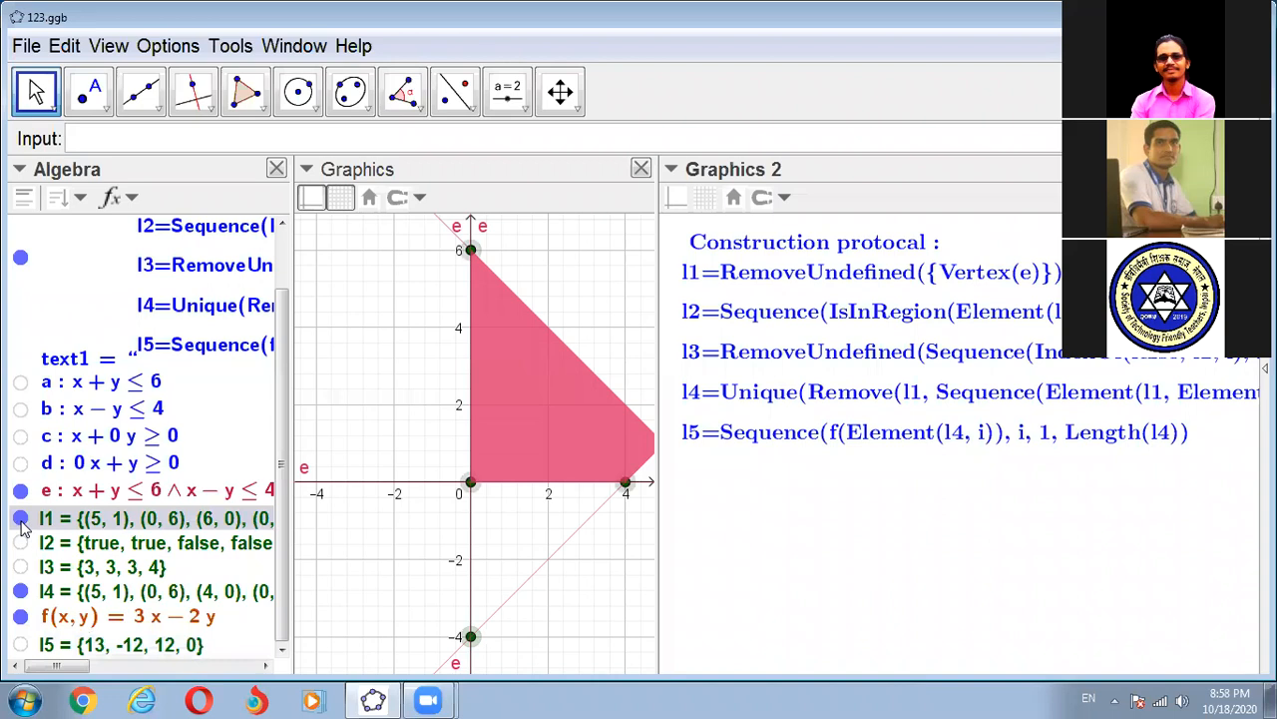
click(21, 519)
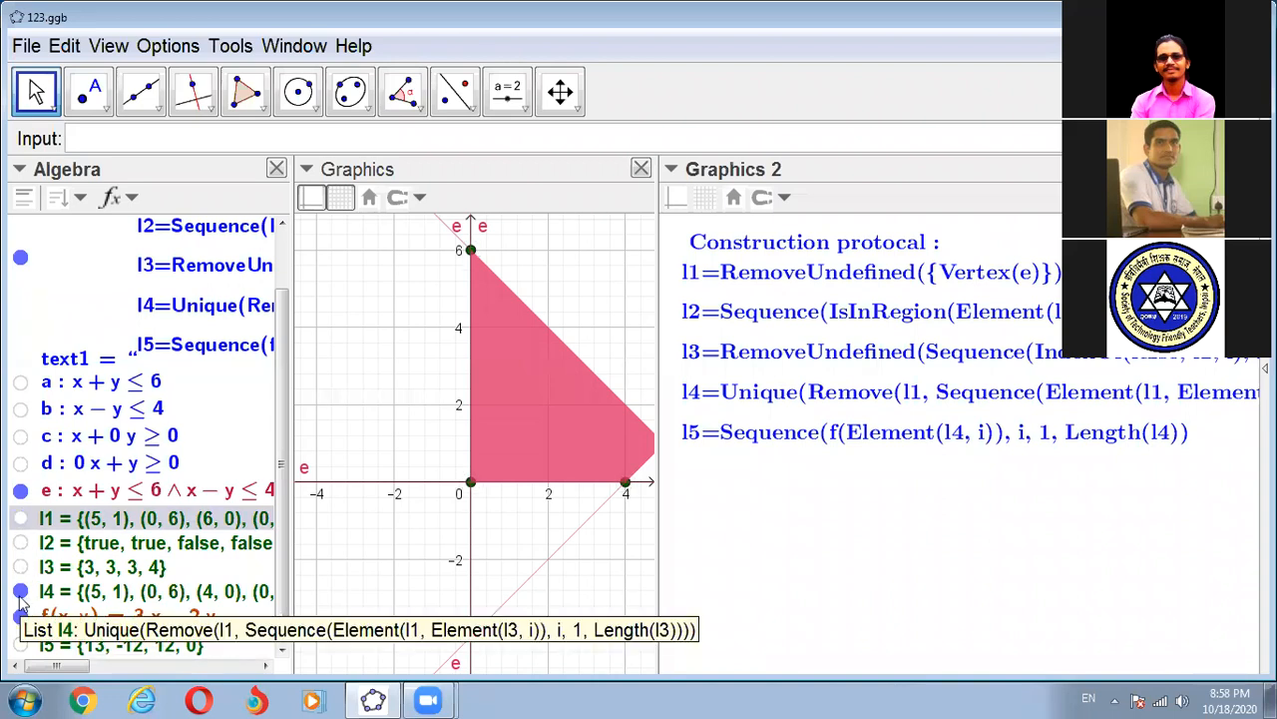
click(21, 593)
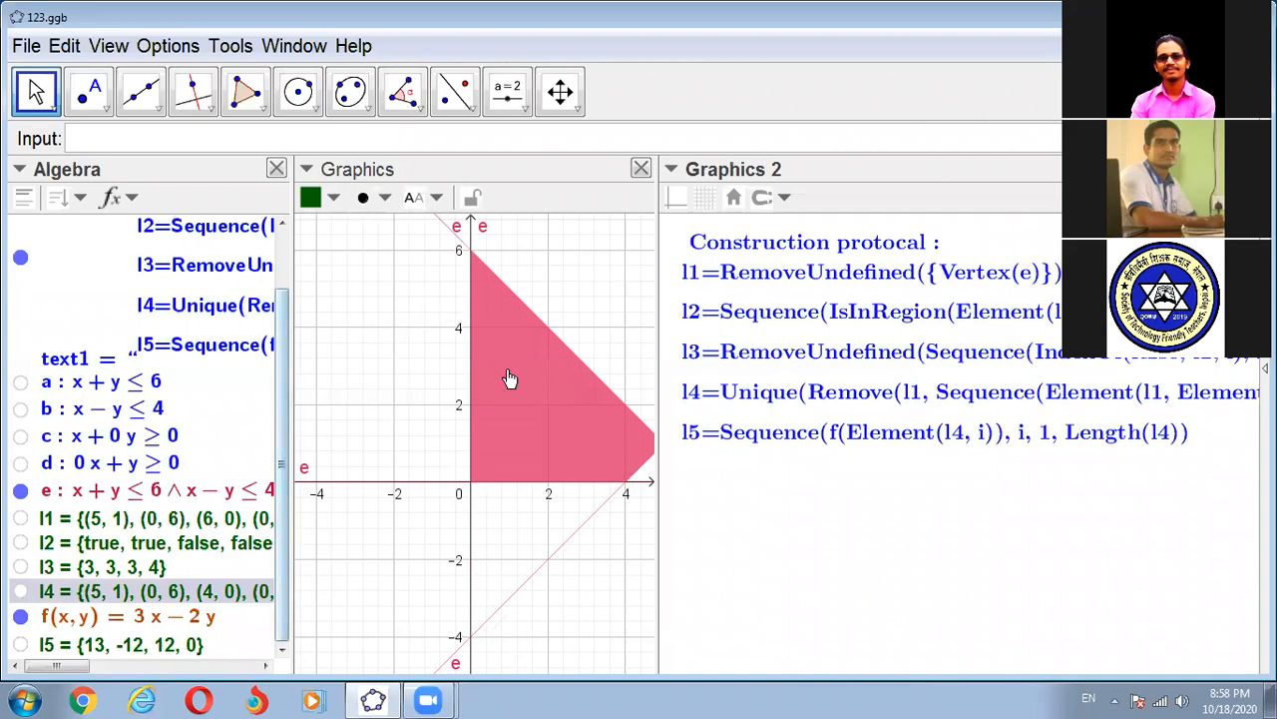
click(21, 593)
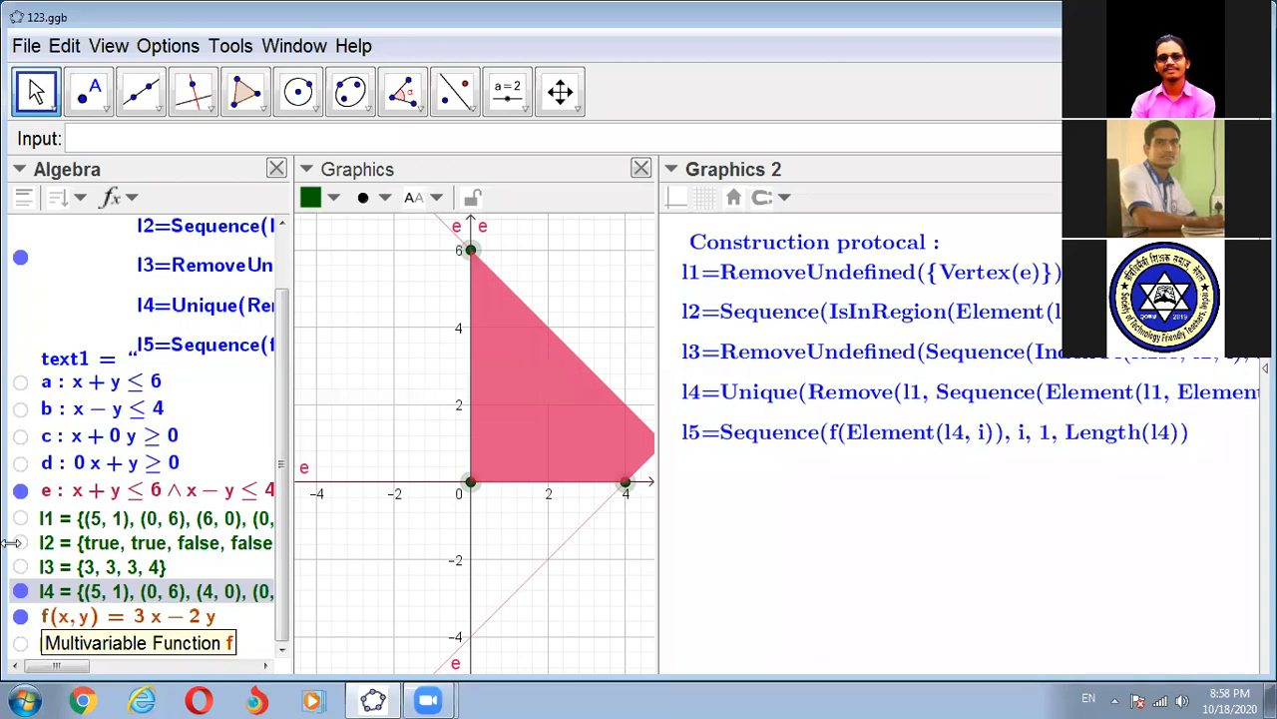
click(20, 615)
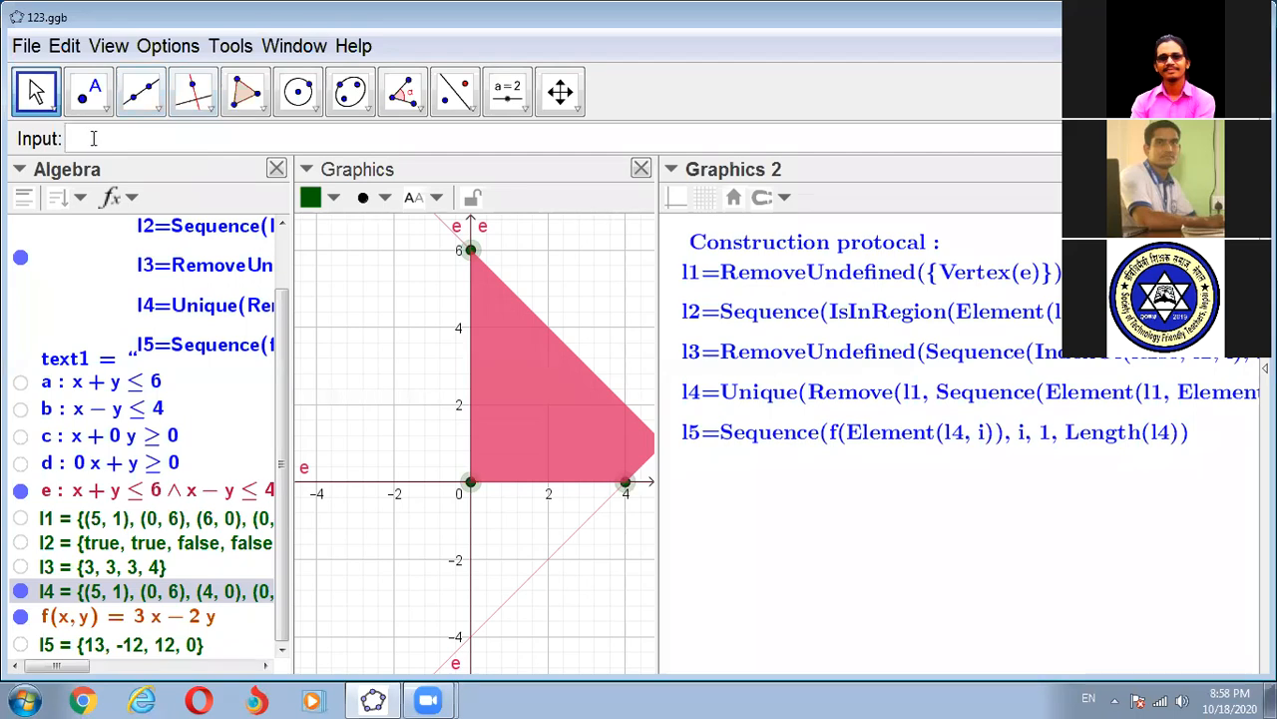
- Compute the maximum objective value with the list form of the Max command applied to l5
text(Max)
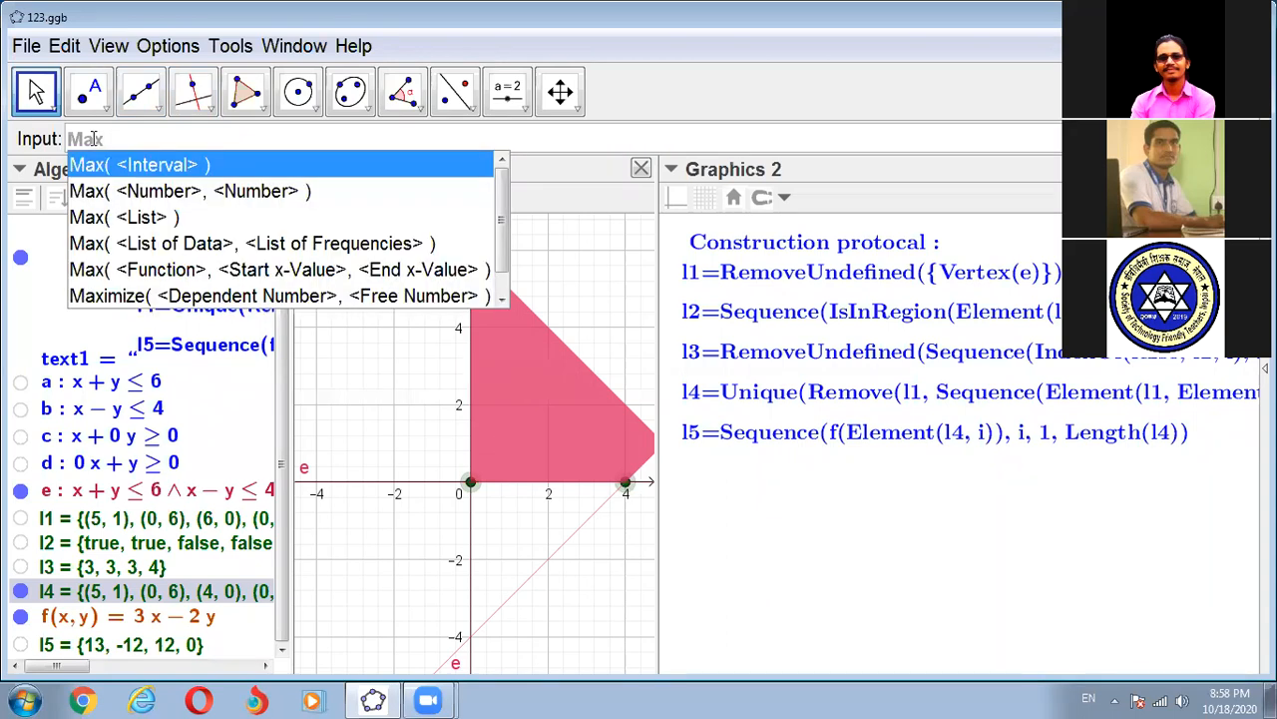
click(128, 209)
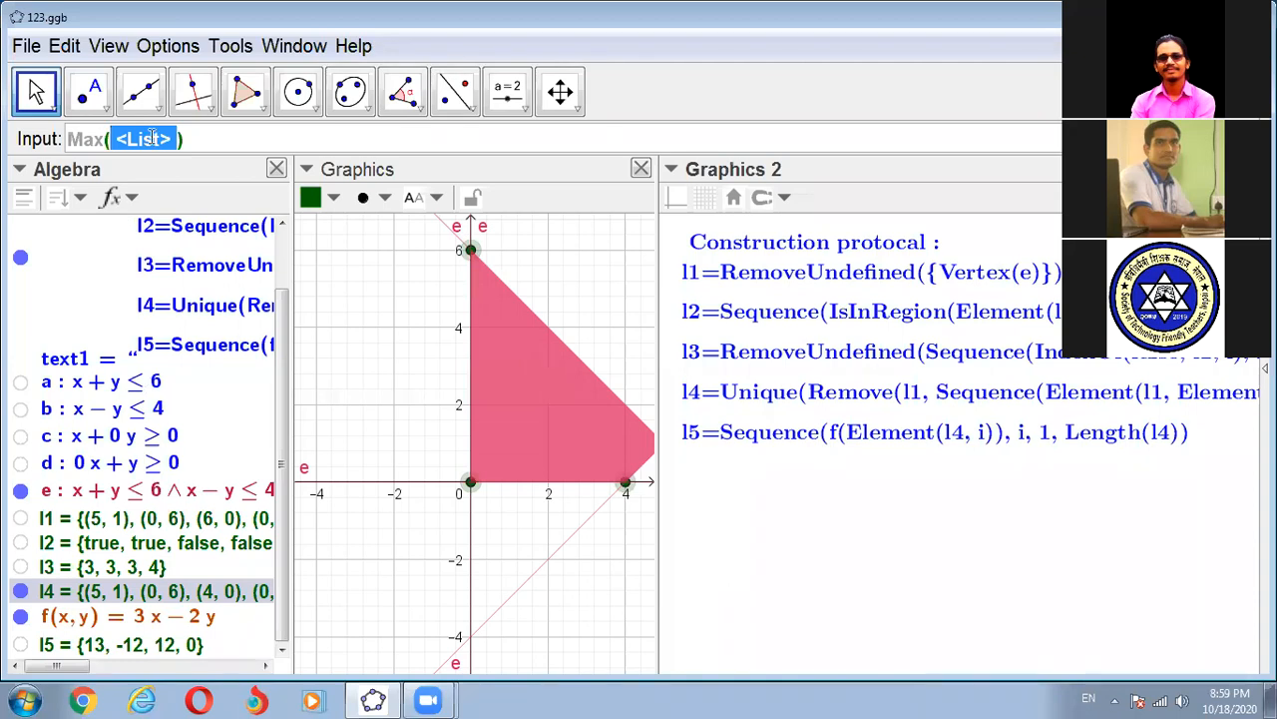
click(207, 139)
key(BackSpace)
key(BackSpace)
key(BackSpace)
key(BackSpace)
key(BackSpace)
key(BackSpace)
key(BackSpace)
key(BackSpace)
key(BackSpace)
key(BackSpace)
key(BackSpace)
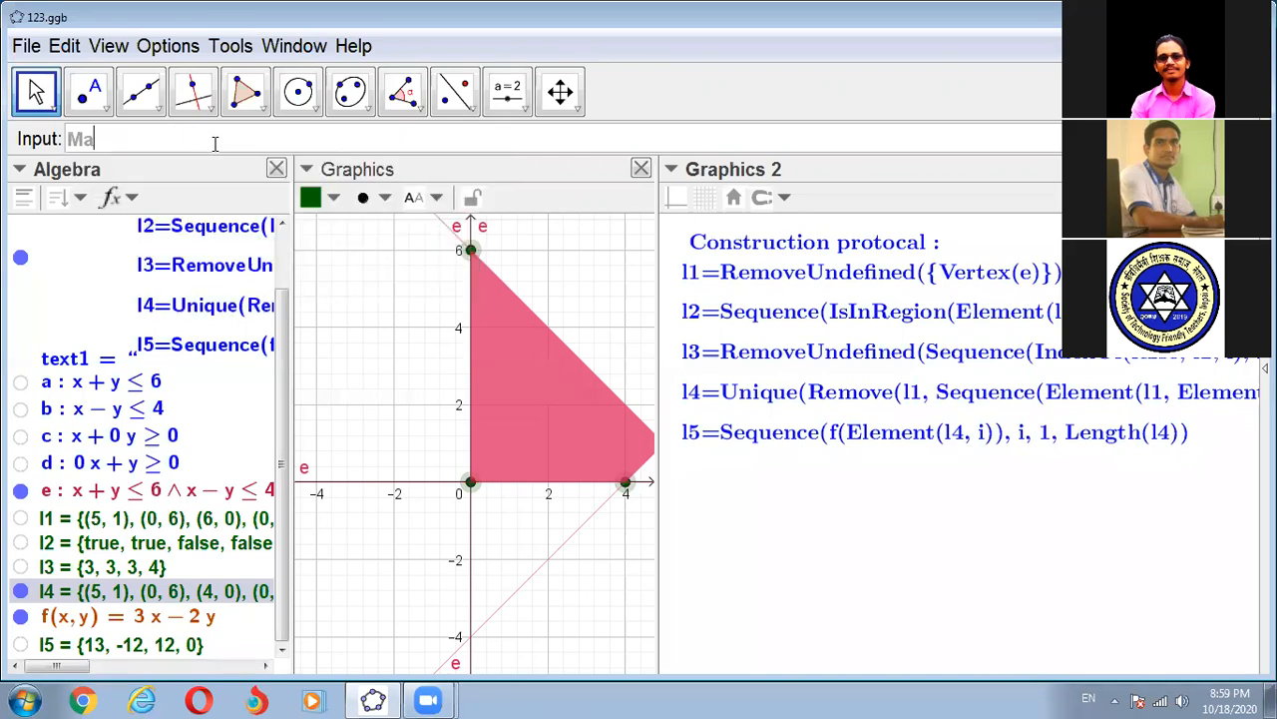
text(x)
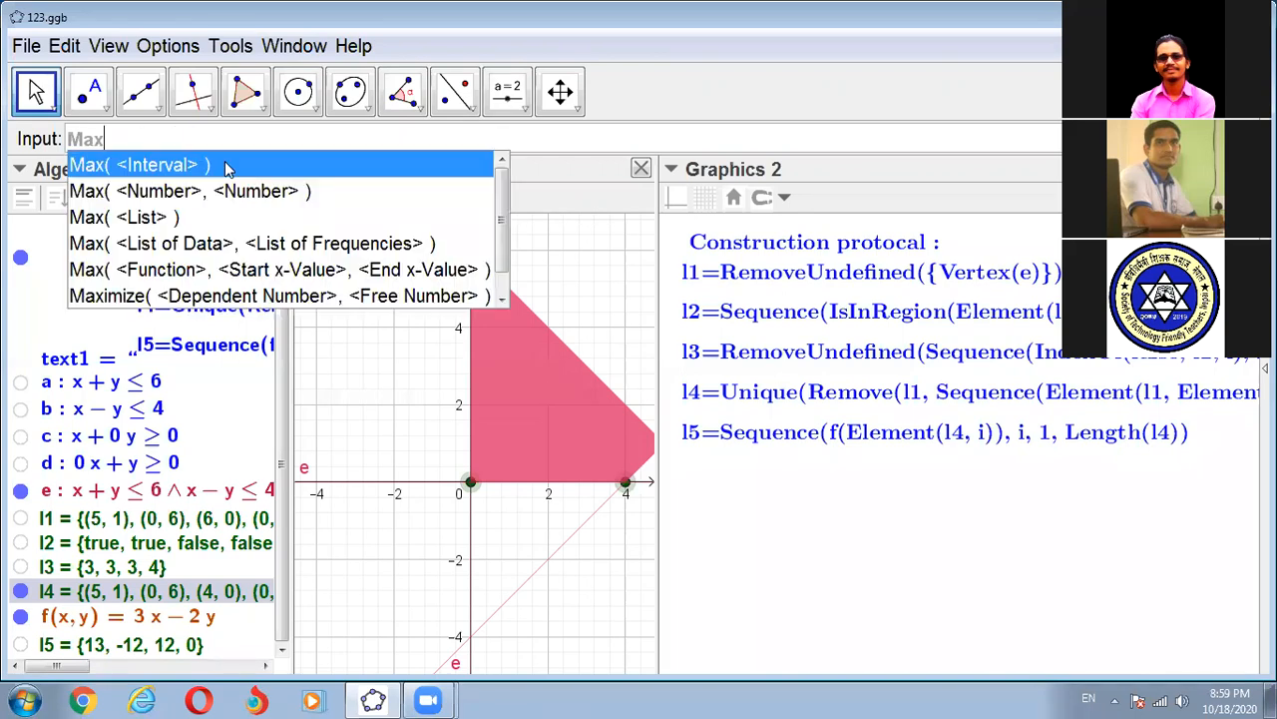
click(162, 219)
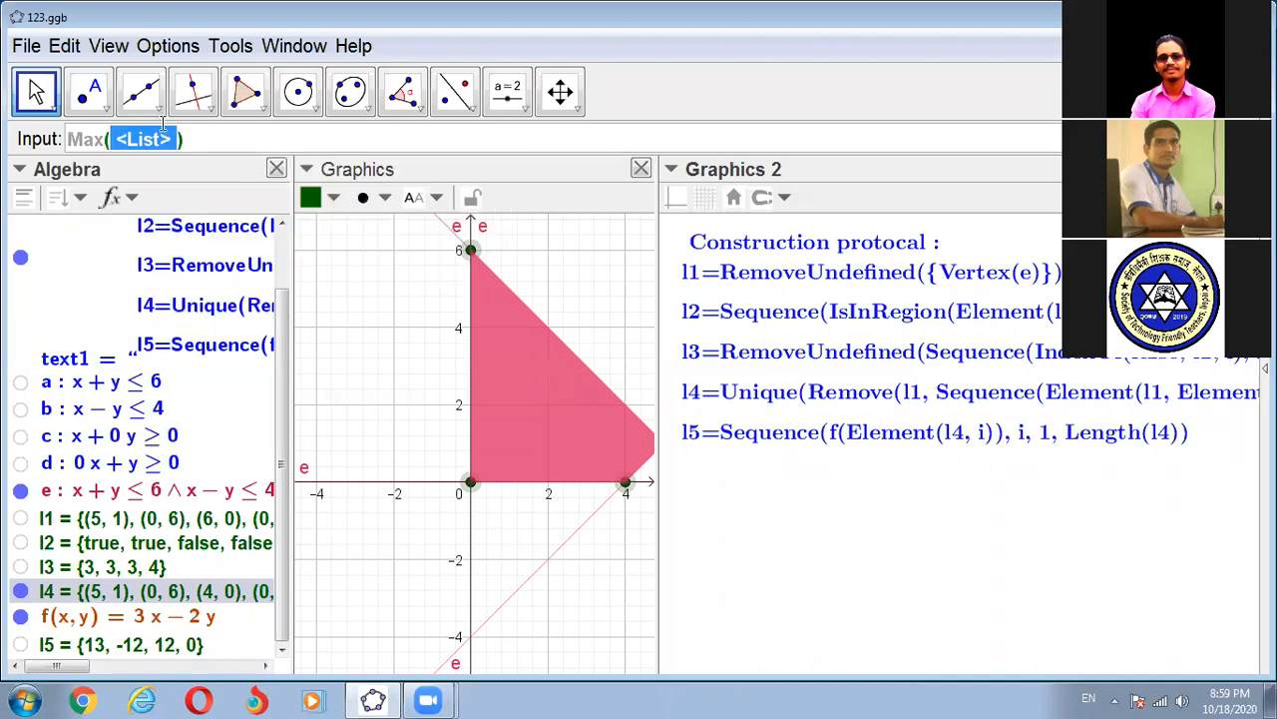
text(l5)
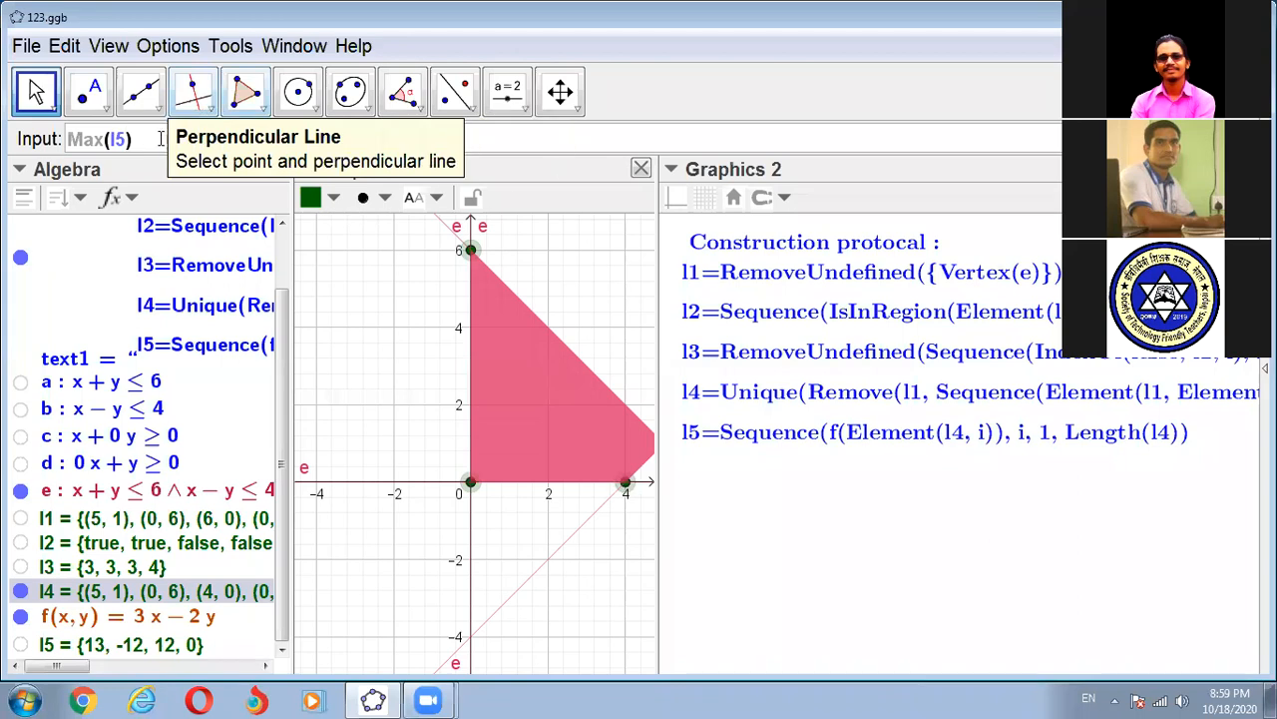
key(Return)
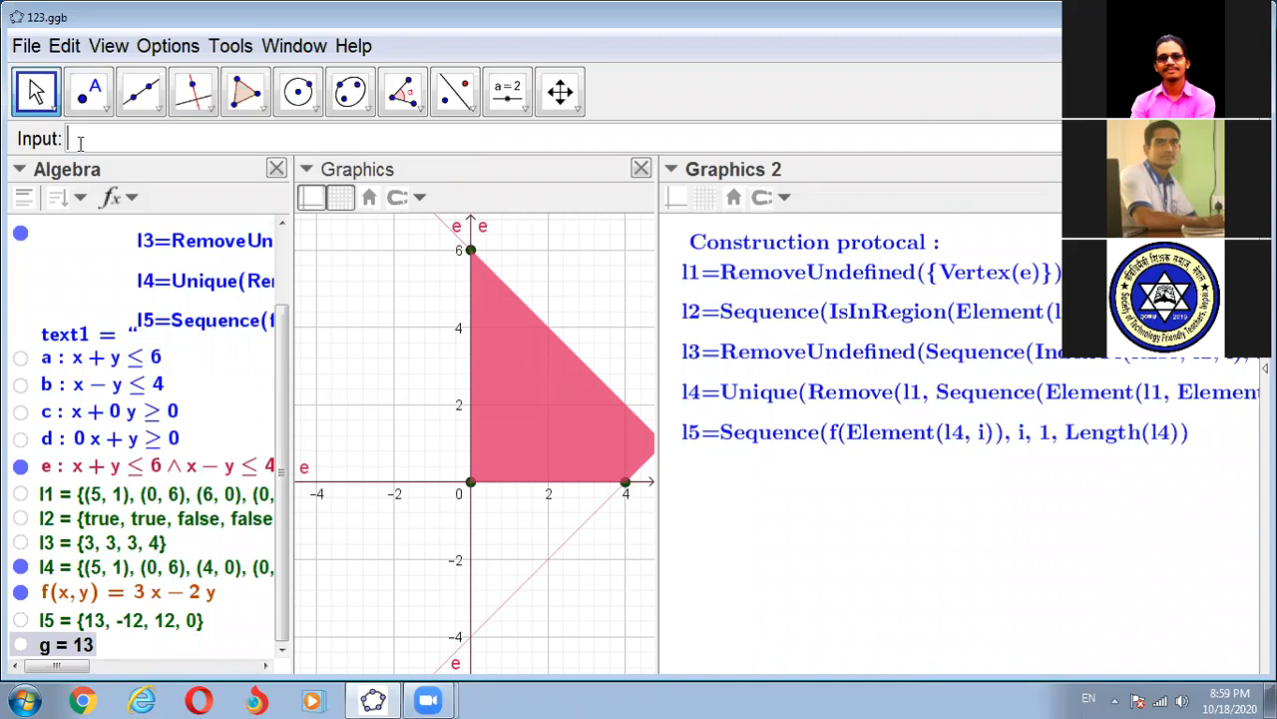
- Compute the minimum objective value with the list form of the Min command applied to l5
text(Min)
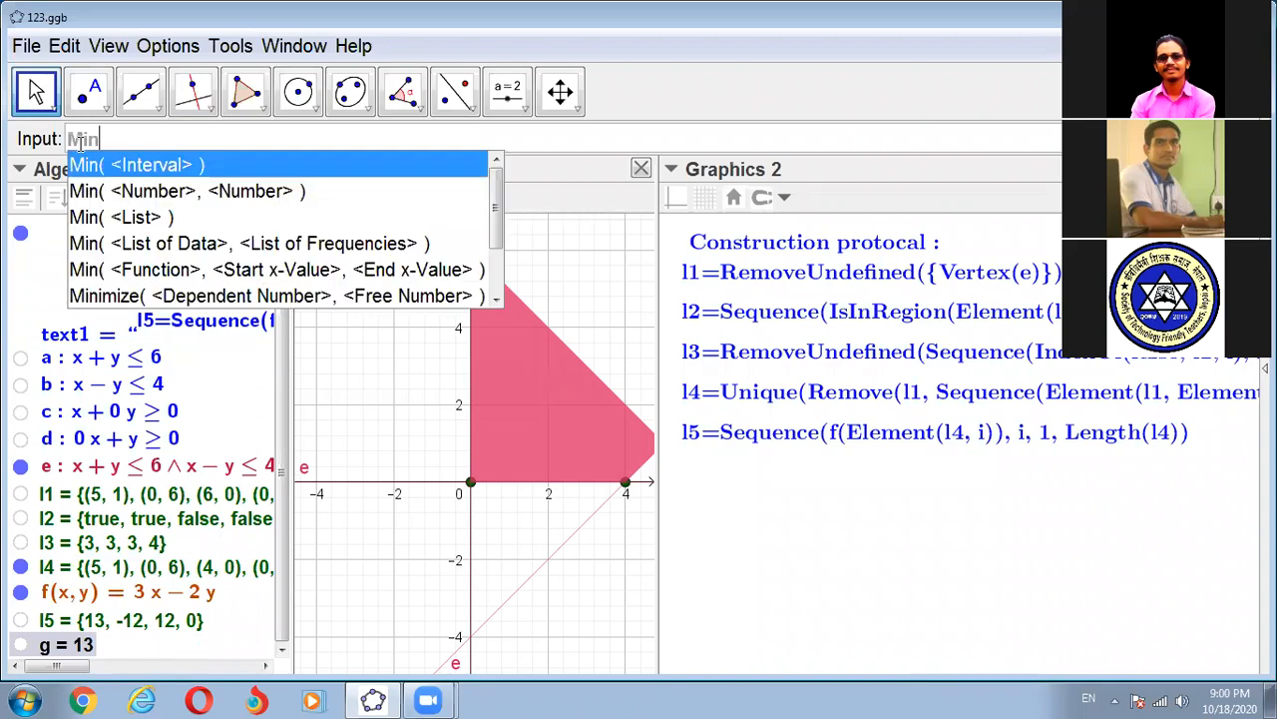
click(140, 220)
text(l)
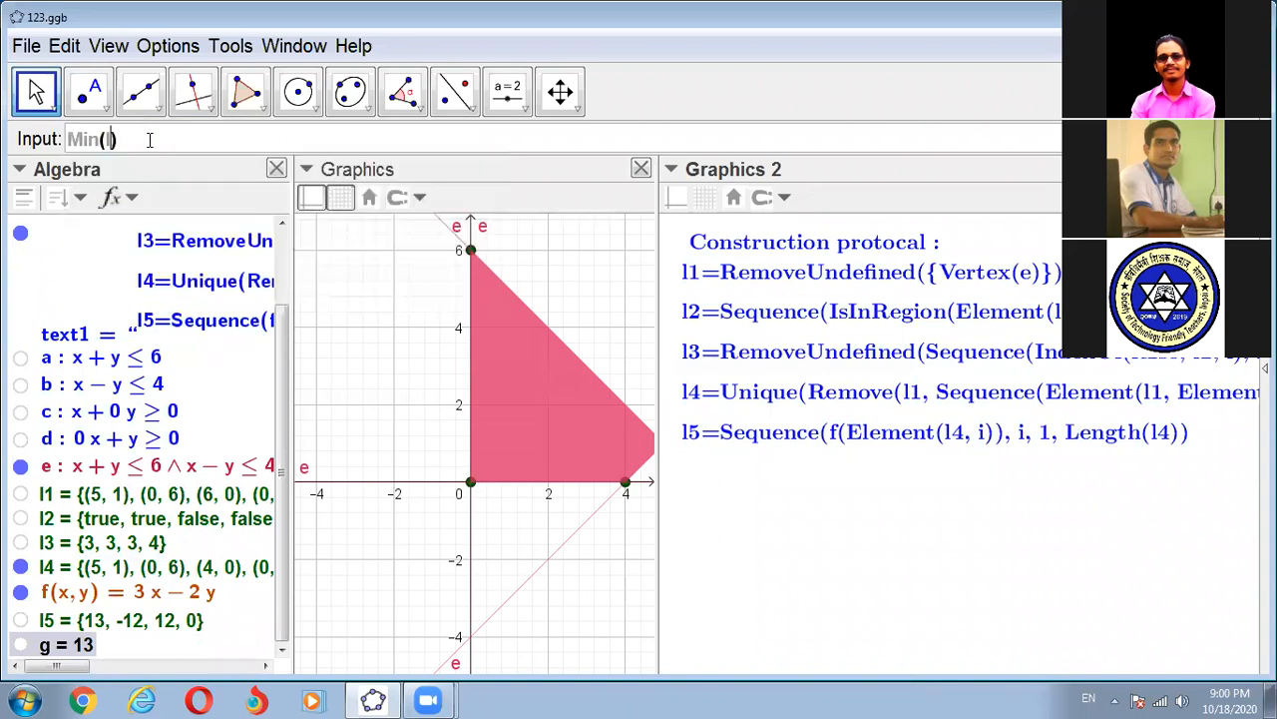
text(5)
key(Return)
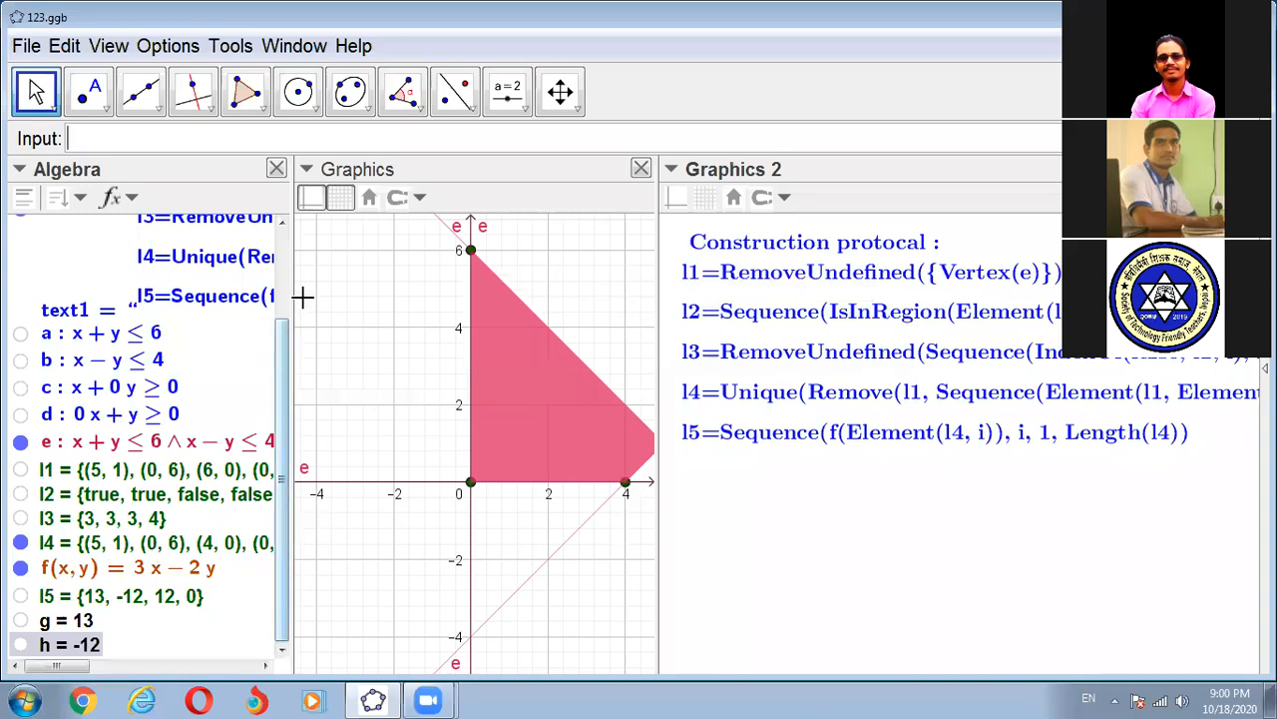
- Widen the Algebra view to show the full lists and close Graphics 2 to leave more room for Graphics
drag(296, 294, 514, 319)
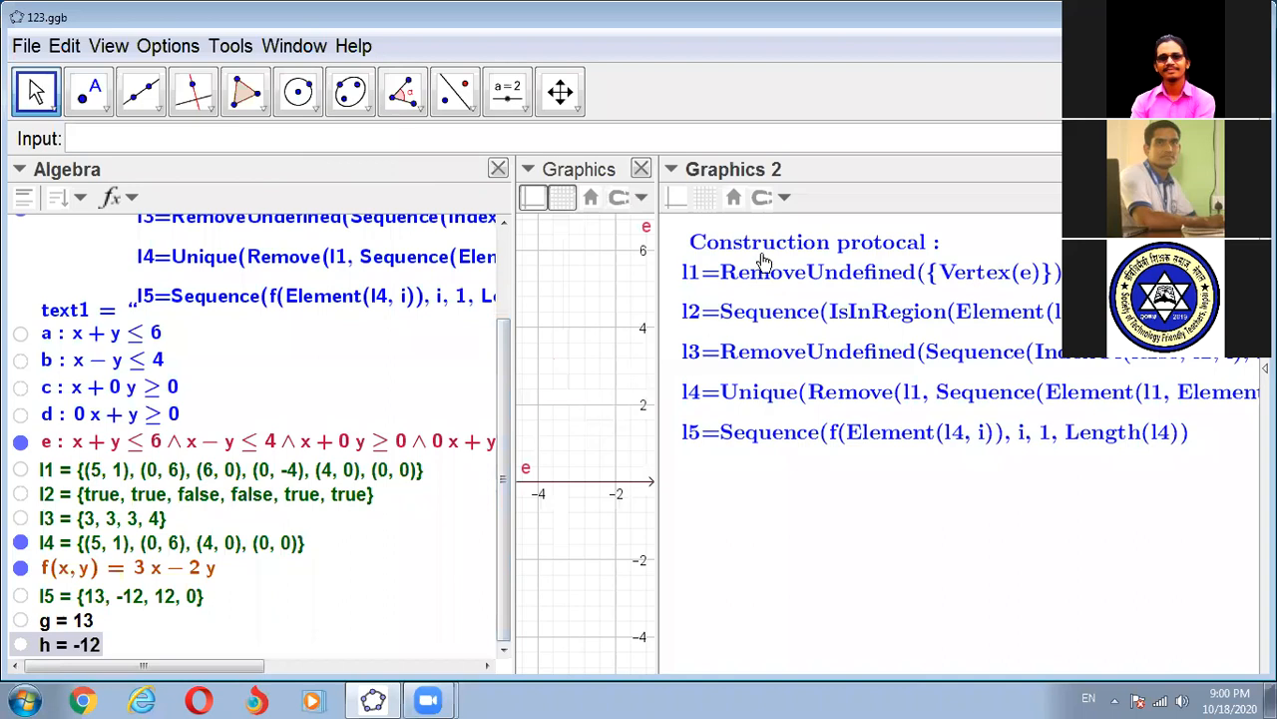
click(1246, 169)
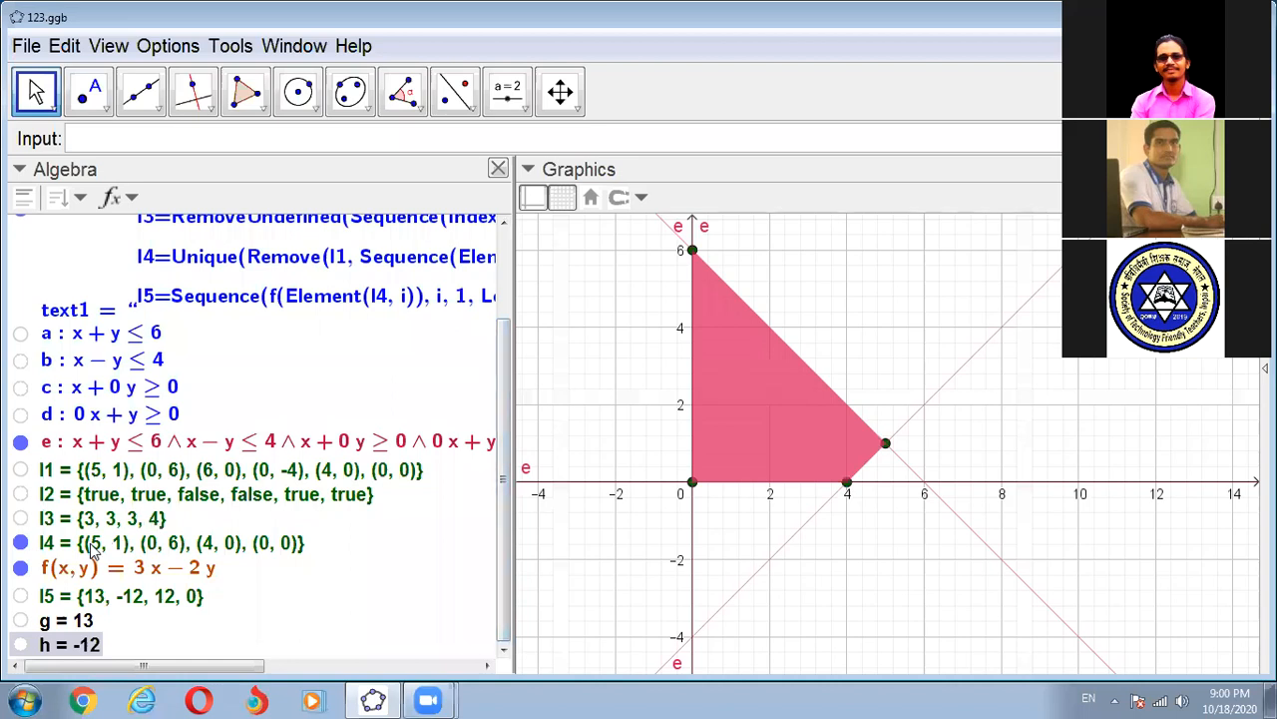
- Mark the corners (5, 1), (4, 0) and (0, 0) of the feasible region with temporary red rectangles
scroll(878, 517, up, 4)
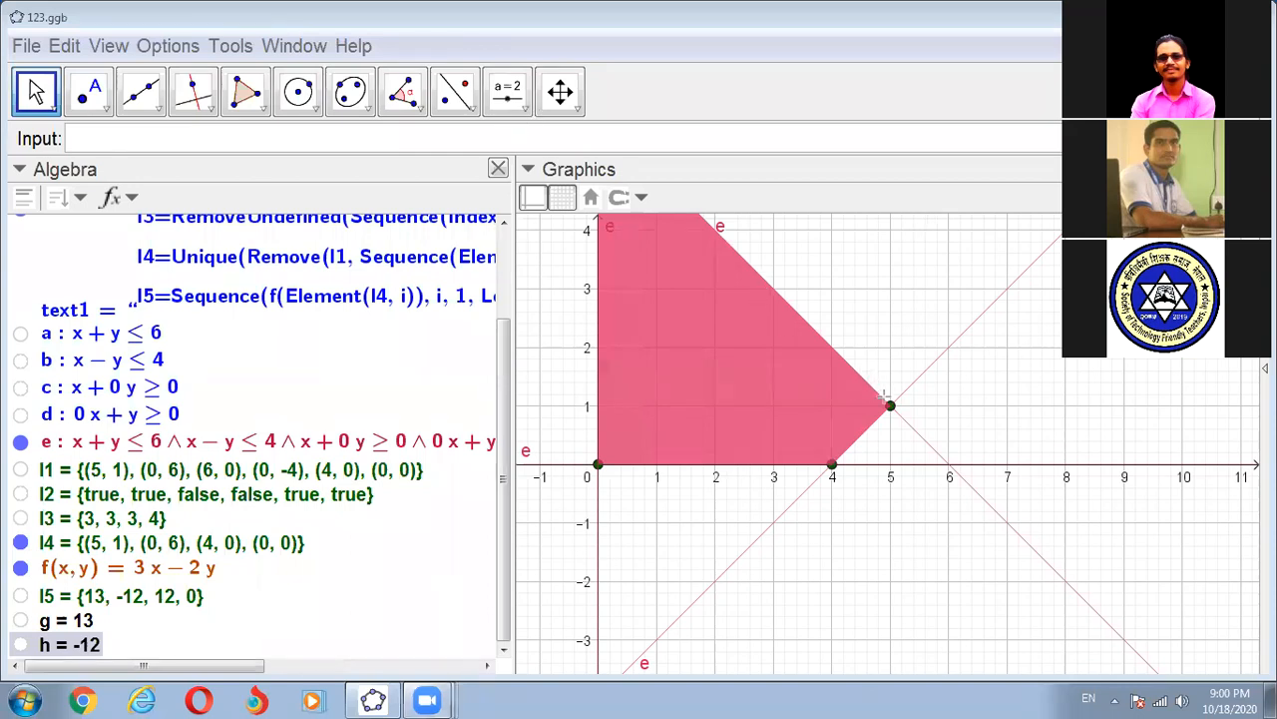
drag(882, 395, 912, 419)
mouse_move(820, 450)
mouse_down()
mouse_move(841, 459)
mouse_move(846, 481)
mouse_up()
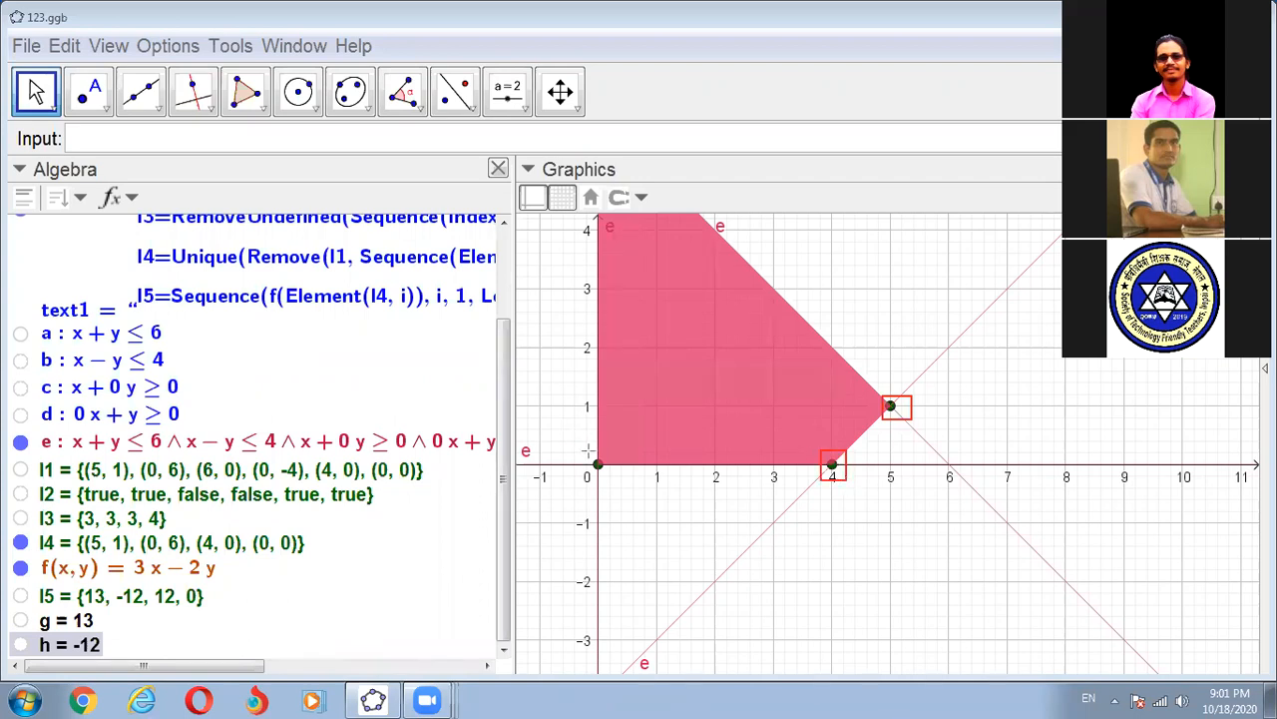
drag(588, 452, 616, 482)
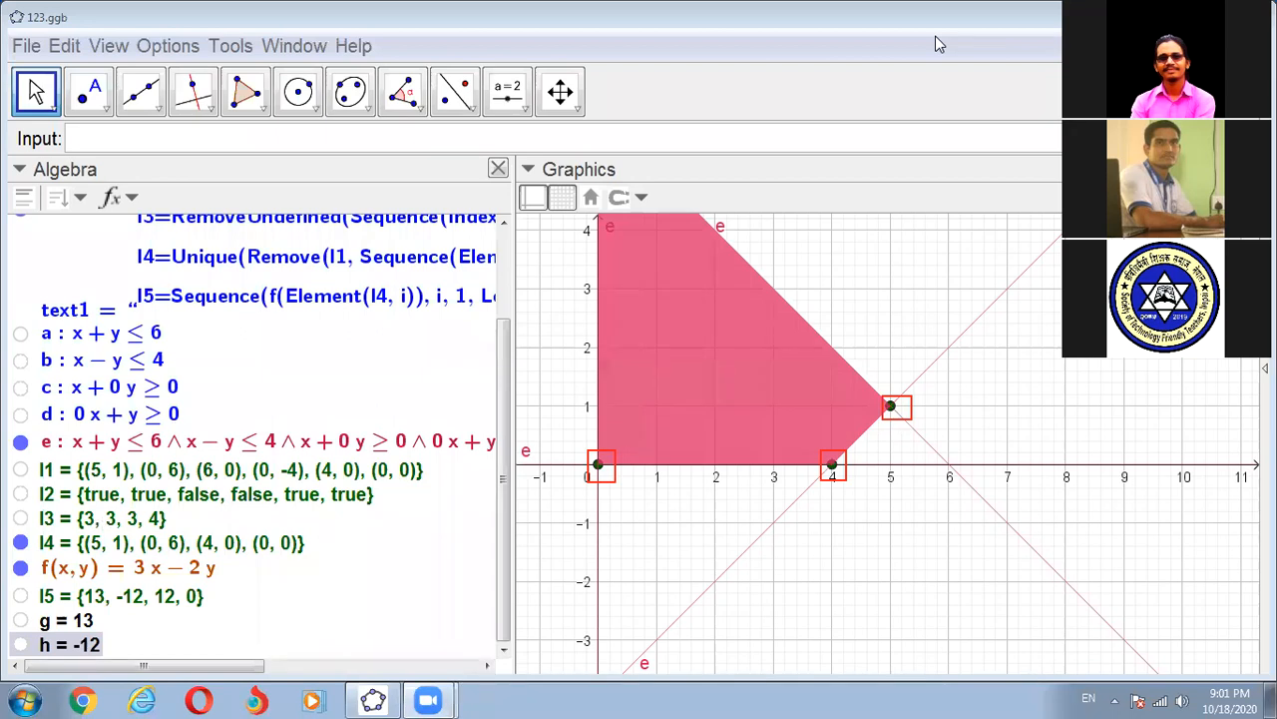
click(215, 650)
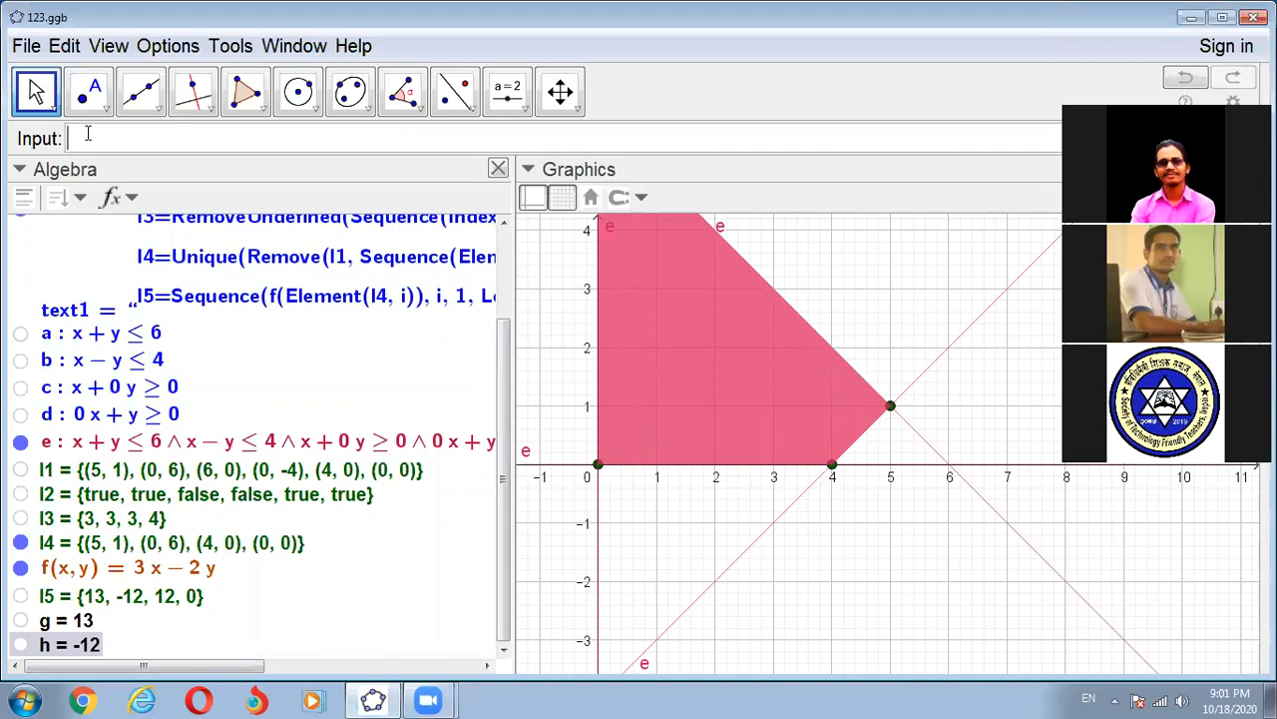
- Try extracting the first element of l4 with the list form of the Element command and delete the resulting point
text(Eleme)
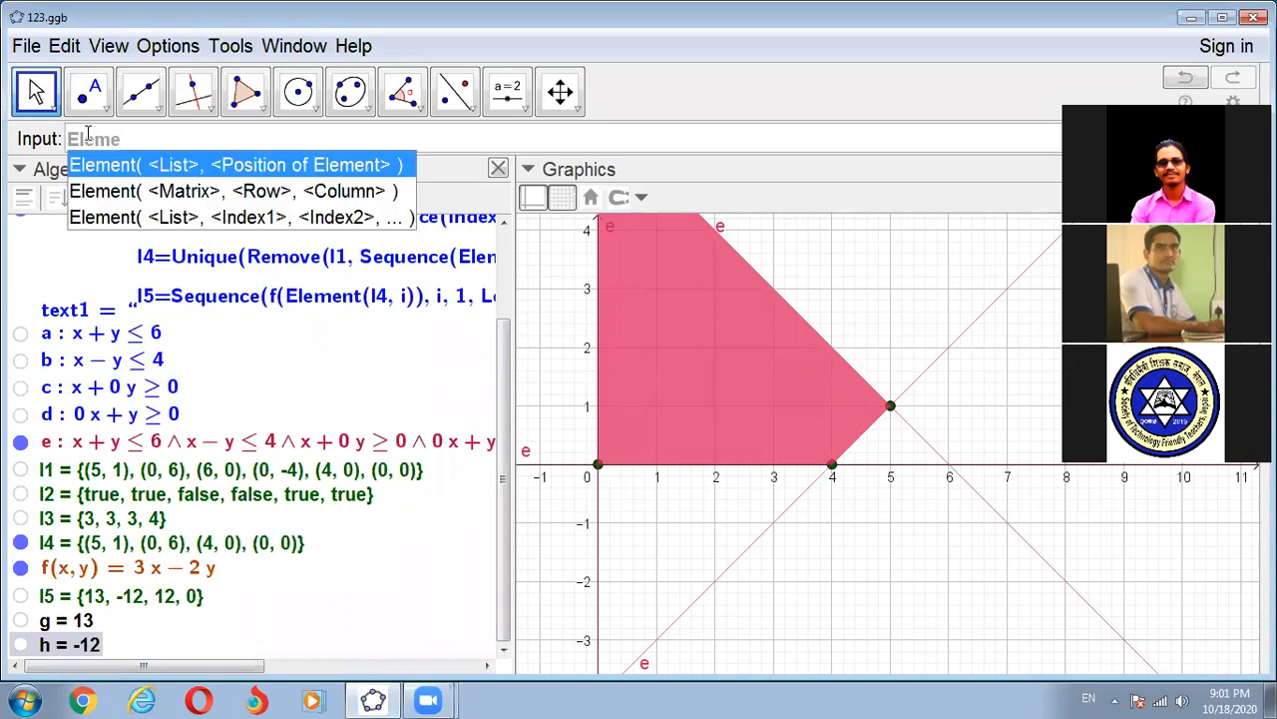
click(140, 167)
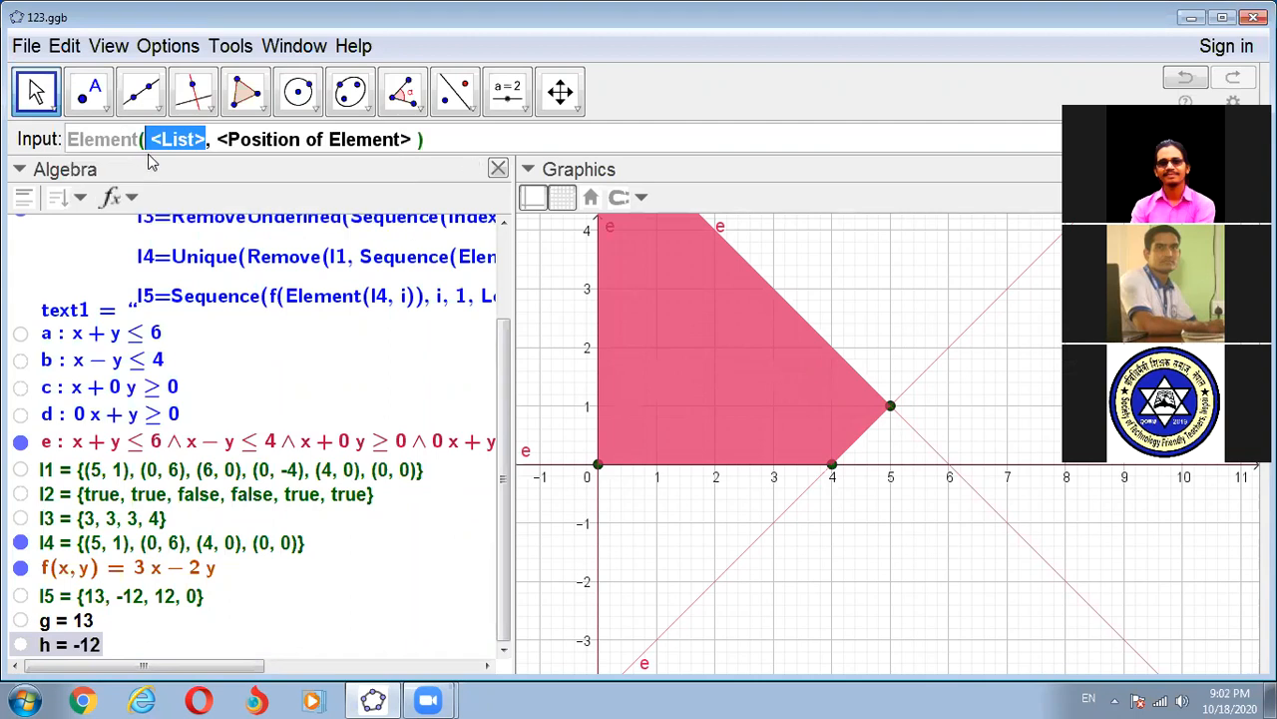
text(l)
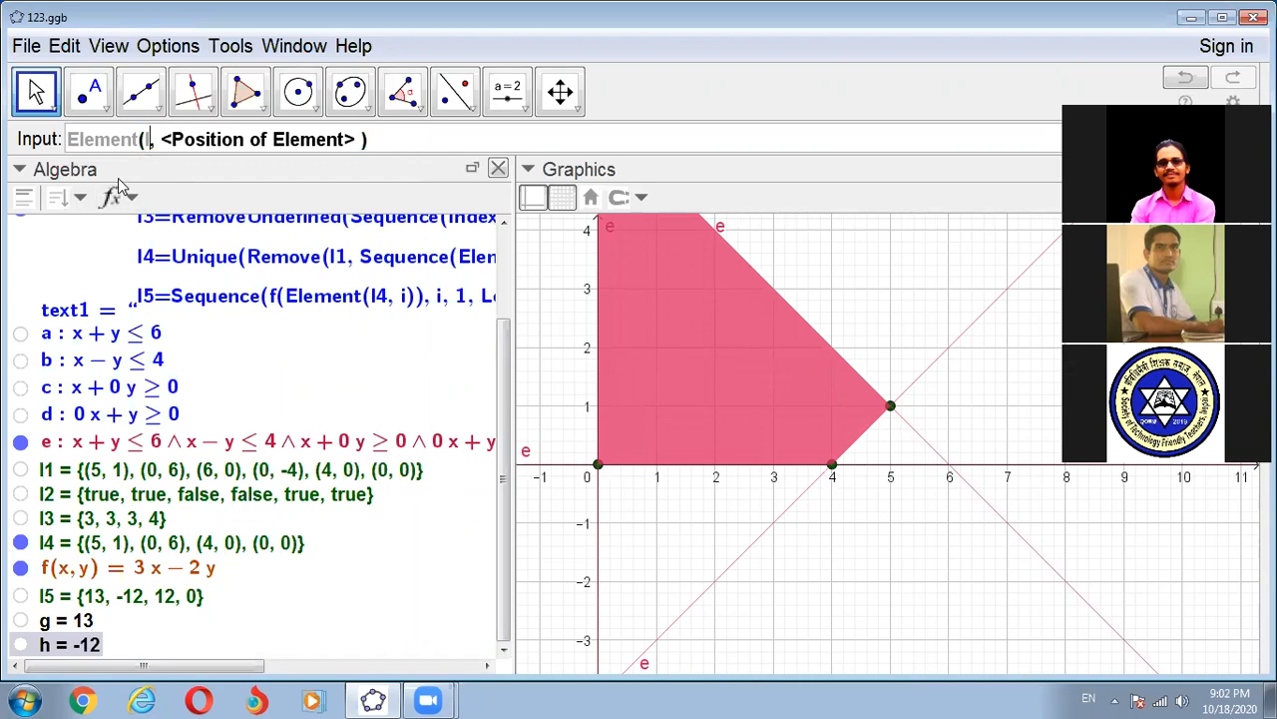
text(4)
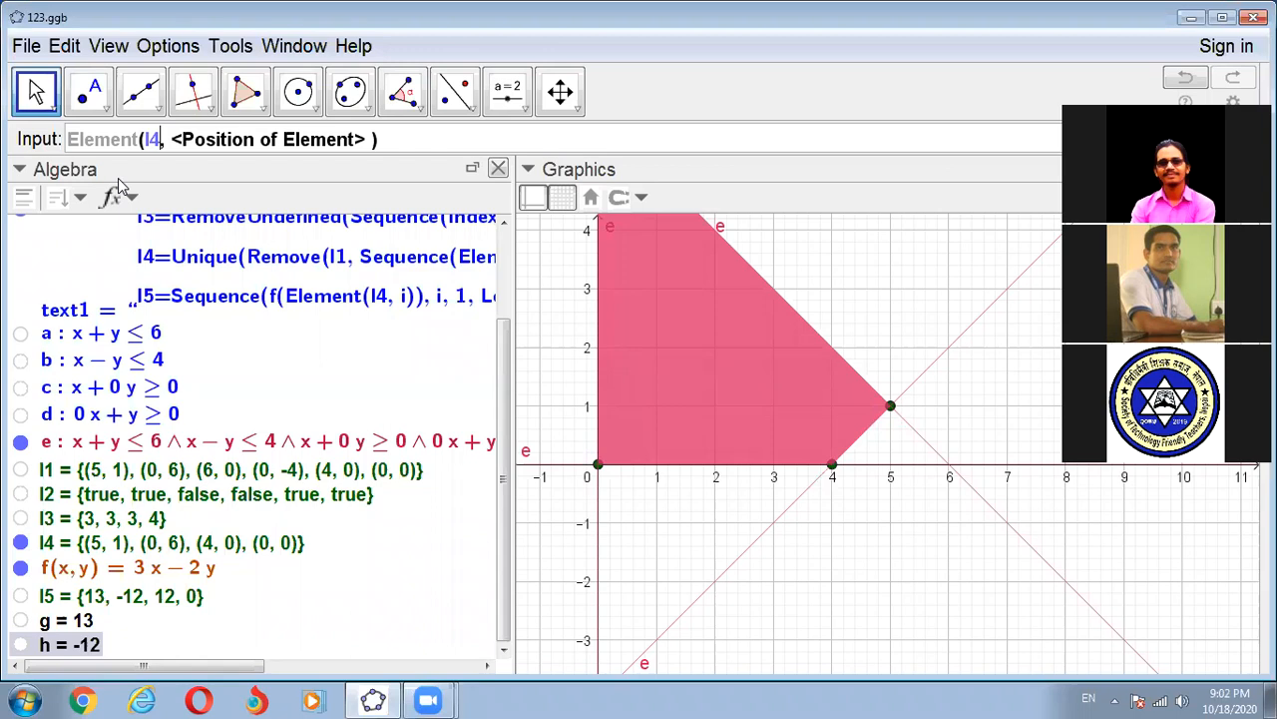
key(Tab)
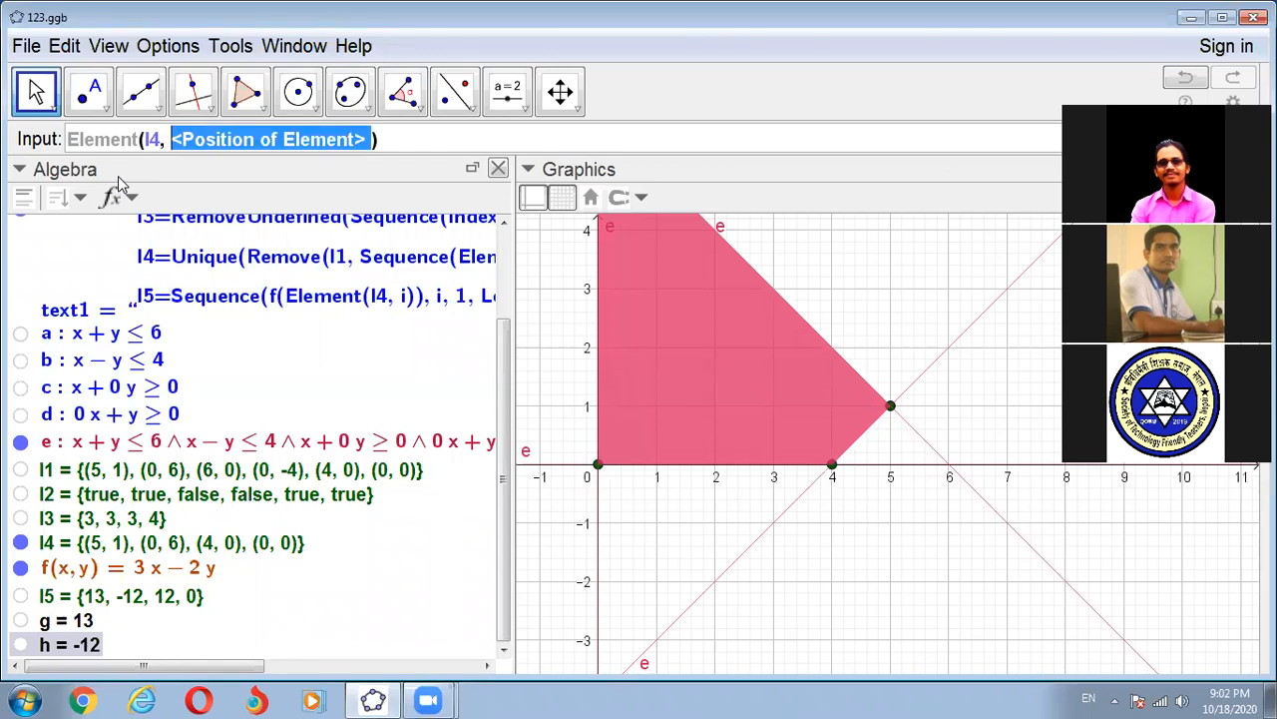
text(1)
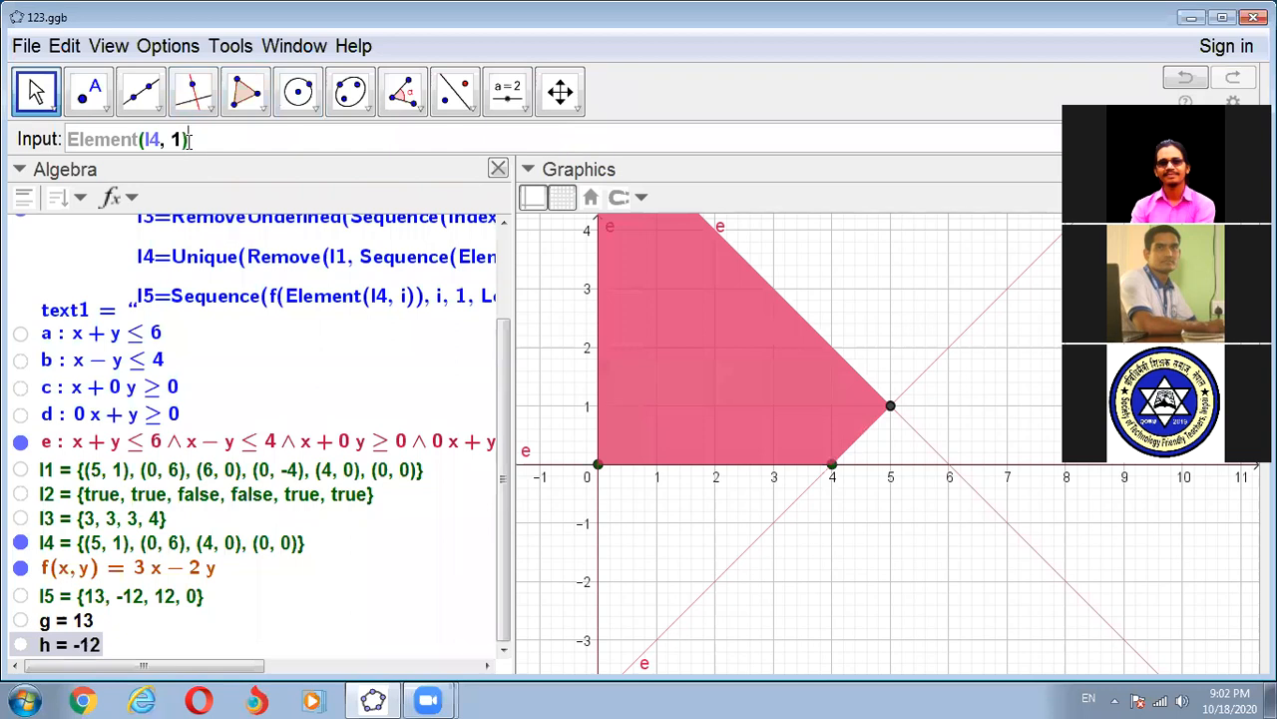
key(Return)
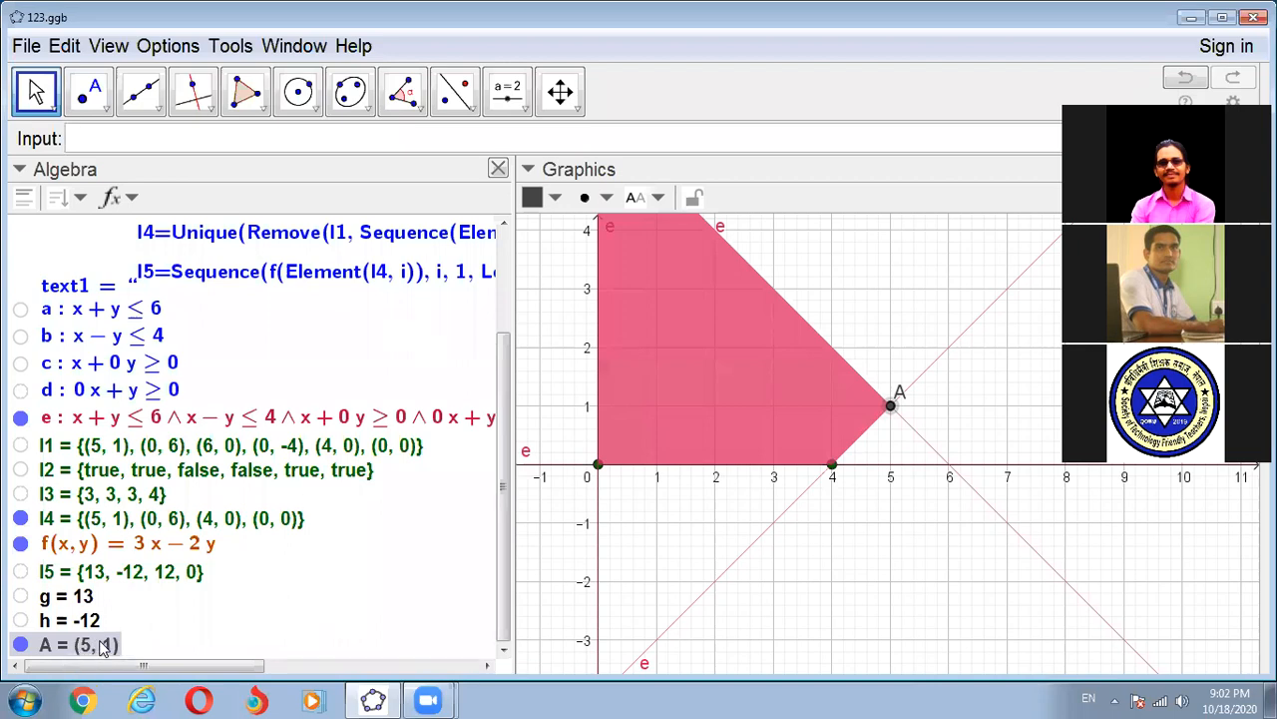
key(Delete)
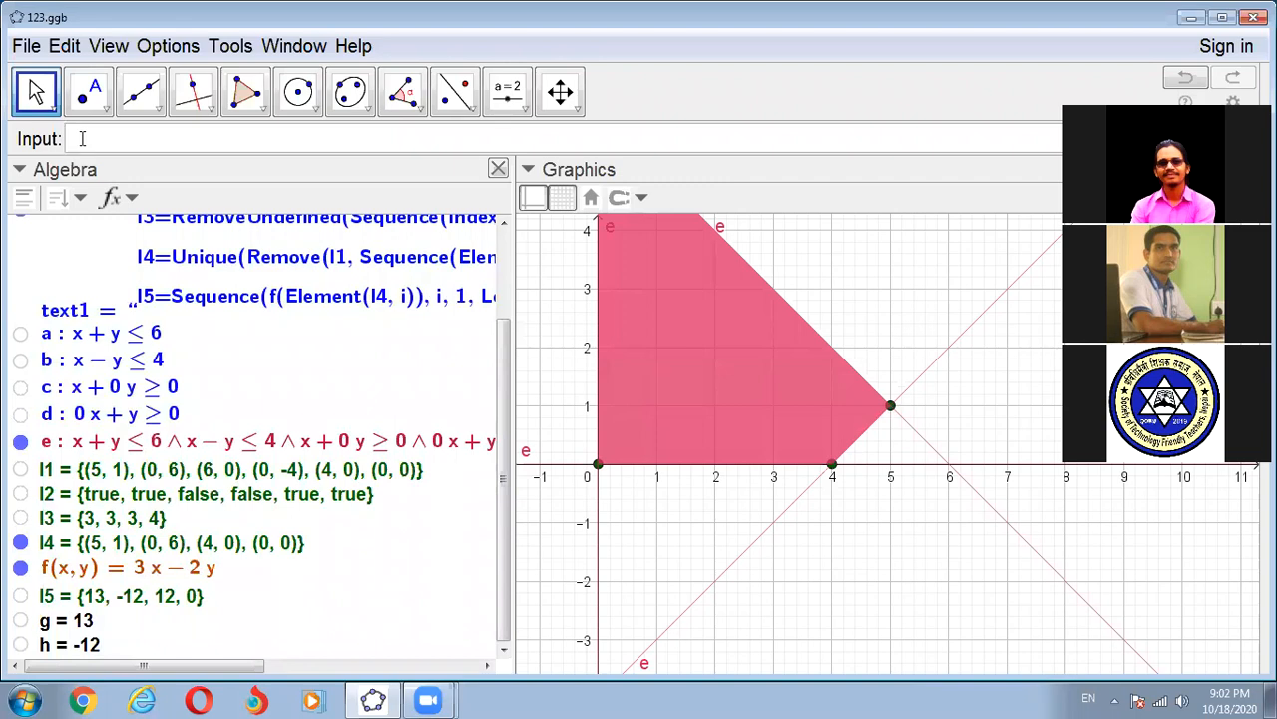
- Create a point from the first element of l4 with Element(l4, 1), copying the expression for reuse
text(Elemen)
click(155, 166)
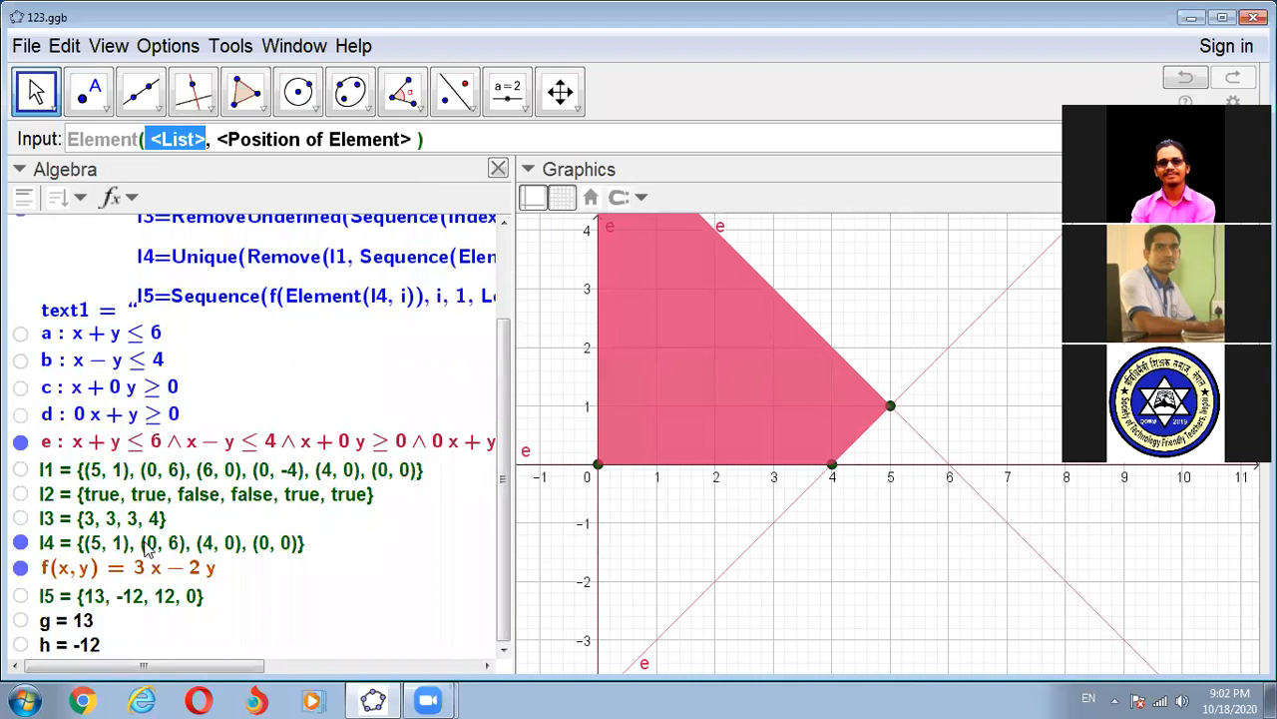
text(l)
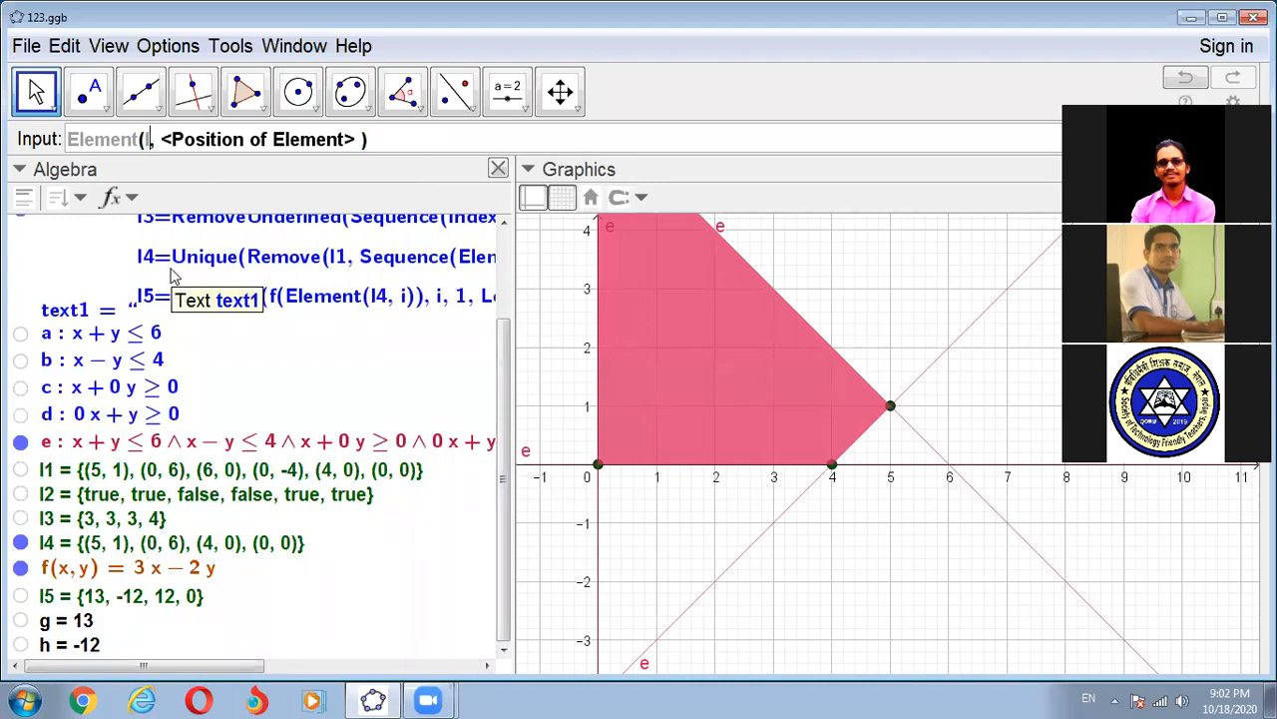
text(4)
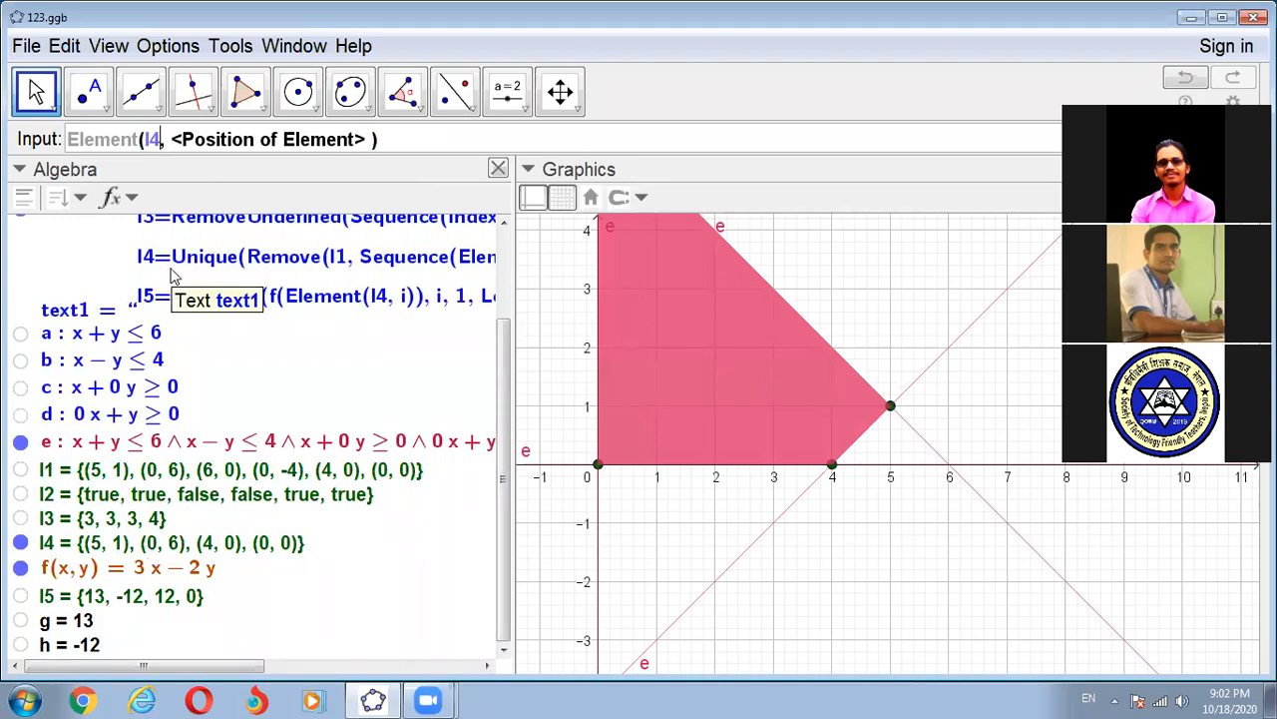
key(Tab)
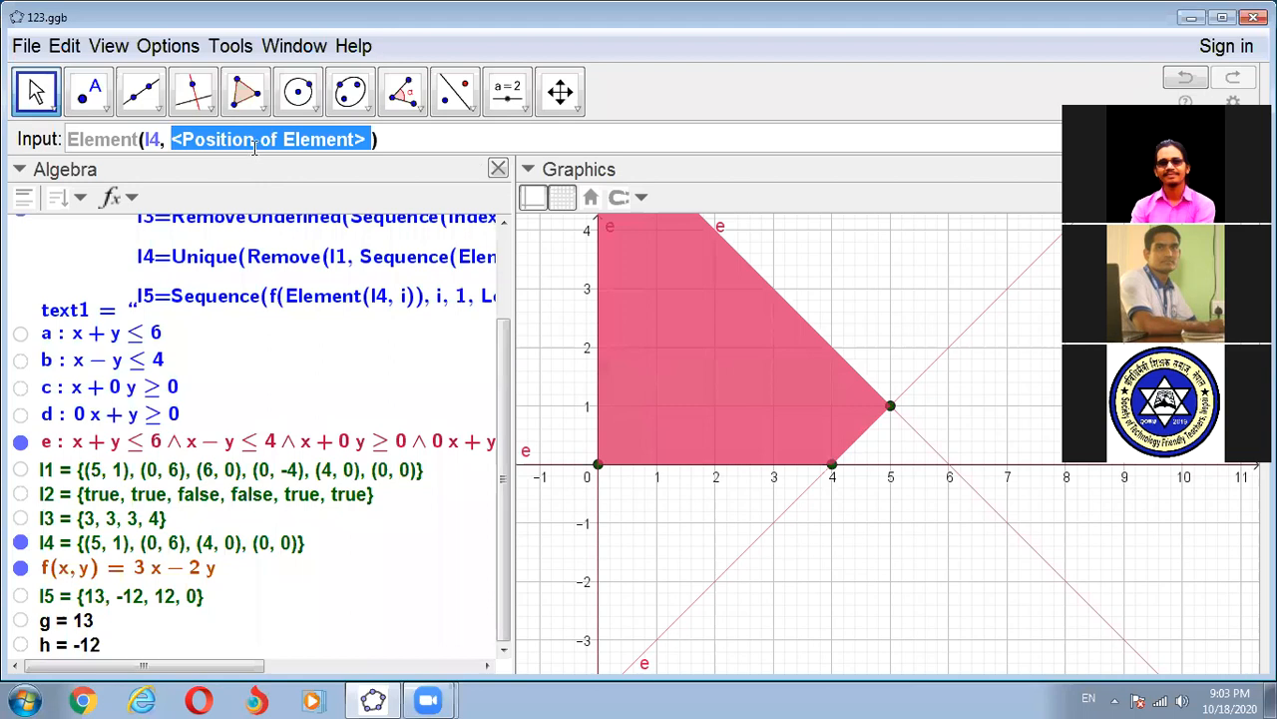
text(1)
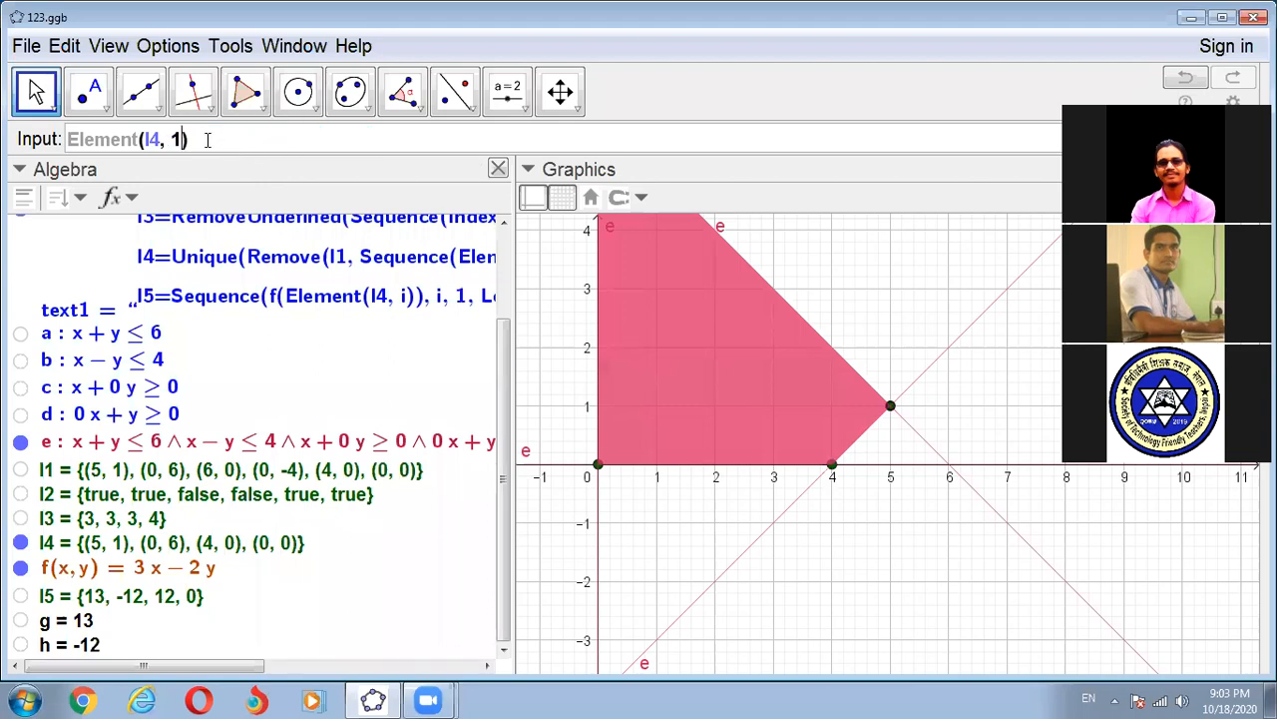
drag(149, 157, 57, 138)
key(ctrl+c)
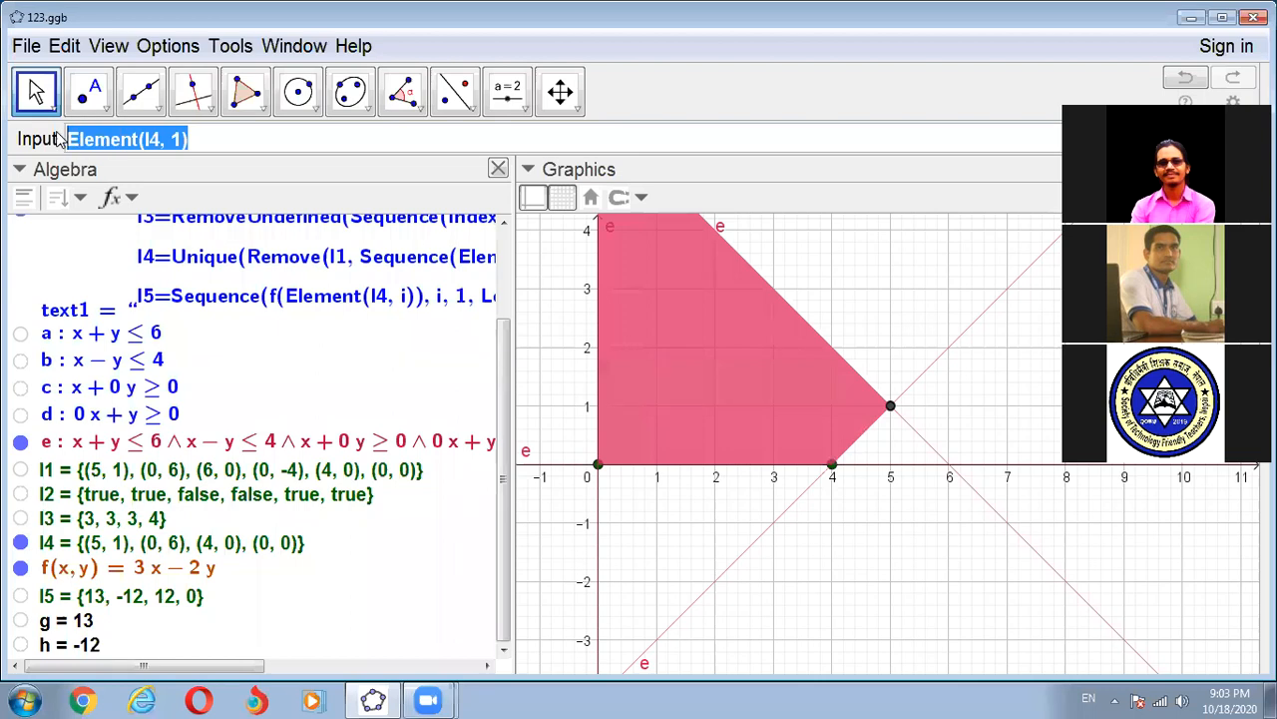
click(204, 137)
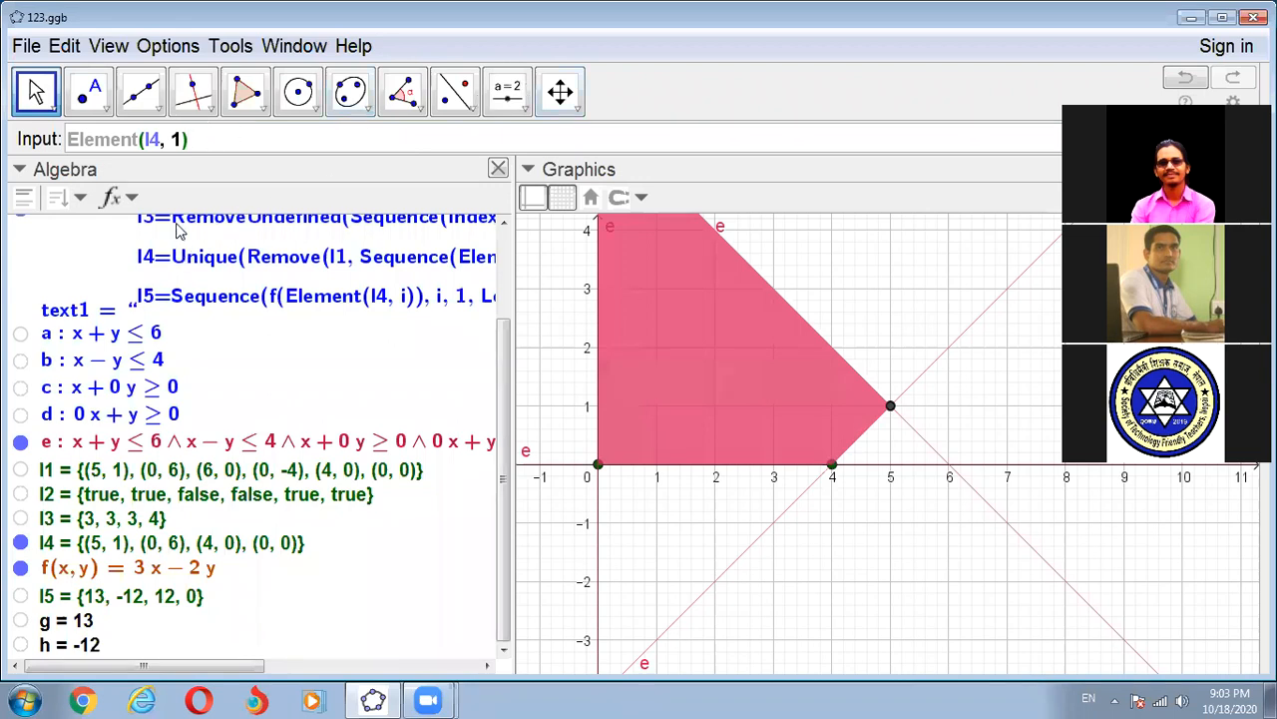
key(Return)
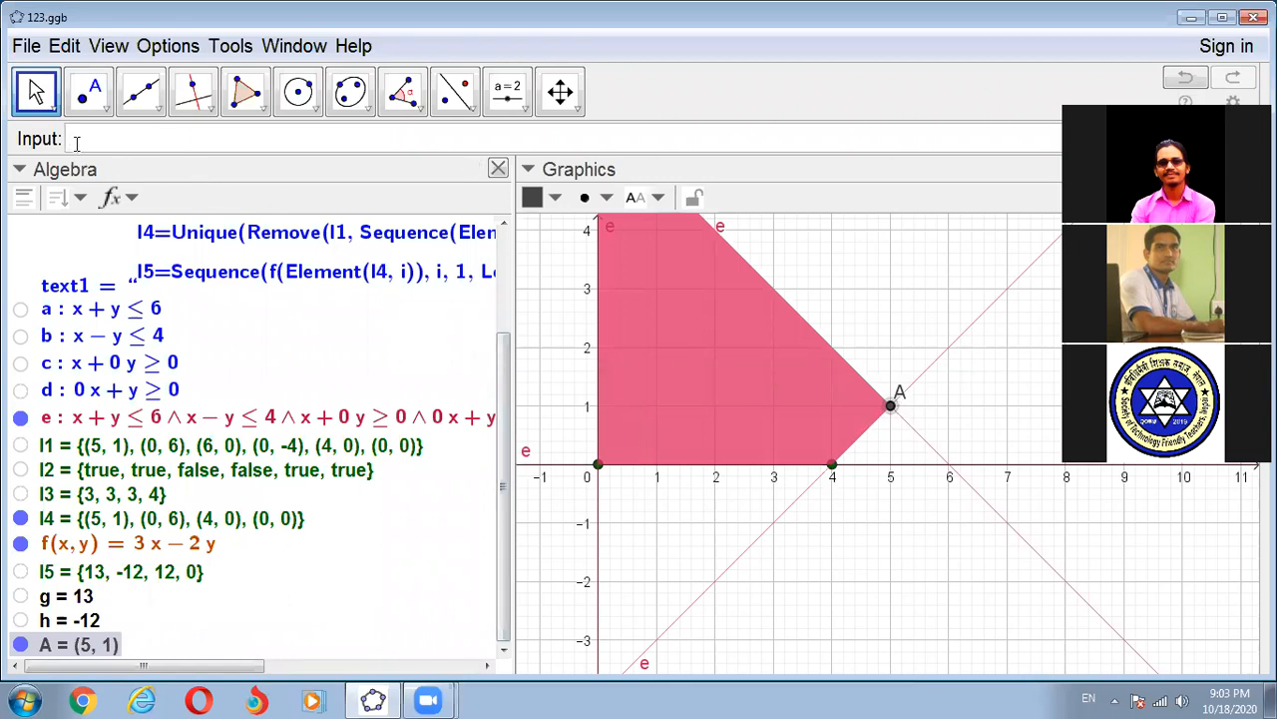
- Create a point from the second element of l4 by reusing the Element expression with position 2
key(Up)
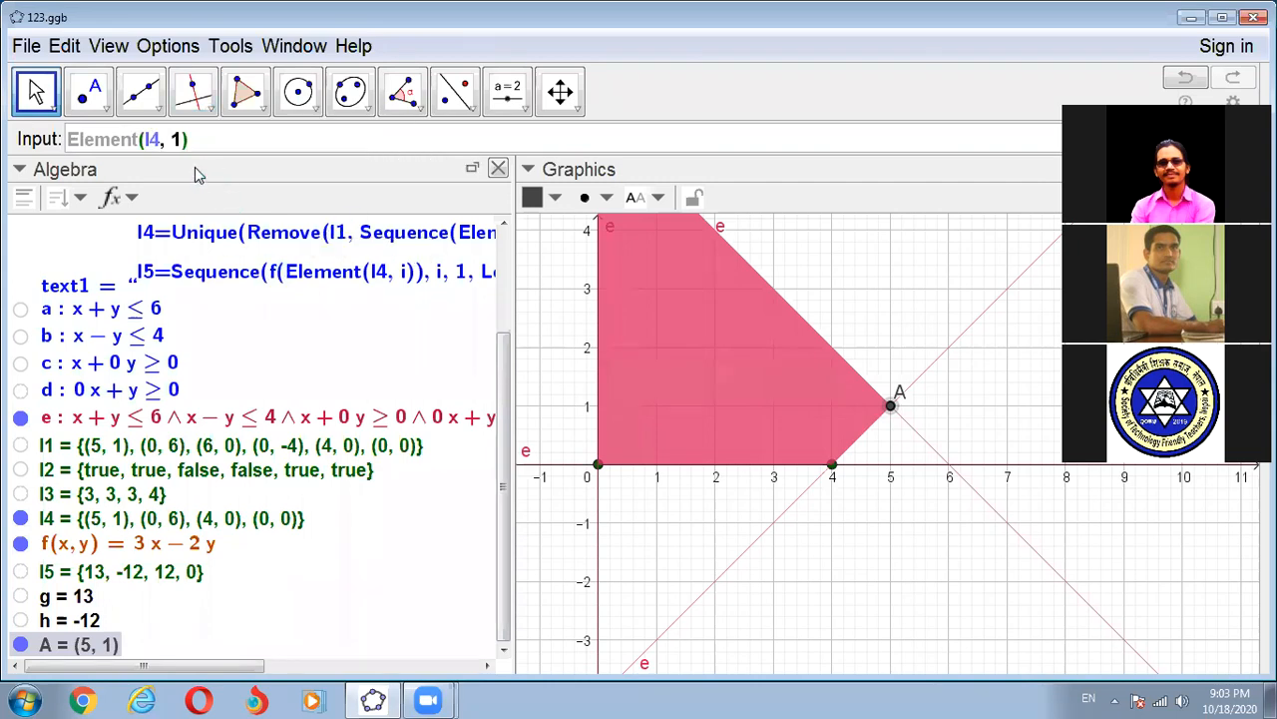
key(Left)
key(BackSpace)
key(Return)
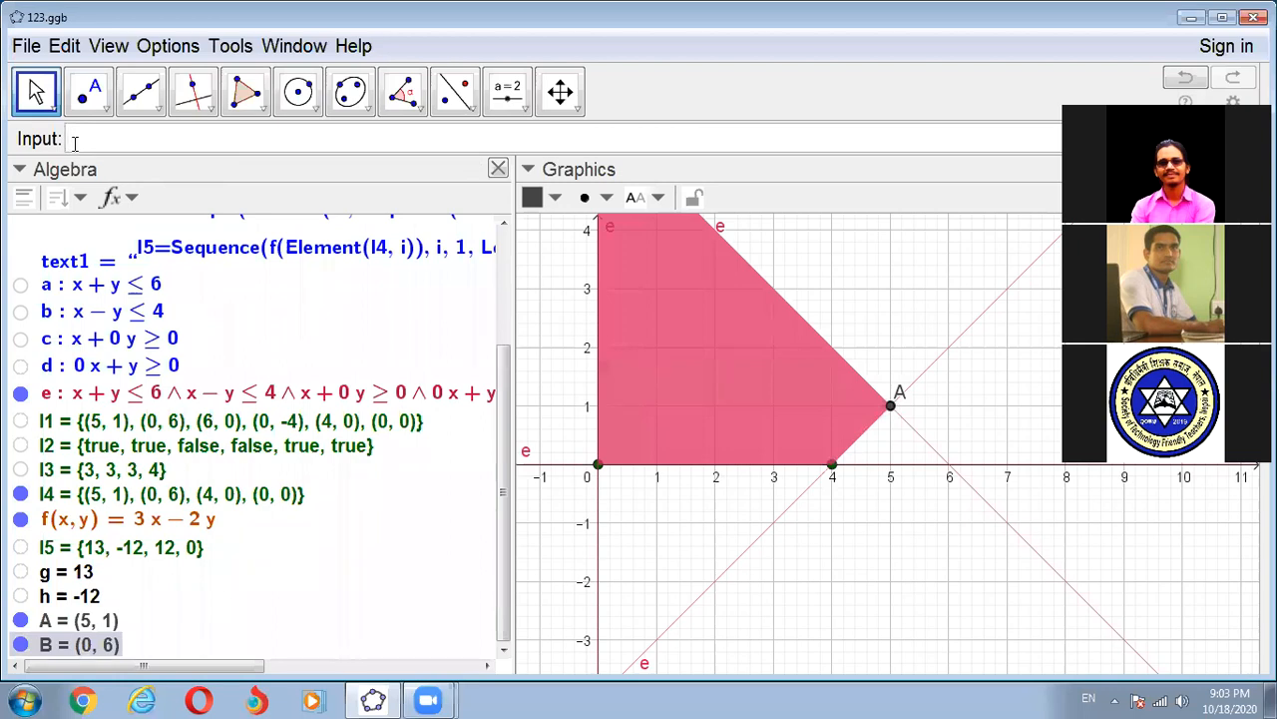
- Create points from the third and fourth elements of l4 with Element(l4, 3) and Element(l4, 4)
text(Element(l4, i))
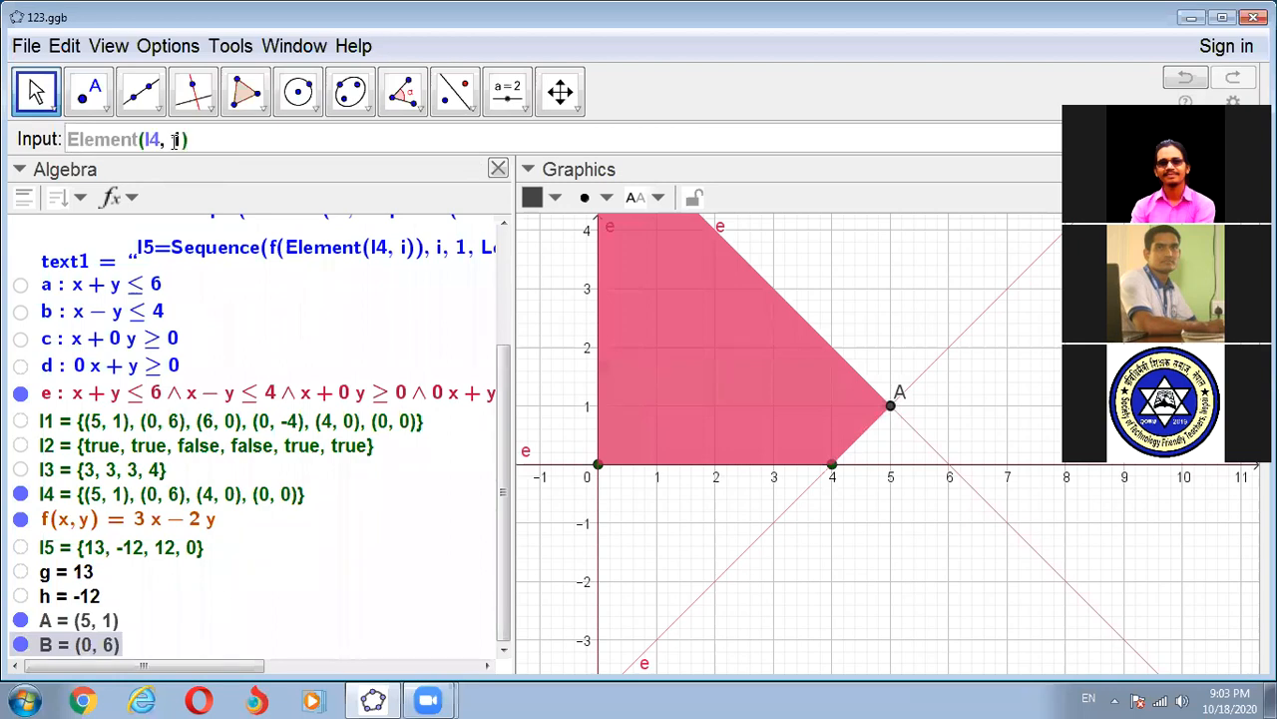
key(BackSpace)
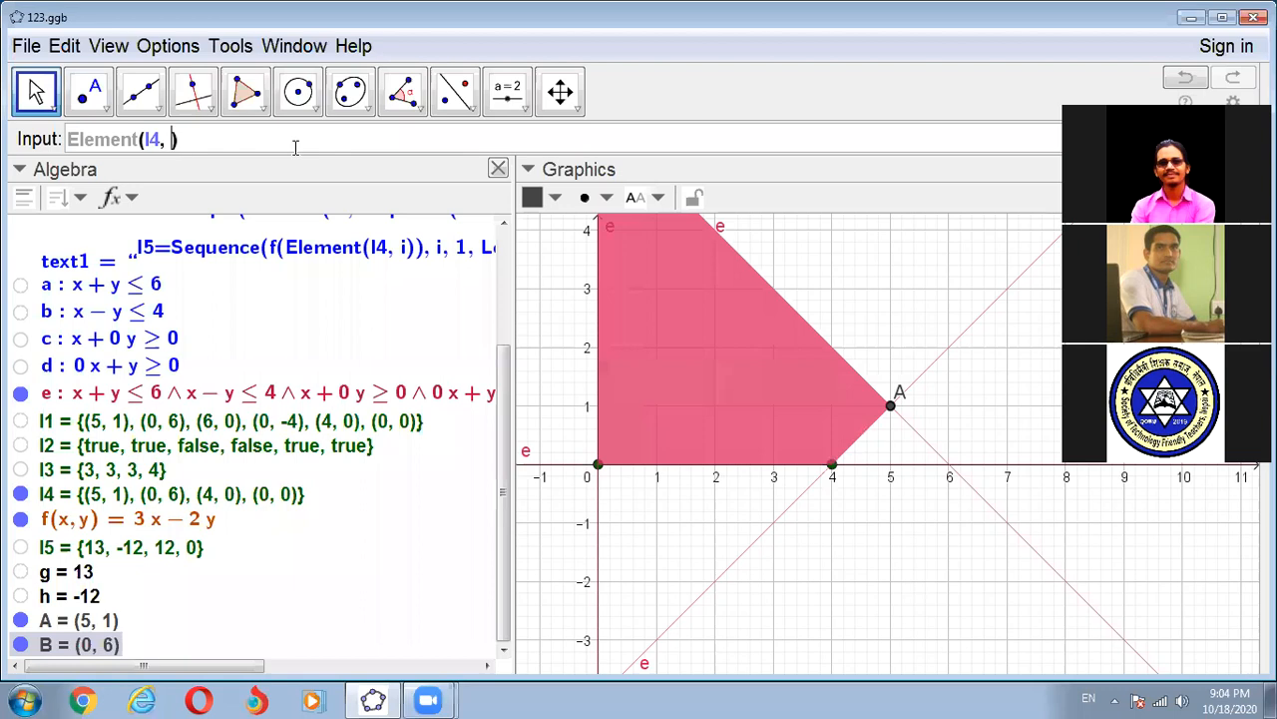
text(3)
key(Return)
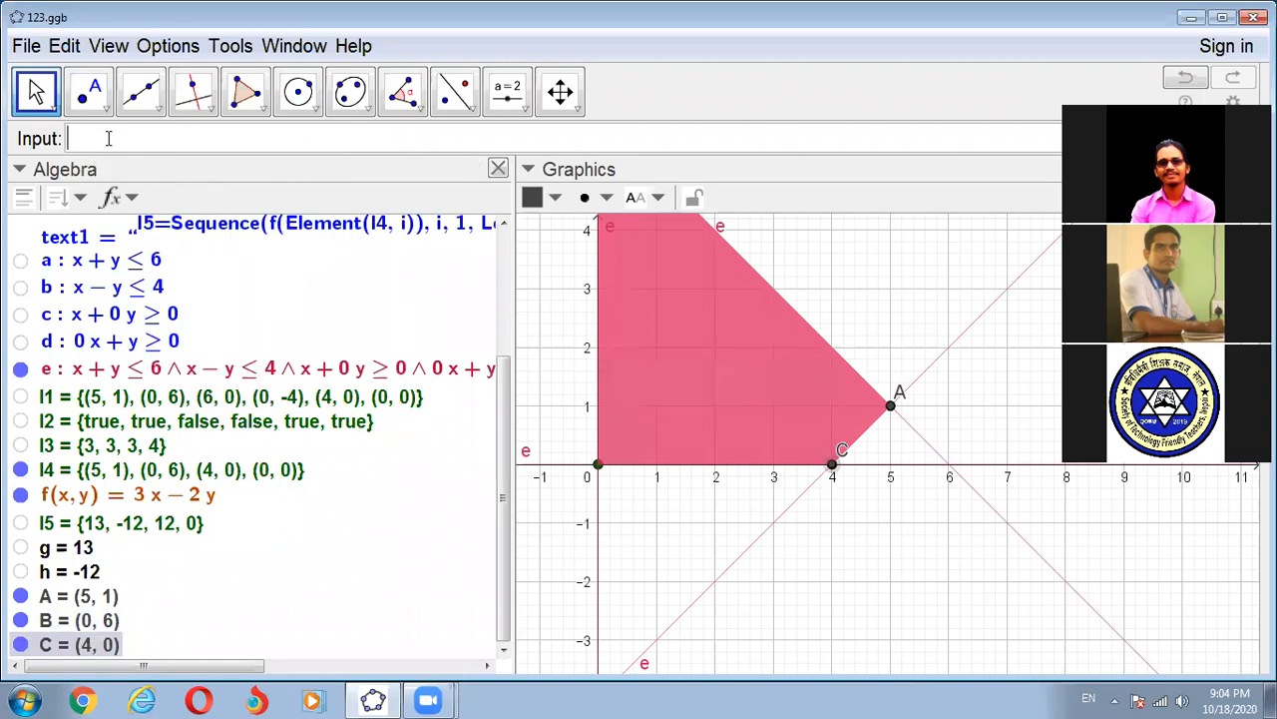
key(ctrl+v)
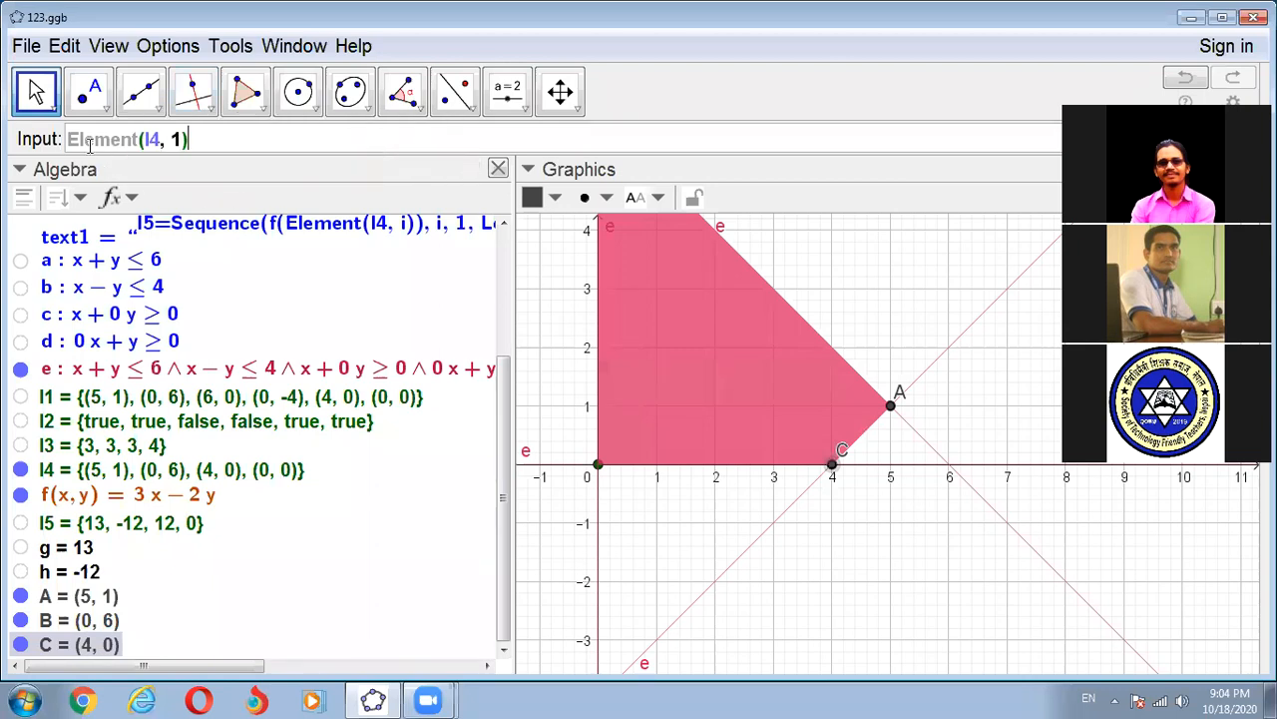
key(BackSpace)
text(4)
key(Return)
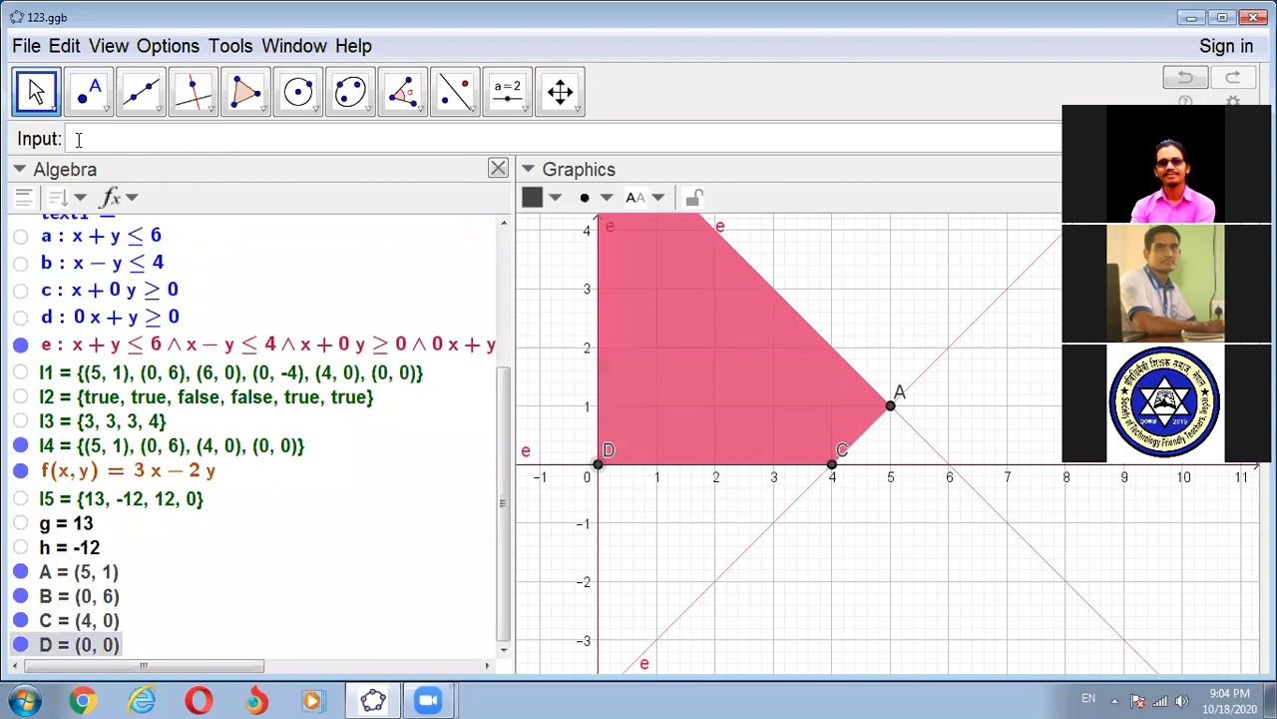
- Add Element commands for positions 5 and 6 of l4 by reusing the copied expression
key(ctrl+v)
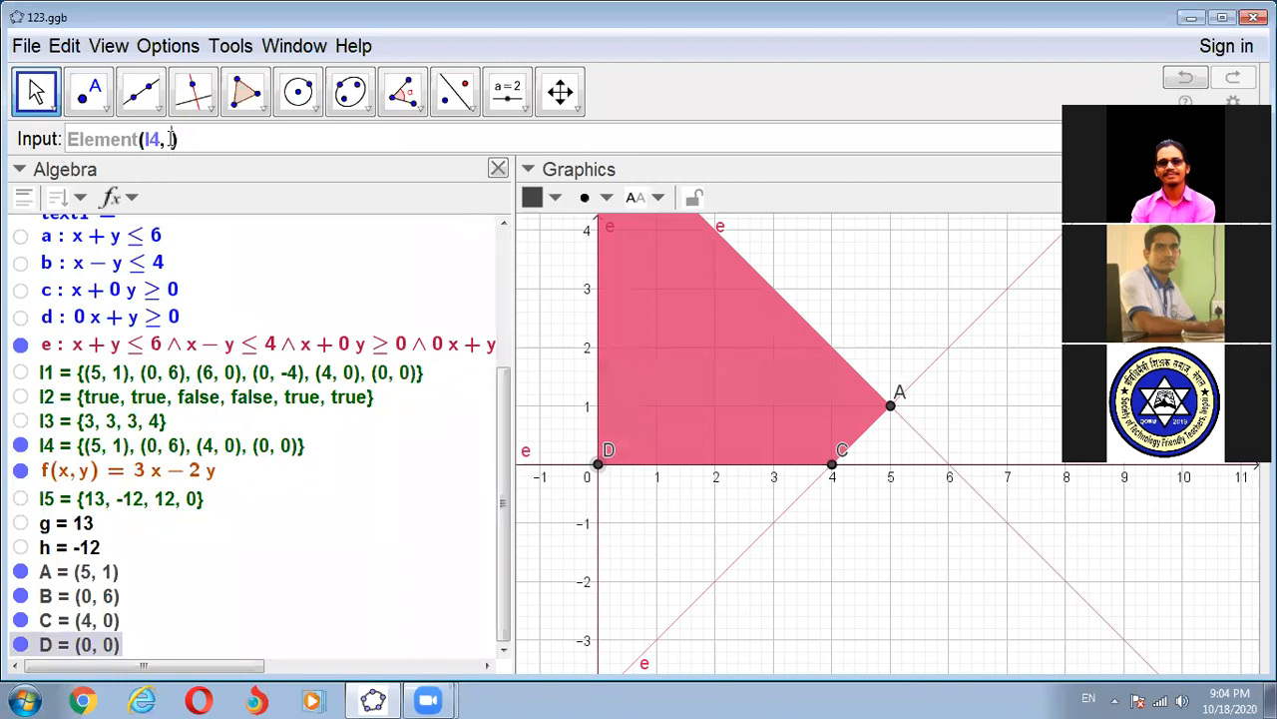
text(5)
key(Return)
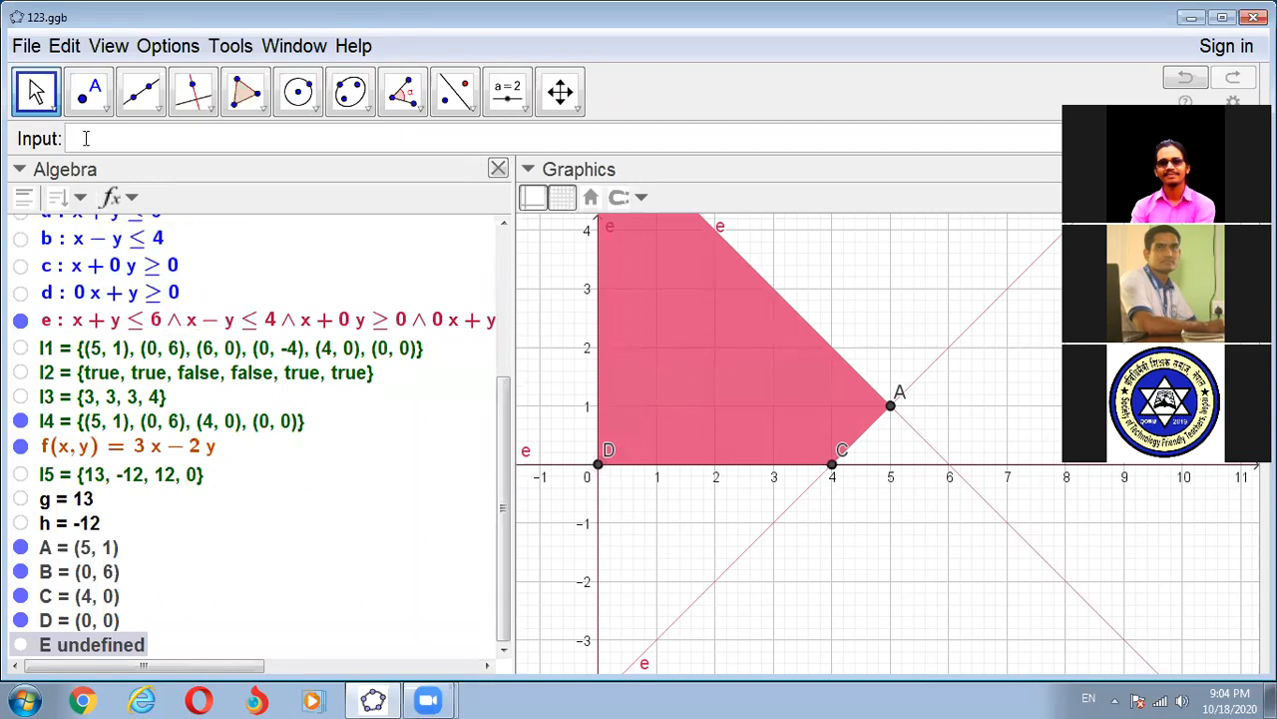
key(ctrl+v)
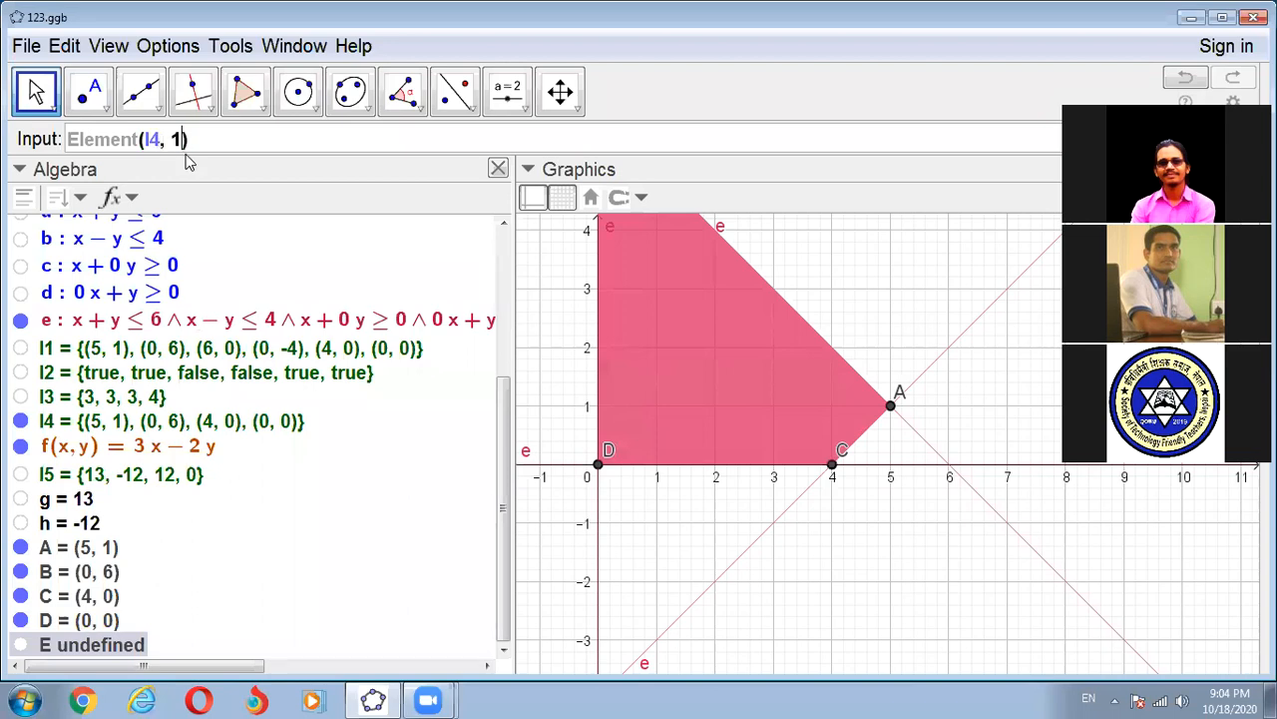
key(BackSpace)
text(6)
key(Return)
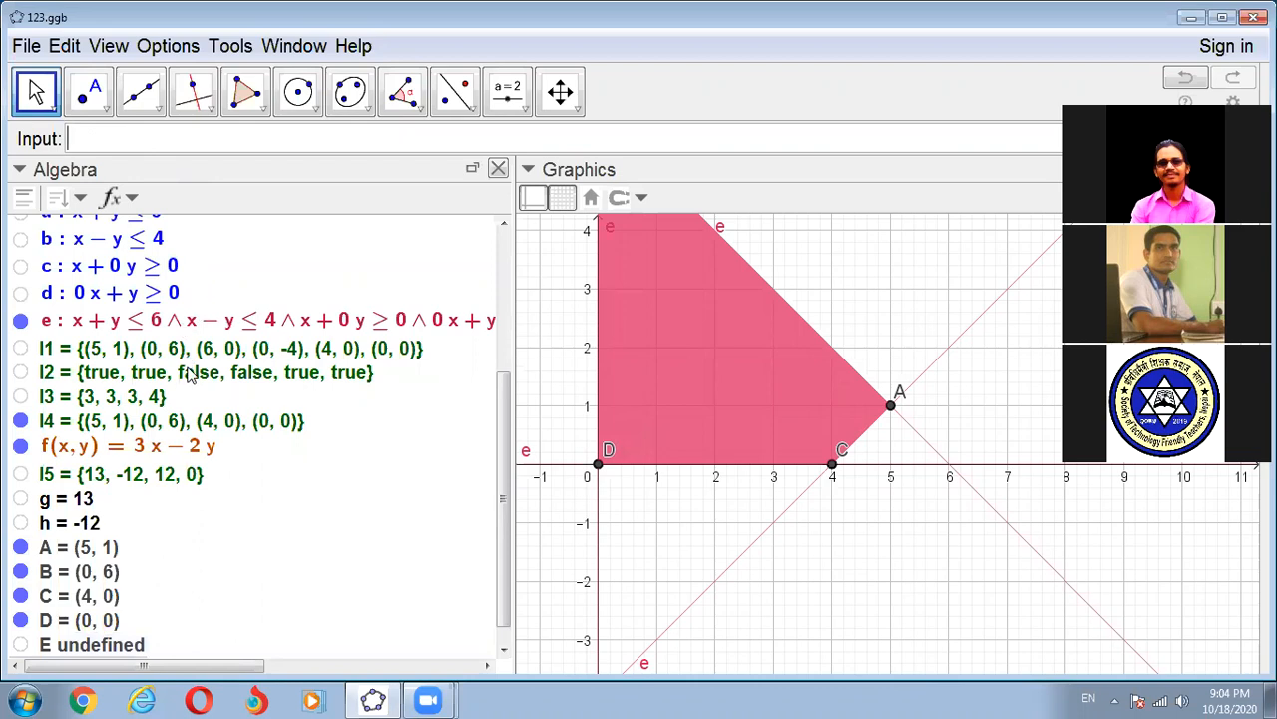
- Move the labels of points D and C below the x-axis in the Graphics view
scroll(180, 361, down, 1)
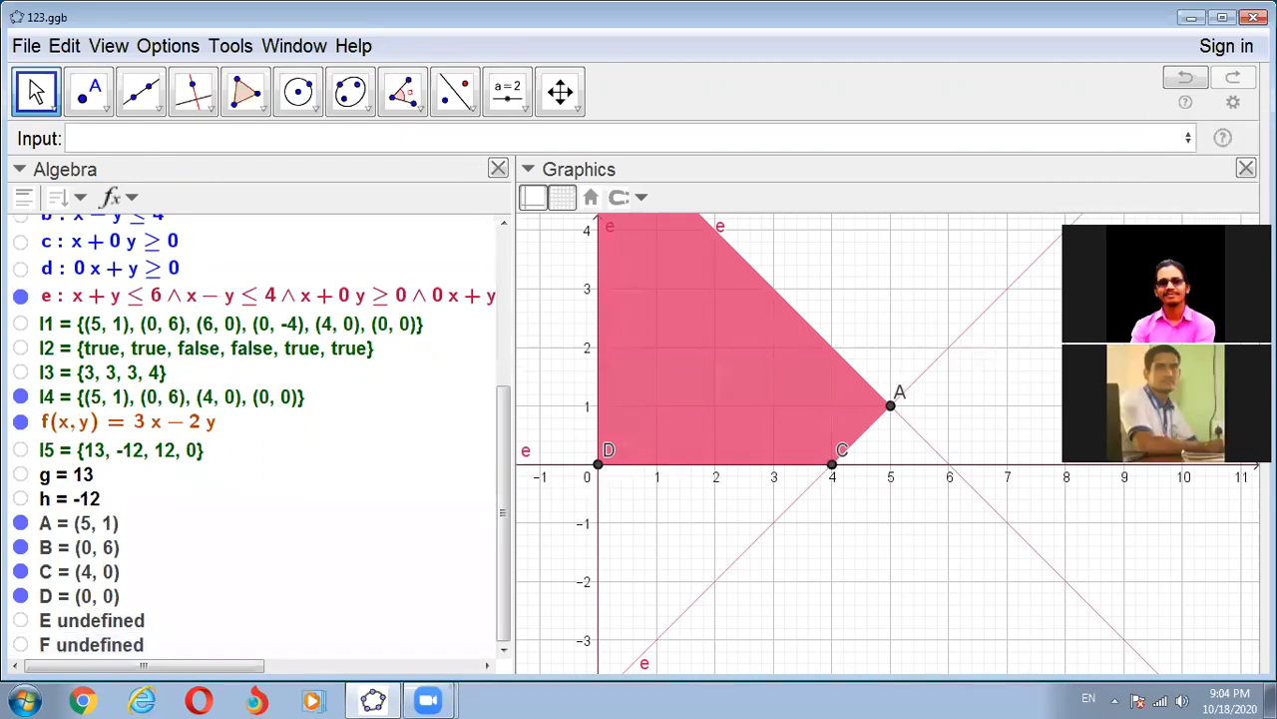
drag(1089, 386, 1093, 502)
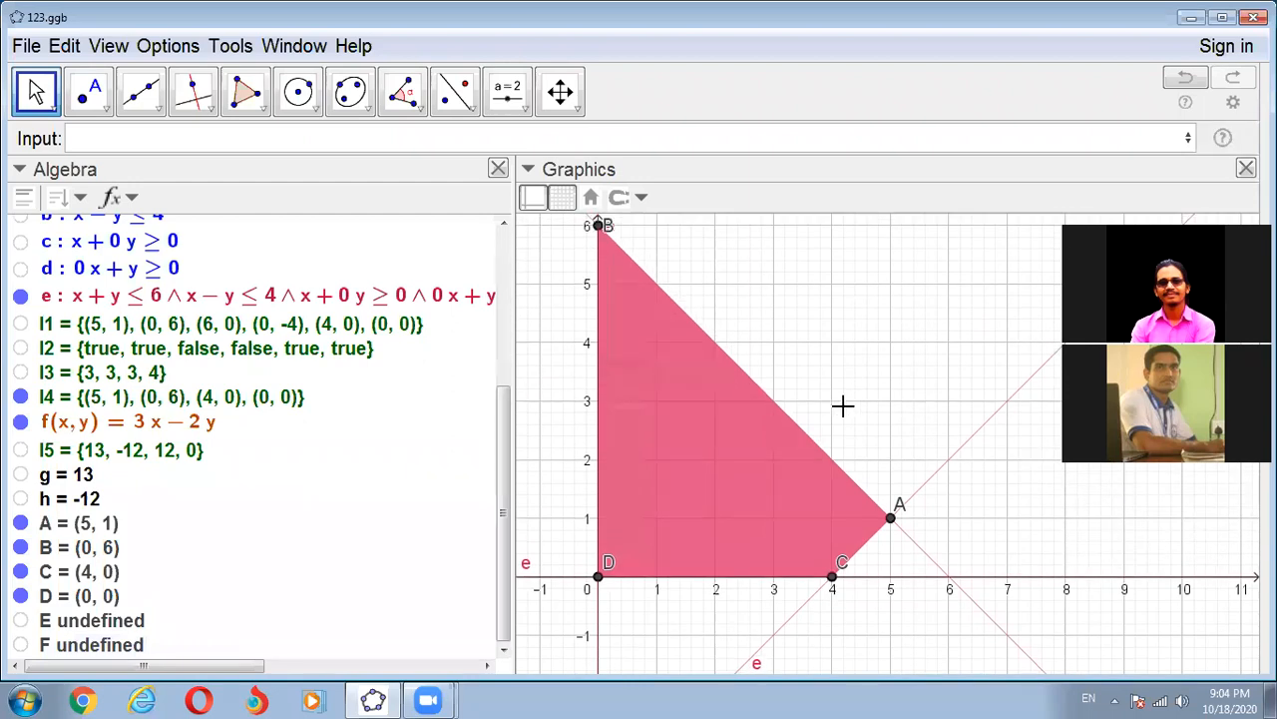
scroll(845, 406, down, 1)
scroll(845, 406, down, 3)
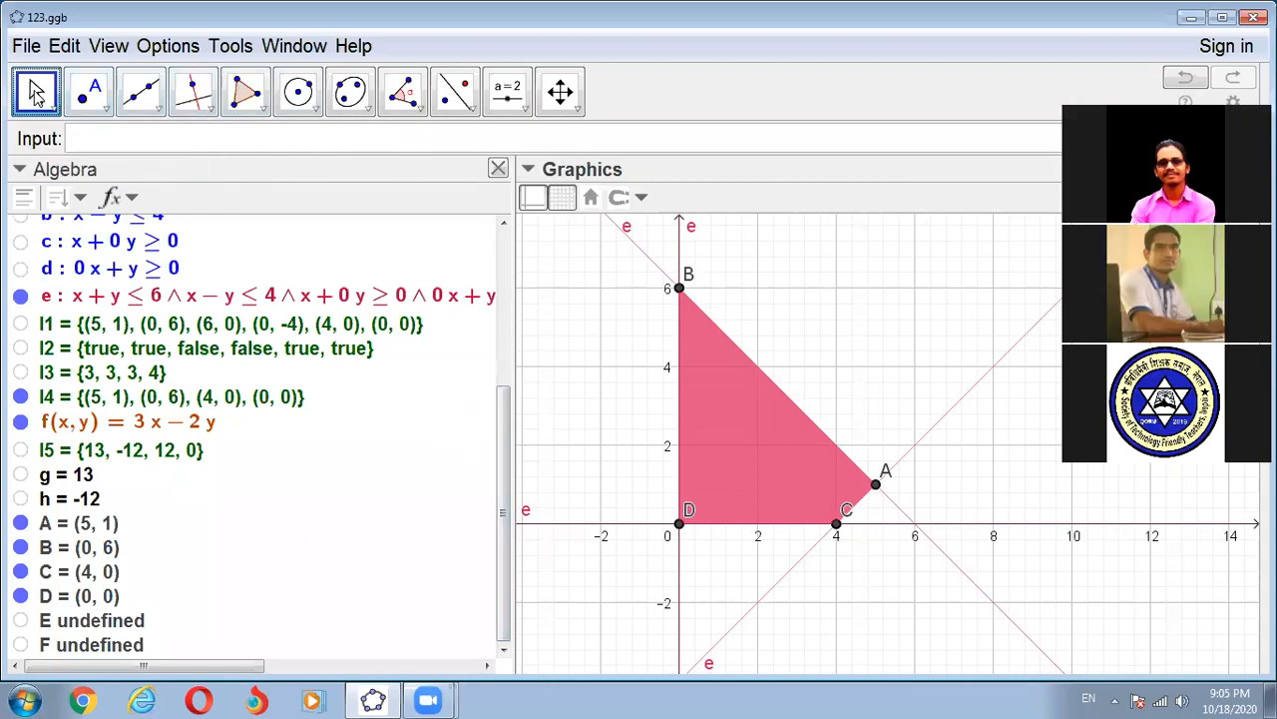
drag(691, 511, 696, 549)
drag(841, 514, 836, 540)
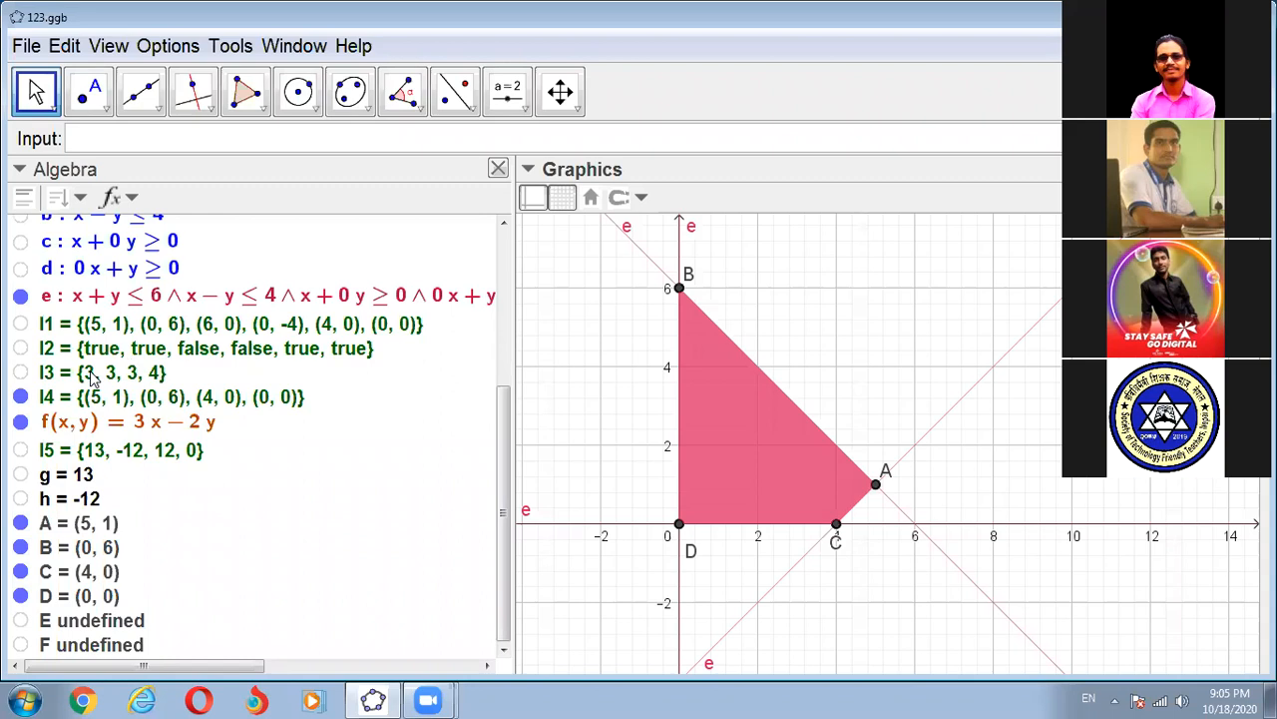
- Examine lists l2 to l5, comparing the true/false region tests with the remaining corner points and the values of f
mouse_move(206, 354)
mouse_move(262, 354)
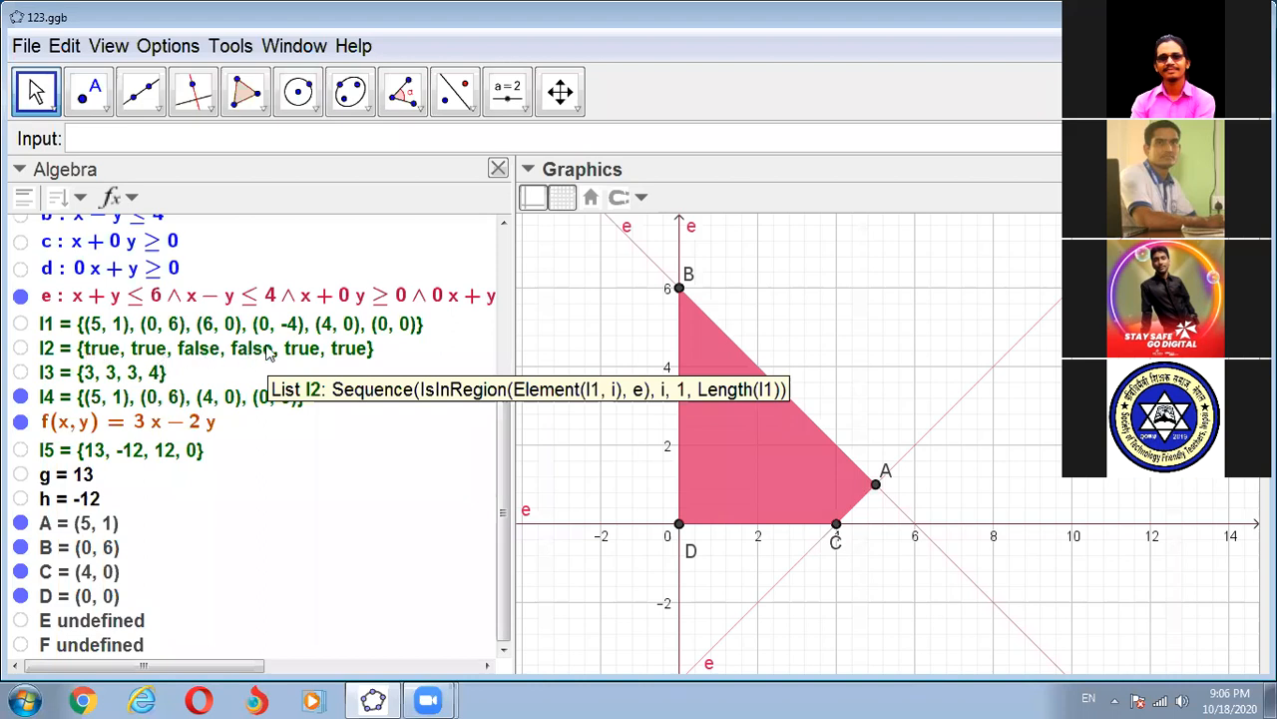
mouse_move(87, 373)
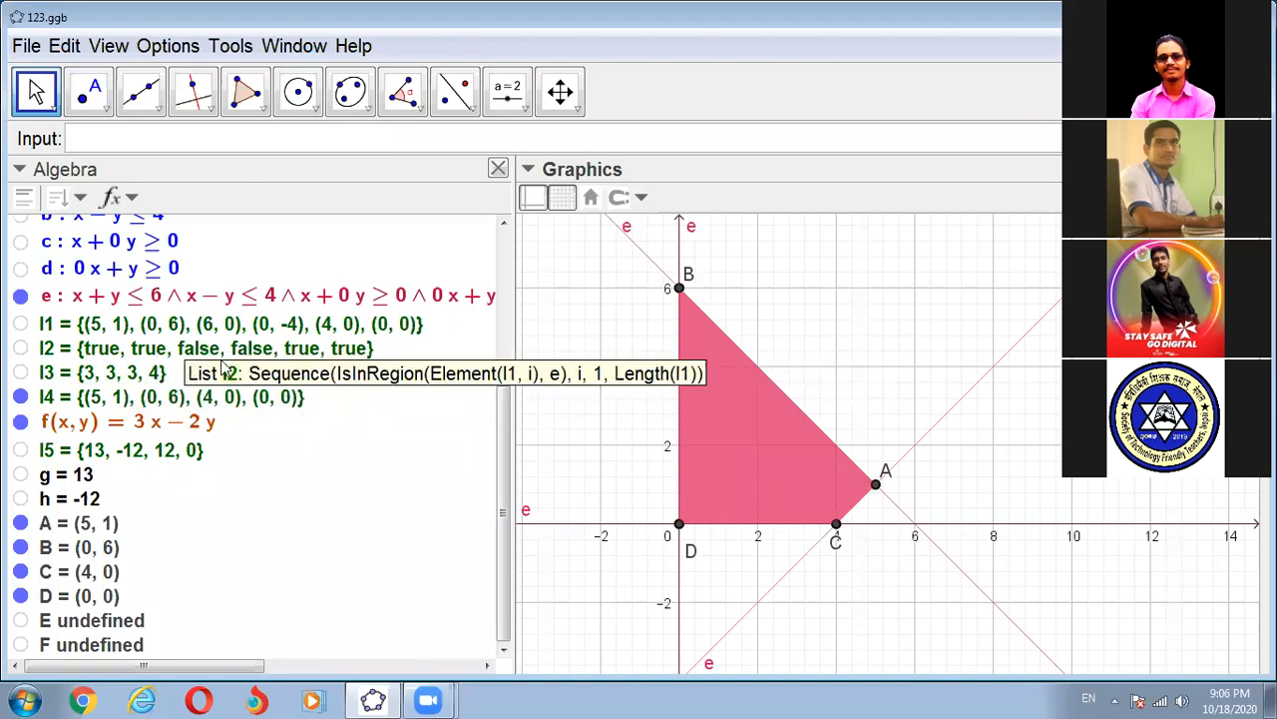
mouse_move(134, 384)
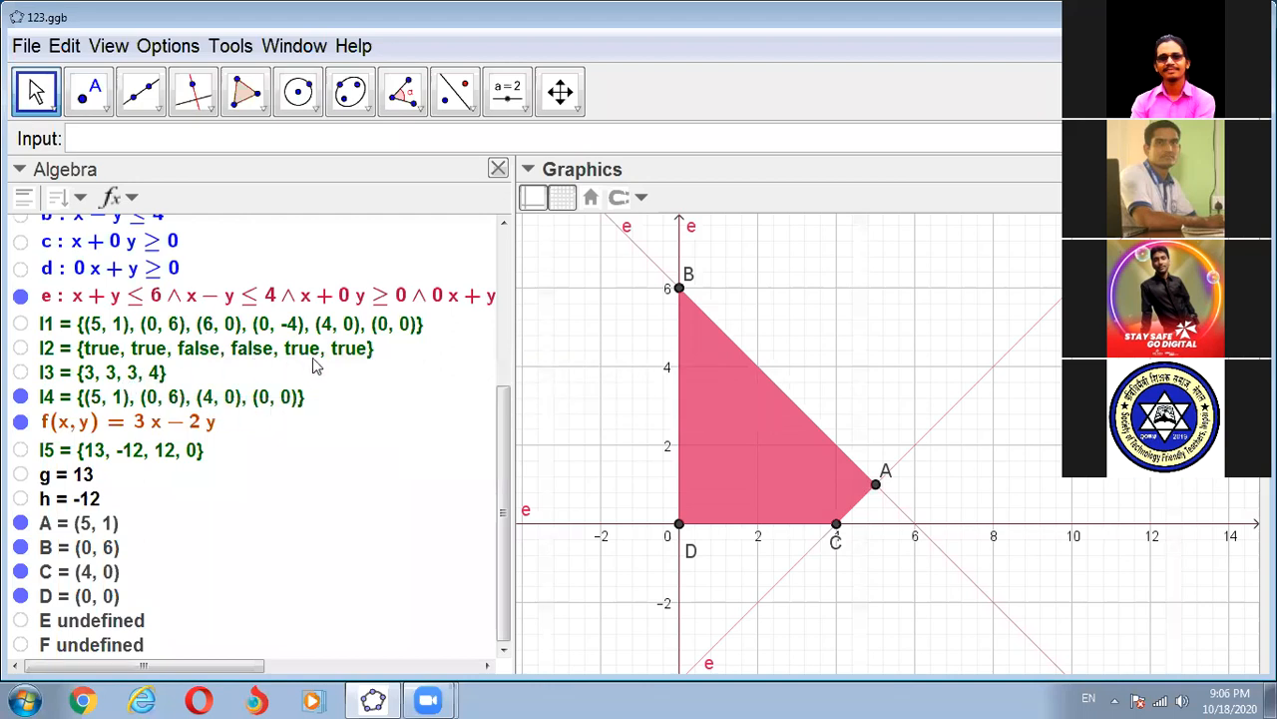
mouse_move(317, 366)
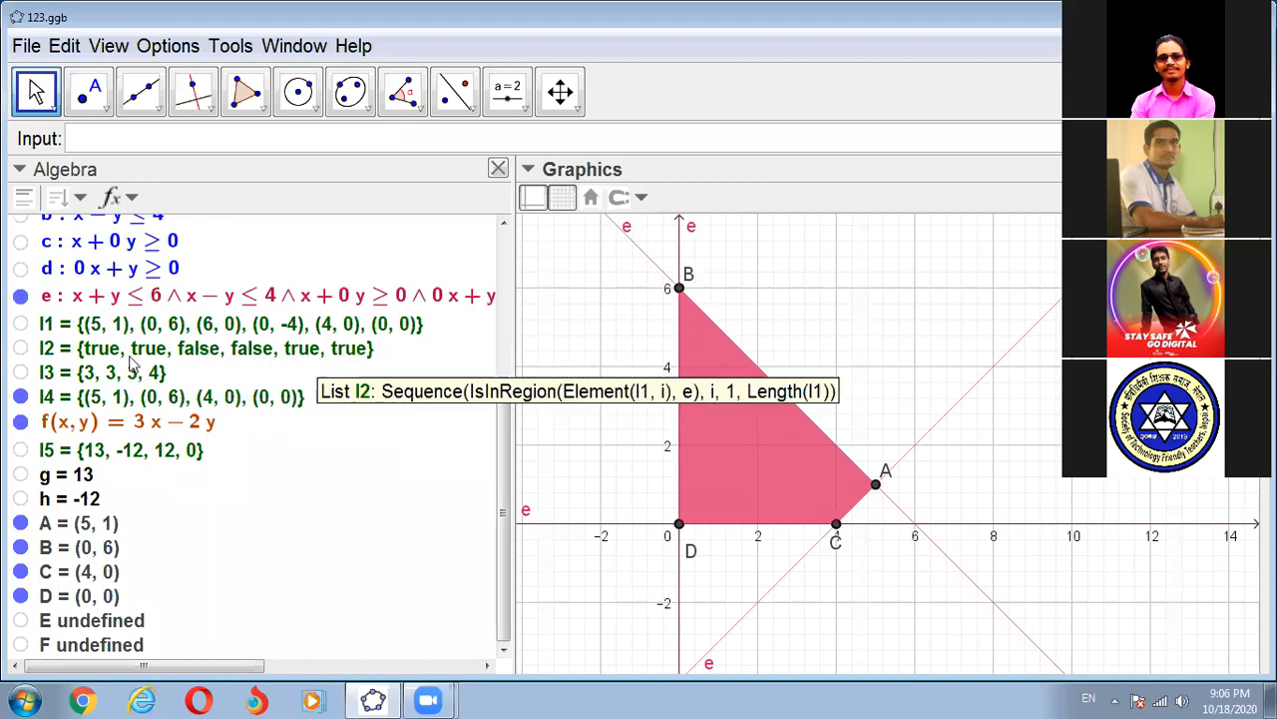
mouse_move(183, 397)
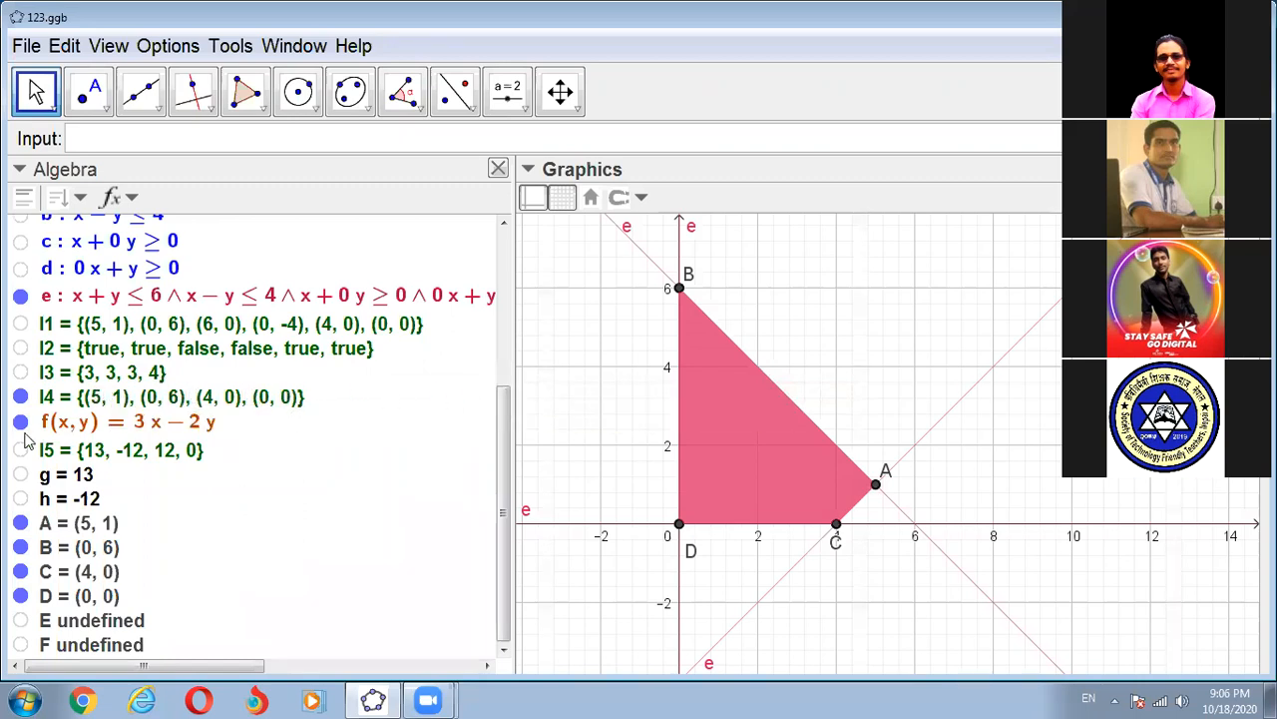
mouse_move(203, 464)
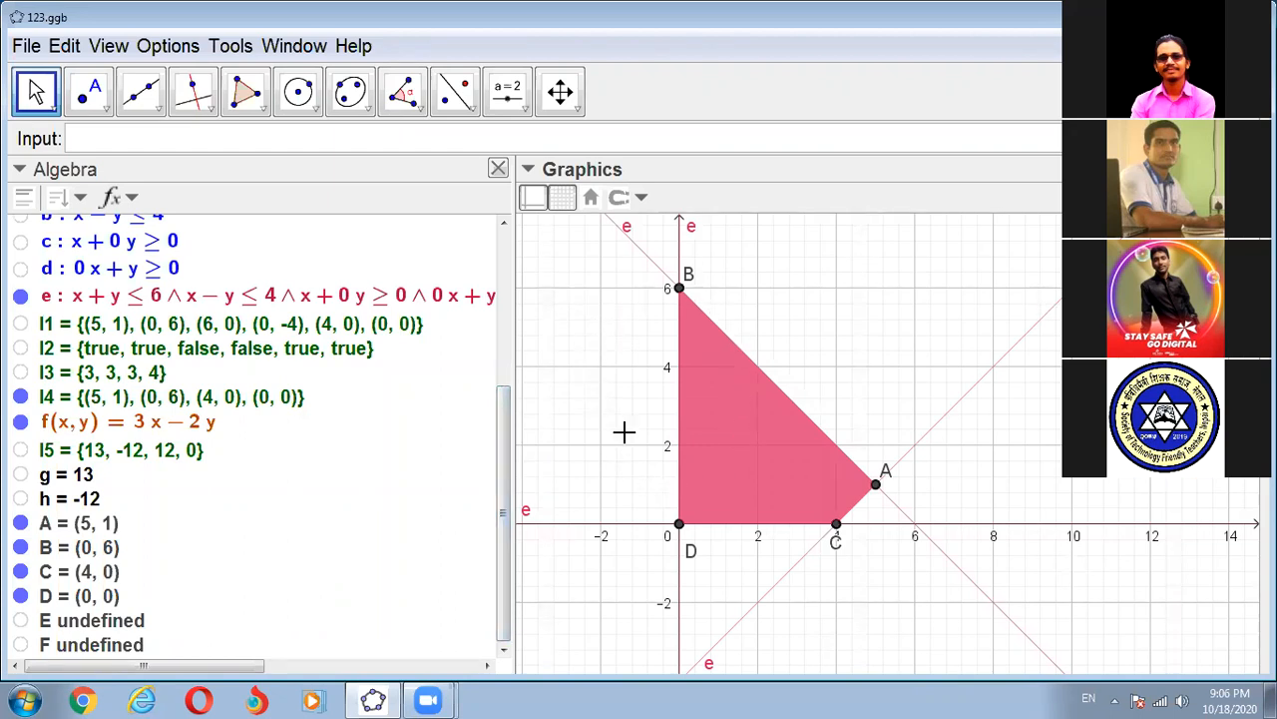
- Show point A's label as name and value in the Graphics view
click(876, 486)
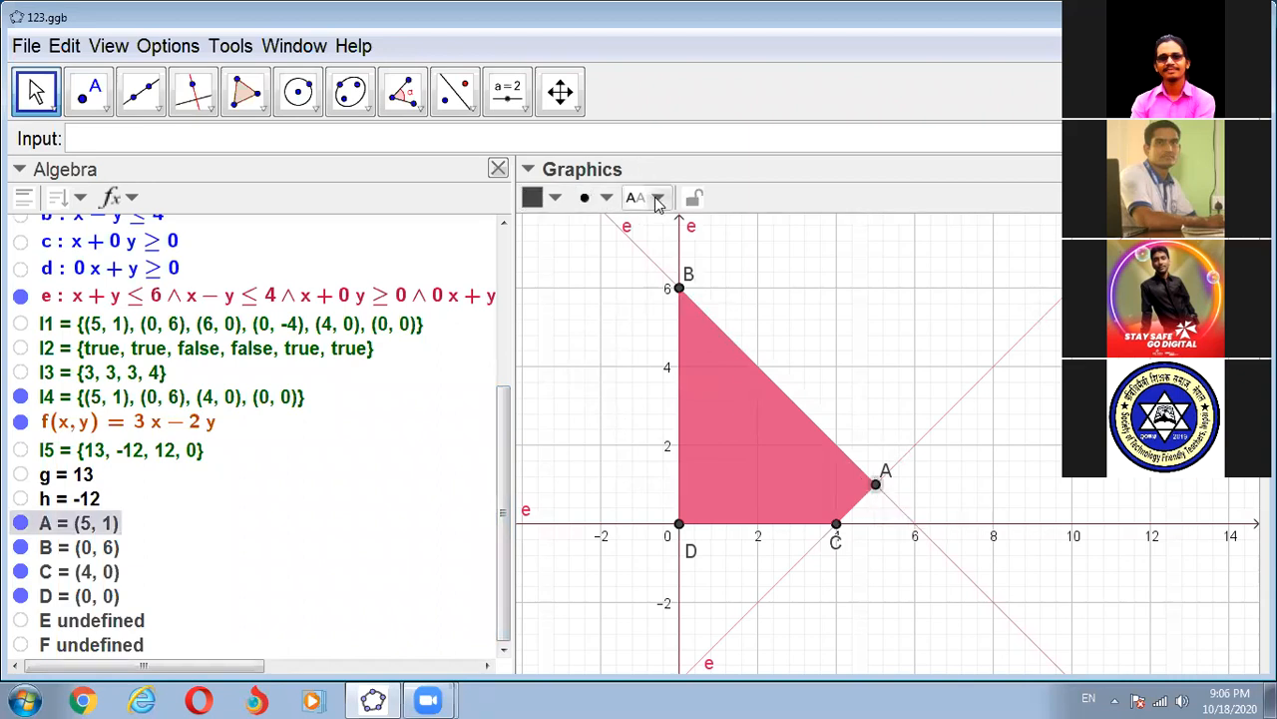
click(659, 200)
click(658, 290)
click(342, 523)
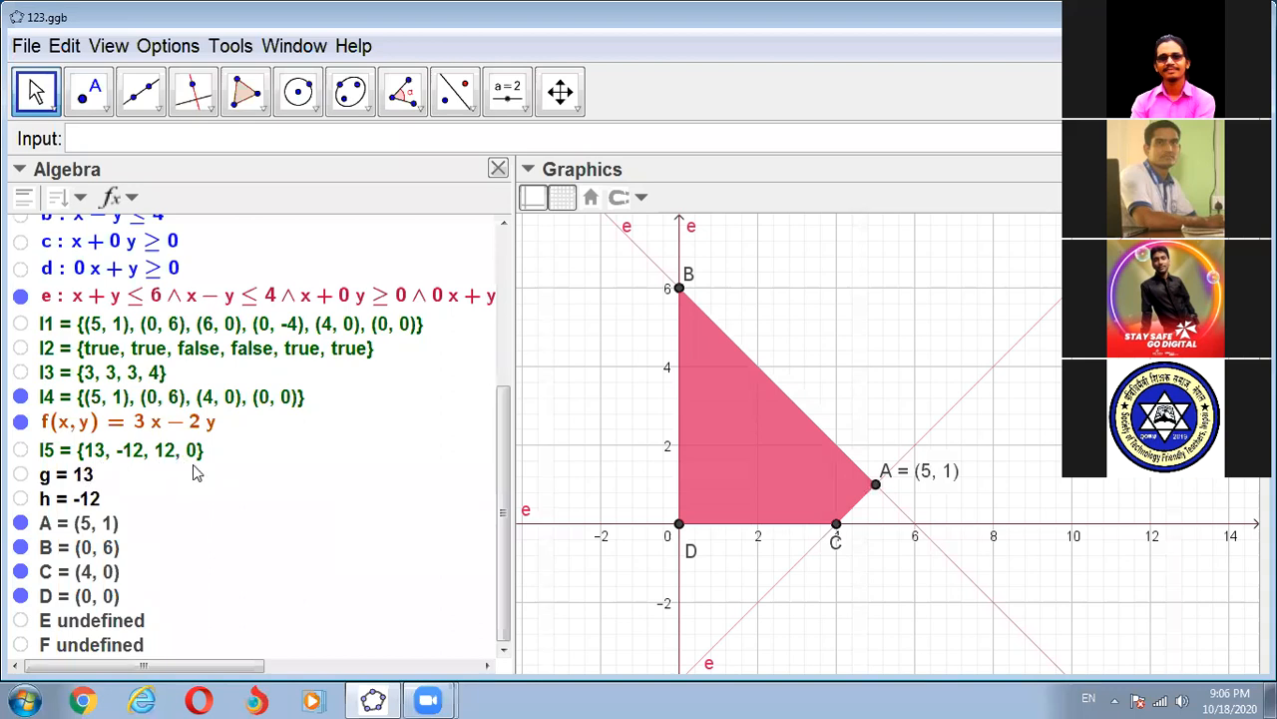
- Display the objects in the Algebra view by their definitions
click(133, 199)
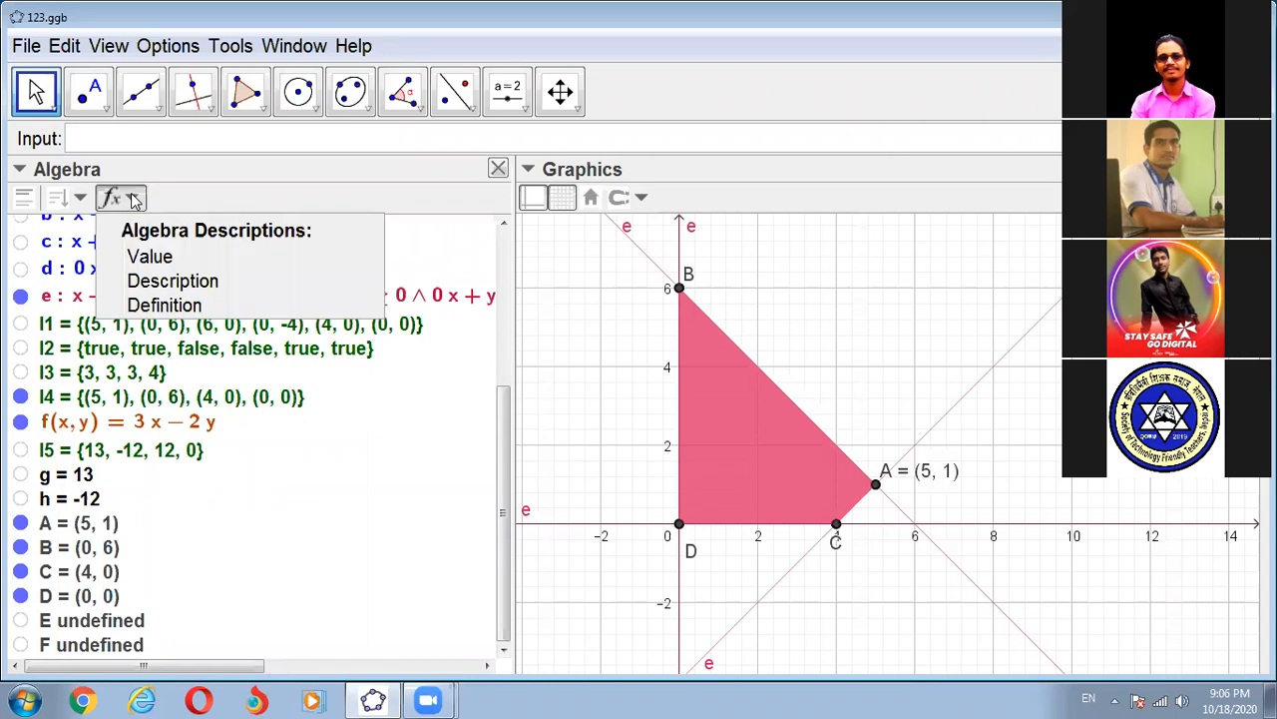
click(147, 305)
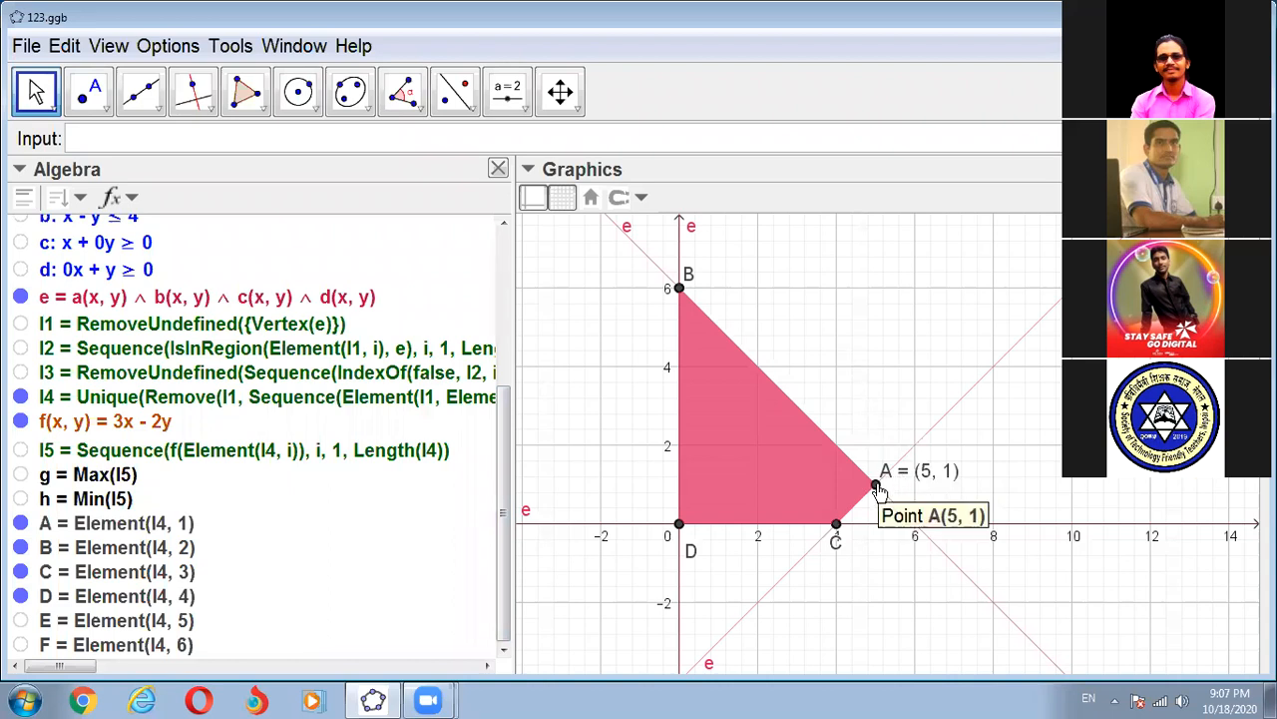
- Set point A's label back to showing only its name
click(640, 199)
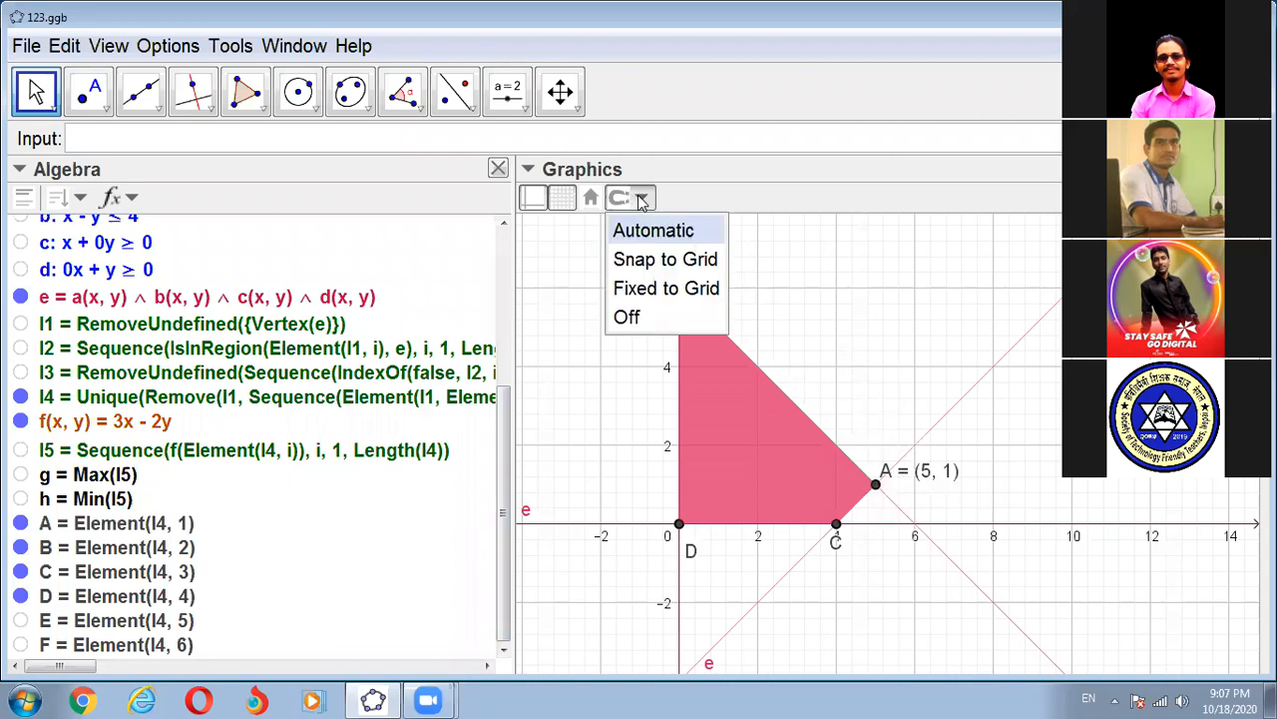
click(549, 242)
click(529, 171)
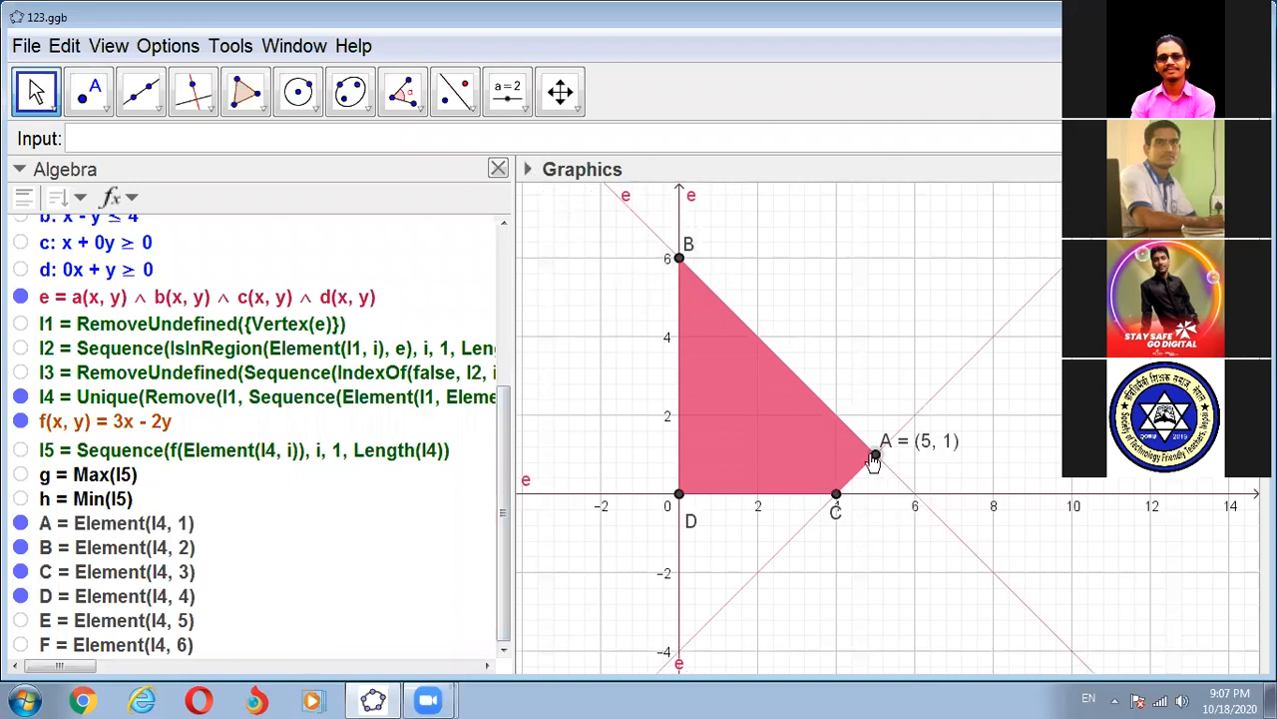
click(871, 455)
click(530, 170)
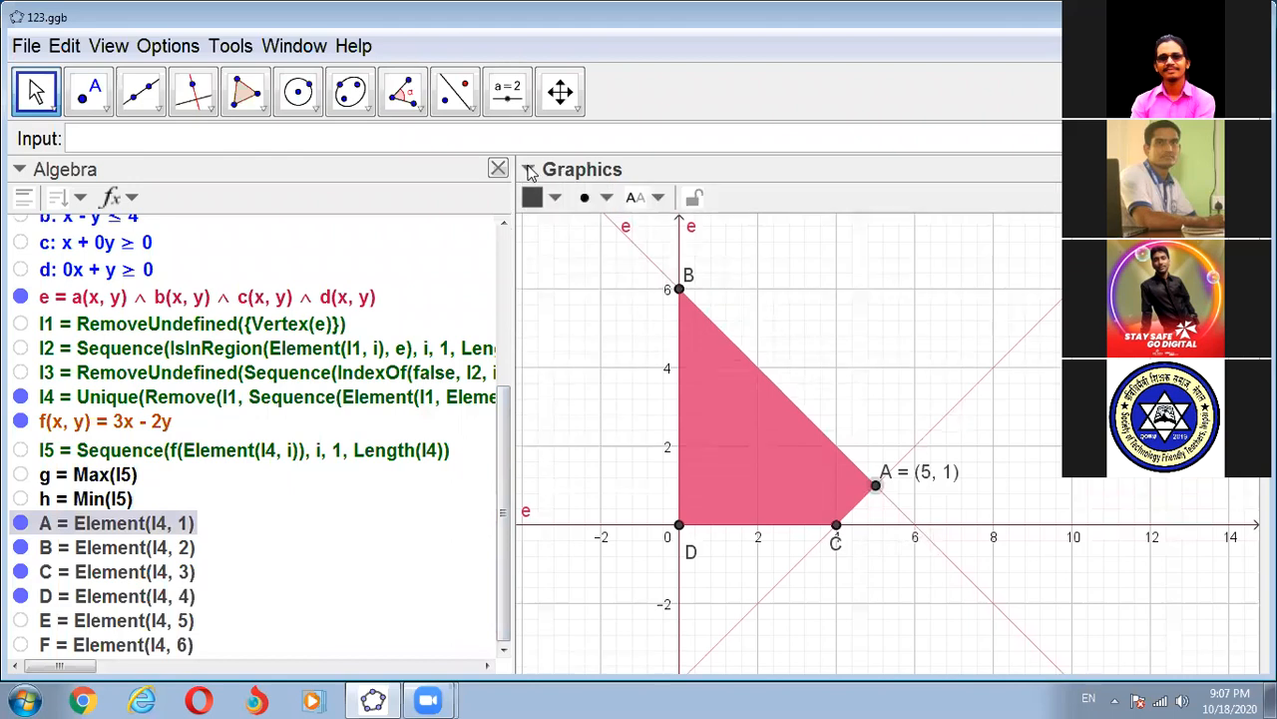
click(659, 199)
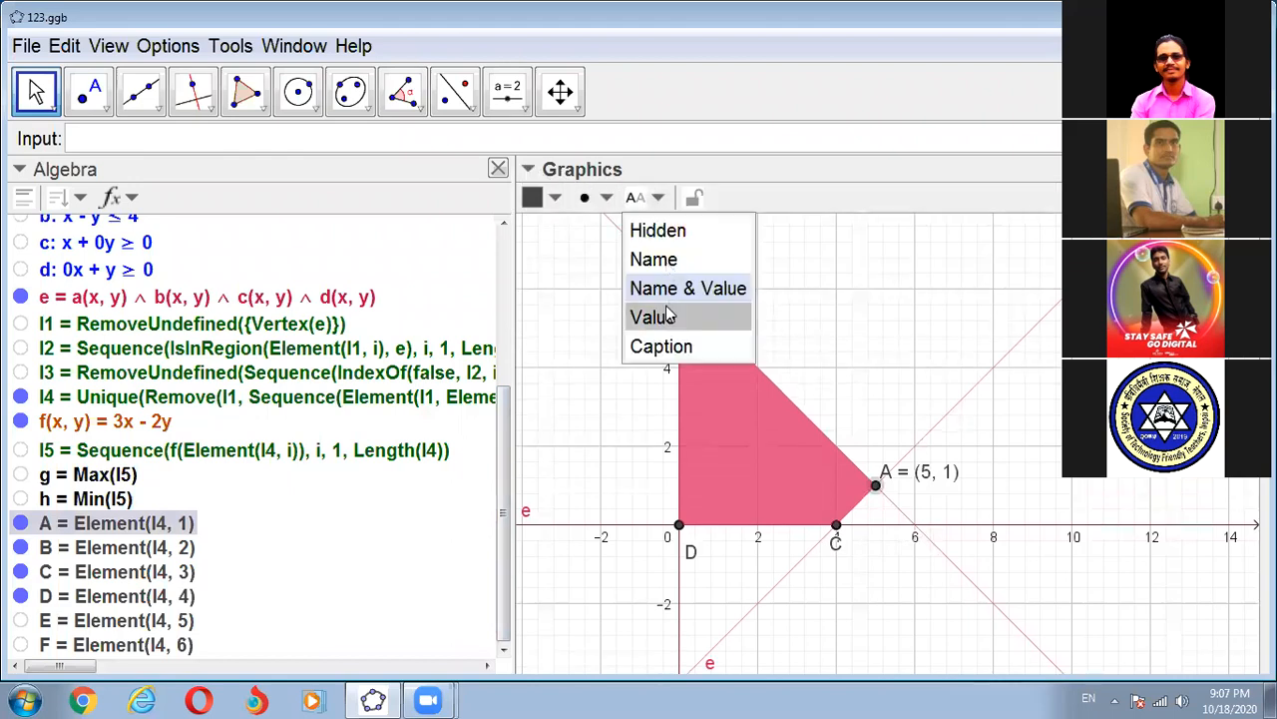
click(655, 259)
click(654, 259)
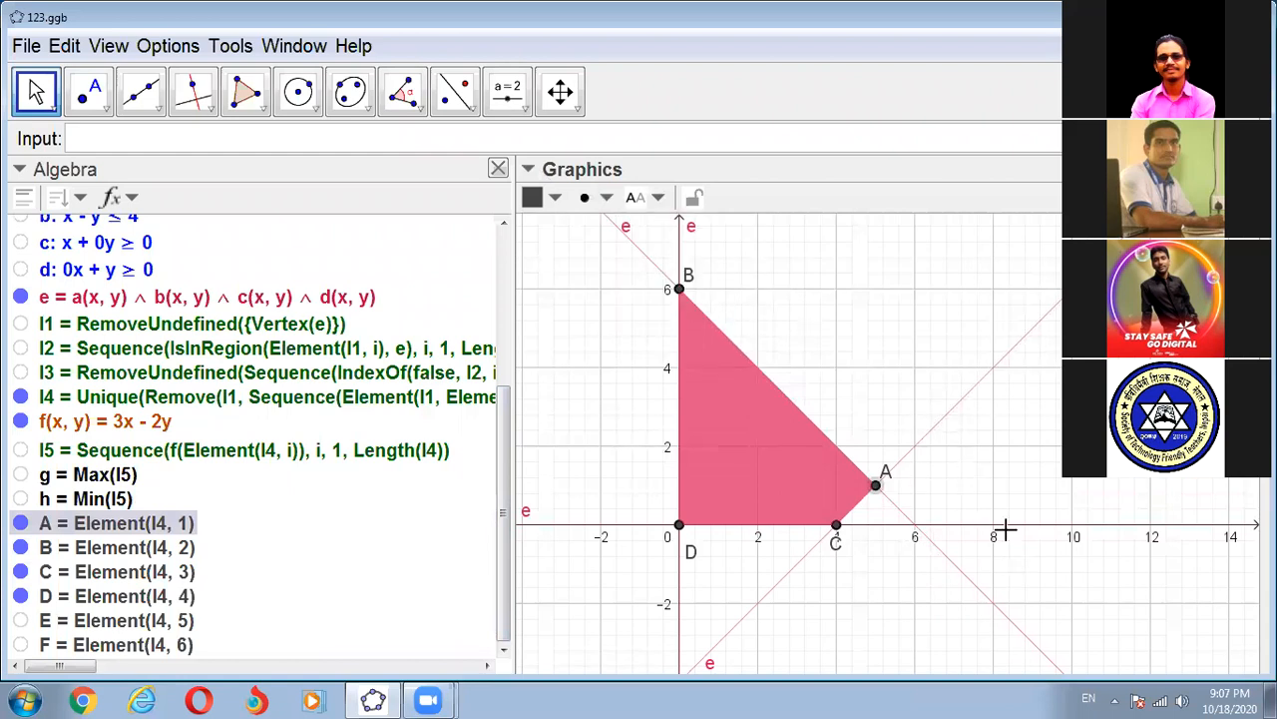
click(891, 359)
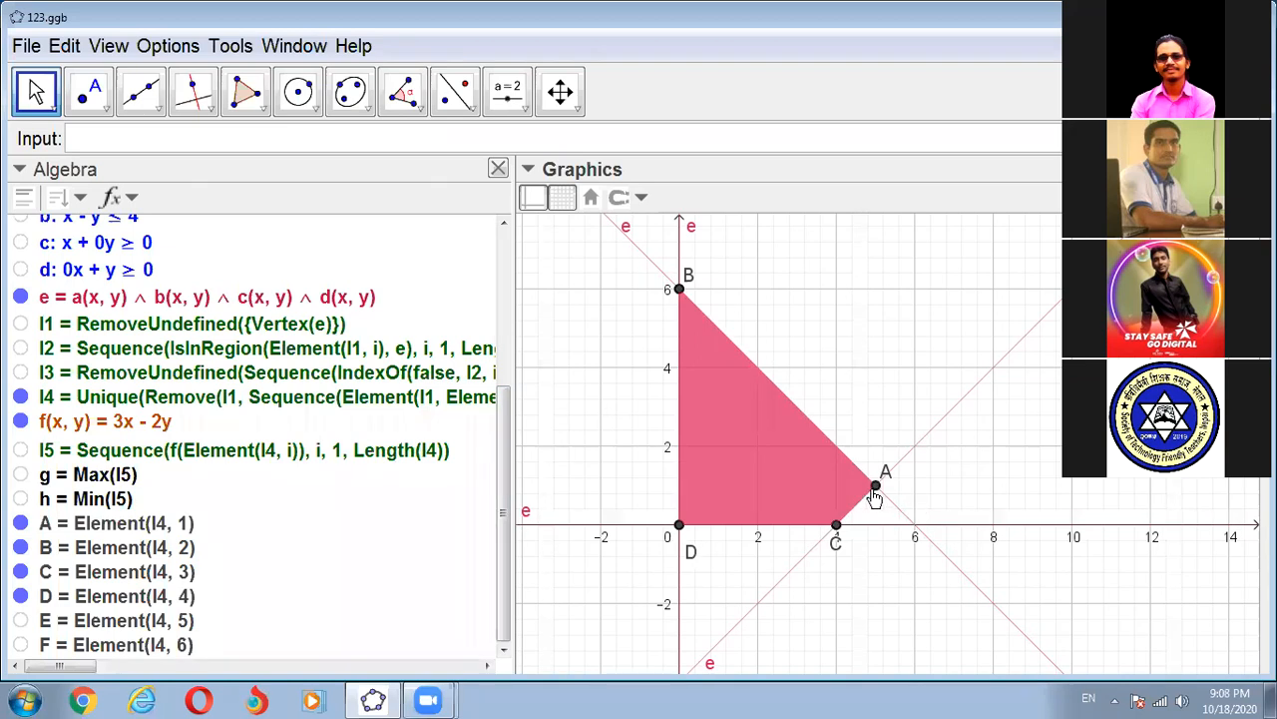
- Set point A's caption to %n%v in its object properties and move the label above the point
click(875, 489)
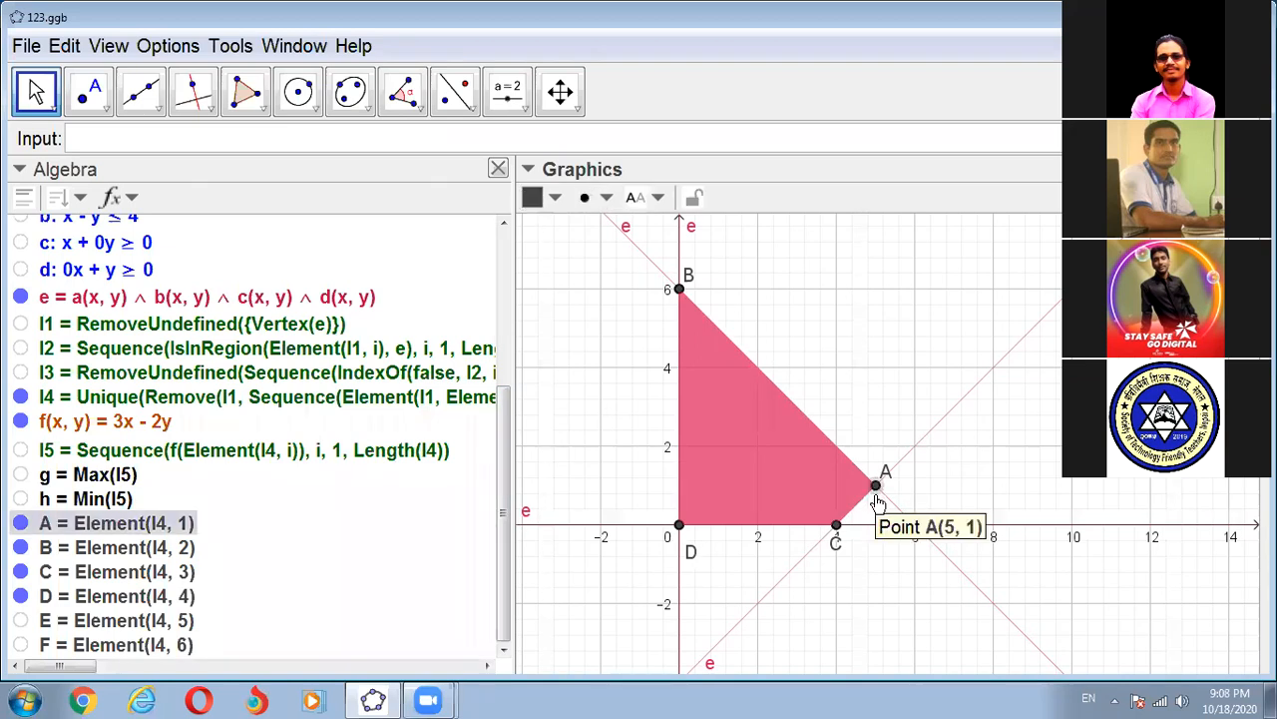
right_click(875, 499)
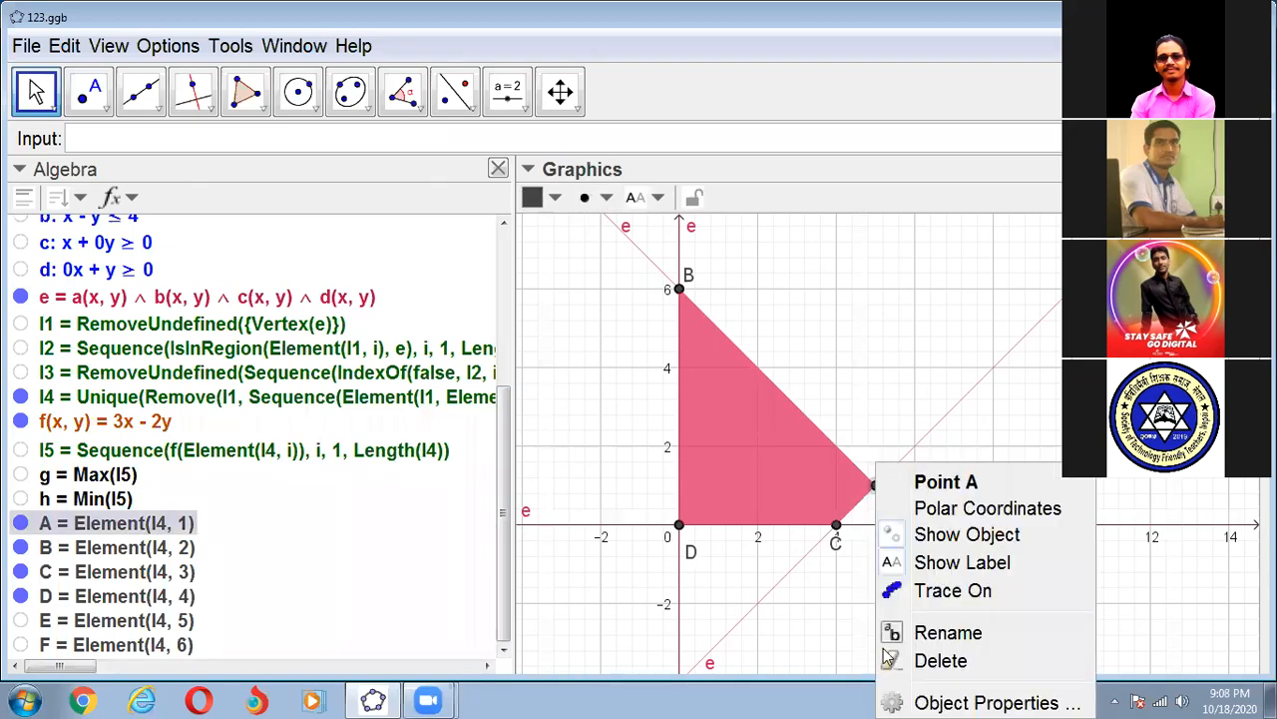
click(924, 696)
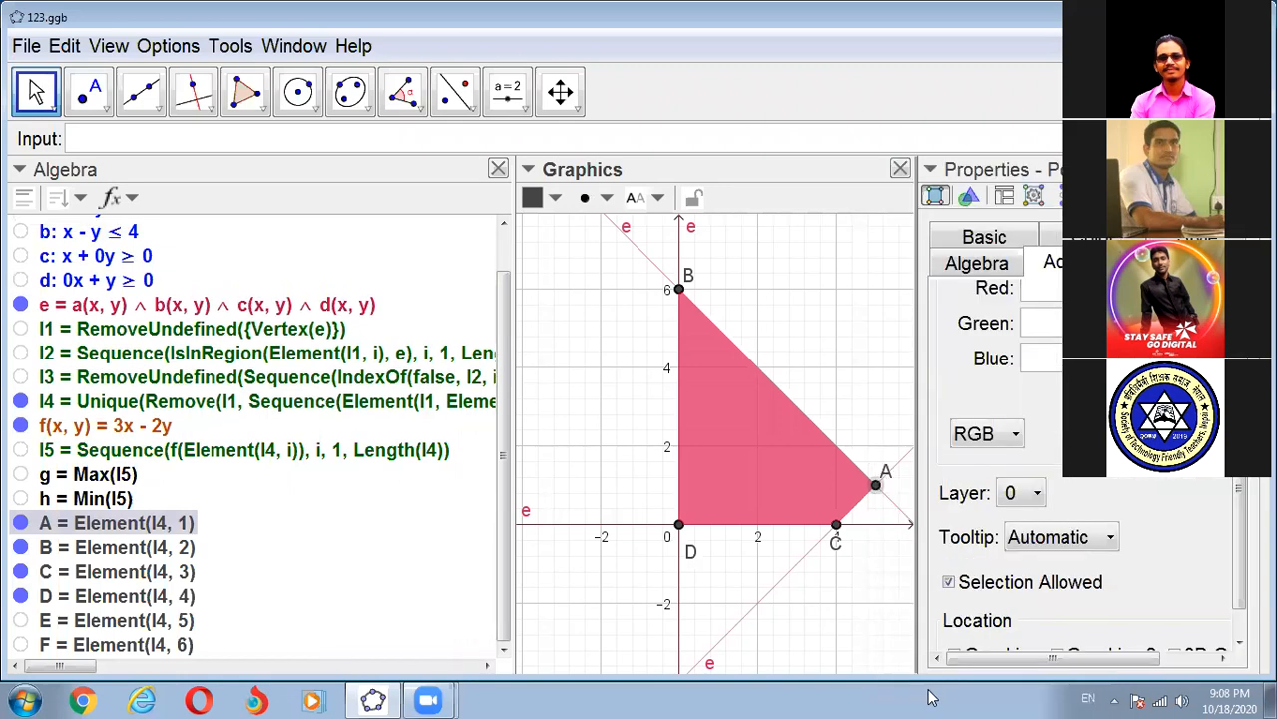
click(965, 243)
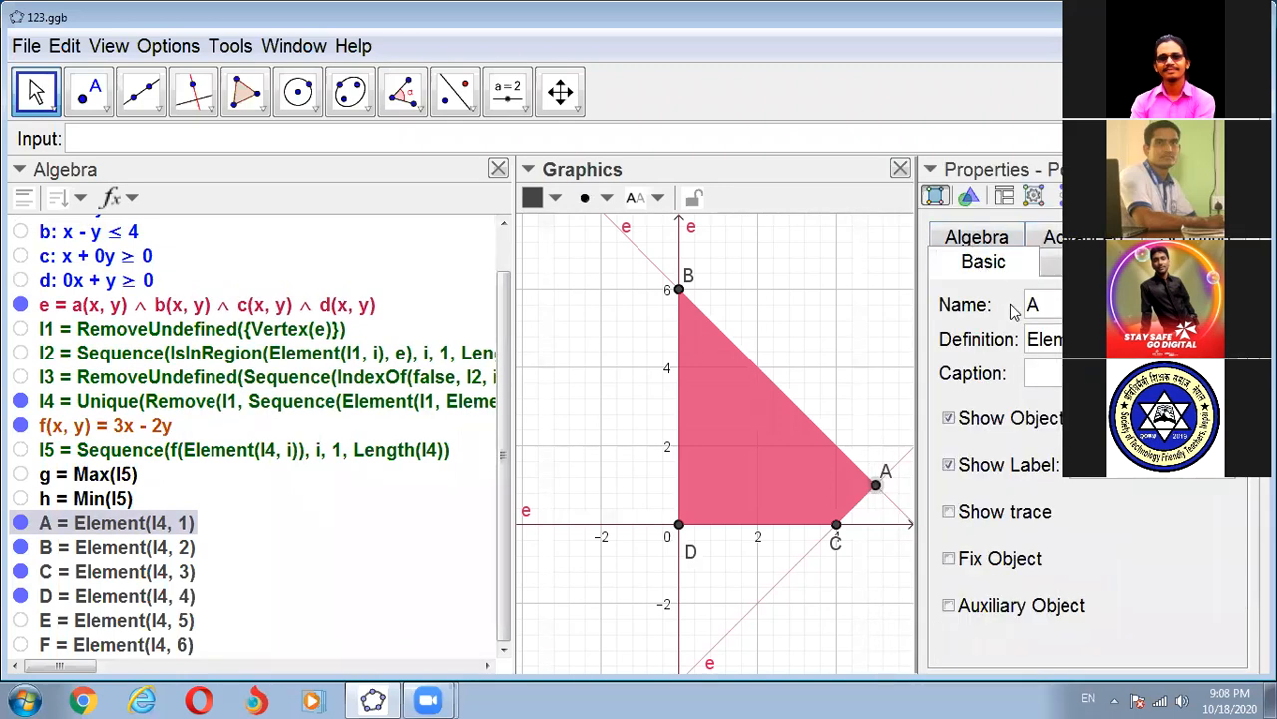
click(1039, 370)
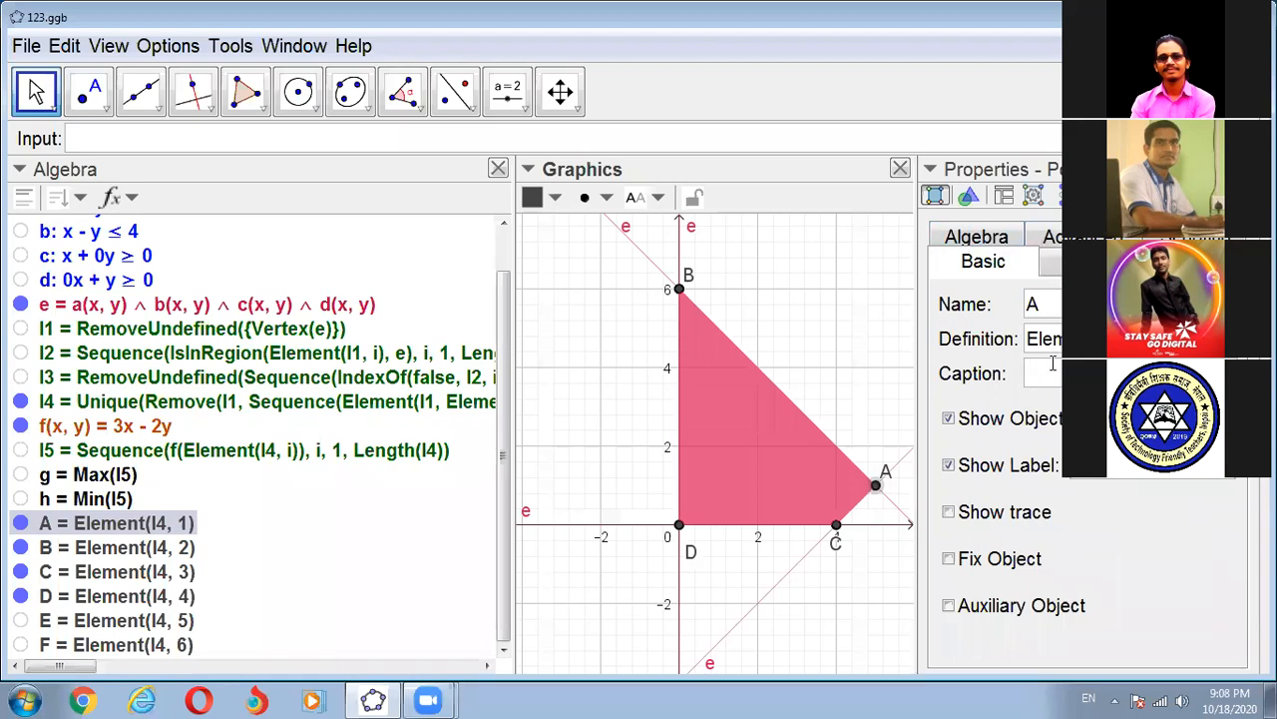
text(%n)
text(%v)
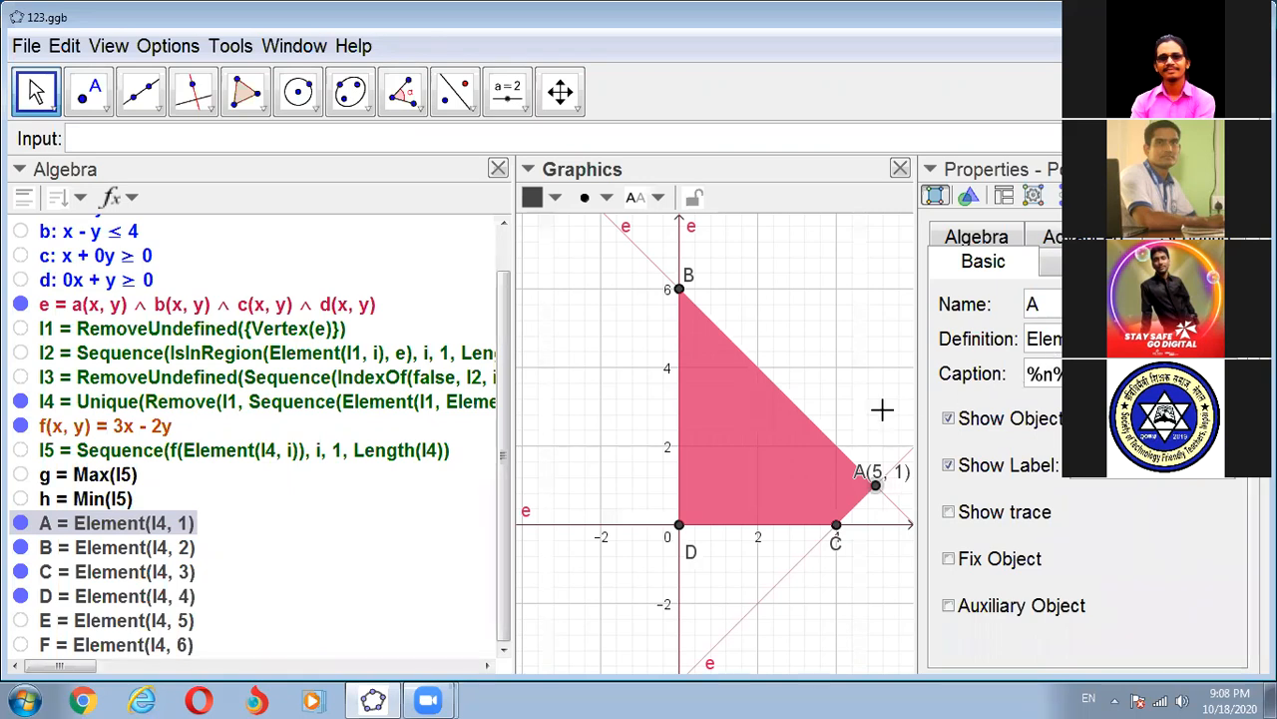
mouse_move(894, 457)
mouse_down()
mouse_move(902, 428)
mouse_move(903, 454)
mouse_up()
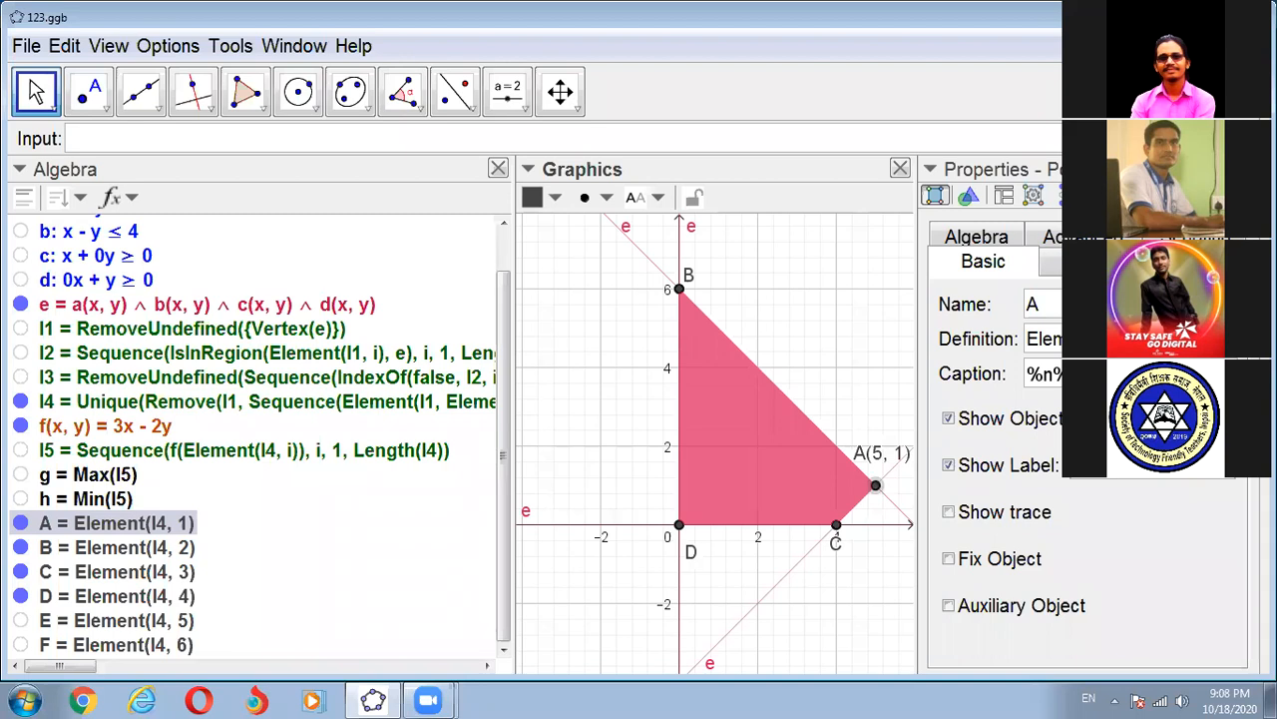
- Wrap point A's caption in braces and dollar signs with a LaTeX large-size command, and raise its label further
text({)
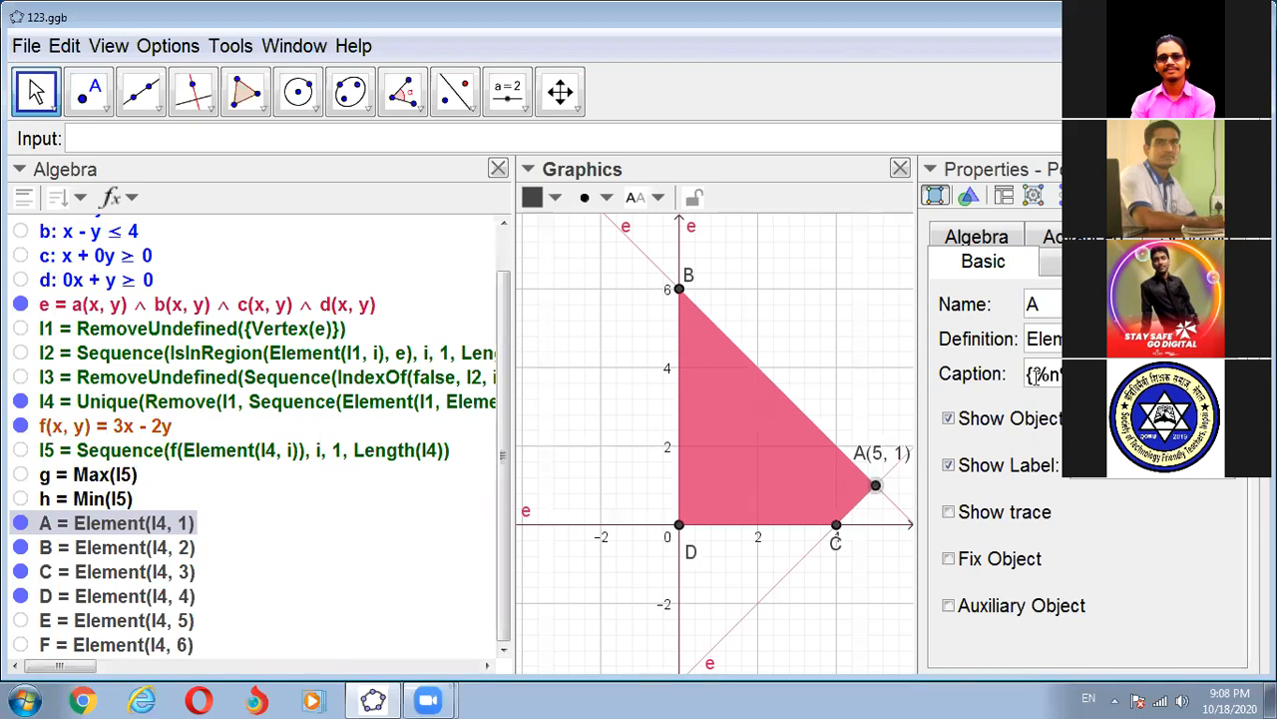
text($)
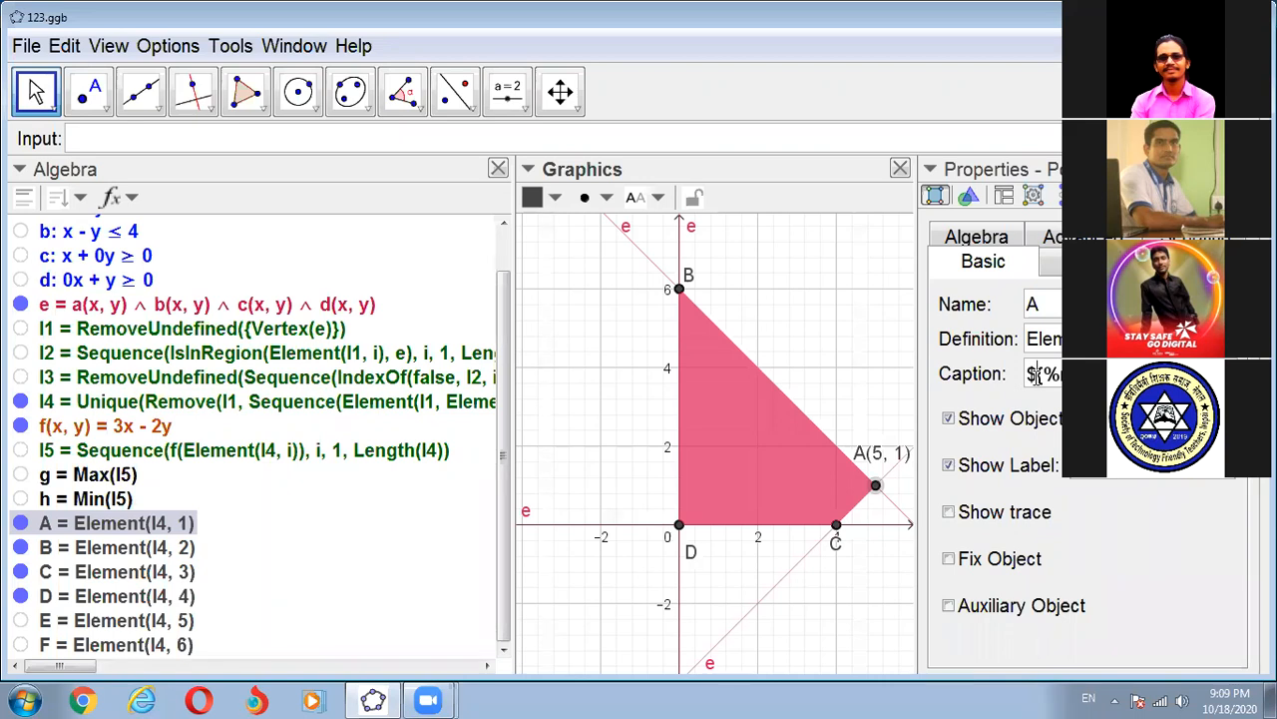
text(\La)
key(Return)
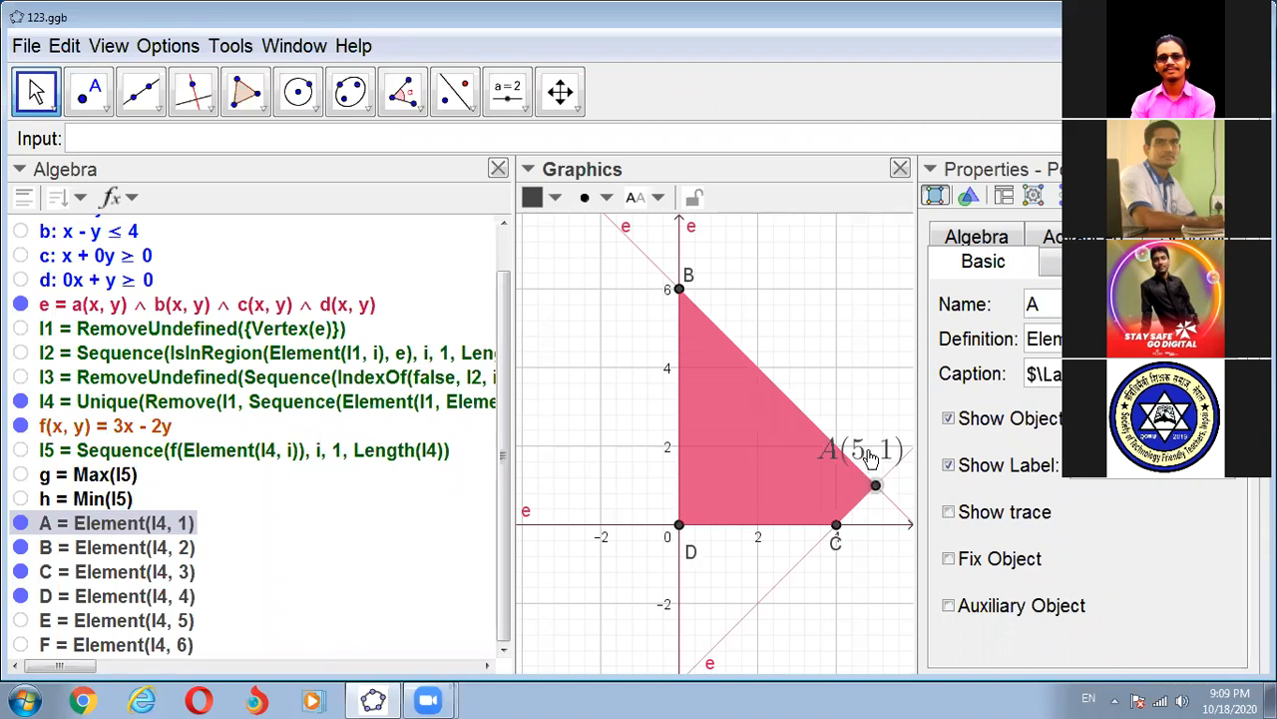
drag(889, 442, 891, 416)
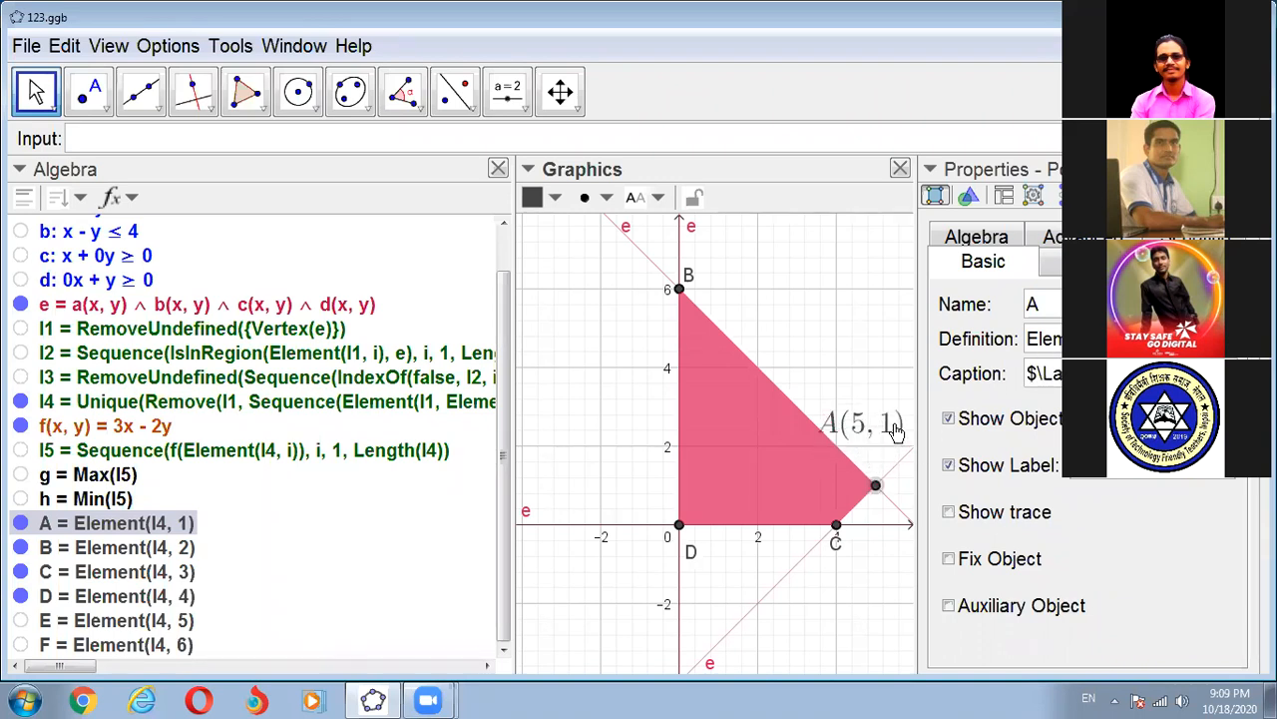
- Colour point A's caption with the \red command and enlarge its text with \LARGE, keeping the label clear of the point
click(1037, 373)
text({)
click(1038, 374)
text(\rec)
mouse_move(874, 437)
mouse_down()
mouse_move(886, 444)
mouse_move(889, 430)
mouse_up()
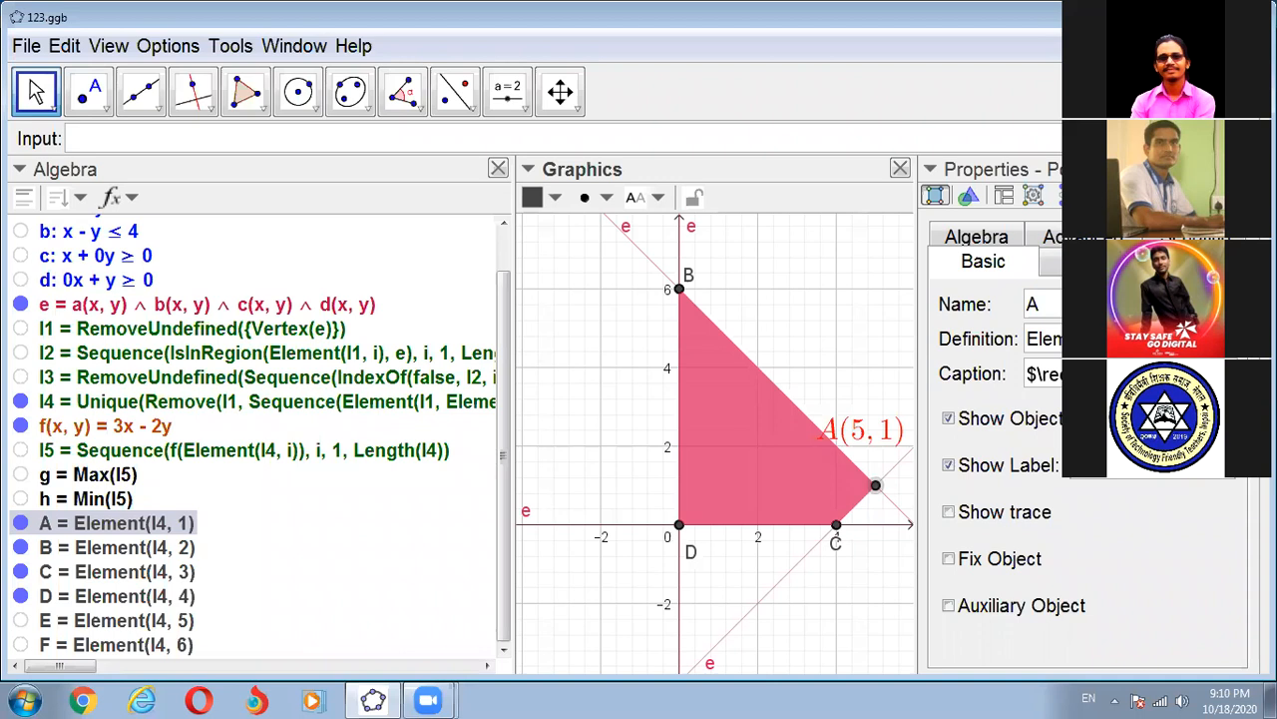
key(Return)
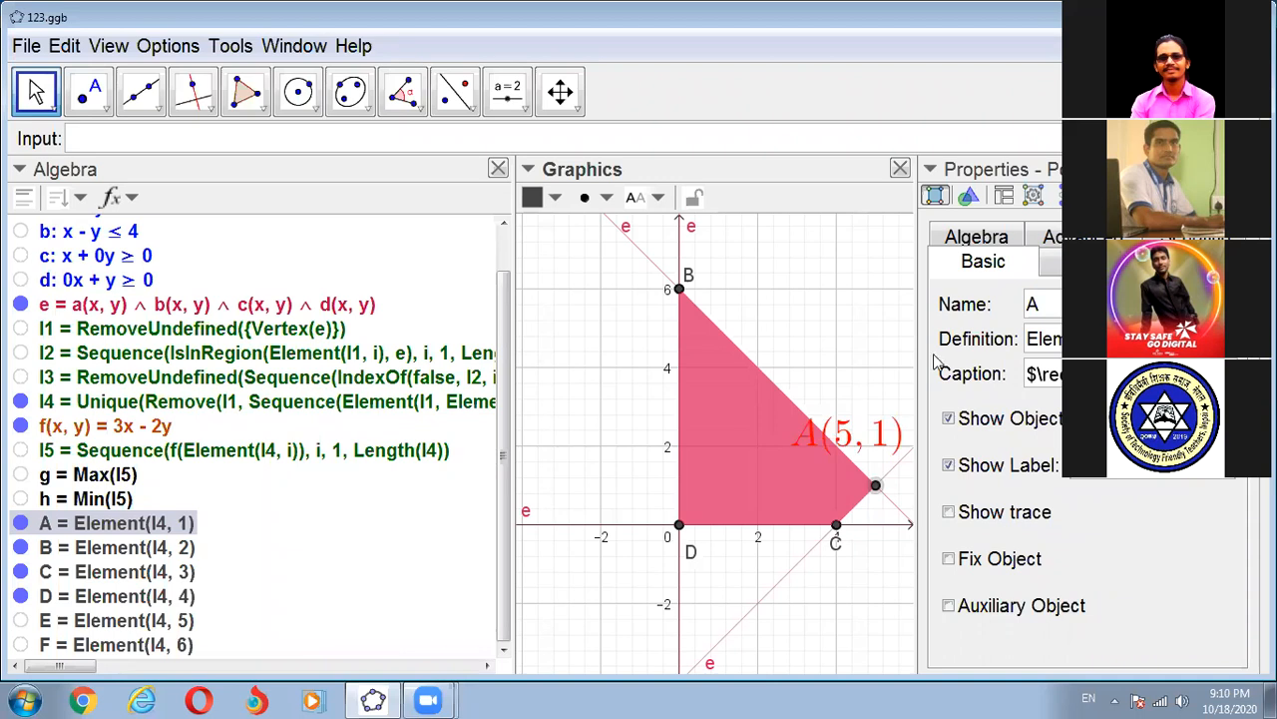
mouse_move(903, 409)
mouse_down()
mouse_move(876, 535)
mouse_move(904, 590)
mouse_move(902, 390)
mouse_up()
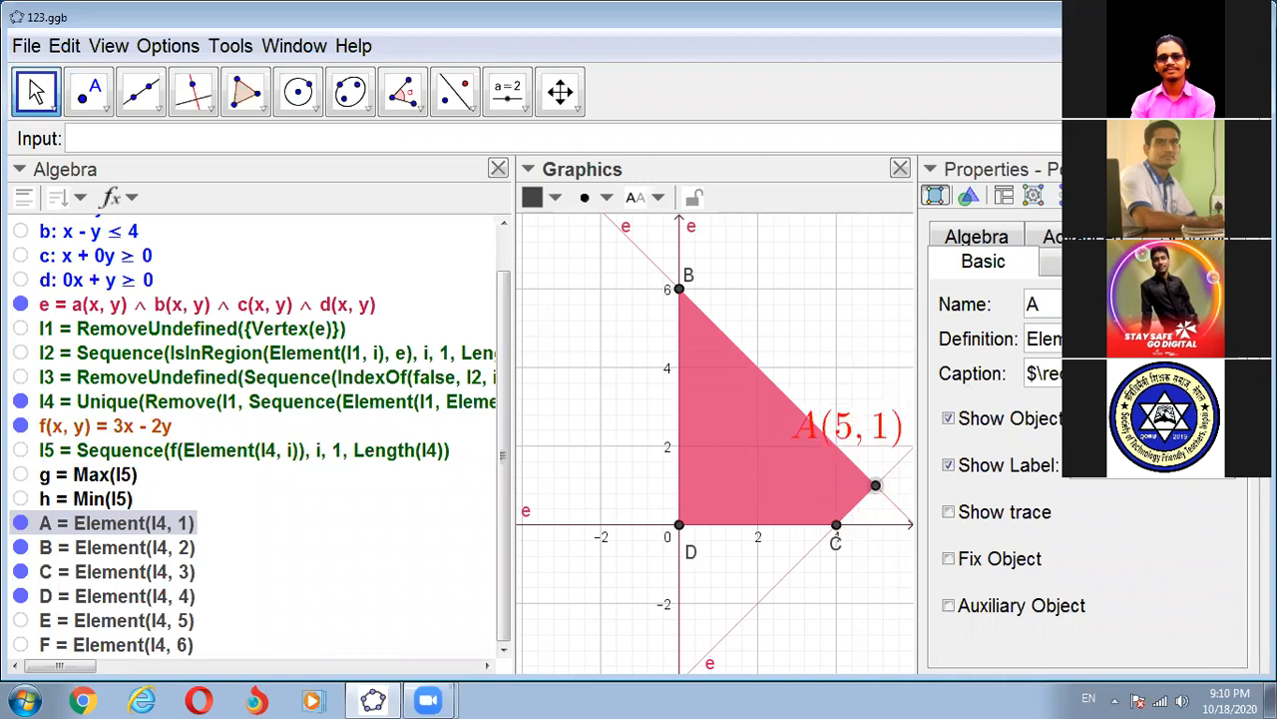
- Widen the Properties view and insert an opening brace directly after \red in point A's caption
click(1215, 374)
drag(889, 346, 824, 349)
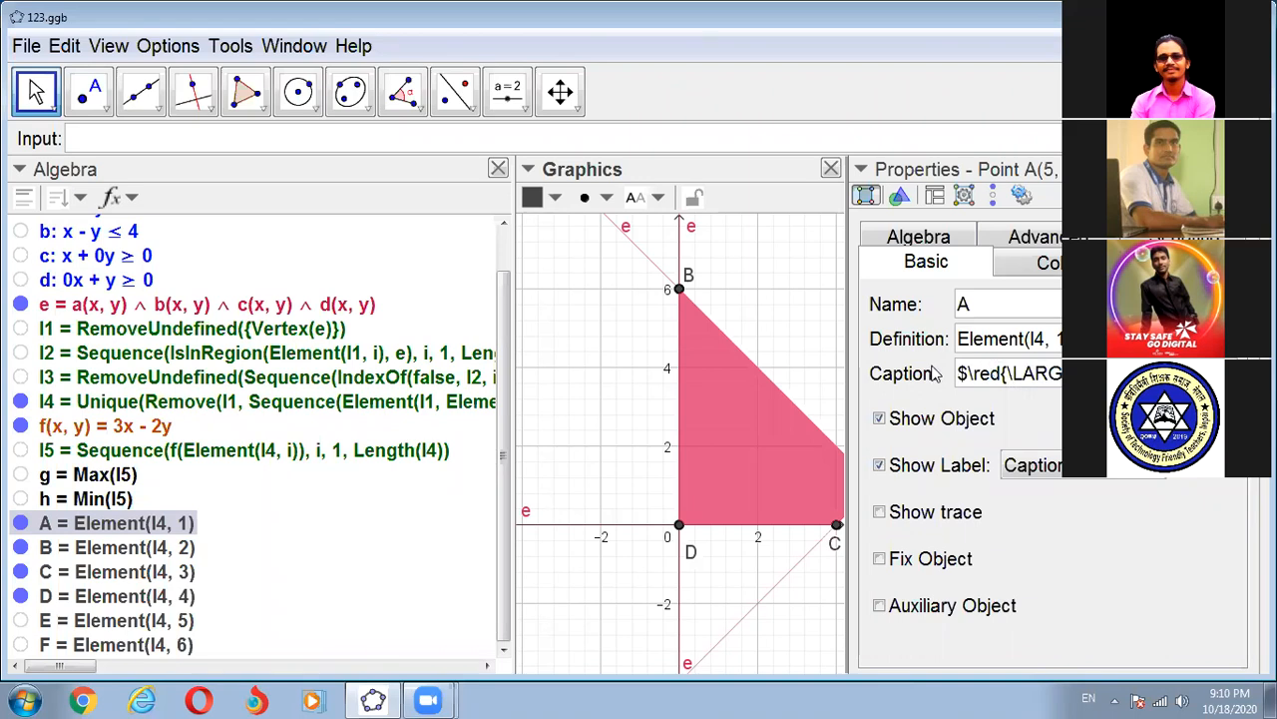
click(1002, 373)
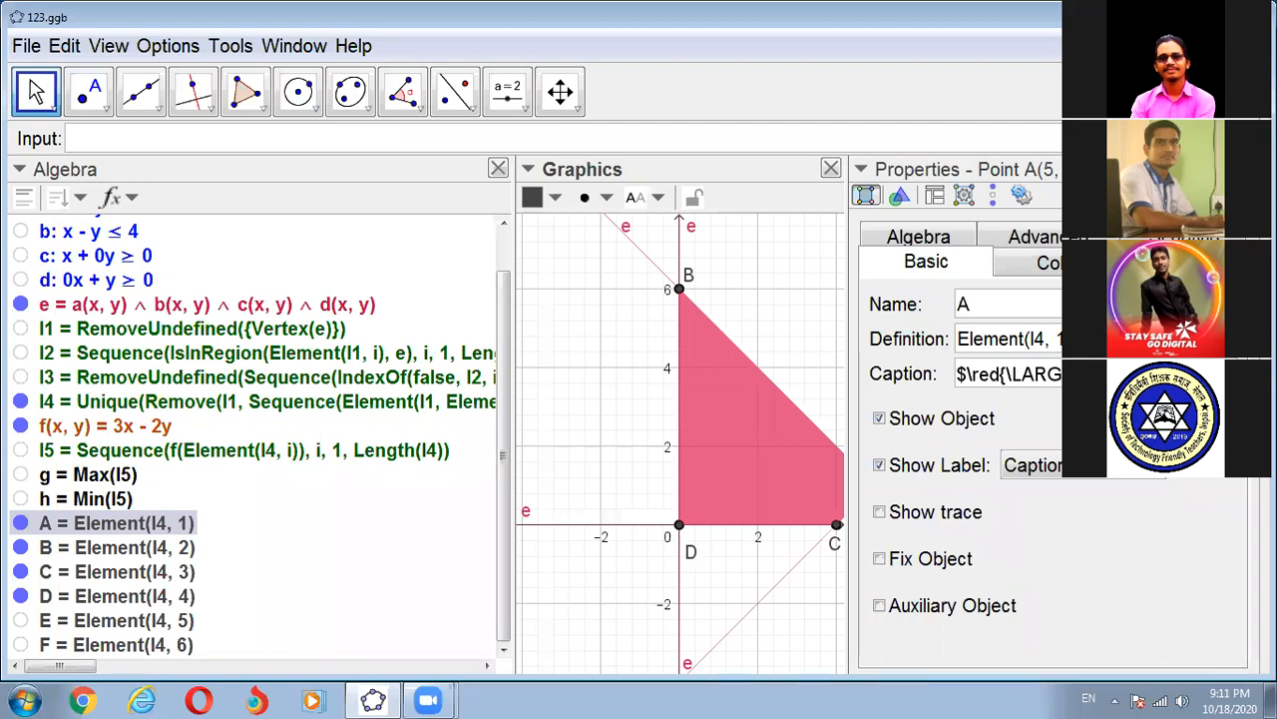
- Select the entire caption text of point A for reuse on another point
click(966, 375)
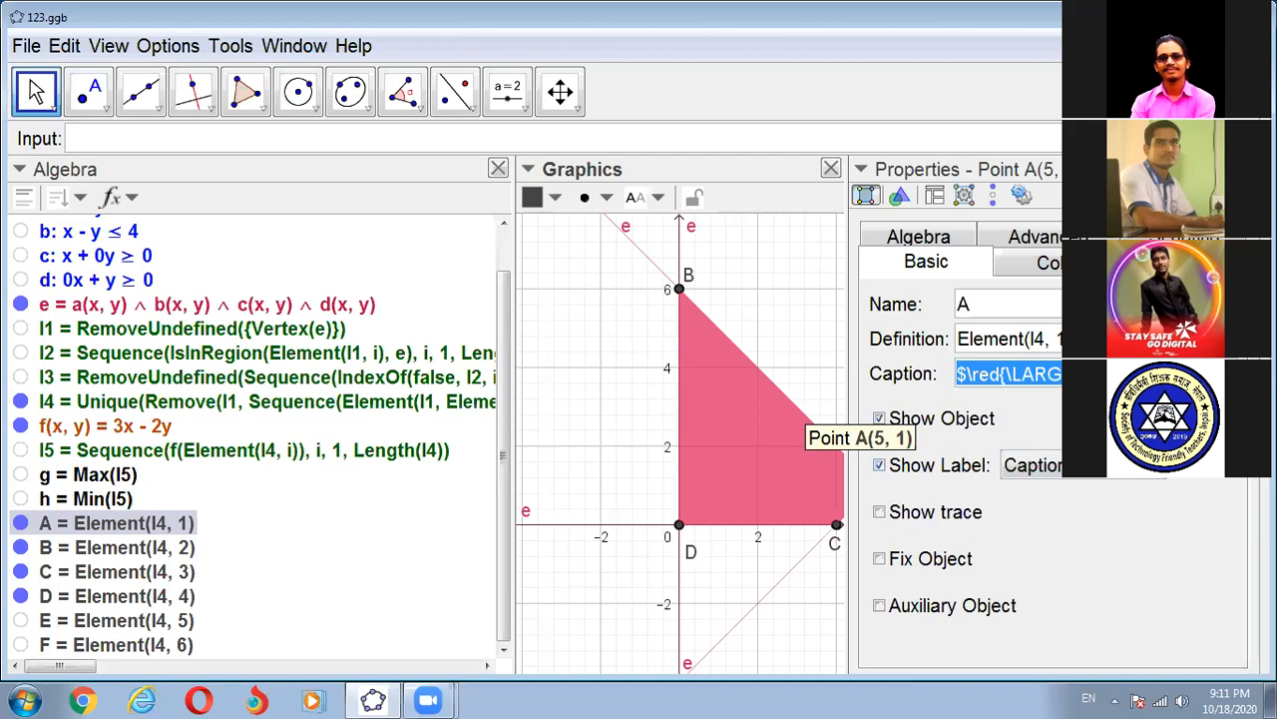
click(1148, 375)
drag(1148, 375, 901, 382)
key(ctrl+c)
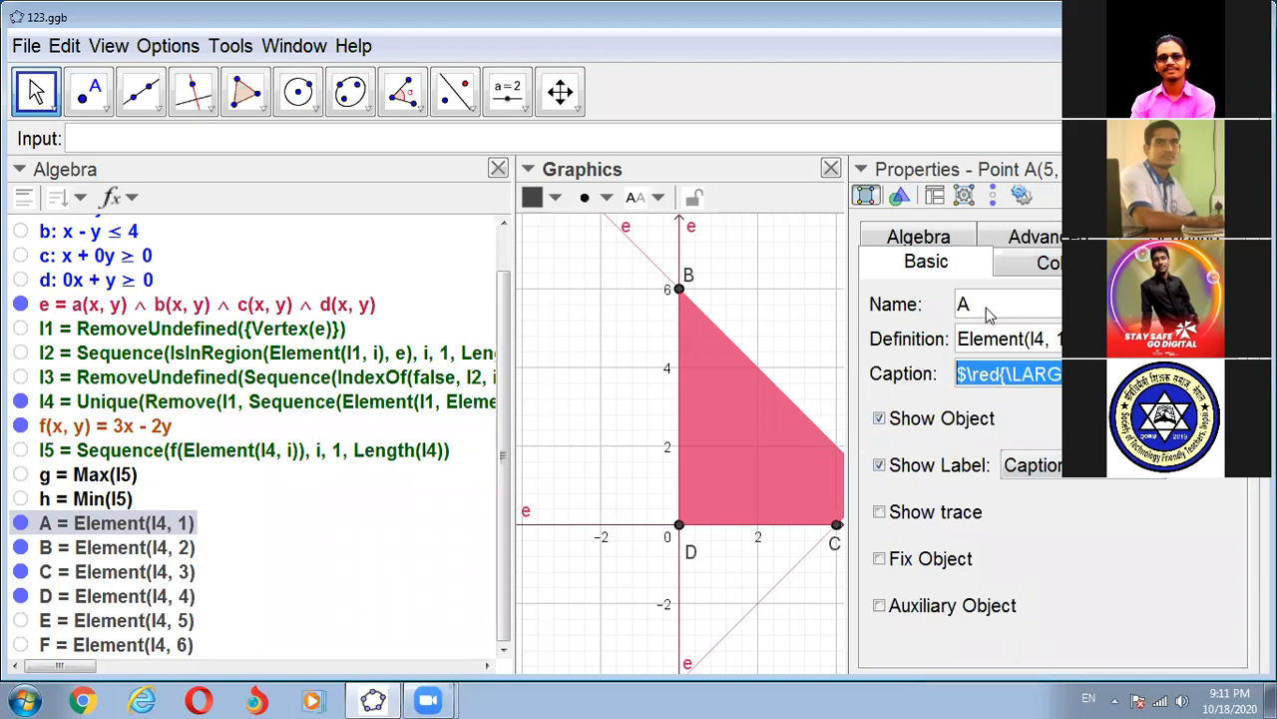
- Apply point A's copied LaTeX caption, starting with $\red{\LARGE, to point B
click(679, 290)
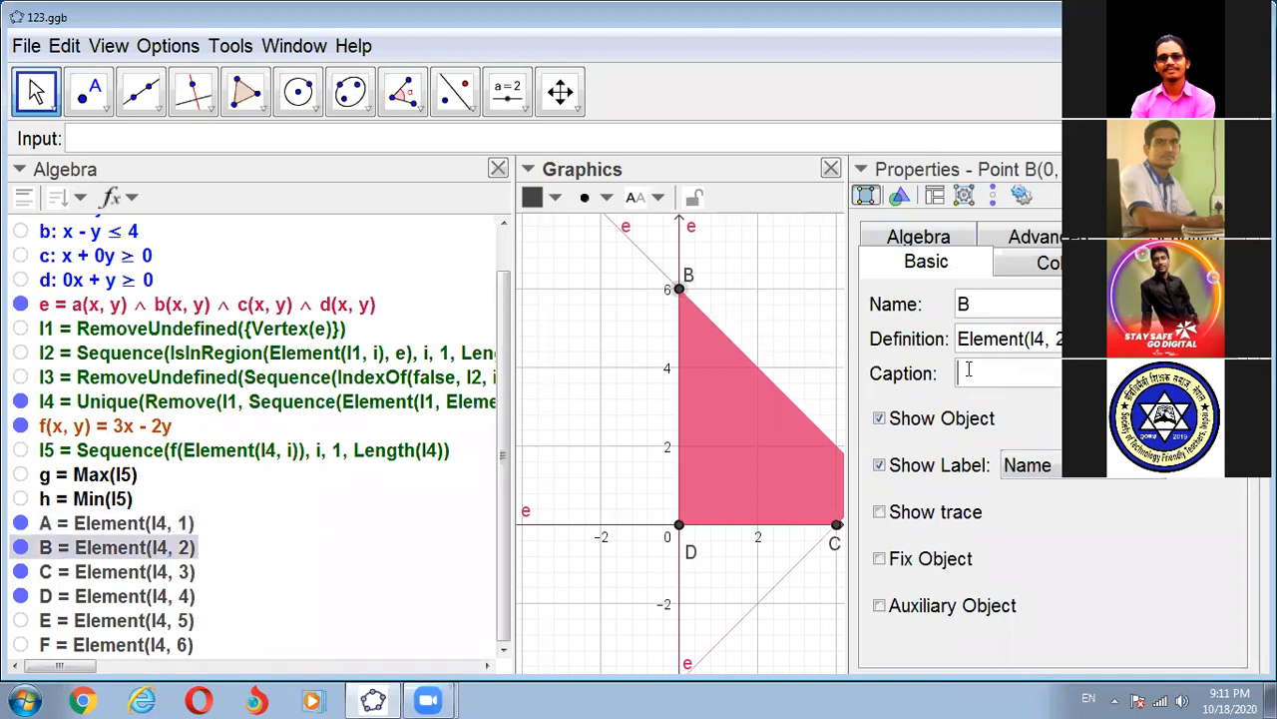
click(968, 369)
key(ctrl+v)
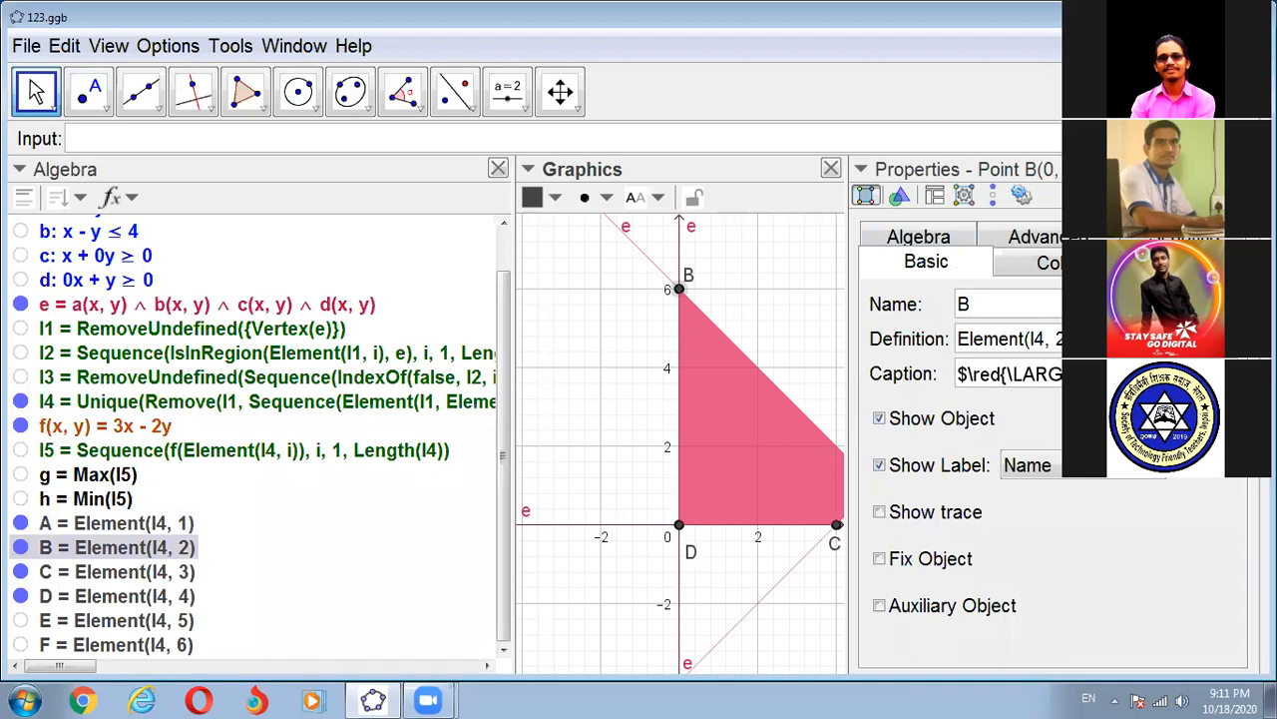
key(Return)
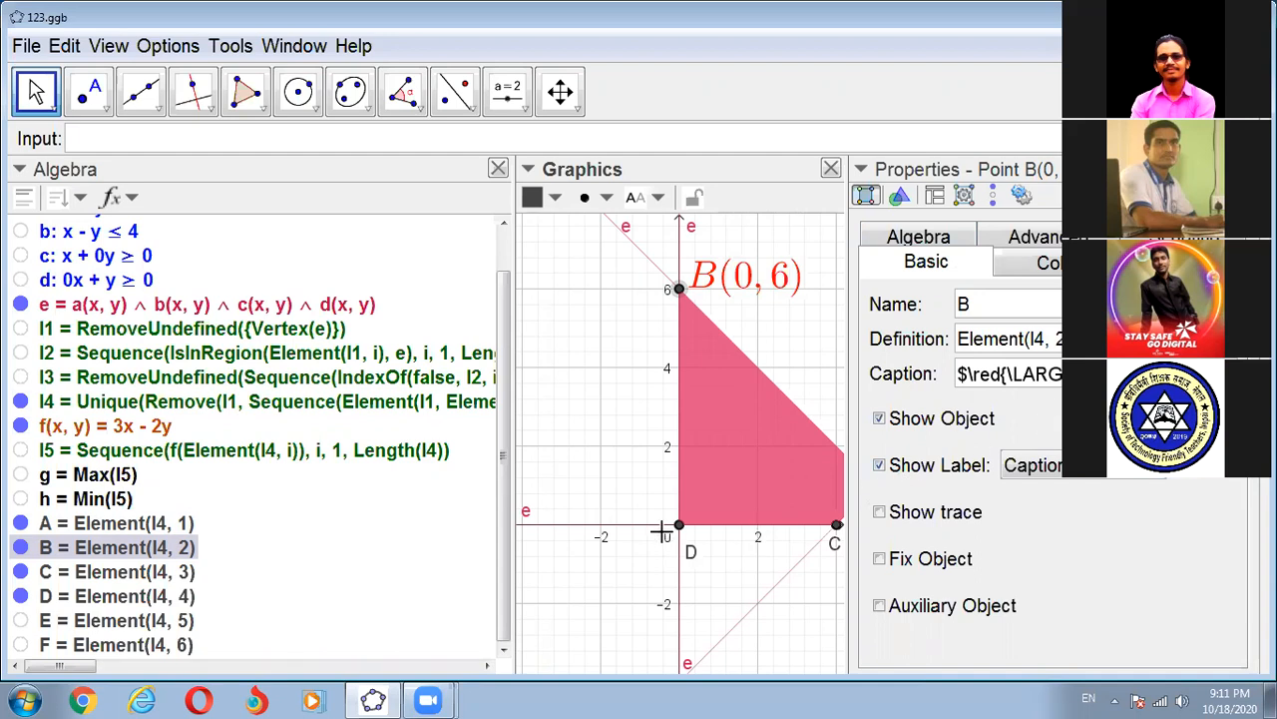
- Give point C the same red LaTeX caption copied from point A
click(836, 527)
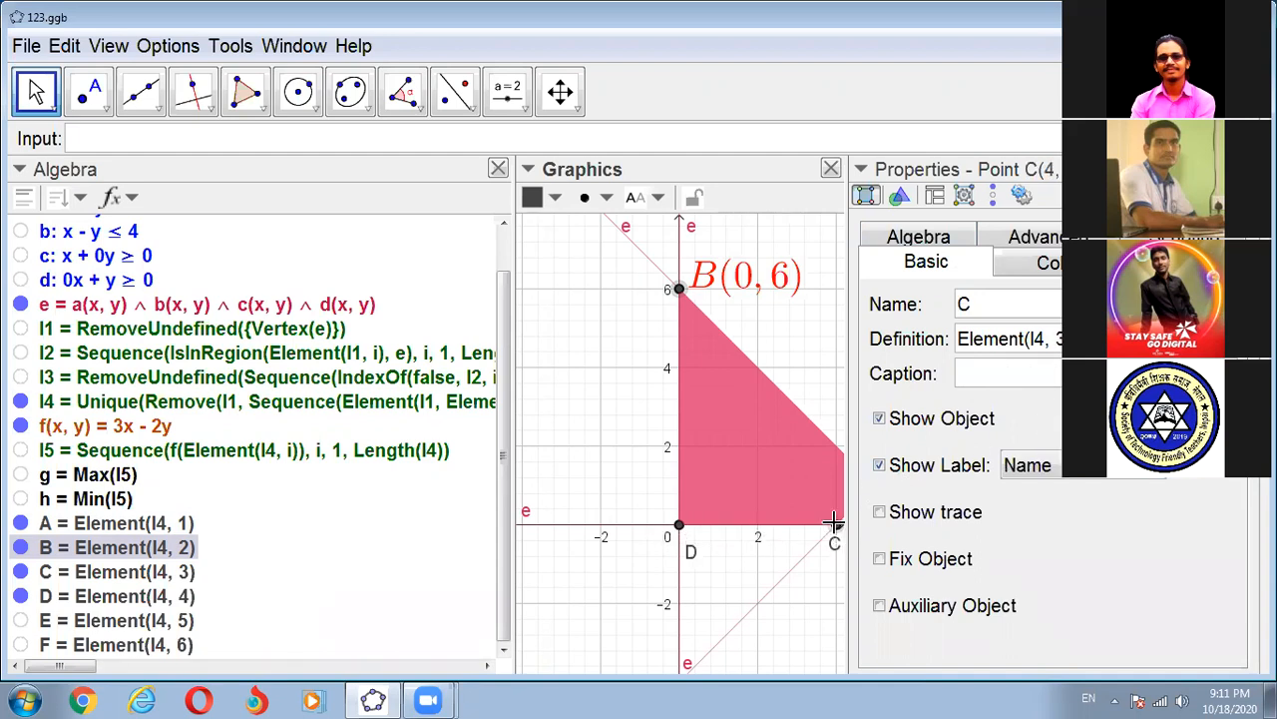
click(963, 374)
key(ctrl+v)
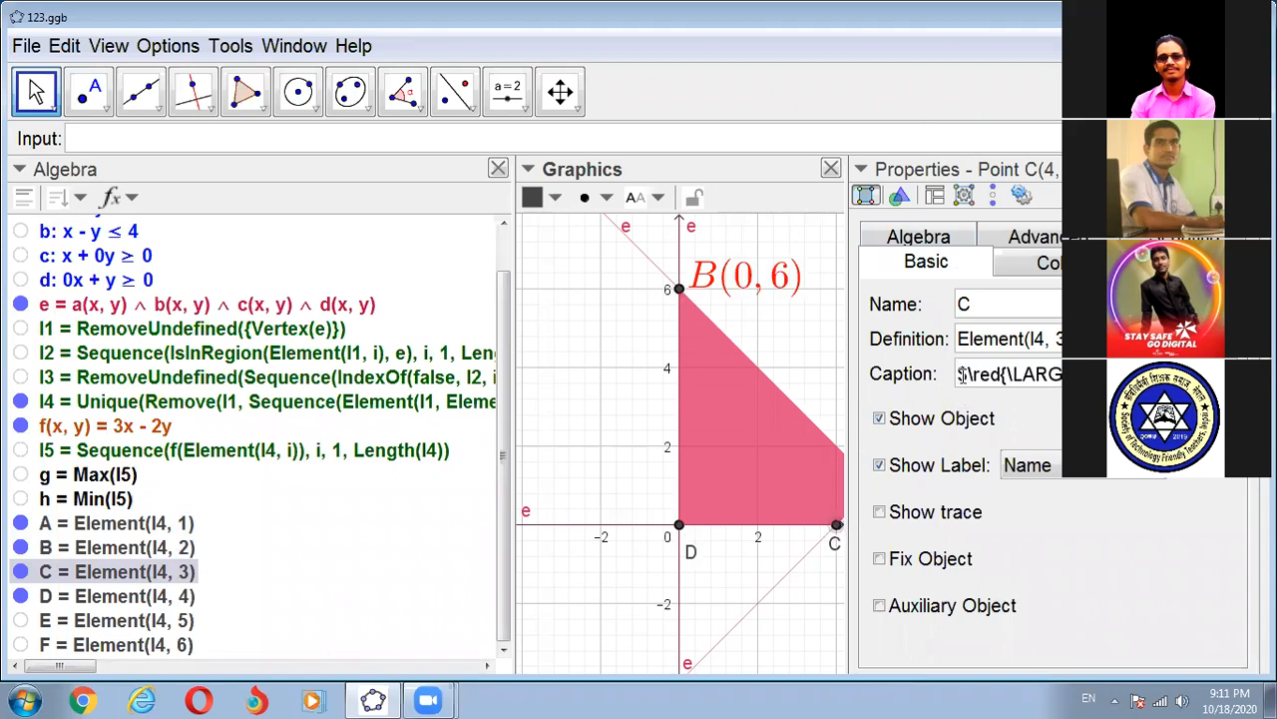
key(Return)
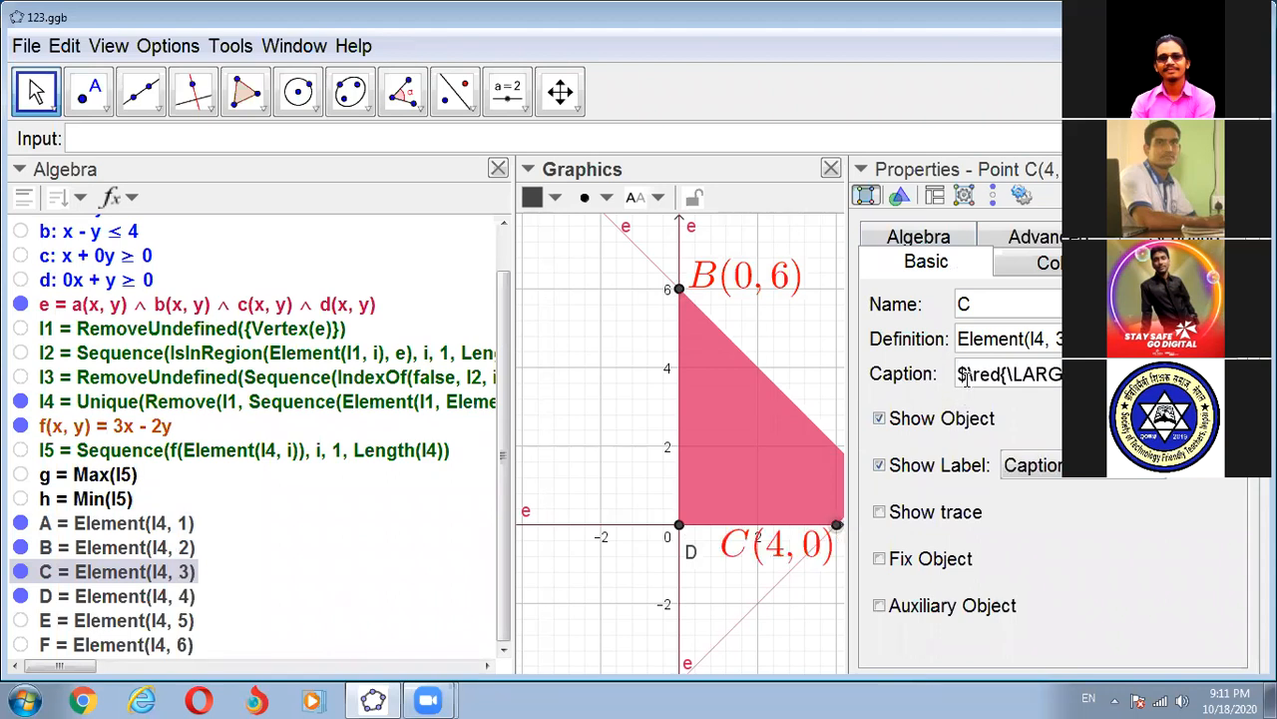
- Give point D at the origin the same copied red LaTeX caption
click(679, 526)
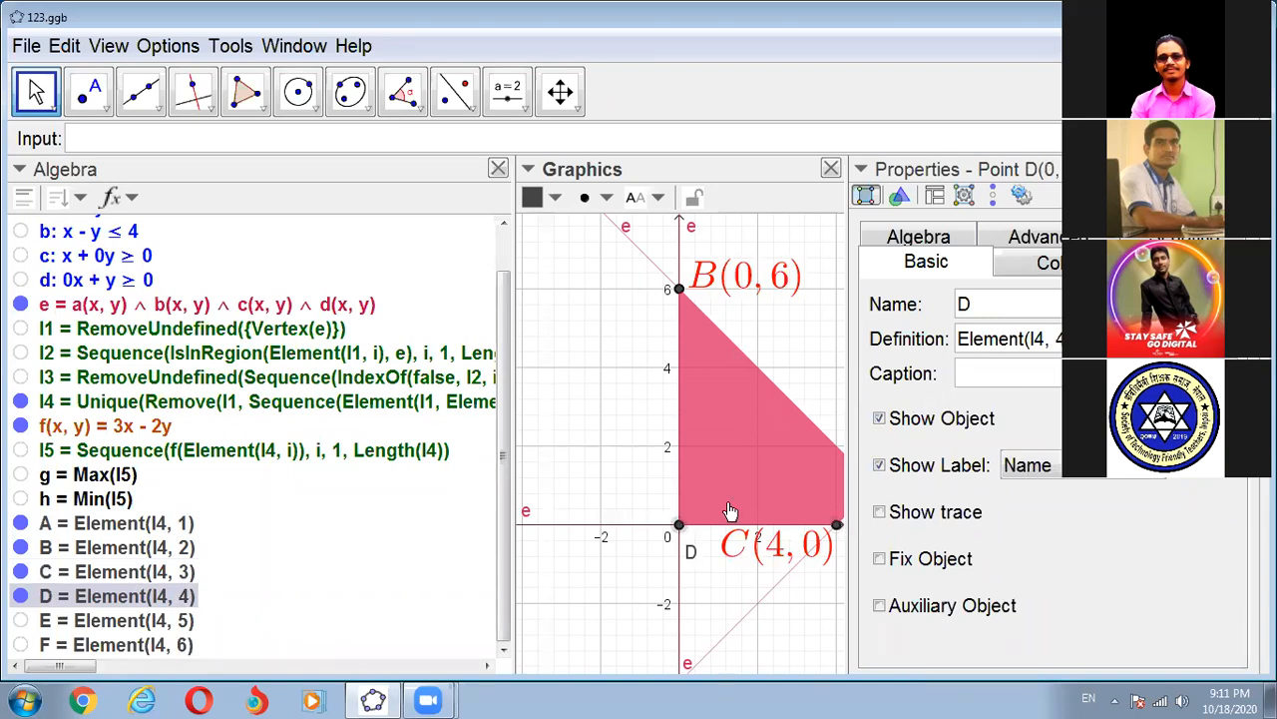
click(964, 371)
key(ctrl+v)
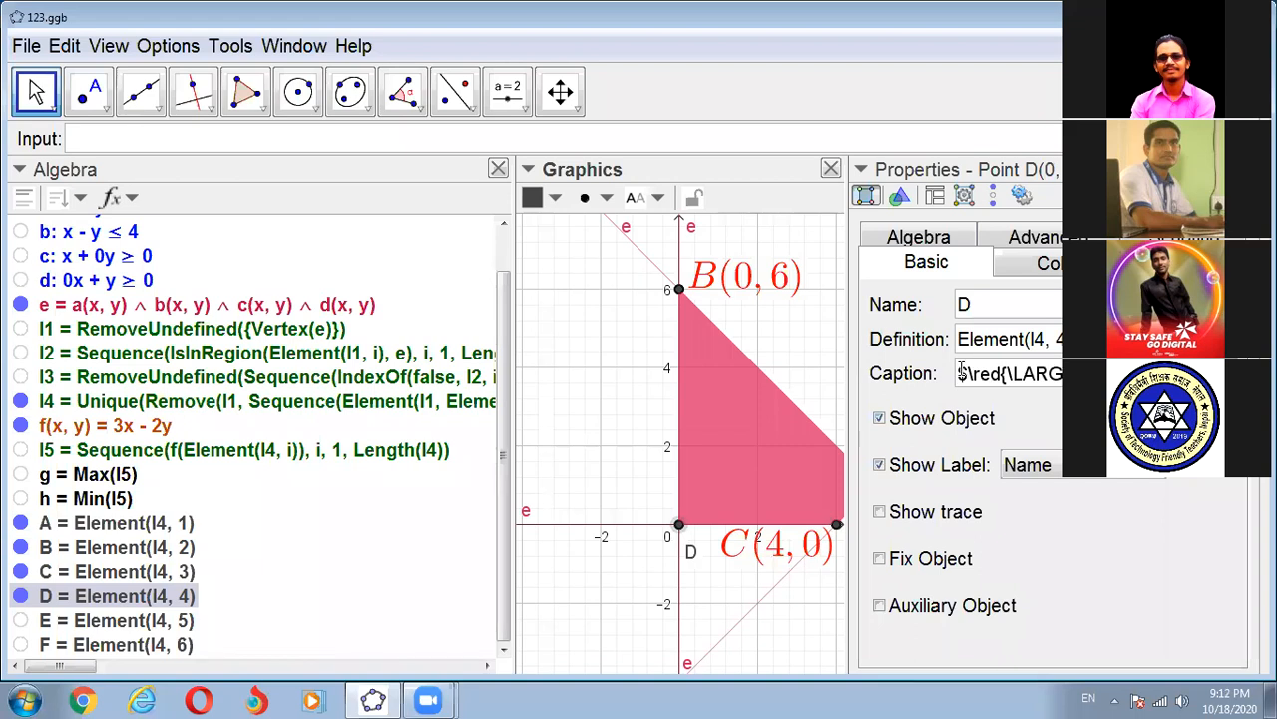
key(Return)
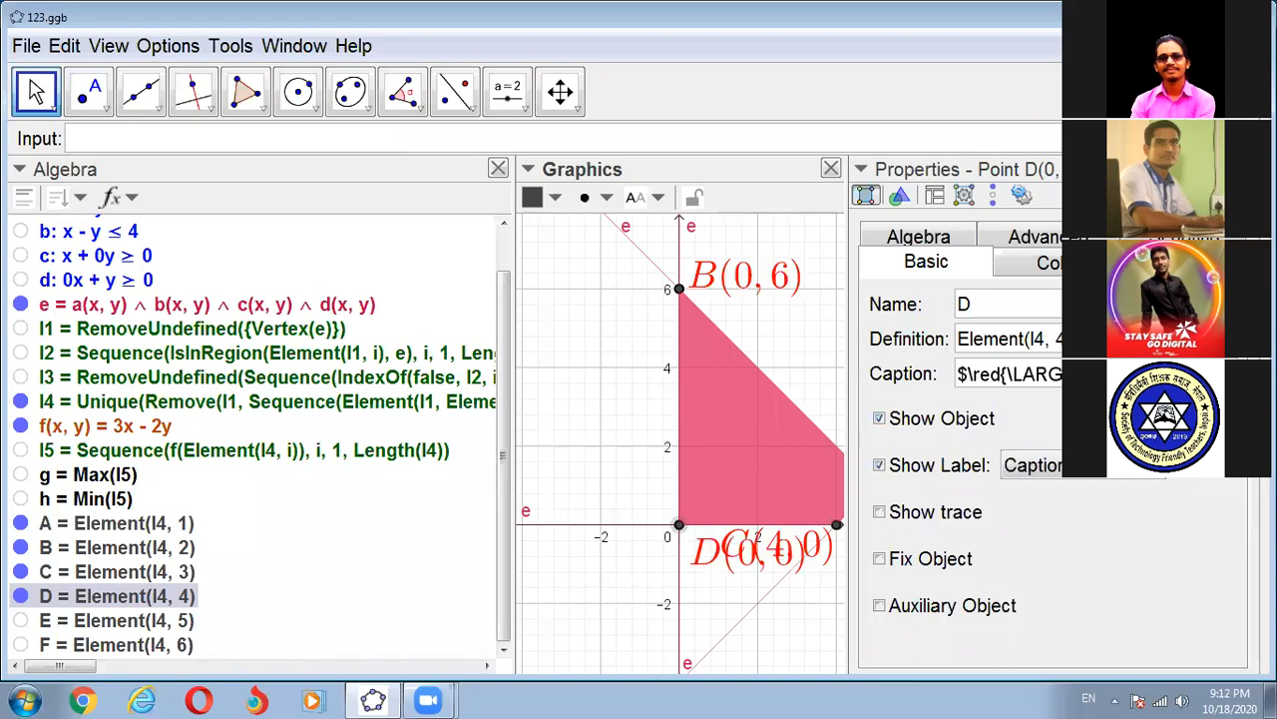
- Close the Properties view, shift point D's label clear of C's label, and bring point A's label close to its point
click(1246, 169)
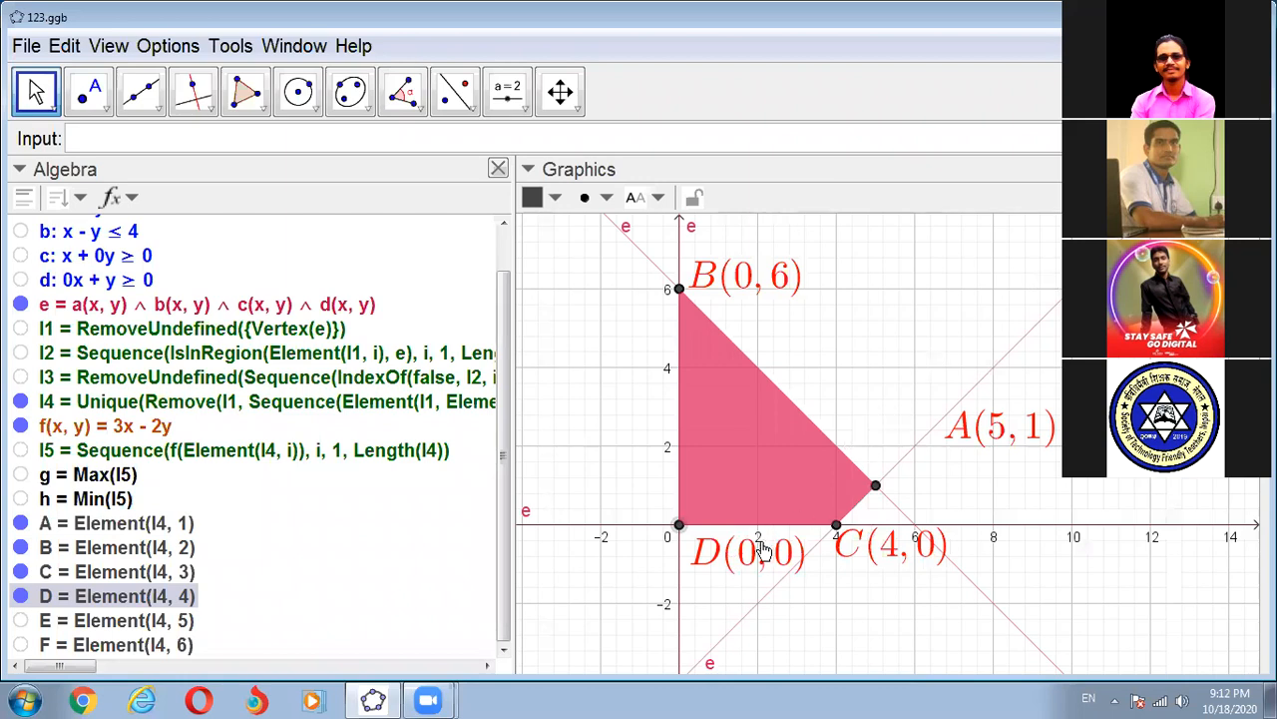
drag(727, 561, 657, 552)
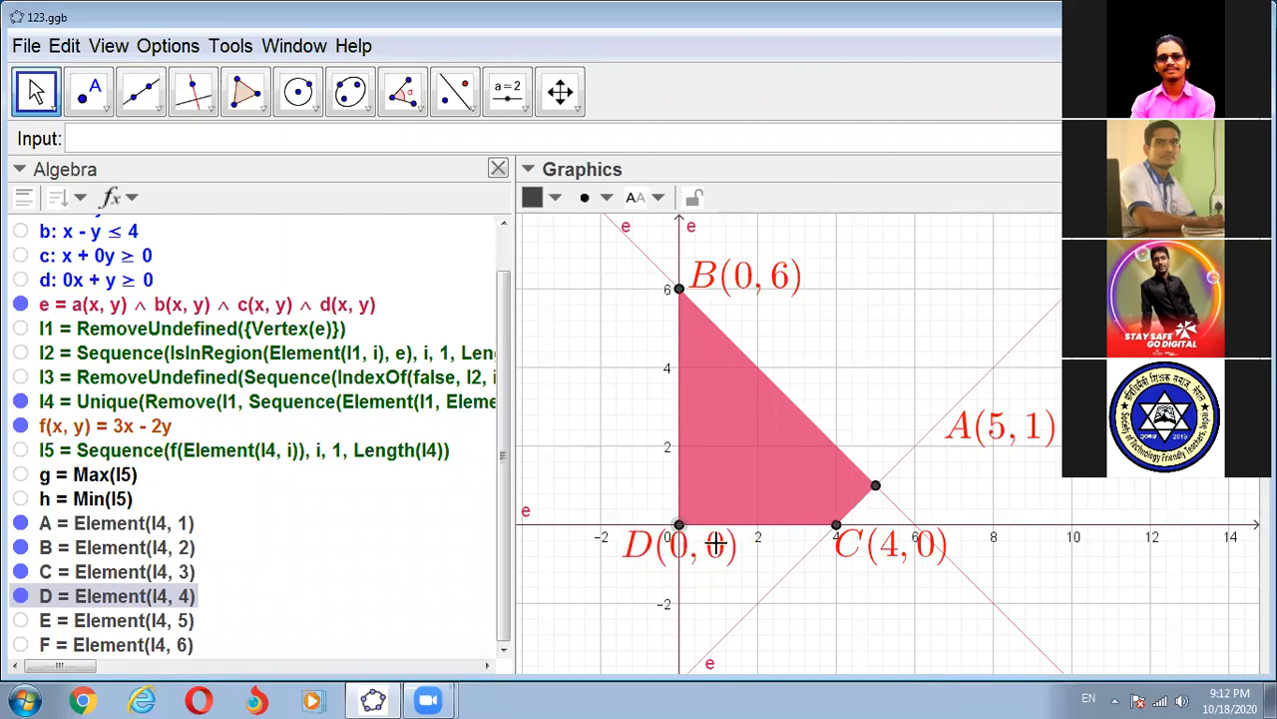
drag(1018, 430, 933, 470)
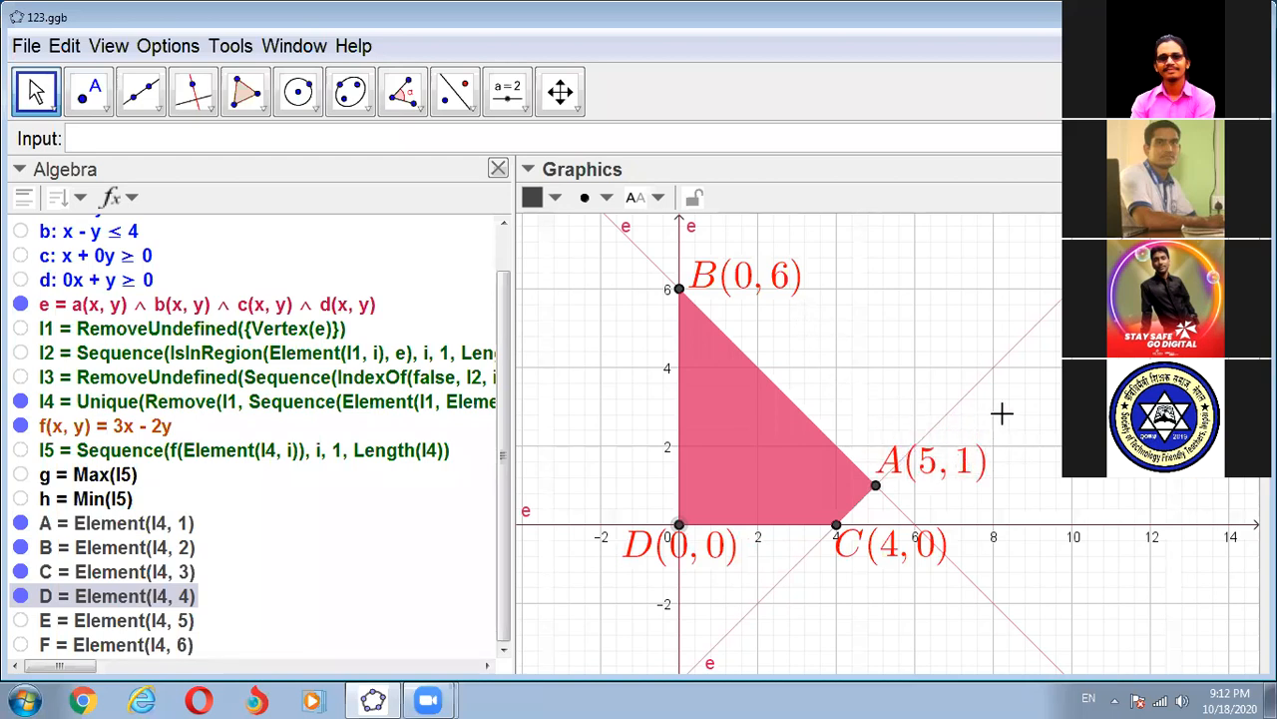
click(909, 315)
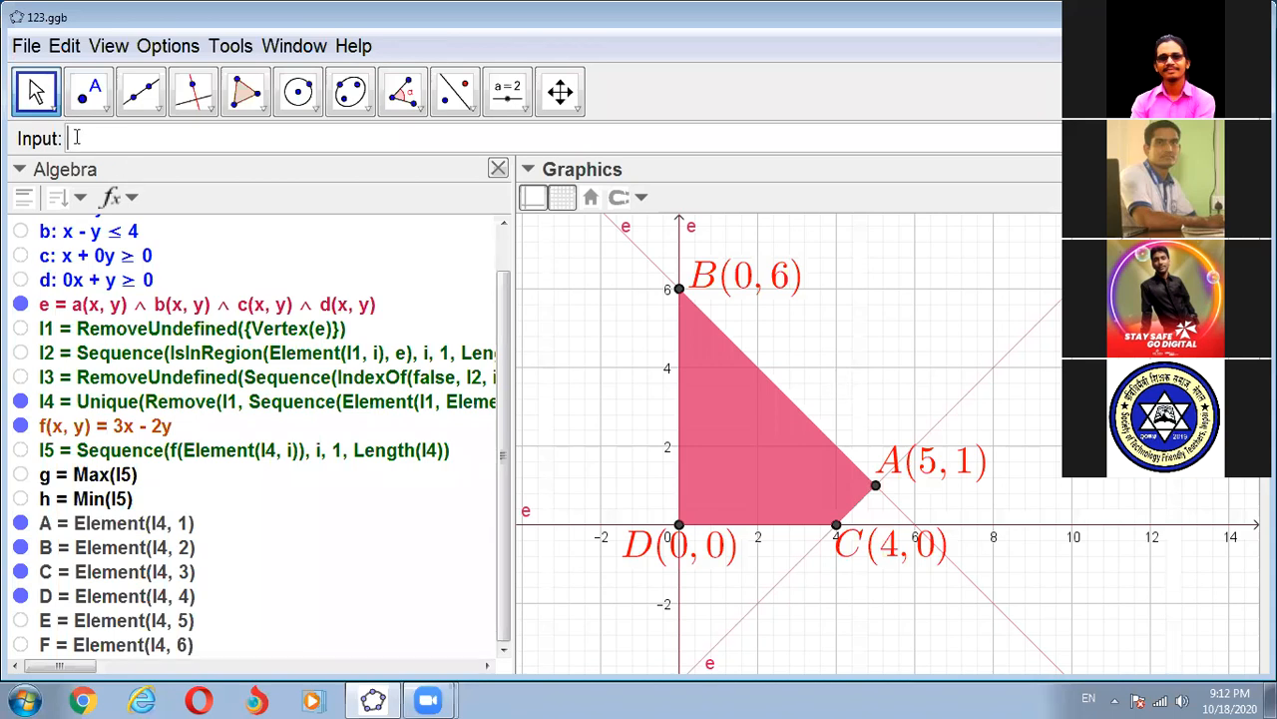
- Try to create a point on the feasible region with the command Point(e), and dismiss the error
text(poi)
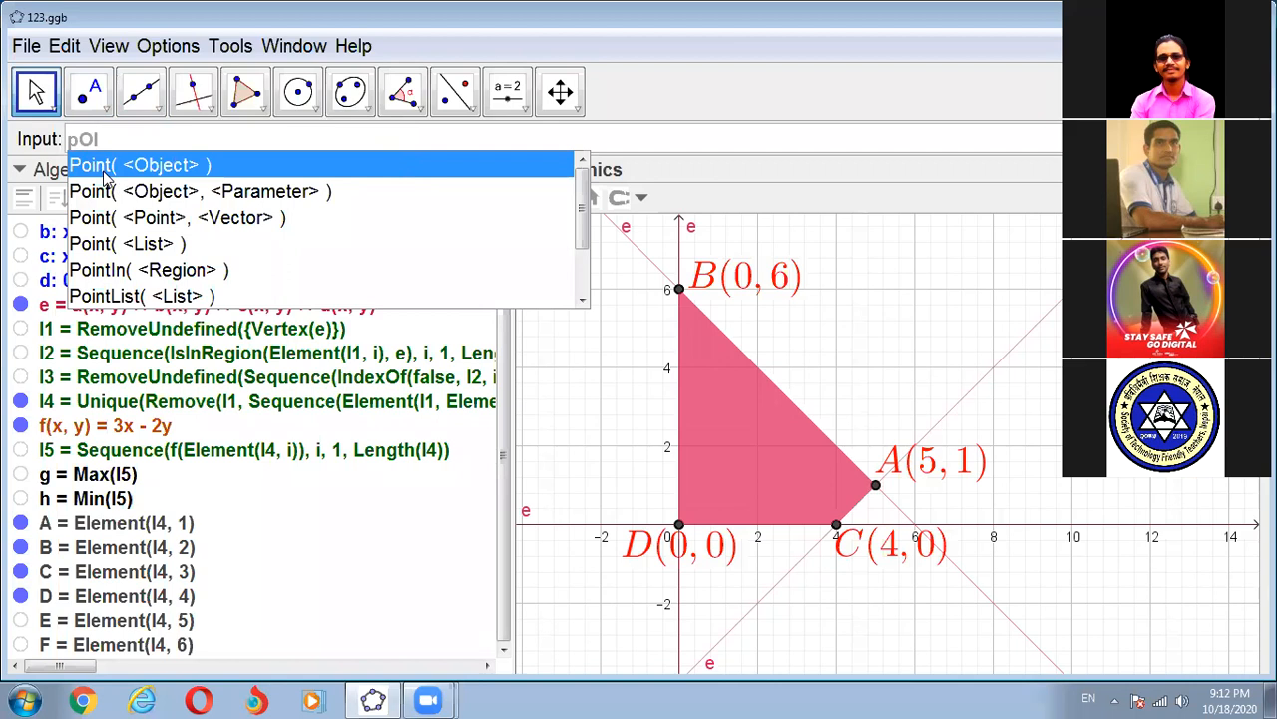
click(104, 173)
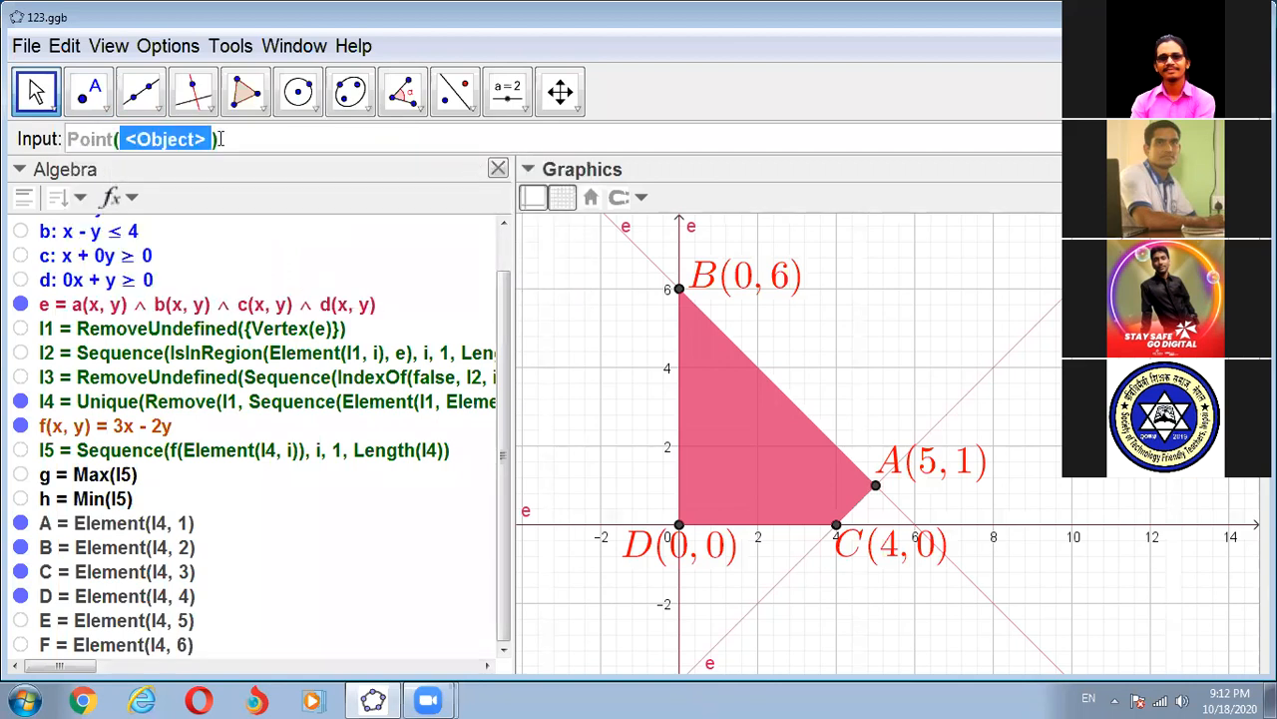
text(E)
key(BackSpace)
text(e)
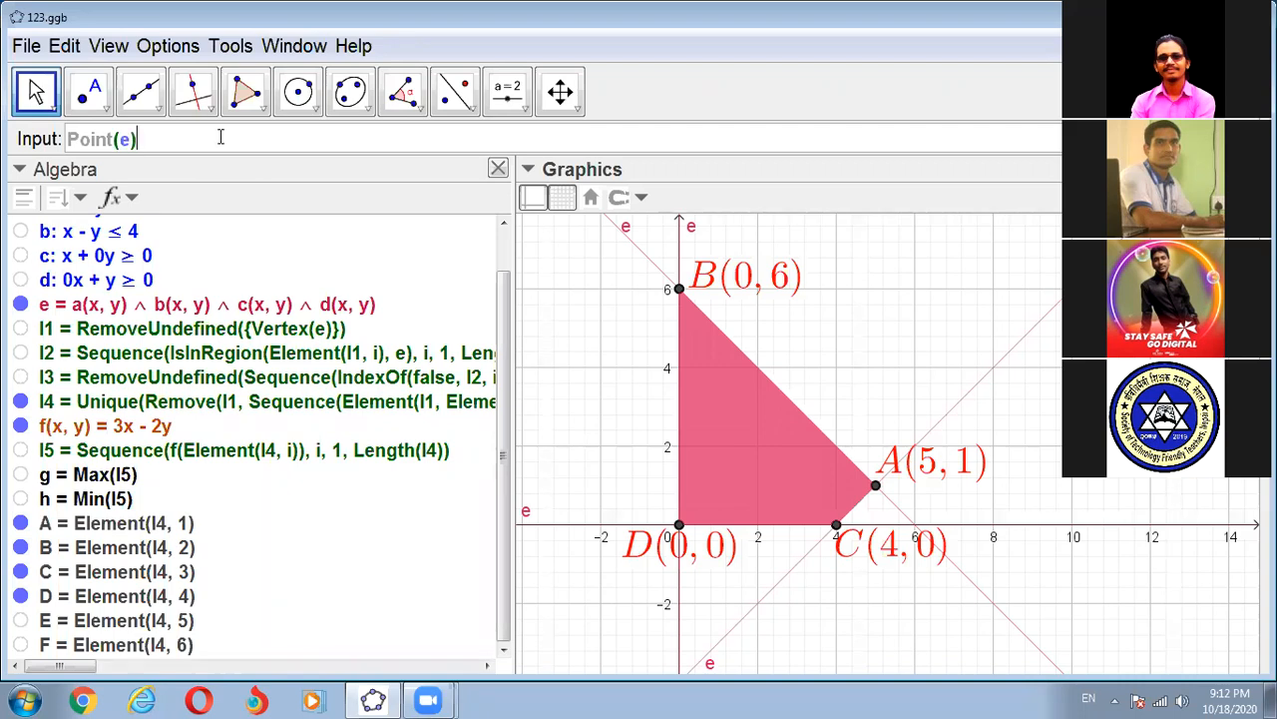
key(Return)
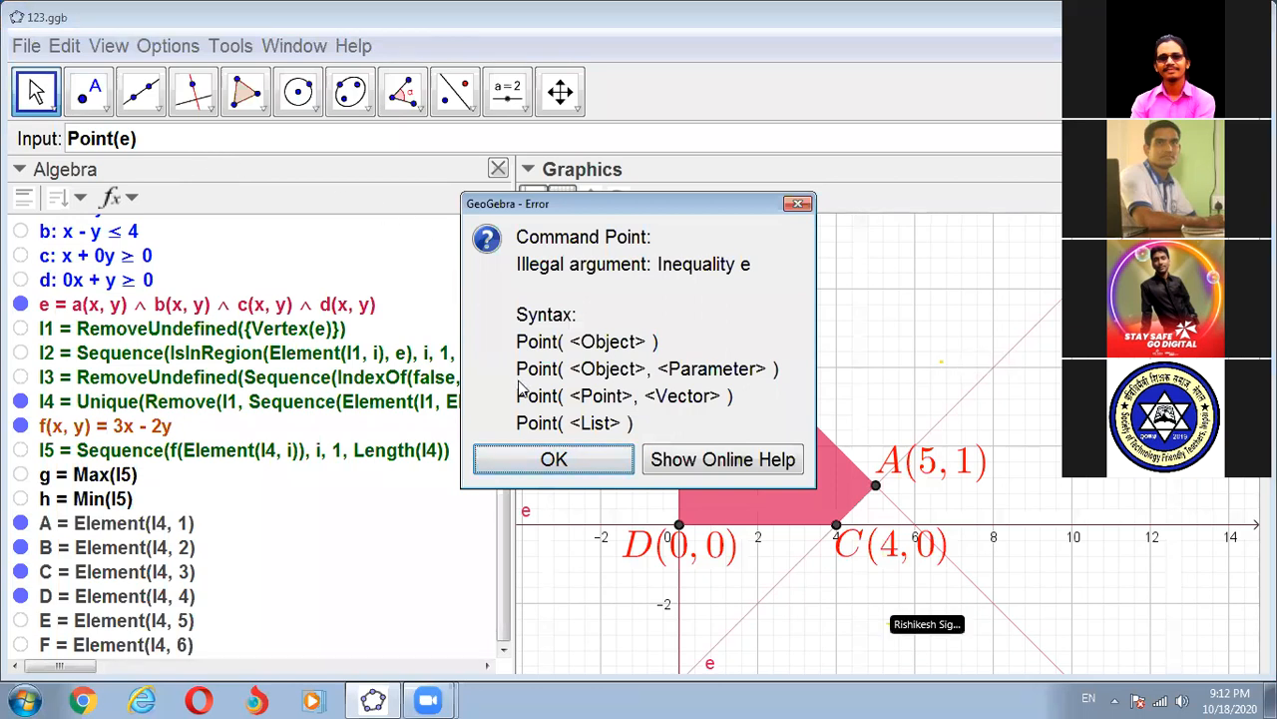
click(798, 204)
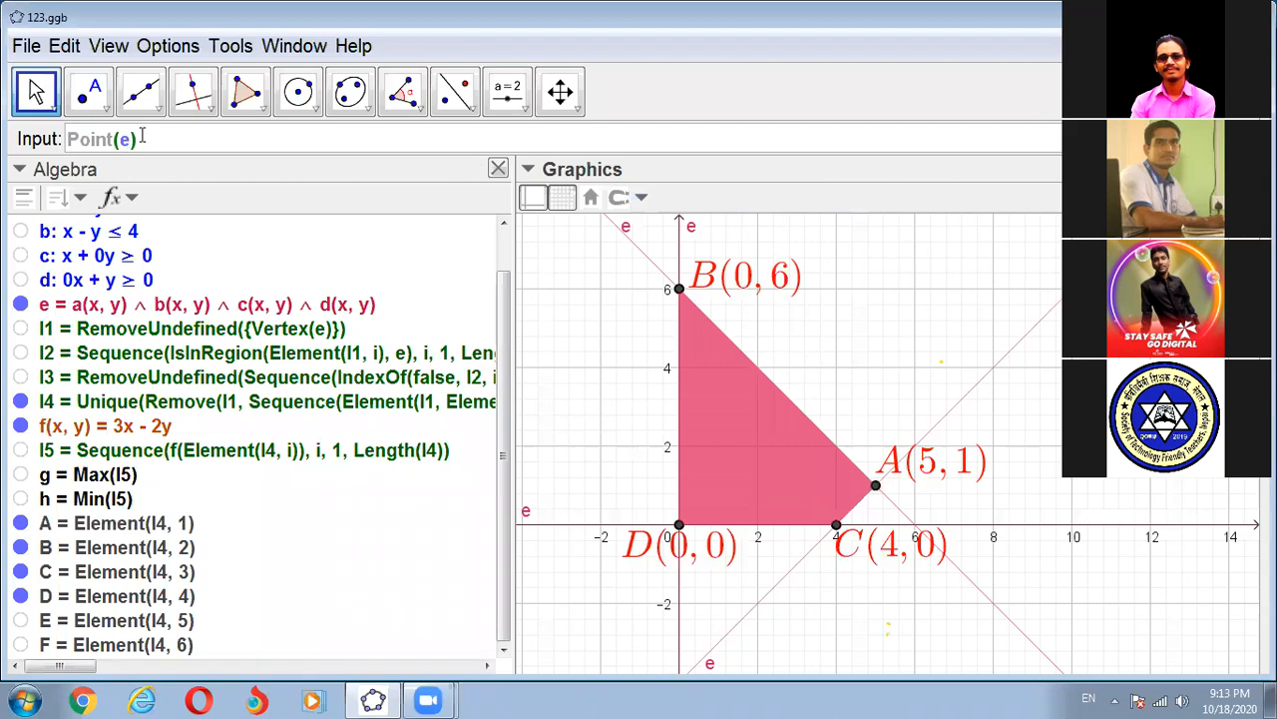
- Create a movable point restricted to the feasible region with the command PointIn(e)
key(BackSpace)
key(BackSpace)
key(BackSpace)
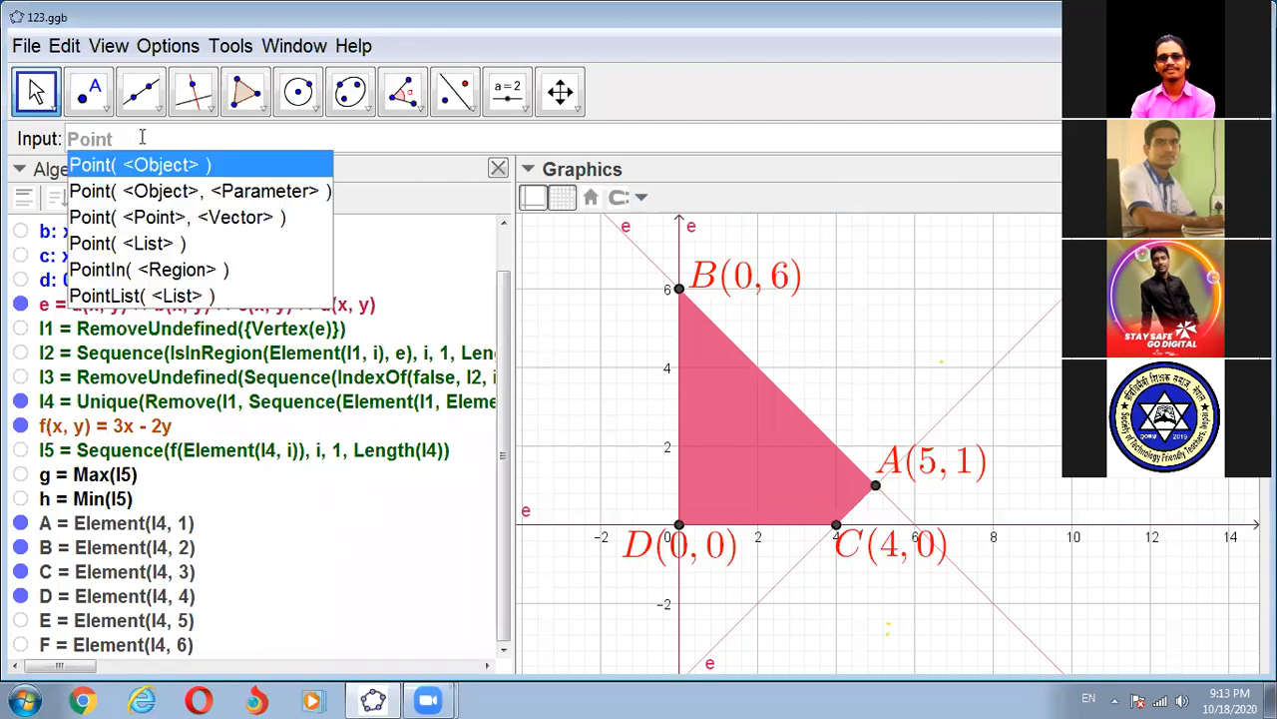
click(115, 270)
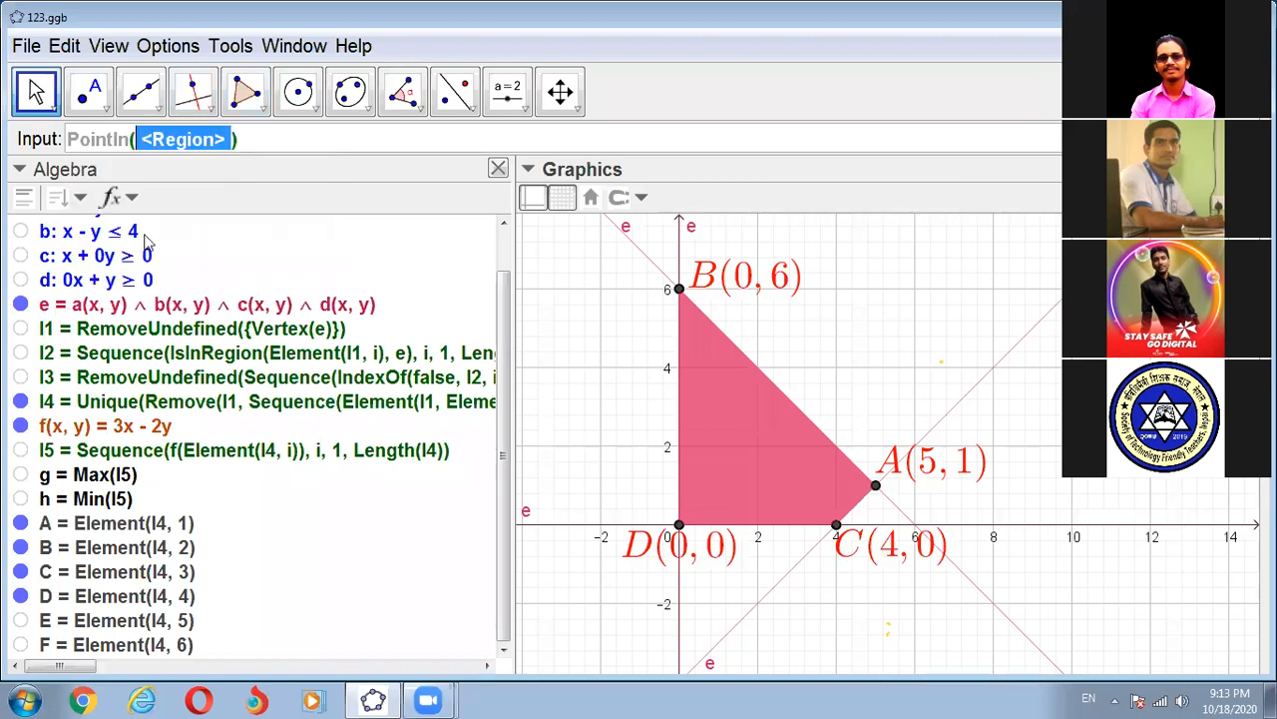
text(e)
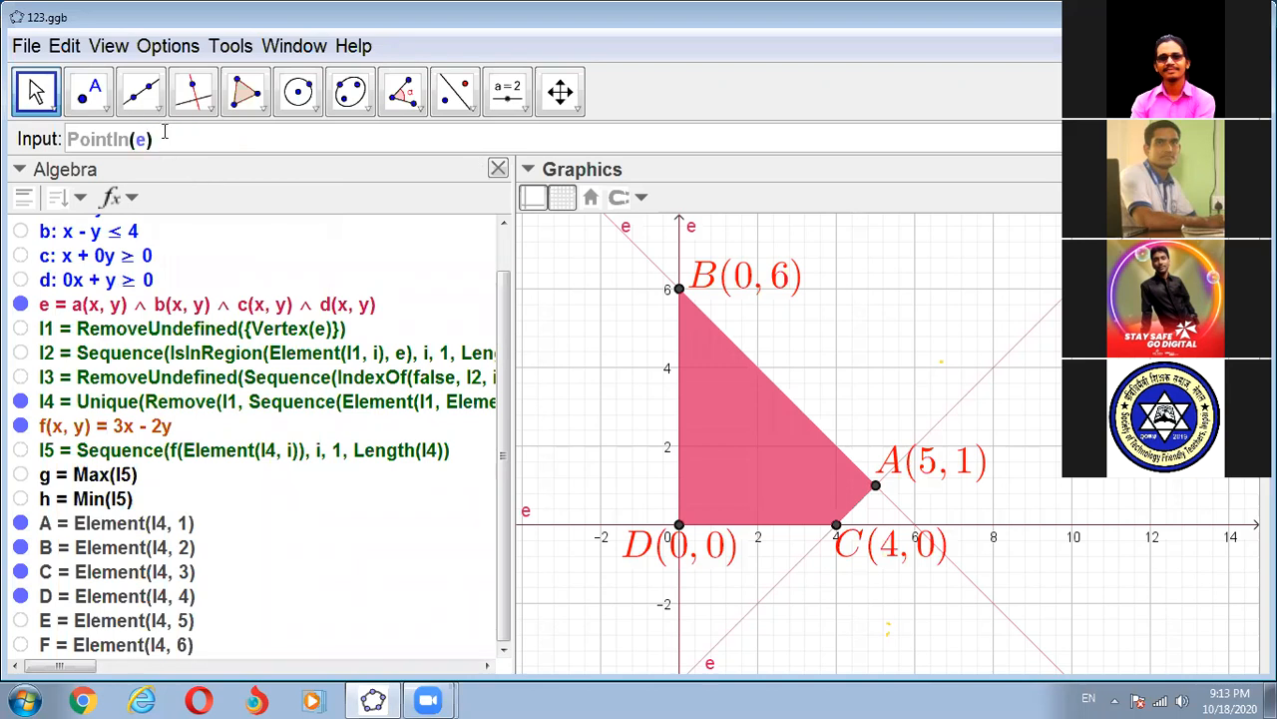
key(Return)
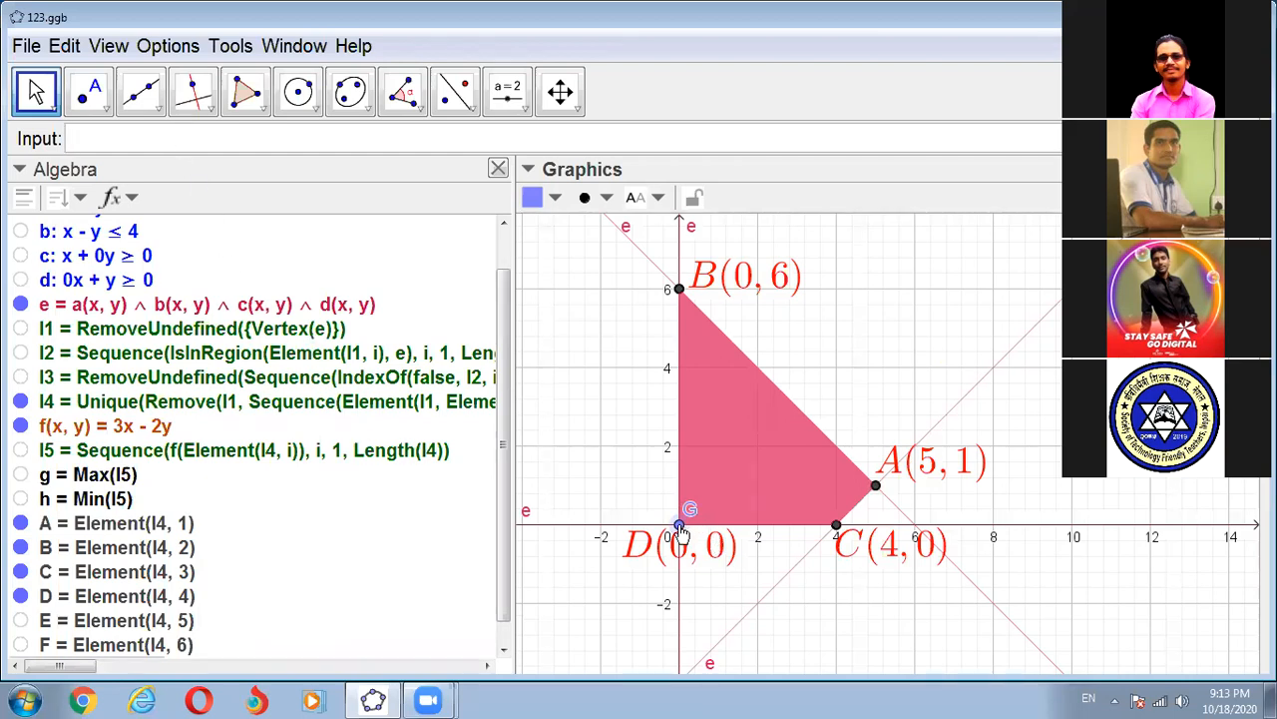
- Move point G off the origin and around the feasible region, leaving it inside at about (1.5, 3)
drag(680, 539, 783, 511)
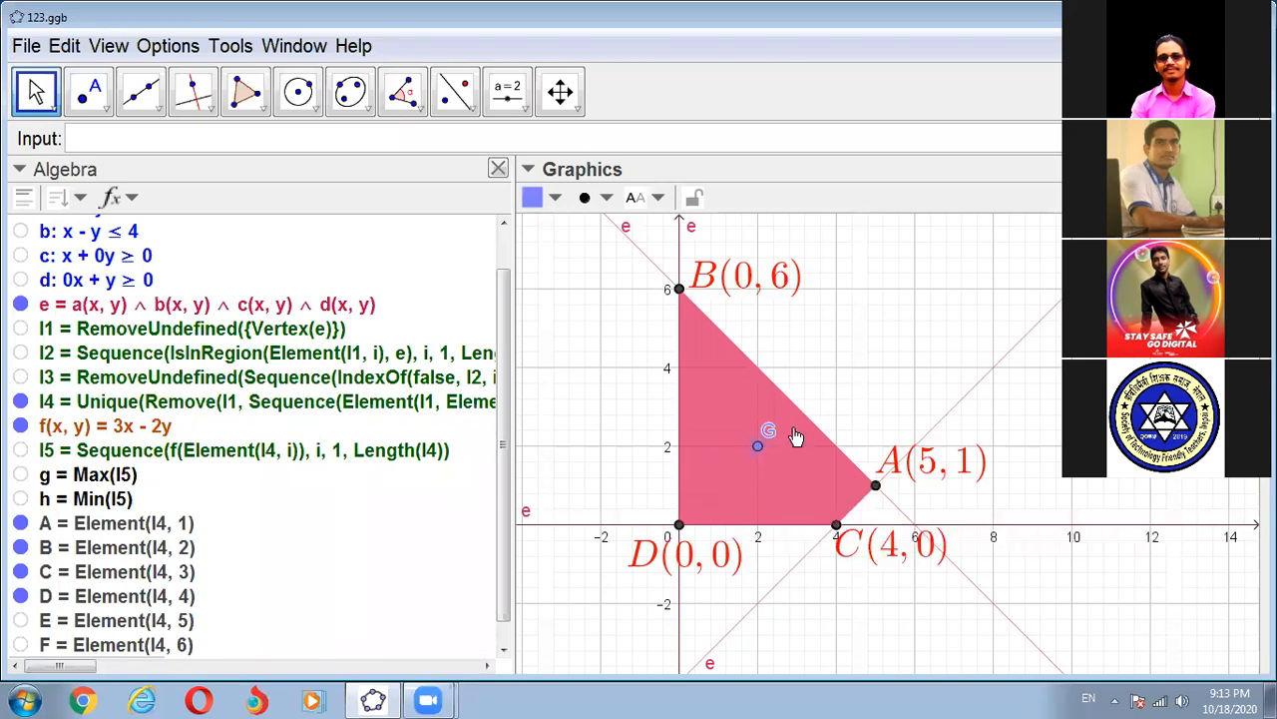
drag(873, 491, 765, 334)
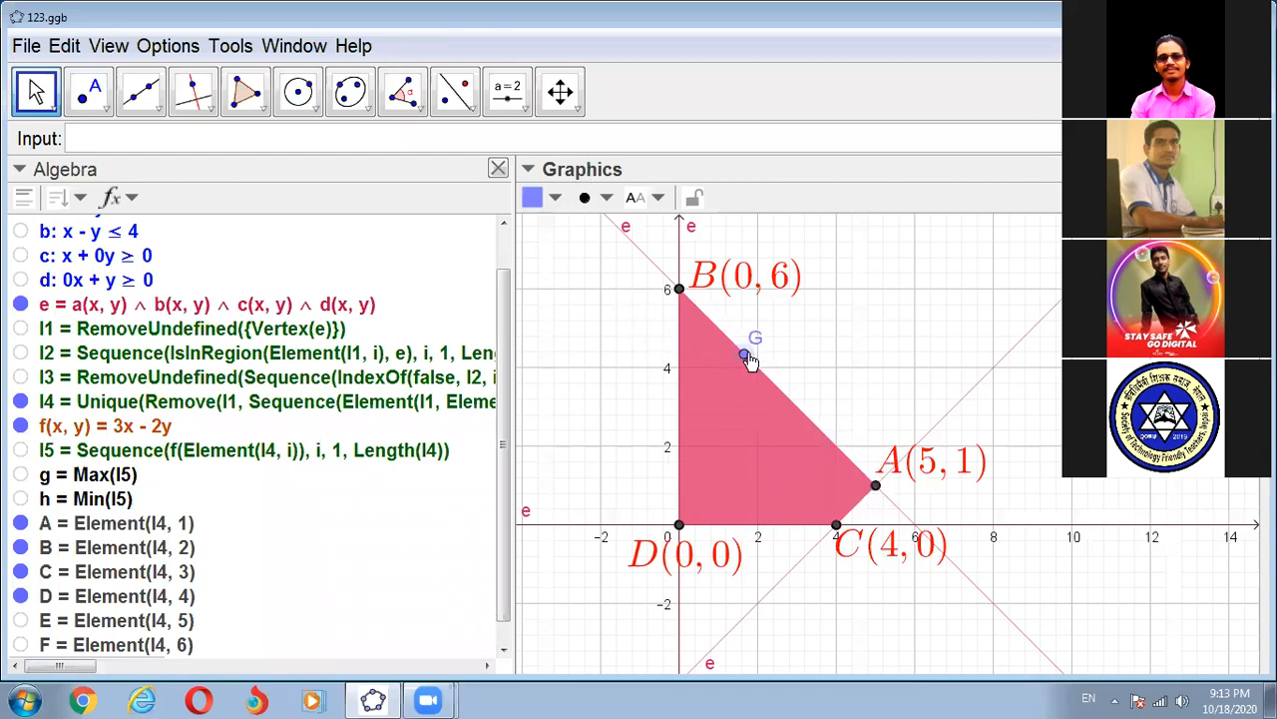
drag(689, 292, 740, 407)
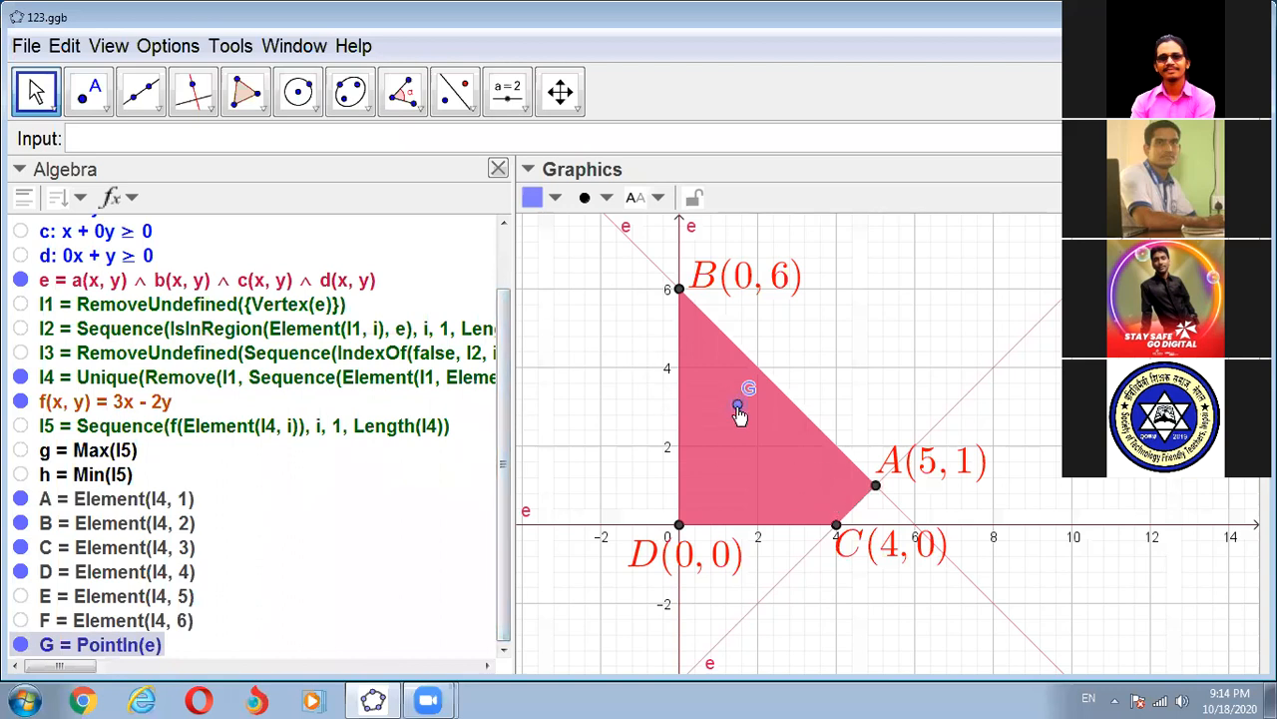
- Style point G as a larger blue hollow circle, move it to corner A and back inside the region at about (1, 3)
click(606, 201)
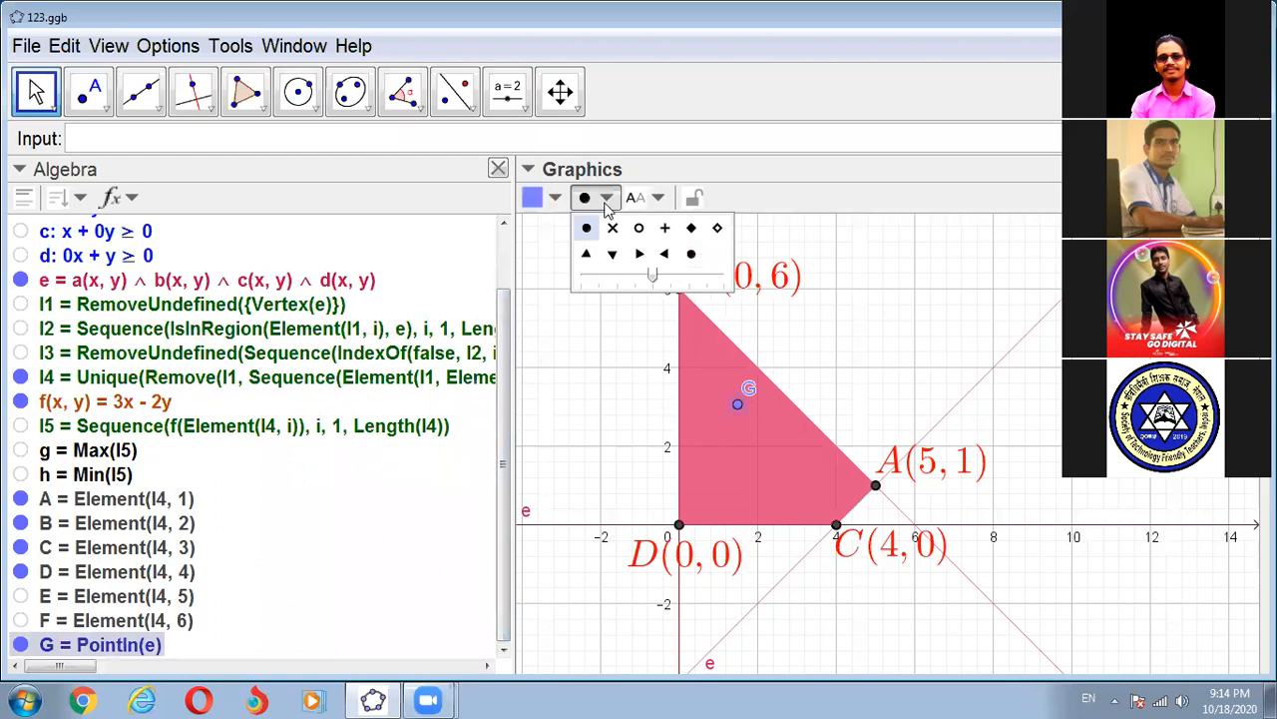
click(639, 228)
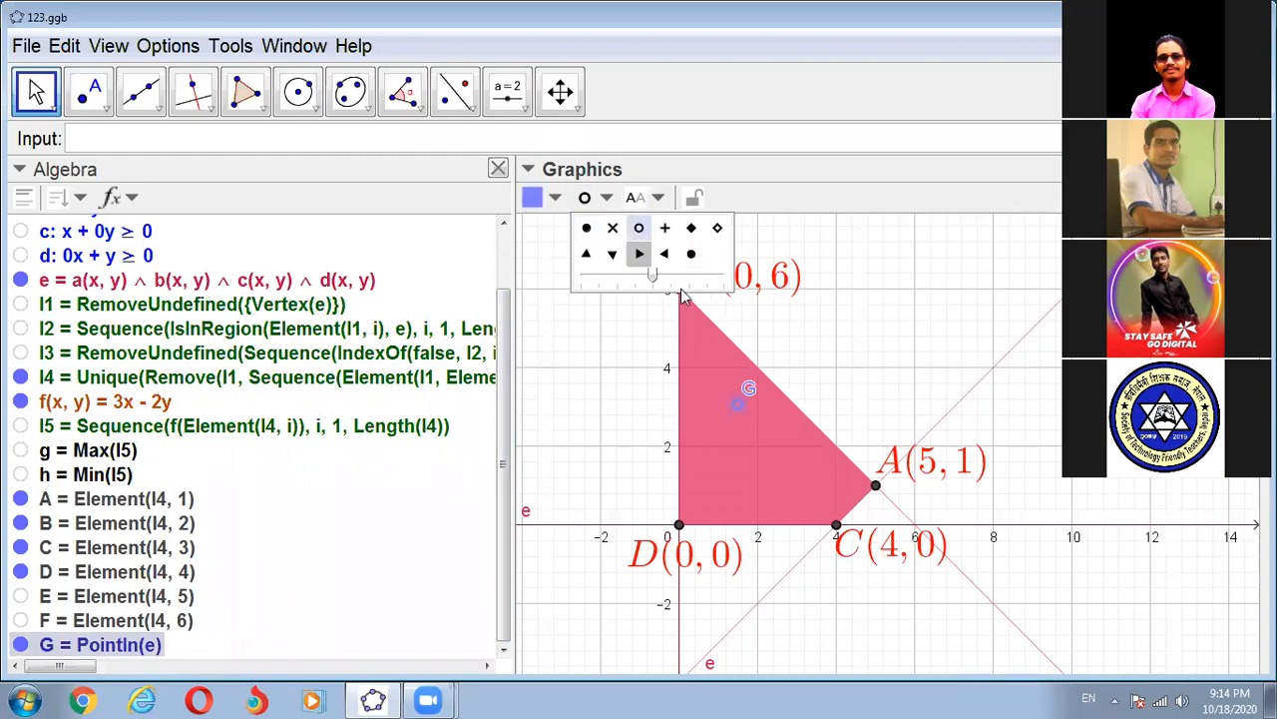
click(709, 277)
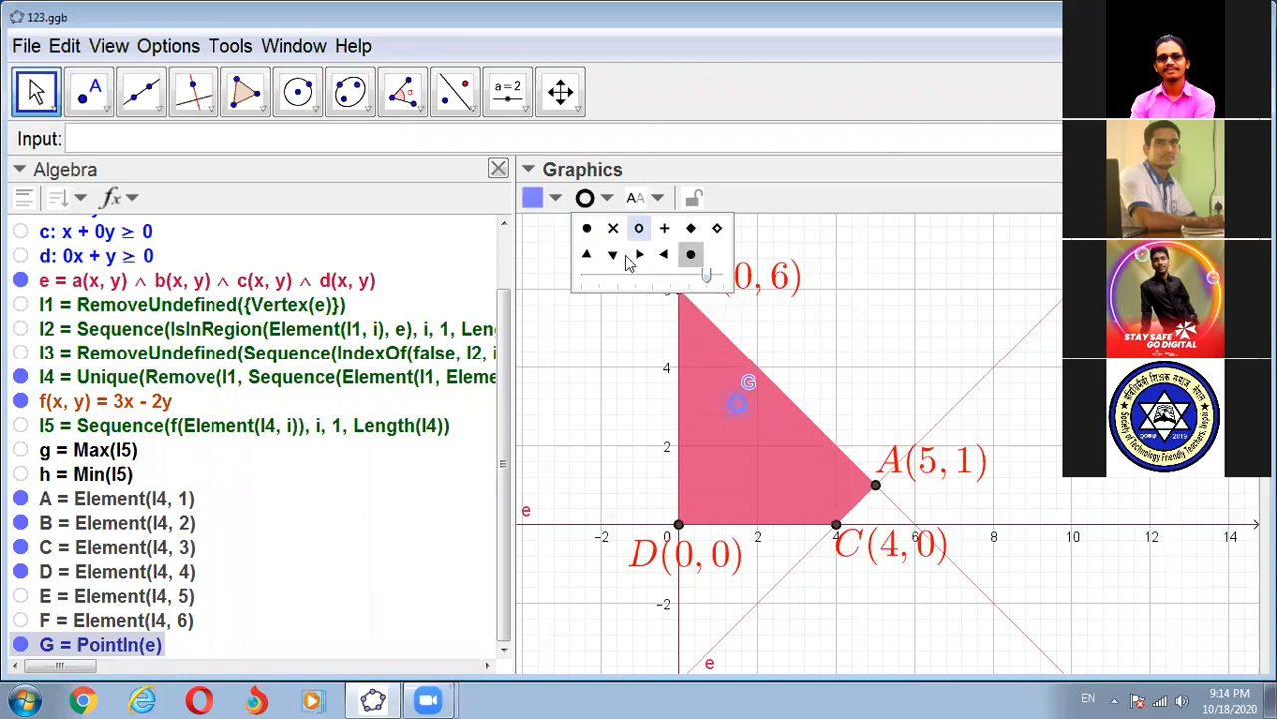
click(557, 198)
click(532, 229)
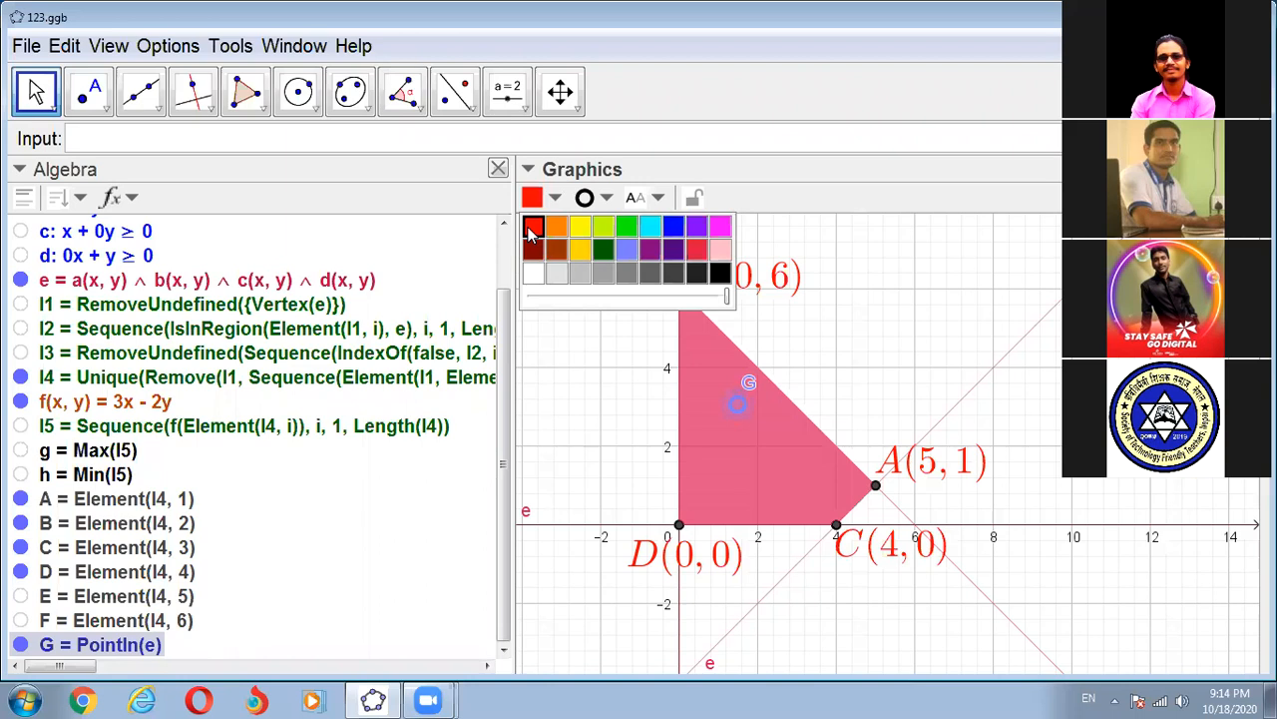
click(675, 227)
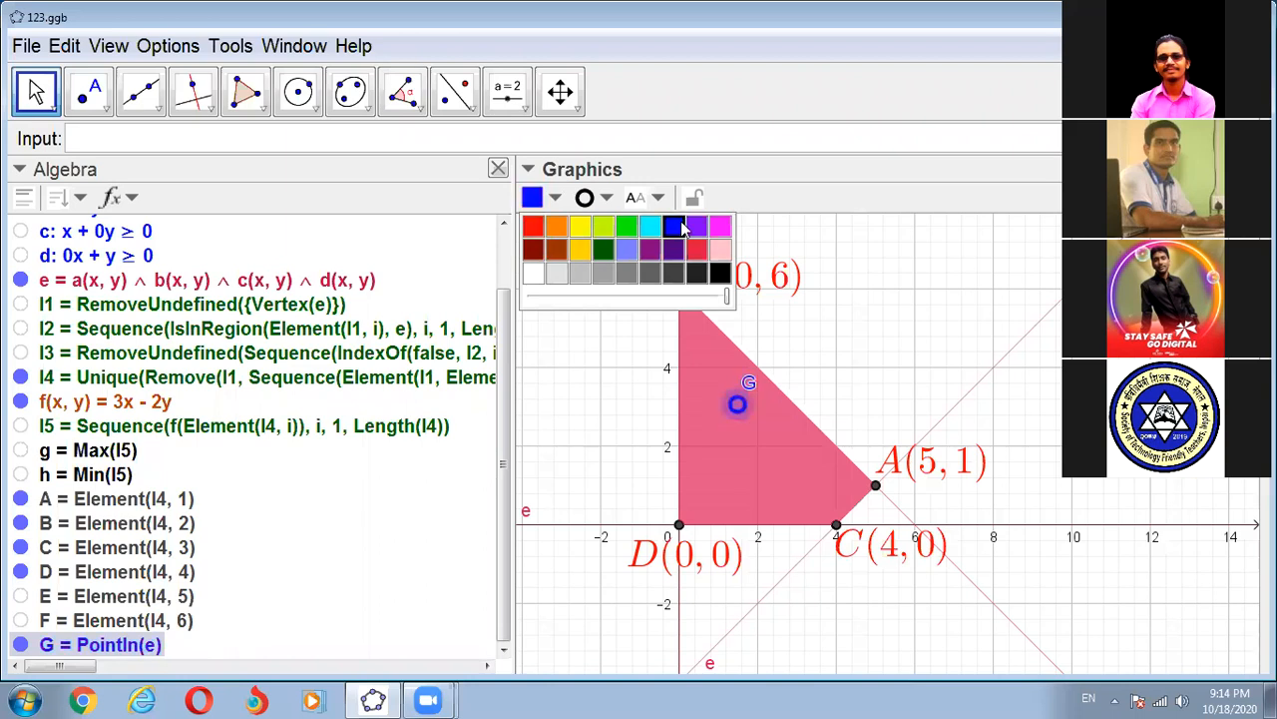
click(596, 351)
drag(737, 409, 876, 489)
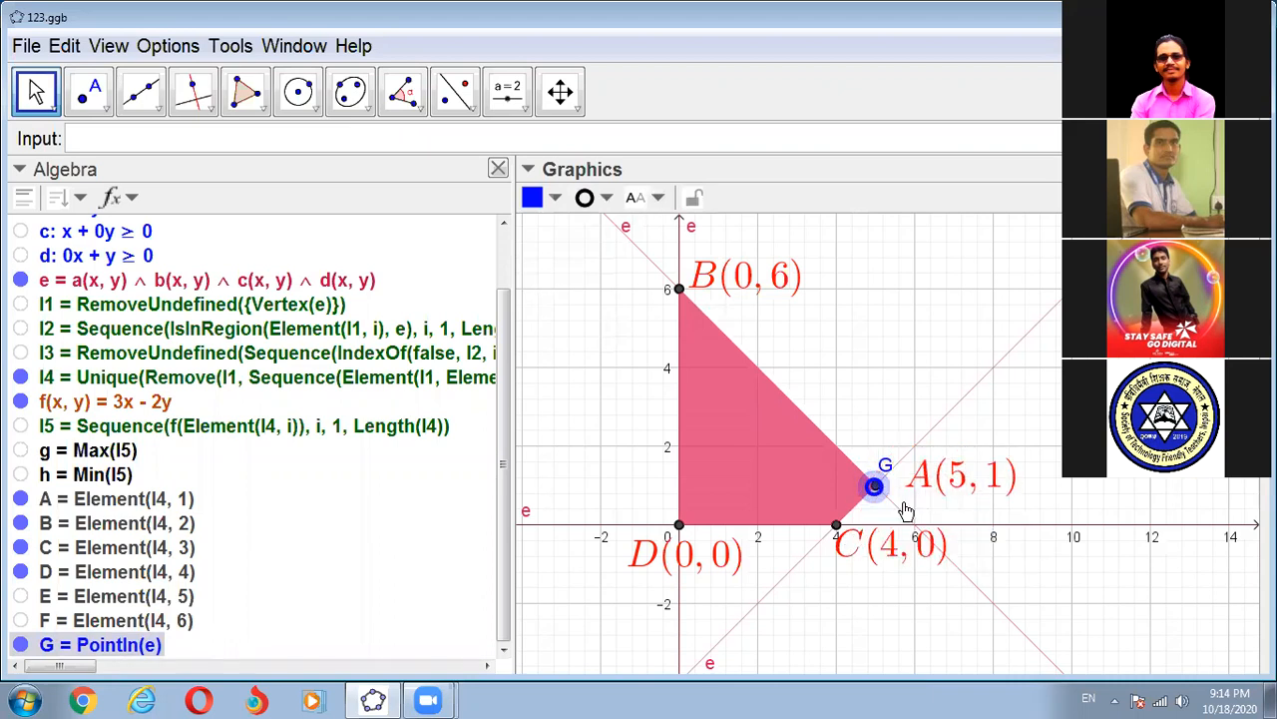
drag(875, 487, 727, 421)
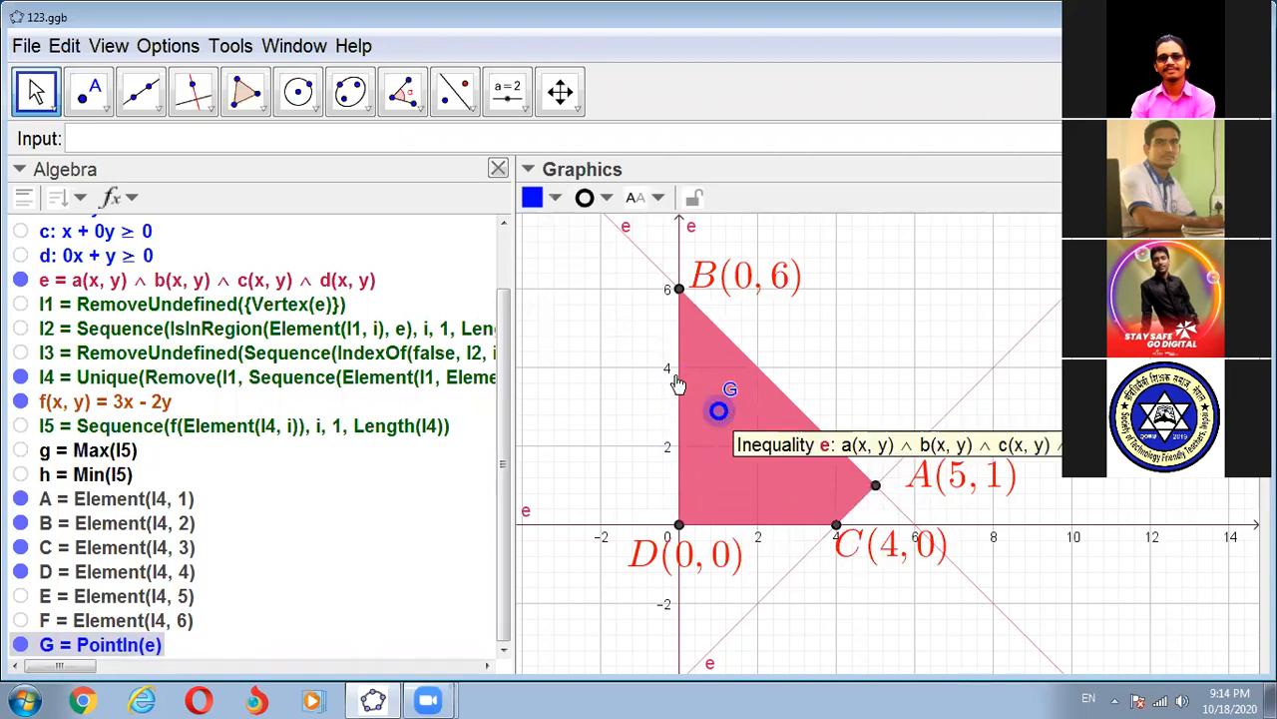
- Evaluate the objective function at the movable point by entering f(G)
click(84, 140)
text(f()
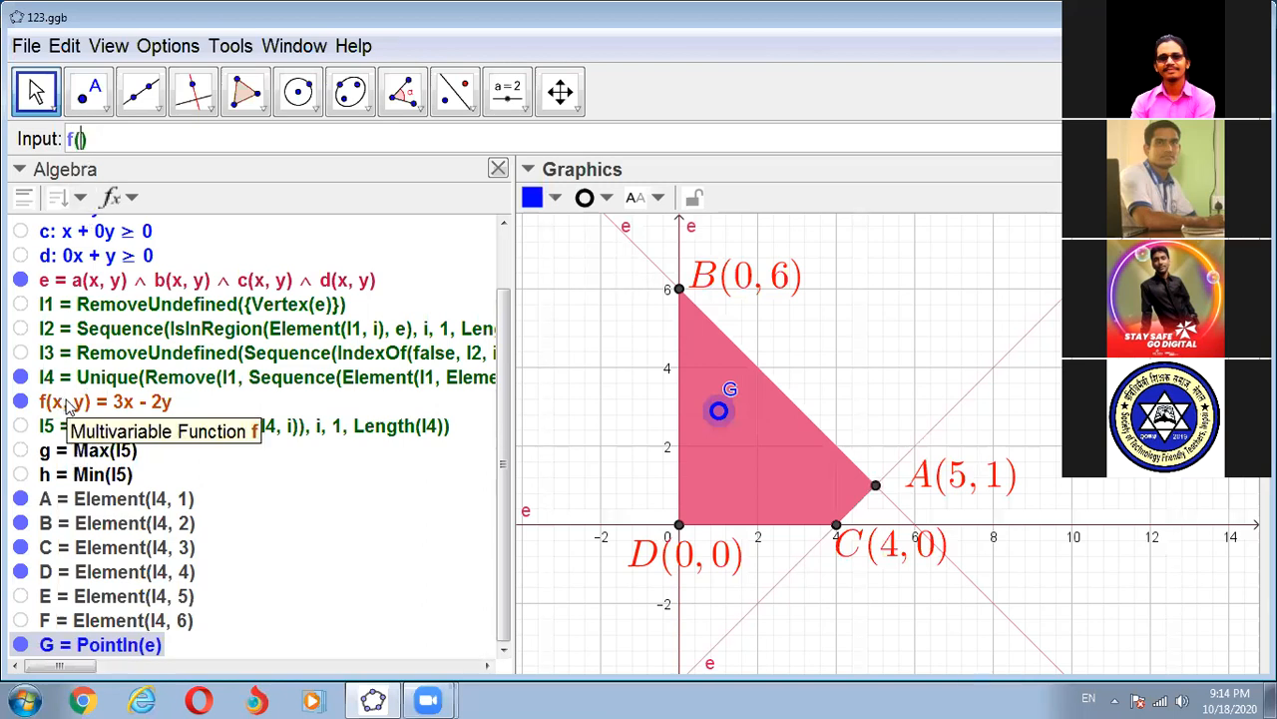
text(G)
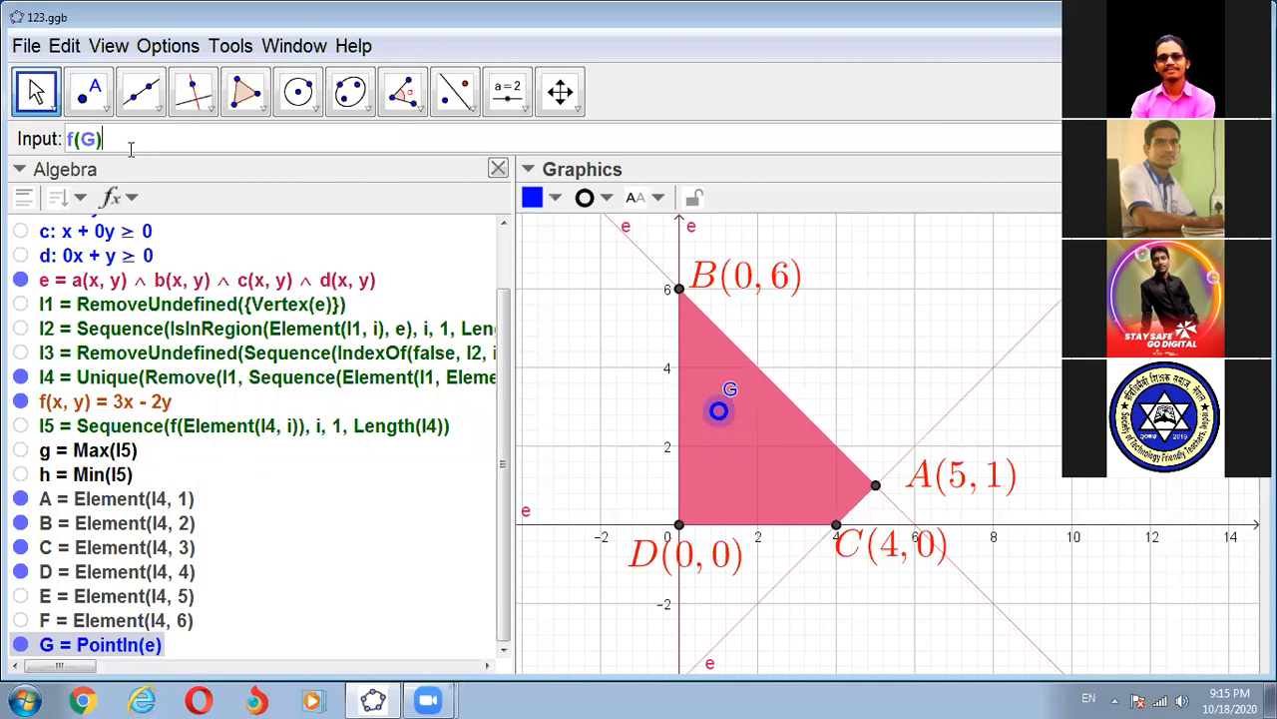
key(Return)
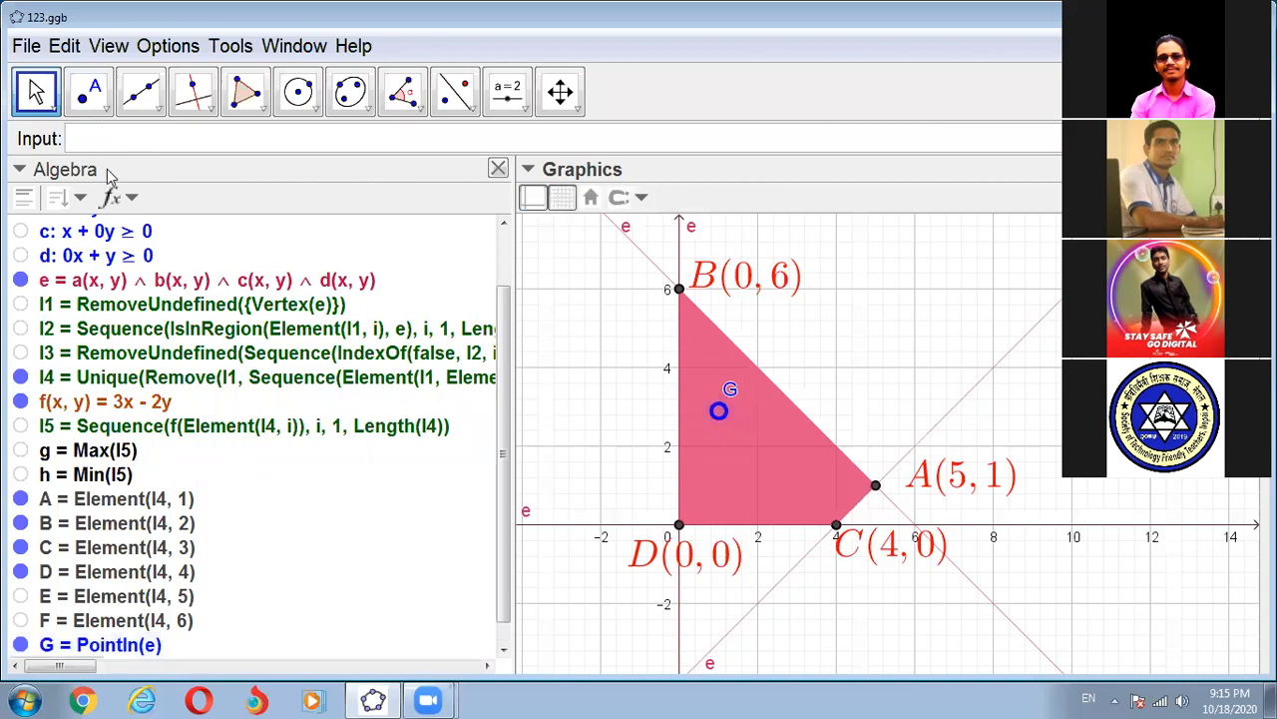
- Move point G within the feasible region to about (2.5, 1)
scroll(219, 419, down, 1)
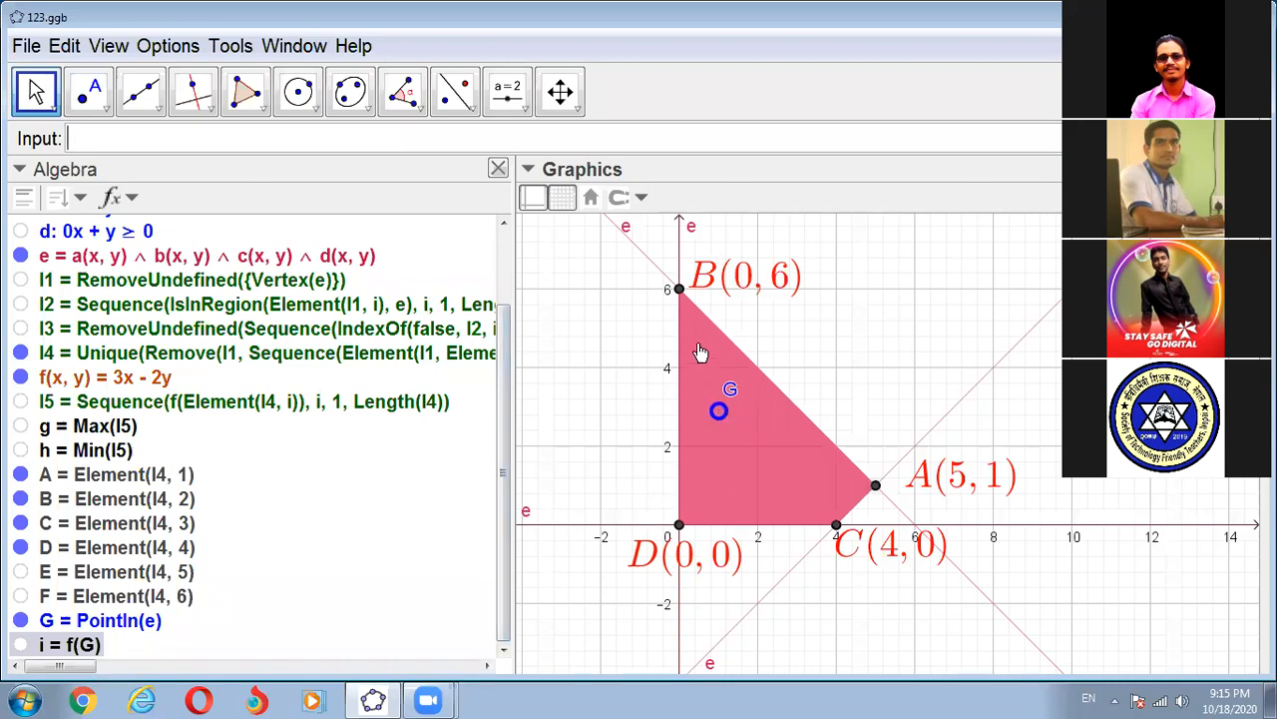
drag(718, 411, 761, 488)
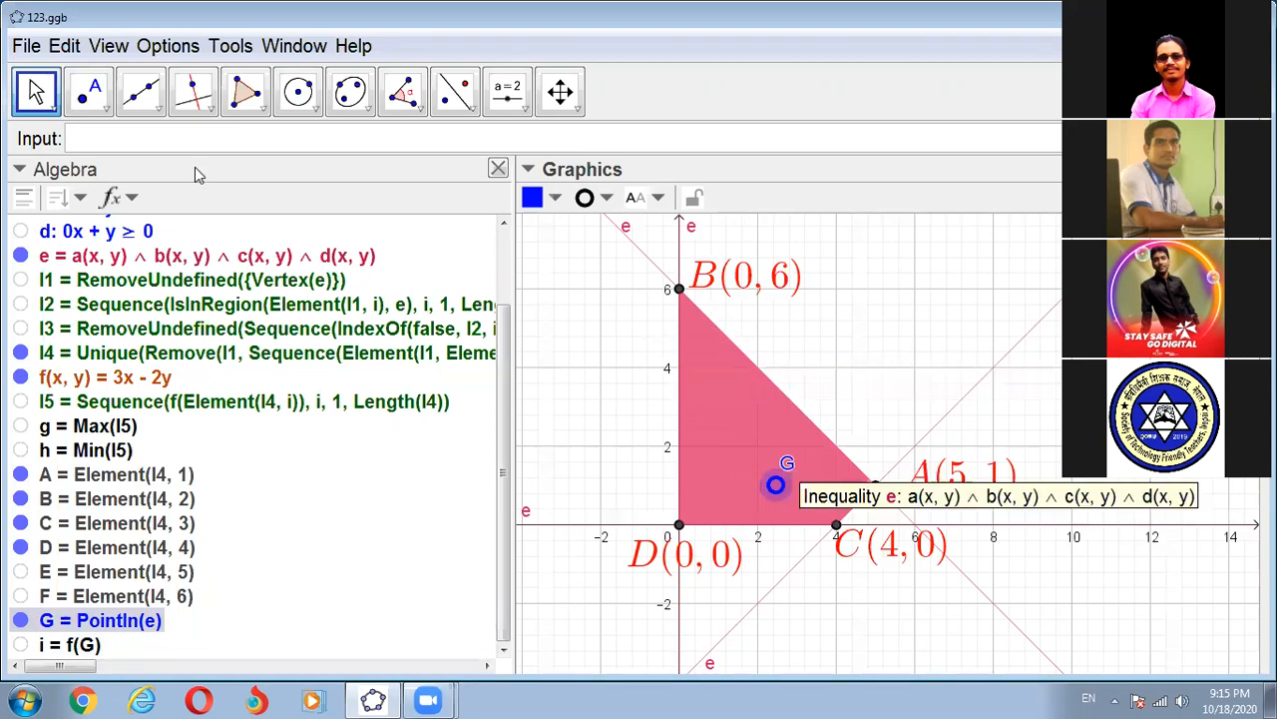
- Define the objective line through point G with the equation 3(x - x(G)) - 2(y - y(G)) = 0
click(80, 140)
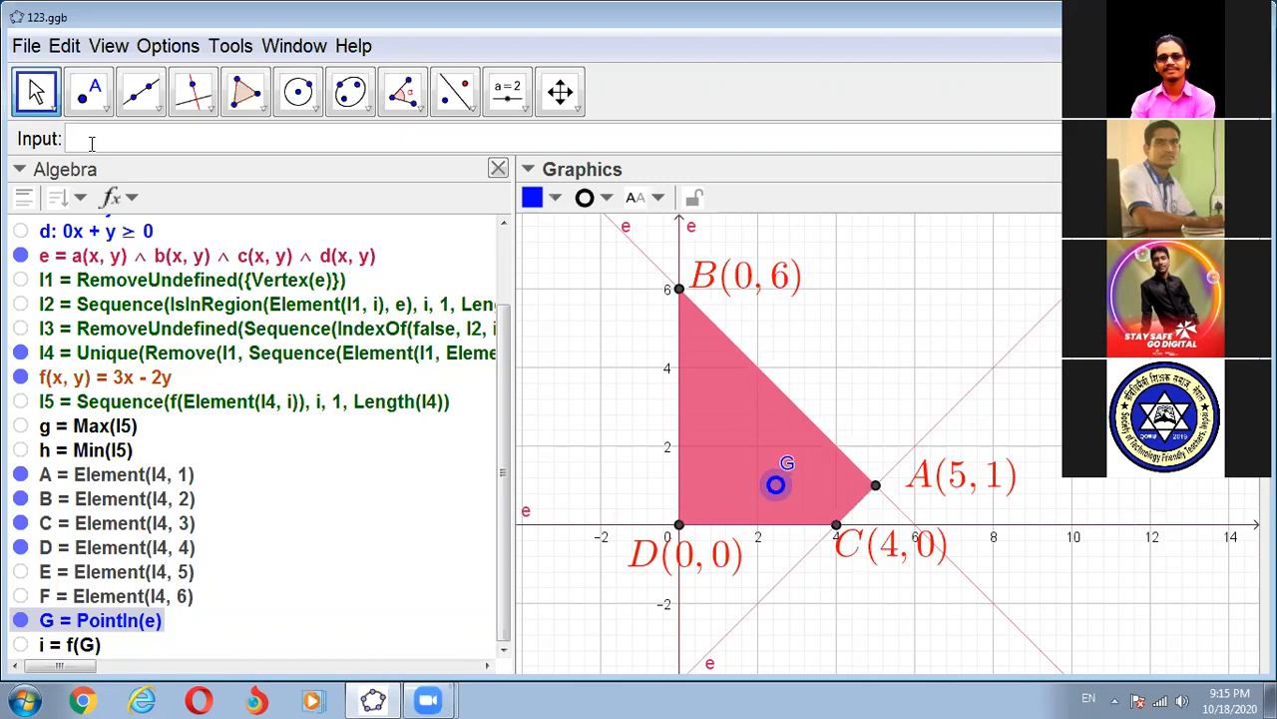
text(3(x -)
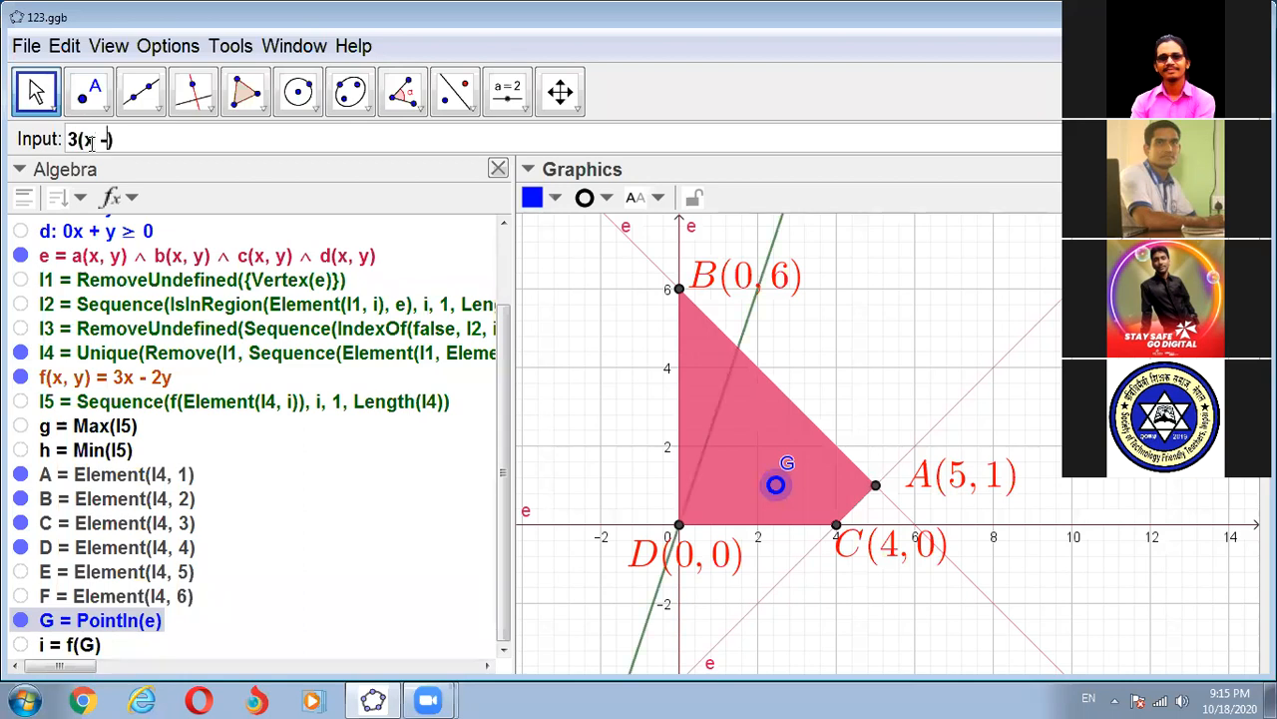
text( x()
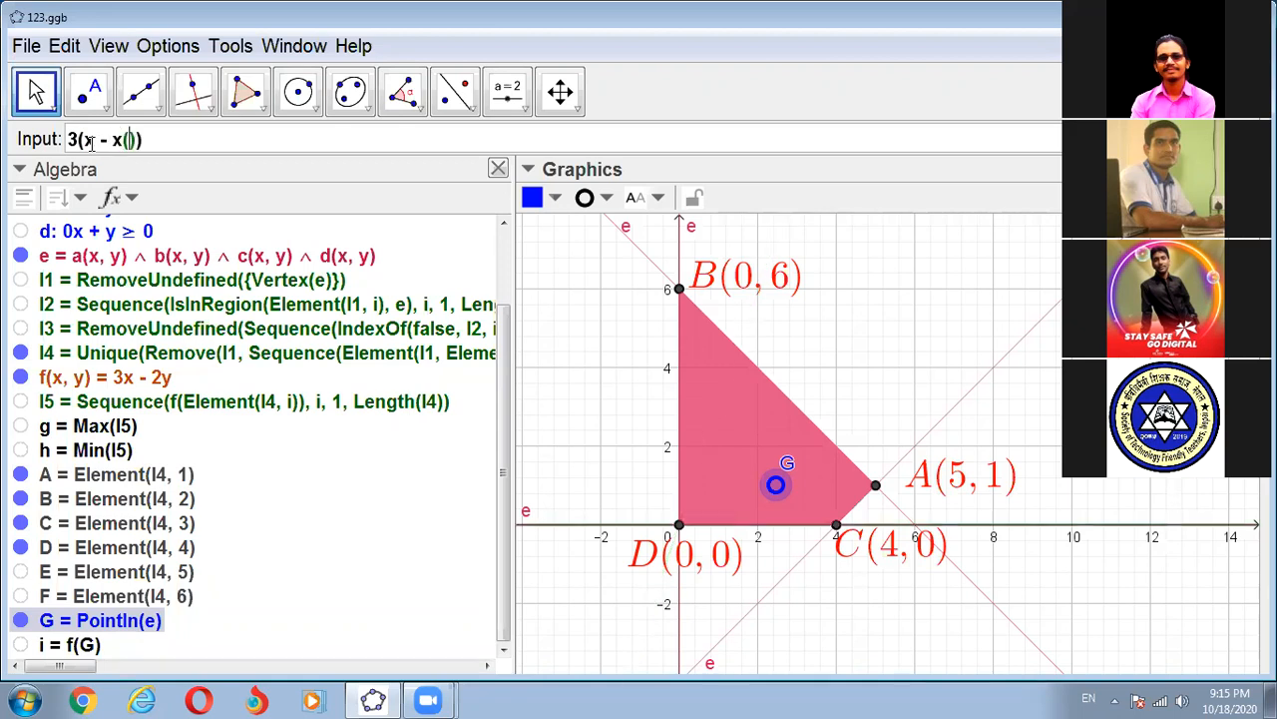
text(G)
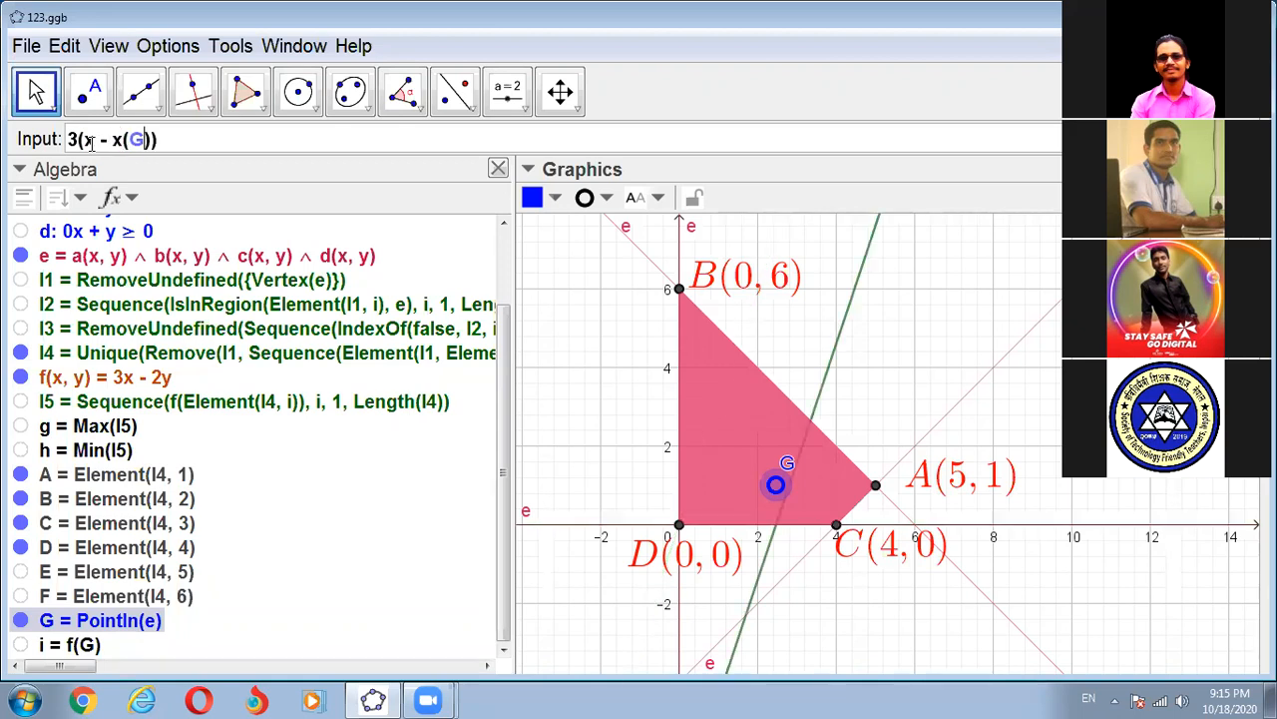
key(Right)
key(Right)
text(- 2)
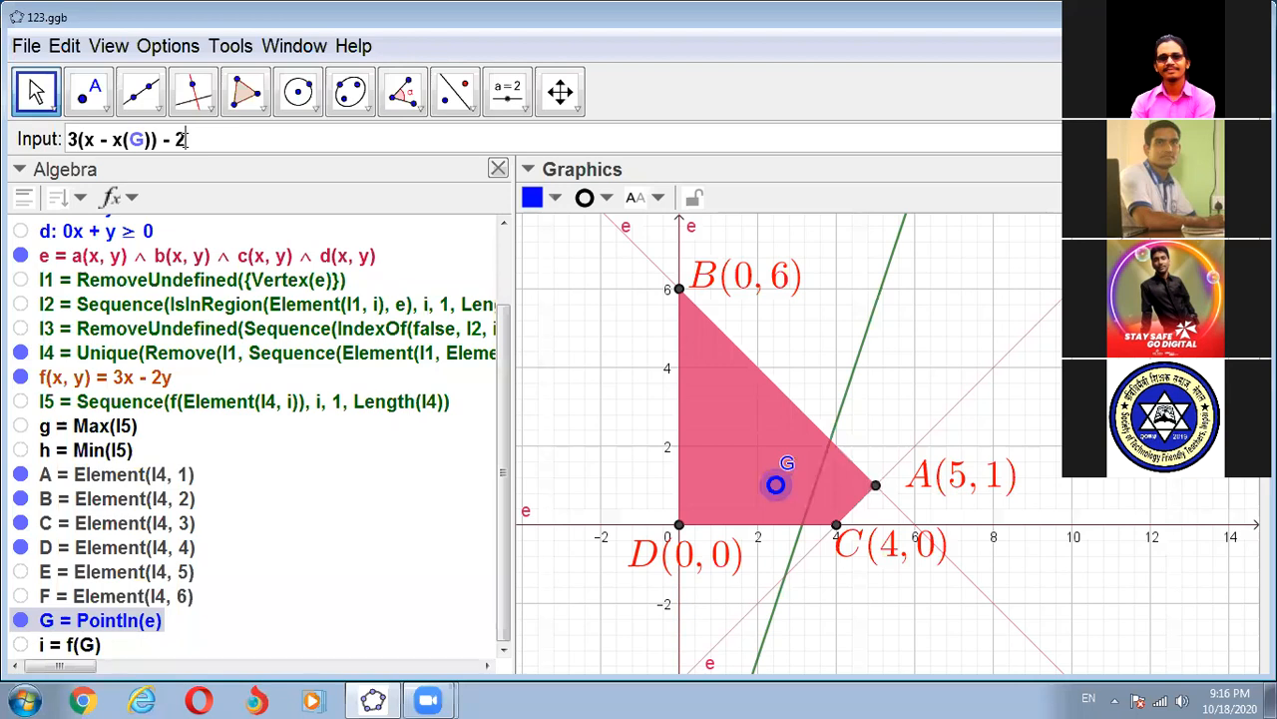
text((y - )
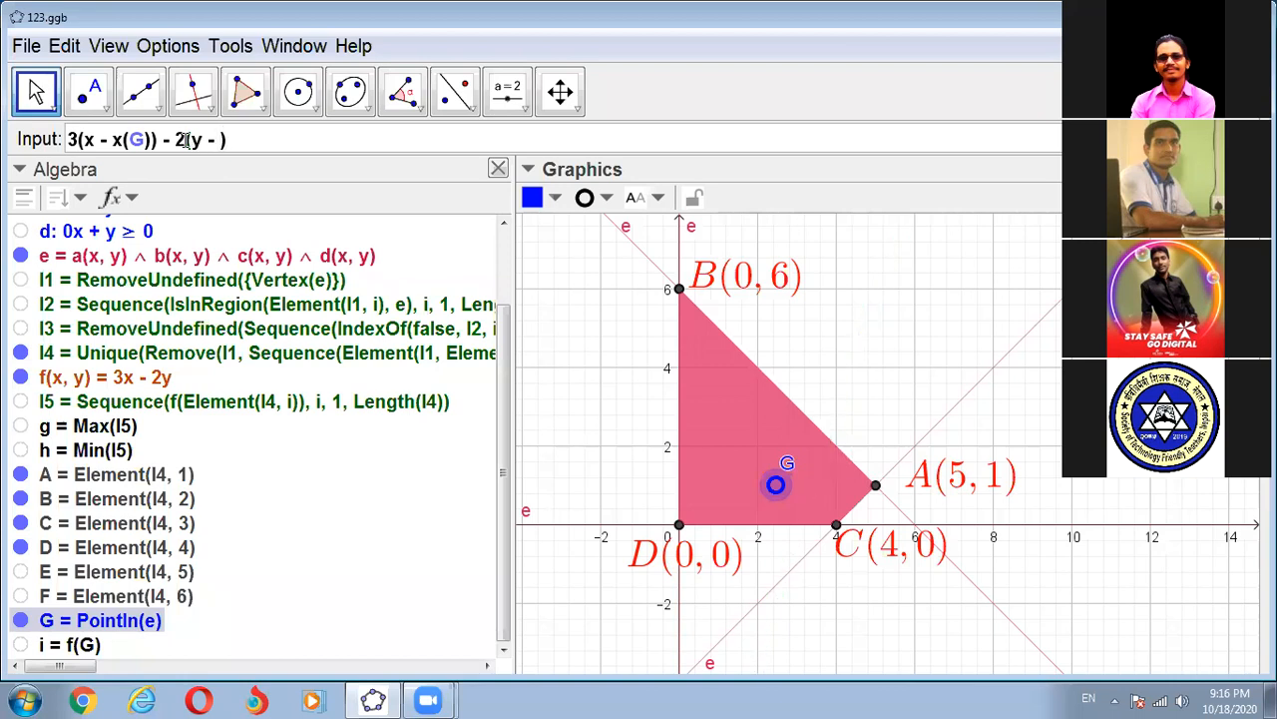
text(y(G)))
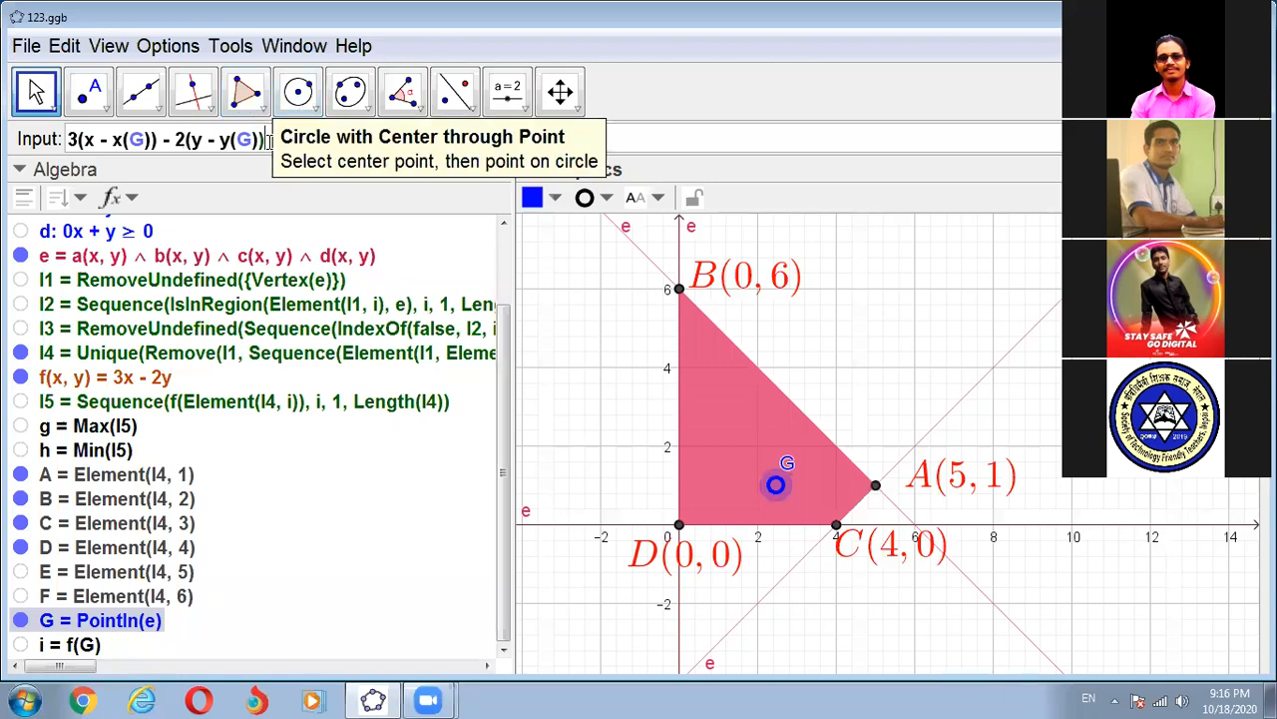
text(=)
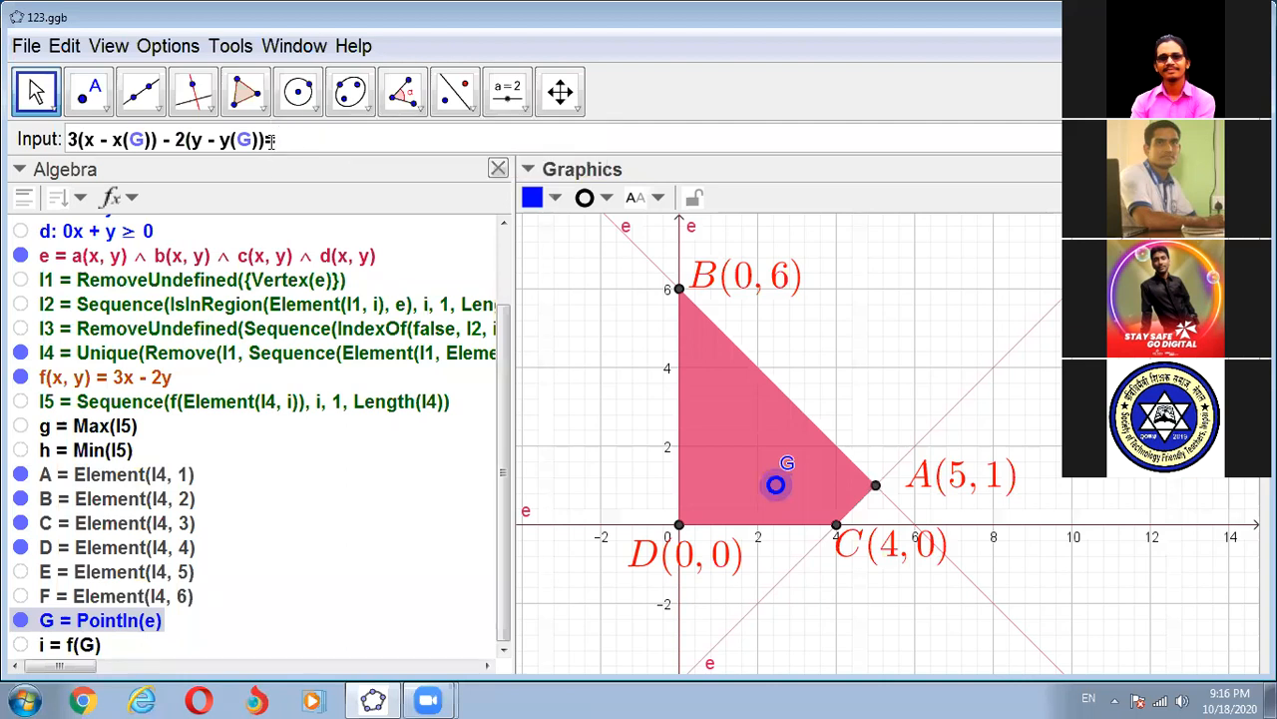
text( 0)
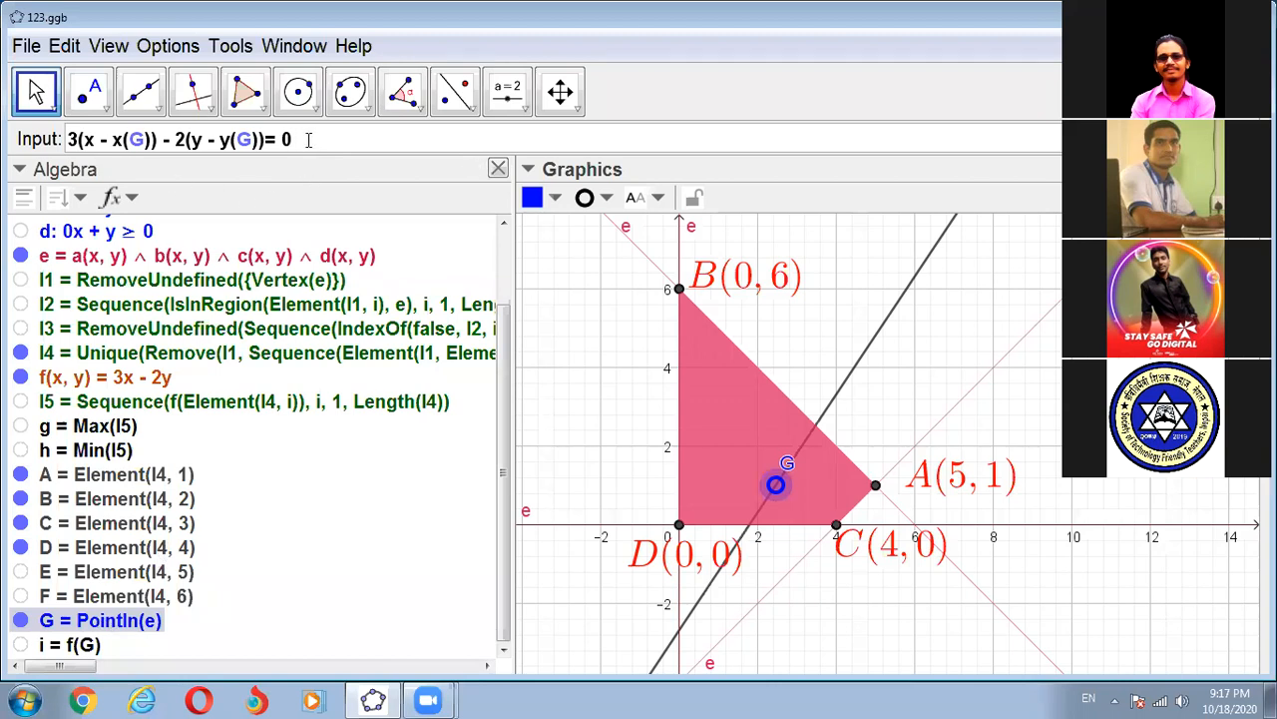
- Create the entered objective line and move point G to about (3.86, 2.14) on the region's edge between A and B
key(Return)
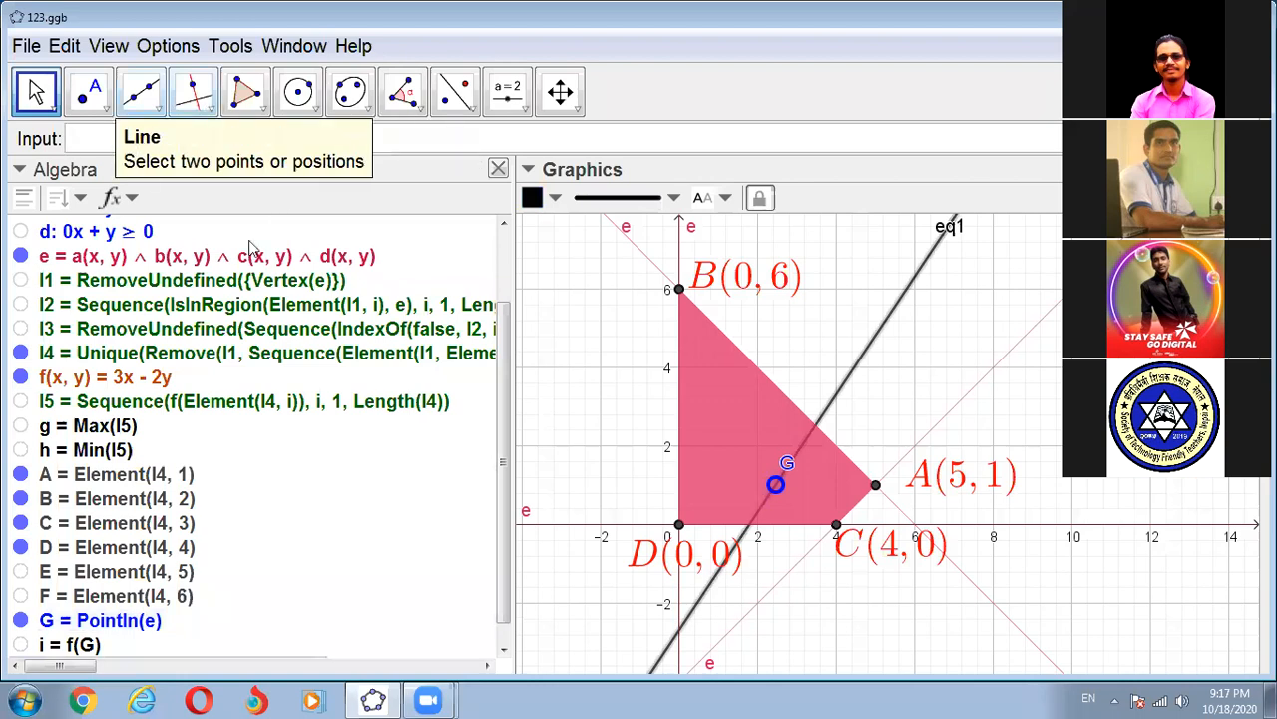
click(372, 565)
scroll(387, 531, down, 1)
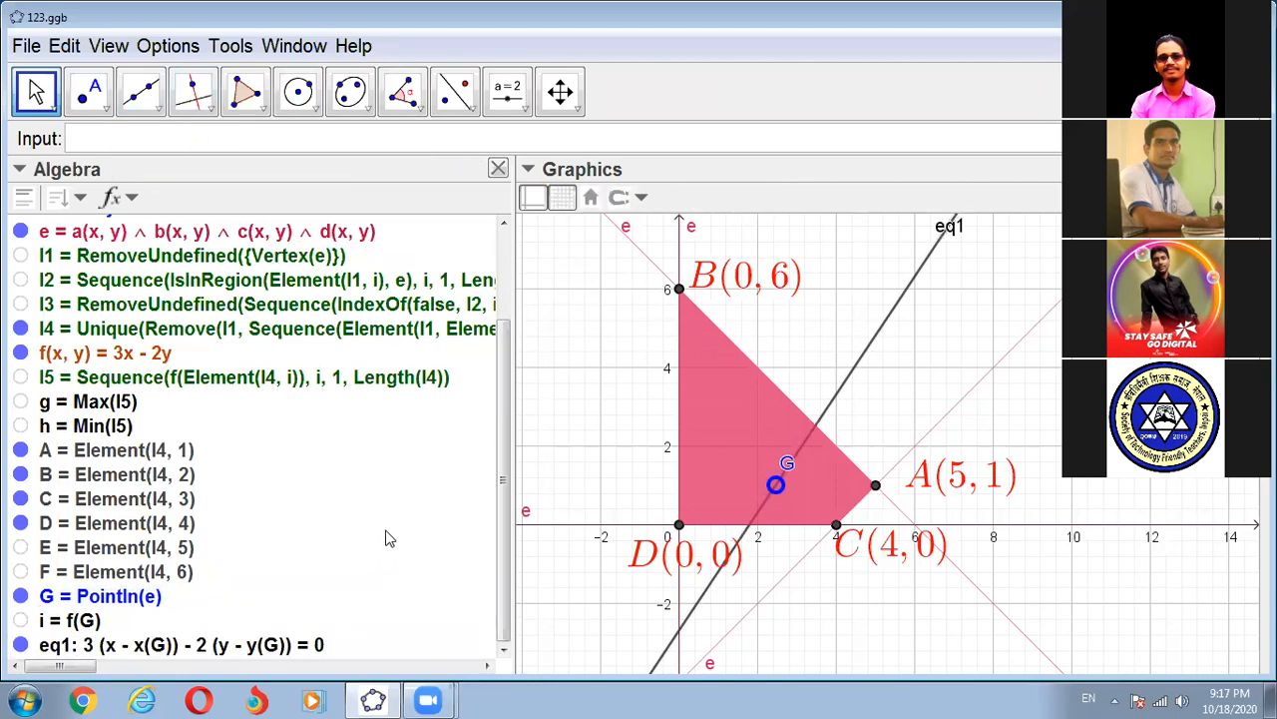
drag(774, 489, 876, 485)
drag(808, 432, 682, 440)
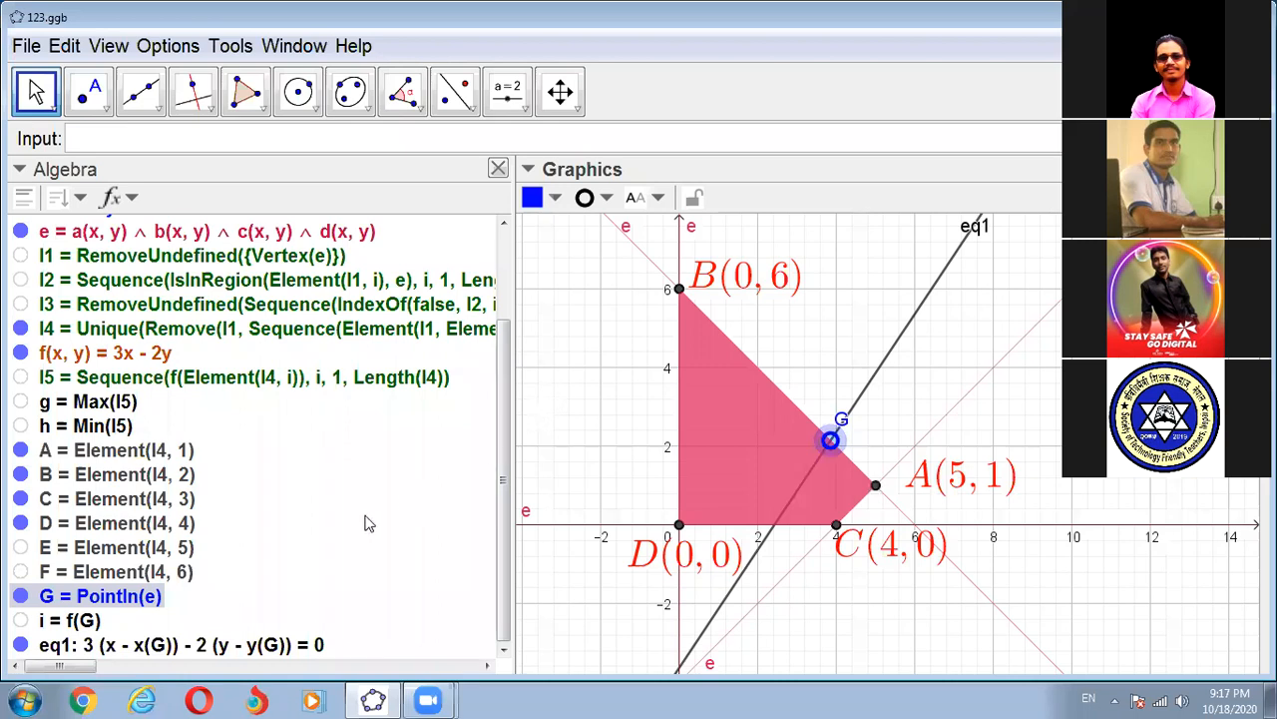
- Switch the algebra descriptions to Value for all objects
click(134, 200)
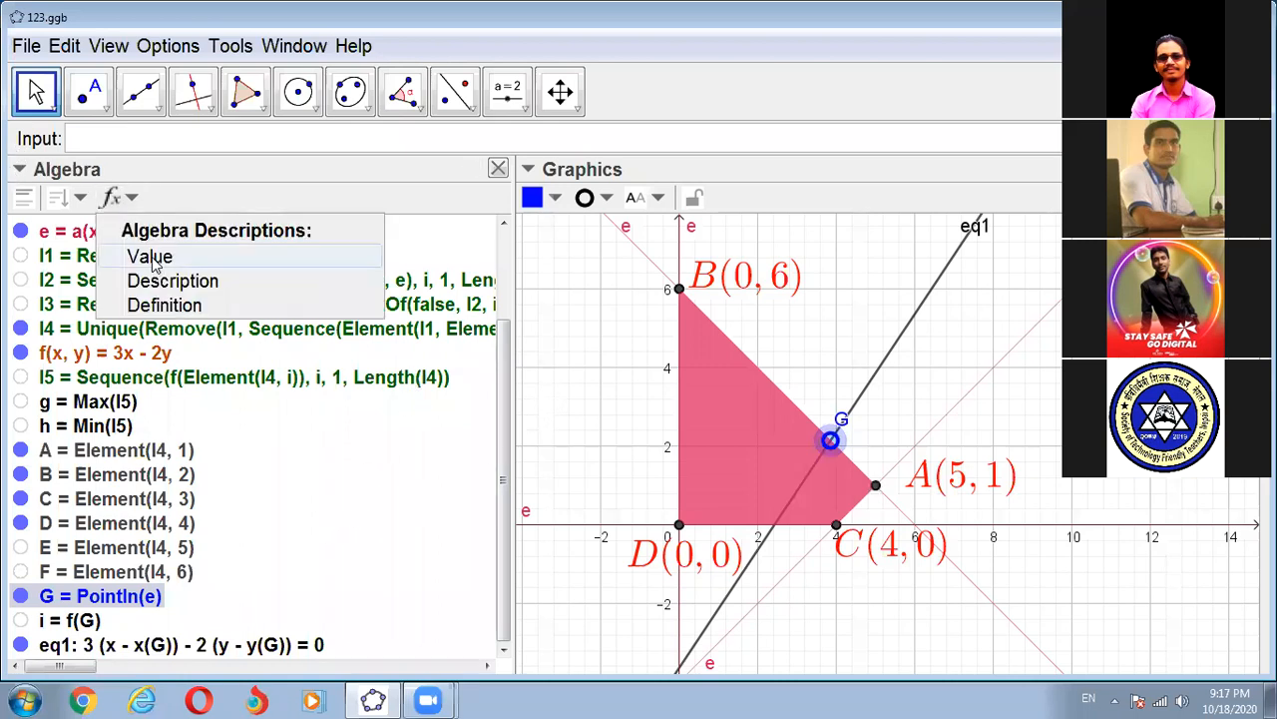
click(152, 255)
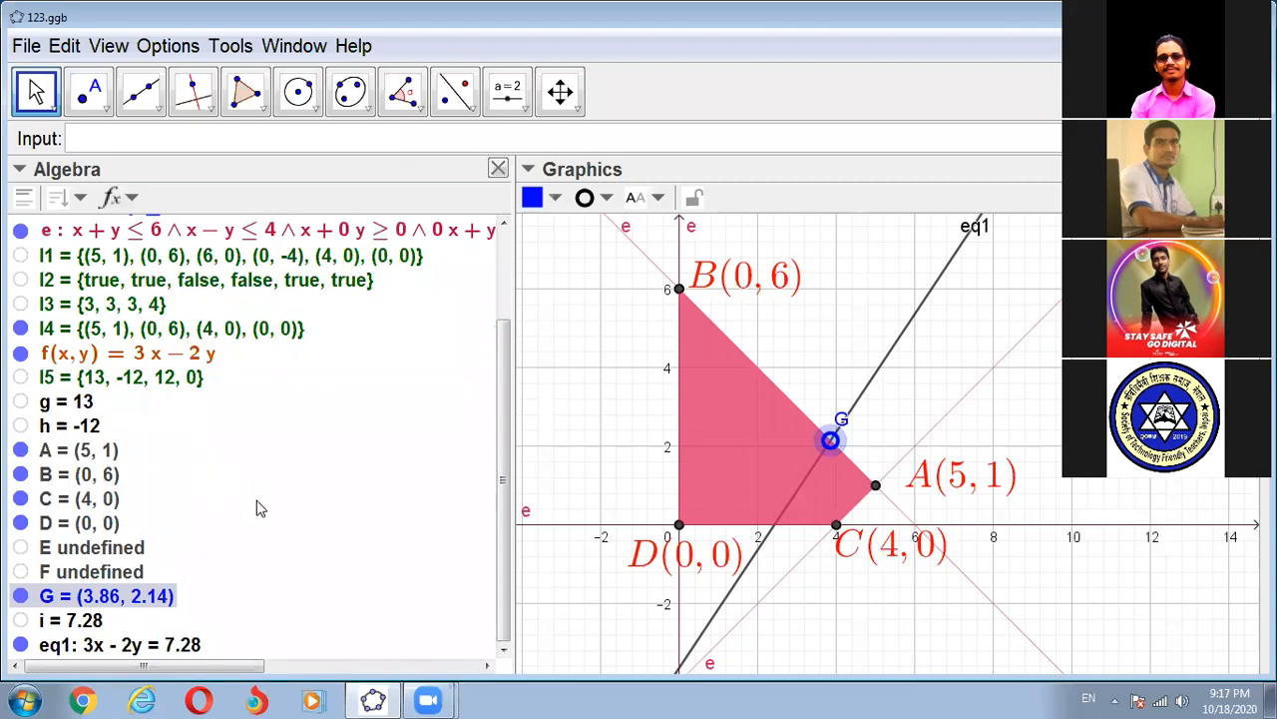
click(931, 451)
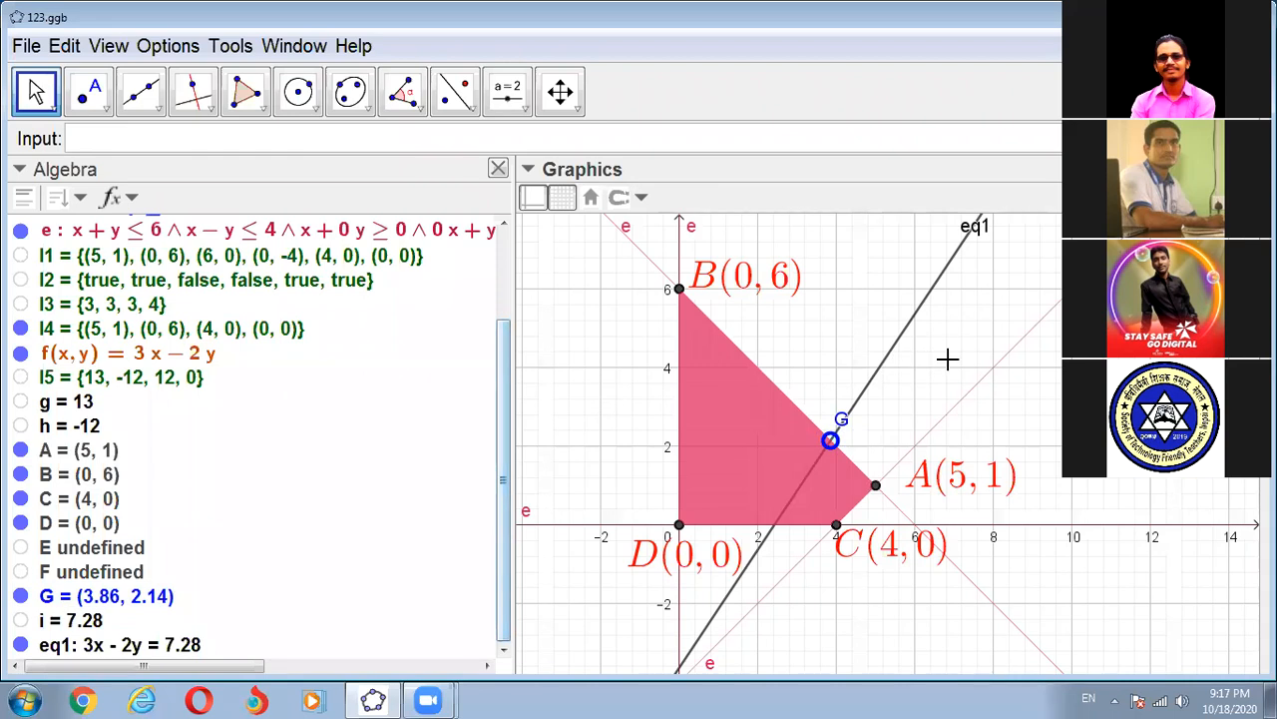
- Start a LaTeX text to the right of the region with \text{Maximum value : followed by the linked value of g
click(526, 106)
click(552, 187)
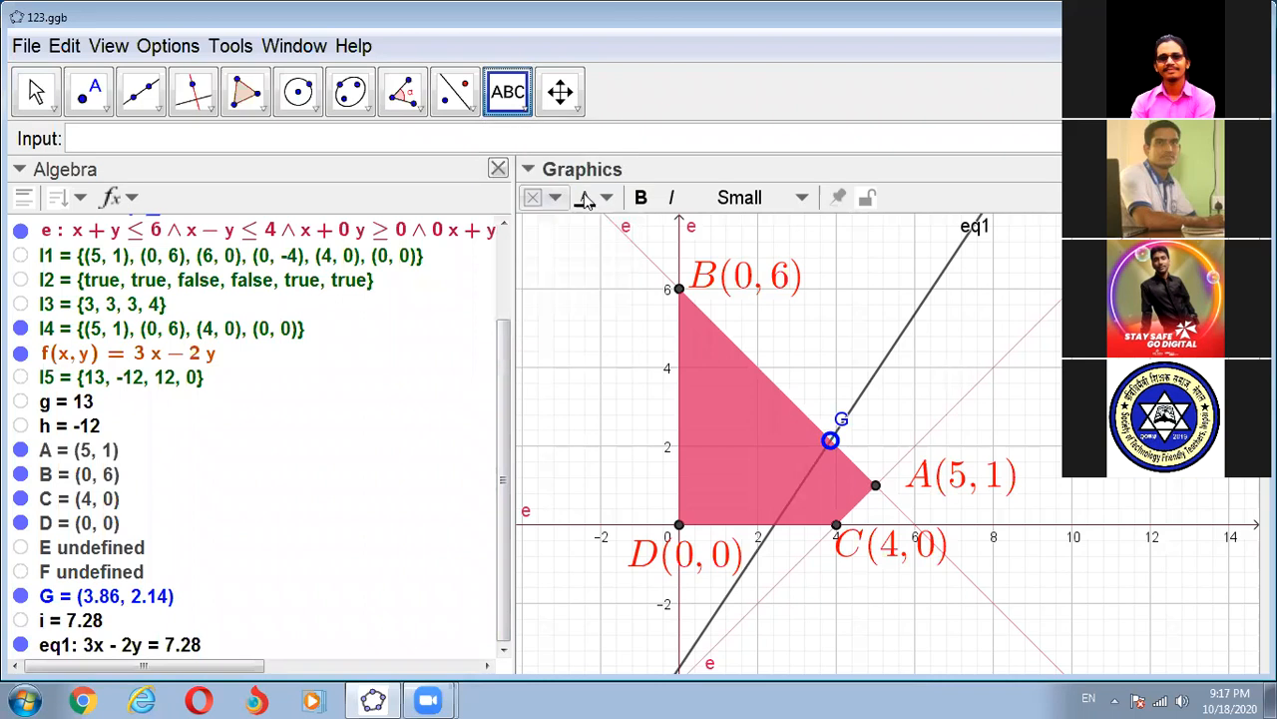
click(1034, 361)
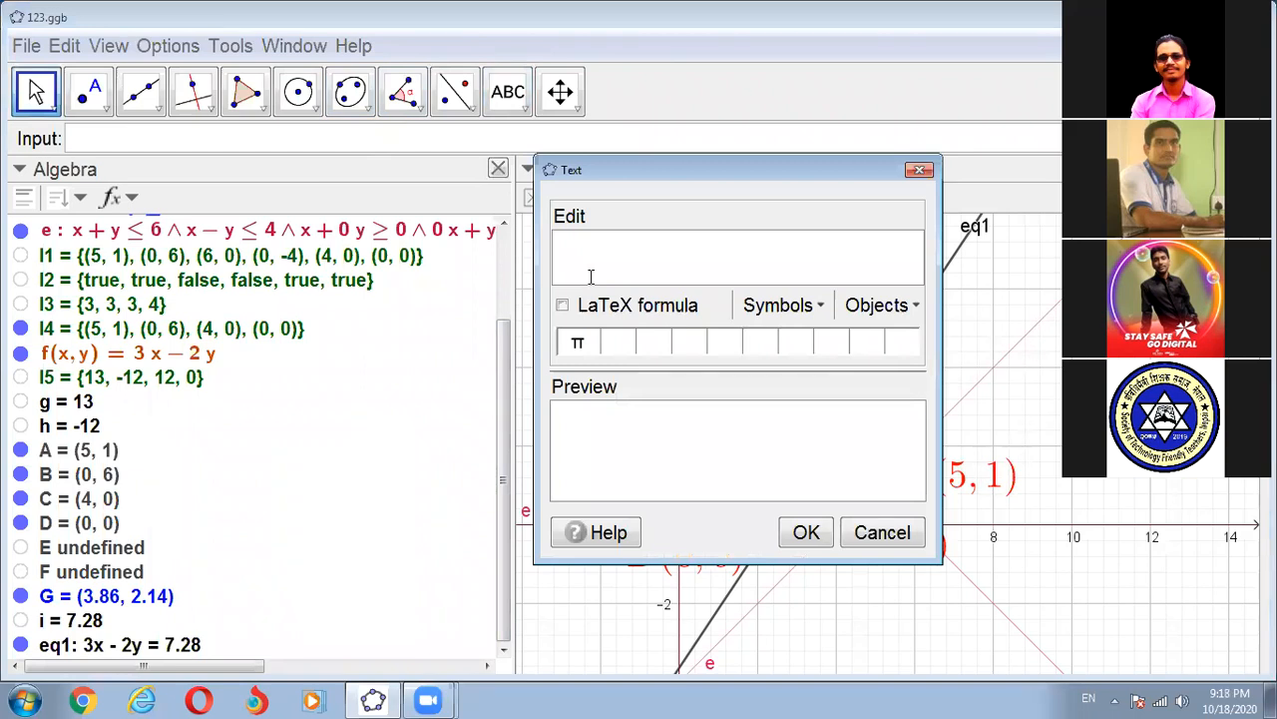
text(\text{Maxi)
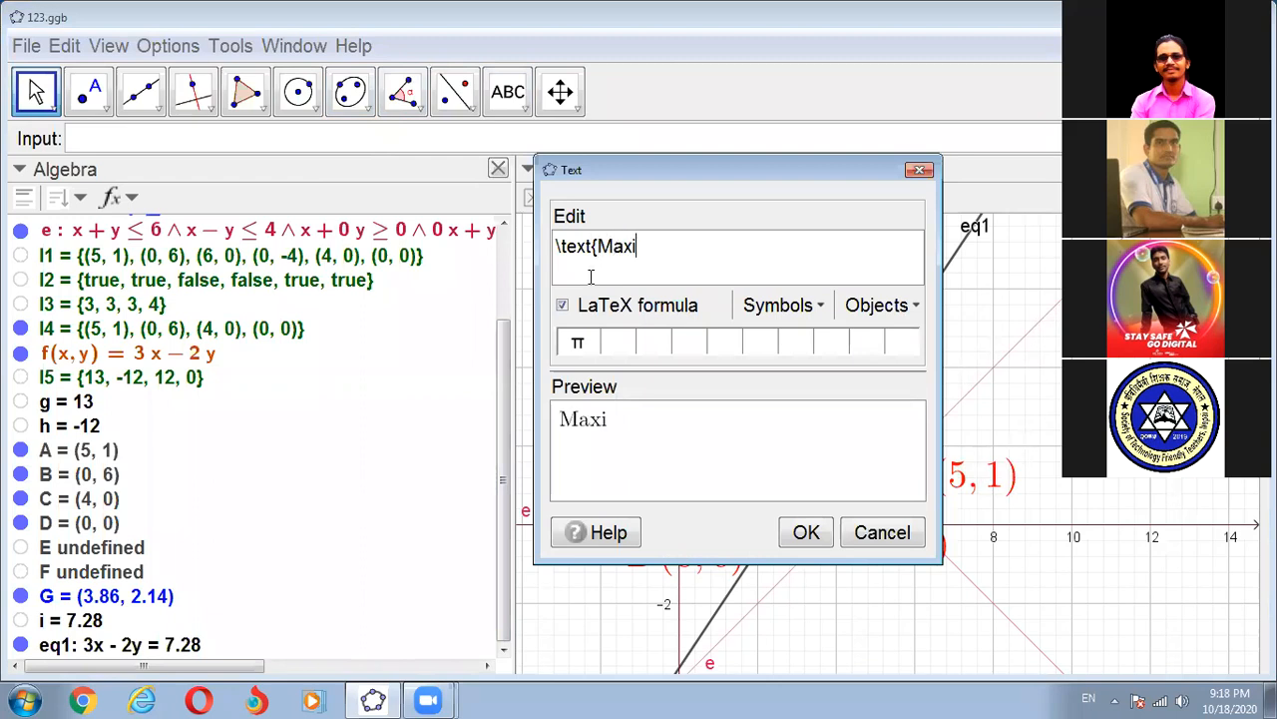
text(mum value :)
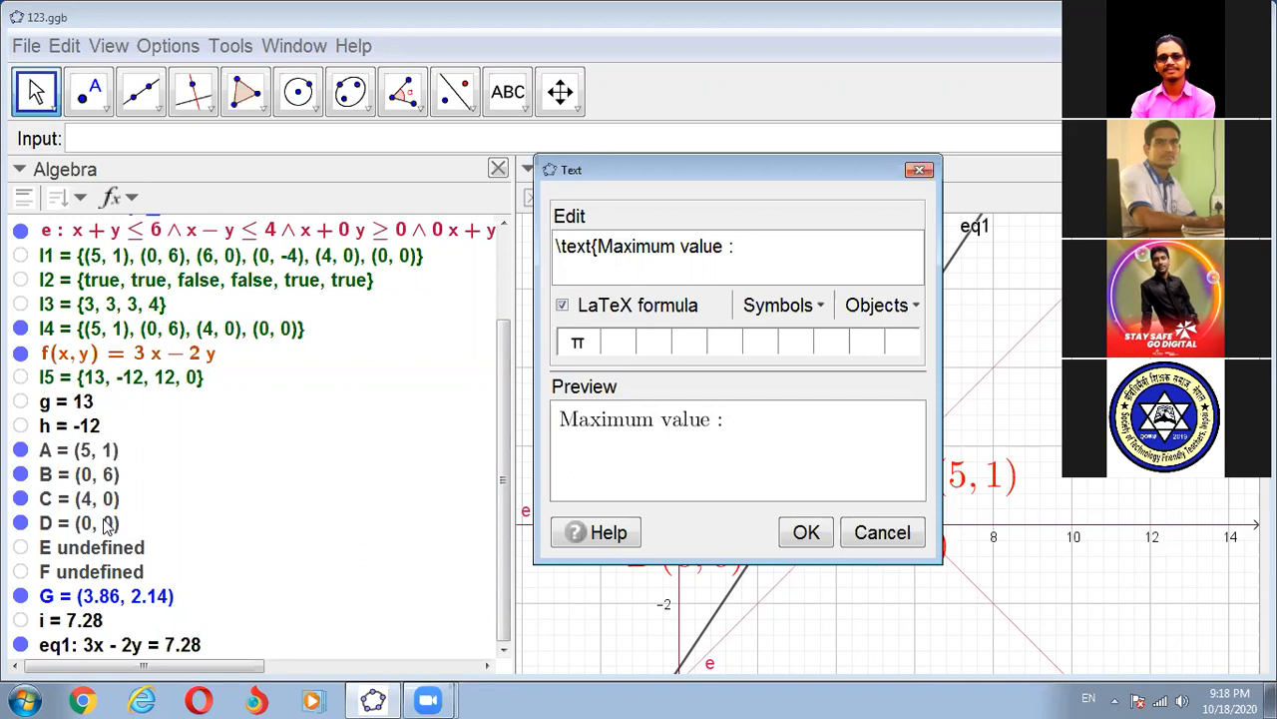
click(80, 401)
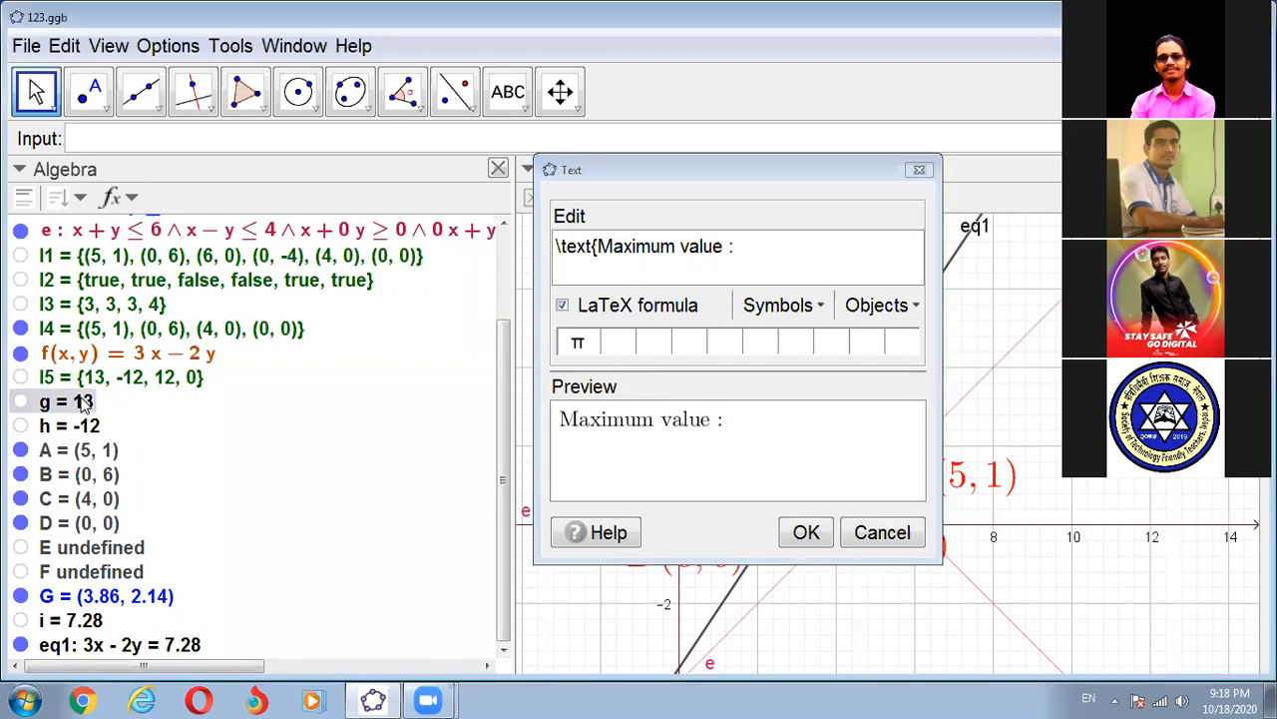
- Add a line break and a second line reading "Minimum value :" followed by the linked value of h
click(782, 252)
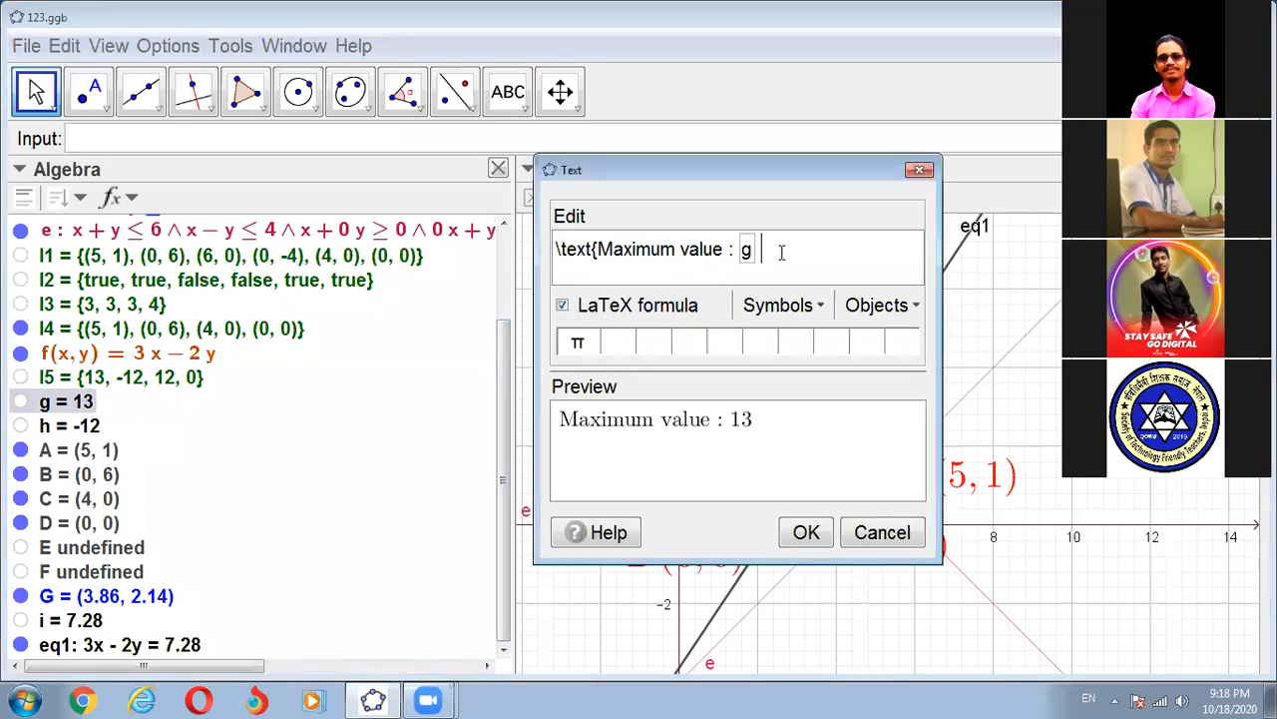
text(\\)
key(Return)
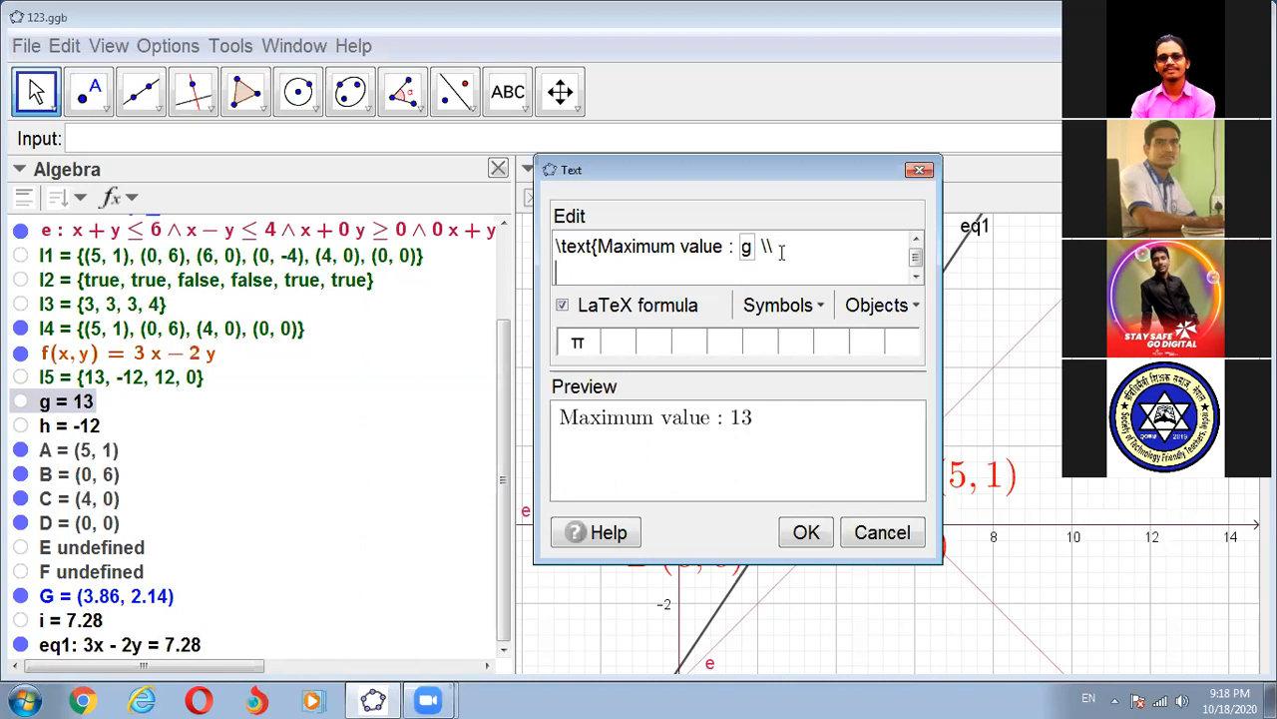
text(Mini)
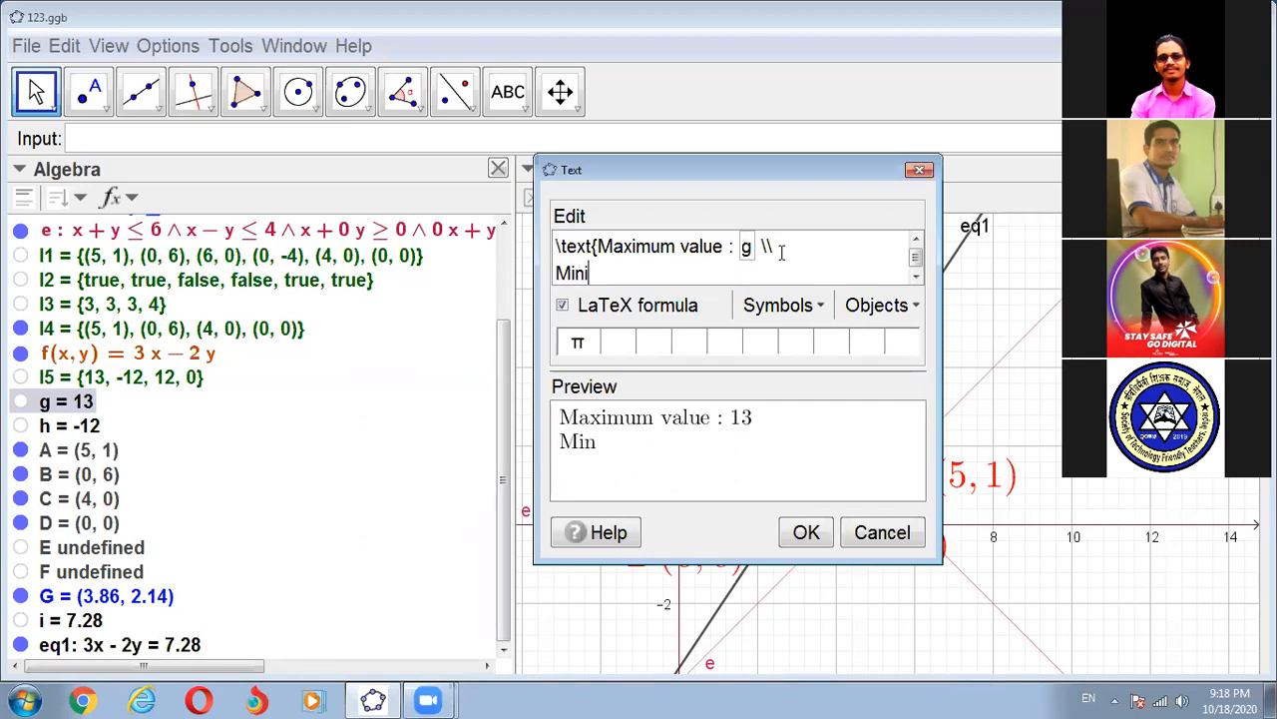
text(mum value :)
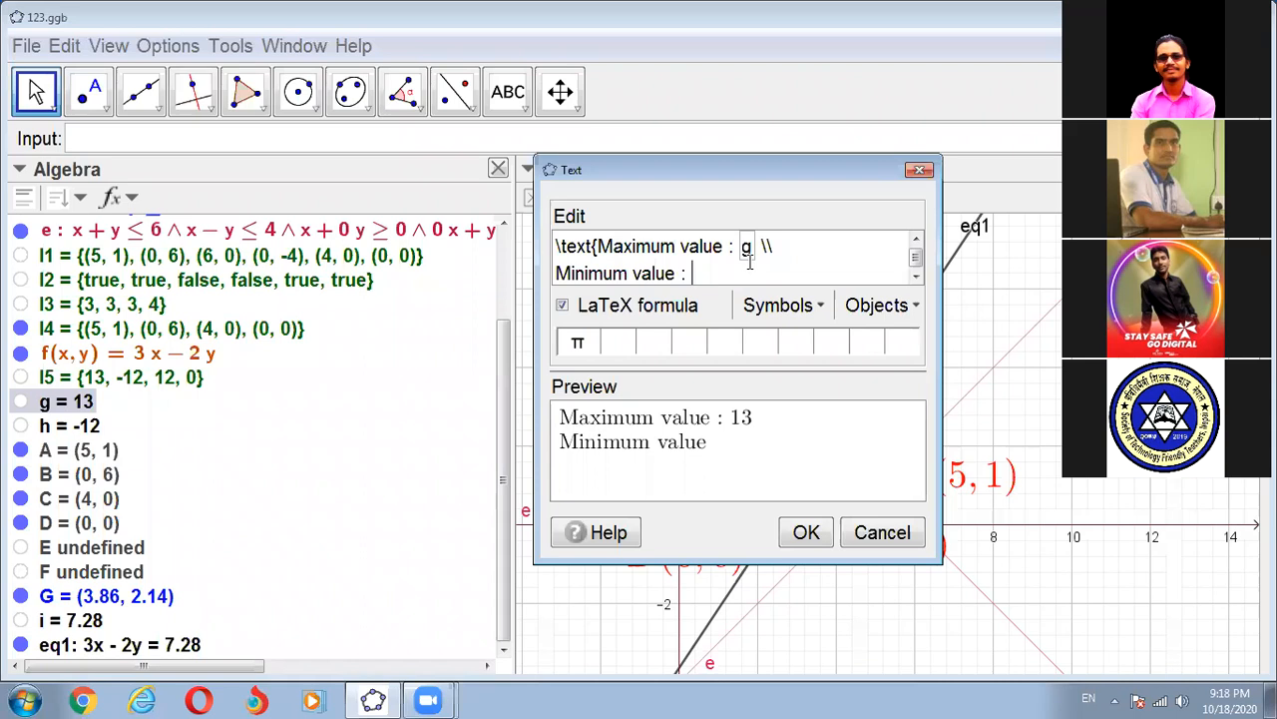
click(80, 429)
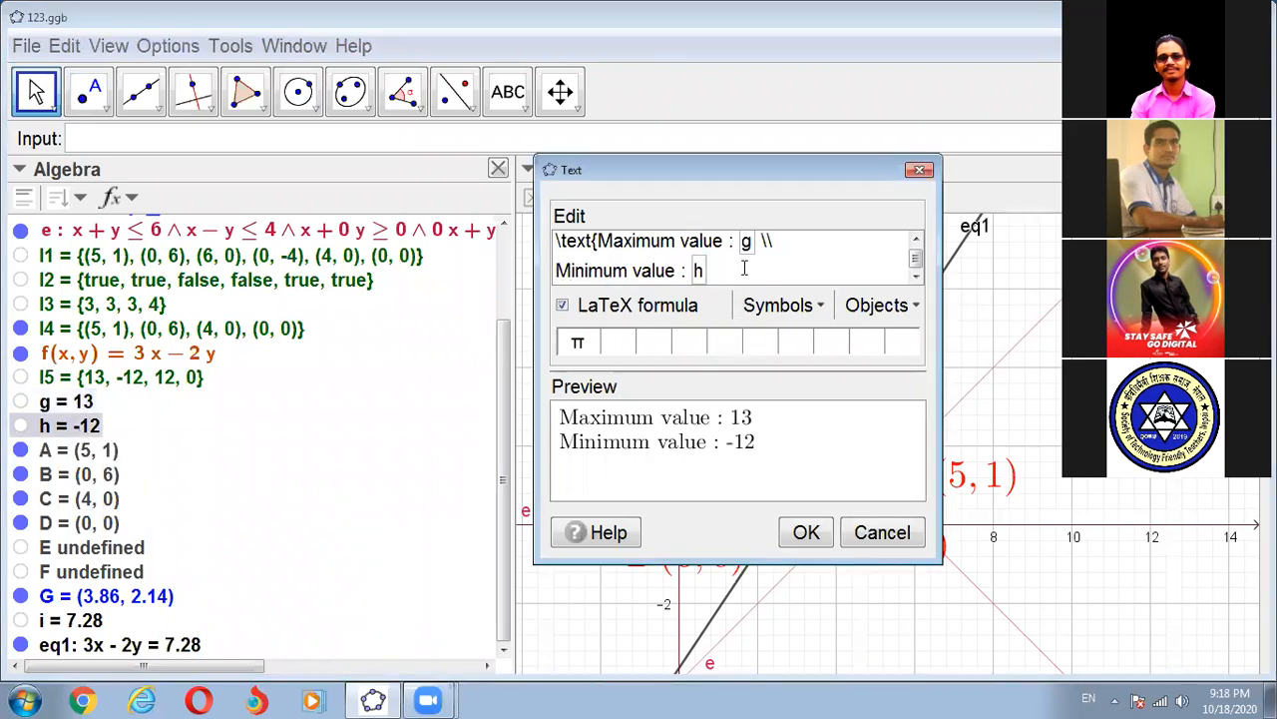
- Insert a first line "Functional value :" with the linked value of i and a line break above the maximum value line
click(596, 241)
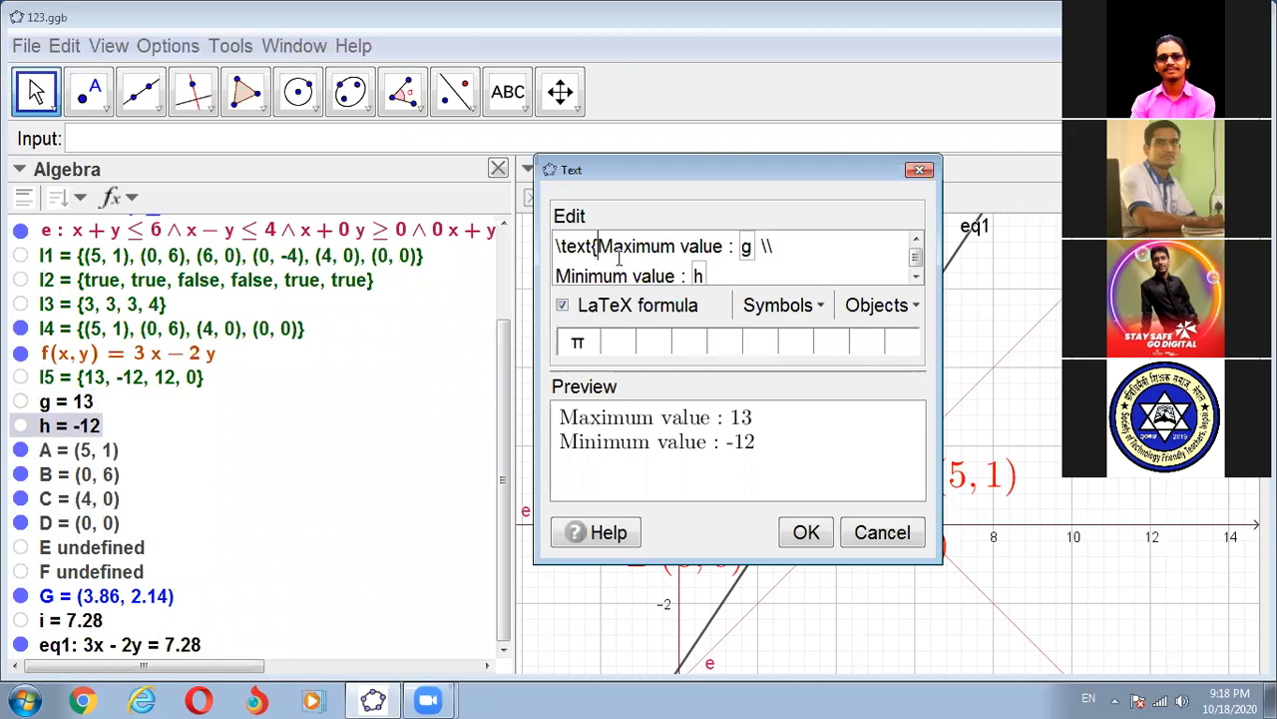
text(Fu)
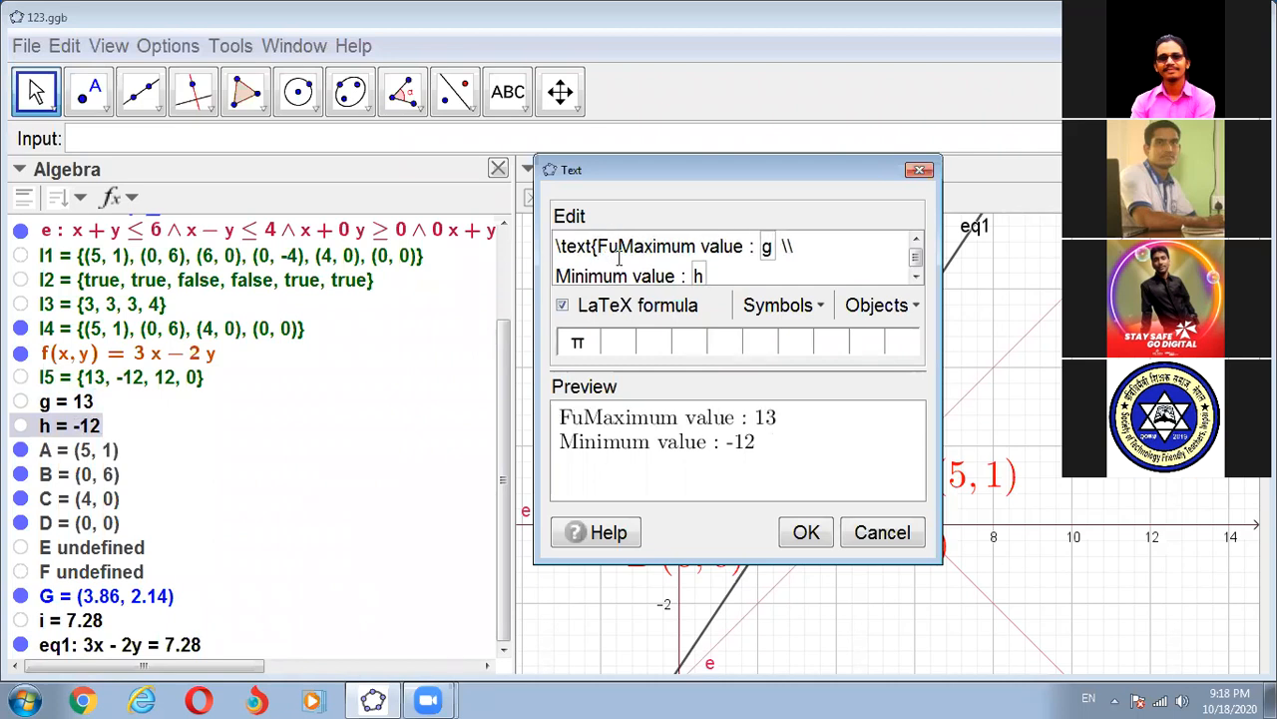
text(nc)
text(tion)
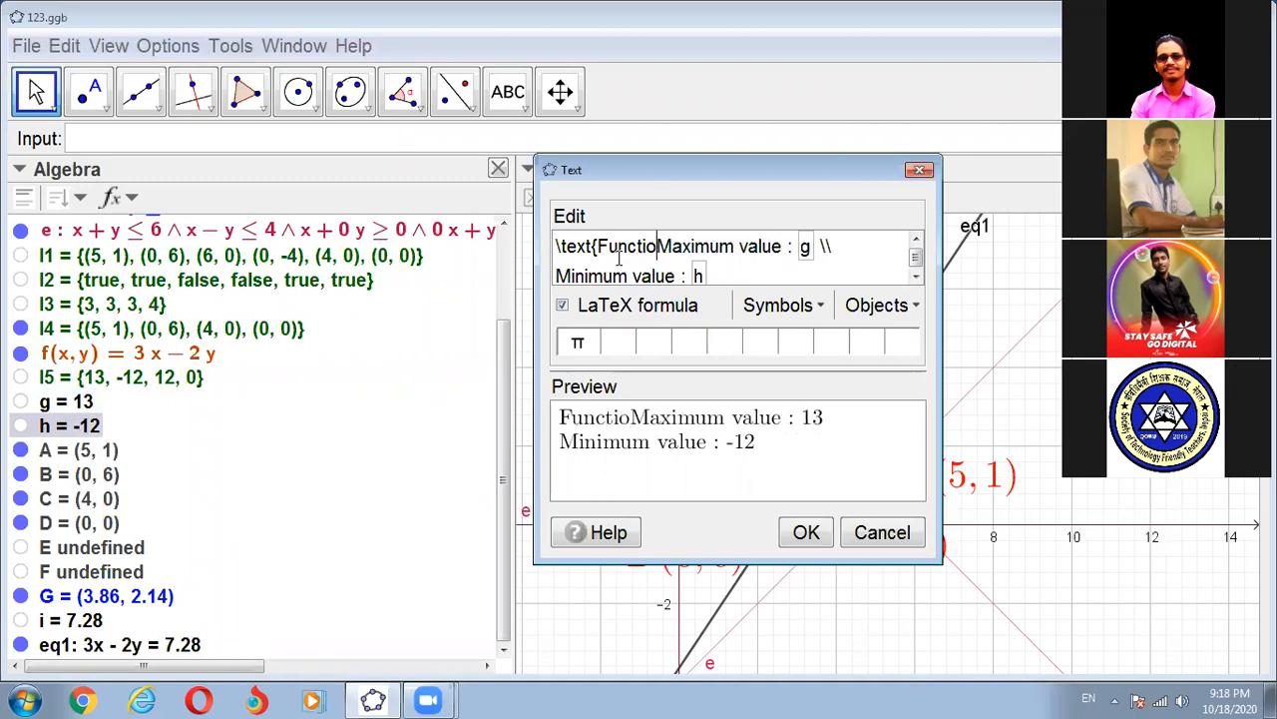
text(al )
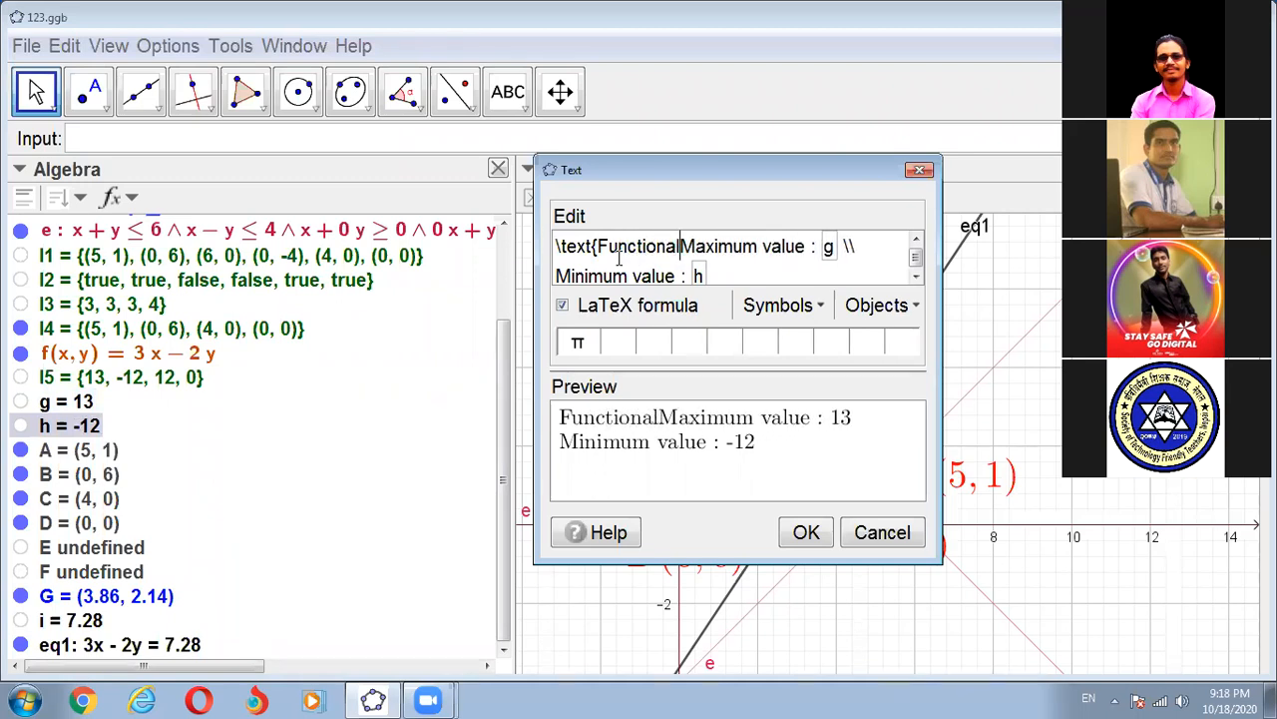
text(value )
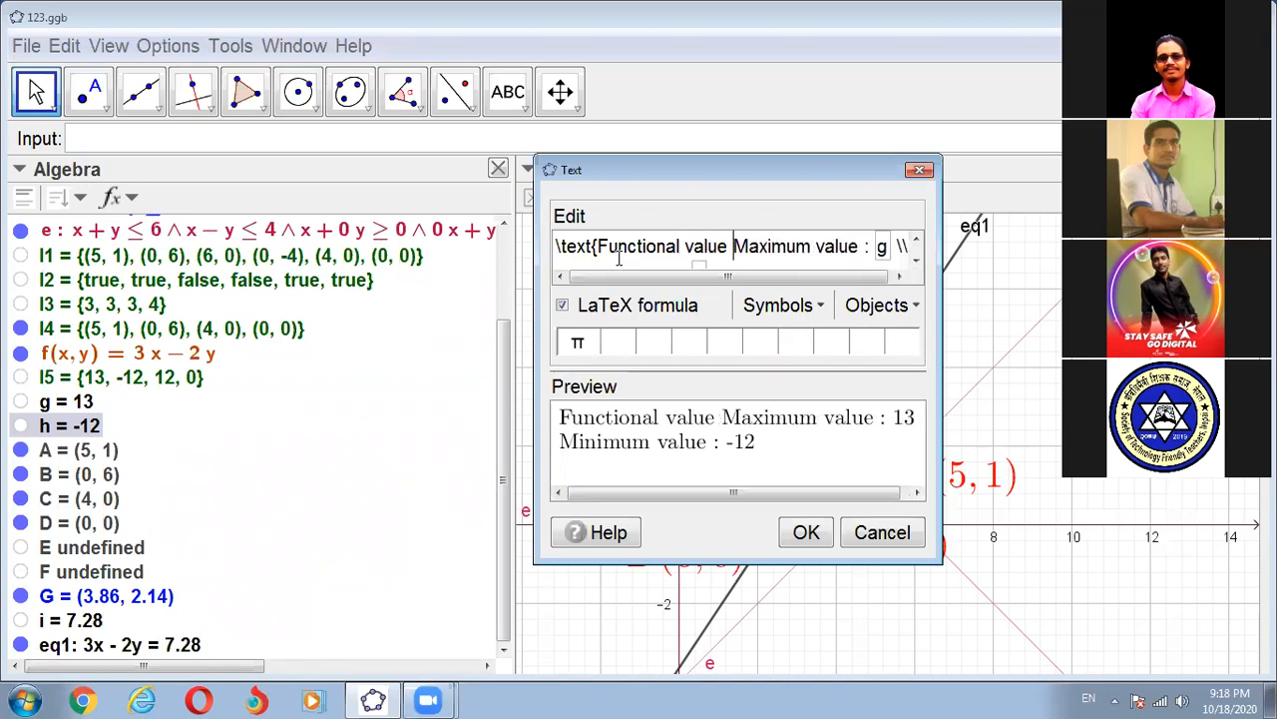
text(:)
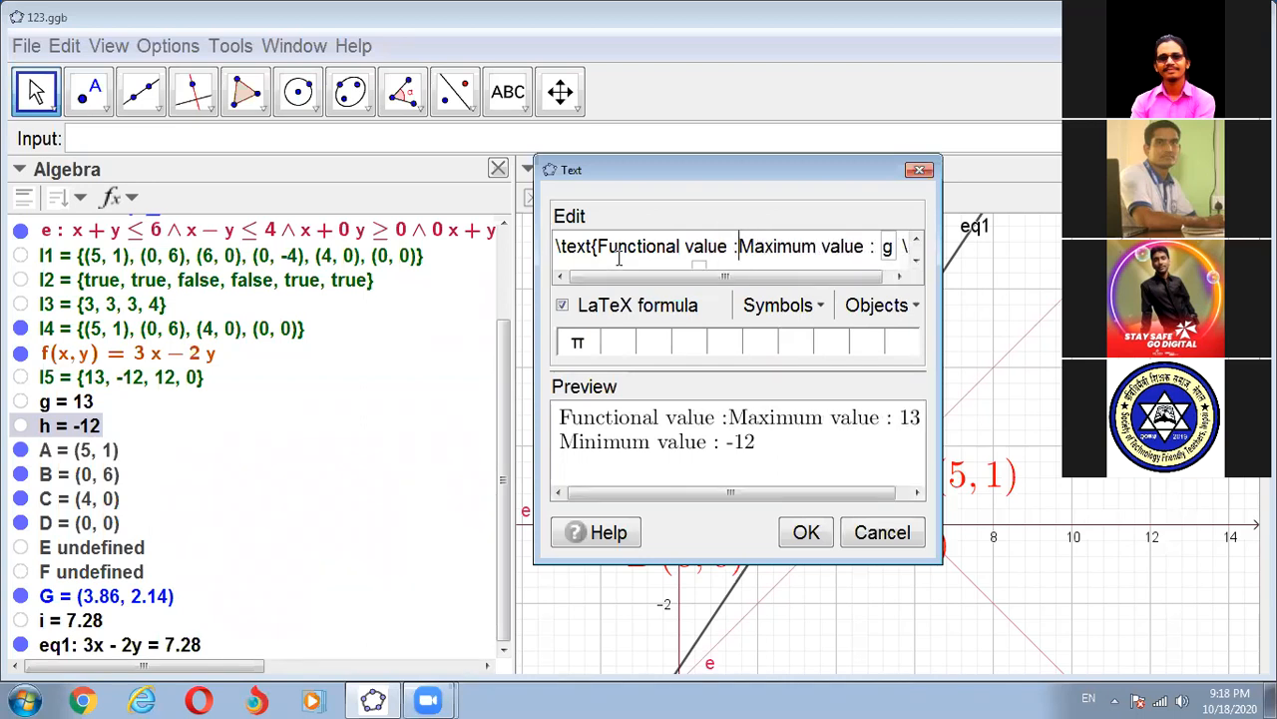
click(100, 622)
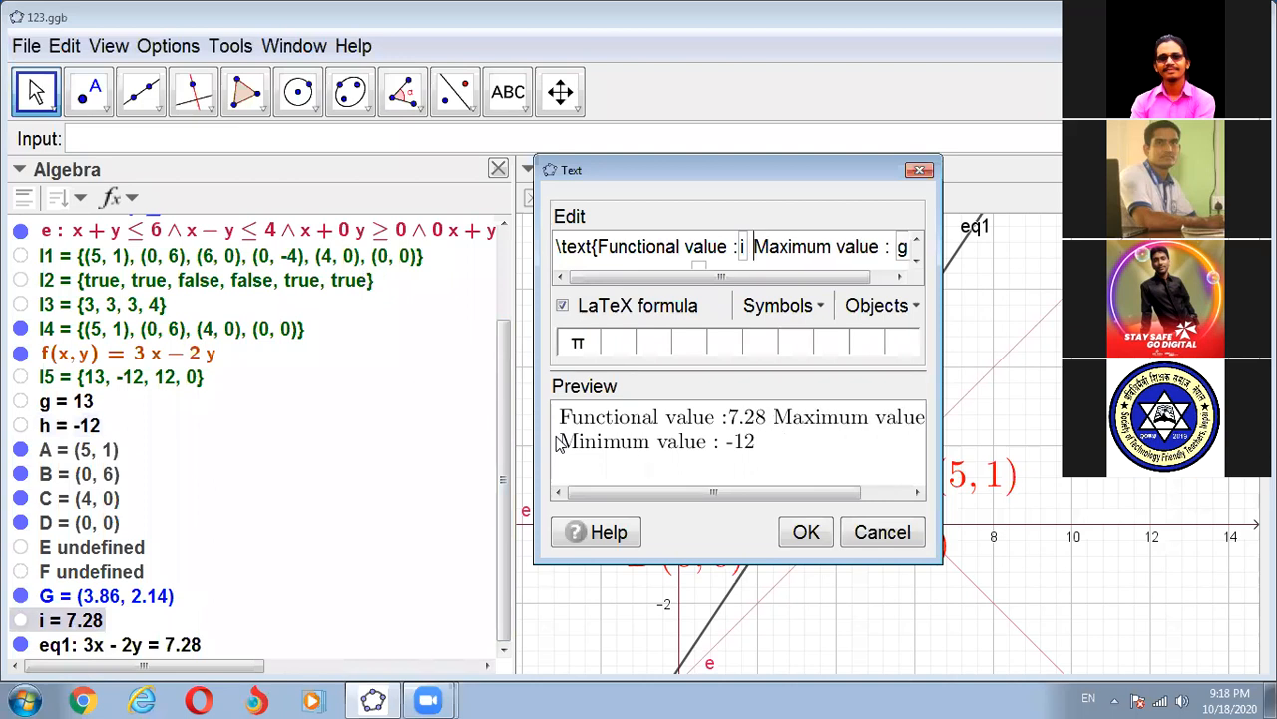
text(\\)
key(Return)
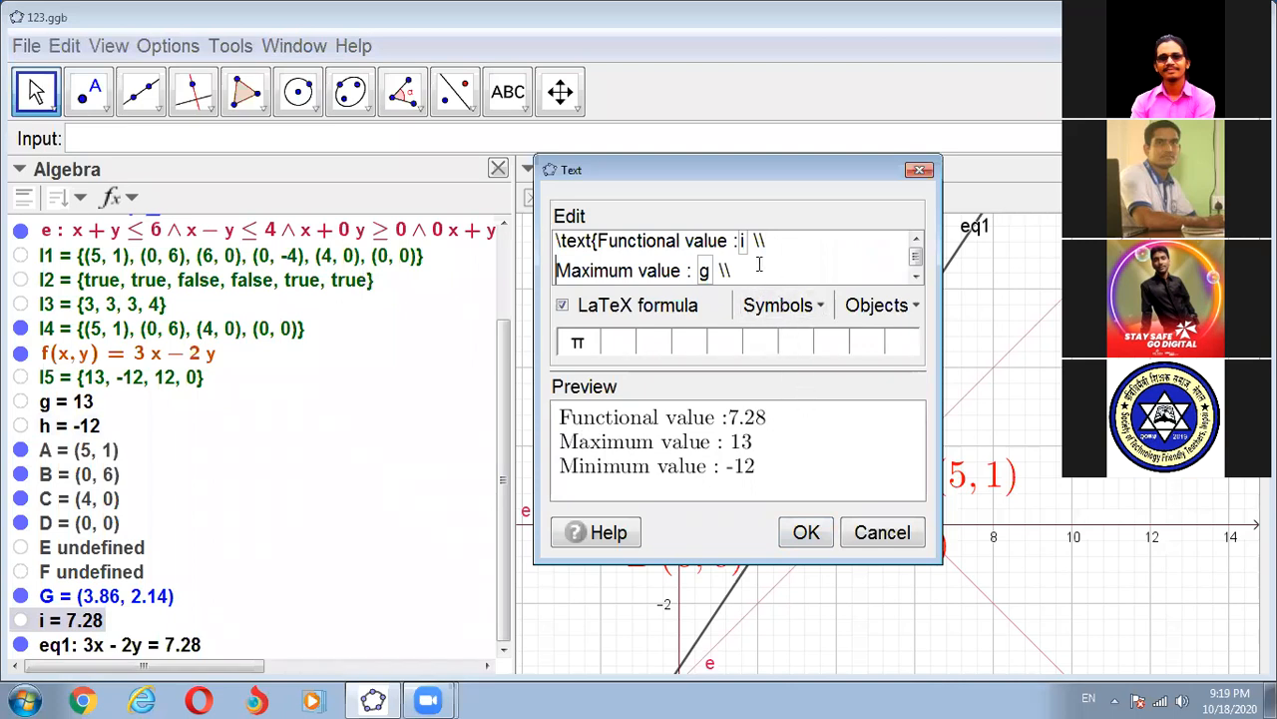
- Close the text block with a brace, colour its contents with \blue{, and create the text object
scroll(759, 263, down, 1)
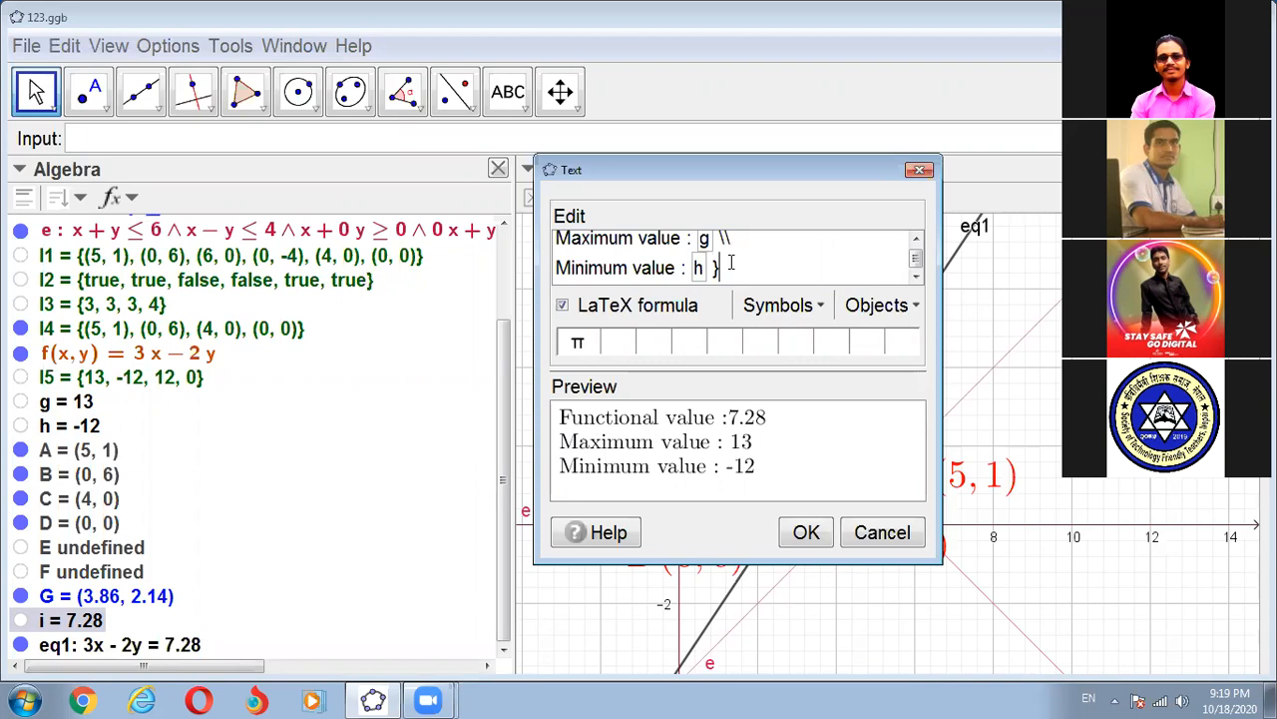
scroll(609, 250, up, 1)
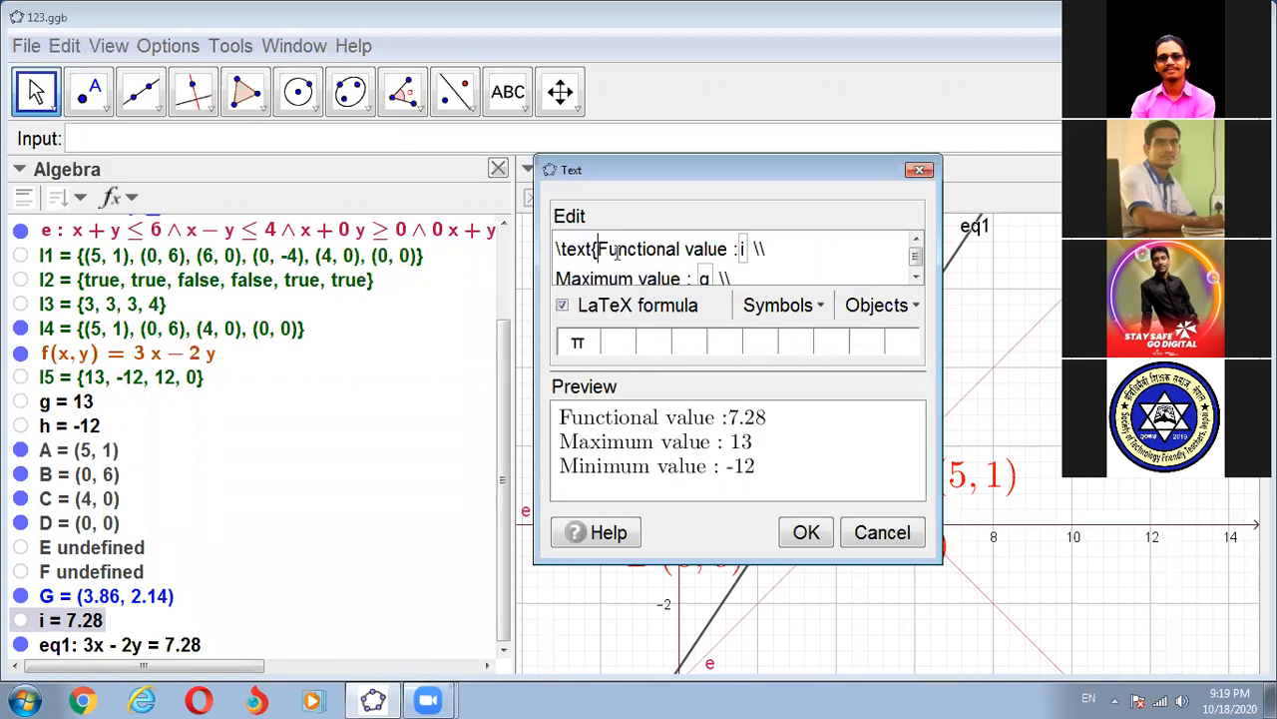
text(\)
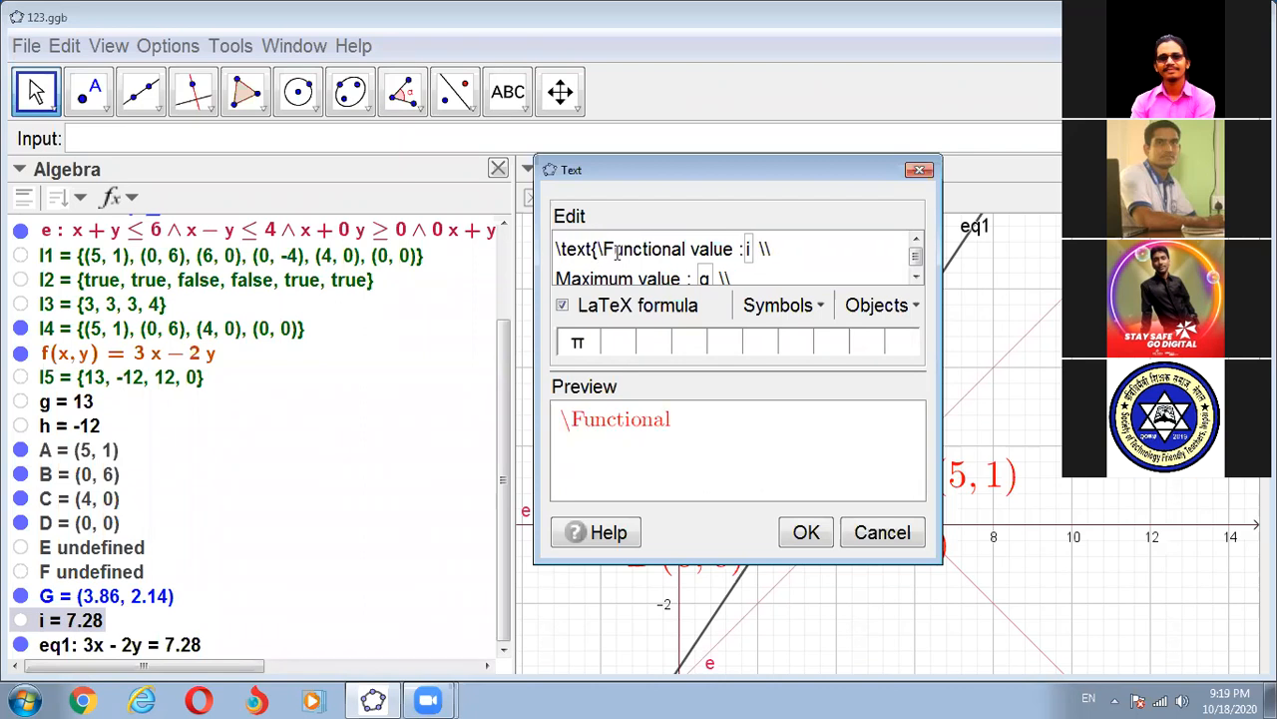
text(blue)
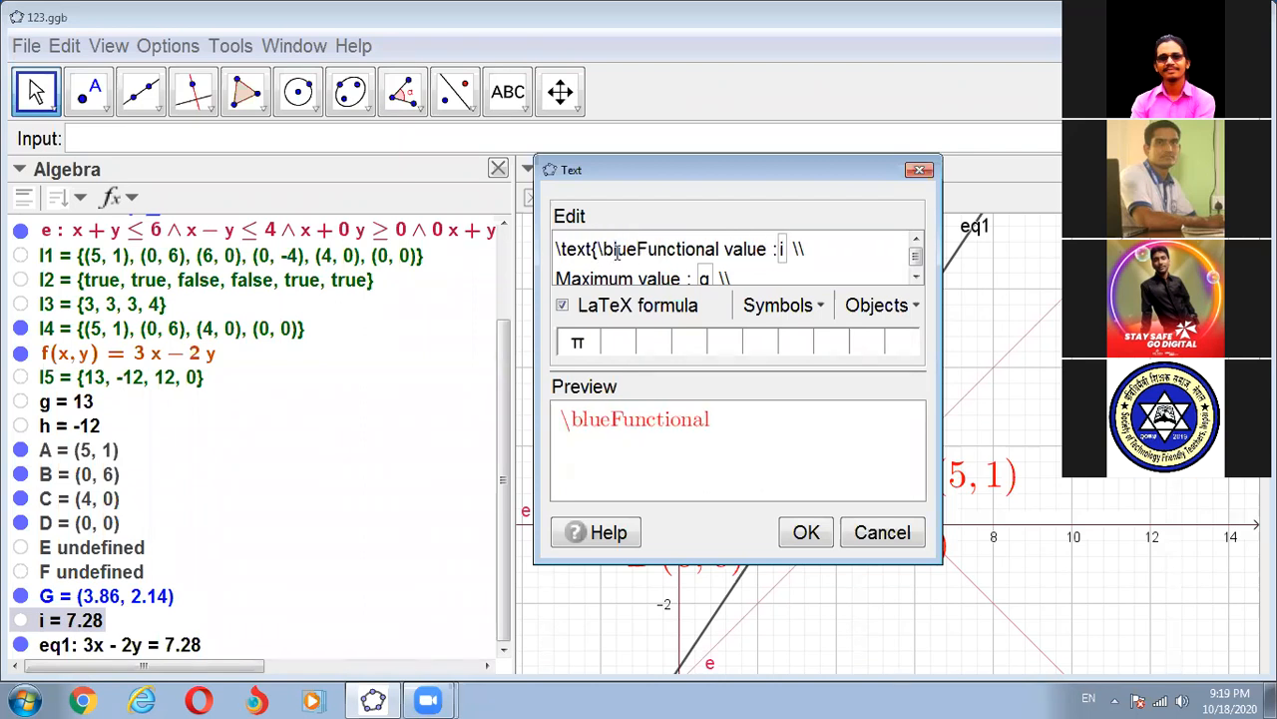
text({)
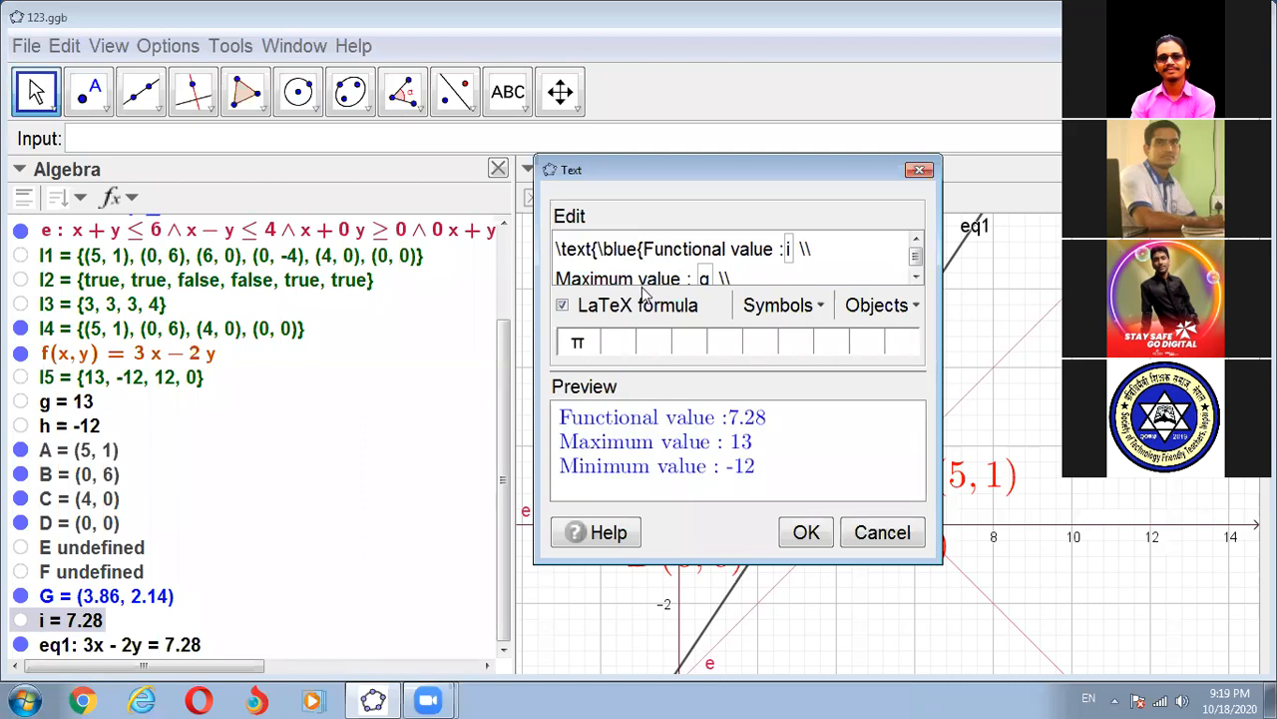
scroll(697, 252, down, 1)
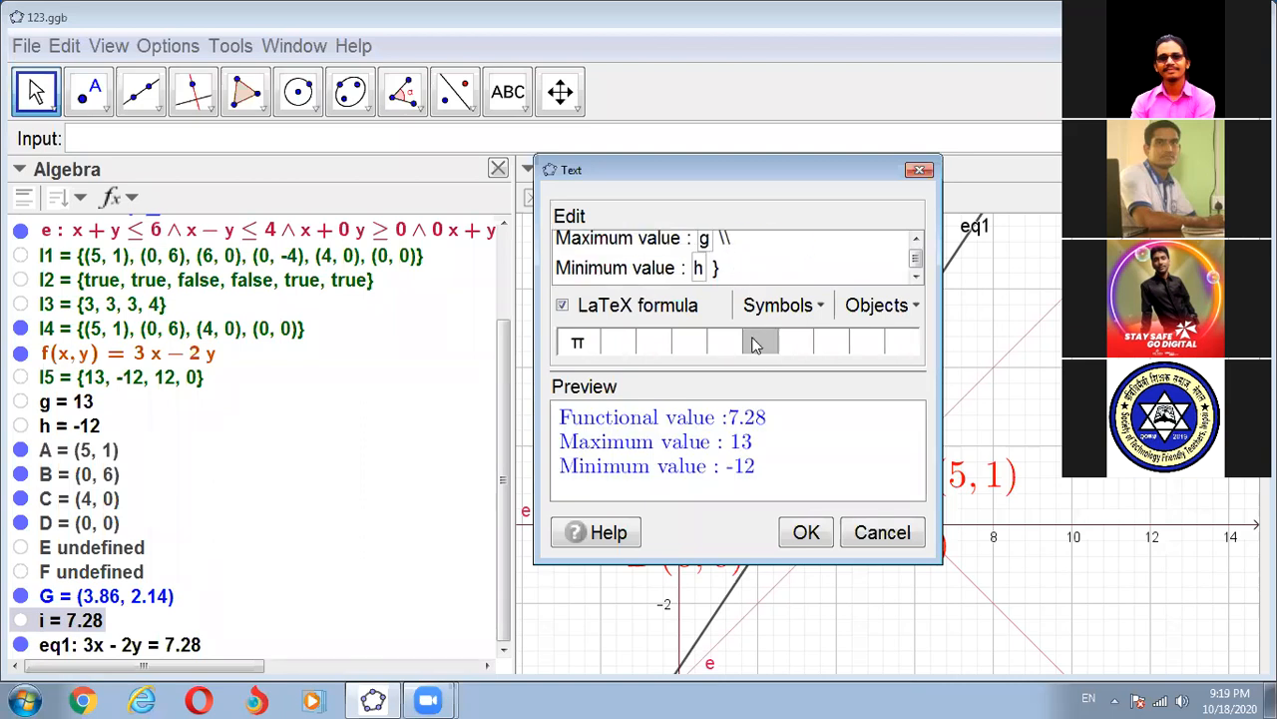
click(807, 534)
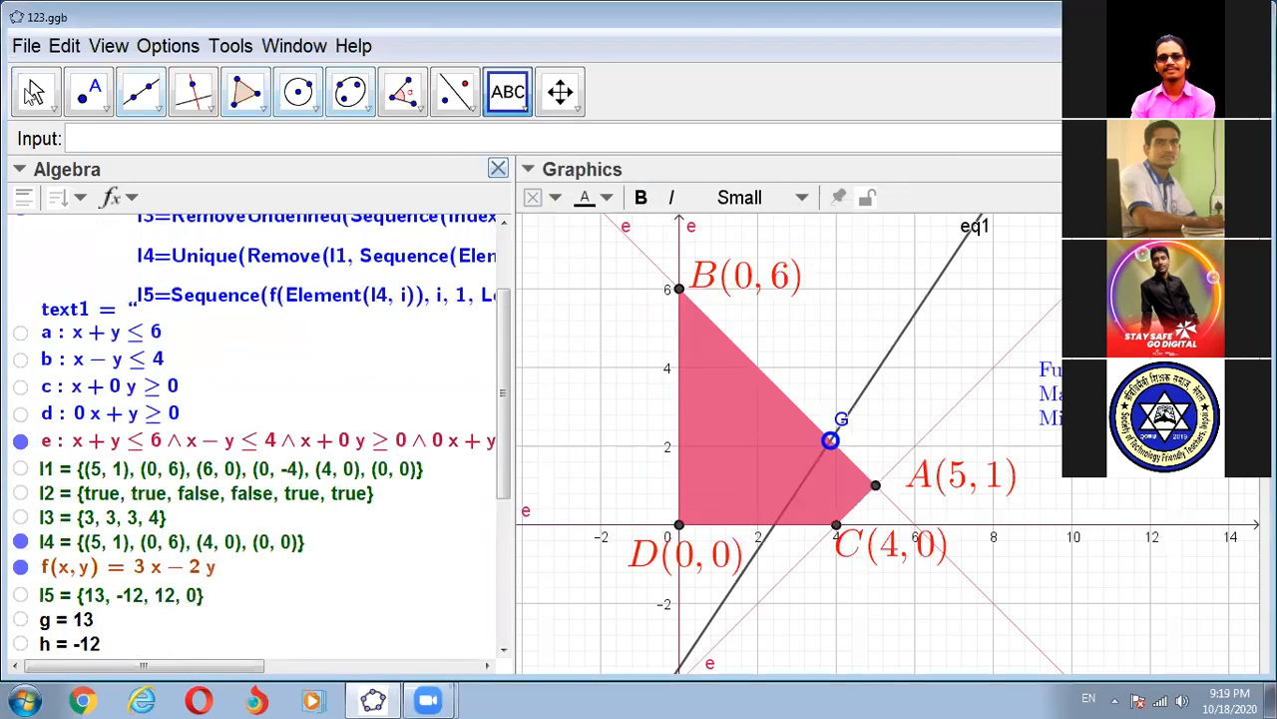
- Pin the three-line results text to the screen, make it bold, and place it above corner A's label
click(36, 92)
click(1018, 348)
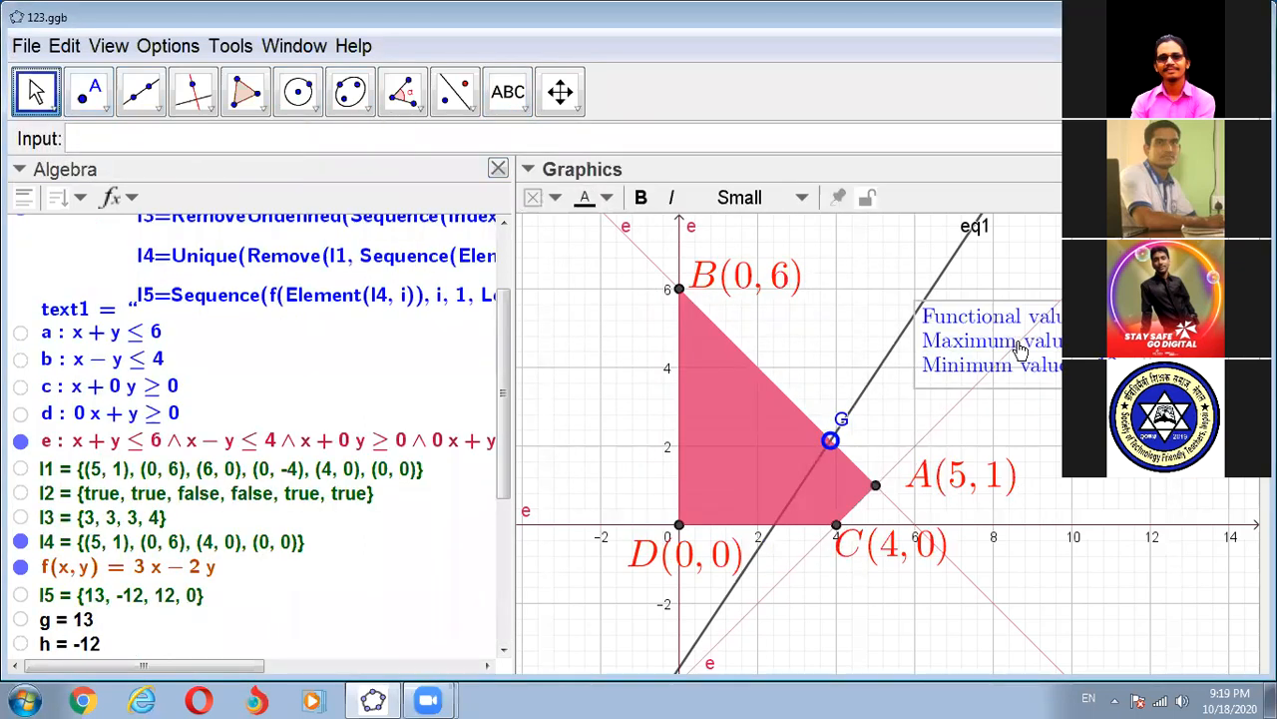
click(838, 198)
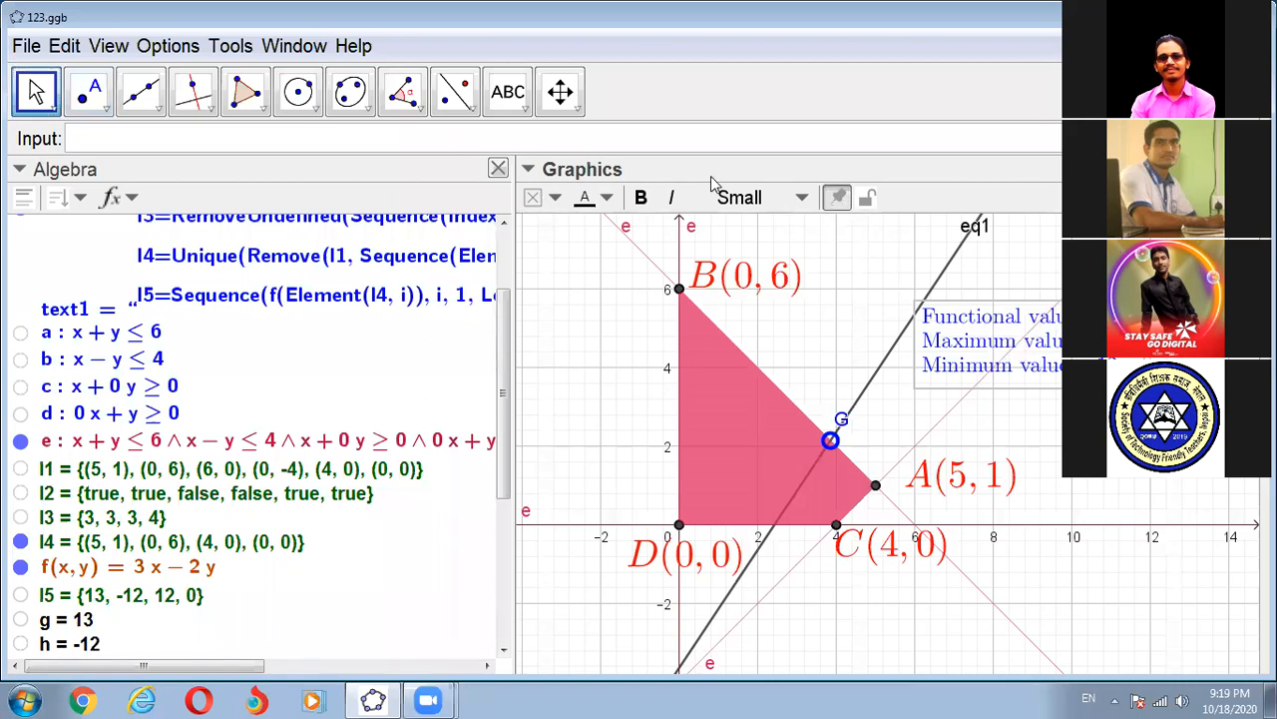
click(640, 197)
drag(1043, 360, 1031, 399)
key(Escape)
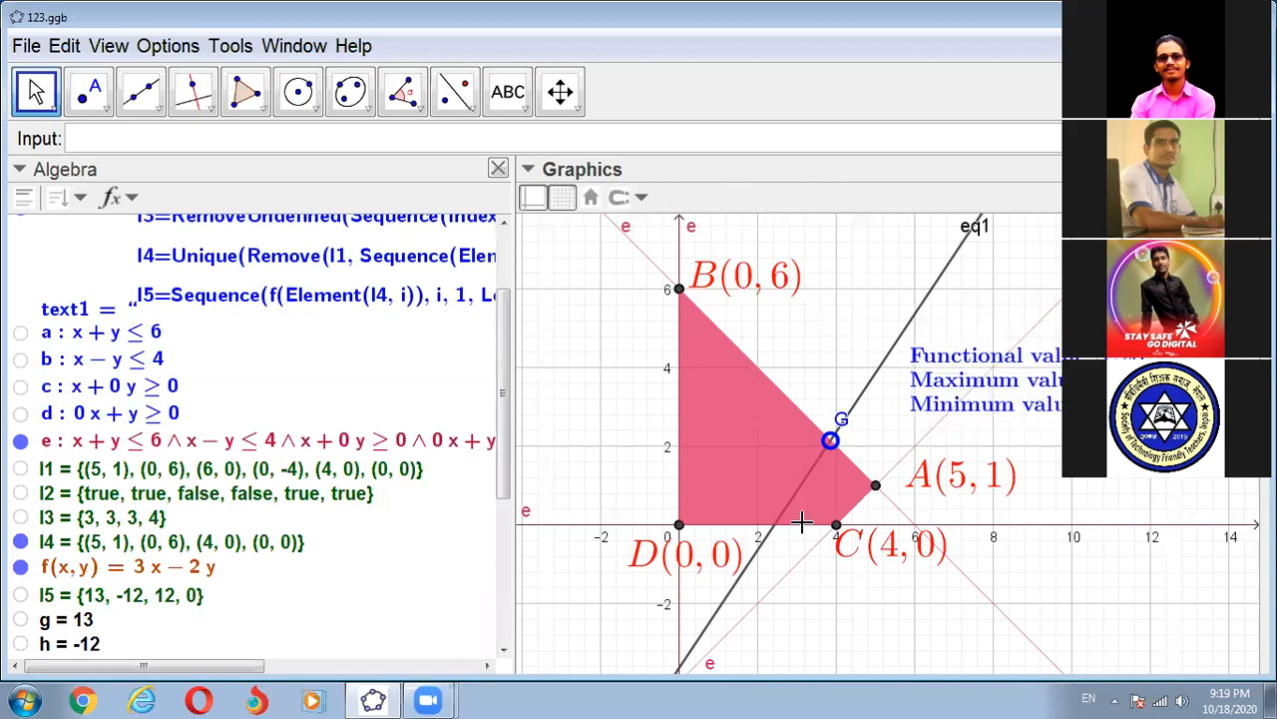
- Move point G around the feasible region to about (0.2, 3), and widen the graphics area by narrowing the algebra list
drag(831, 439, 726, 539)
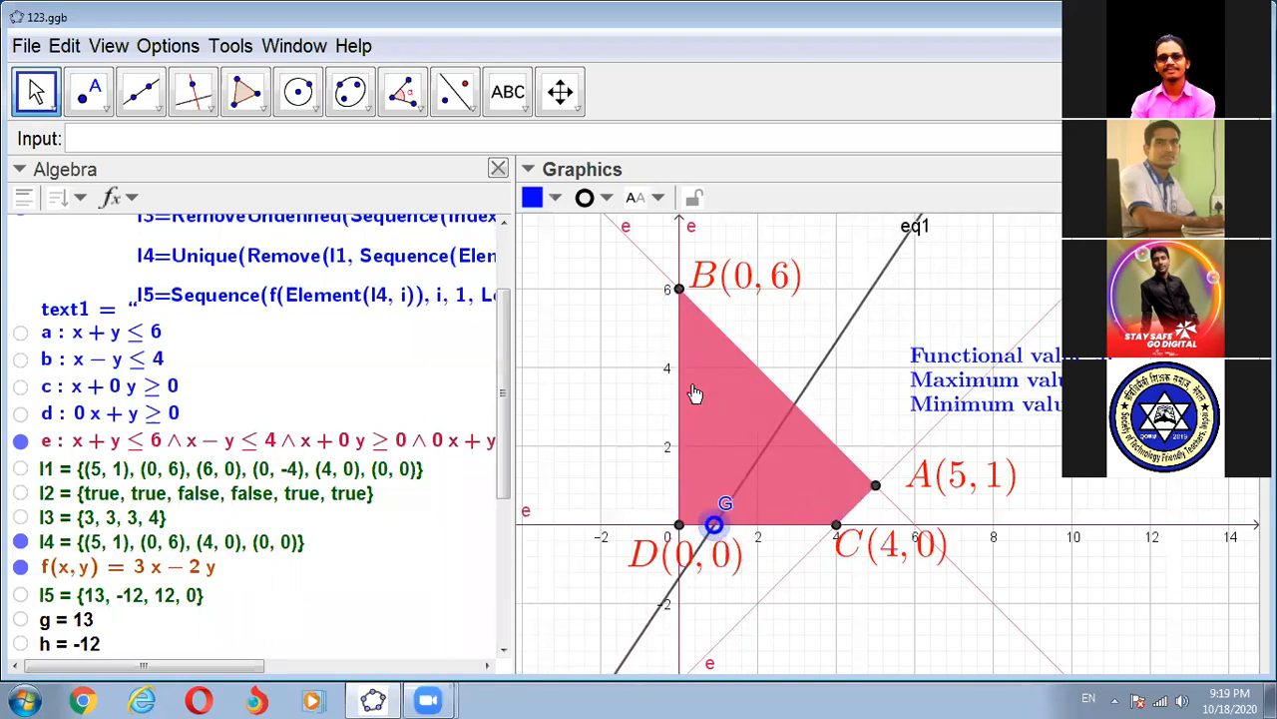
drag(695, 392, 688, 407)
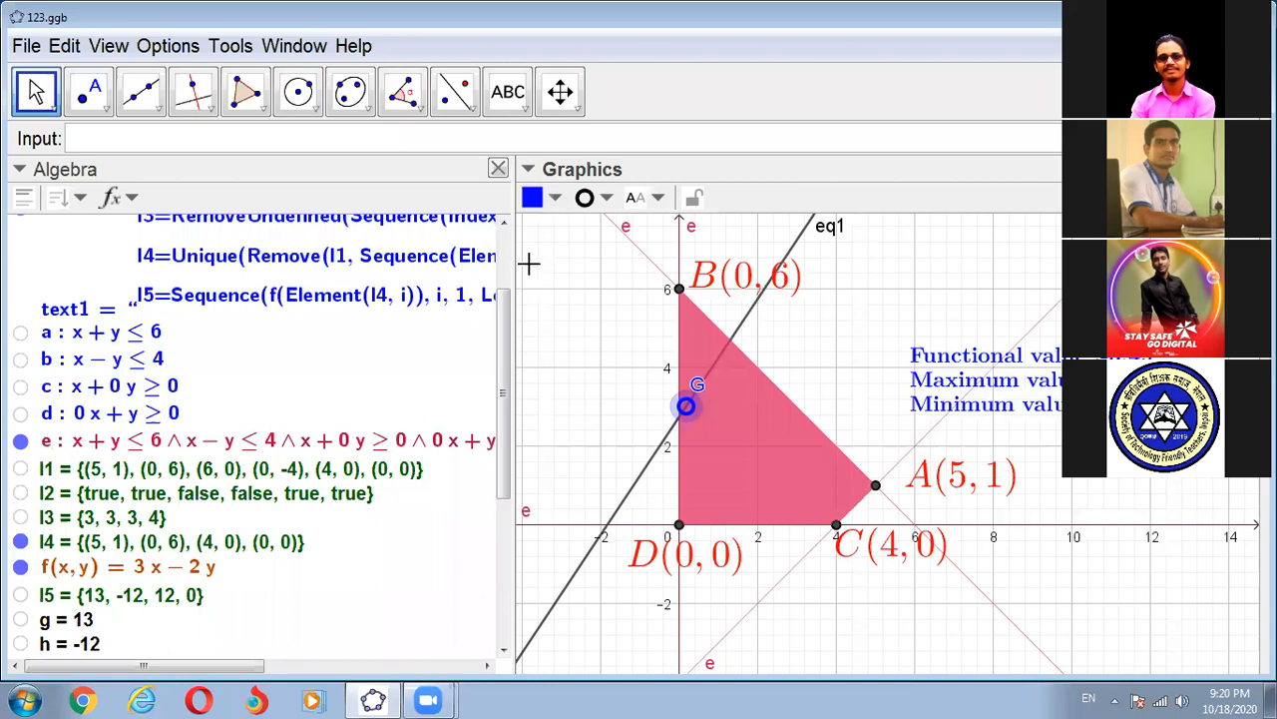
drag(513, 250, 226, 256)
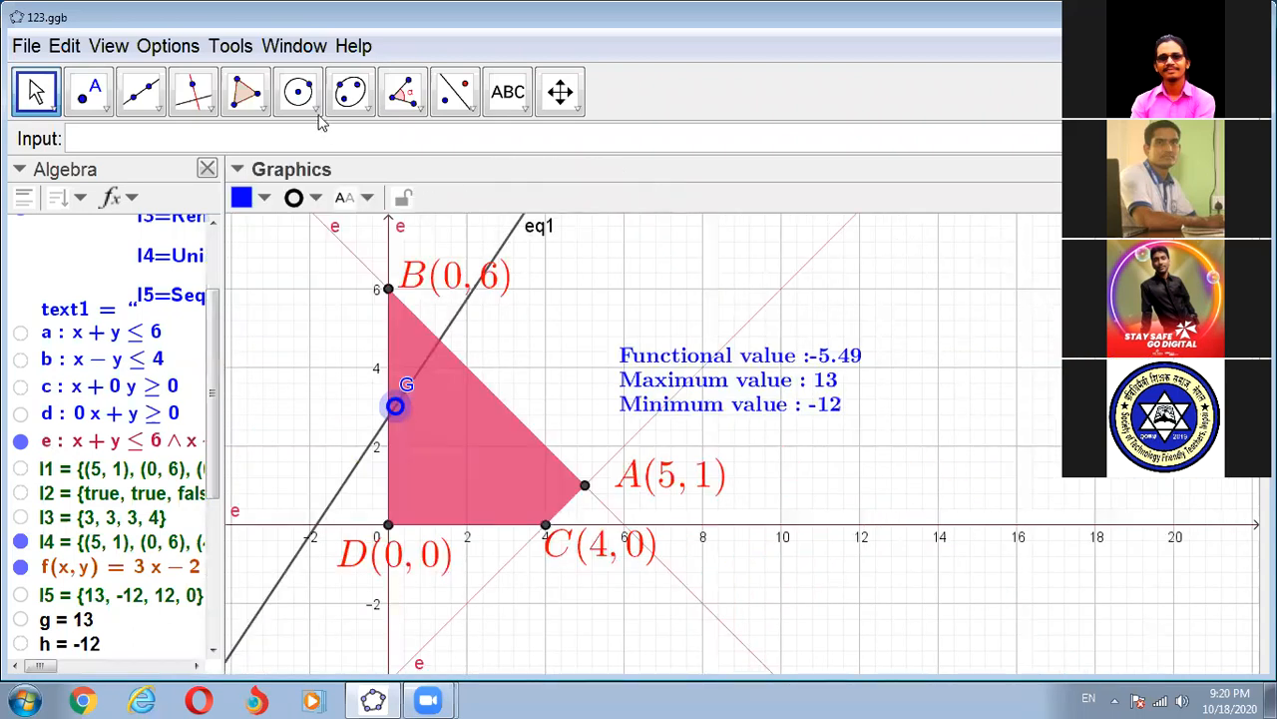
- Add an input box captioned "1st inequ :" linked to inequality a, x + y ≤ 6, above and to the right of the results text
click(521, 106)
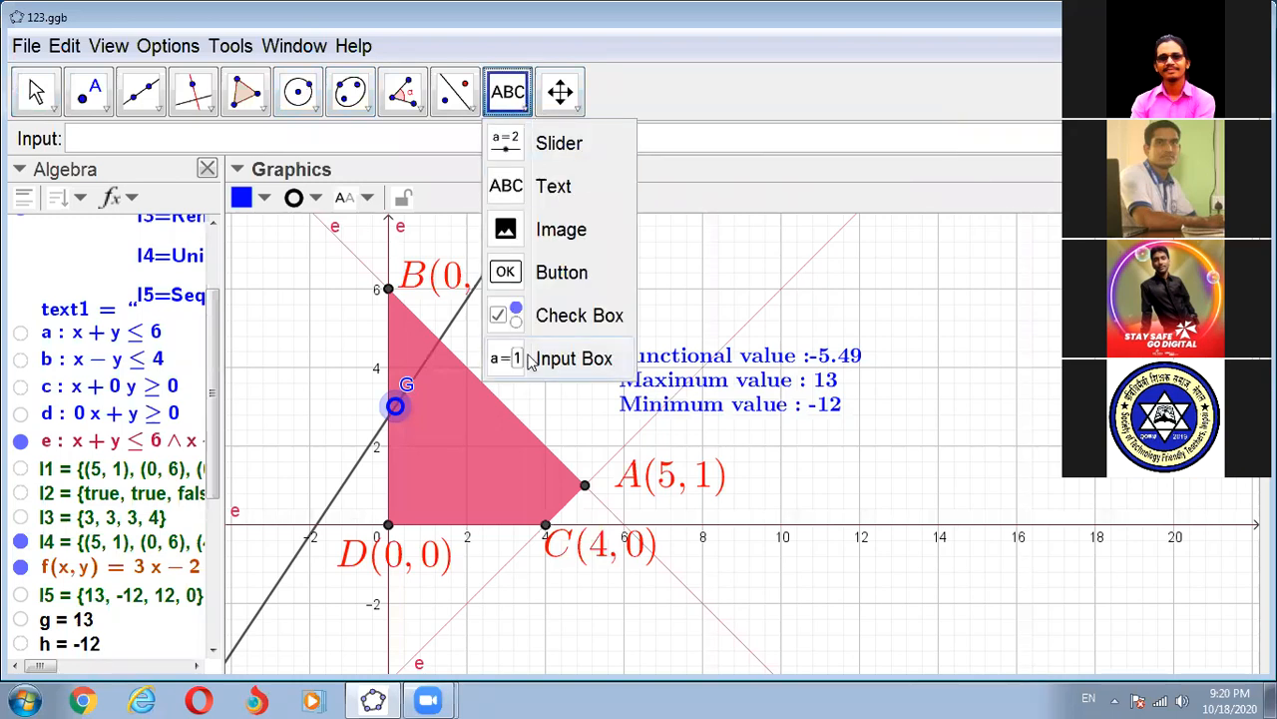
click(559, 358)
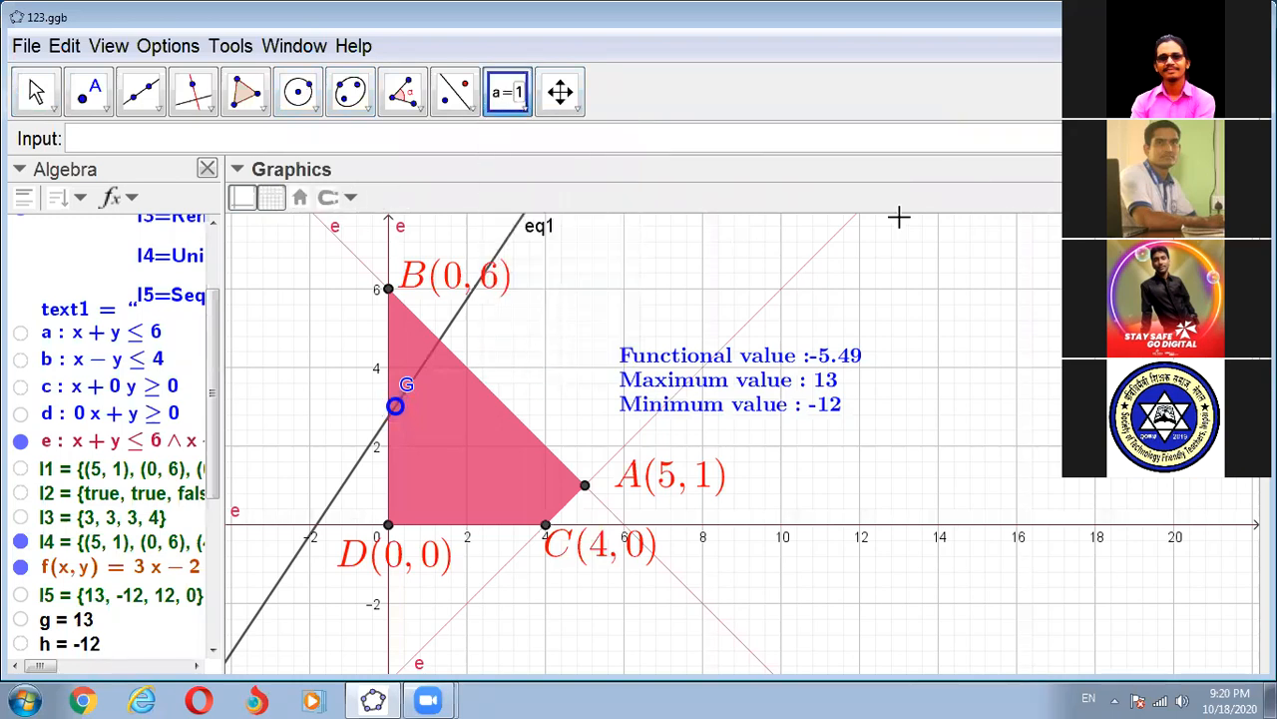
click(846, 241)
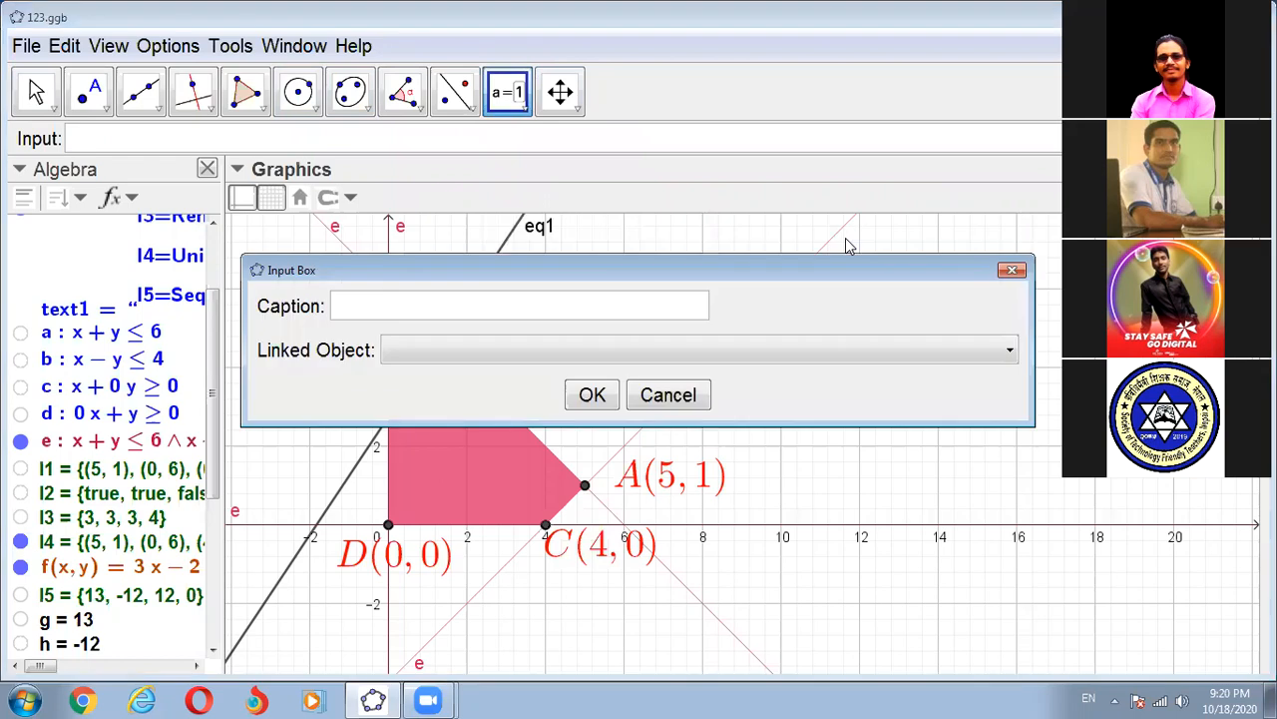
text(1st)
text( ineu)
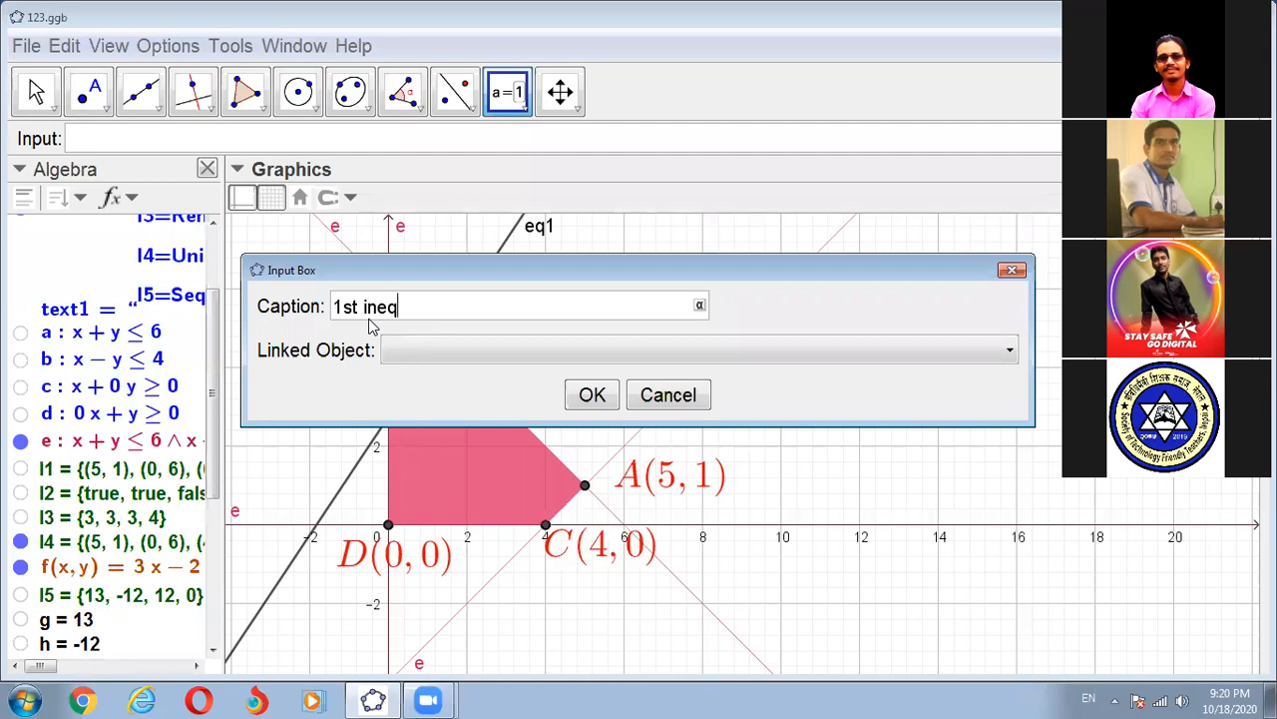
text(u)
click(385, 352)
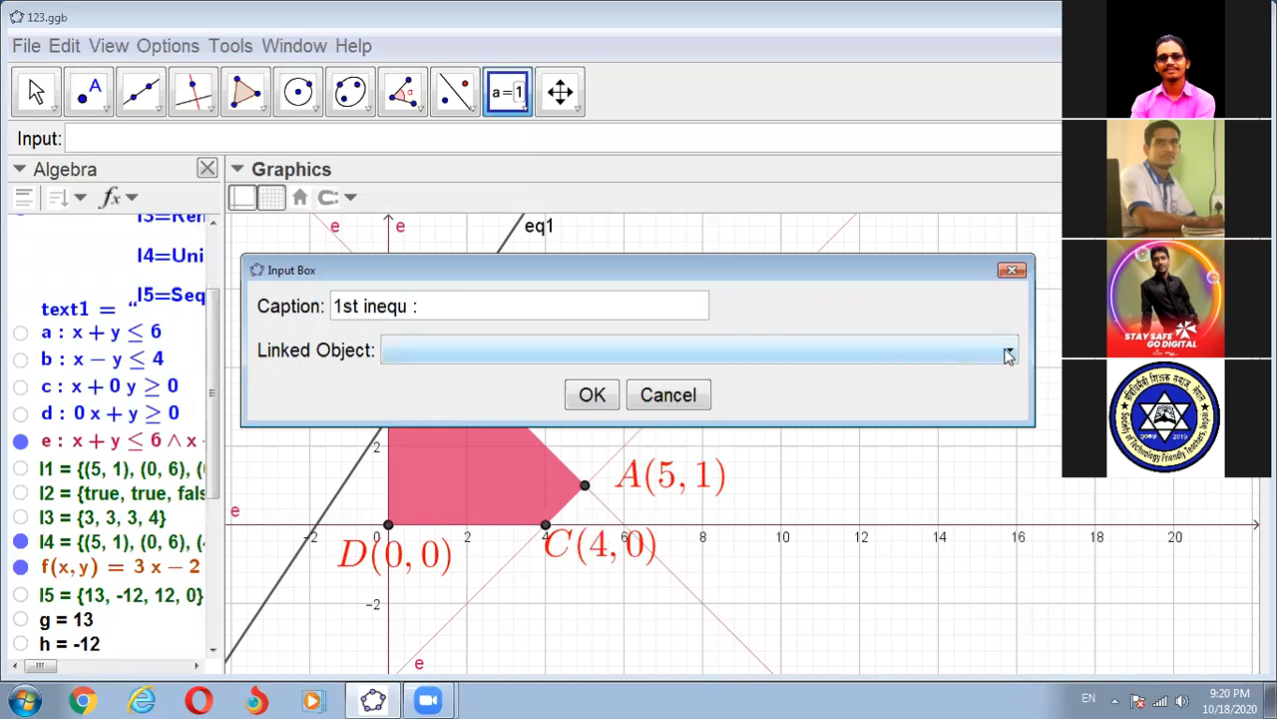
click(1008, 354)
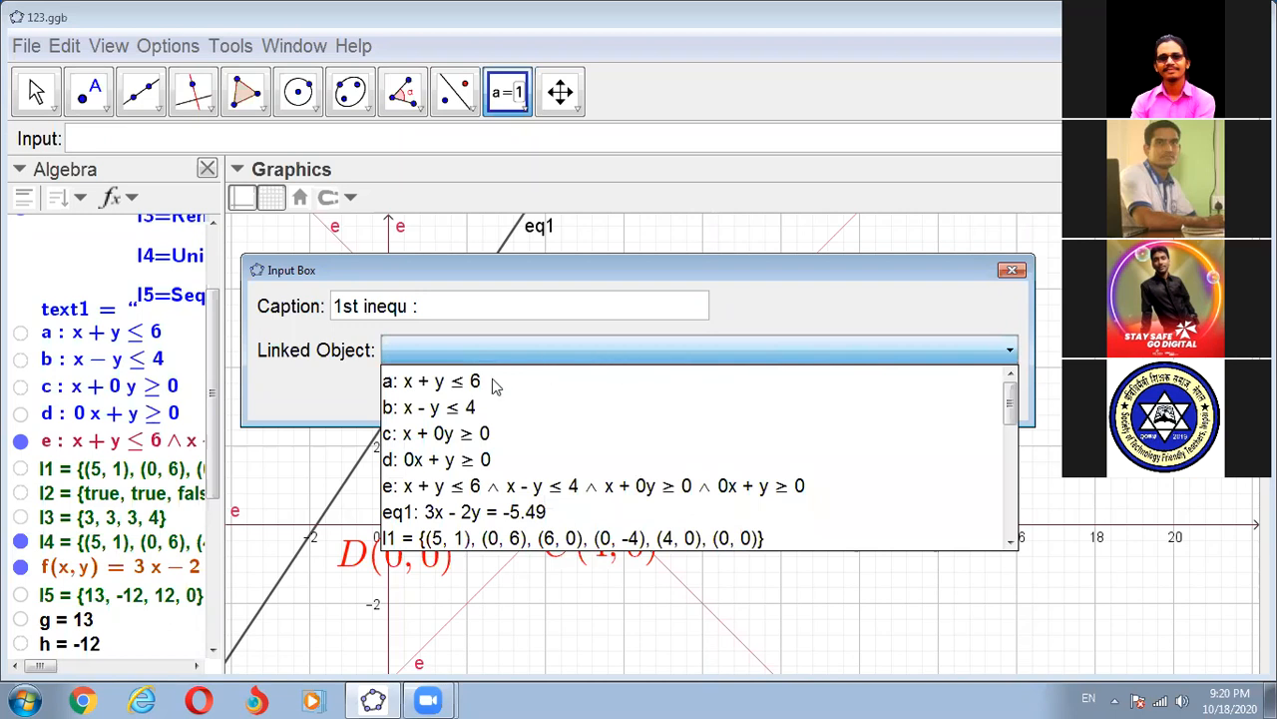
click(493, 383)
click(590, 393)
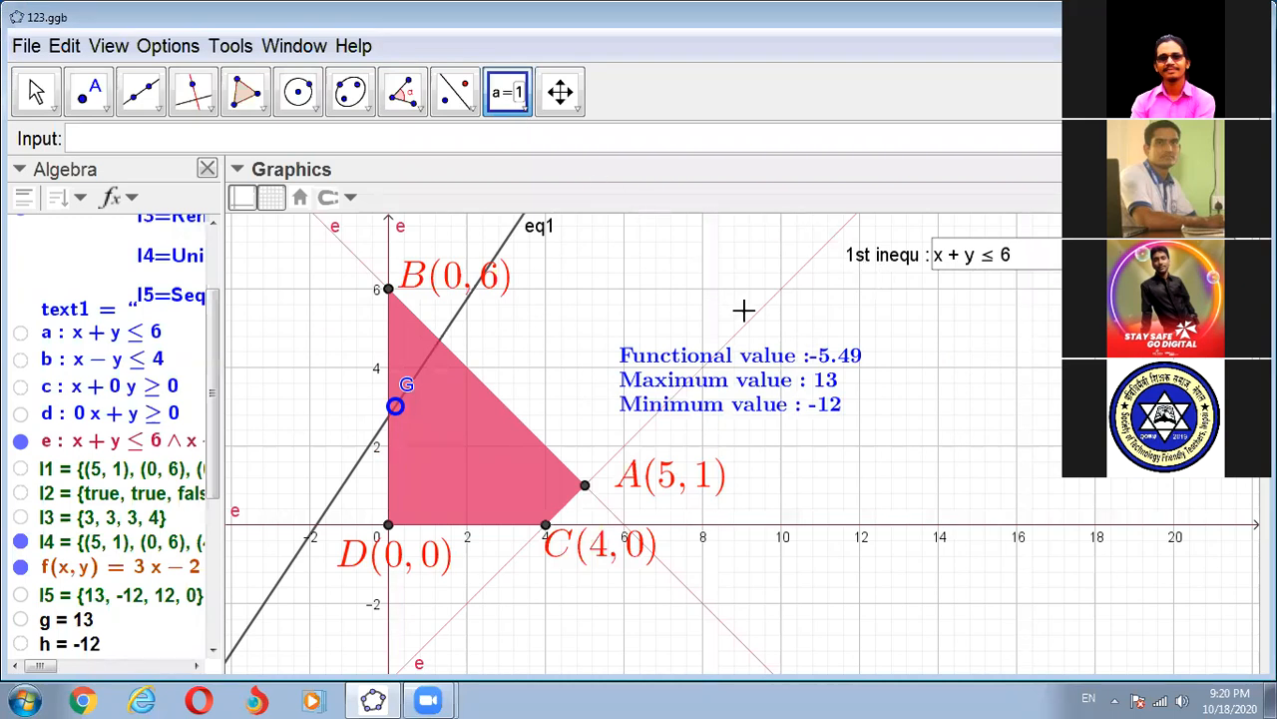
- Add an input box captioned "2nd Inequ :" linked to inequality b, x - y ≤ 4, below the first input box
click(853, 304)
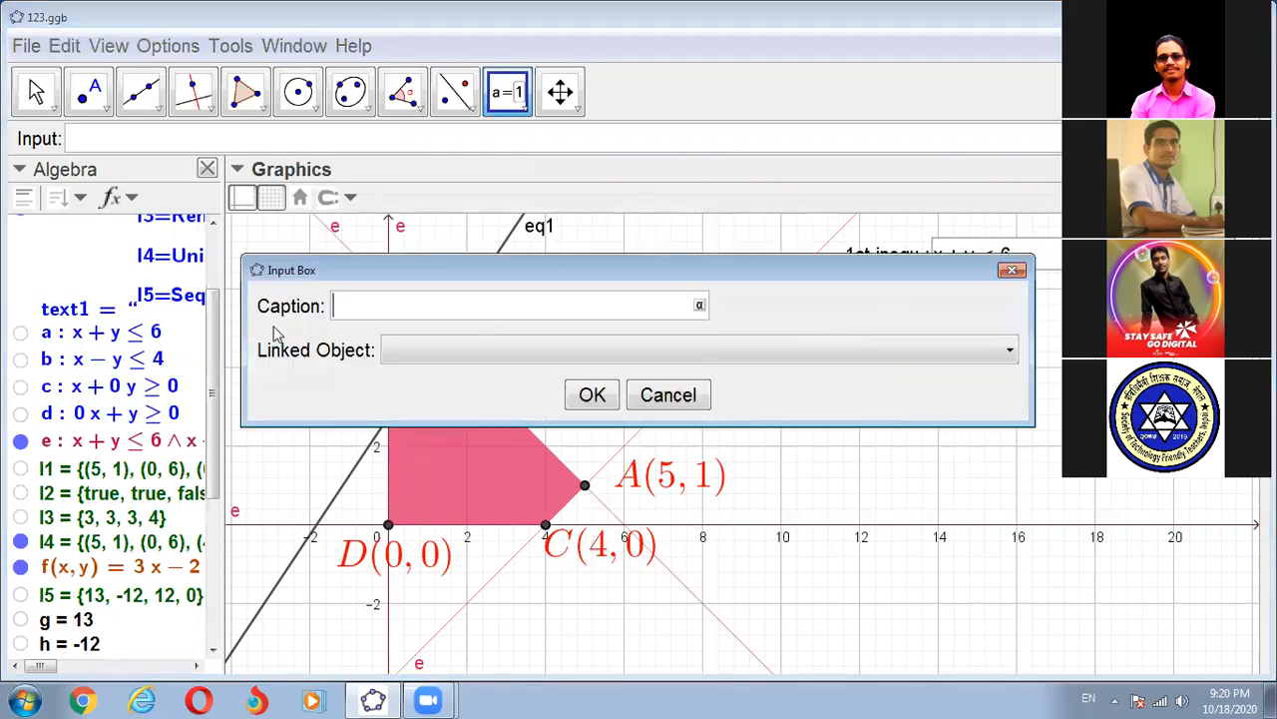
text(2nd Inequ)
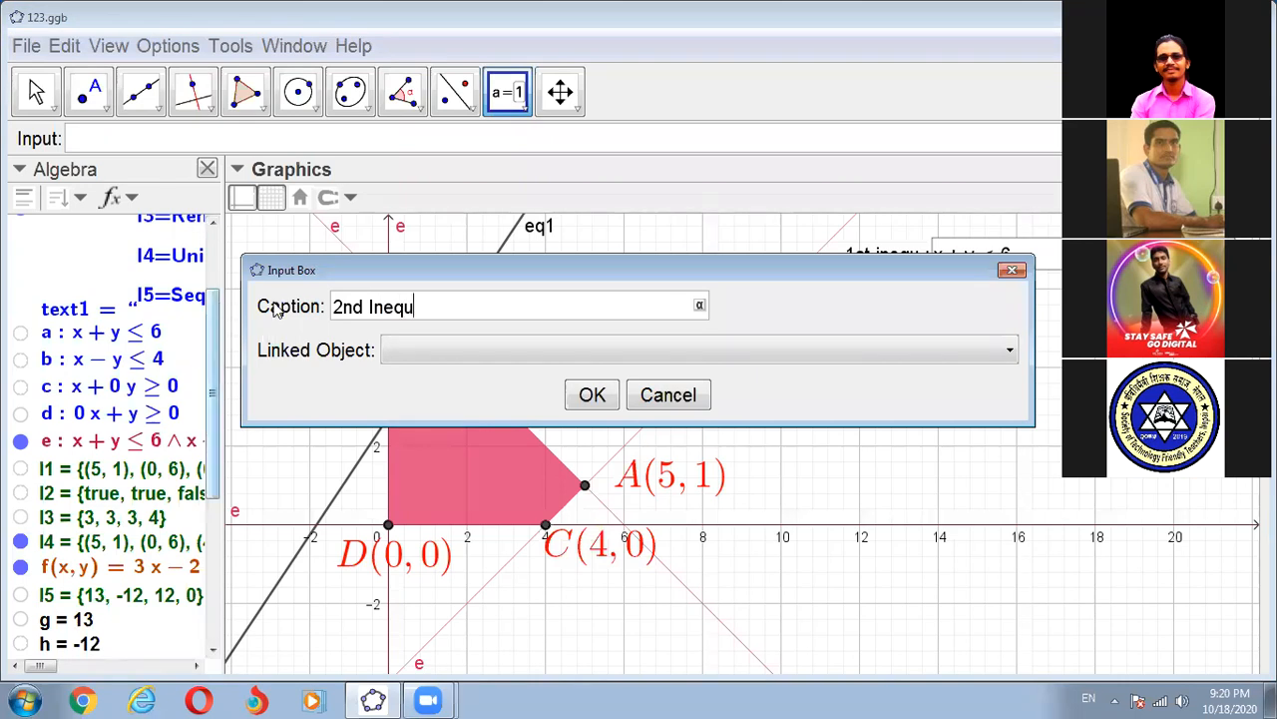
text( :)
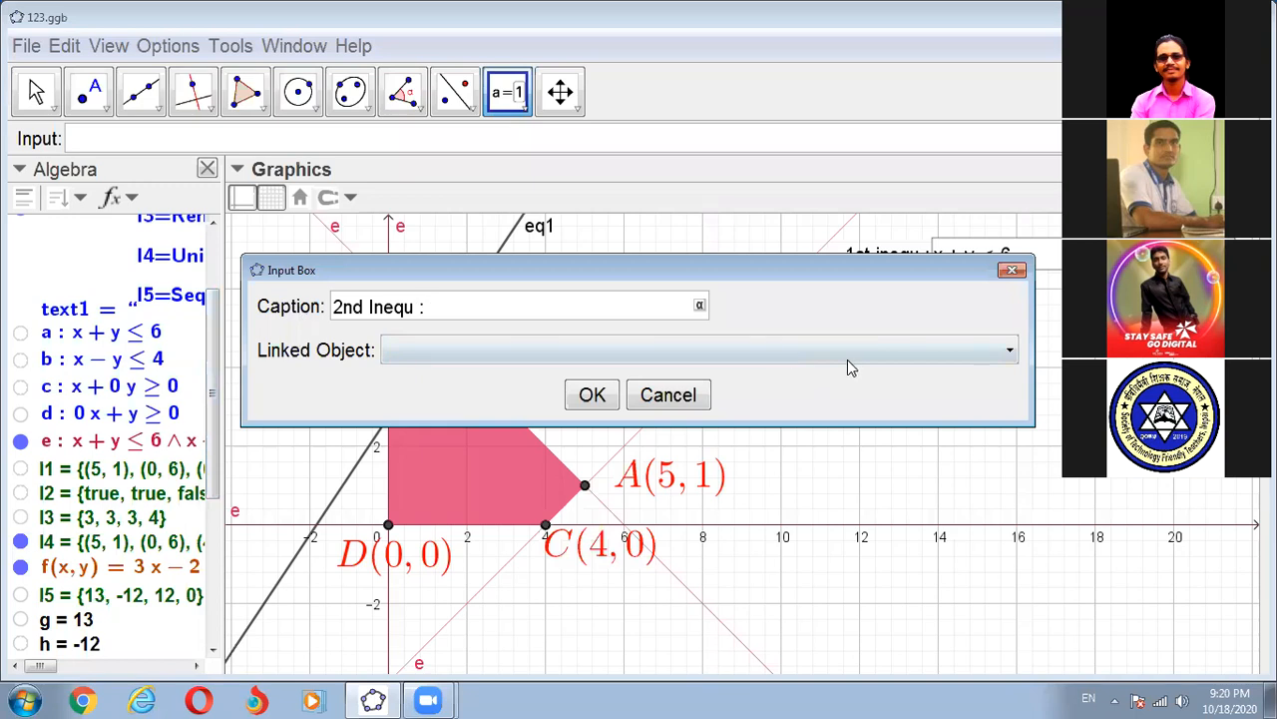
click(1009, 351)
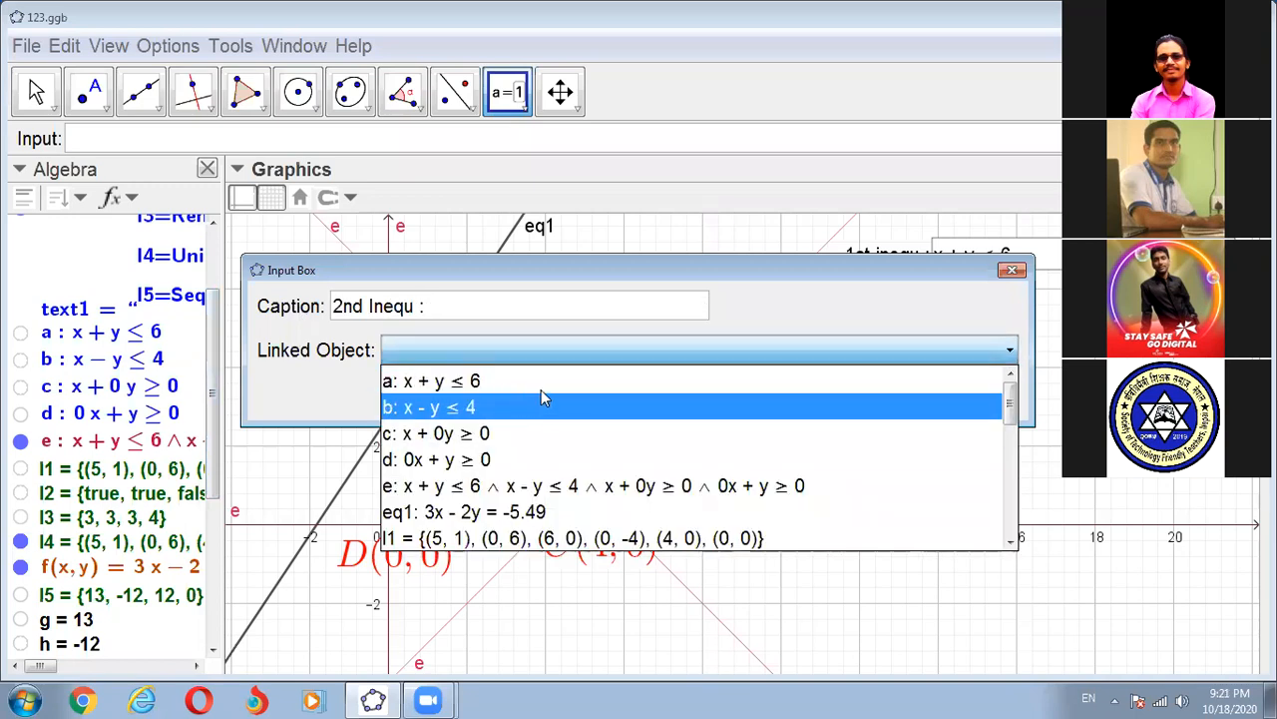
click(577, 394)
click(884, 388)
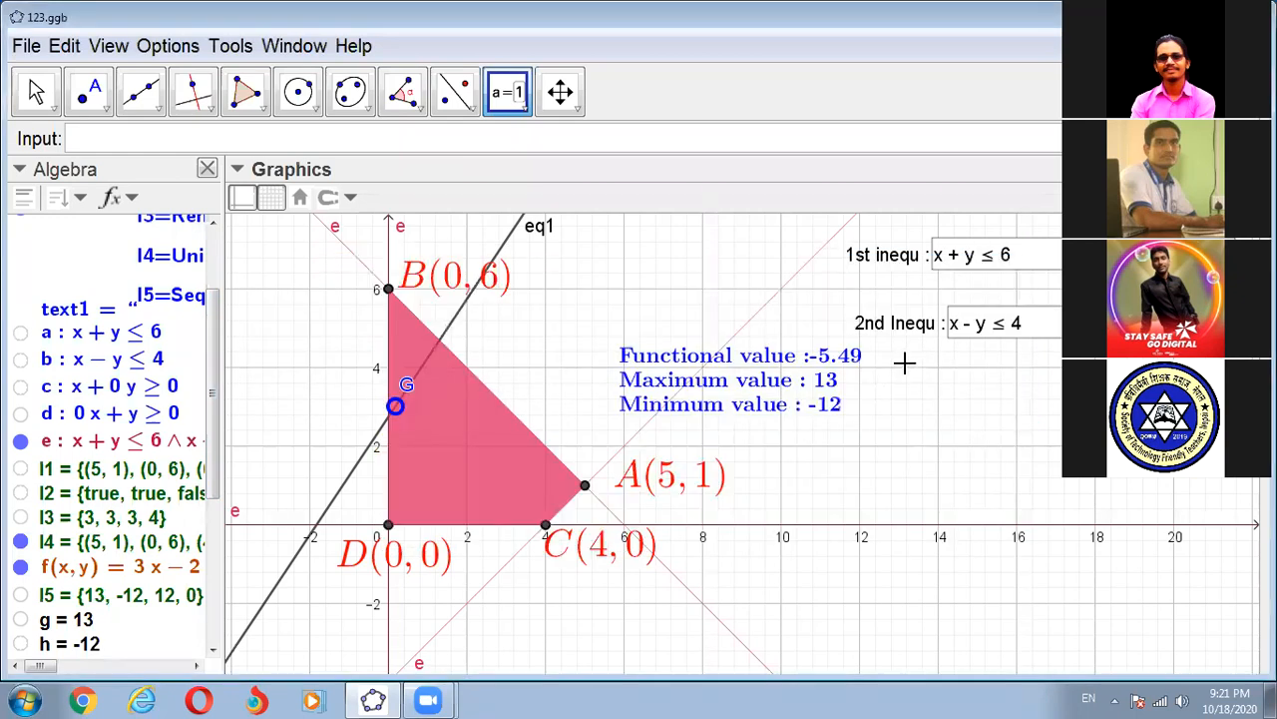
- Add an input box captioned "3rd Inequ :" linked to inequality c, x + 0y ≥ 0, below the second input box
click(904, 364)
text(3rd)
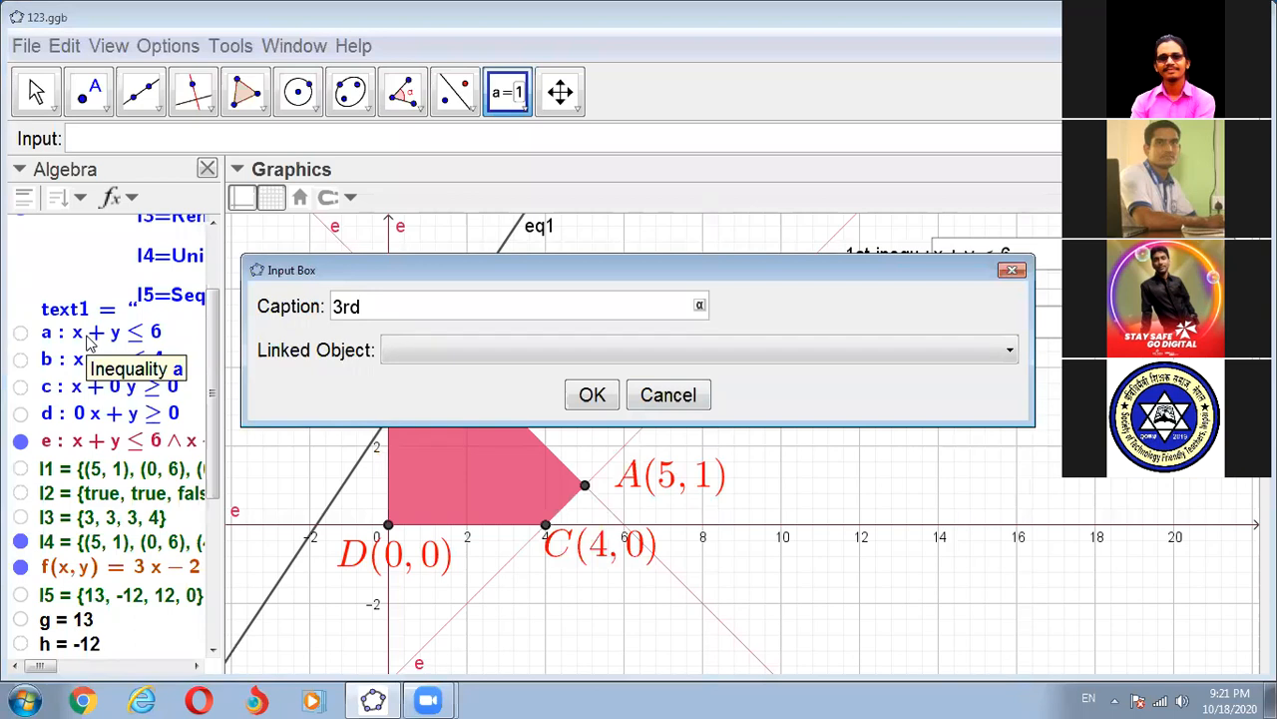
text( Ineq)
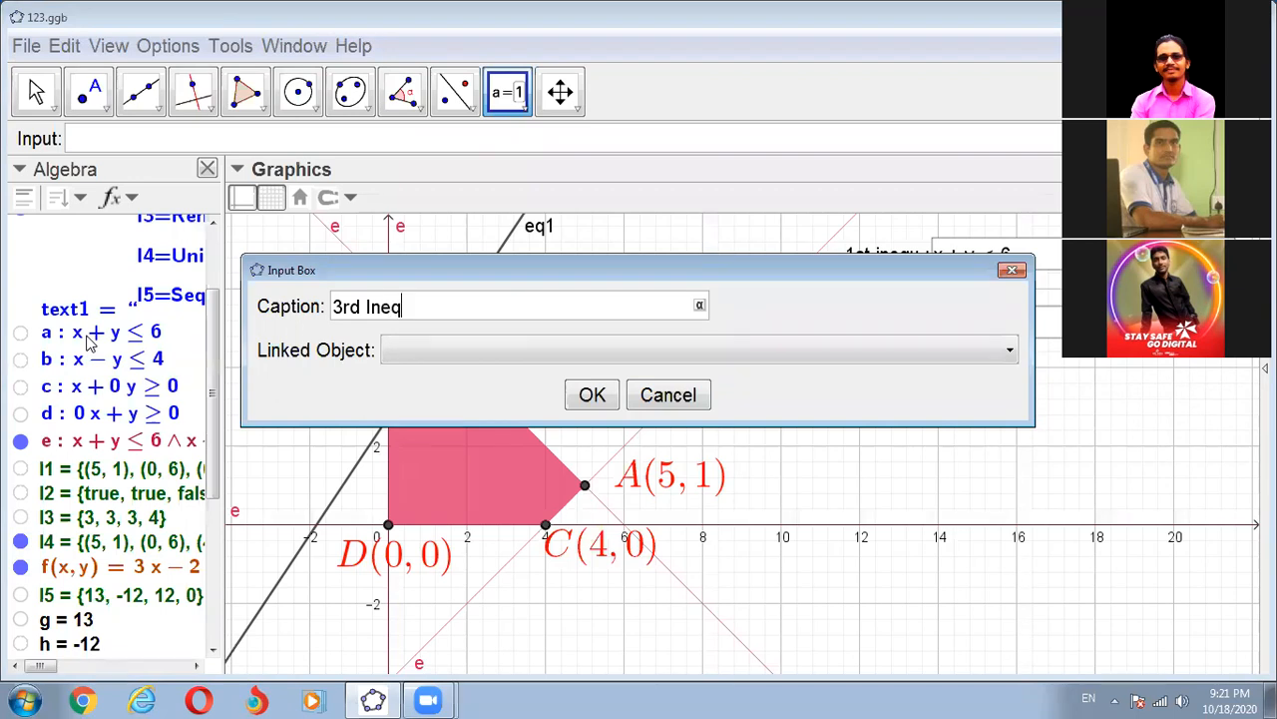
text(u :)
click(1010, 355)
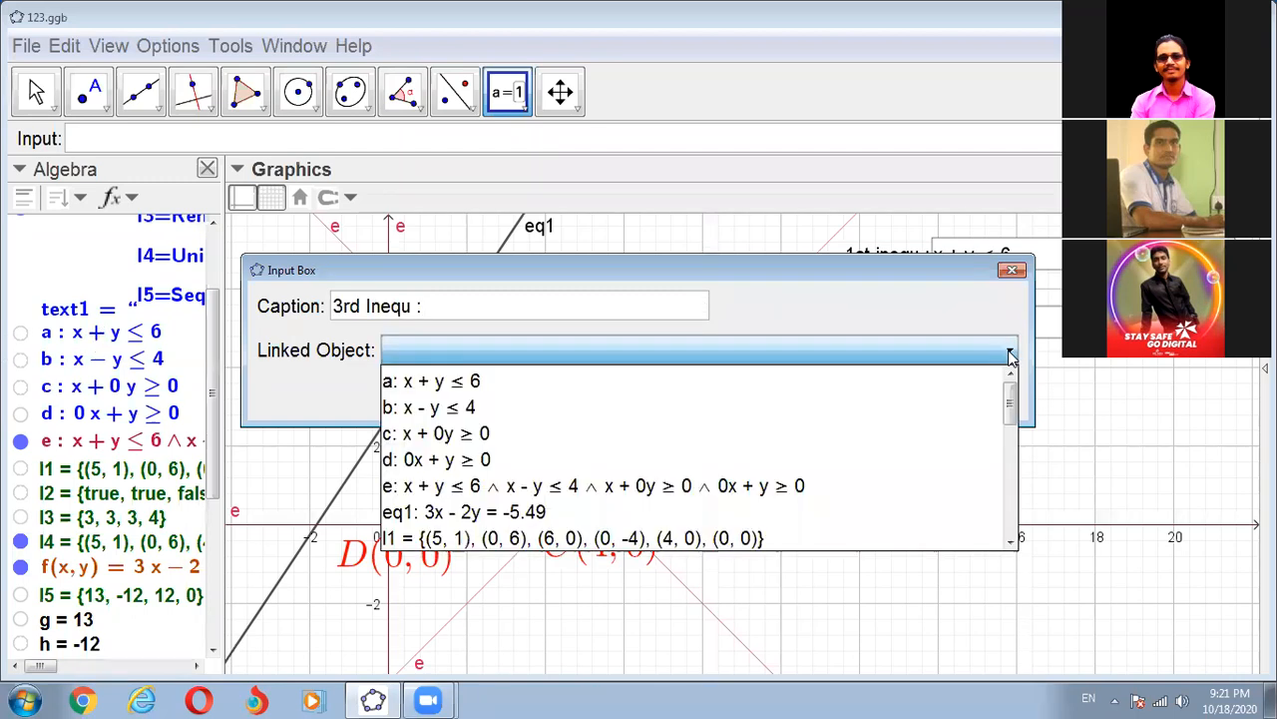
click(431, 435)
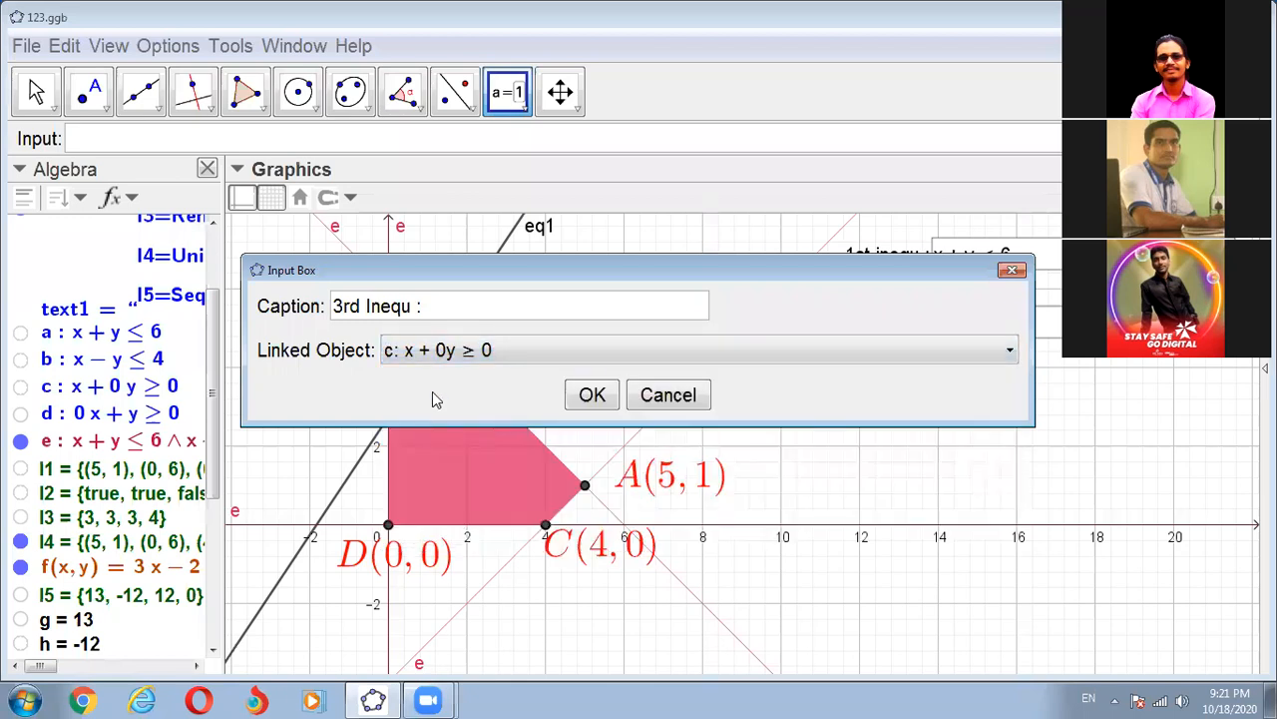
click(598, 396)
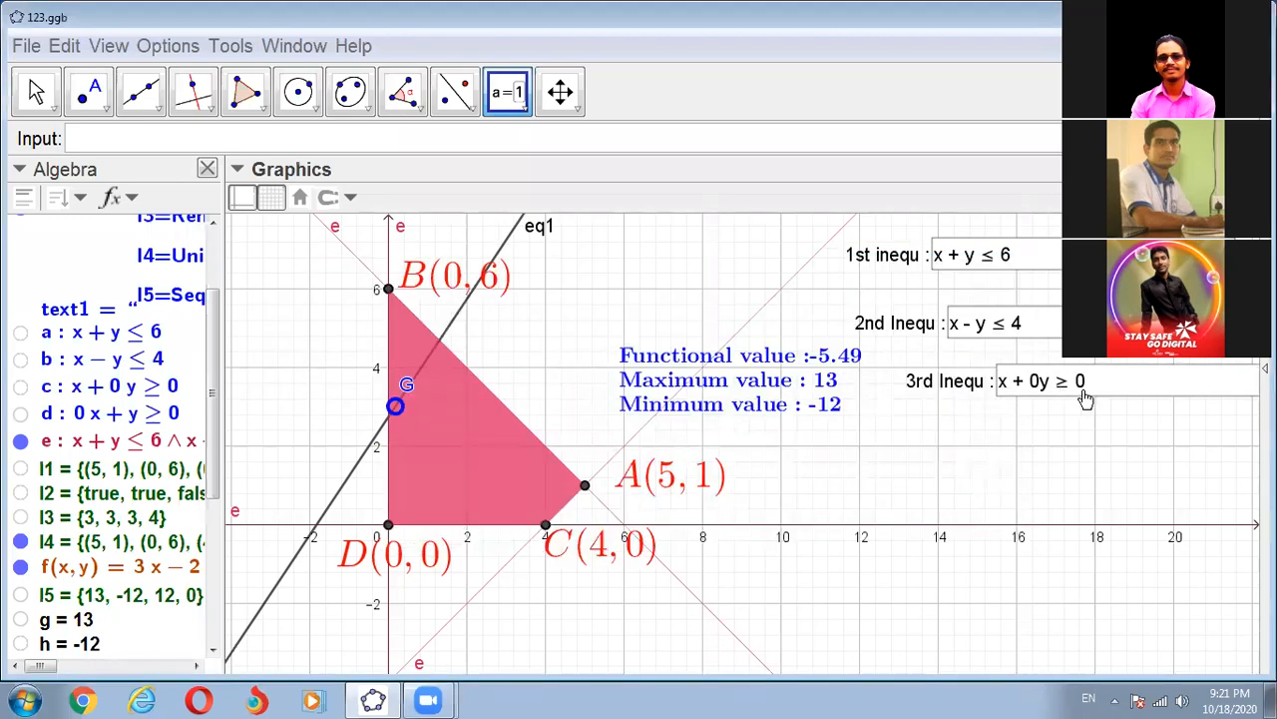
- Add an input box captioned "4th Inequ:" linked to inequality d, 0x + y ≥ 0, below the third input box
click(906, 419)
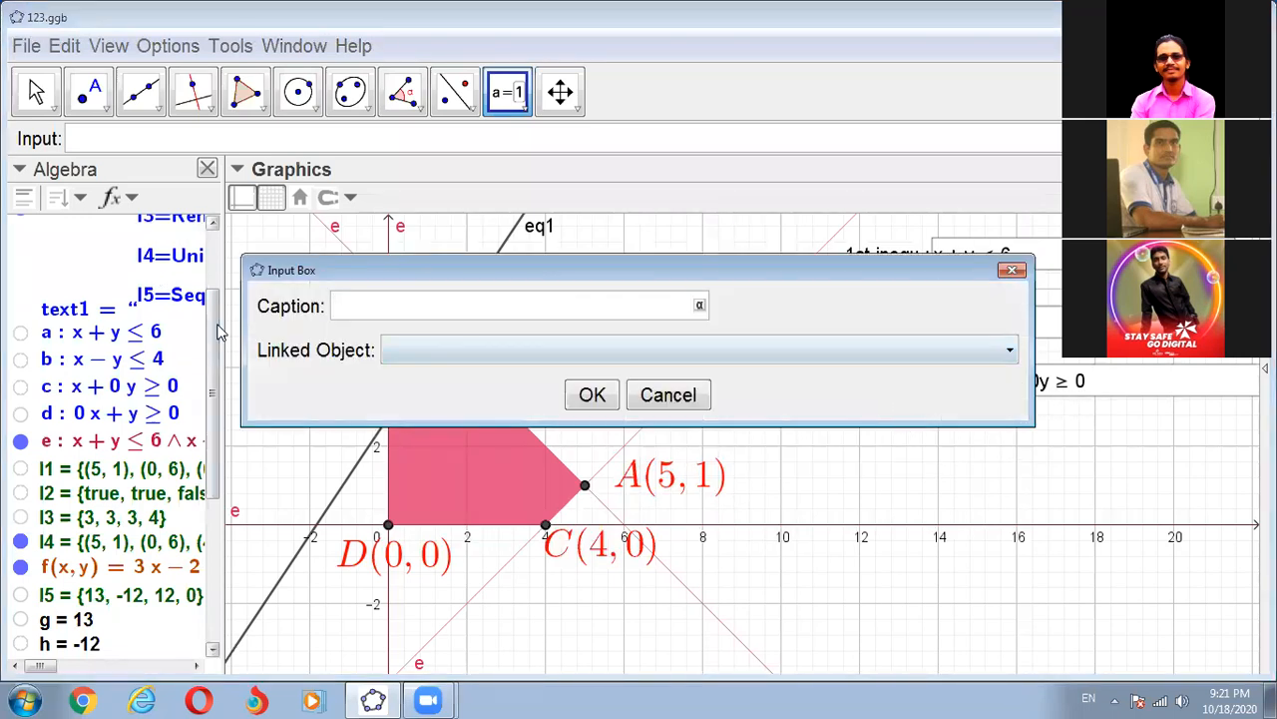
text(4th)
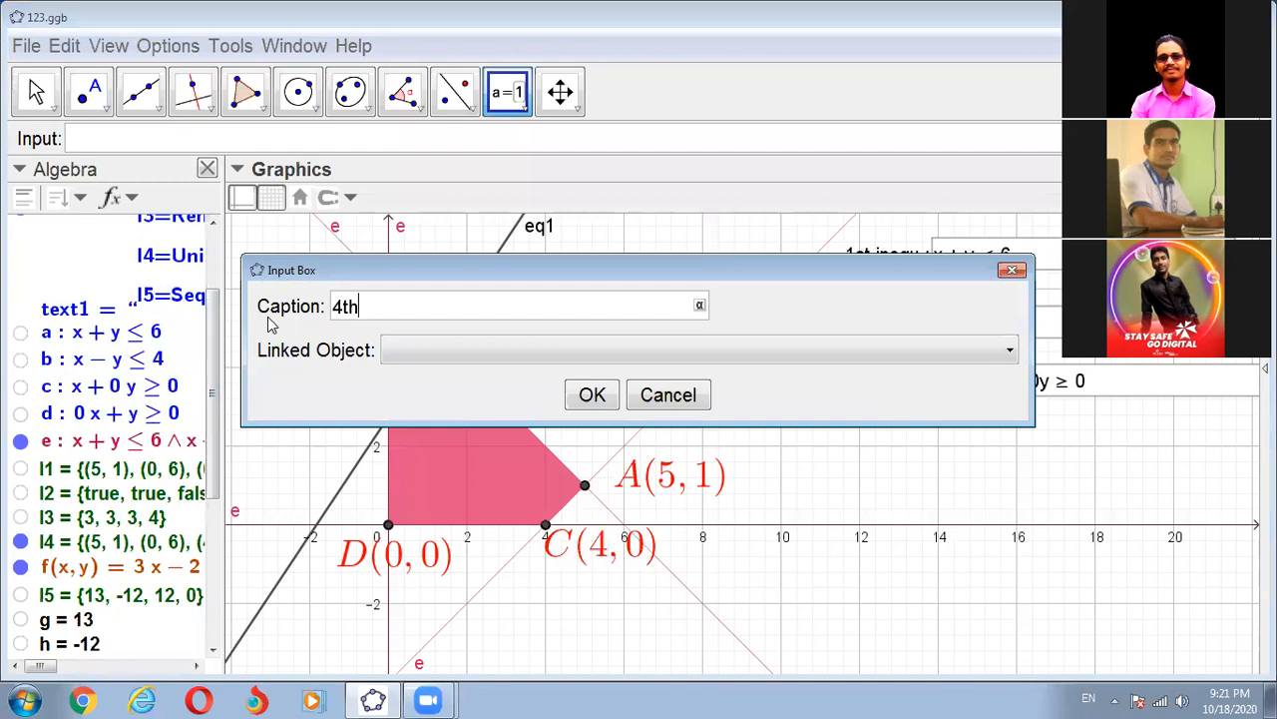
text( Inequ:)
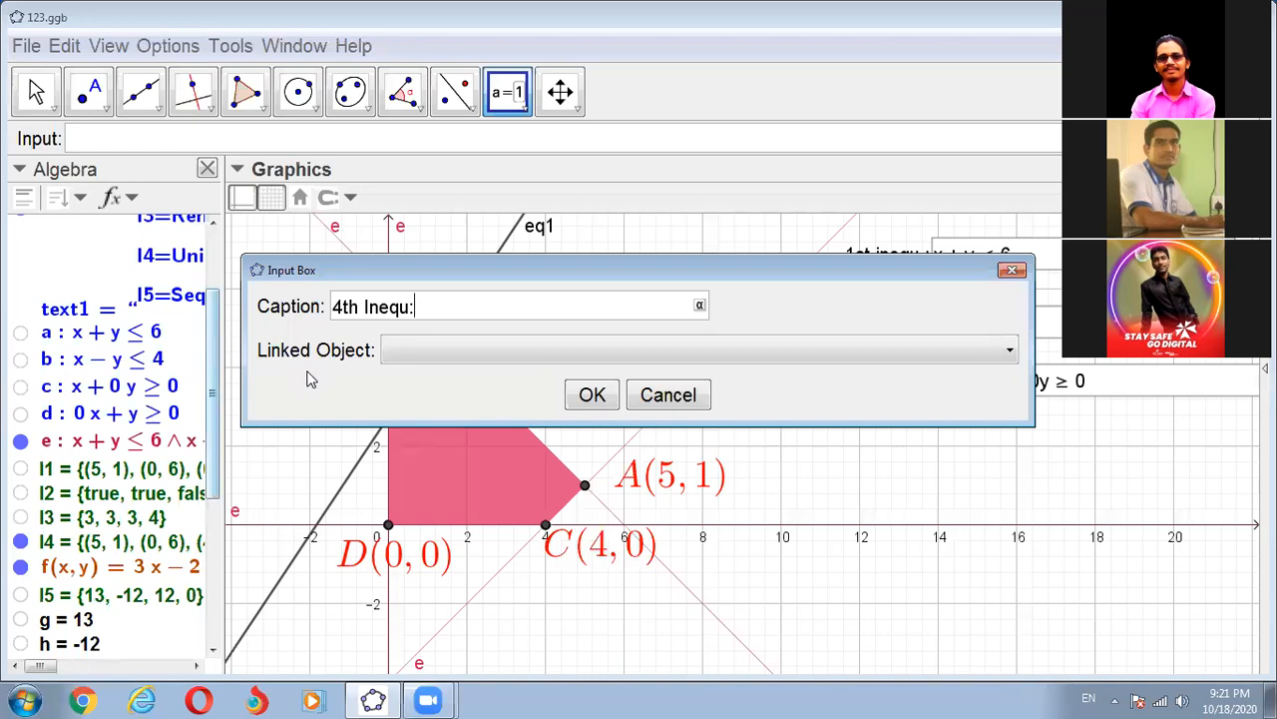
click(1013, 354)
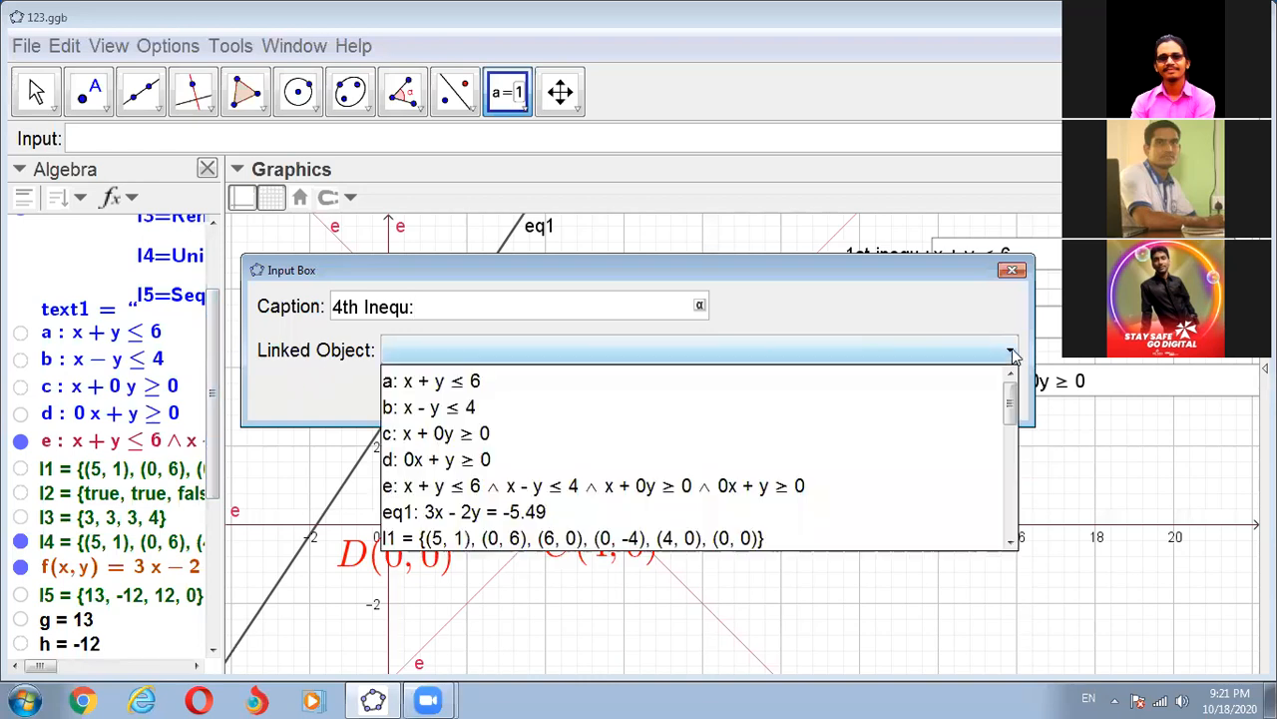
click(439, 461)
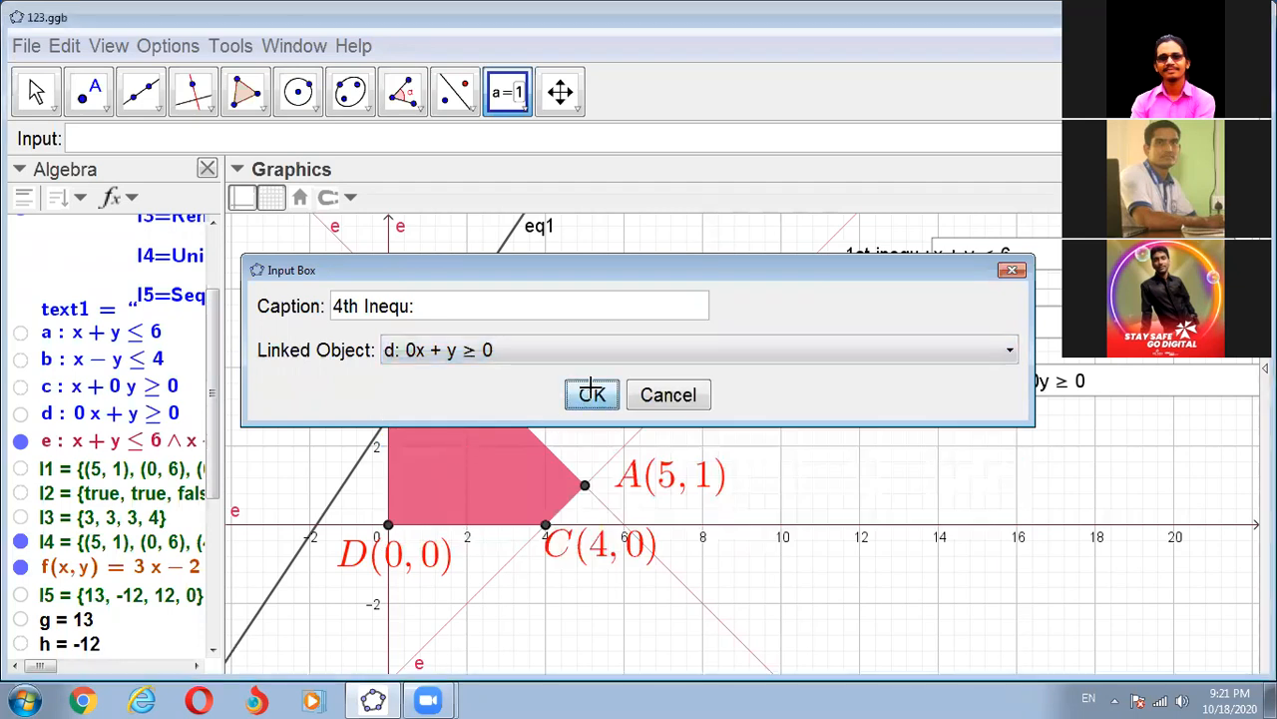
click(592, 393)
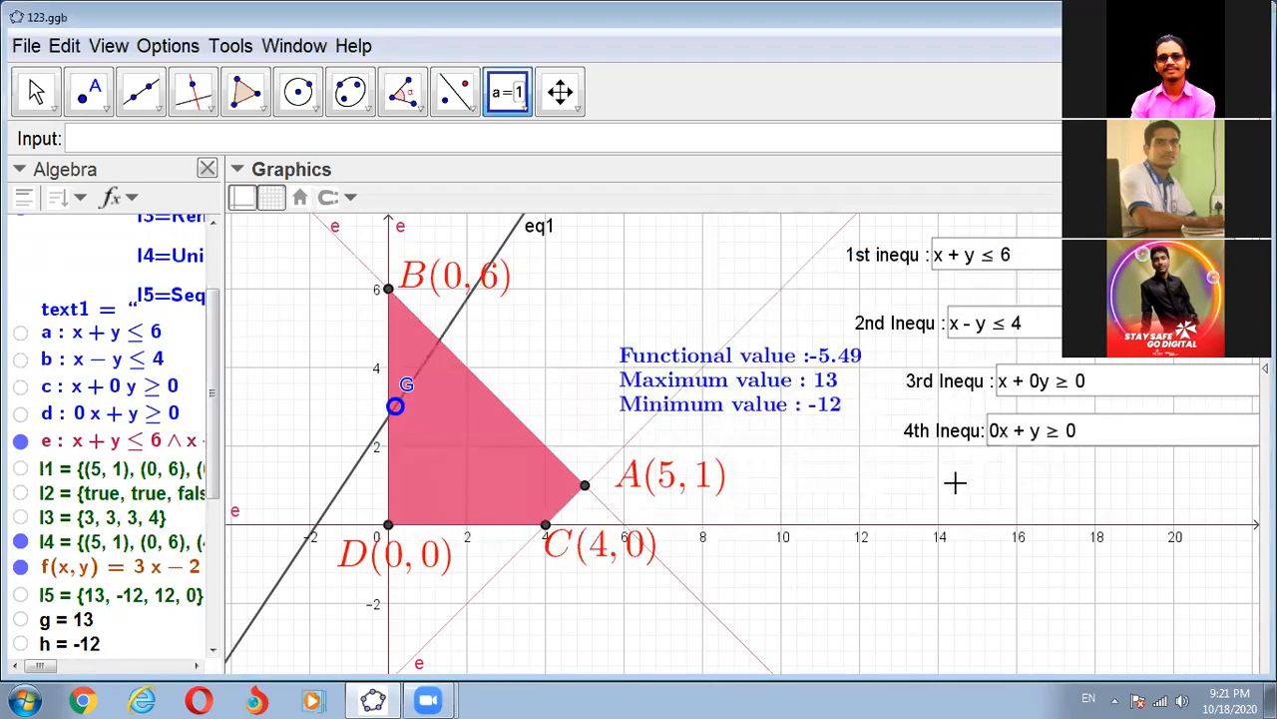
- Add an input box captioned "Objective Function :" linked to f(x, y) = 3x - 2y, below the four inequality boxes
click(818, 485)
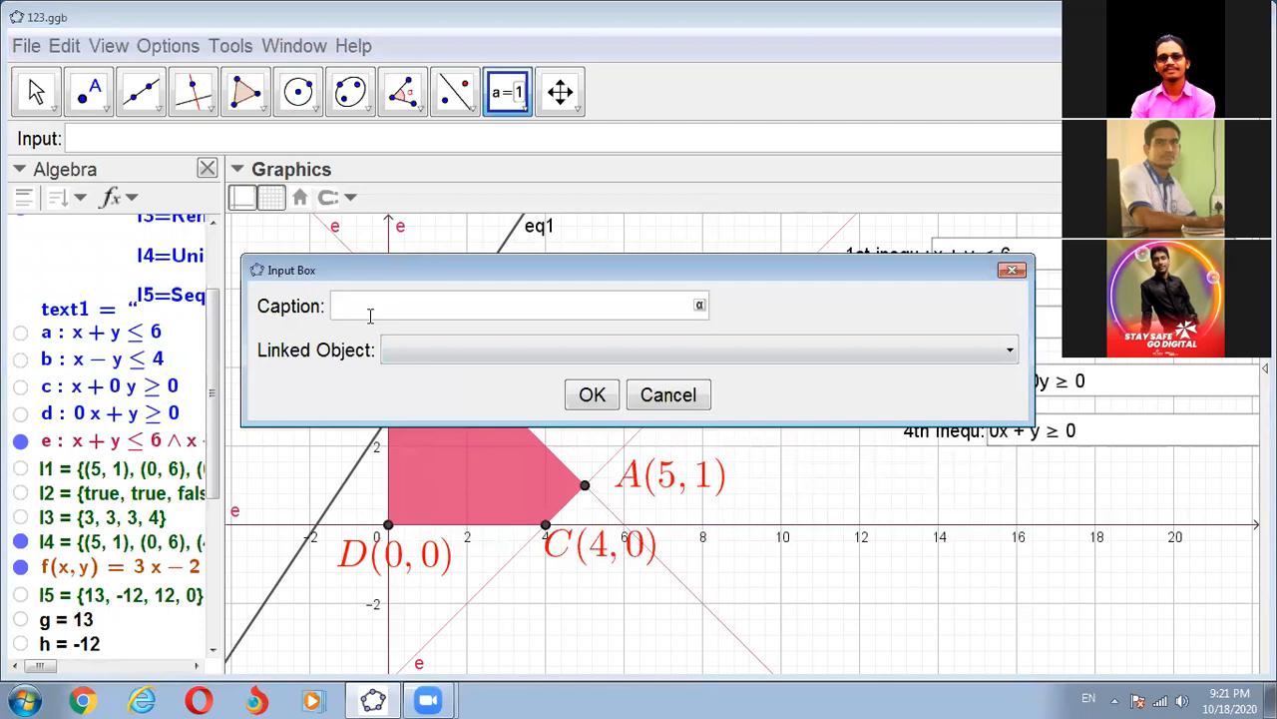
text(Objective Func)
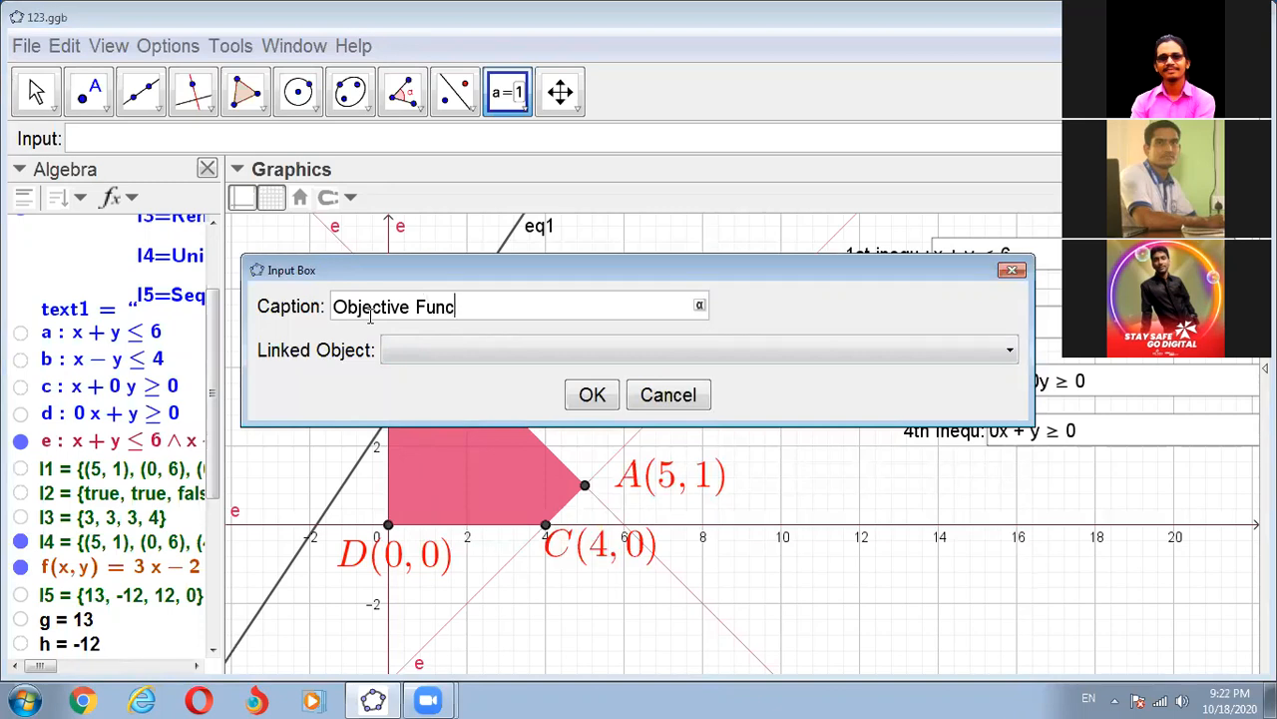
text(tion :)
click(1008, 354)
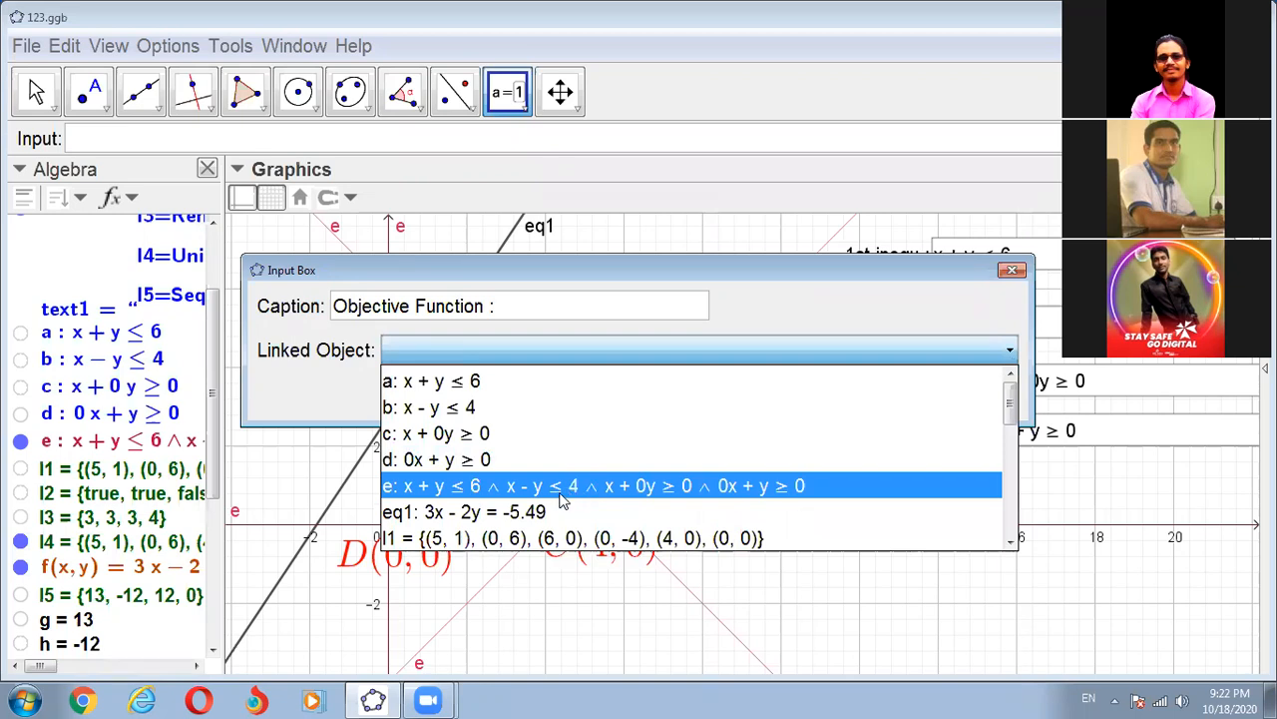
click(430, 359)
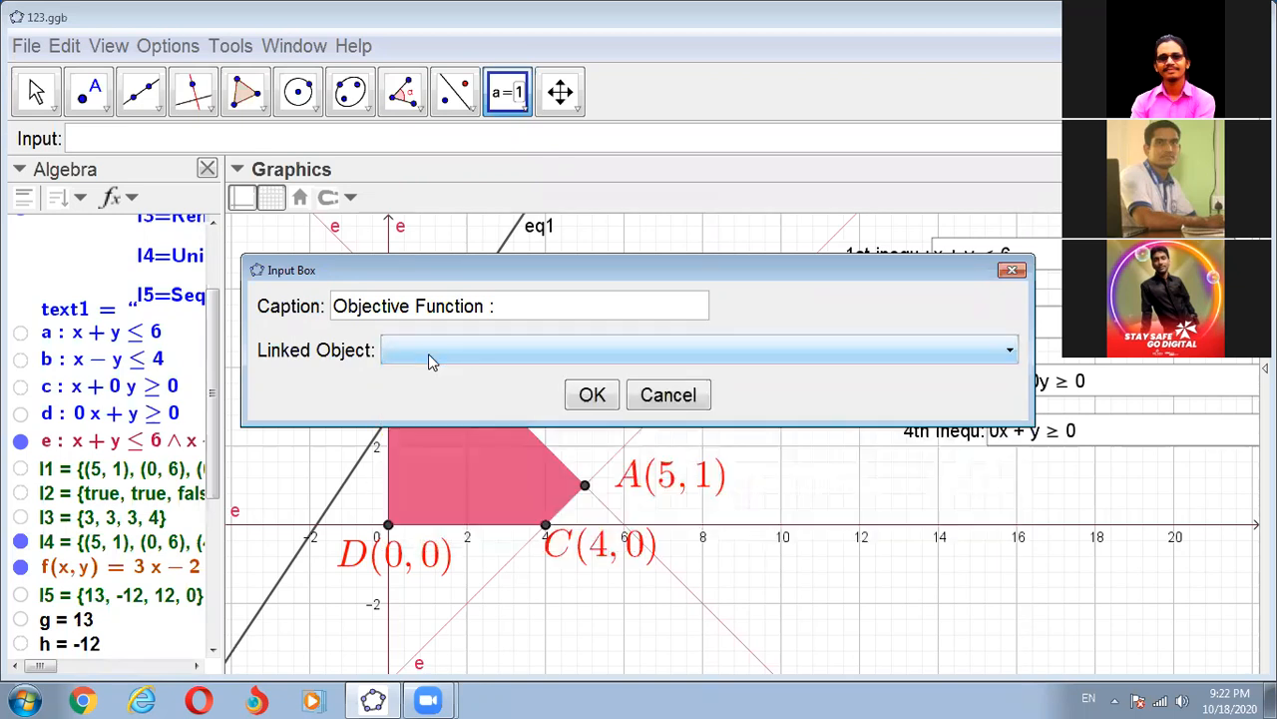
key(f)
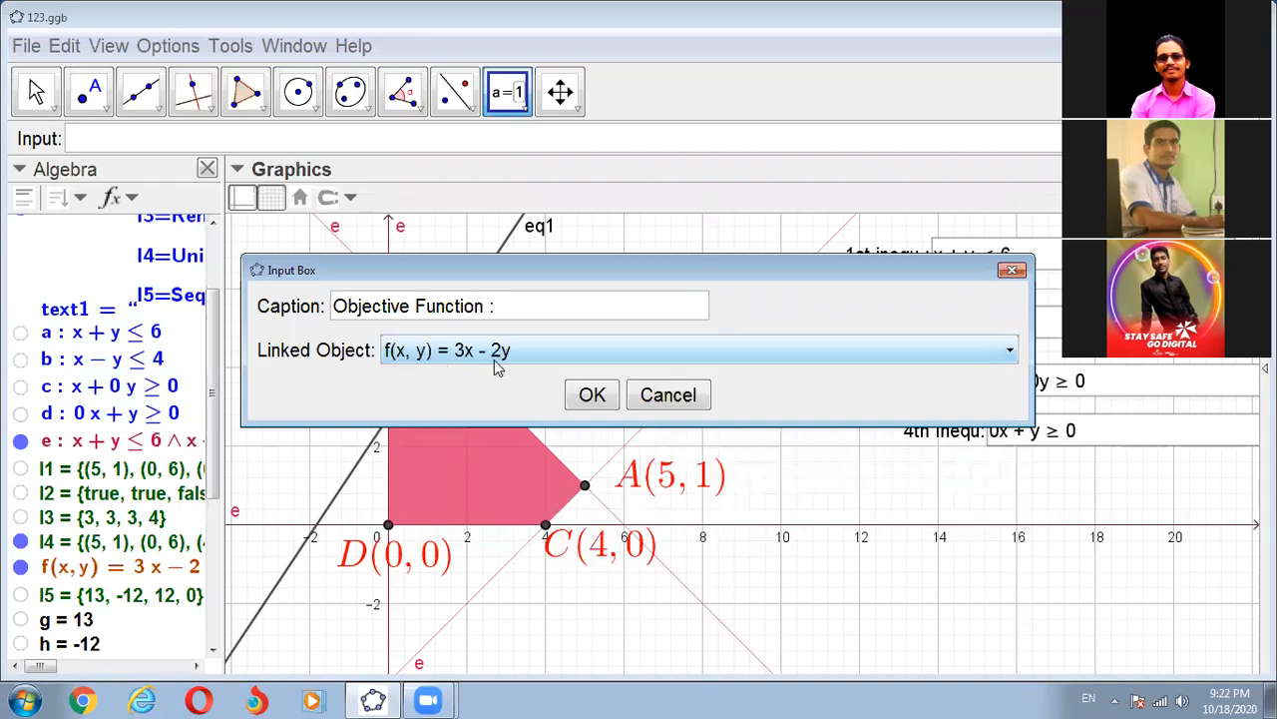
click(593, 397)
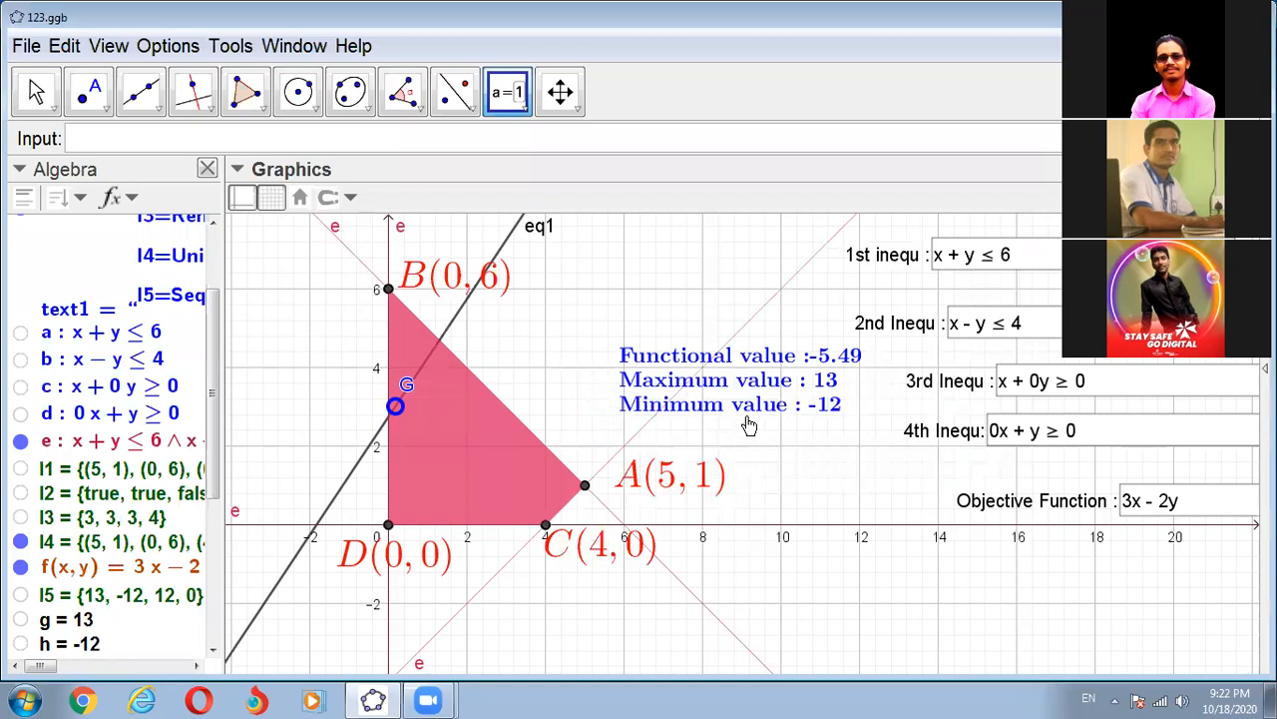
- Change the first inequality to x + y ≤ 5 through its input box
click(36, 92)
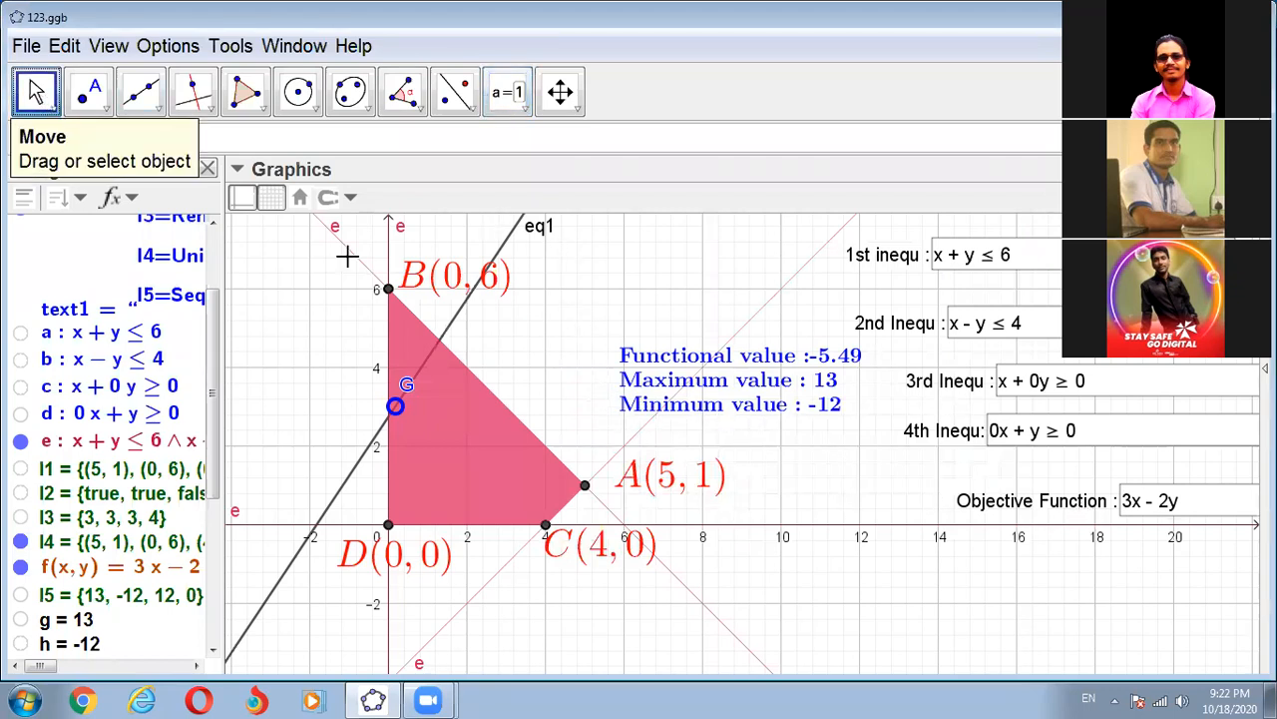
click(1019, 254)
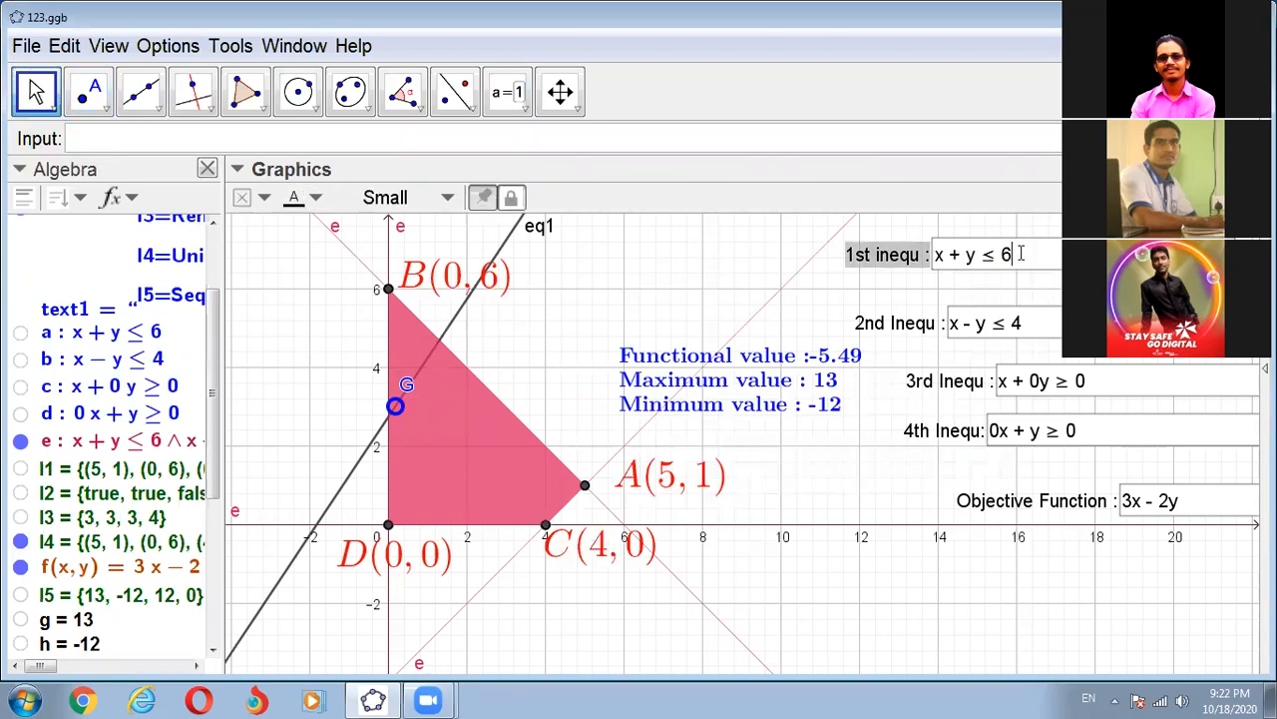
key(BackSpace)
text(5)
key(Return)
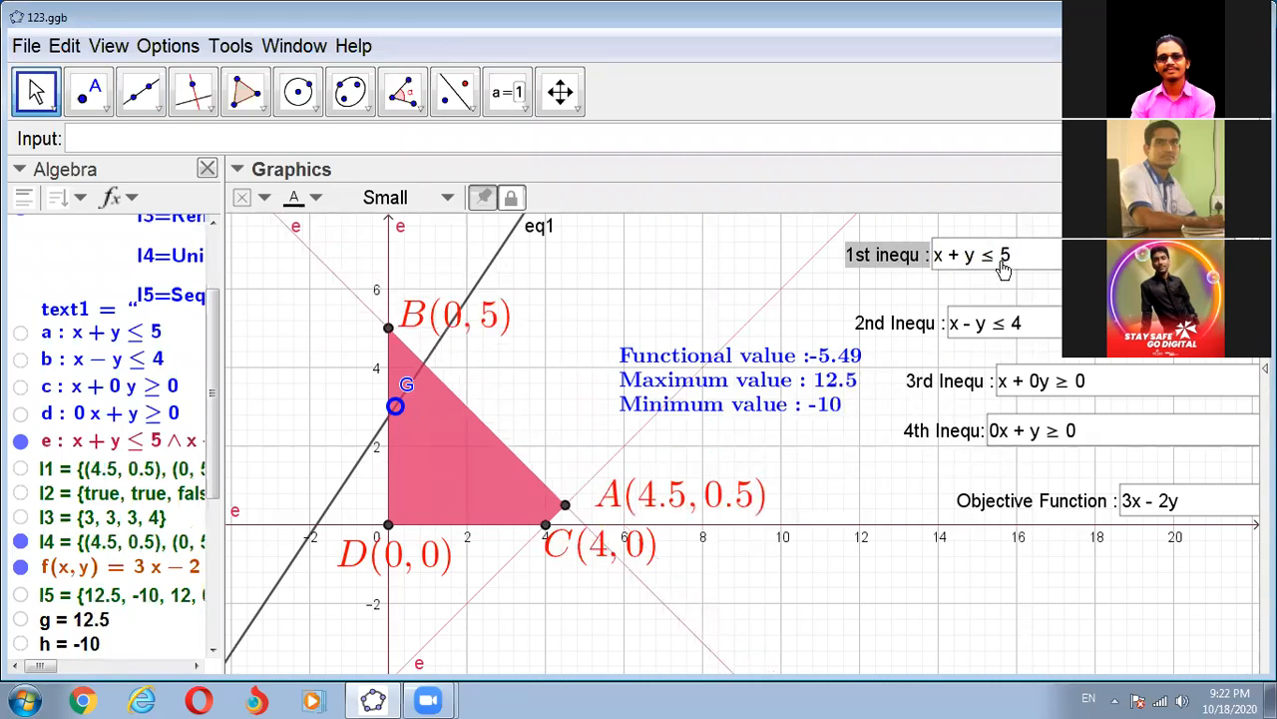
- Change the second inequality to x - y ≥ 4 through its input box
click(1022, 322)
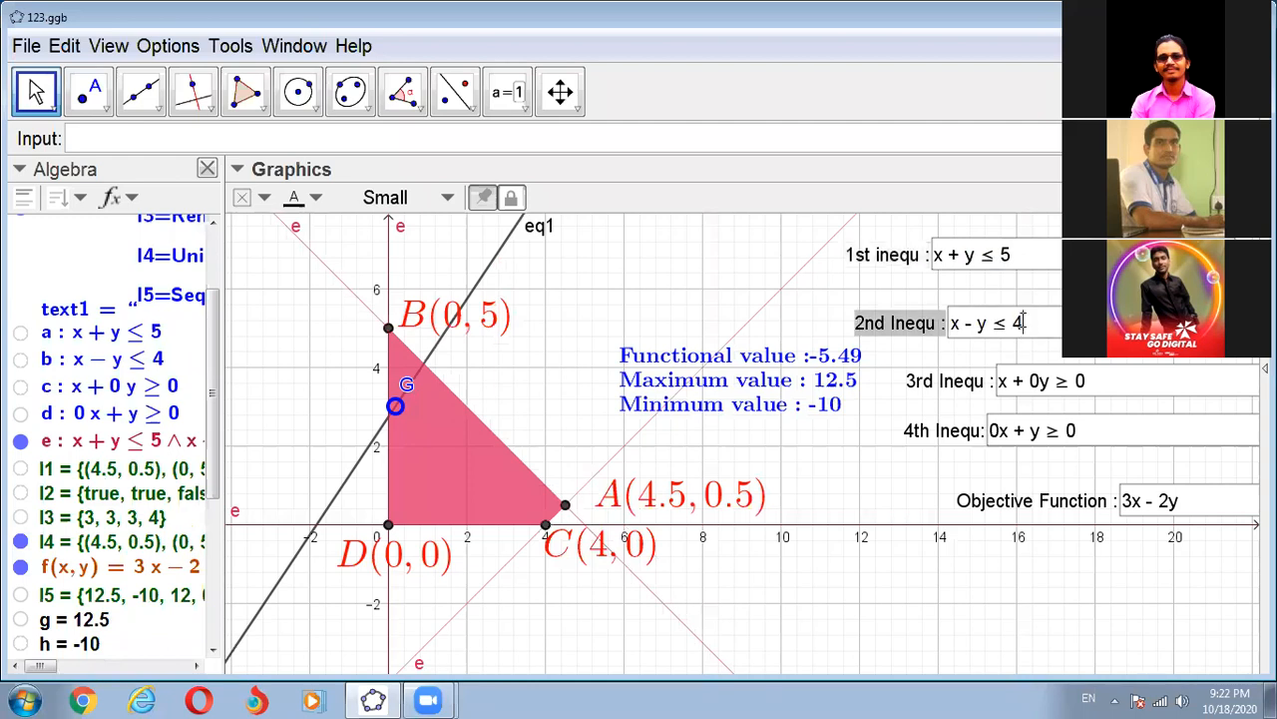
key(BackSpace)
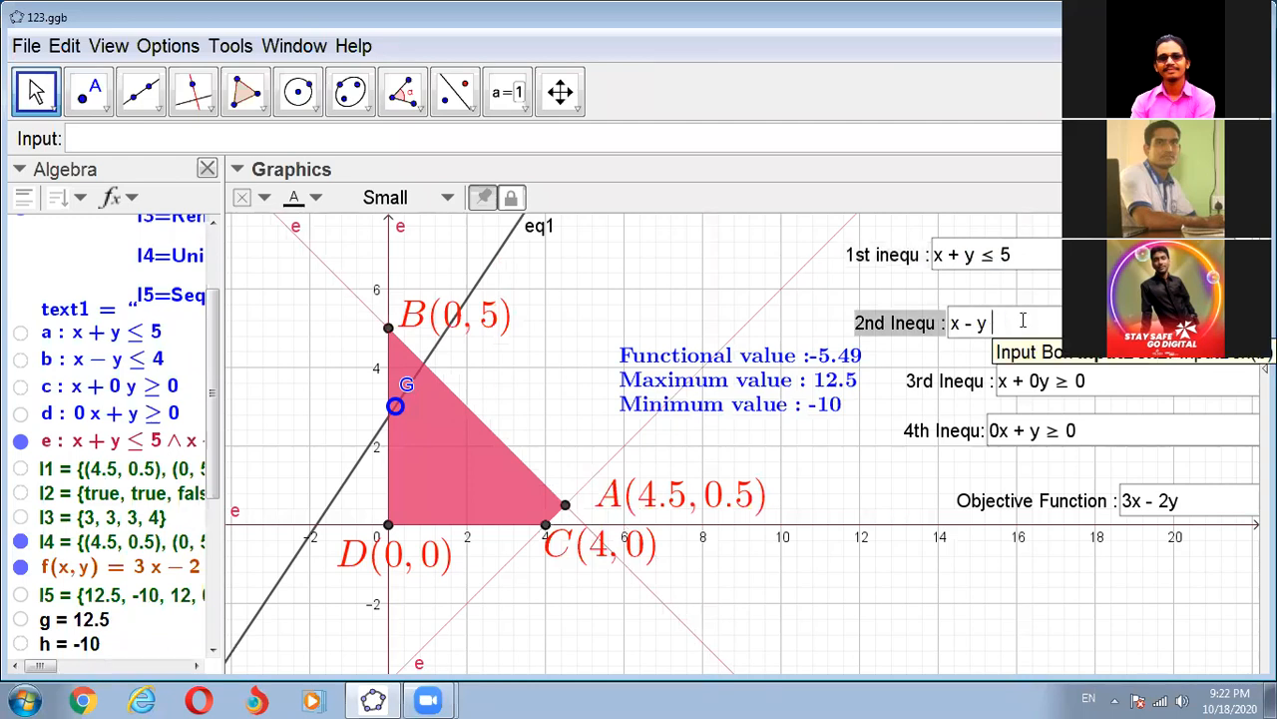
text(≥4)
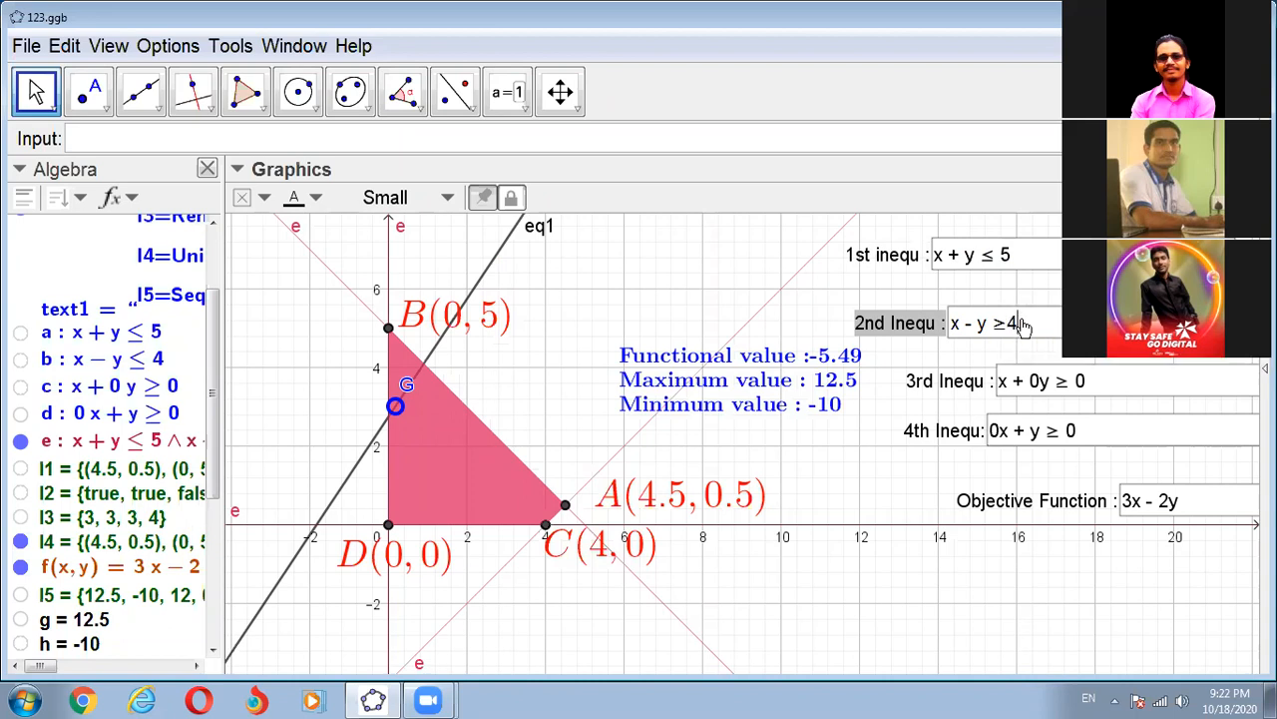
key(Return)
- Change the second inequality to x - y ≤ 6 through its input box
click(1023, 326)
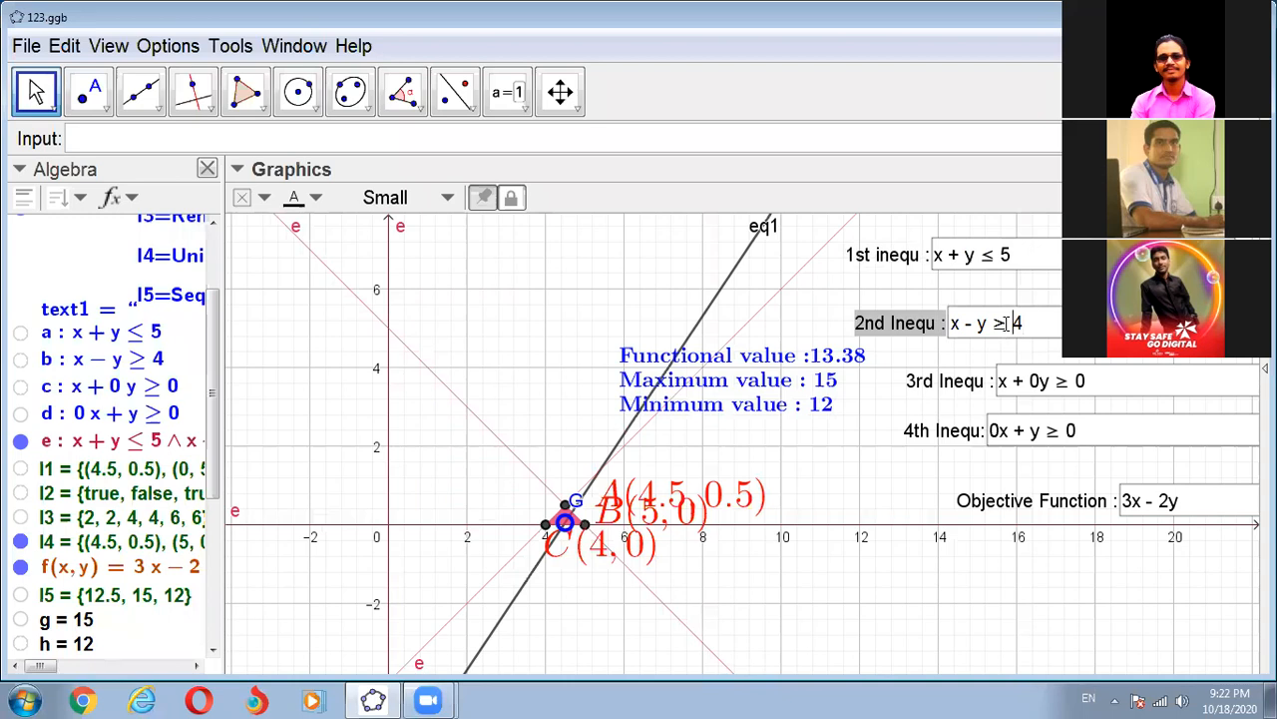
click(1006, 323)
key(BackSpace)
key(BackSpace)
text(<= )
text(6)
key(Return)
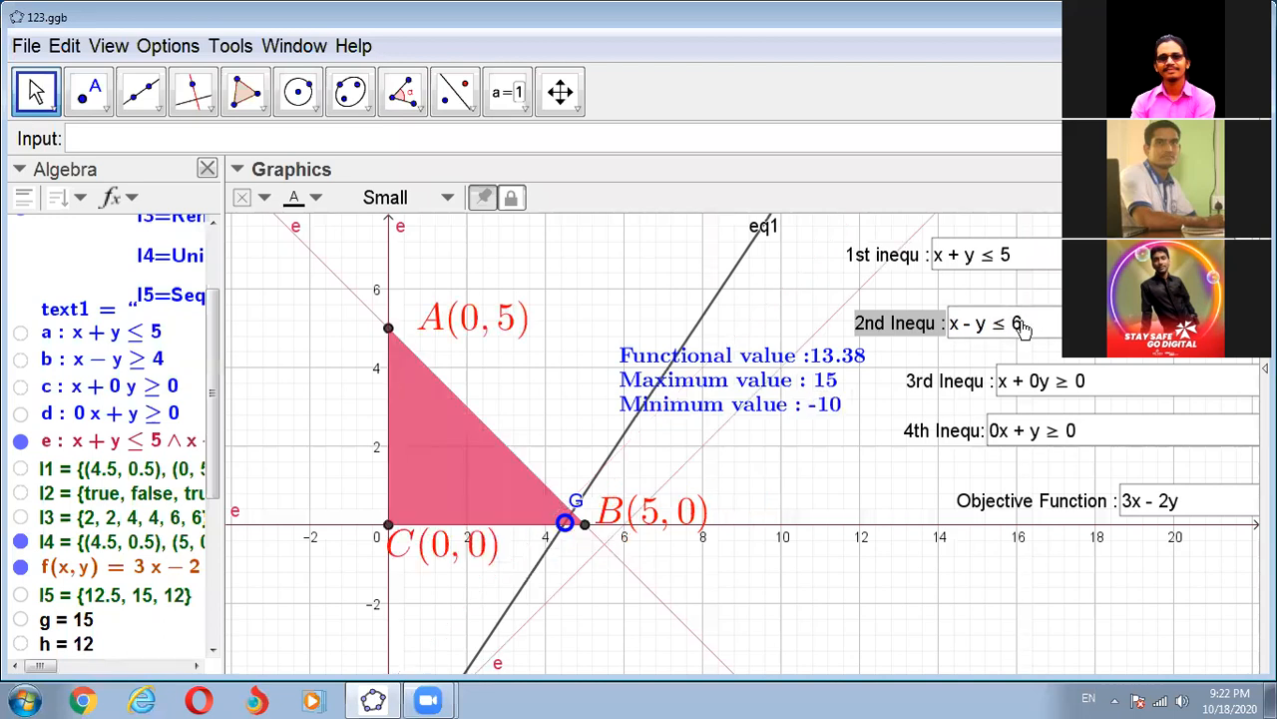
- Change the third inequality to x + 0y ≥ 1 through its input box
click(1087, 379)
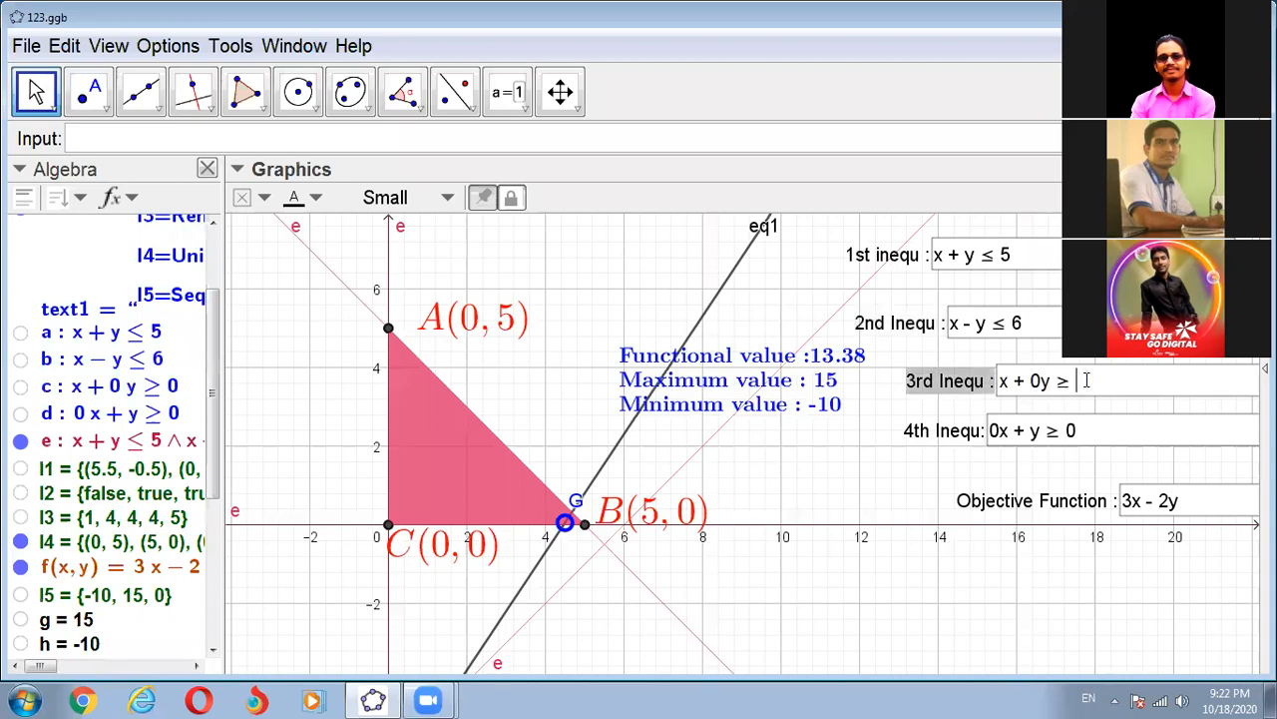
text(1)
key(Return)
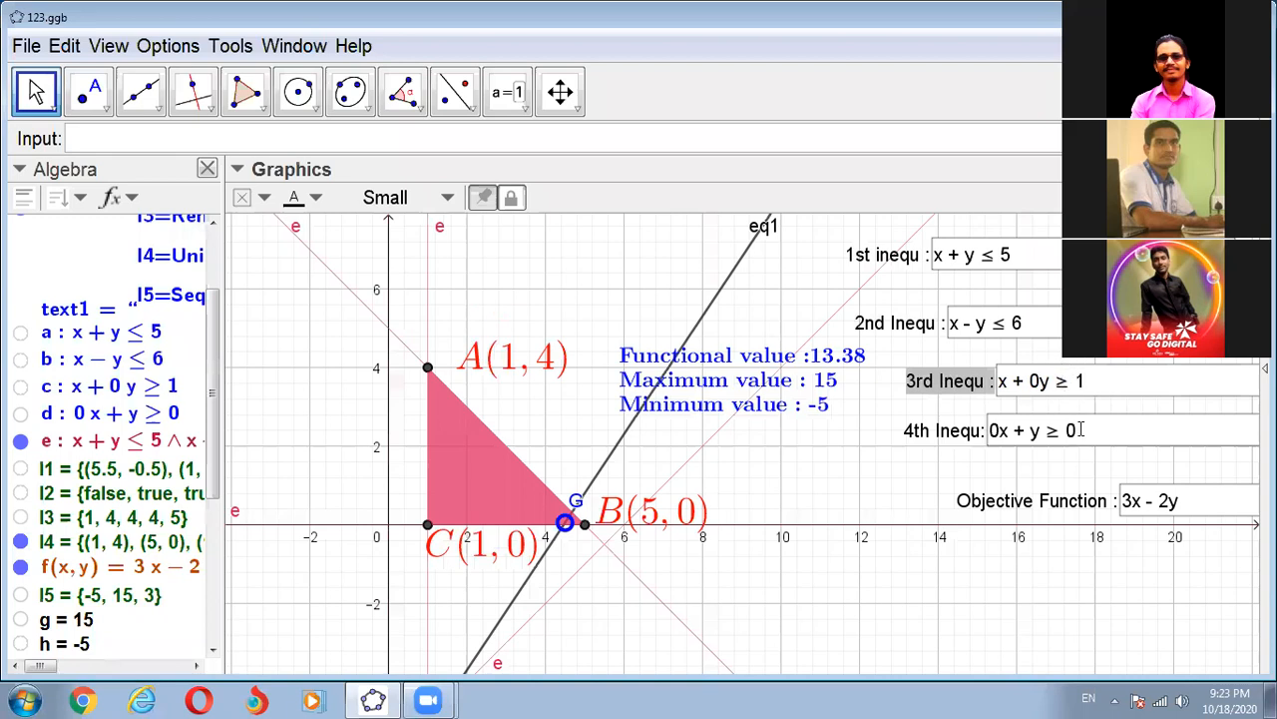
- Change the fourth inequality to 0x + y ≥ 2 through its input box
click(1080, 430)
key(BackSpace)
text(2)
key(Return)
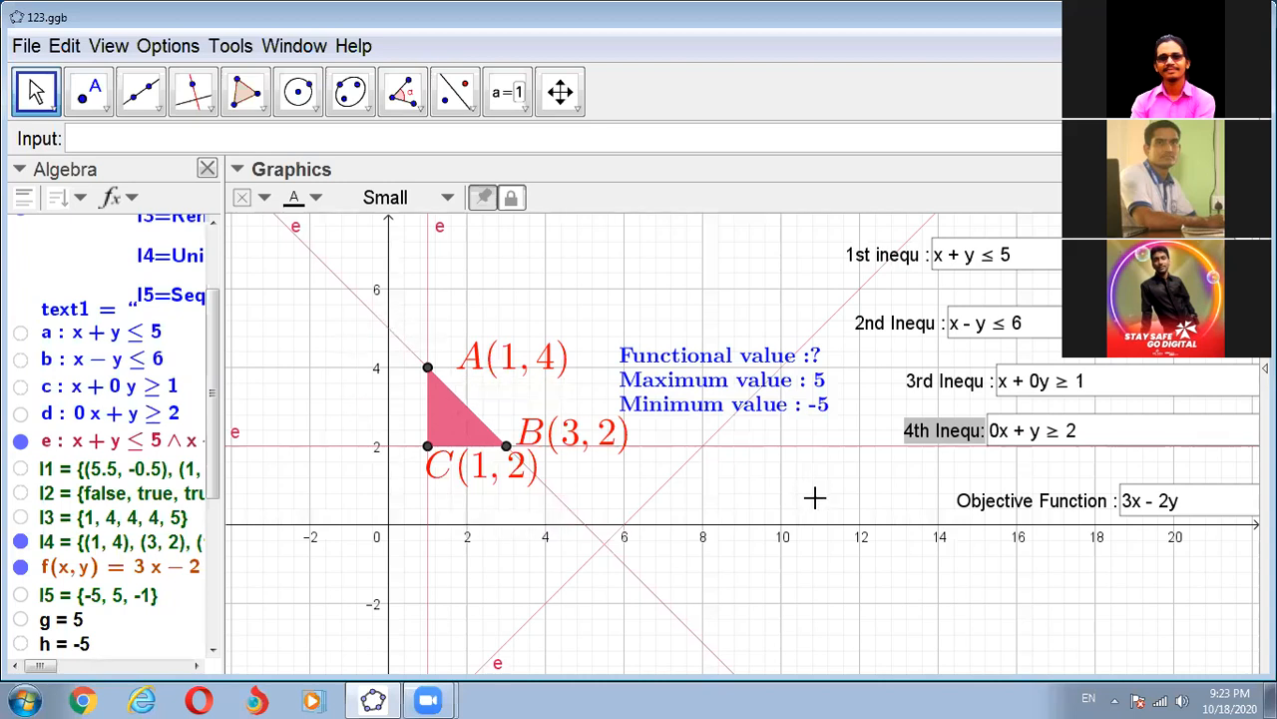
- Change the objective function to 3x + 2y through its input box
click(1184, 502)
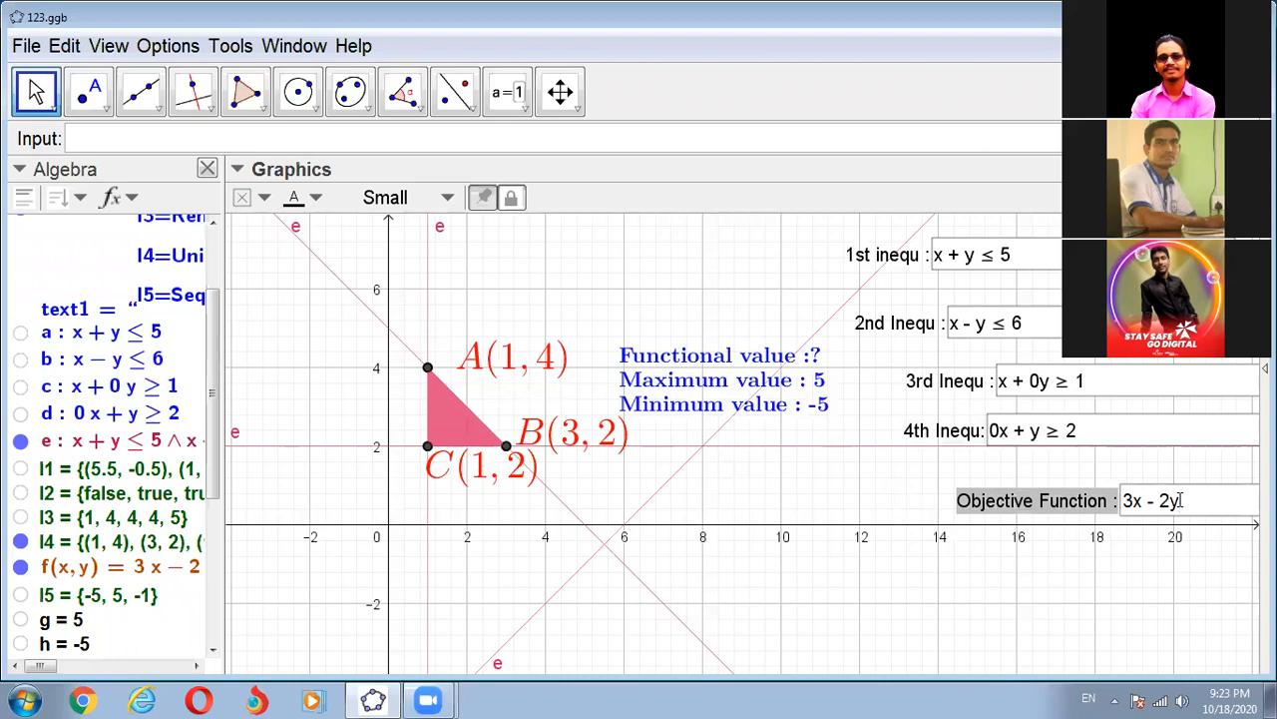
key(BackSpace)
key(BackSpace)
key(BackSpace)
text(+ 2y)
key(Return)
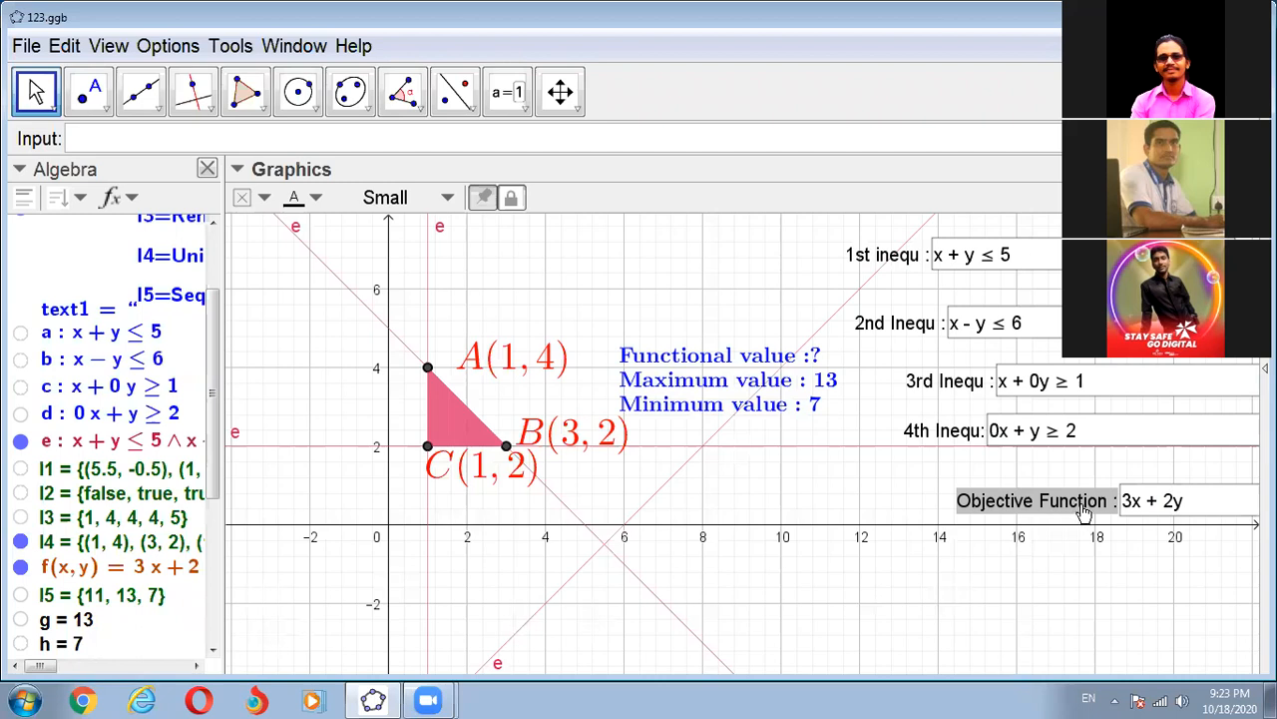
- Set the second inequality to x - y ≤ 4 through its input box
scroll(170, 585, down, 5)
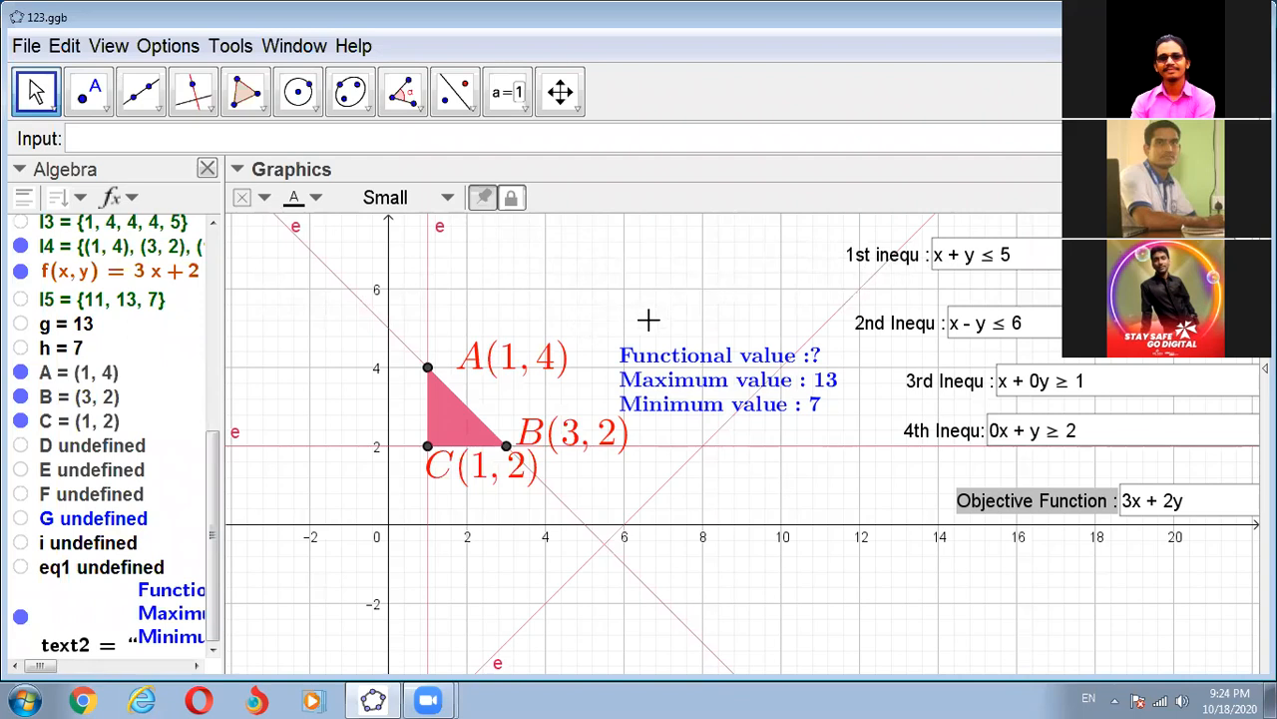
click(1033, 323)
key(BackSpace)
key(BackSpace)
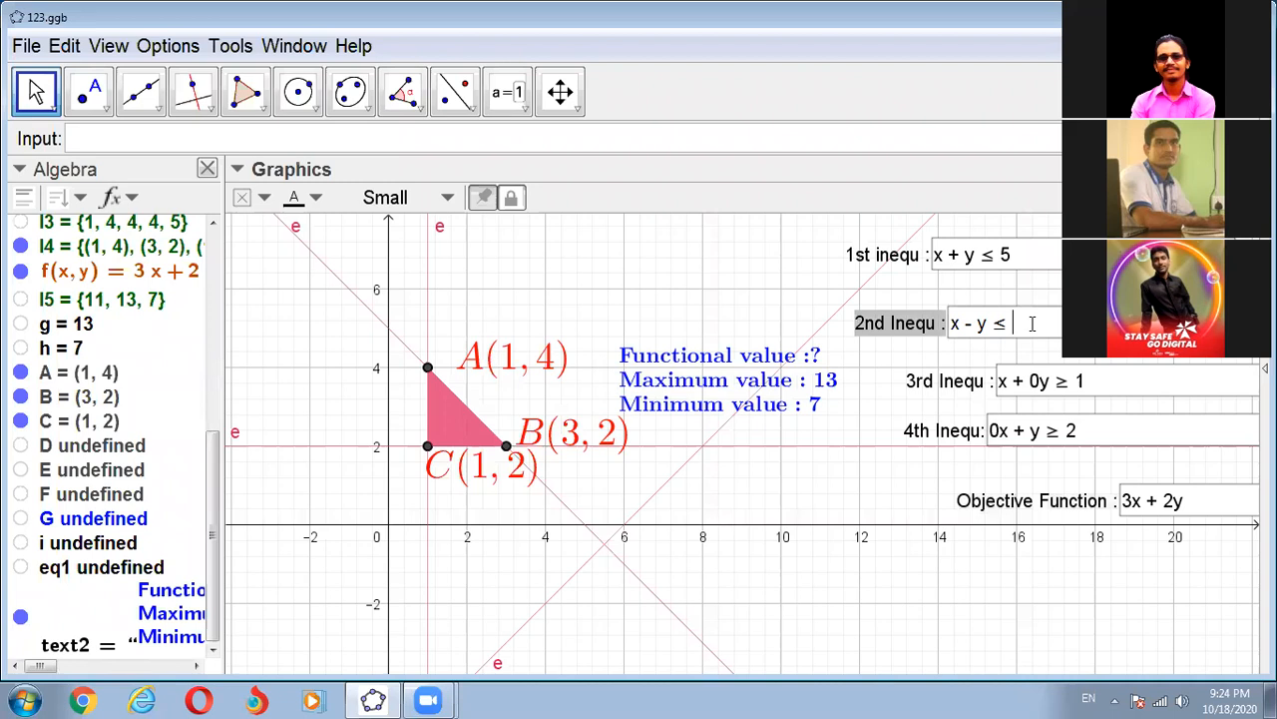
text(4)
key(Return)
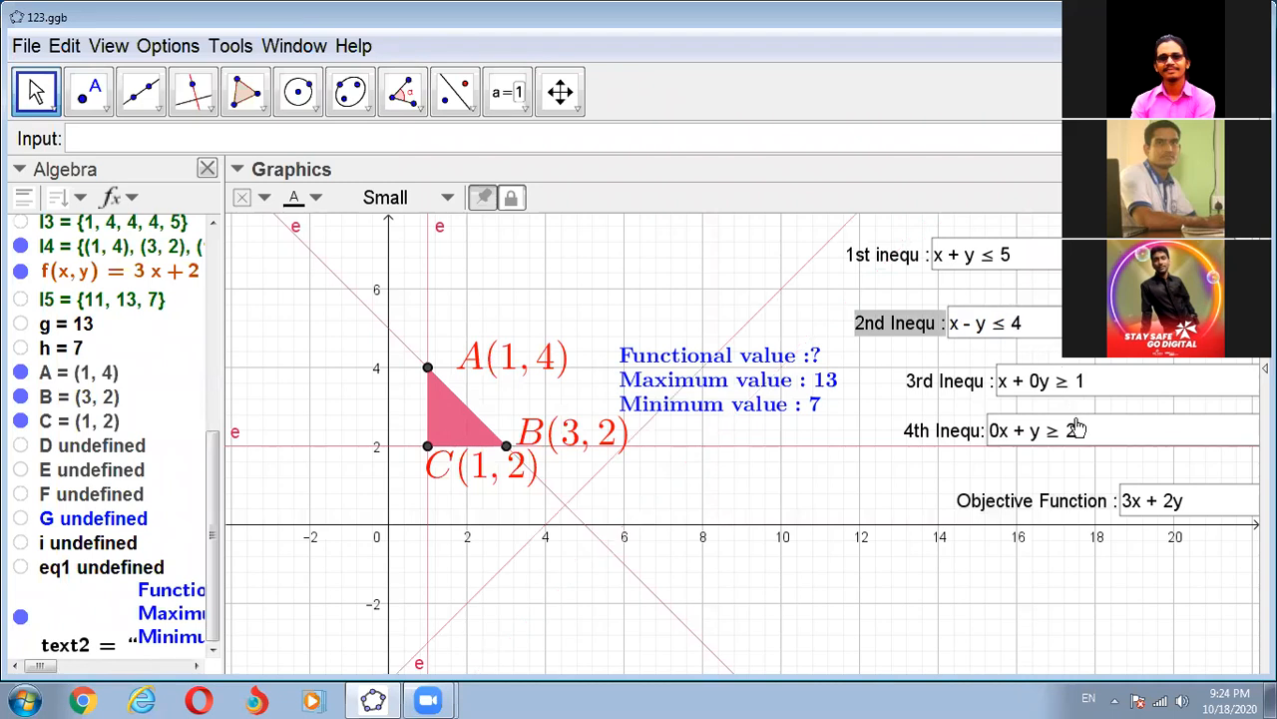
- Set the objective function to 3x - 2y by replacing the operator in its input box
click(1155, 502)
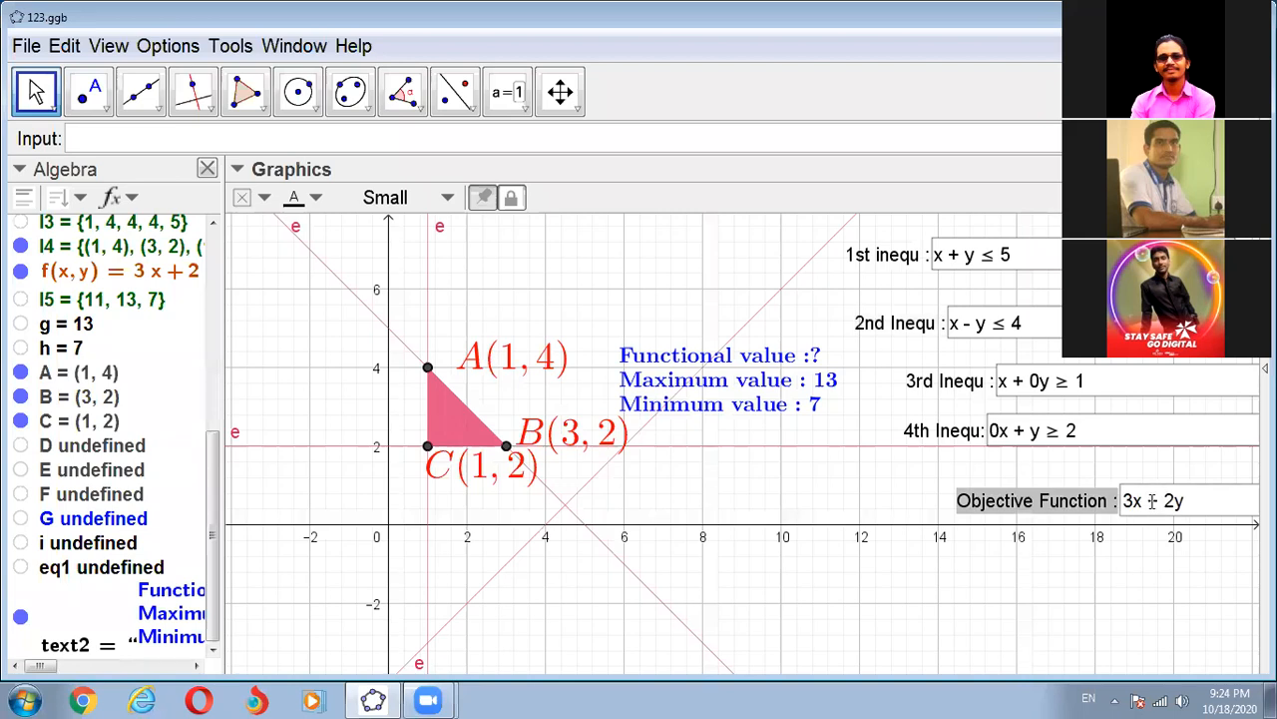
key(Left)
key(Left)
key(BackSpace)
text(-)
key(Return)
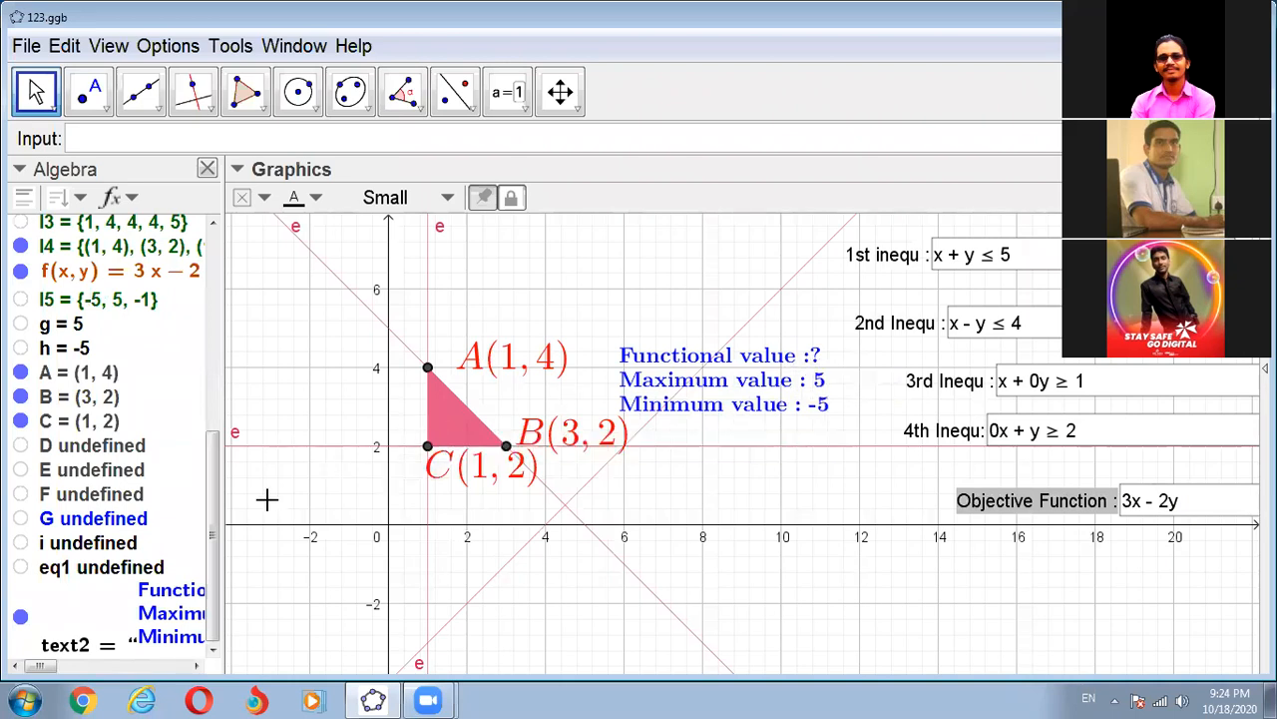
- Examine the inequalities and the dependent objects G, i and eq1 in the list of algebra objects
scroll(440, 499, down, 2)
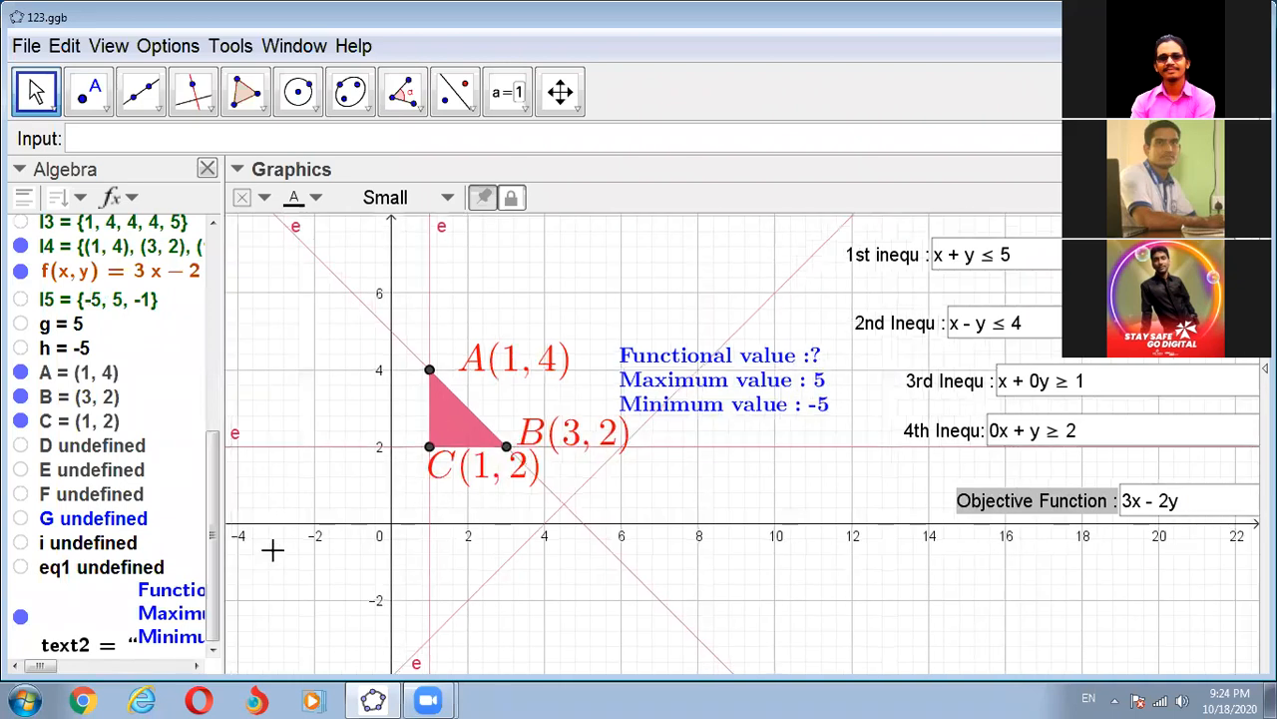
scroll(539, 498, down, 1)
scroll(469, 497, up, 2)
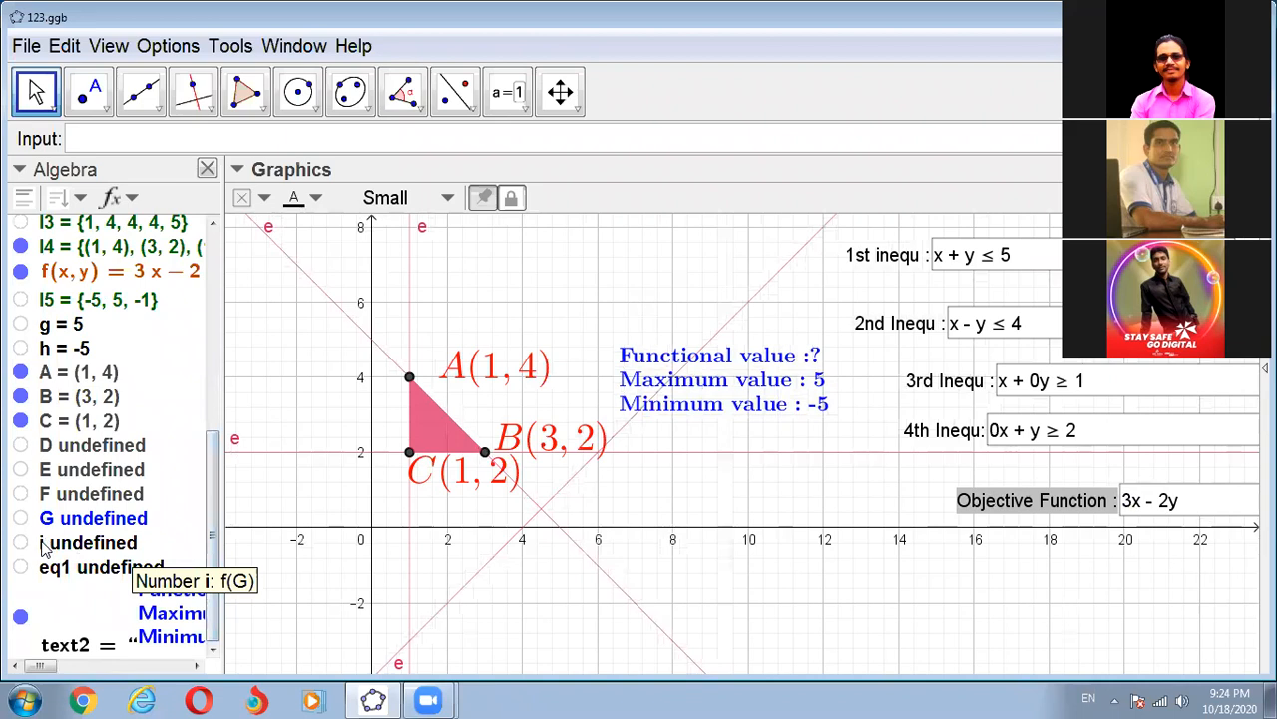
scroll(67, 534, up, 5)
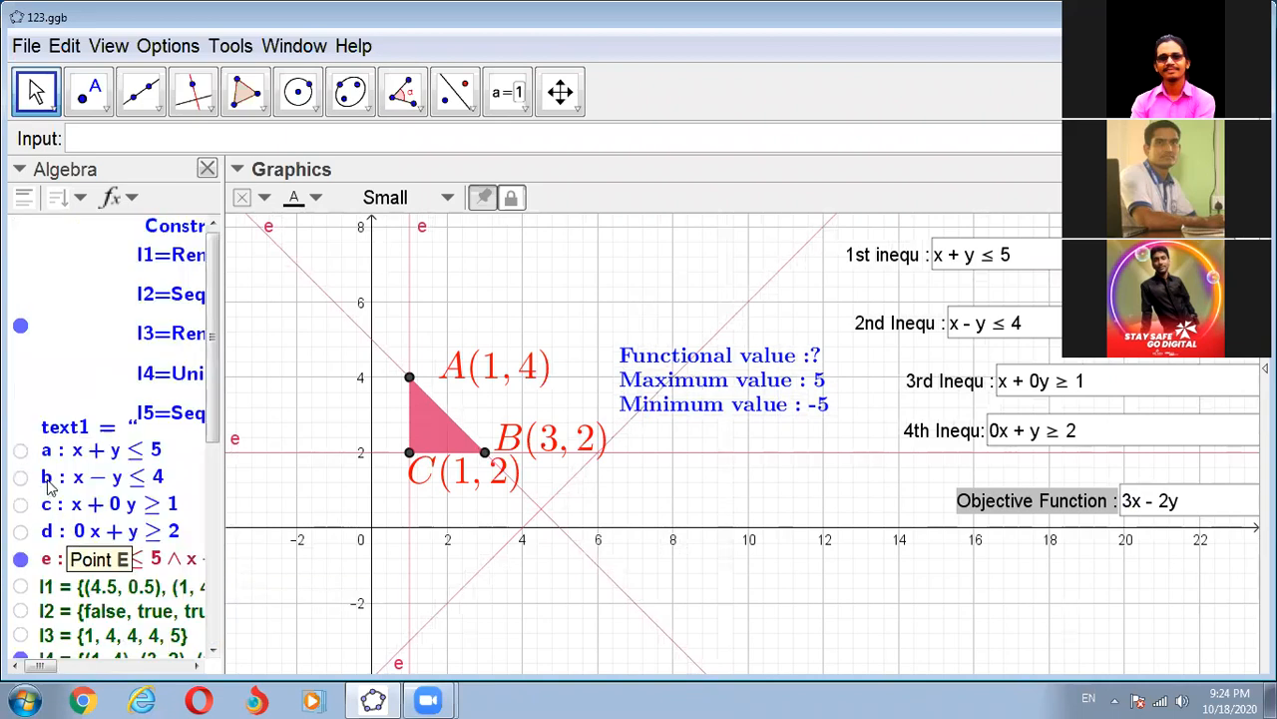
scroll(90, 499, down, 4)
scroll(90, 499, down, 3)
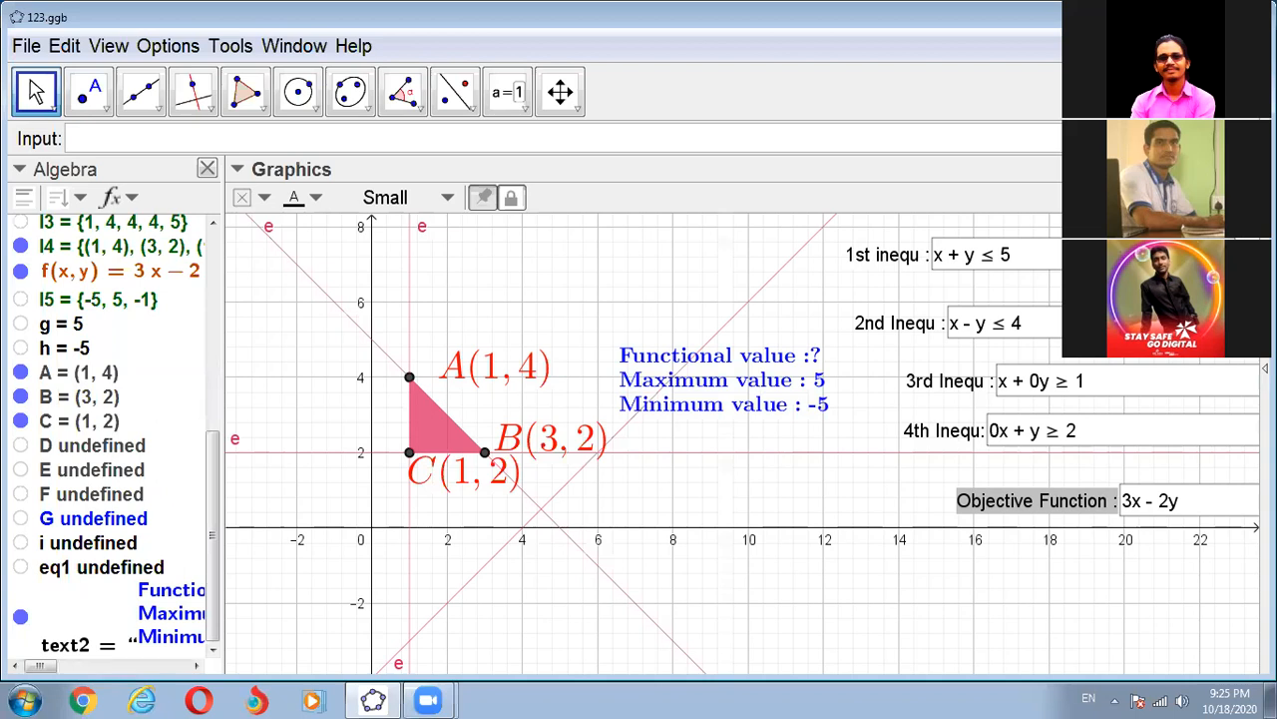
- Open the Zoom meeting chat over the worksheet
key(alt+h)
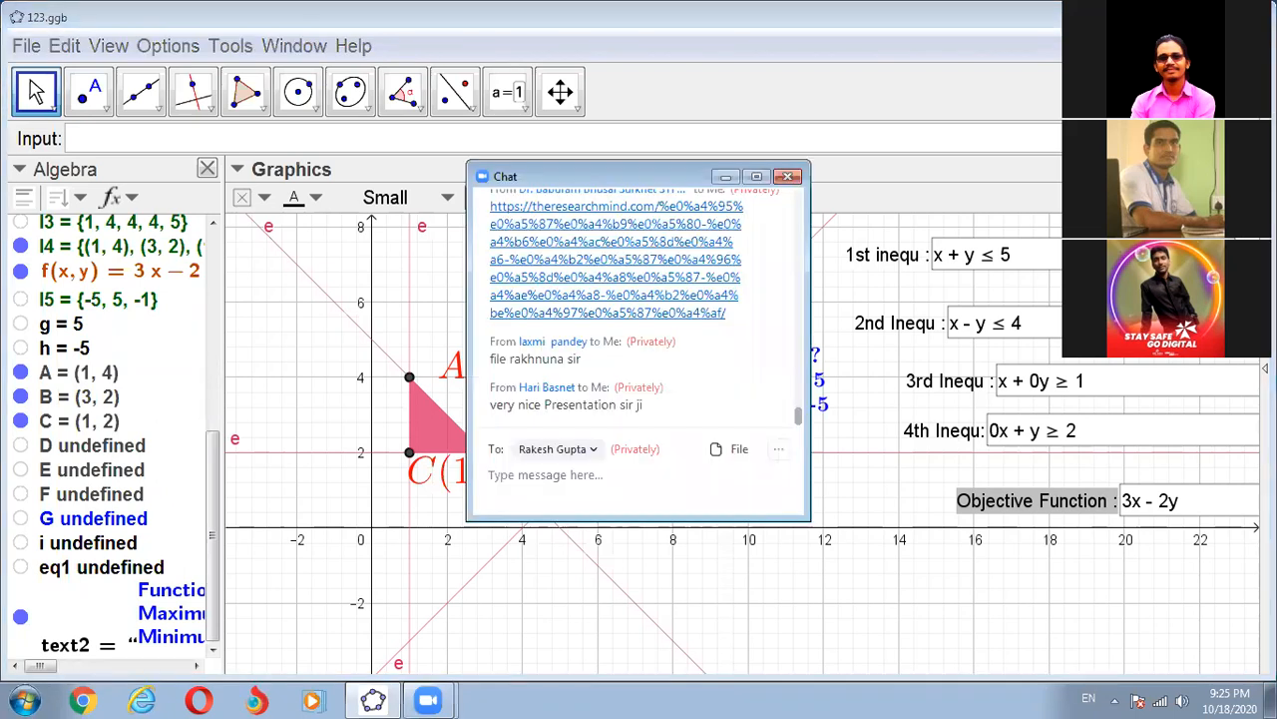
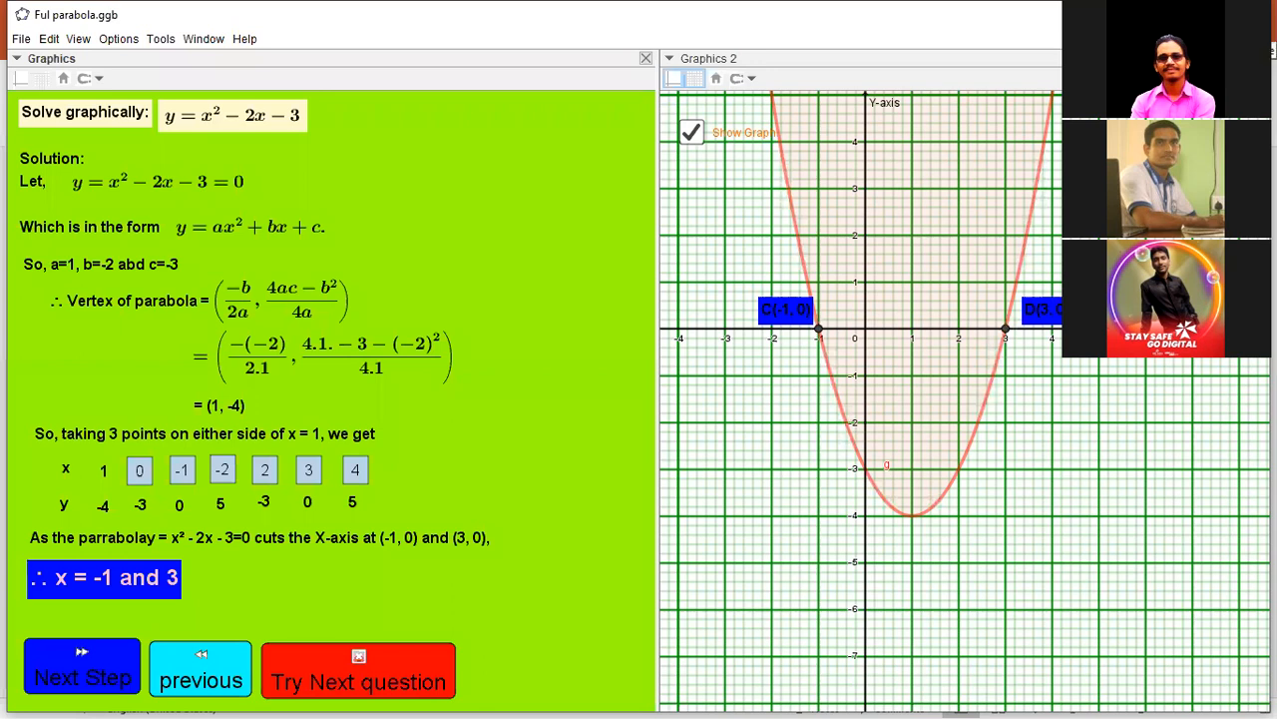
- Leave Ful parabola.ggb for the parabola concept.ggb worksheet and toggle the trace of point P off and back on
click(1247, 15)
click(643, 390)
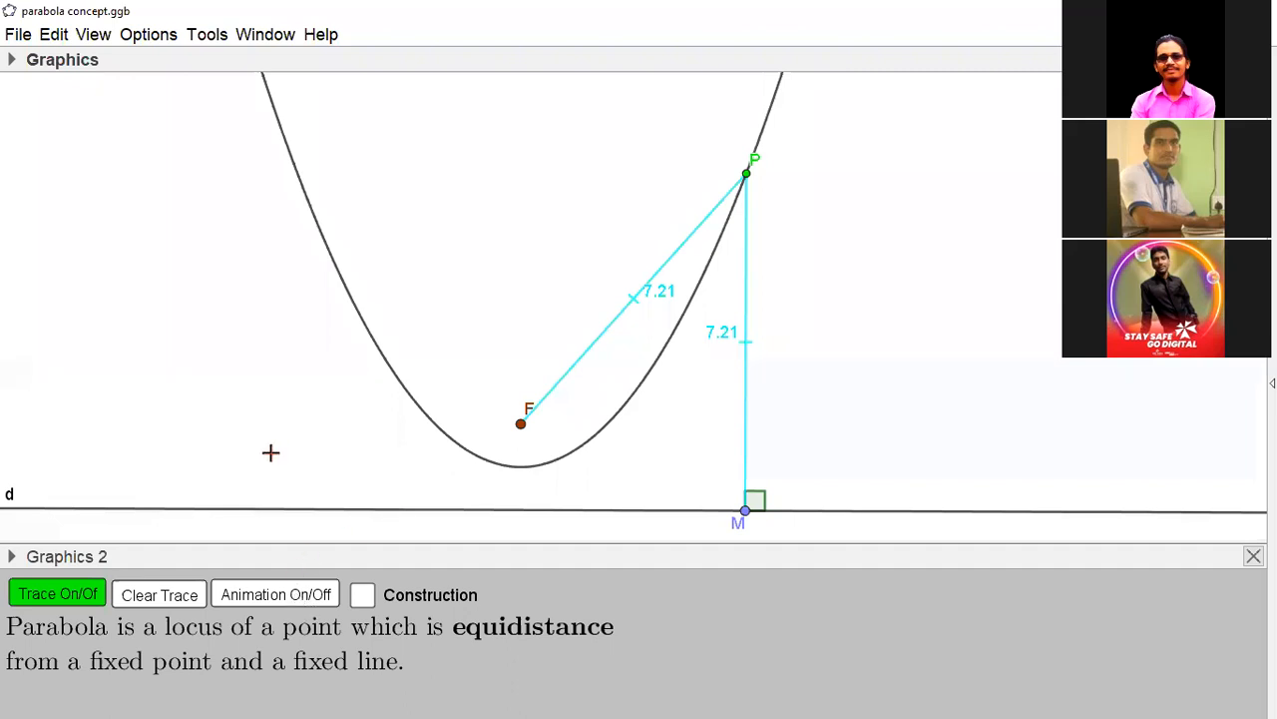
click(82, 599)
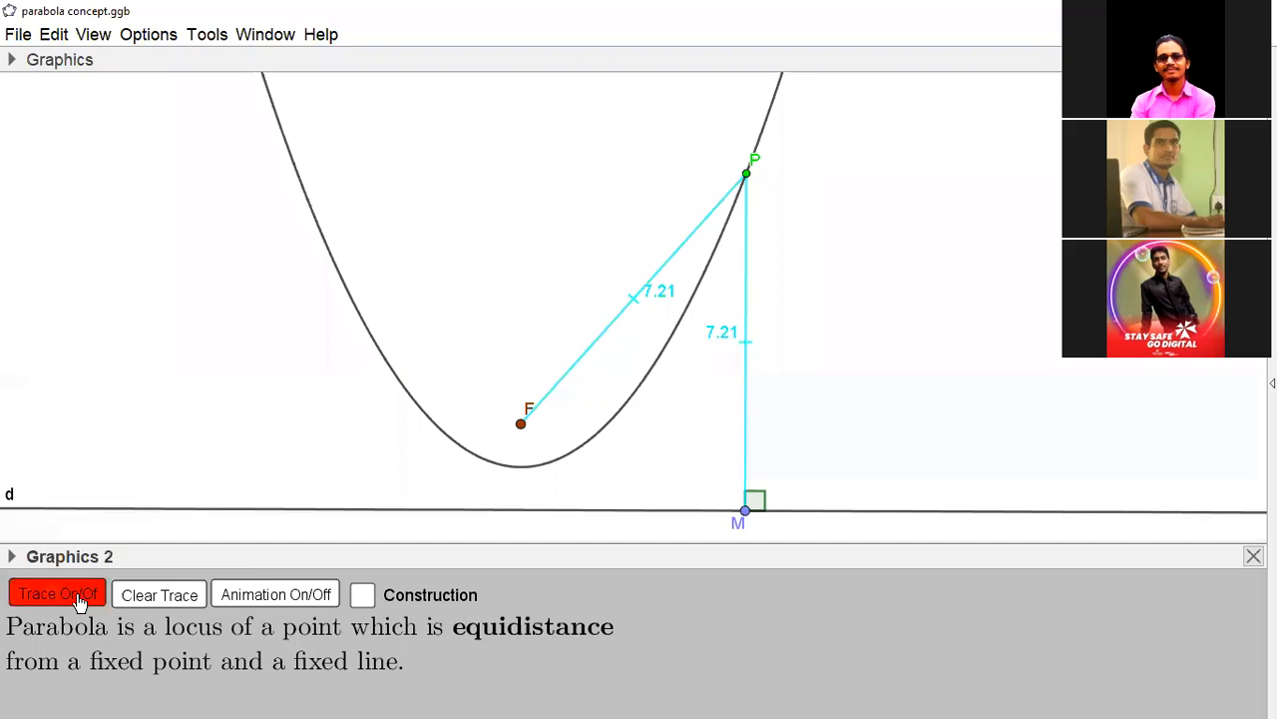
click(80, 602)
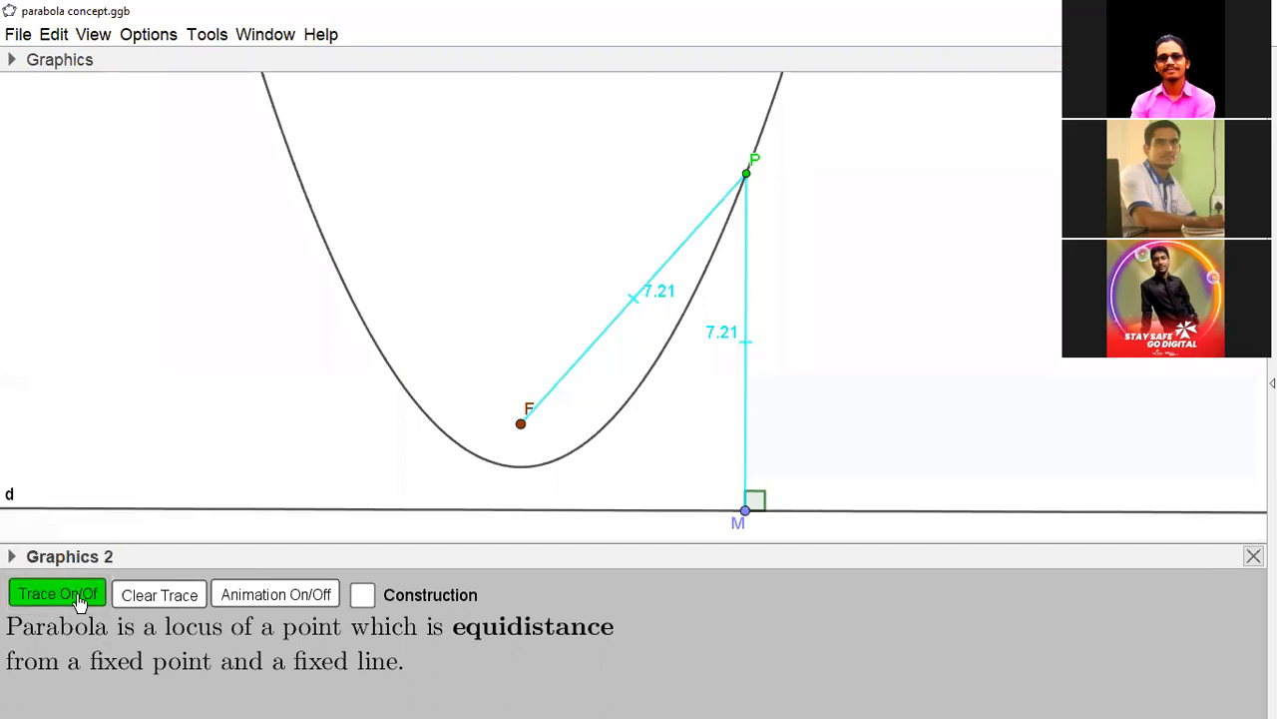
- Run and stop the traced animation of point P along the parabola, and clear the trace it leaves
click(278, 597)
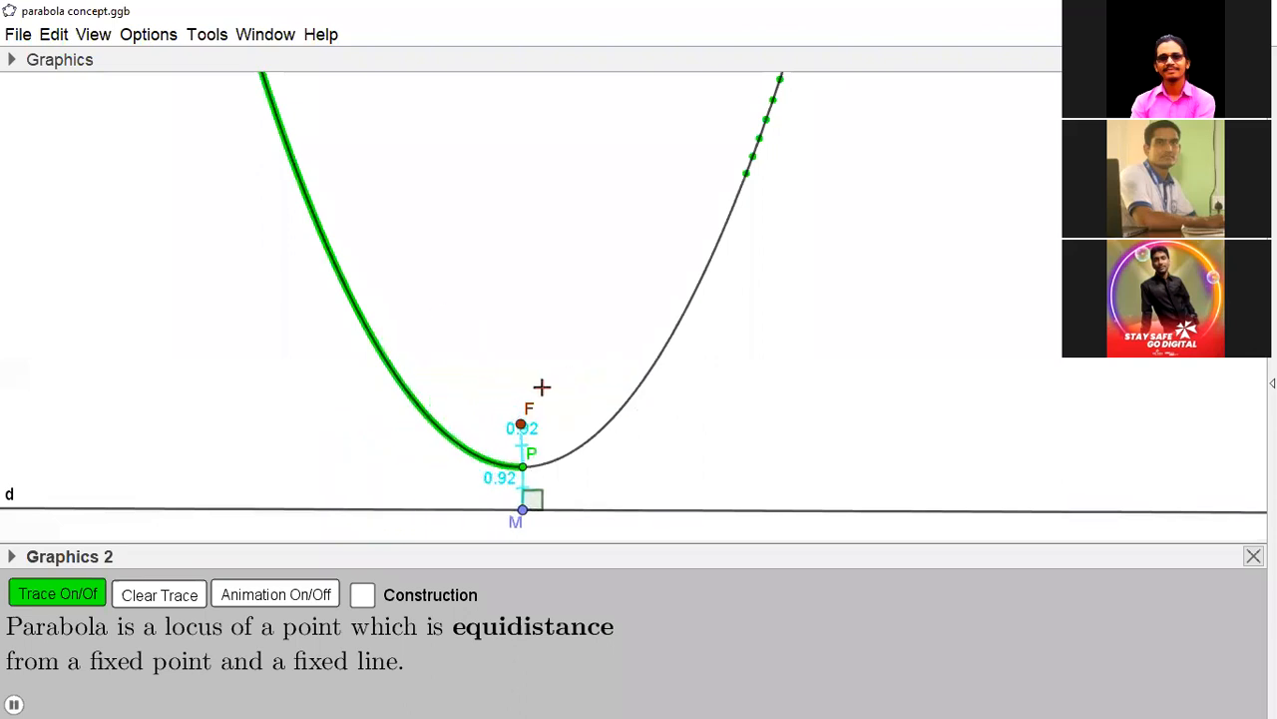
click(284, 599)
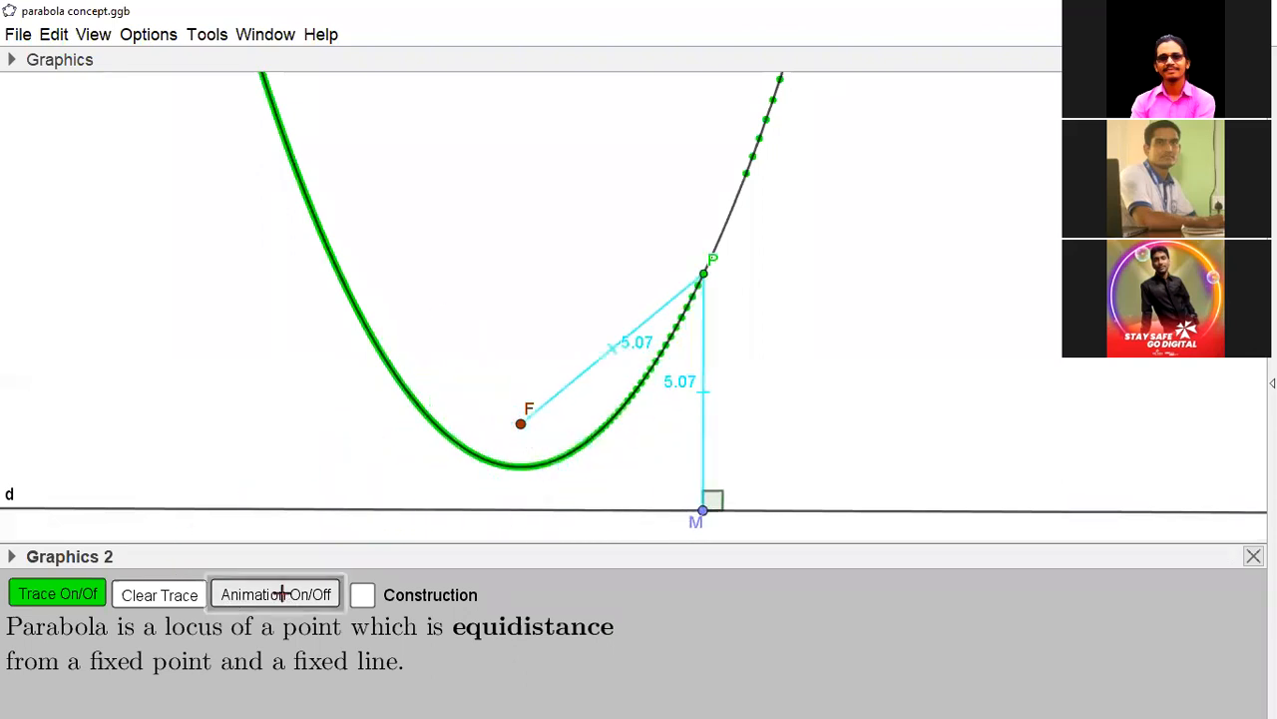
click(165, 594)
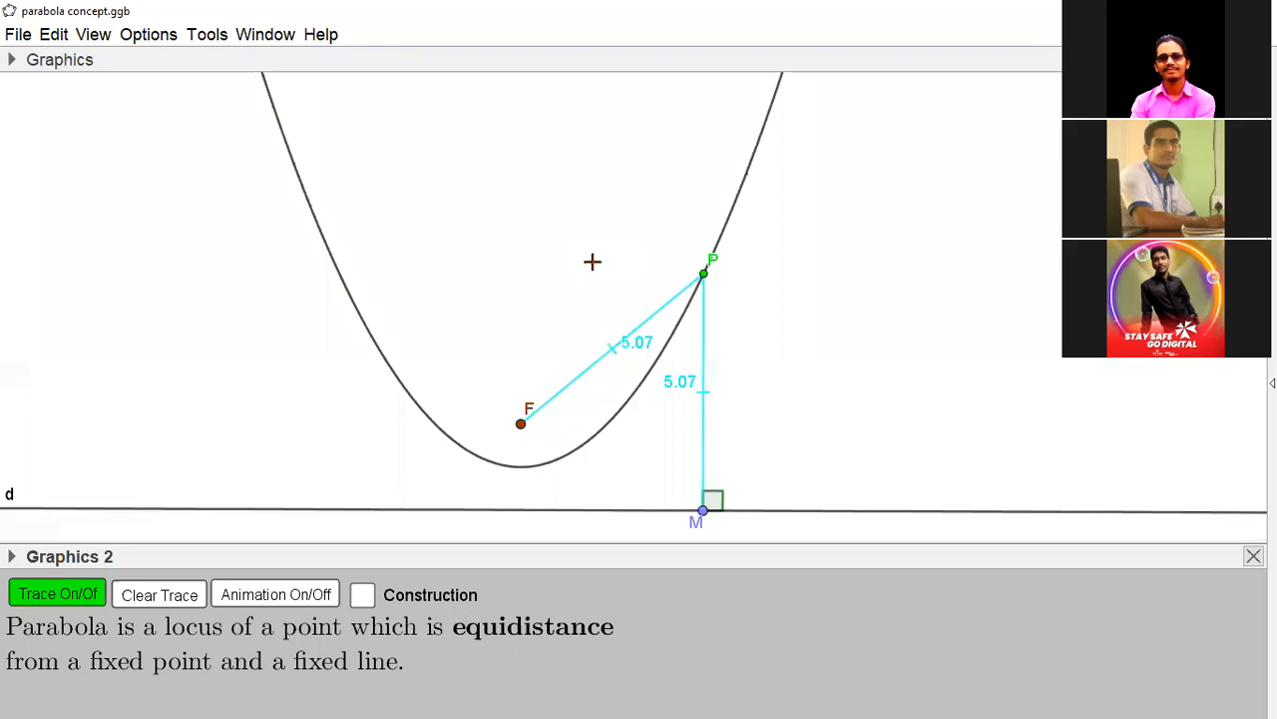
- Switch to the blank GeoGebra Classic 5 window and clear the leftover xAxis expression from the input bar
key(alt+Tab)
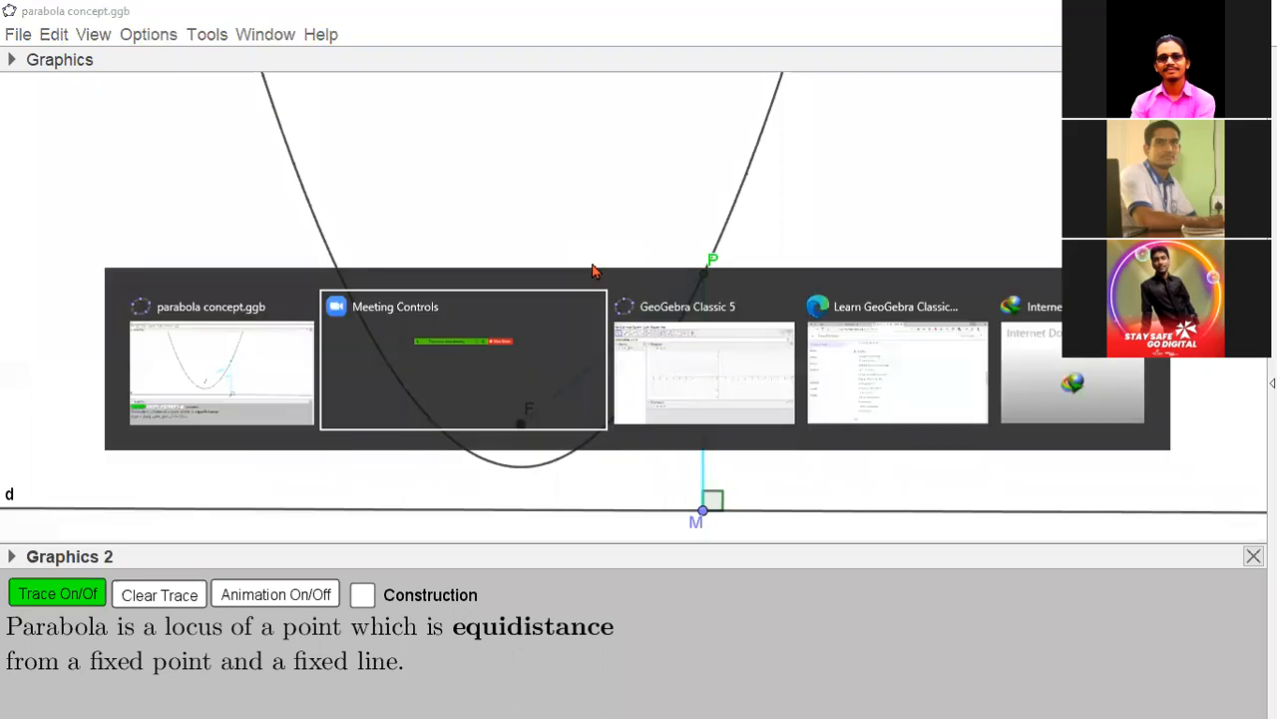
key(alt+Tab)
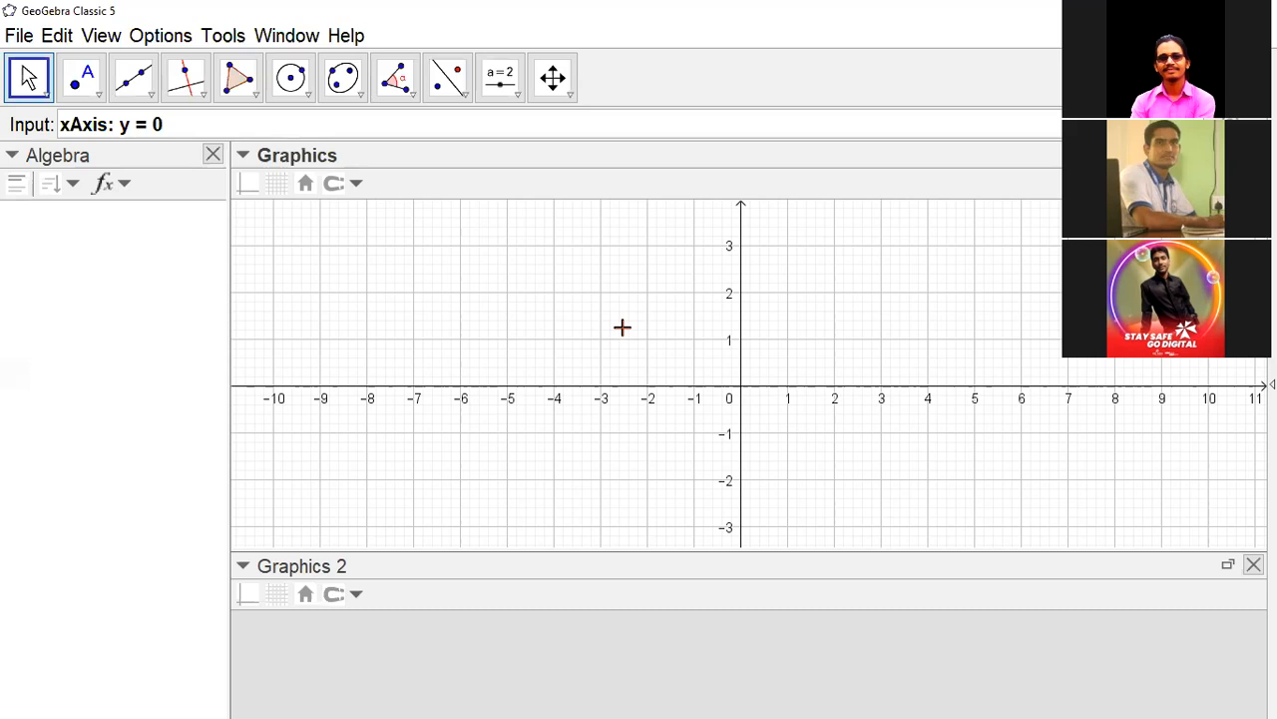
click(228, 129)
key(BackSpace)
key(BackSpace)
key(BackSpace)
key(BackSpace)
key(BackSpace)
key(BackSpace)
key(BackSpace)
key(BackSpace)
key(BackSpace)
key(BackSpace)
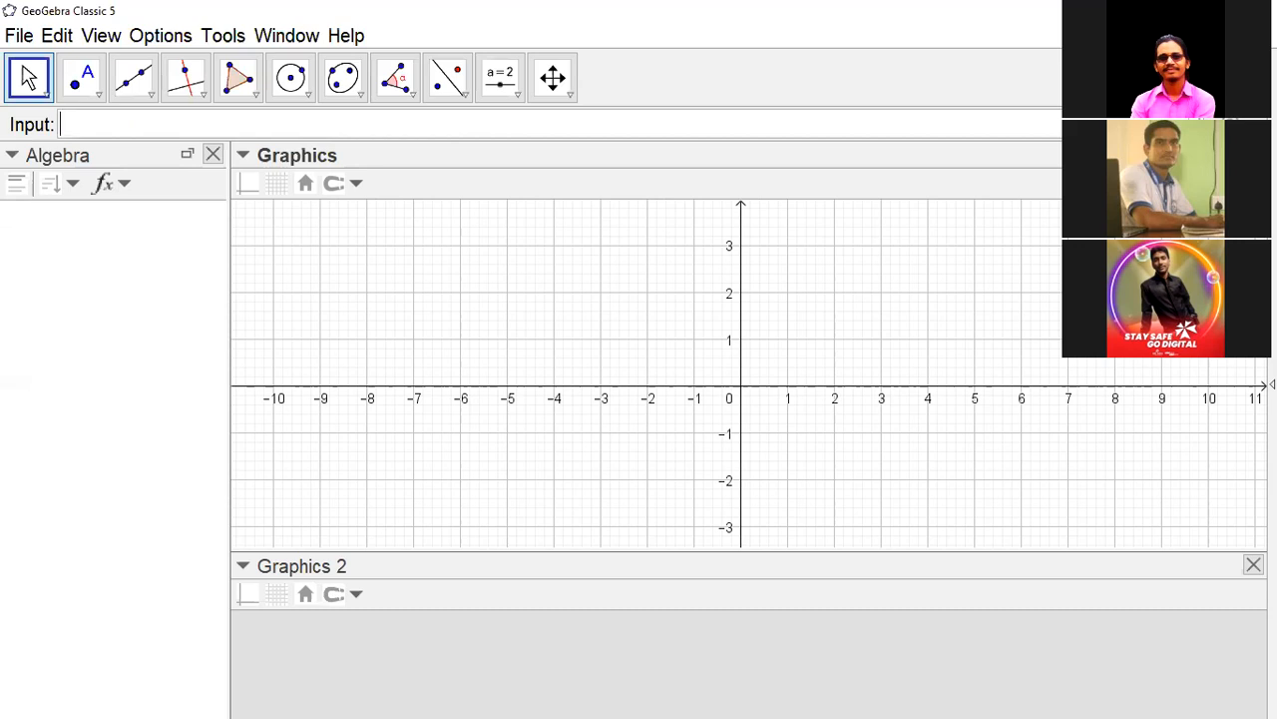
- Open the input help and look up the syntax of the IsInRegion and If commands in the Logic category
click(1254, 125)
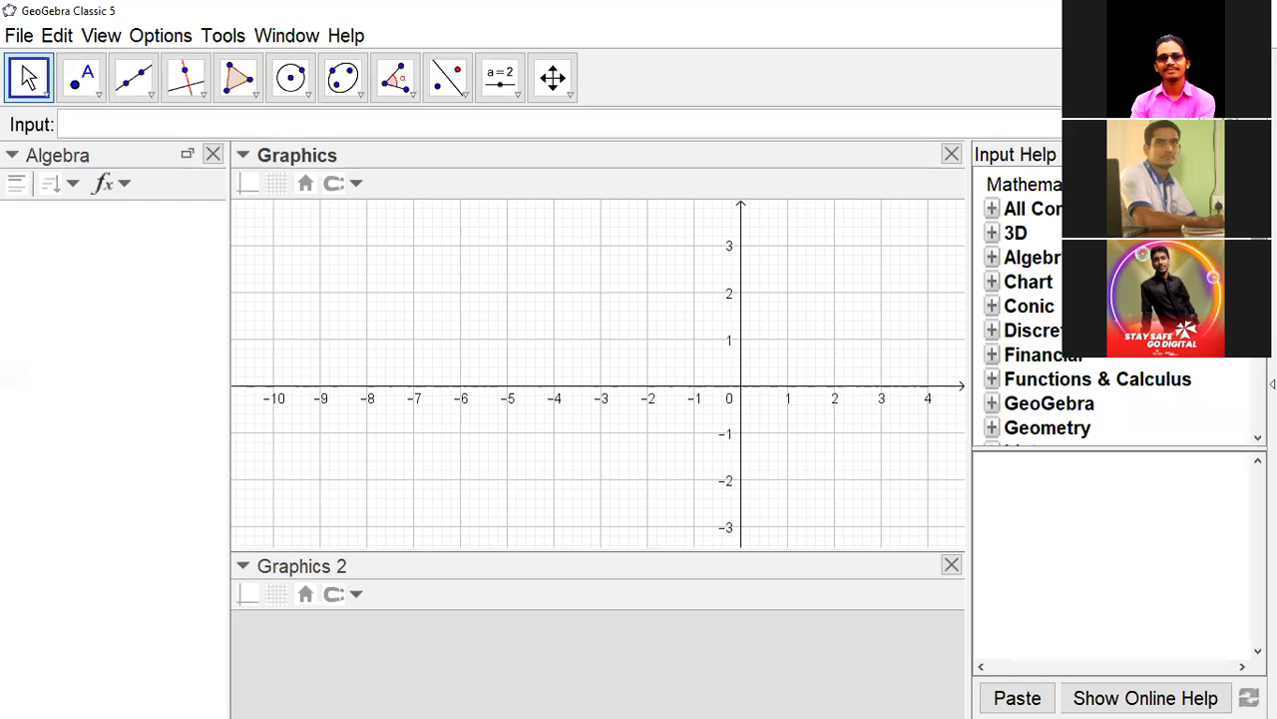
scroll(1098, 300, down, 4)
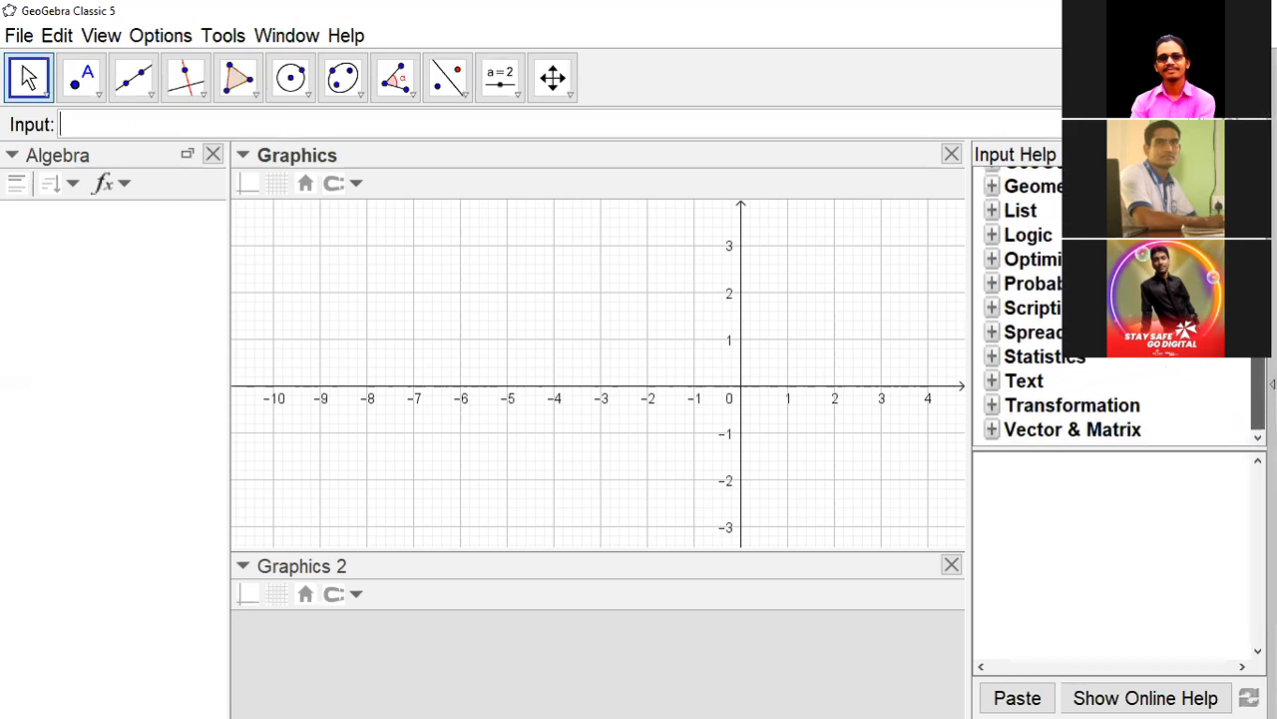
scroll(1073, 299, up, 5)
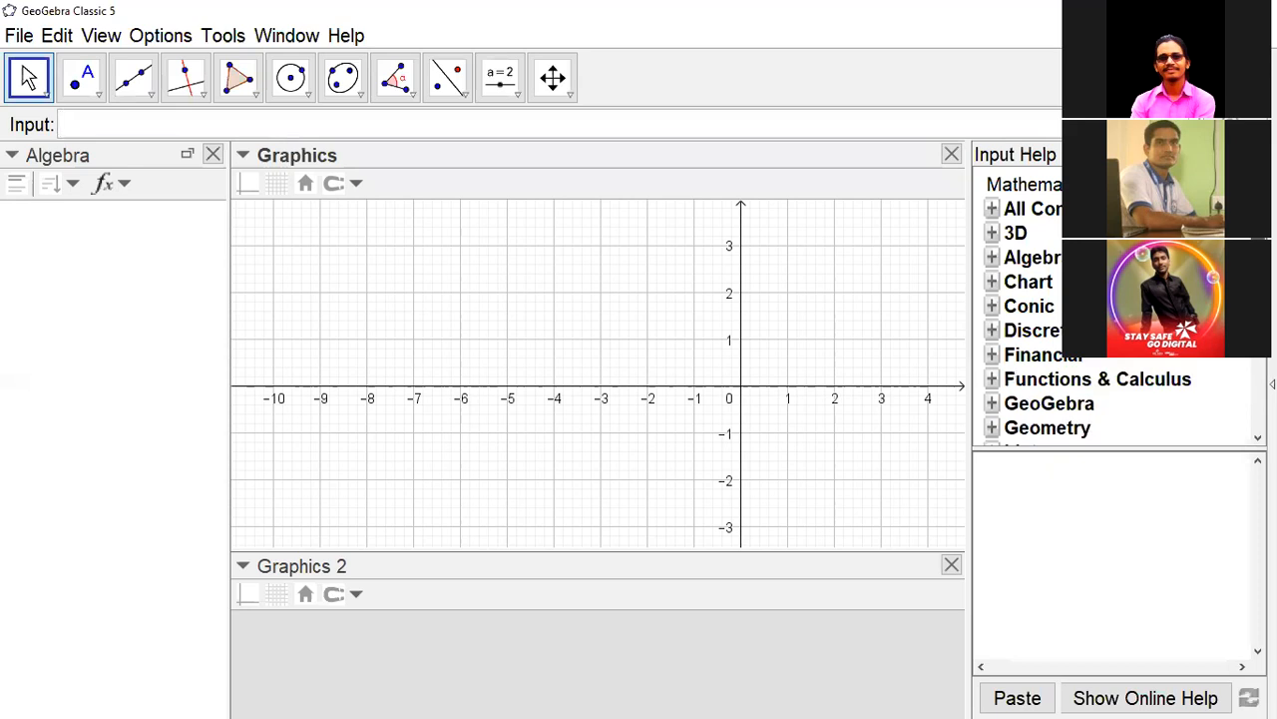
scroll(1088, 306, down, 3)
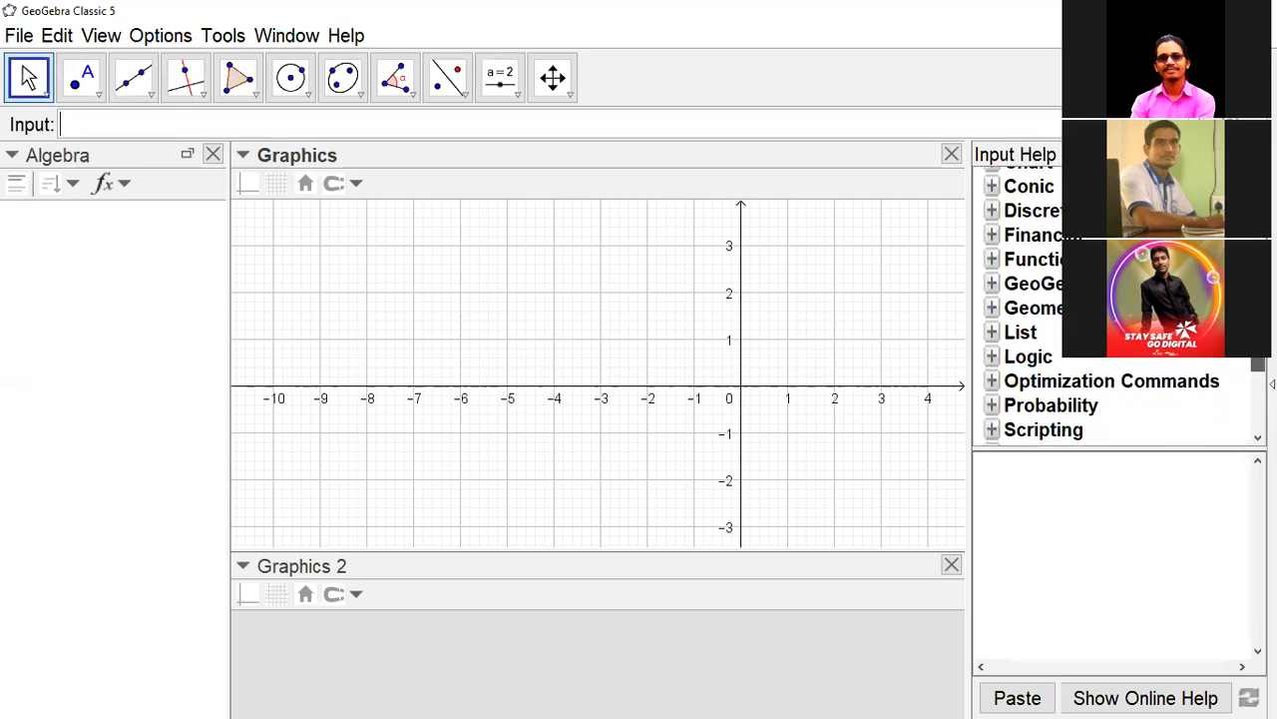
scroll(1088, 309, down, 1)
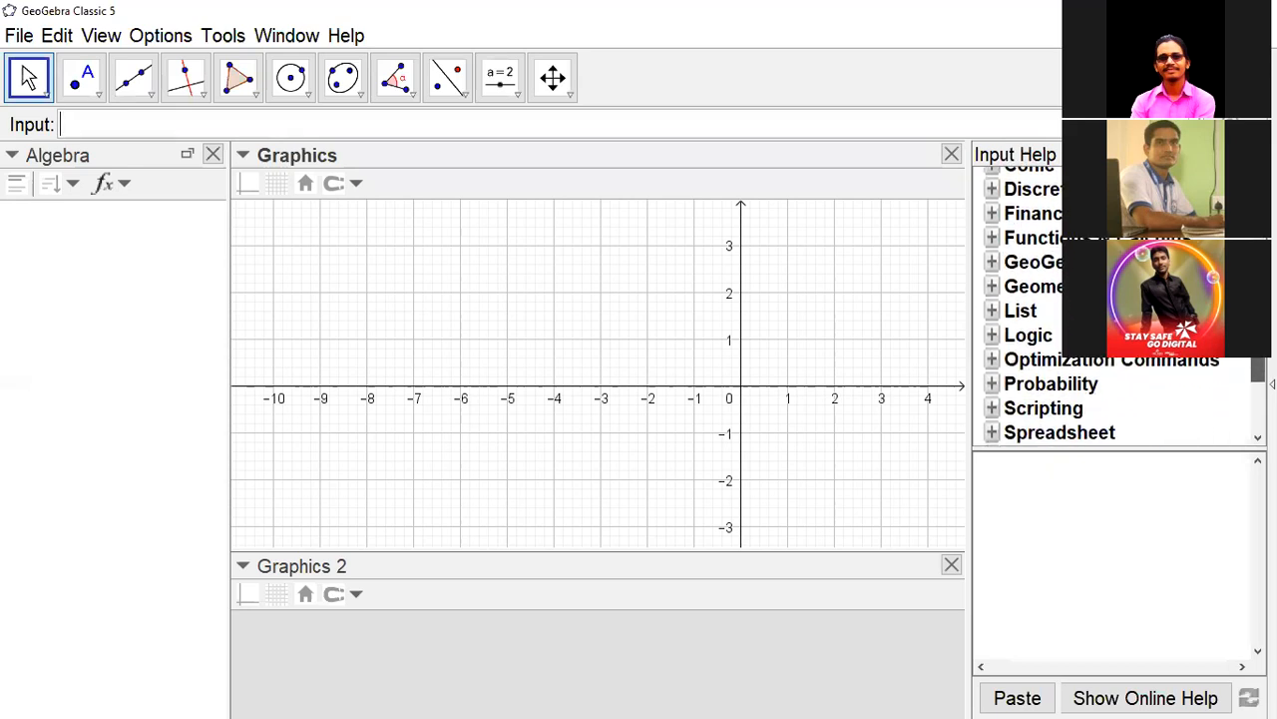
click(992, 336)
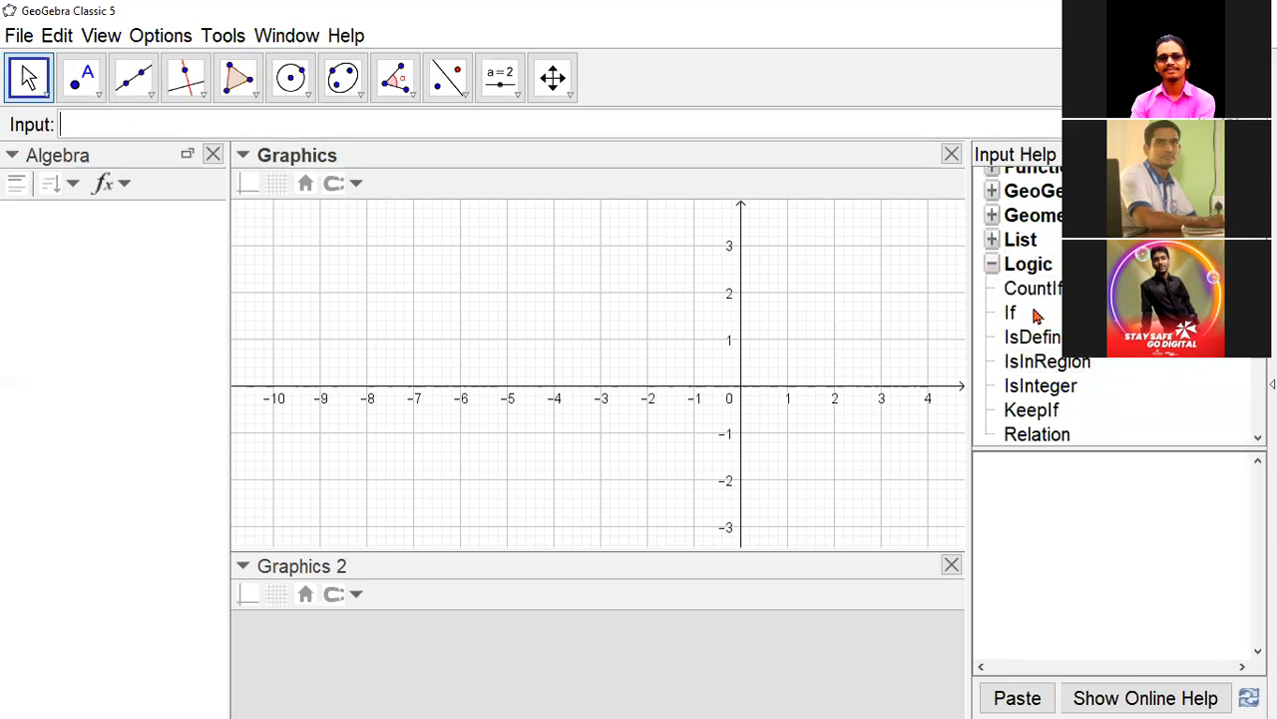
click(1061, 371)
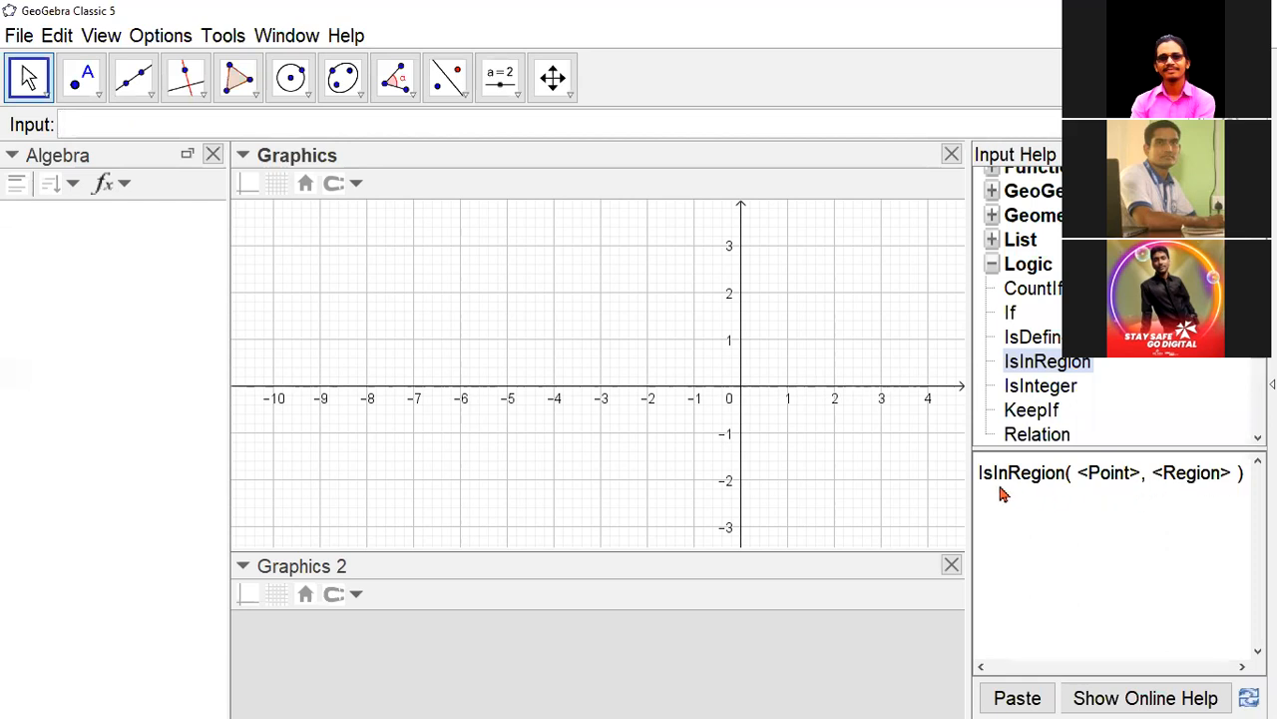
click(1011, 312)
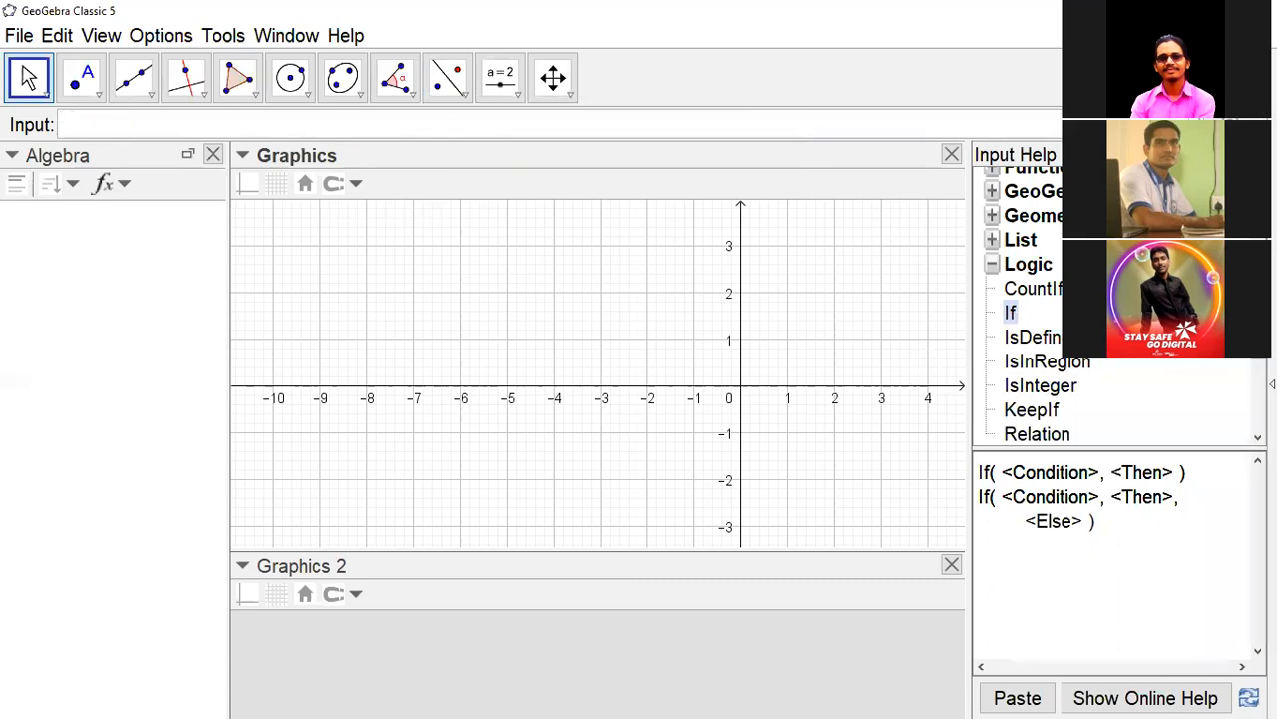
- Browse the remaining command categories and open the online help page for the If command
scroll(1038, 385, up, 5)
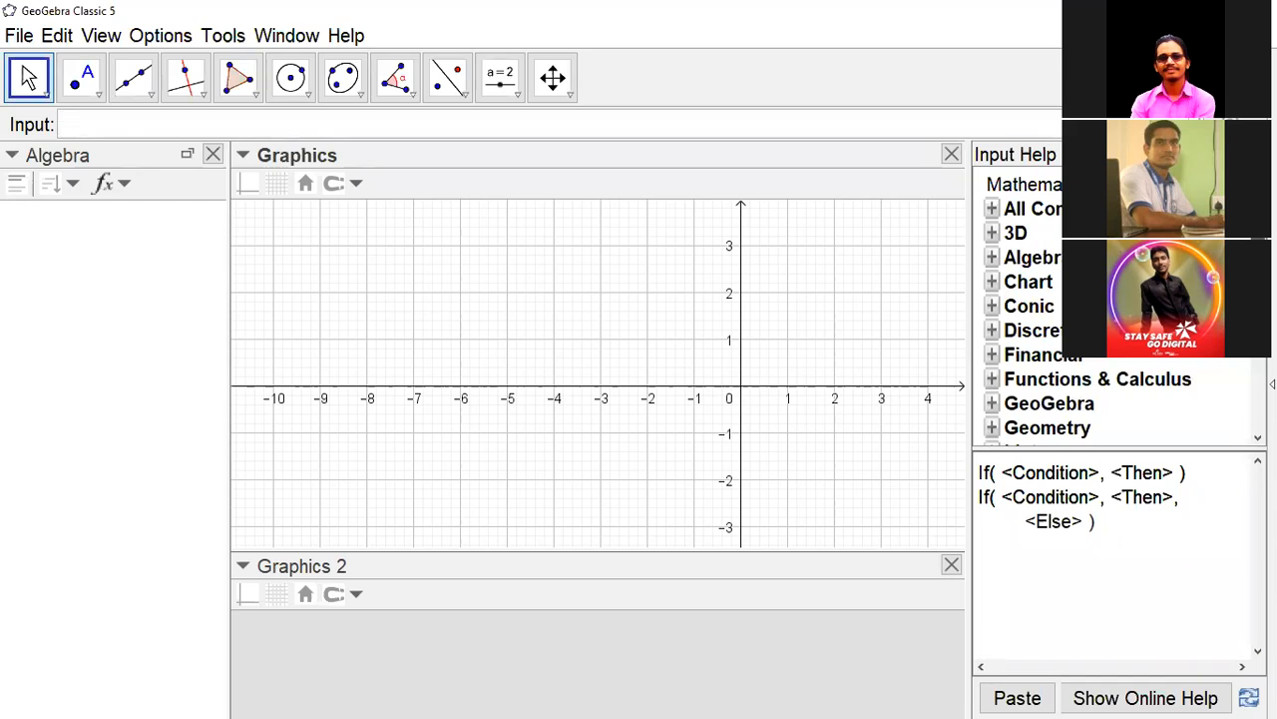
scroll(1038, 306, down, 5)
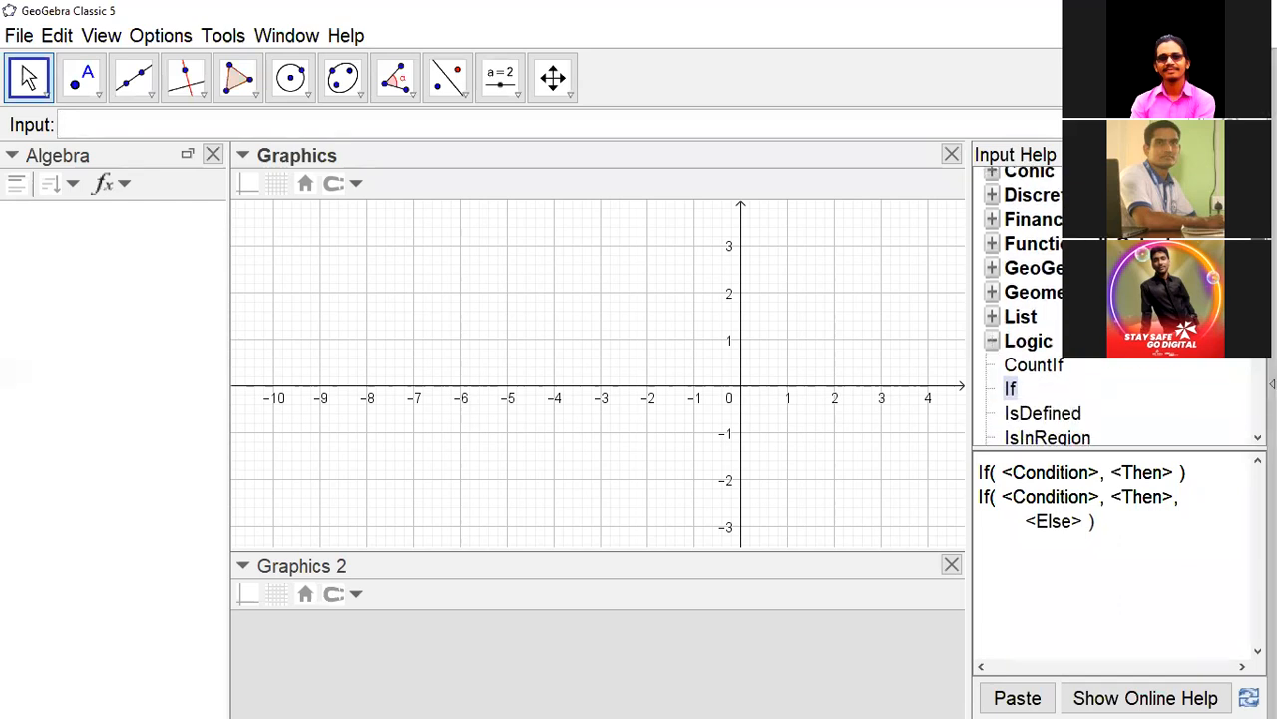
scroll(1038, 309, down, 4)
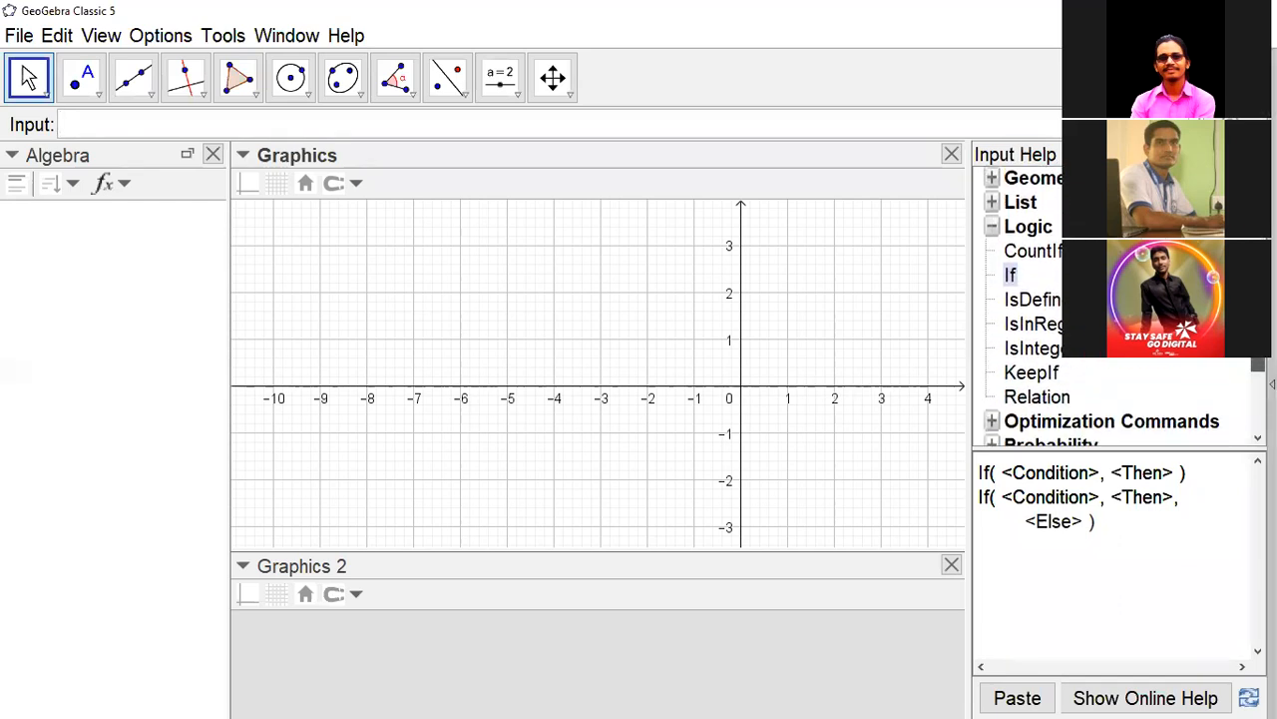
scroll(1038, 309, down, 1)
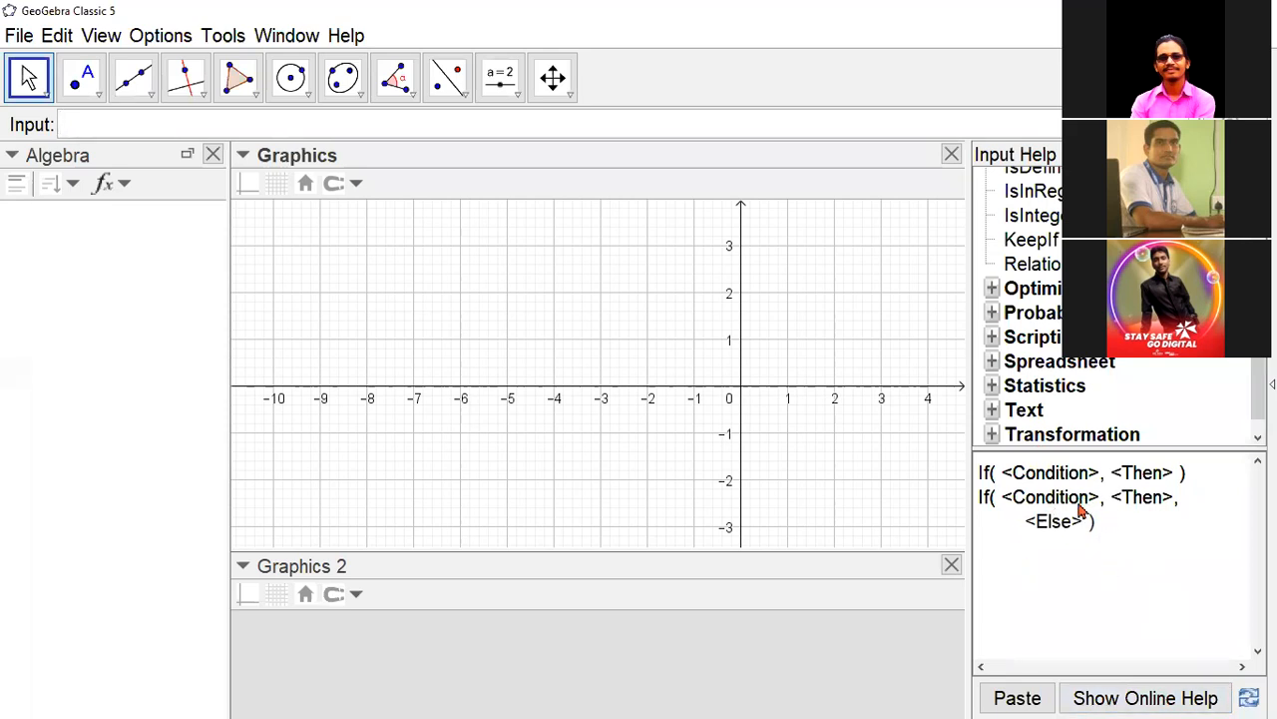
click(1136, 699)
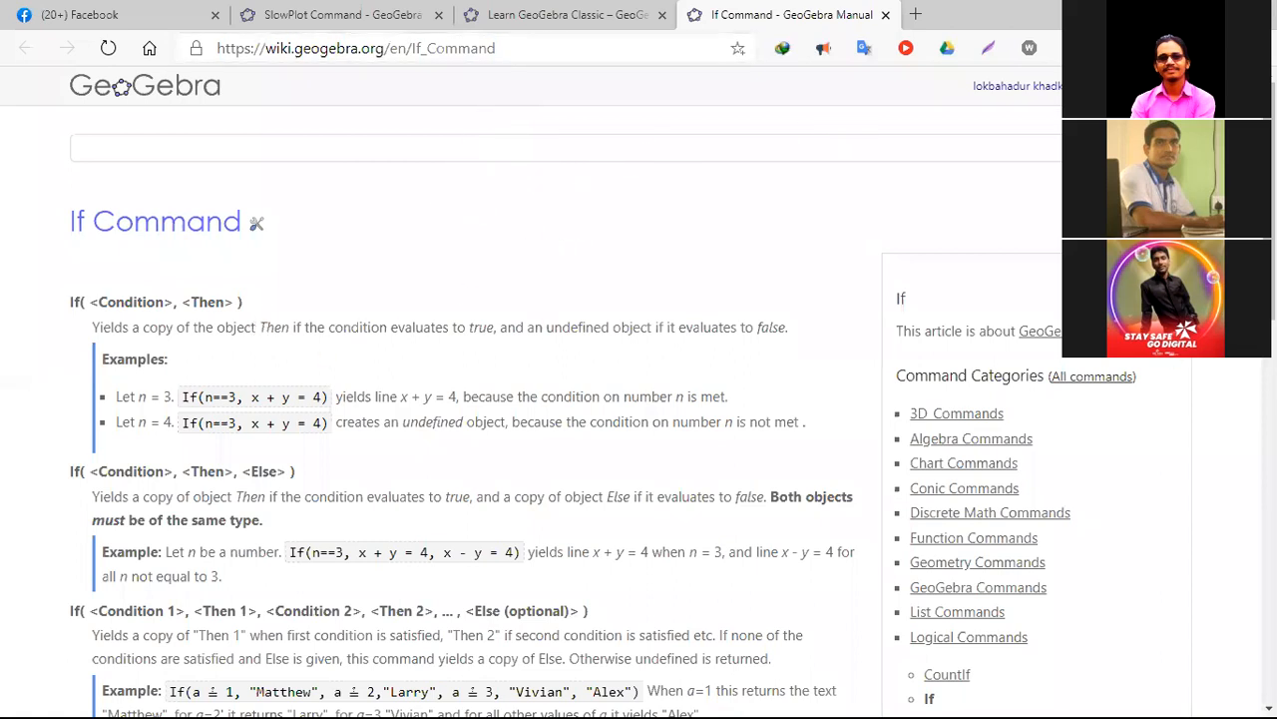
- Examine the If command's syntax forms, conditional function examples and scripting notes in the online manual
scroll(181, 310, down, 2)
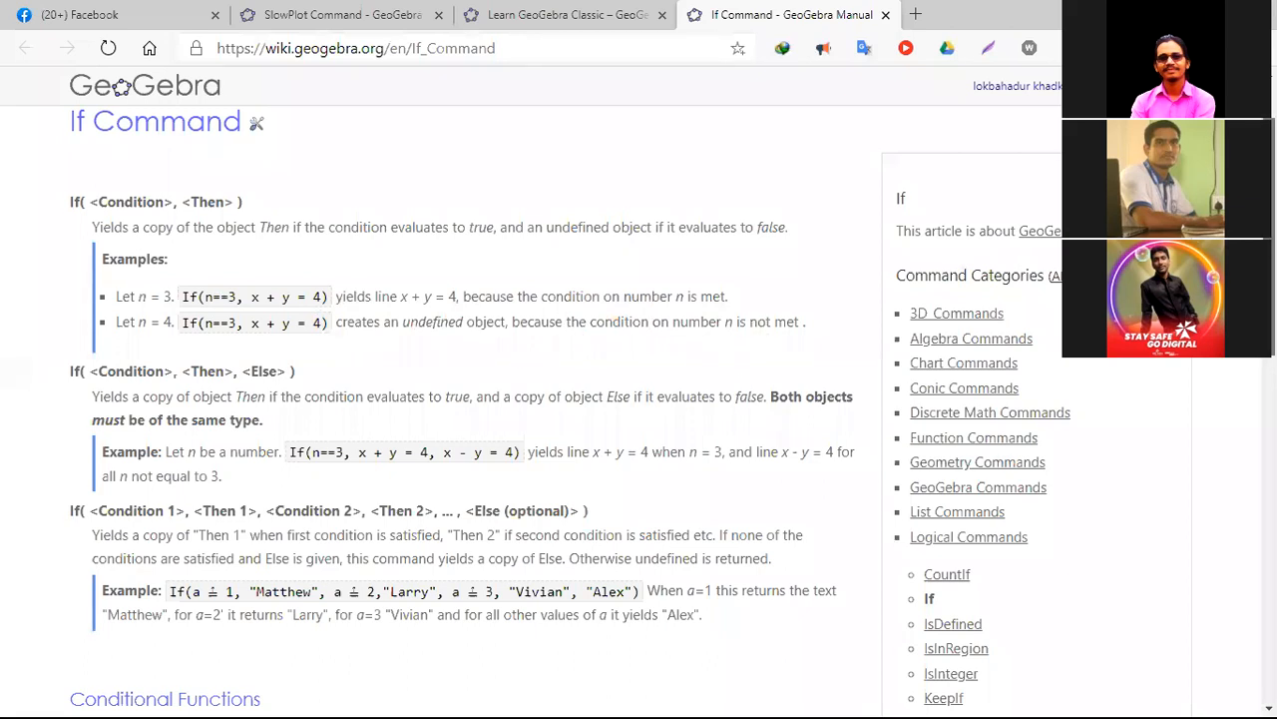
scroll(459, 405, down, 2)
scroll(639, 412, down, 2)
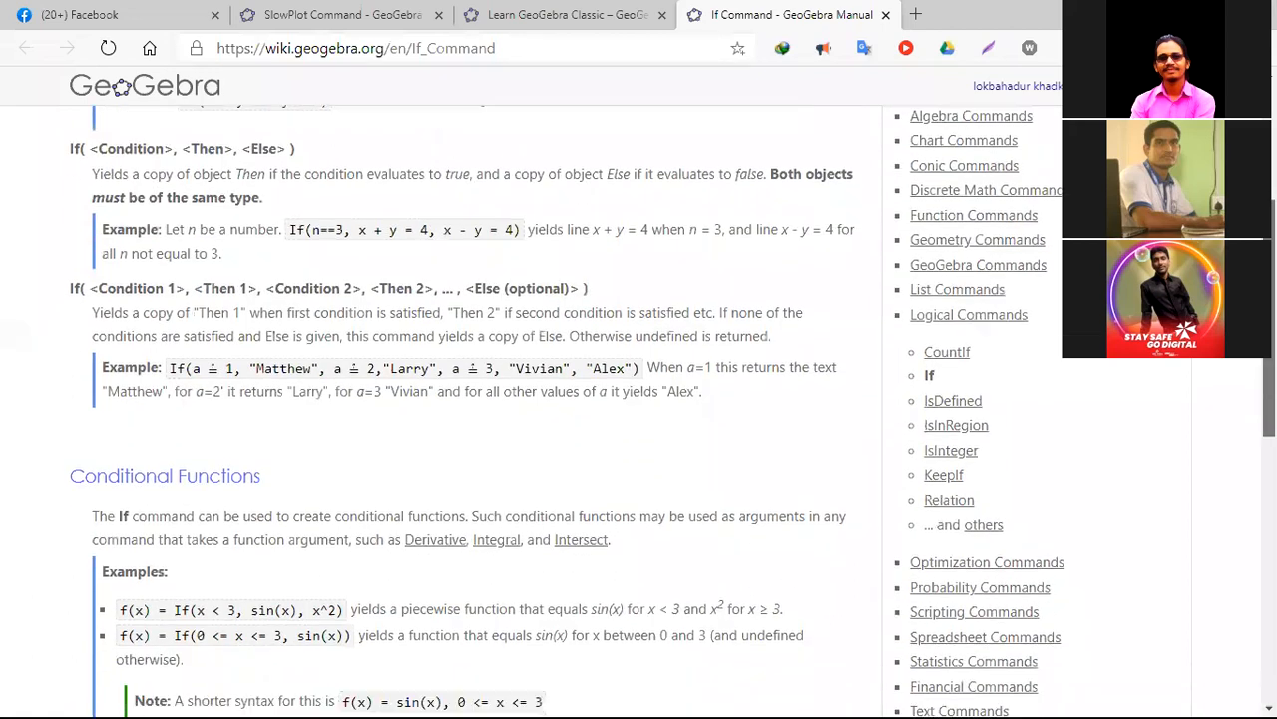
scroll(459, 399, up, 1)
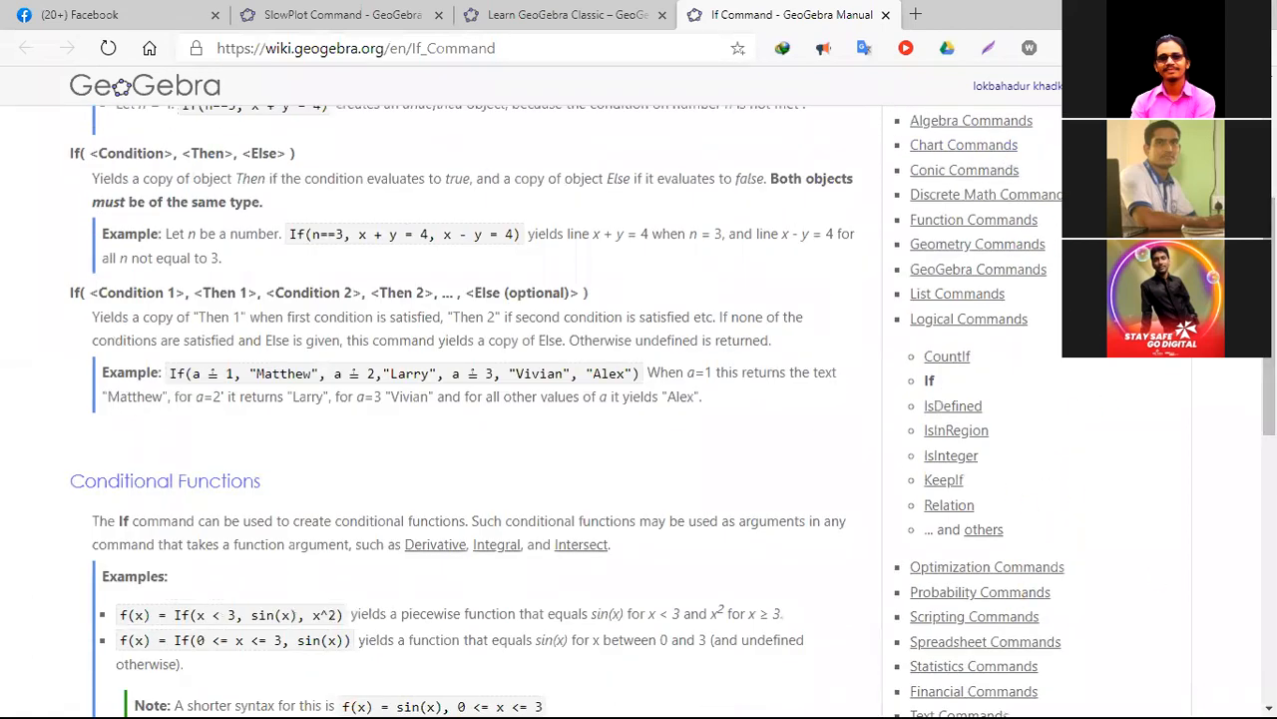
scroll(639, 411, up, 3)
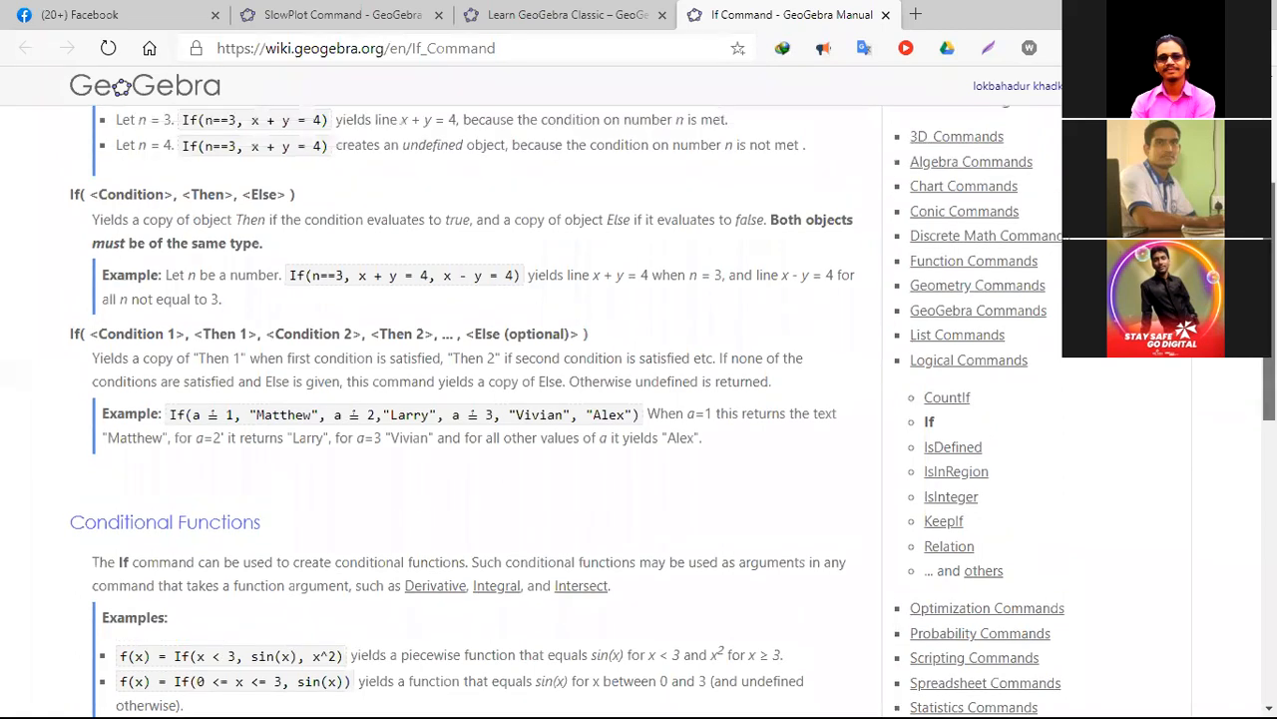
scroll(638, 411, down, 1)
scroll(639, 411, down, 5)
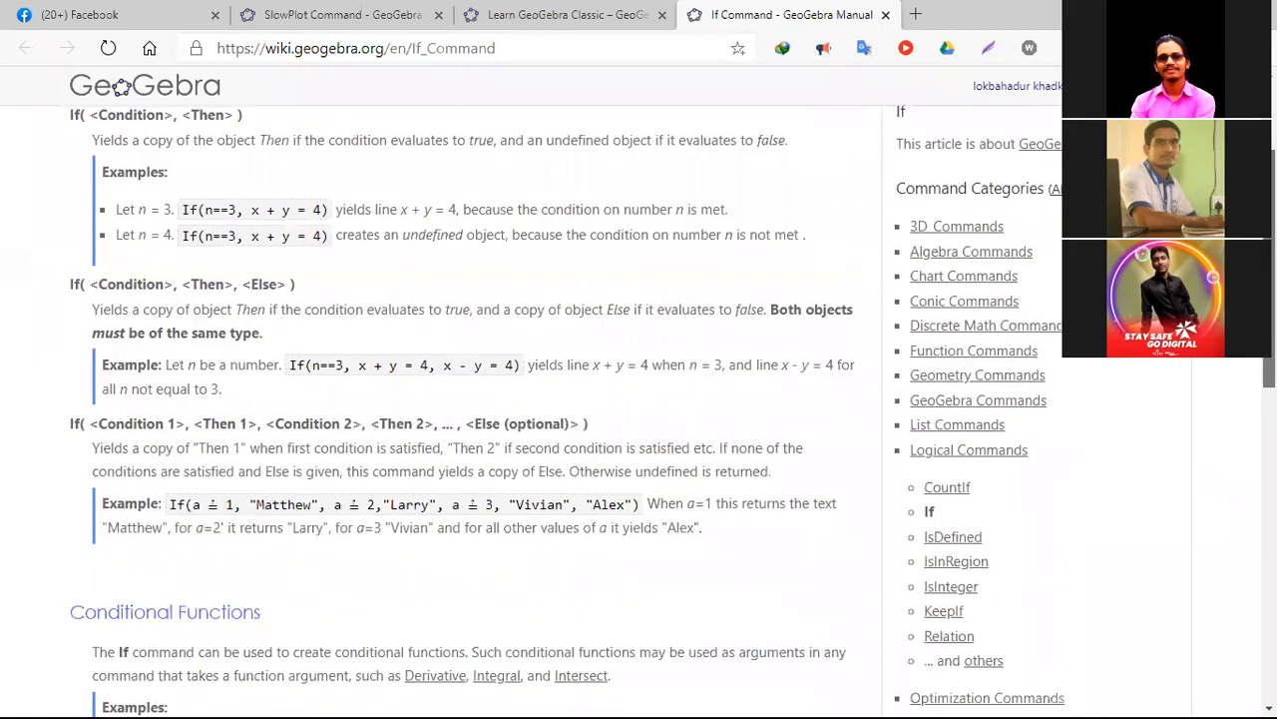
scroll(639, 411, down, 2)
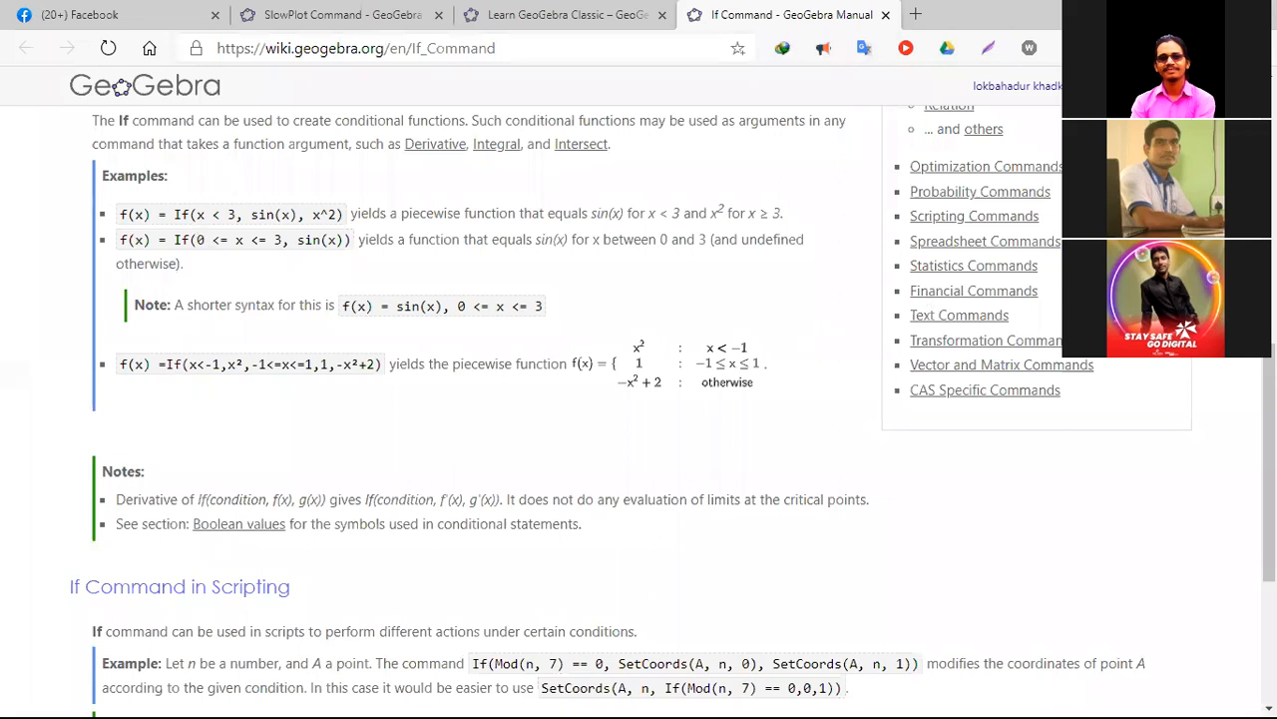
- Close the If Command manual page, return to the blank GeoGebra window and hide the input help
key(ctrl+w)
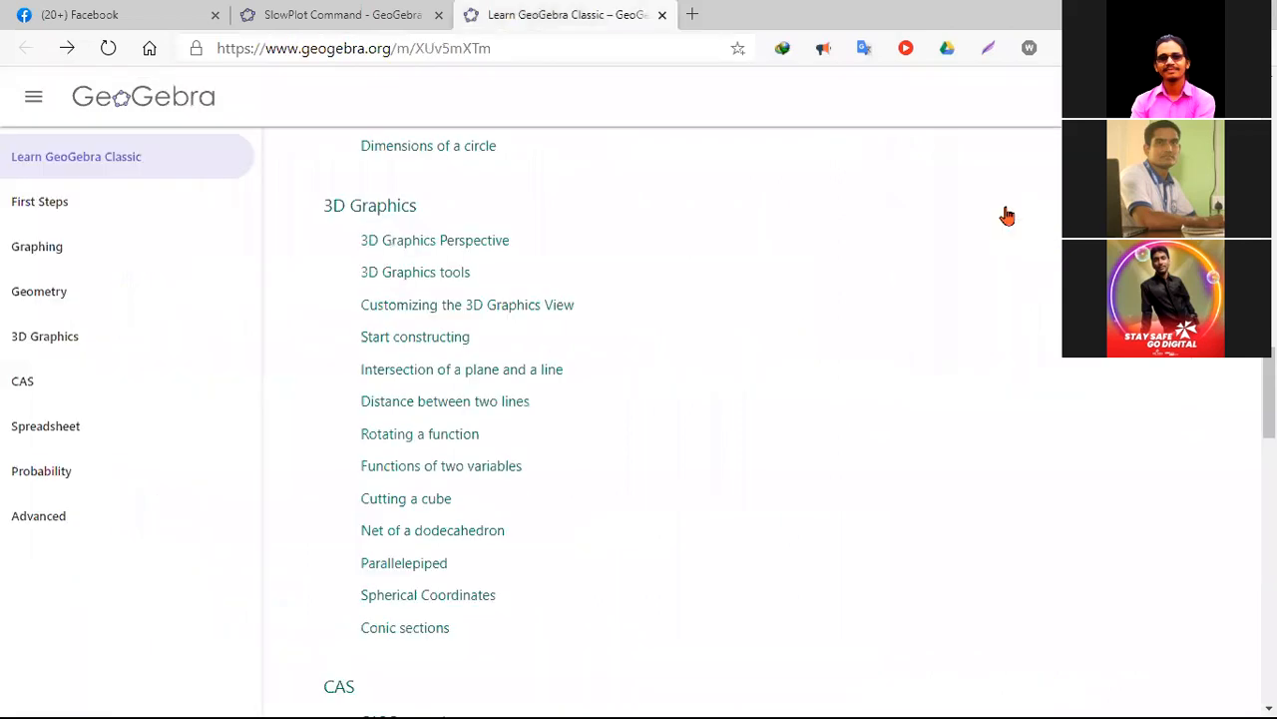
key(alt+Tab)
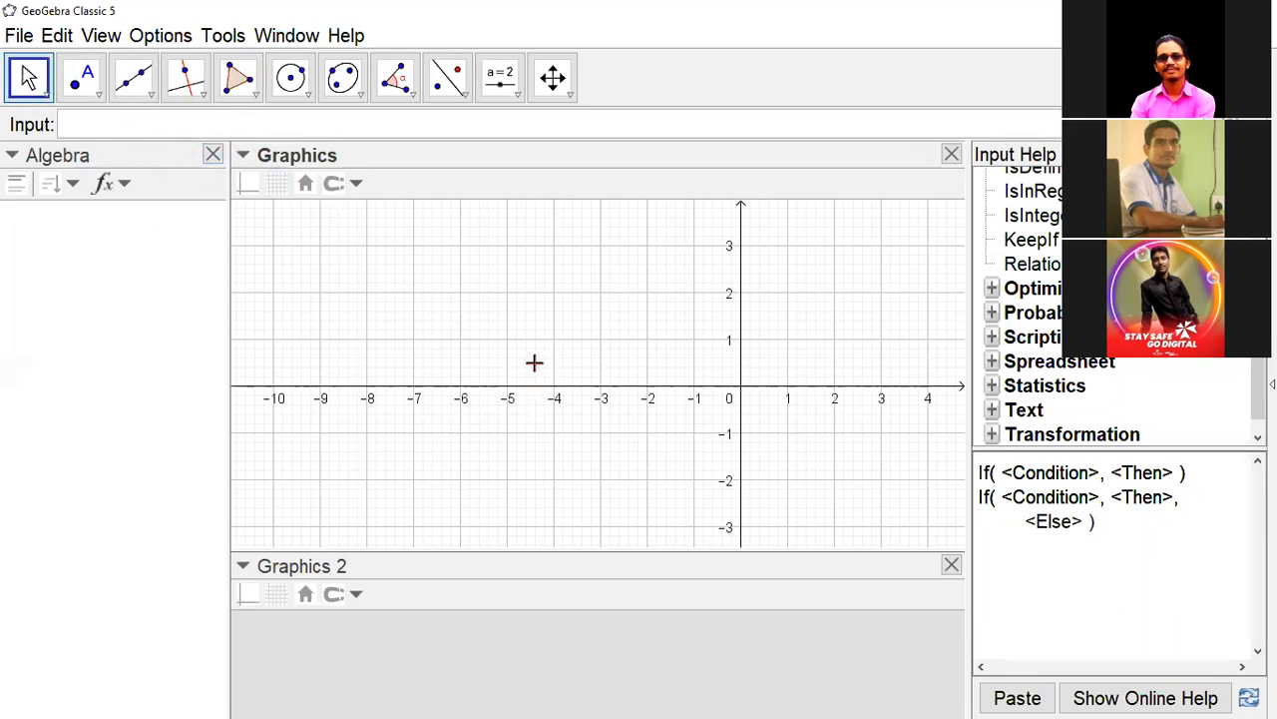
drag(1259, 342, 1268, 289)
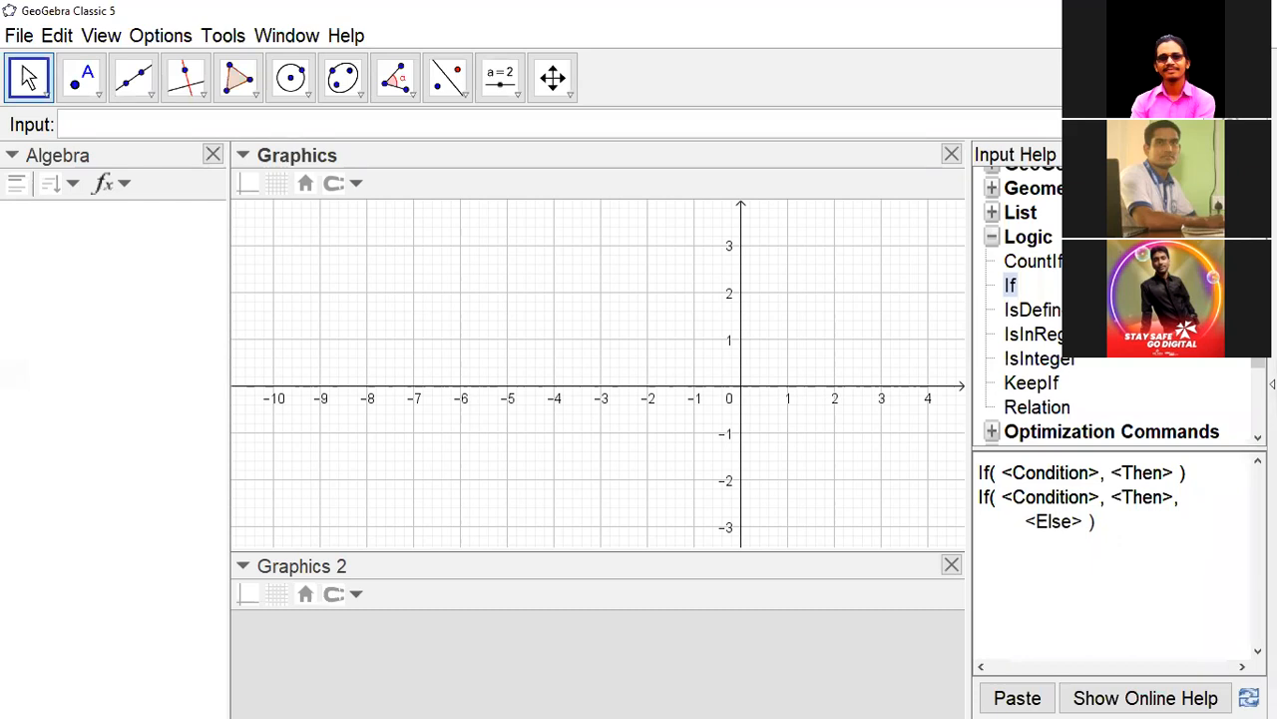
click(1253, 125)
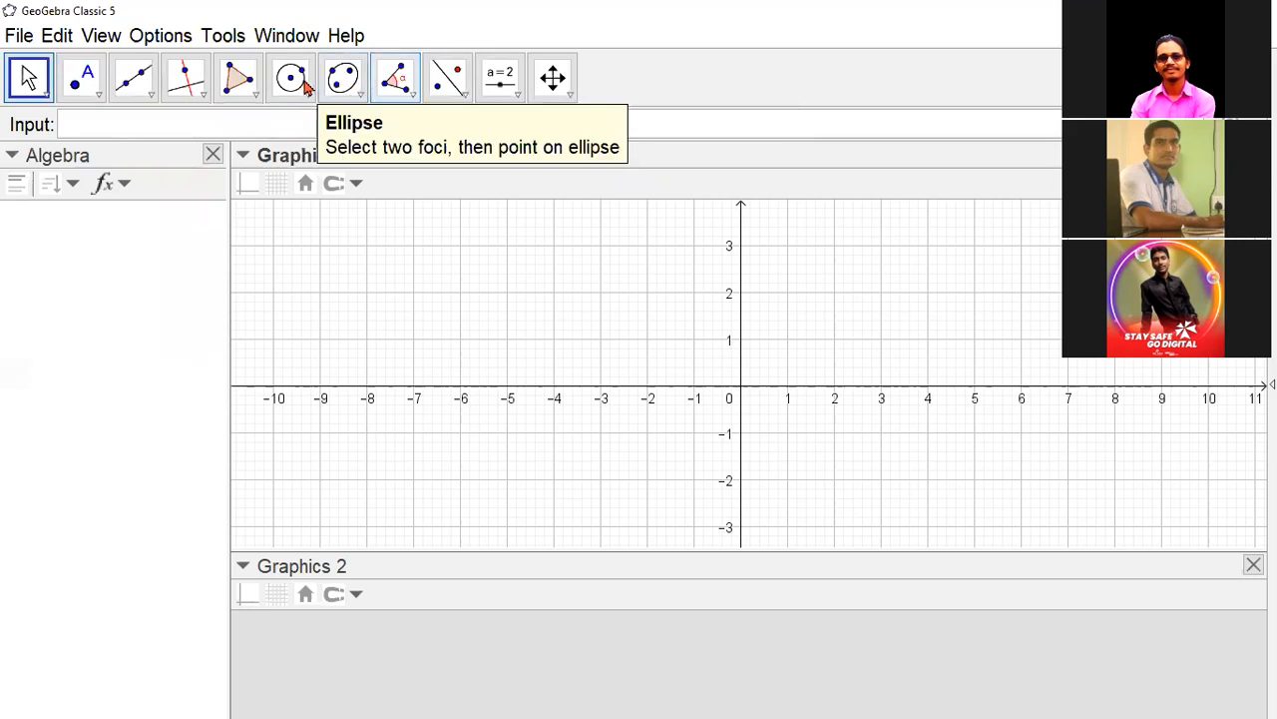
click(243, 80)
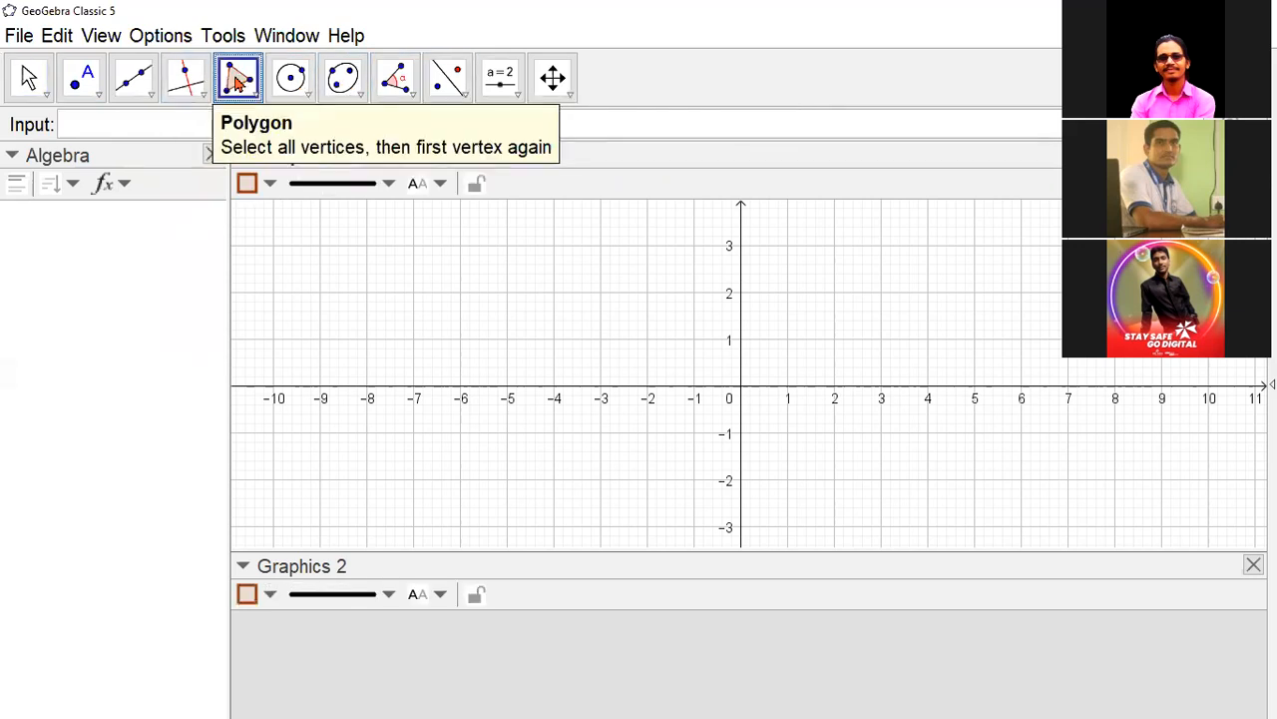
click(605, 291)
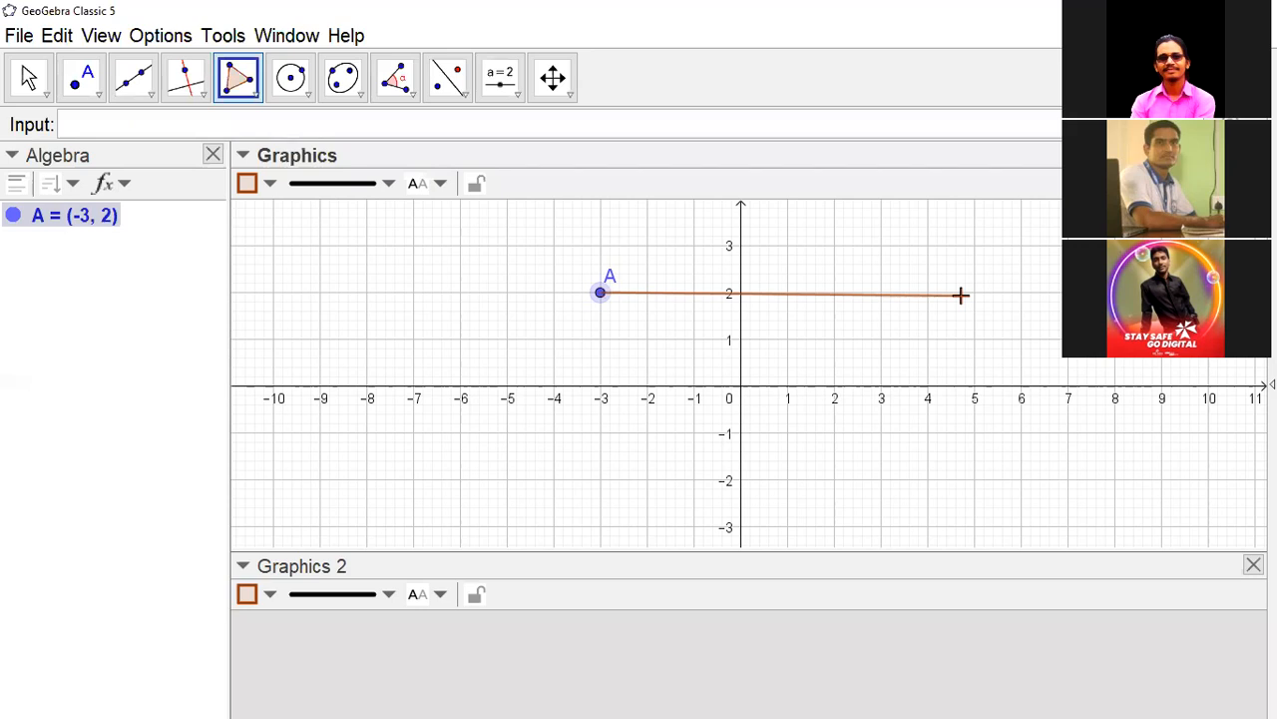
key(Escape)
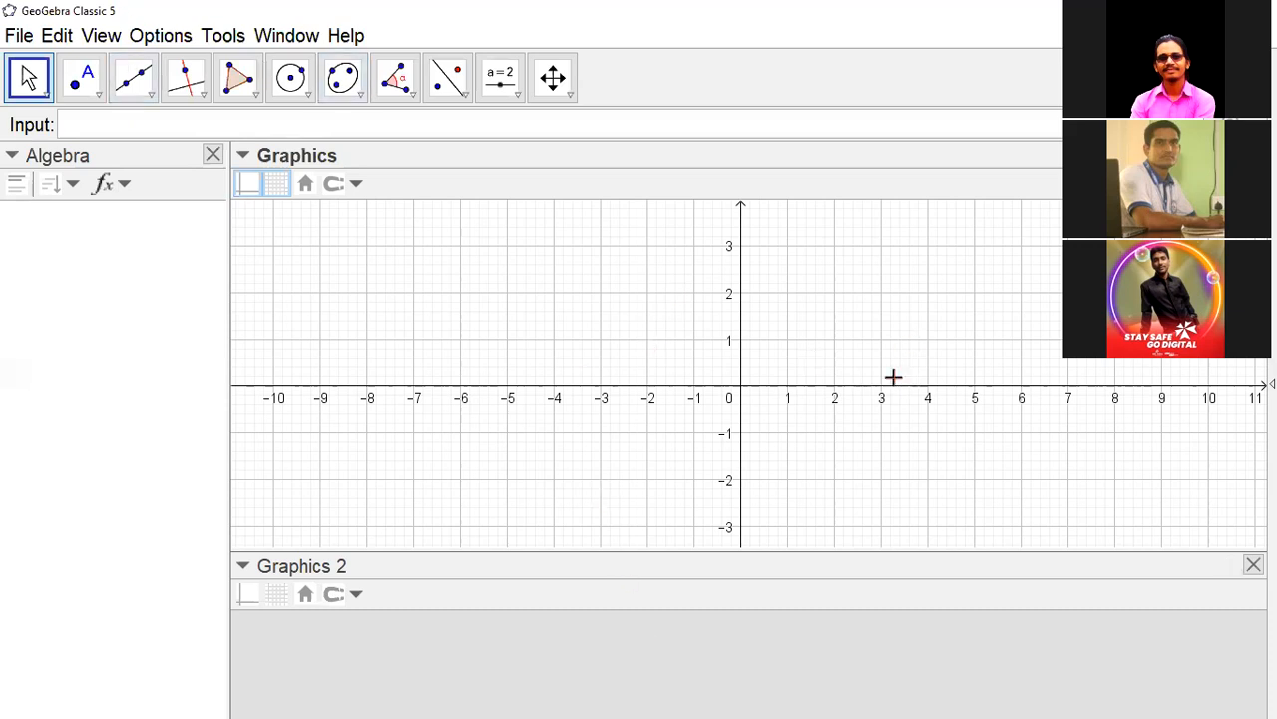
click(243, 84)
click(423, 290)
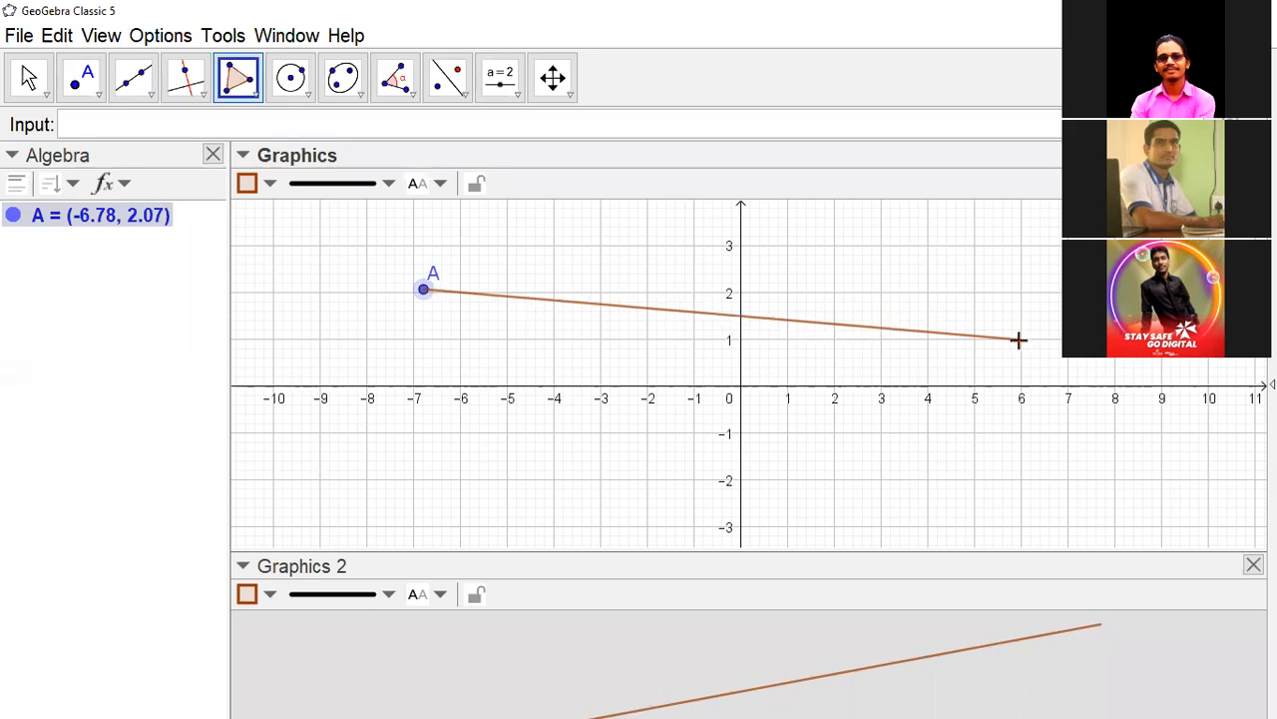
key(Escape)
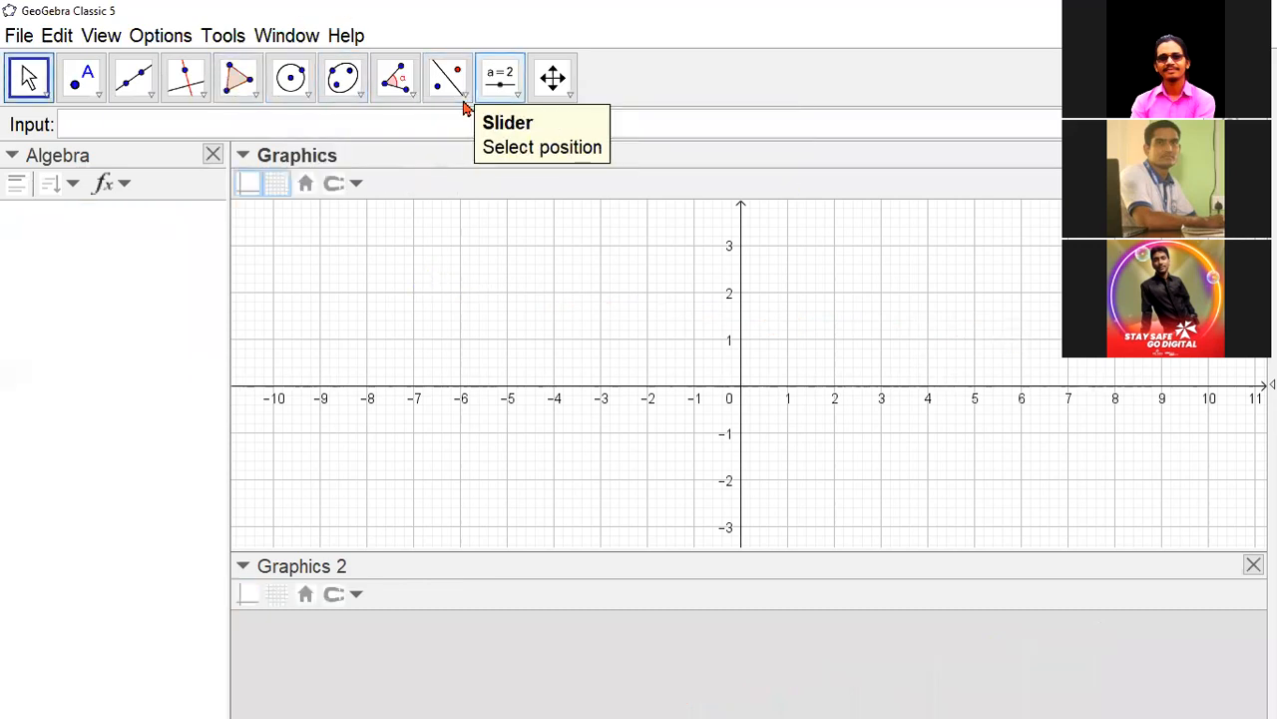
- Look through the tool groups for Slider, Move Graphics View and Move, and return to the Move tool
click(500, 77)
click(511, 96)
click(567, 96)
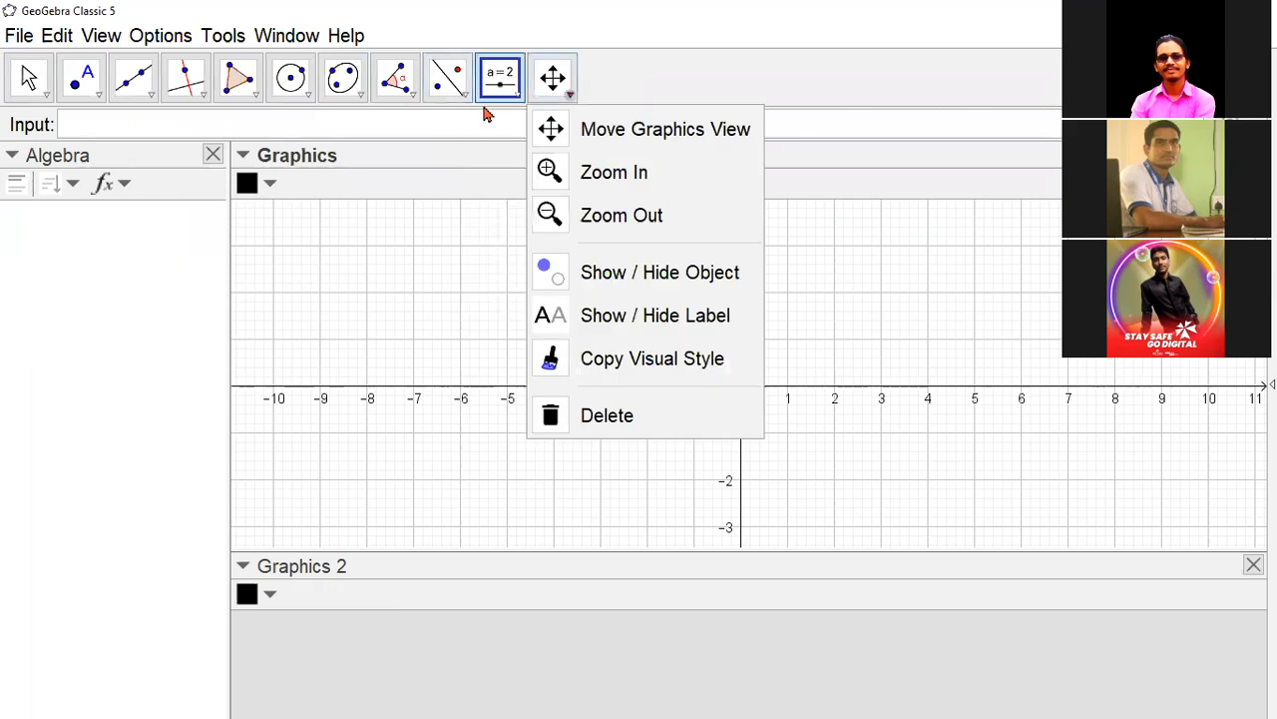
click(511, 95)
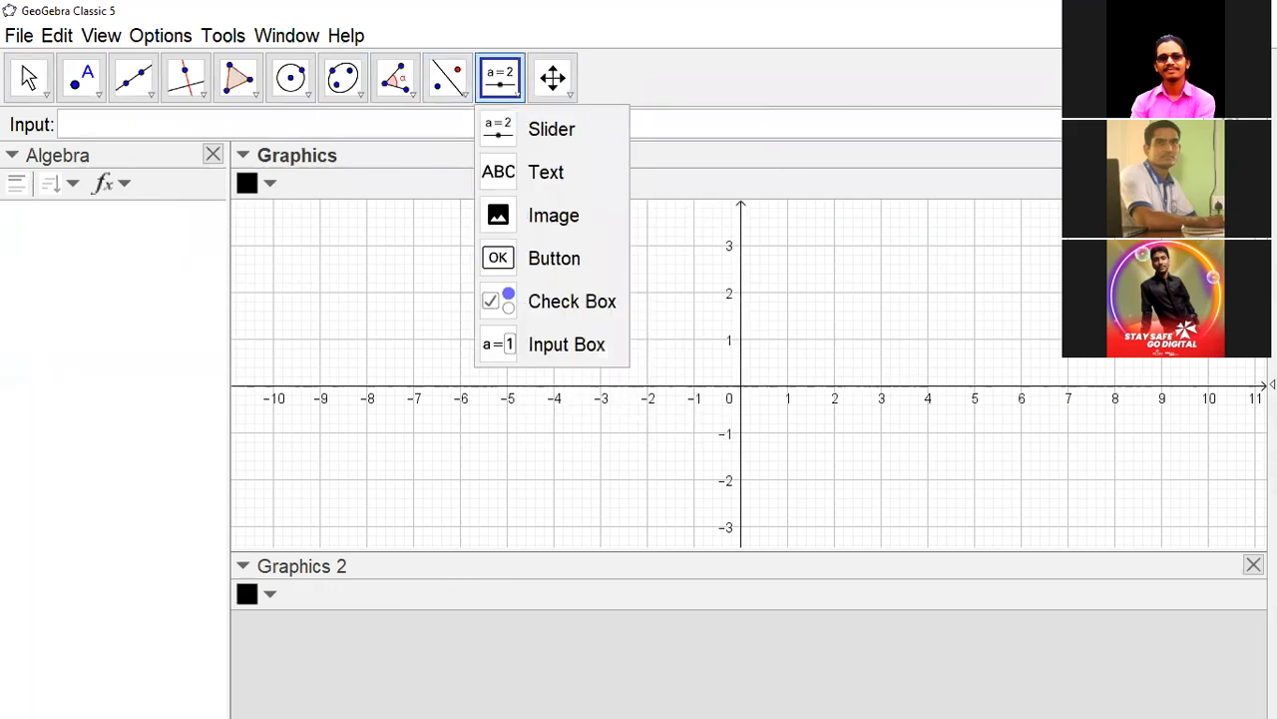
click(24, 84)
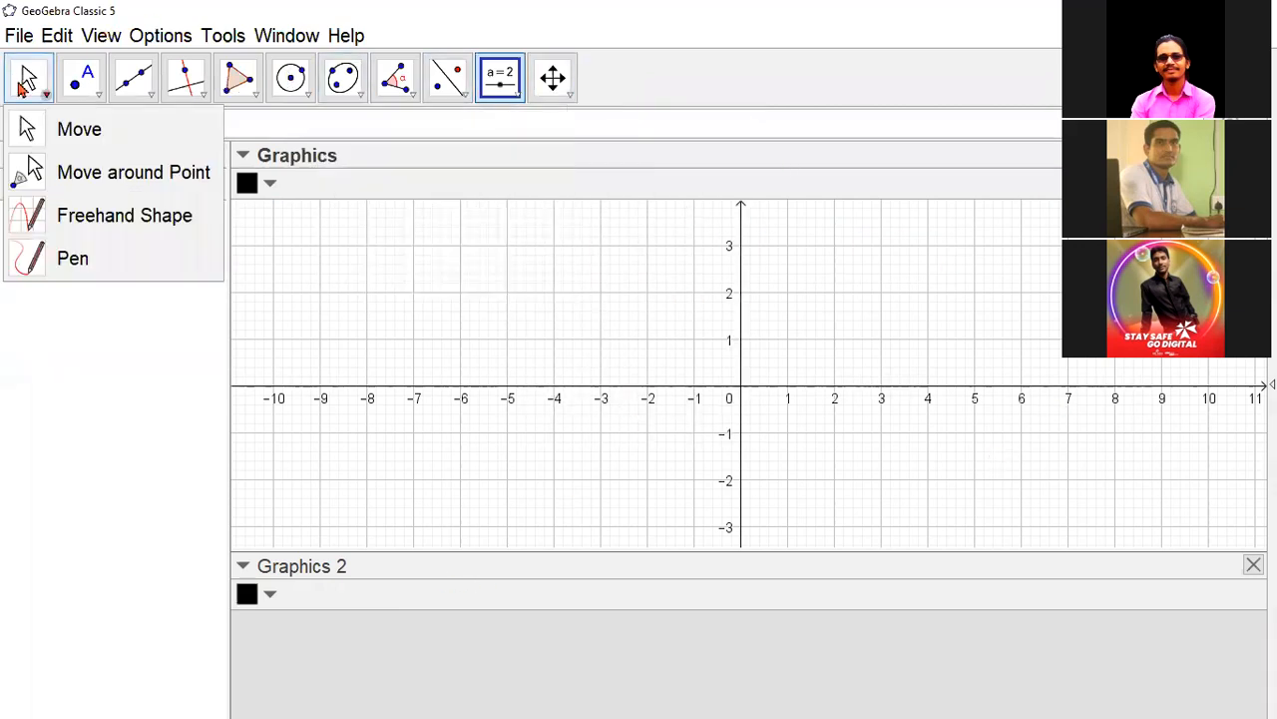
click(1026, 424)
key(Escape)
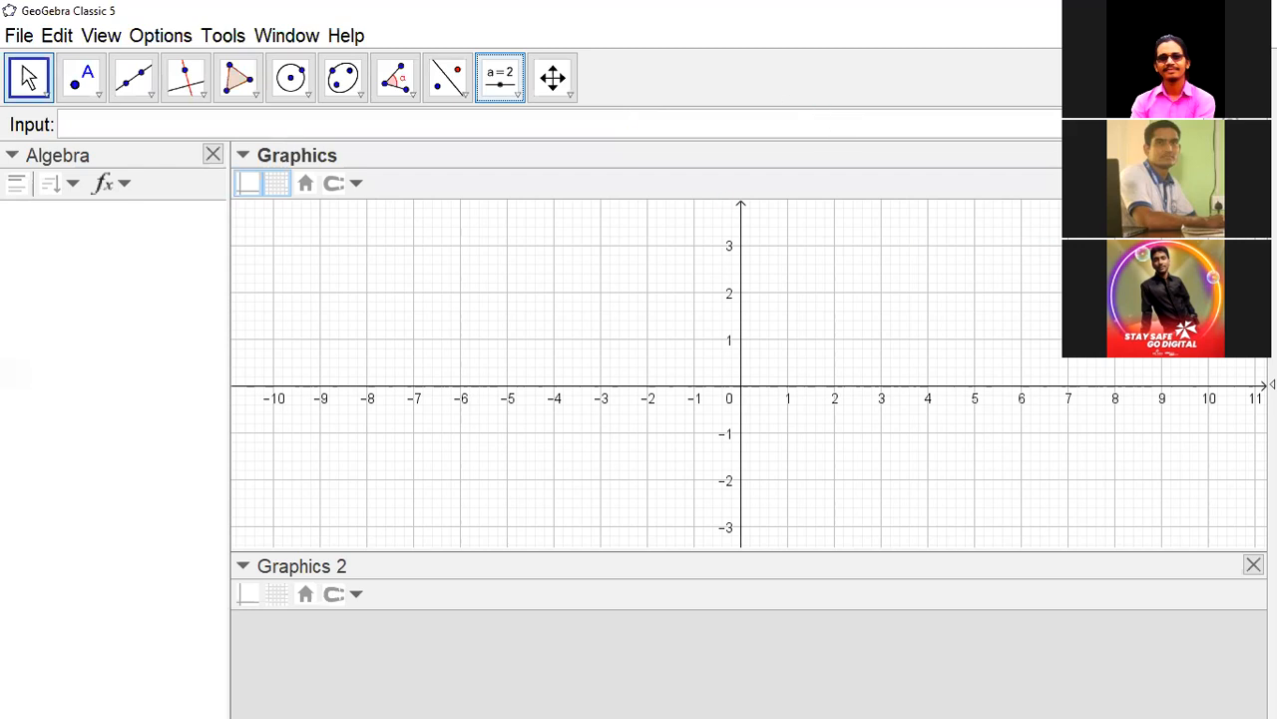
- Open the online help for the Move tool and highlight the note on activating it quickly in the desktop version
click(1194, 93)
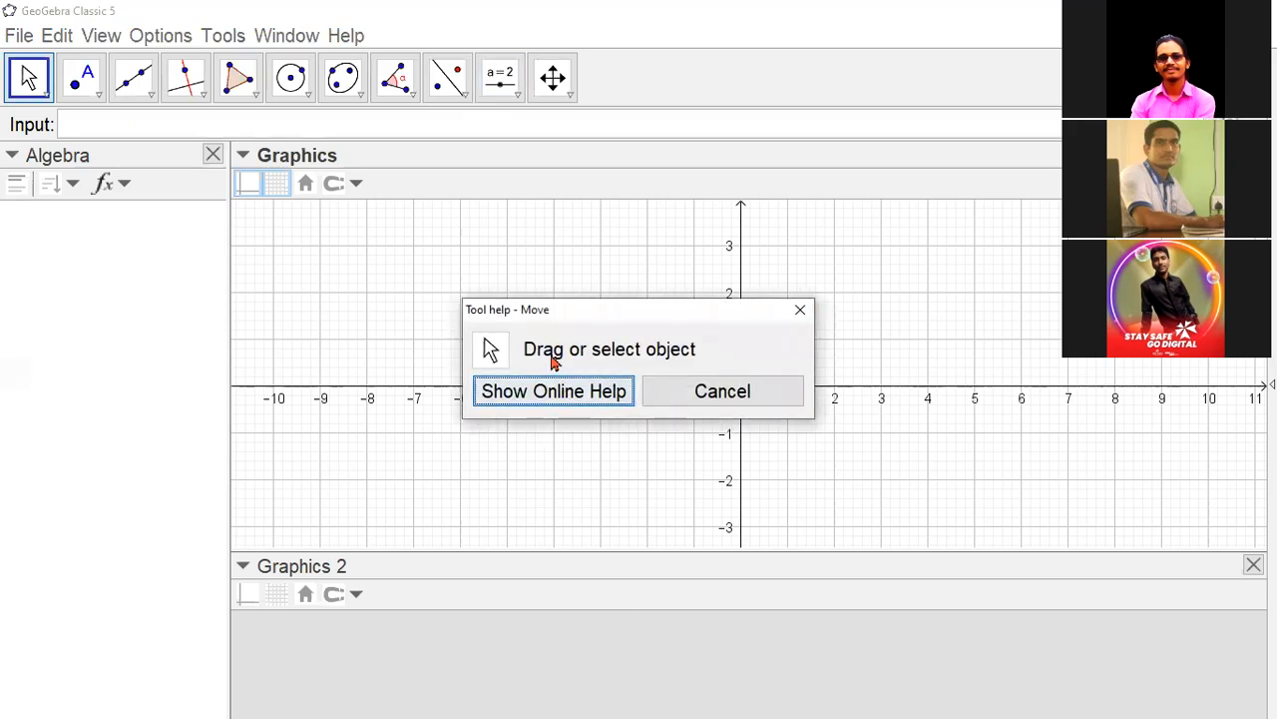
click(594, 394)
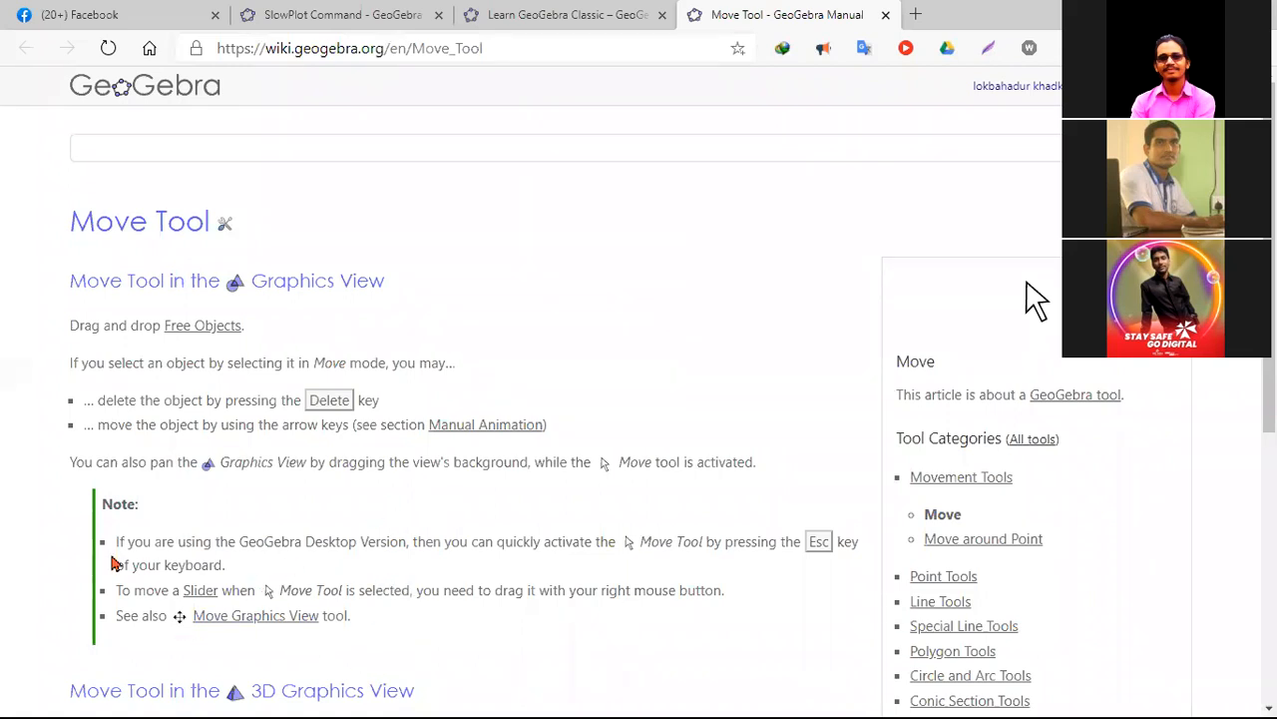
drag(116, 542, 860, 565)
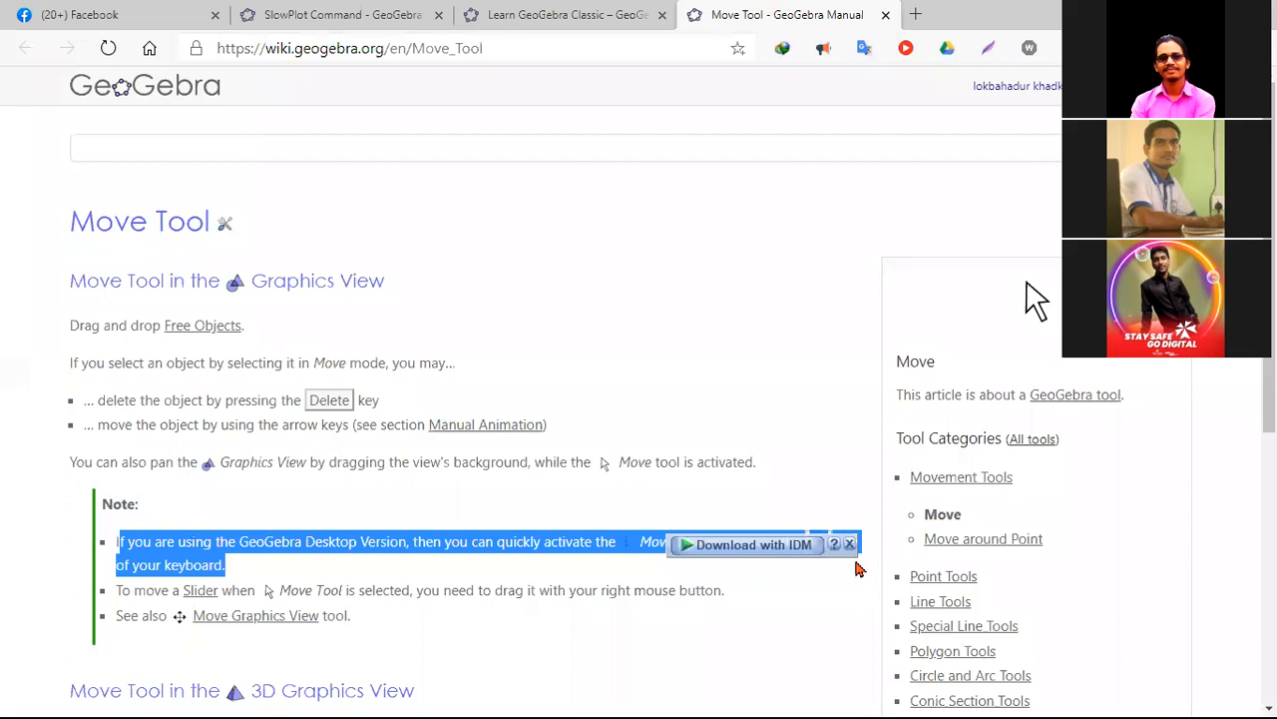
click(849, 544)
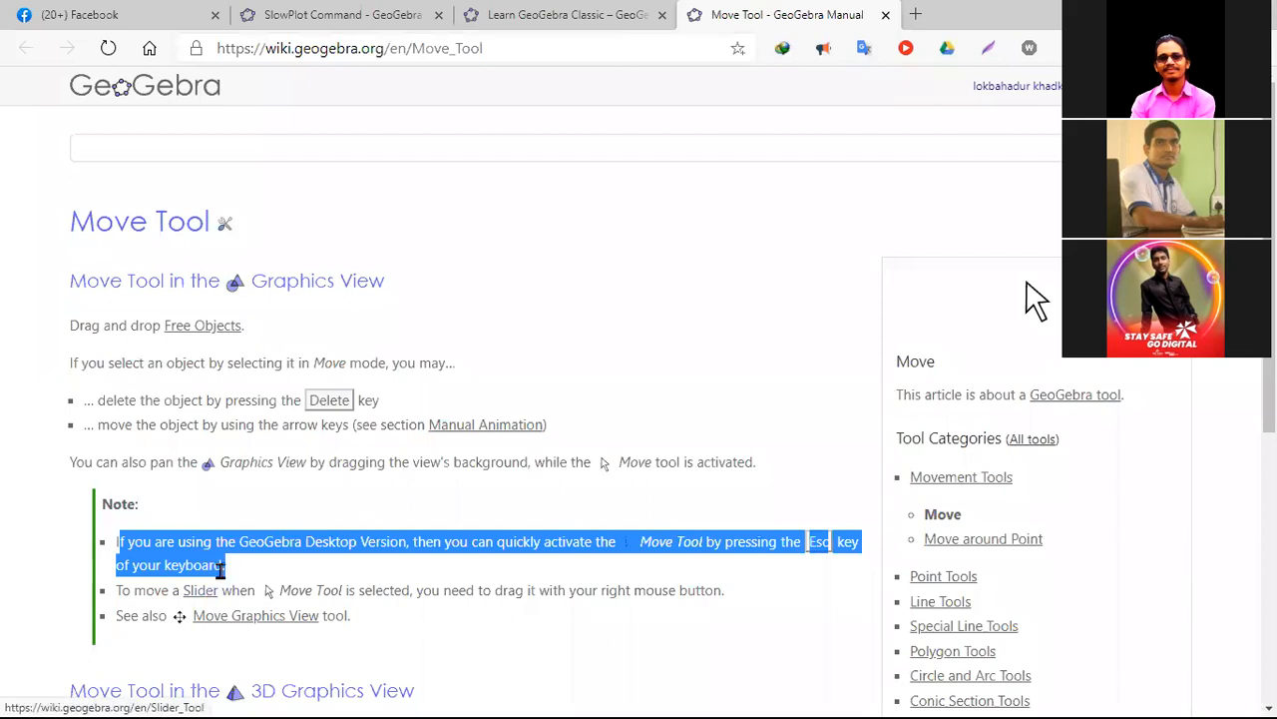
click(720, 314)
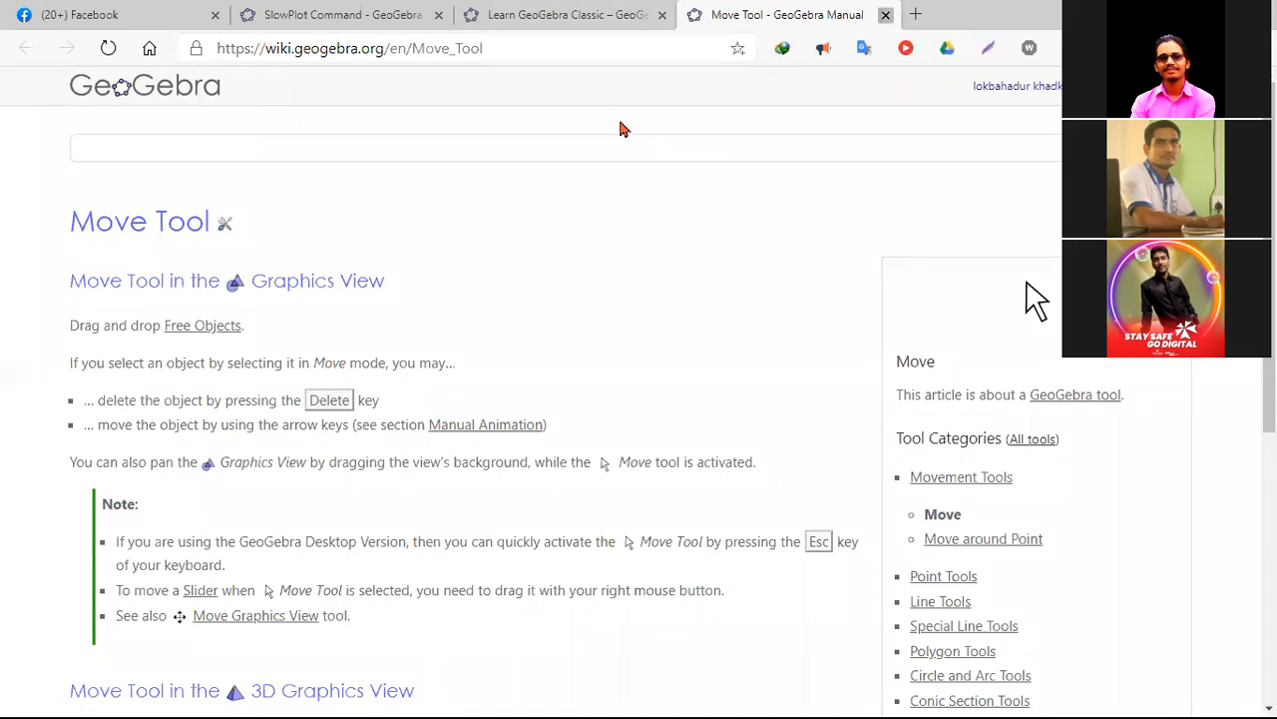
- Close the Move Tool manual page, switch back to GeoGebra Classic 5 and open its online tutorials
click(886, 14)
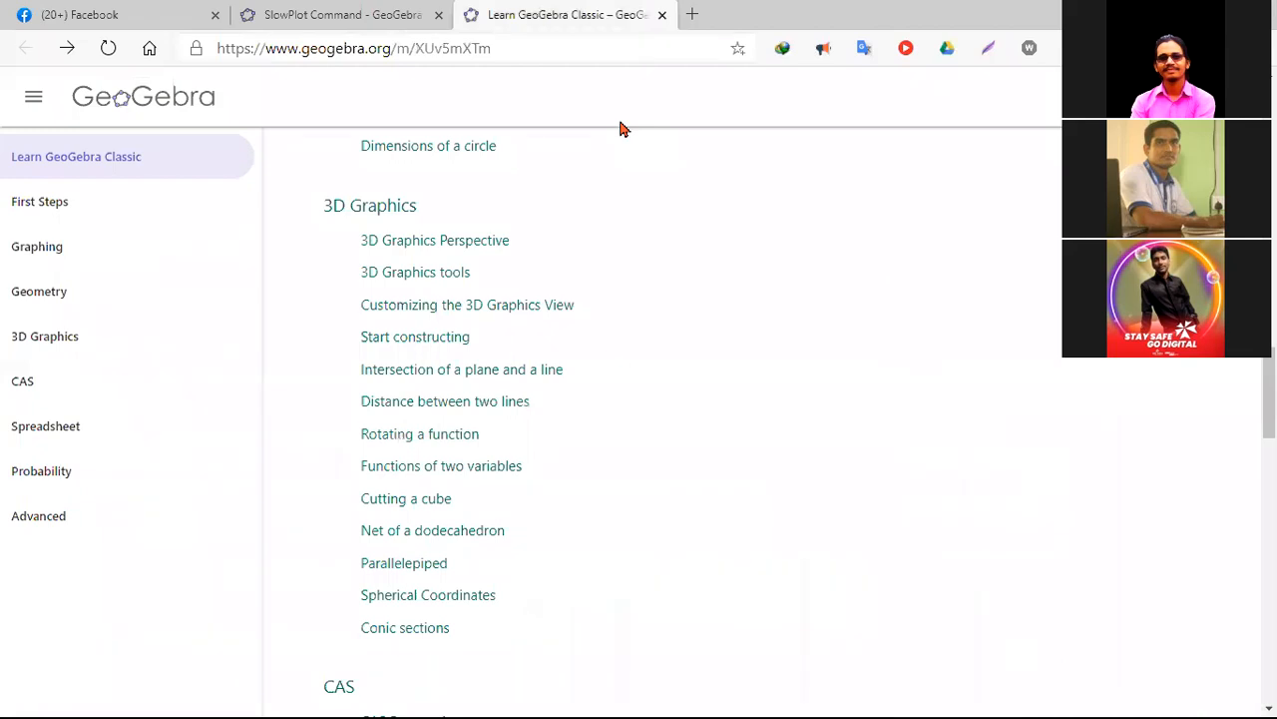
key(alt+Tab)
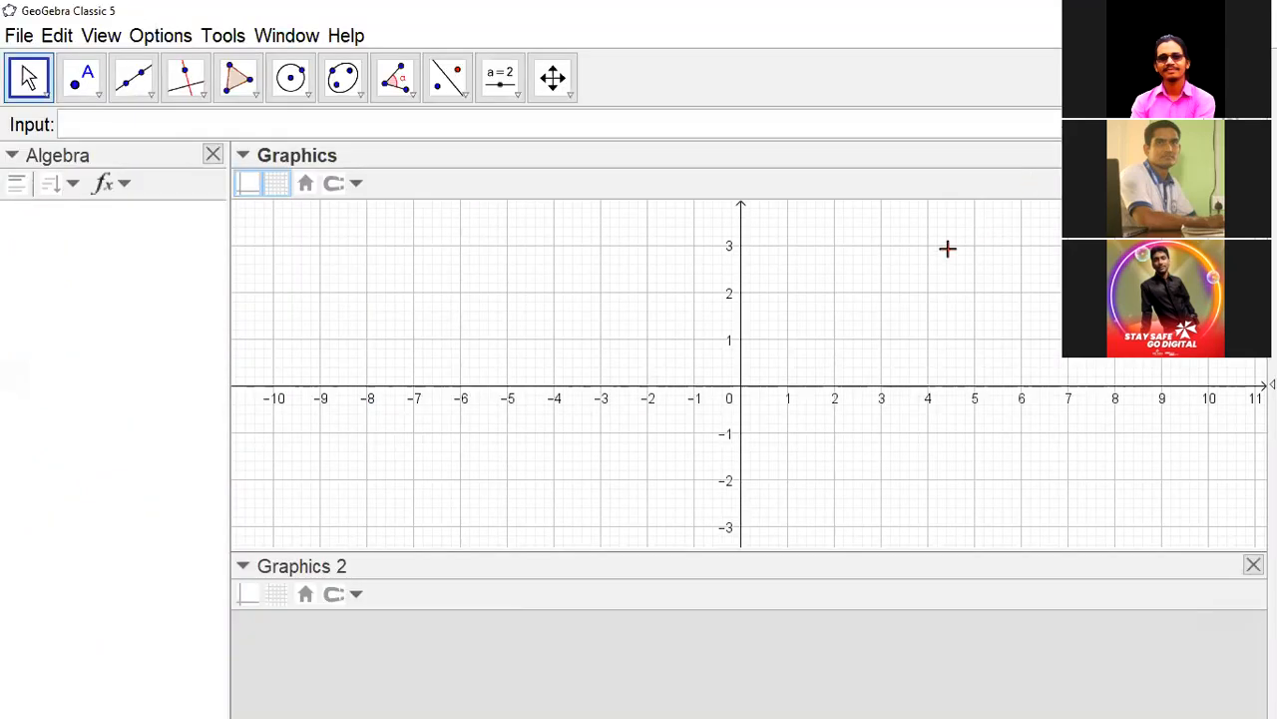
click(343, 38)
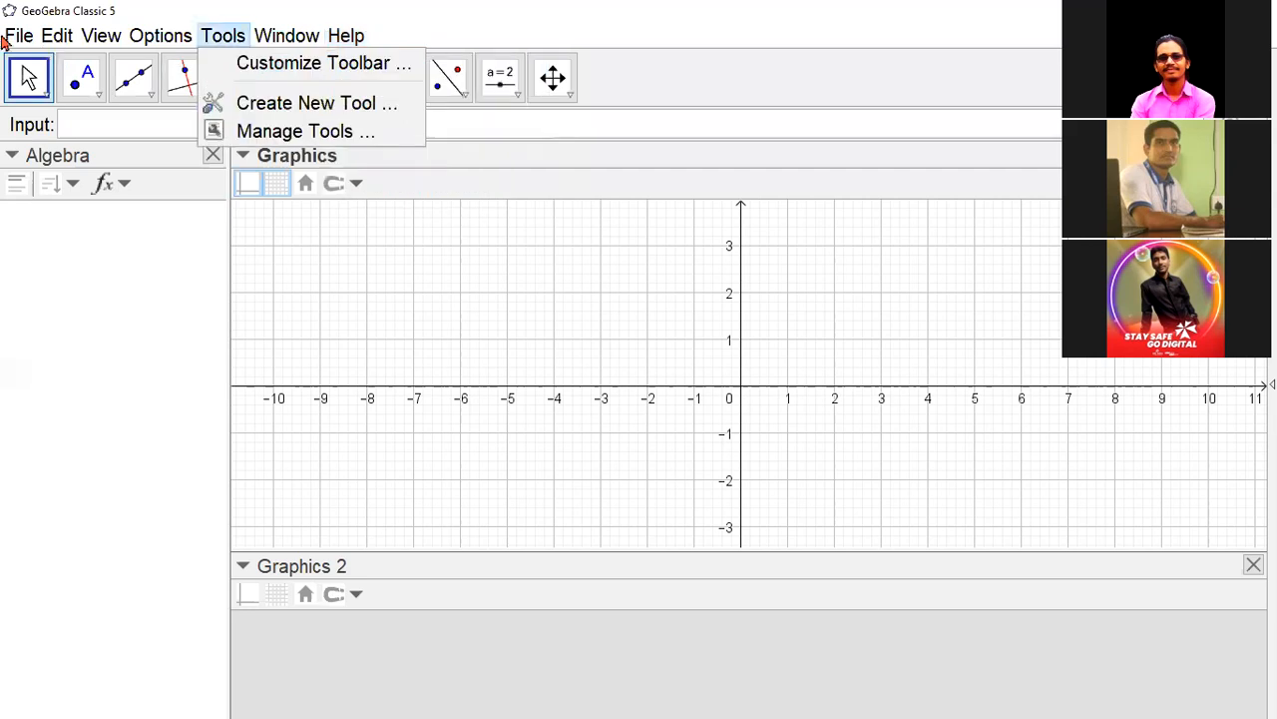
click(47, 46)
click(45, 40)
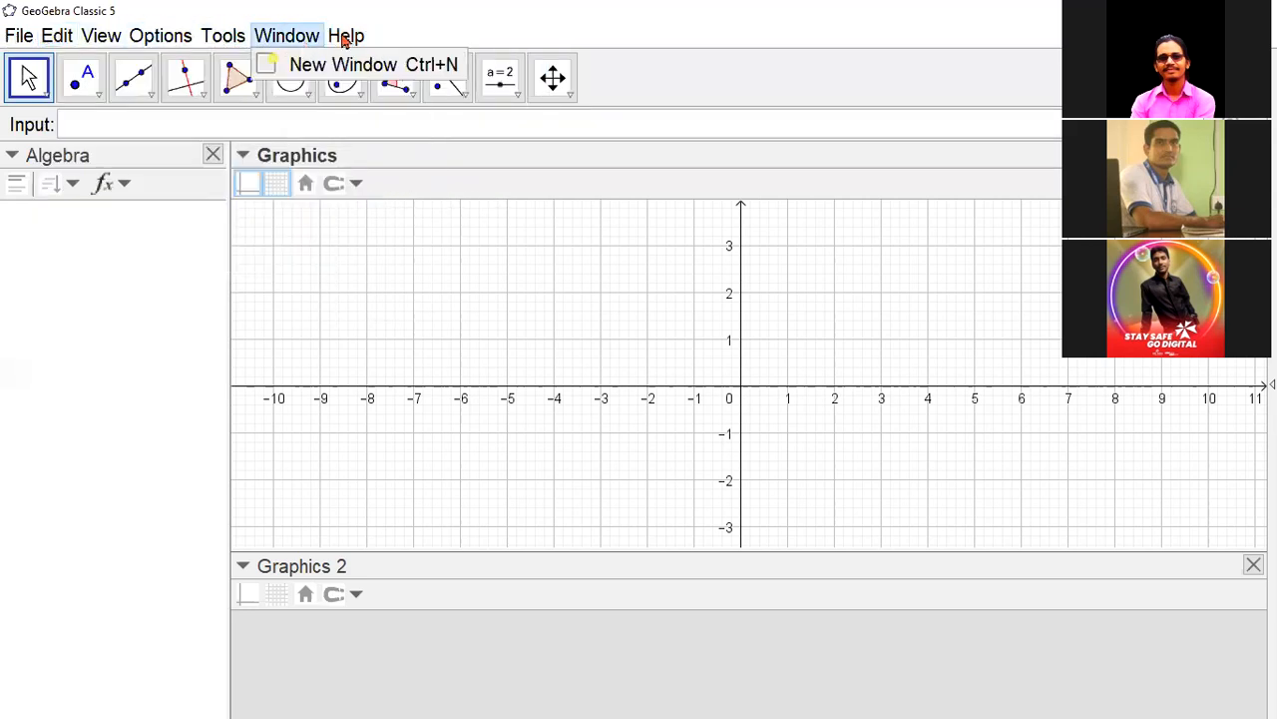
mouse_move(348, 40)
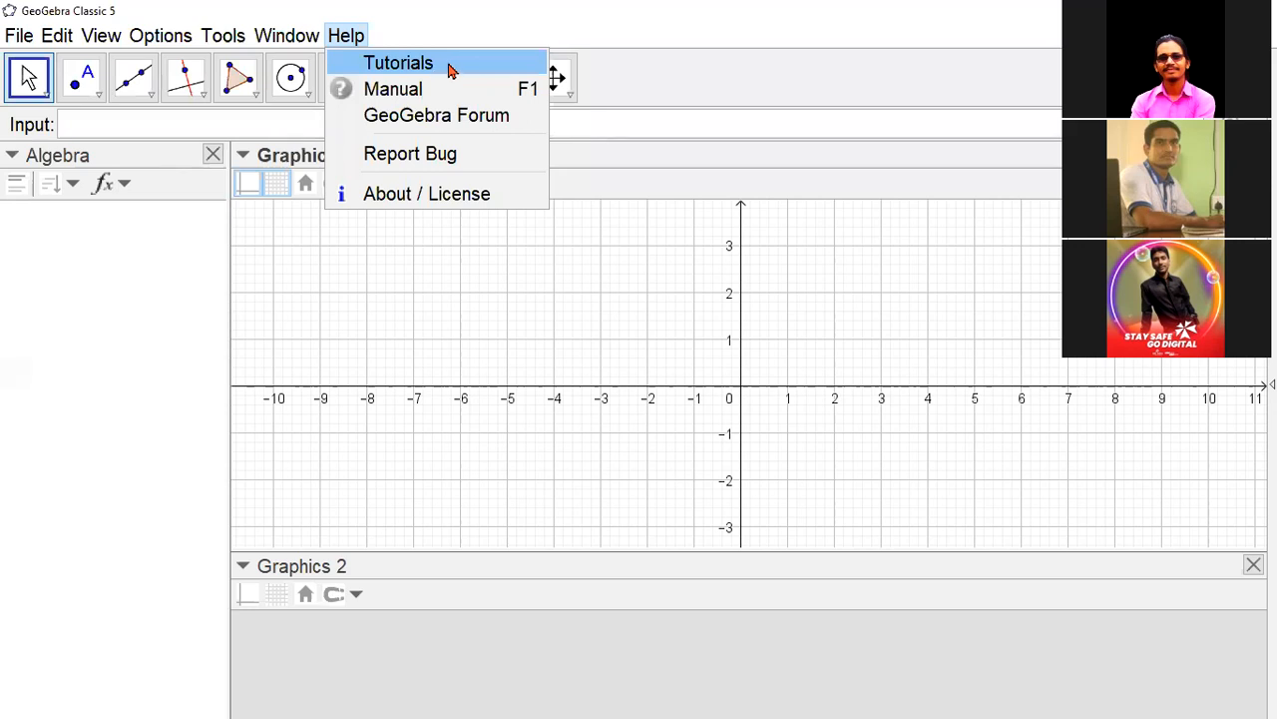
click(441, 64)
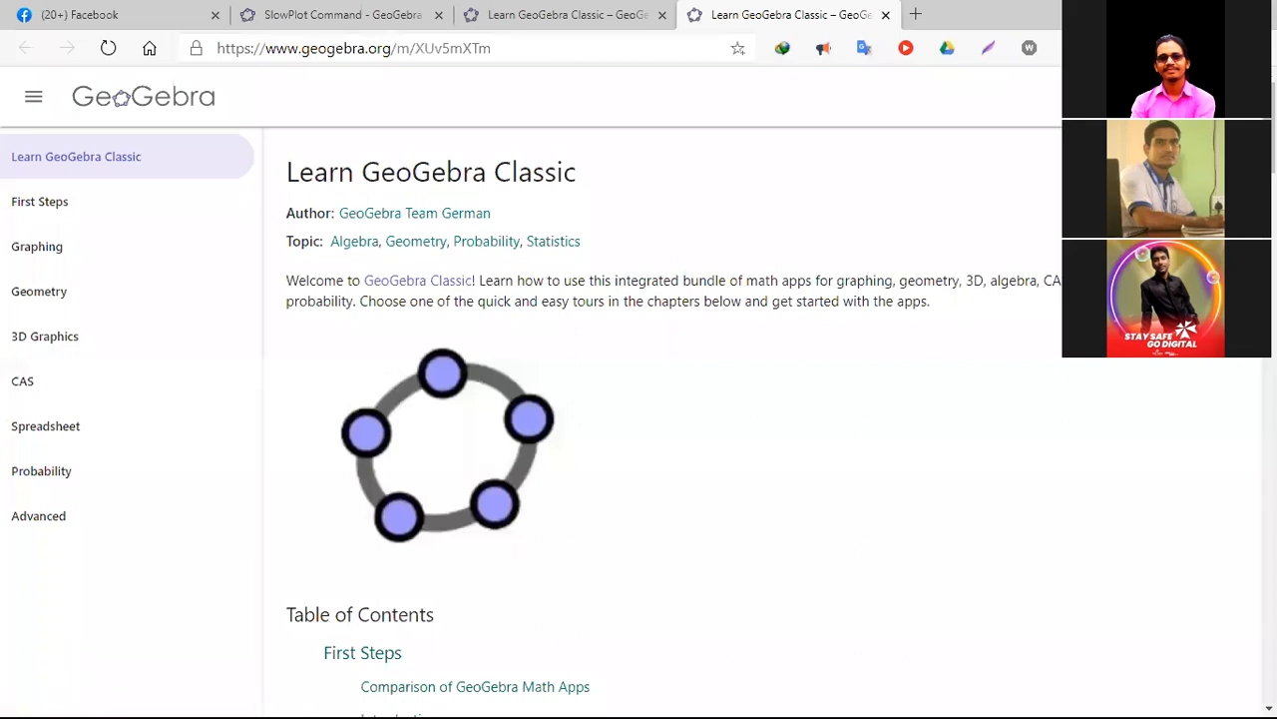
- Browse the Learn GeoGebra Classic table of contents and open the Rotating a function tutorial under 3D Graphics
scroll(659, 419, down, 4)
scroll(658, 419, down, 2)
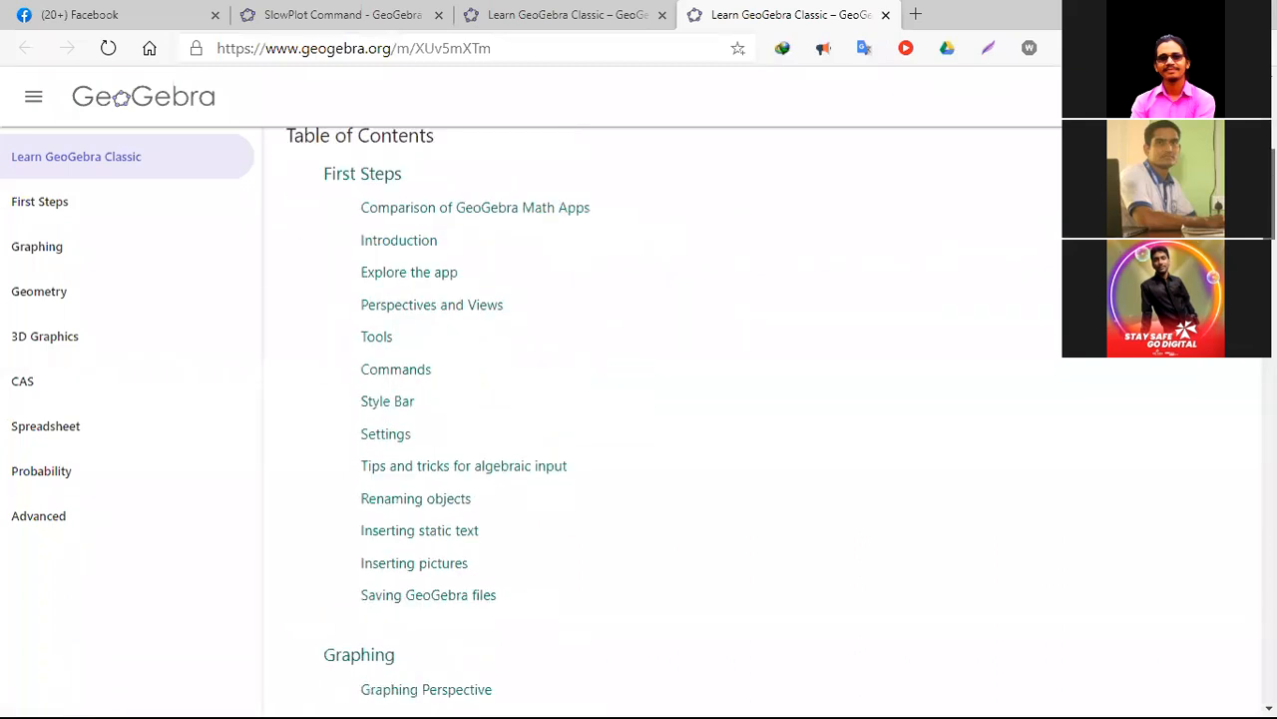
scroll(659, 419, up, 1)
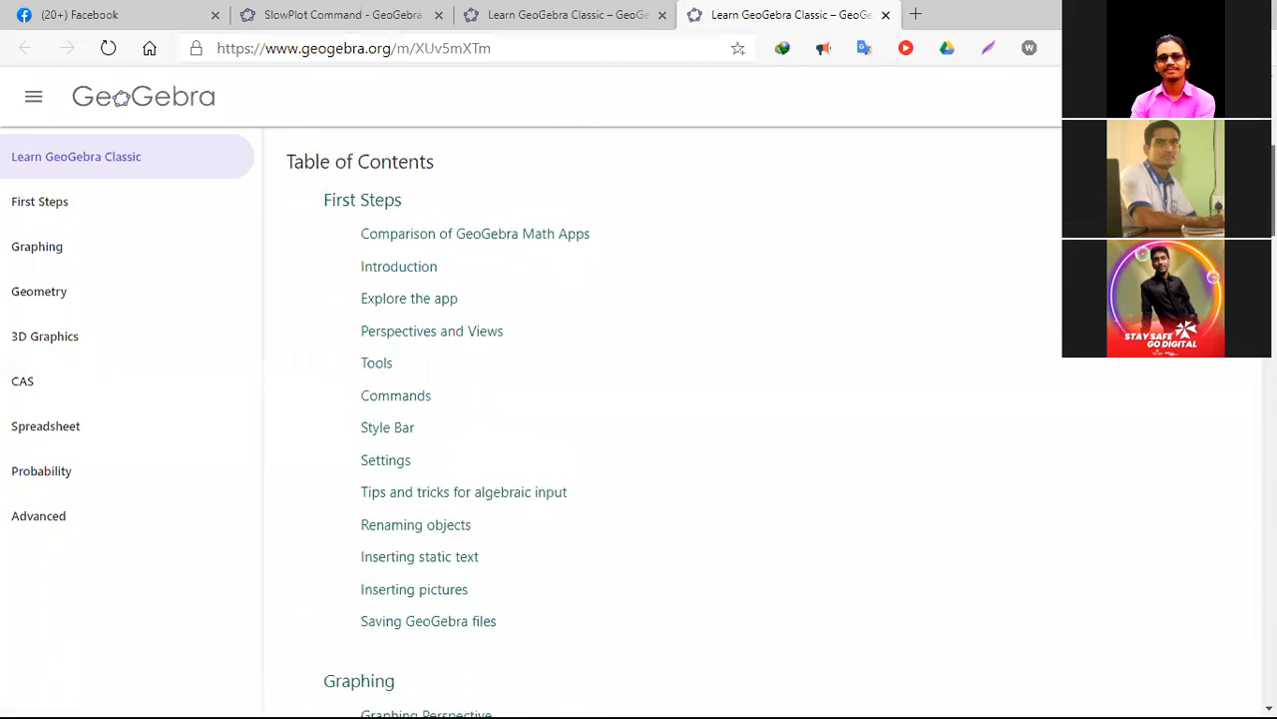
scroll(659, 419, down, 3)
scroll(658, 420, down, 5)
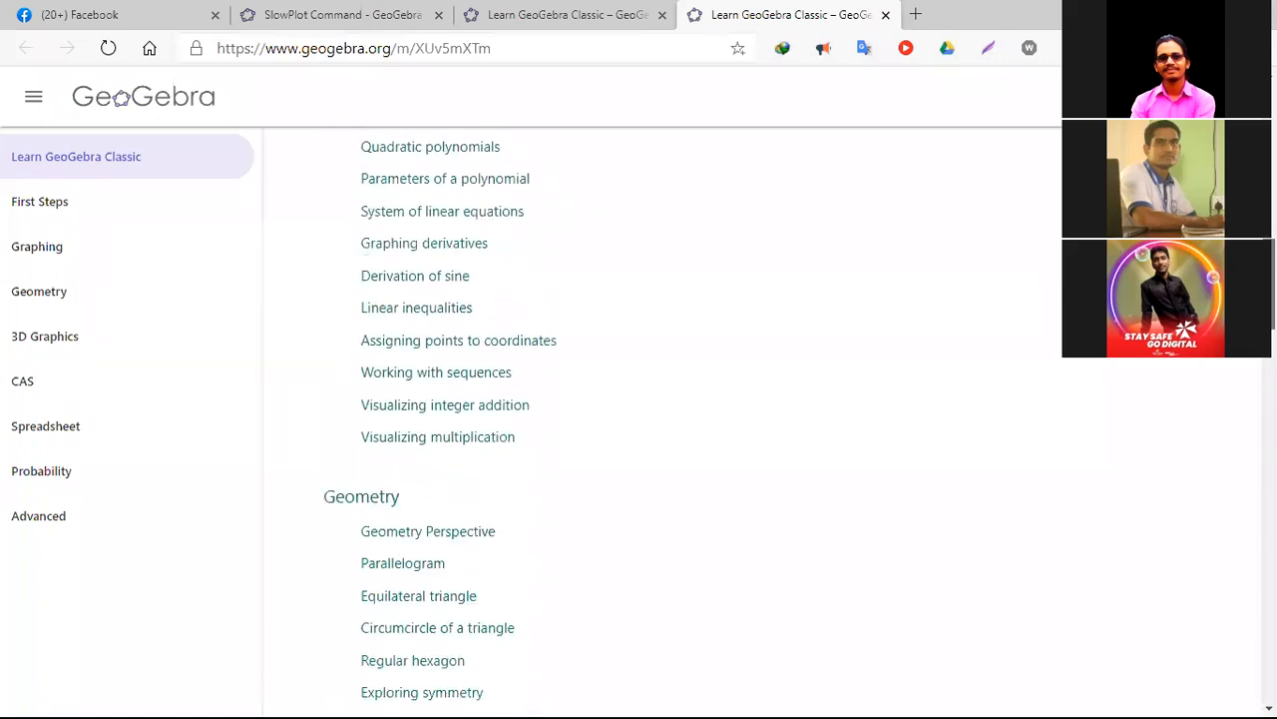
scroll(658, 419, down, 4)
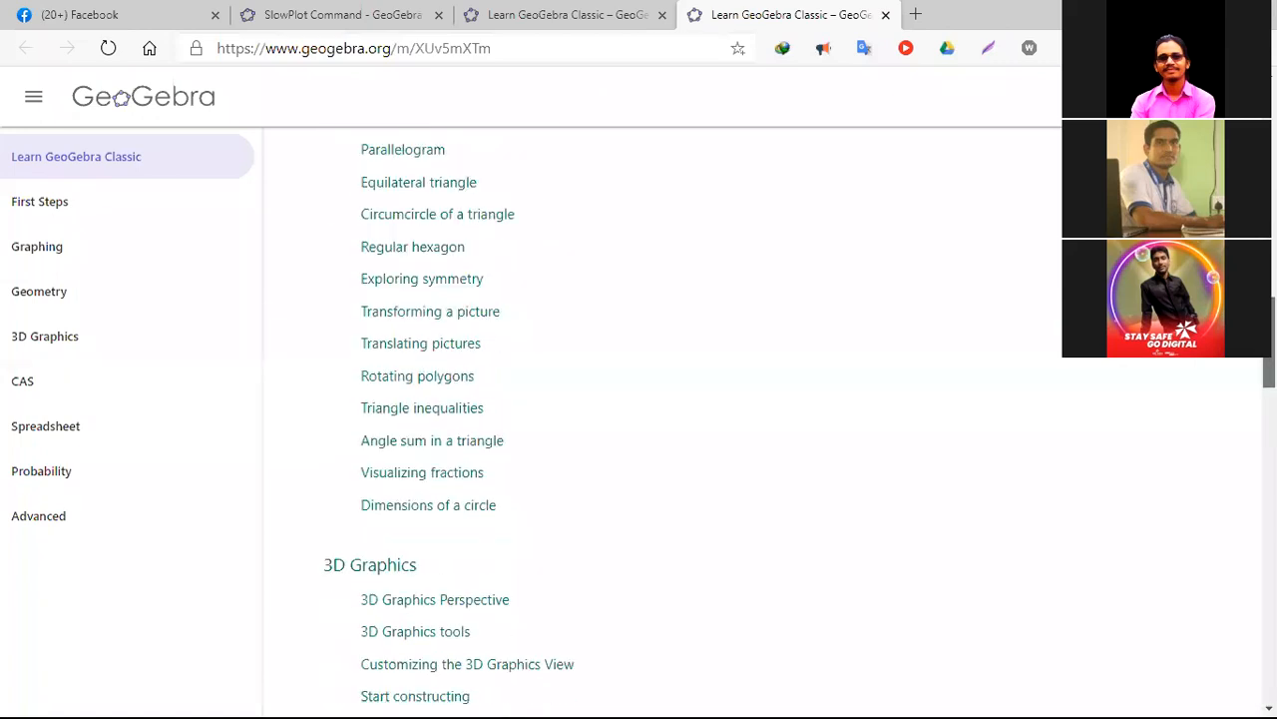
drag(1269, 381, 1270, 388)
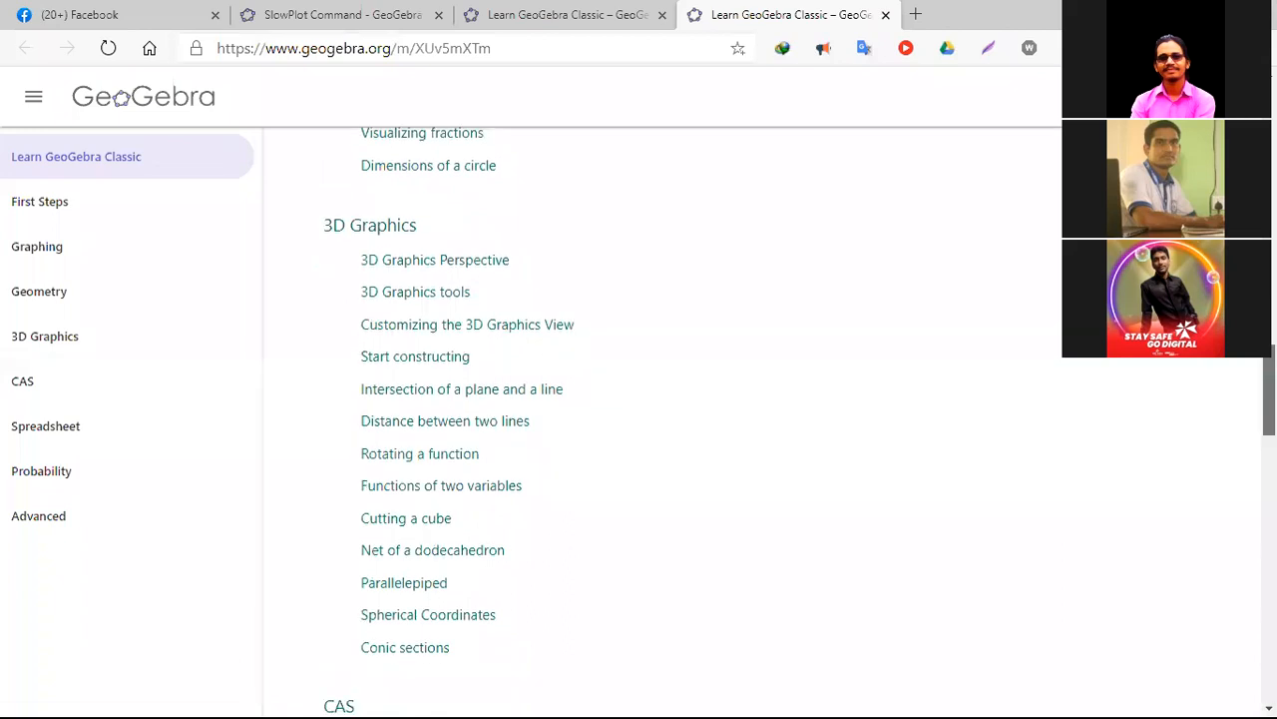
click(445, 457)
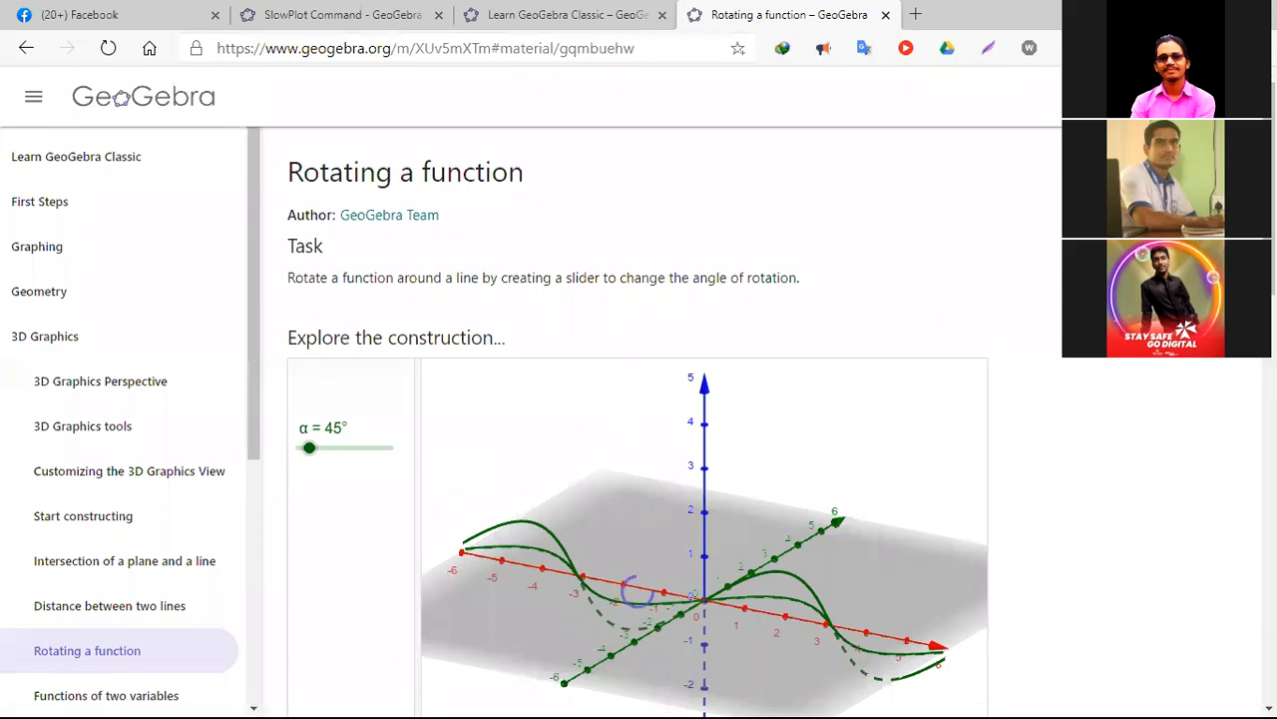
- Examine the Rotating a function tutorial, including its 3D construction, numbered instructions and the blank practice applet
scroll(658, 419, down, 3)
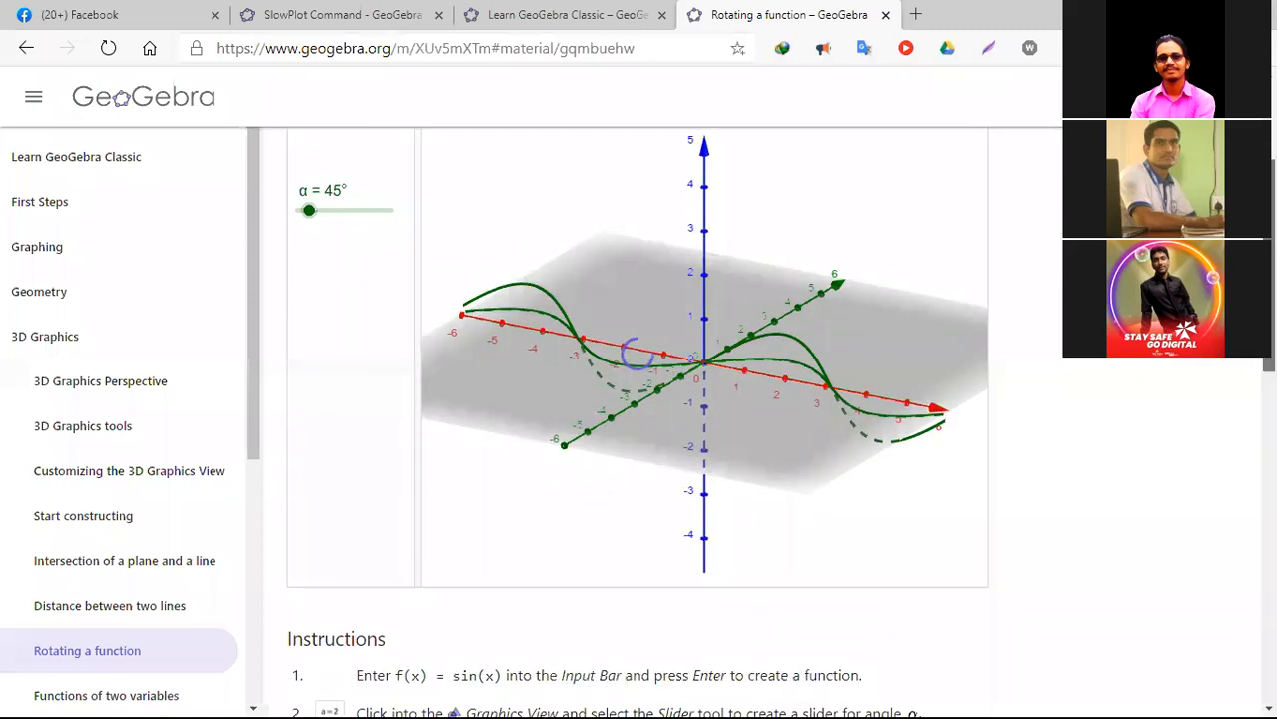
scroll(659, 419, up, 2)
scroll(659, 420, down, 3)
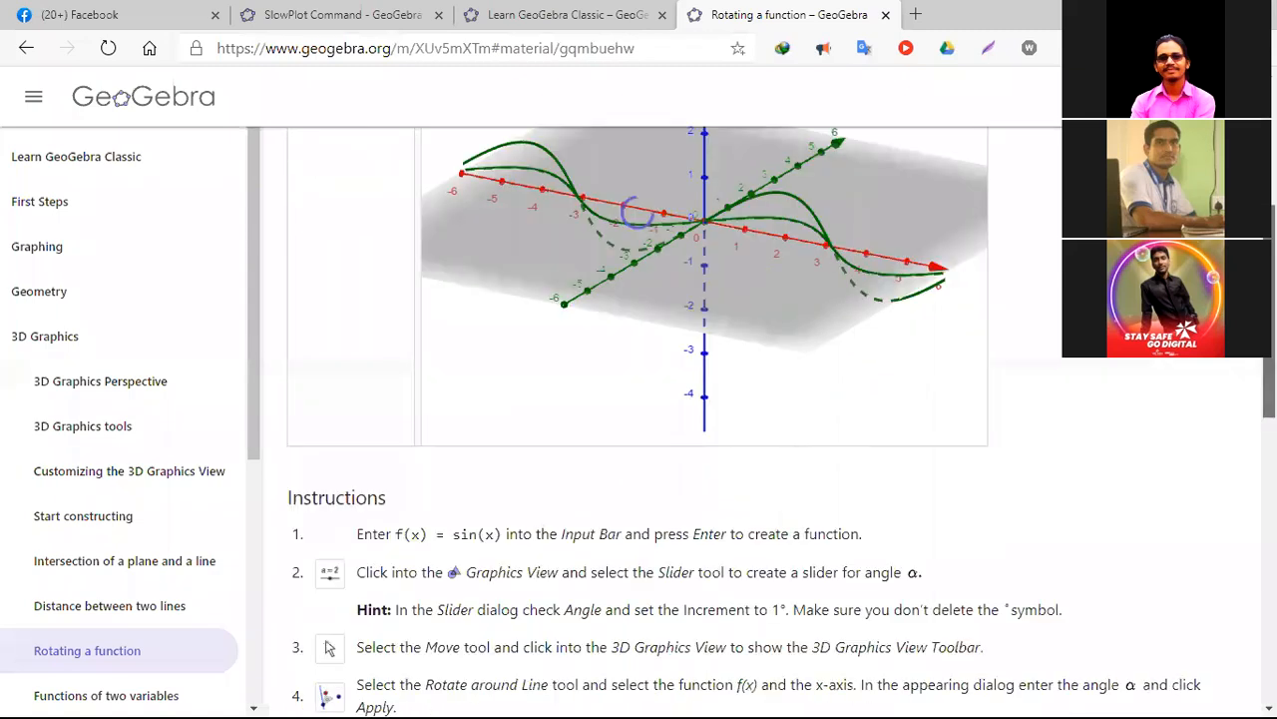
scroll(659, 419, down, 1)
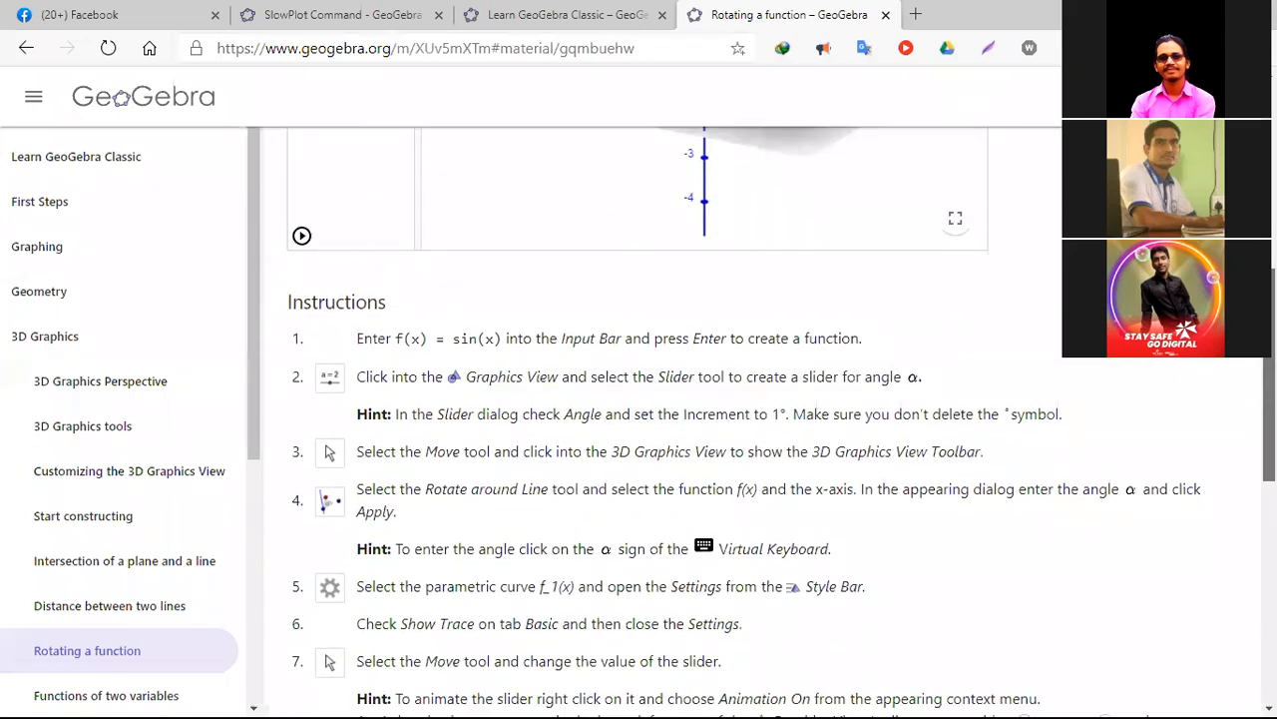
scroll(659, 419, up, 3)
scroll(659, 419, down, 2)
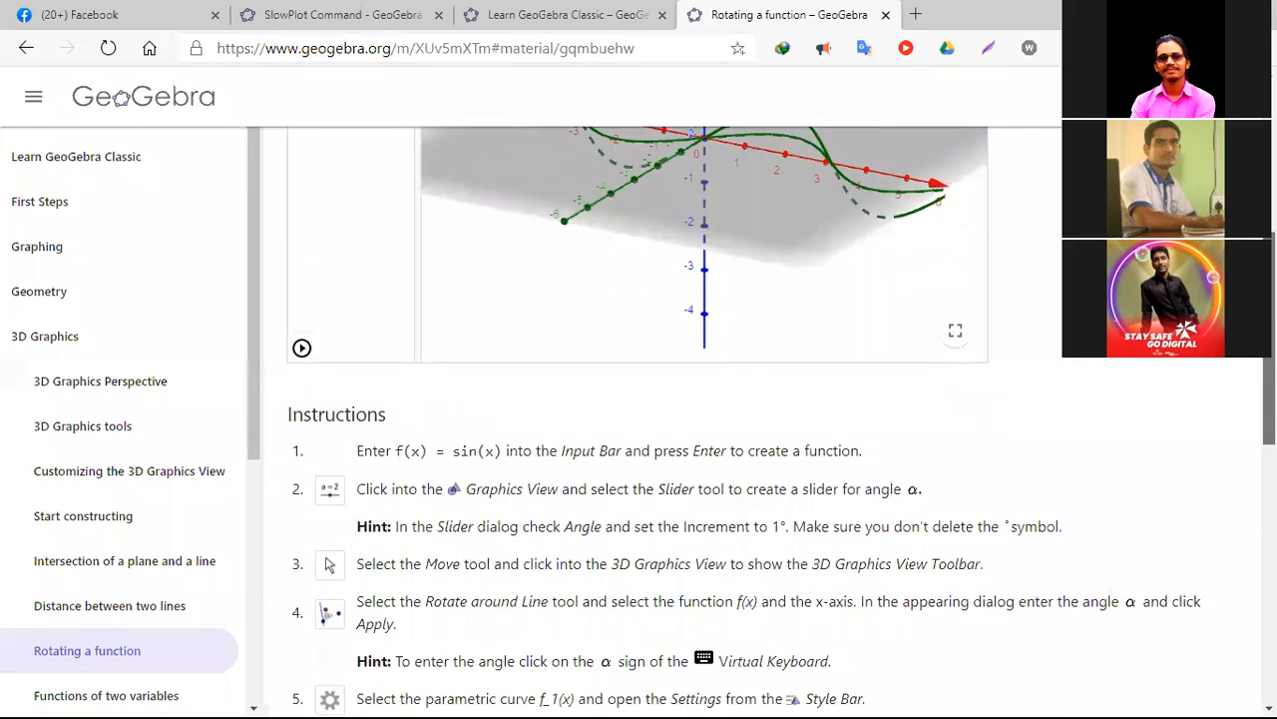
scroll(658, 419, down, 1)
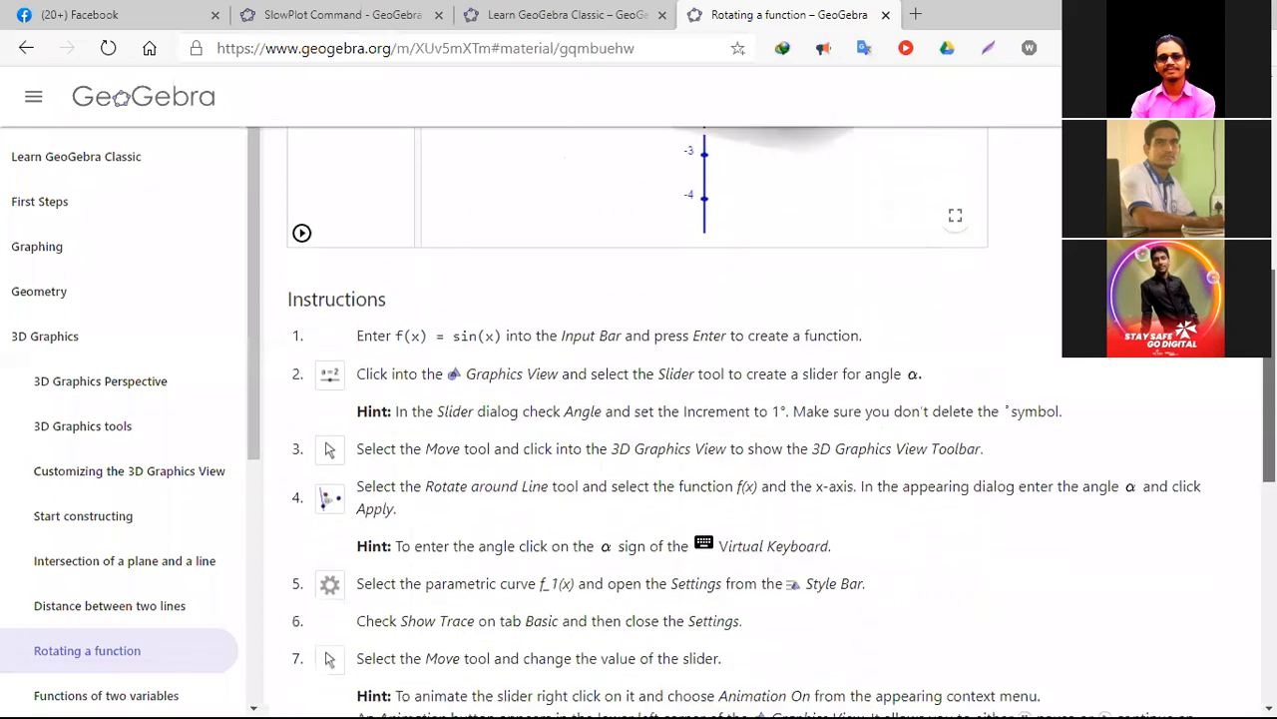
scroll(659, 419, down, 2)
scroll(658, 419, down, 3)
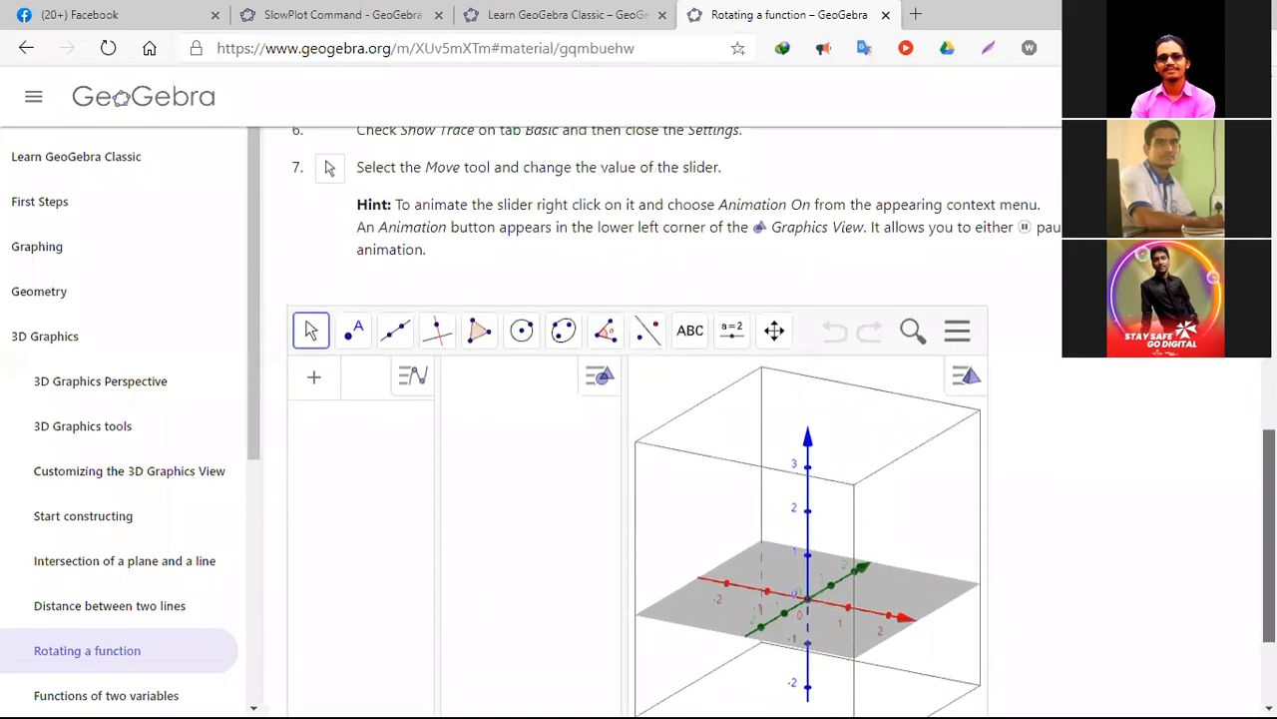
scroll(658, 419, down, 2)
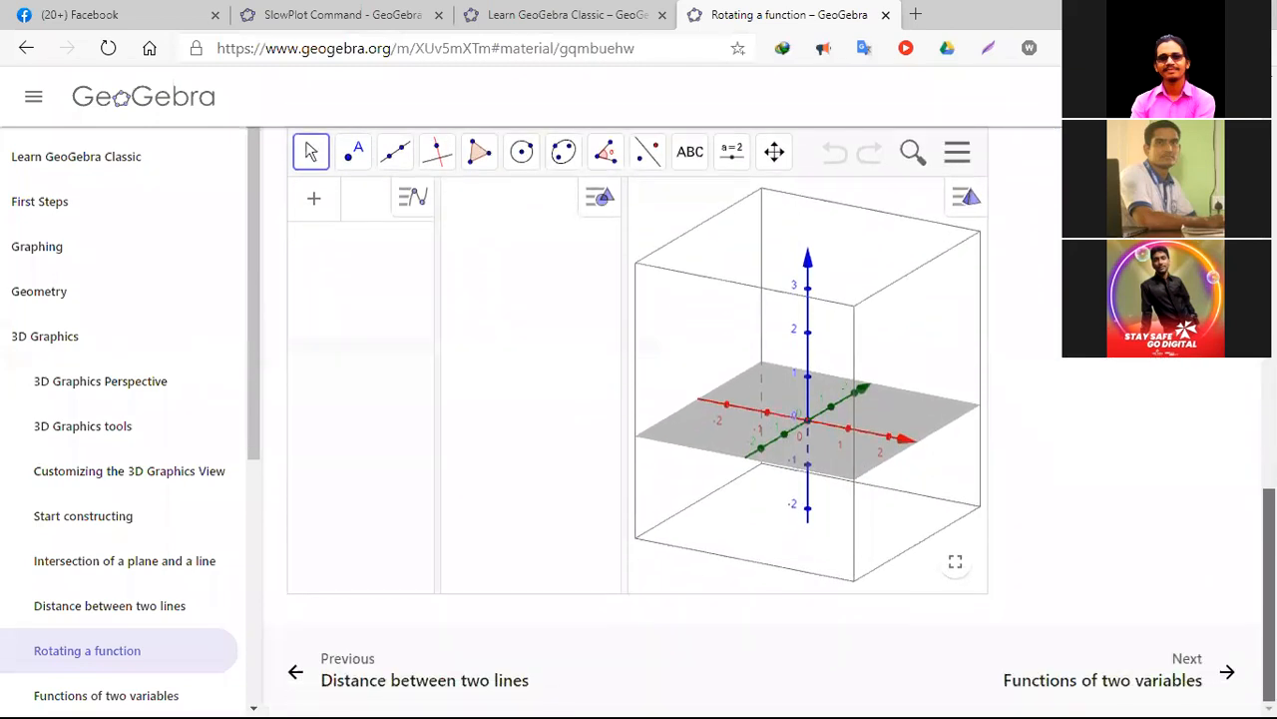
scroll(1142, 446, up, 4)
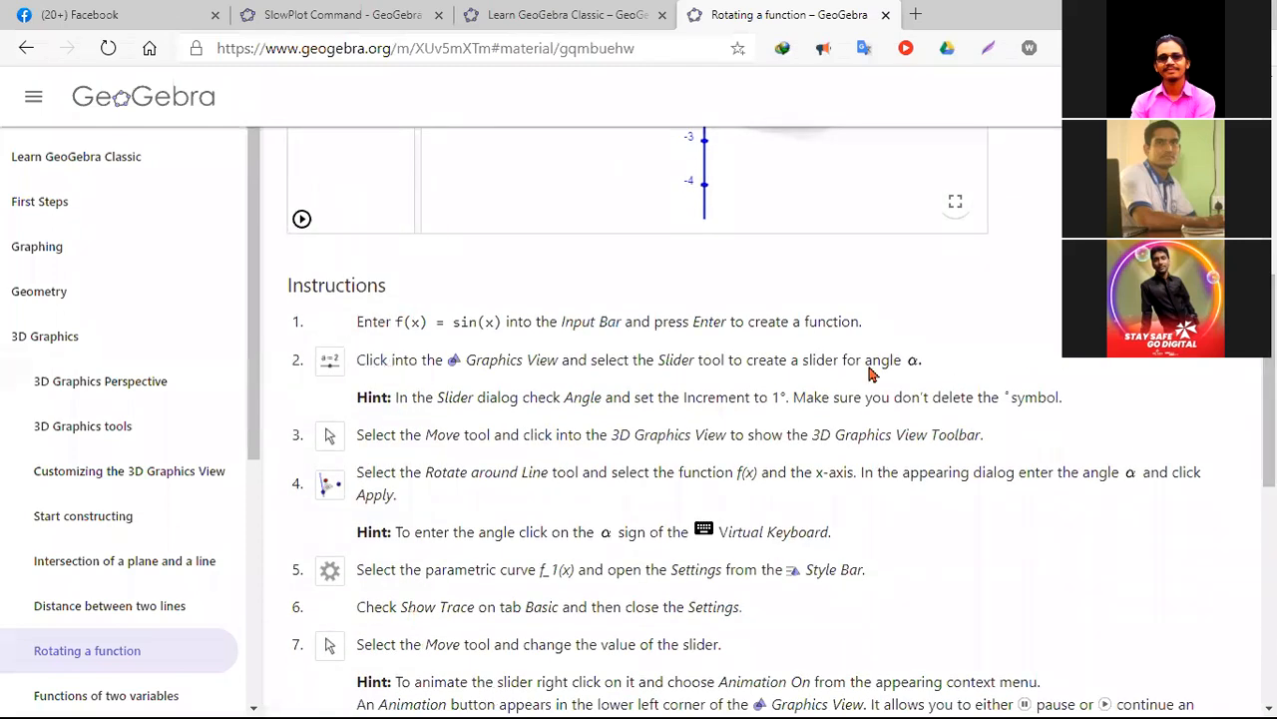
scroll(638, 419, up, 6)
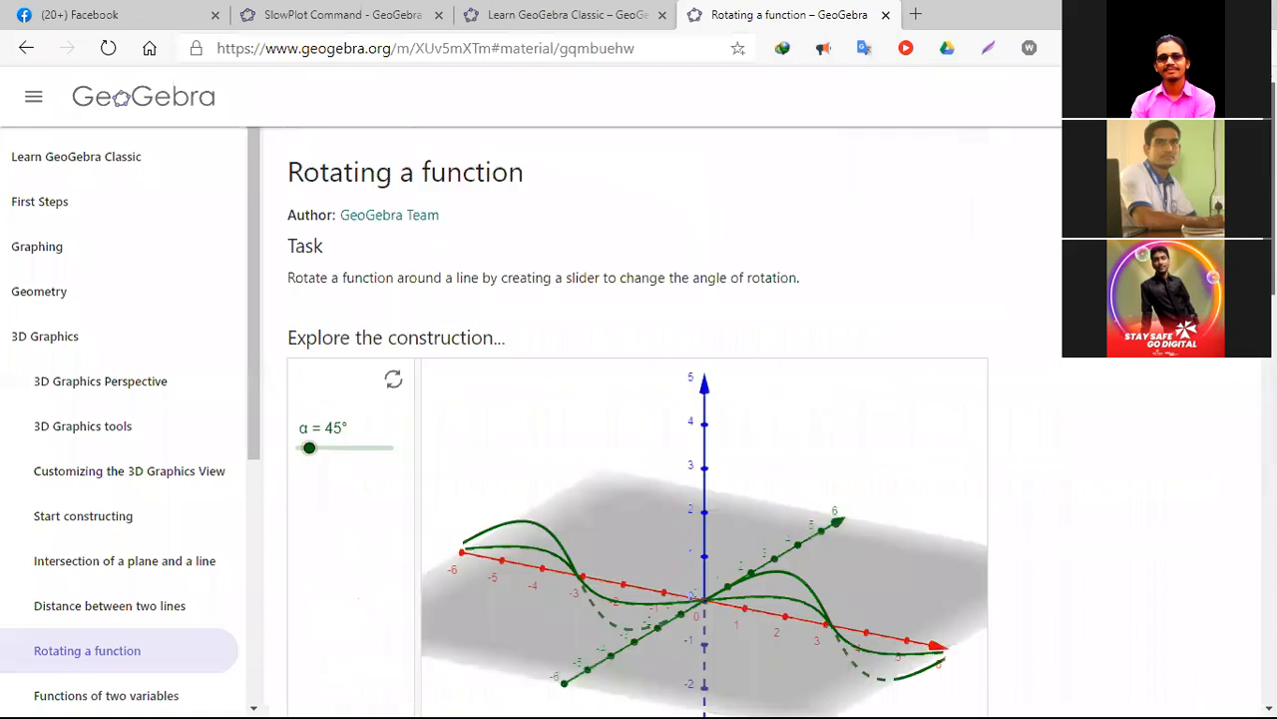
- Return to the Learn GeoGebra Classic contents and look over the Spreadsheet and Probability chapters
click(27, 50)
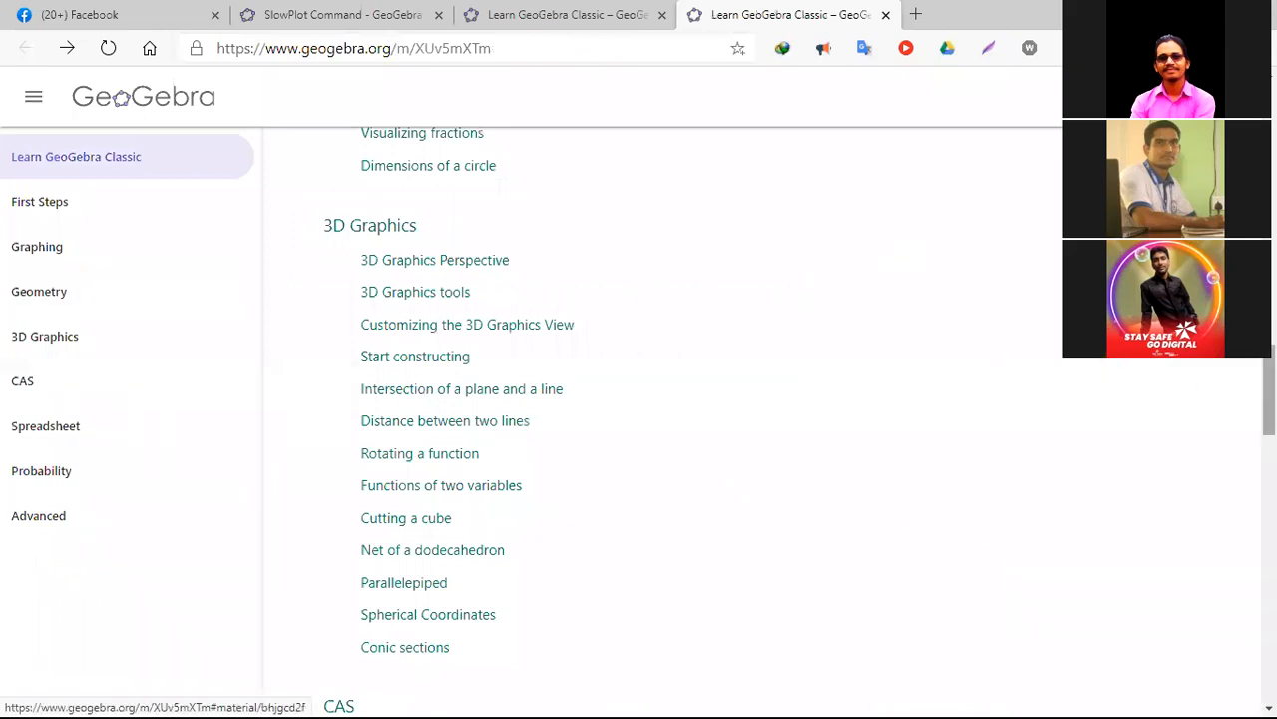
drag(1268, 390, 1268, 523)
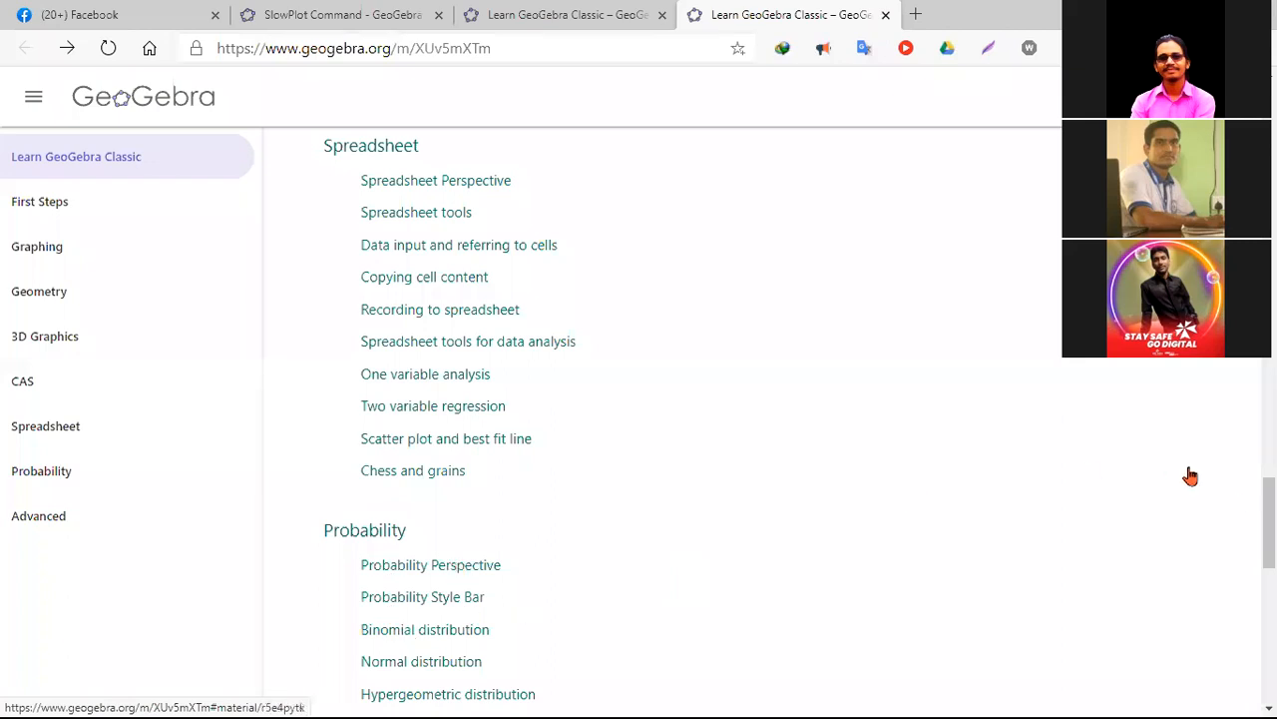
drag(1270, 523, 1270, 126)
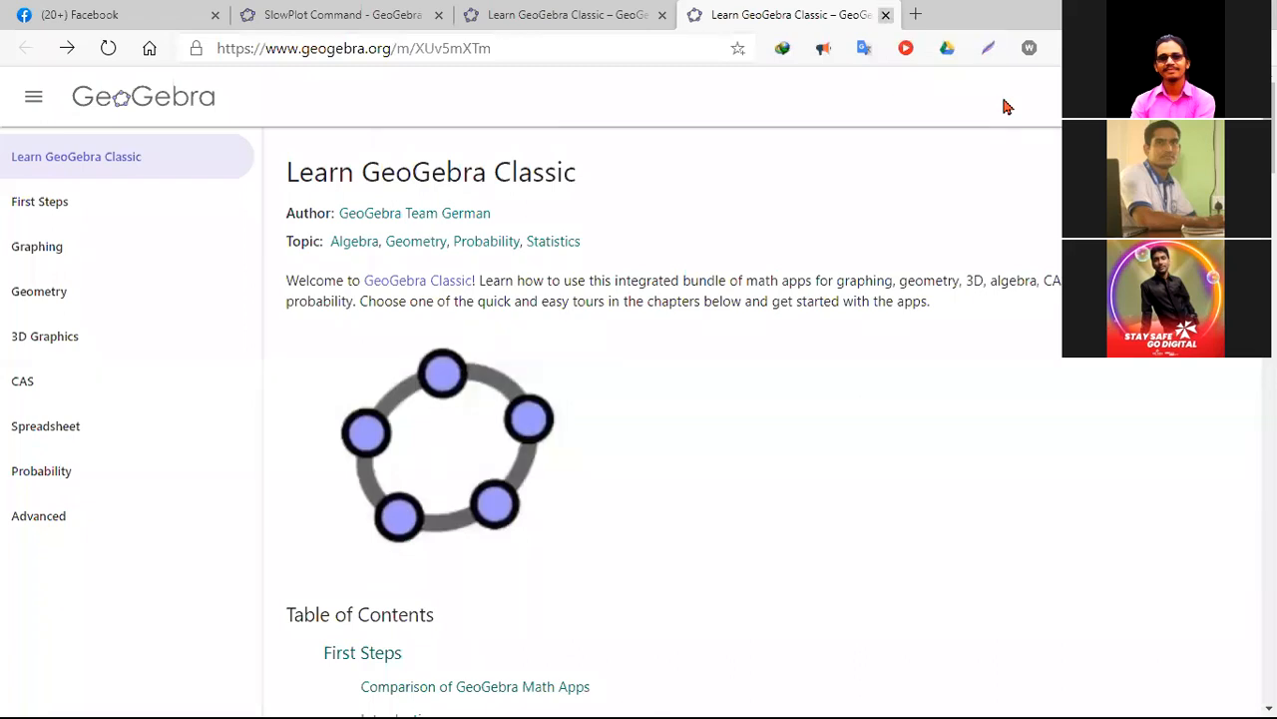
- Close the Learn GeoGebra Classic tutorial page, switch back to GeoGebra Classic 5 and look over its help resources
key(ctrl+w)
key(alt+Tab)
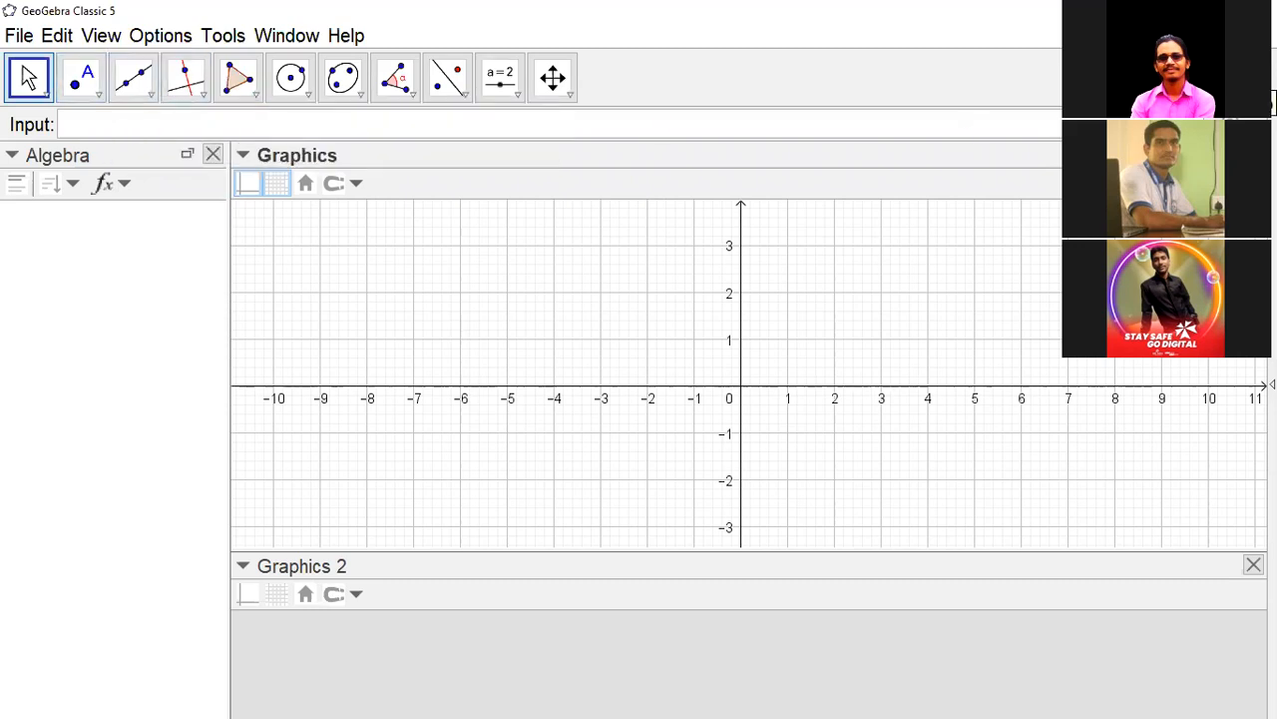
click(351, 40)
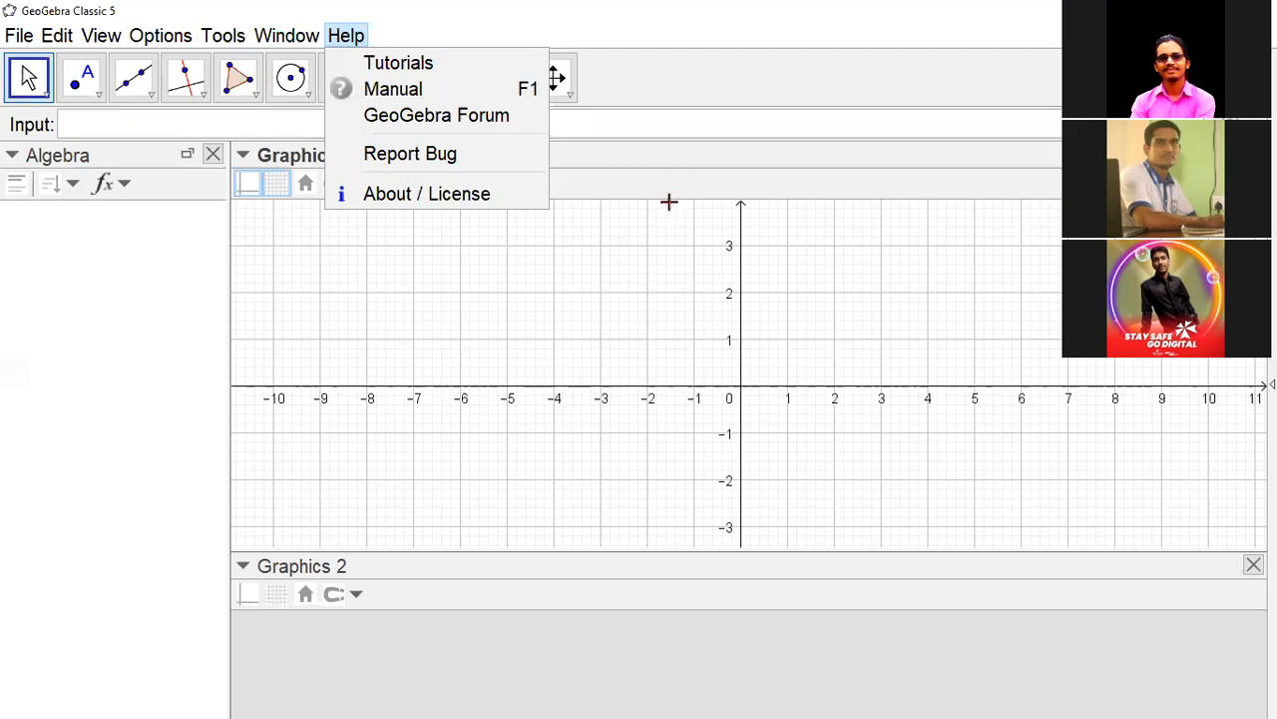
click(703, 164)
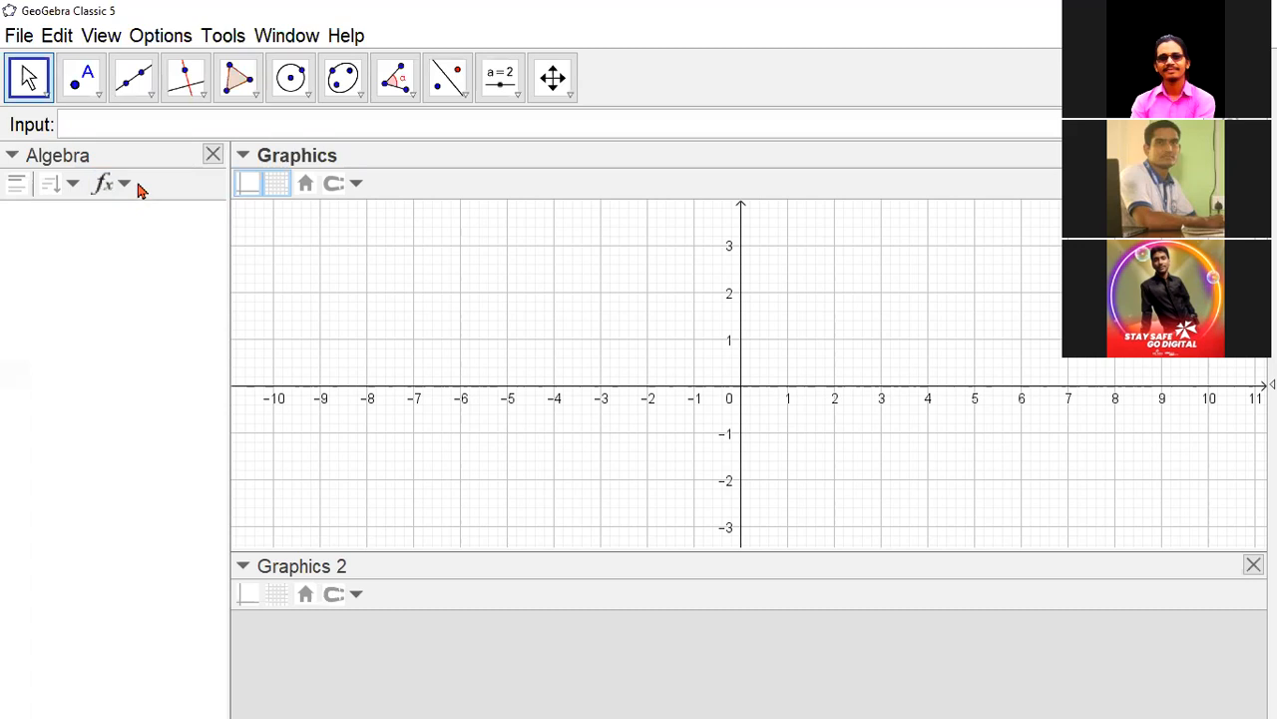
- Draw a line through two new points at (-6, -2) and (5, -2), leaving the Line tool when done
click(133, 81)
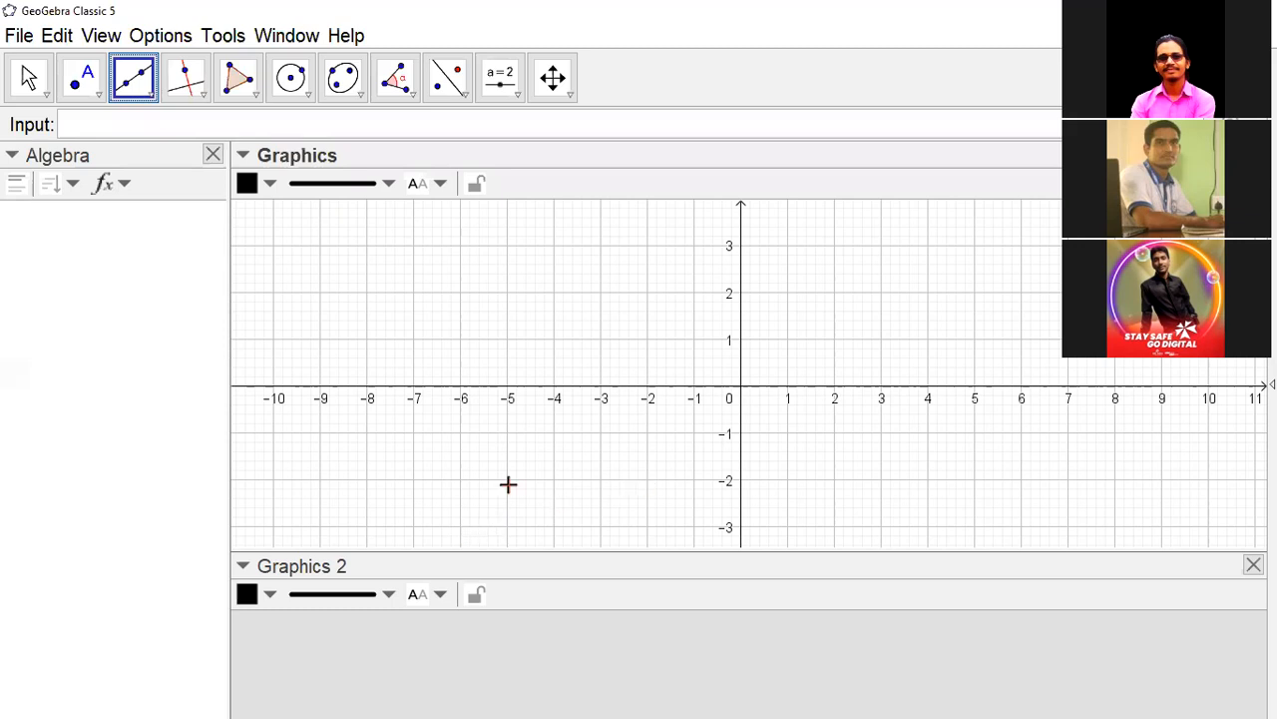
click(456, 478)
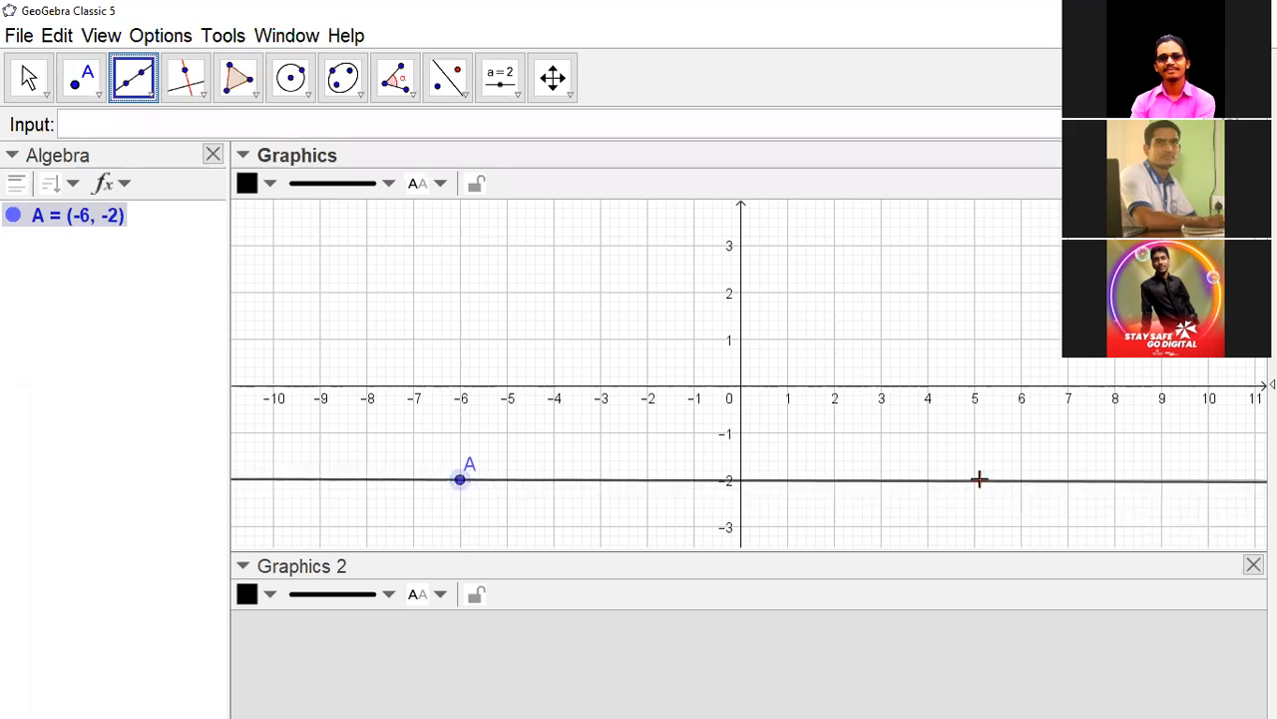
click(972, 478)
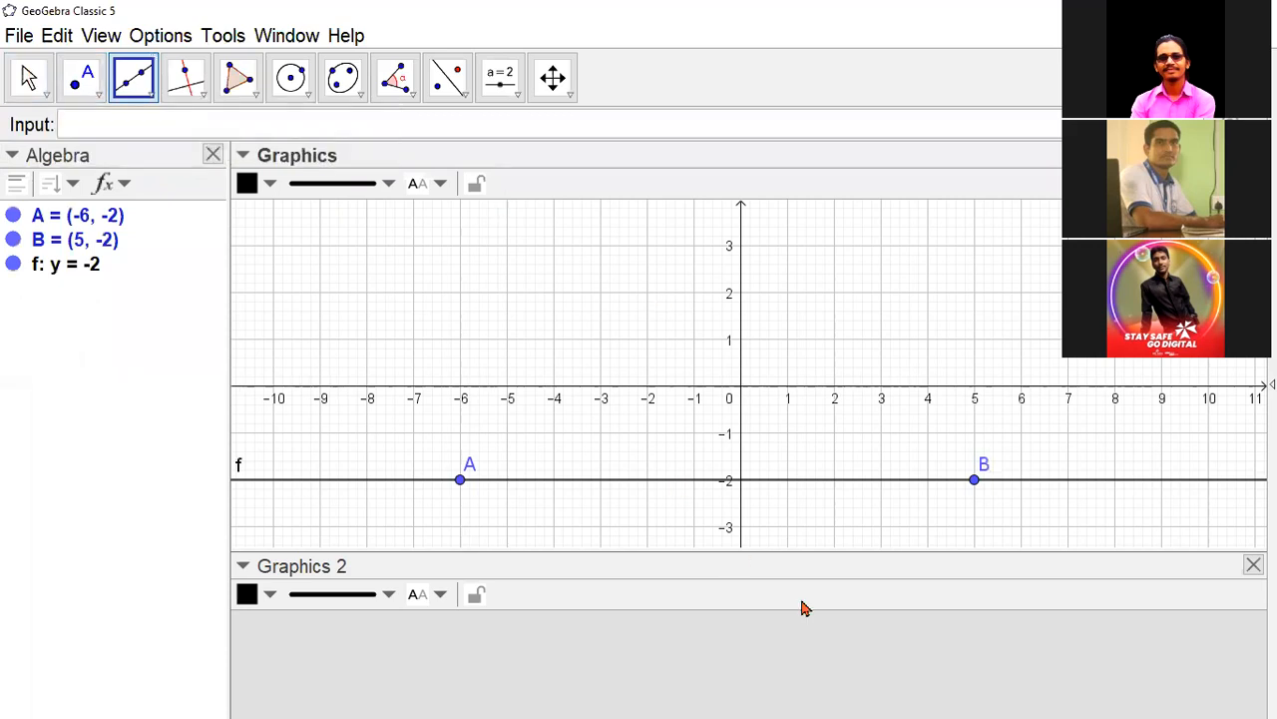
key(Escape)
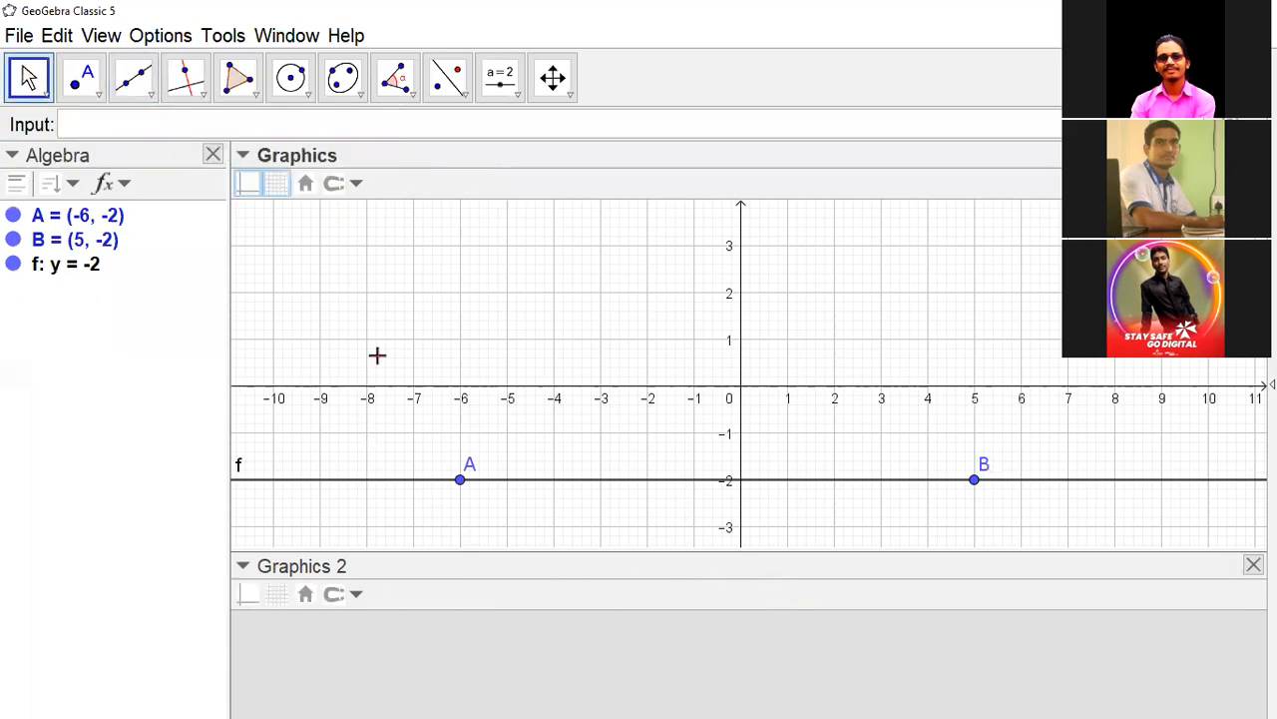
- Dock the Graphics 2 view beside Graphics, return it beneath and give the Graphics view more height
drag(409, 571, 1005, 312)
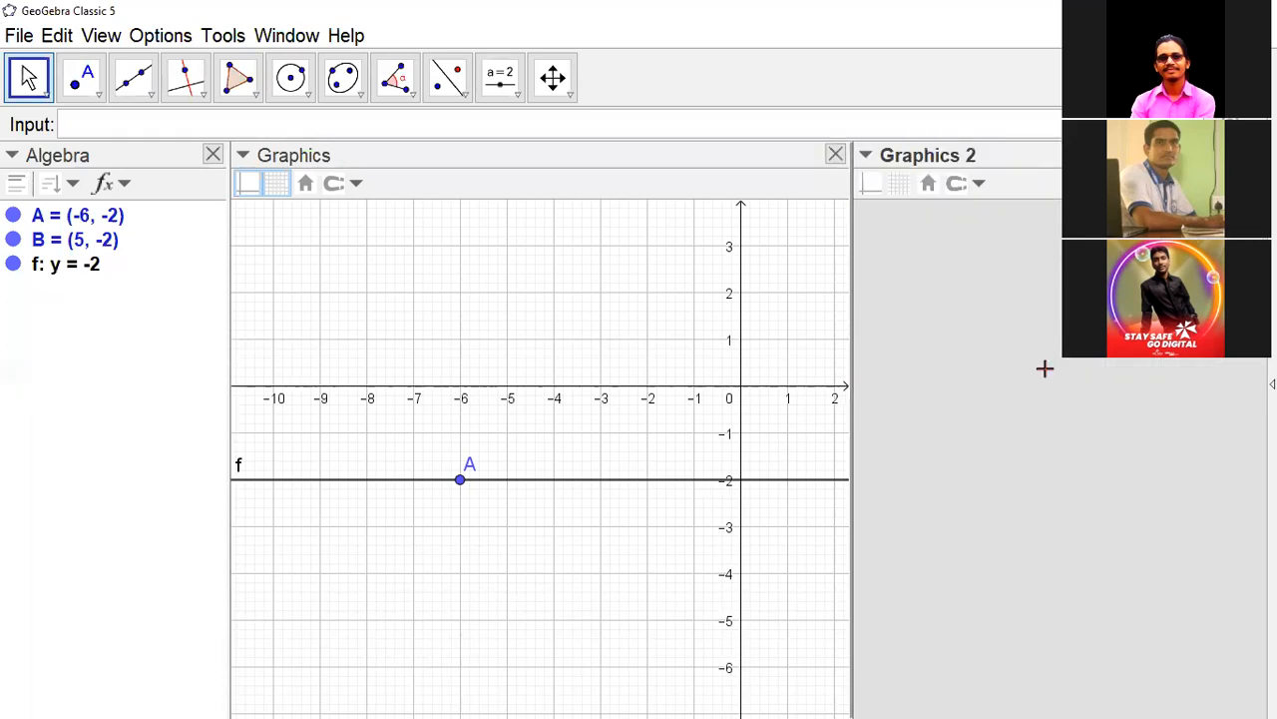
drag(997, 156, 693, 674)
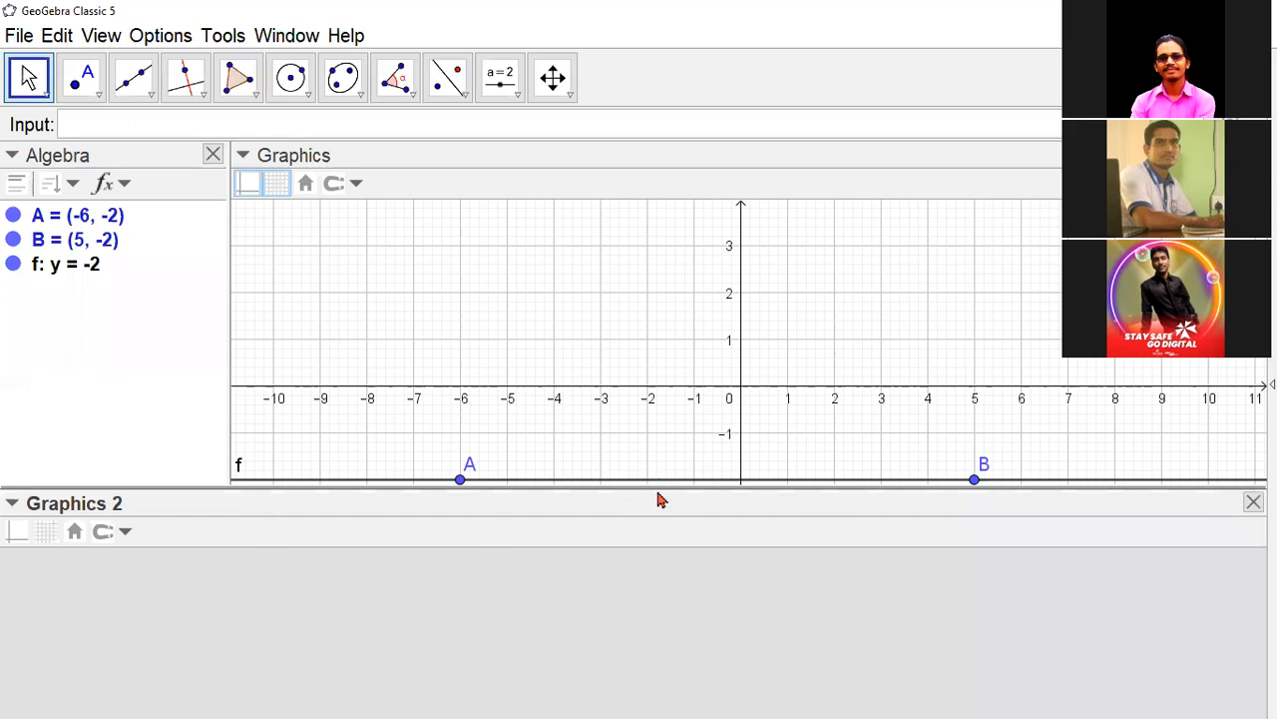
drag(658, 485, 644, 557)
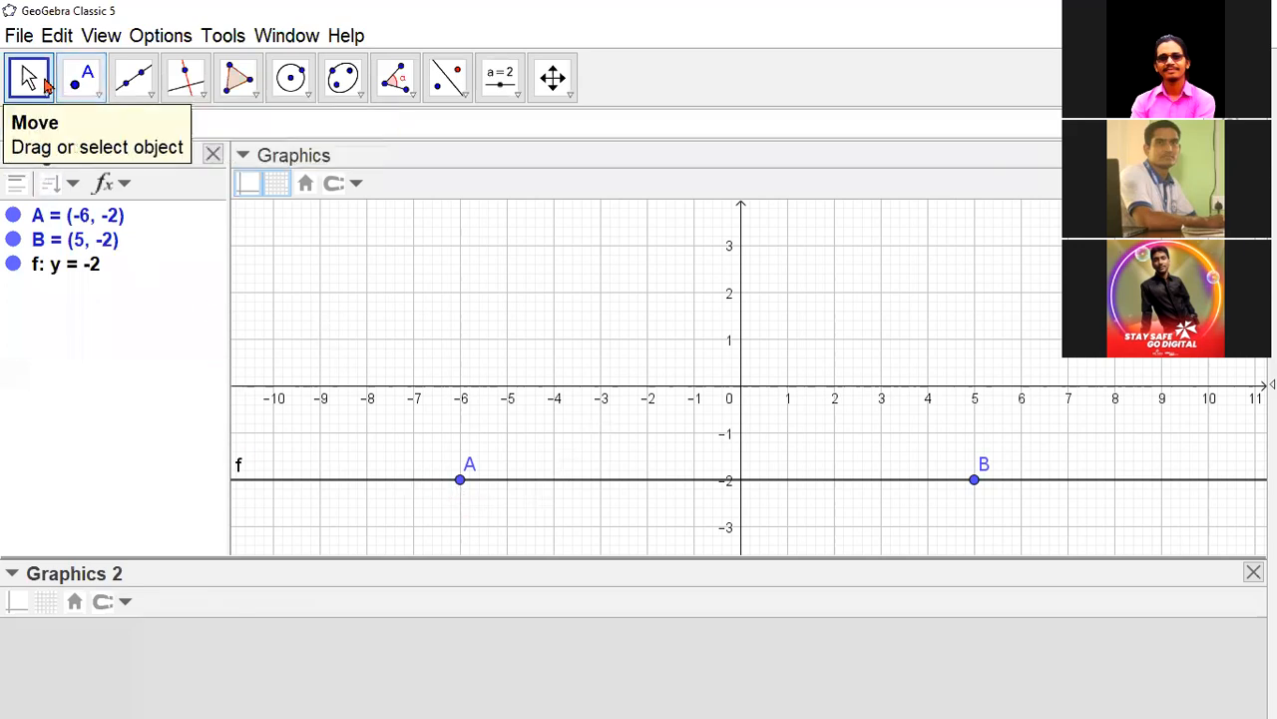
click(152, 95)
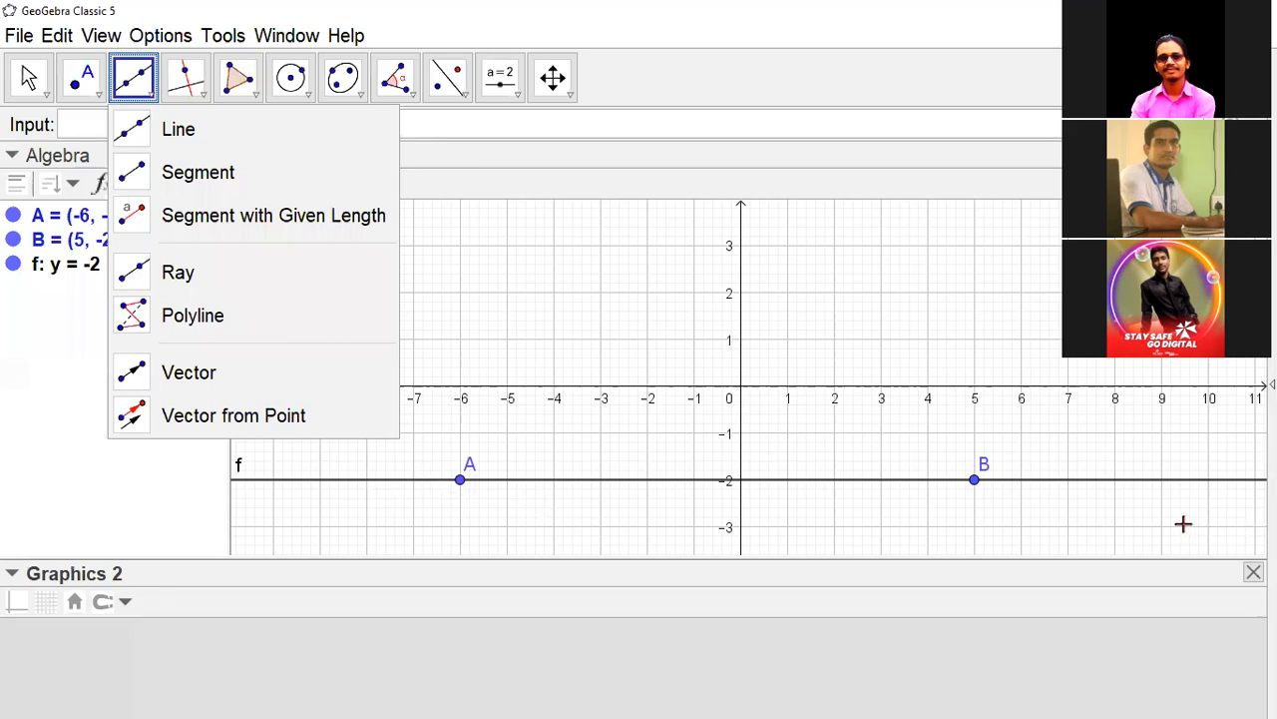
click(566, 98)
click(566, 99)
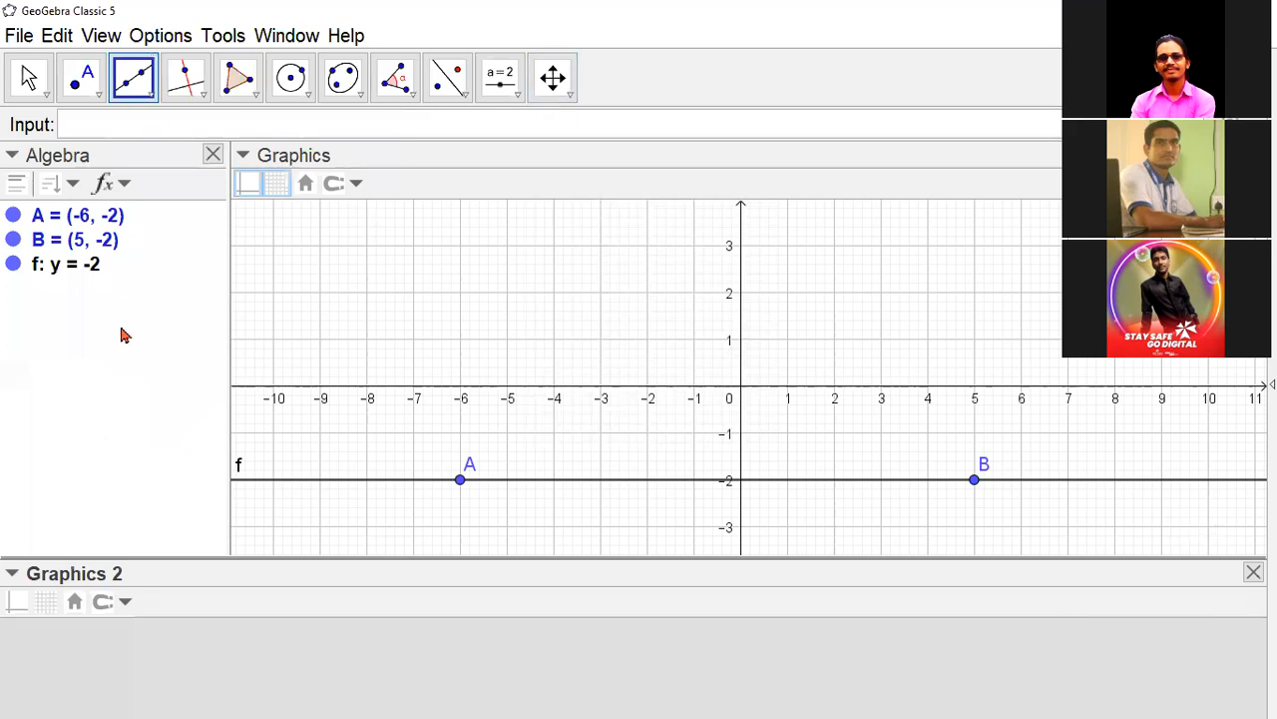
- Select line f through A and B and rename it d
click(69, 274)
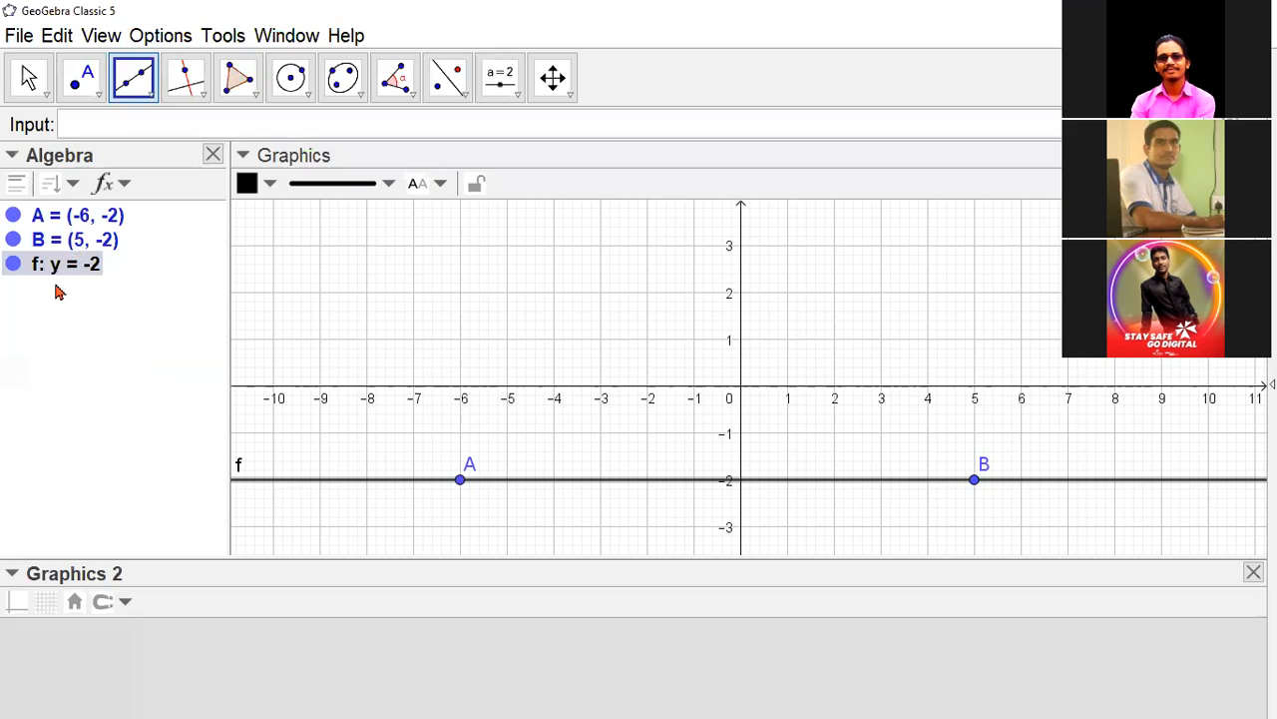
click(76, 250)
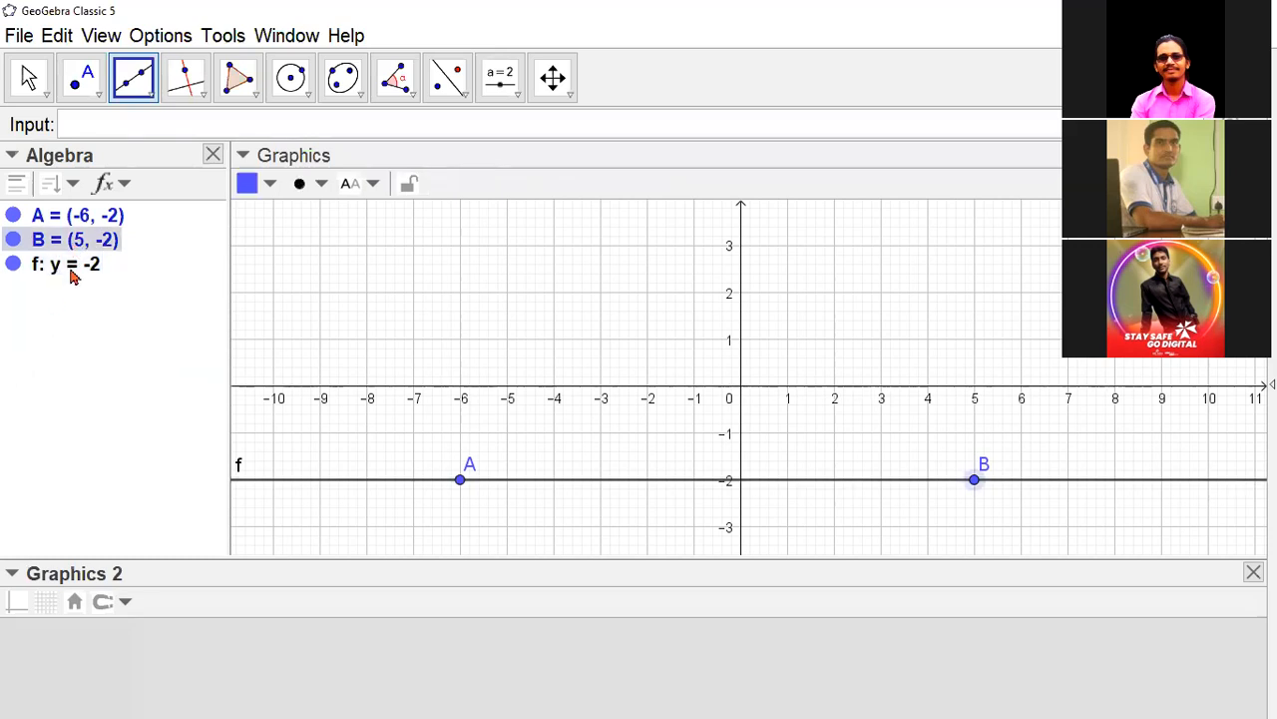
click(71, 270)
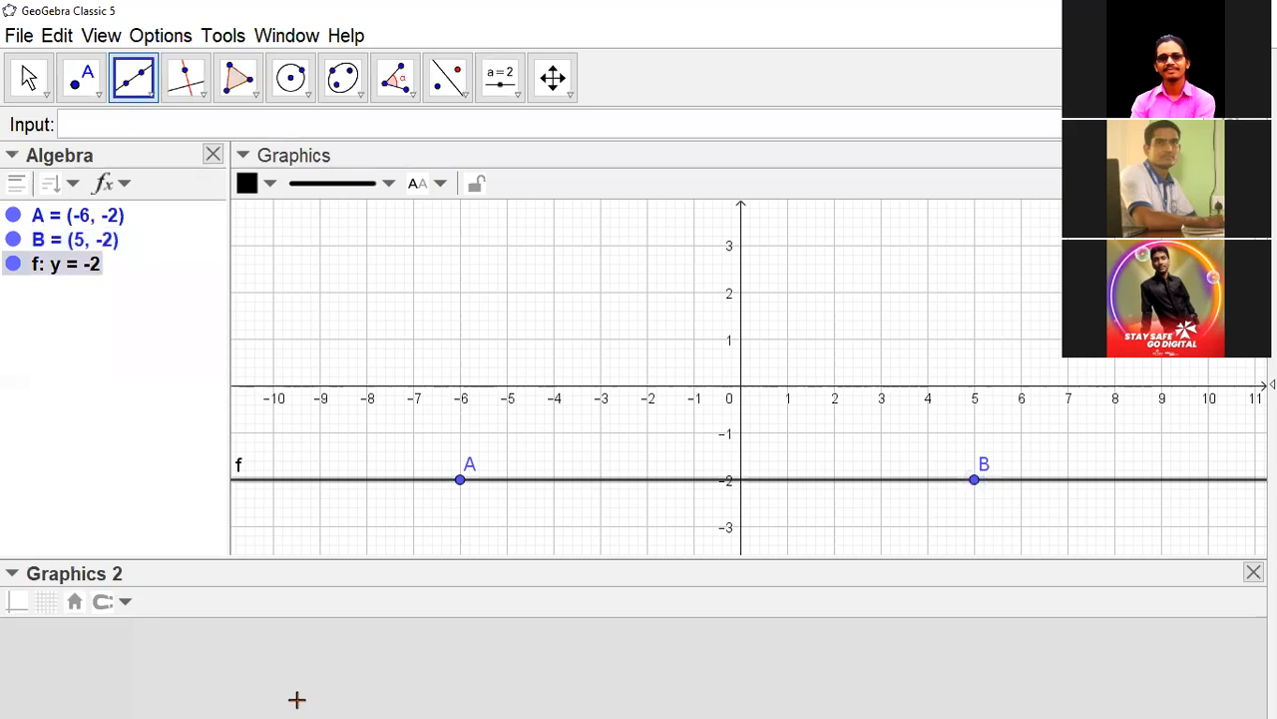
text(d)
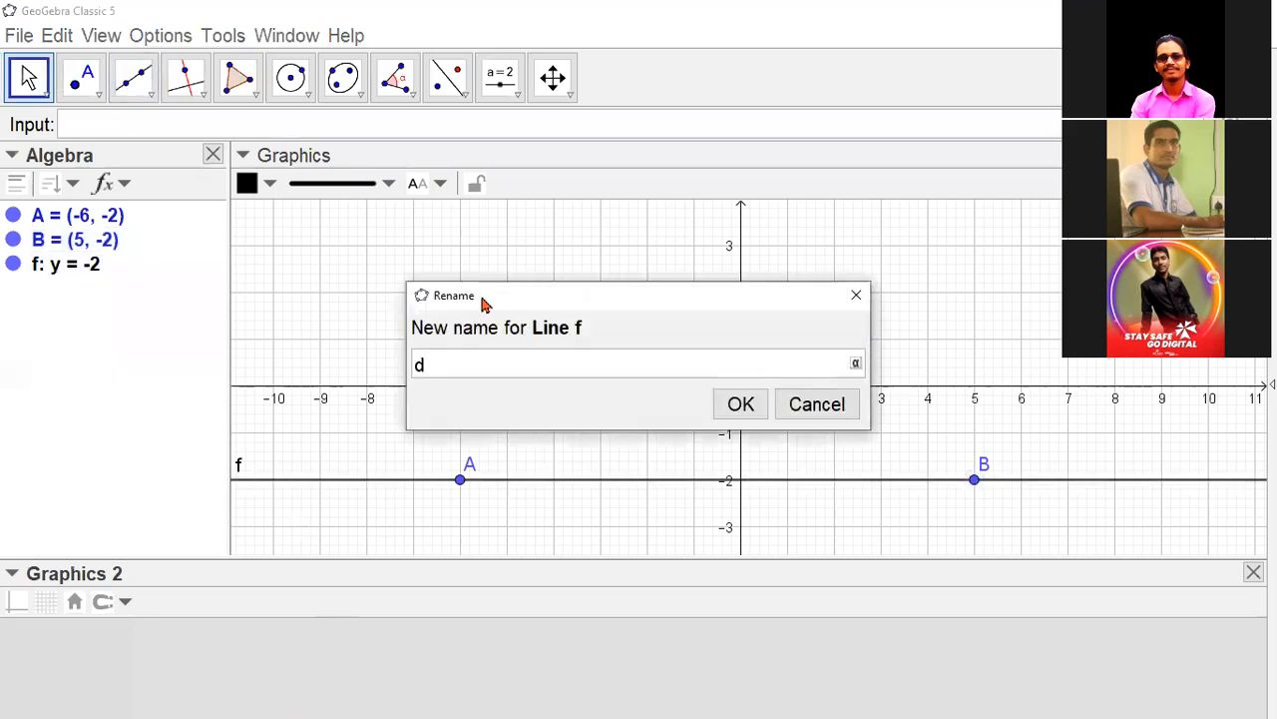
click(742, 406)
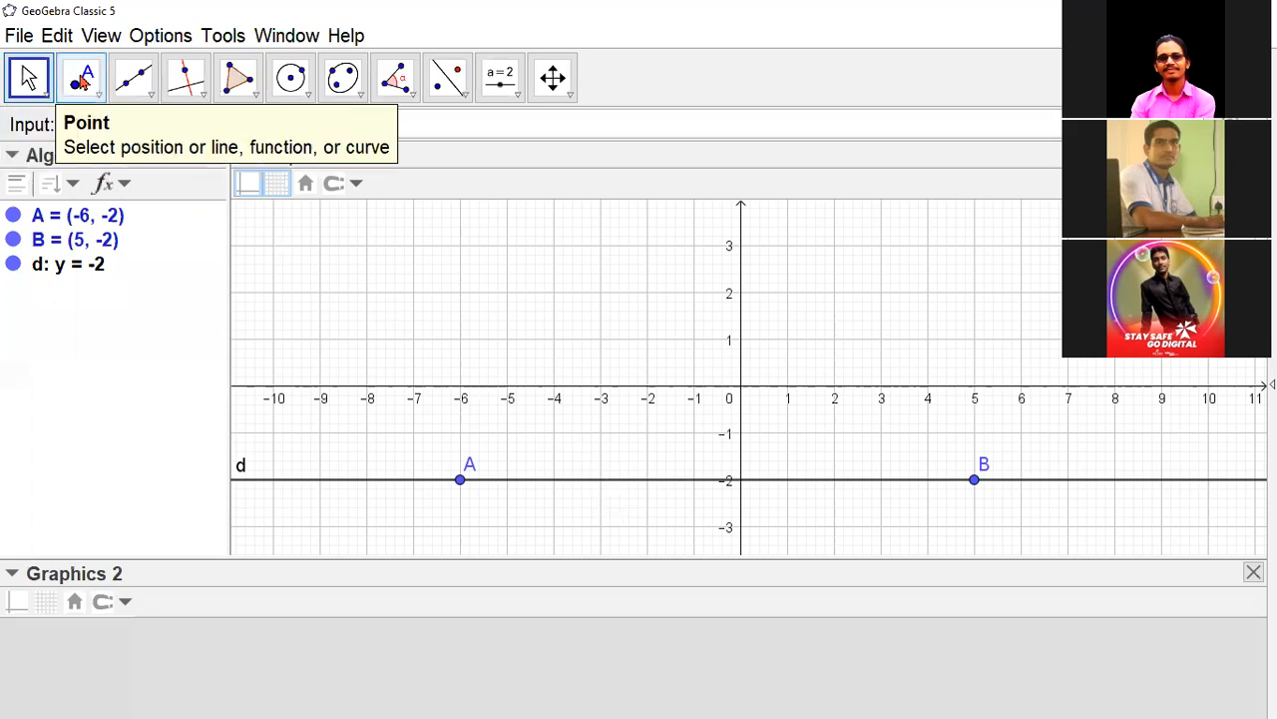
- Place a free point at (1, 1) above line d and rename it F
click(83, 84)
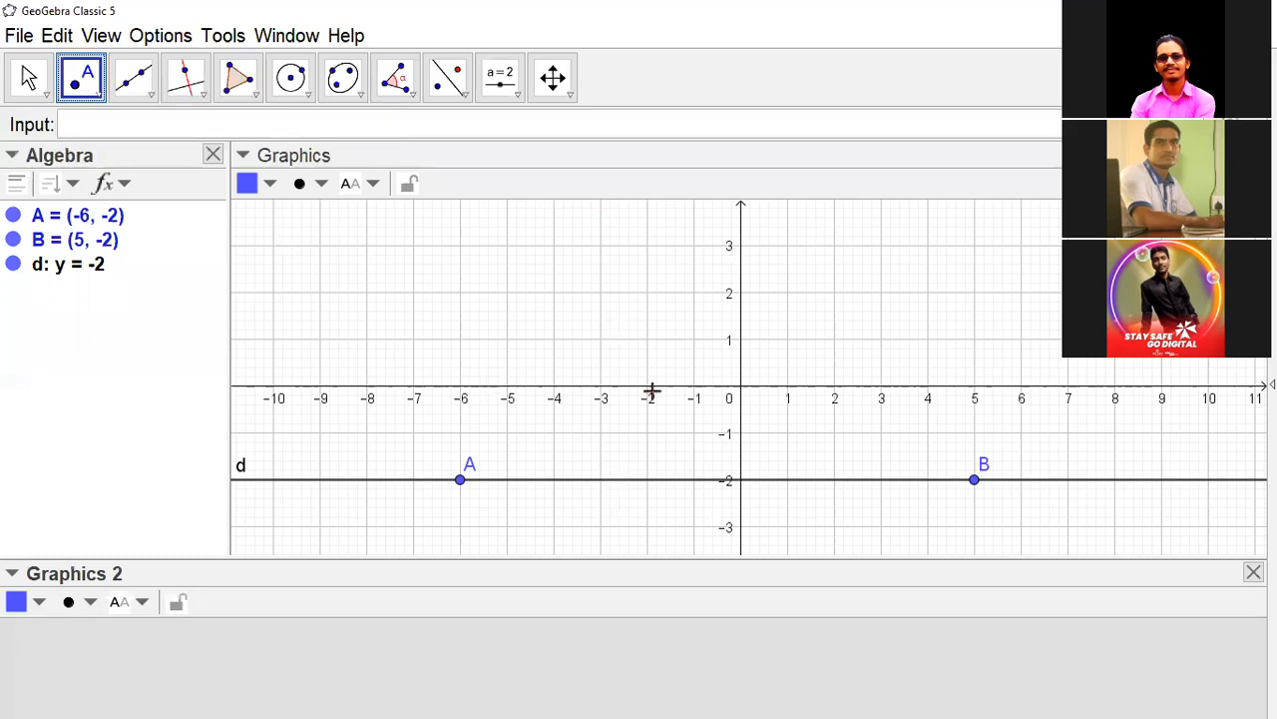
click(788, 340)
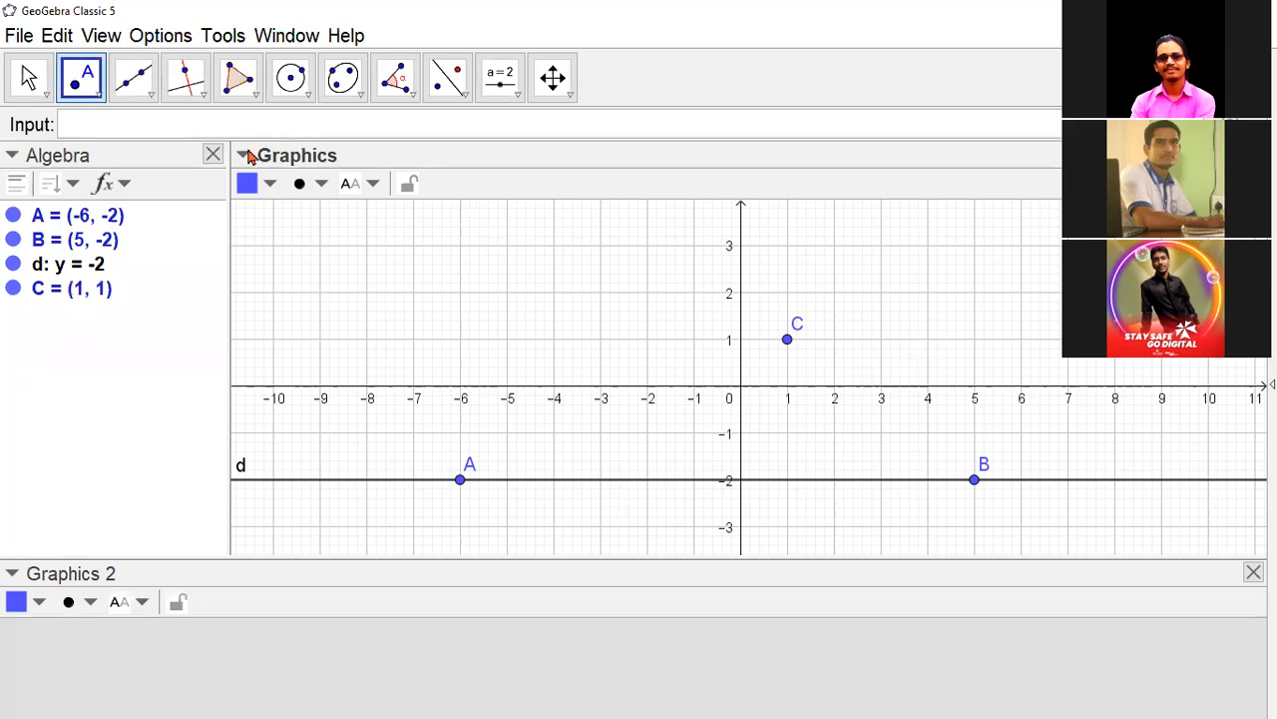
click(27, 85)
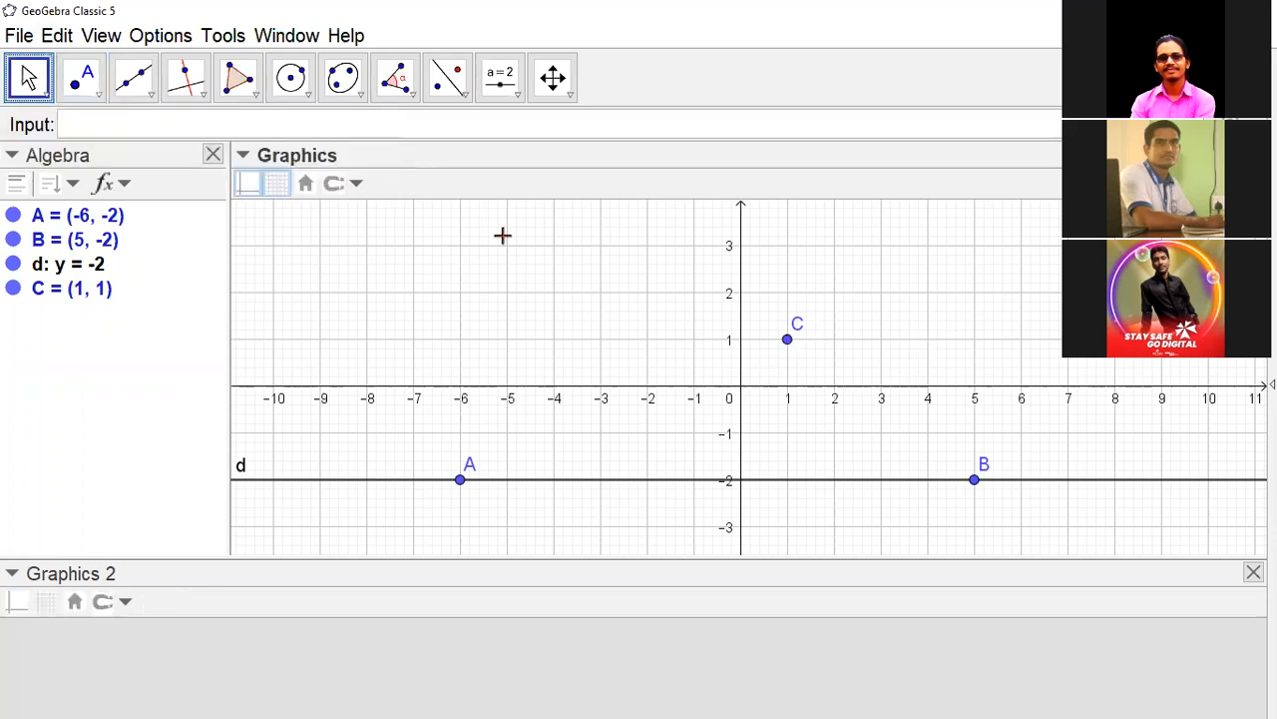
click(787, 341)
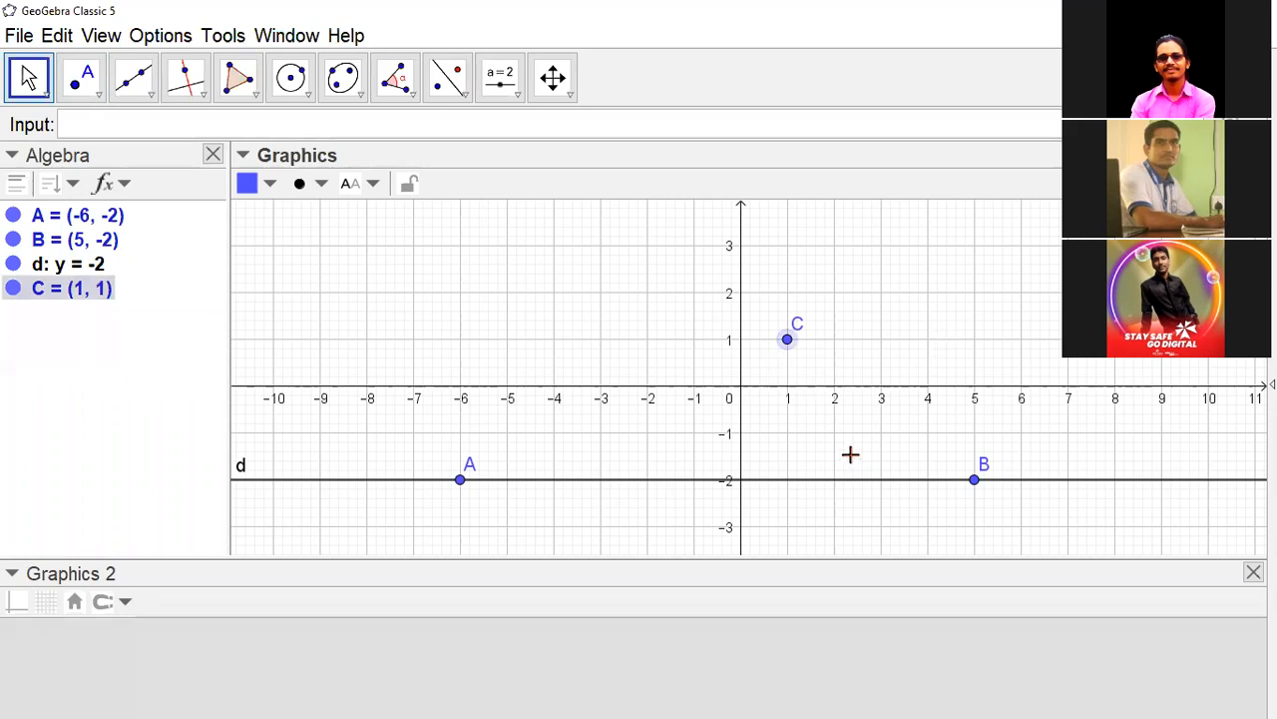
text(f)
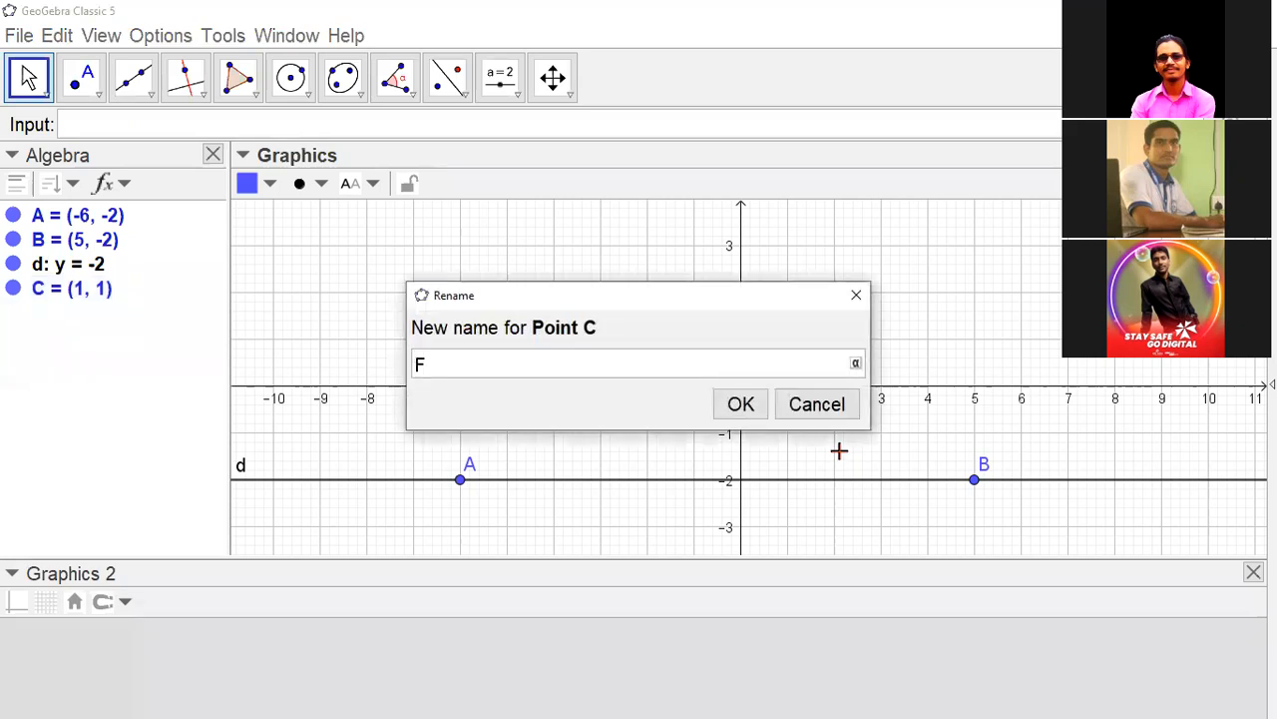
key(Return)
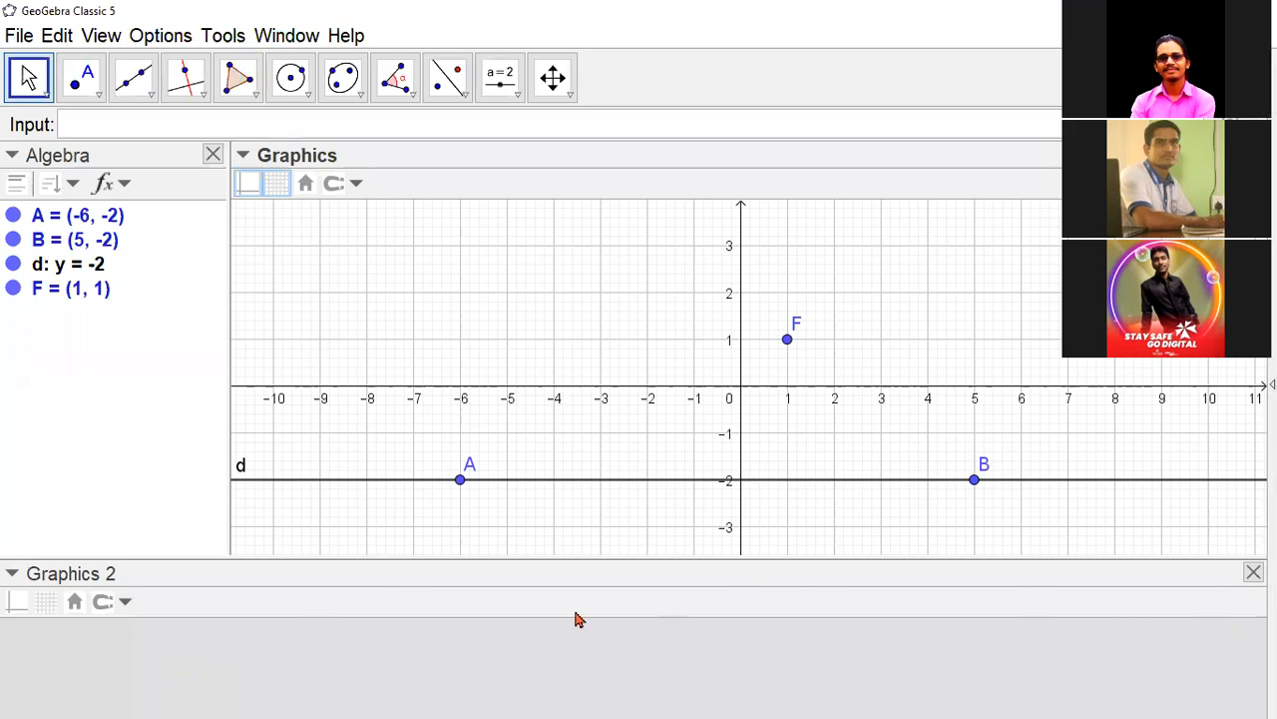
- Dock the Graphics 2 view beside Graphics and back beneath it, then close Graphics 2
drag(329, 577, 979, 322)
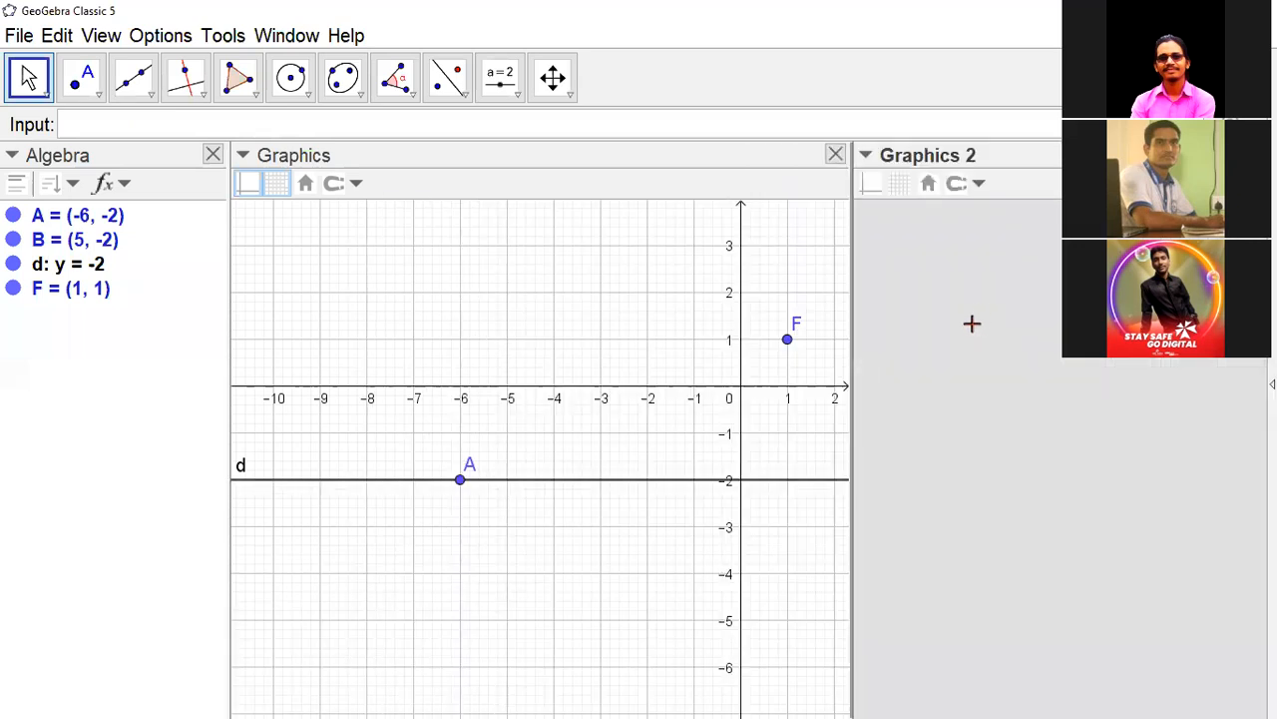
drag(1050, 166, 756, 634)
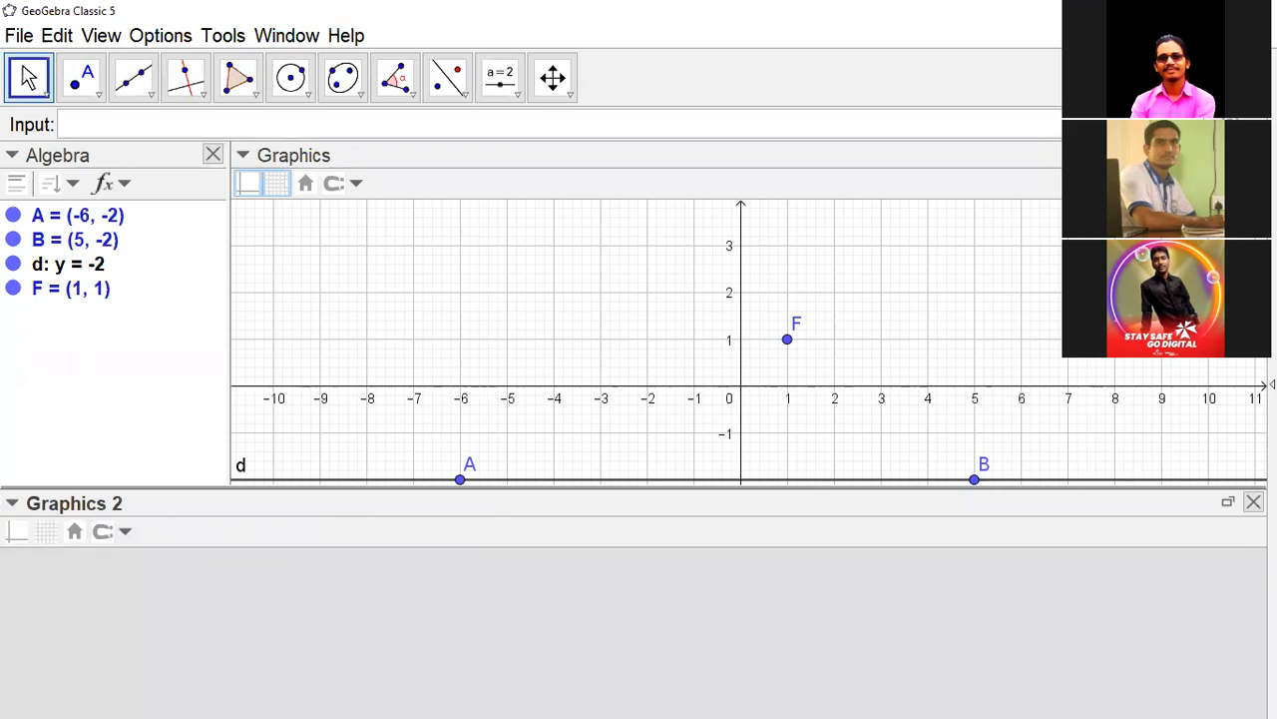
click(1254, 501)
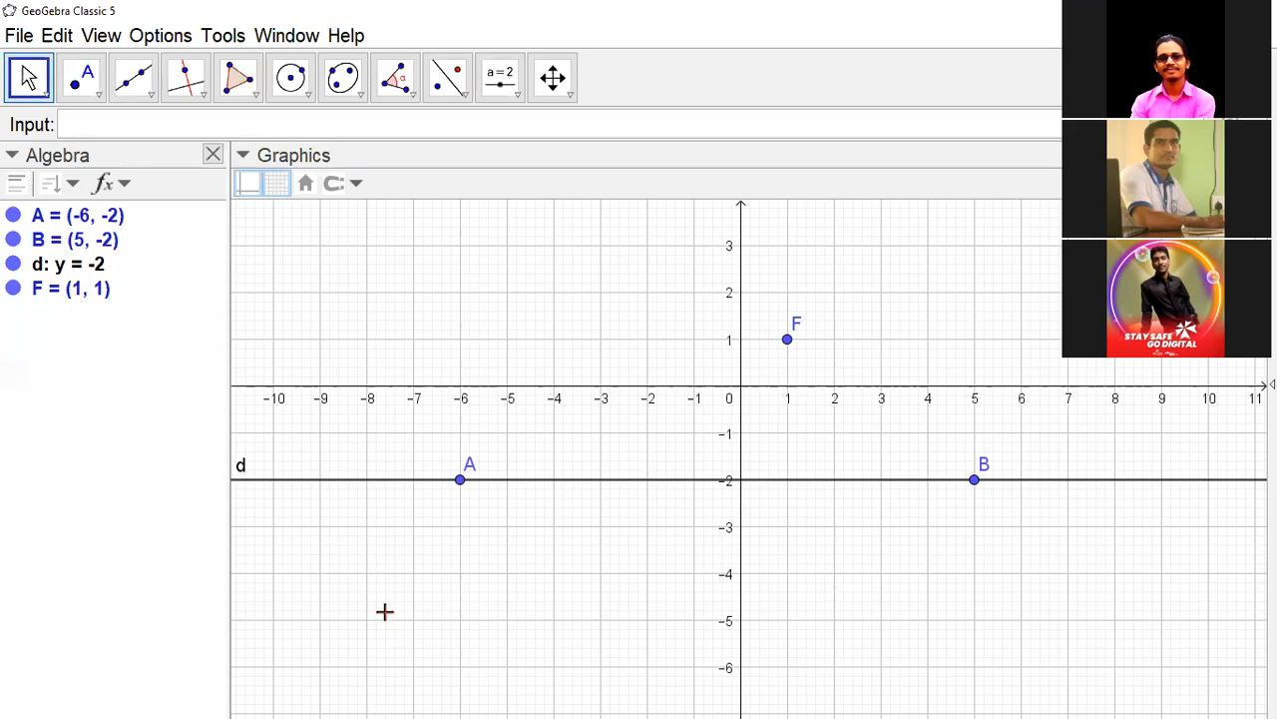
- Show the Graphics 2 view again, dock it on the outer side of the Algebra view and widen both views
click(104, 36)
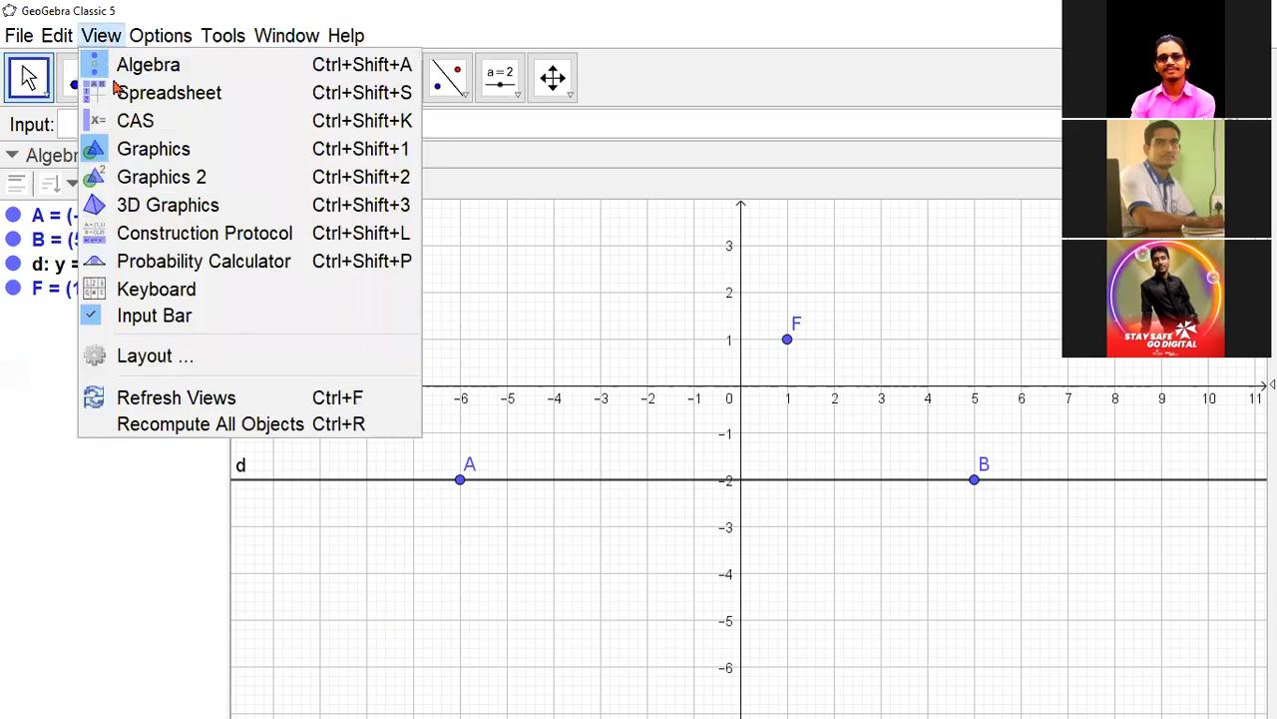
click(158, 182)
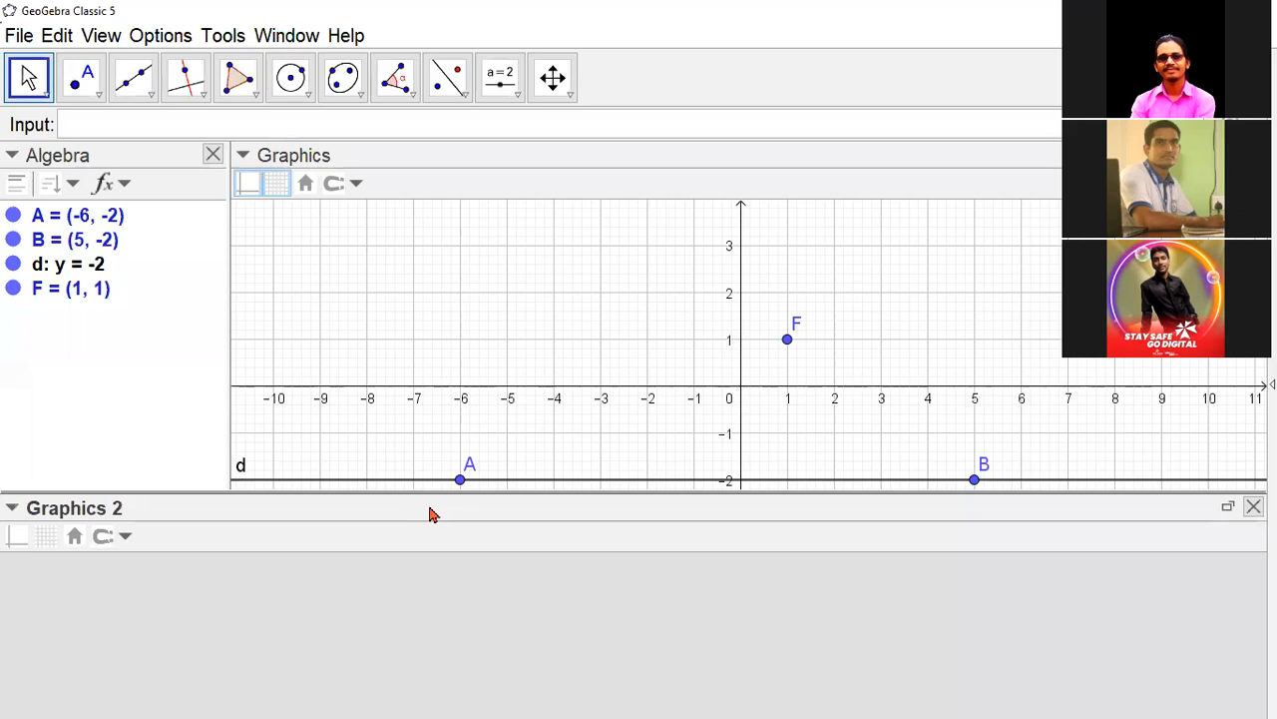
drag(429, 514, 297, 370)
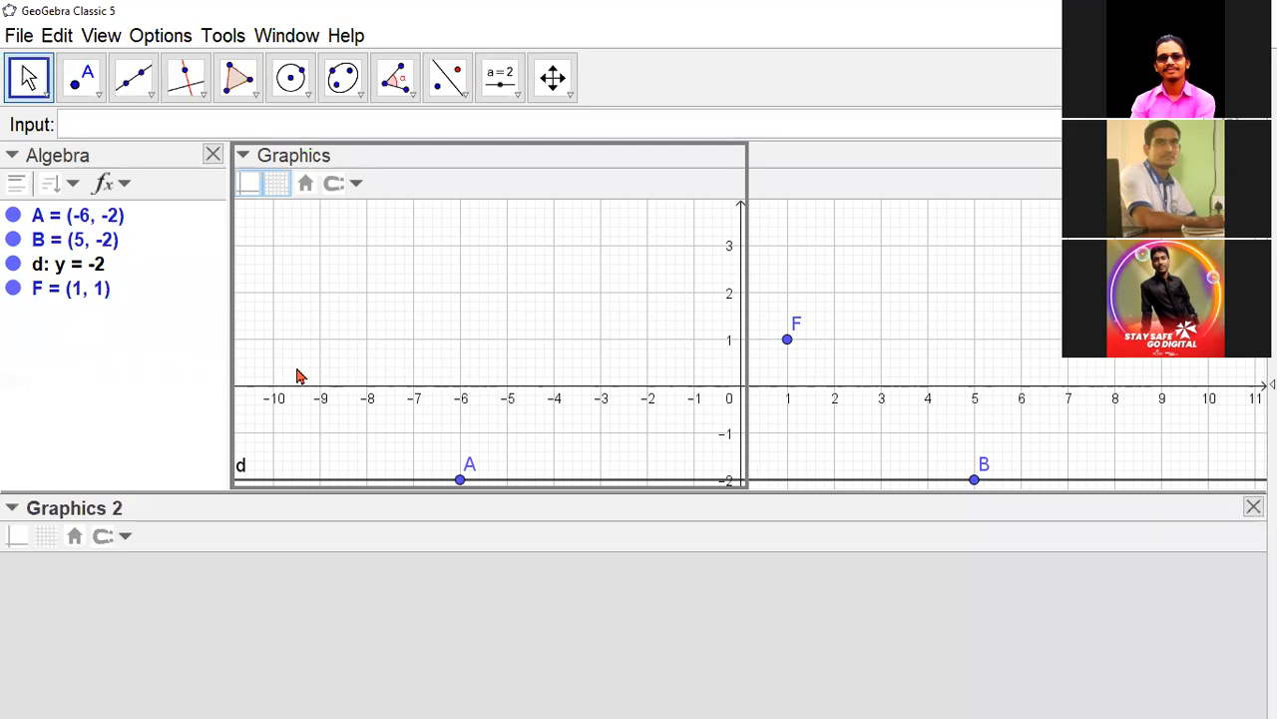
drag(296, 375, 397, 381)
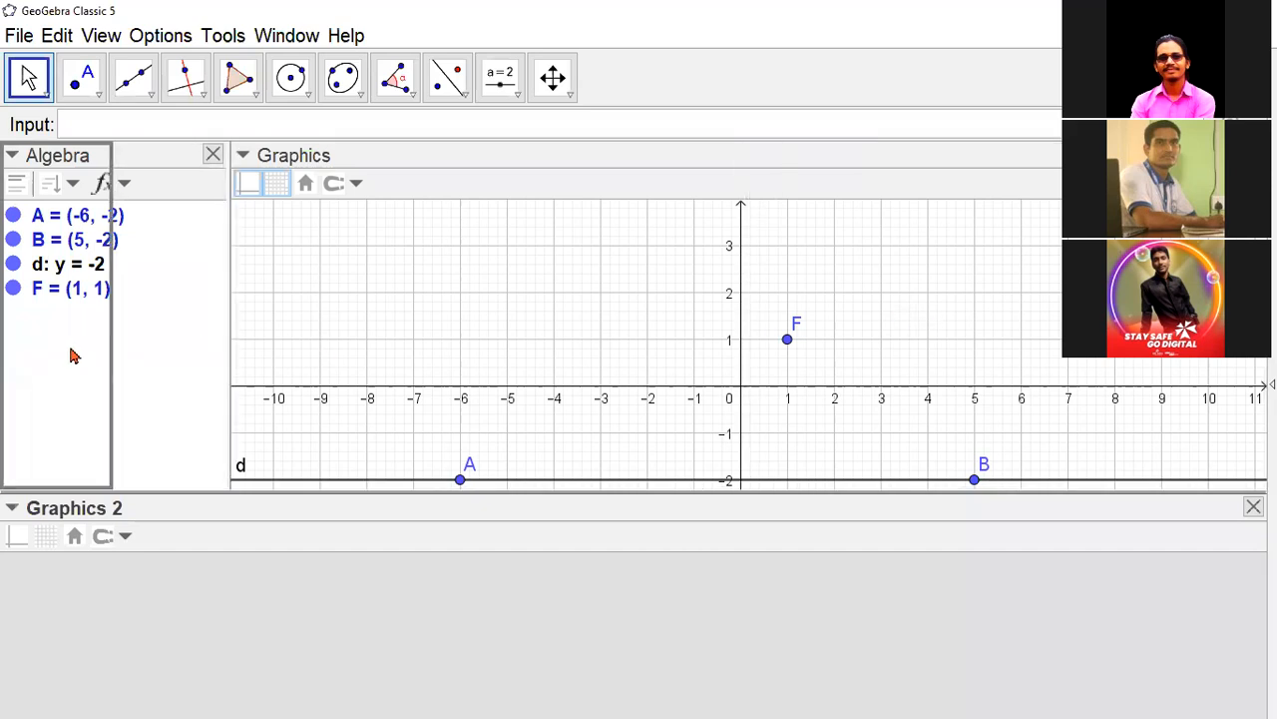
drag(72, 356, 69, 345)
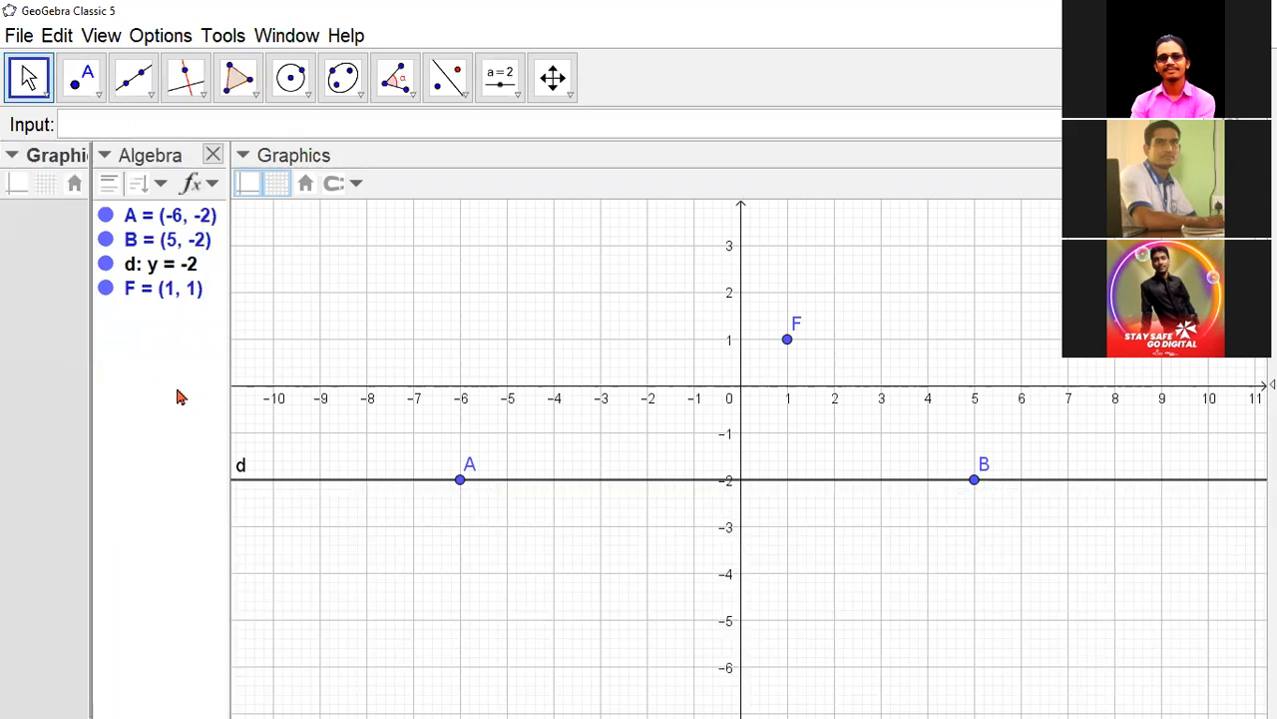
drag(230, 399, 345, 428)
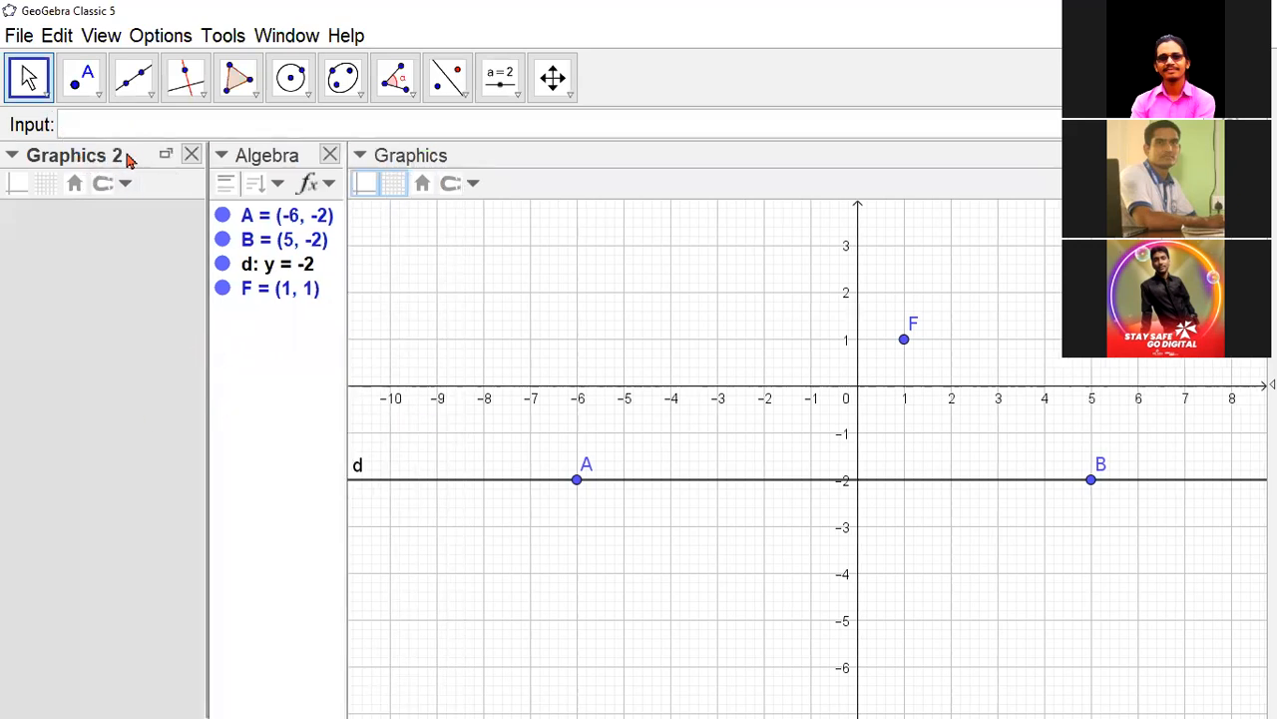
- Dock Graphics 2 beneath the Graphics view, narrow the Algebra view and close Graphics 2
drag(146, 158, 431, 607)
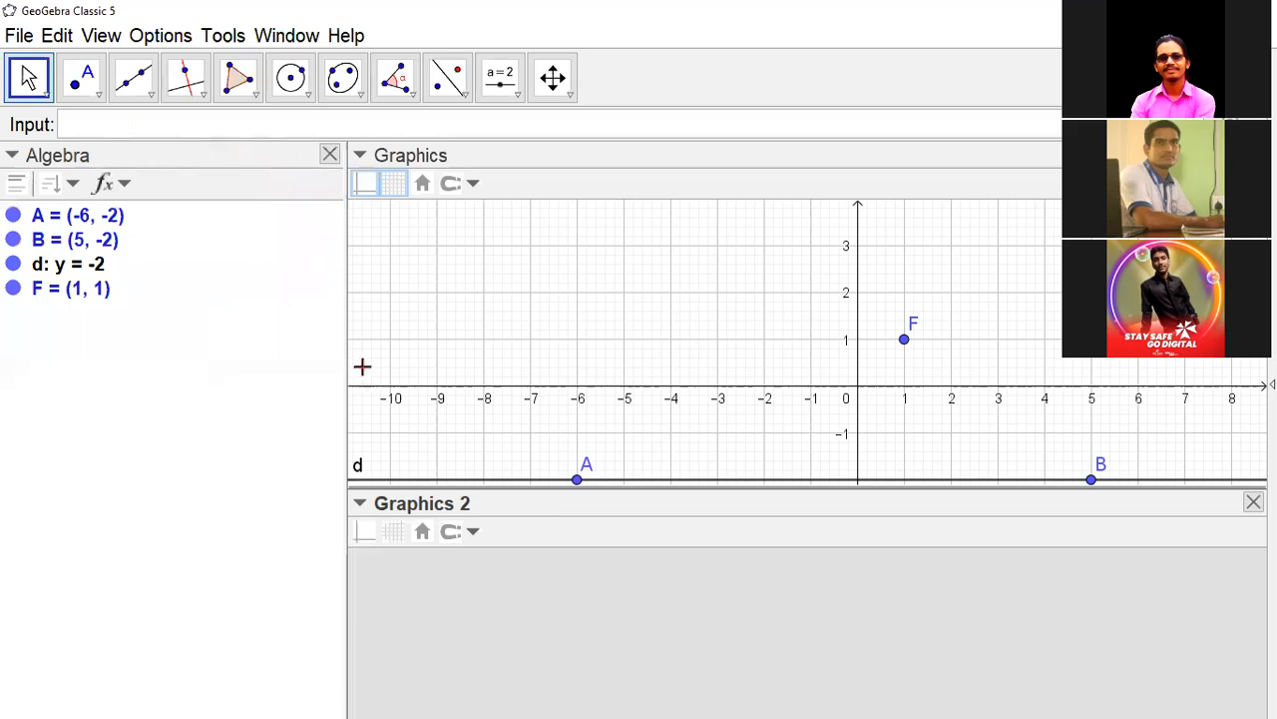
drag(349, 310, 259, 340)
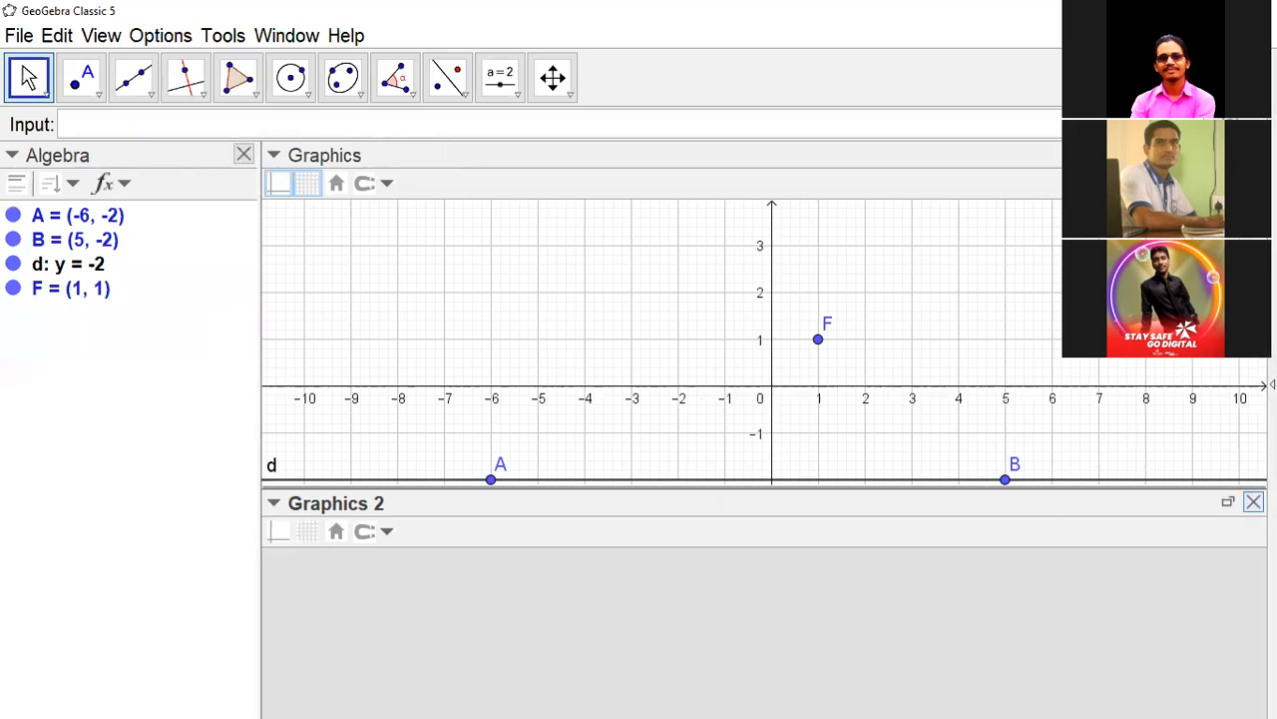
click(1254, 502)
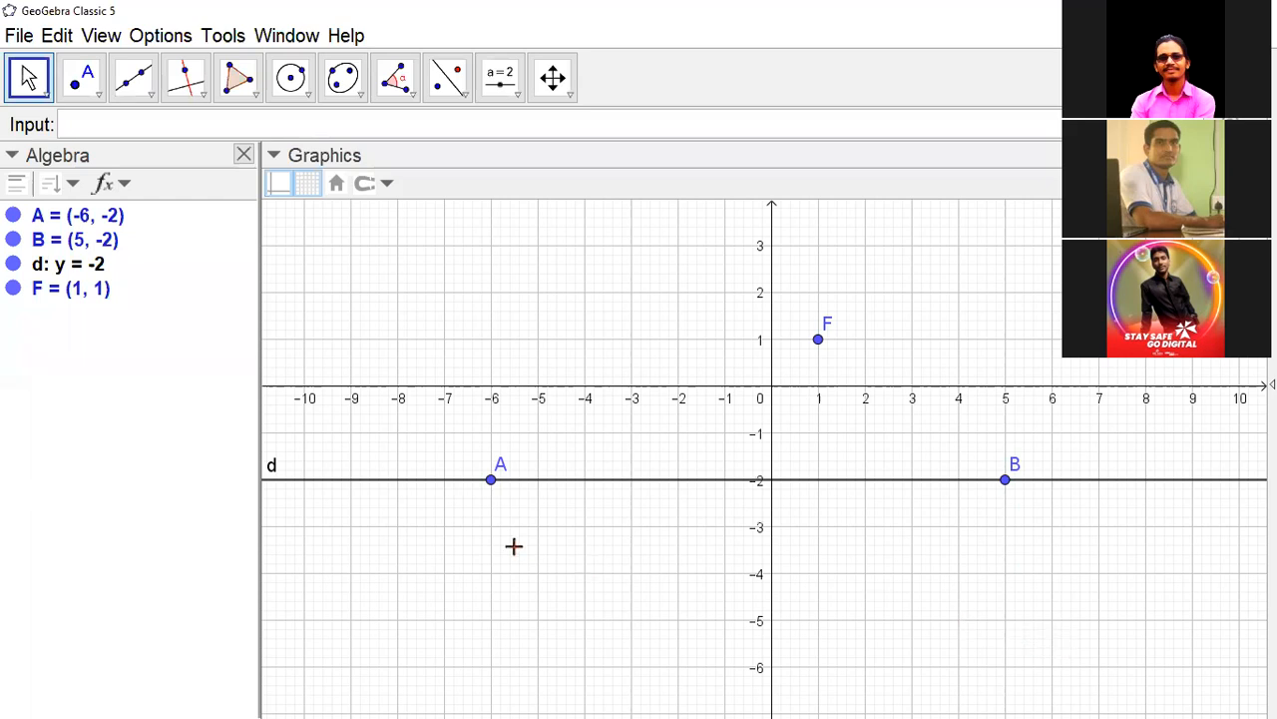
- Hide points A and B, leaving line d and point F shown in the construction
click(13, 216)
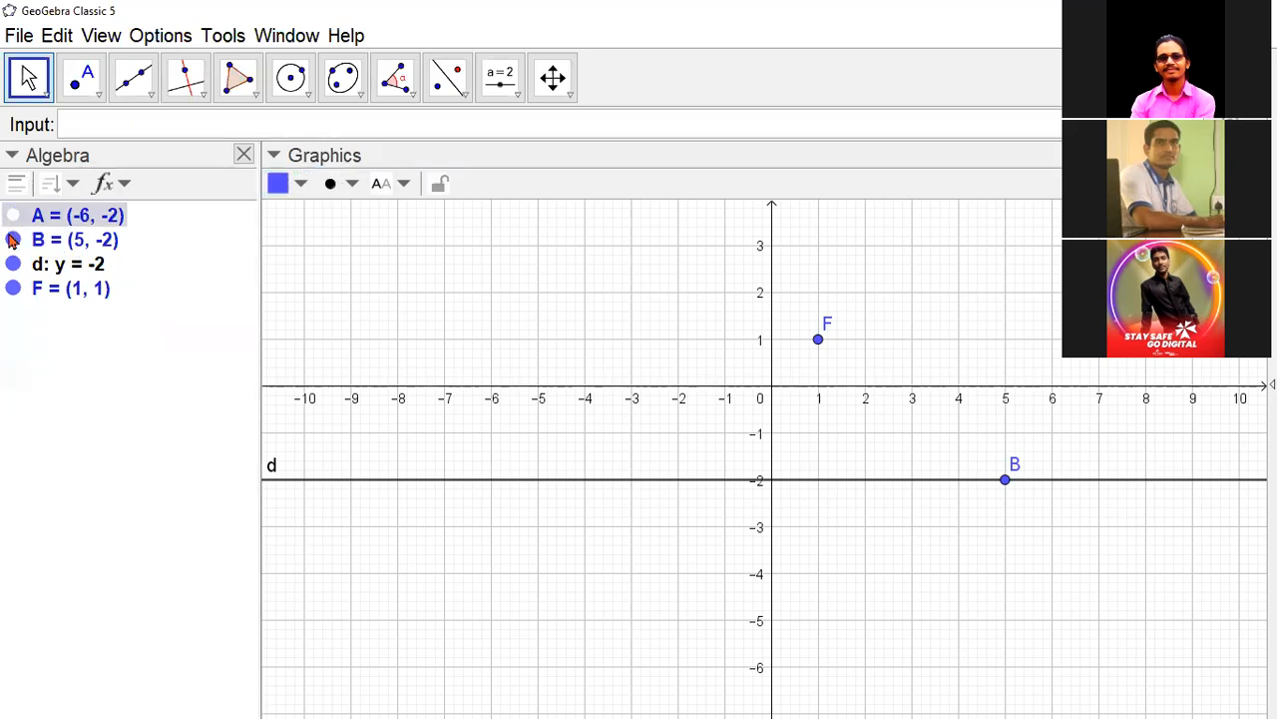
click(12, 239)
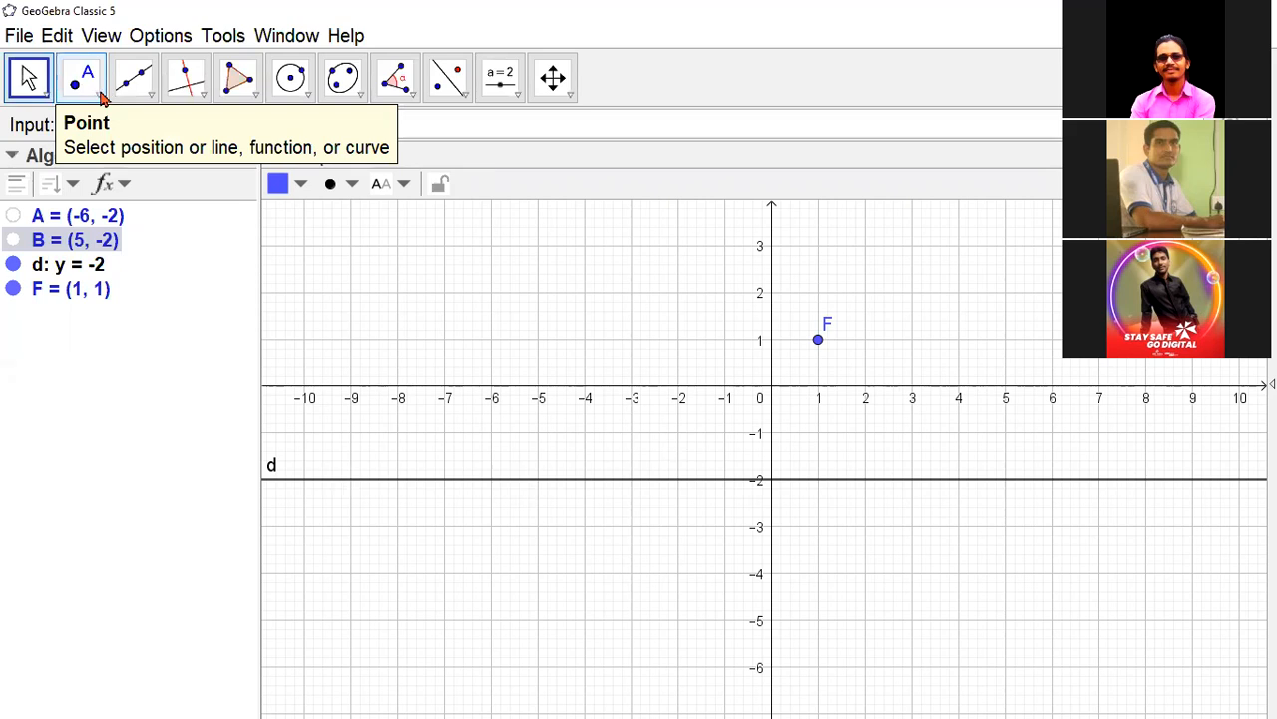
- Place a point on line d at about x = -1.48 using Point on Object and rename it M
click(99, 96)
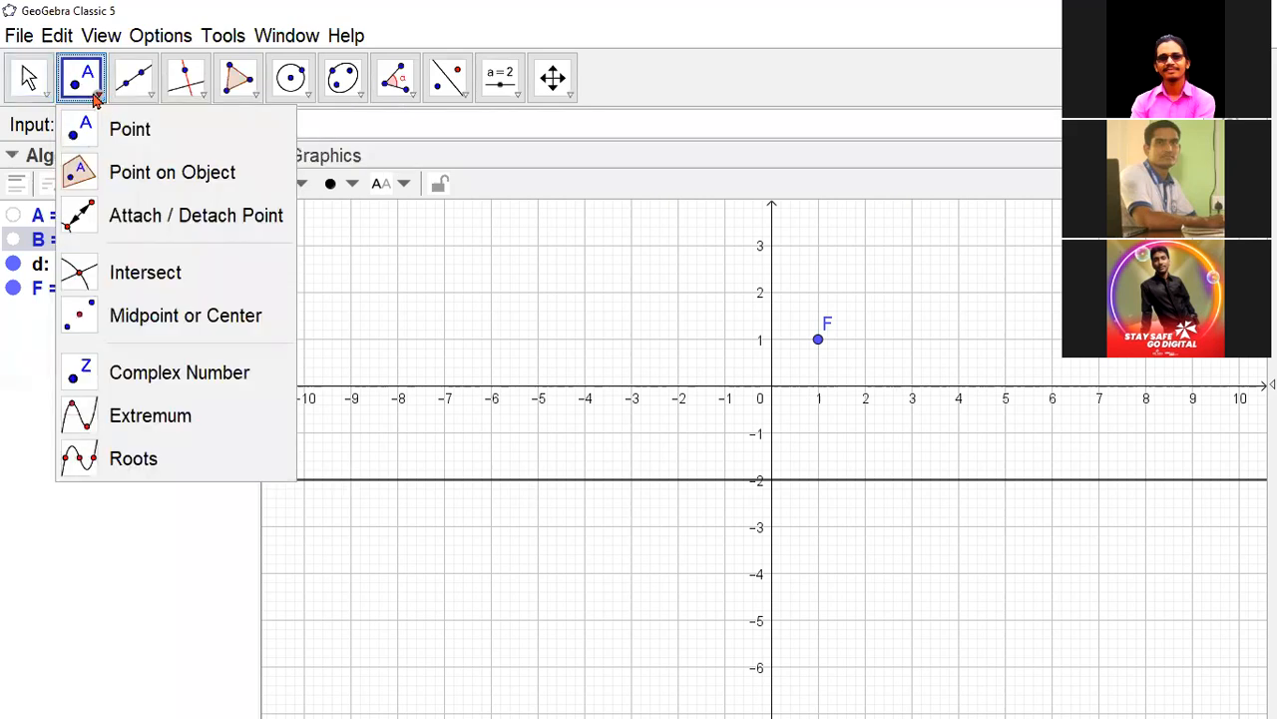
click(172, 174)
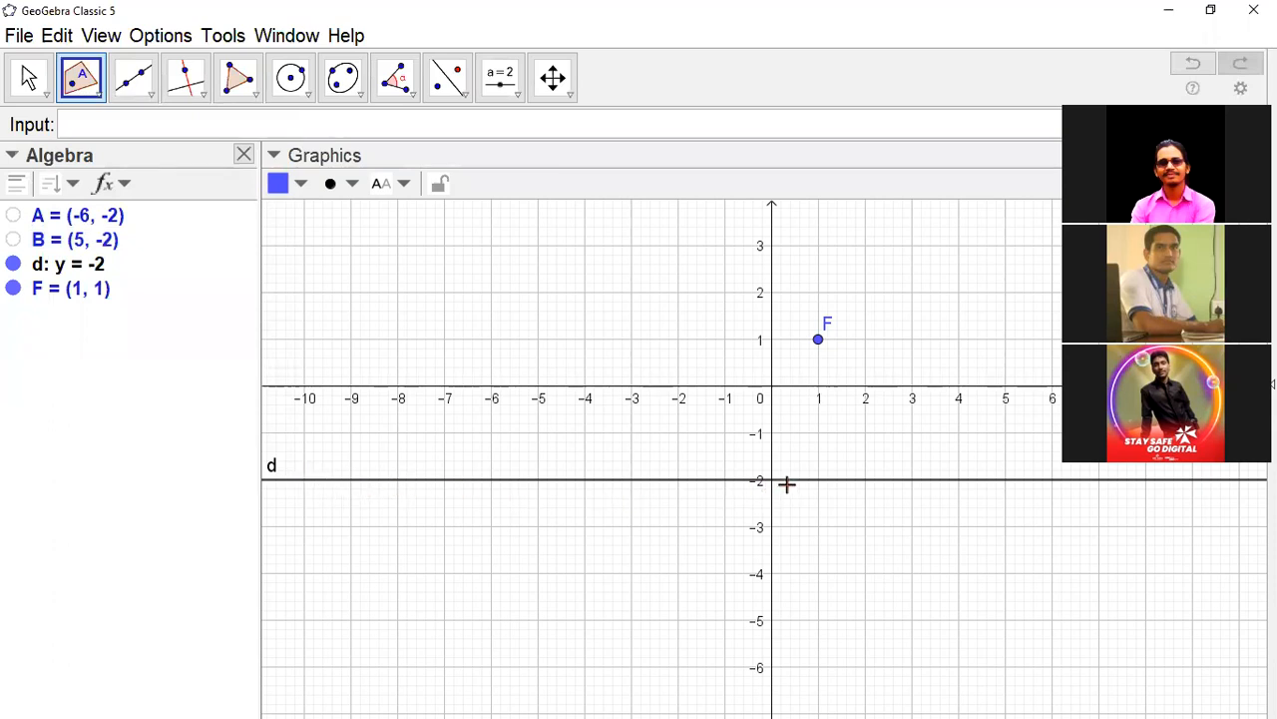
click(703, 480)
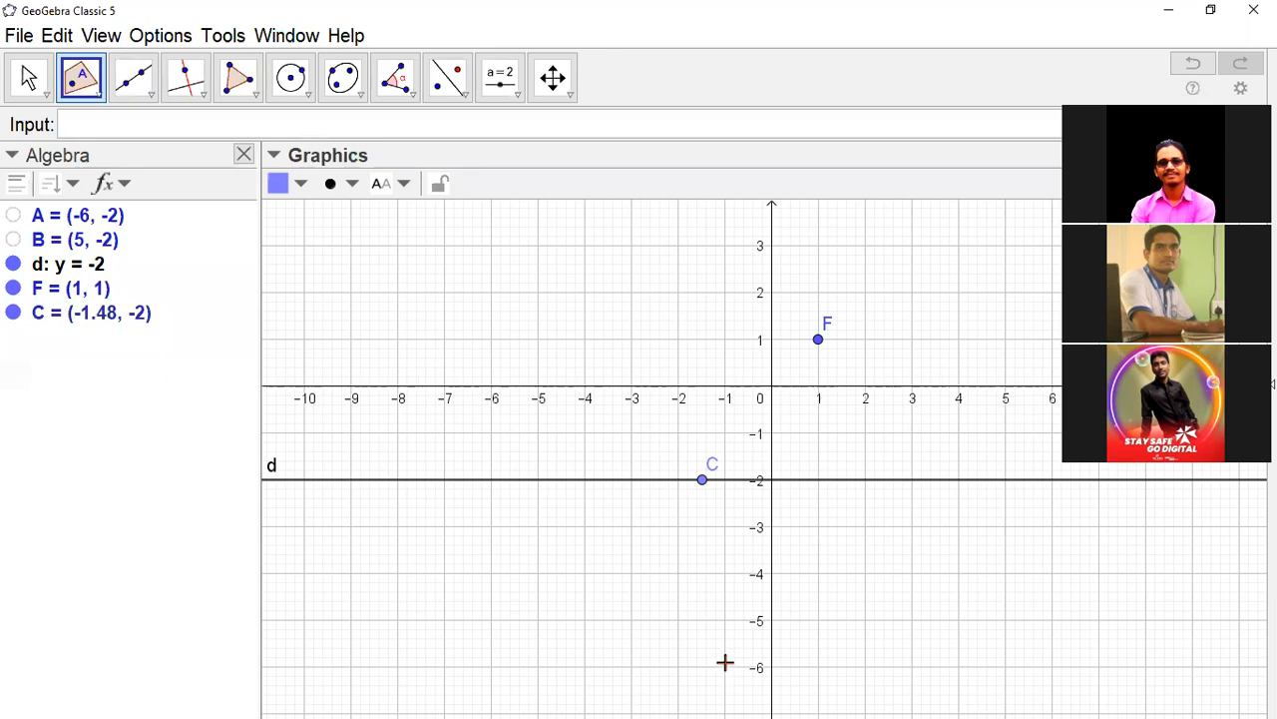
key(Escape)
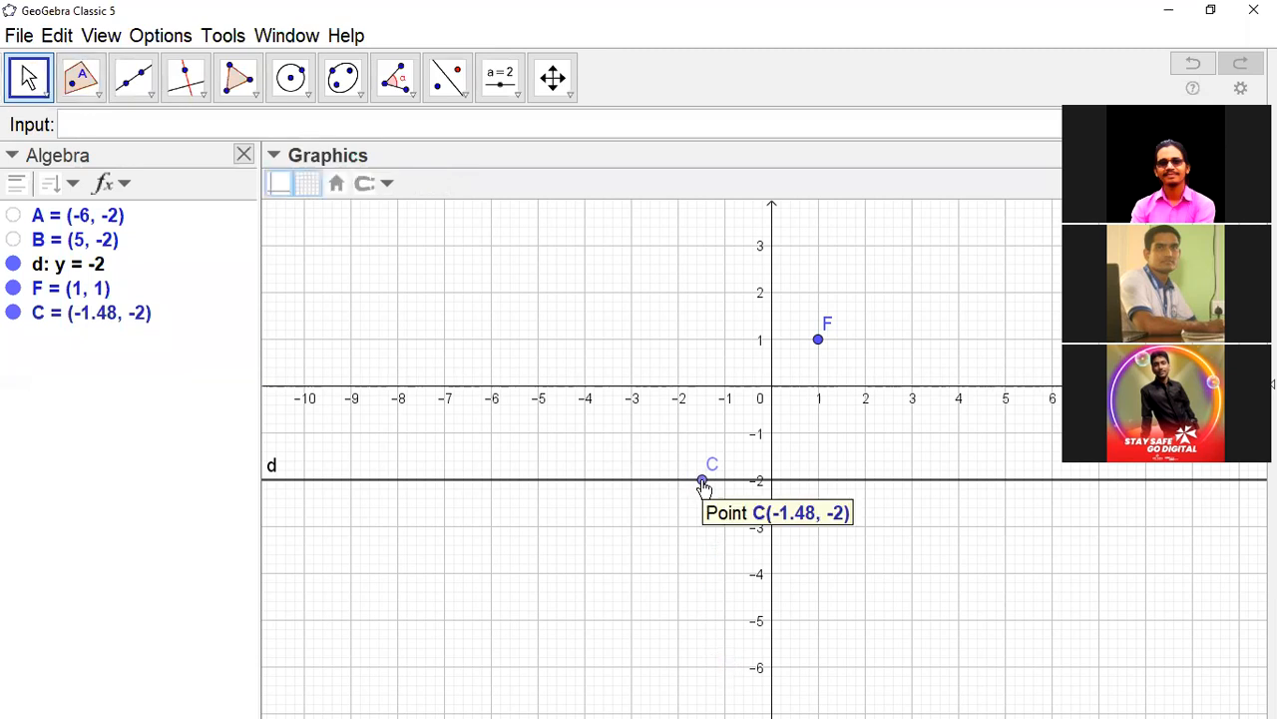
click(703, 482)
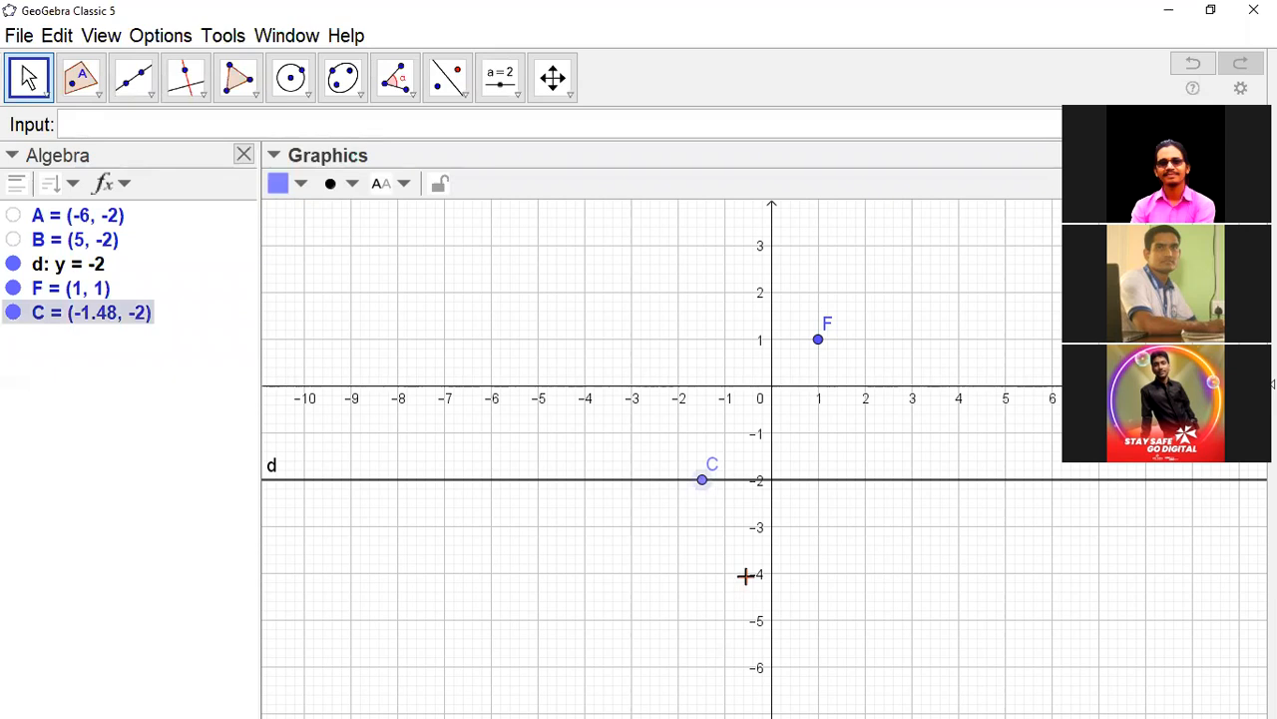
text(M)
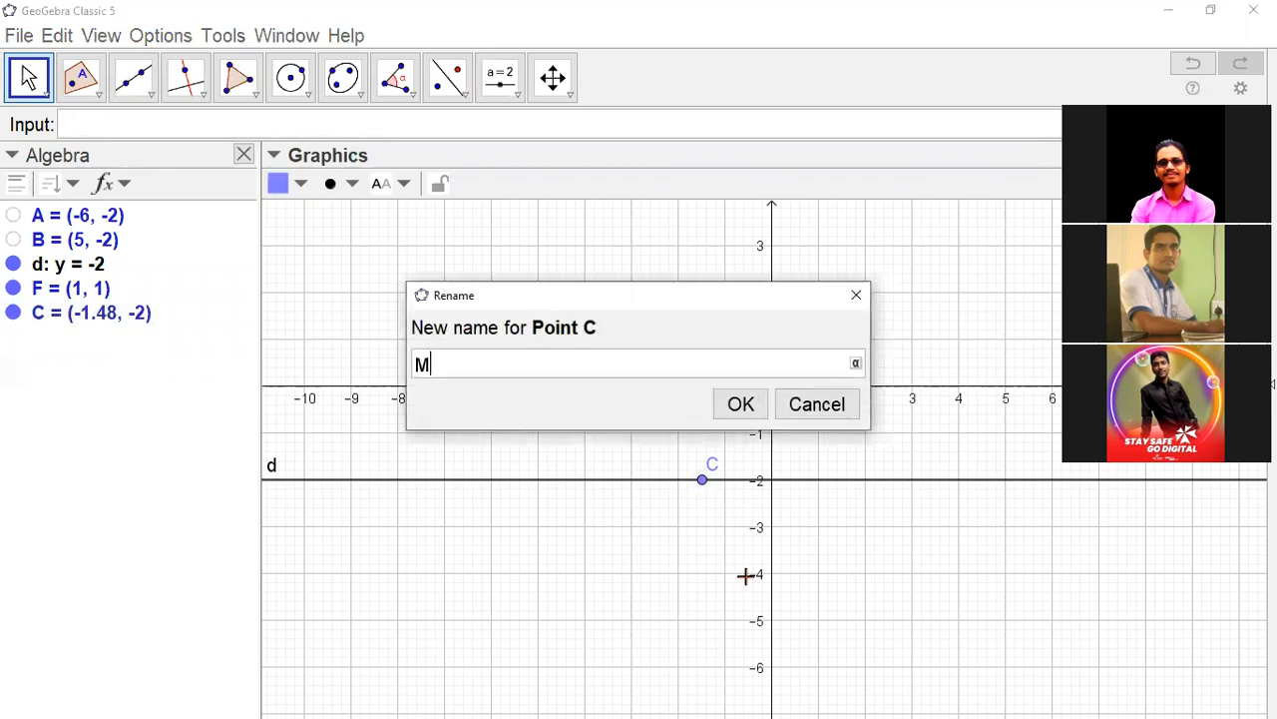
key(Return)
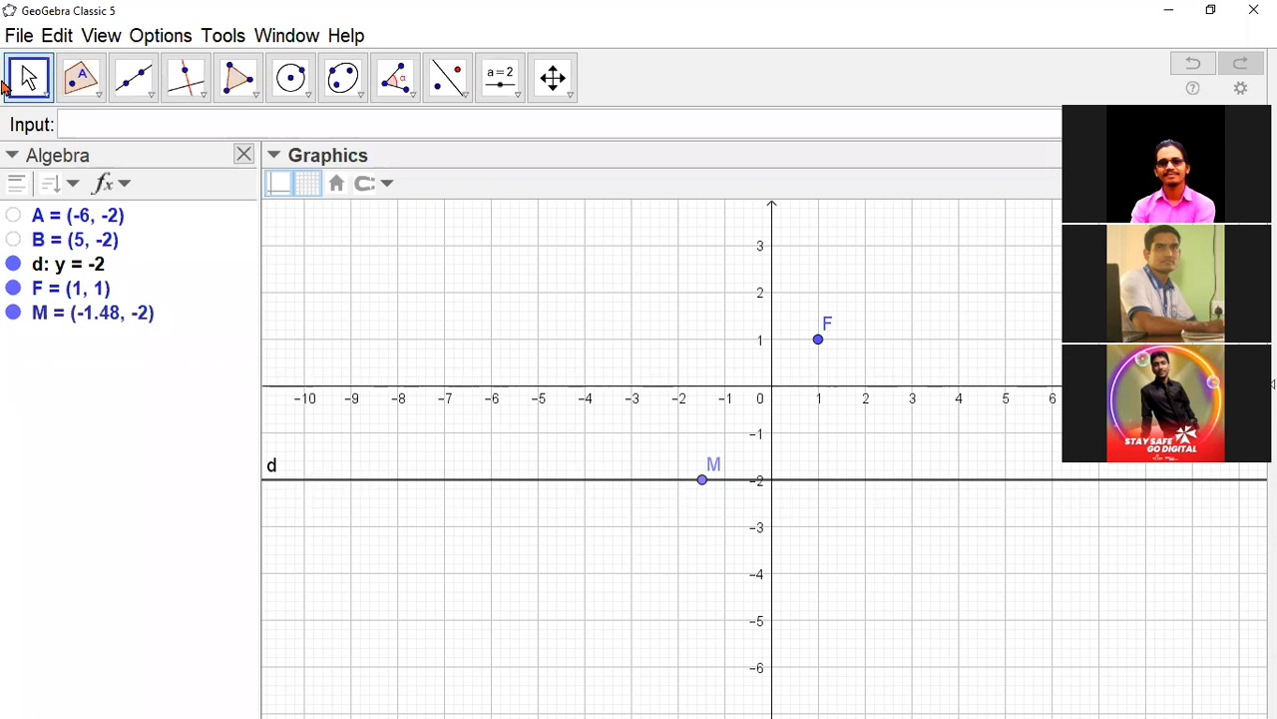
- Slide point M along line d to about x = -1.5 and set the algebra descriptions to Definition
drag(705, 483, 716, 523)
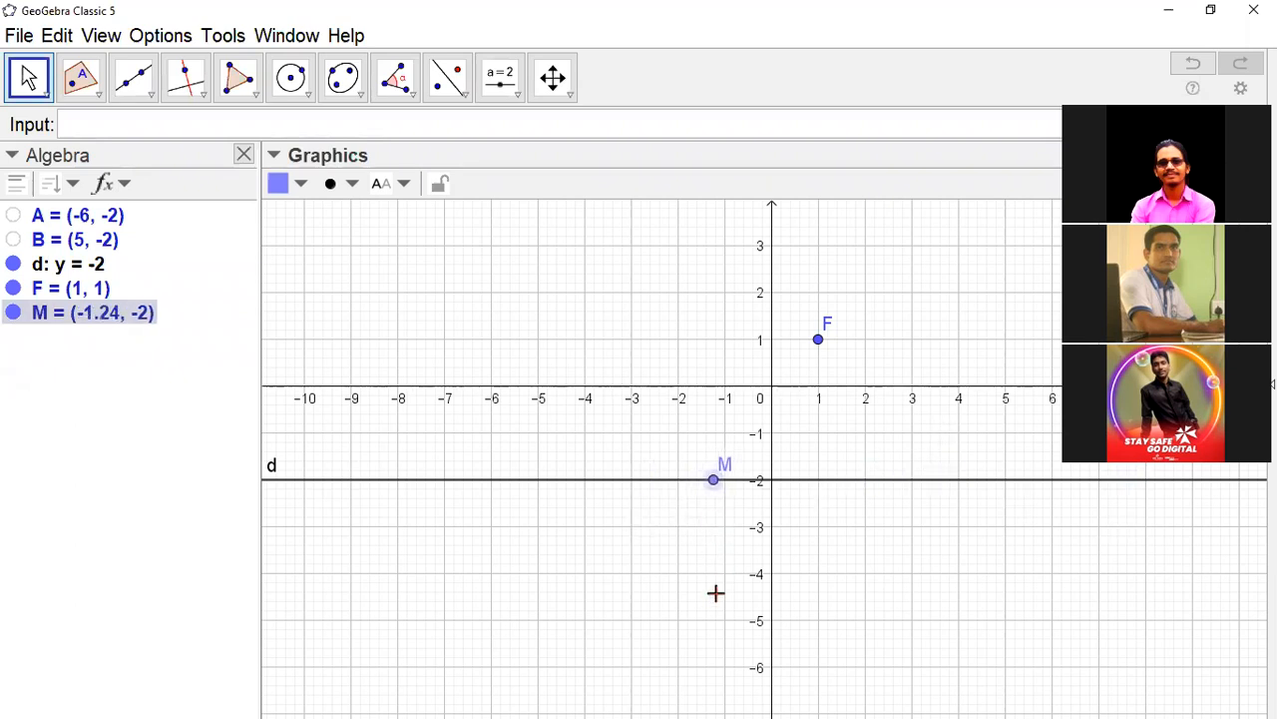
mouse_move(714, 485)
mouse_down()
mouse_move(689, 492)
mouse_move(703, 494)
mouse_up()
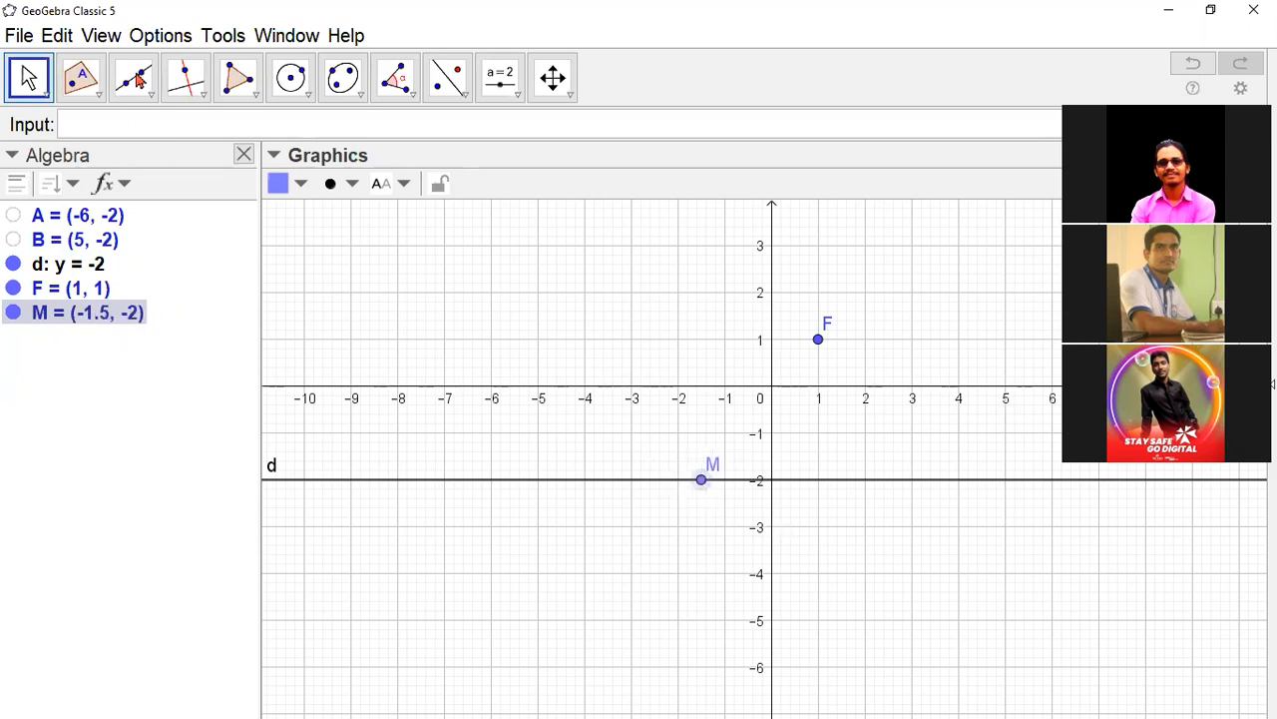
click(122, 188)
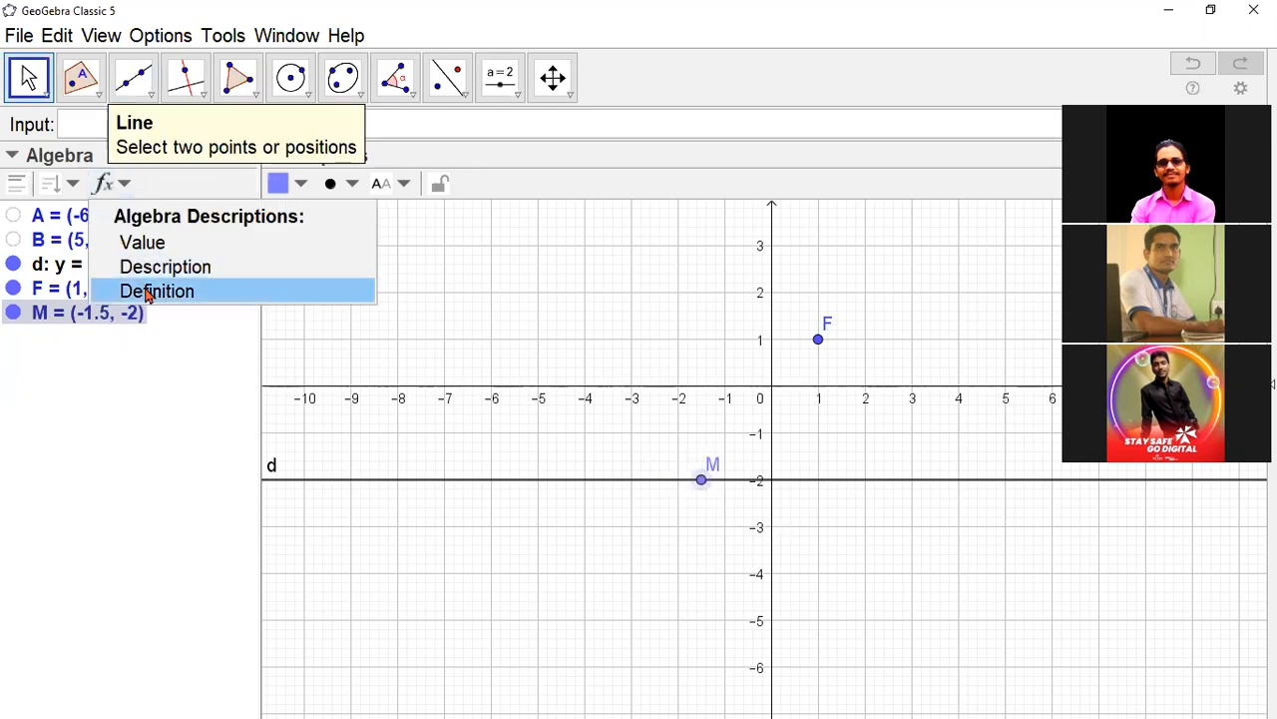
click(147, 291)
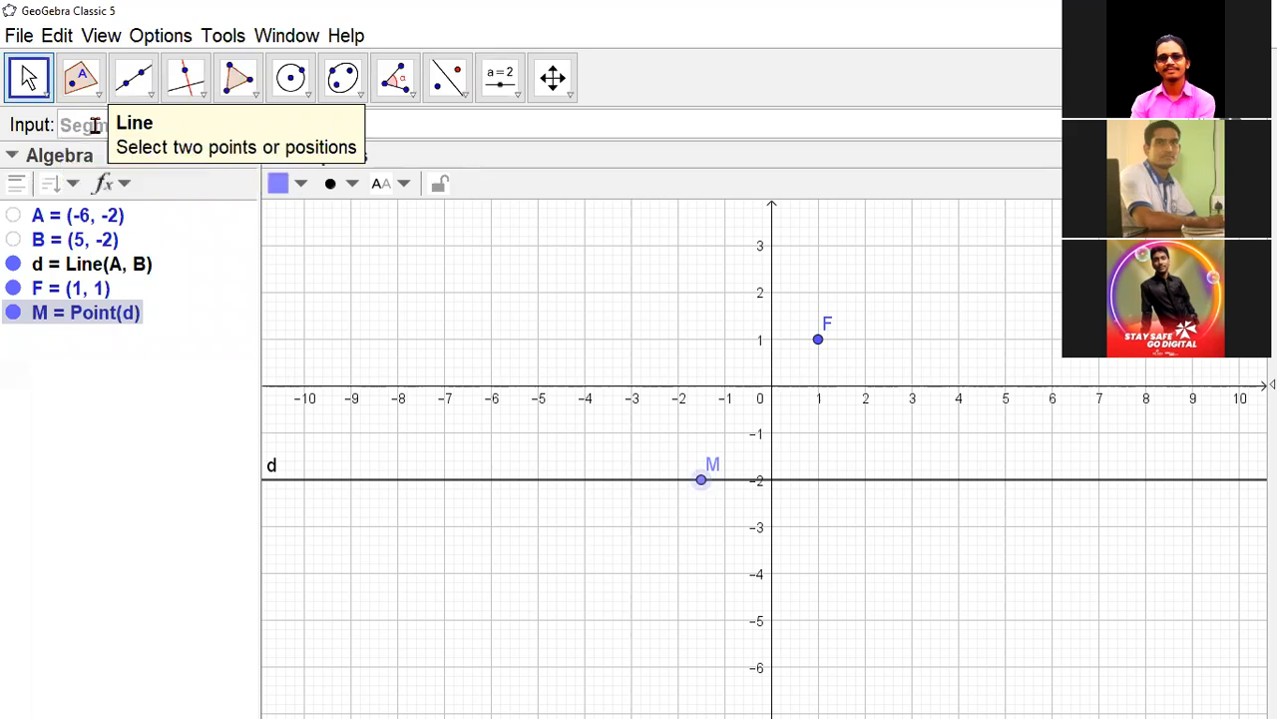
- Create the segment between points M and F with the command Segment(M,F)
key(Return)
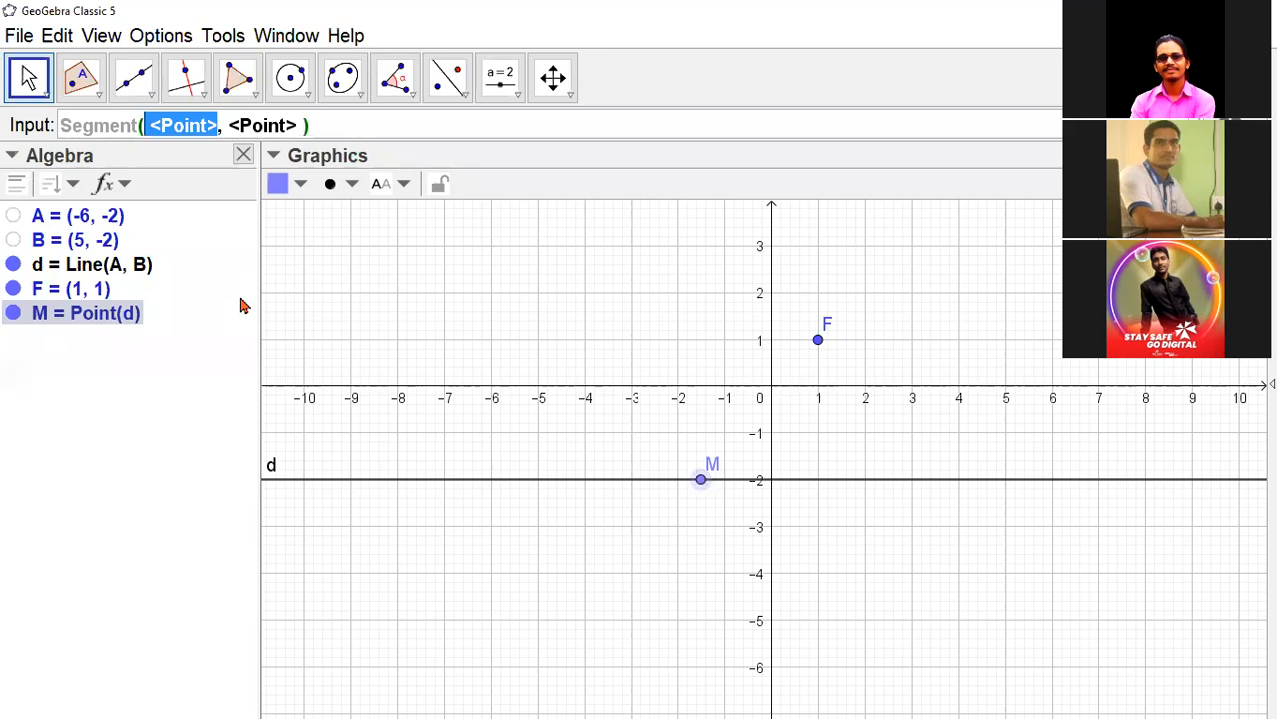
text(F)
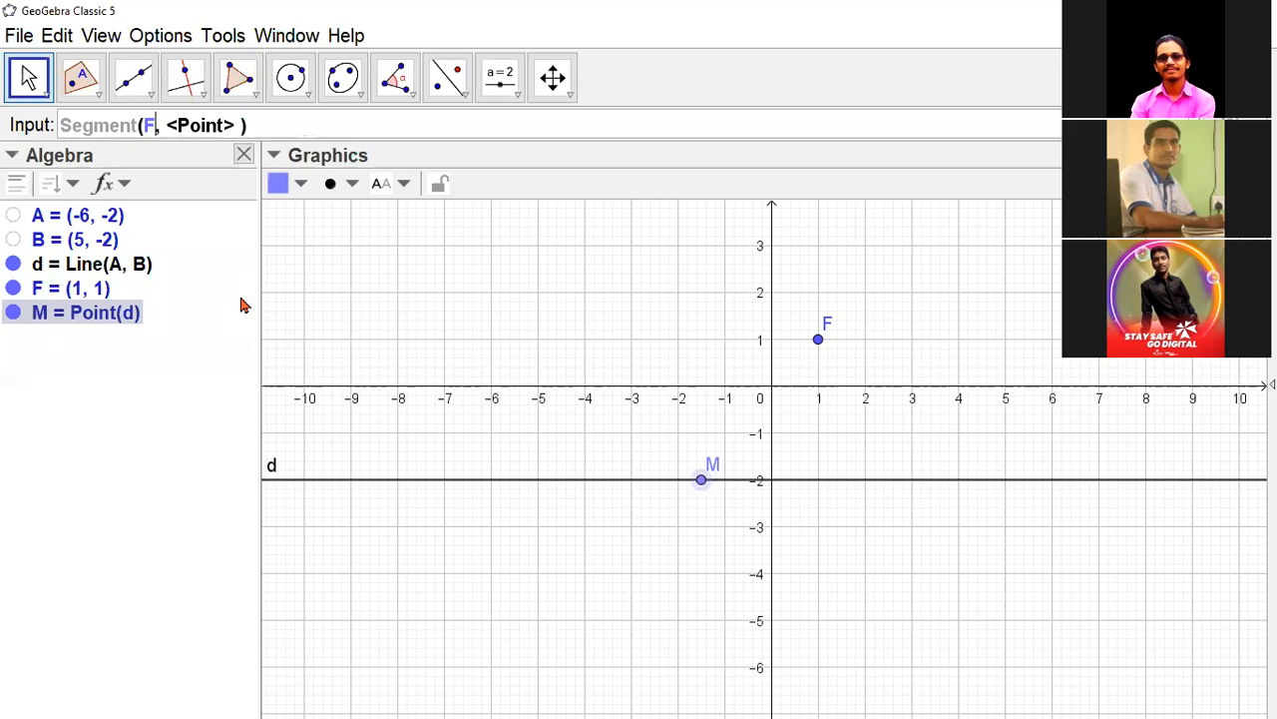
key(Tab)
text(M)
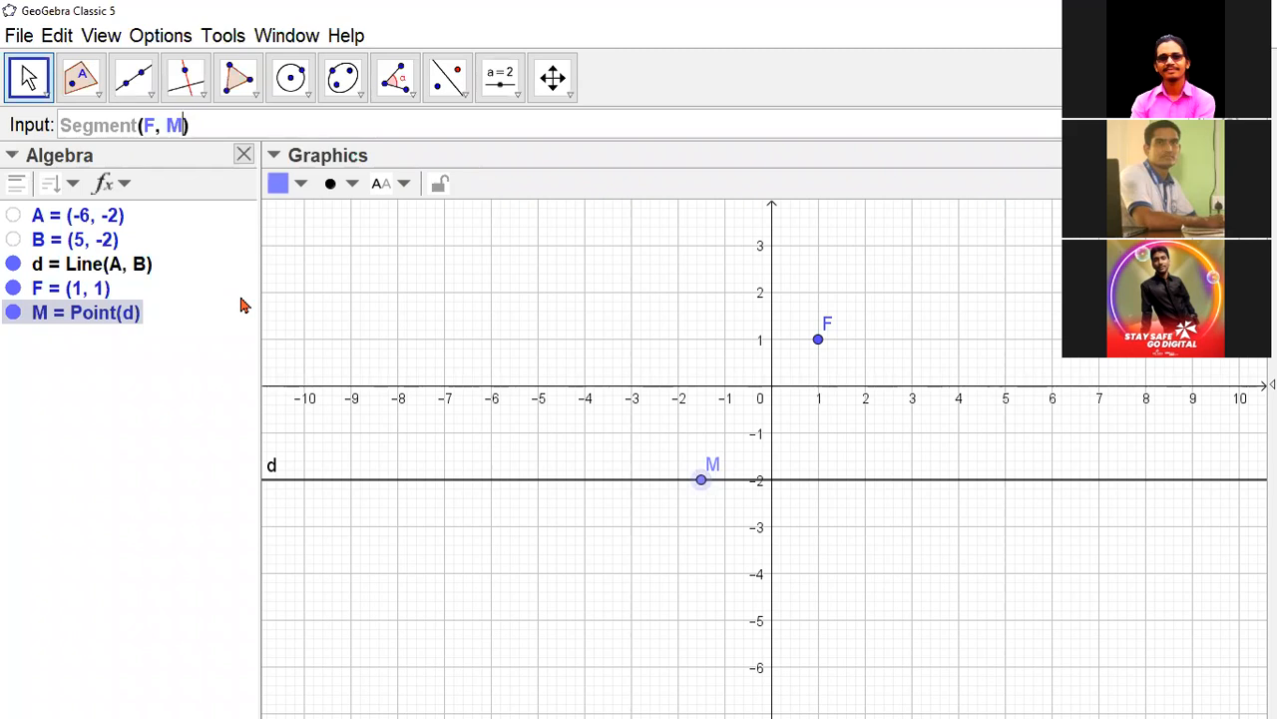
key(BackSpace)
key(BackSpace)
key(BackSpace)
key(BackSpace)
text(m)
key(BackSpace)
text(M)
text(,F)
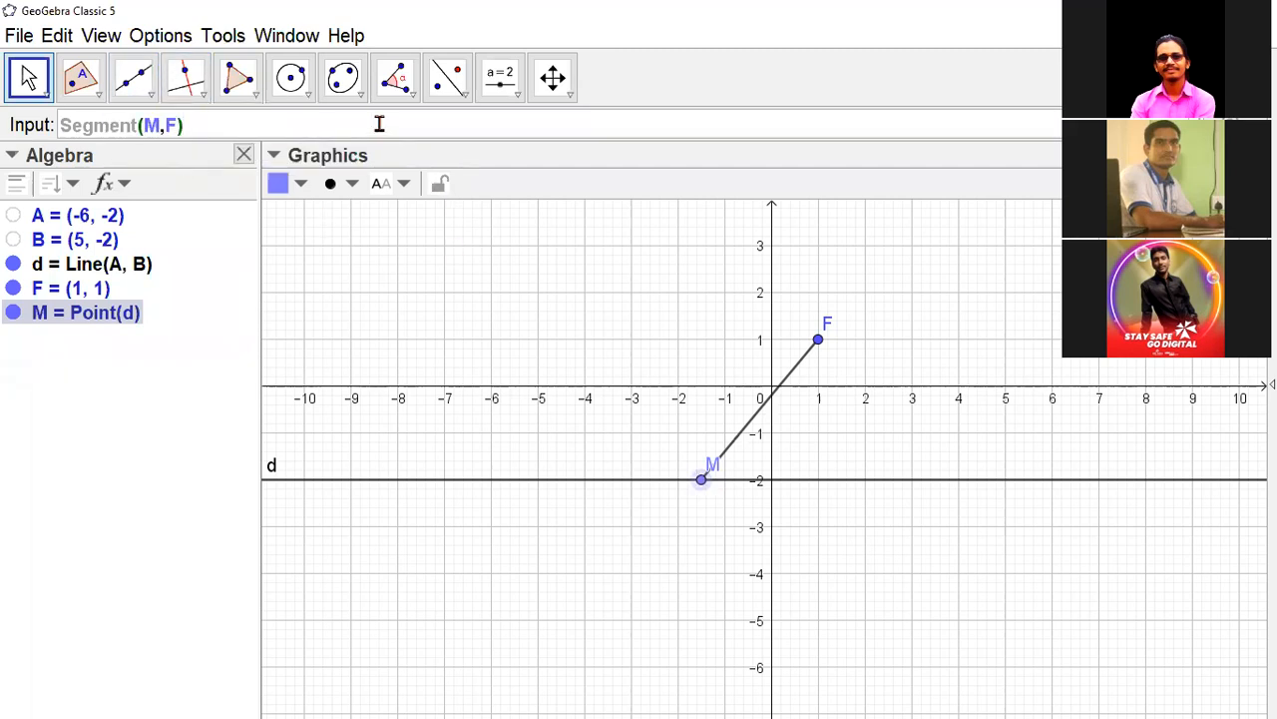
key(Return)
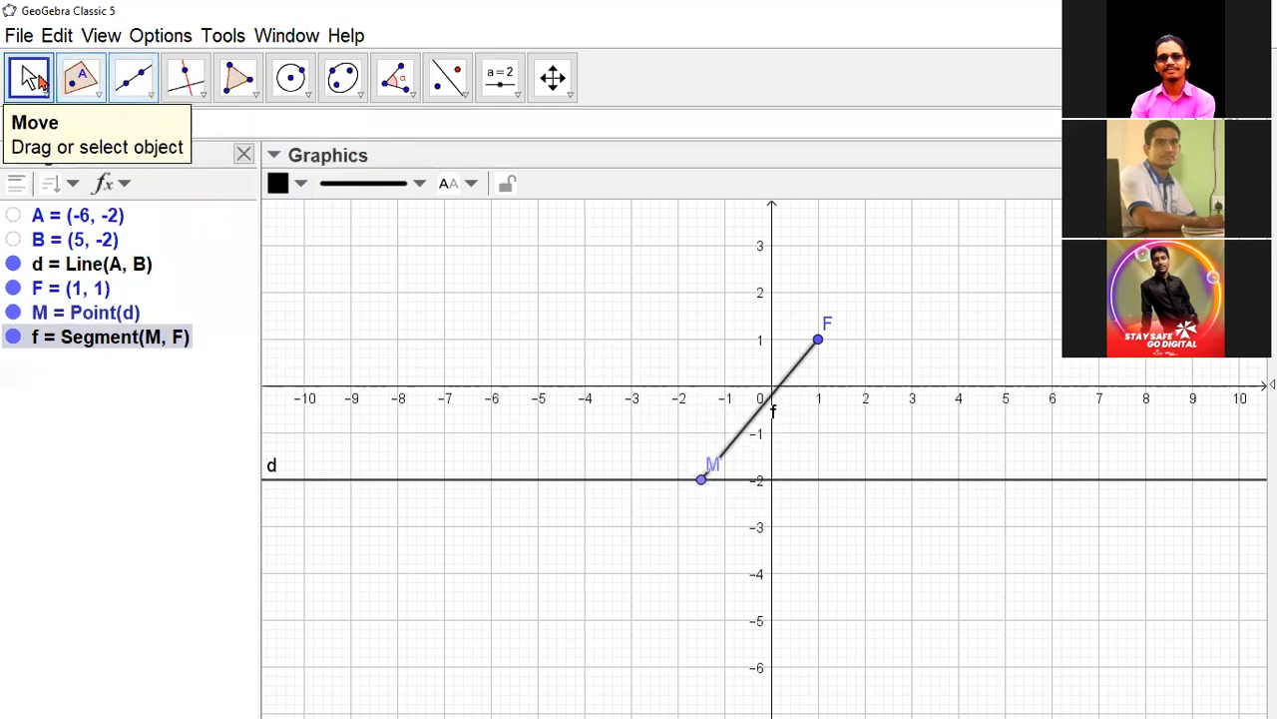
- Change the line style of the segment between M and F to dotted
click(419, 183)
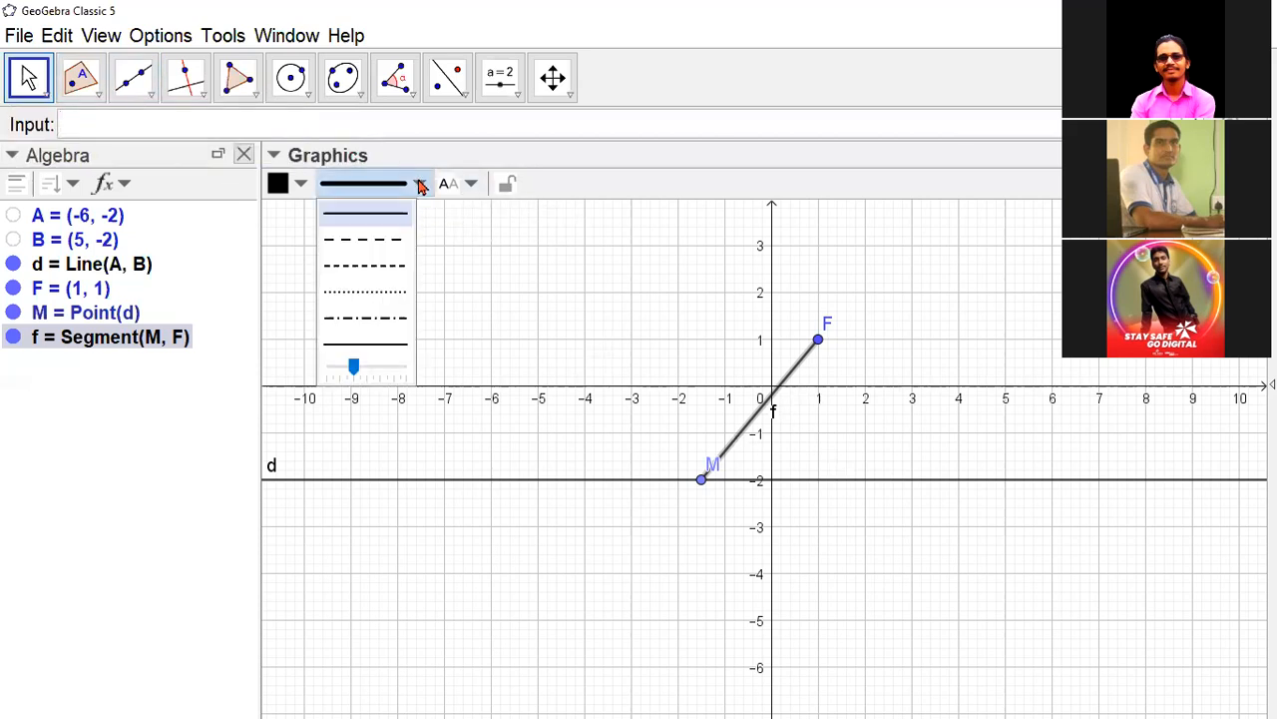
click(390, 292)
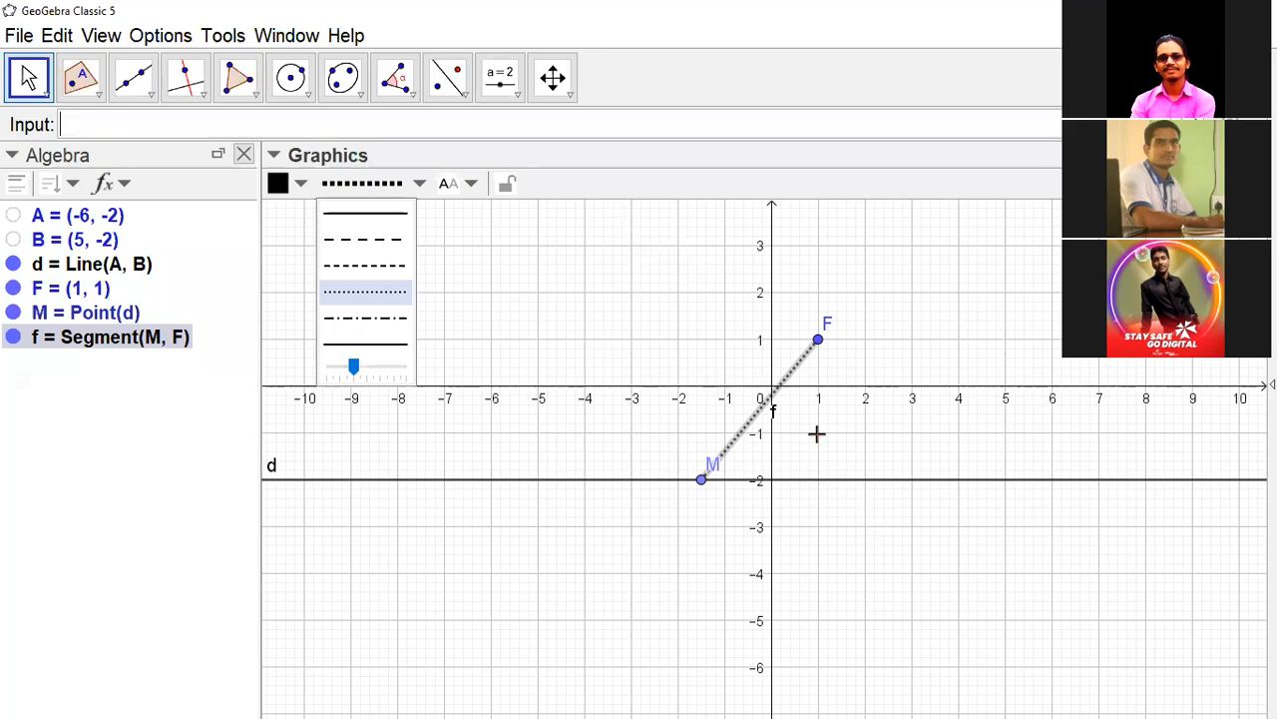
click(168, 127)
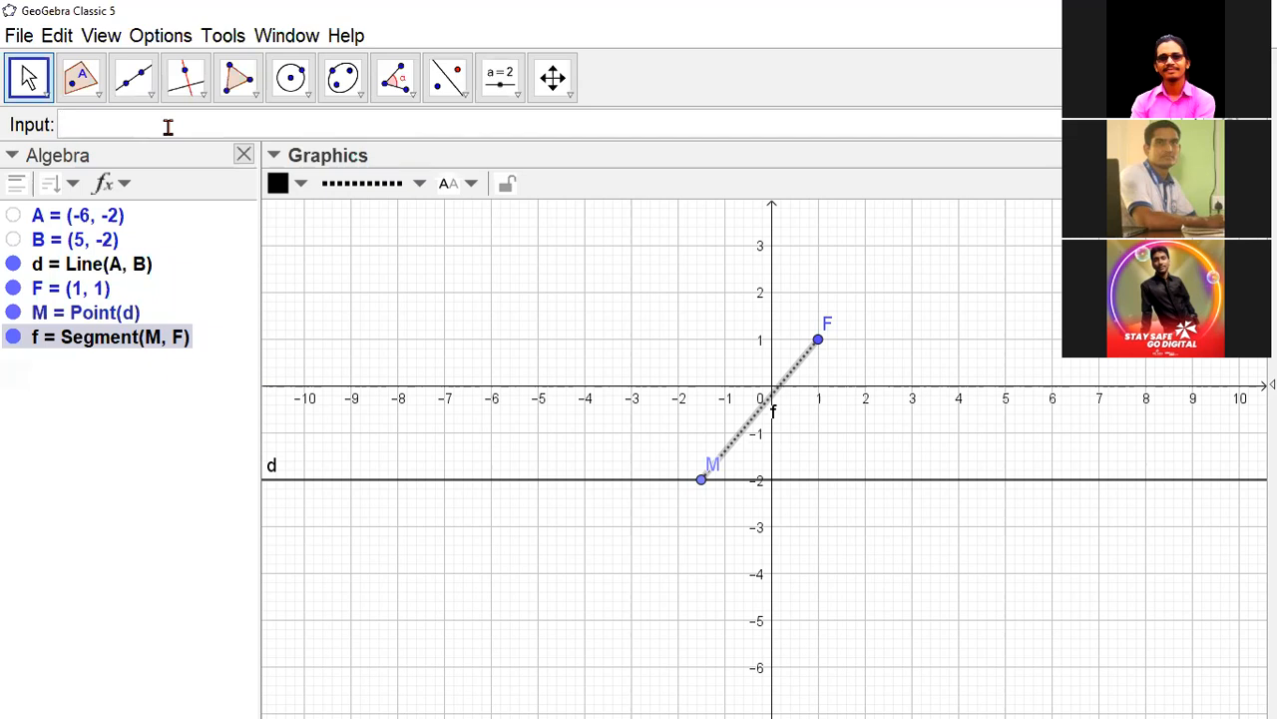
- Construct the perpendicular bisector of segment f with PerpendicularBisector(f) and widen the Algebra view to fit its definition
text(Per)
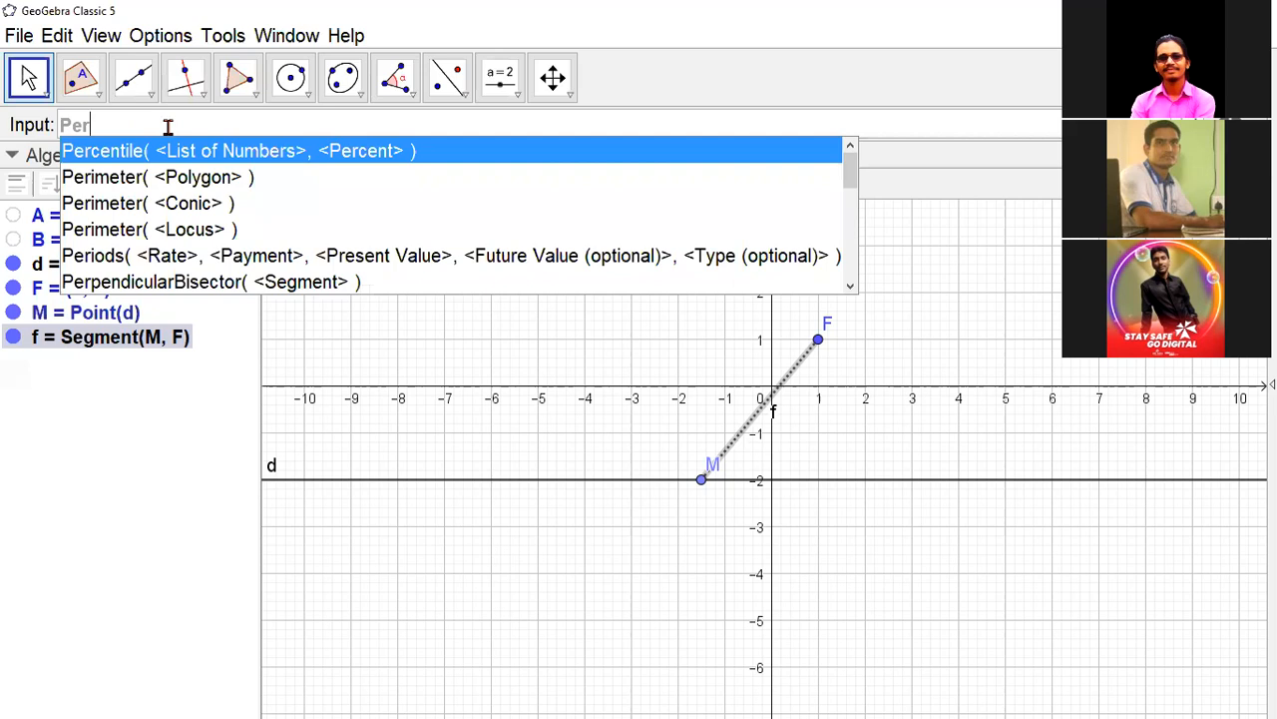
text(pend)
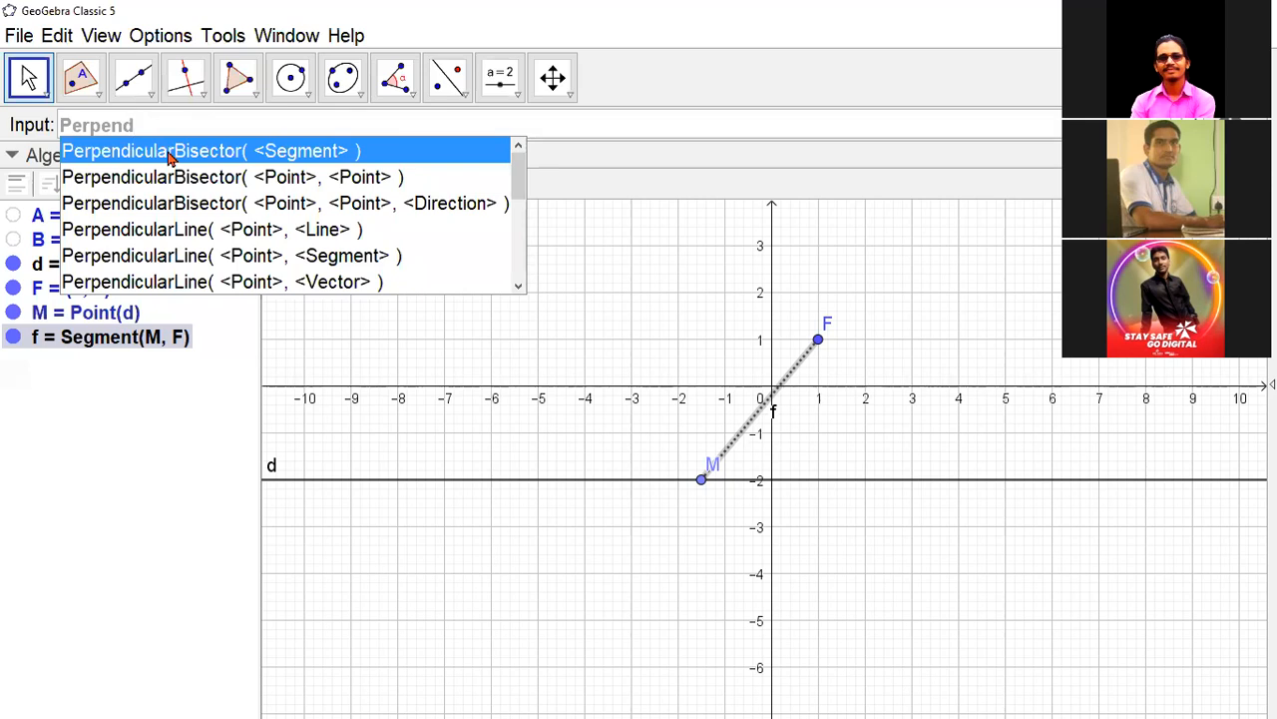
click(167, 152)
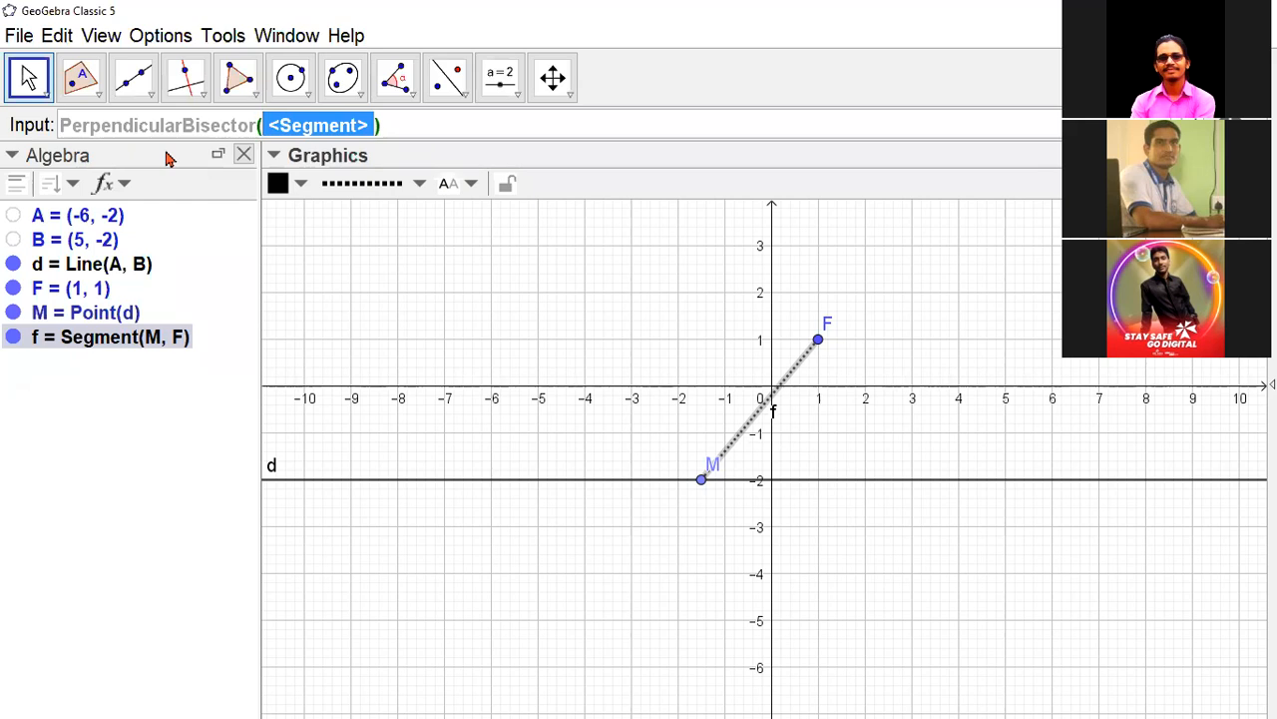
text(f)
key(Return)
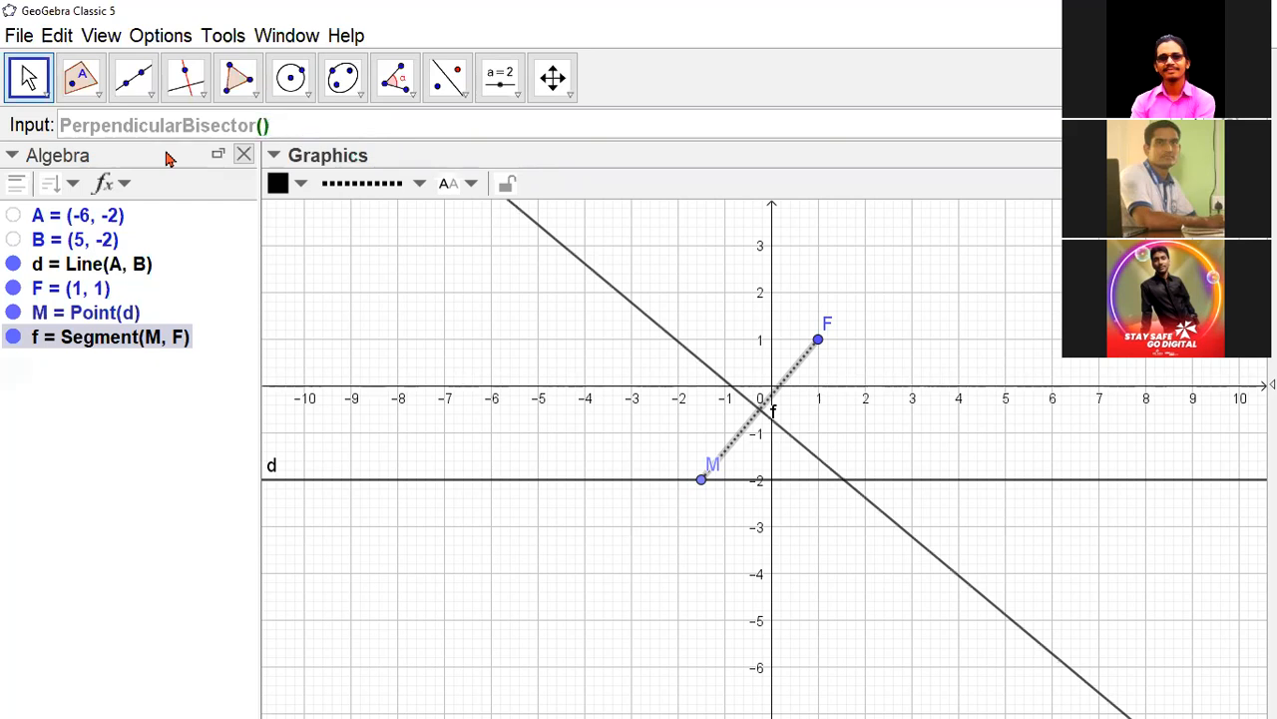
key(ctrl+z)
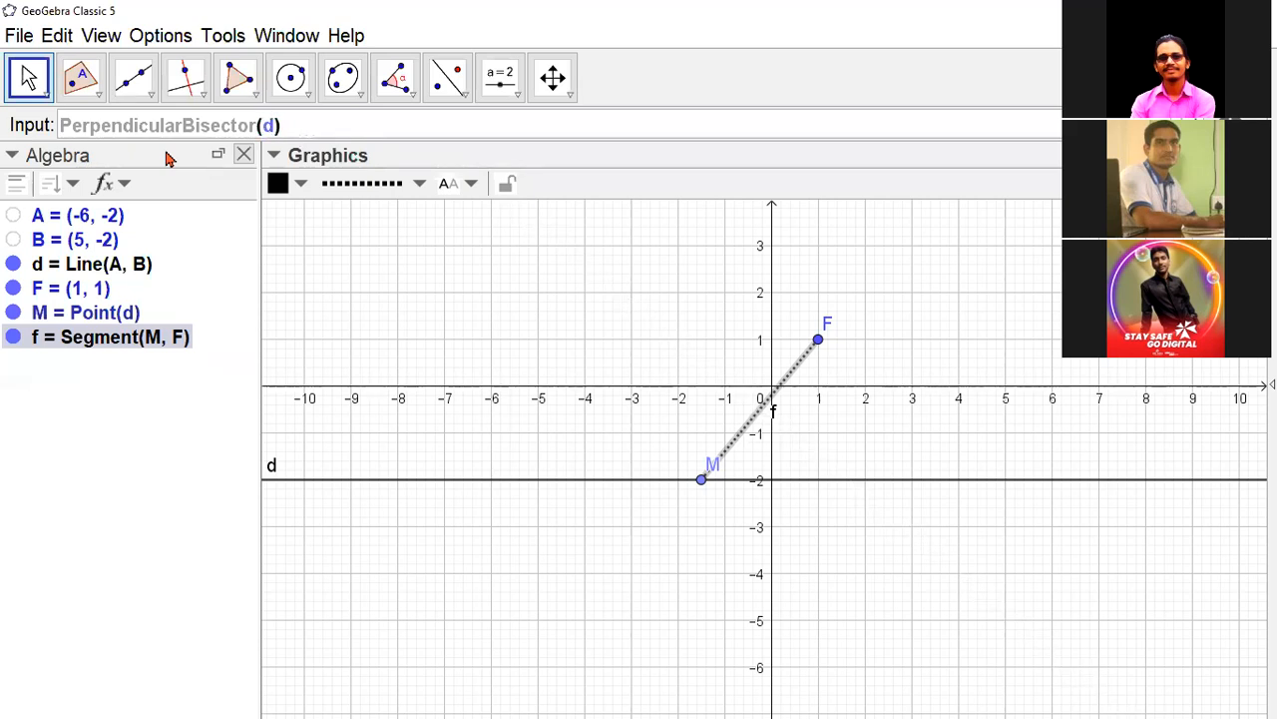
text(f)
key(Return)
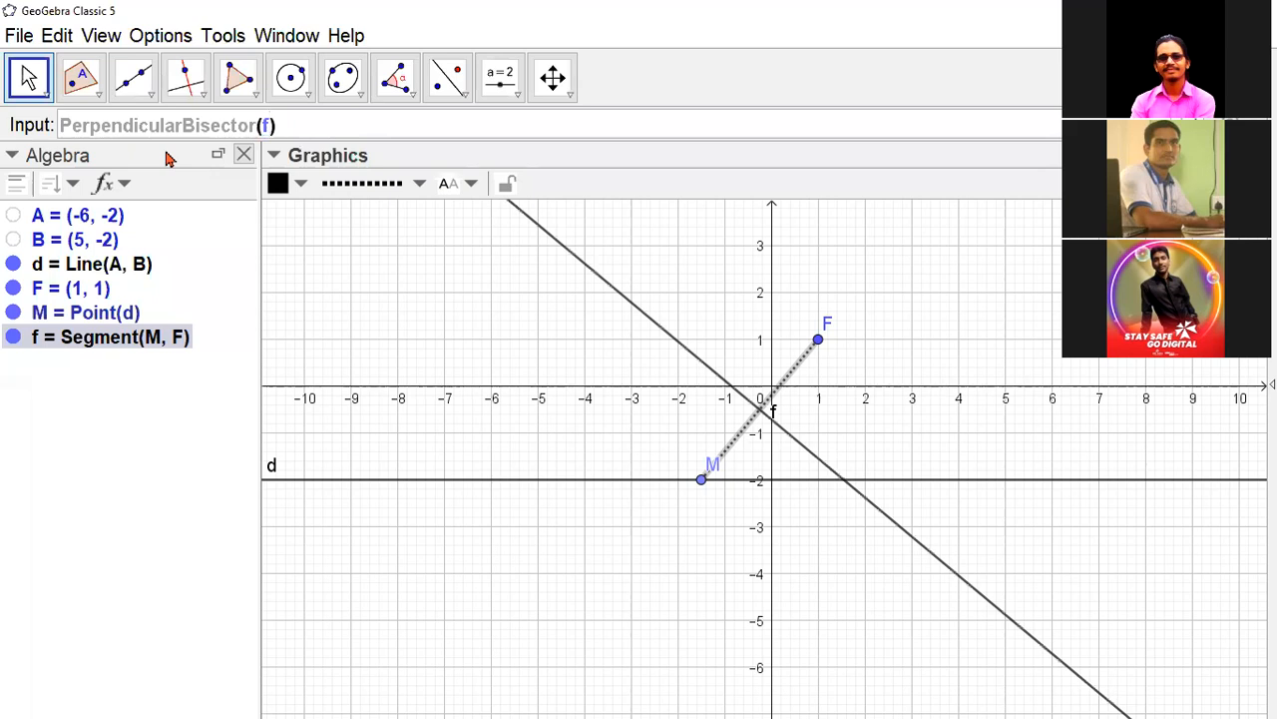
key(Return)
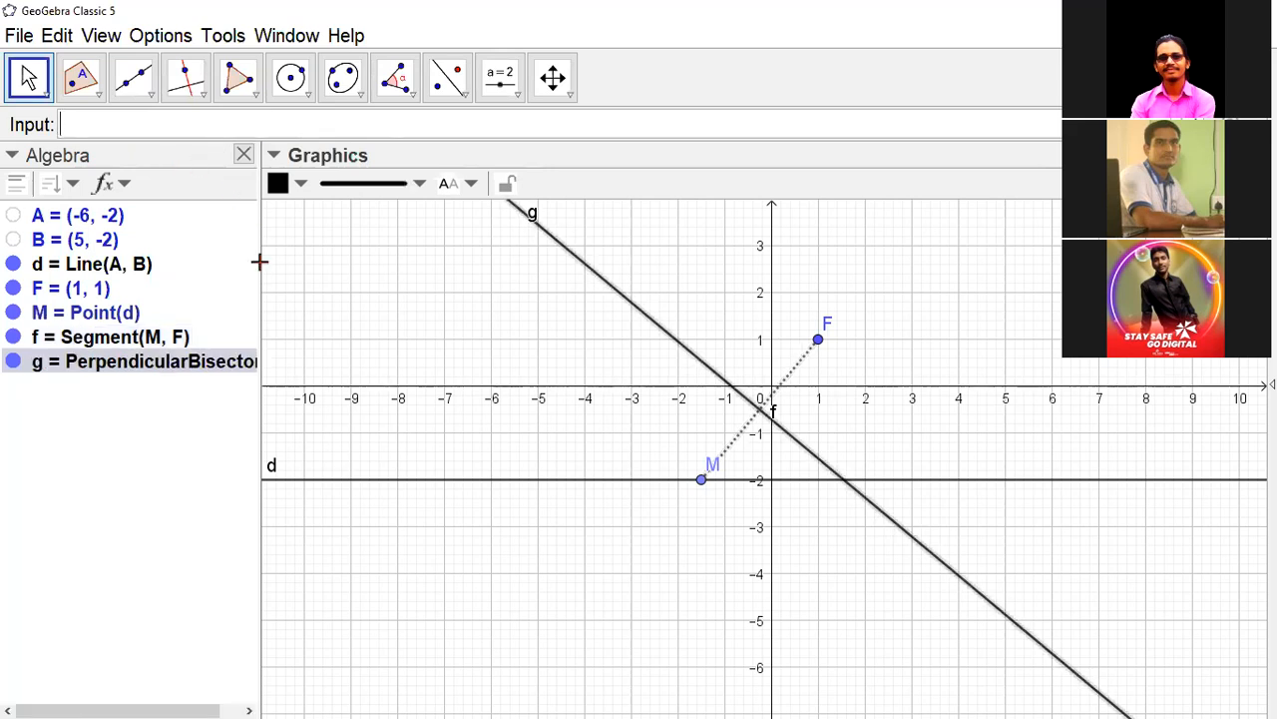
drag(260, 267, 303, 269)
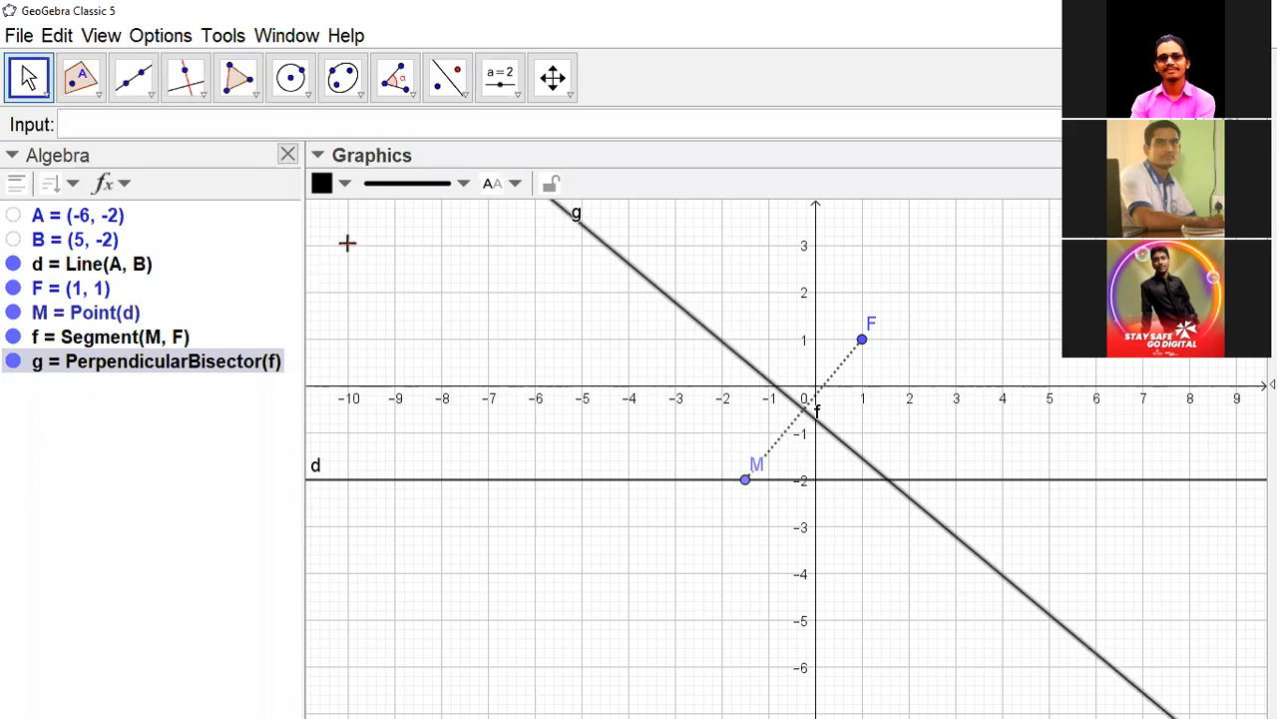
- Construct the line through point M perpendicular to line d with the command PerpendicularLine(M, d)
mouse_move(748, 487)
text(Per)
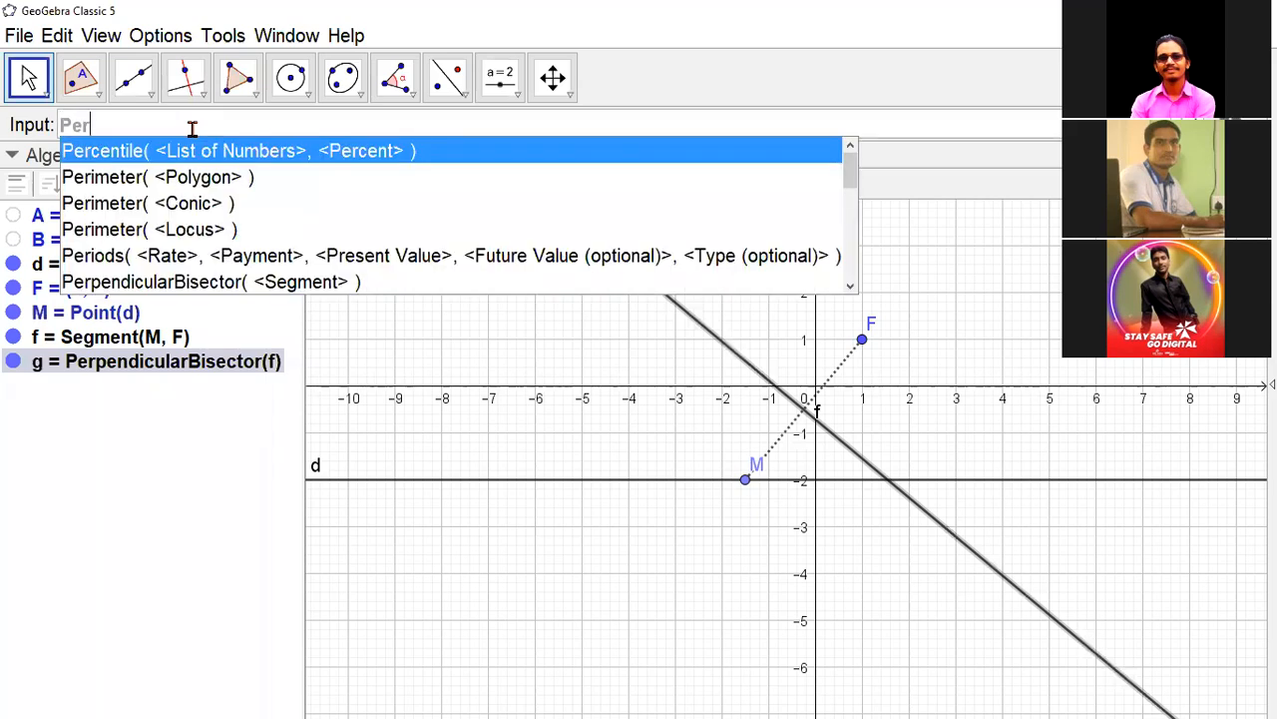
text(pe)
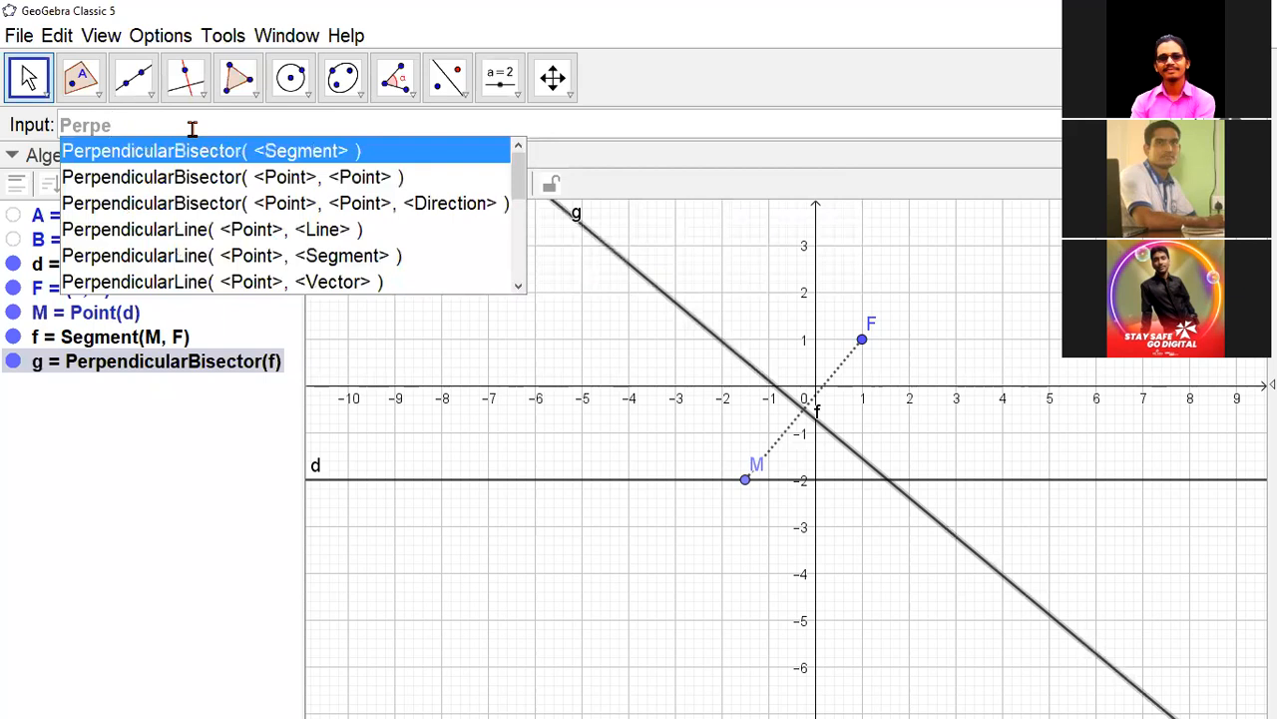
click(211, 230)
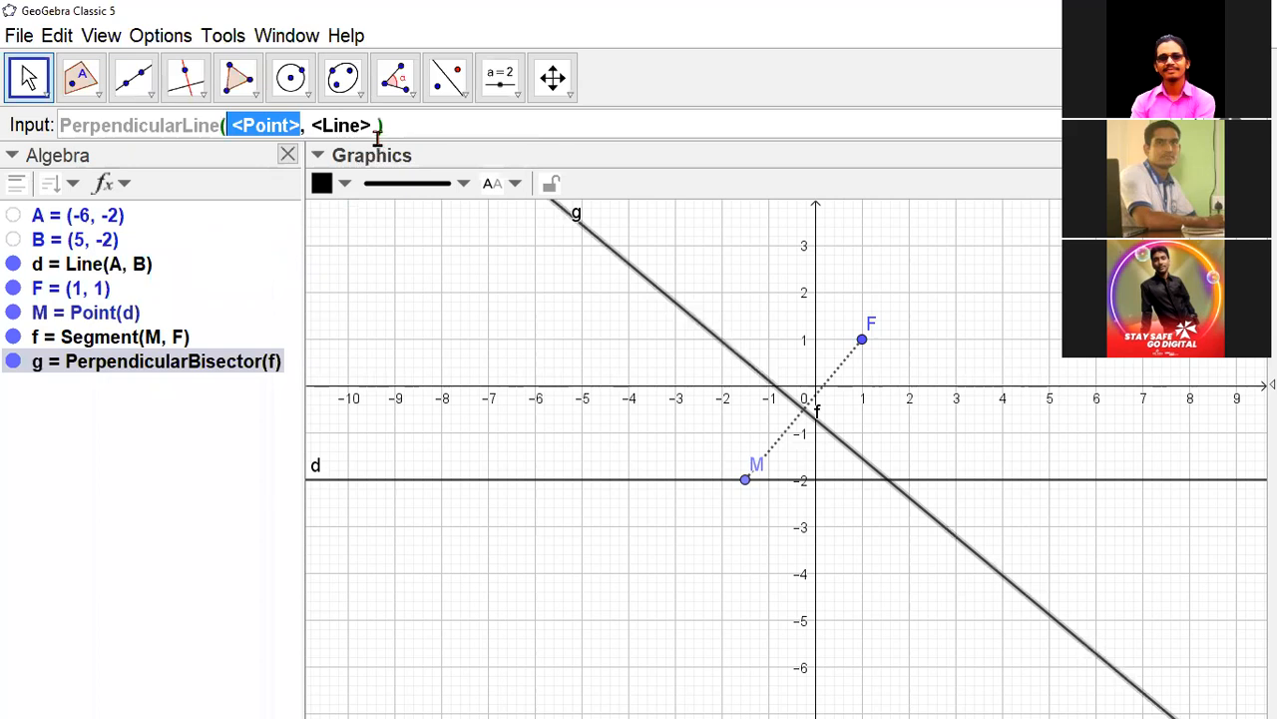
click(392, 122)
key(BackSpace)
key(BackSpace)
key(BackSpace)
key(BackSpace)
key(BackSpace)
key(BackSpace)
key(BackSpace)
key(BackSpace)
key(BackSpace)
key(BackSpace)
key(BackSpace)
key(BackSpace)
key(BackSpace)
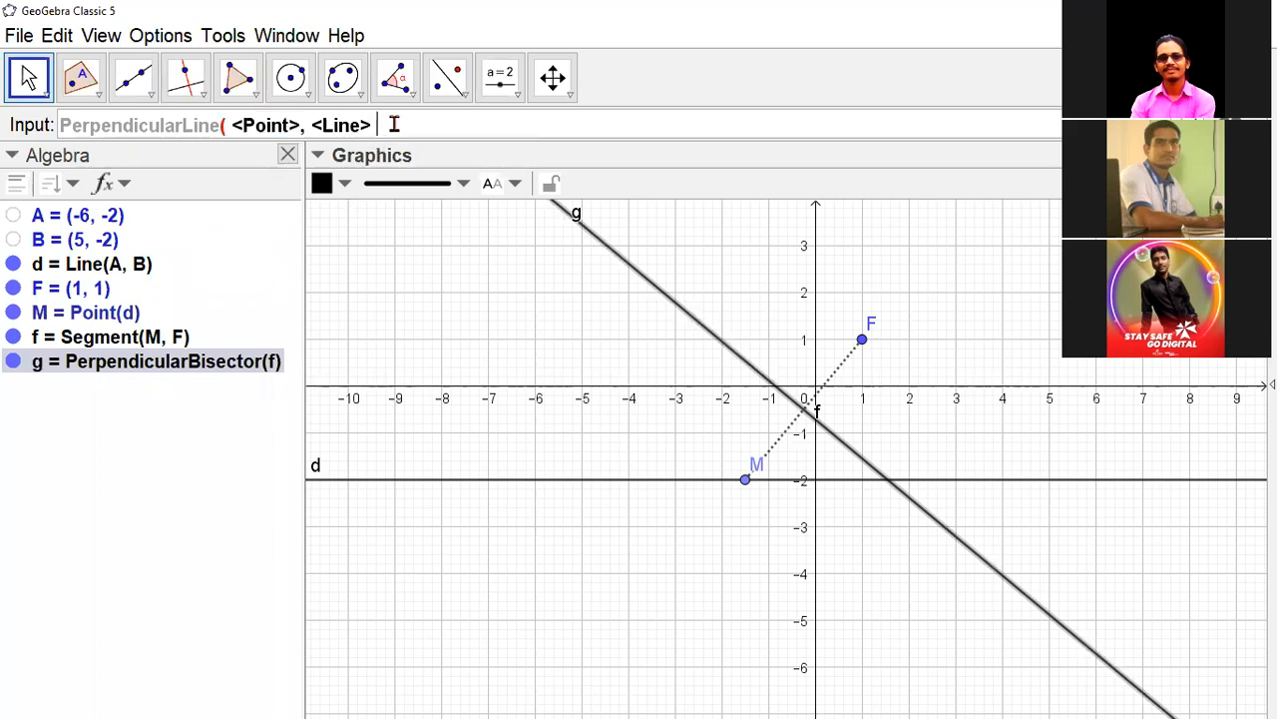
key(BackSpace)
key(BackSpace)
key(BackSpace)
key(BackSpace)
key(BackSpace)
key(BackSpace)
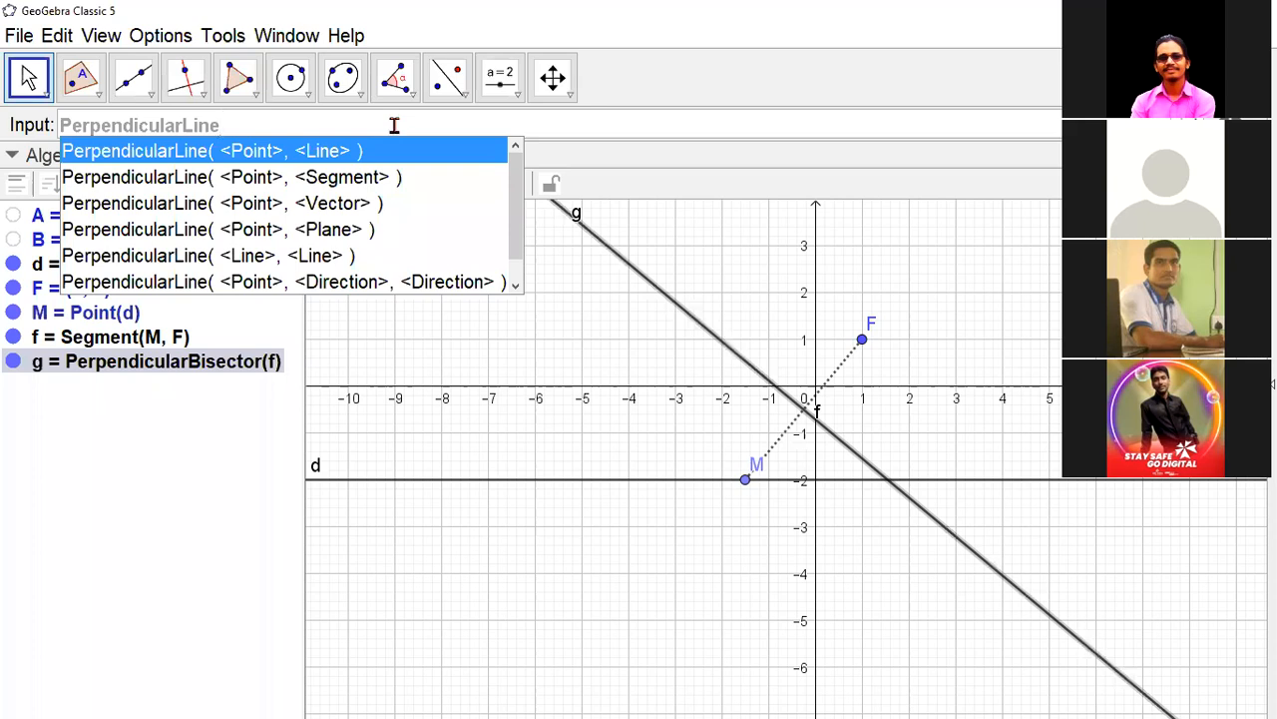
click(389, 151)
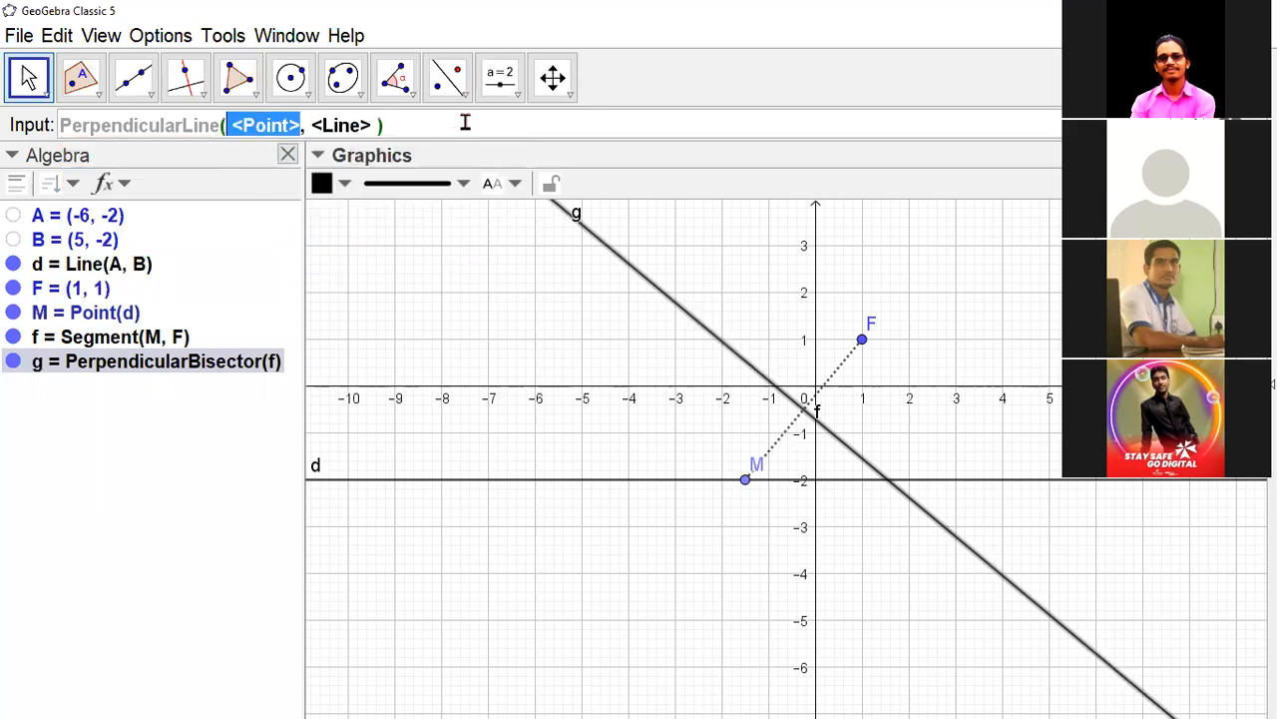
text(M)
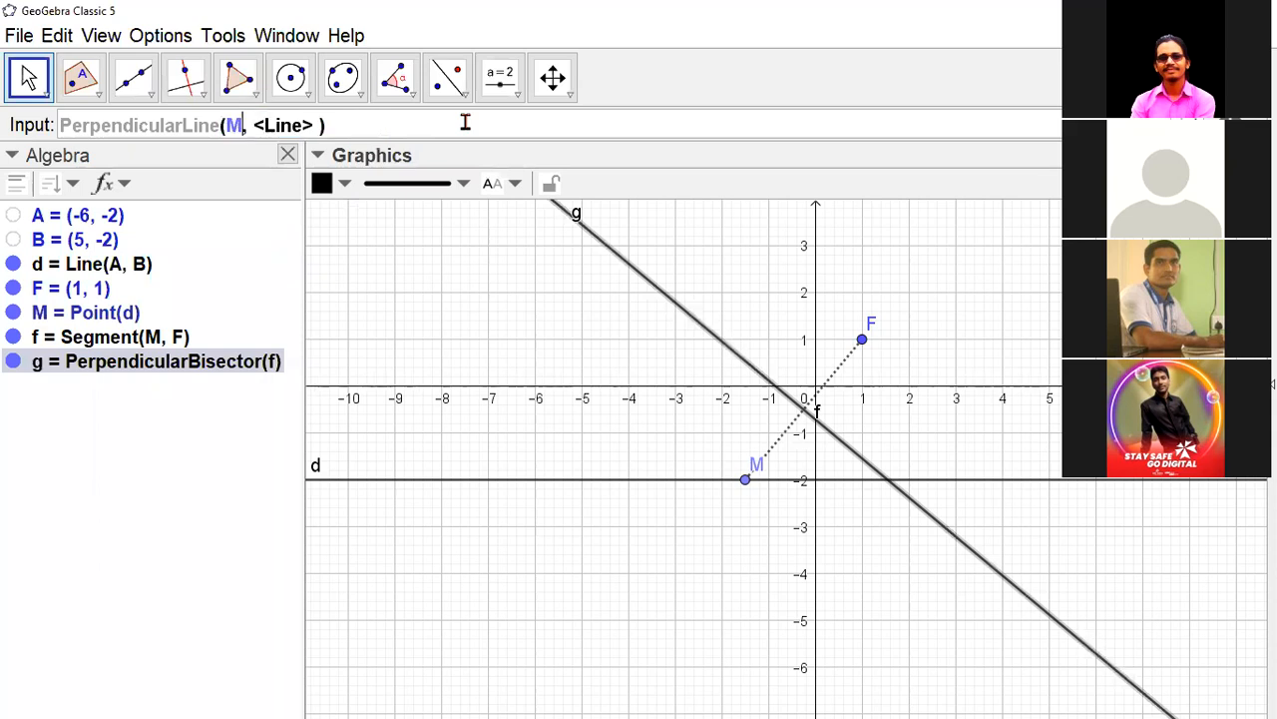
key(Tab)
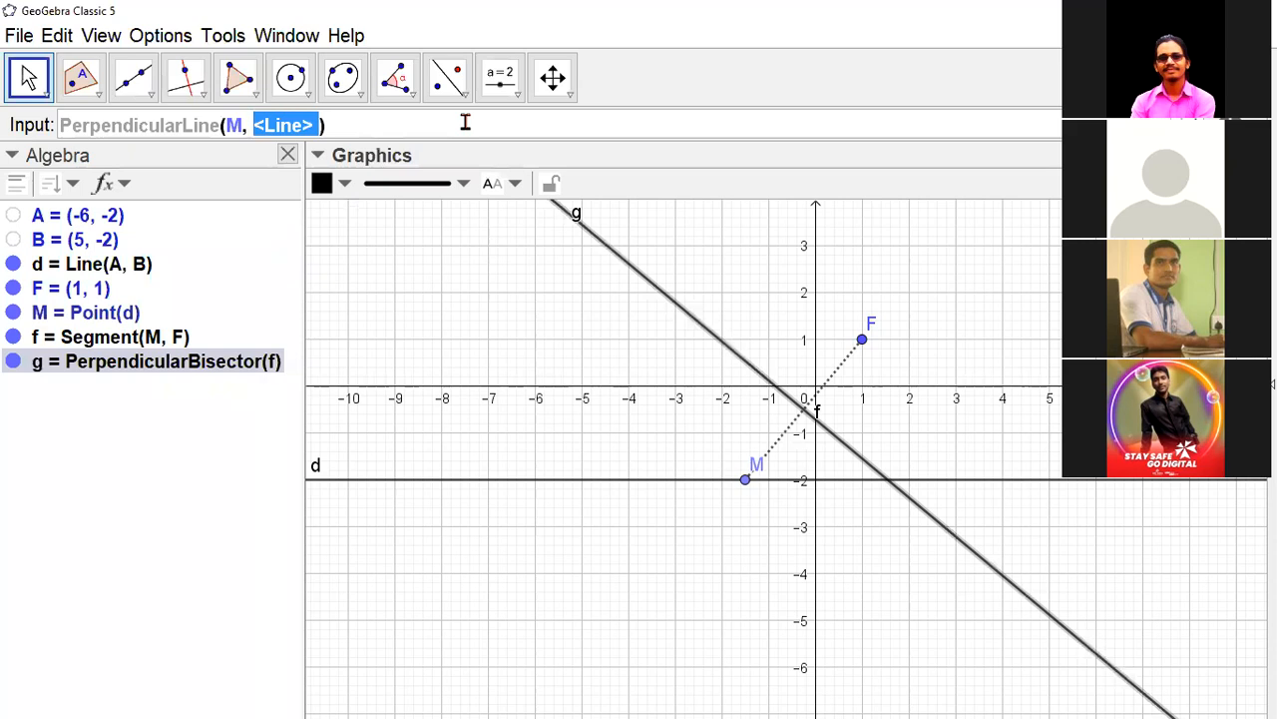
text(d)
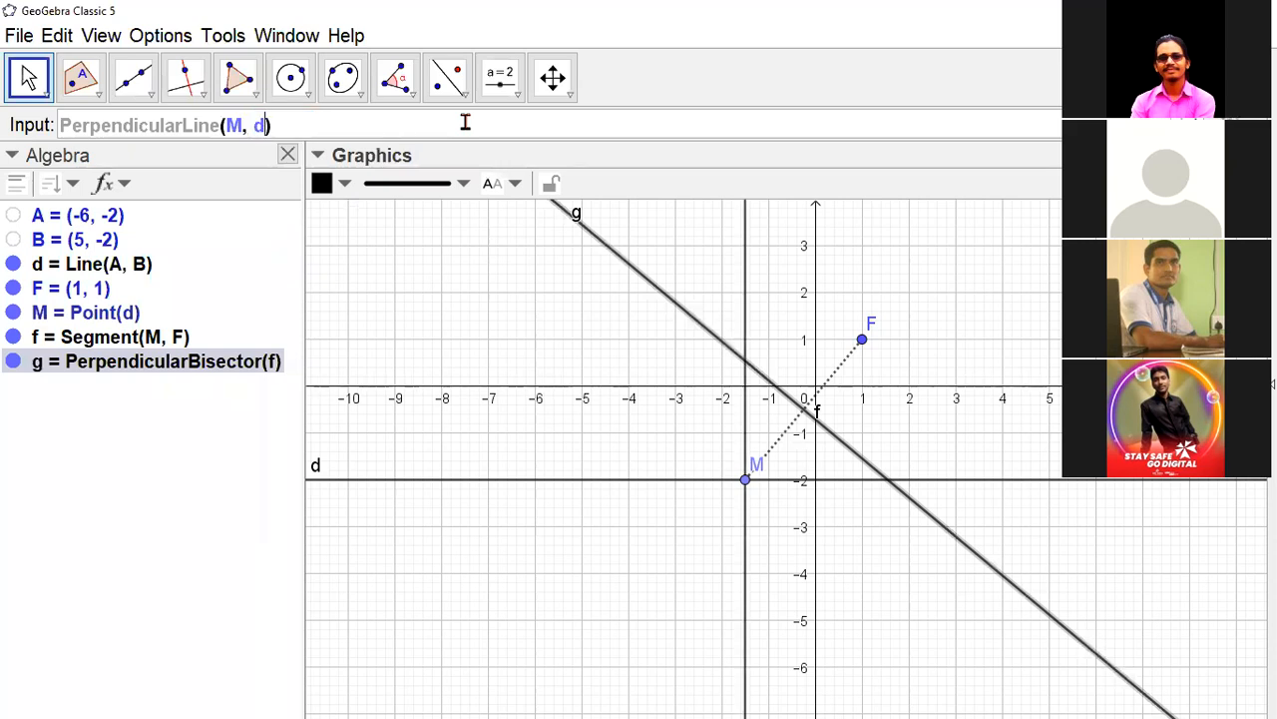
key(Return)
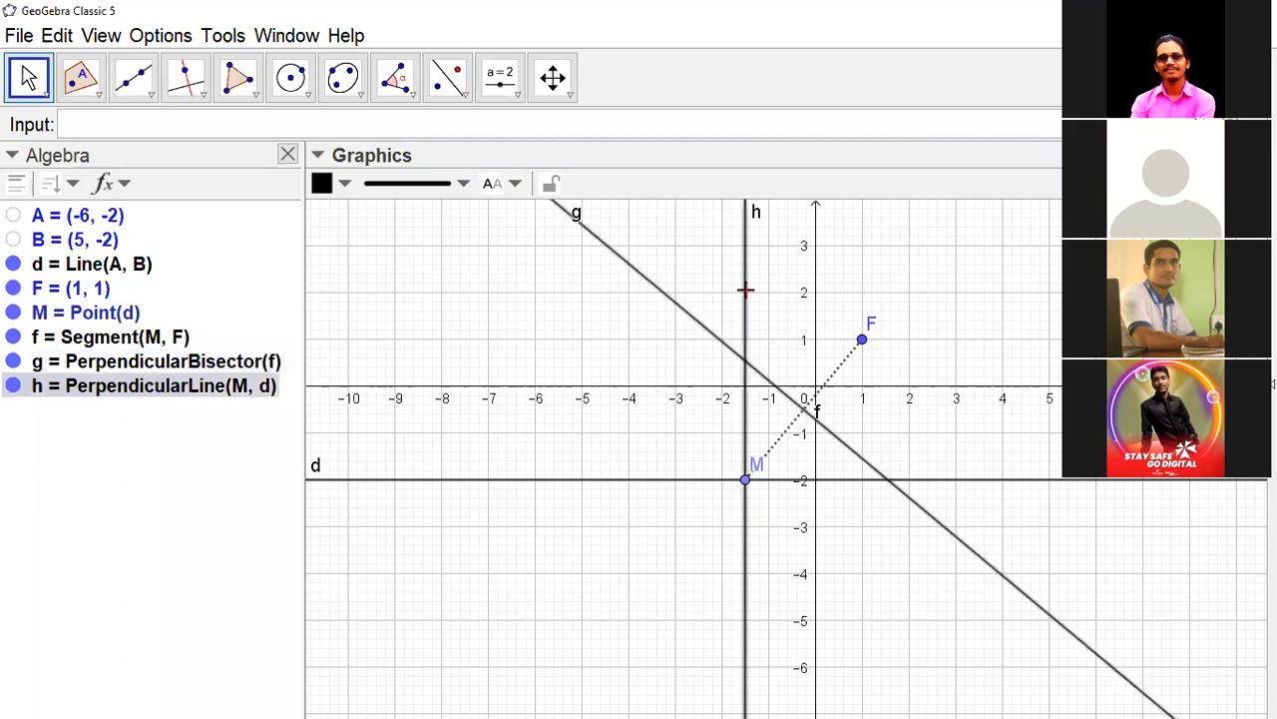
- Change the line style of perpendicular bisector g and perpendicular line h to dotted
ctrl+click(689, 315)
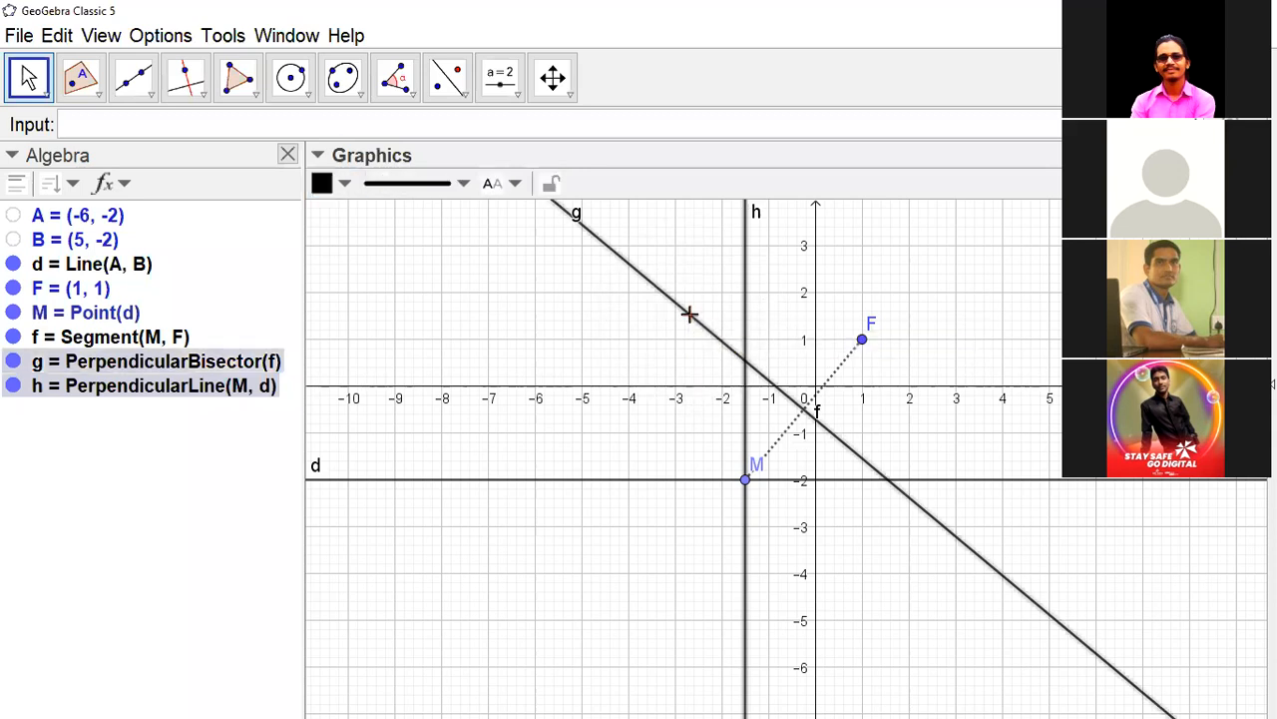
click(464, 190)
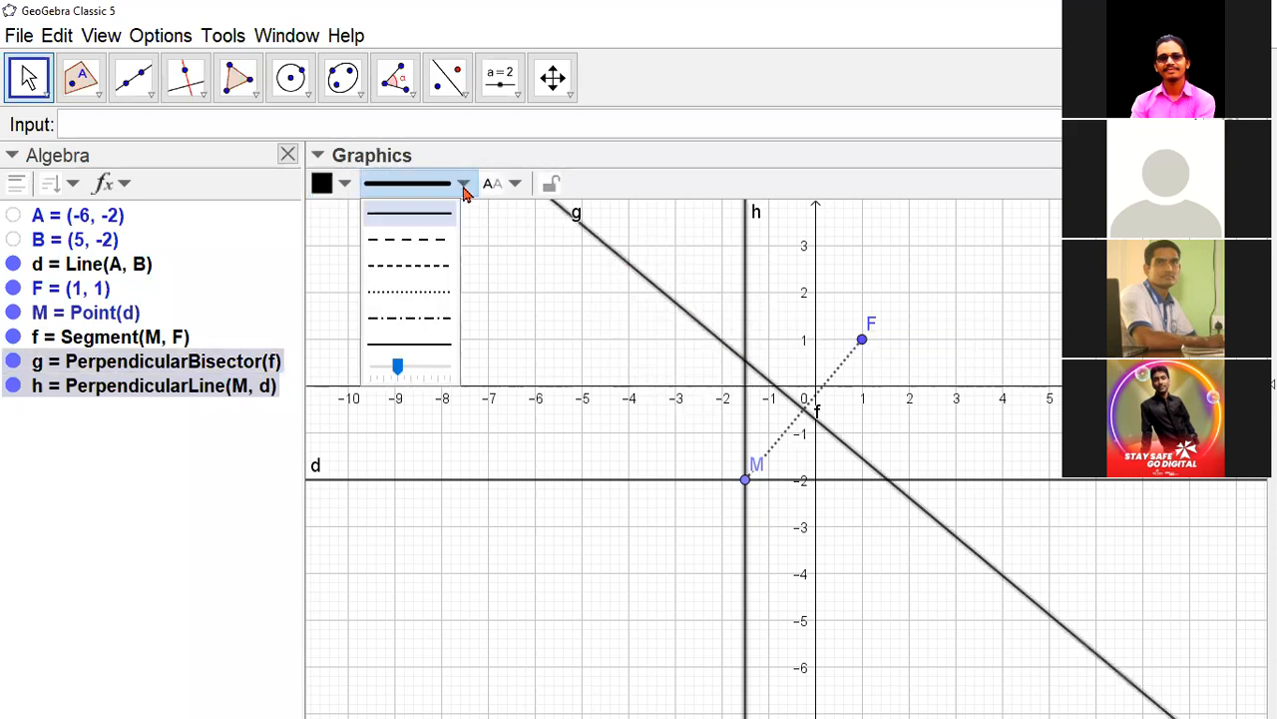
click(433, 292)
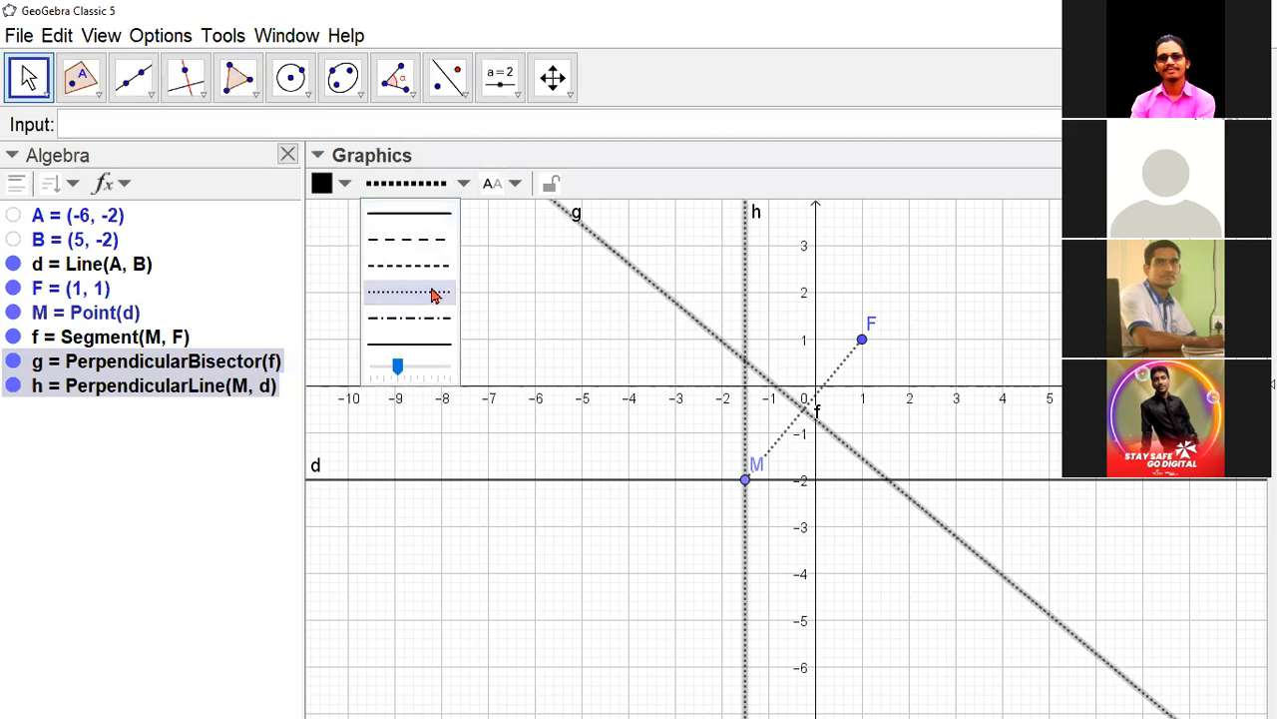
click(638, 536)
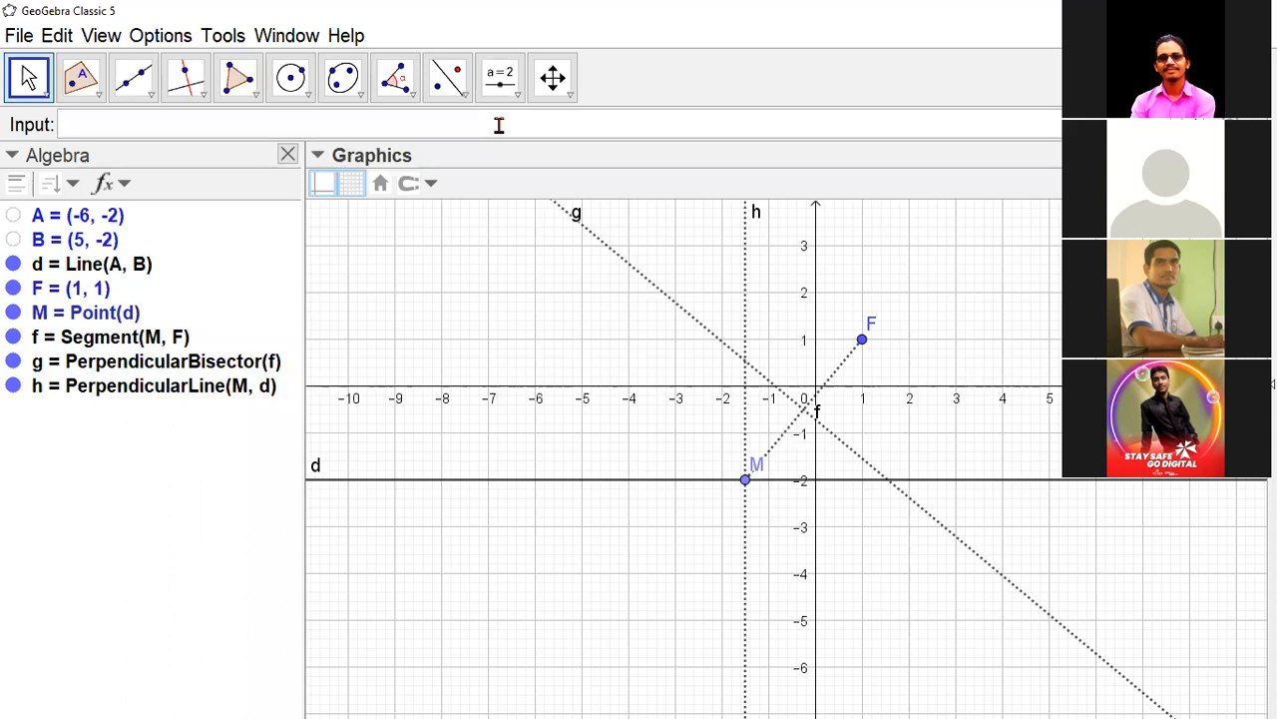
- Create point P where lines g and h meet with the command P=Intersect(g, h)
text(P=)
text(Inte)
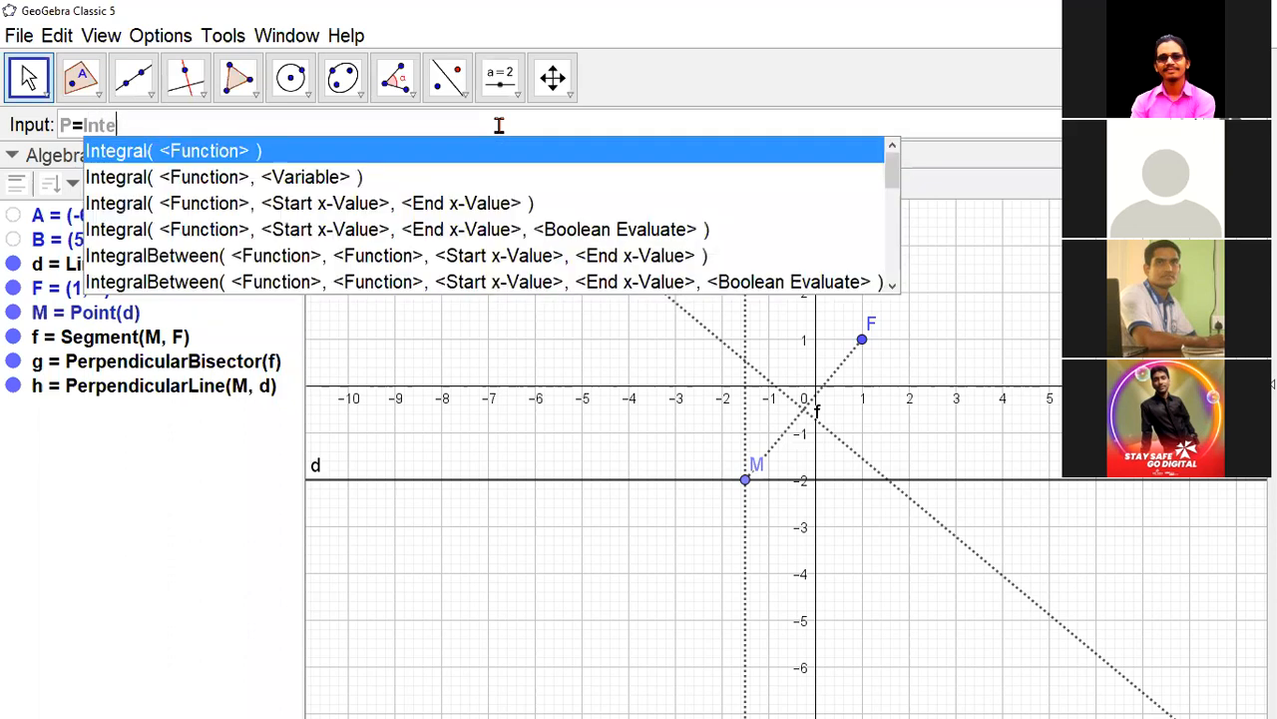
text(r)
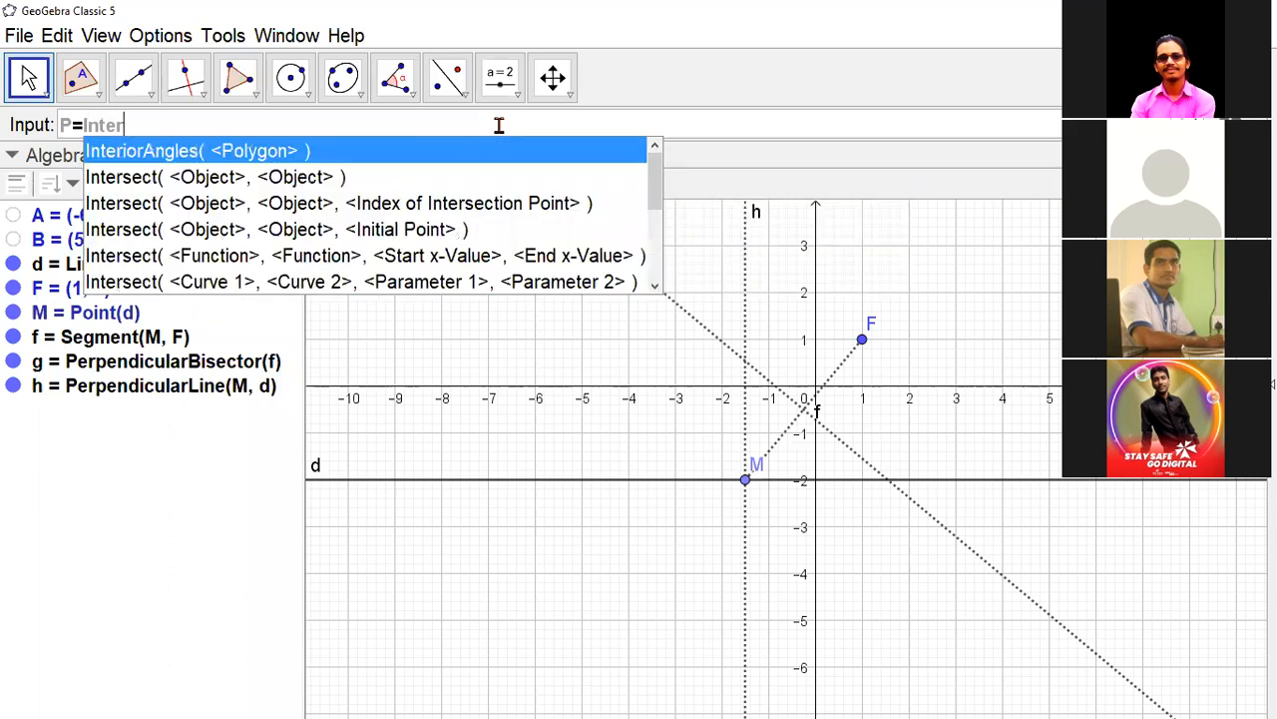
text(sect)
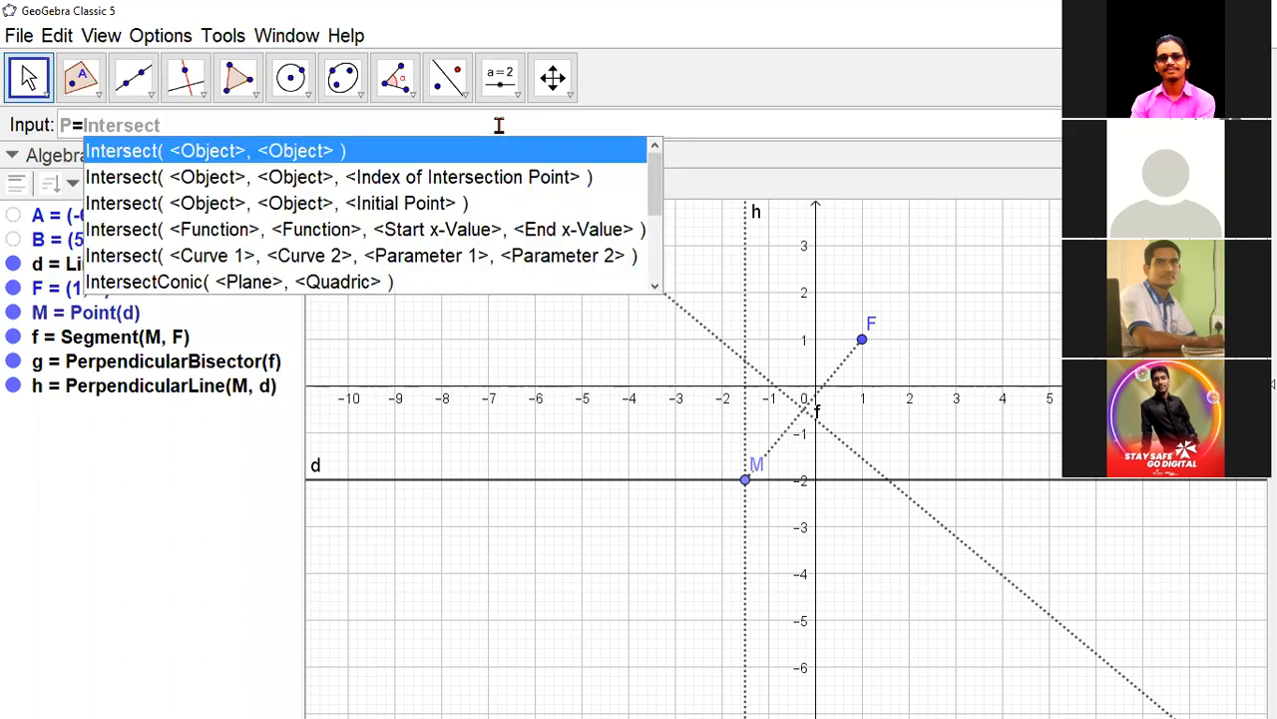
key(Return)
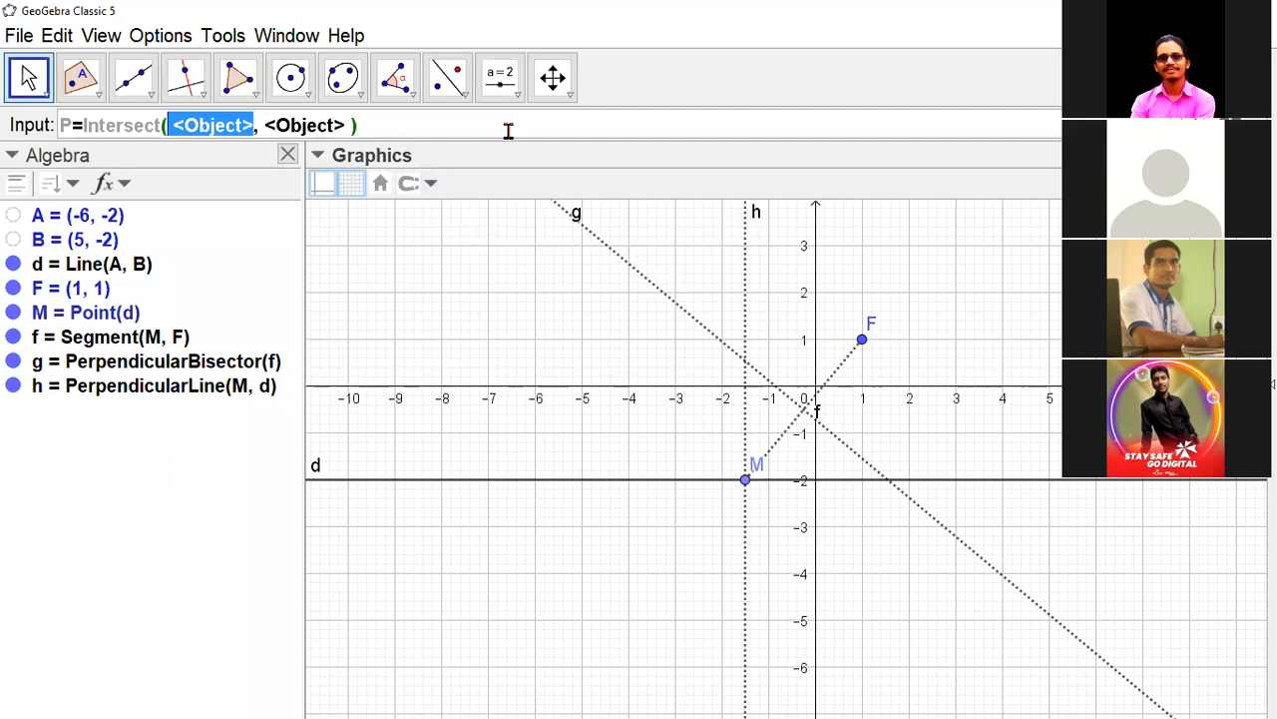
text(g)
key(Tab)
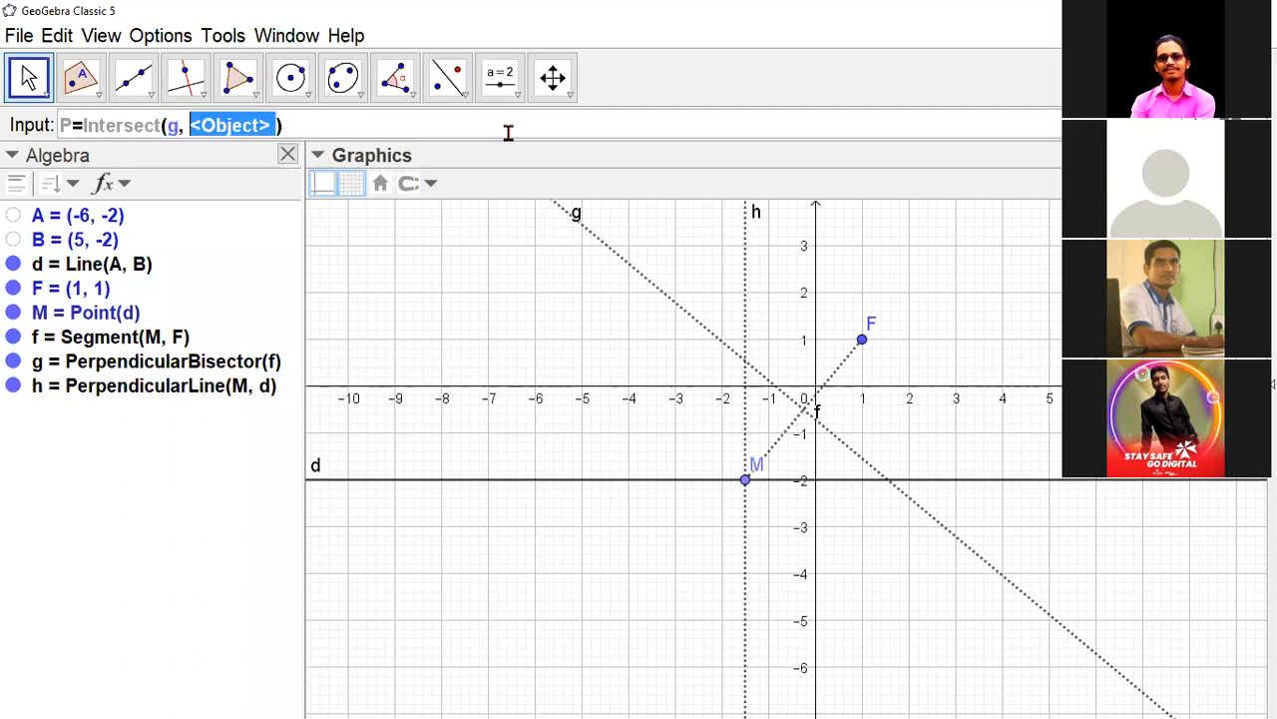
text(h)
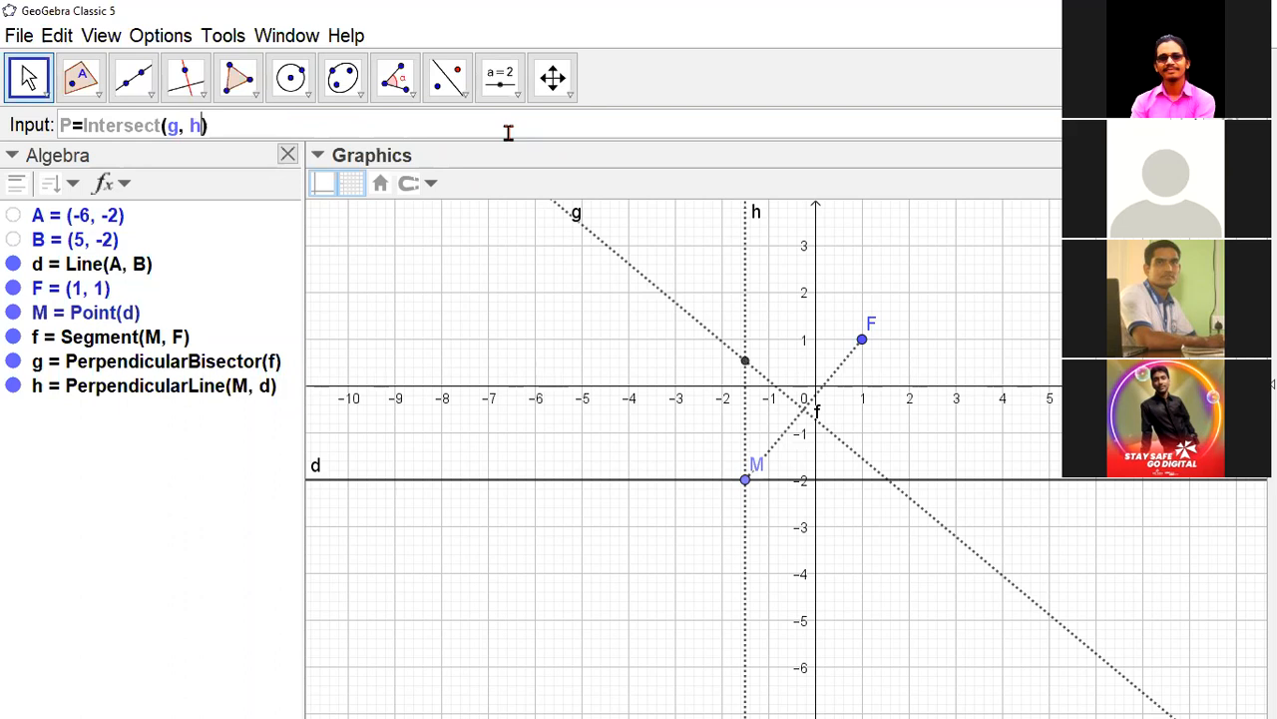
key(Return)
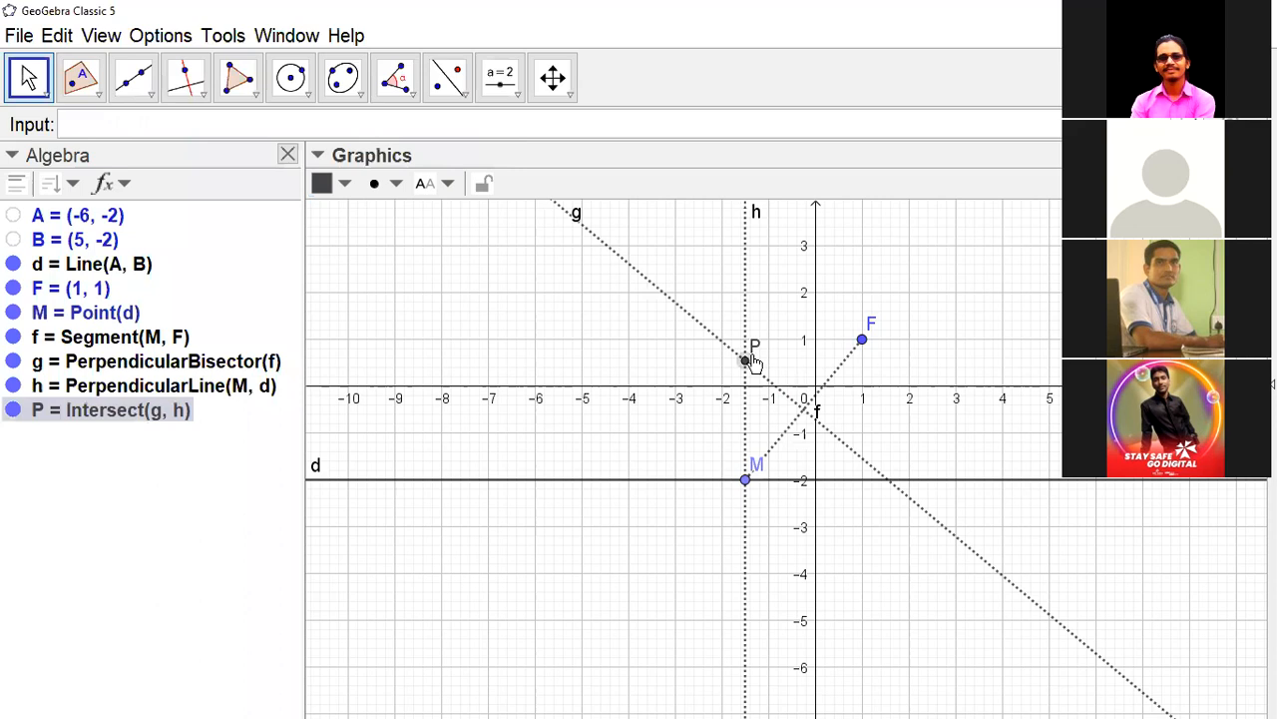
click(98, 90)
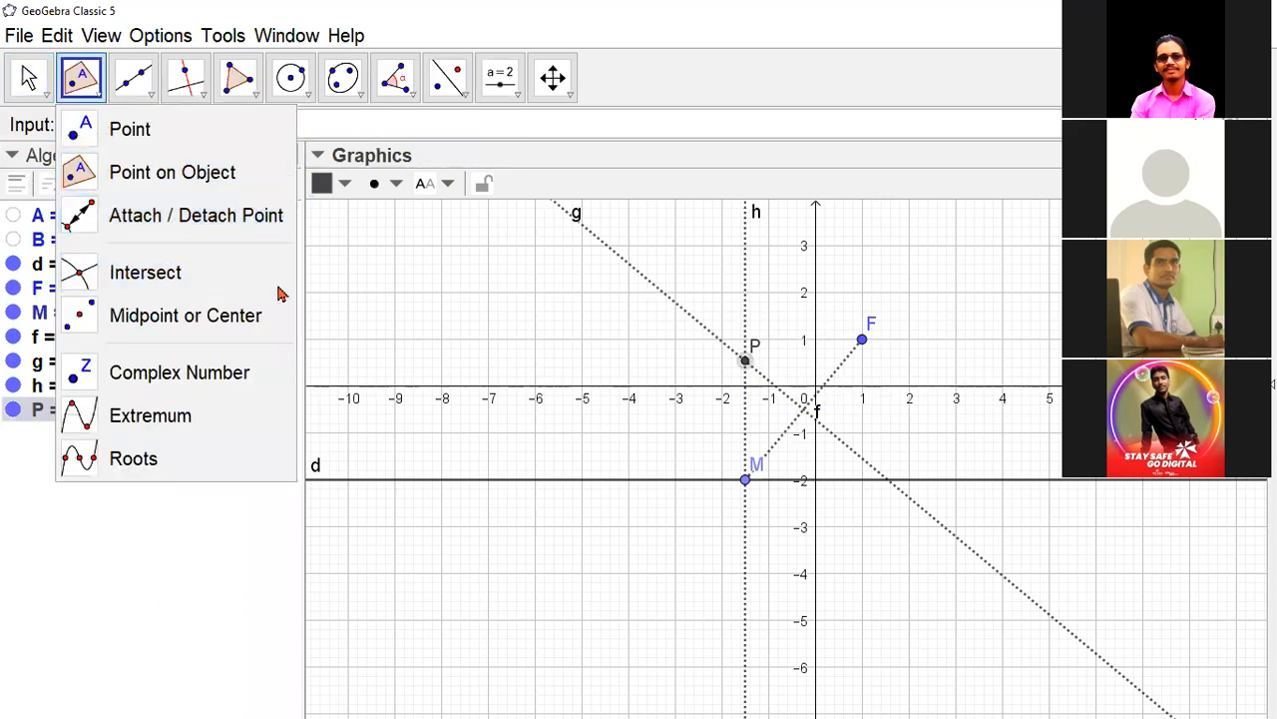
click(440, 272)
click(441, 272)
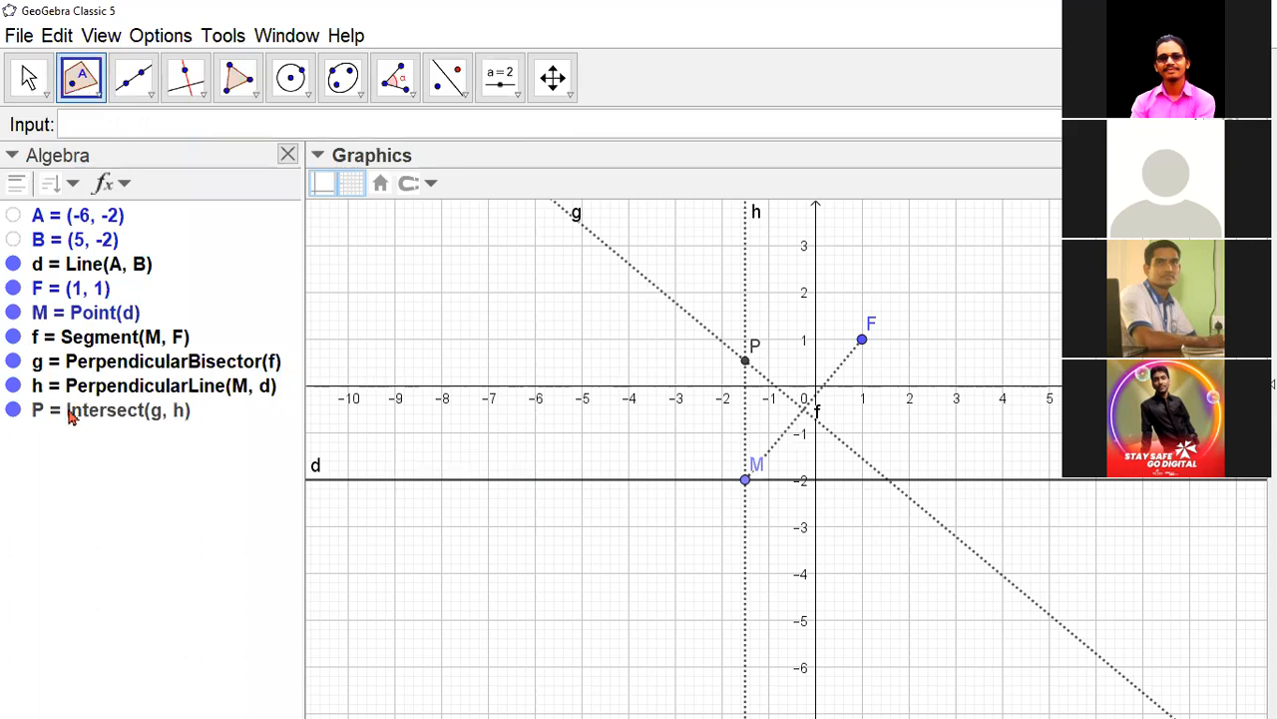
- Hide segment f, perpendicular bisector g and perpendicular line h in the drawing
click(13, 339)
click(12, 362)
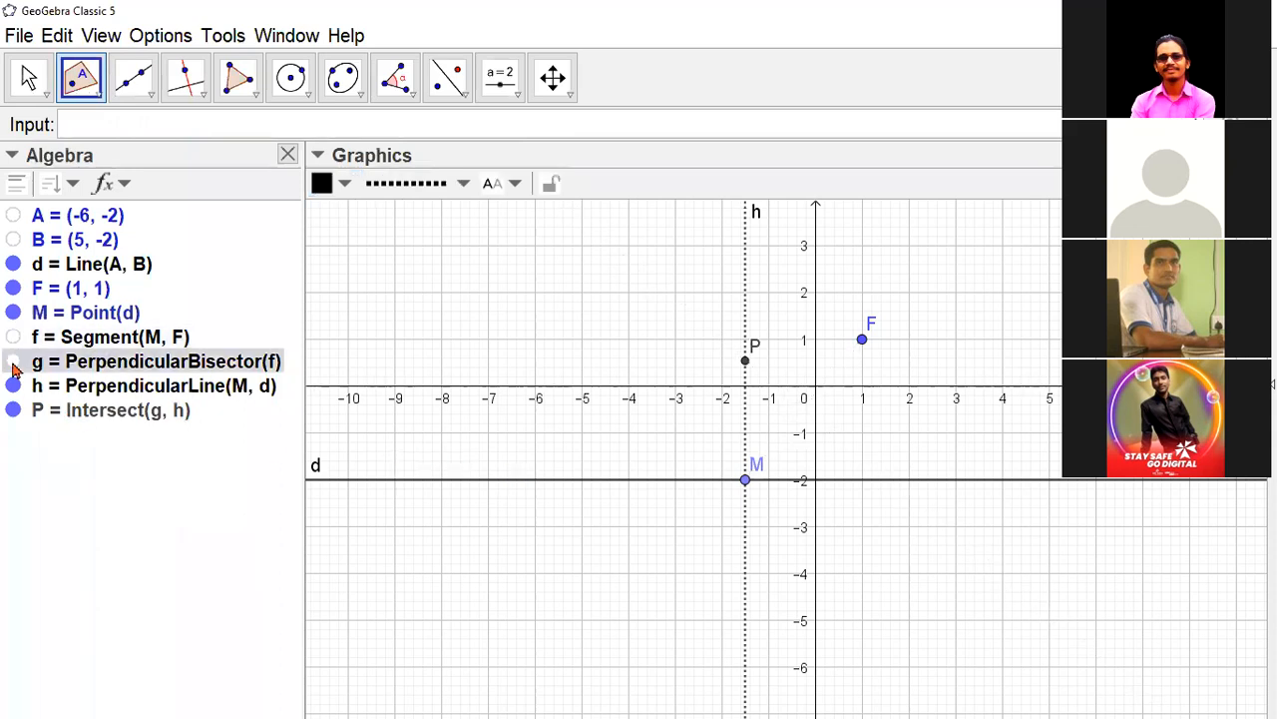
click(13, 387)
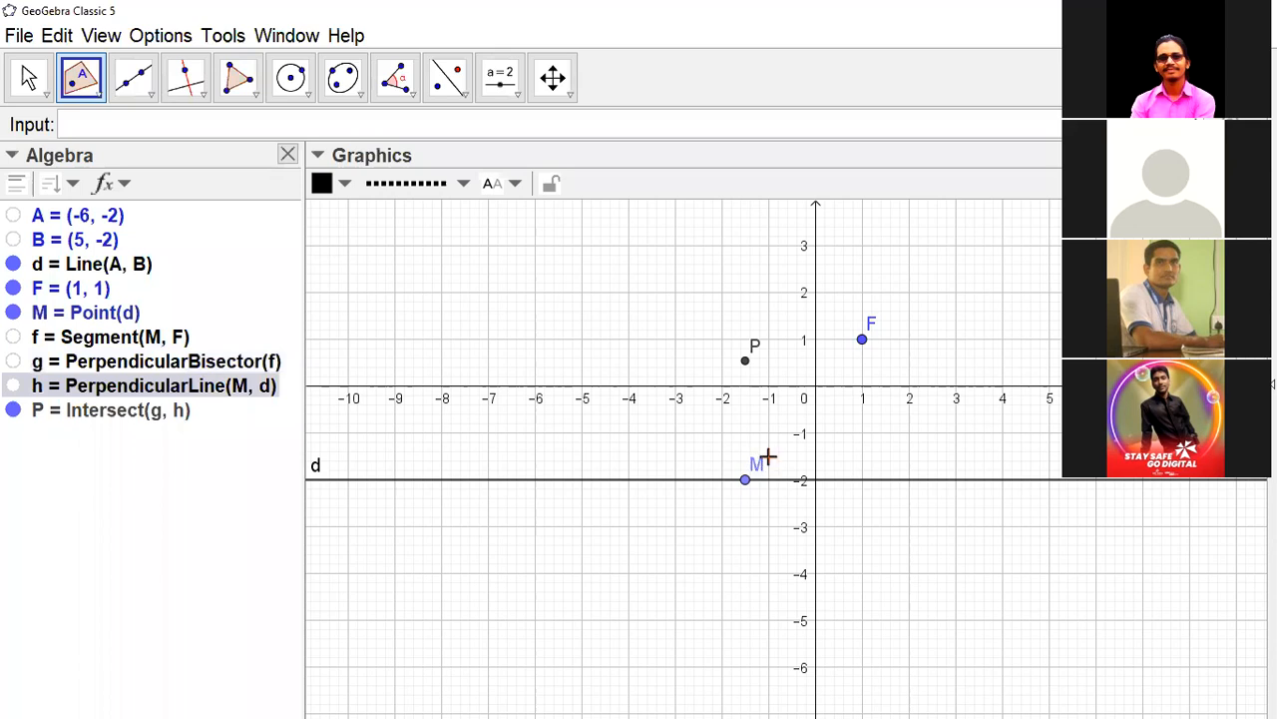
- Slide point M along line d to about x = -2.9 to see how point P moves relative to F
drag(746, 481, 728, 513)
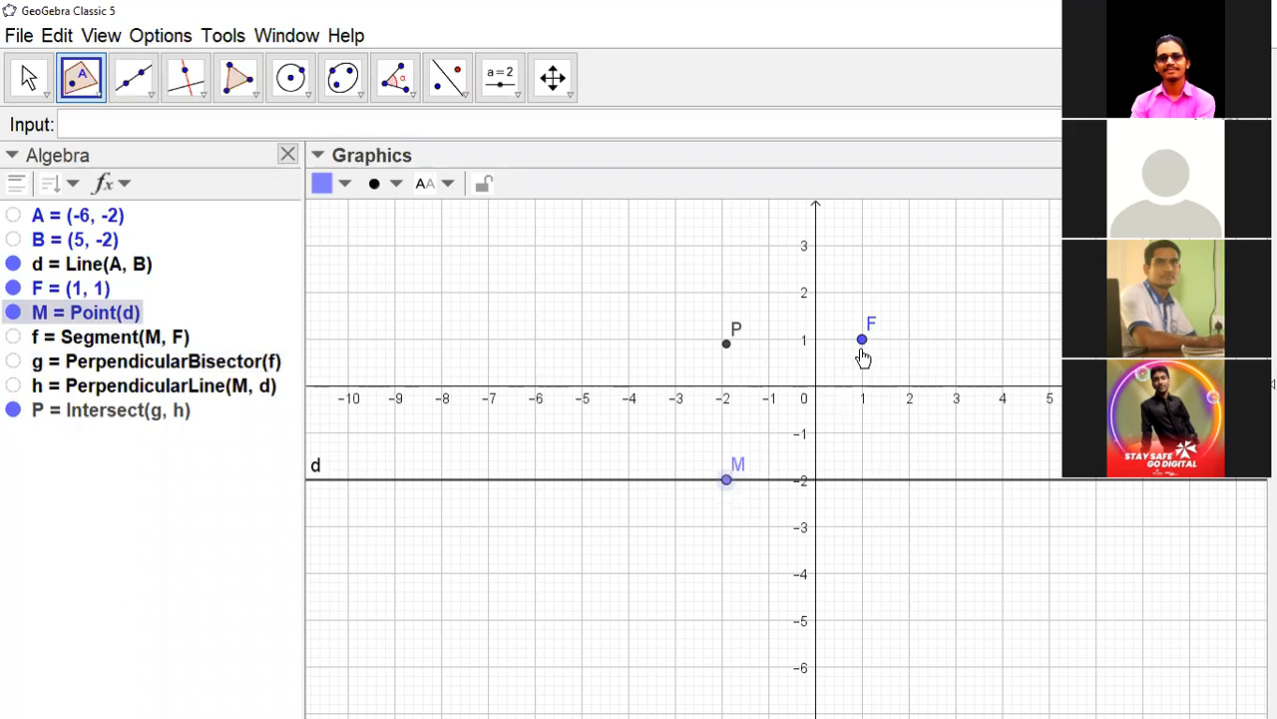
mouse_move(863, 347)
mouse_down()
mouse_move(858, 386)
mouse_move(881, 329)
mouse_move(868, 346)
mouse_up()
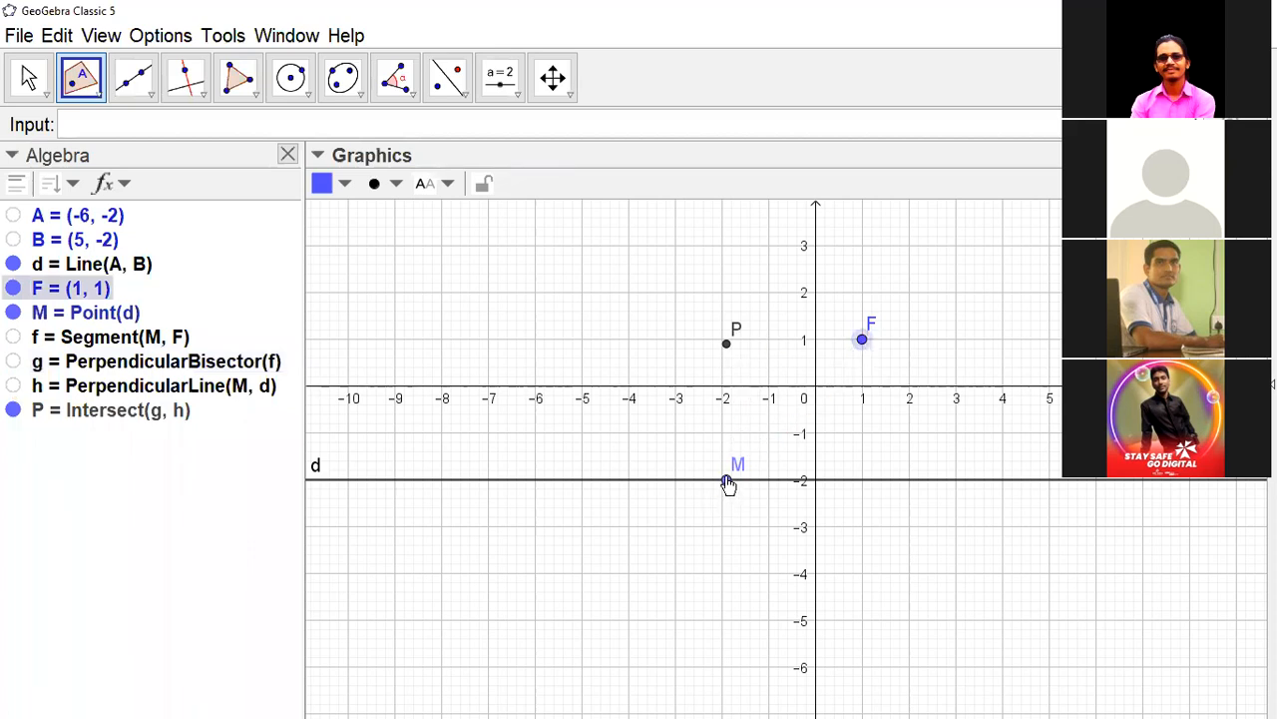
drag(720, 486, 681, 480)
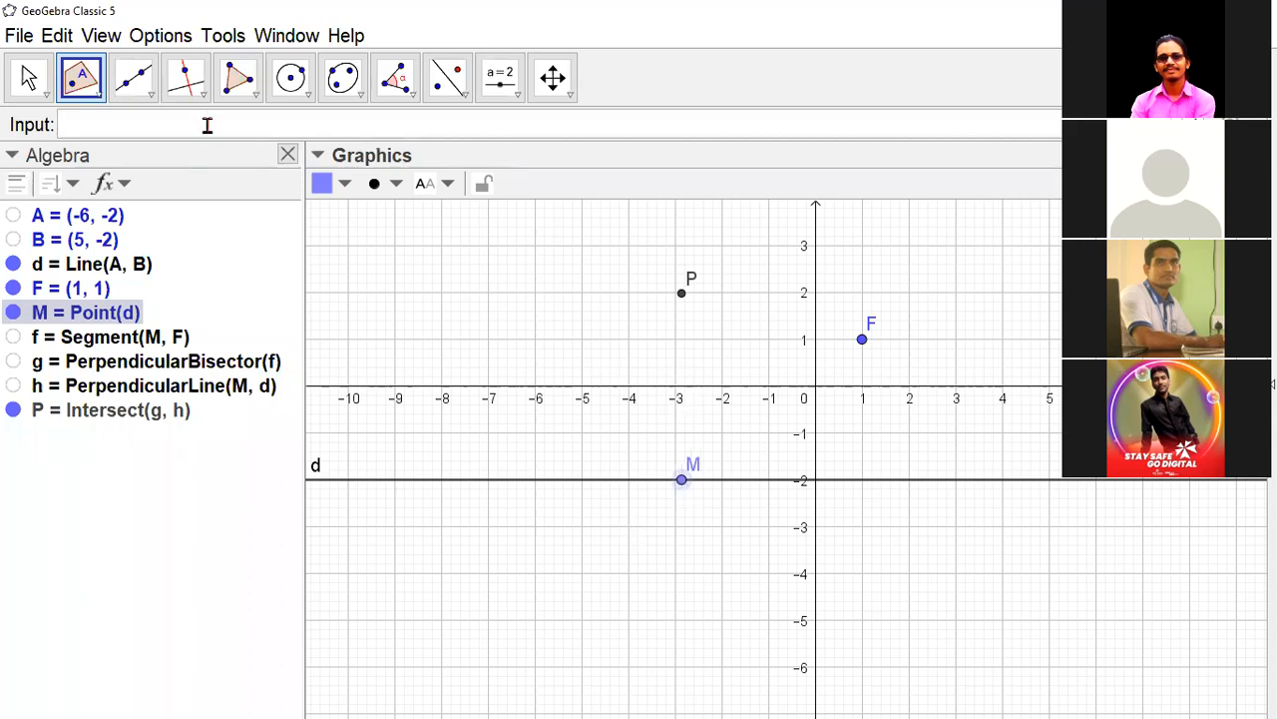
- Create the segment between points M and P with the command Segment(M, P)
text(Seg)
key(Return)
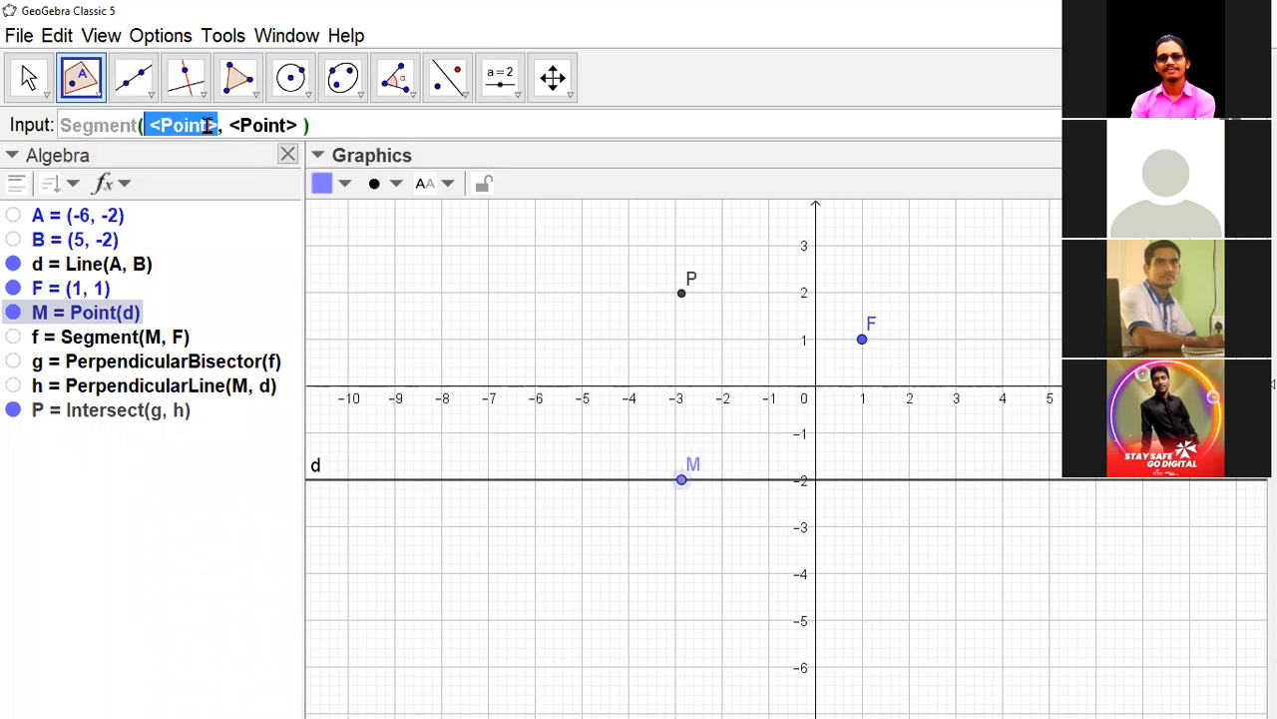
text(M)
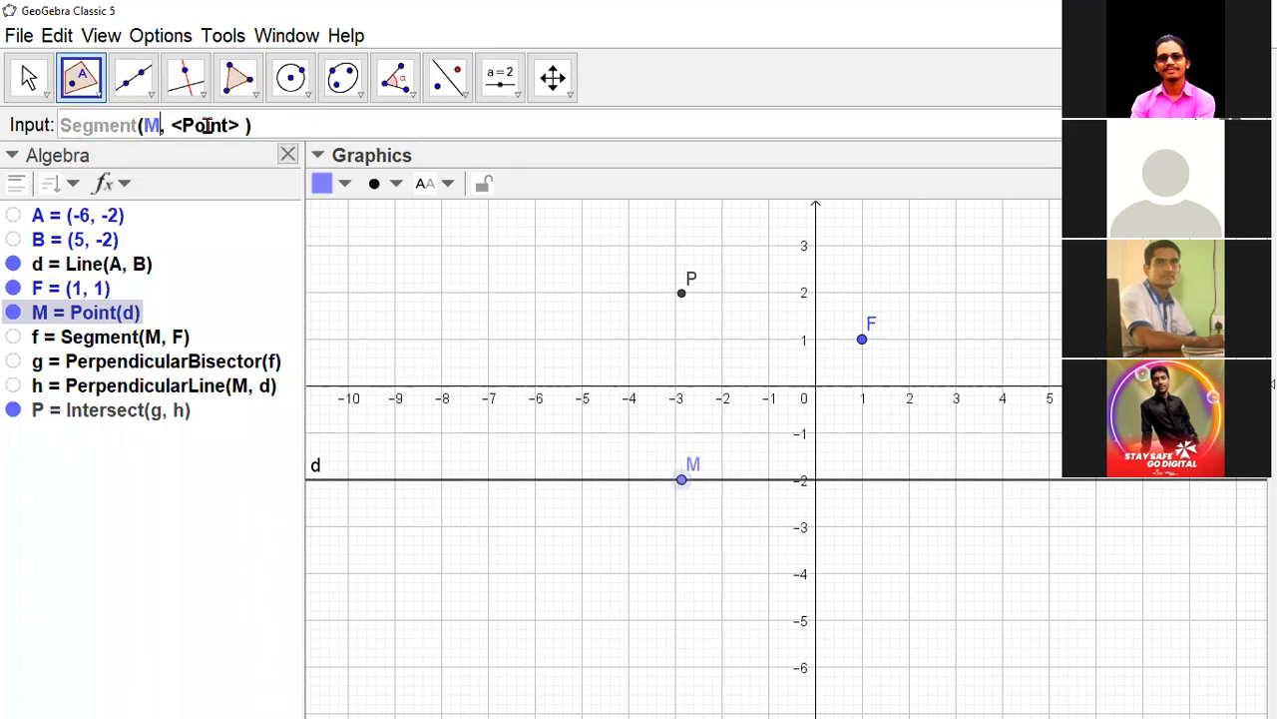
key(Tab)
text(P)
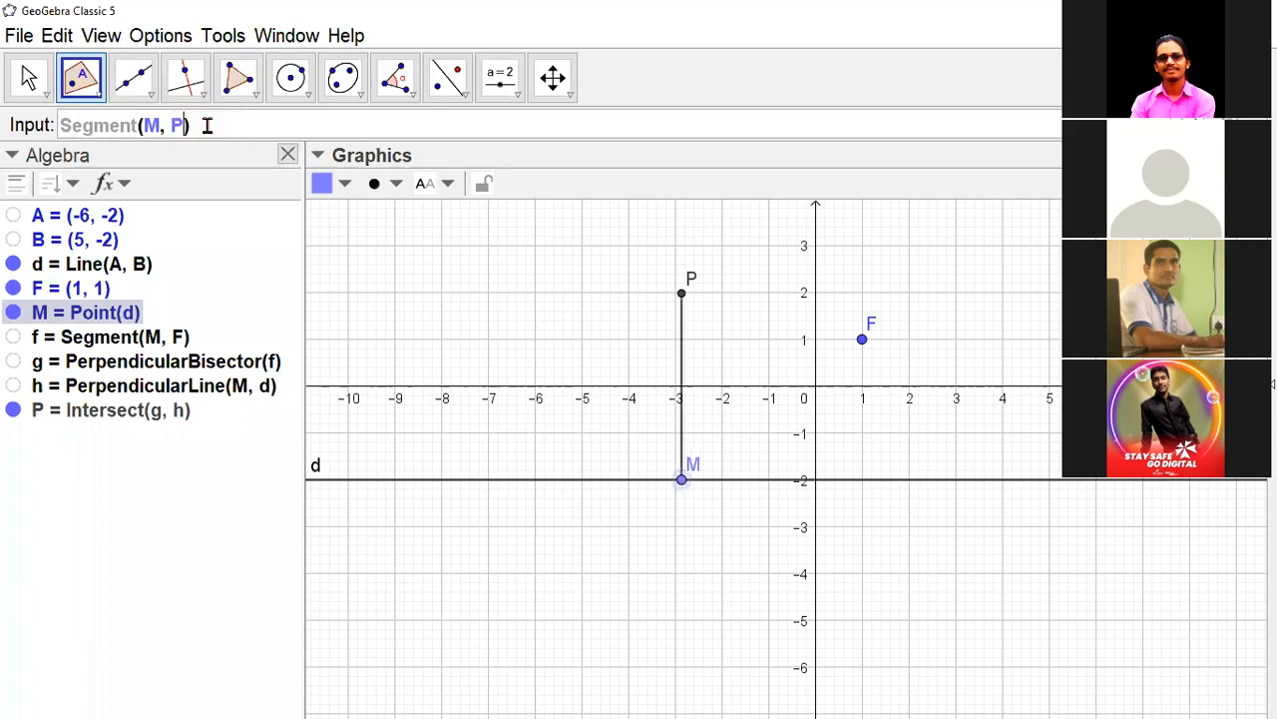
key(Return)
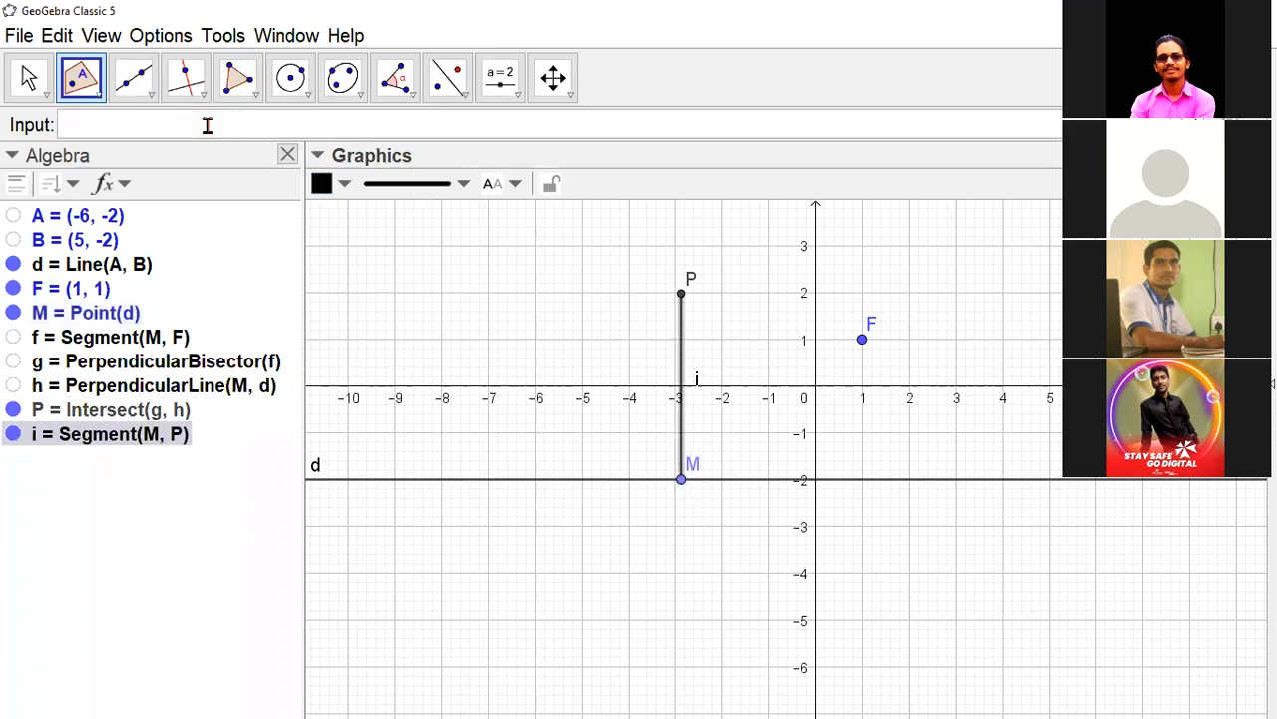
- Create the segment between points F and P with the command Segment(F, P)
text(Seg)
key(Return)
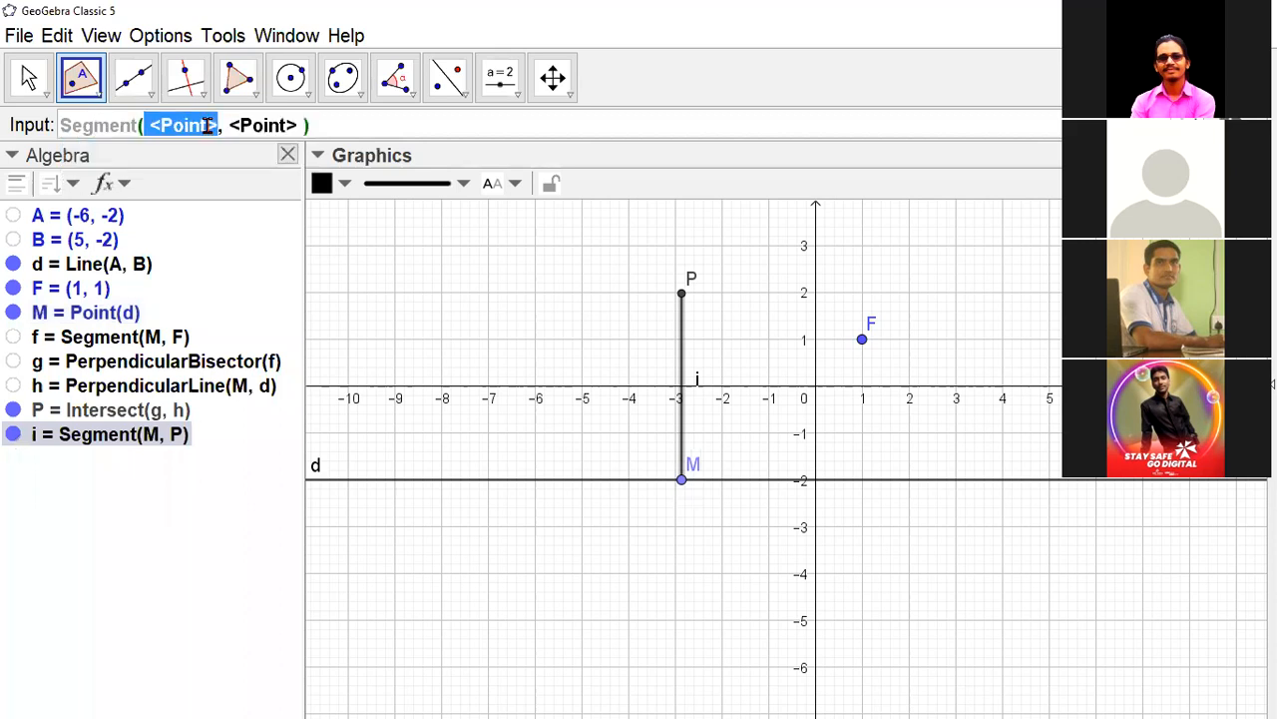
text(F)
click(206, 125)
text(P)
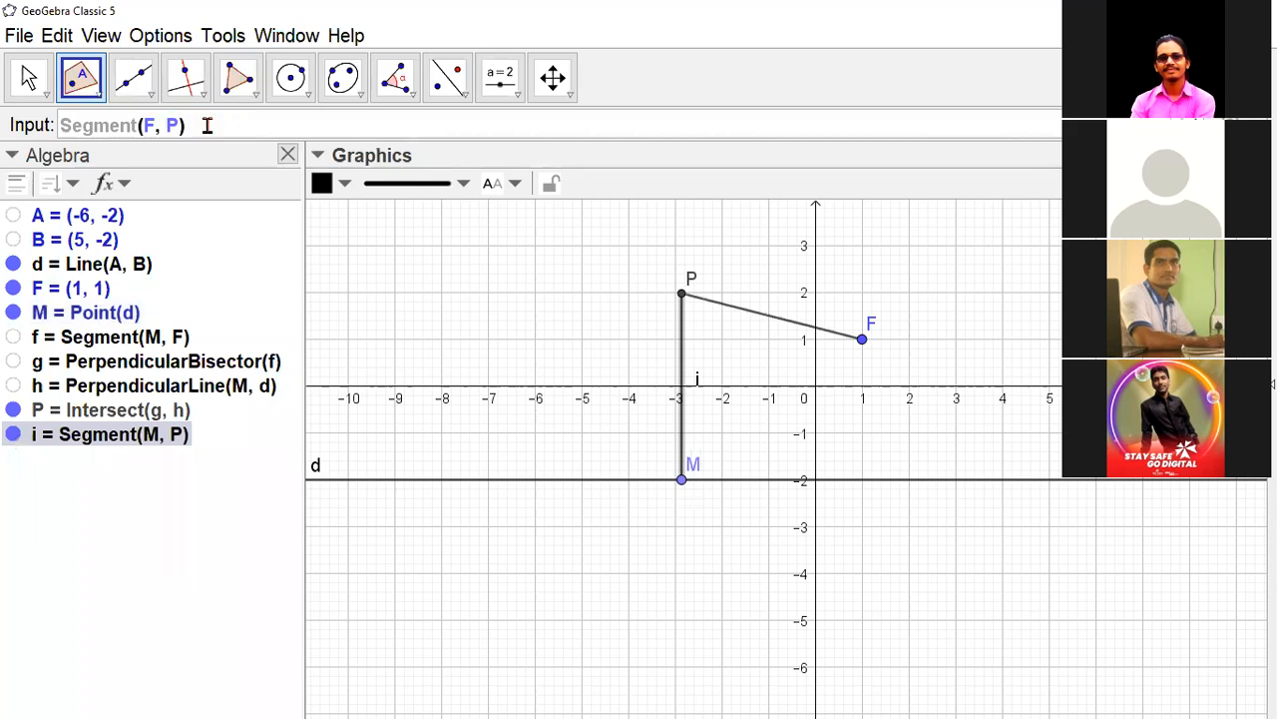
key(Return)
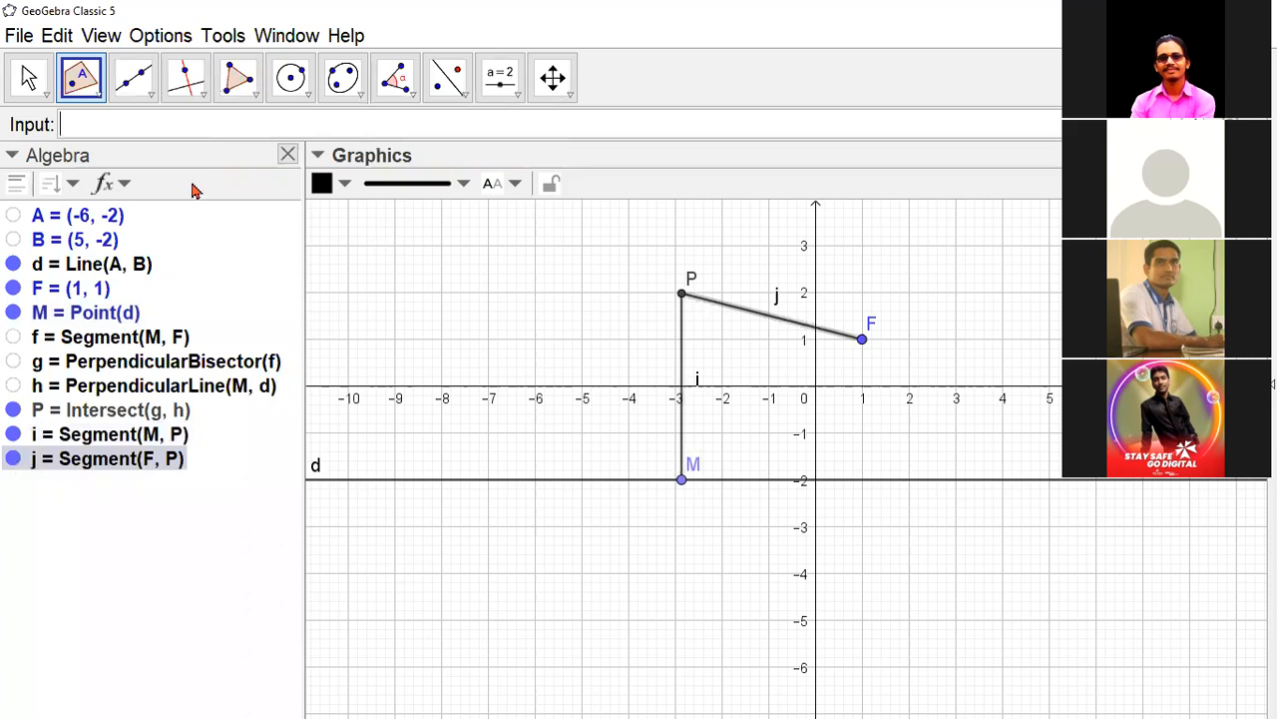
- Set the labels of segments MP and FP to show only their Value in the drawing
click(14, 81)
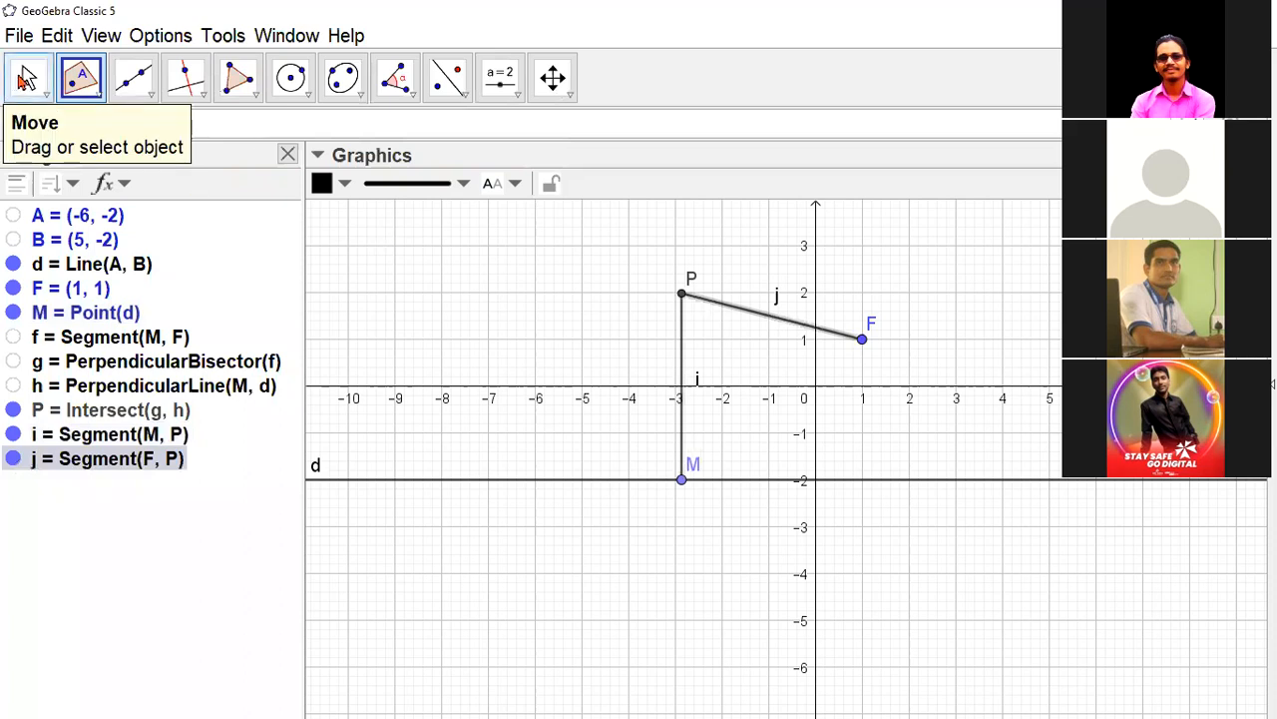
click(682, 376)
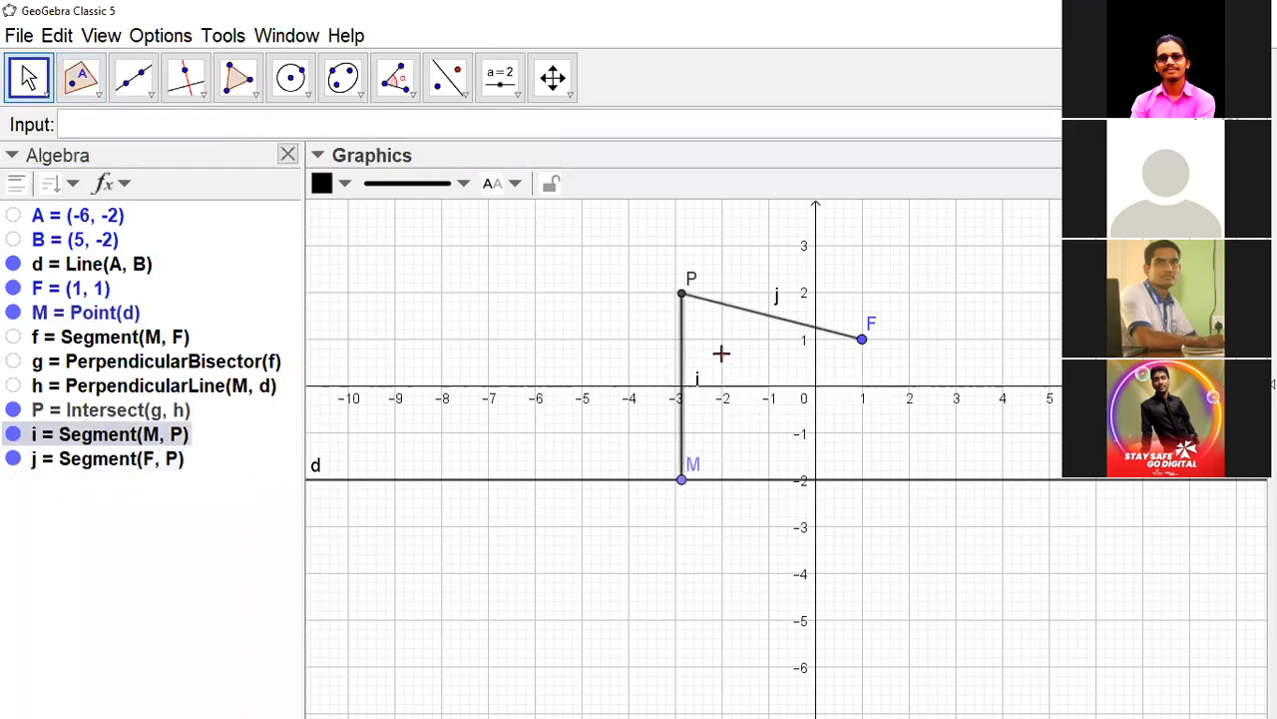
click(751, 309)
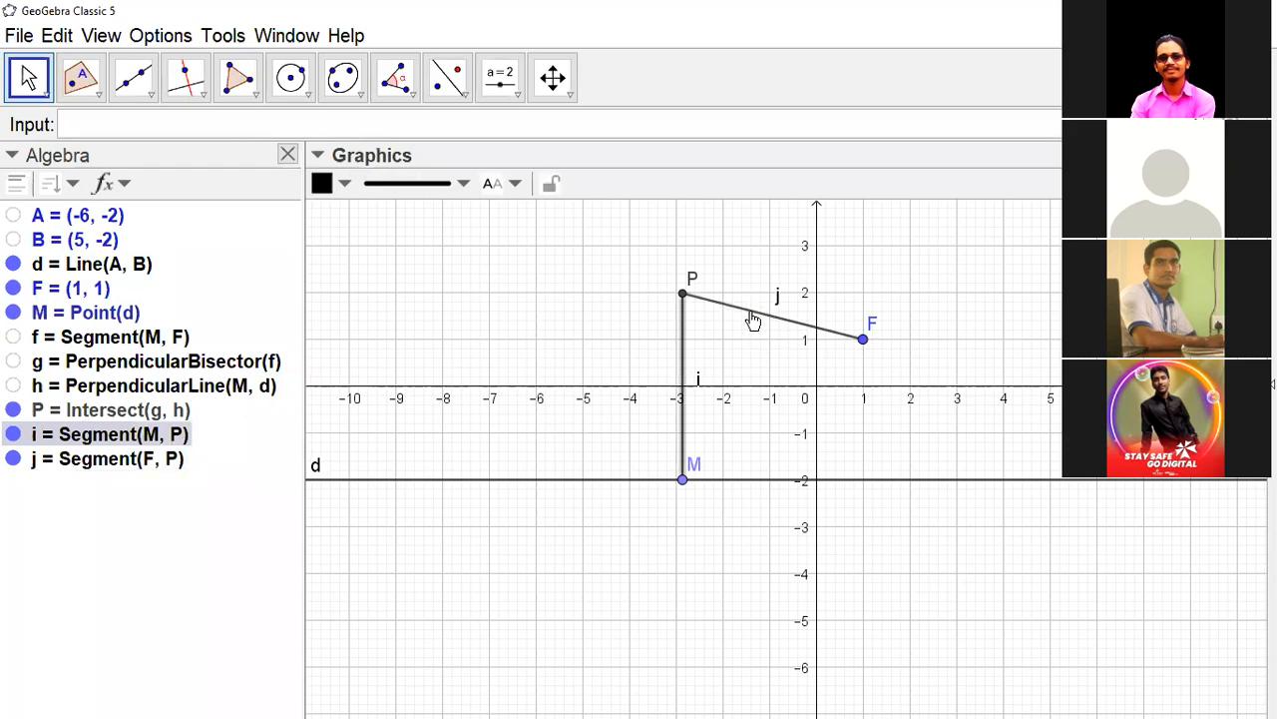
ctrl+click(750, 307)
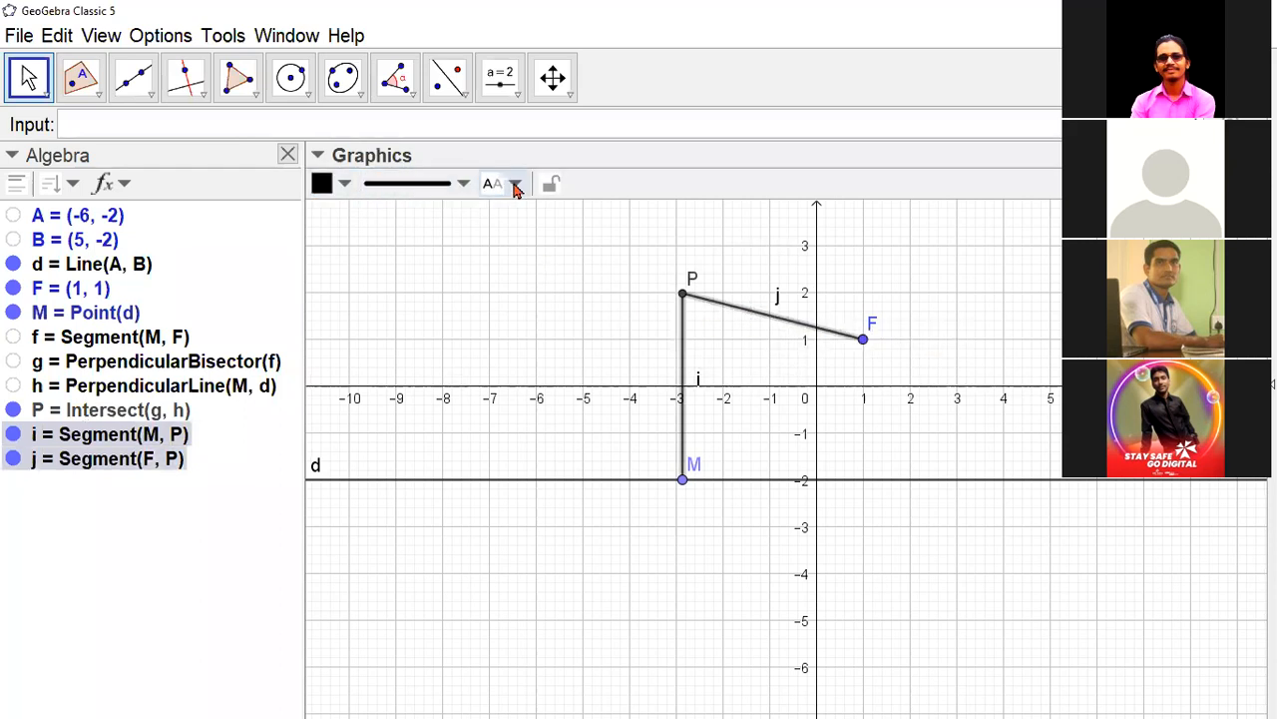
click(513, 184)
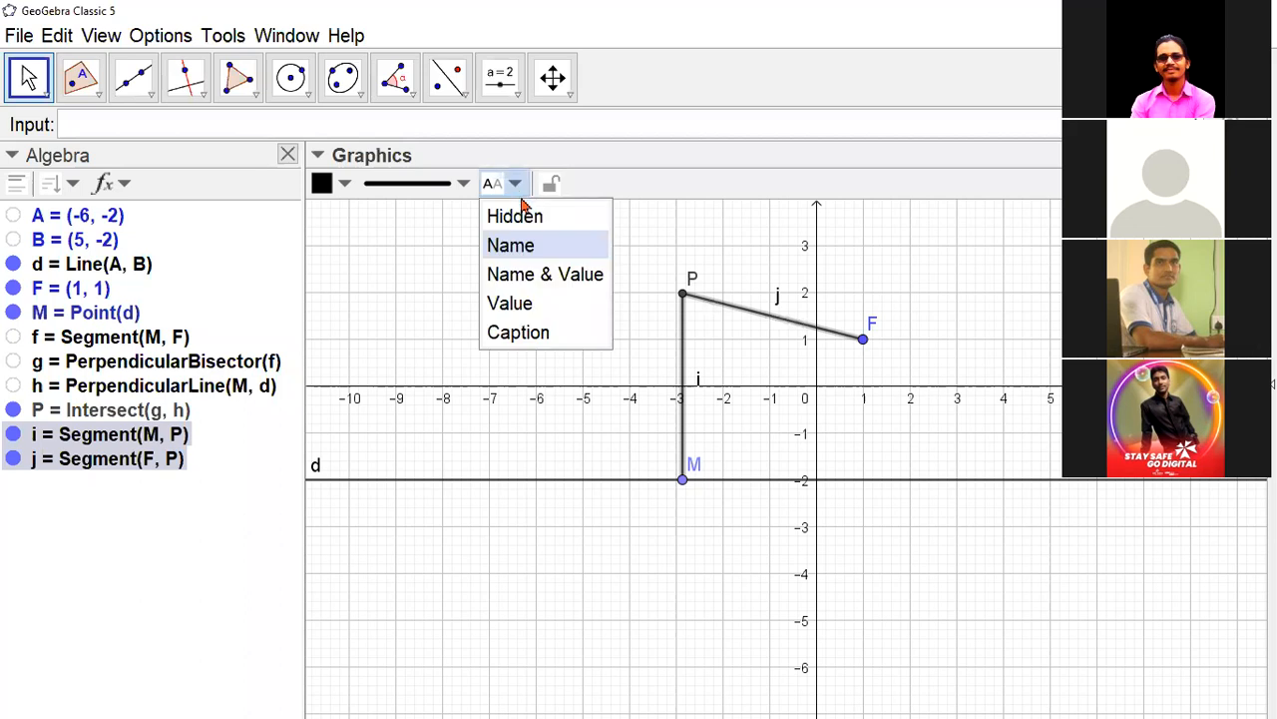
click(519, 302)
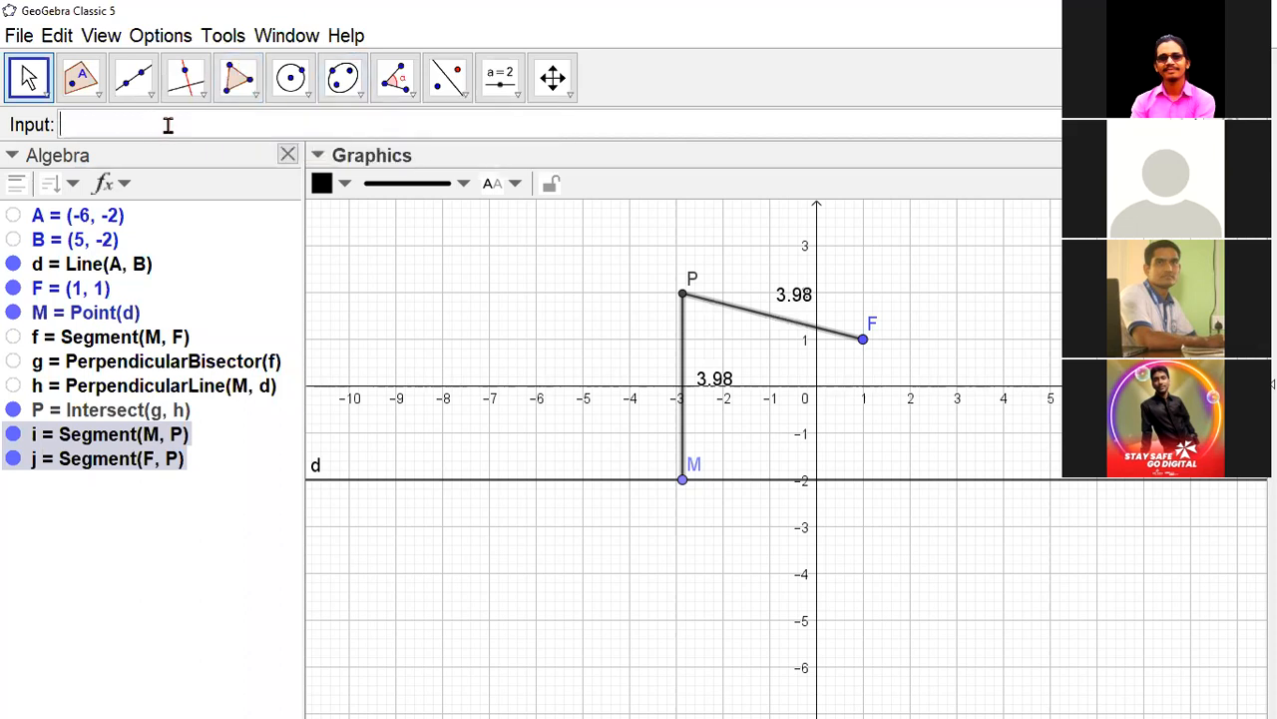
- Create the locus of point P as M moves along line d with the command Locus(P, M)
text(Locus)
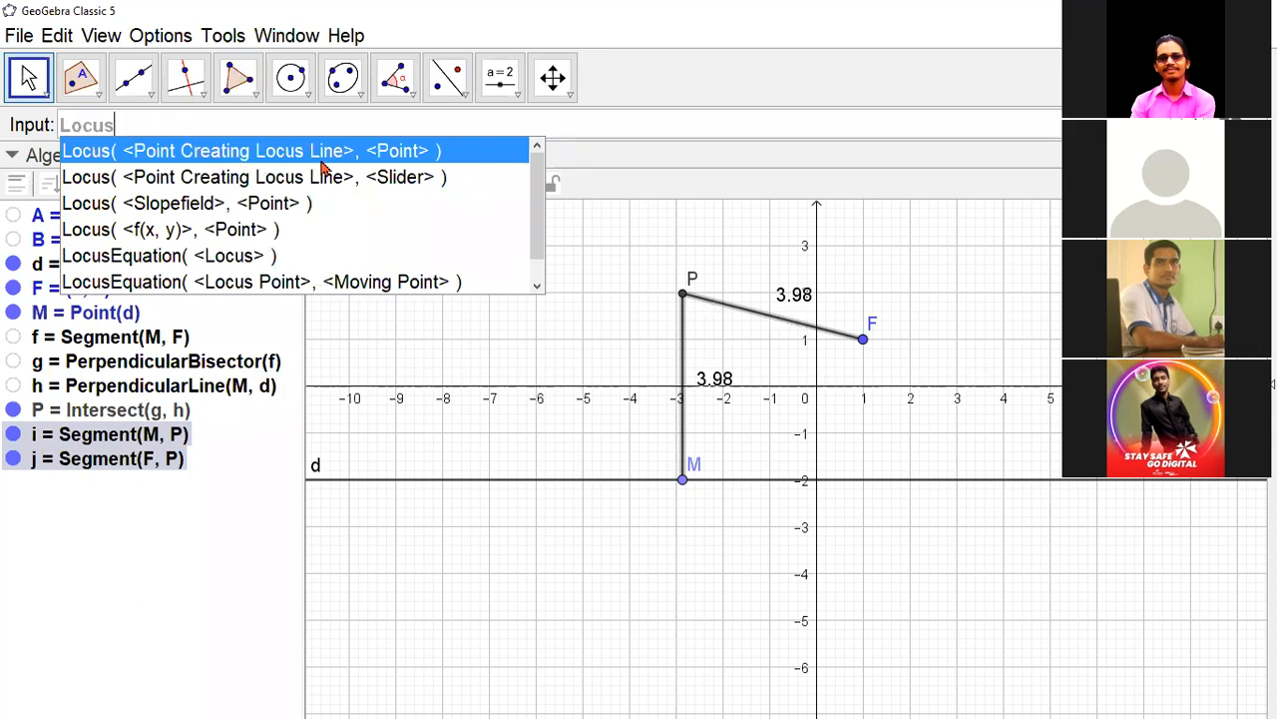
click(406, 161)
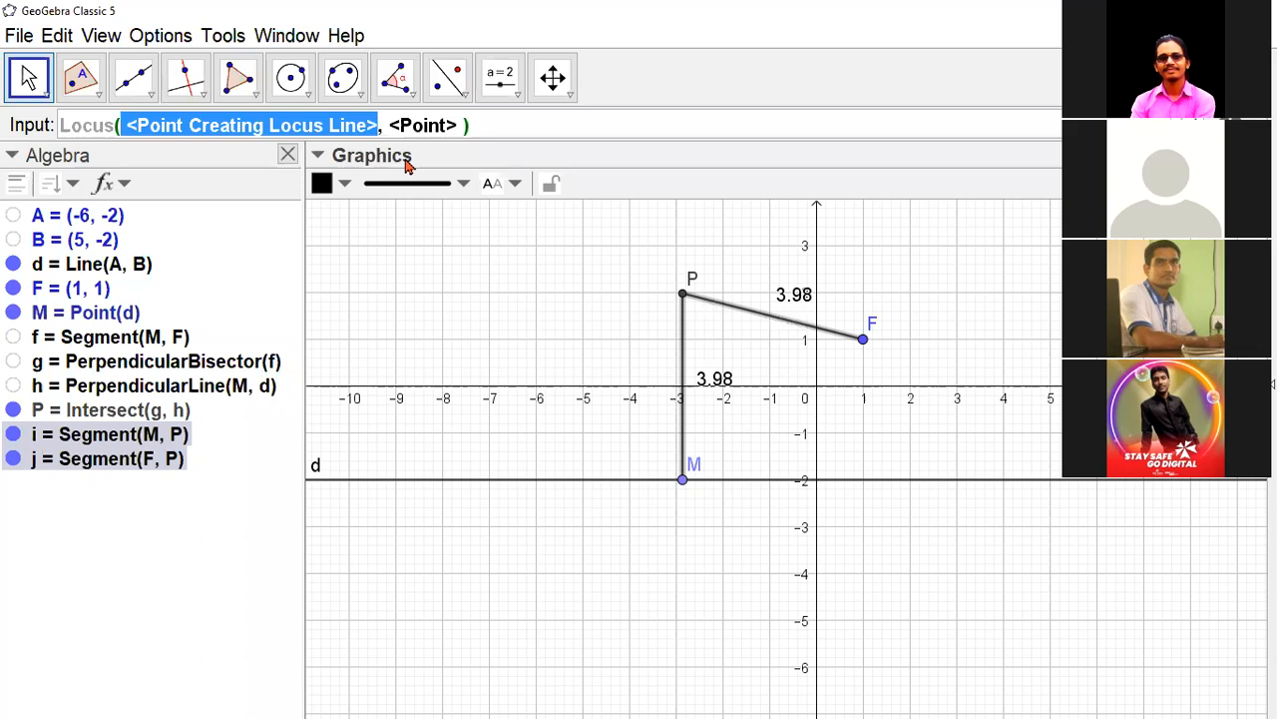
text(P)
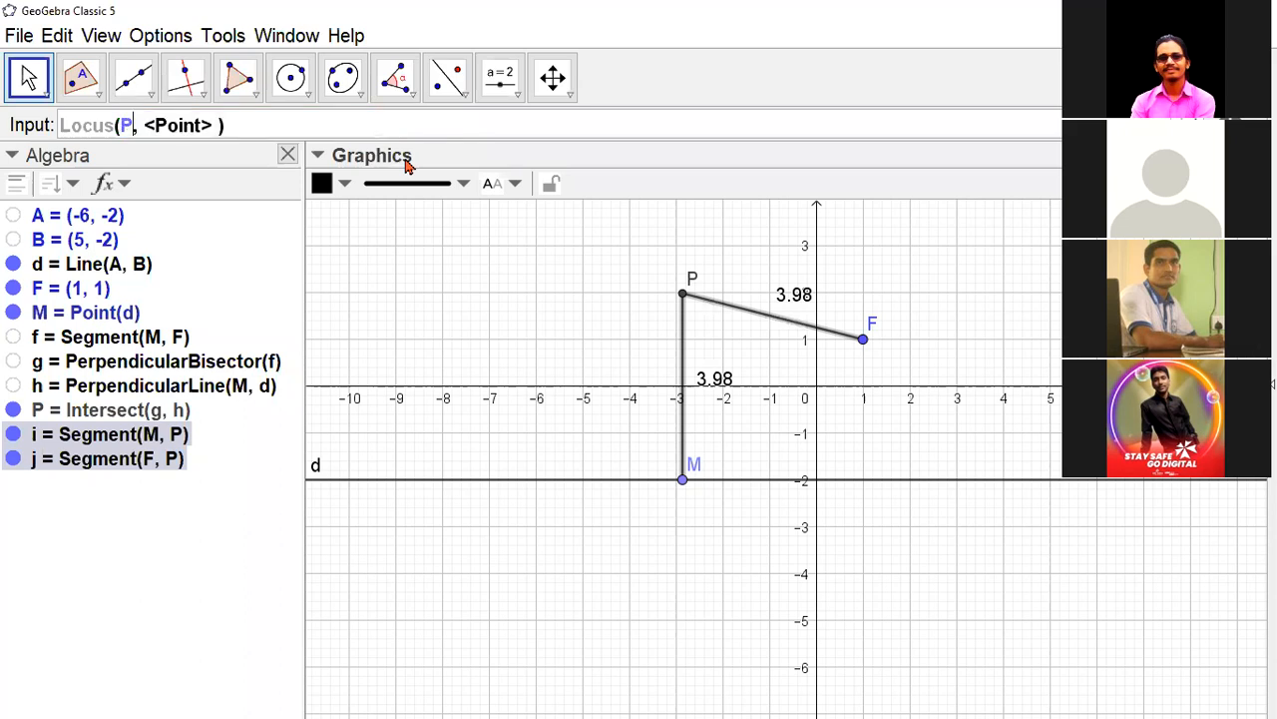
key(Tab)
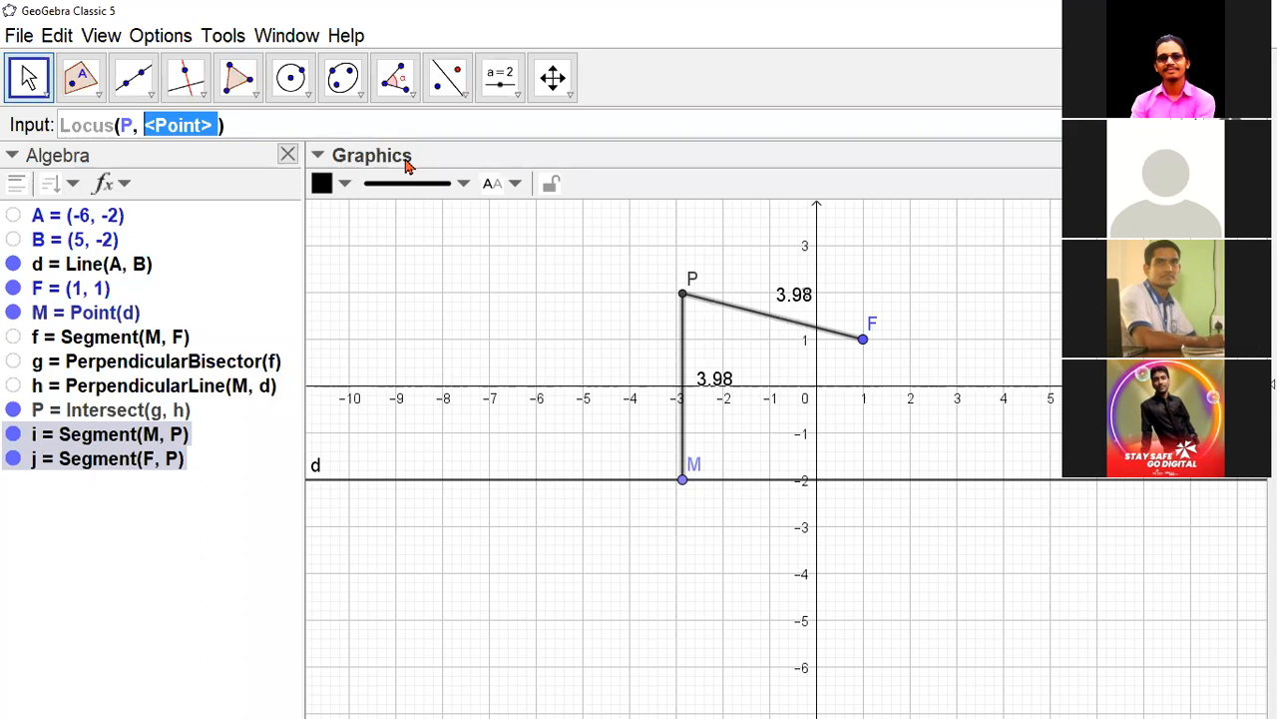
text(M)
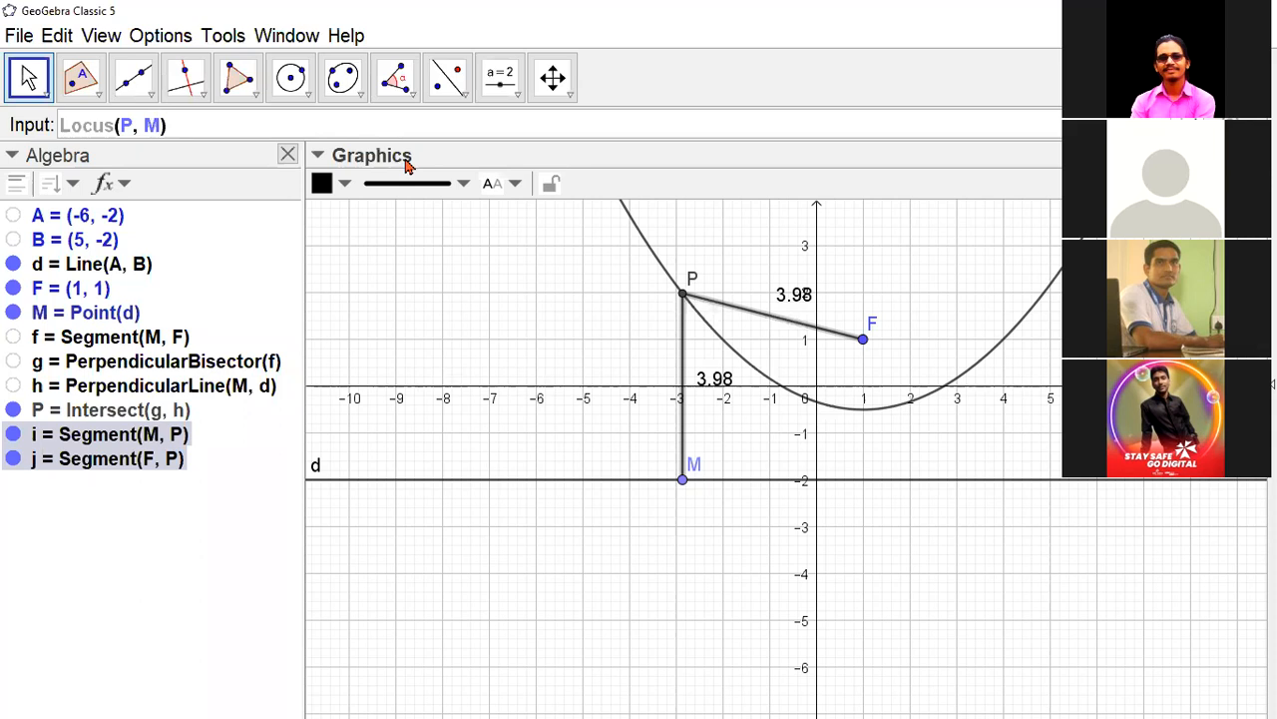
key(Return)
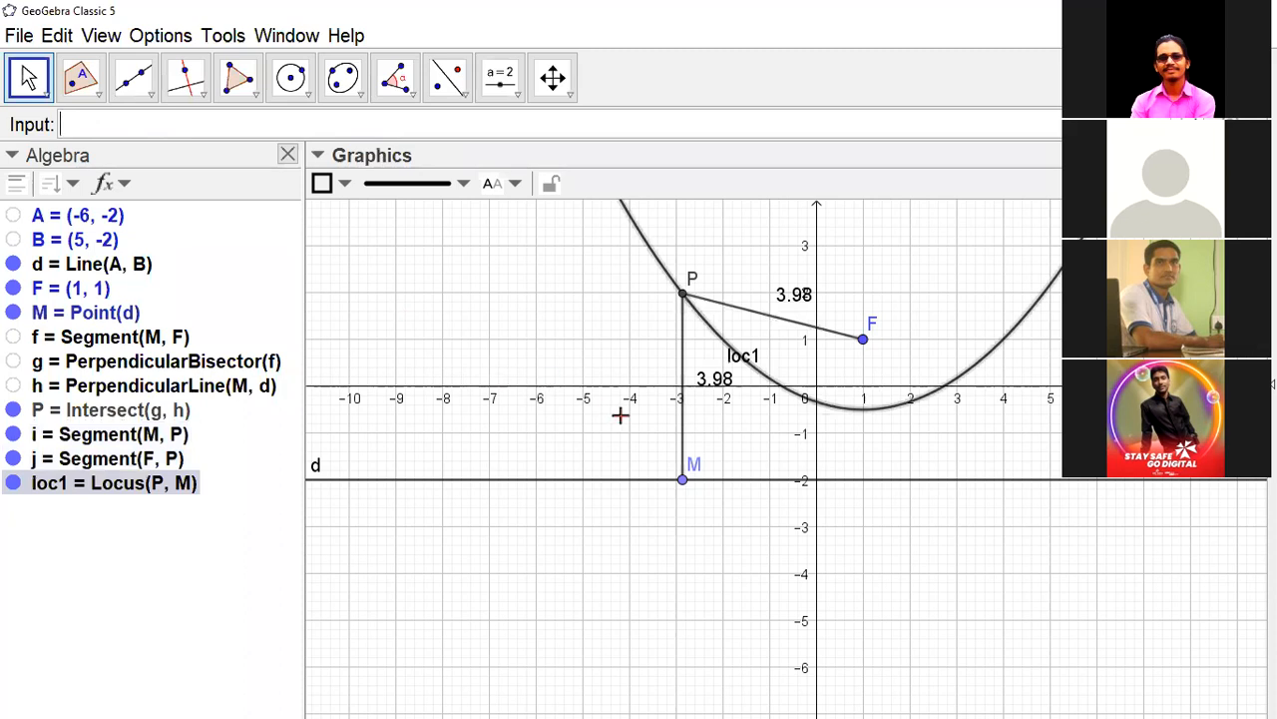
- Colour point P red and slide point M along line d to about x = -3.3
drag(683, 481, 707, 513)
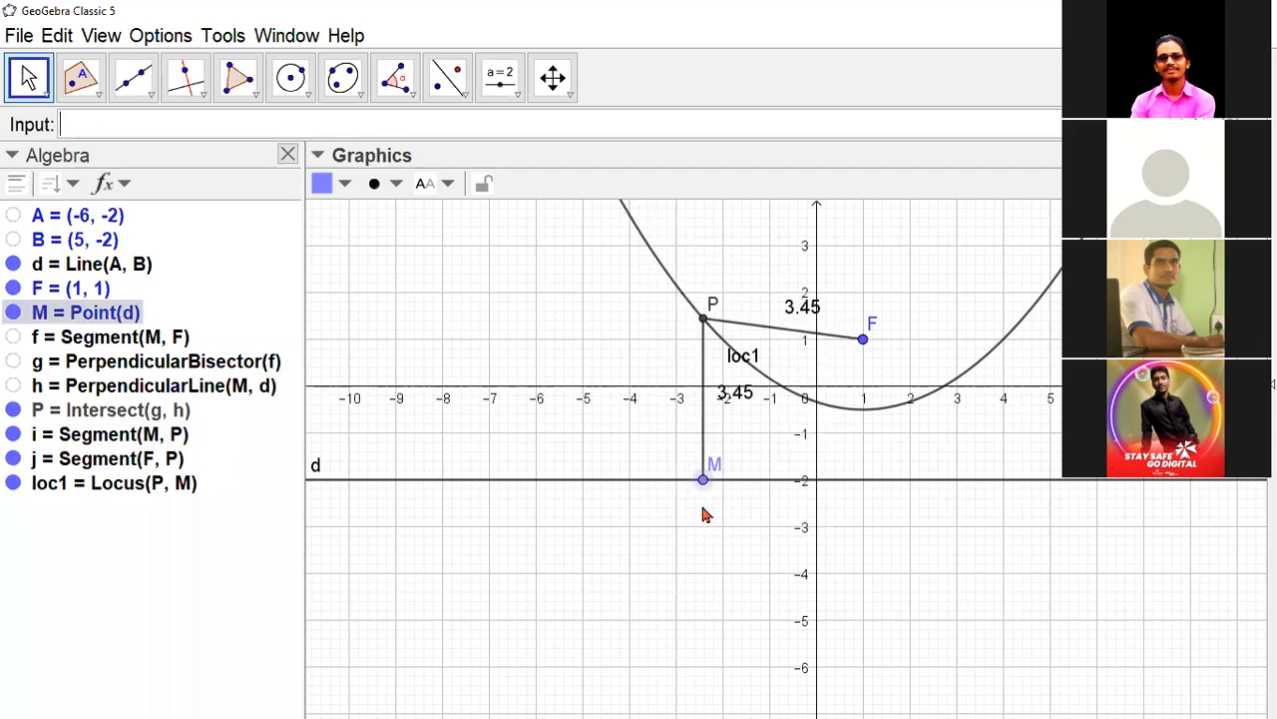
click(703, 320)
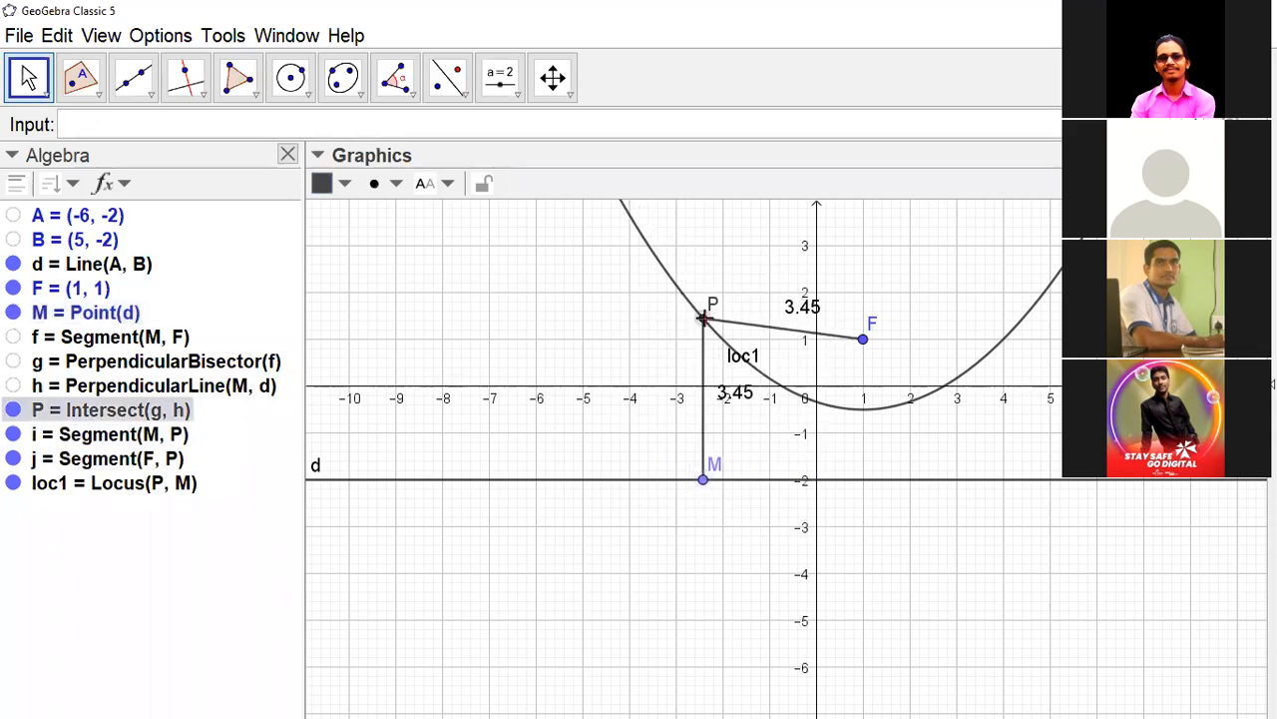
click(333, 184)
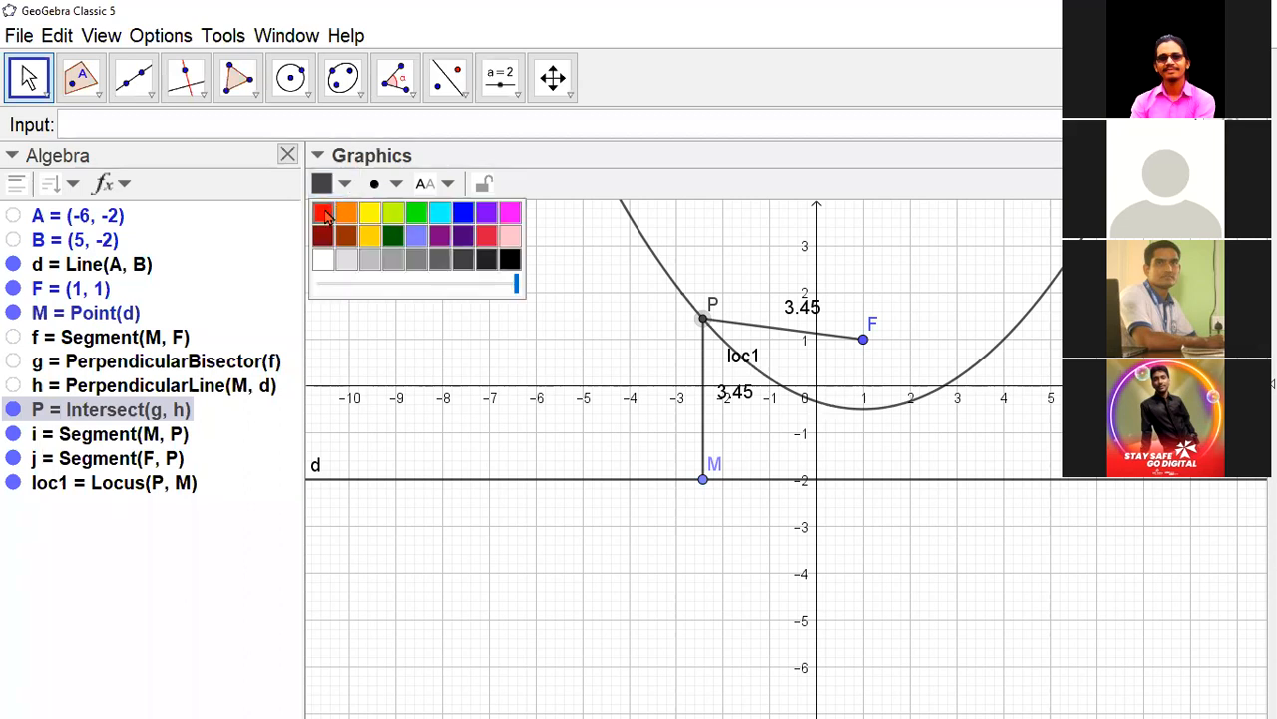
click(323, 213)
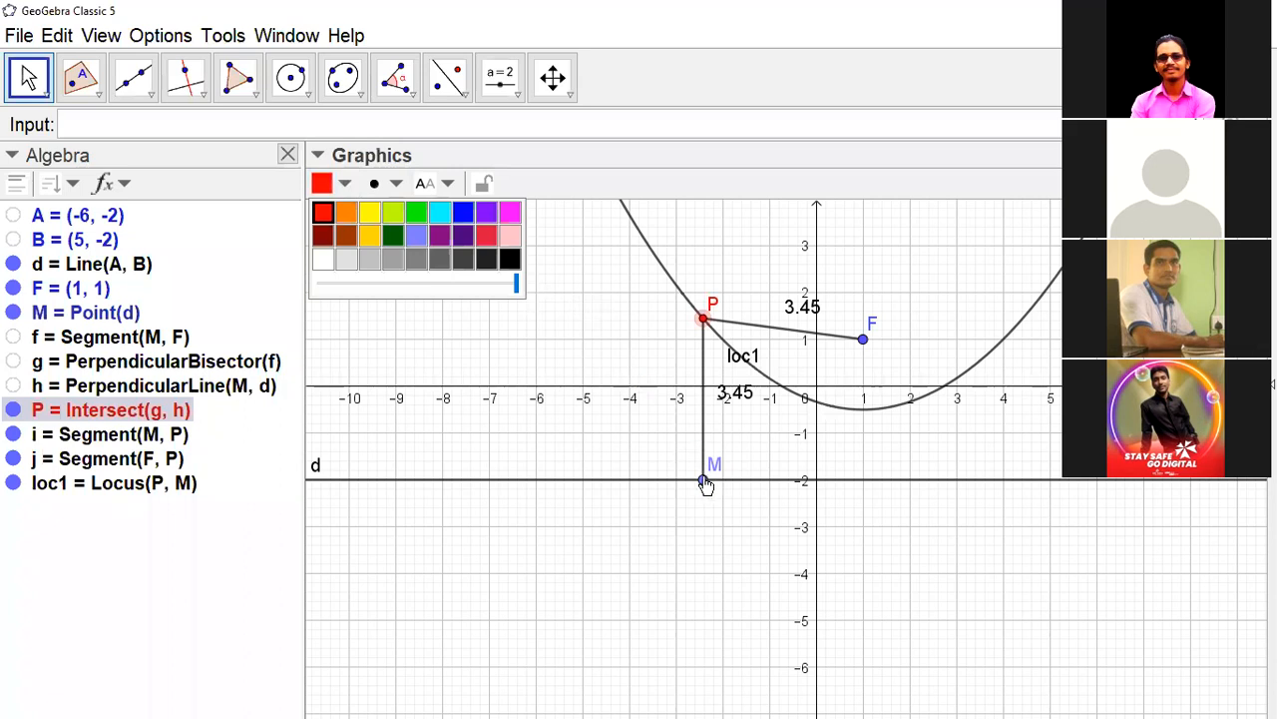
click(705, 481)
mouse_move(664, 487)
mouse_down()
mouse_move(647, 485)
mouse_move(706, 487)
mouse_move(664, 479)
mouse_up()
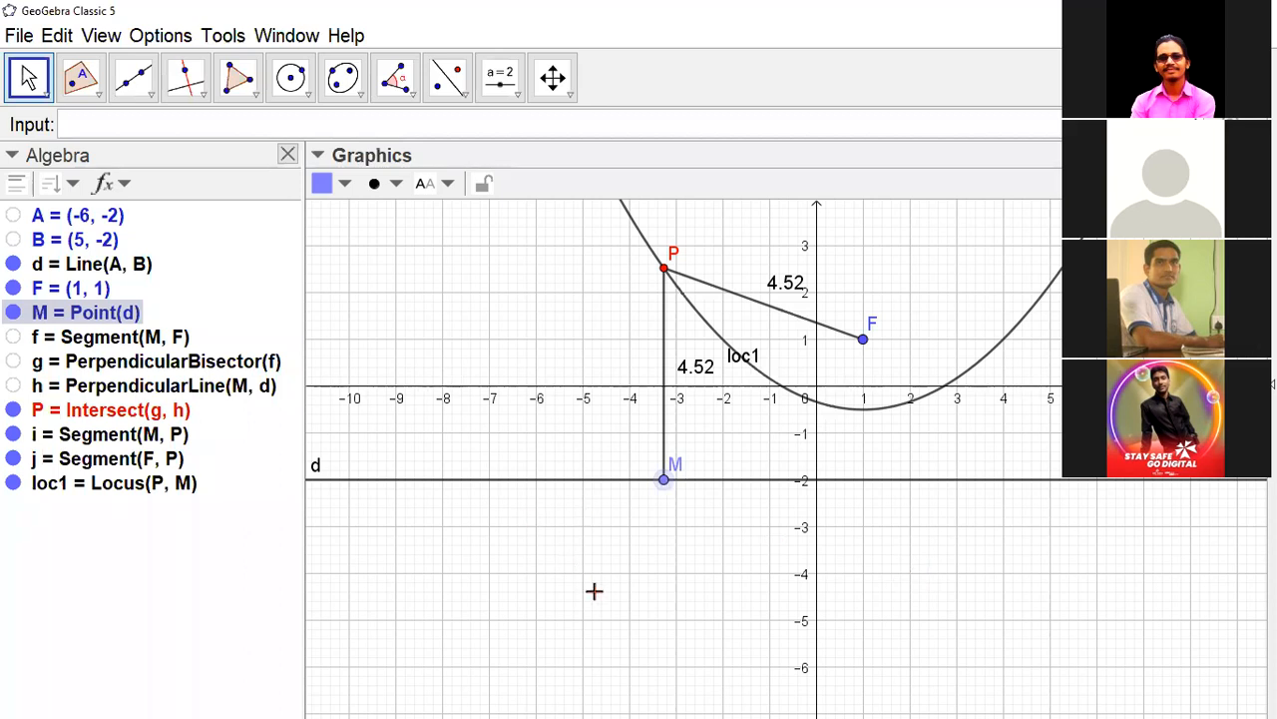
click(518, 100)
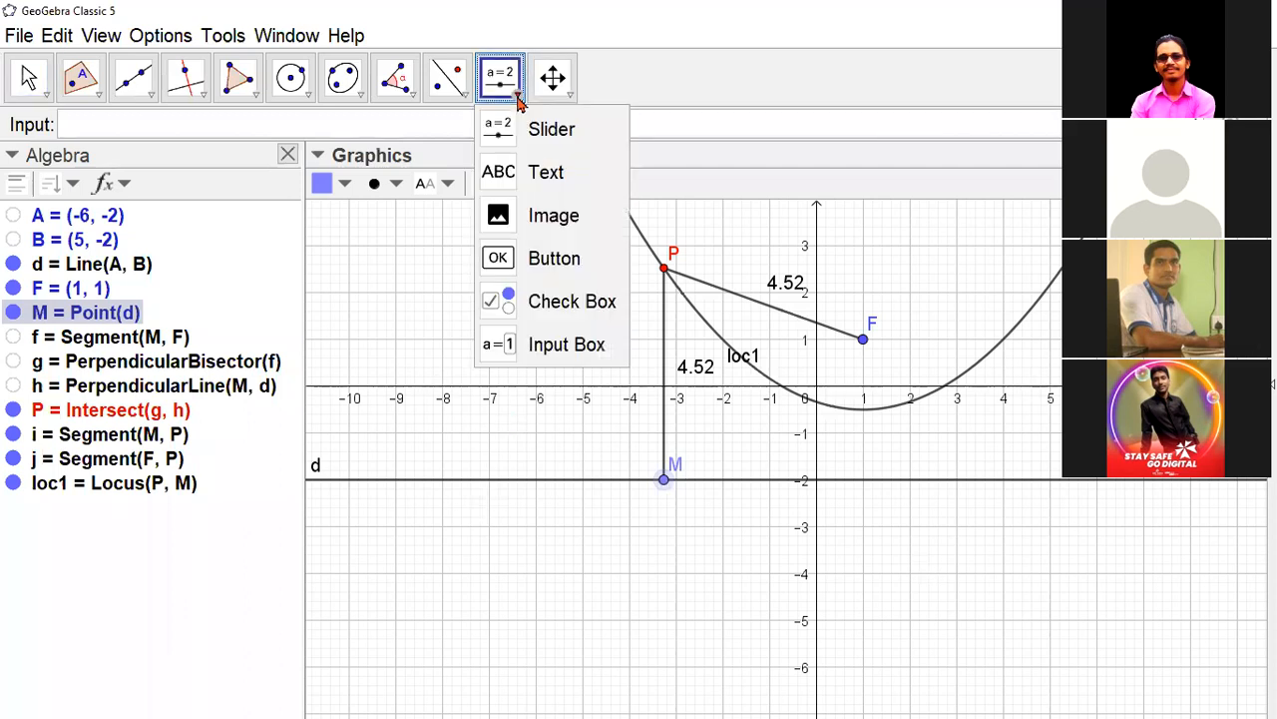
click(540, 262)
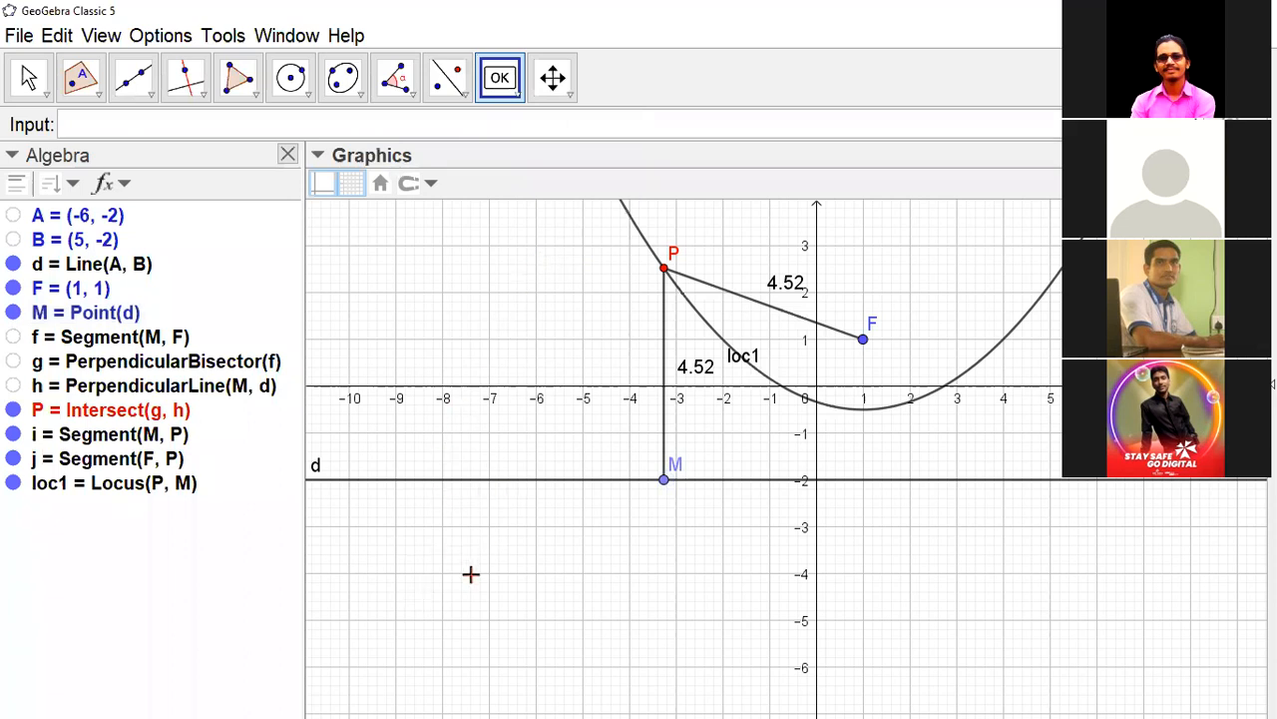
click(400, 565)
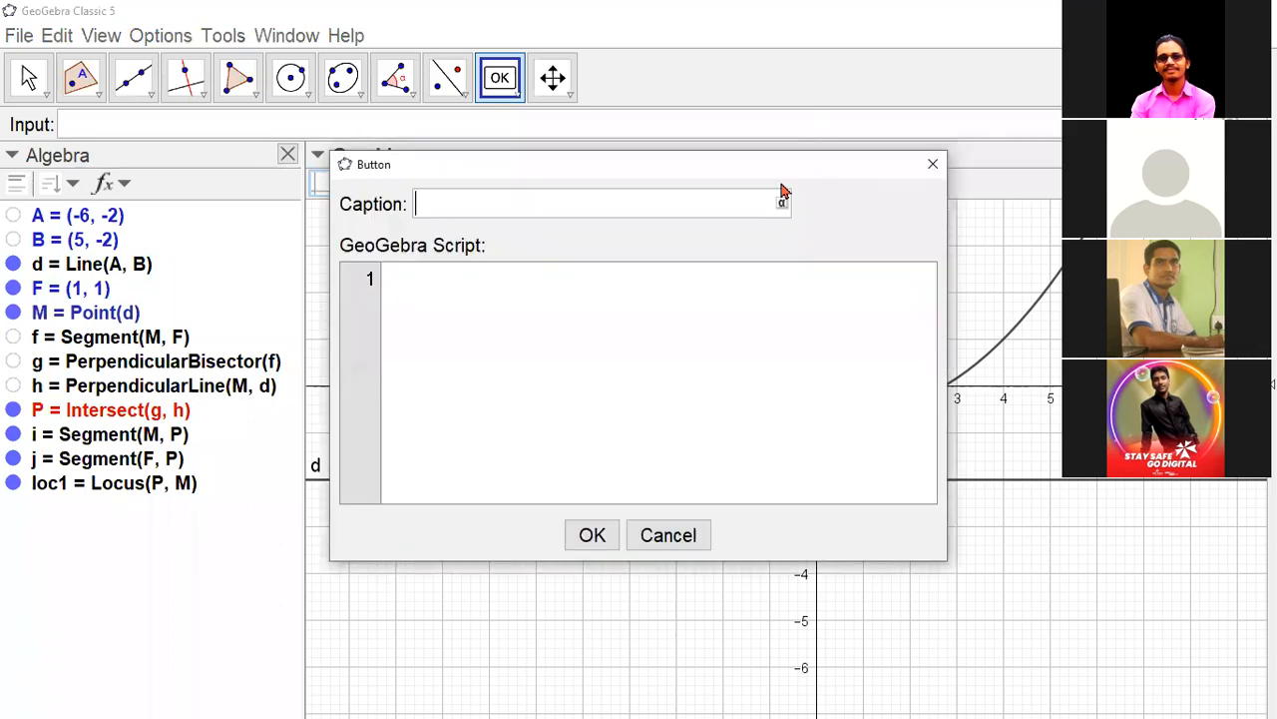
drag(828, 171, 545, 276)
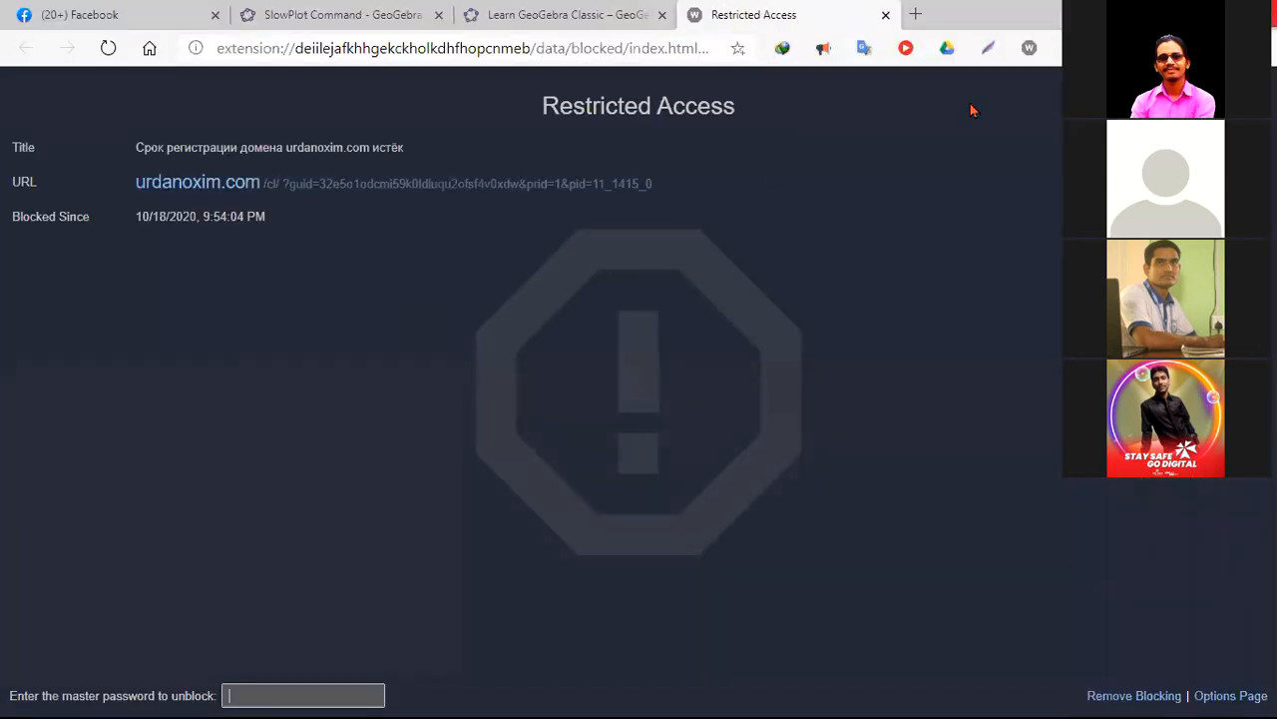
key(alt+Tab)
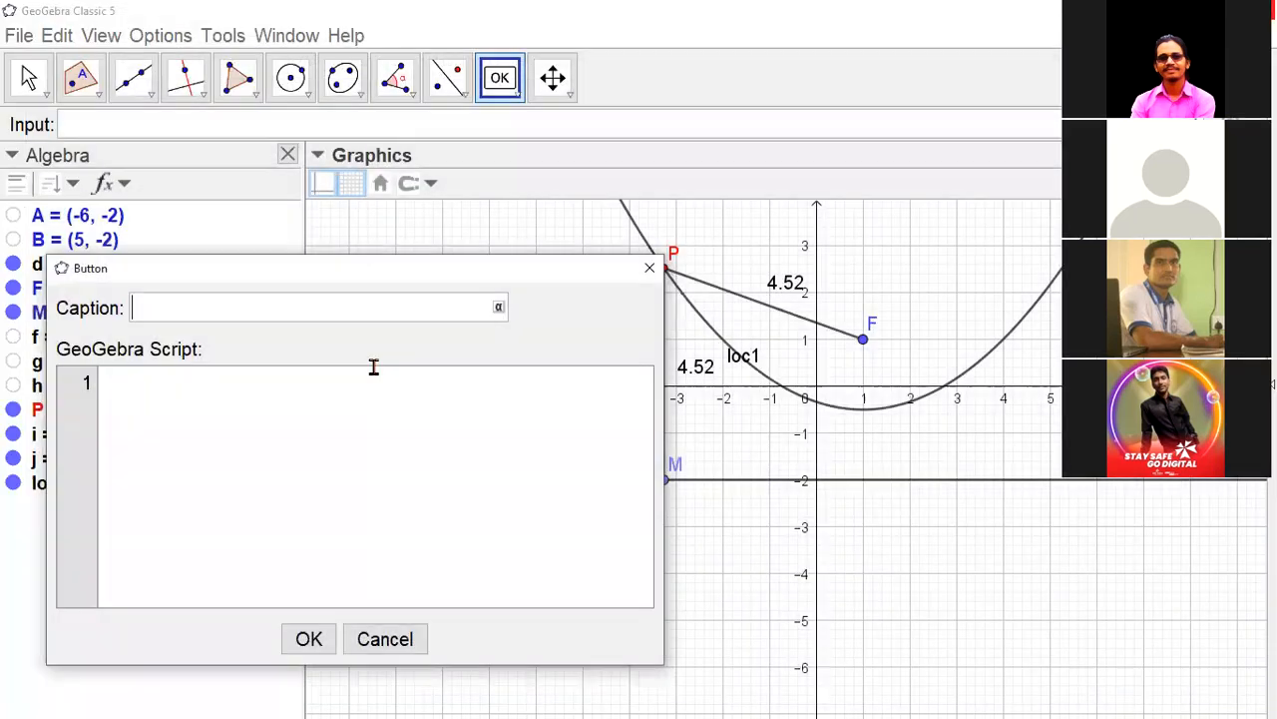
click(380, 307)
text(Animation)
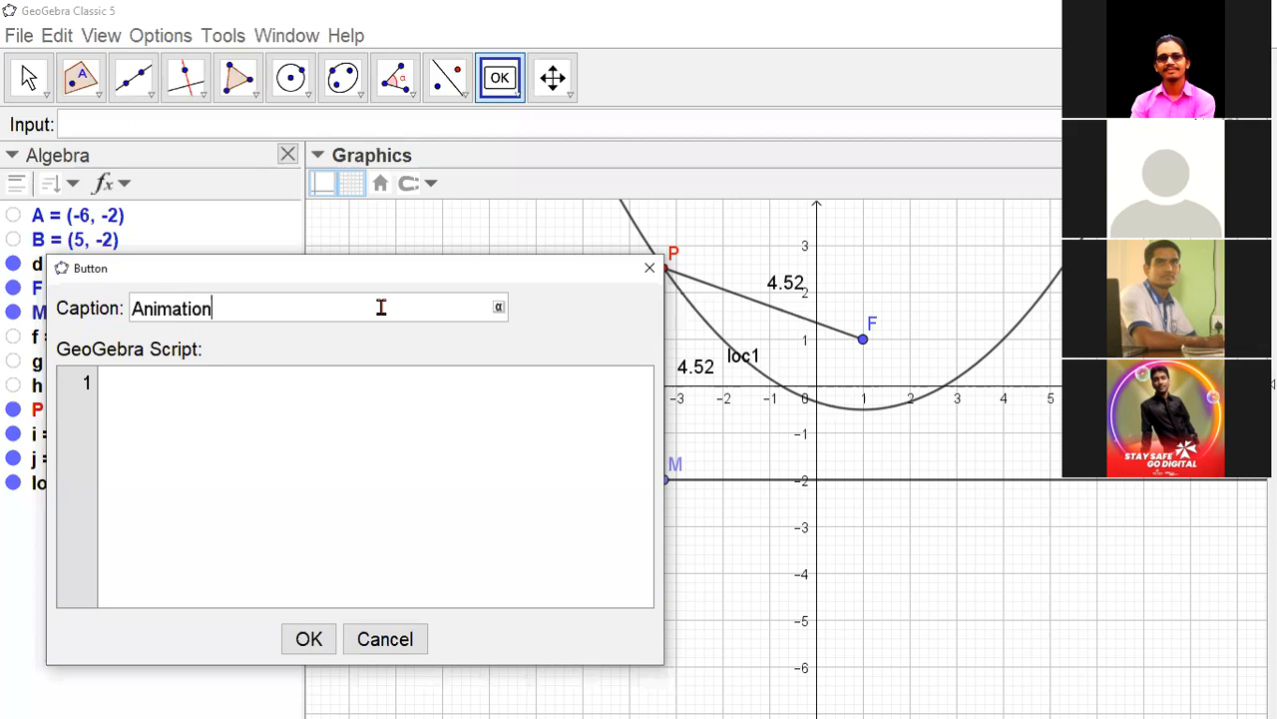
text( ON/Off)
click(351, 380)
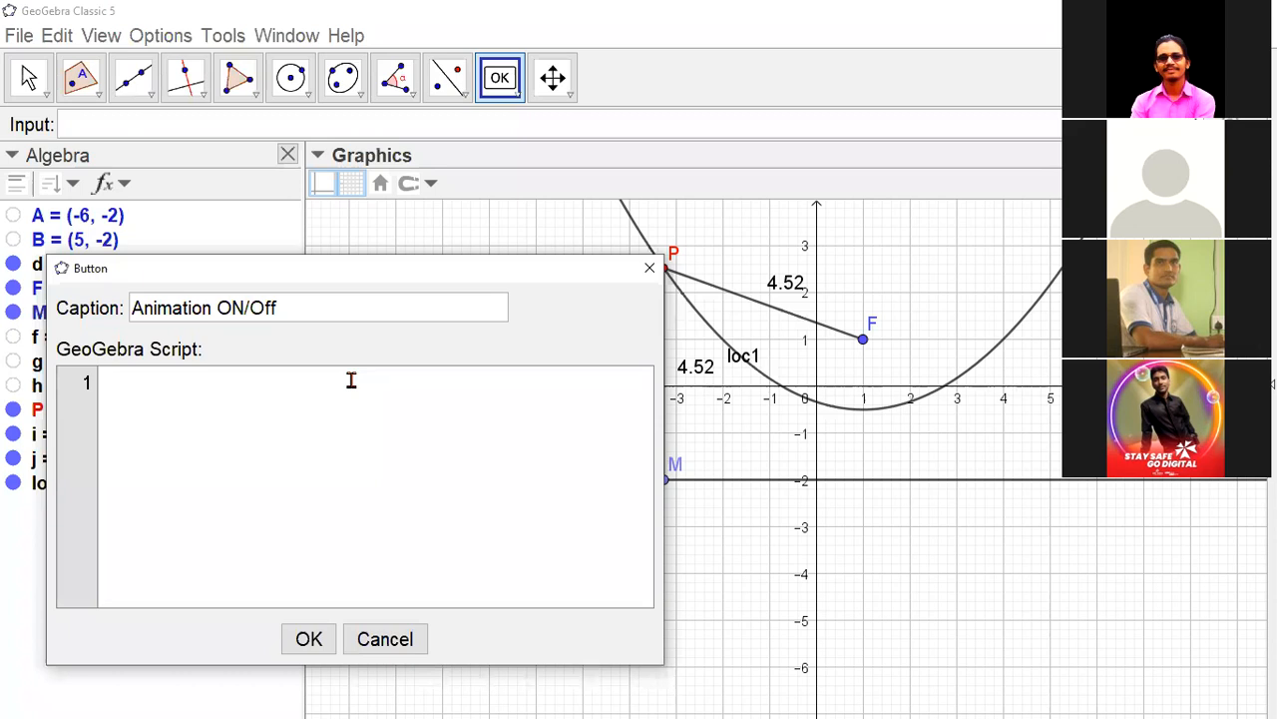
text(SetValue)
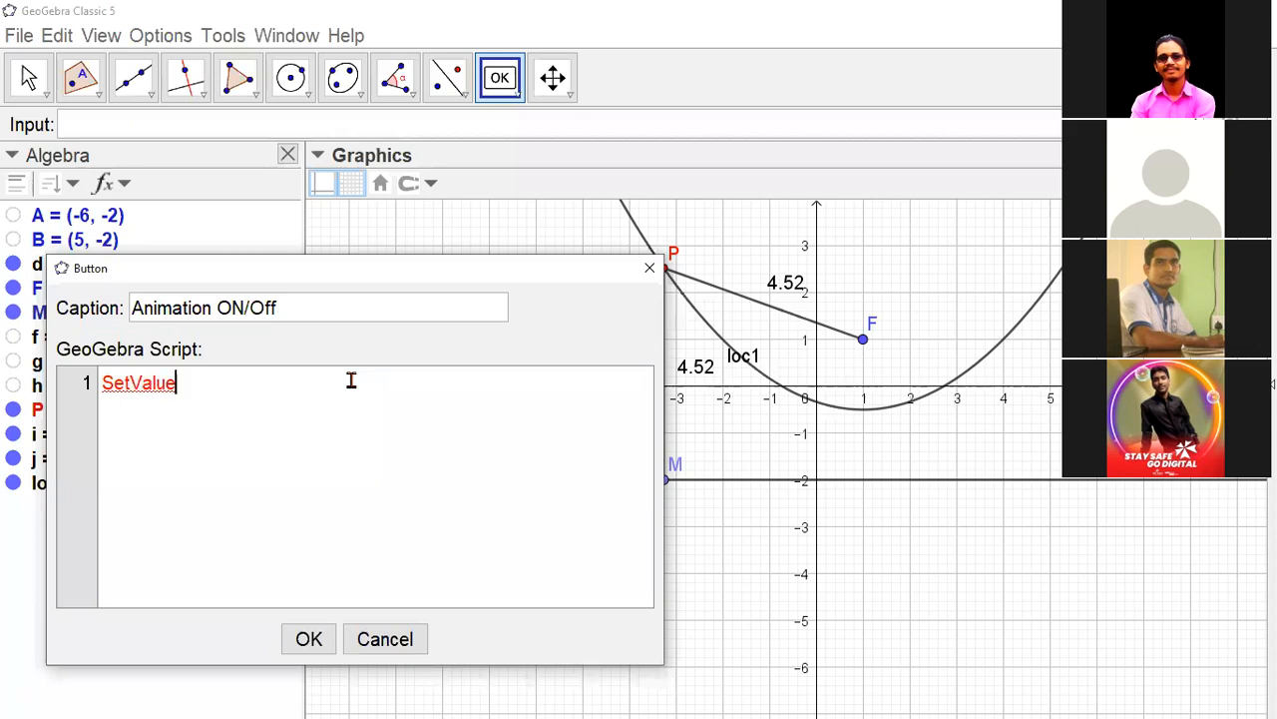
text([)
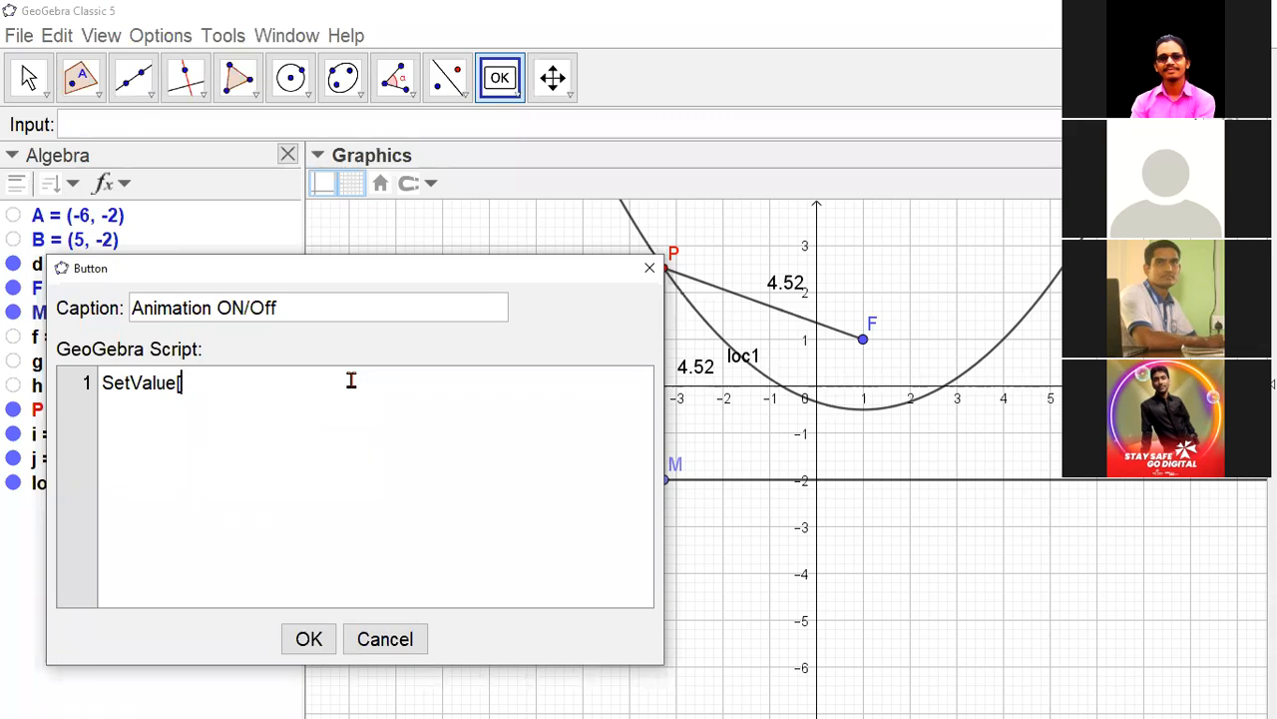
click(382, 639)
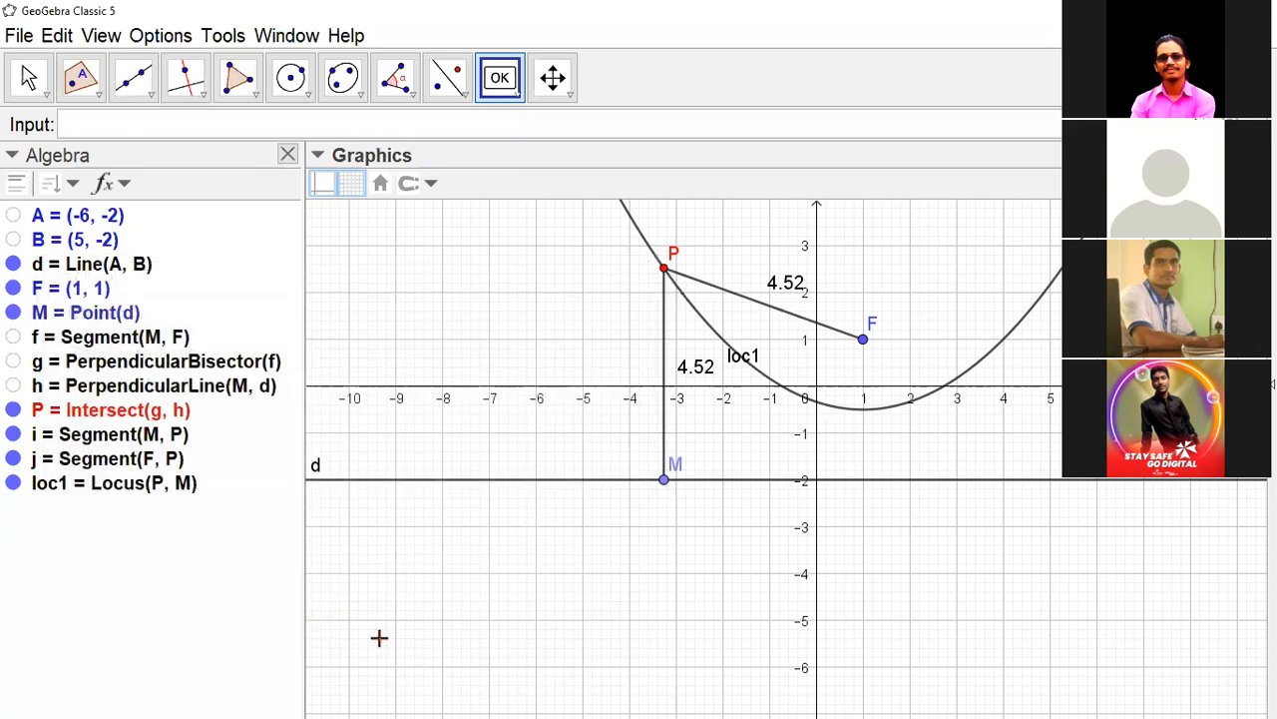
- Add two check boxes without captions or linked objects, at about (-10, 3.4) and (-8.2, 3.1) in the drawing
click(516, 97)
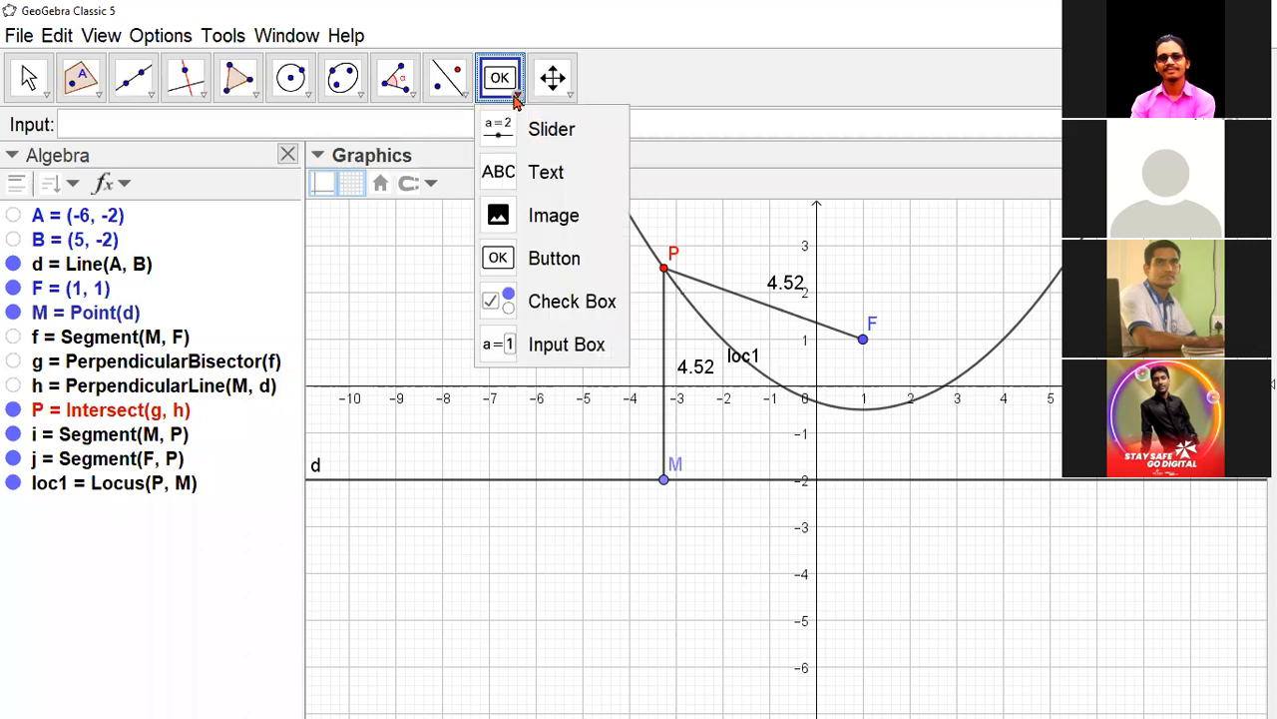
click(559, 305)
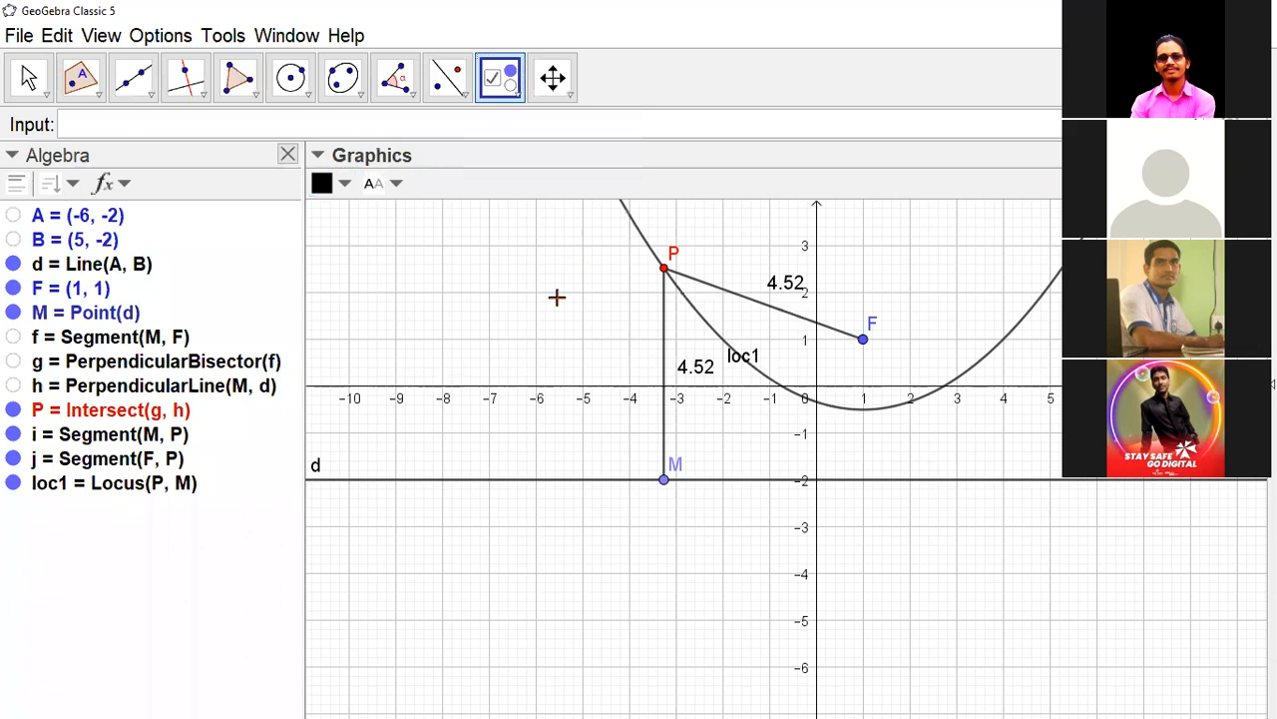
click(348, 225)
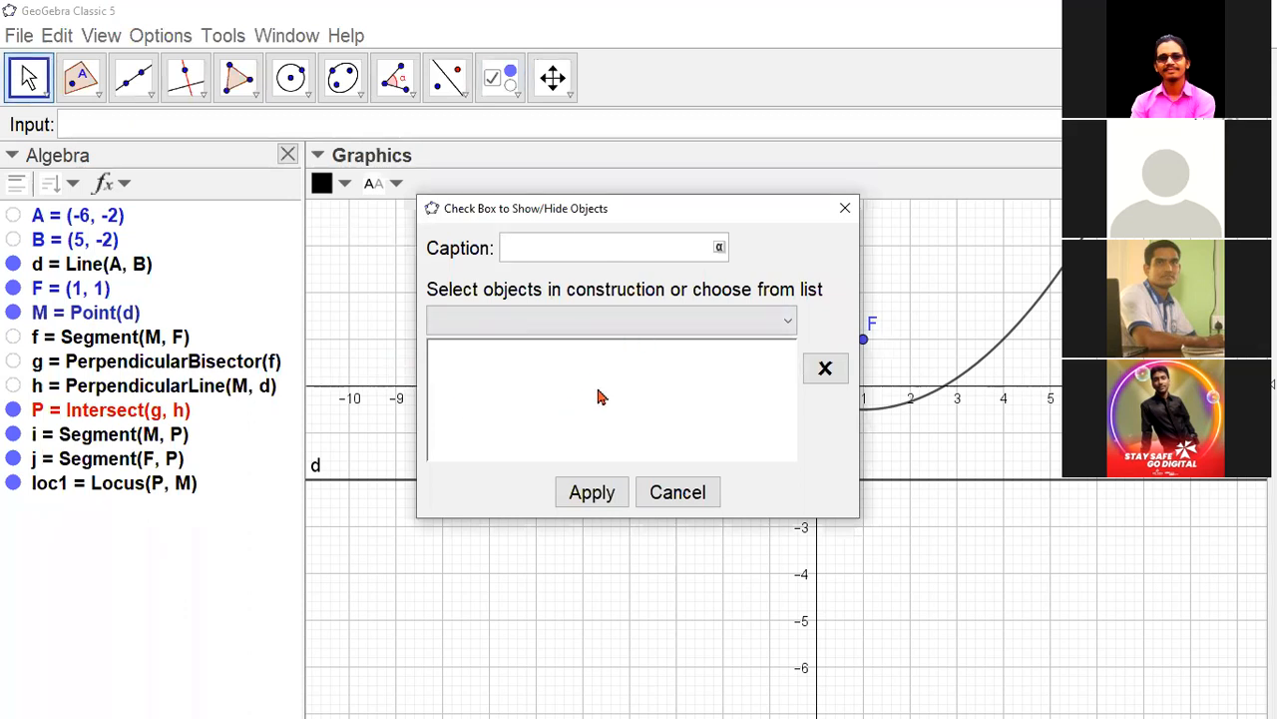
click(589, 491)
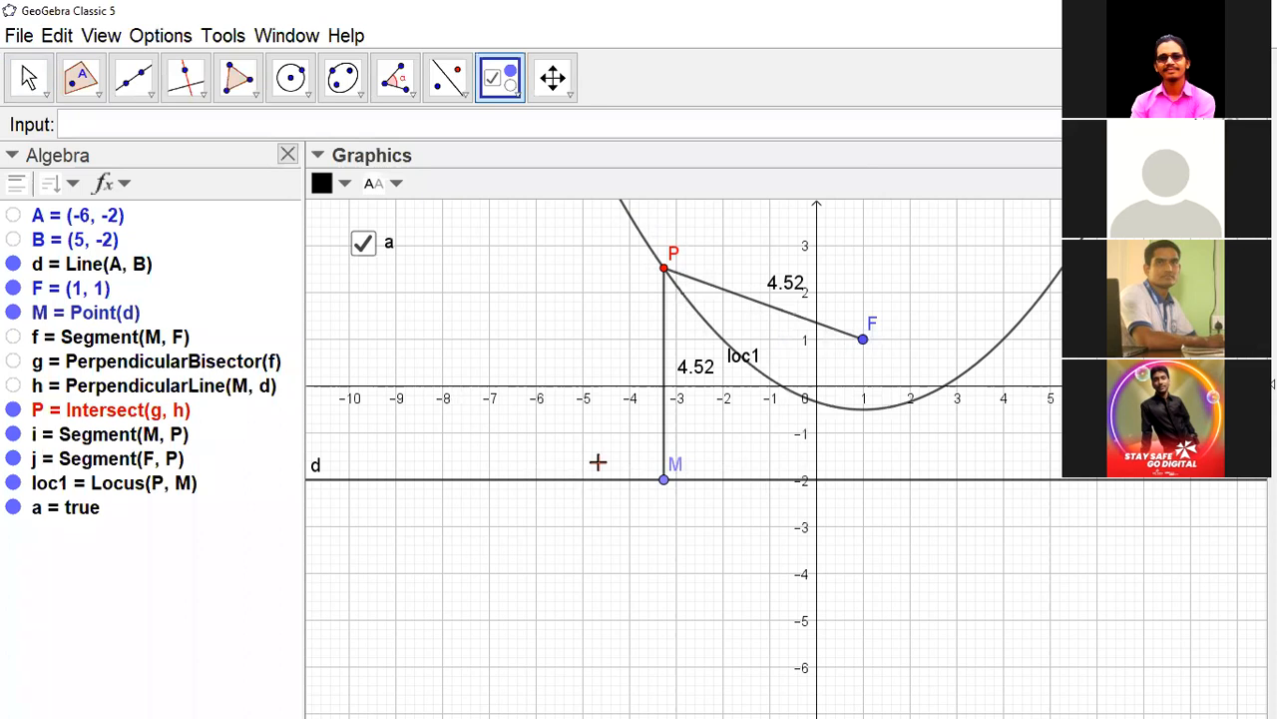
click(432, 242)
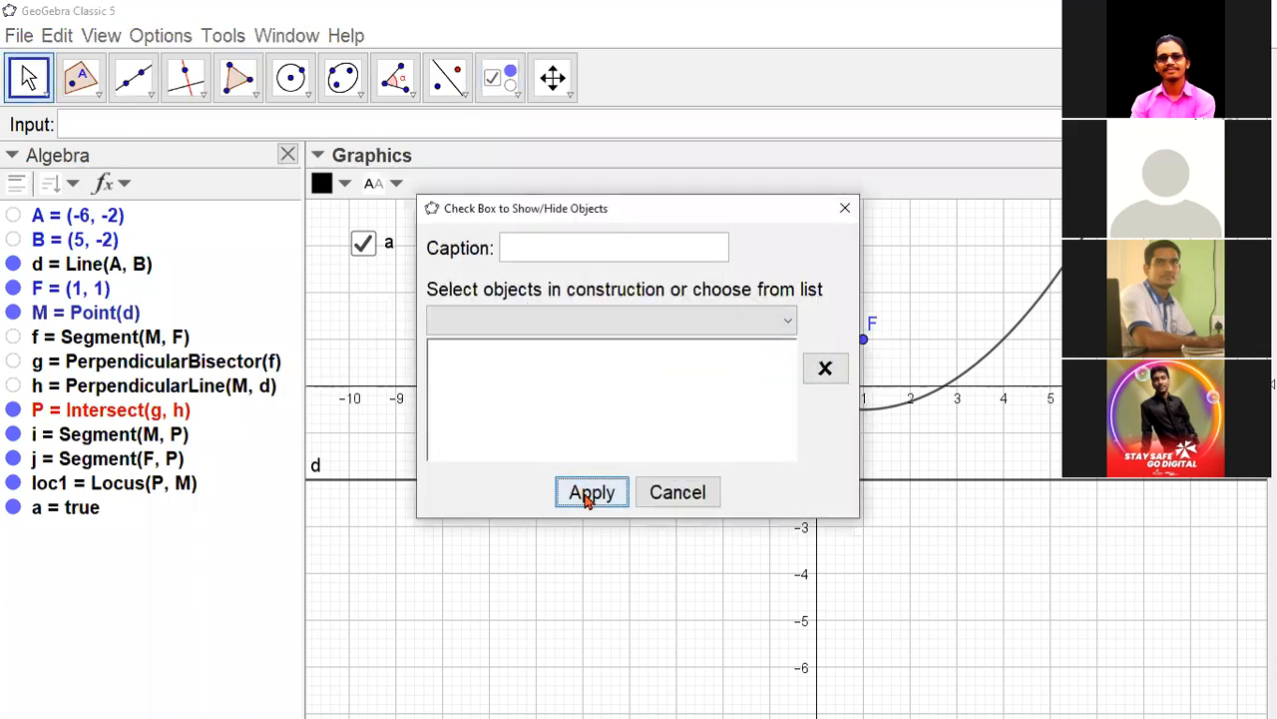
click(591, 493)
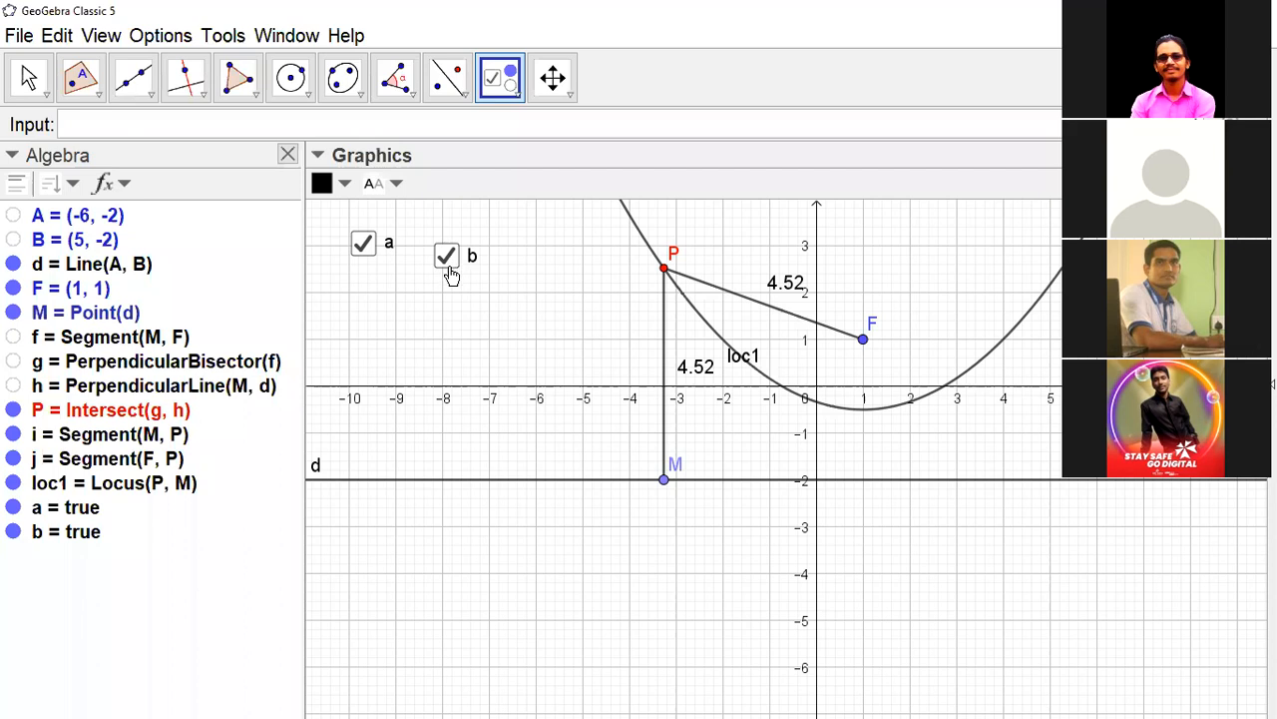
- Place a button at about (-9.9, -5.4) in the drawing and caption it "Animation On/Off"
click(516, 97)
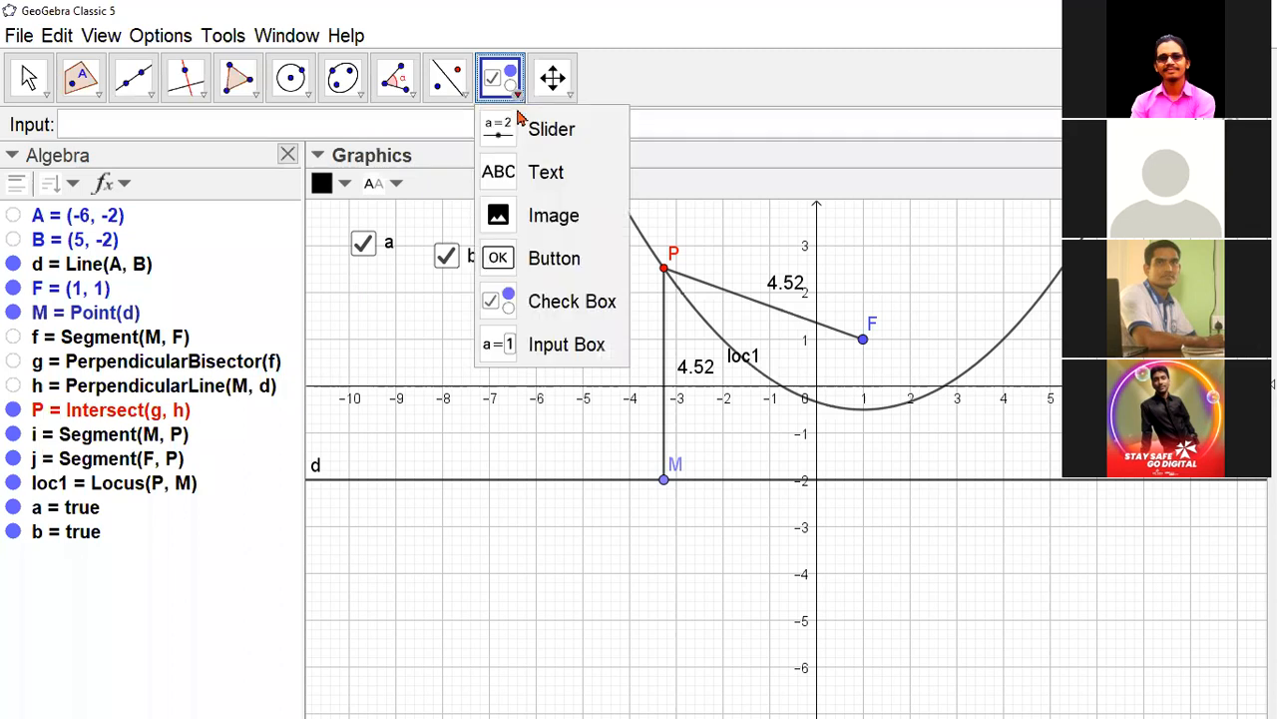
click(542, 261)
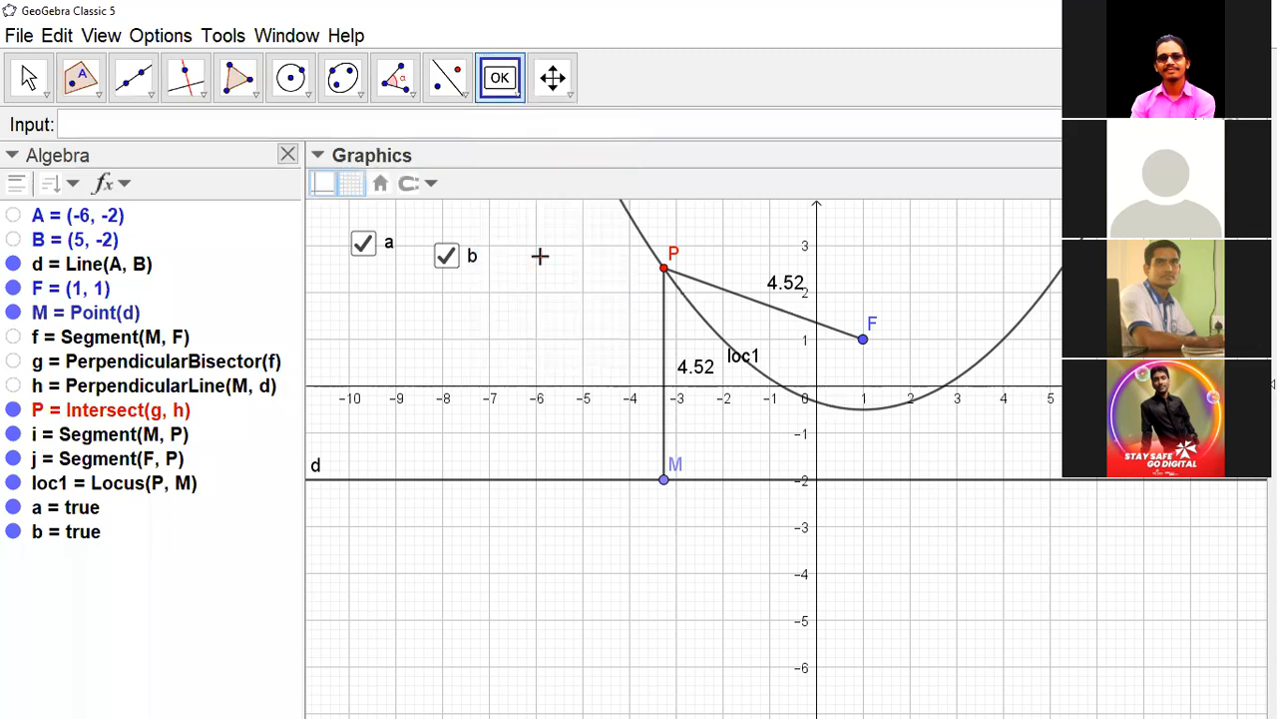
click(354, 640)
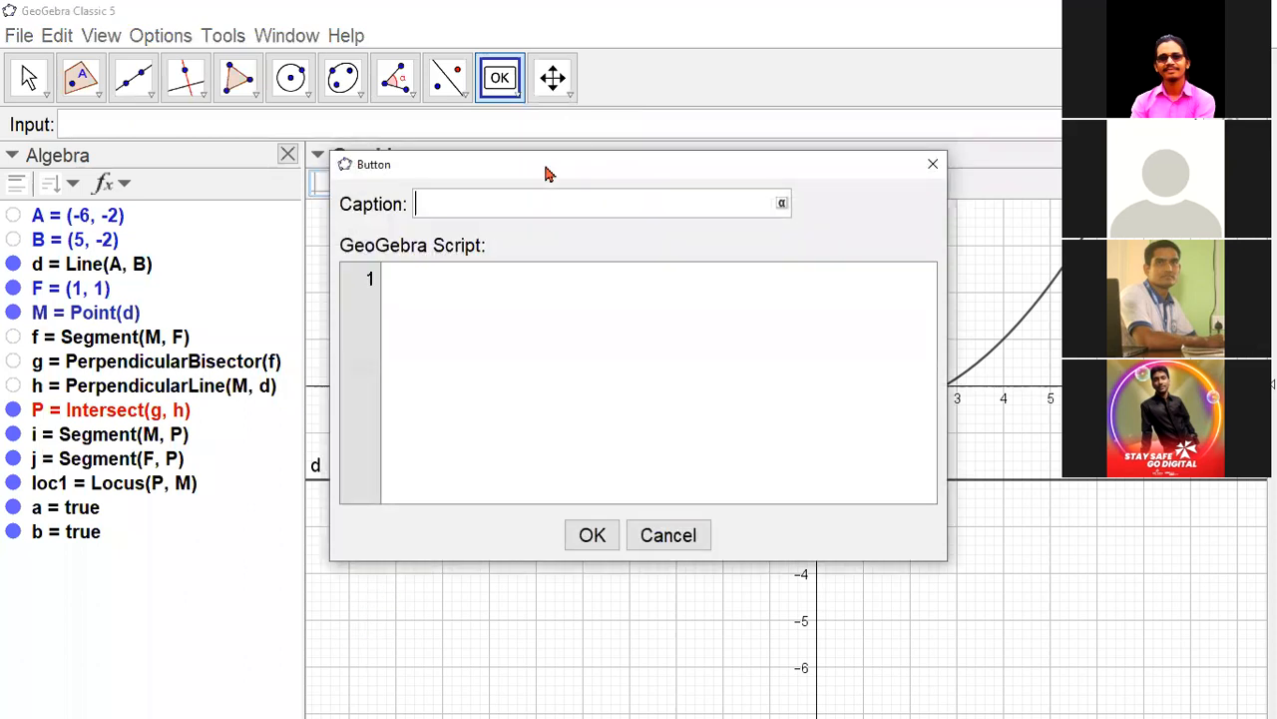
drag(561, 169, 817, 203)
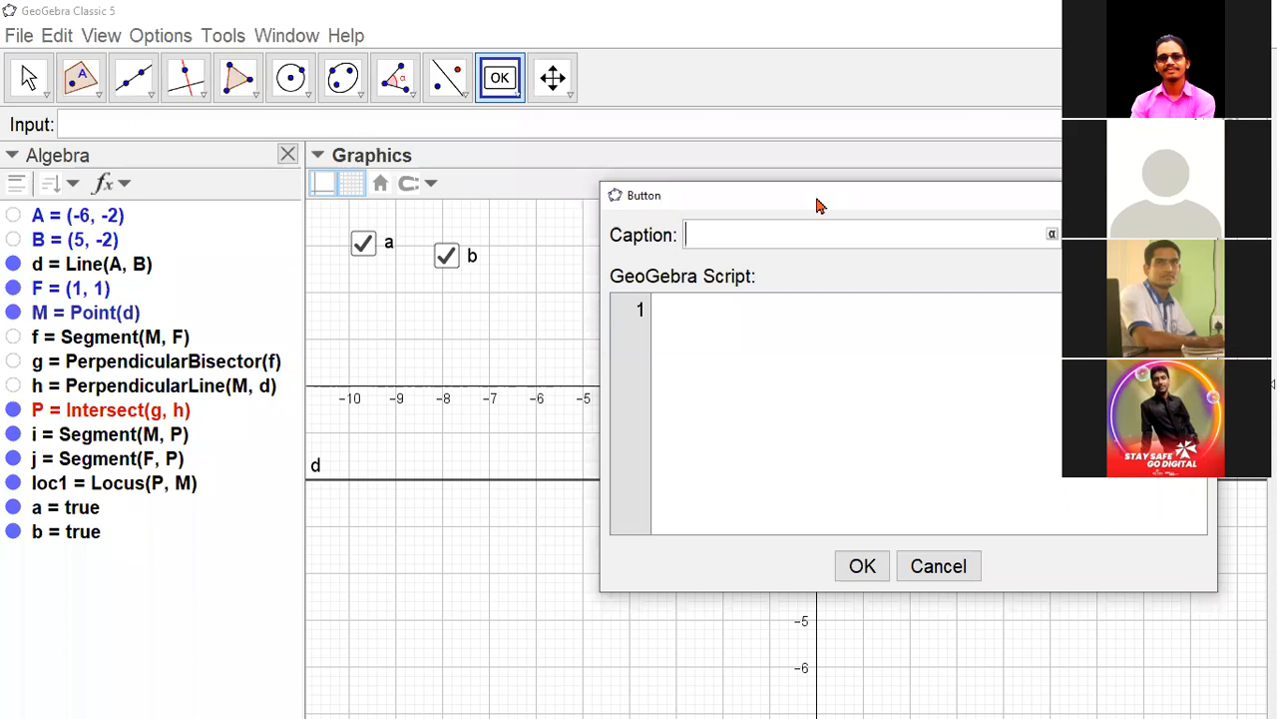
text(Animation On)
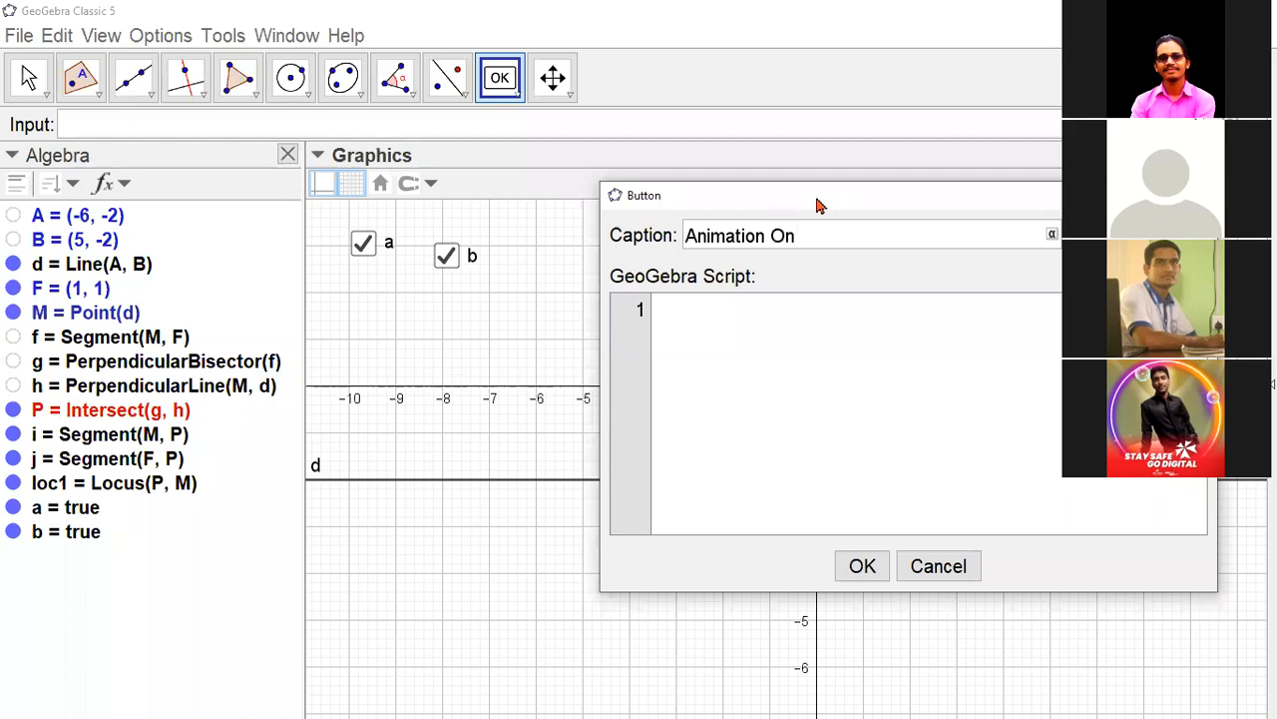
text(/Off)
- Enter SetValue[a,If[a,false,true]] as the first script line of the Animation On/Off button
click(766, 307)
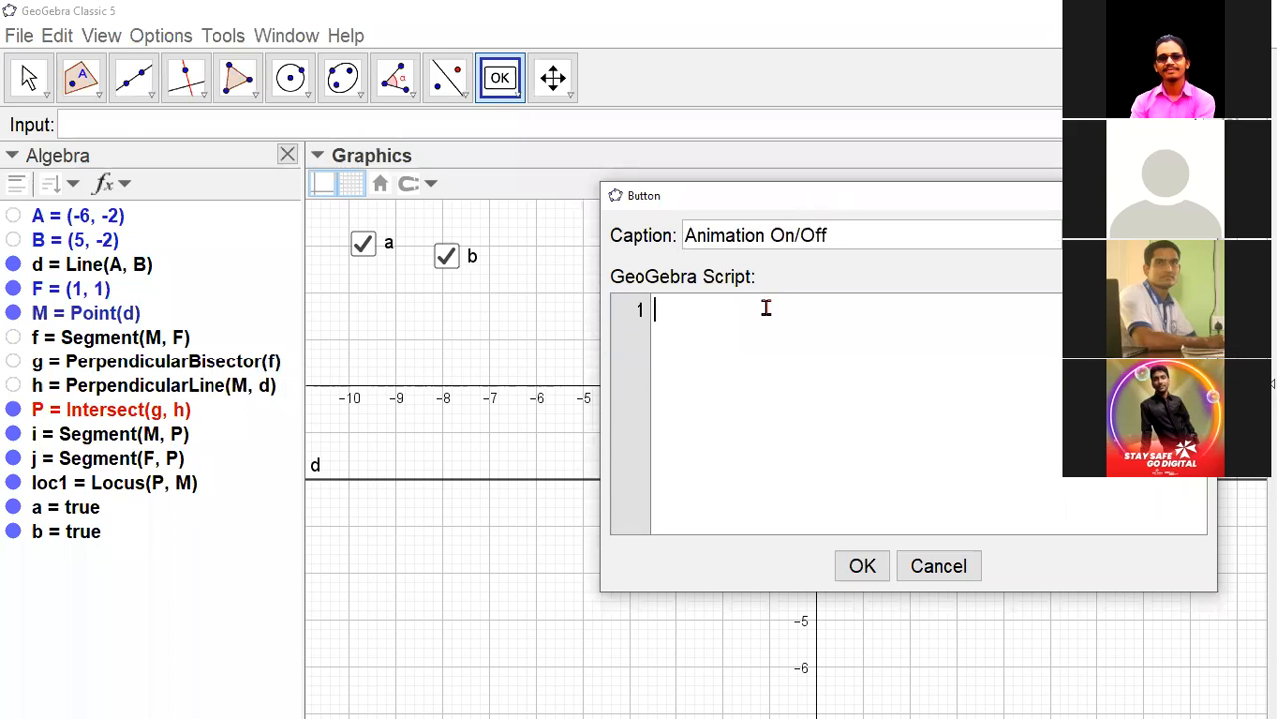
text(SetValue)
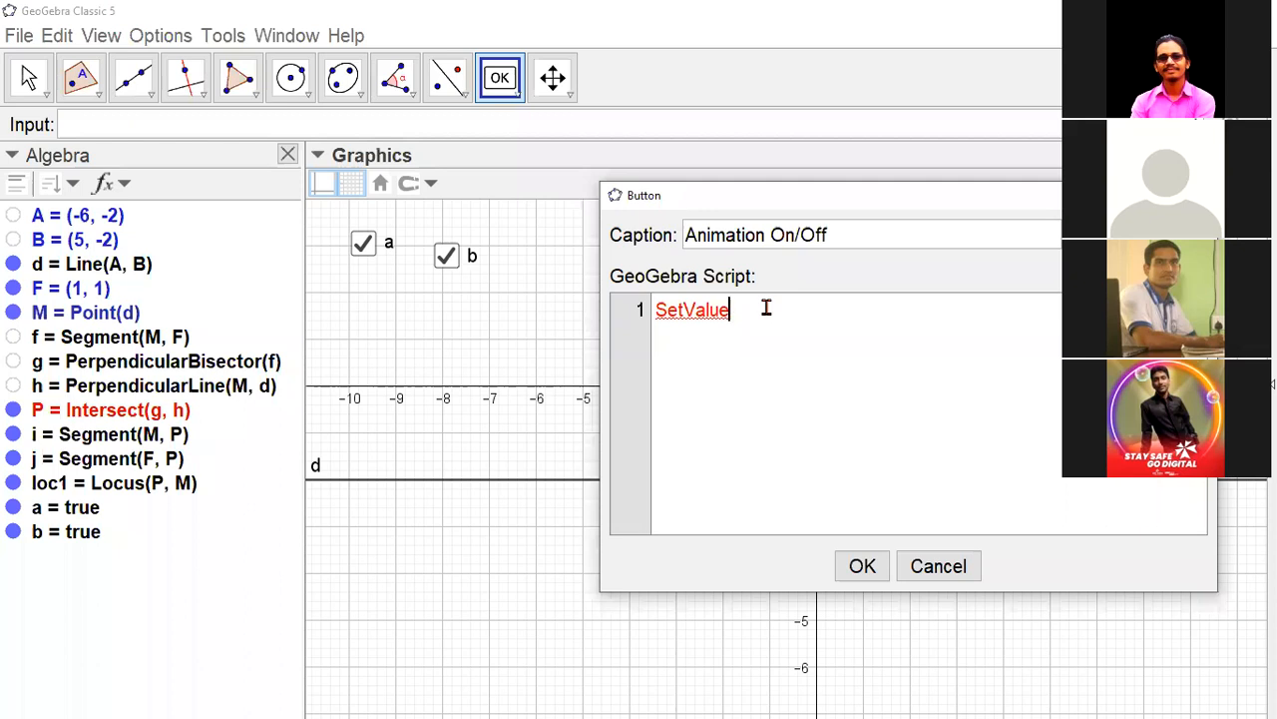
text([)
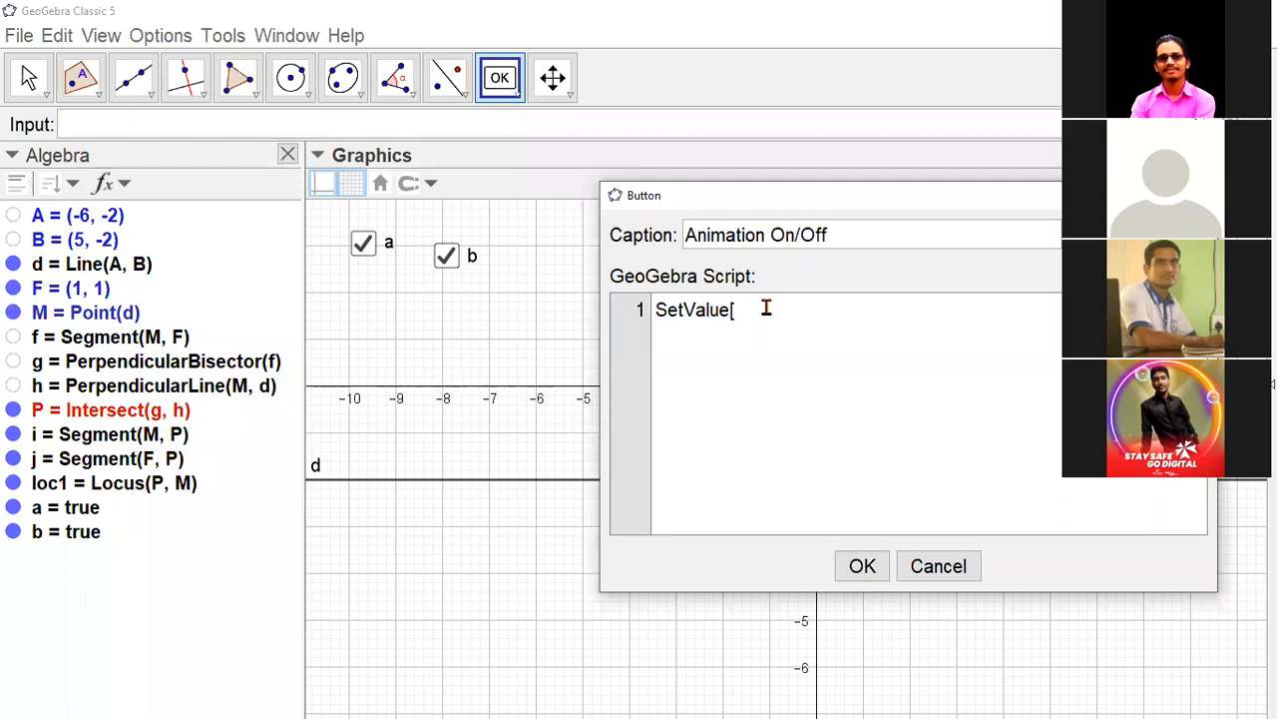
text(a)
text(,)
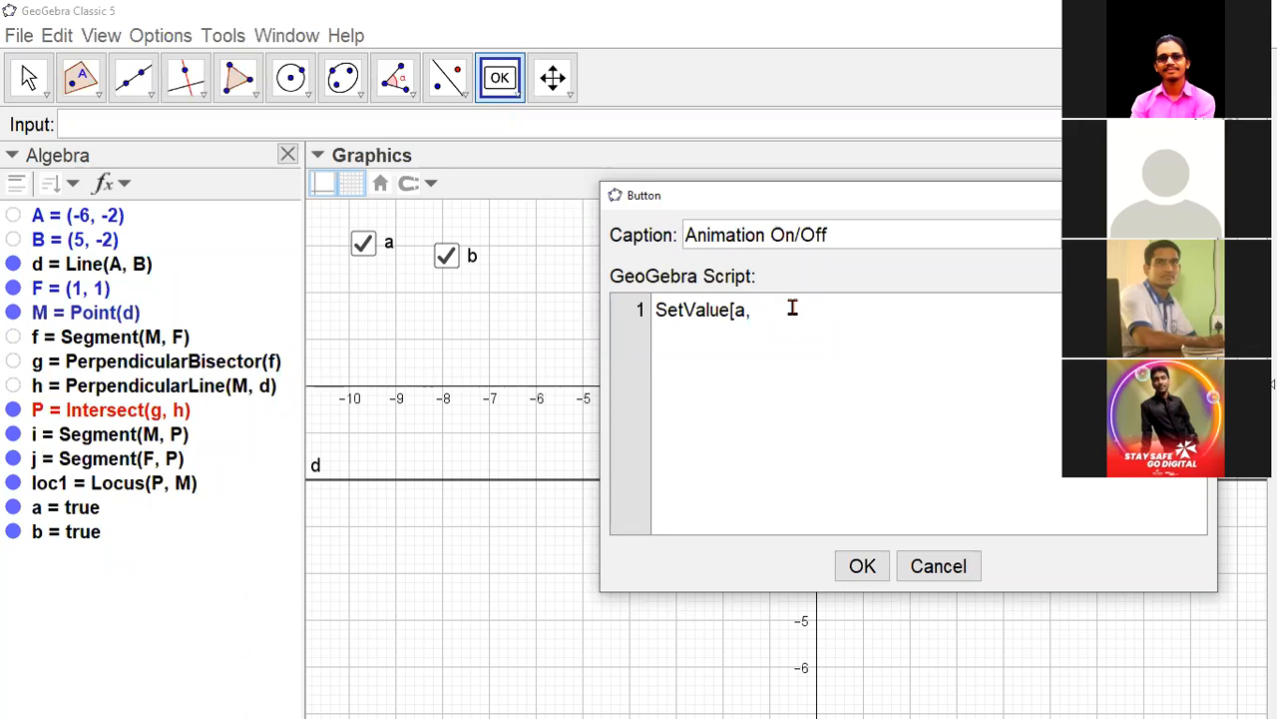
text(If)
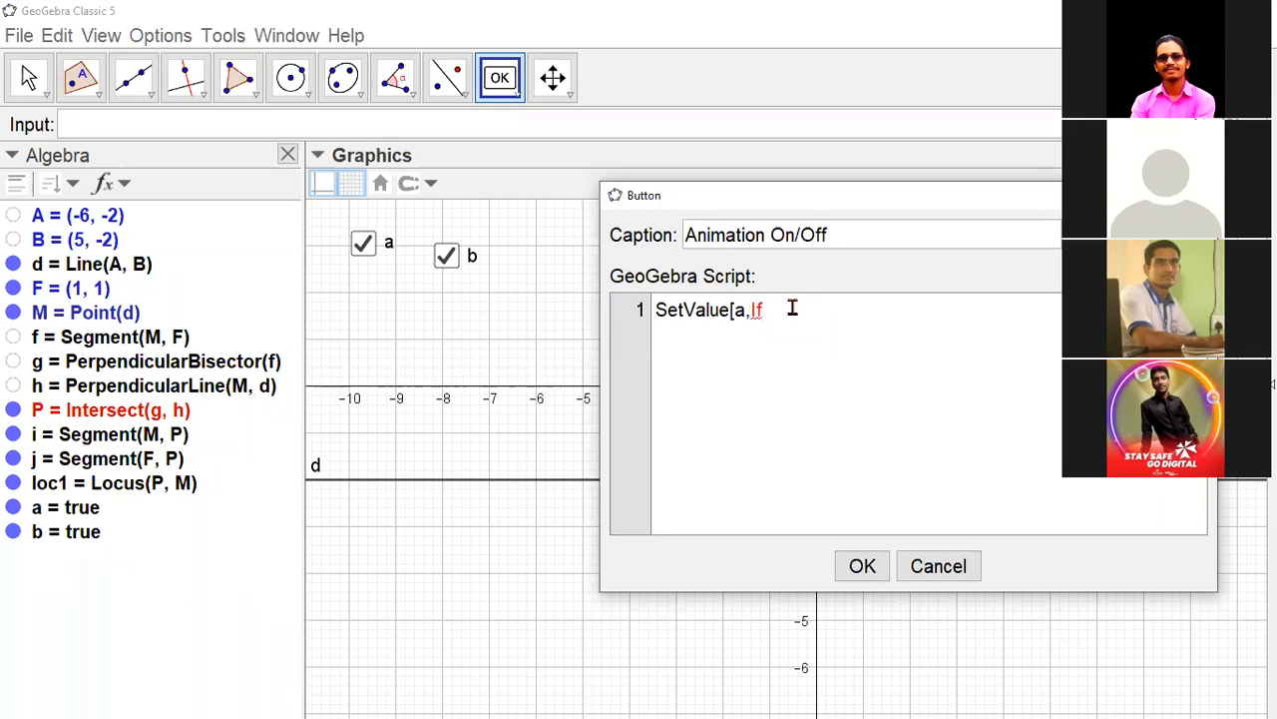
text([)
text(a,false,true]])
click(827, 327)
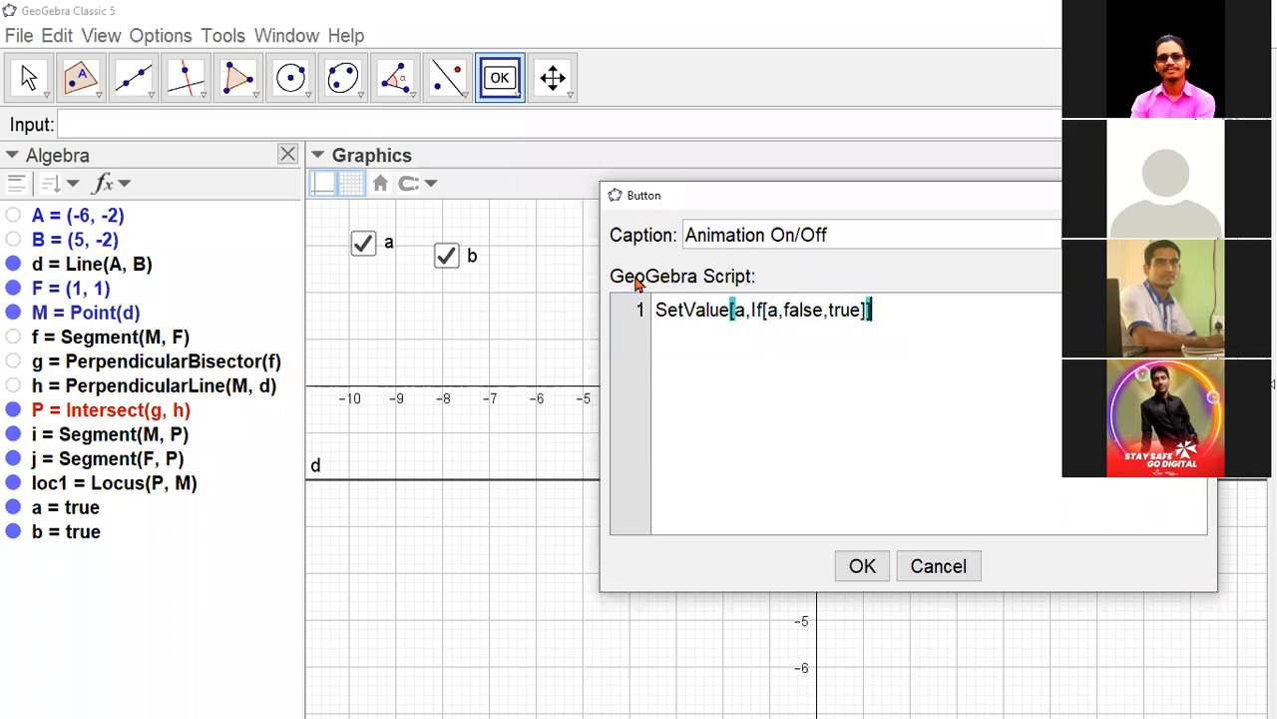
click(741, 313)
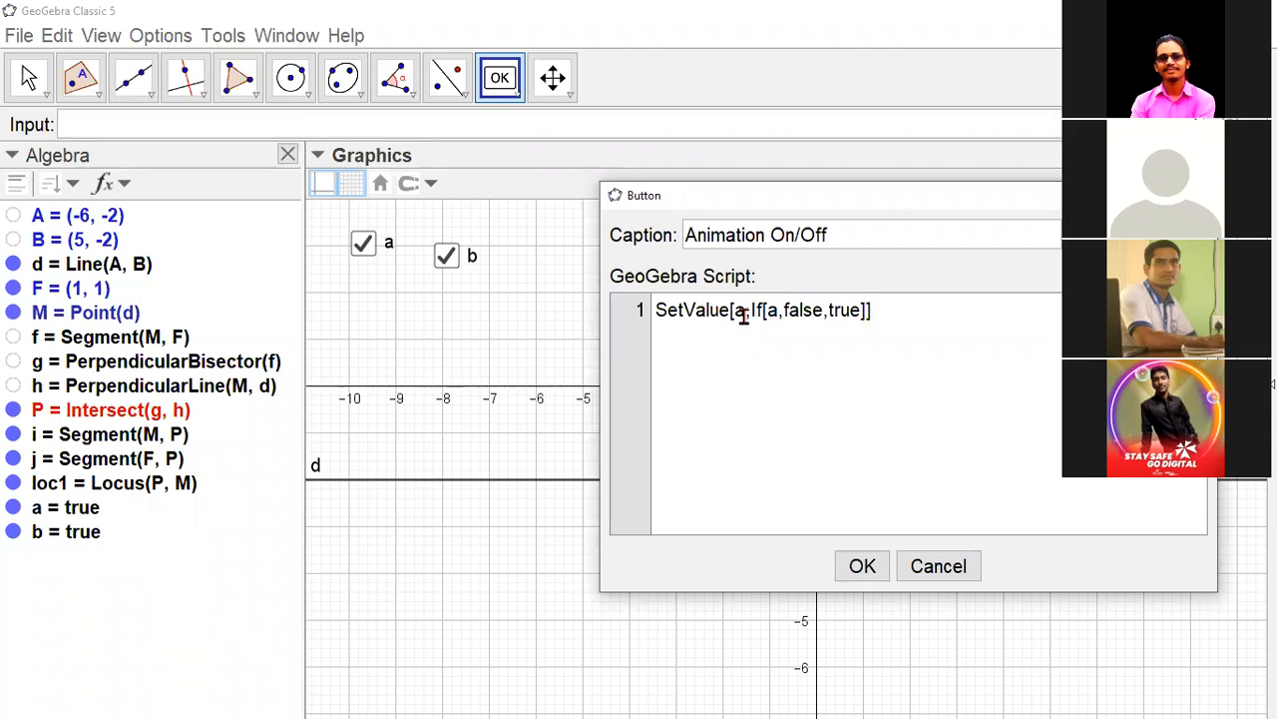
click(770, 315)
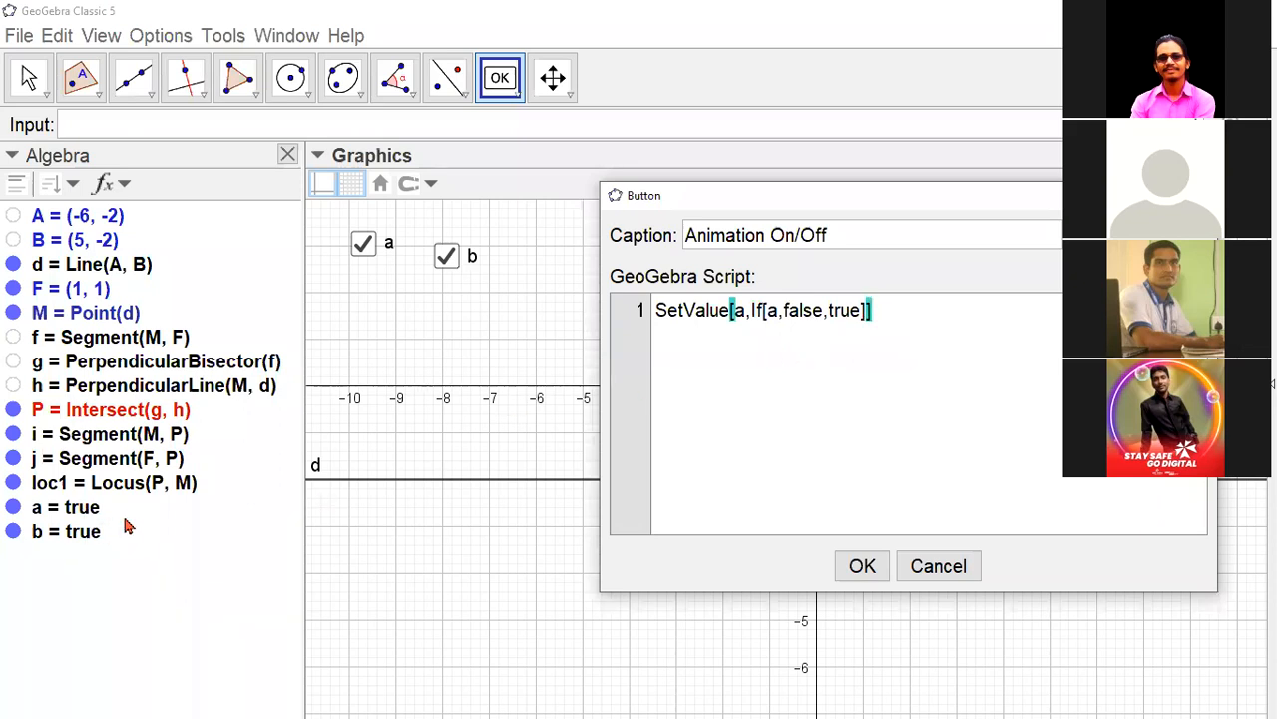
click(767, 315)
- Add StartAnimation[M,a] as the second script line and create the Animation On/Off button
key(End)
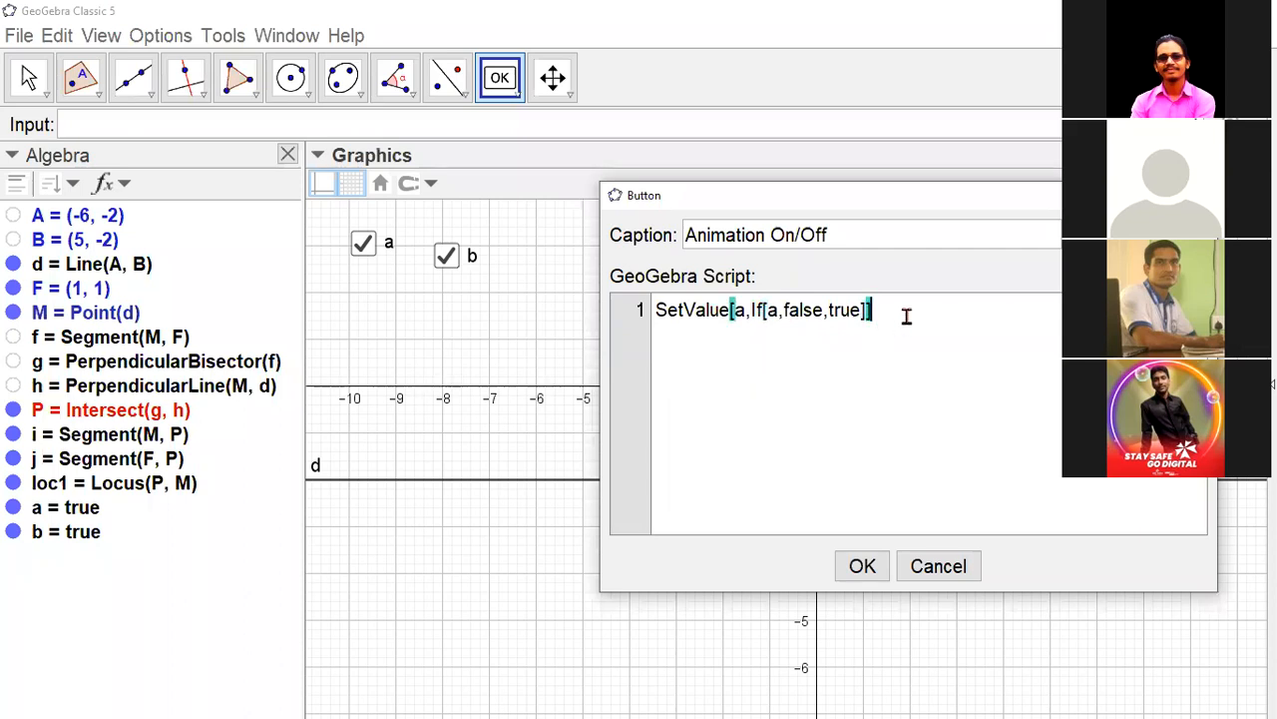
key(Return)
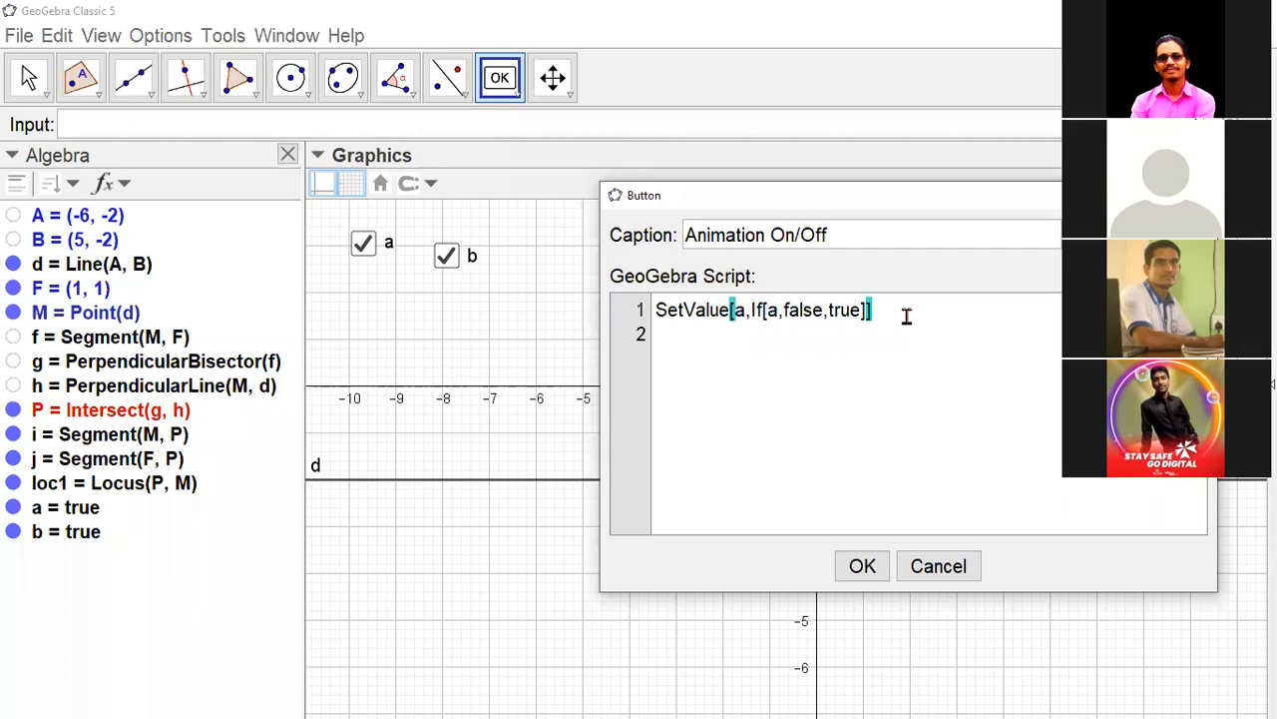
text(StartA)
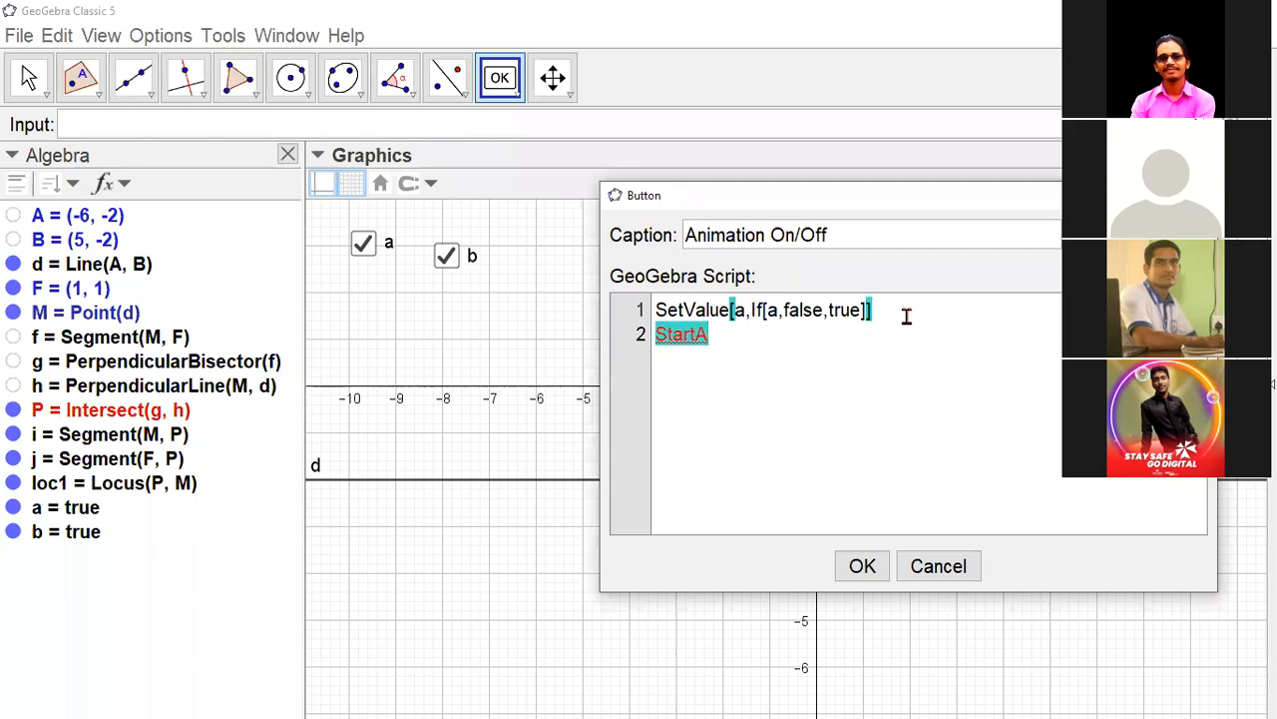
text(nimati)
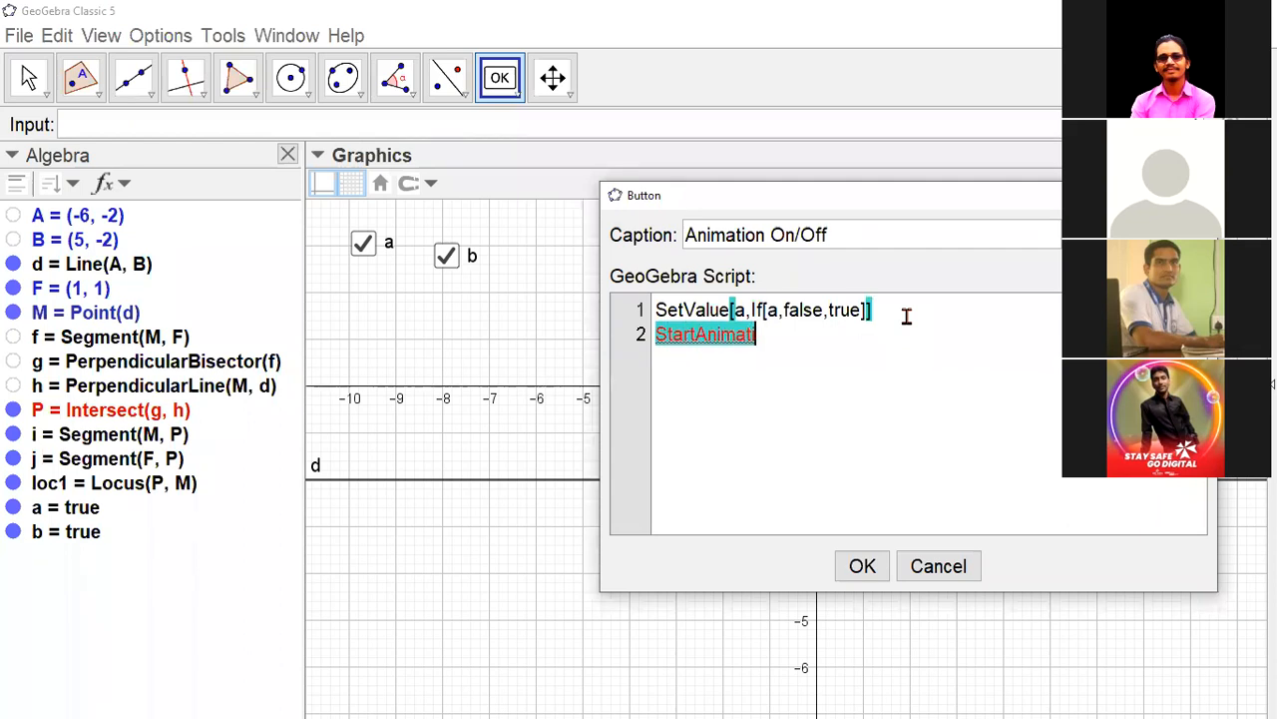
text(on[)
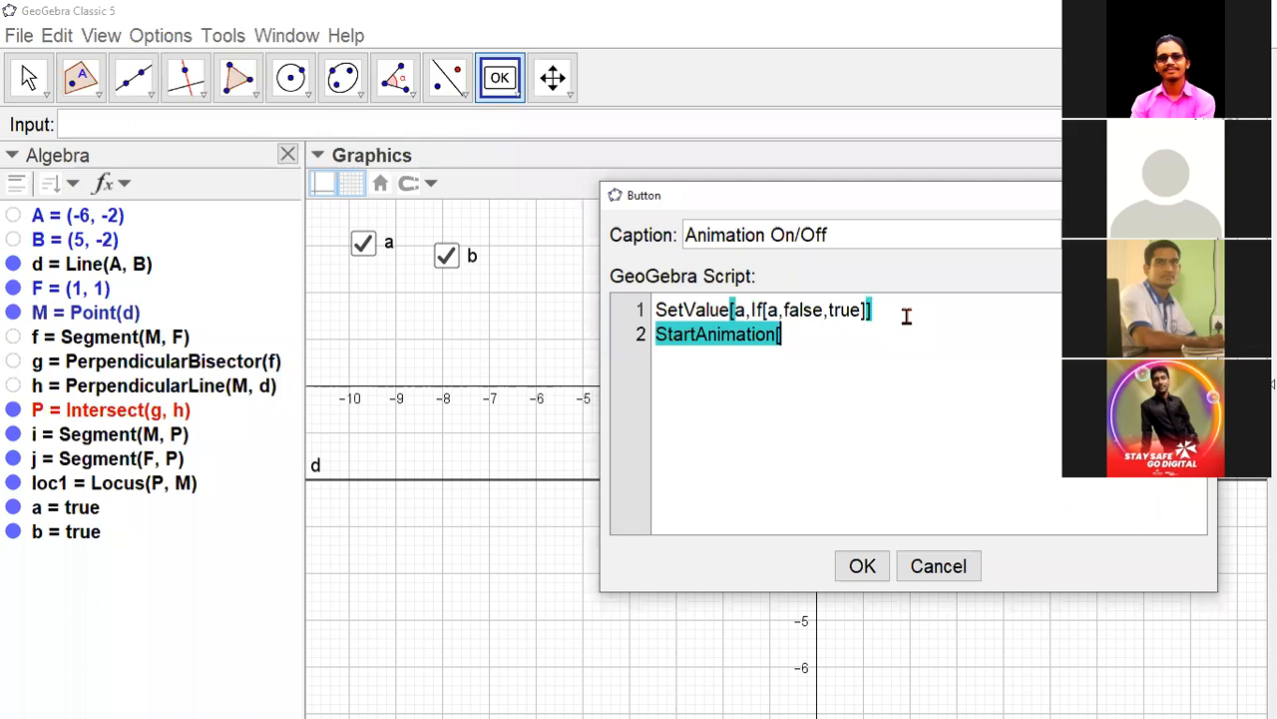
text(M,)
click(798, 329)
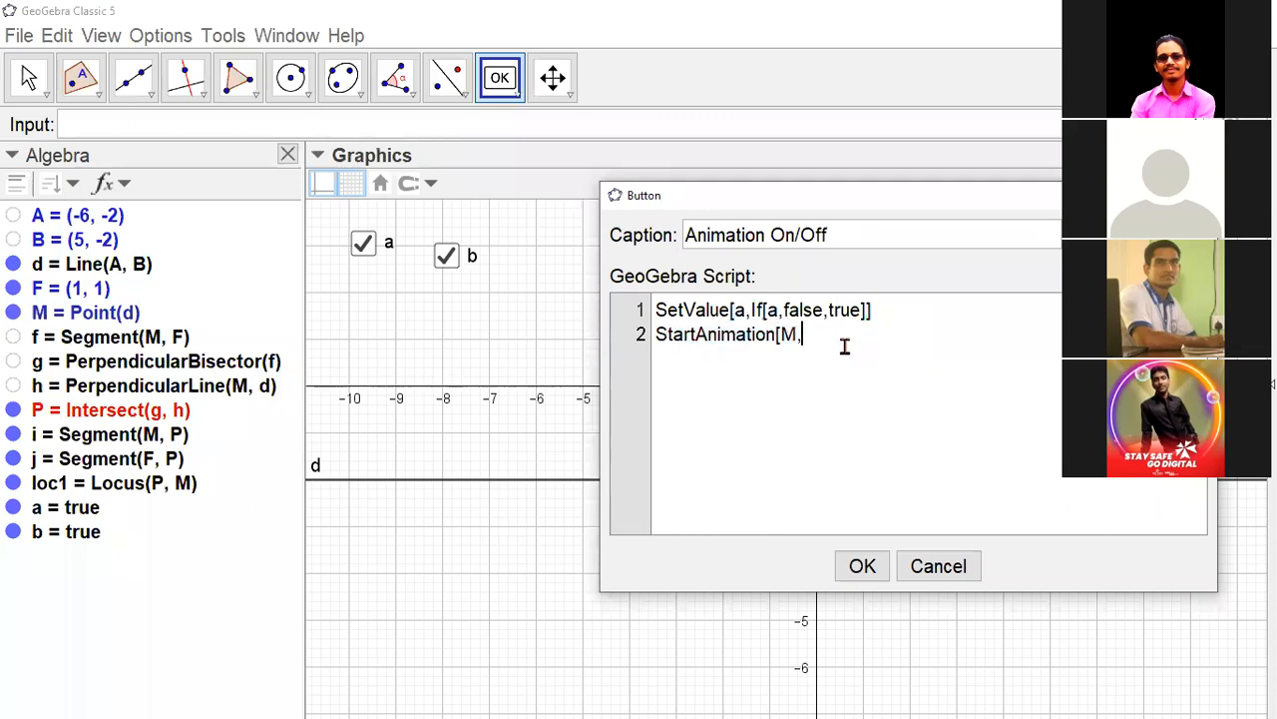
text(a])
click(863, 567)
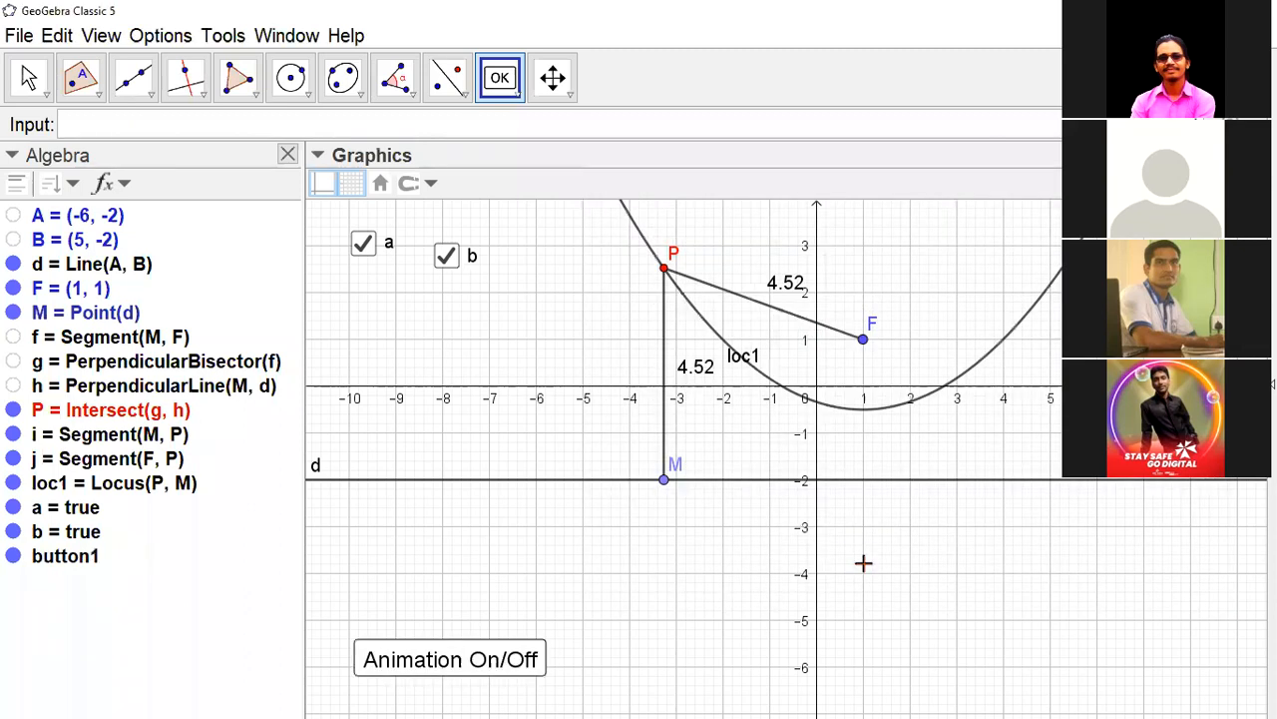
- Test the Animation On/Off button by running it three times, starting point M's animation and stopping it again
click(28, 80)
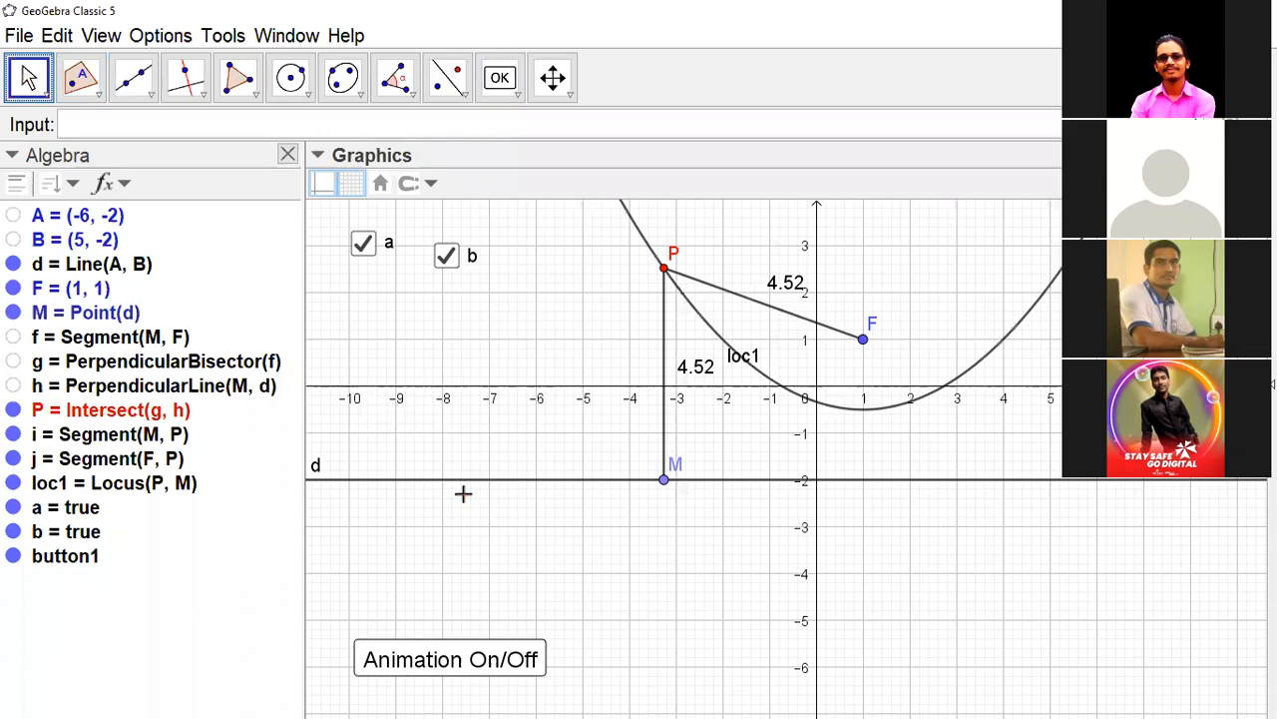
click(440, 656)
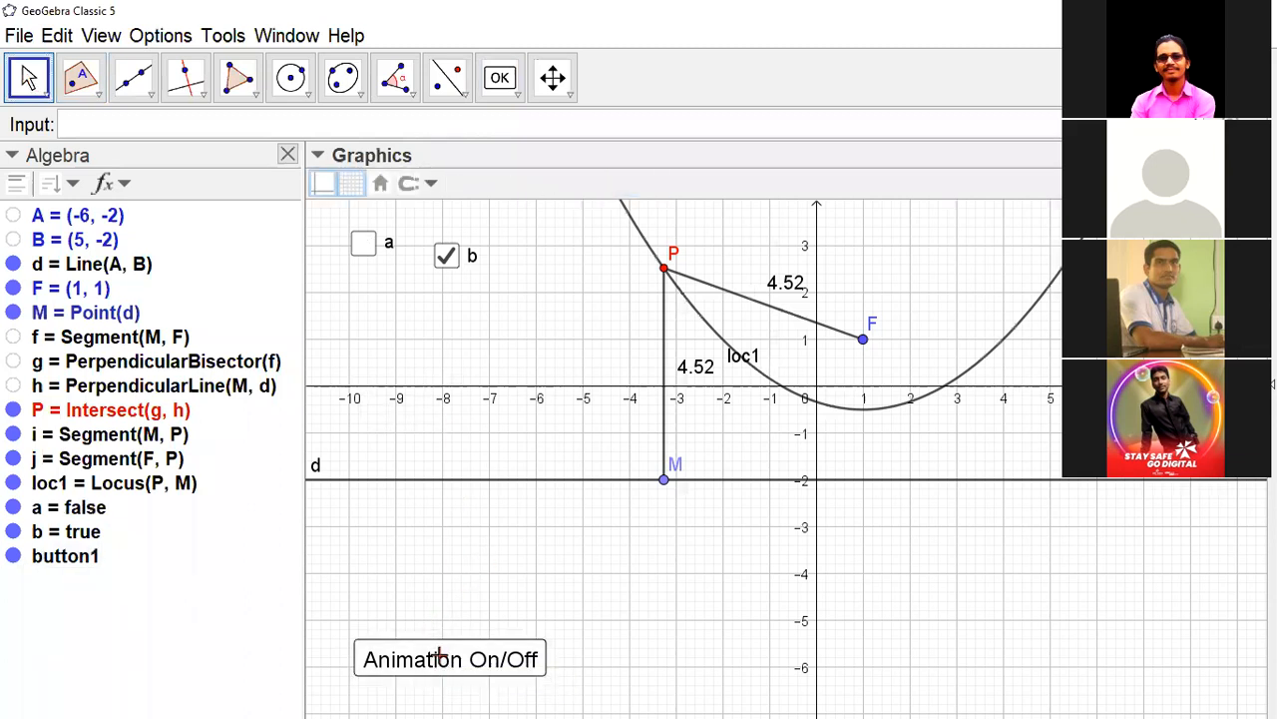
click(441, 657)
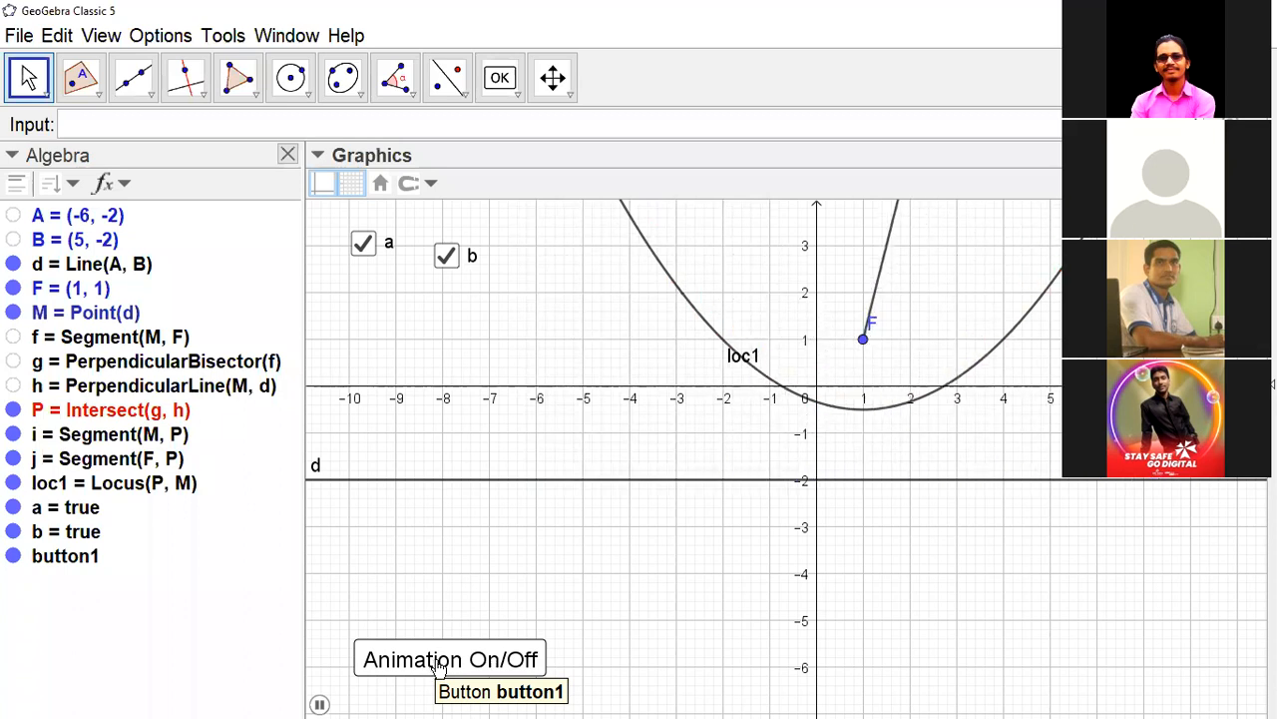
click(436, 659)
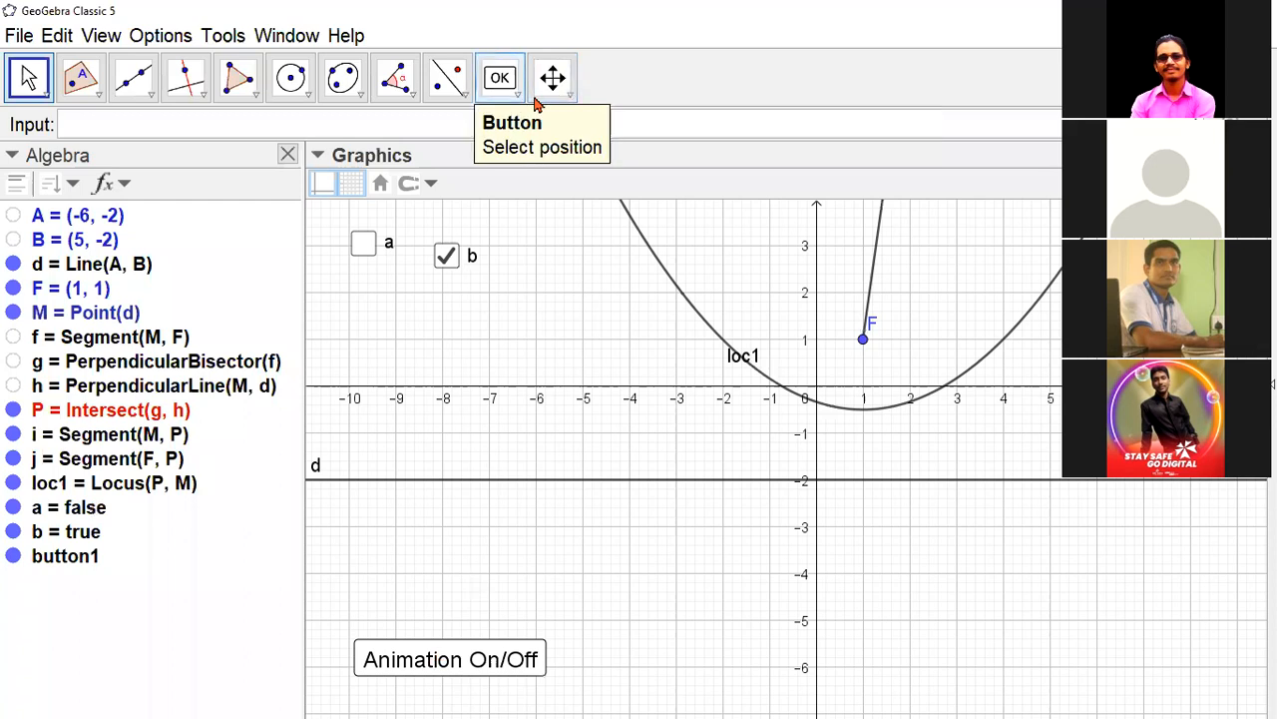
- Place a second button at about (-9.6, -4.2) in the drawing and caption it "Trace On/Off"
click(533, 99)
click(534, 100)
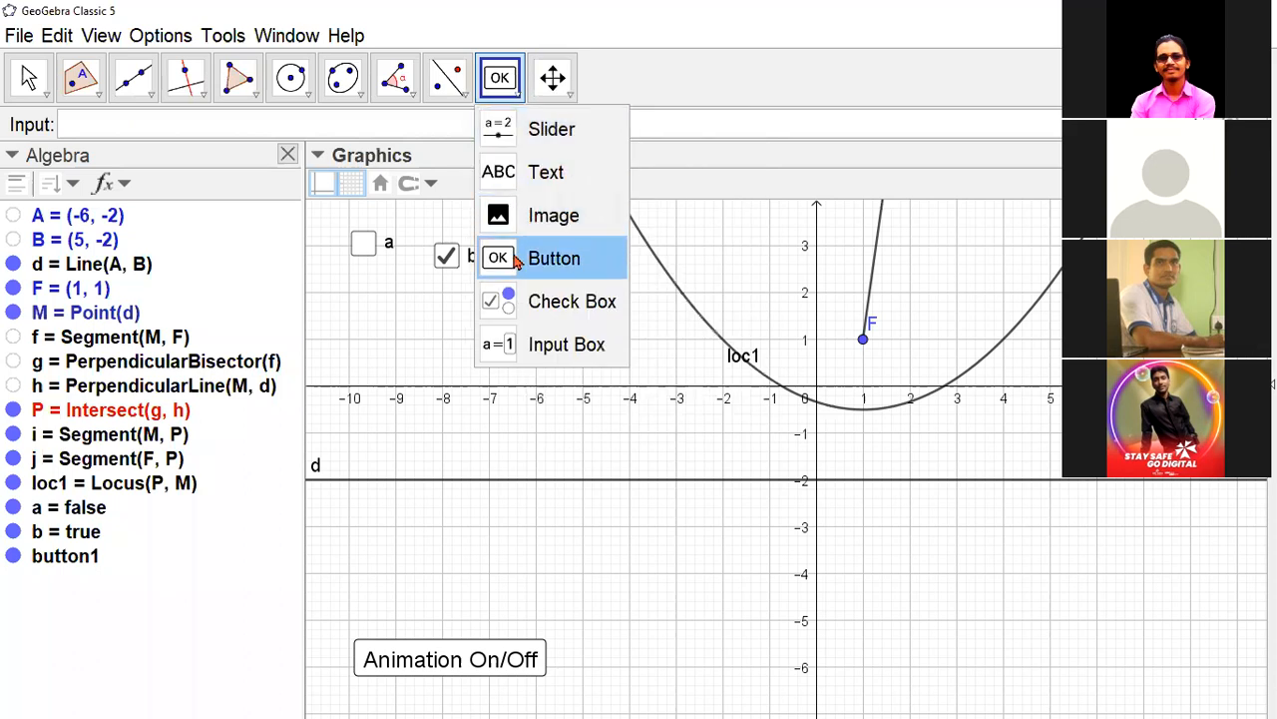
click(516, 261)
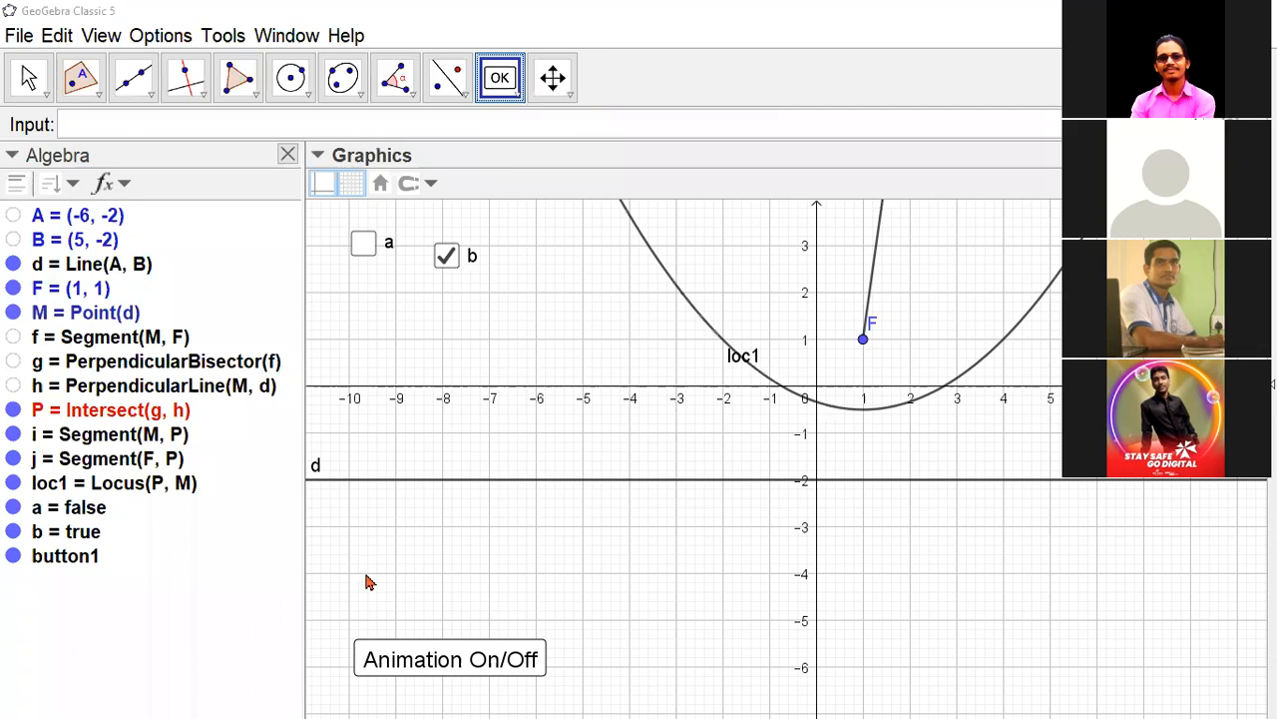
click(366, 582)
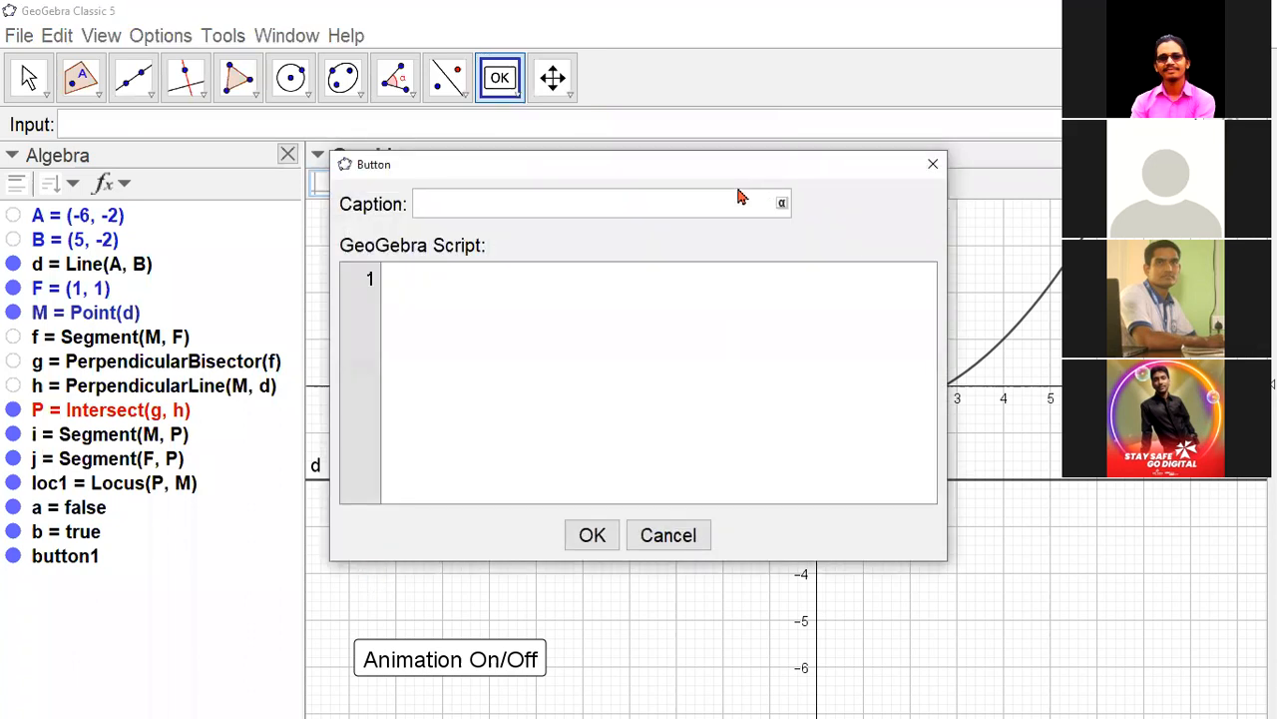
drag(739, 164, 1003, 403)
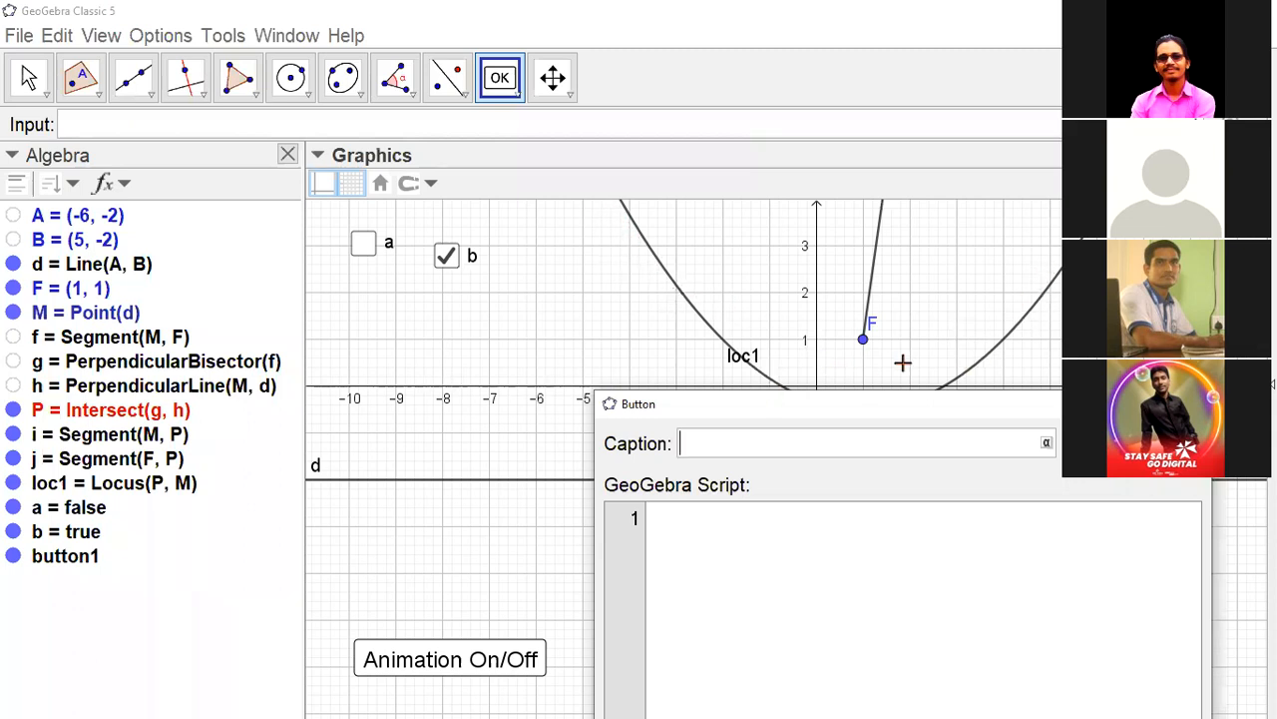
drag(889, 405, 340, 212)
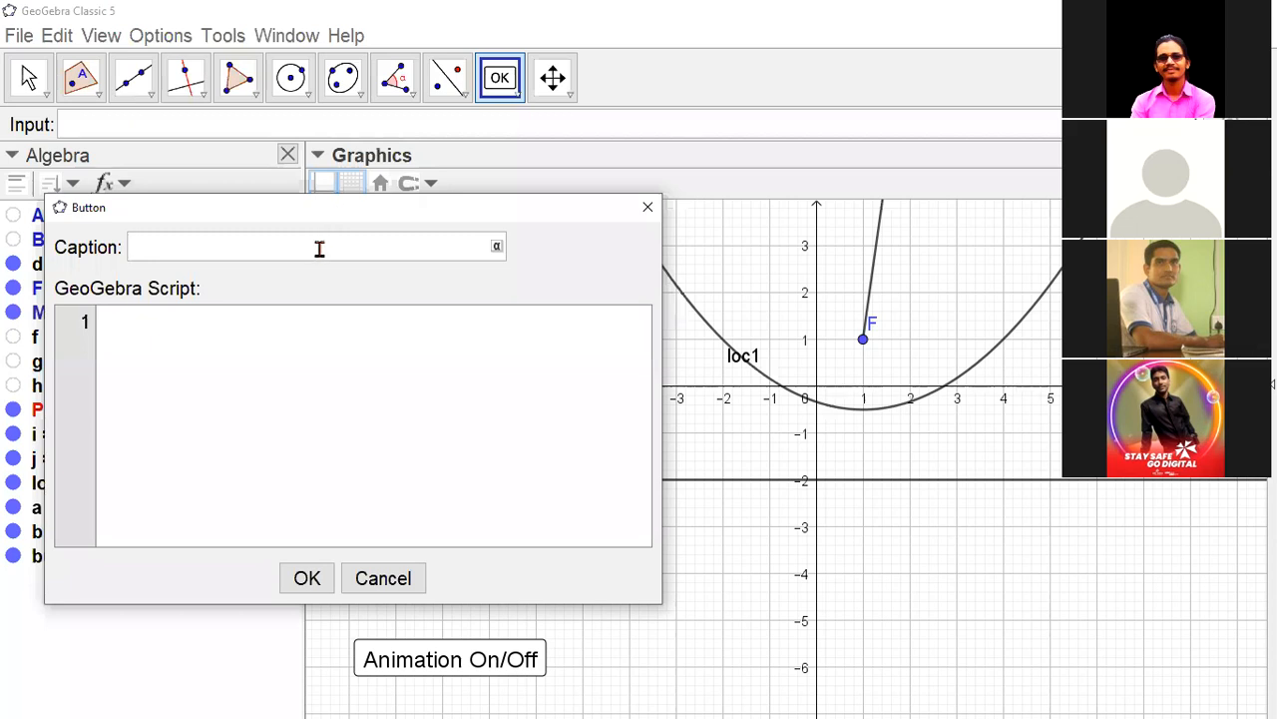
text(Trace On/Off)
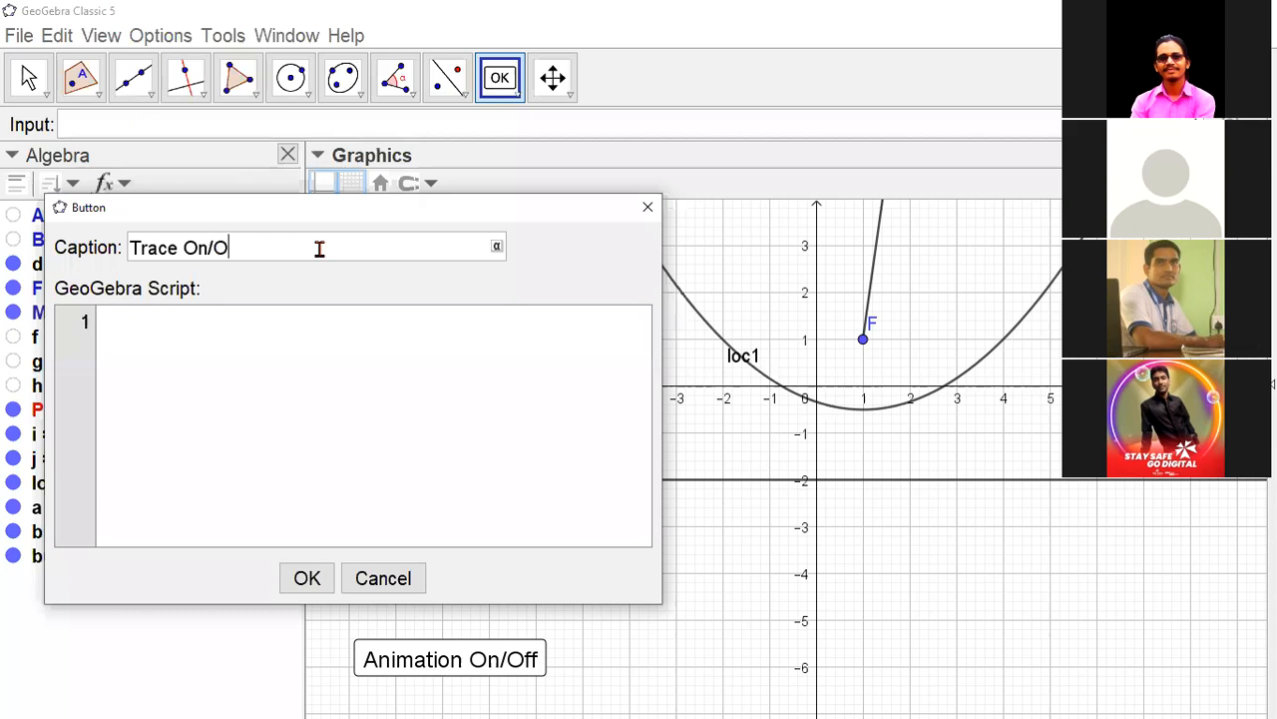
- Enter SetValue[b,If[b,false,true]] as the first script line of the Trace On/Off button
click(284, 323)
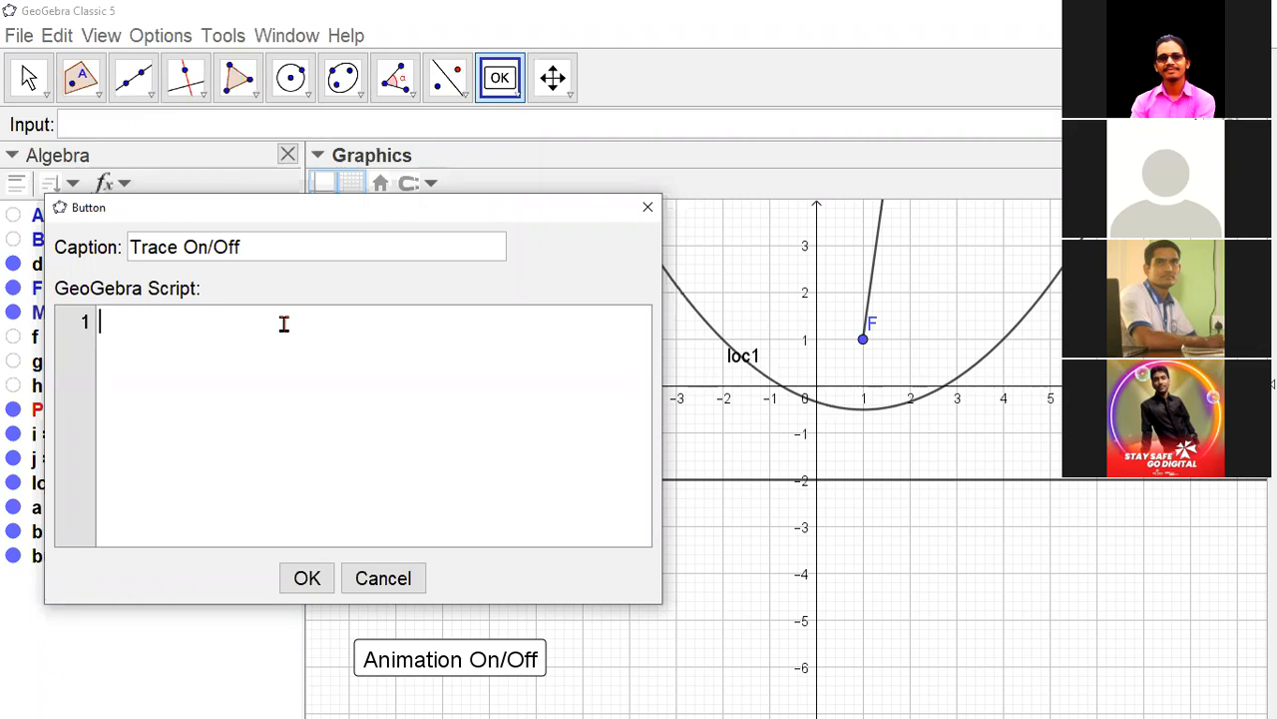
text(Set)
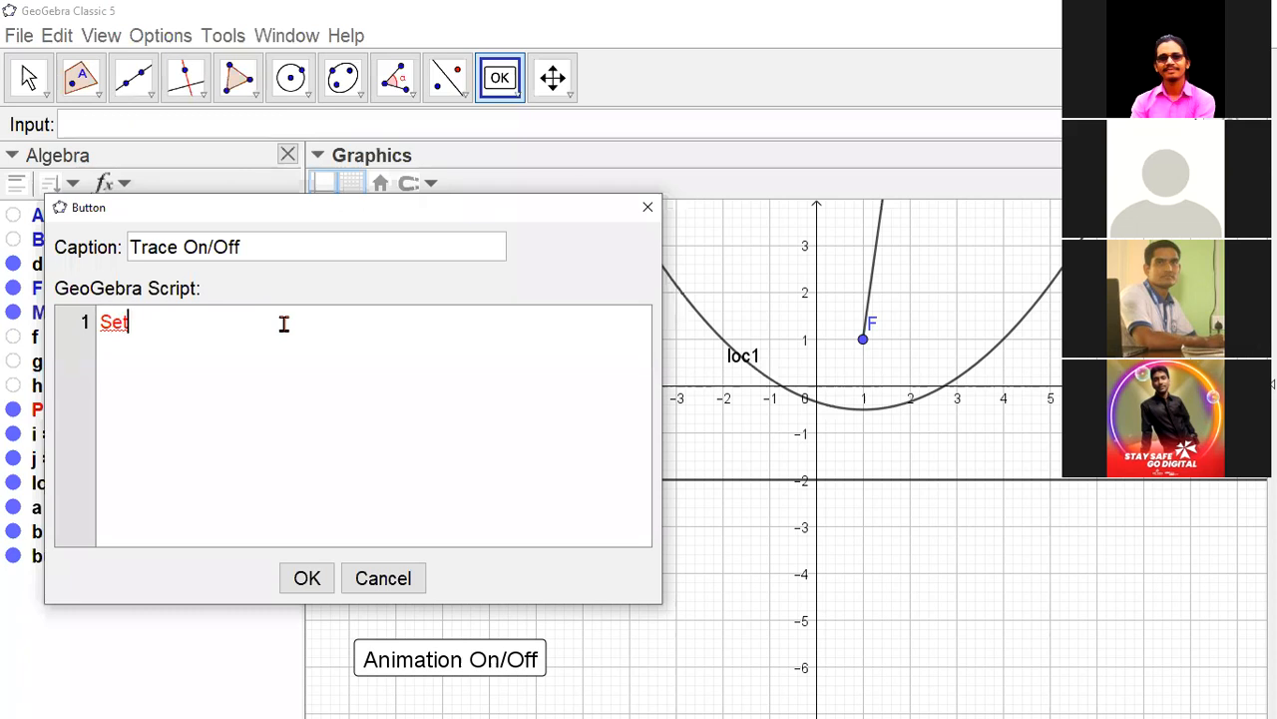
text(Value[)
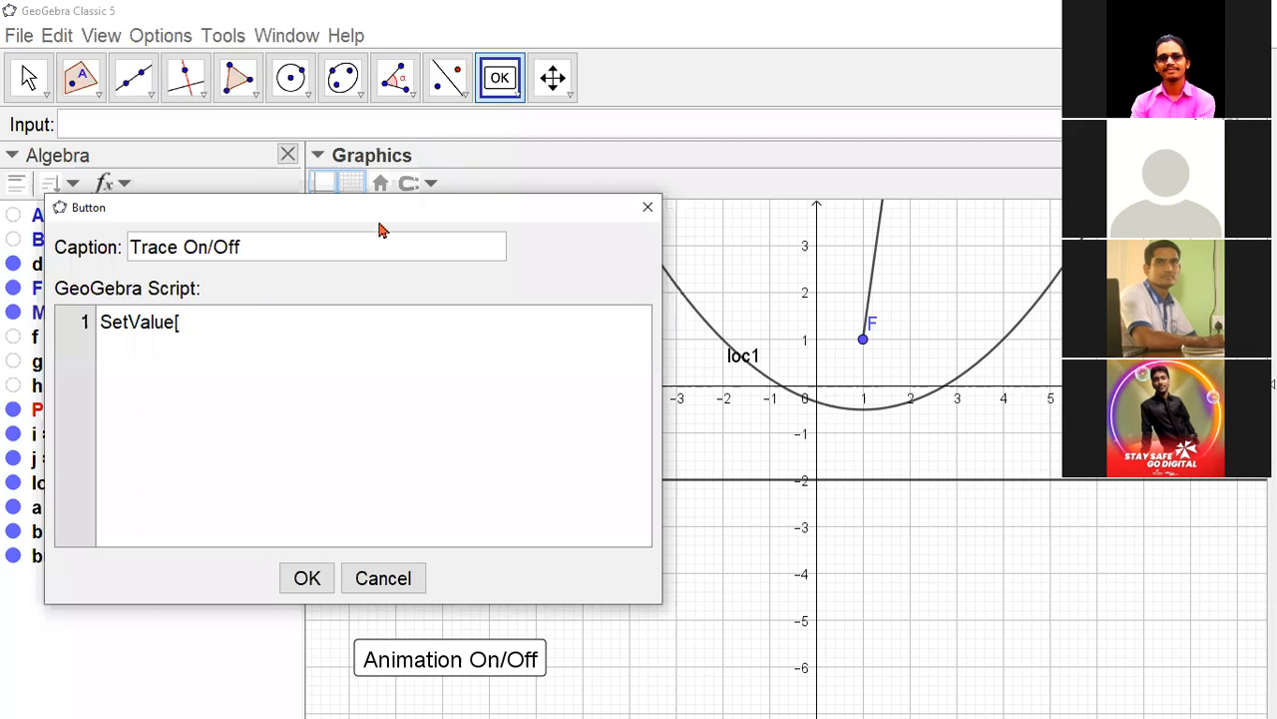
drag(379, 230, 702, 325)
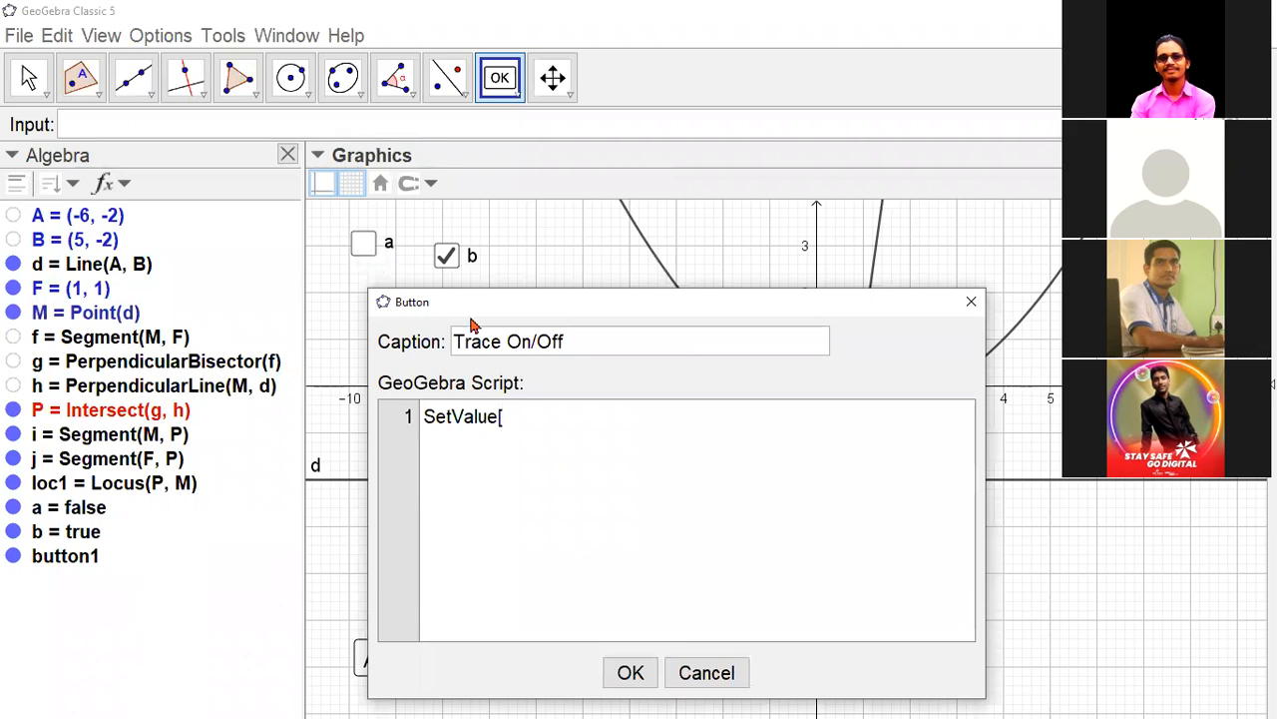
text(b,If[b,)
text(fal)
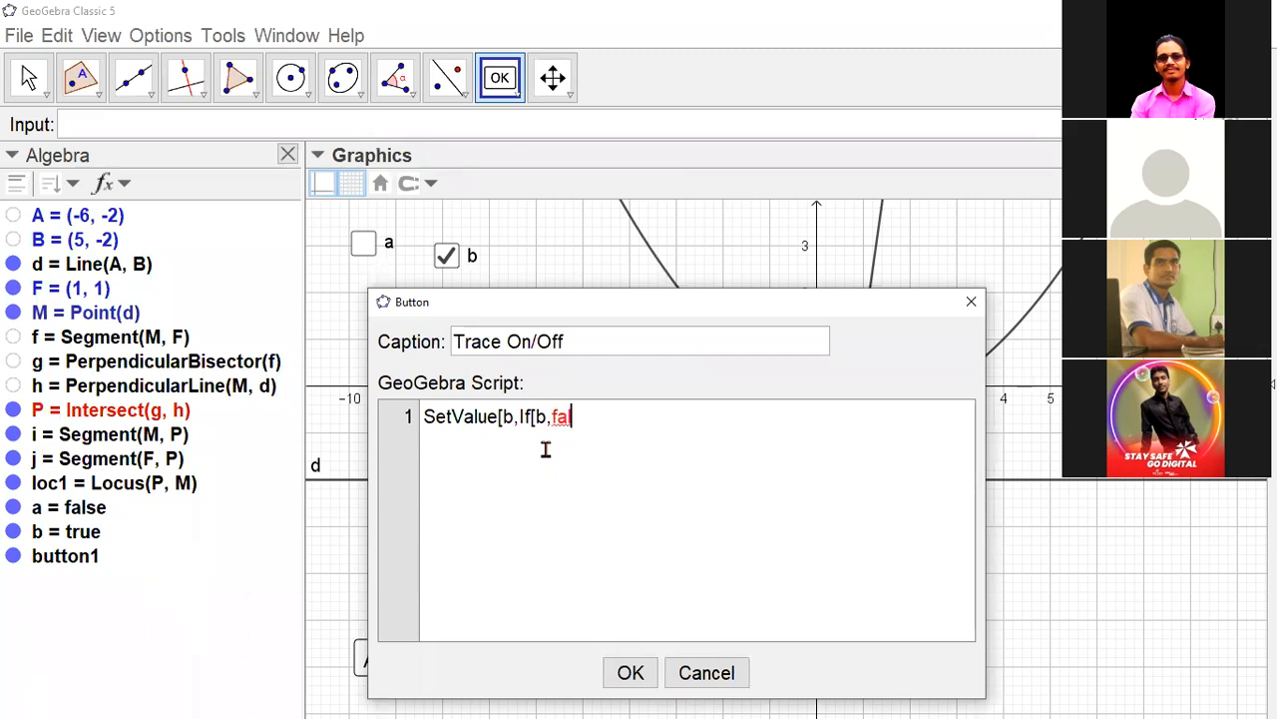
text(se,true]])
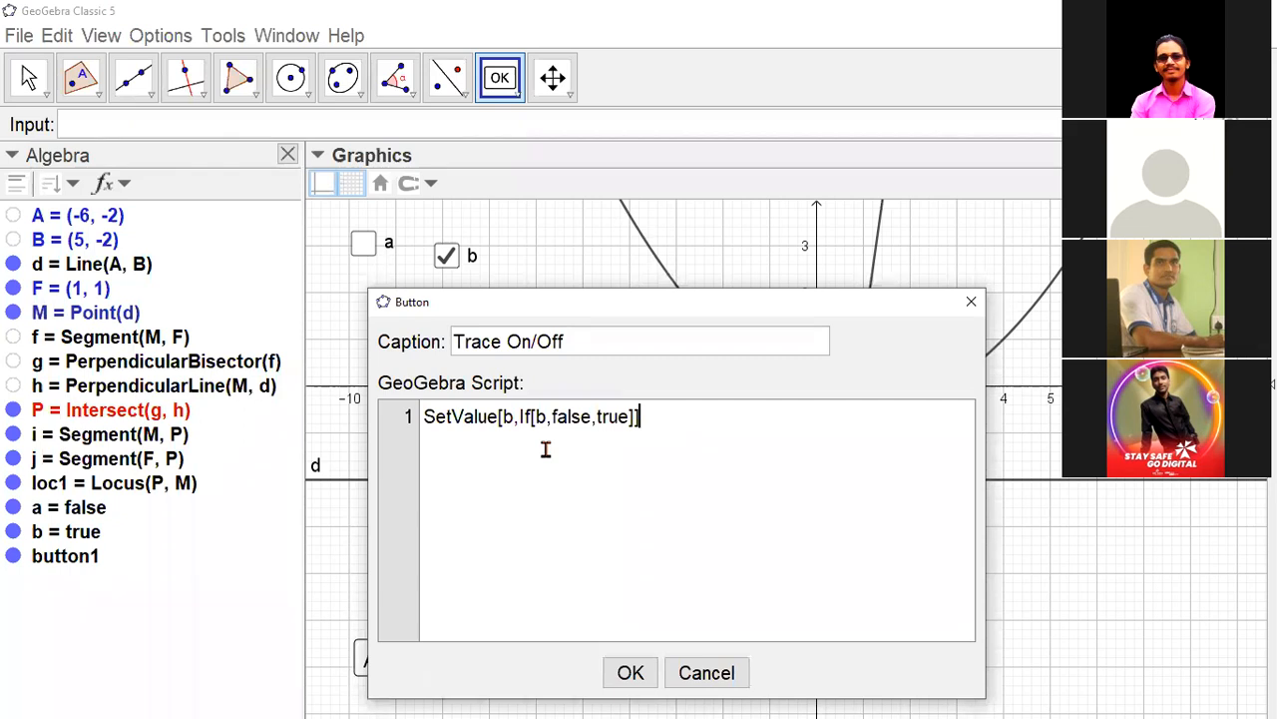
- Add SetTrace[P,b] as the second script line of the Trace On/Off button
key(Return)
text(SetTra)
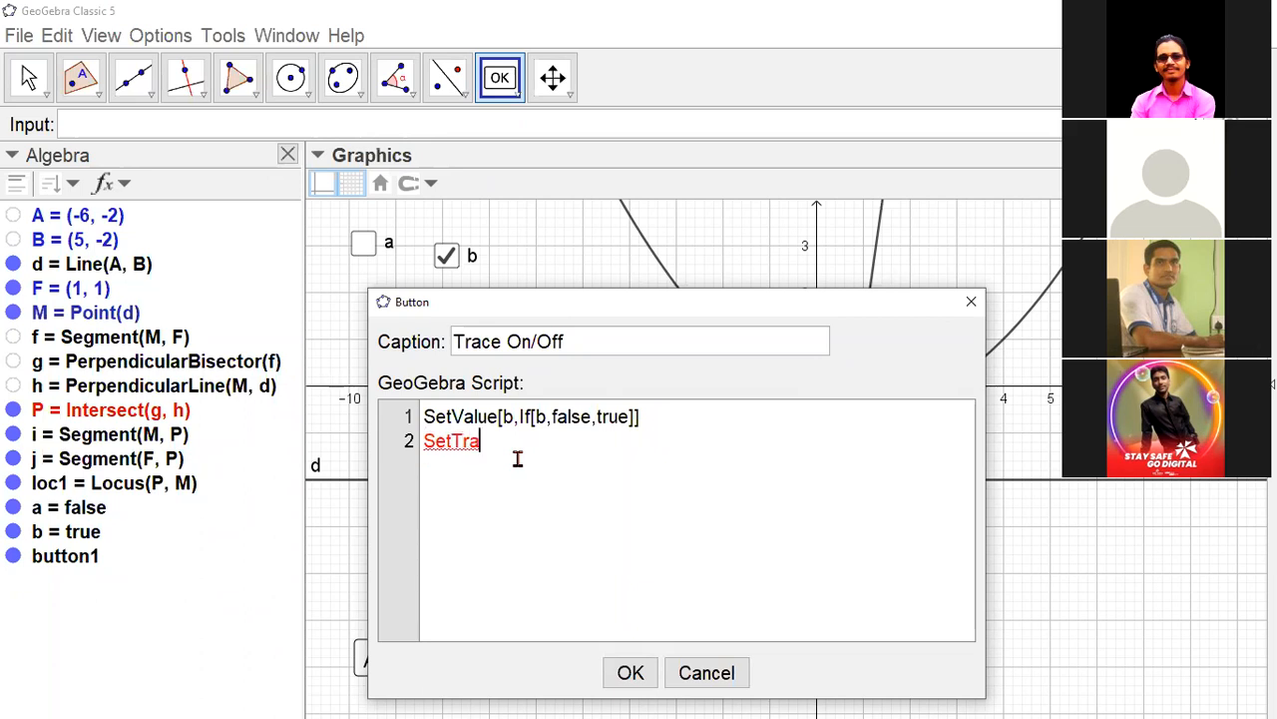
text(ce[)
text(P,b)
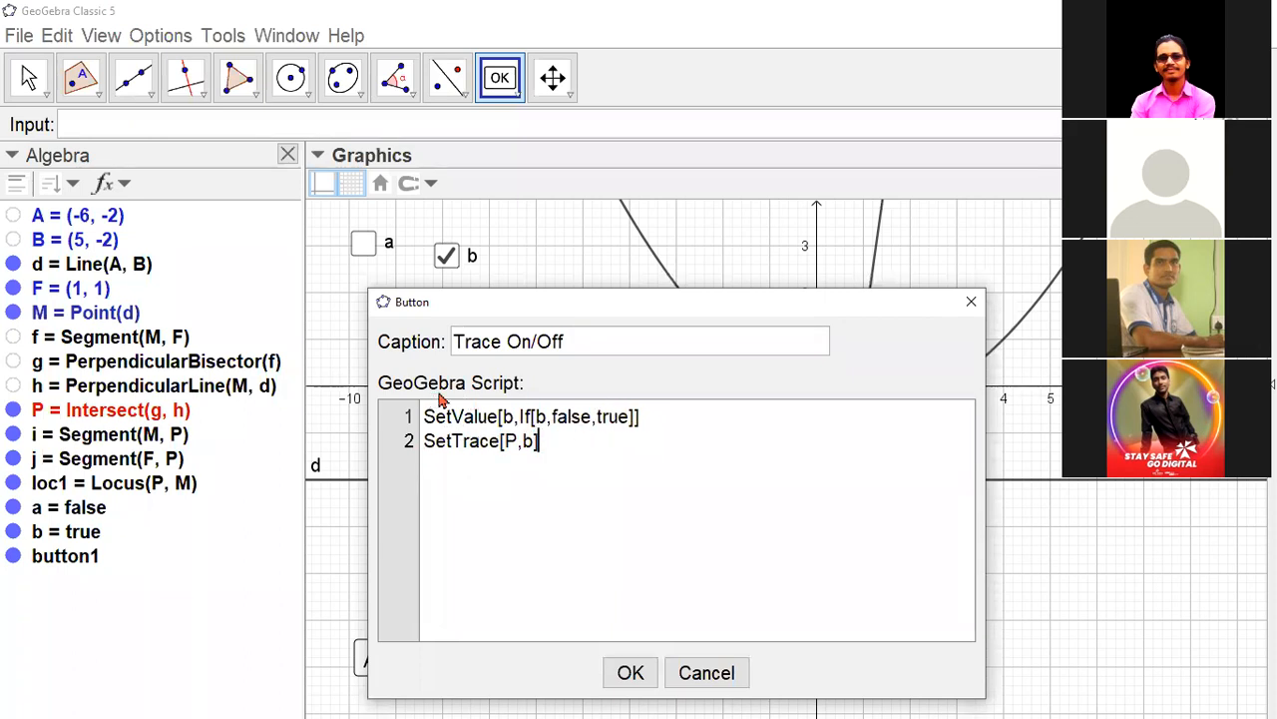
- Add SetBackgroundColor[button2,If[b,"green","red"]] as the third script line of the Trace On/Off button and create the button
click(482, 477)
key(Return)
text(Set)
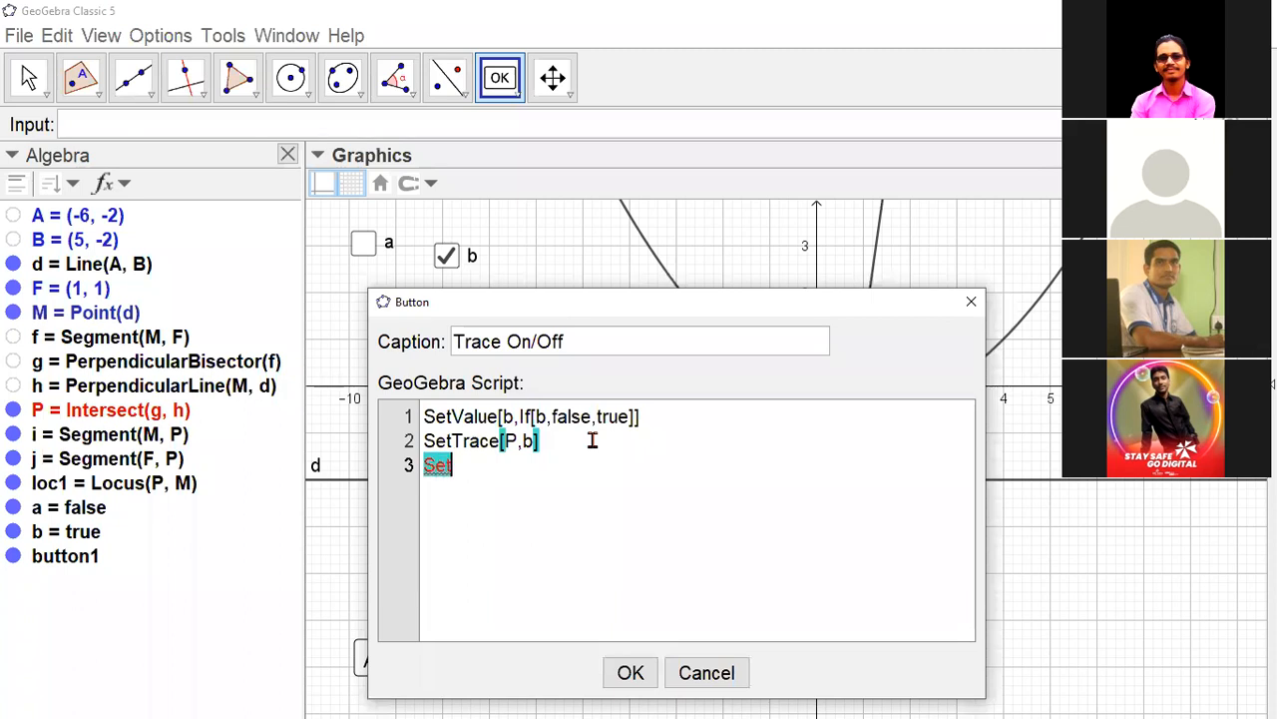
text(Back)
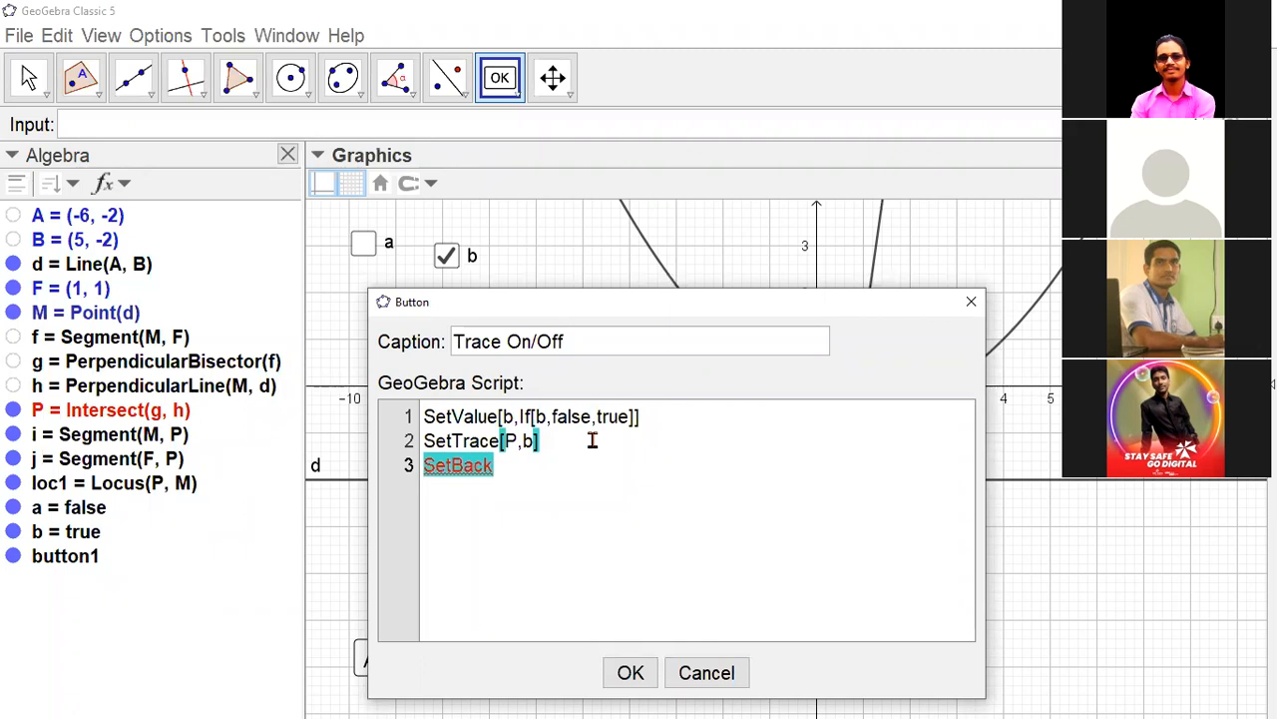
text(groun)
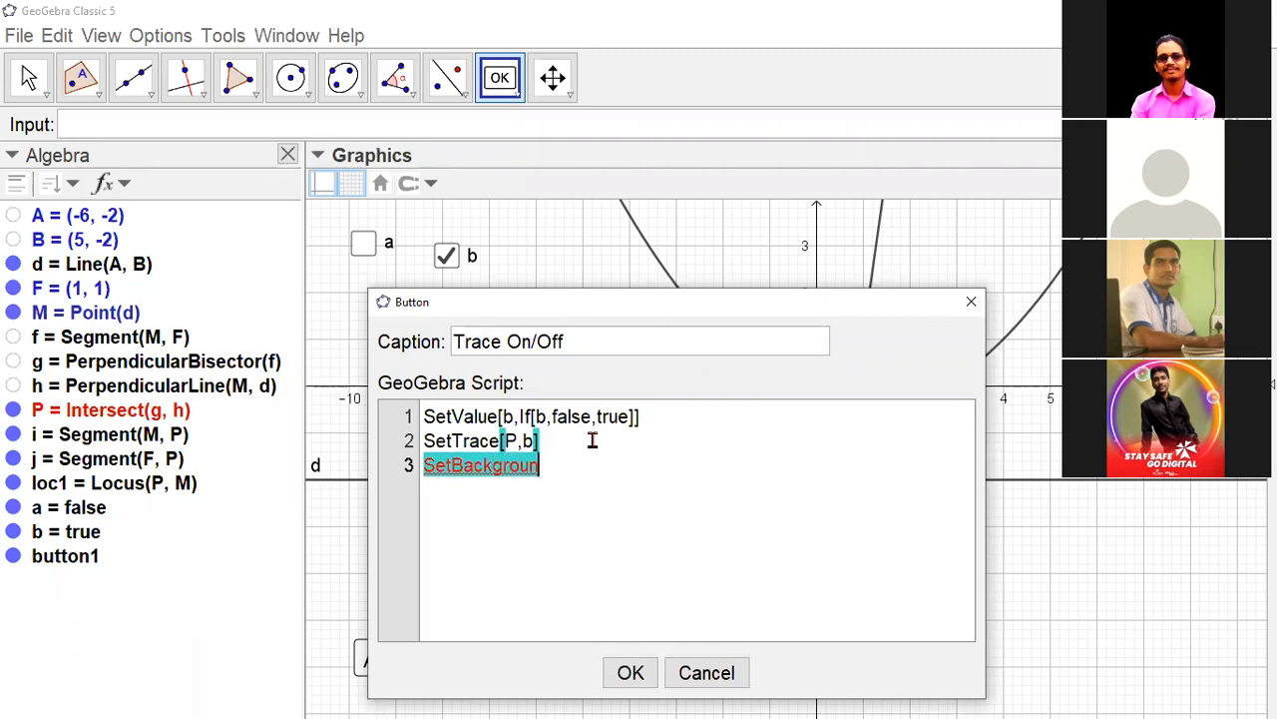
text(dColor[)
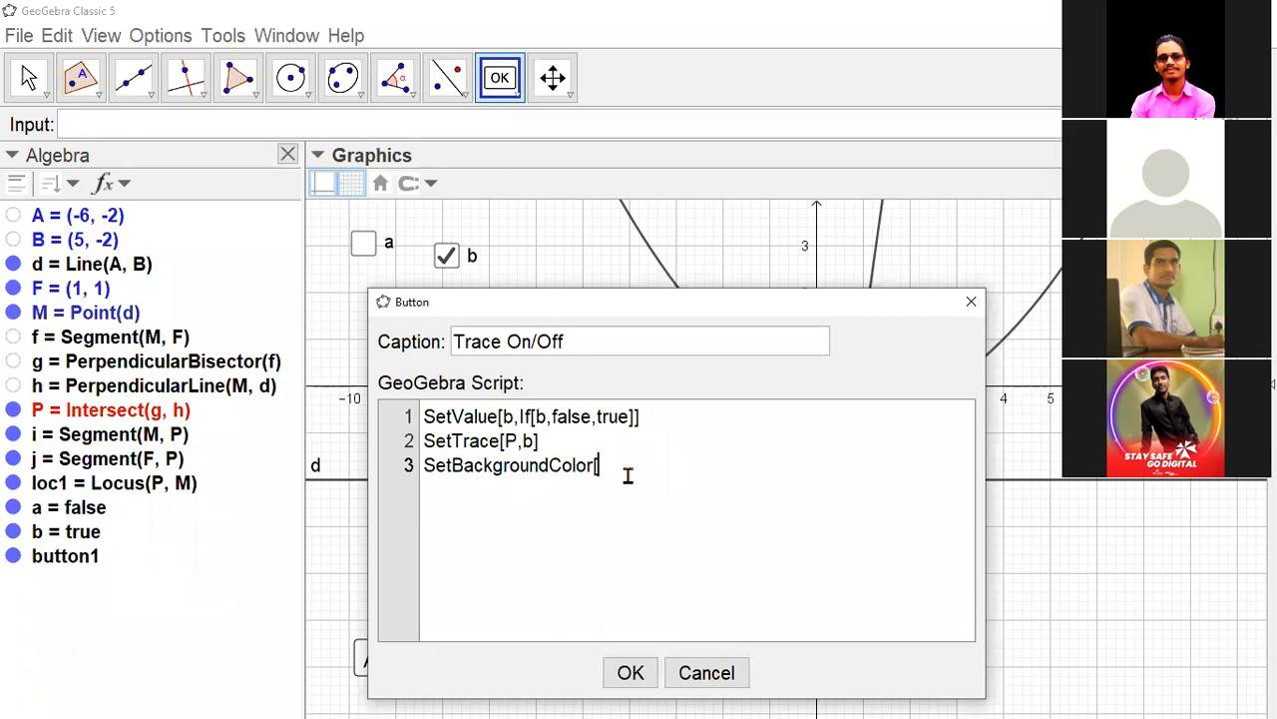
text(button2,If[)
text(b)
text(green")
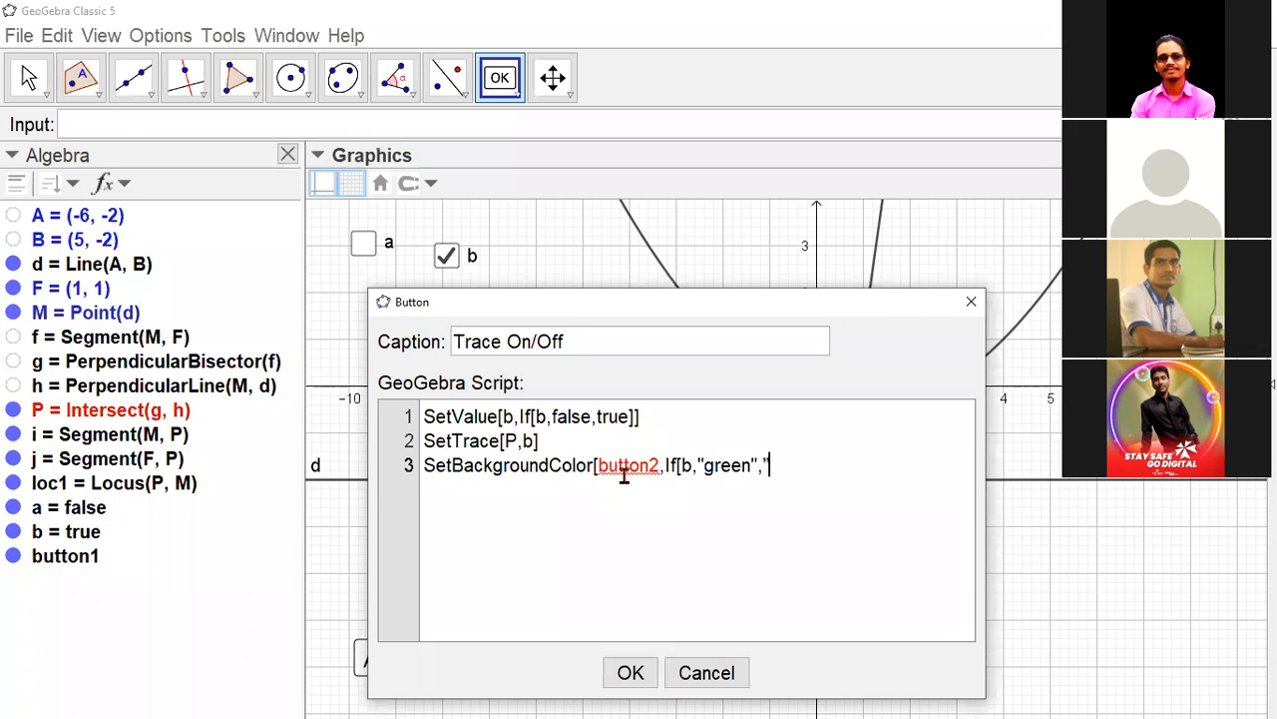
text(,"red")
click(630, 671)
- Switch to the Move tool and toggle point M's animation on, off and on again with the Animation On/Off button
click(28, 82)
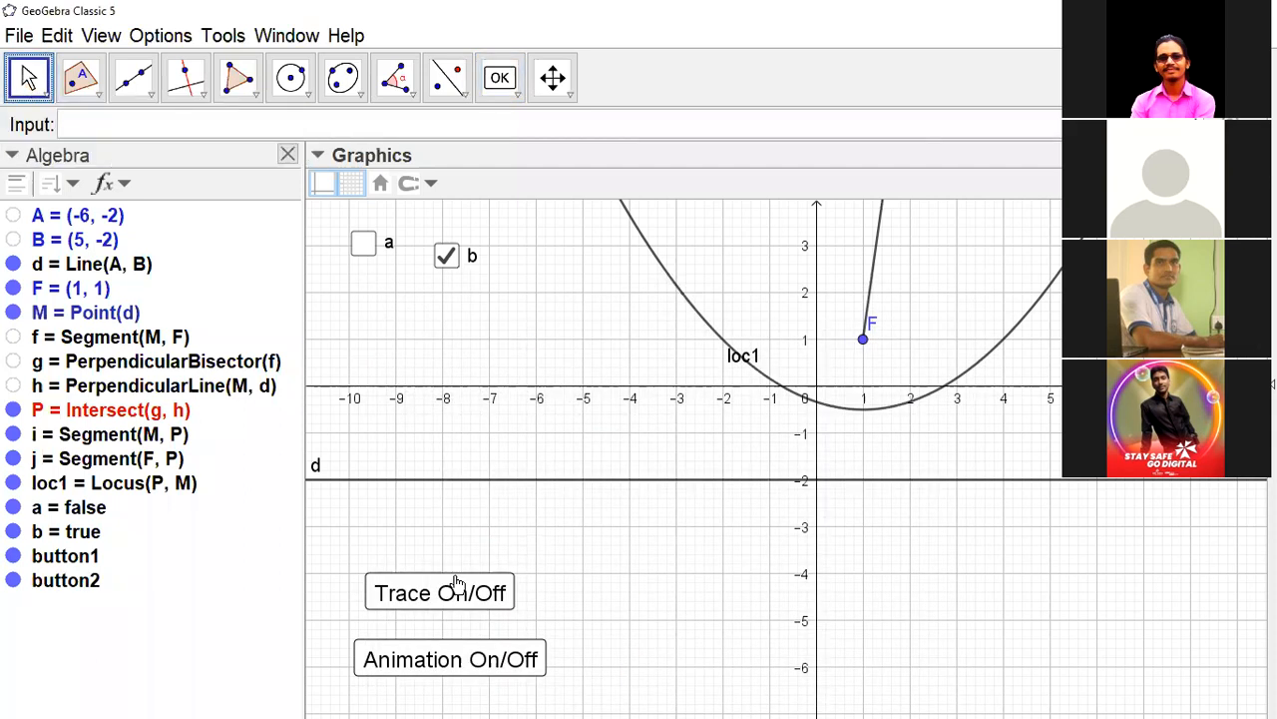
click(463, 658)
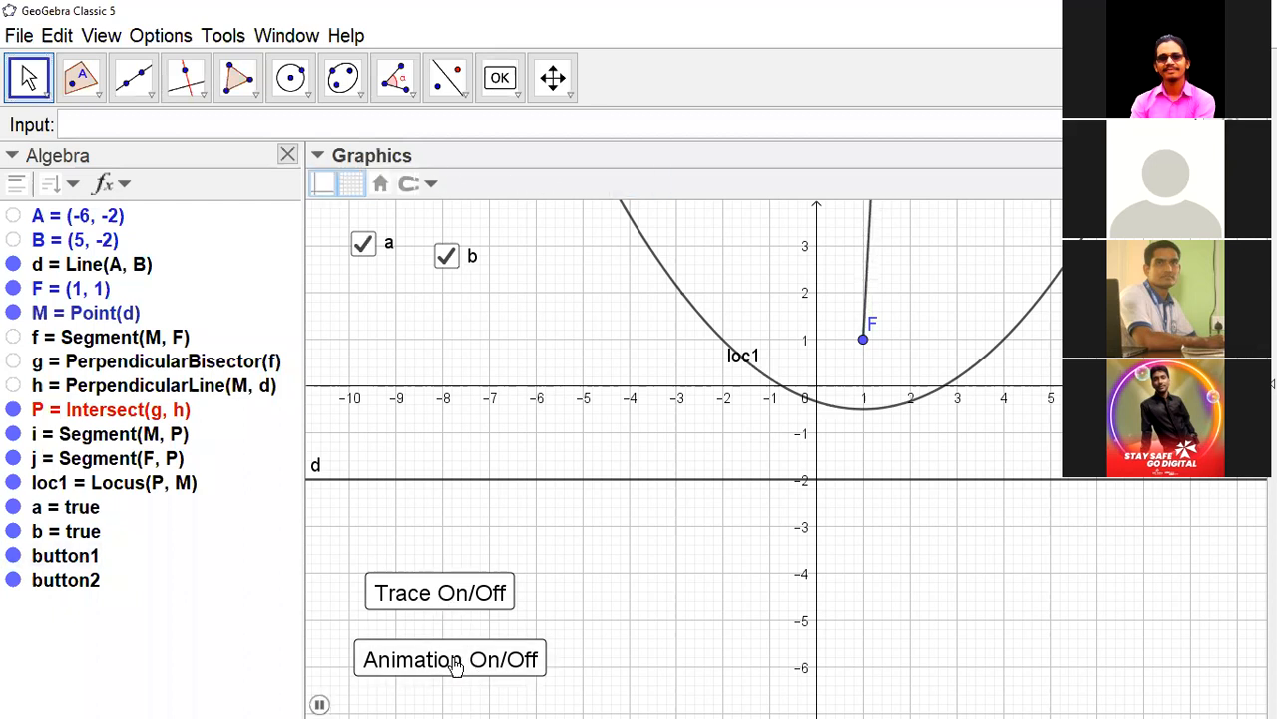
click(454, 662)
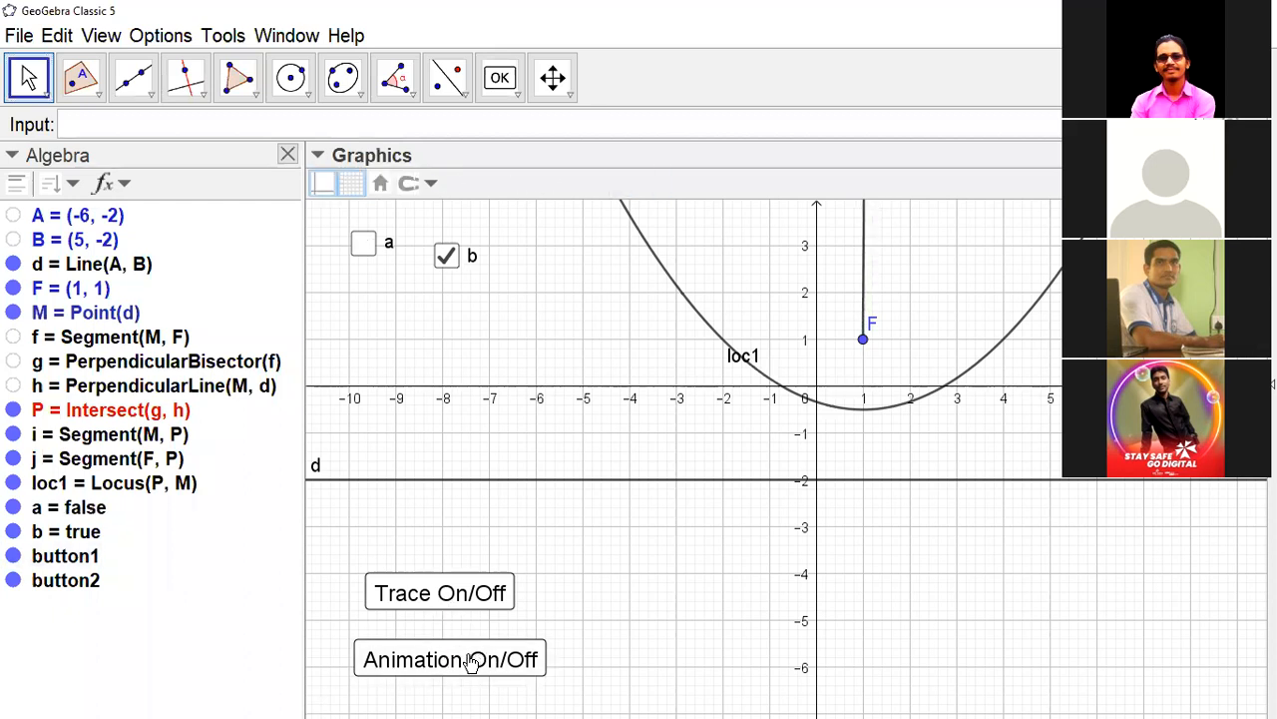
click(469, 662)
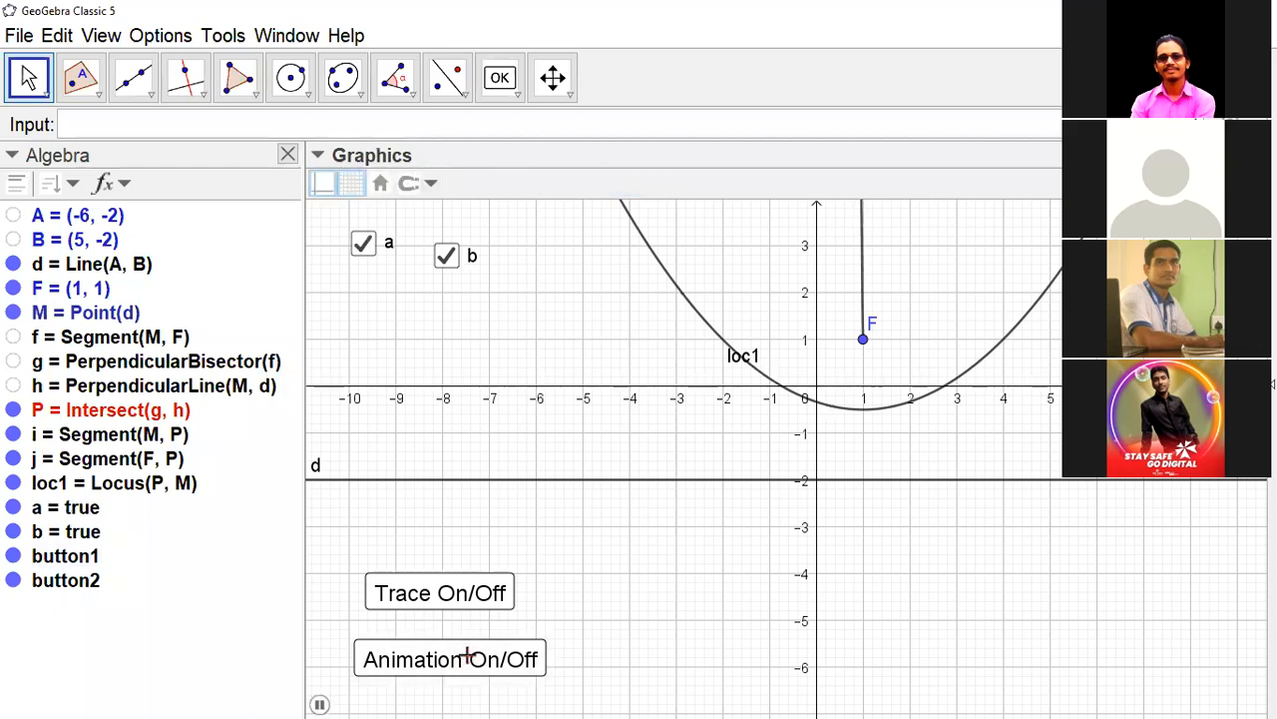
- Test the Trace On/Off button by switching P's trace off and on, stopping M's animation in between and restarting it at the end
click(462, 595)
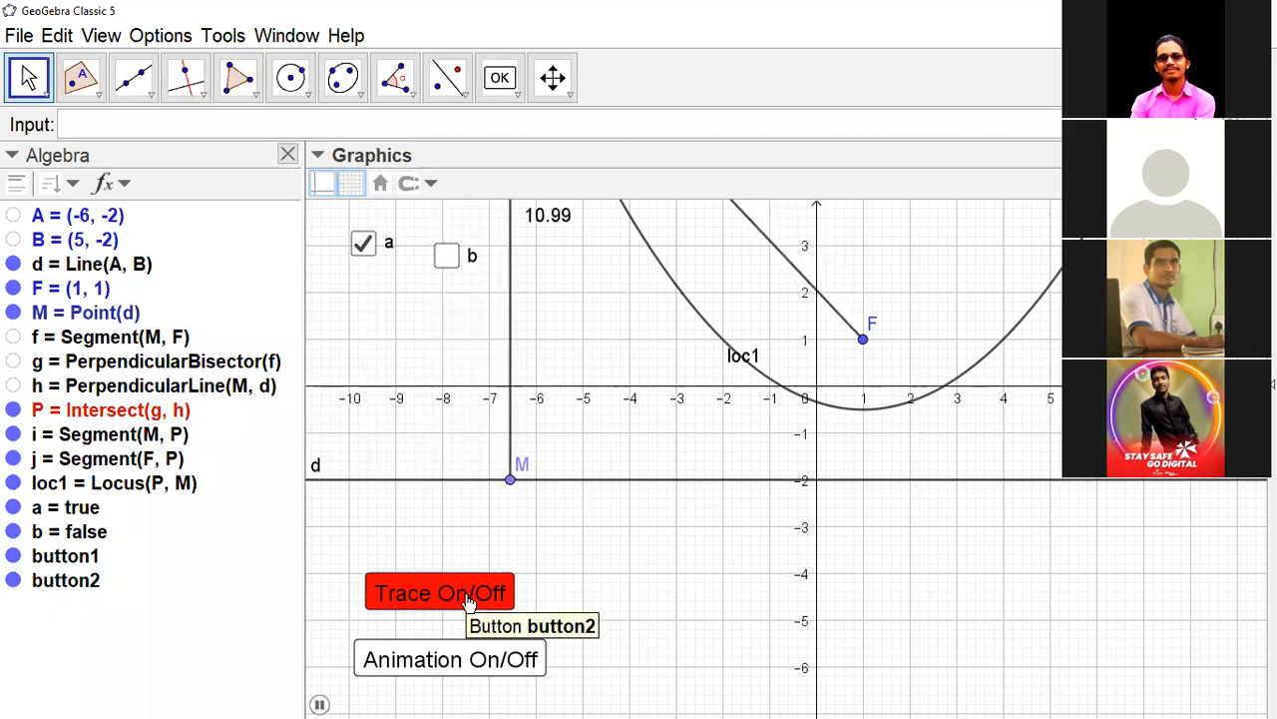
click(451, 659)
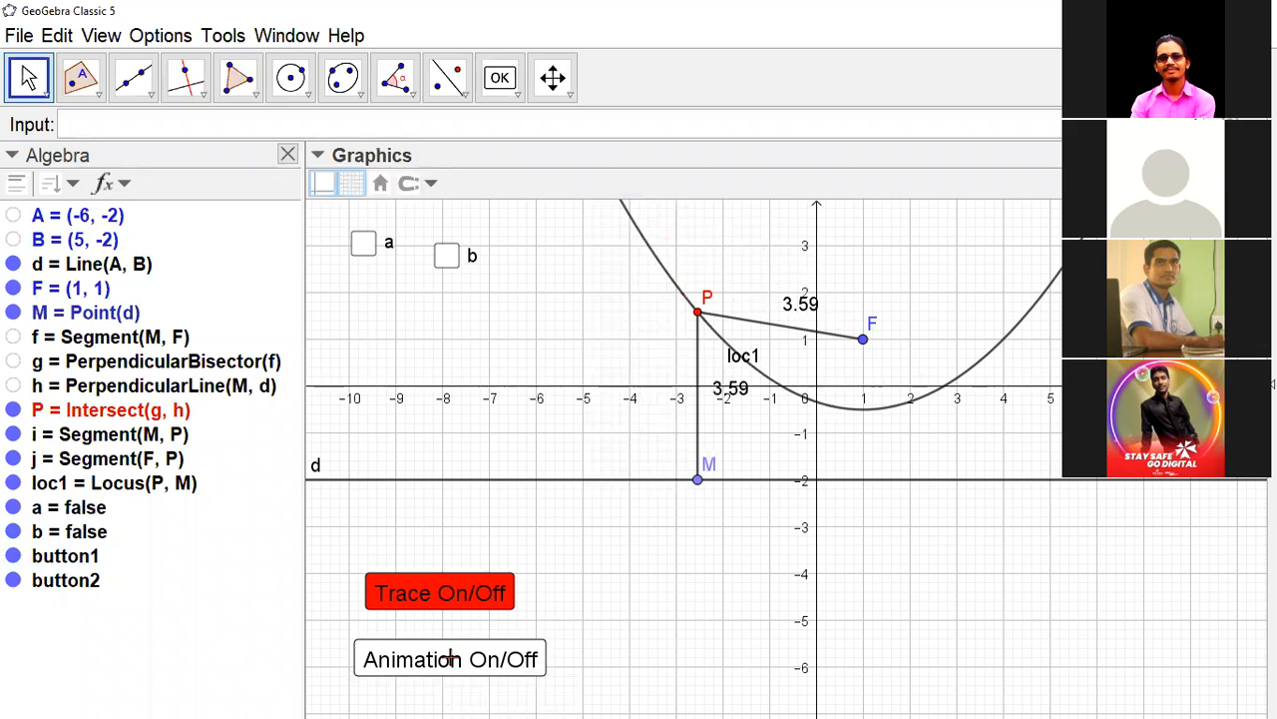
click(450, 595)
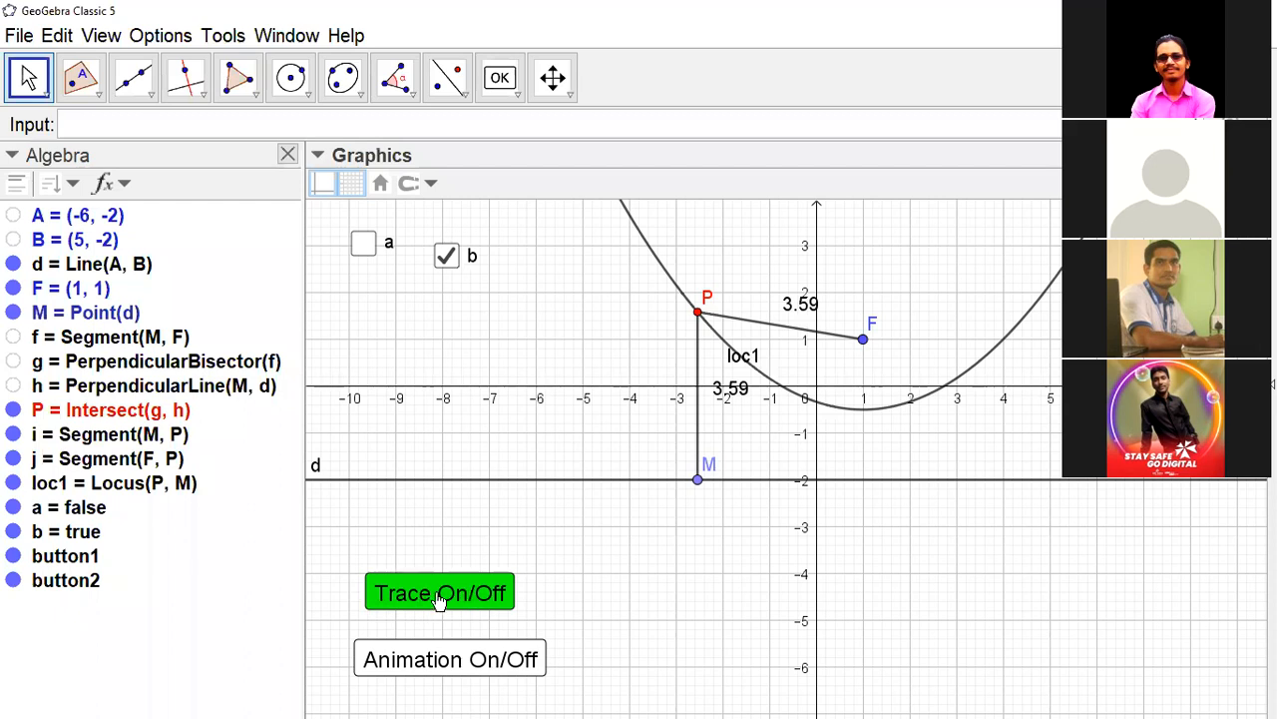
click(447, 662)
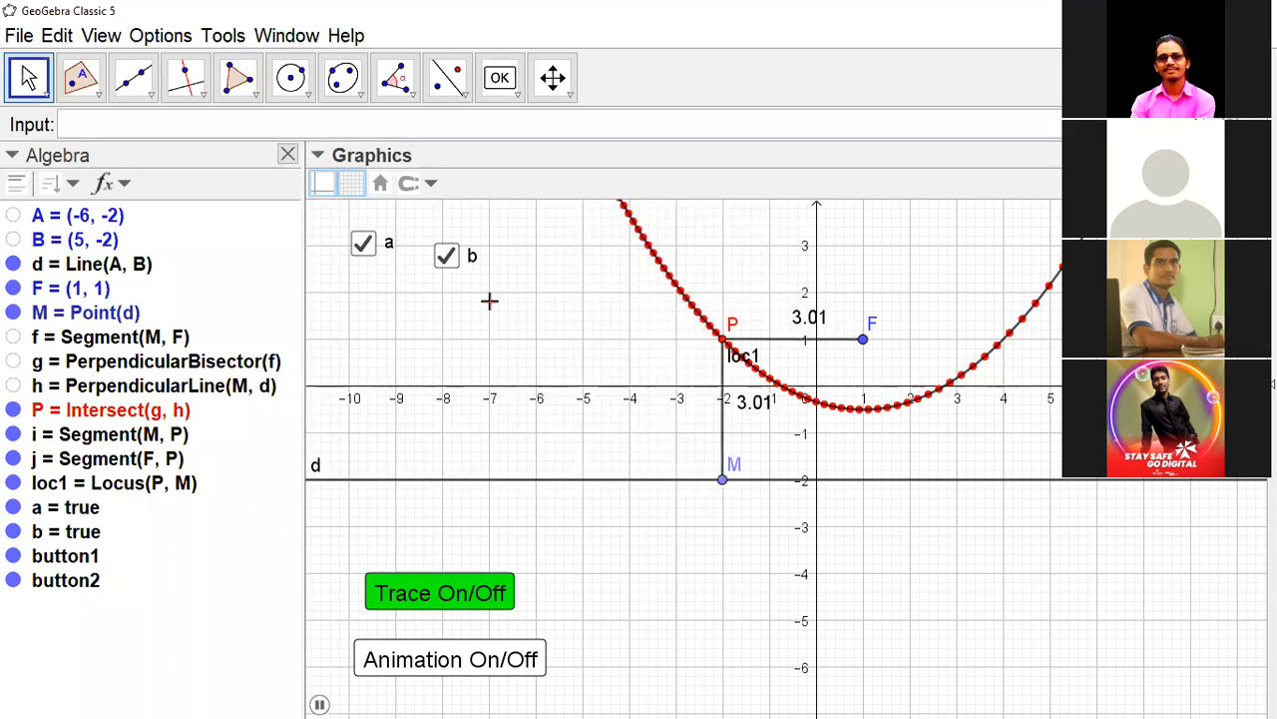
- Place a third button at about (-9, -3.2) in the drawing and caption it "Clear Trace"
click(499, 77)
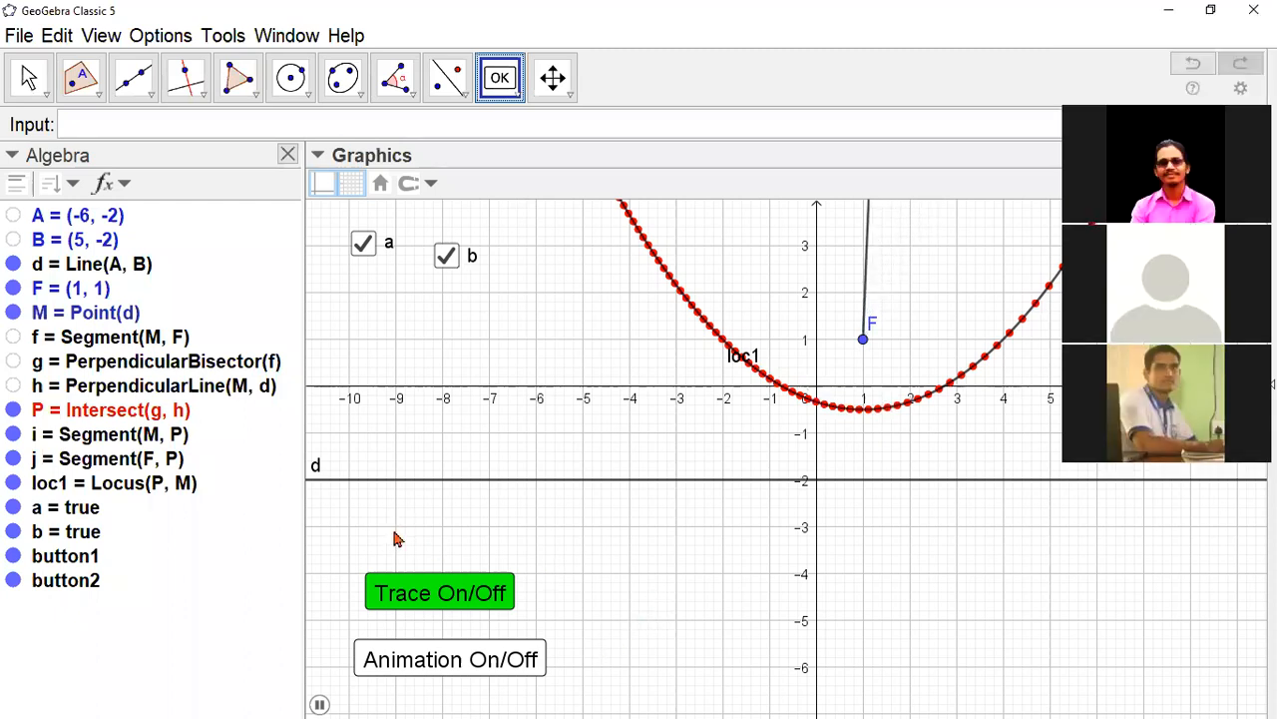
click(396, 537)
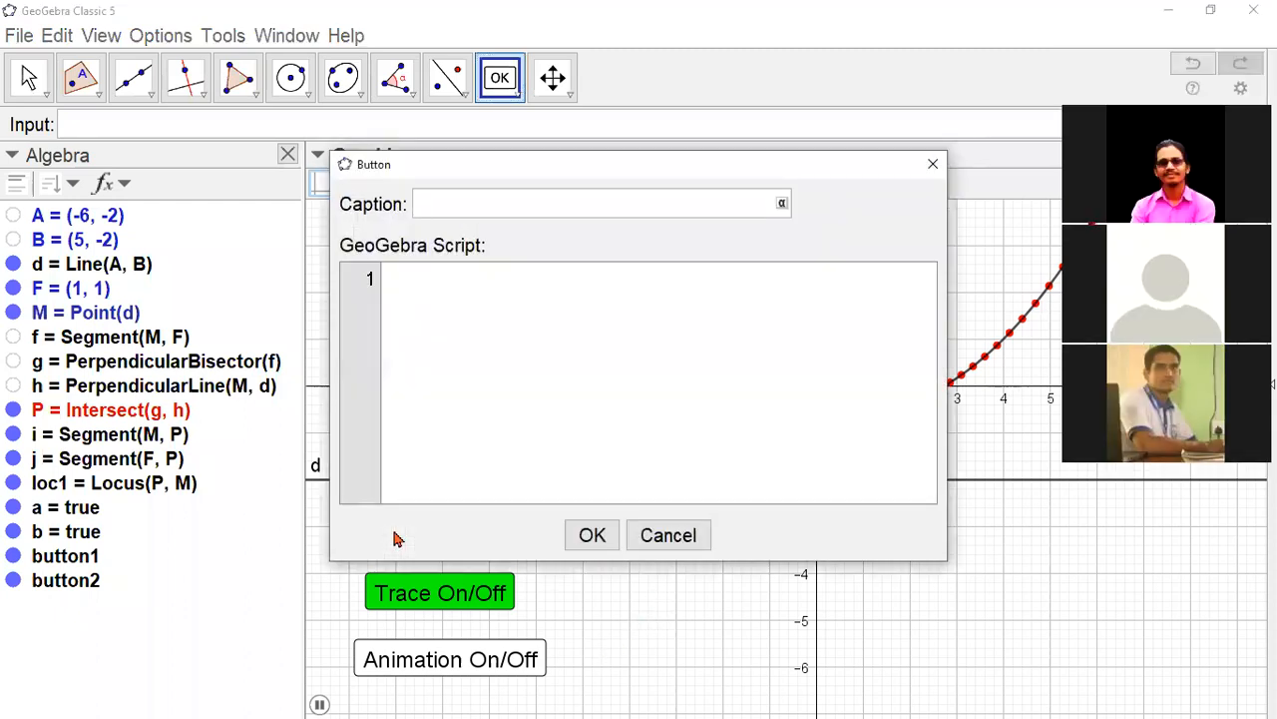
text(Cleear Trace)
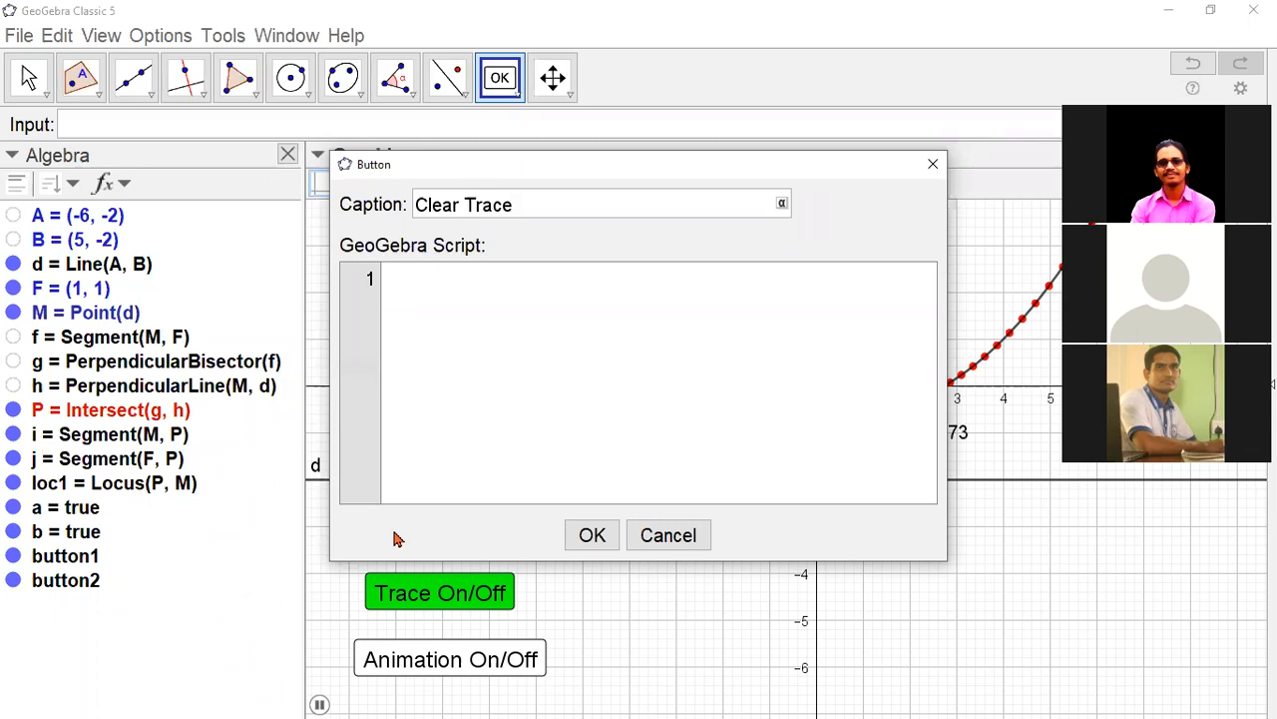
- Enter SetActiveView[1] as the first script line of the Clear Trace button
click(443, 288)
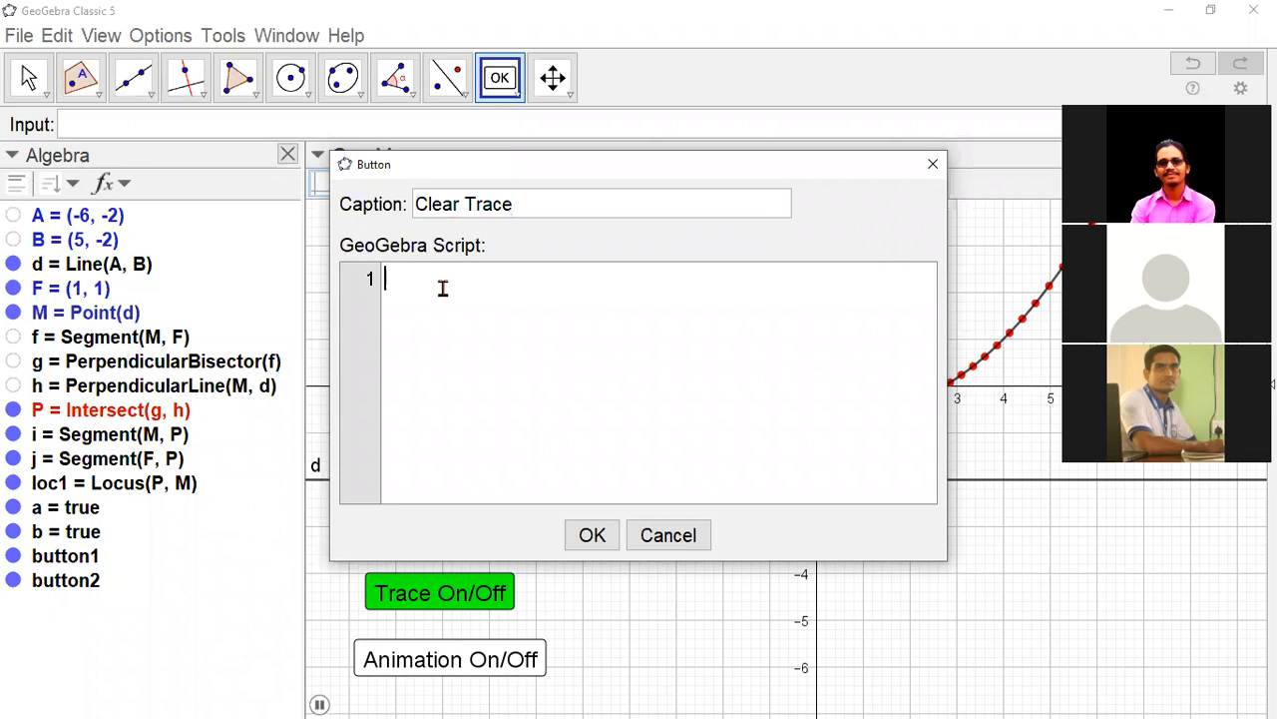
text(SetA)
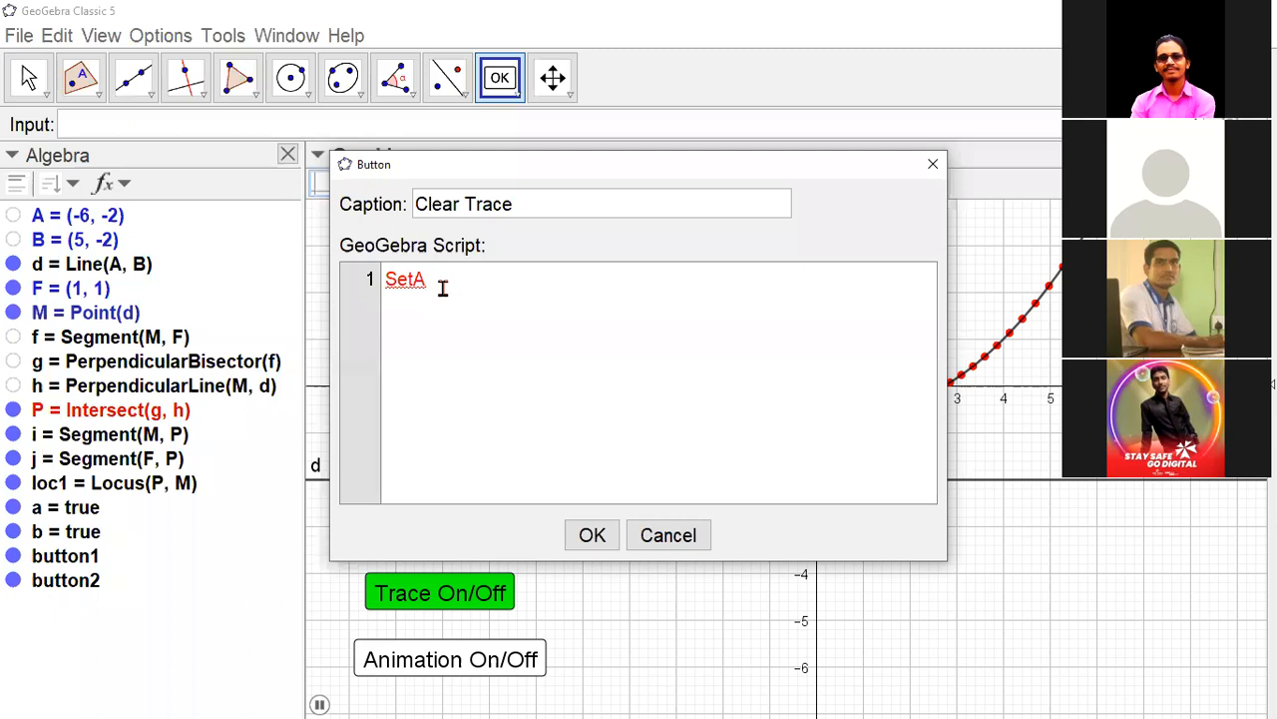
text(ctiveView[1)
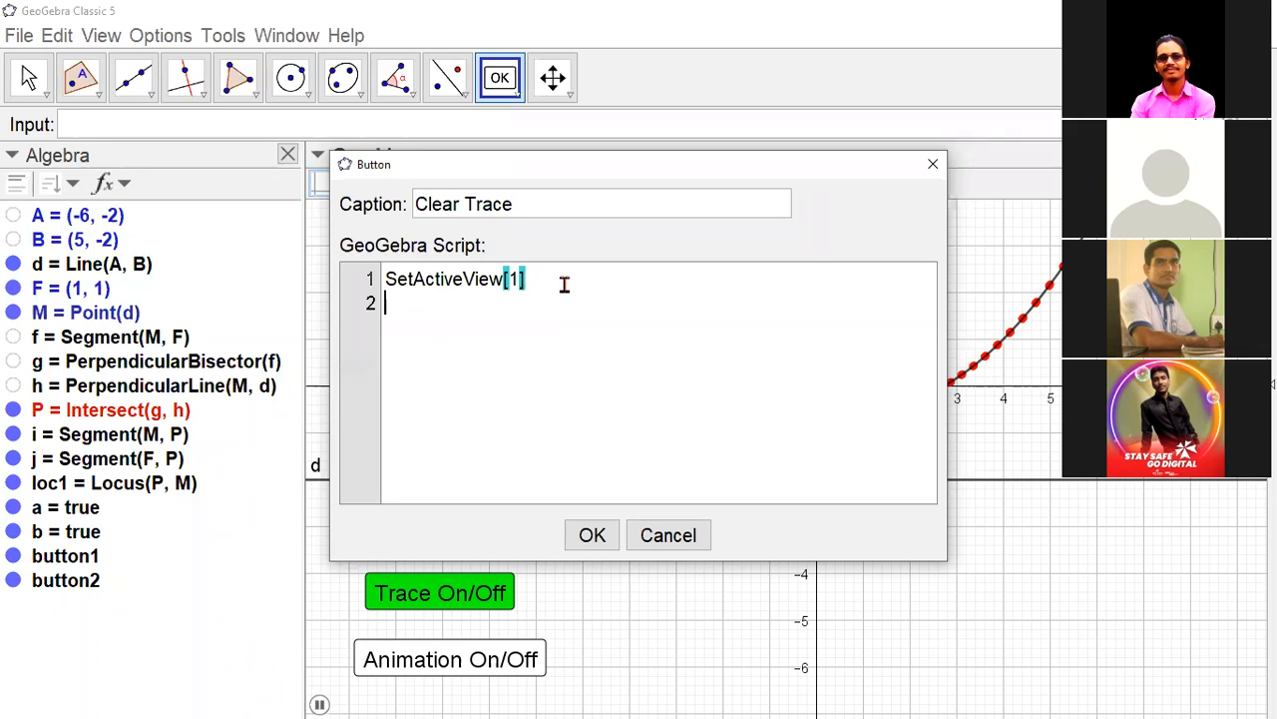
- Add ZoomIn[1] as the second script line of the Clear Trace button and create the button
text(Zoom)
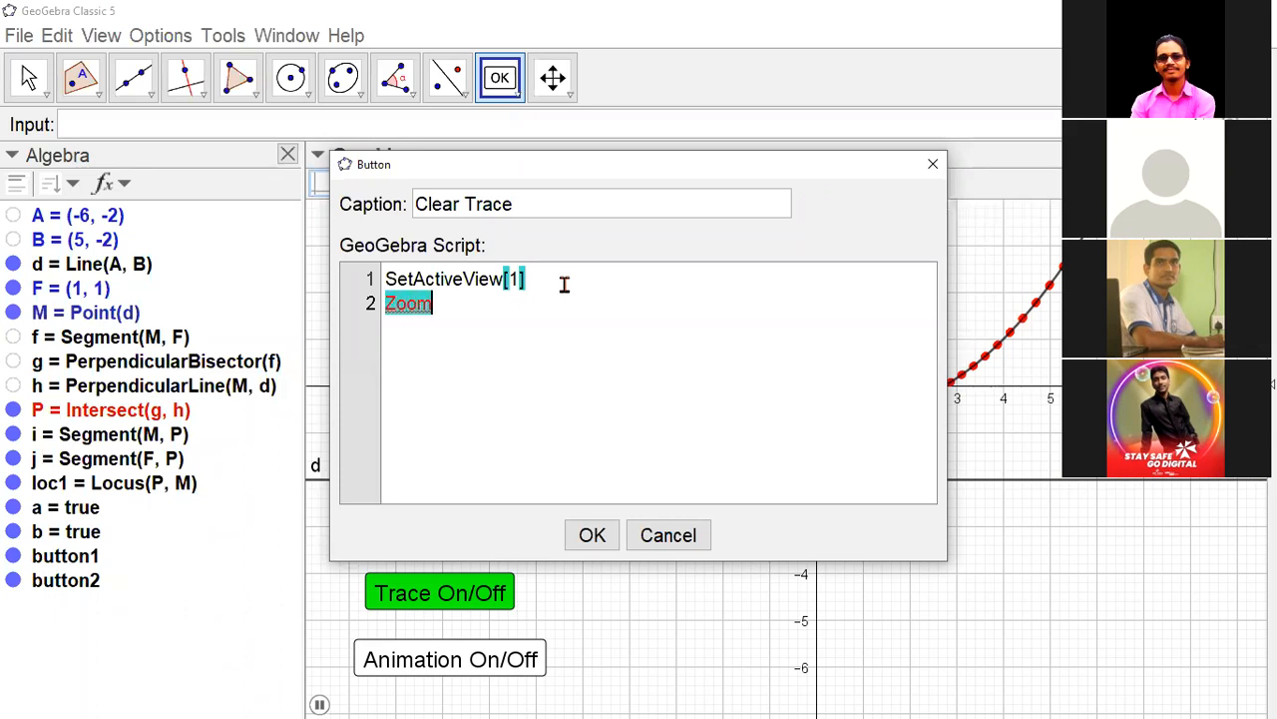
text(In[1)
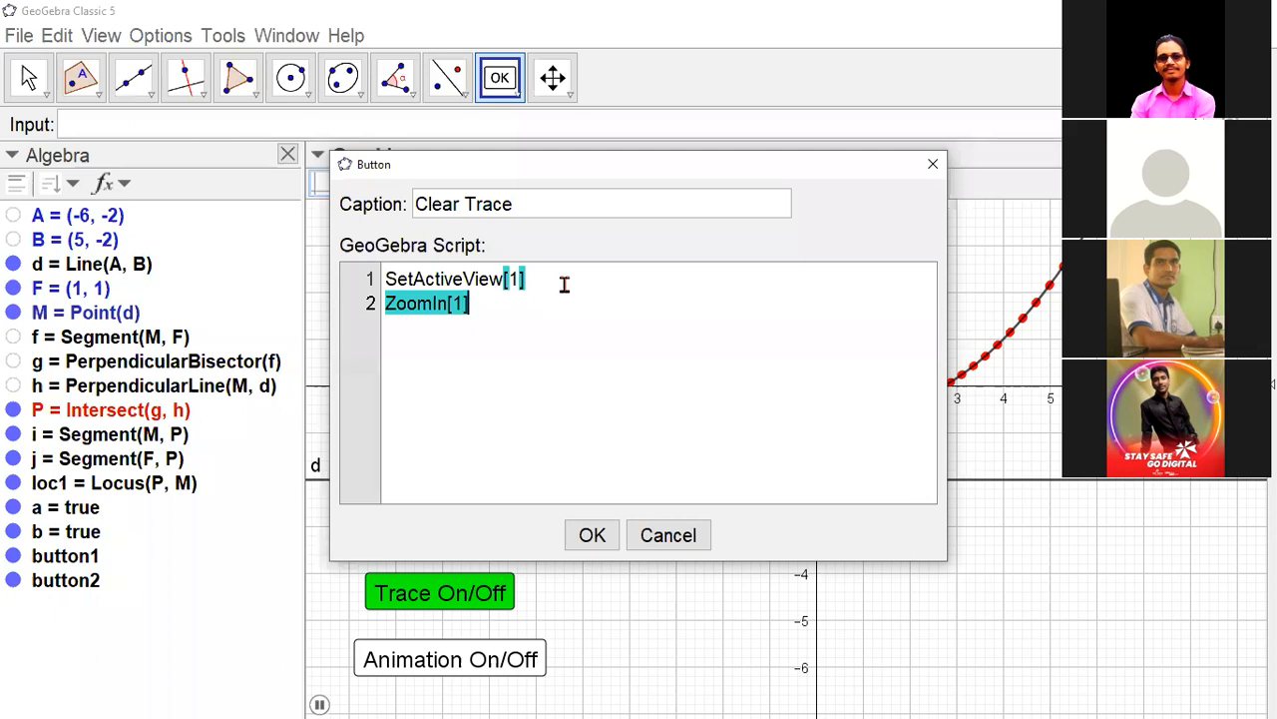
click(425, 305)
click(496, 301)
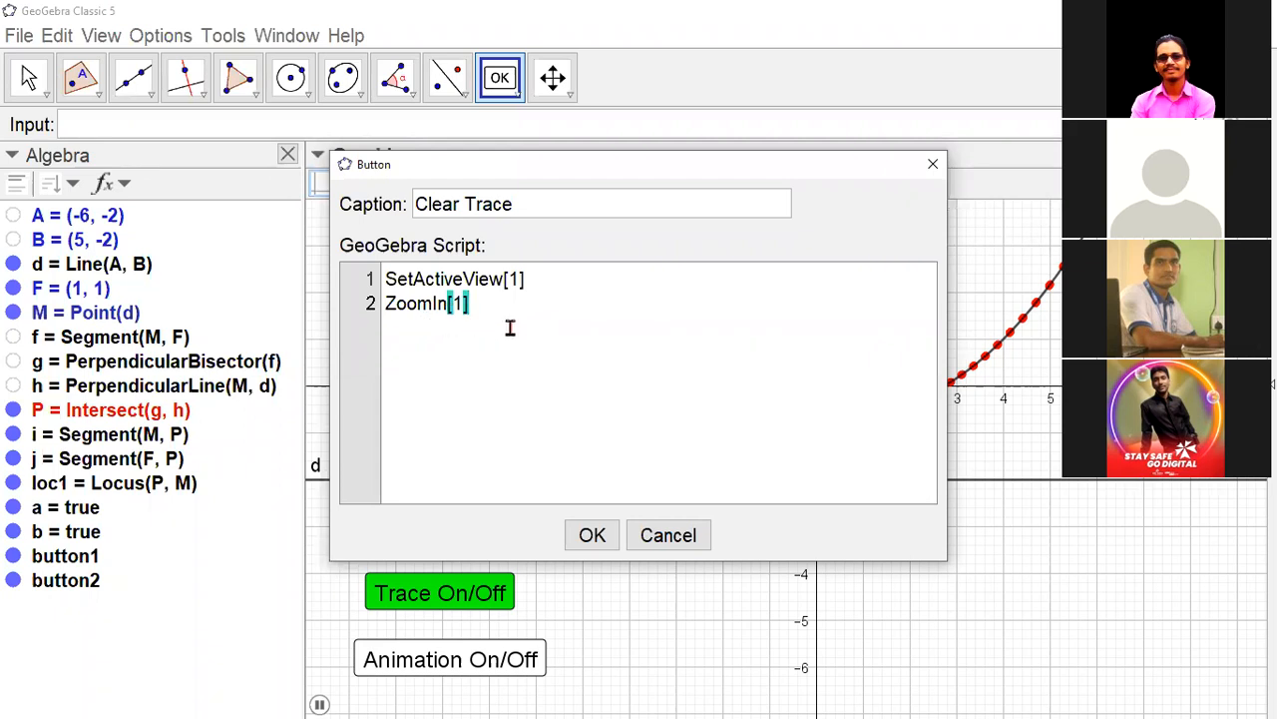
click(592, 536)
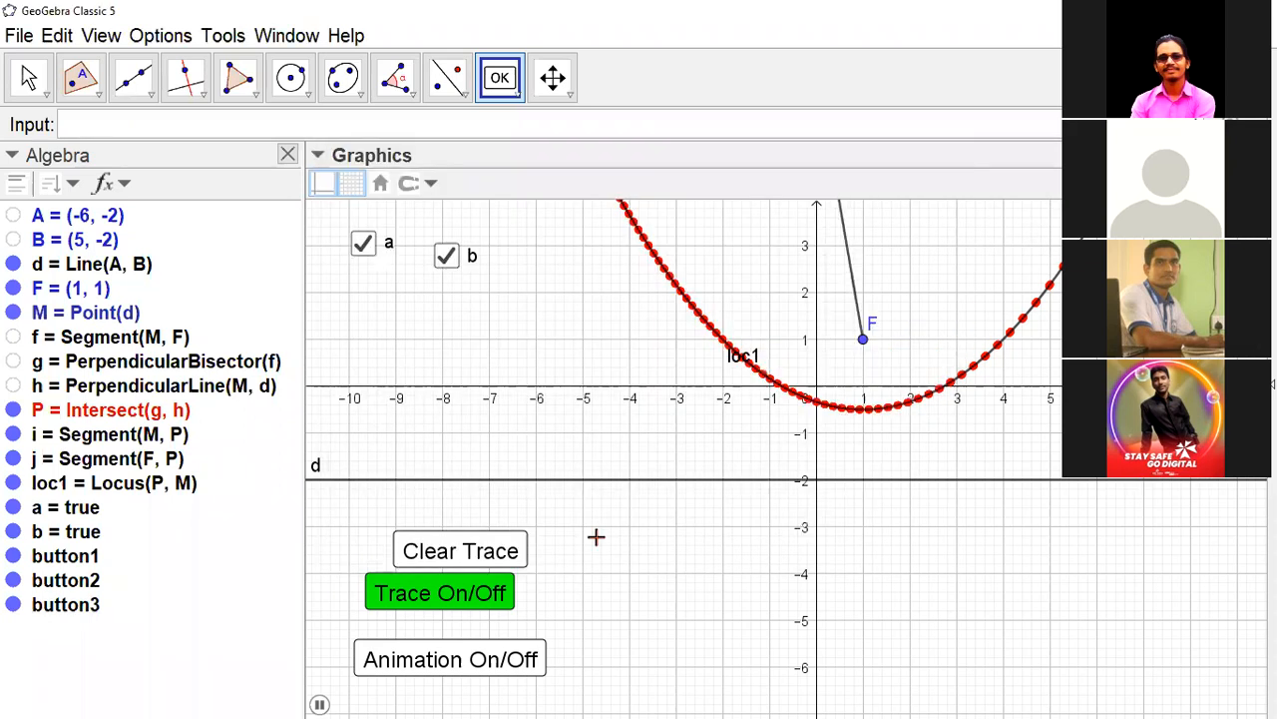
- Return to the Move tool, then start point M's animation and stop it again with the Animation On/Off button
click(450, 664)
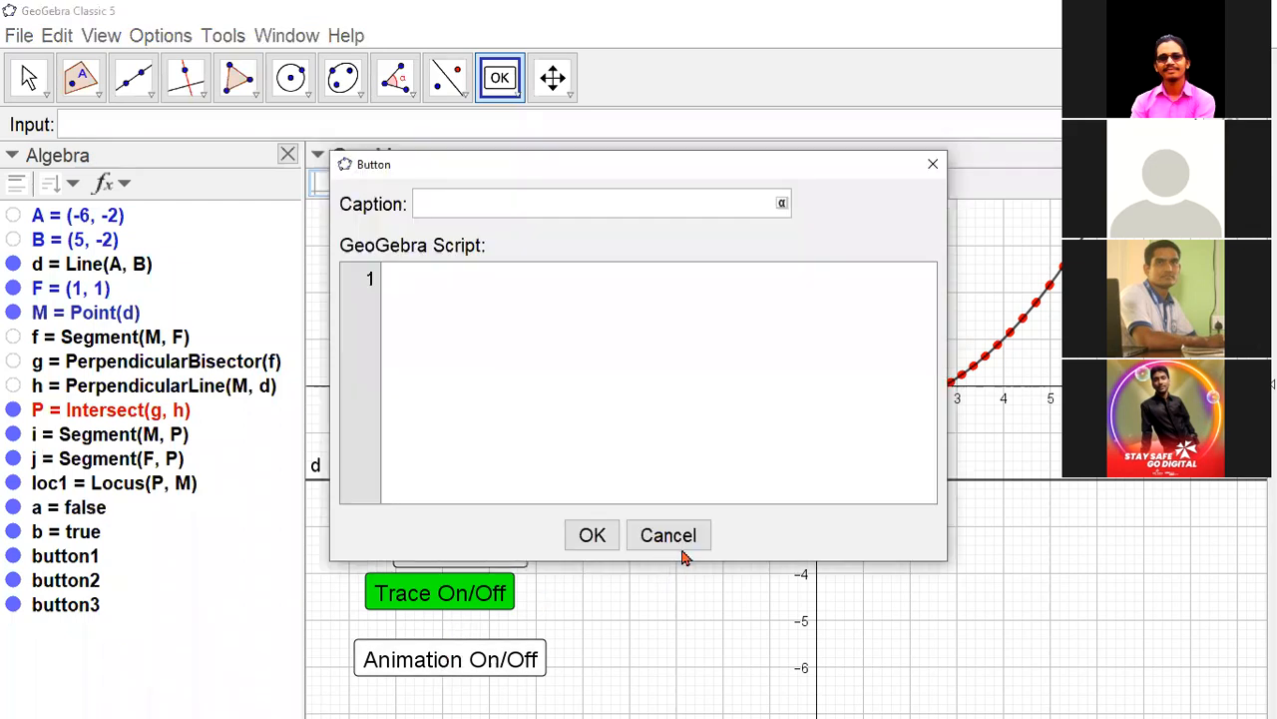
click(685, 538)
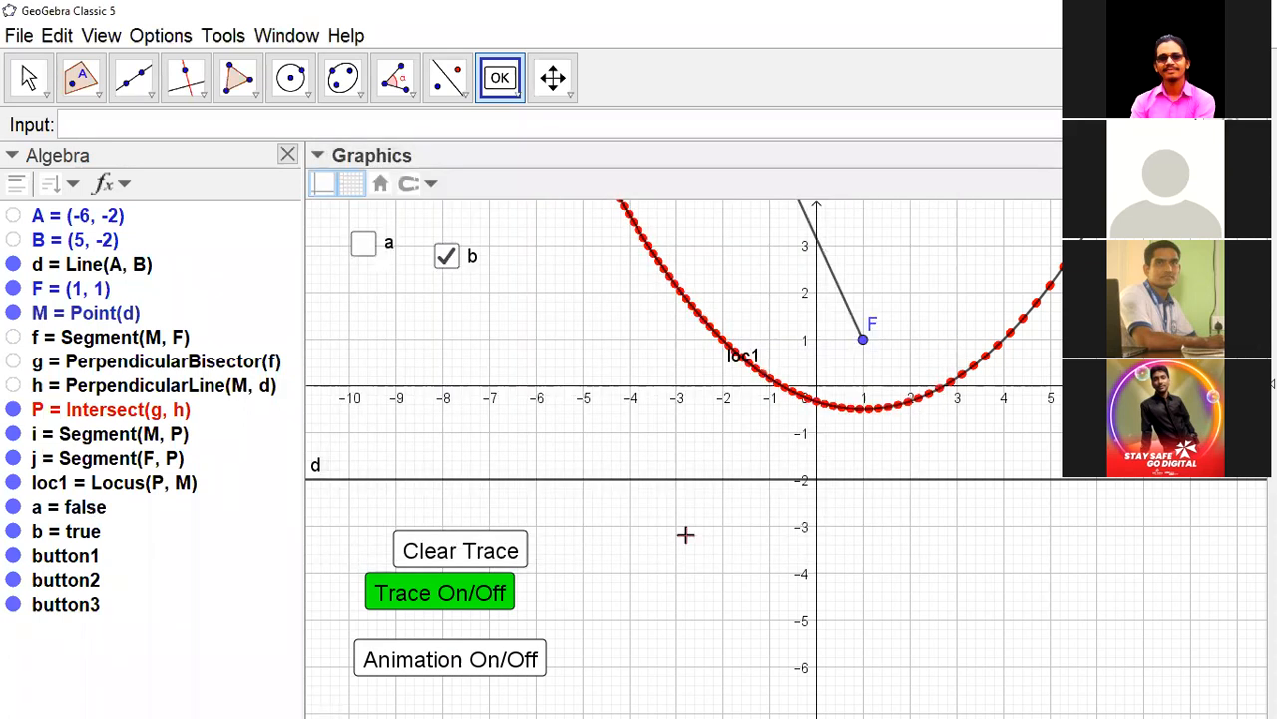
key(Escape)
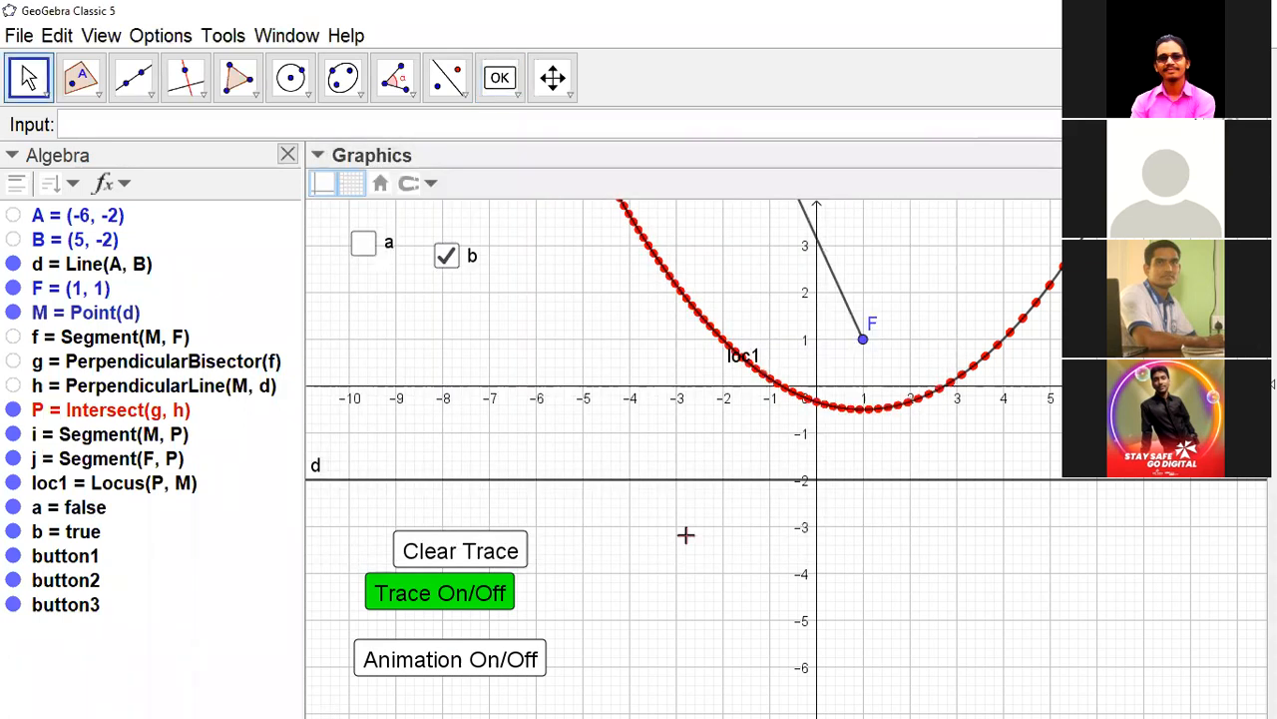
click(486, 662)
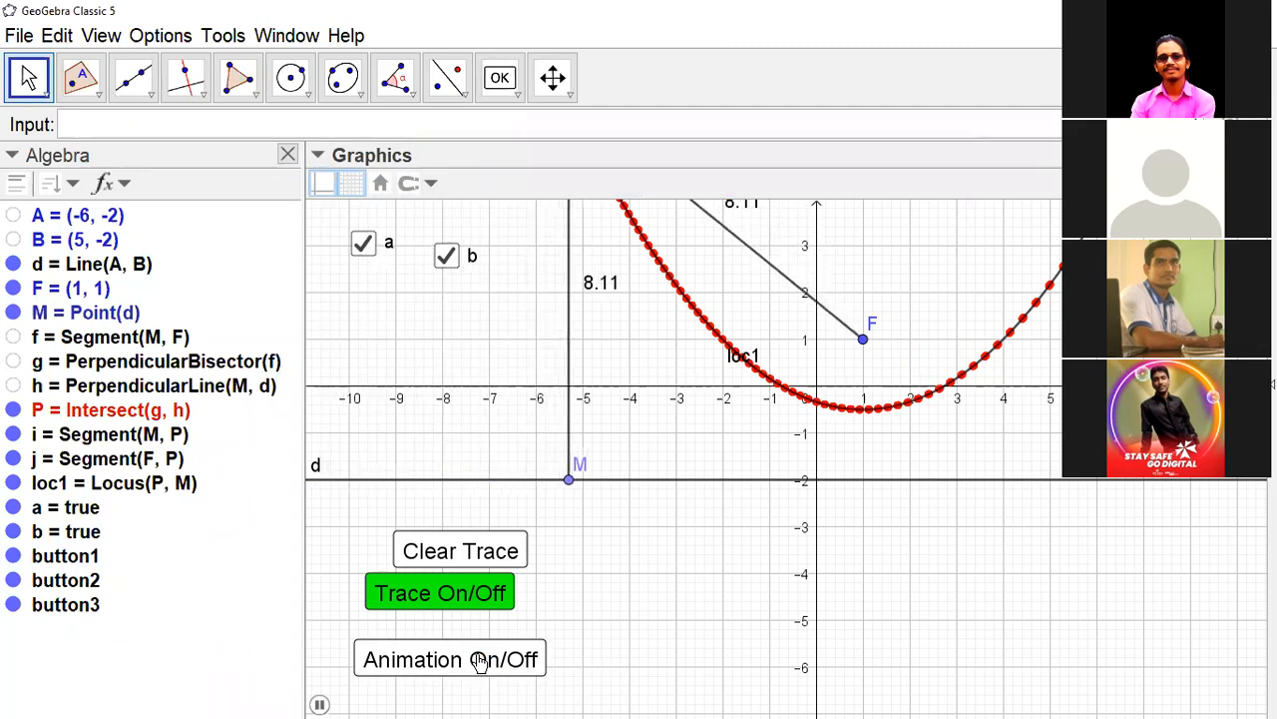
click(479, 661)
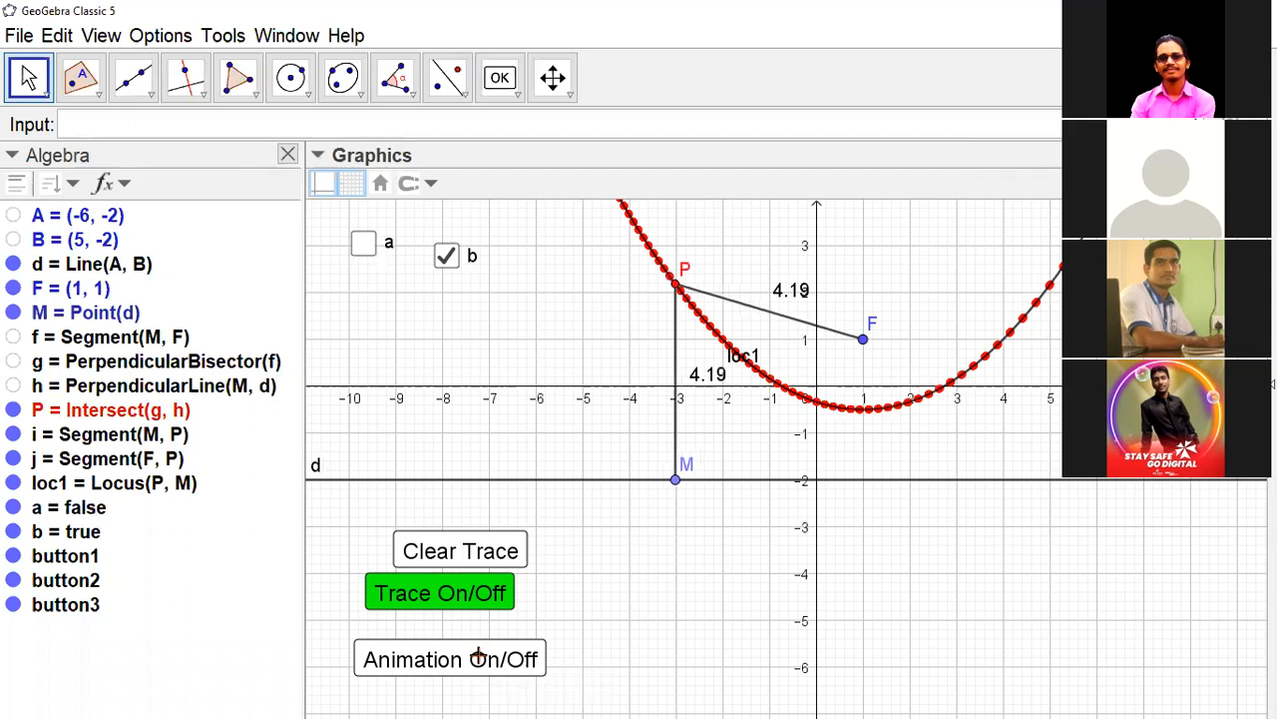
- Erase P's drawn trace with the Clear Trace button, and switch tracing off and back on with Trace On/Off
click(473, 557)
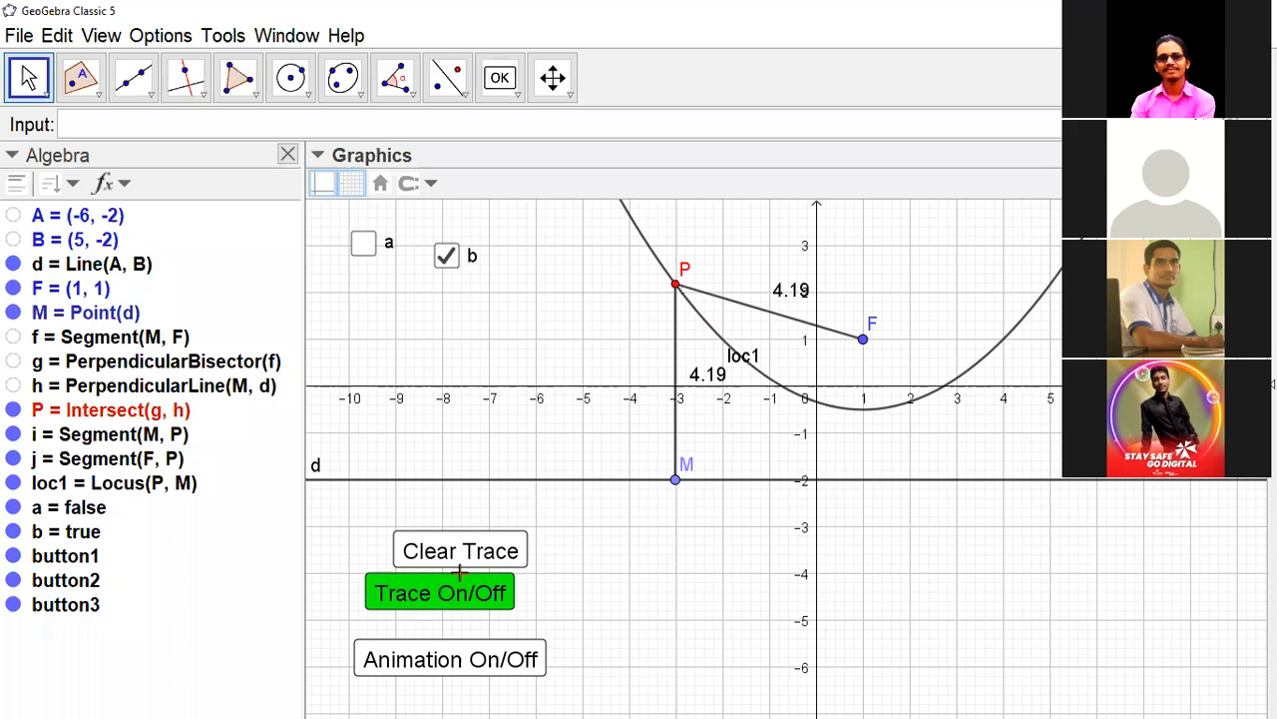
click(445, 599)
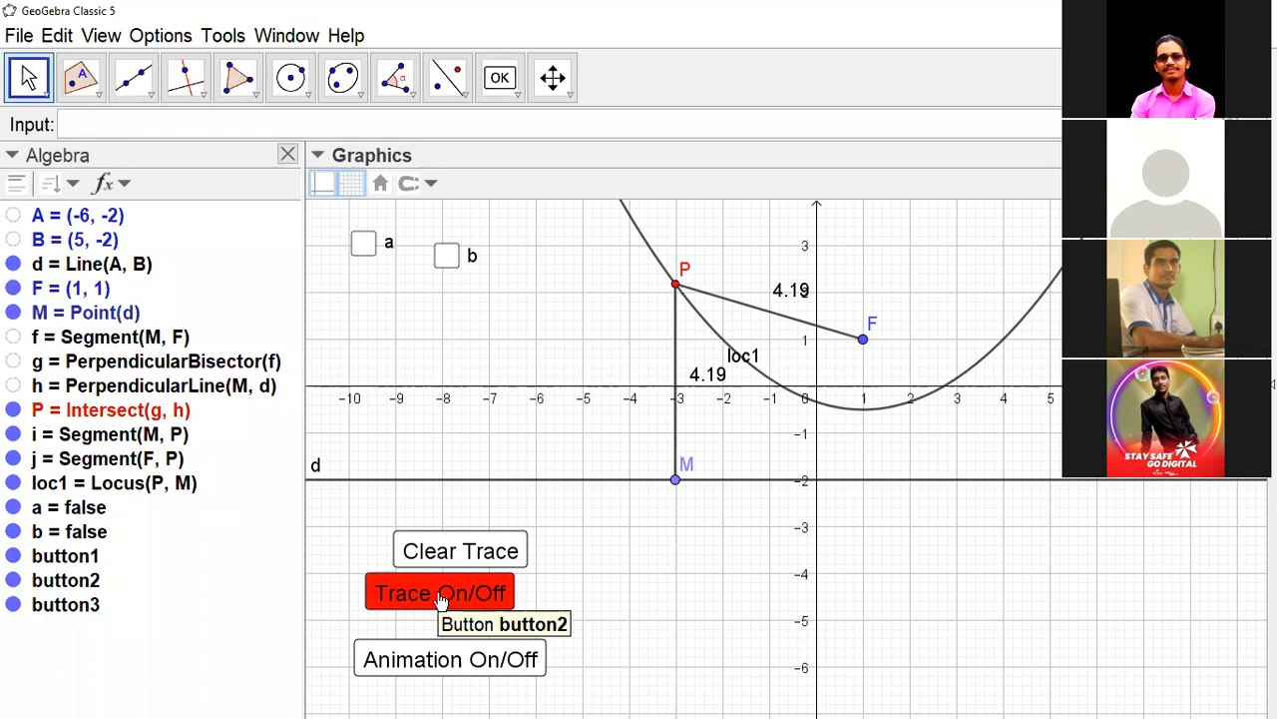
click(438, 595)
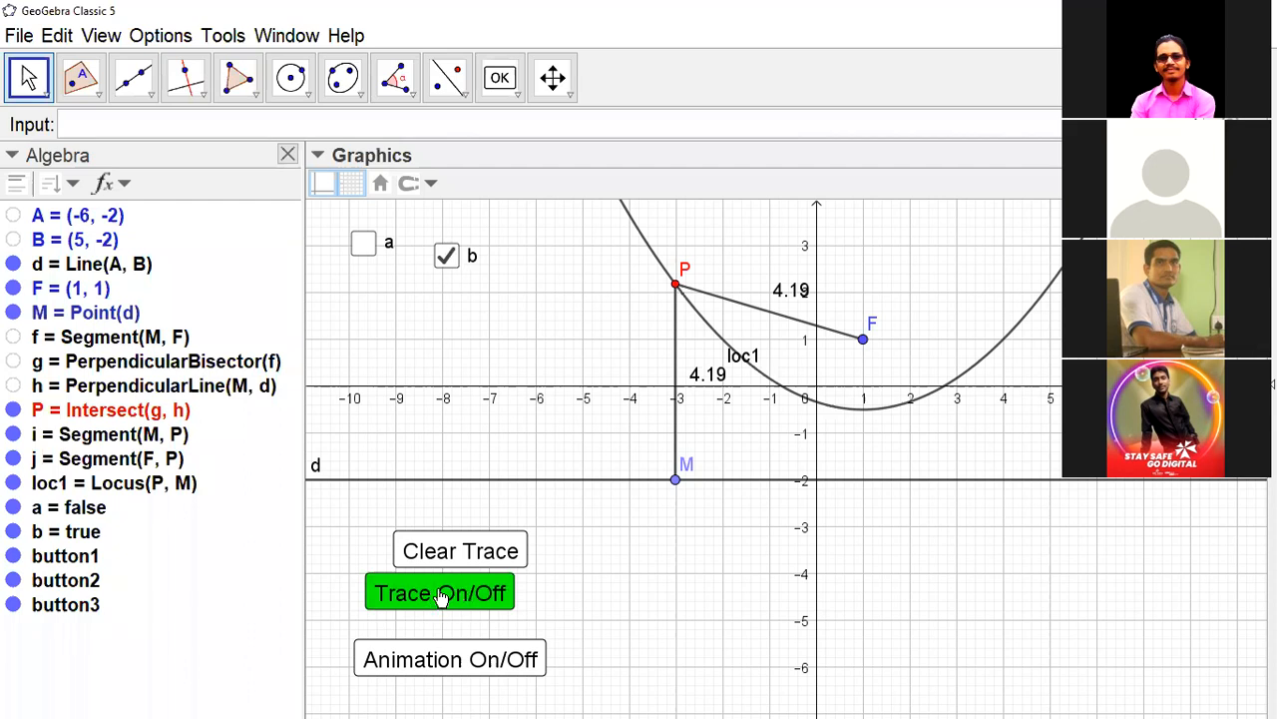
- Review the On Click script of the Trace On/Off button in its object properties
right_click(441, 595)
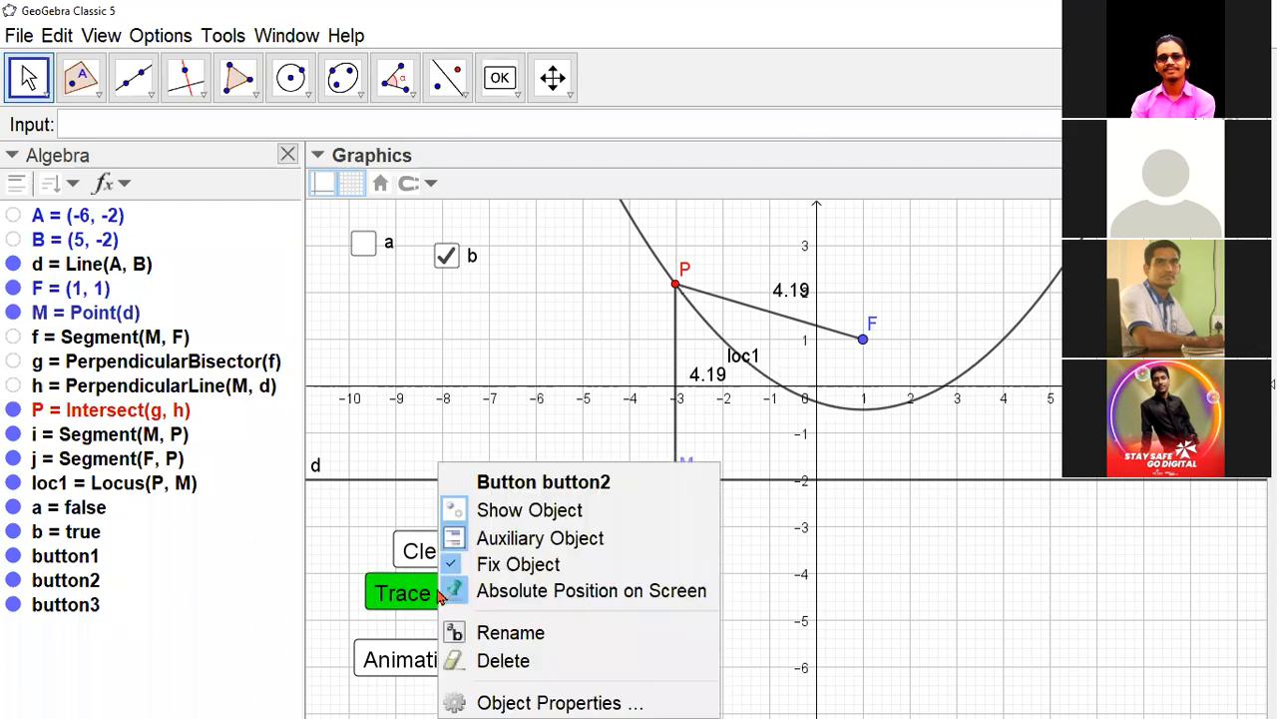
click(530, 701)
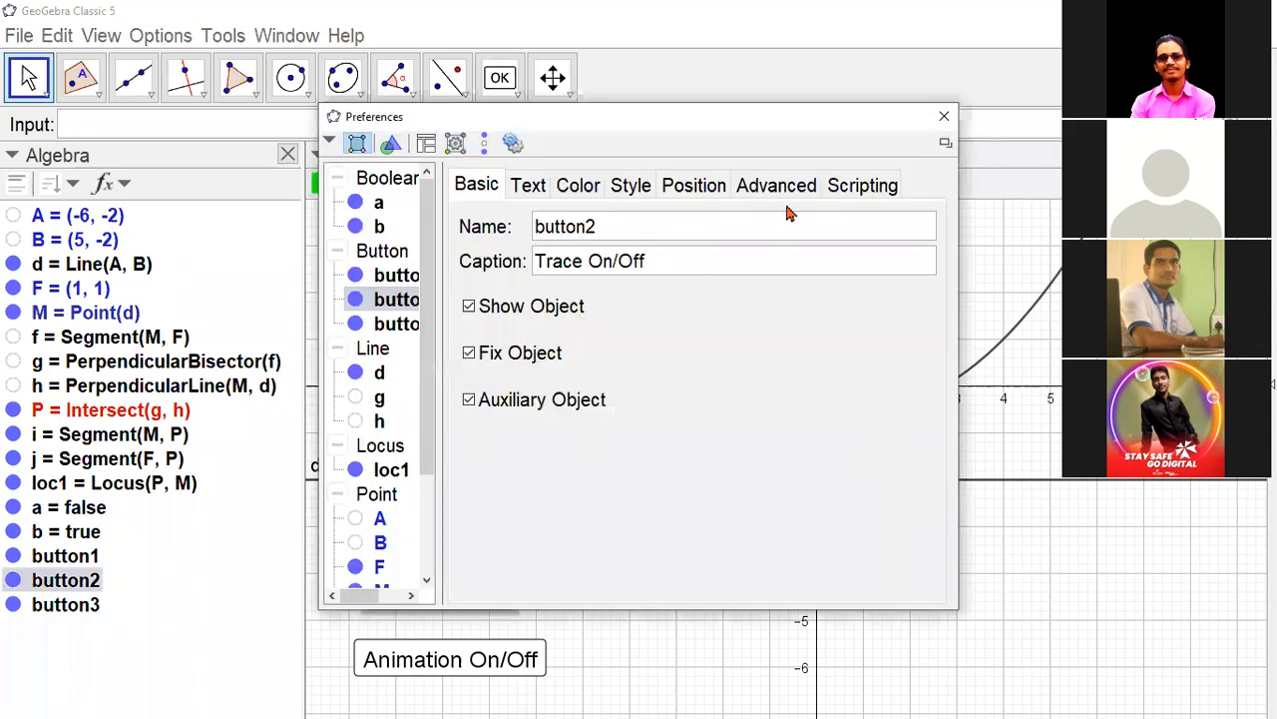
click(856, 190)
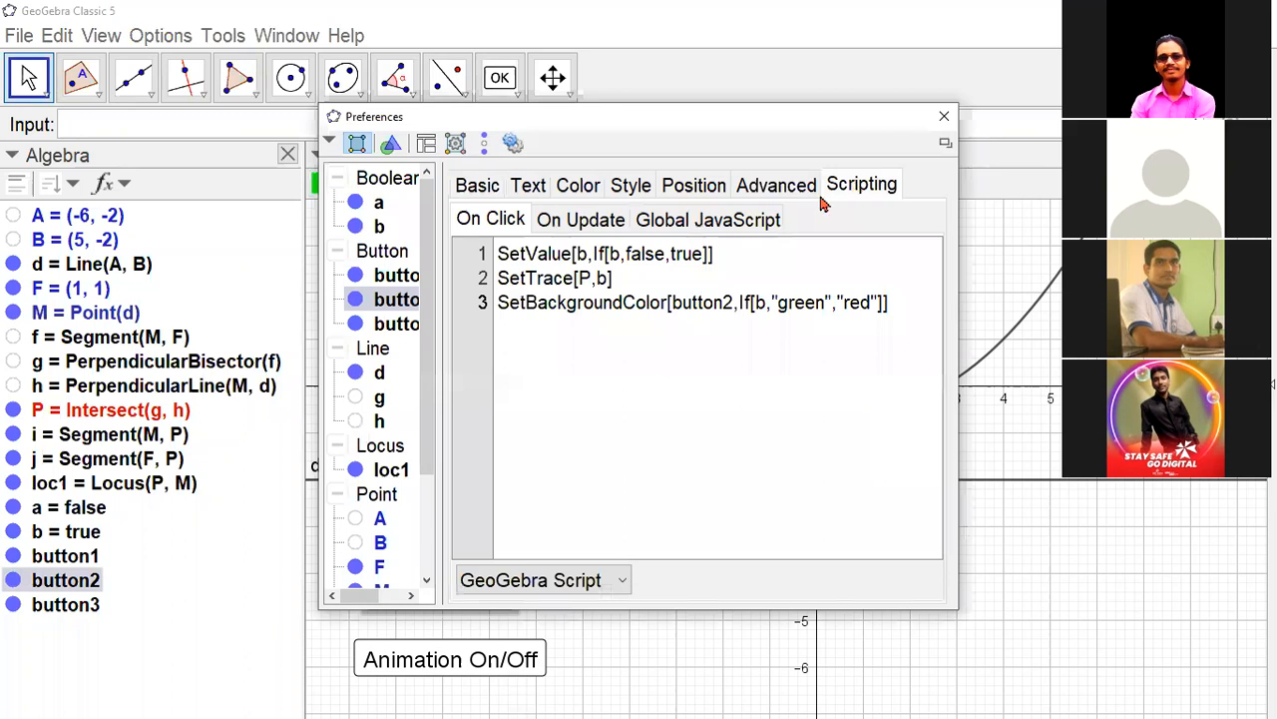
click(509, 227)
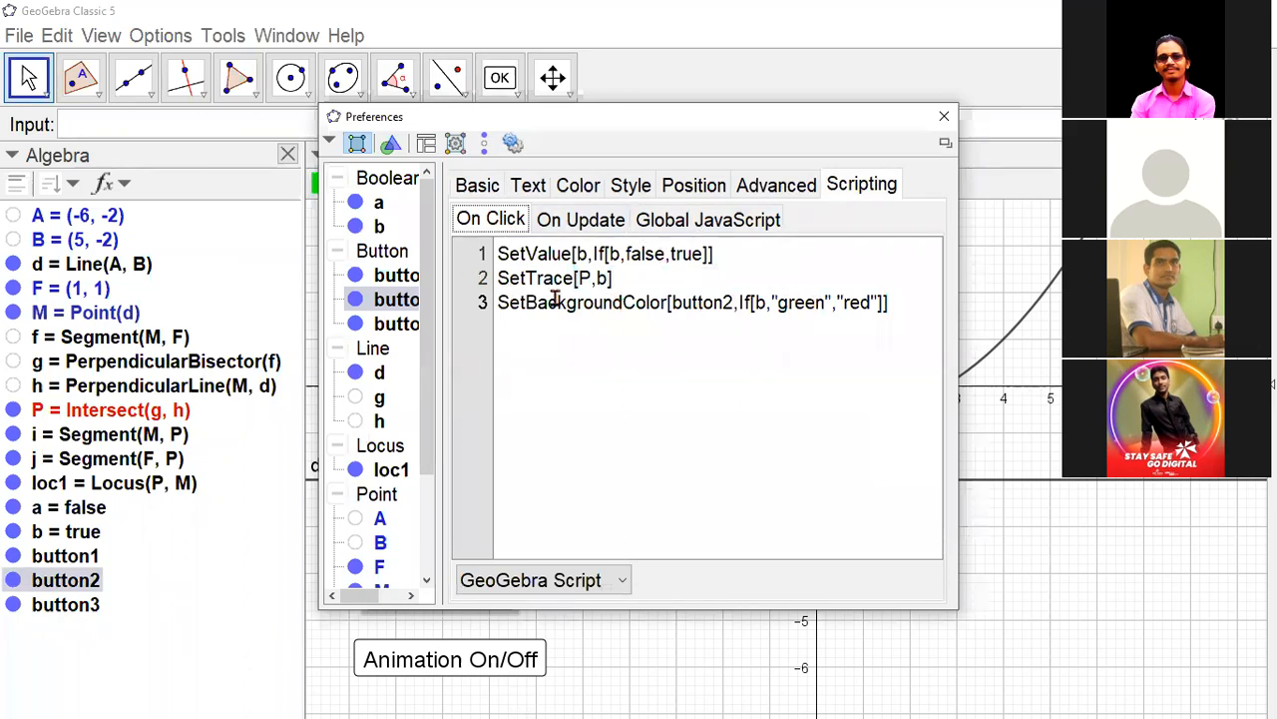
click(641, 363)
key(Up)
click(942, 117)
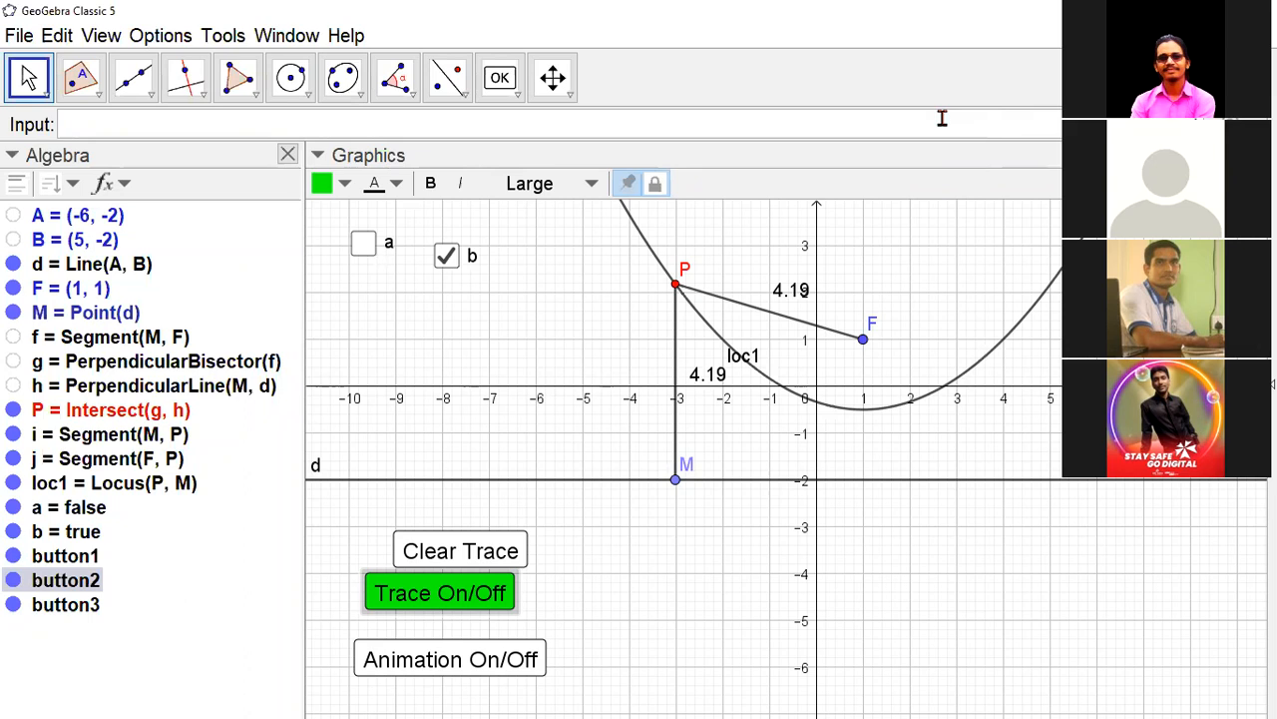
- Switch to the parabola concept.ggb window and turn on its Construction checkbox to display the construction lines
key(alt+Tab)
key(alt+Tab)
key(alt+Tab)
key(alt+Tab)
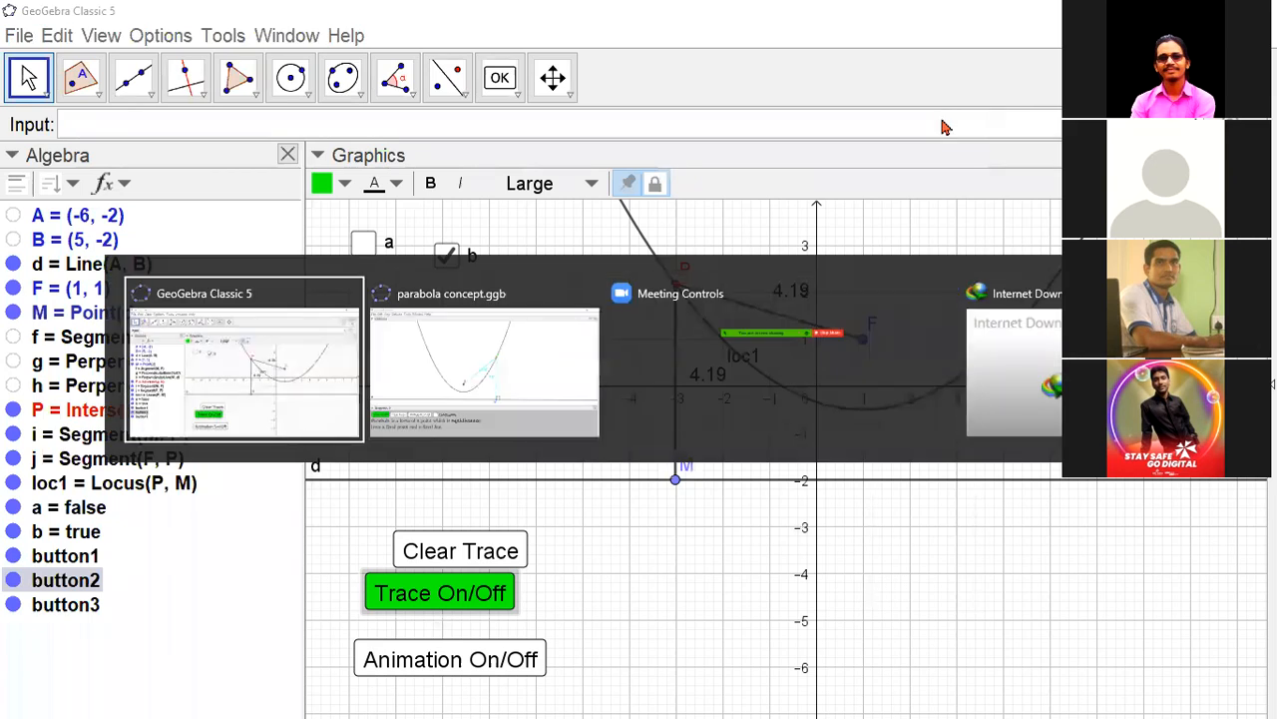
key(alt+Tab)
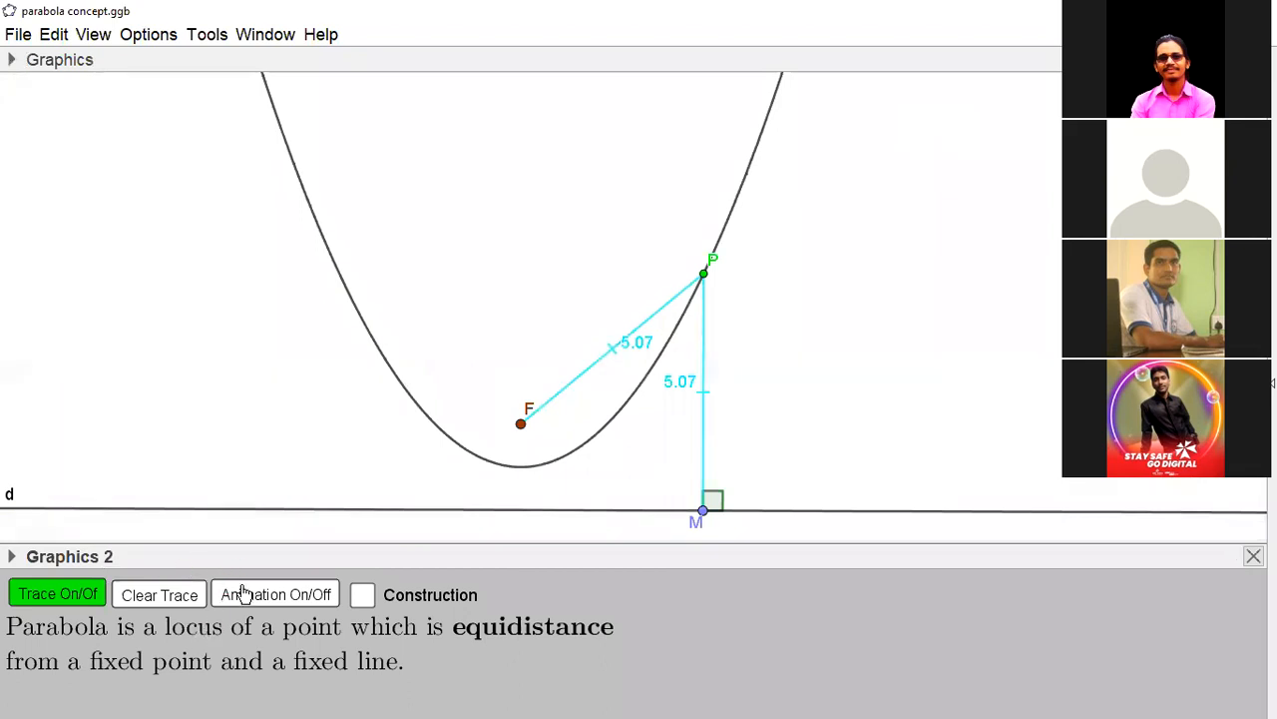
click(362, 594)
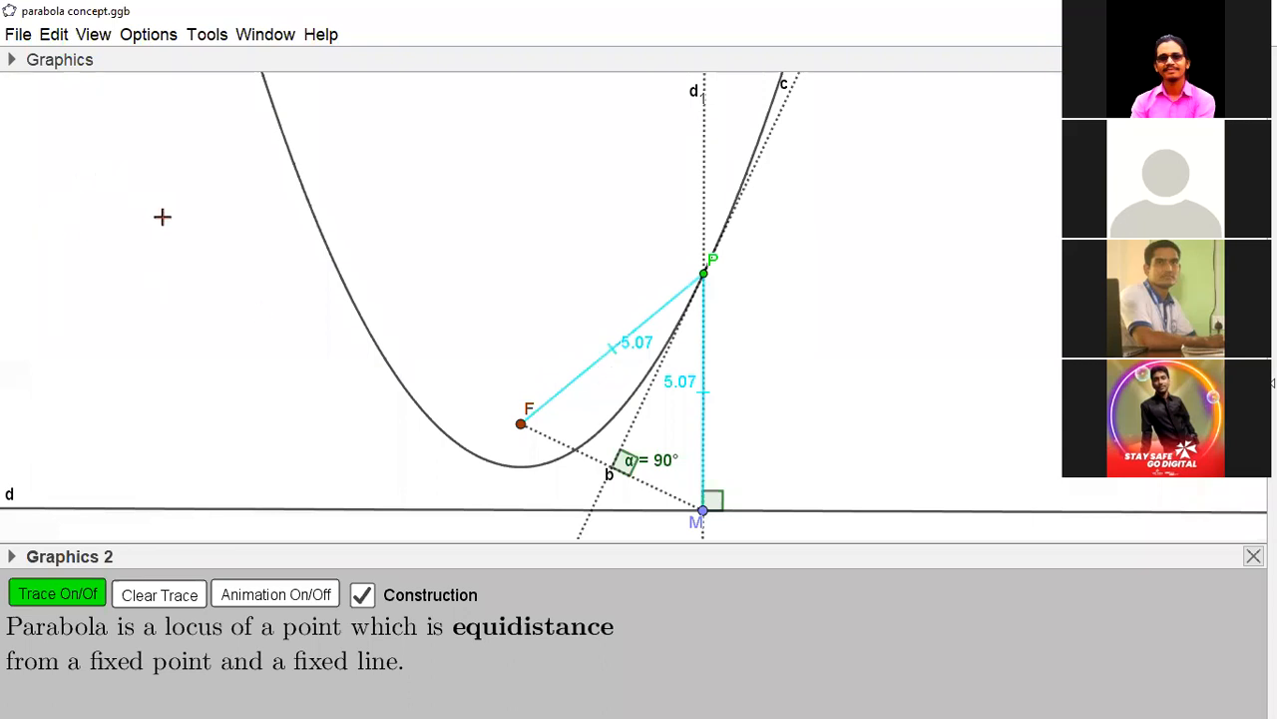
- Show the Algebra view and widen it enough to read the object definitions in full
click(99, 40)
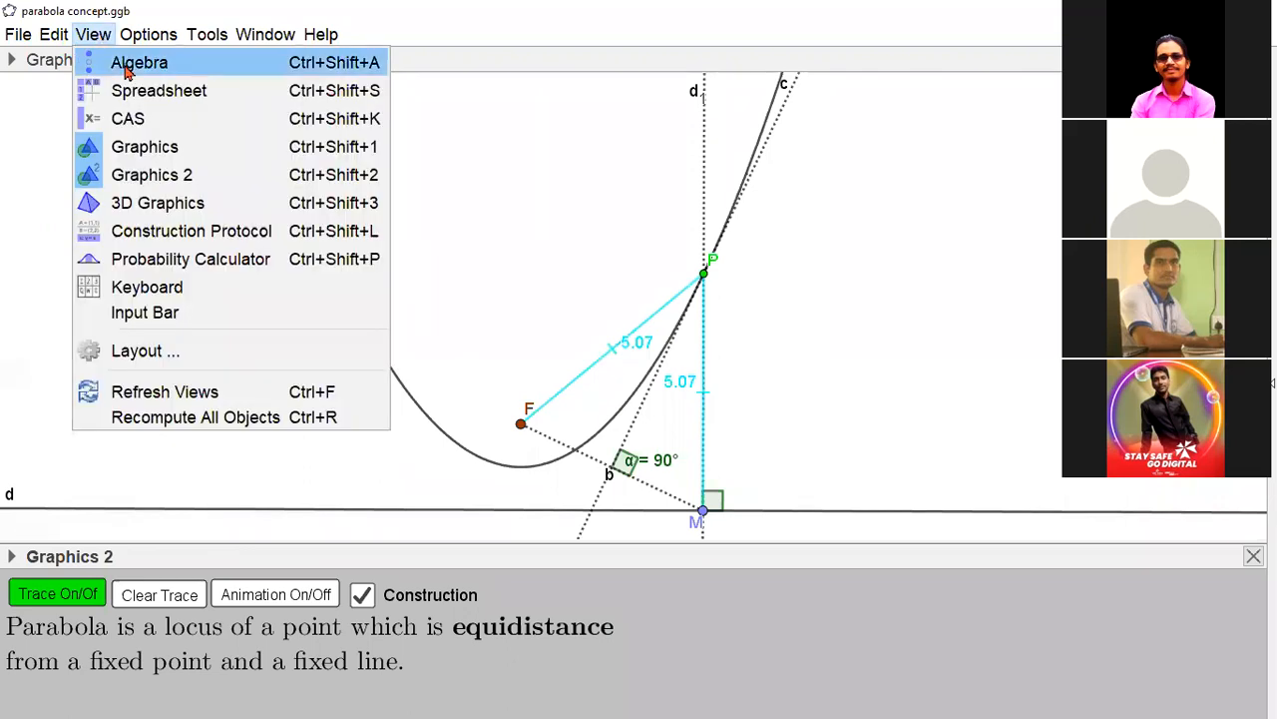
click(125, 72)
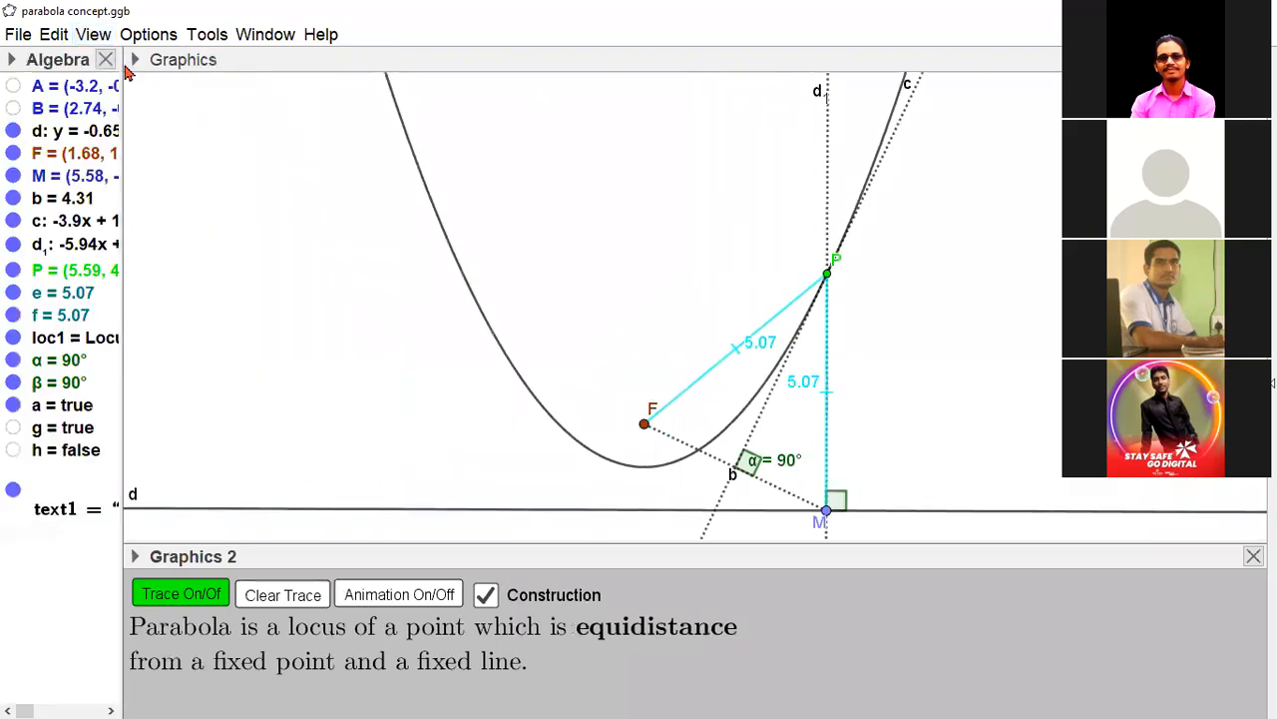
drag(120, 178, 319, 183)
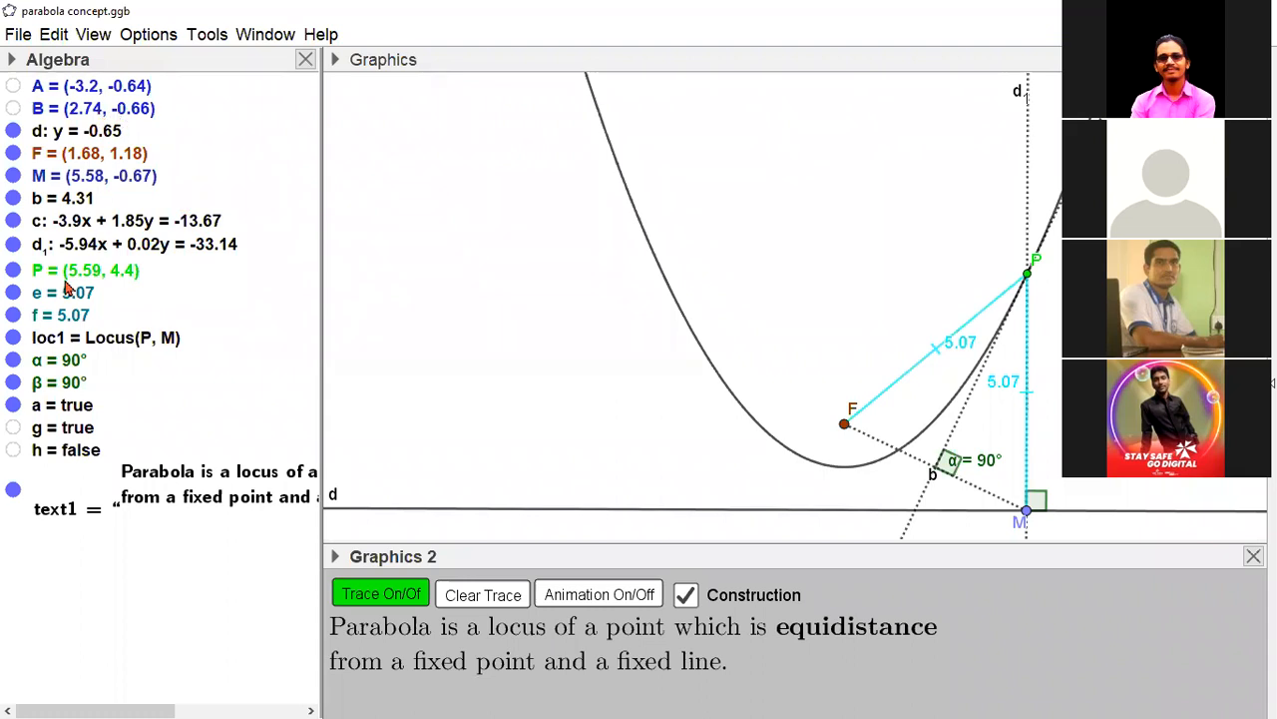
- Select all objects in the Algebra view and set them as auxiliary objects in their properties
click(129, 92)
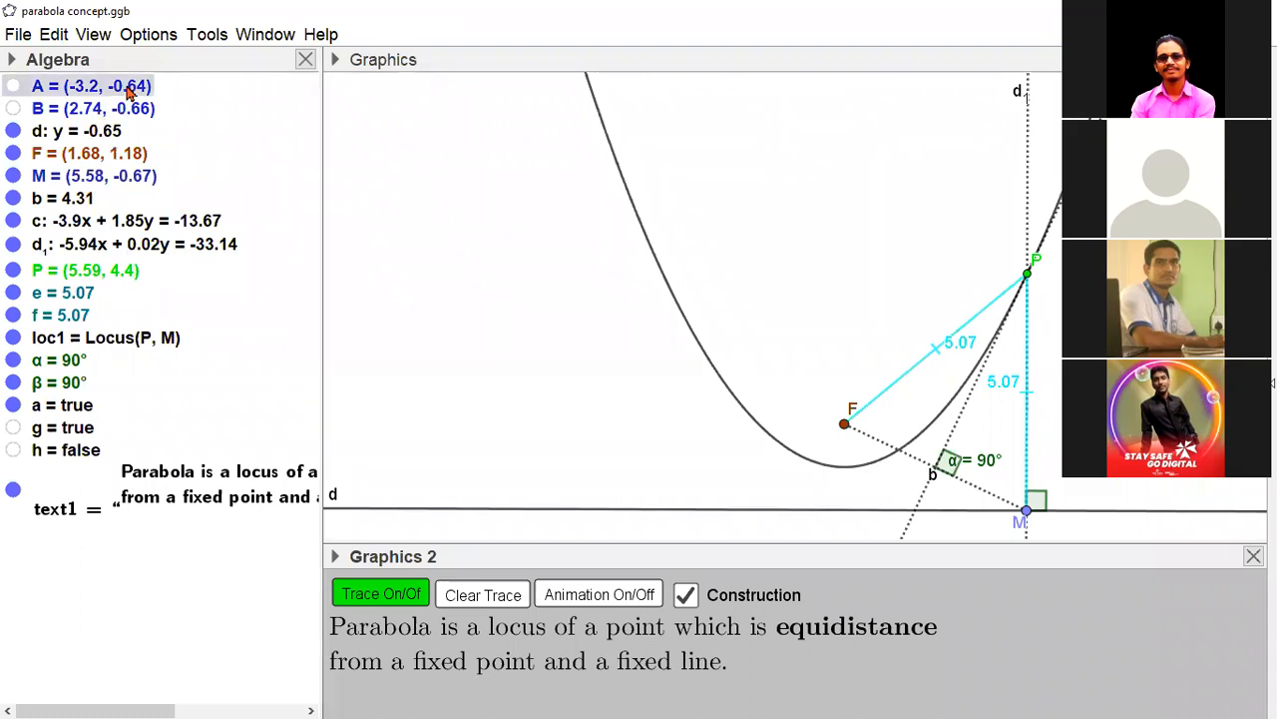
key(ctrl+a)
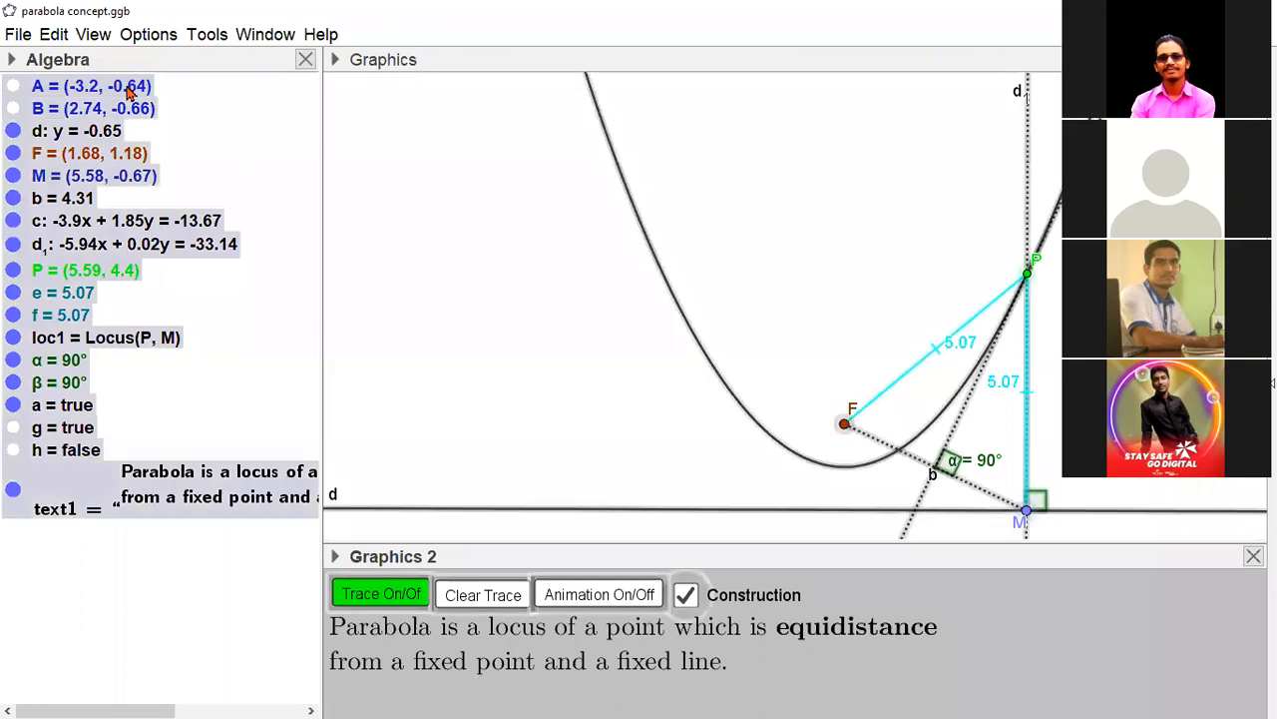
right_click(87, 140)
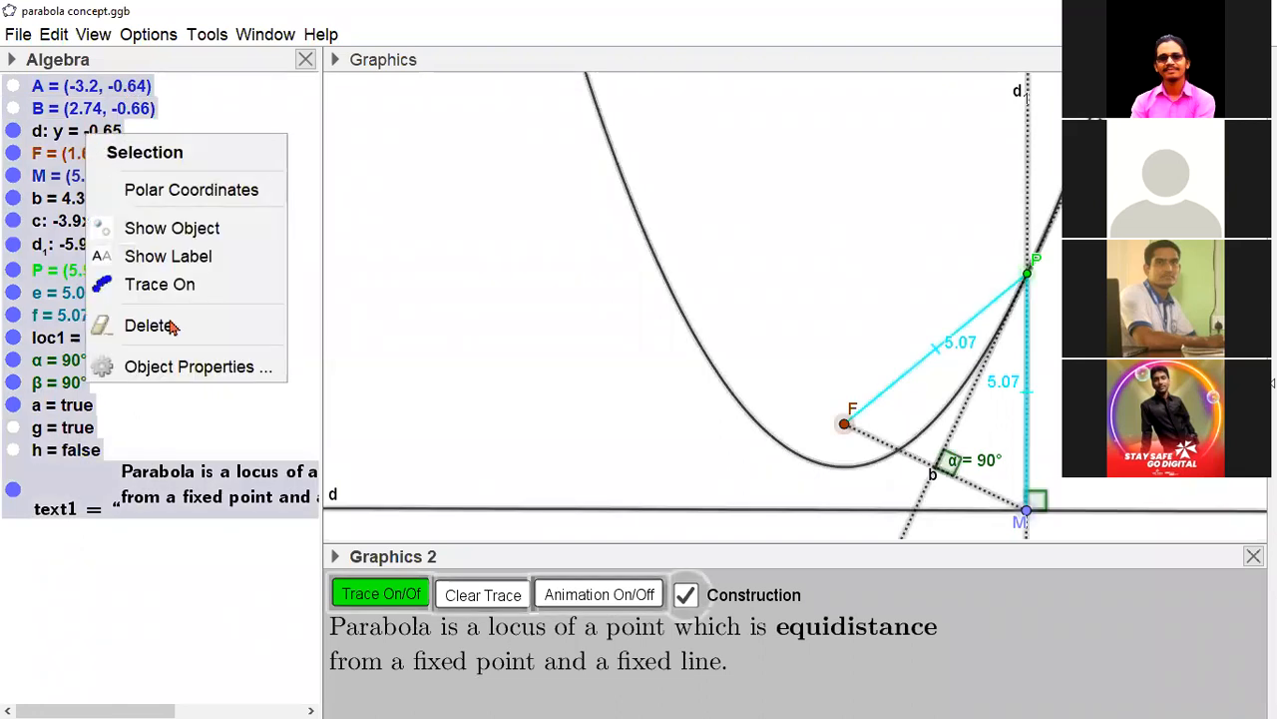
click(195, 368)
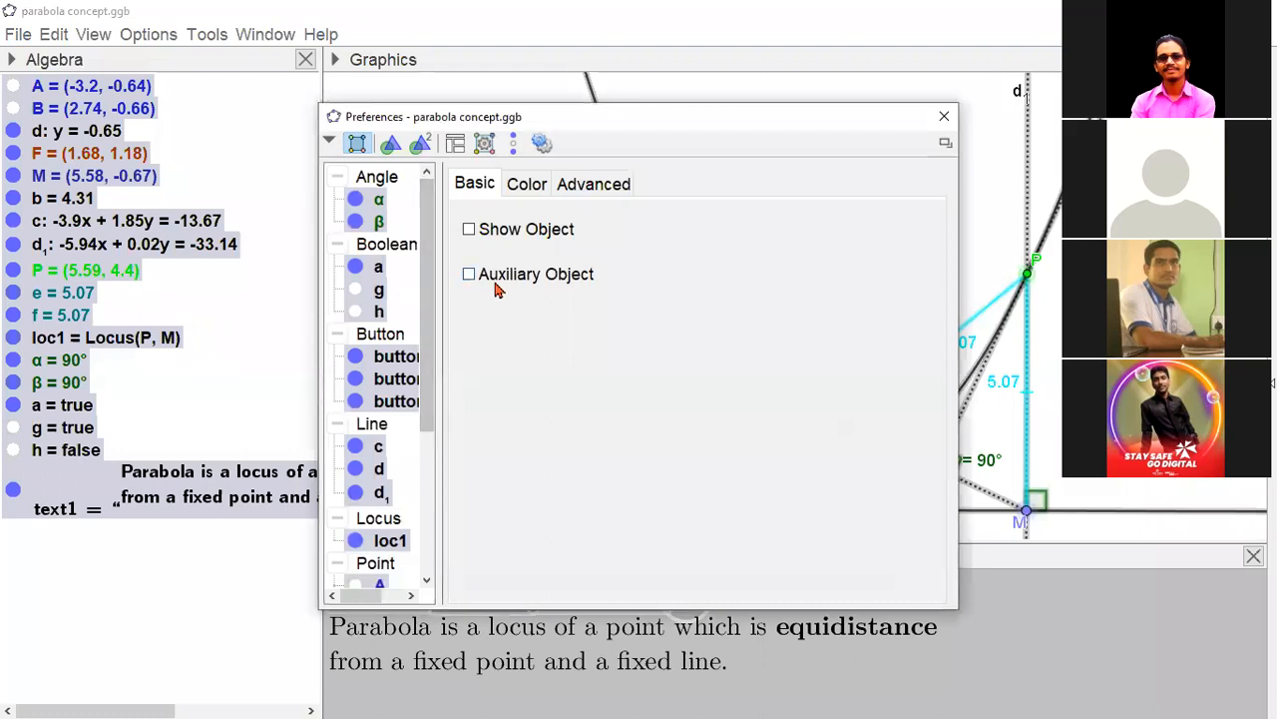
click(469, 274)
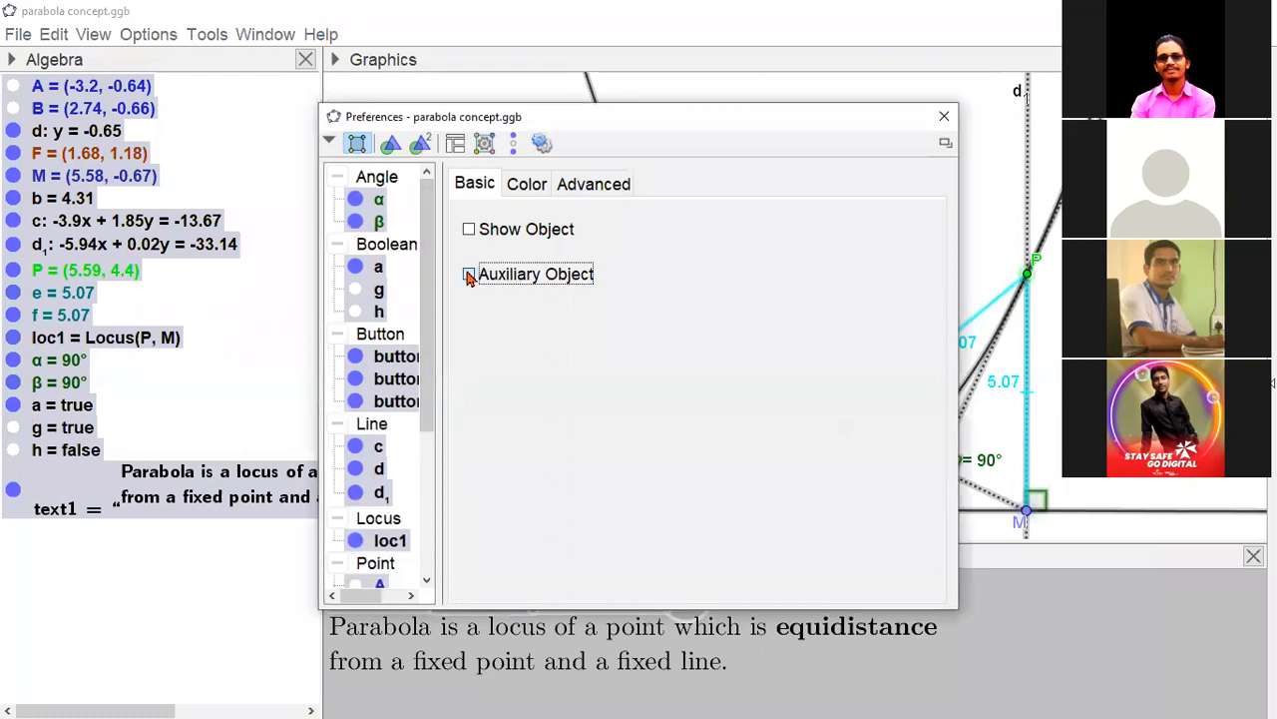
click(944, 116)
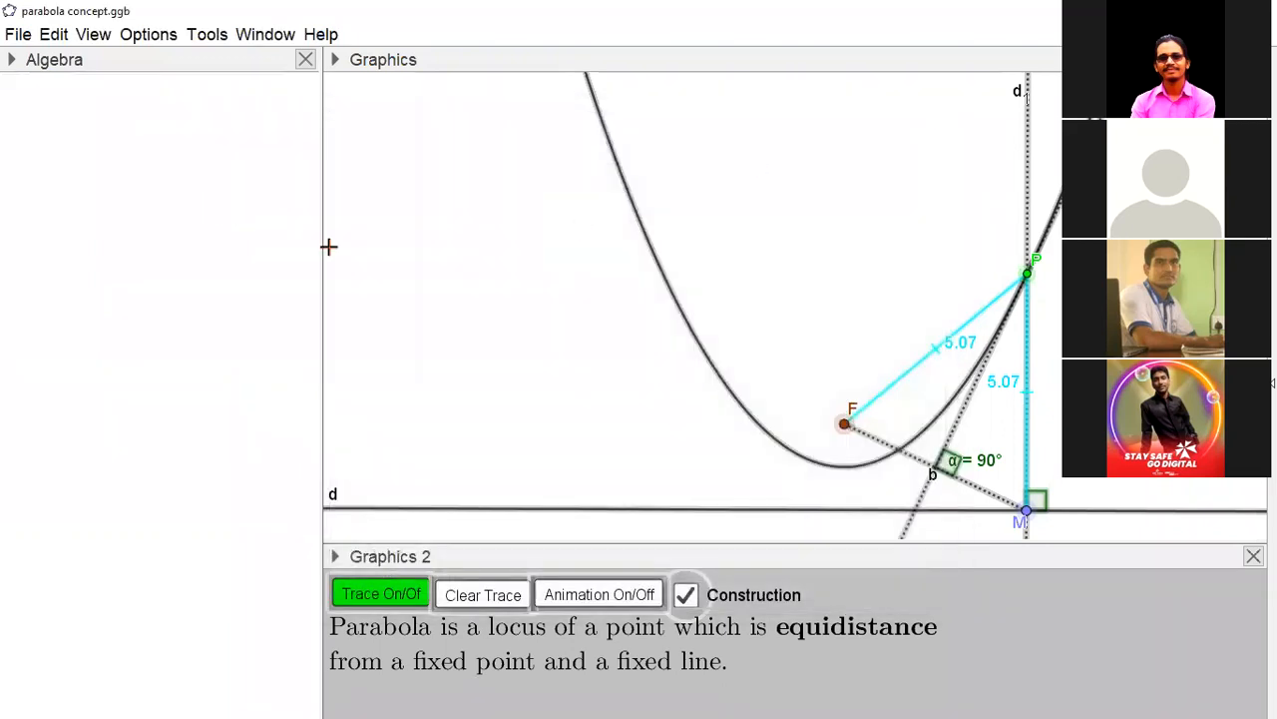
- Reveal the Algebra view's style bar, display the auxiliary objects and clear the selection
mouse_move(323, 251)
mouse_down()
mouse_move(174, 240)
mouse_move(320, 249)
mouse_up()
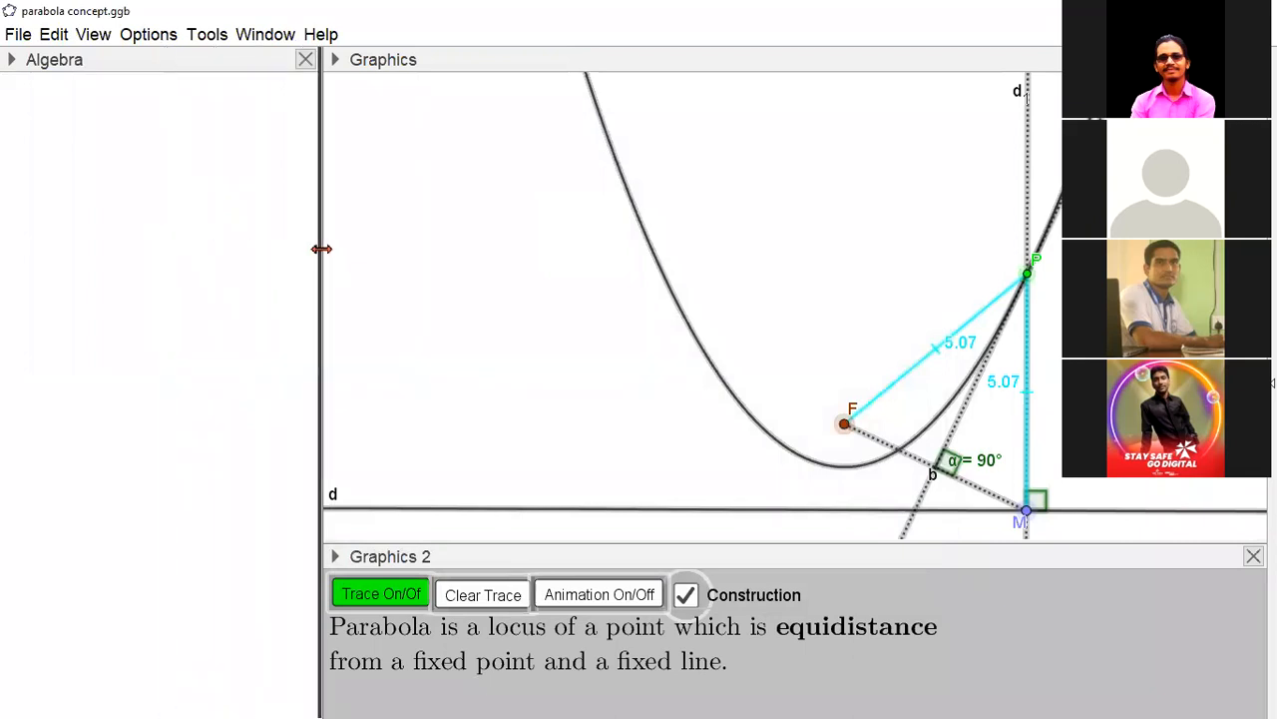
click(12, 61)
click(17, 90)
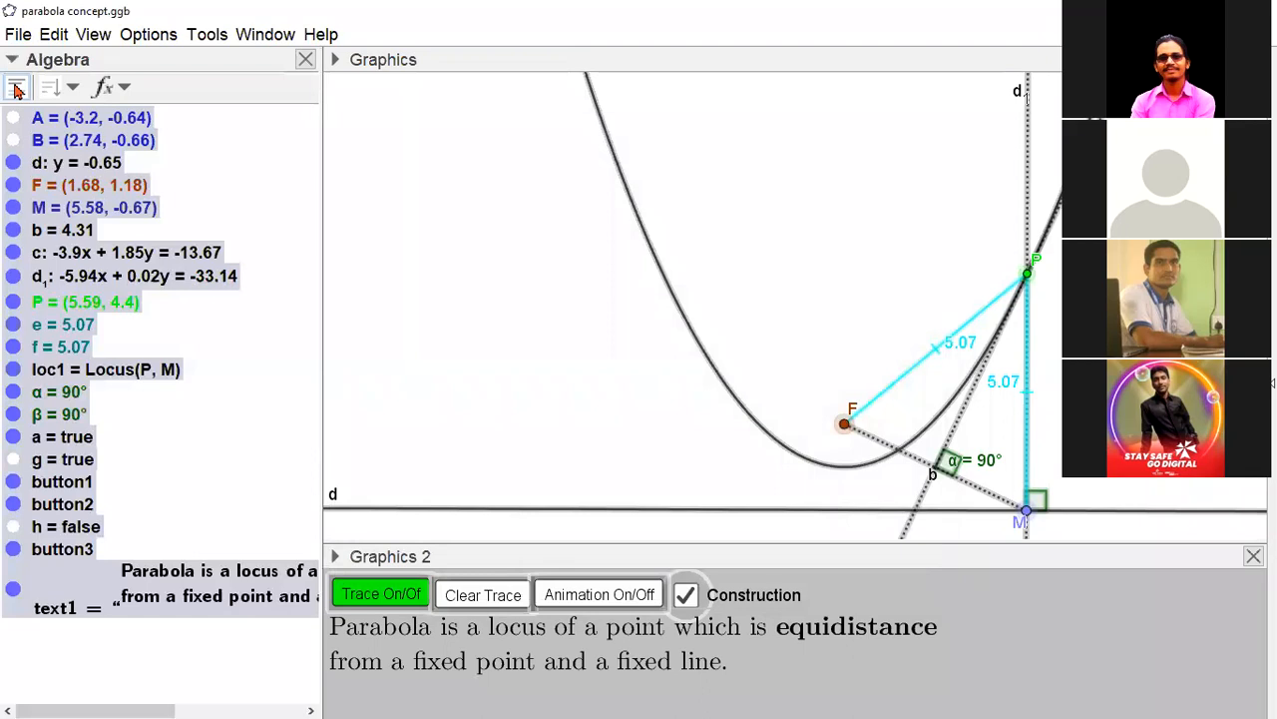
key(Escape)
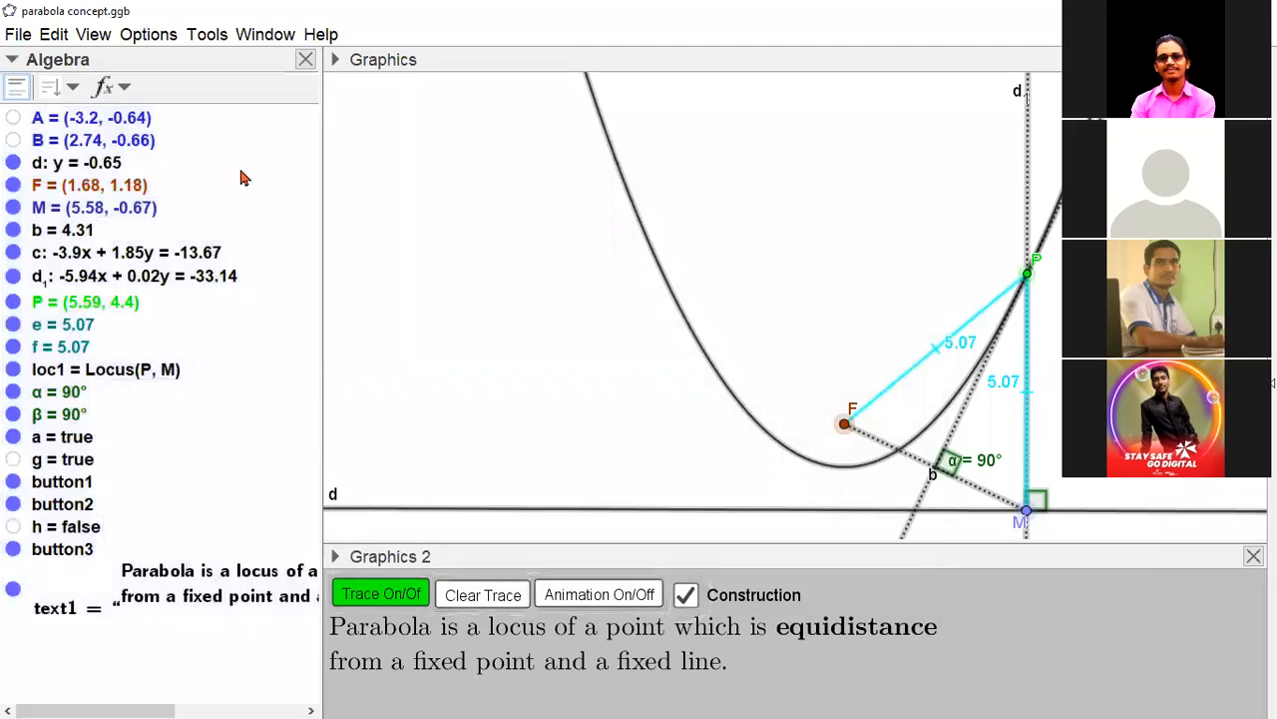
- Toggle the auxiliary objects' display off and on in the Algebra view, finishing with them shown, and close the view
click(17, 92)
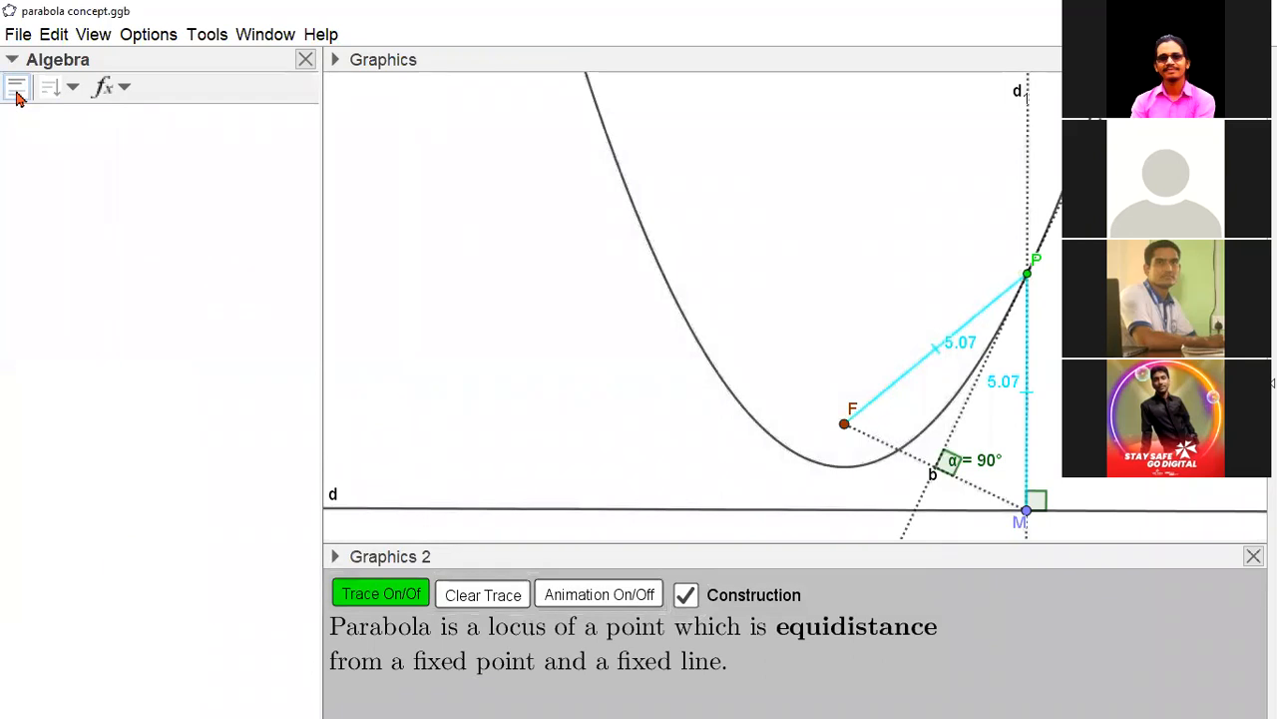
click(17, 93)
click(17, 93)
click(17, 92)
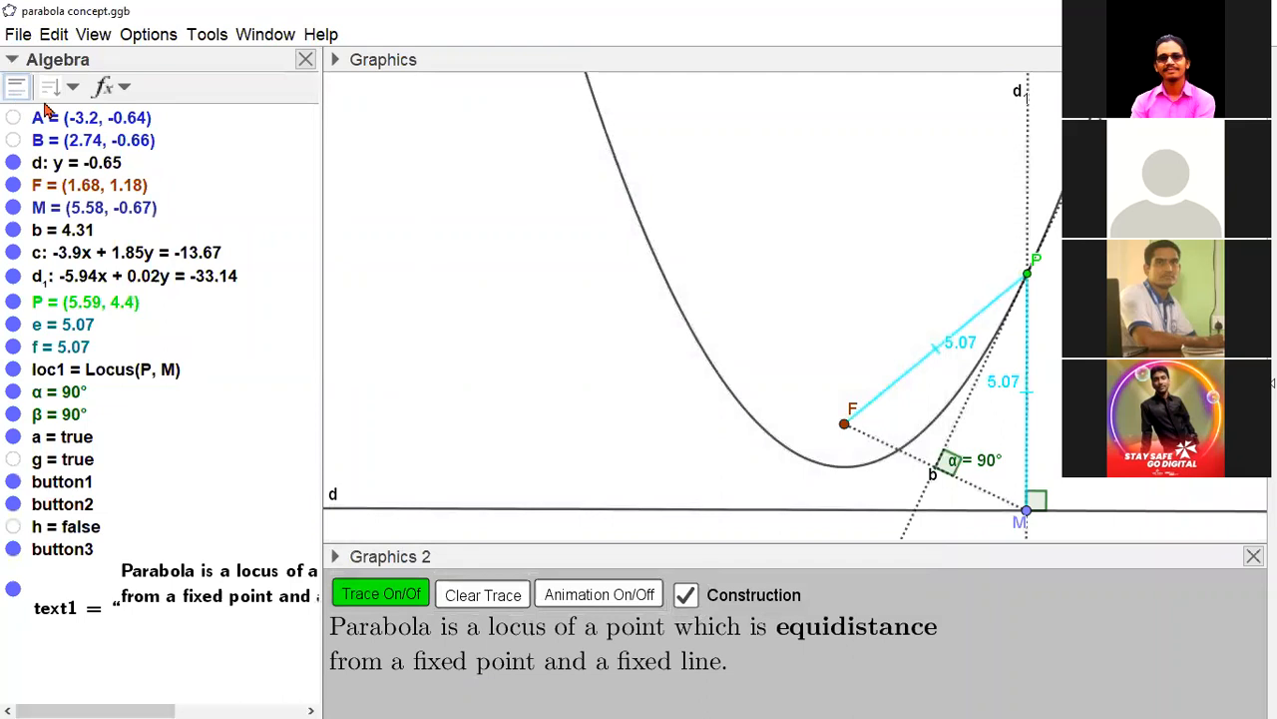
click(306, 62)
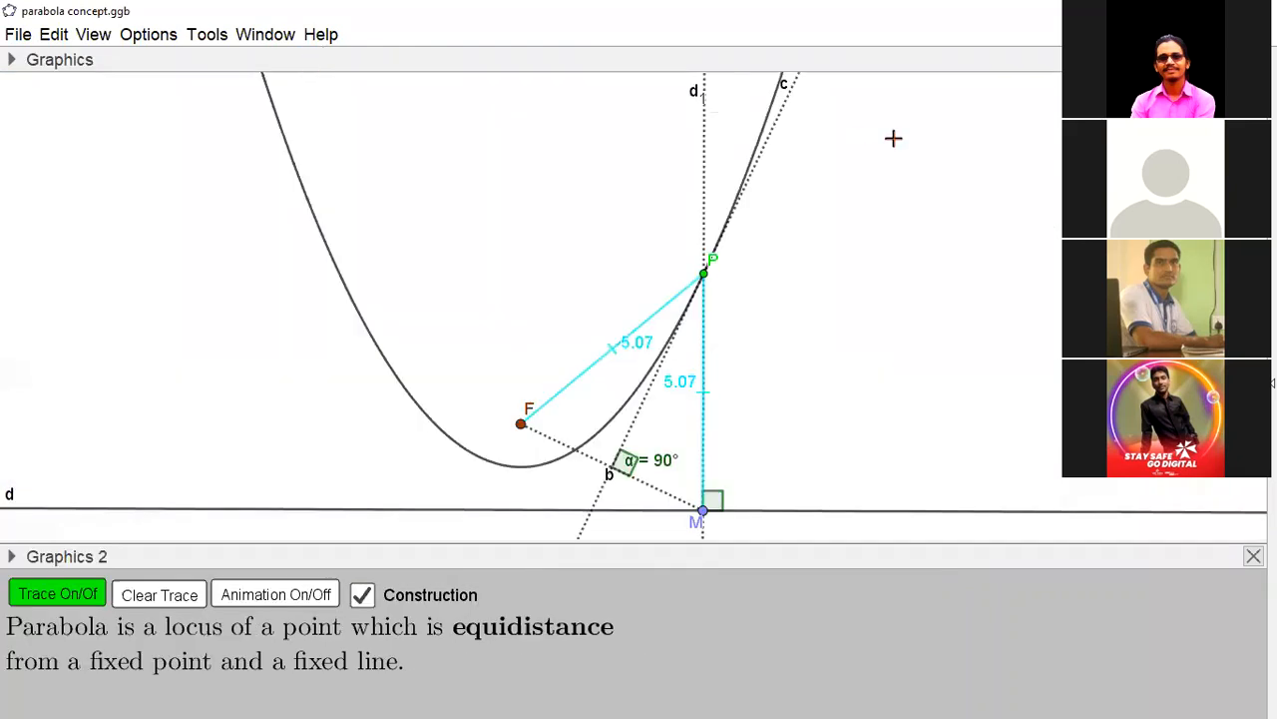